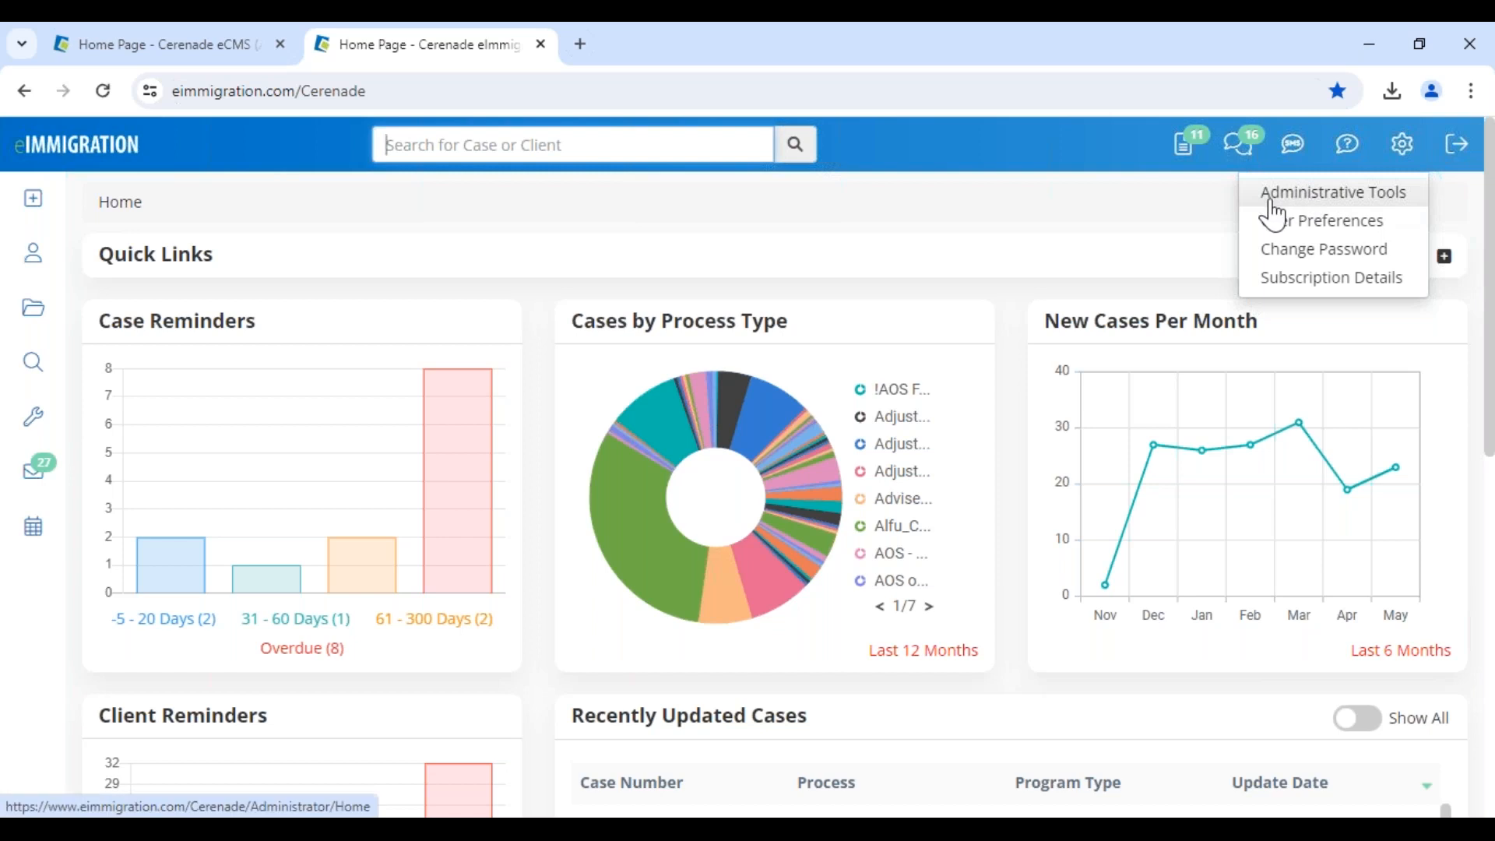
Open the administrator tools, switch between tabs, and return to the caseworker dashboard
{"action": "left_click", "coordinate": [1338, 201]}
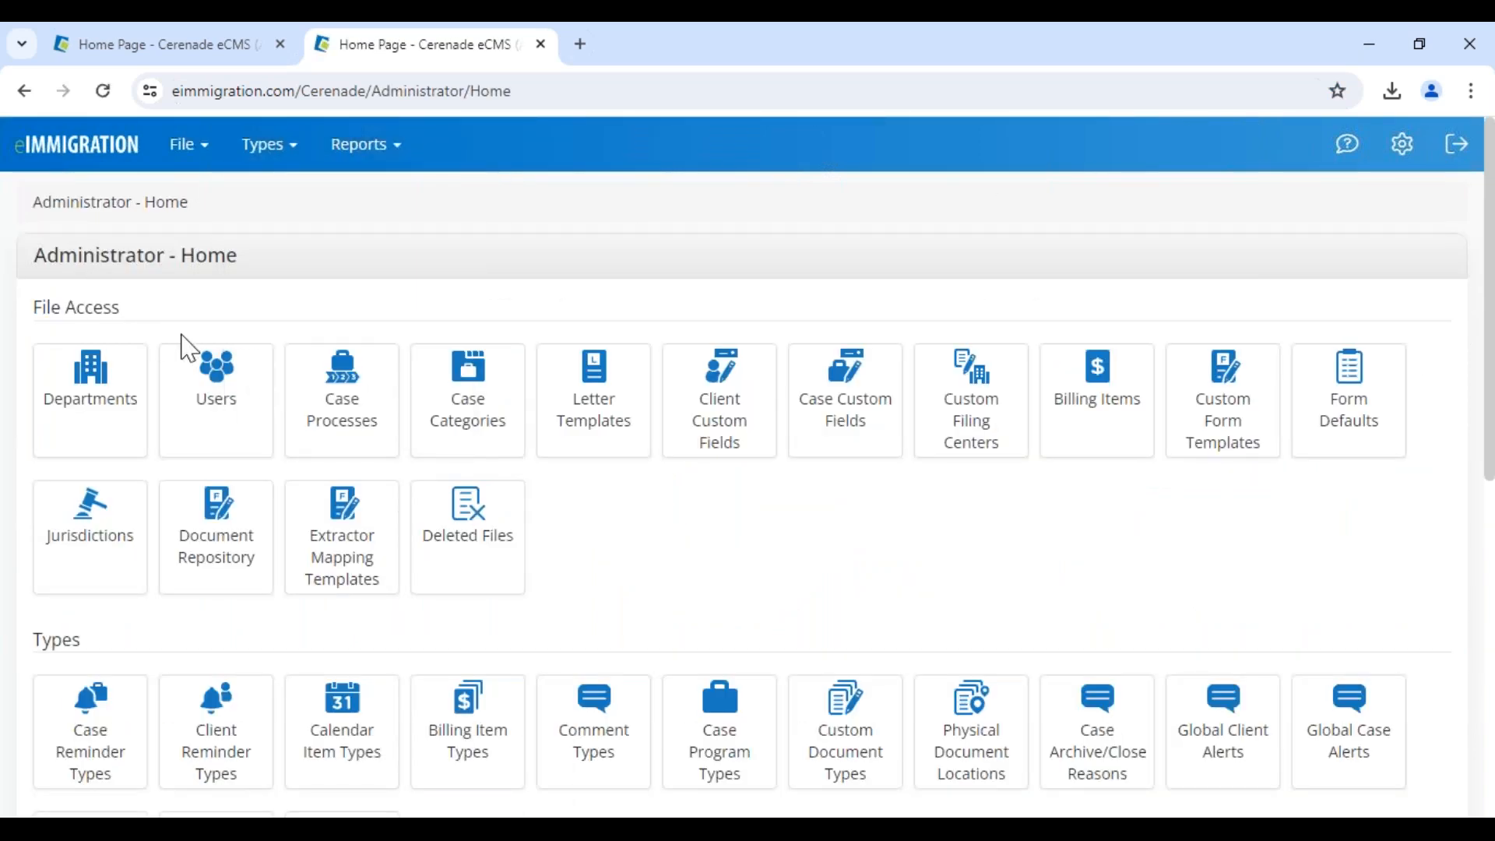
{"action": "left_click_drag", "start_coordinate": [34, 261], "coordinate": [300, 254]}
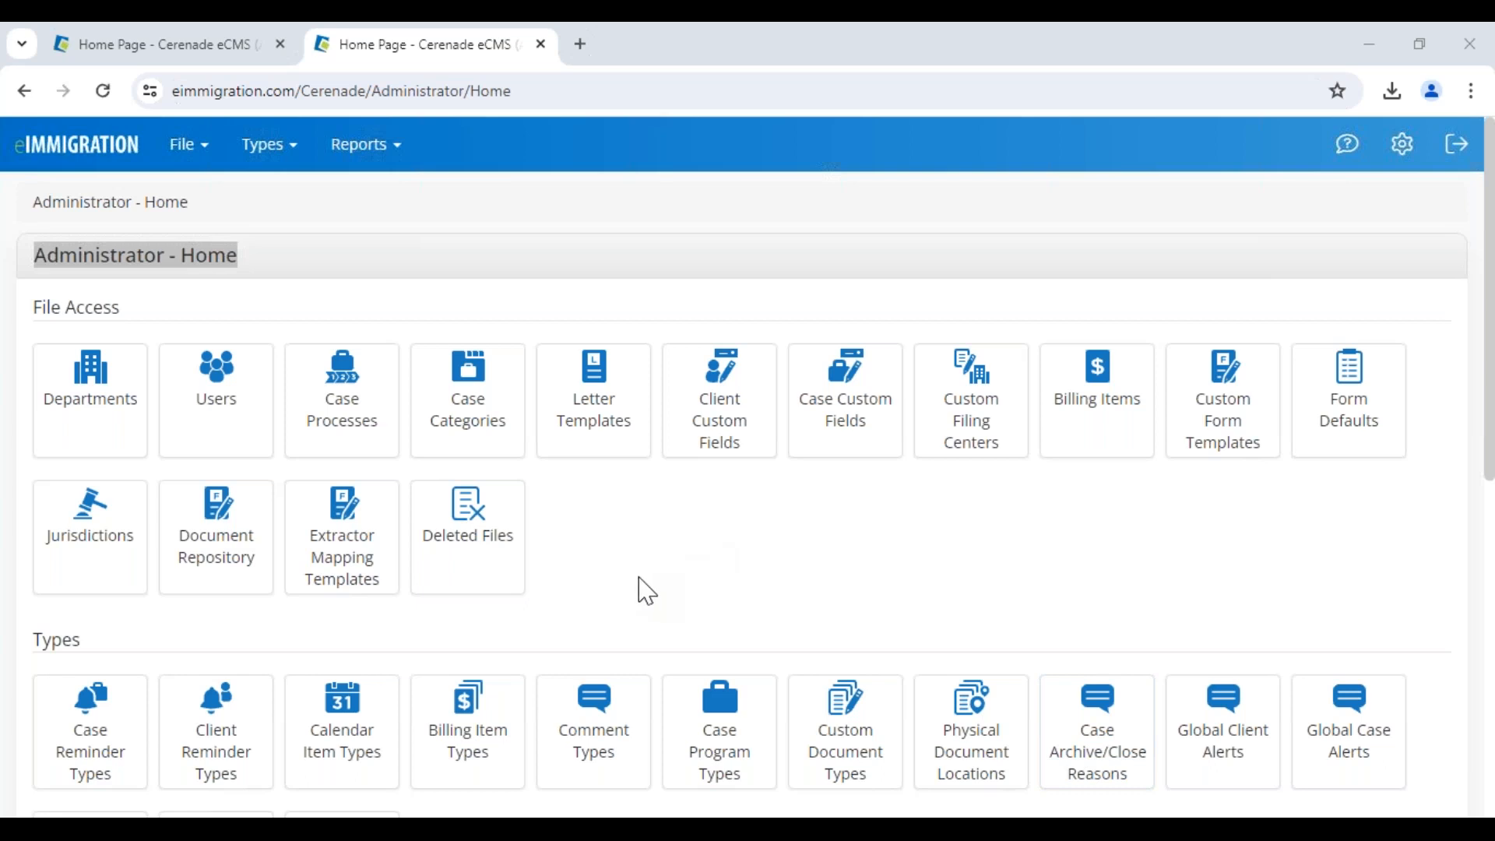
{"action": "left_click", "coordinate": [645, 591]}
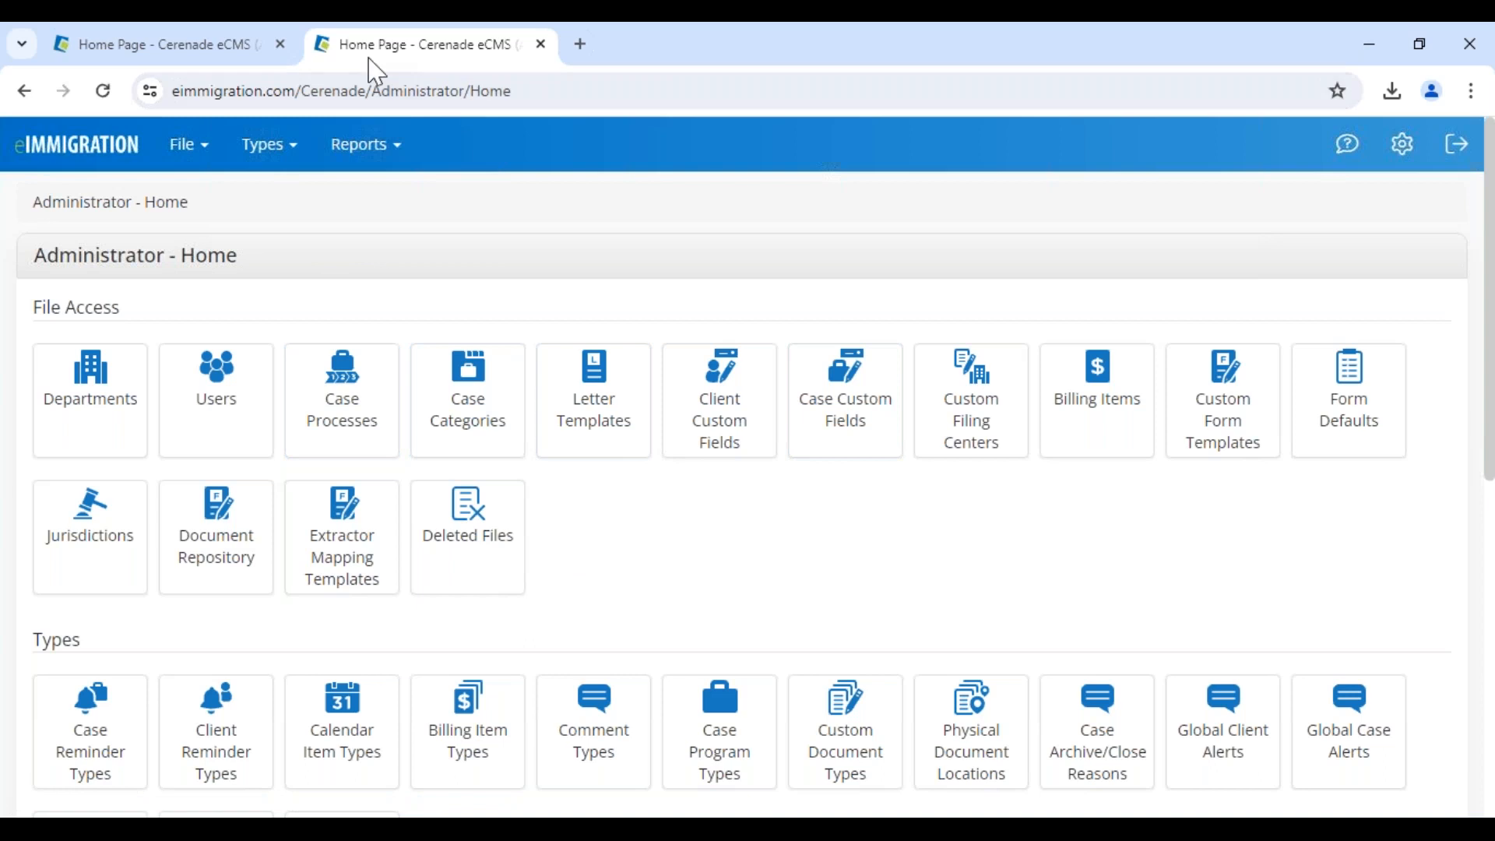
{"action": "left_click", "coordinate": [122, 53]}
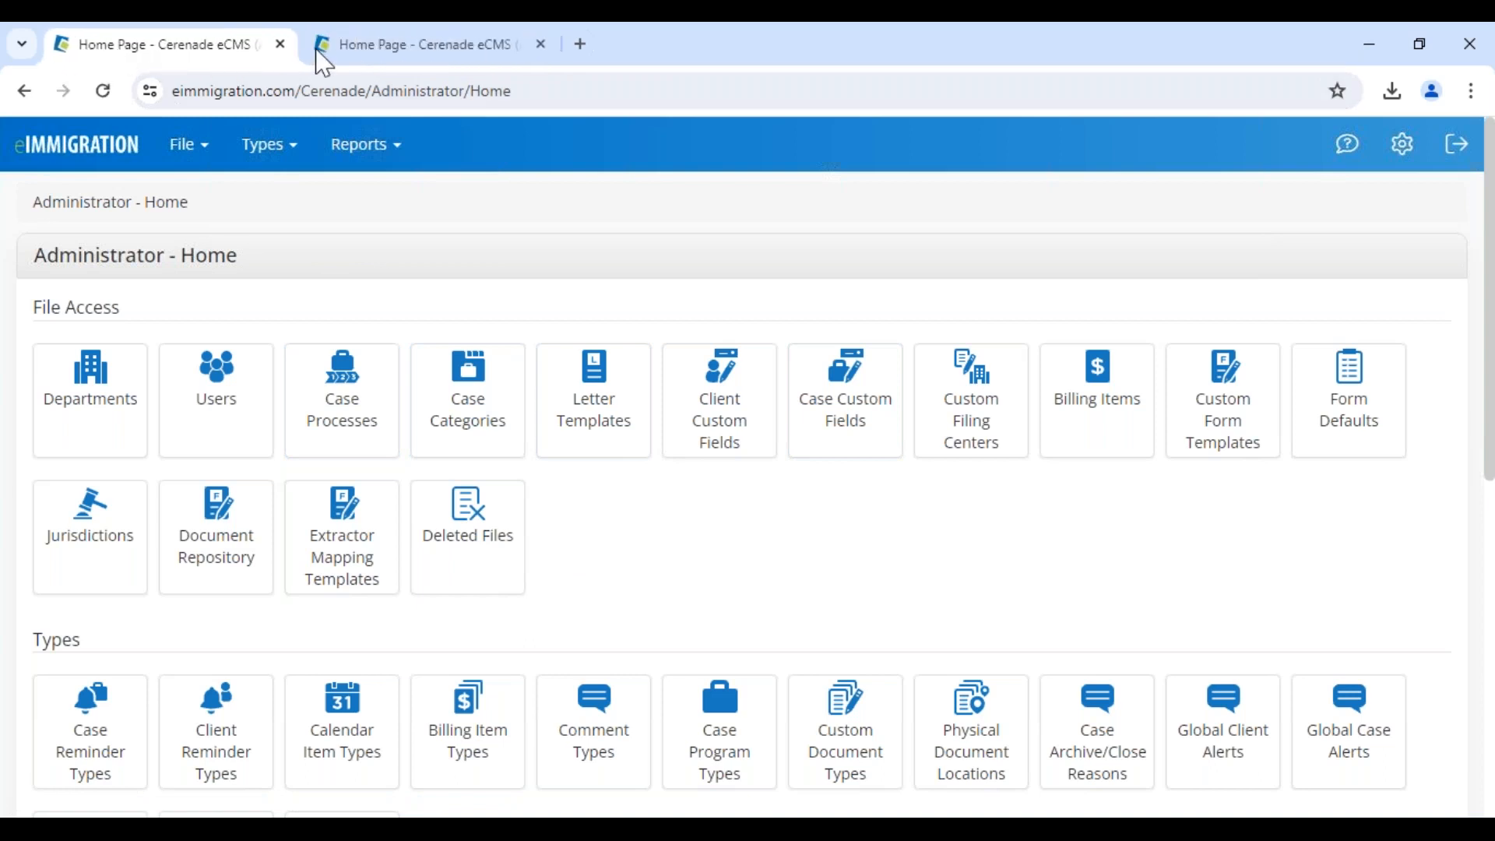
{"action": "left_click_drag", "start_coordinate": [35, 257], "coordinate": [298, 274]}
{"action": "left_click", "coordinate": [465, 50]}
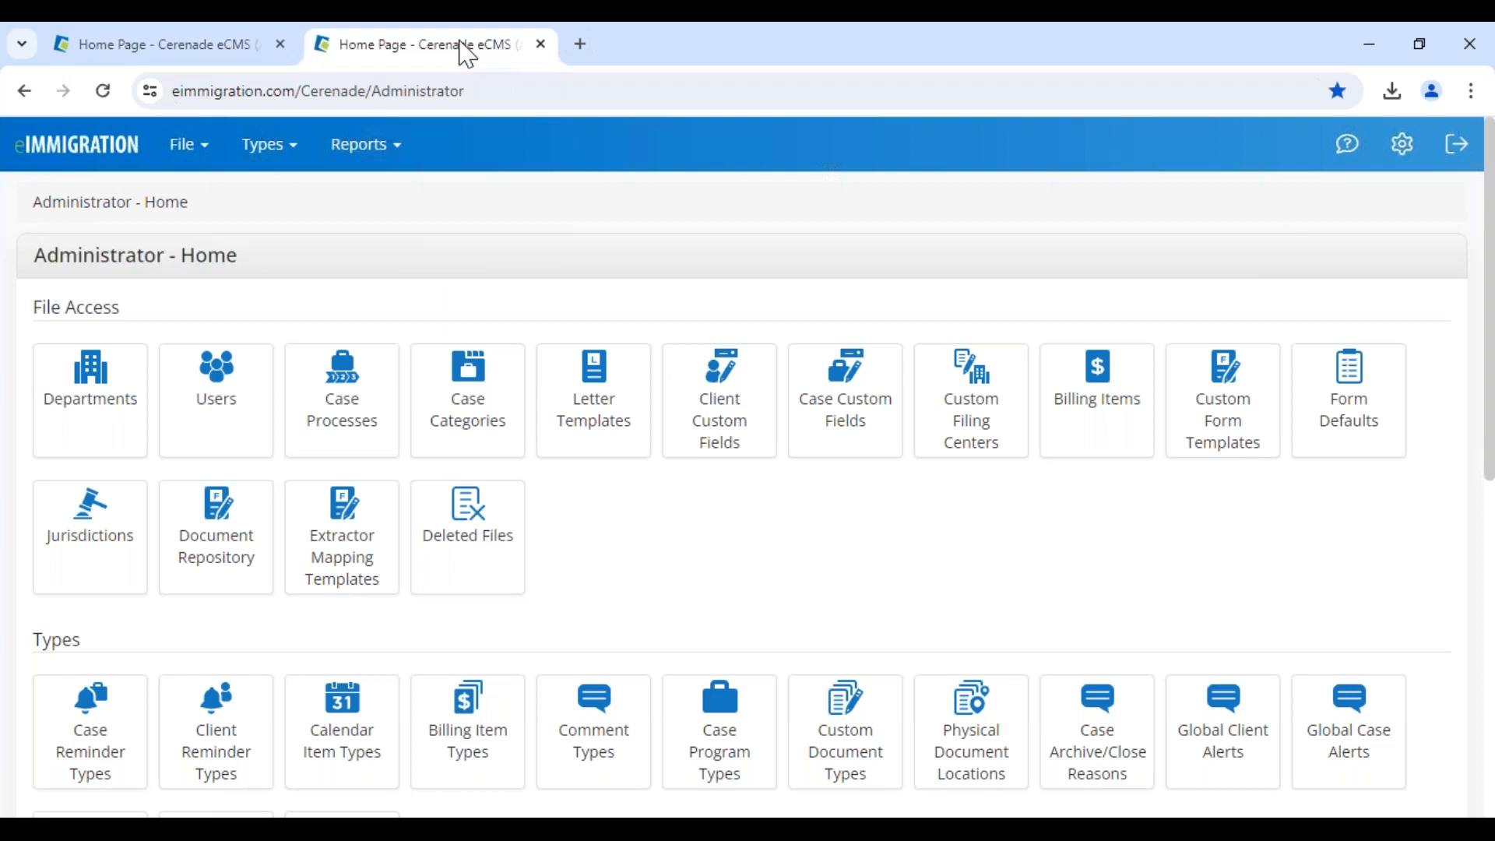
{"action": "left_click", "coordinate": [223, 50]}
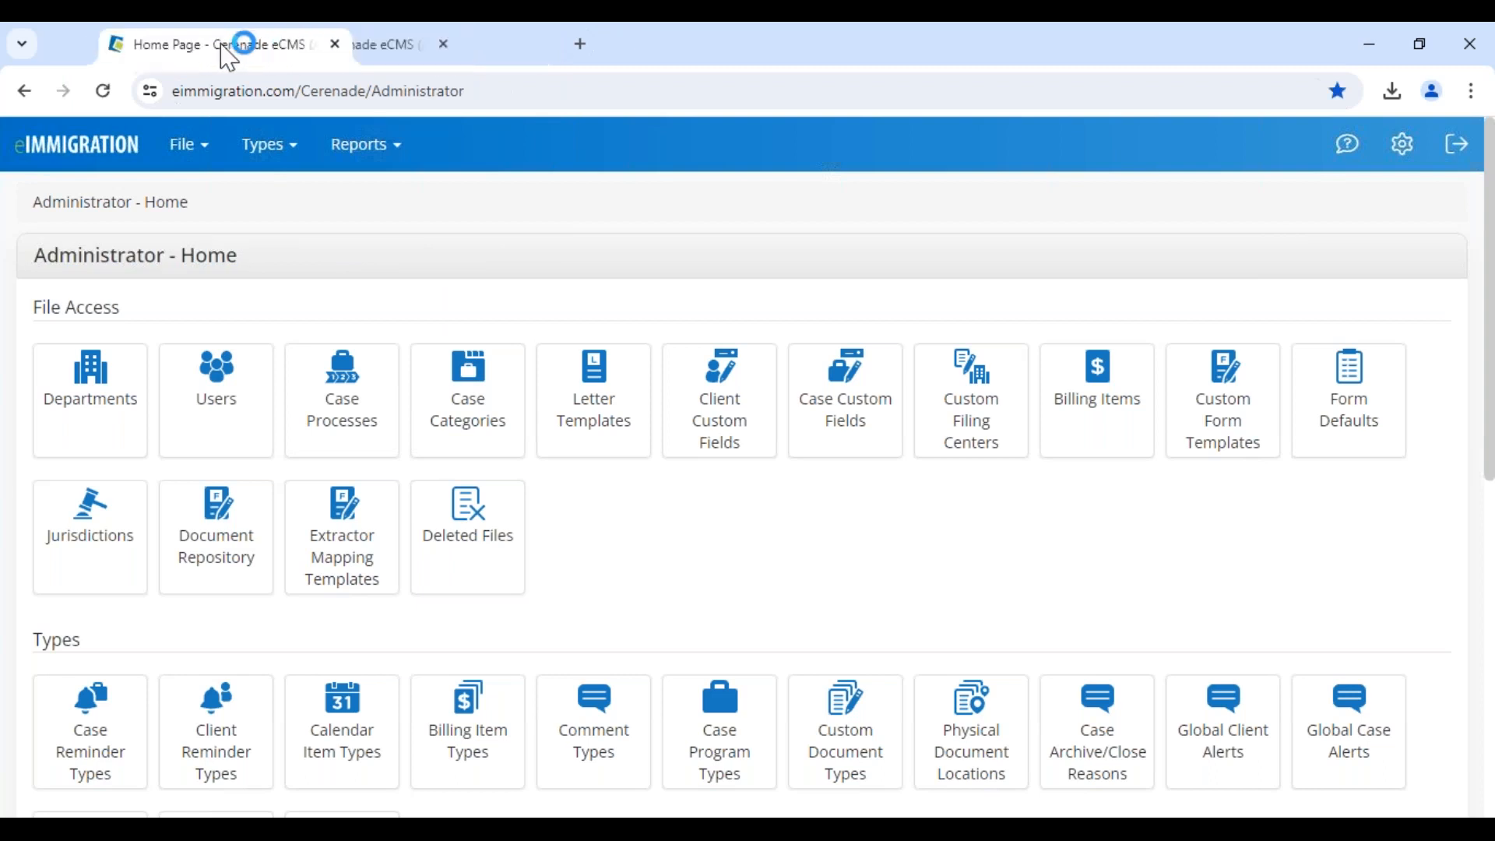
{"action": "left_click", "coordinate": [474, 50]}
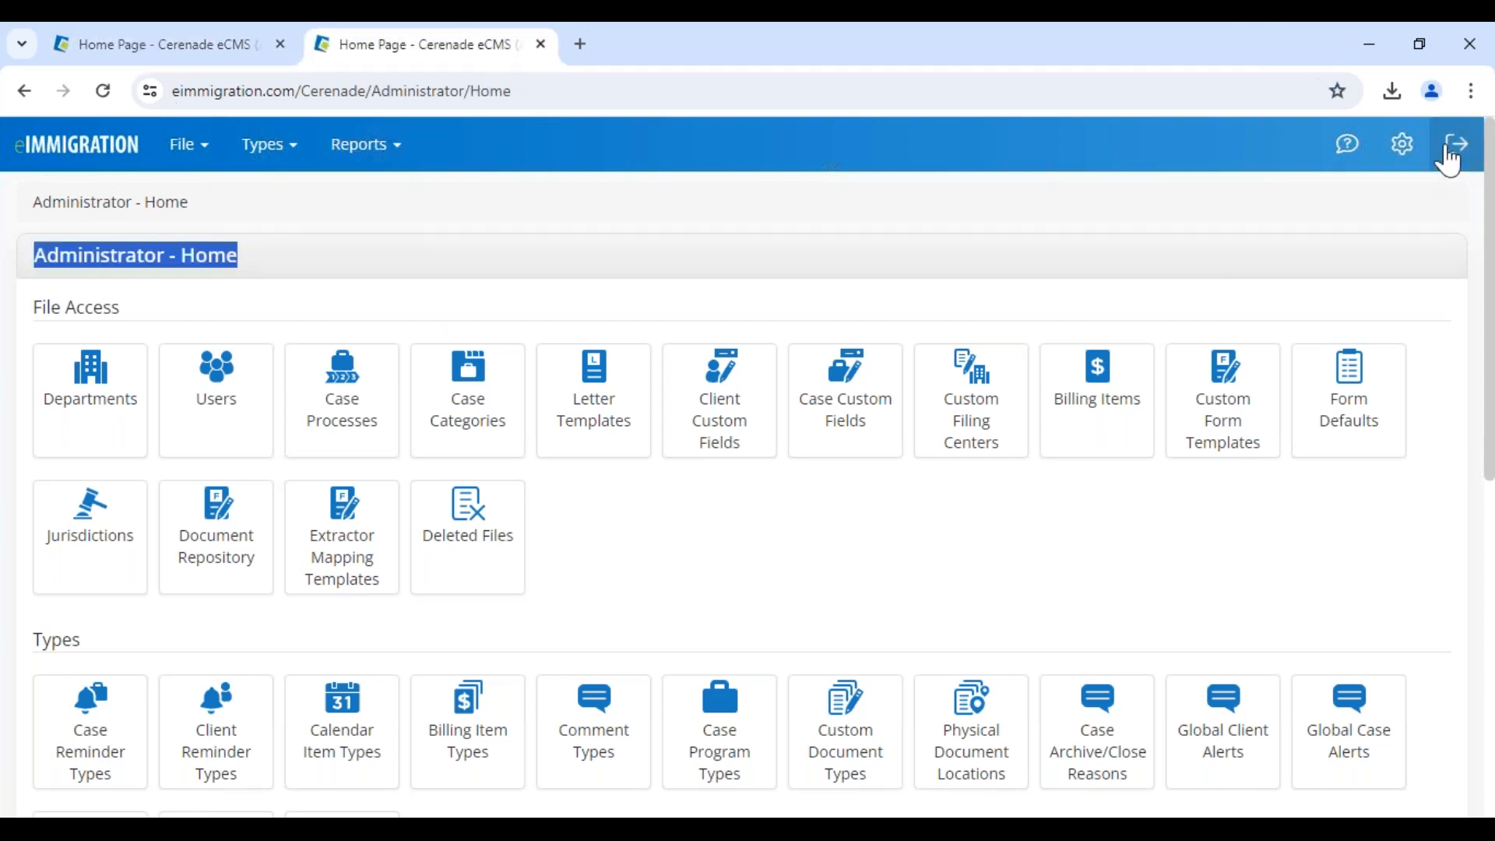
{"action": "left_click", "coordinate": [1416, 154]}
{"action": "left_click", "coordinate": [1367, 194]}
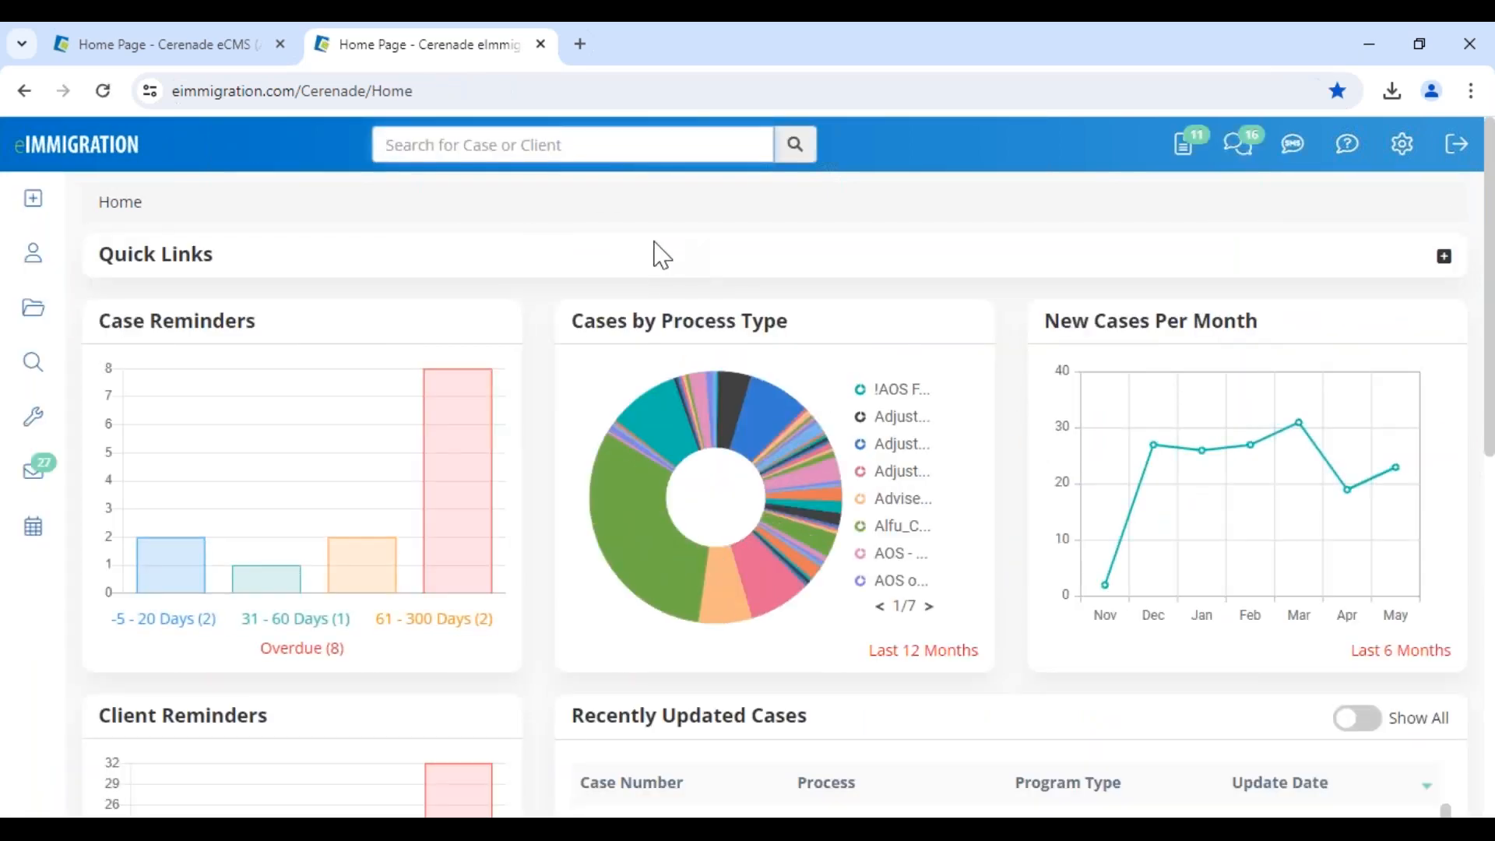
Start a new Client / Contact, trying Prospect and Business before resetting to Active, Individual
{"action": "left_click", "coordinate": [39, 214]}
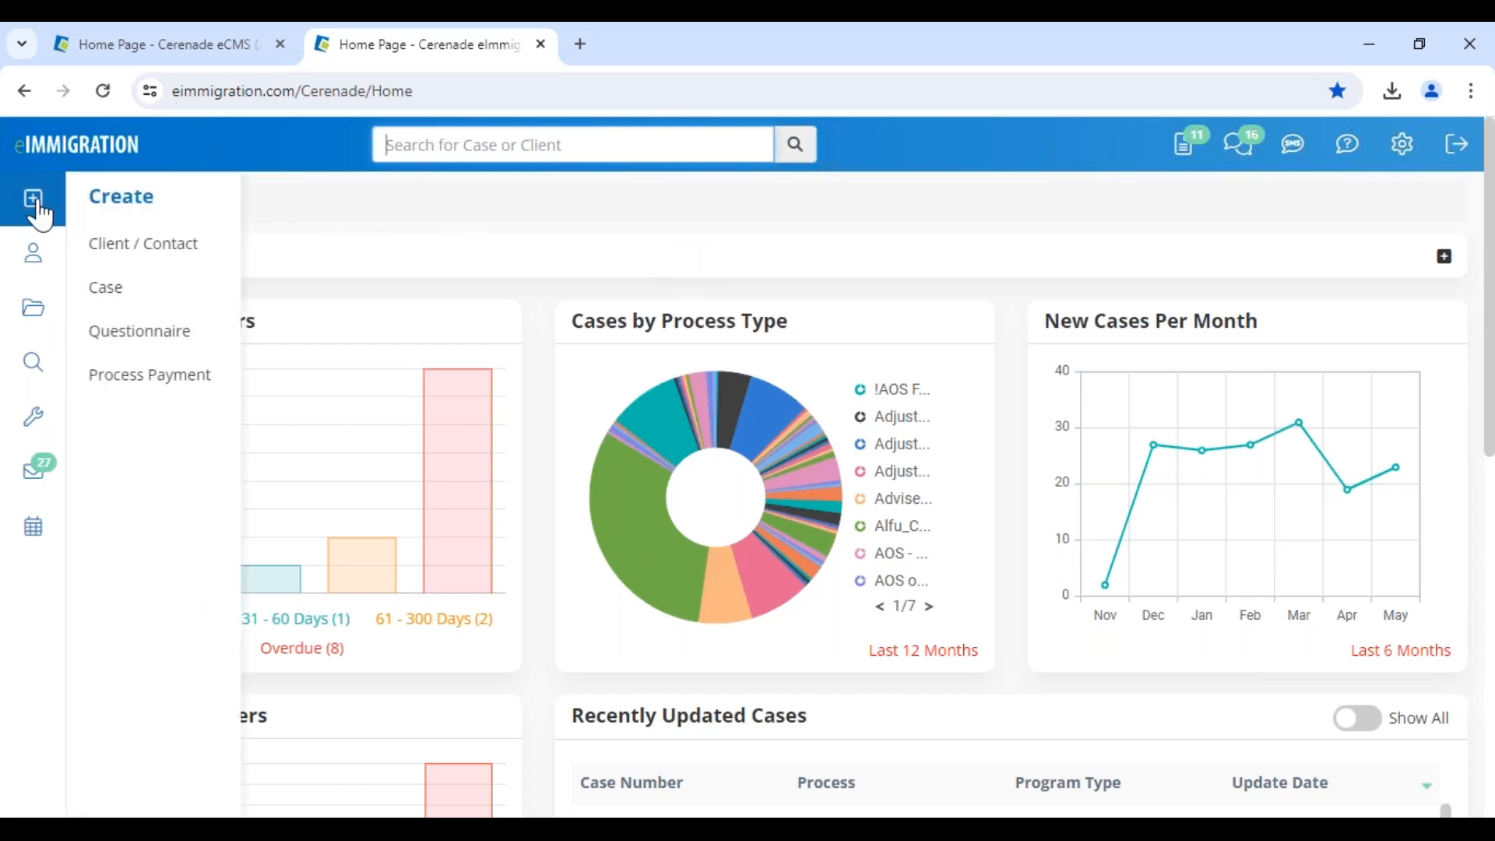
{"action": "left_click", "coordinate": [211, 262]}
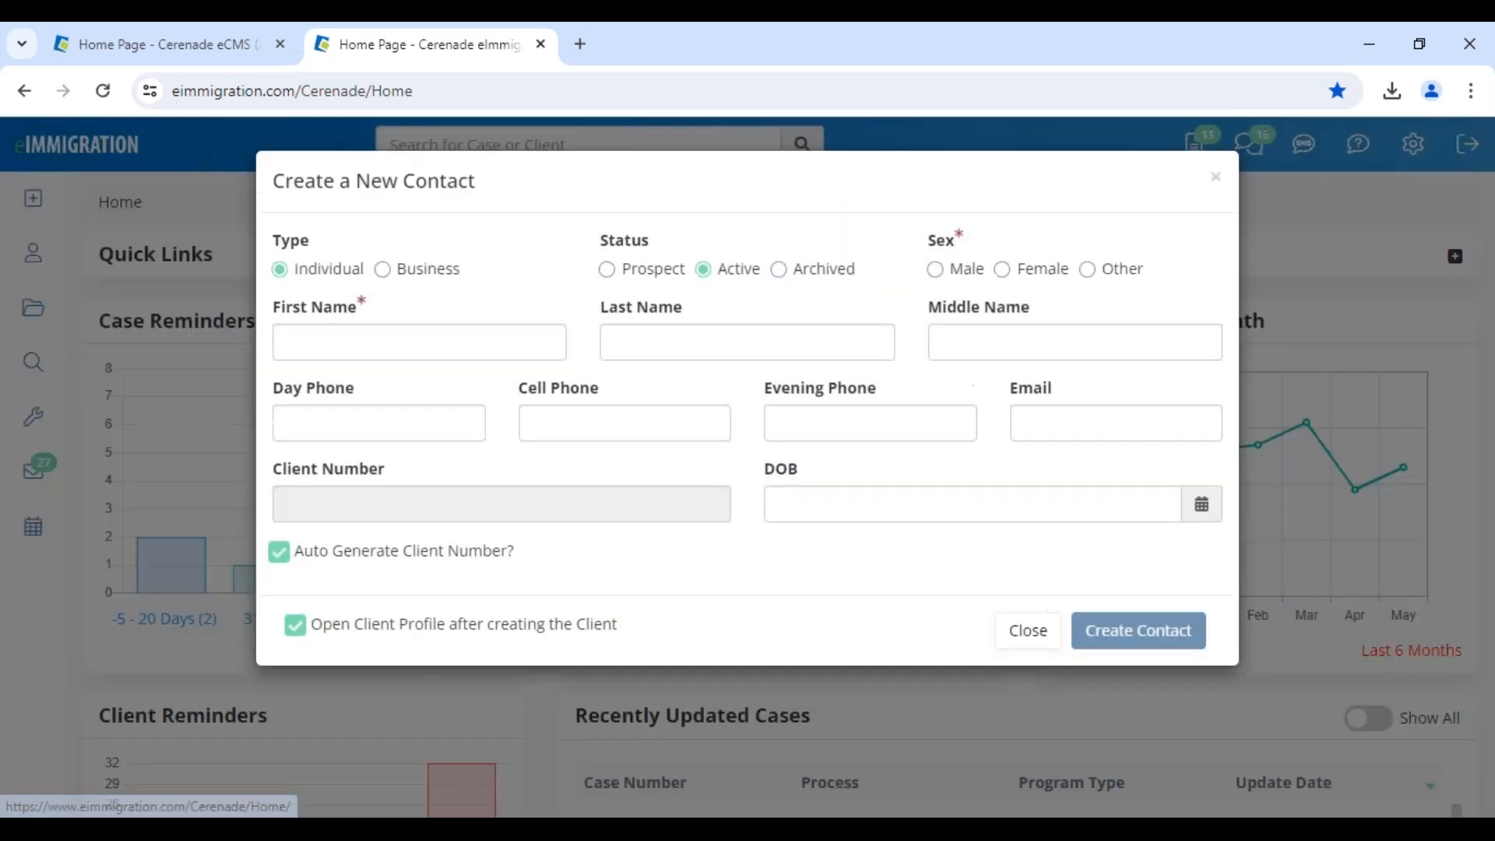
{"action": "left_click_drag", "start_coordinate": [330, 182], "coordinate": [587, 223]}
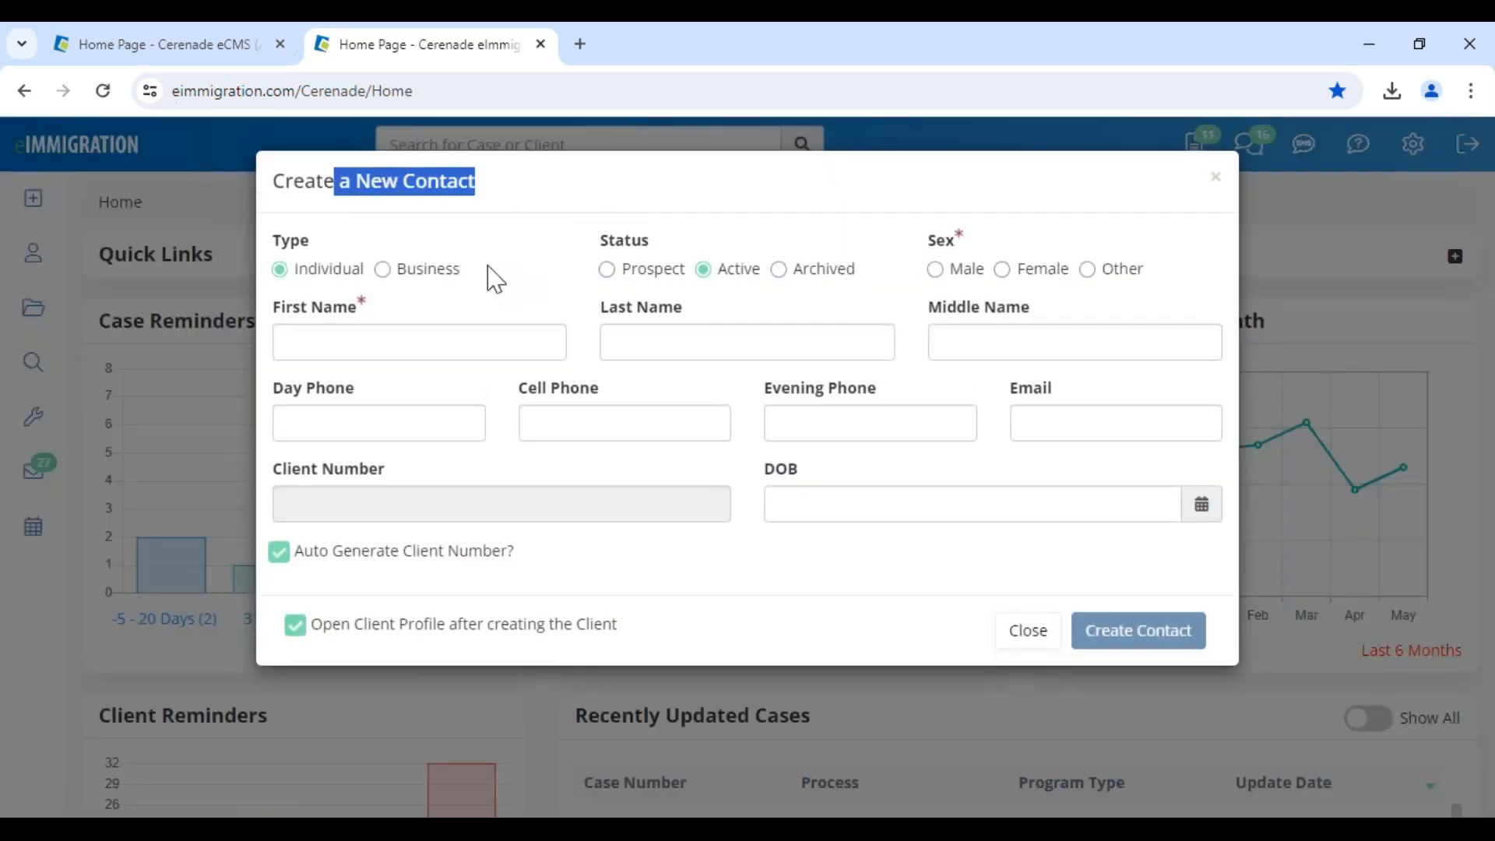
{"action": "left_click", "coordinate": [634, 274]}
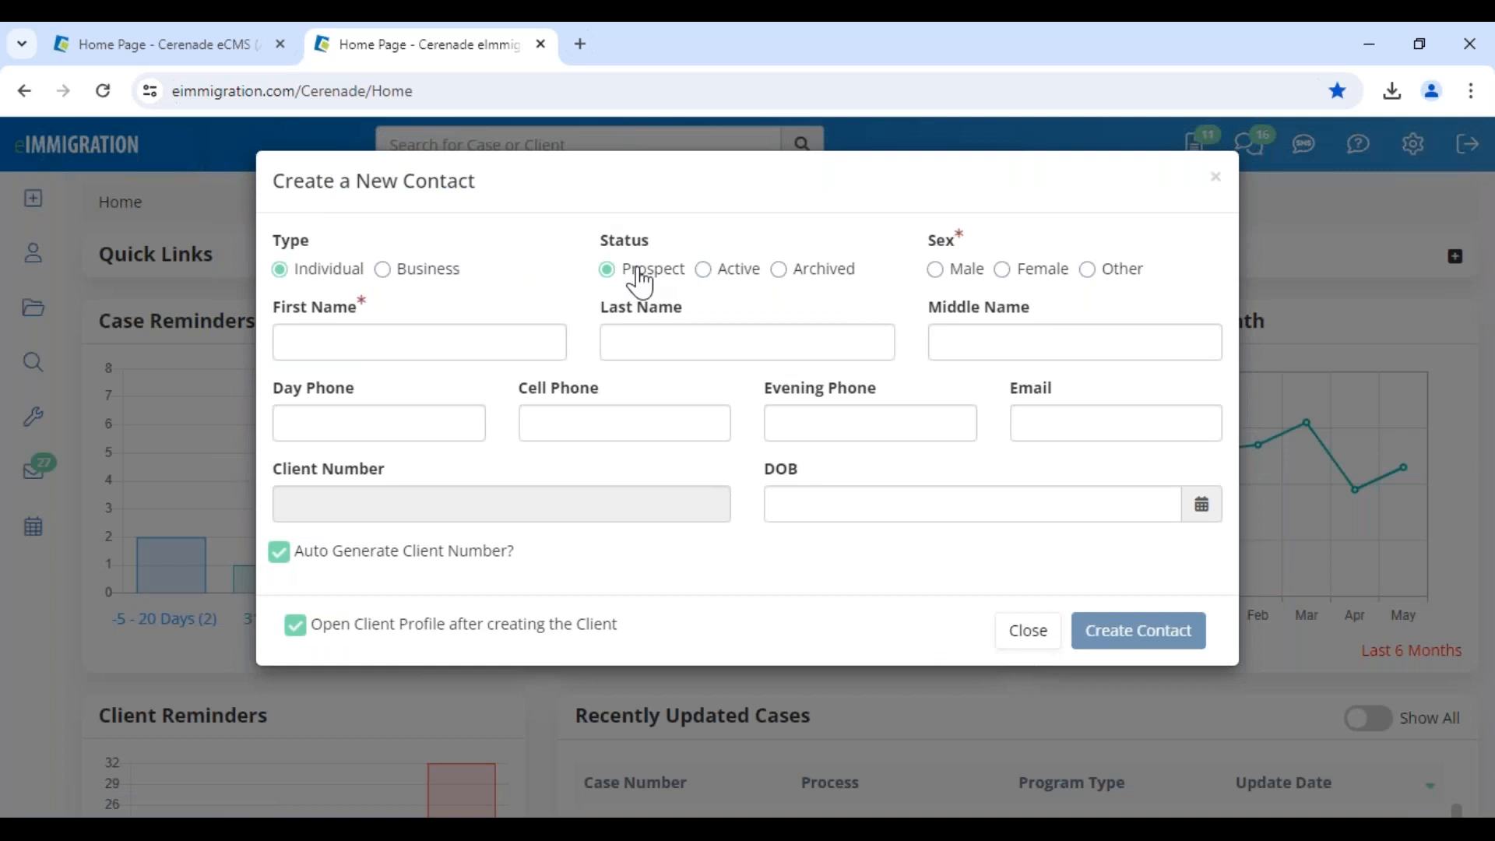
{"action": "left_click", "coordinate": [729, 272]}
{"action": "left_click", "coordinate": [408, 284]}
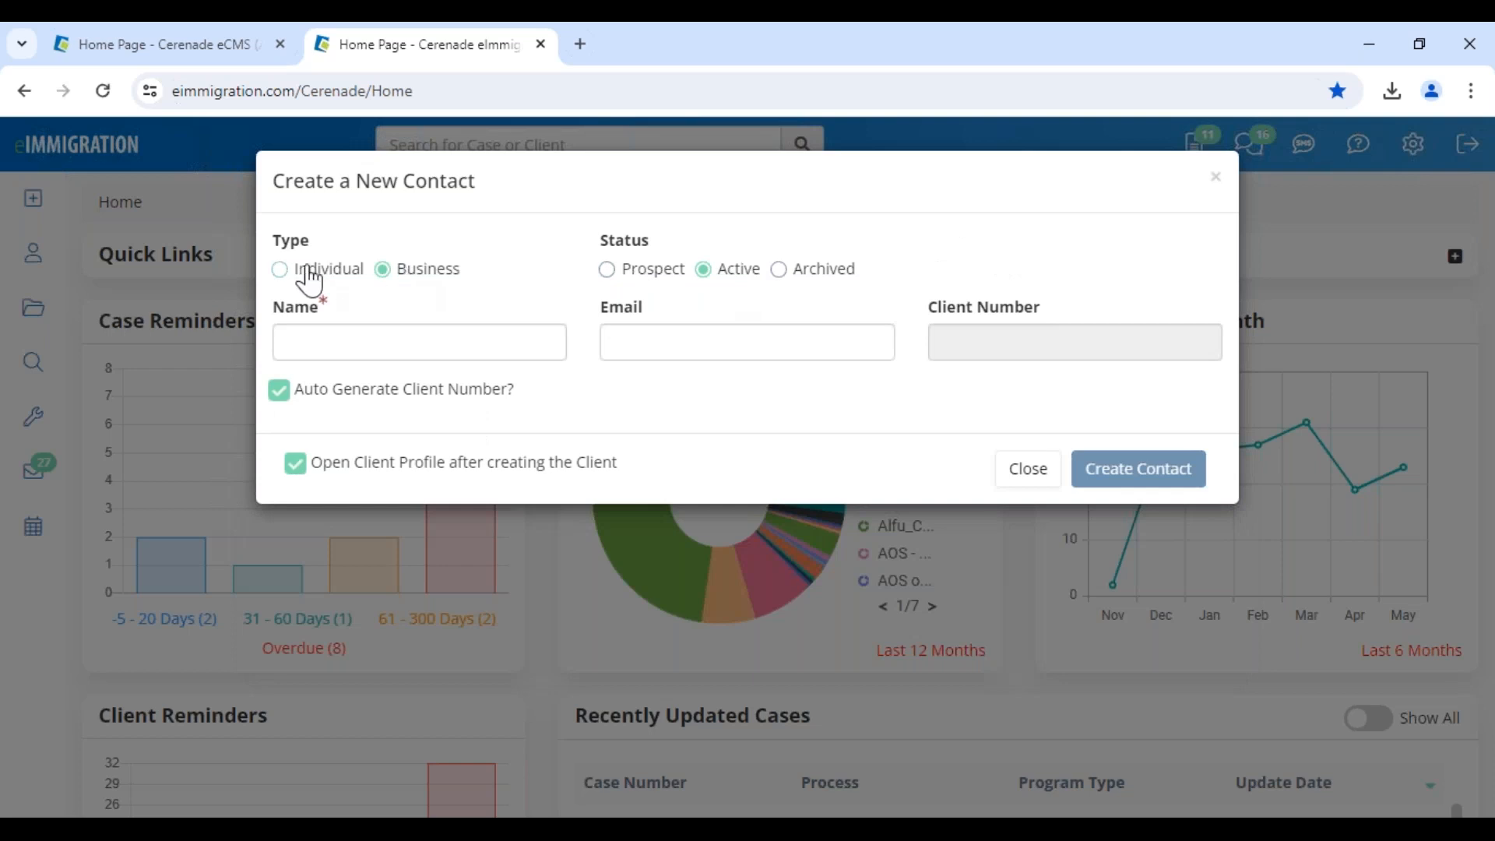
{"action": "left_click", "coordinate": [312, 274]}
Highlight the dialog title and the auto-generate client number option
{"action": "left_click_drag", "start_coordinate": [350, 203], "coordinate": [534, 200]}
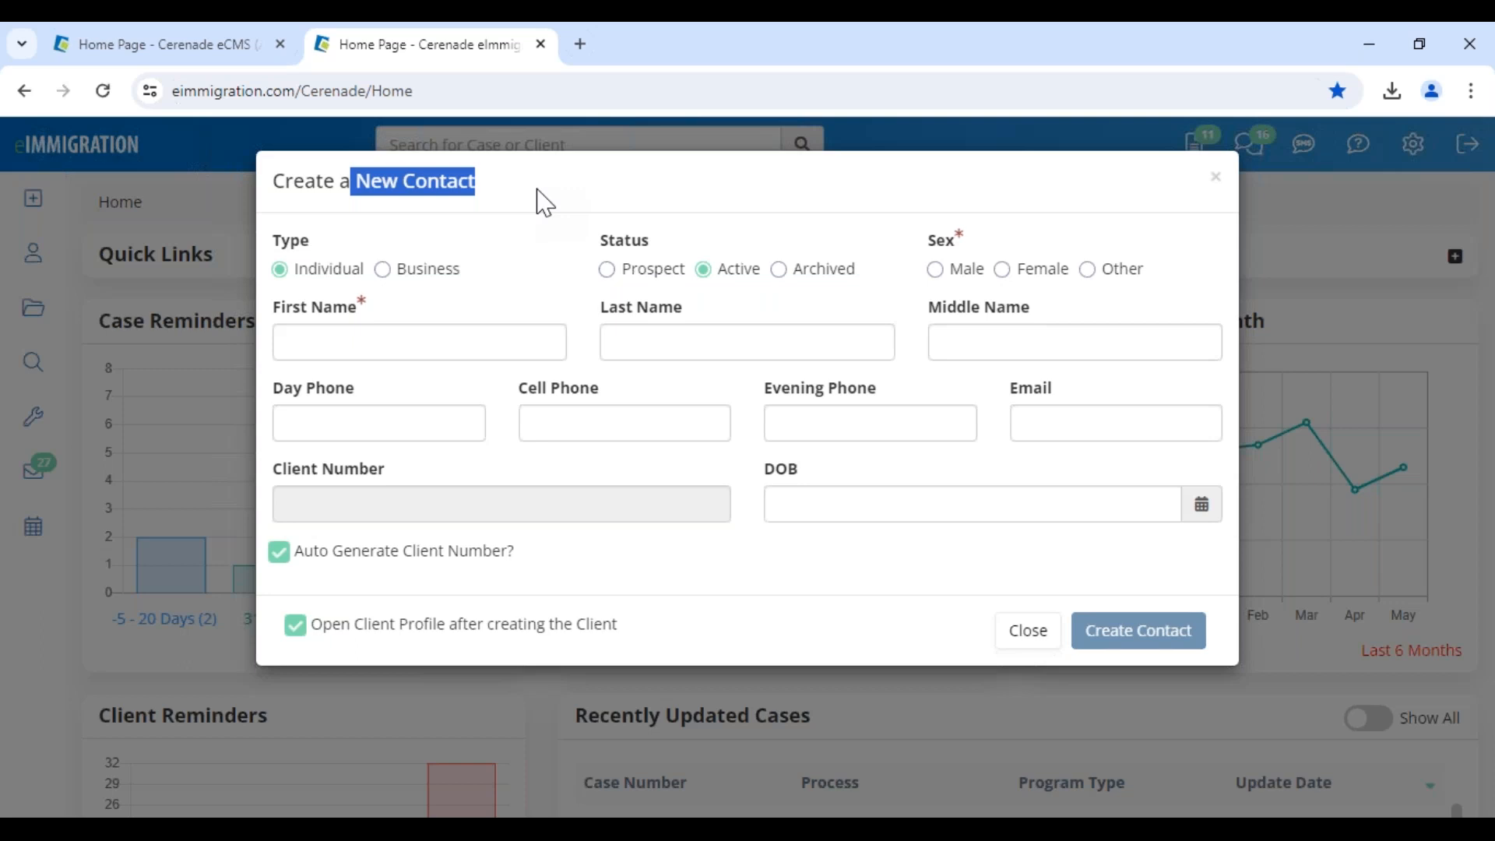
{"action": "left_click", "coordinate": [548, 282]}
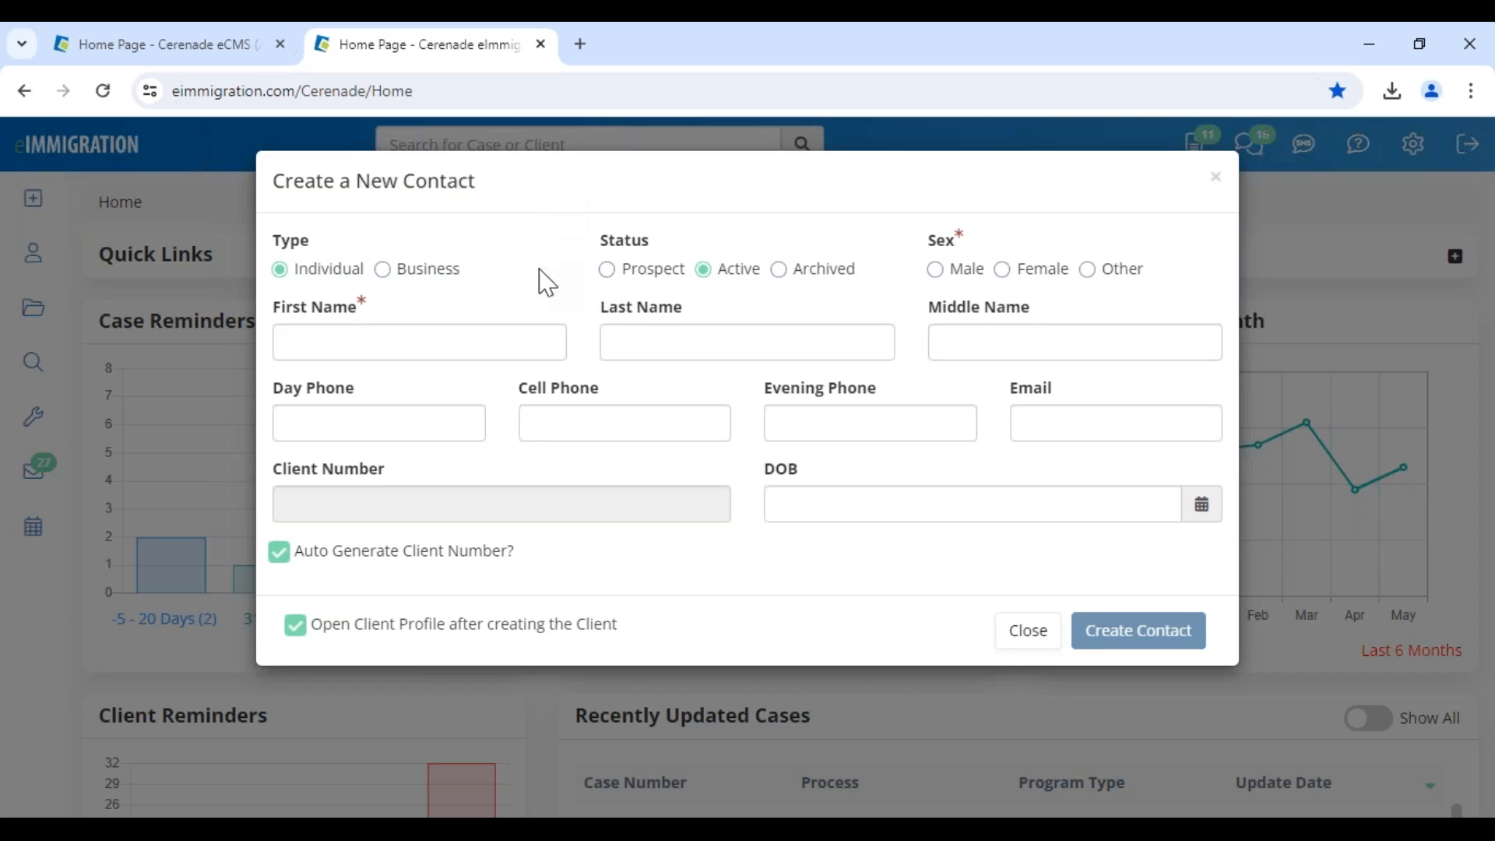
{"action": "left_click_drag", "start_coordinate": [359, 187], "coordinate": [535, 204]}
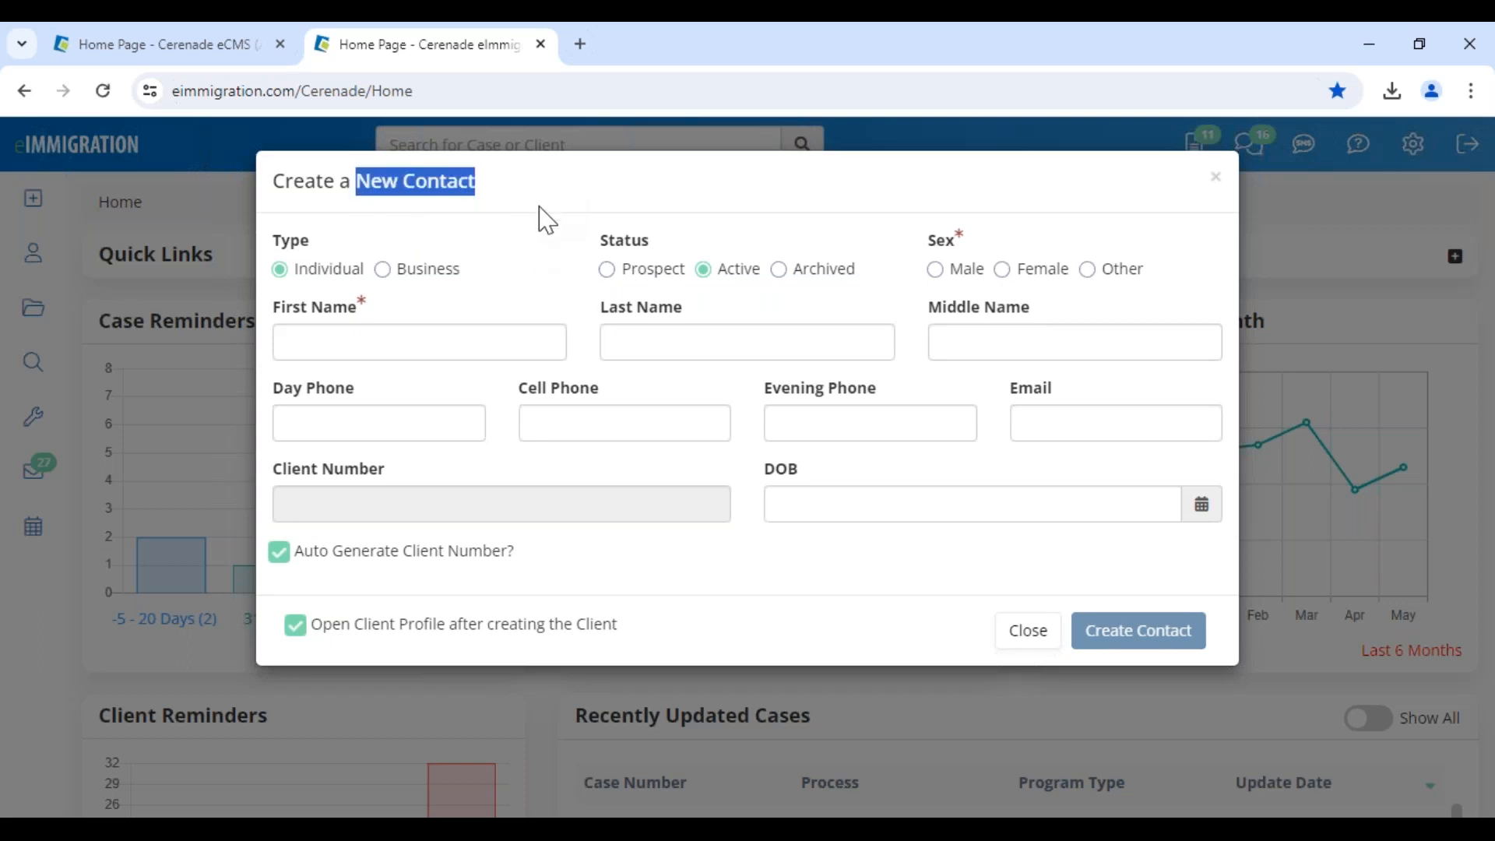
{"action": "left_click", "coordinate": [544, 269]}
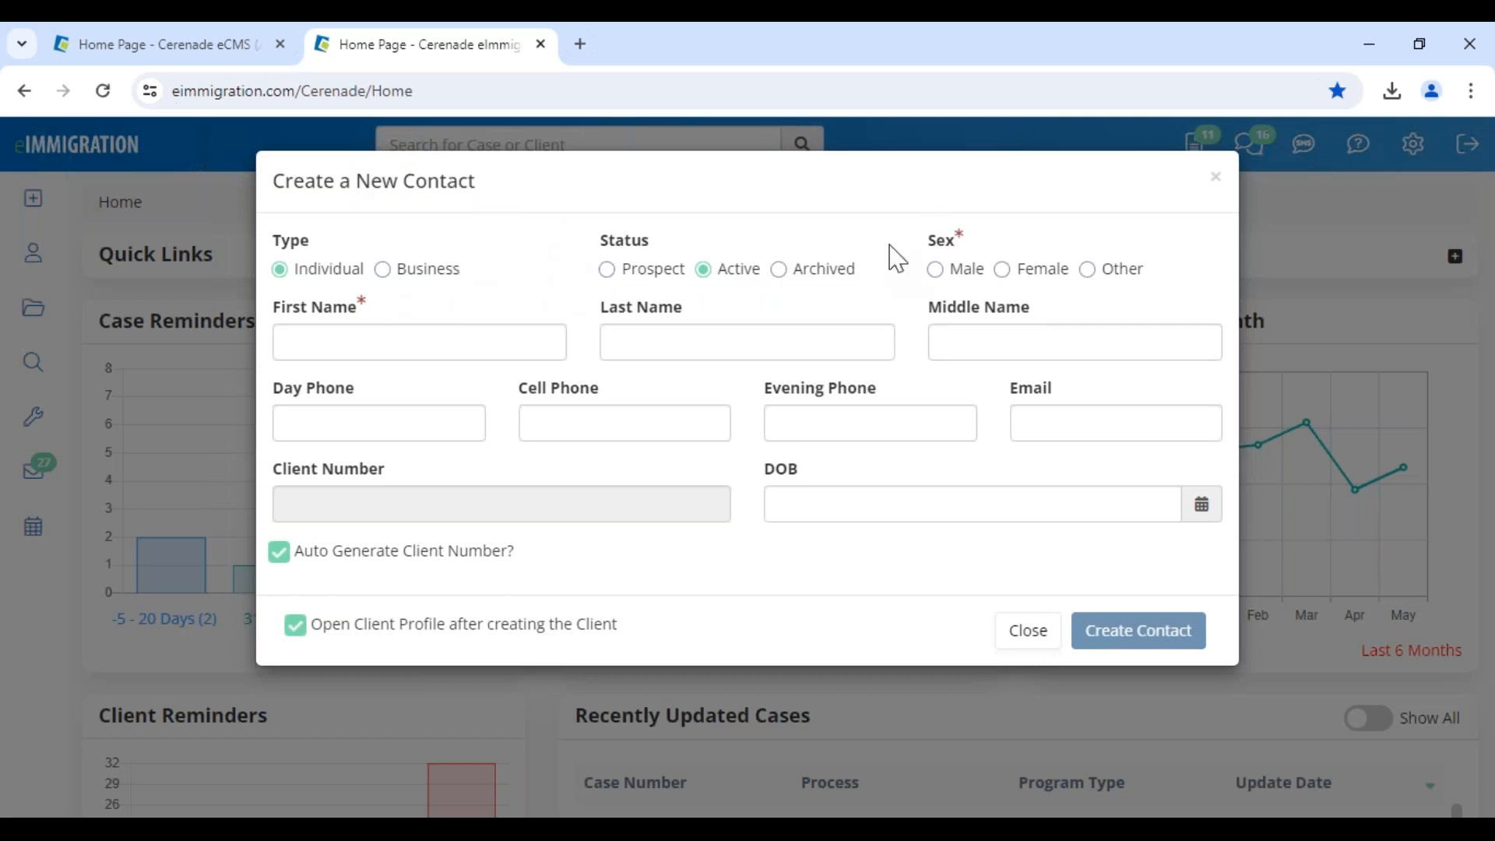
{"action": "left_click_drag", "start_coordinate": [536, 561], "coordinate": [588, 573]}
Go to the administrator tab and open Application Settings
{"action": "left_click", "coordinate": [184, 50]}
{"action": "left_click_drag", "start_coordinate": [30, 272], "coordinate": [283, 280]}
{"action": "scroll", "coordinate": [127, 624], "scroll_direction": "down", "scroll_amount": 10}
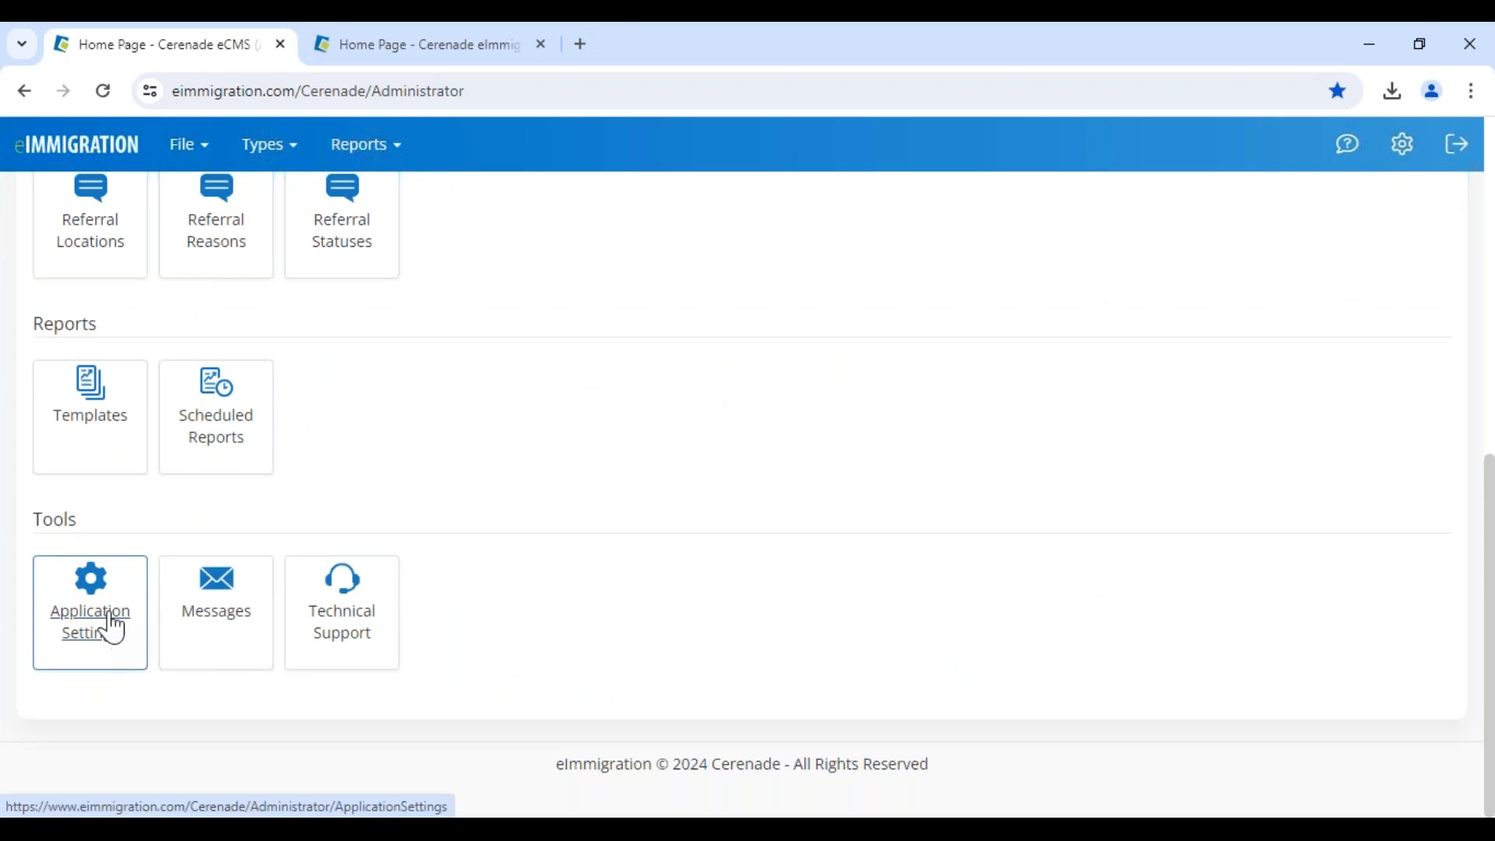
{"action": "left_click", "coordinate": [98, 628]}
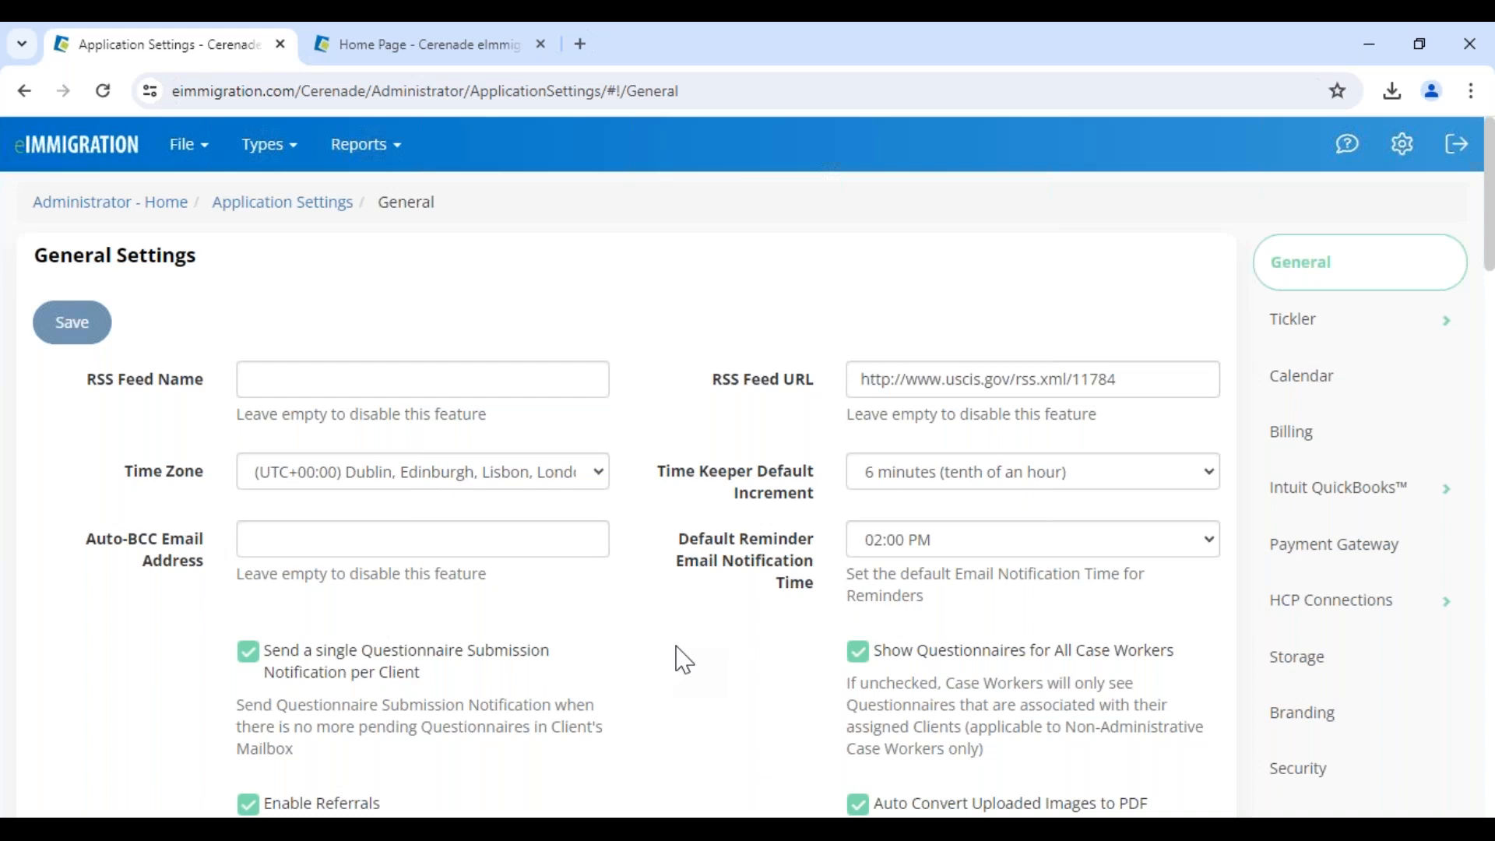
Open the Feedback and technical support form, then close it
{"action": "scroll", "coordinate": [684, 660], "scroll_direction": "down", "scroll_amount": 10}
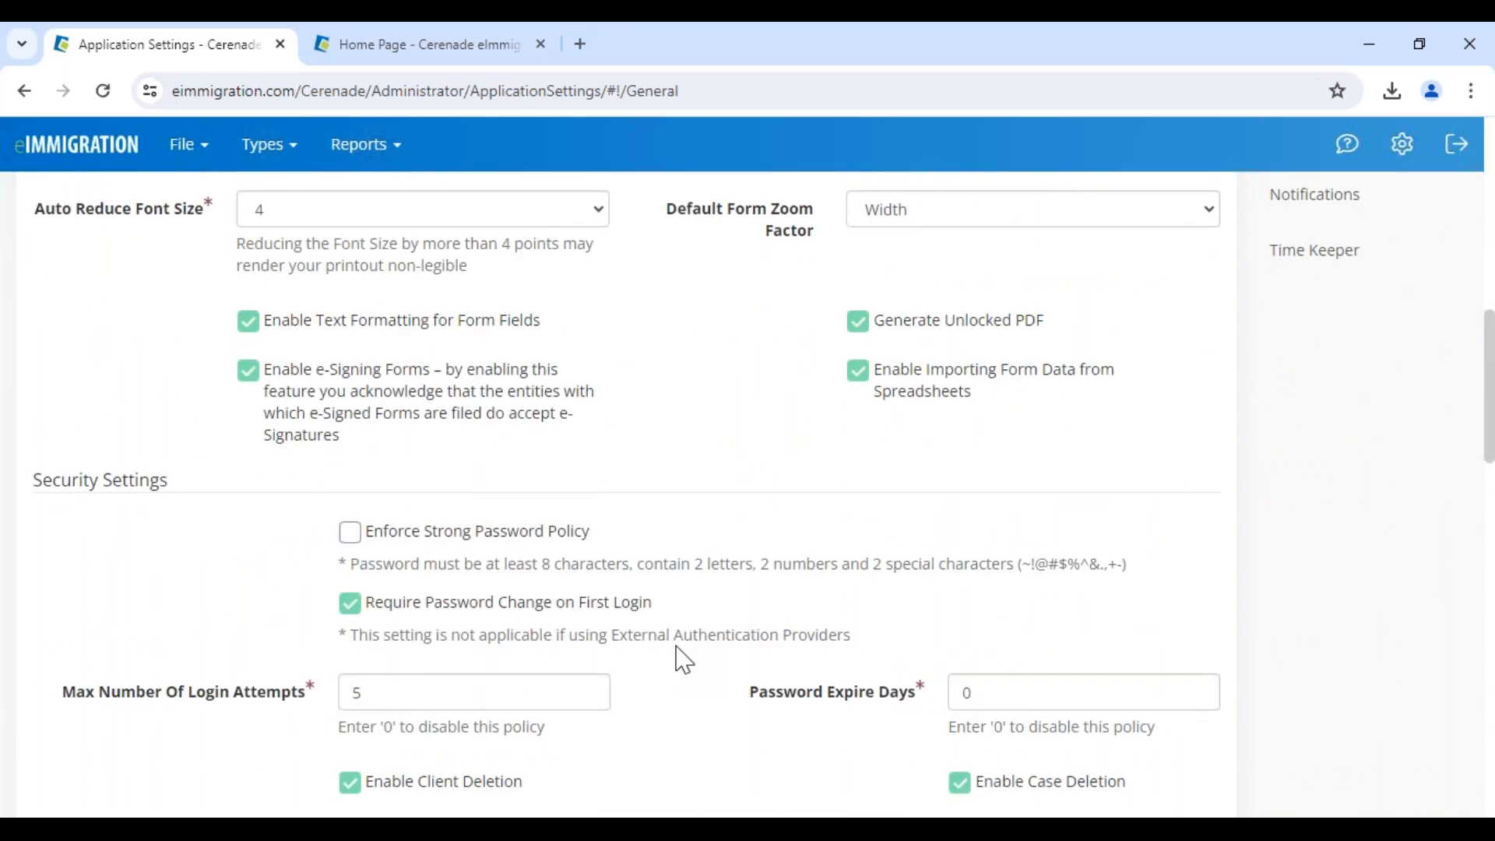
{"action": "mouse_move", "coordinate": [1354, 153]}
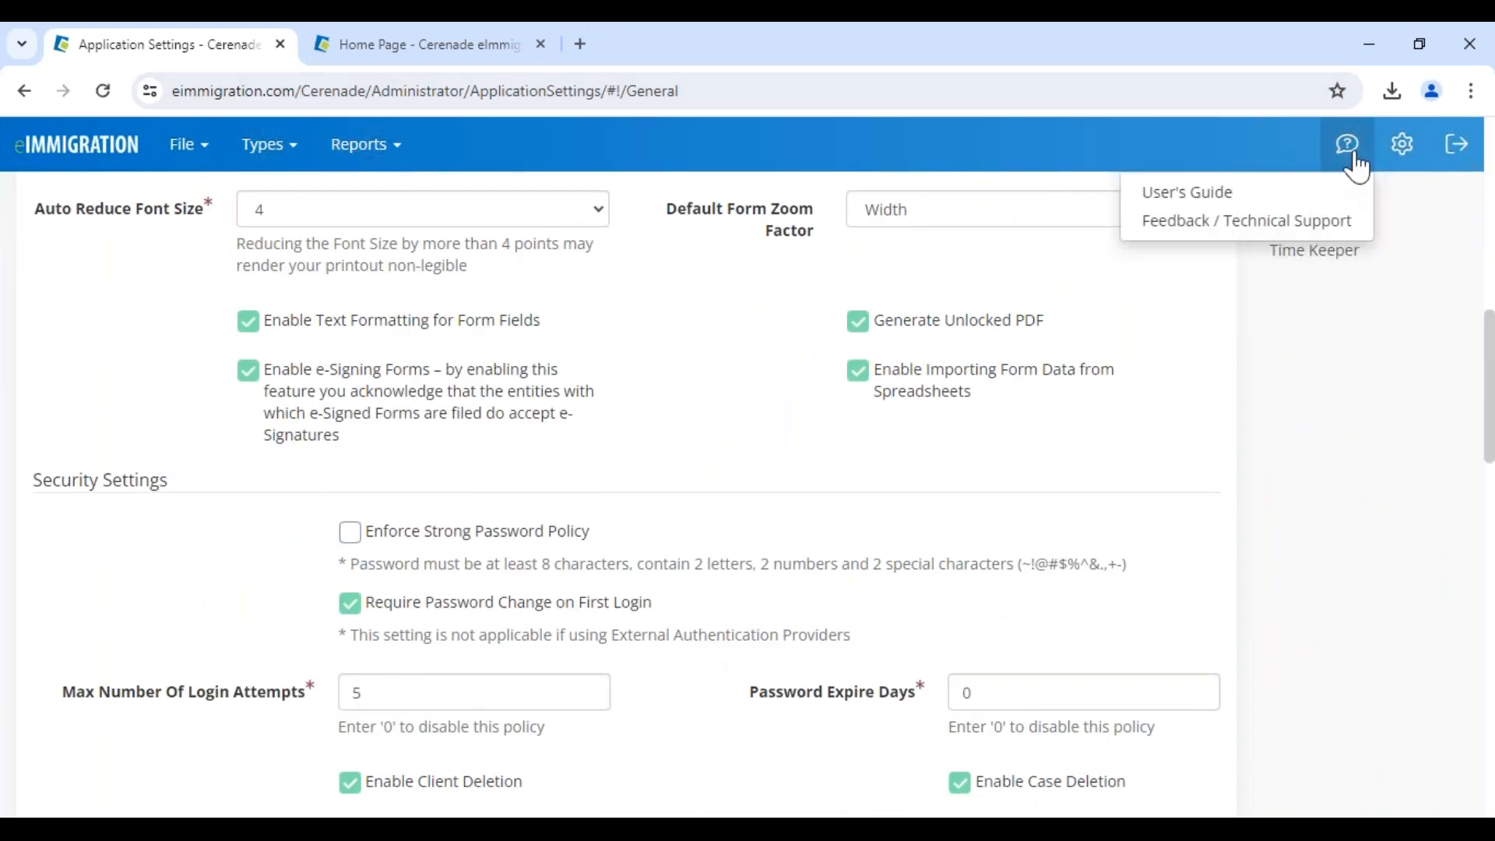
{"action": "left_click", "coordinate": [1308, 225]}
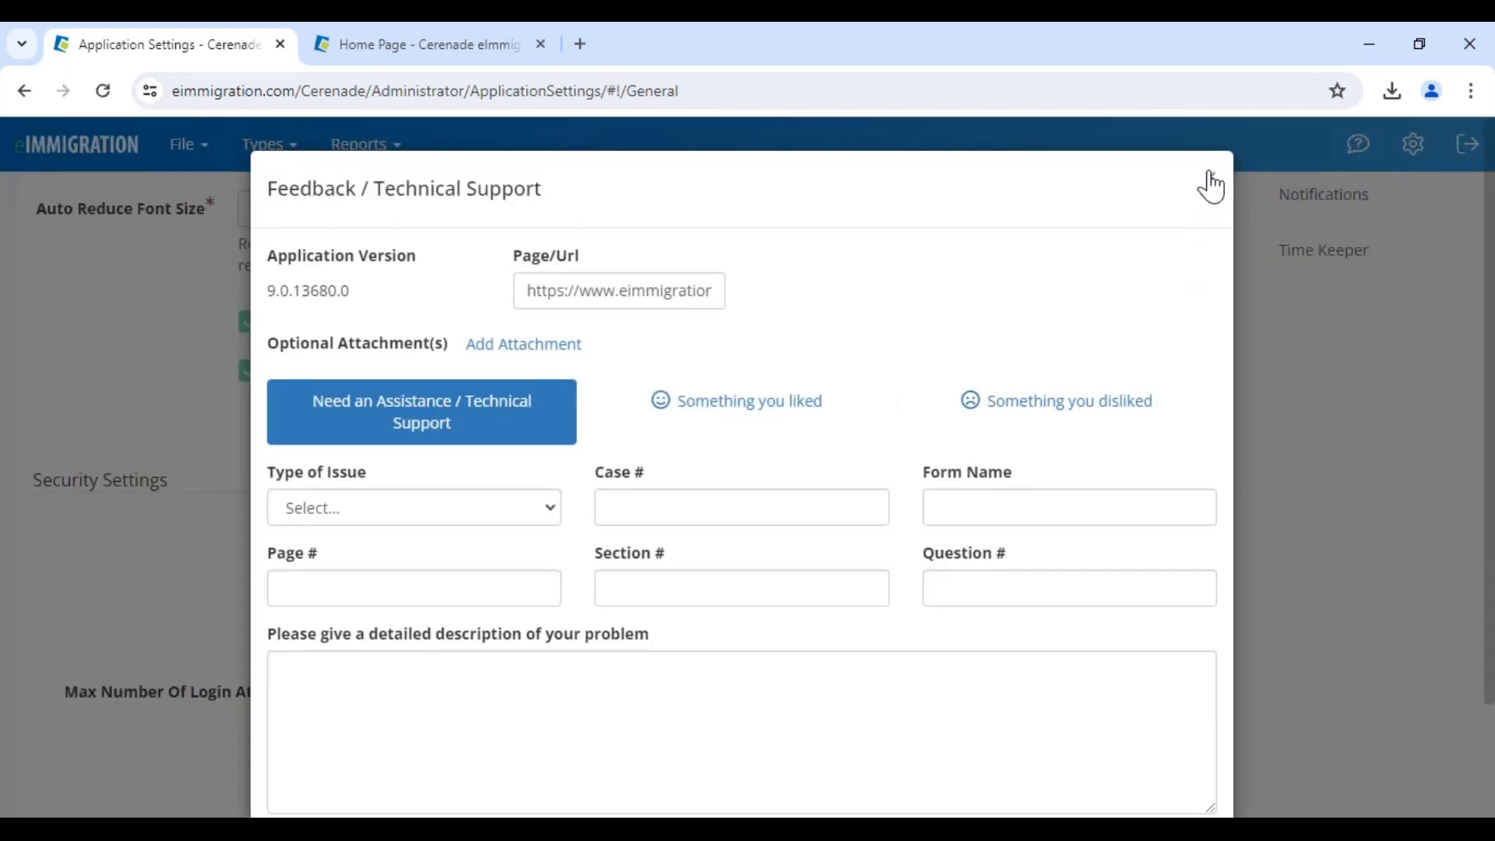
{"action": "left_click", "coordinate": [1211, 182]}
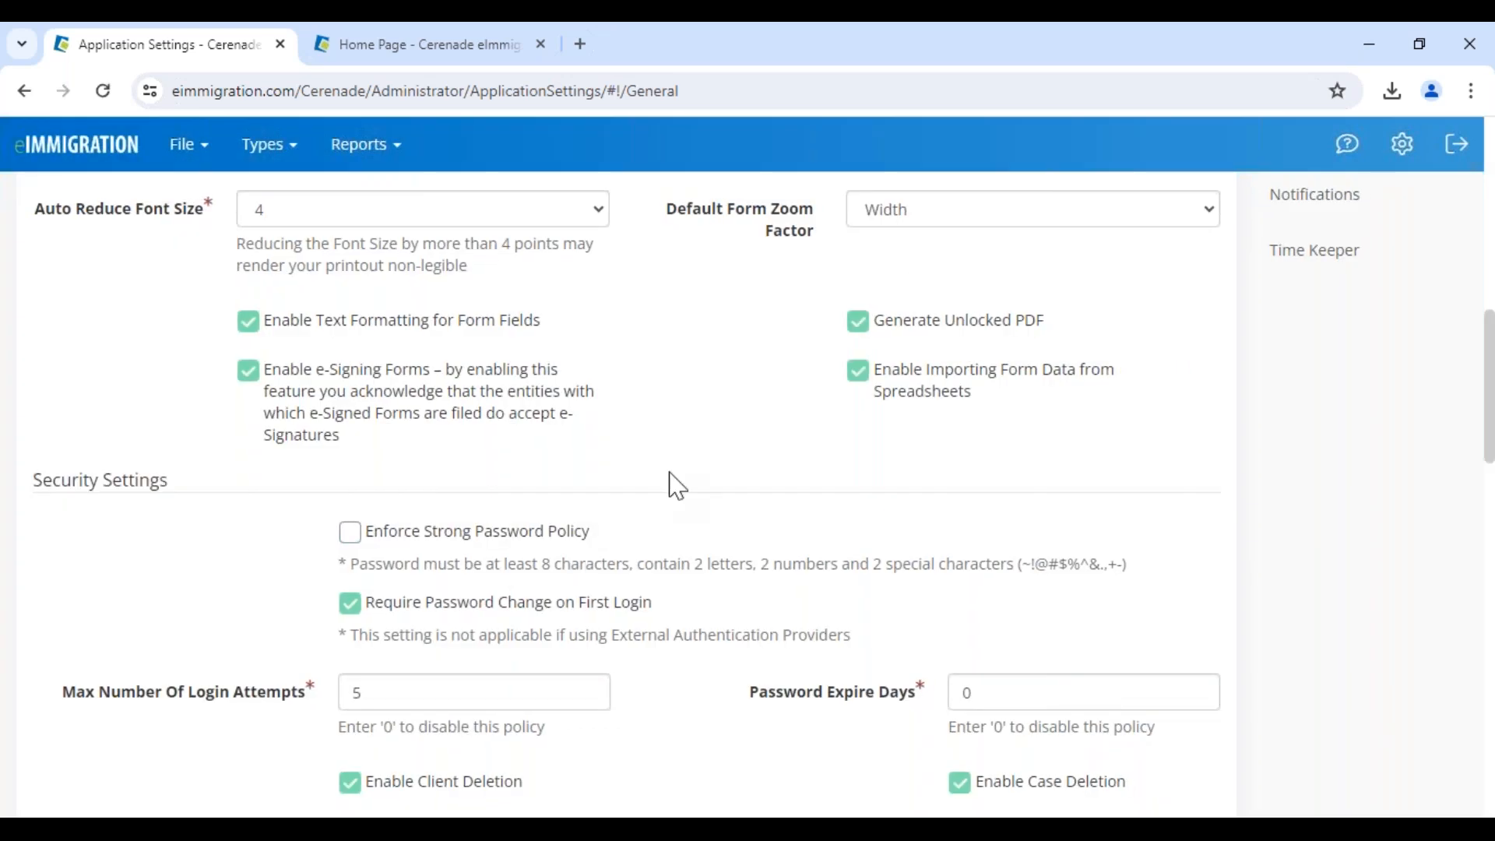
Point out the e-Signing Forms and Auto Convert Uploaded Images to PDF settings
{"action": "left_click_drag", "start_coordinate": [575, 373], "coordinate": [454, 459]}
{"action": "scroll", "coordinate": [822, 446], "scroll_direction": "down", "scroll_amount": 2}
{"action": "scroll", "coordinate": [824, 444], "scroll_direction": "up", "scroll_amount": 6}
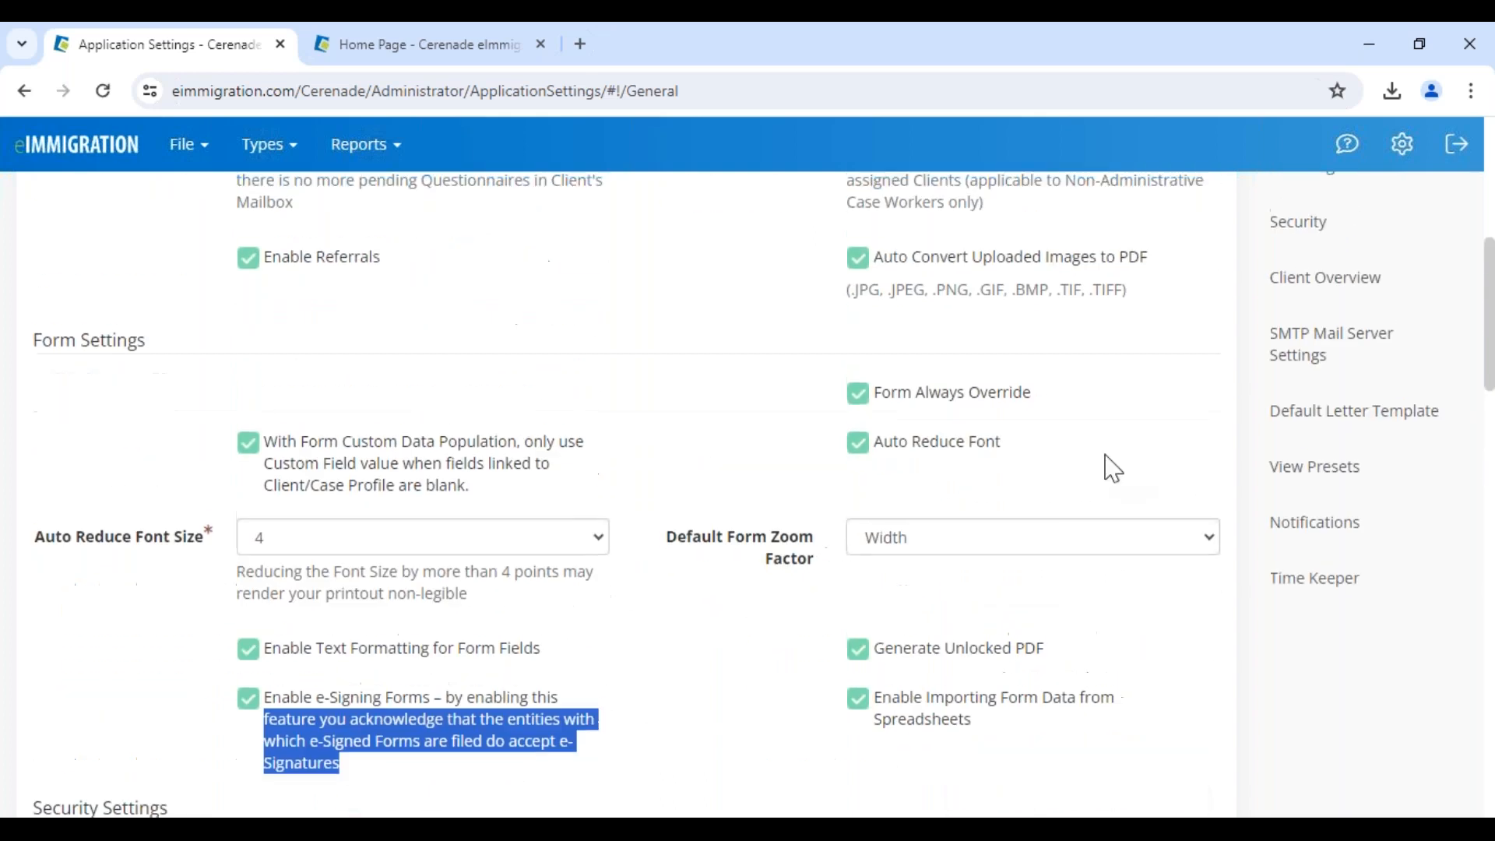
{"action": "mouse_move", "coordinate": [1150, 260]}
{"action": "left_mouse_down"}
{"action": "mouse_move", "coordinate": [882, 285]}
{"action": "mouse_move", "coordinate": [1096, 282]}
{"action": "mouse_move", "coordinate": [1146, 263]}
{"action": "left_mouse_up"}
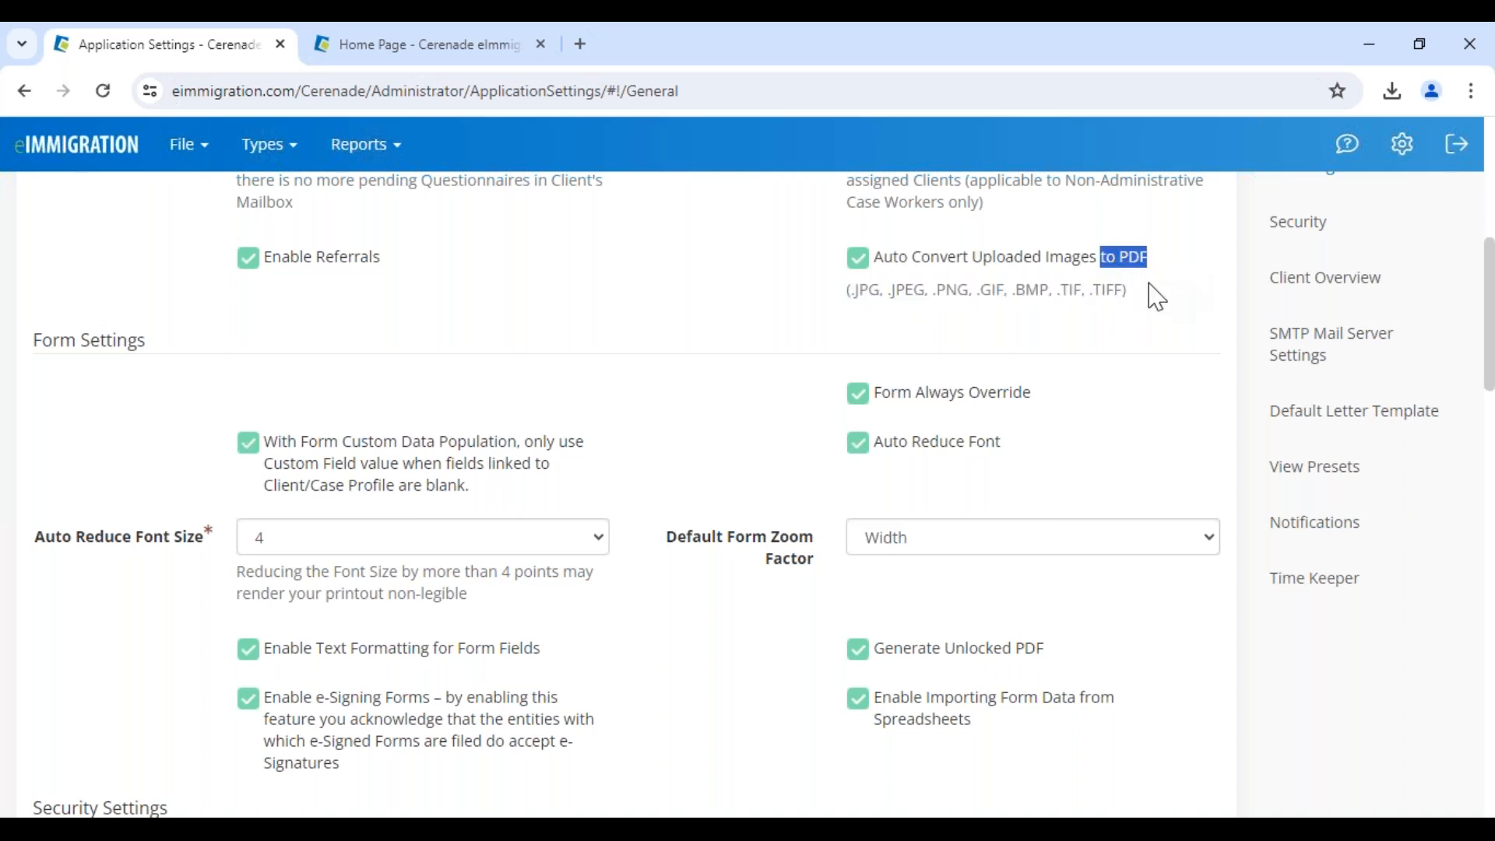
{"action": "left_click", "coordinate": [1137, 308]}
{"action": "scroll", "coordinate": [645, 578], "scroll_direction": "down", "scroll_amount": 10}
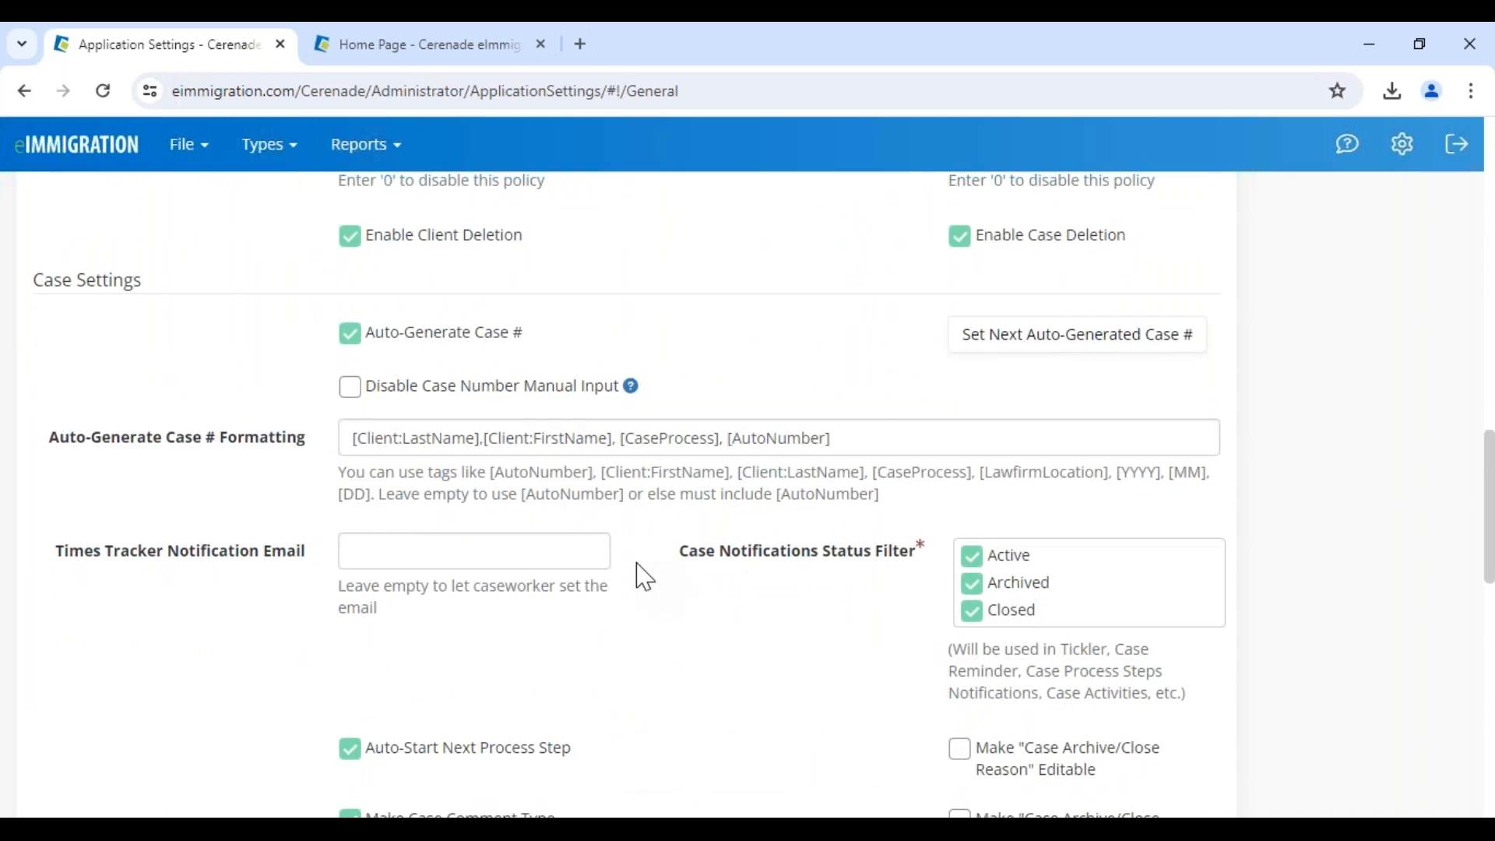
Toggle Auto-Generate Case # off and back on
{"action": "left_click_drag", "start_coordinate": [375, 335], "coordinate": [581, 340]}
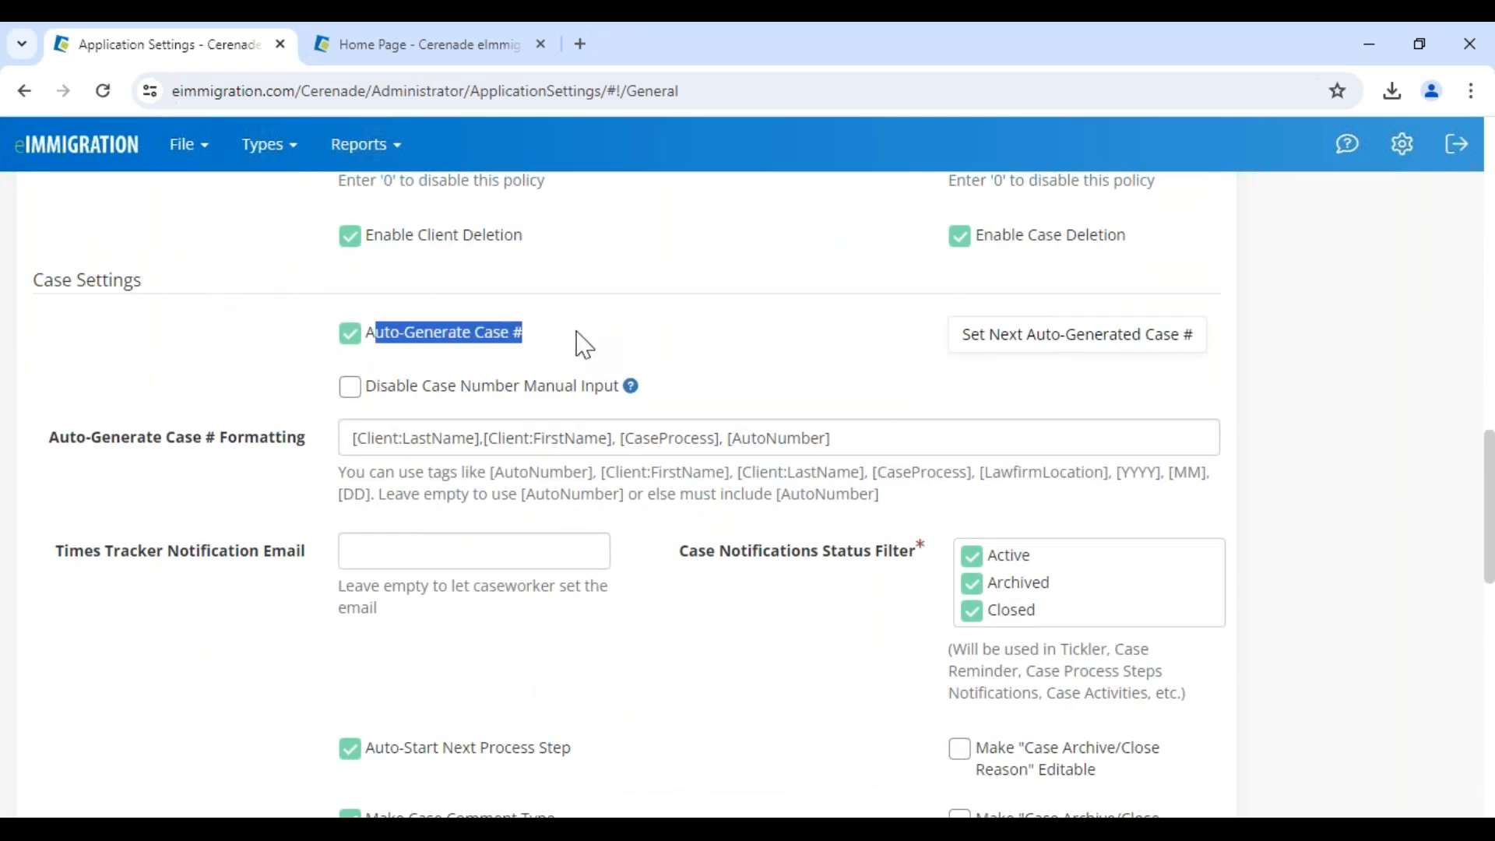
{"action": "left_click", "coordinate": [361, 337]}
{"action": "left_click", "coordinate": [361, 337]}
{"action": "left_click", "coordinate": [541, 341]}
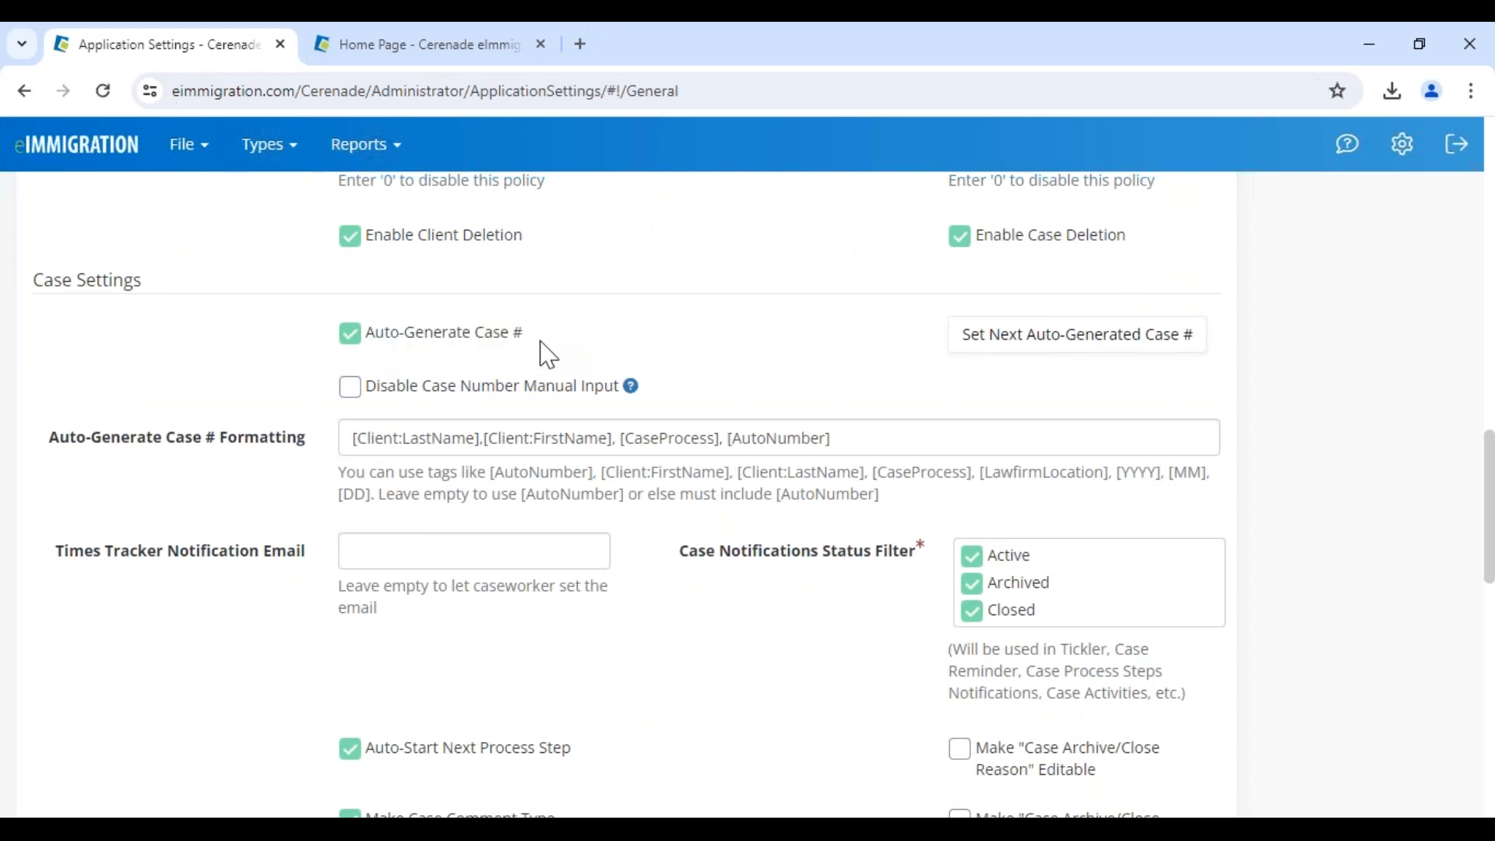
{"action": "left_click_drag", "start_coordinate": [524, 340], "coordinate": [350, 385]}
{"action": "left_click", "coordinate": [567, 356]}
Review the General Settings page and return to the administrator home
{"action": "scroll", "coordinate": [668, 658], "scroll_direction": "down", "scroll_amount": 3}
{"action": "scroll", "coordinate": [670, 658], "scroll_direction": "down", "scroll_amount": 6}
{"action": "scroll", "coordinate": [671, 658], "scroll_direction": "up", "scroll_amount": 15}
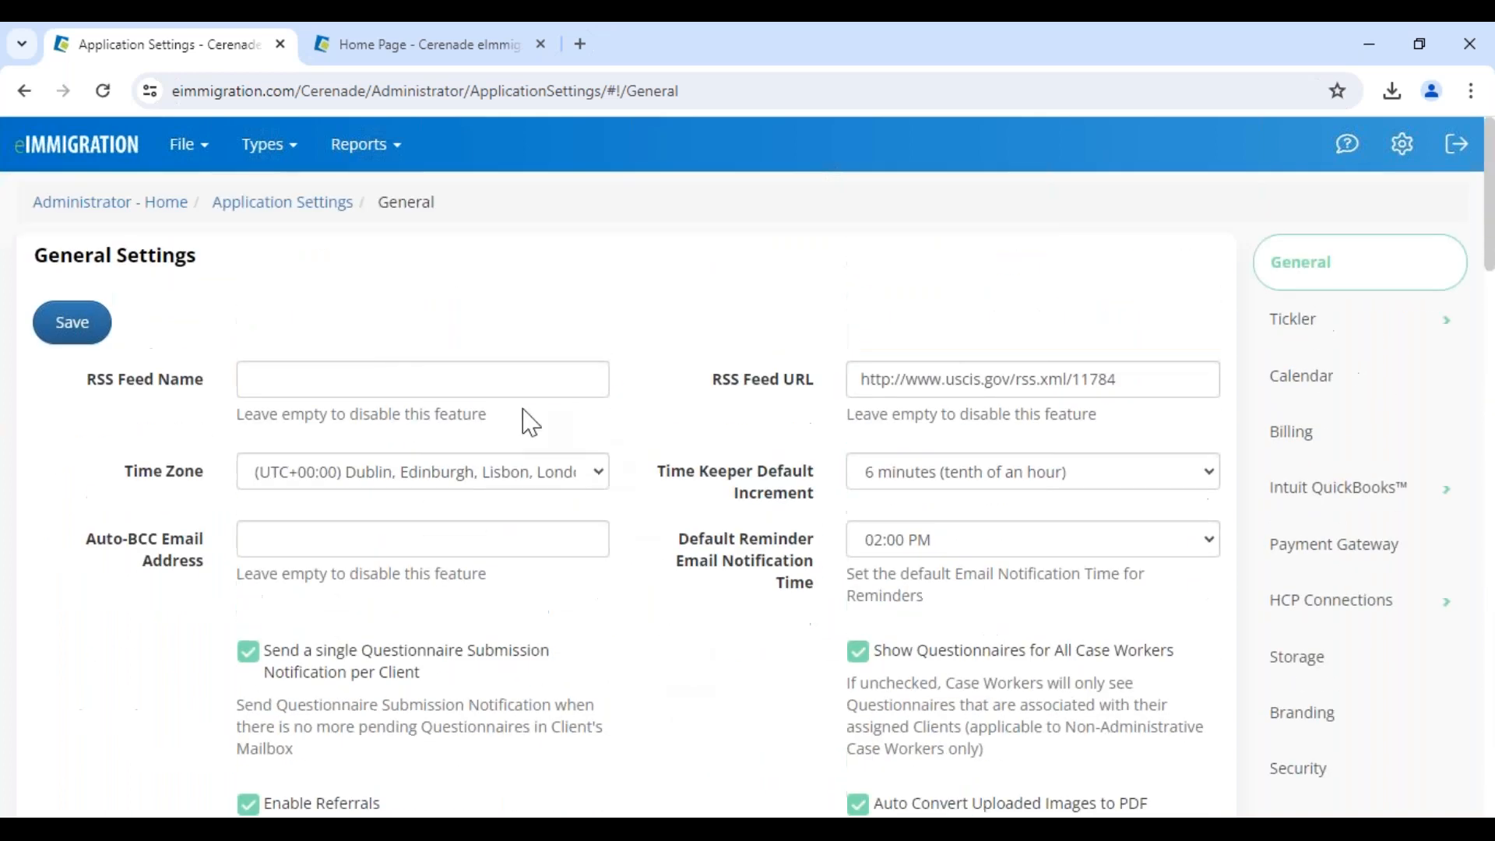
{"action": "left_click_drag", "start_coordinate": [34, 255], "coordinate": [257, 265]}
{"action": "left_click", "coordinate": [117, 212]}
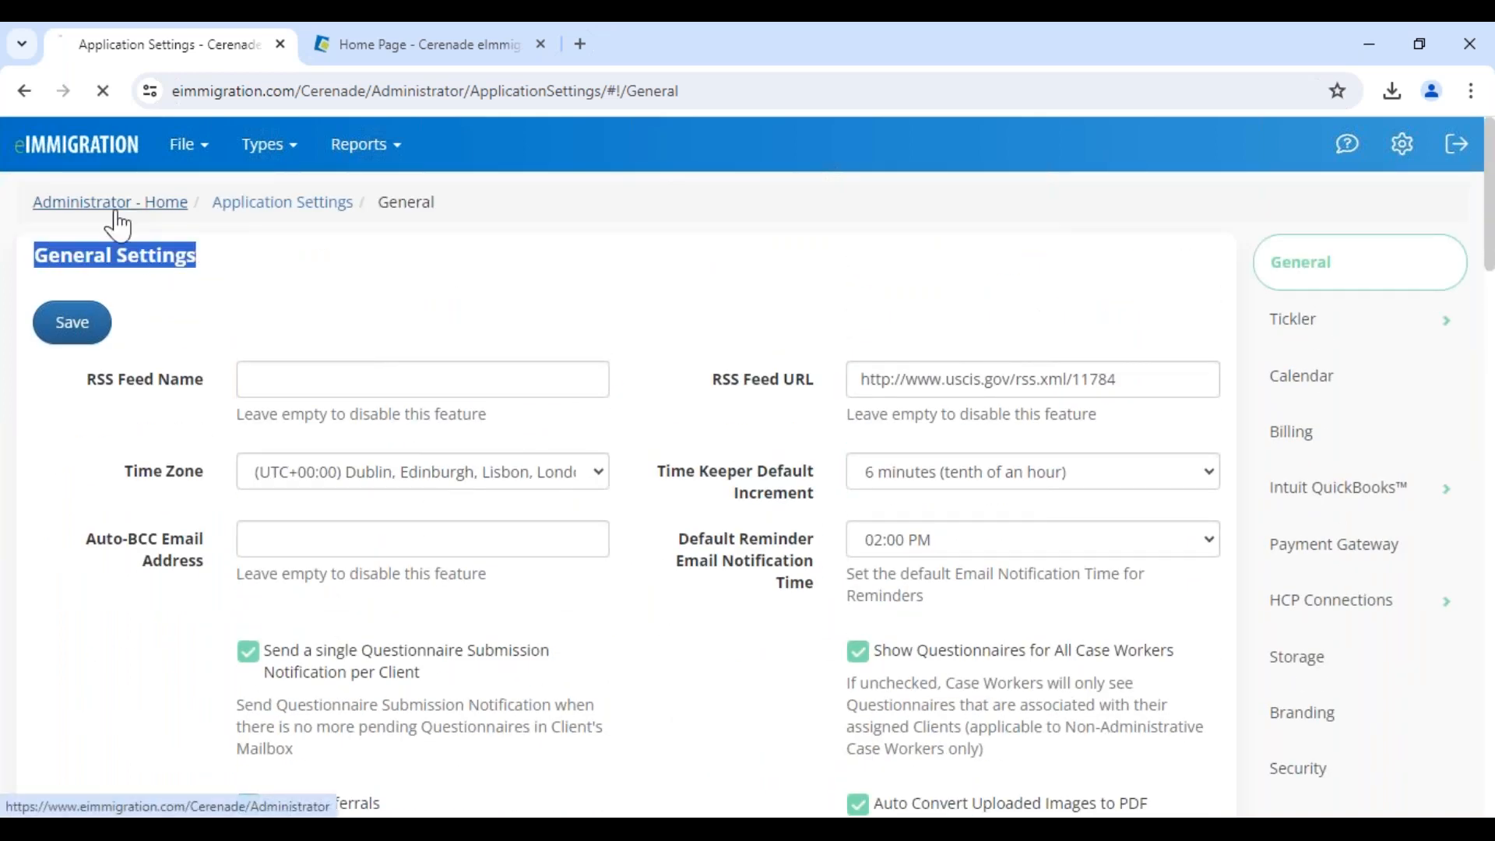
Close the new contact form twice, then choose Questionnaire from the Create flyout
{"action": "left_click", "coordinate": [404, 53]}
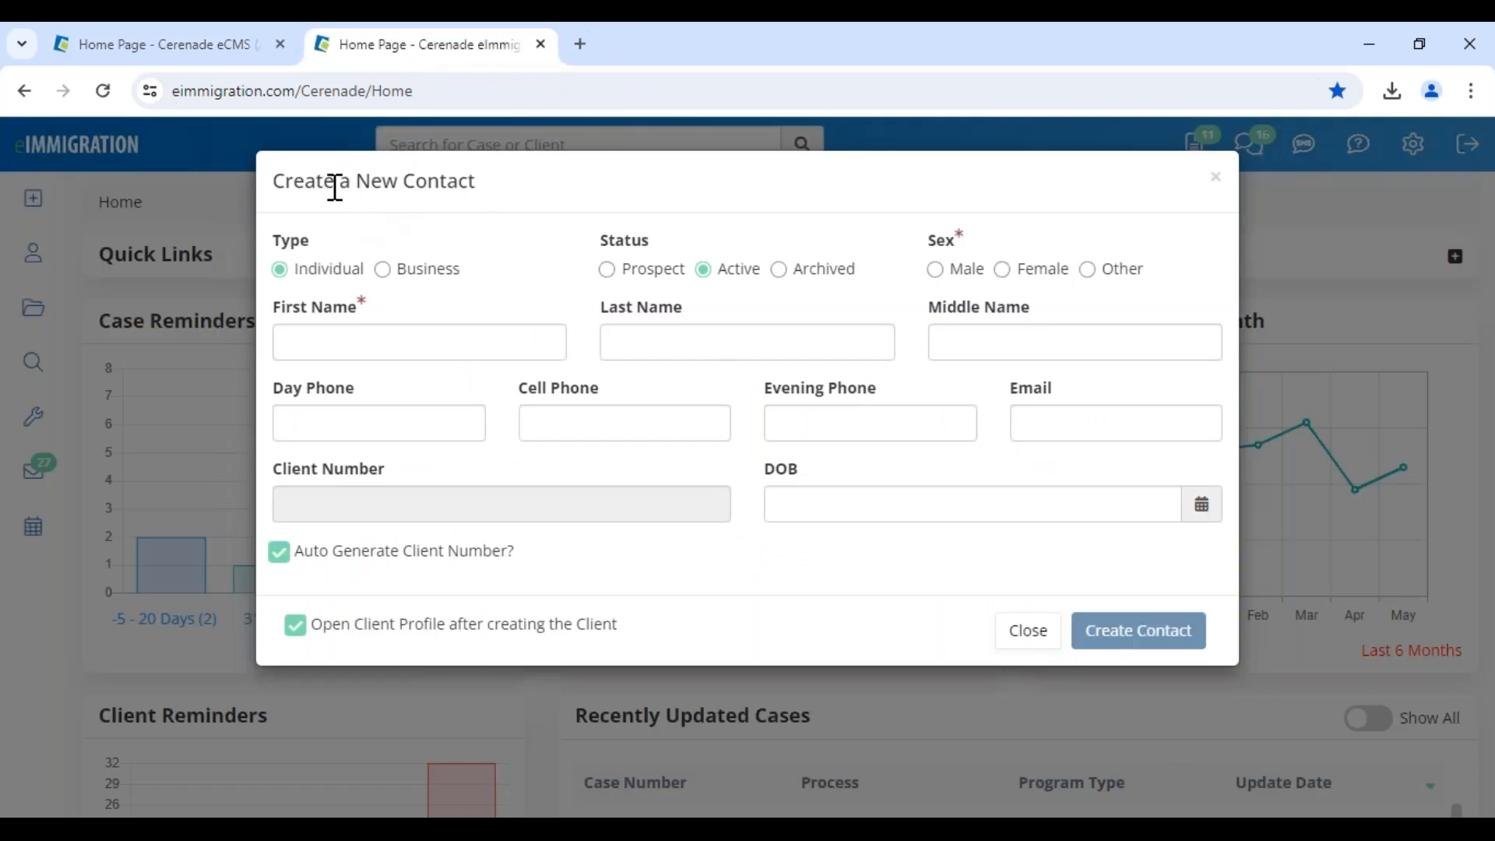
{"action": "left_click_drag", "start_coordinate": [335, 187], "coordinate": [564, 212]}
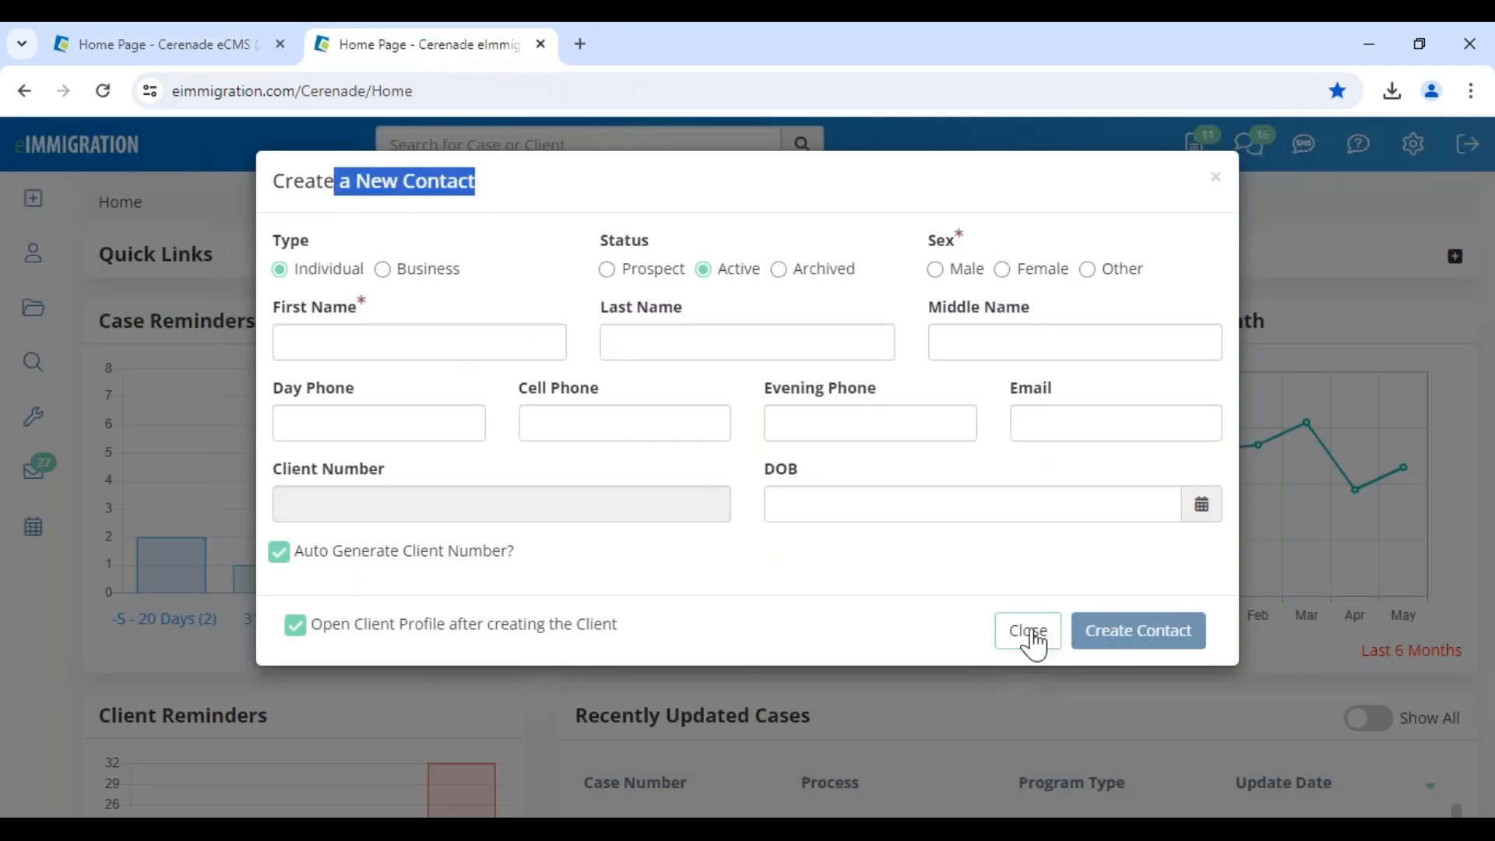
{"action": "left_click", "coordinate": [1028, 630]}
{"action": "mouse_move", "coordinate": [6, 206]}
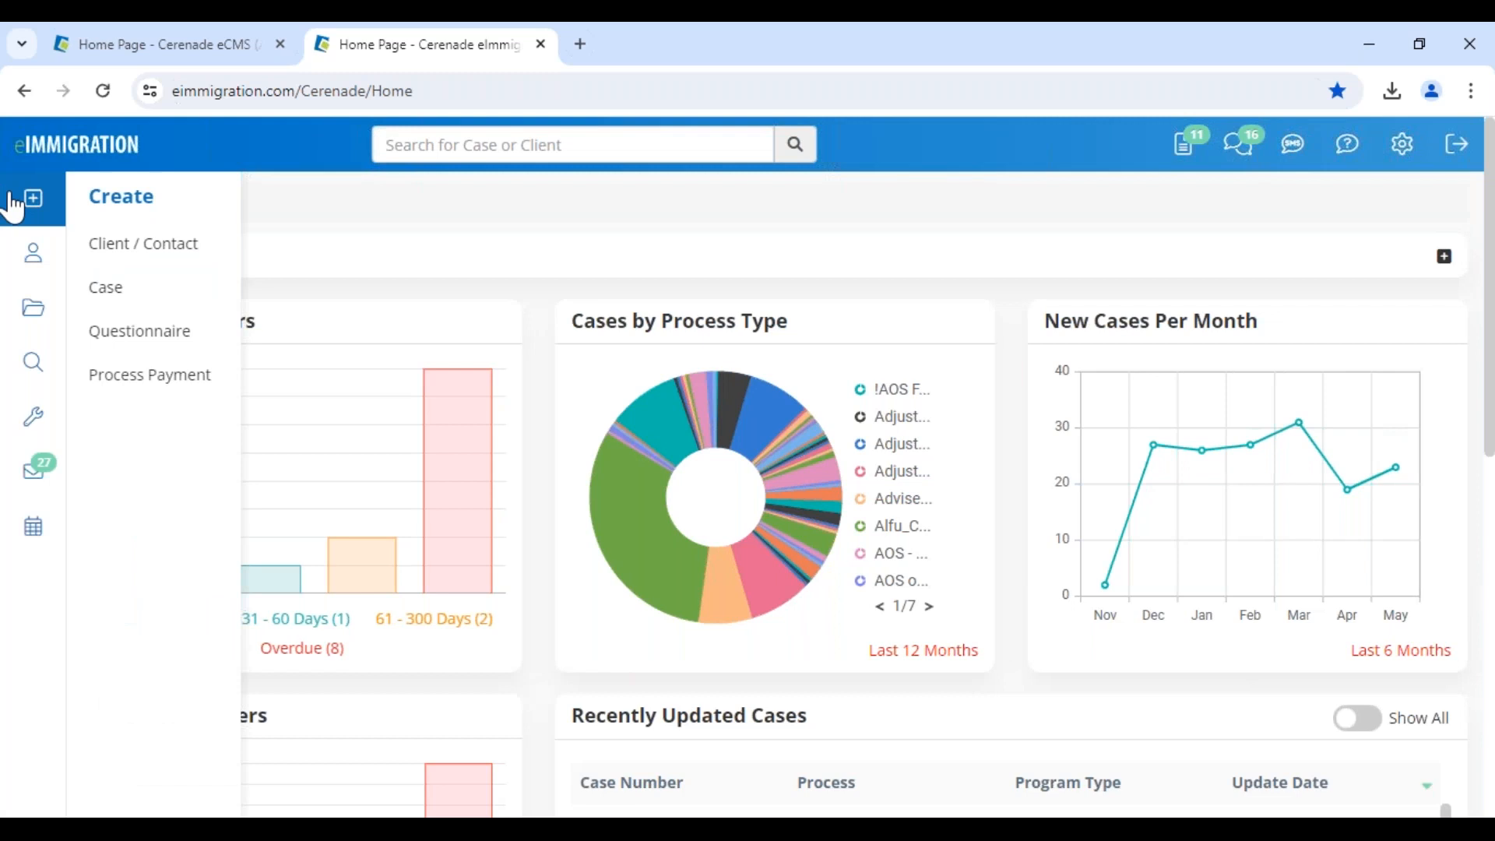
{"action": "left_click", "coordinate": [144, 244]}
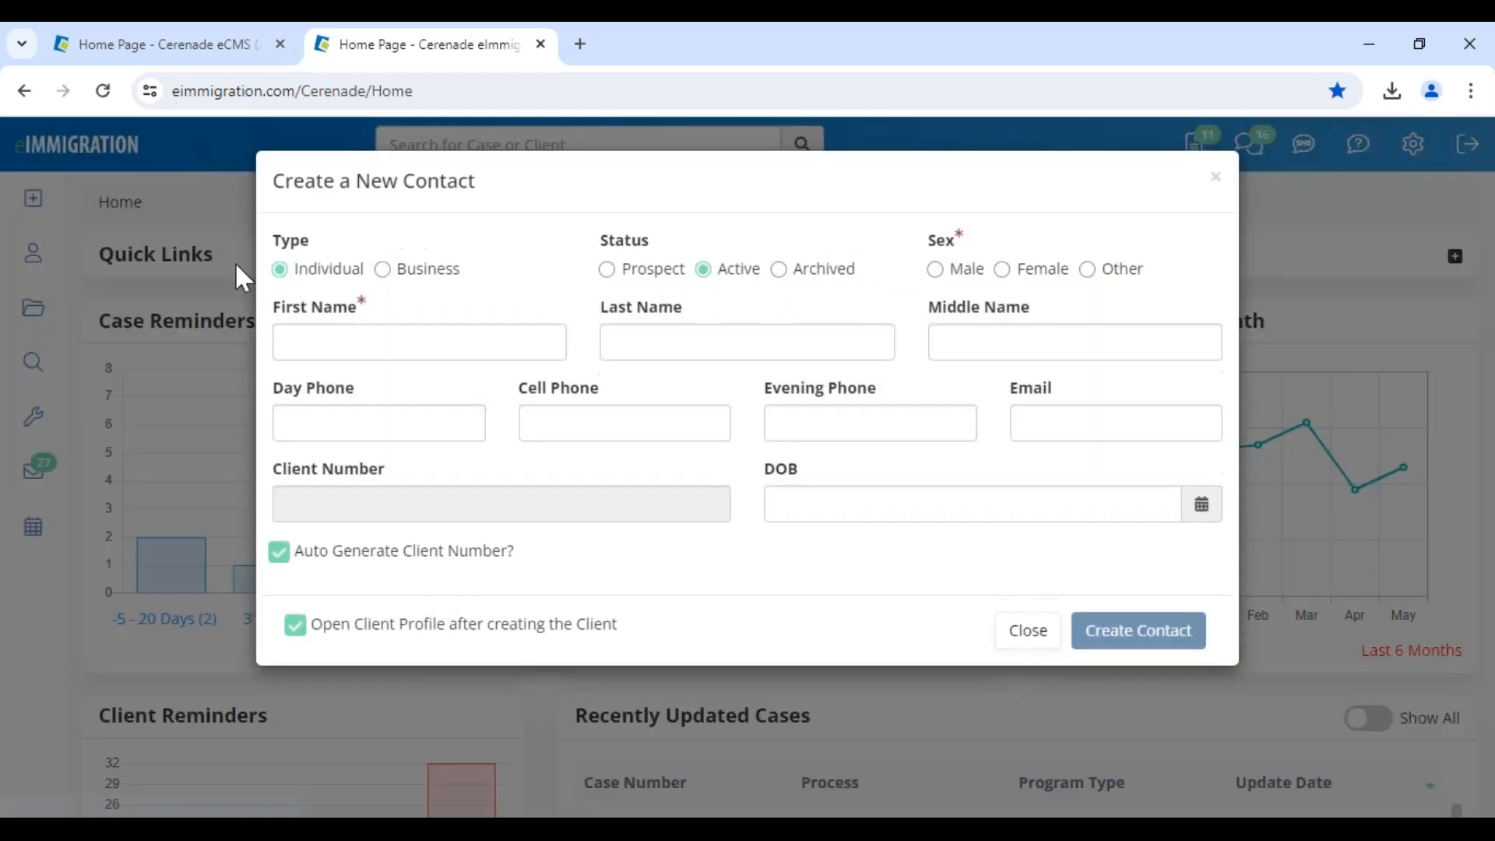
{"action": "left_click", "coordinate": [1009, 643]}
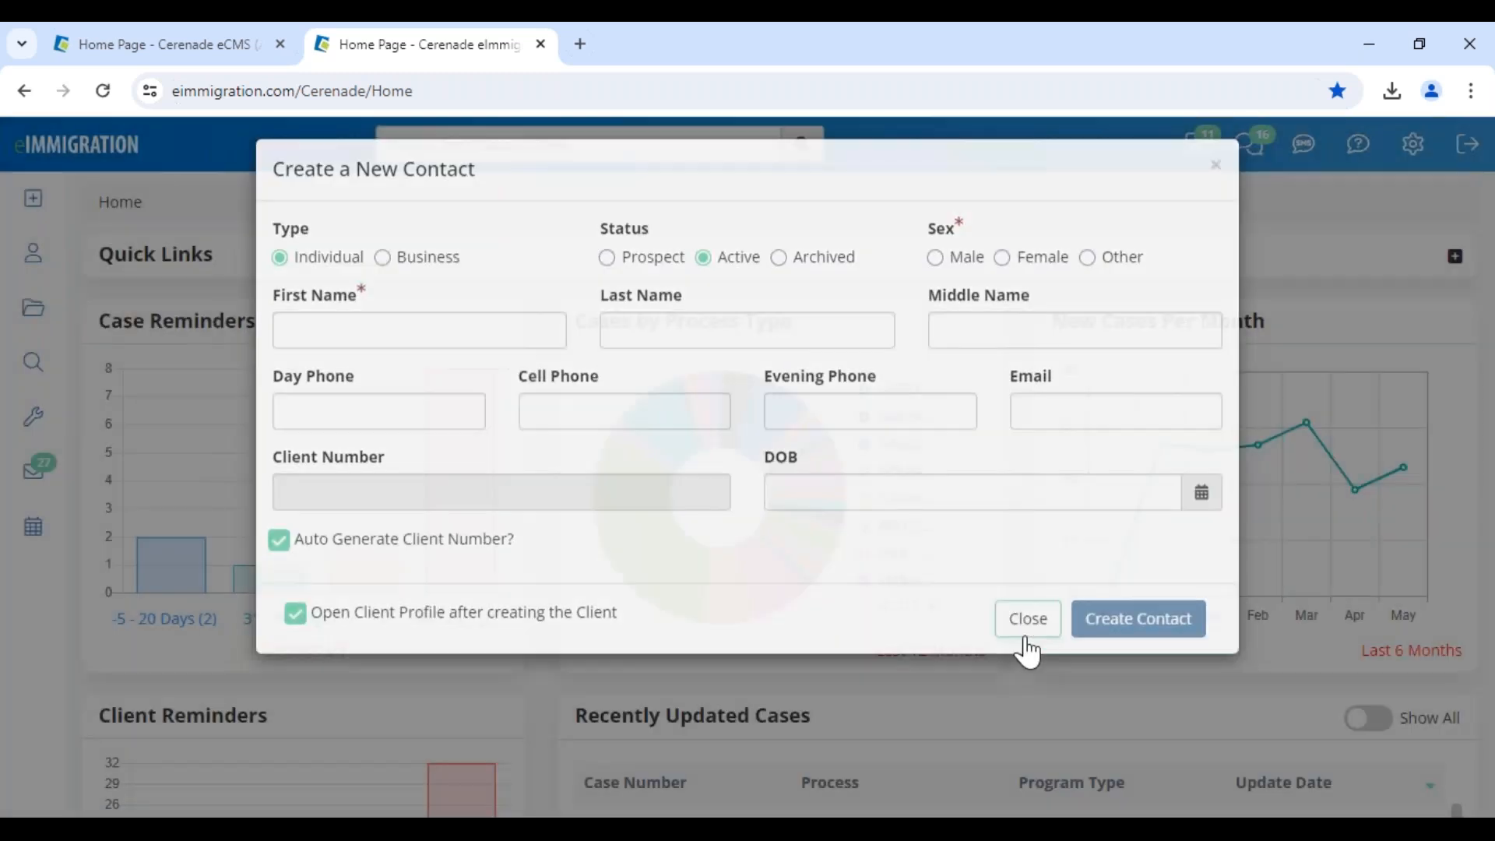
{"action": "mouse_move", "coordinate": [35, 220]}
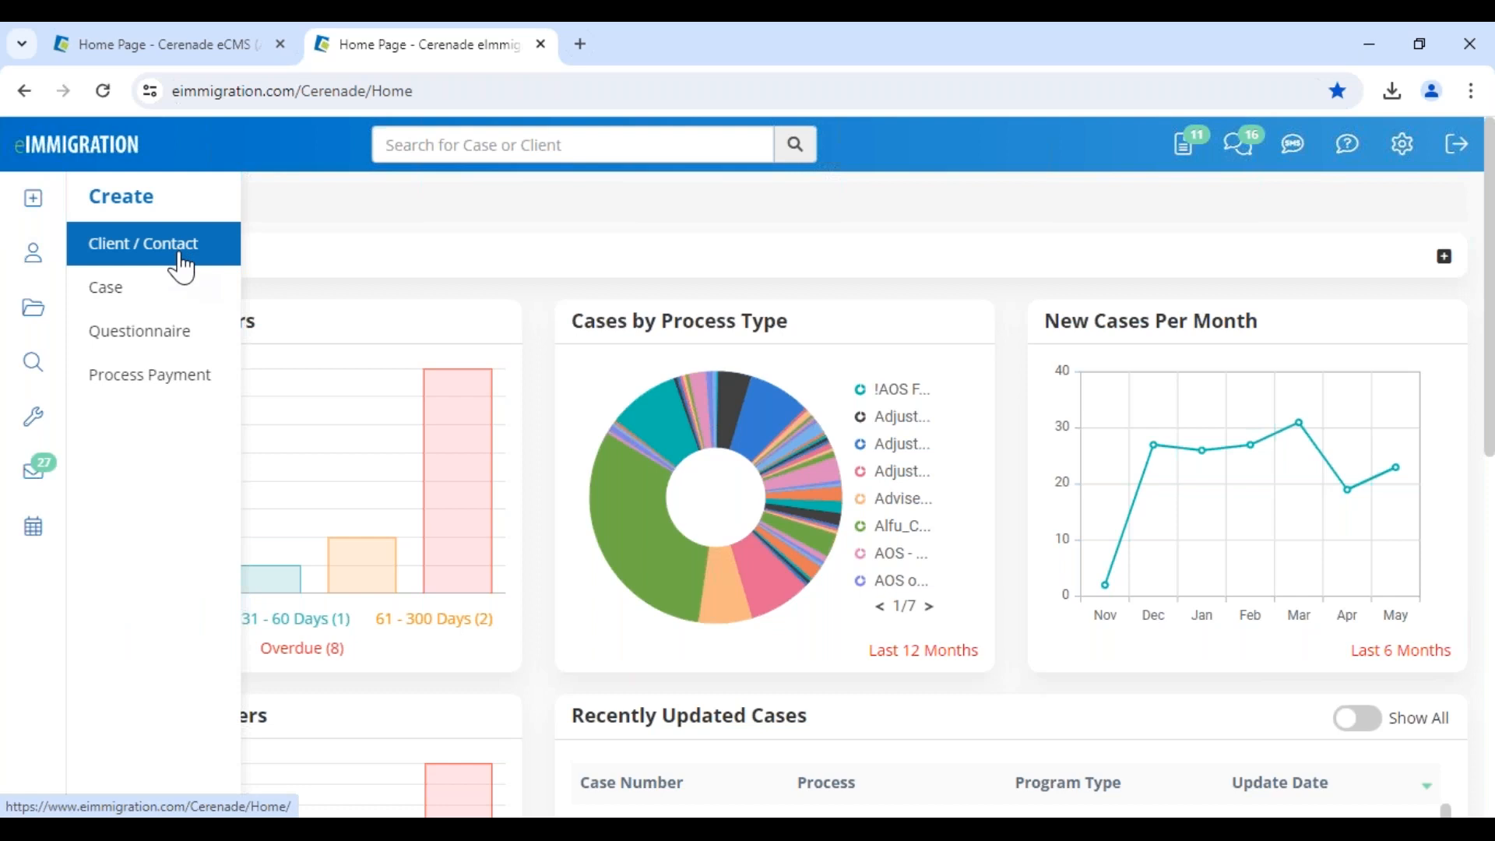
{"action": "left_click", "coordinate": [162, 350]}
Open Anonymous Questionnaire(s), preview a new questionnaire form, and go back to the list
{"action": "left_click", "coordinate": [220, 302]}
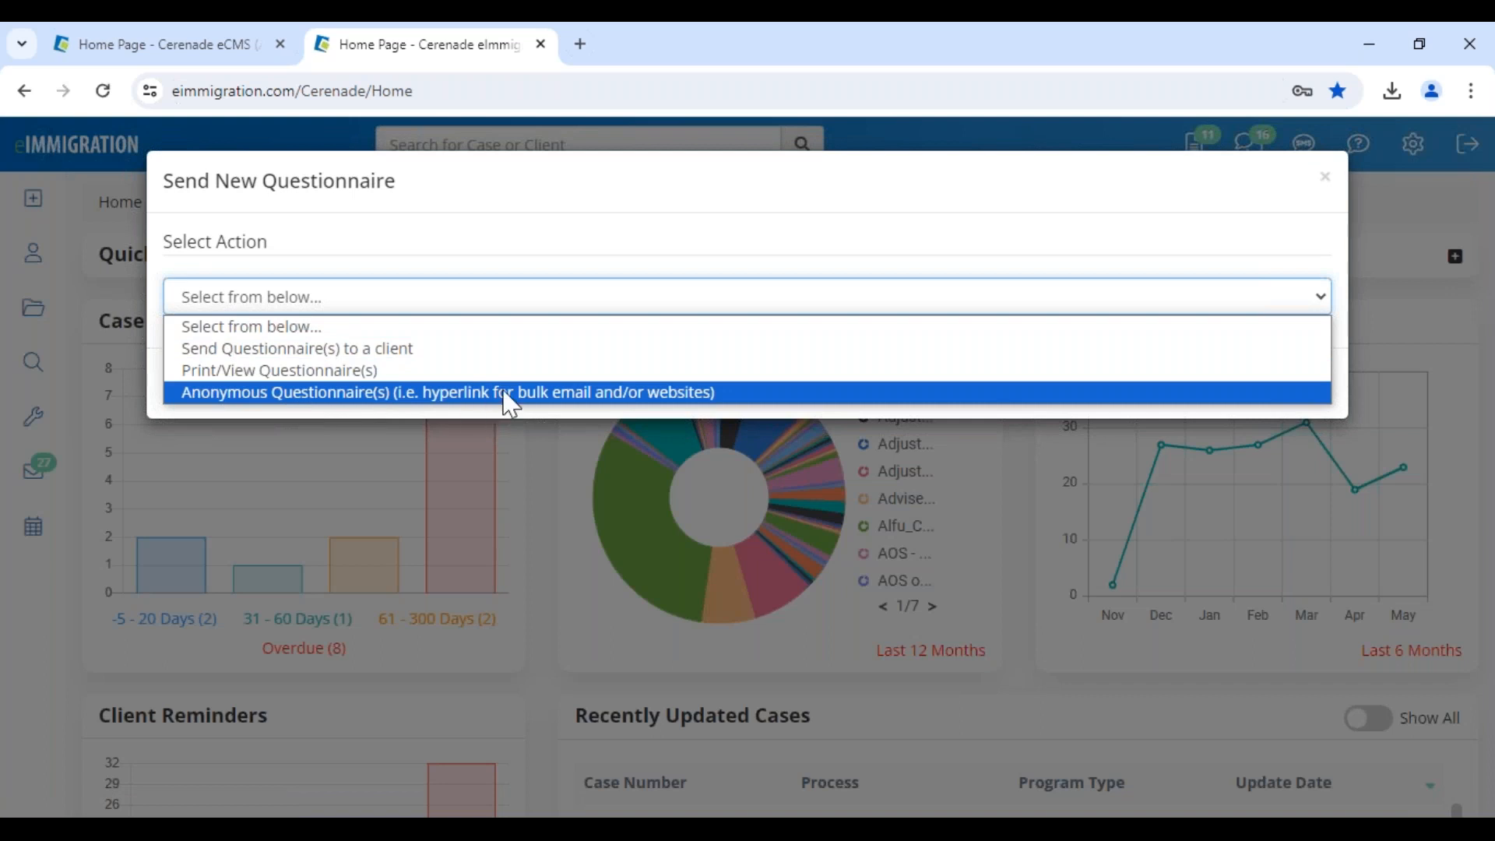
{"action": "left_click", "coordinate": [721, 393]}
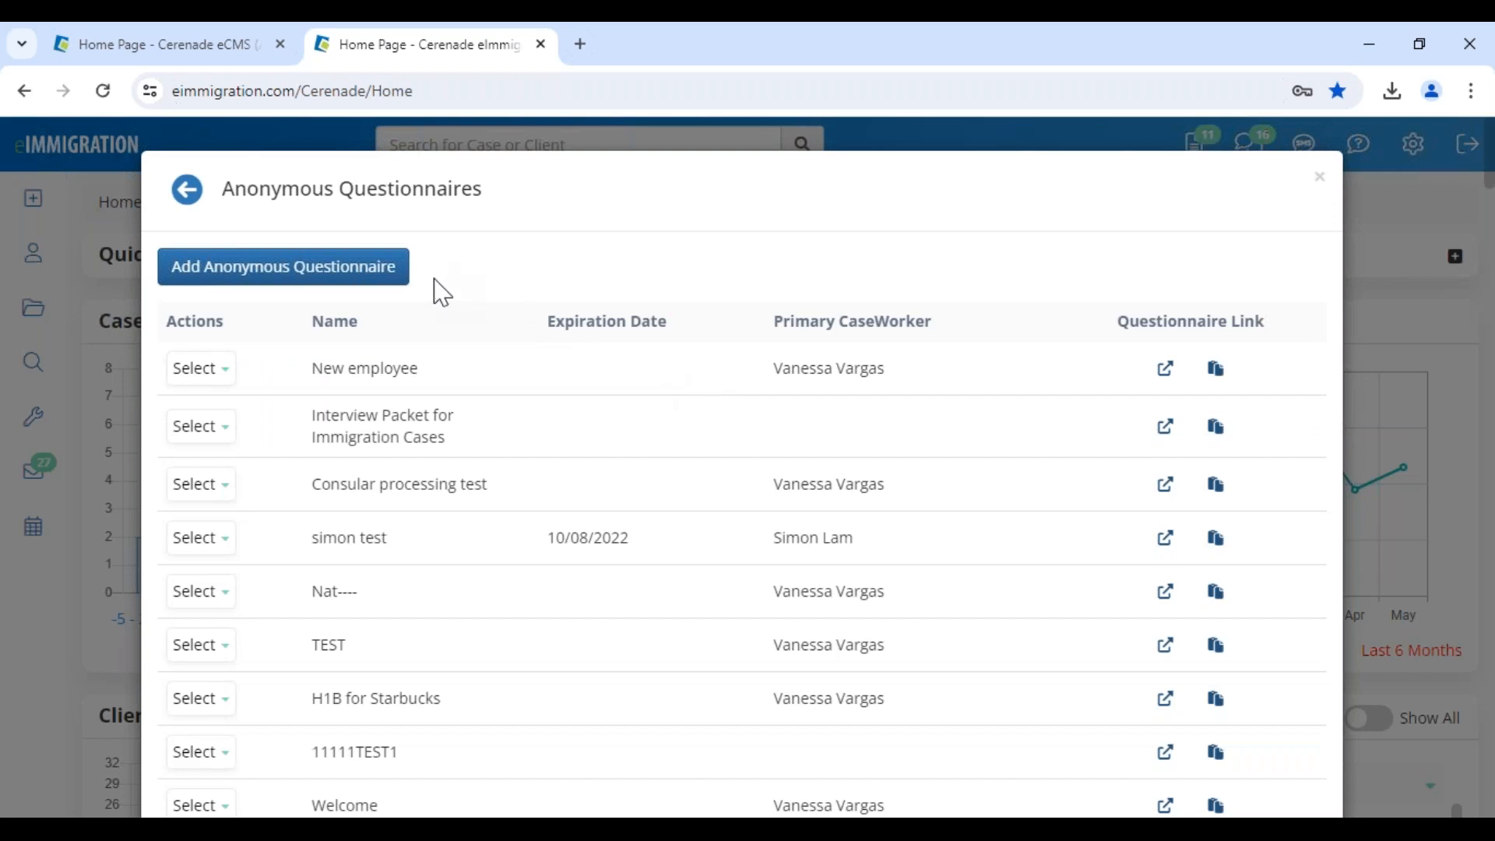
{"action": "left_click", "coordinate": [299, 281]}
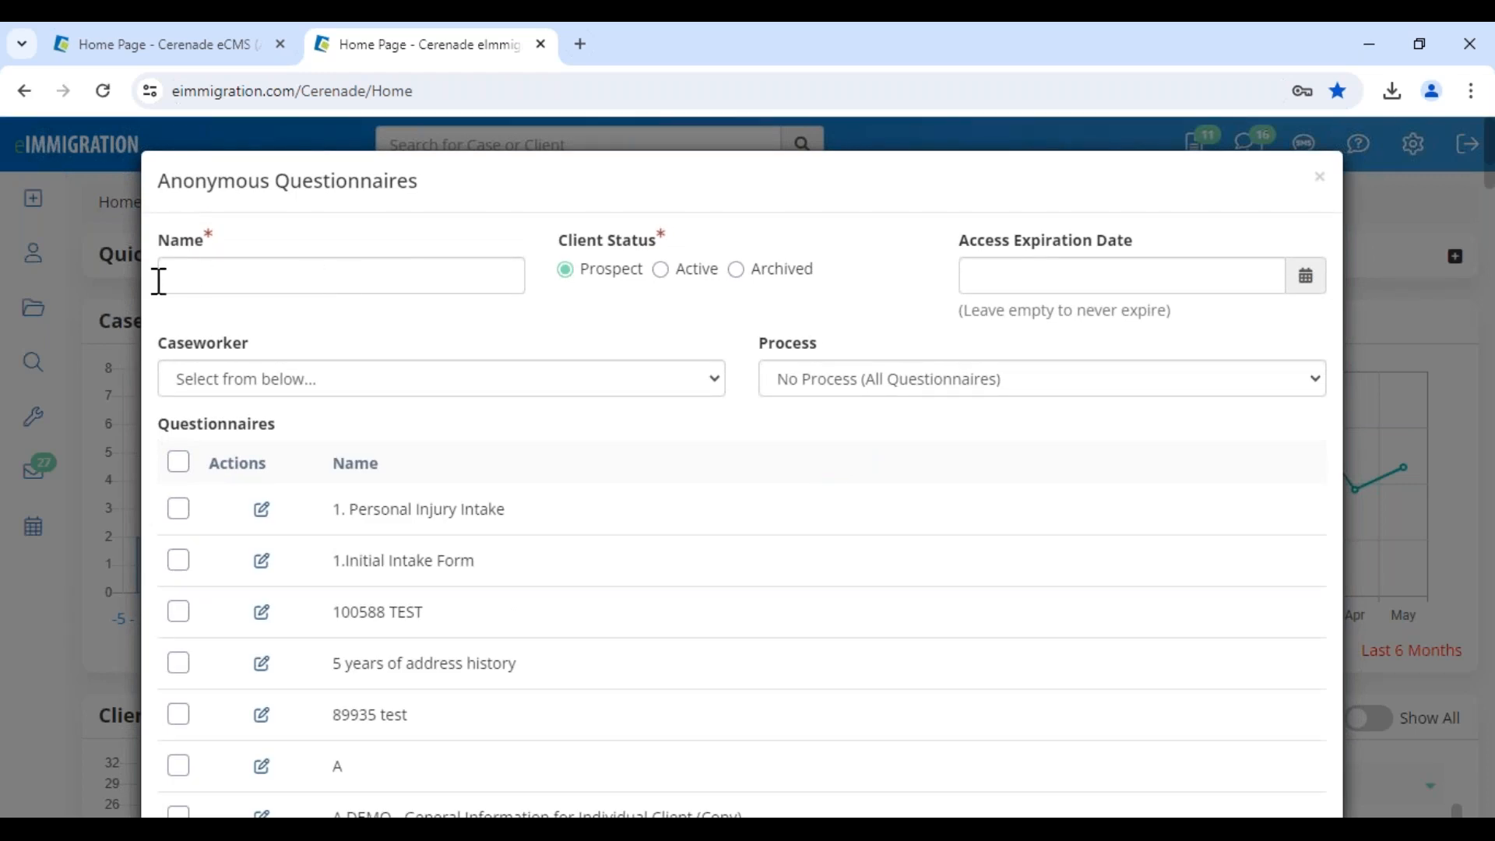
{"action": "scroll", "coordinate": [321, 701], "scroll_direction": "down", "scroll_amount": 4}
{"action": "scroll", "coordinate": [321, 701], "scroll_direction": "up", "scroll_amount": 4}
{"action": "left_click", "coordinate": [1320, 176]}
Preview the H1B for Starbucks questionnaire link, close it, and start a new anonymous questionnaire
{"action": "scroll", "coordinate": [546, 538], "scroll_direction": "down", "scroll_amount": 4}
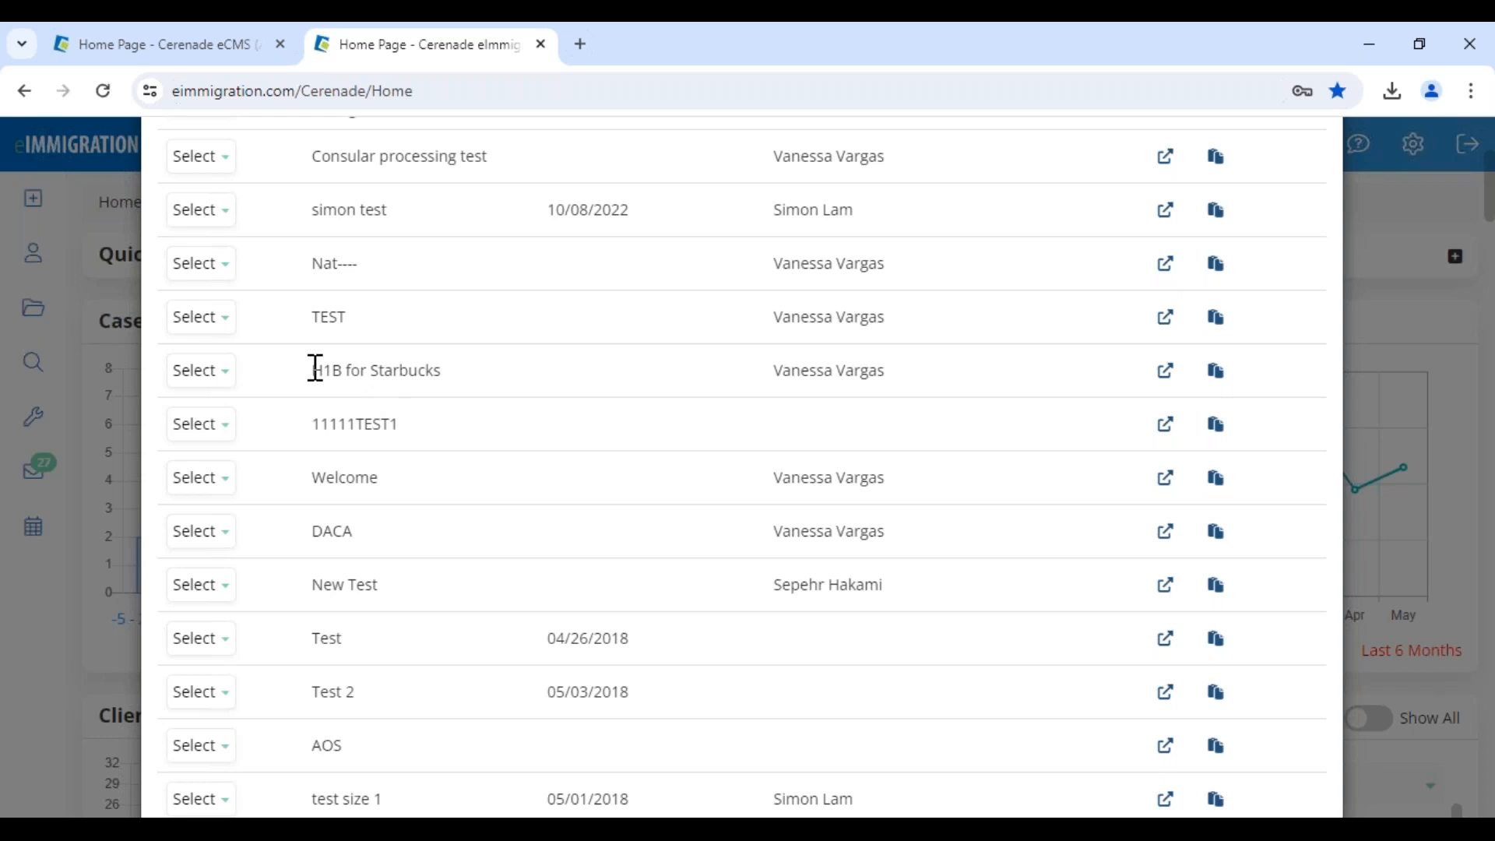
{"action": "left_click", "coordinate": [1166, 373]}
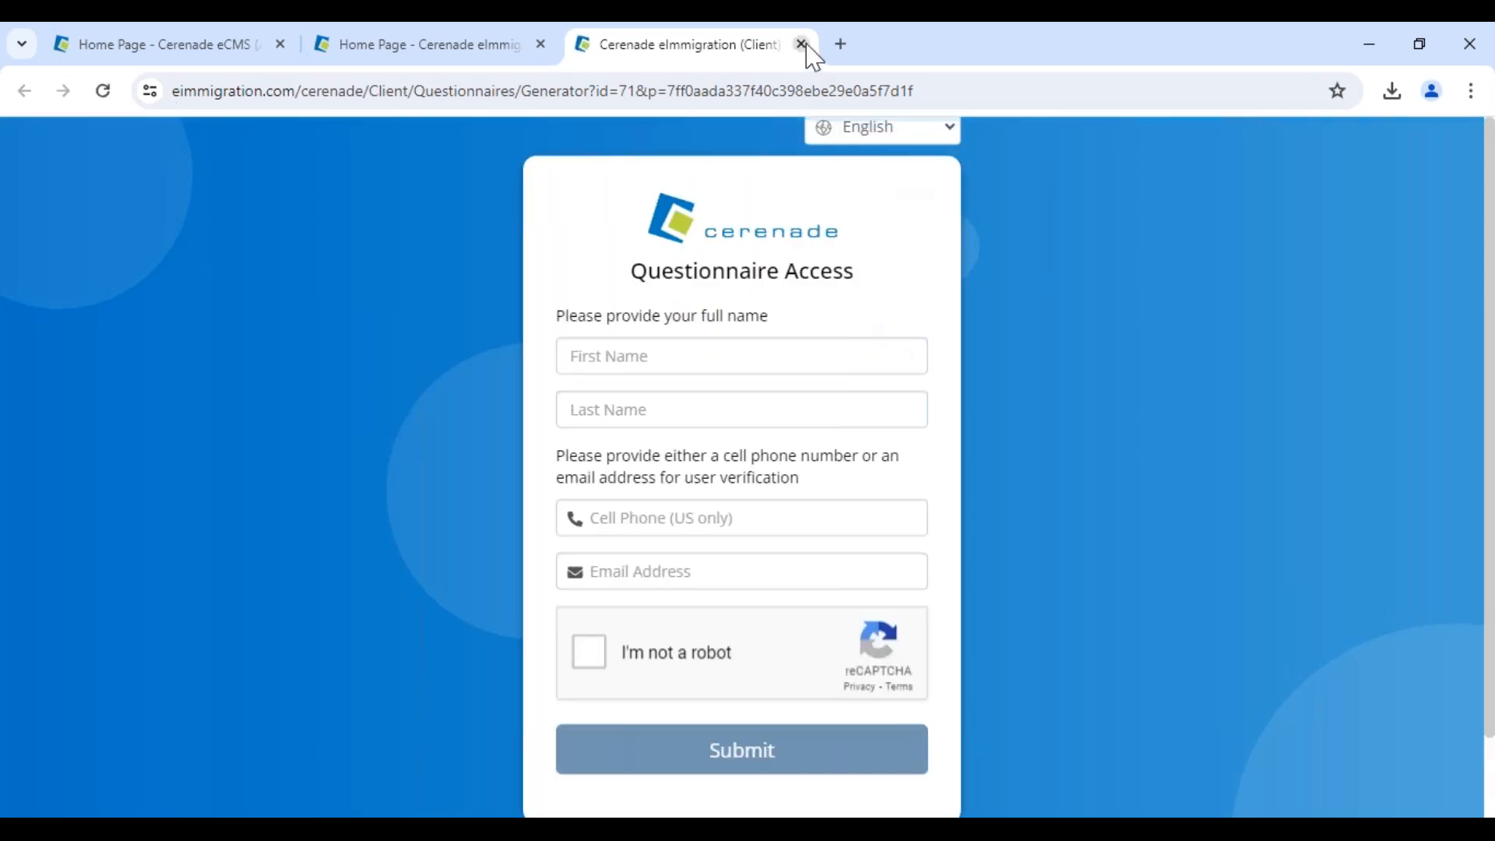
{"action": "left_click", "coordinate": [801, 45]}
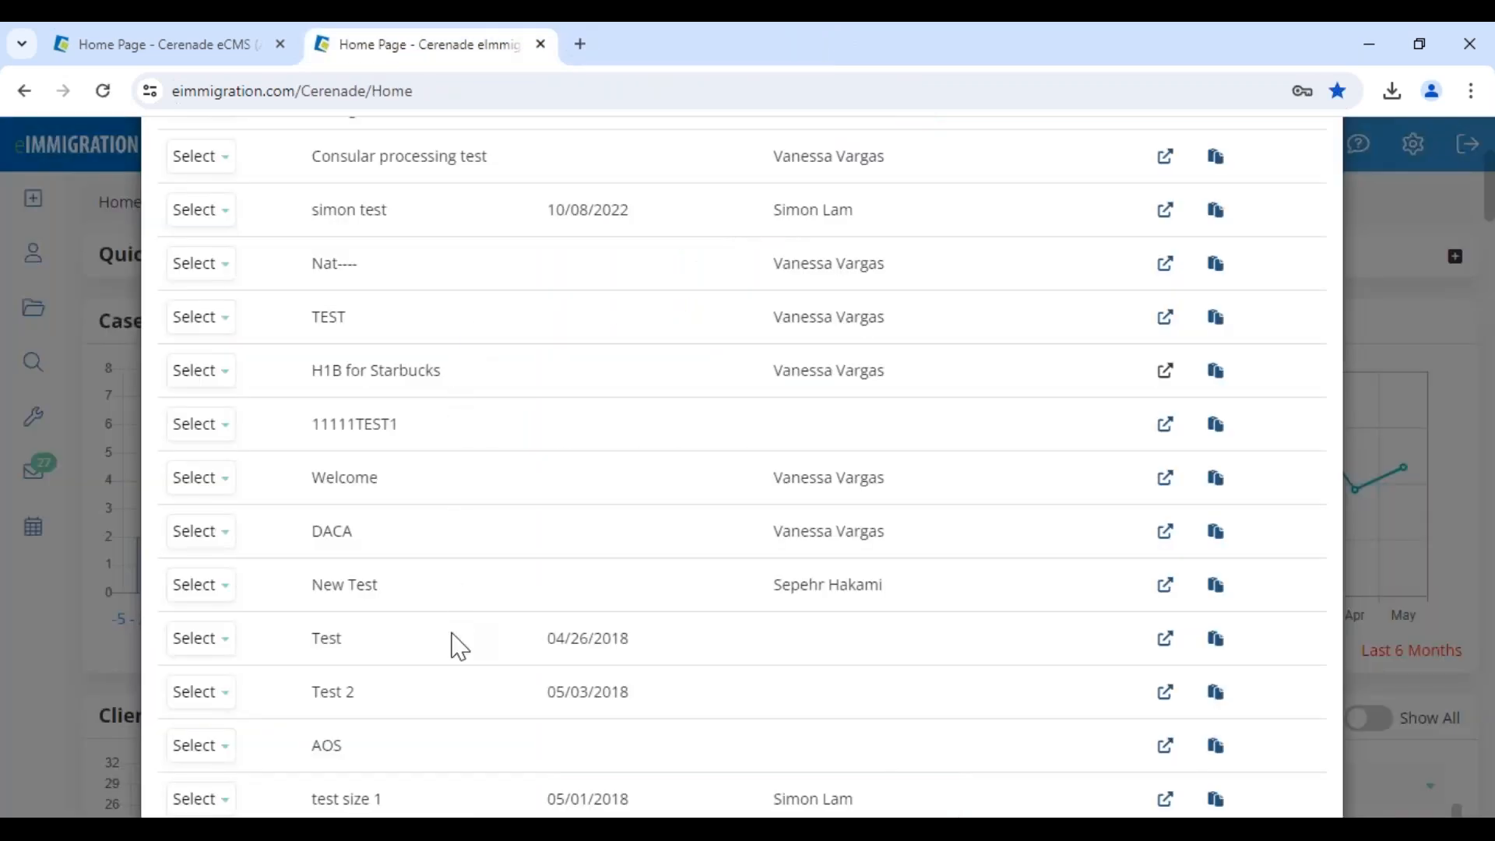
{"action": "left_click_drag", "start_coordinate": [313, 530], "coordinate": [377, 540]}
{"action": "scroll", "coordinate": [394, 478], "scroll_direction": "up", "scroll_amount": 3}
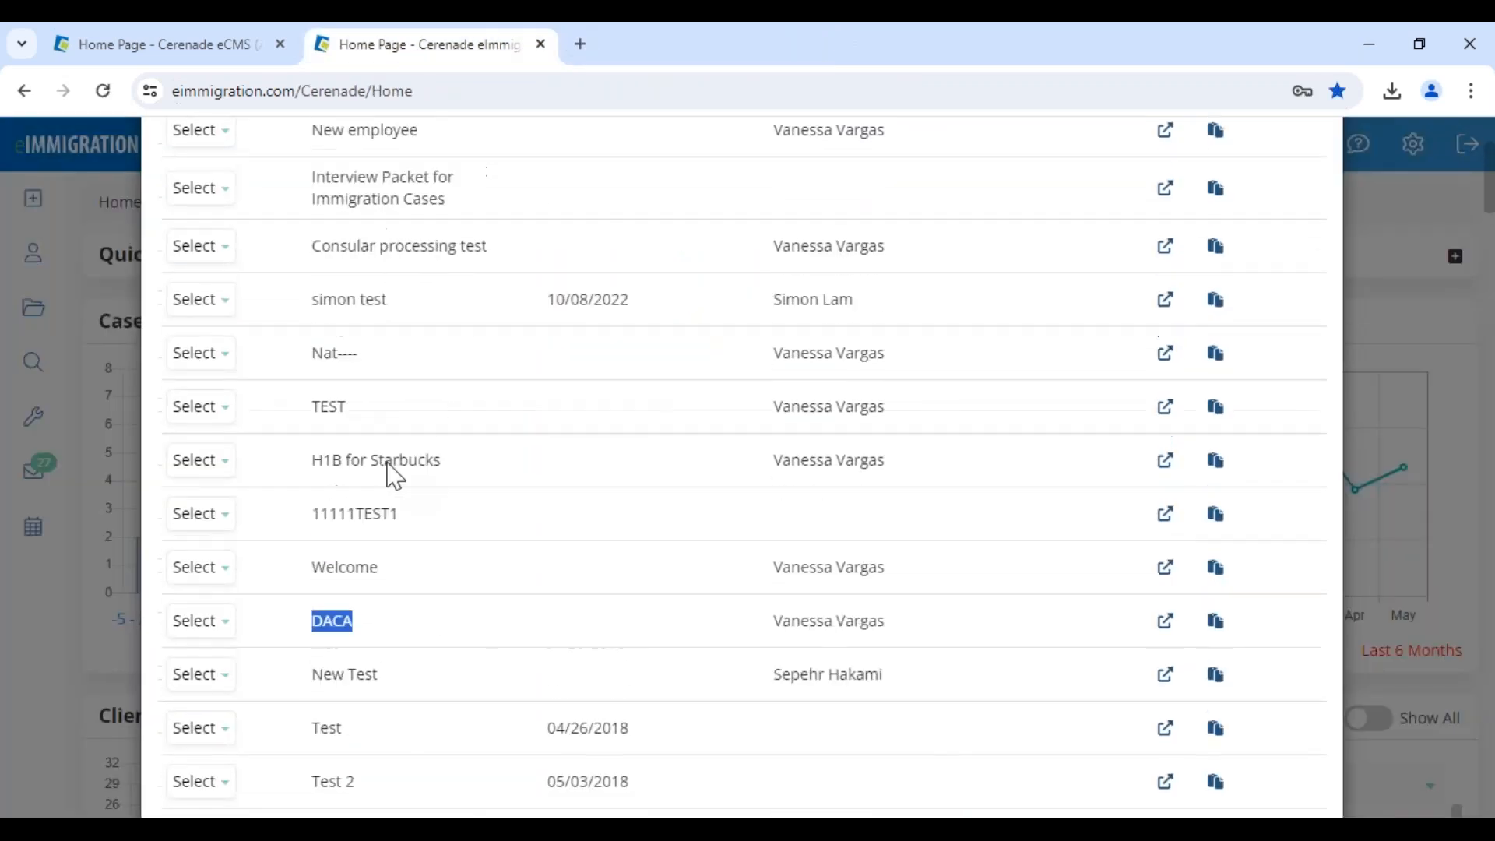
{"action": "scroll", "coordinate": [399, 634], "scroll_direction": "down", "scroll_amount": 7}
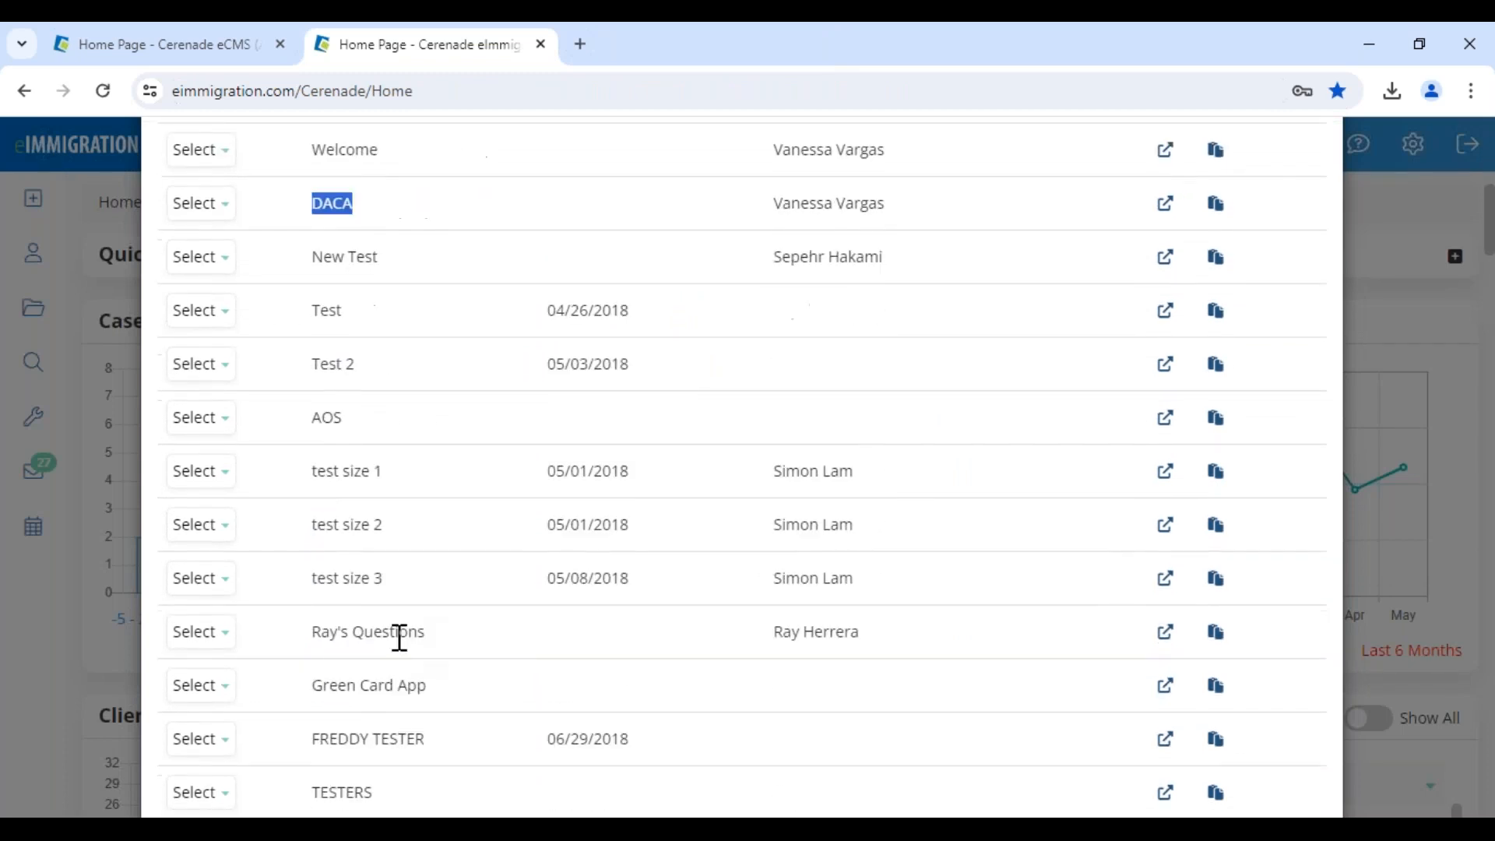
{"action": "scroll", "coordinate": [399, 634], "scroll_direction": "up", "scroll_amount": 4}
{"action": "scroll", "coordinate": [373, 327], "scroll_direction": "up", "scroll_amount": 4}
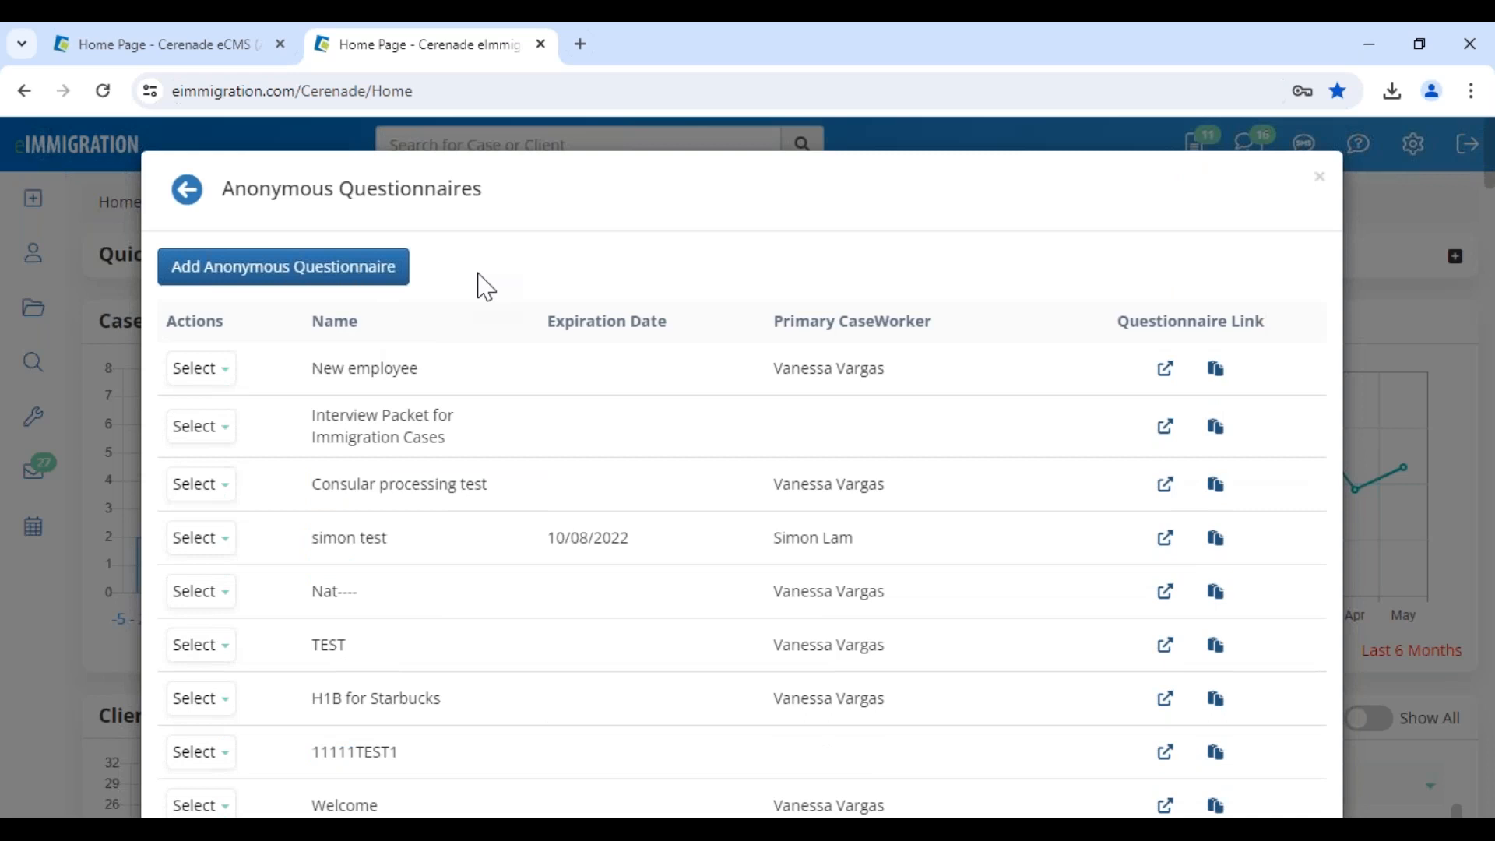
{"action": "left_click", "coordinate": [241, 279]}
Name the questionnaire Asylum Prospects, assign a caseworker, and keep status Prospect
{"action": "left_click", "coordinate": [245, 294]}
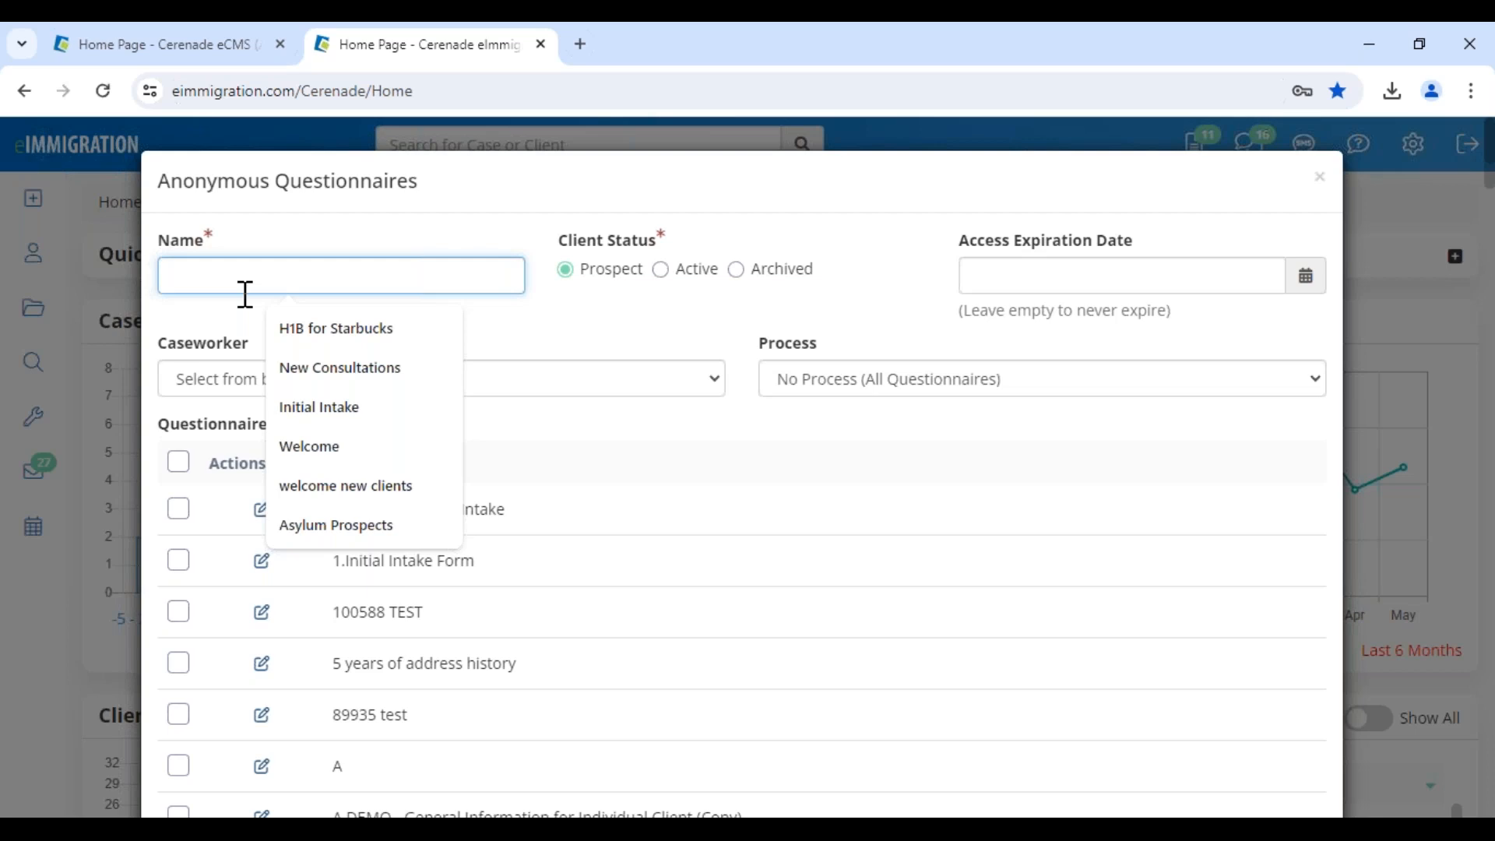
{"action": "type", "text": "Asylum Prospects"}
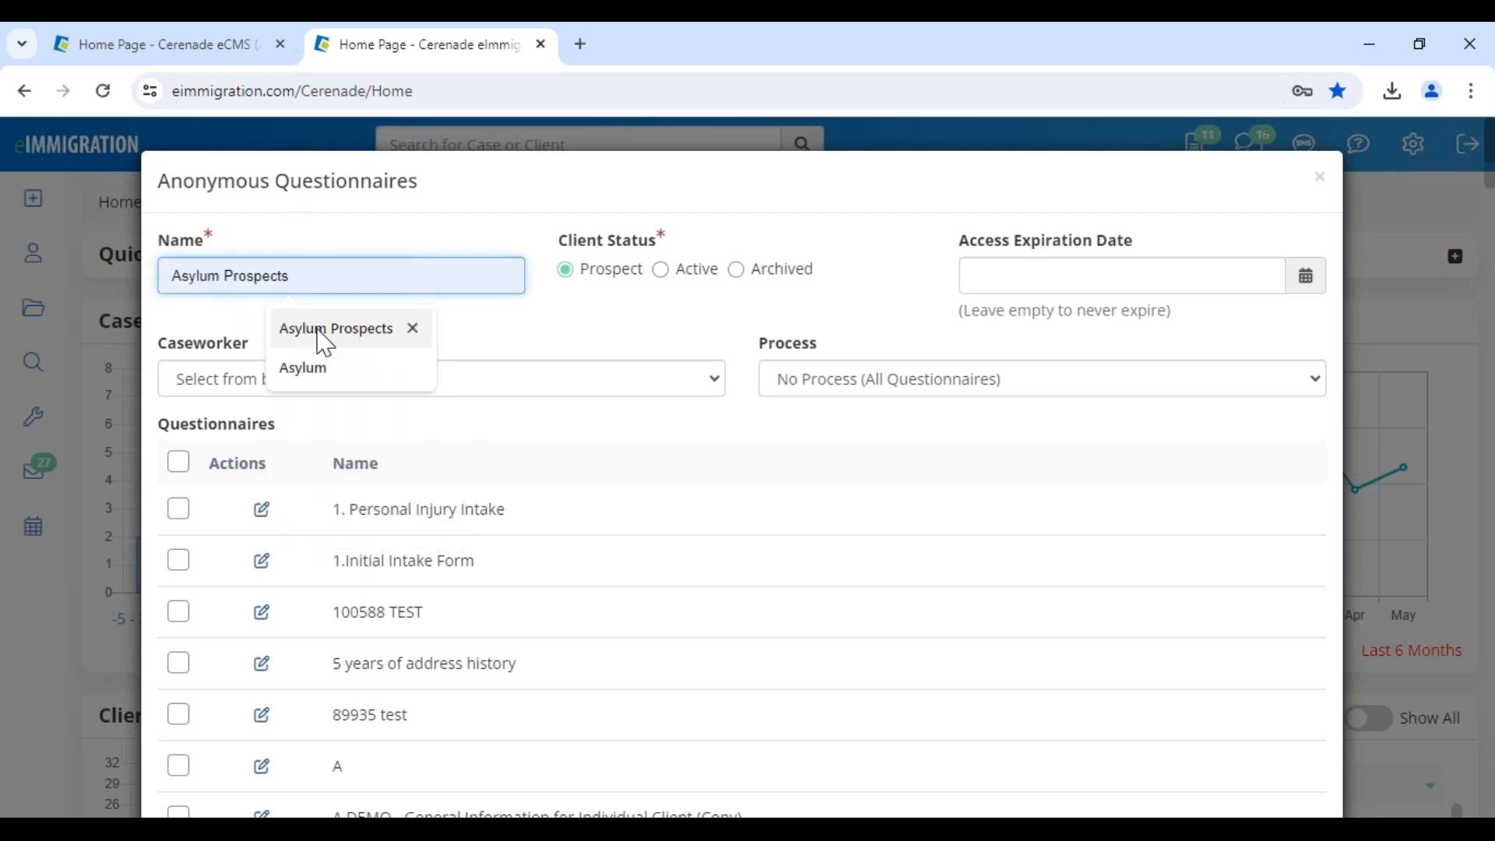
{"action": "left_click", "coordinate": [323, 331]}
{"action": "left_click", "coordinate": [384, 378]}
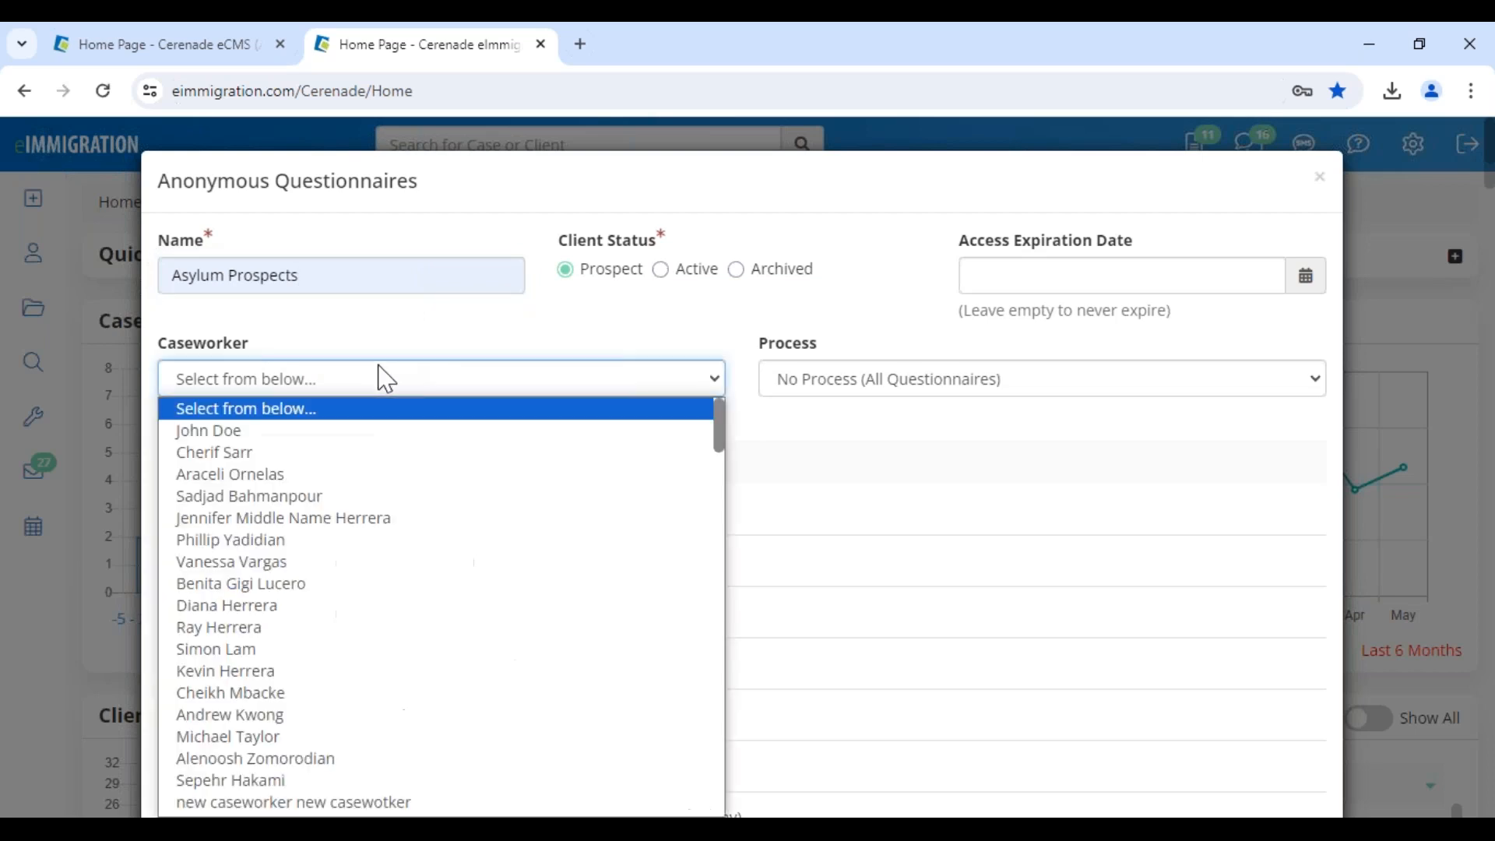
{"action": "left_click", "coordinate": [260, 672]}
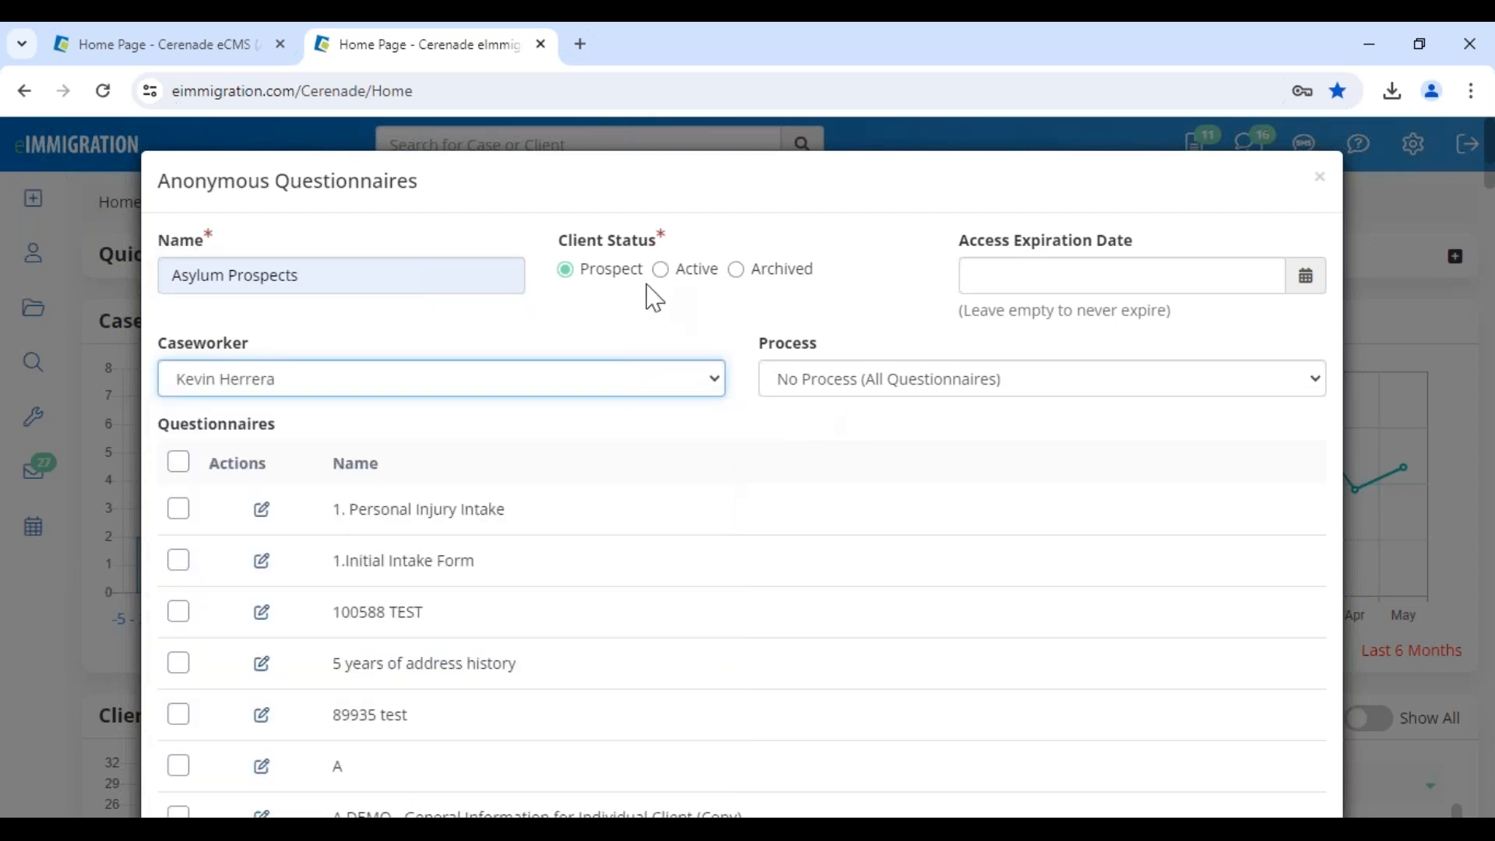
{"action": "left_click_drag", "start_coordinate": [641, 274], "coordinate": [586, 277]}
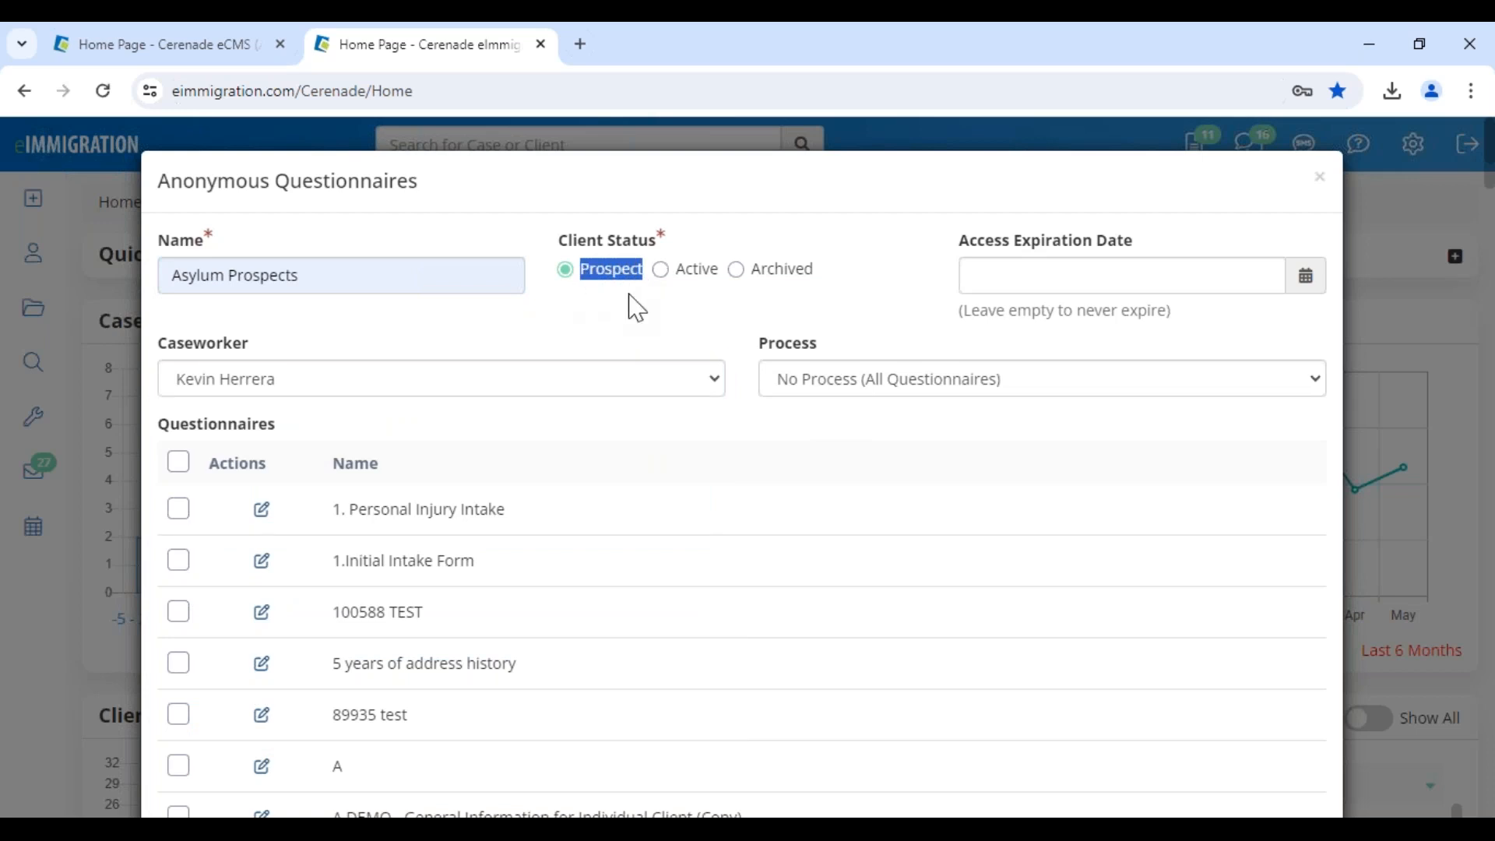
Set the access expiration date to 12/31/2025
{"action": "left_click", "coordinate": [1042, 279]}
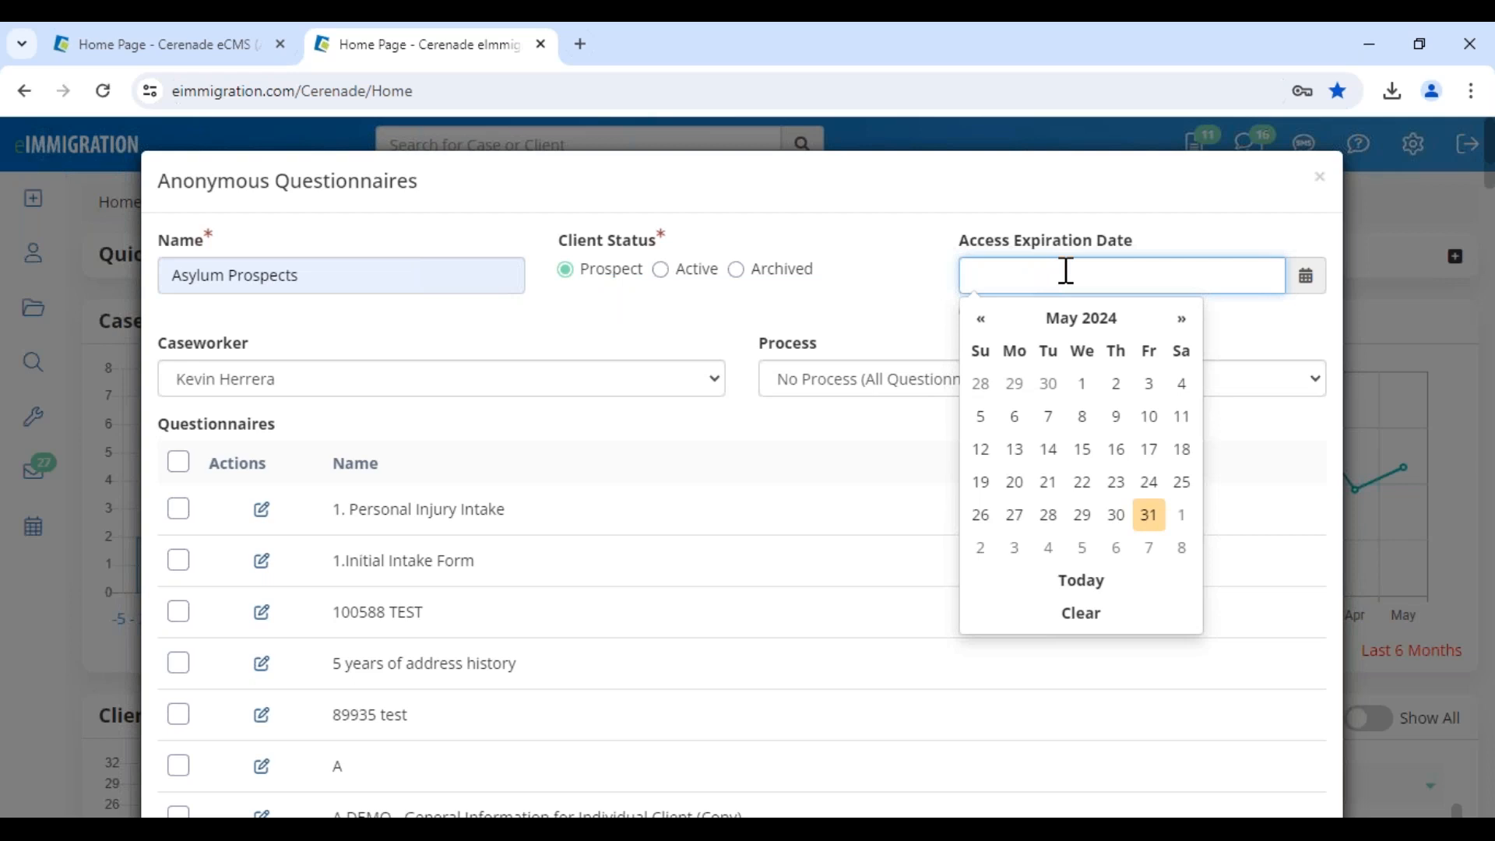
{"action": "left_click", "coordinate": [1147, 320]}
{"action": "left_click", "coordinate": [1175, 319]}
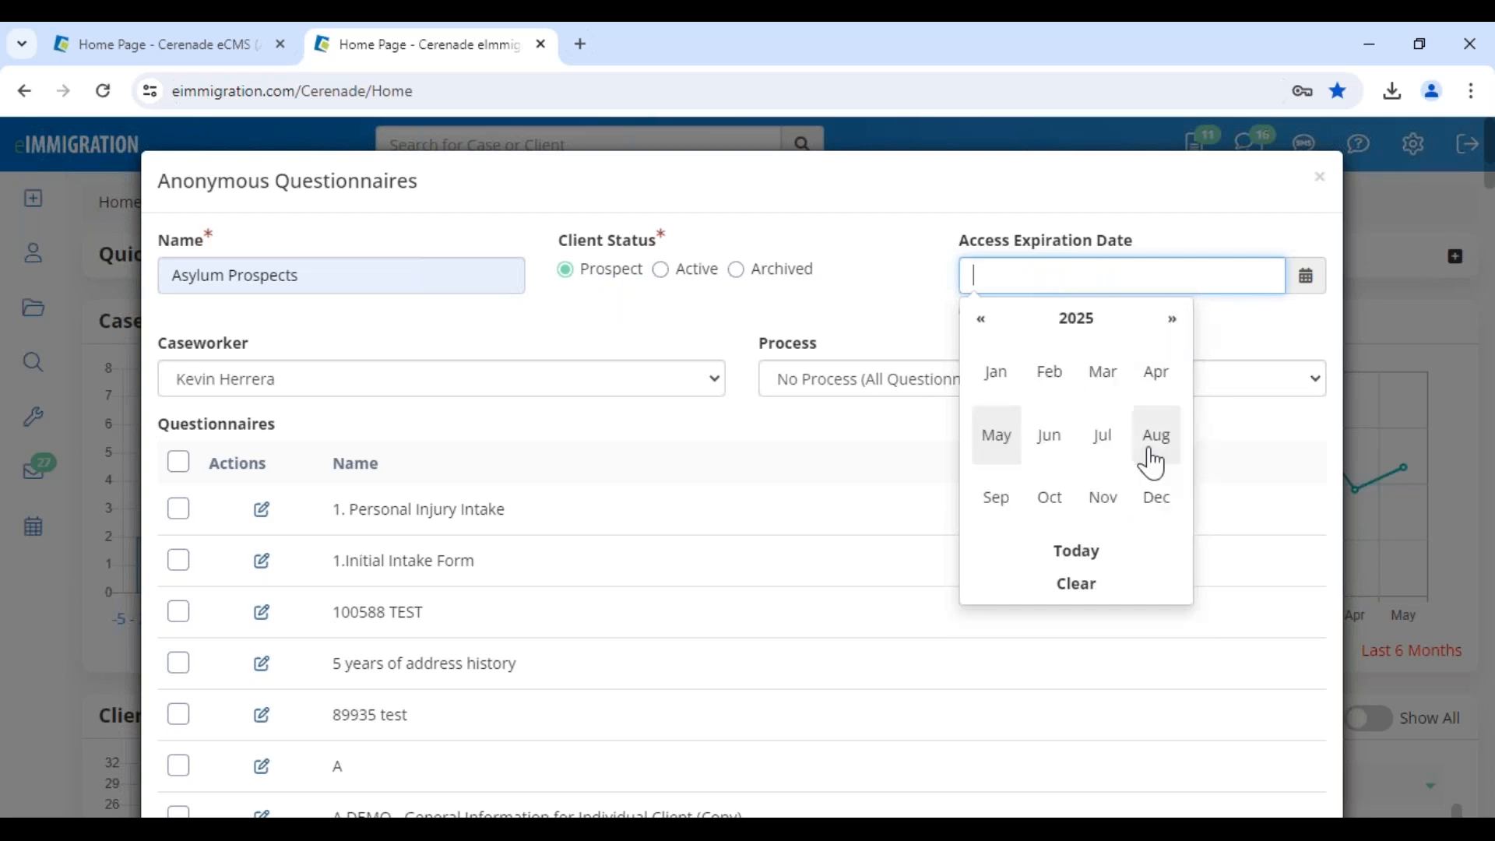
{"action": "left_click", "coordinate": [1157, 498]}
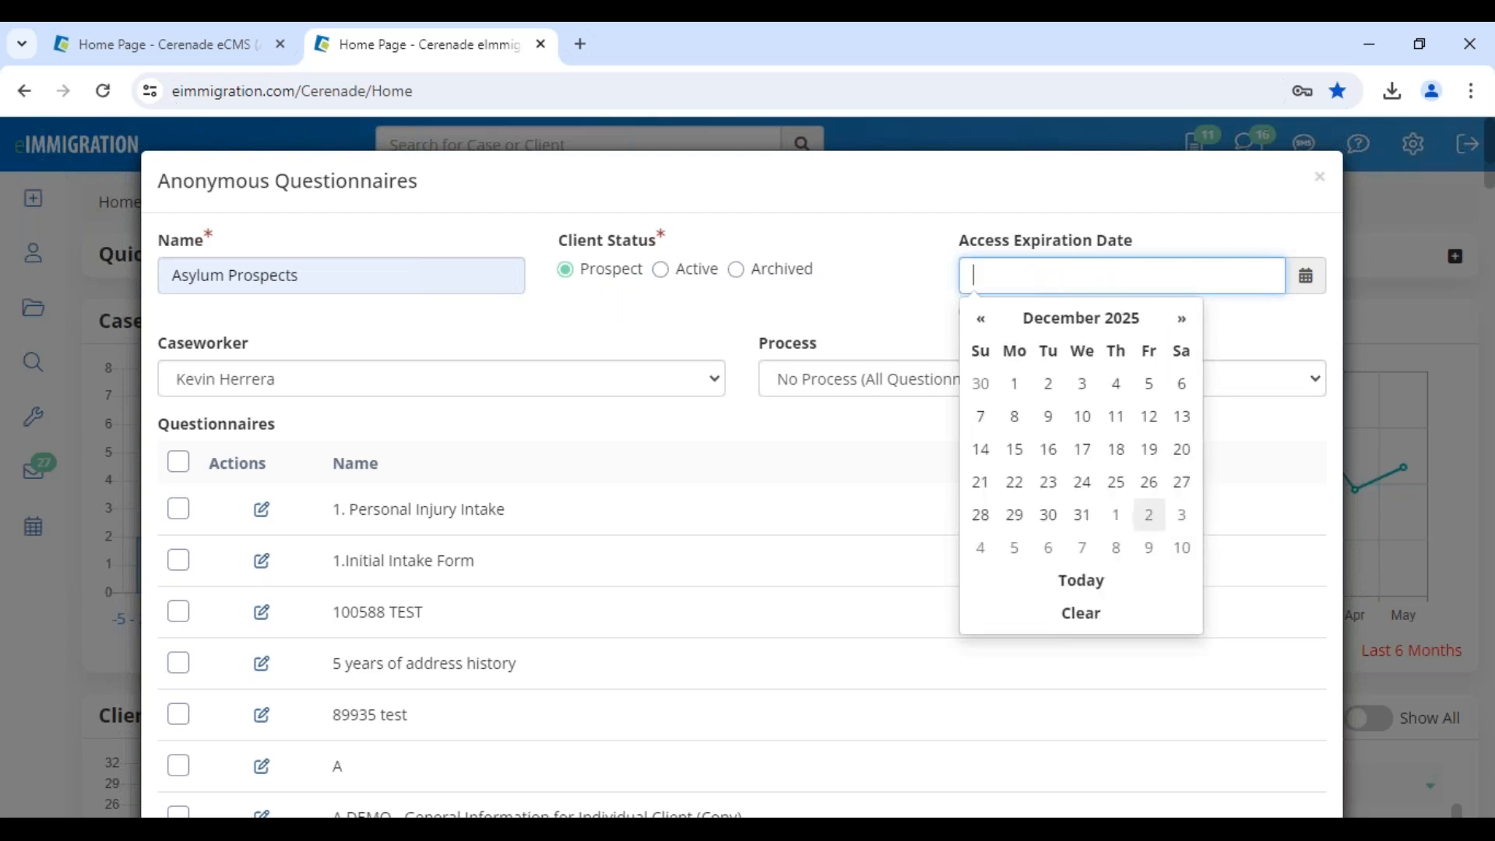
{"action": "left_click", "coordinate": [1081, 516]}
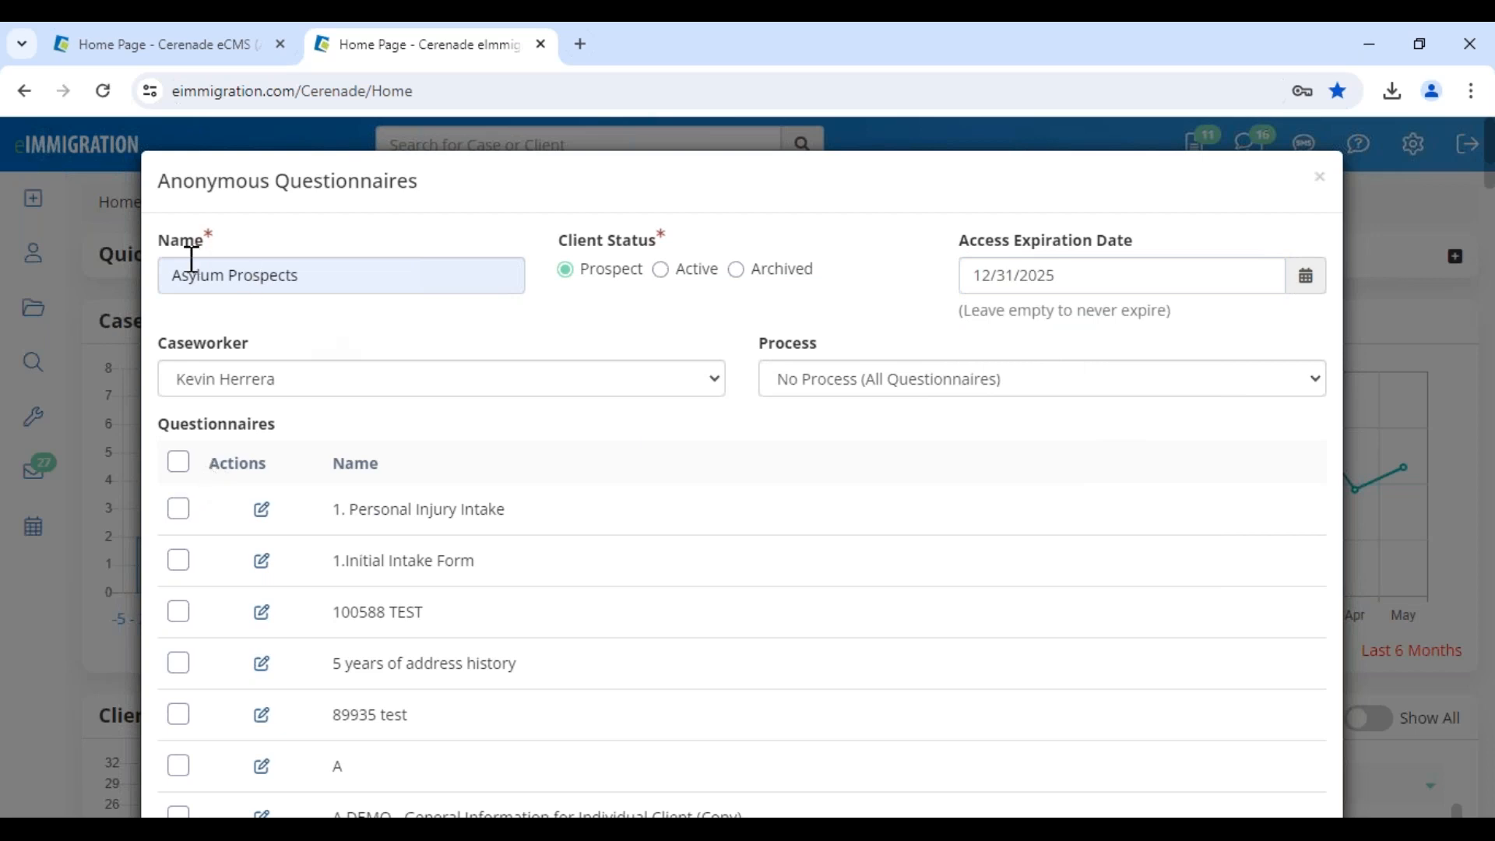
{"action": "scroll", "coordinate": [346, 659], "scroll_direction": "down", "scroll_amount": 4}
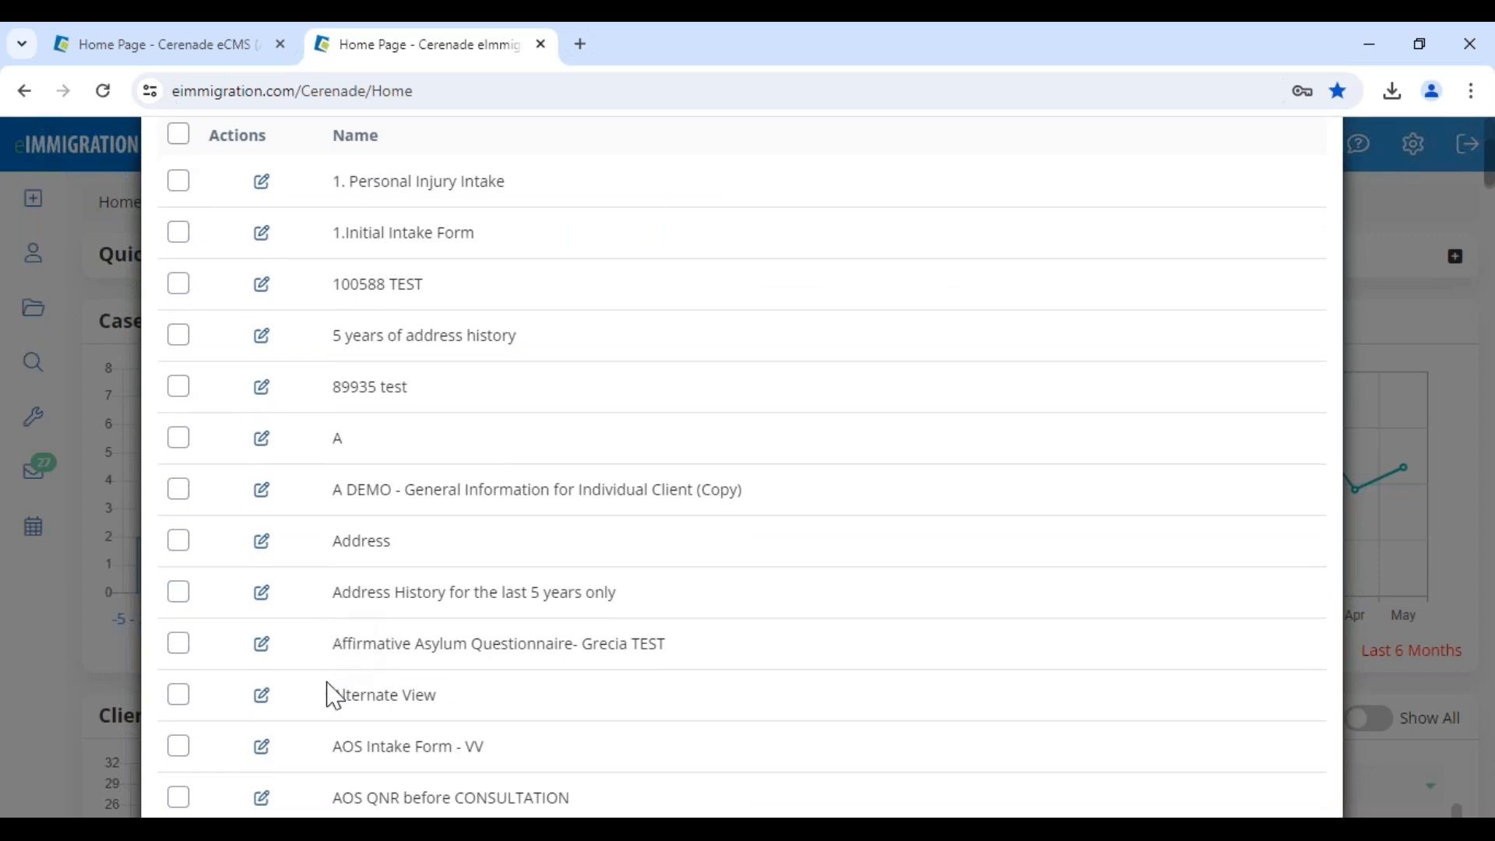
{"action": "scroll", "coordinate": [336, 754], "scroll_direction": "down", "scroll_amount": 1}
{"action": "scroll", "coordinate": [336, 754], "scroll_direction": "down", "scroll_amount": 3}
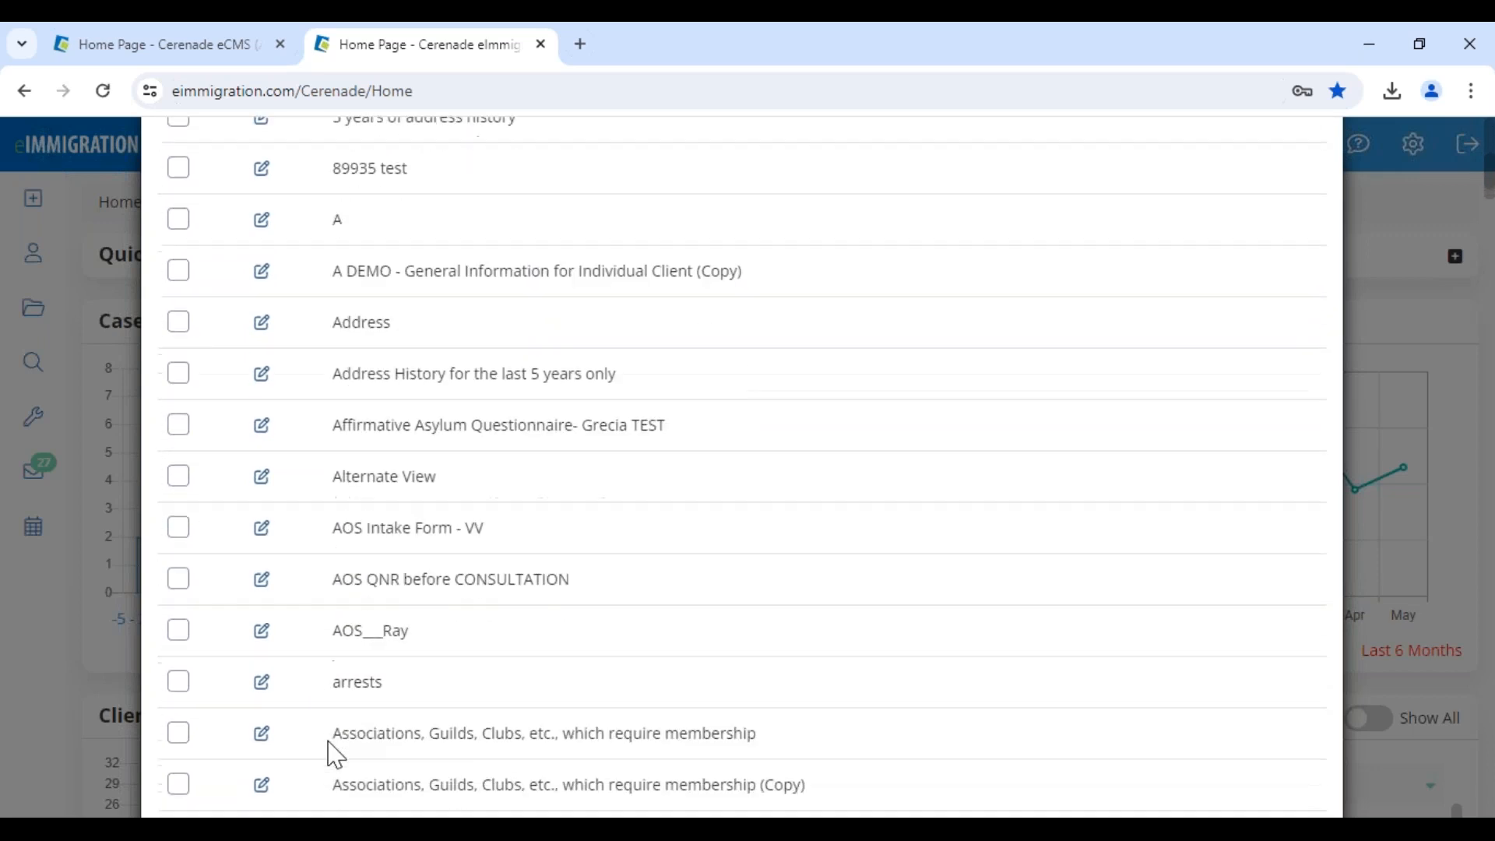
{"action": "left_click_drag", "start_coordinate": [342, 619], "coordinate": [511, 641]}
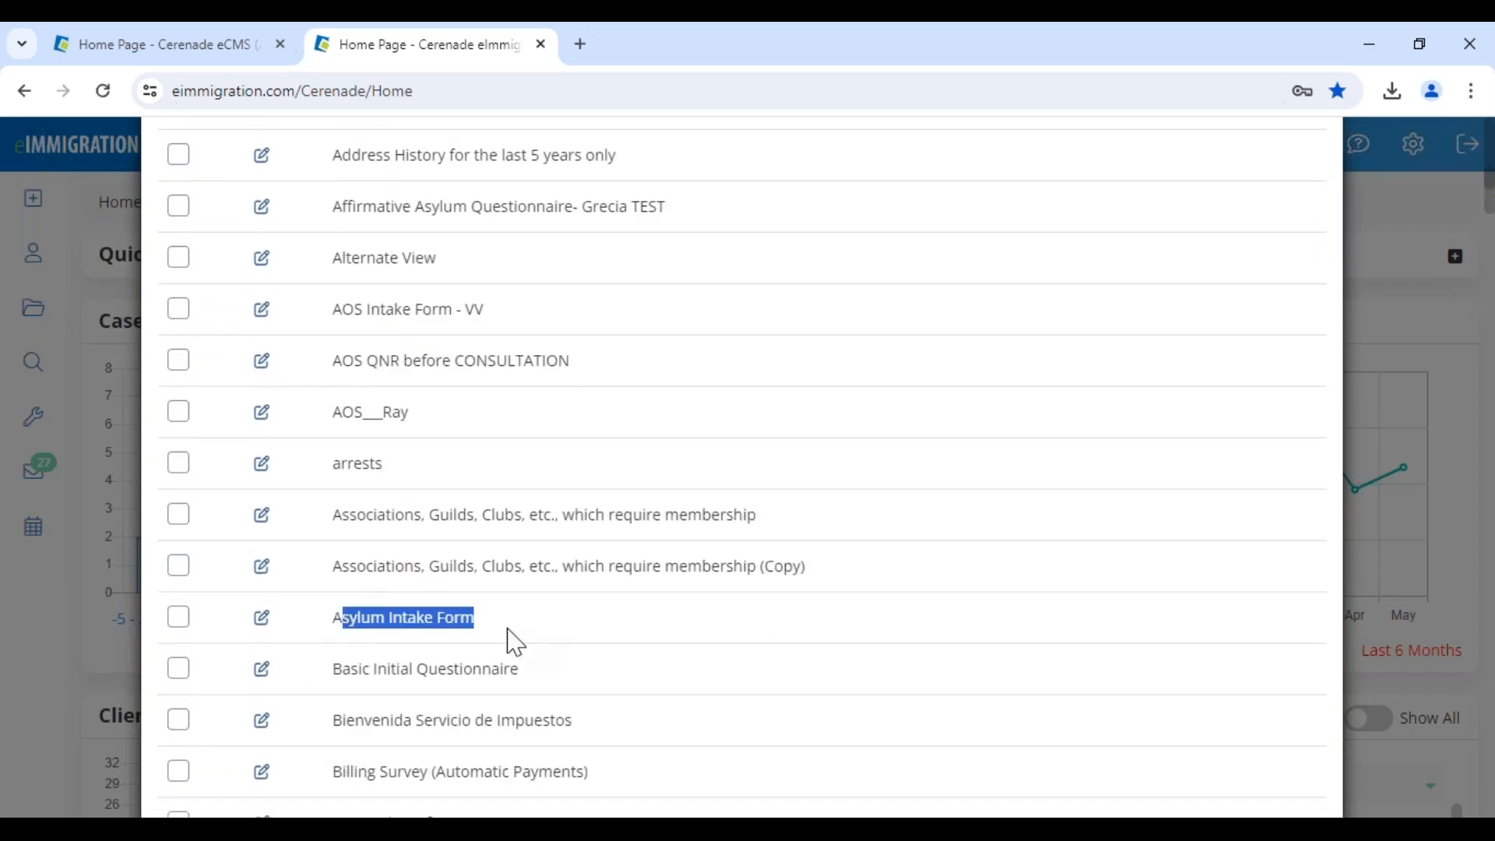
{"action": "left_click", "coordinate": [264, 619]}
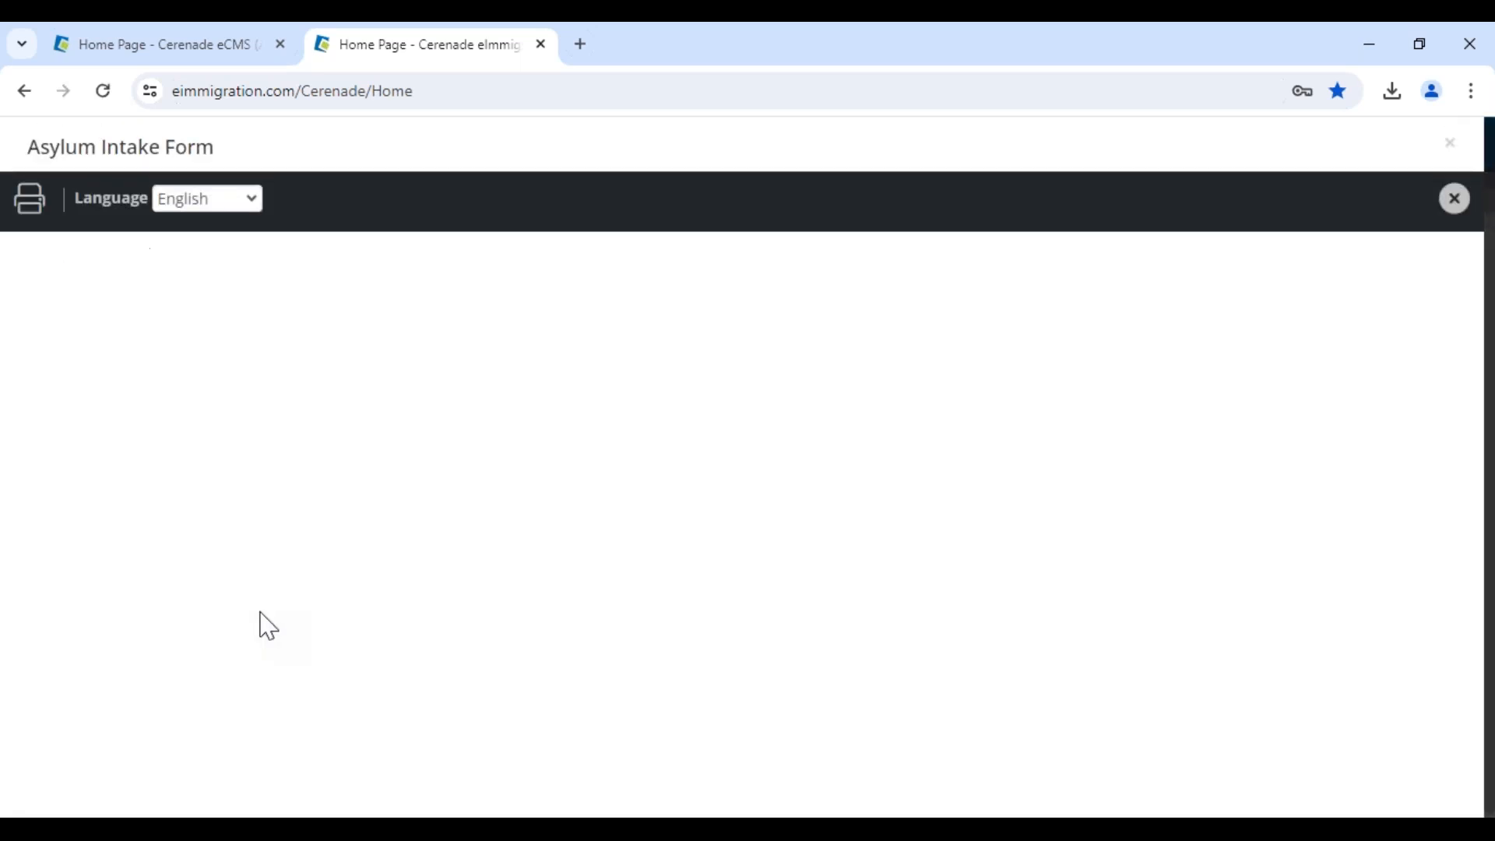
{"action": "left_click", "coordinate": [233, 222]}
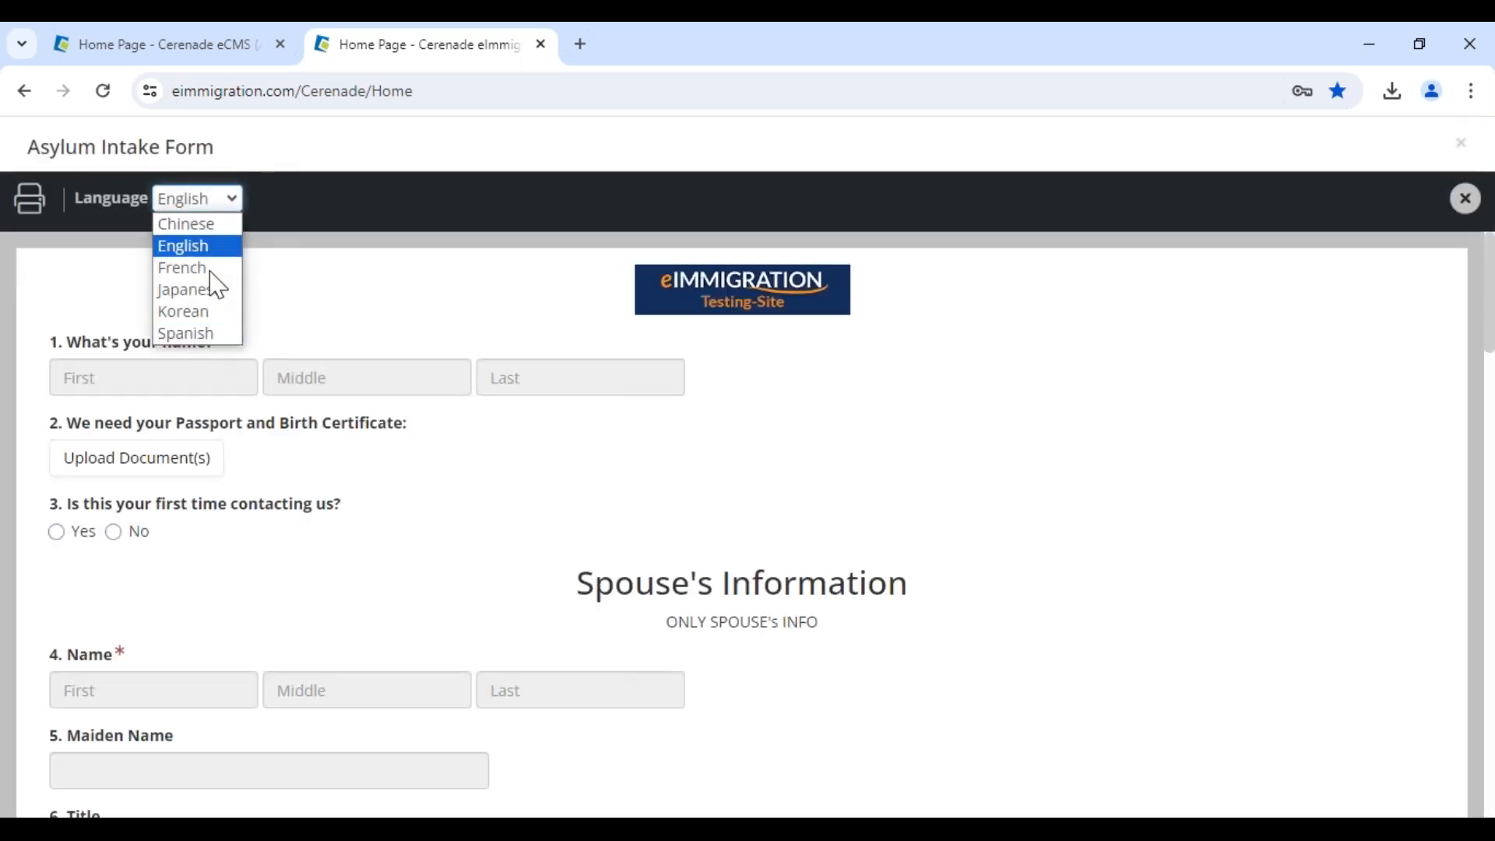
{"action": "left_click", "coordinate": [528, 514]}
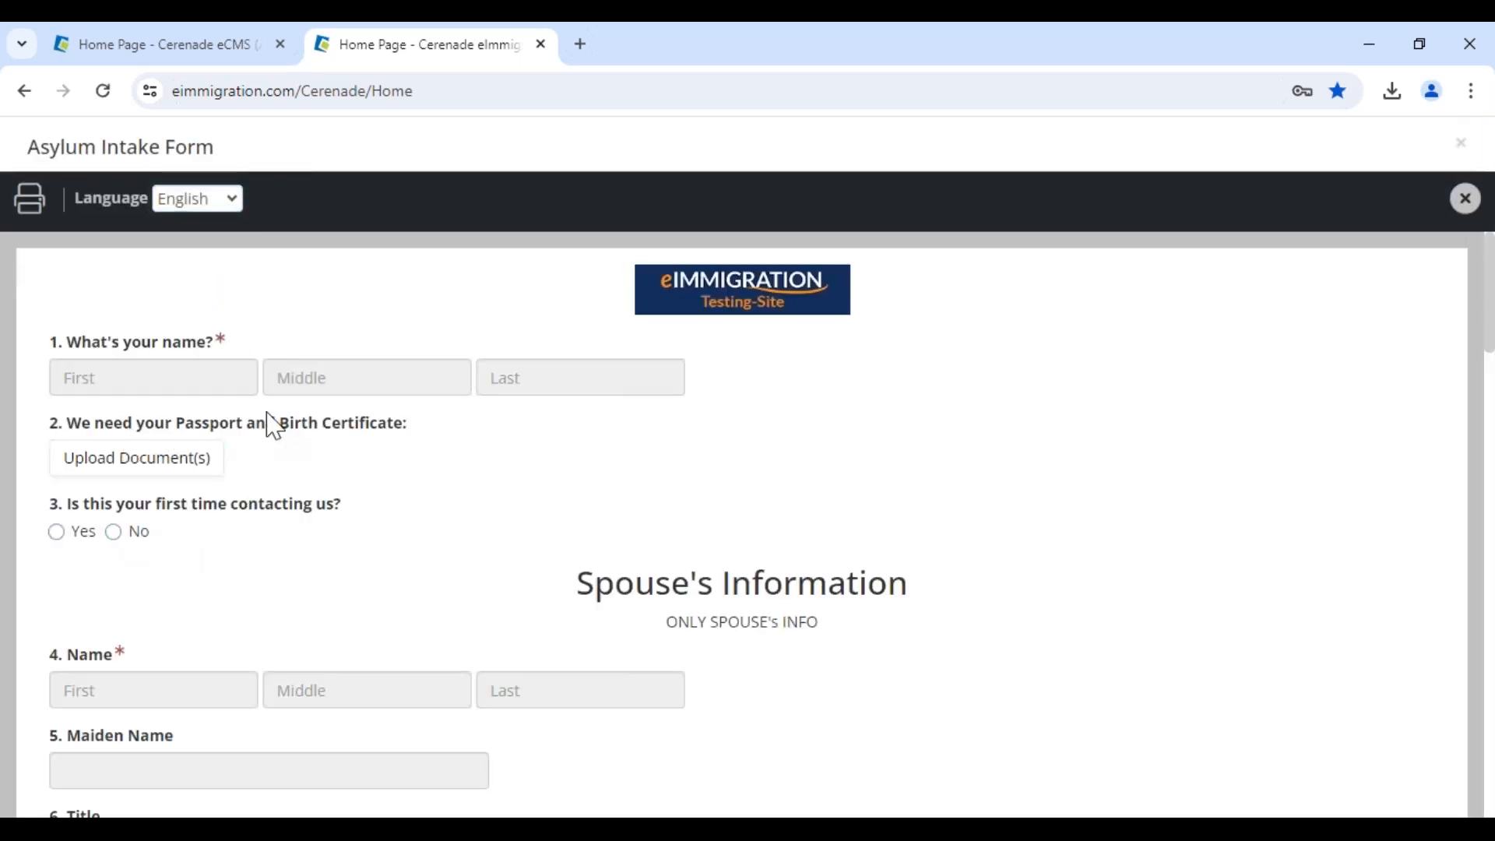
{"action": "scroll", "coordinate": [324, 598], "scroll_direction": "down", "scroll_amount": 20}
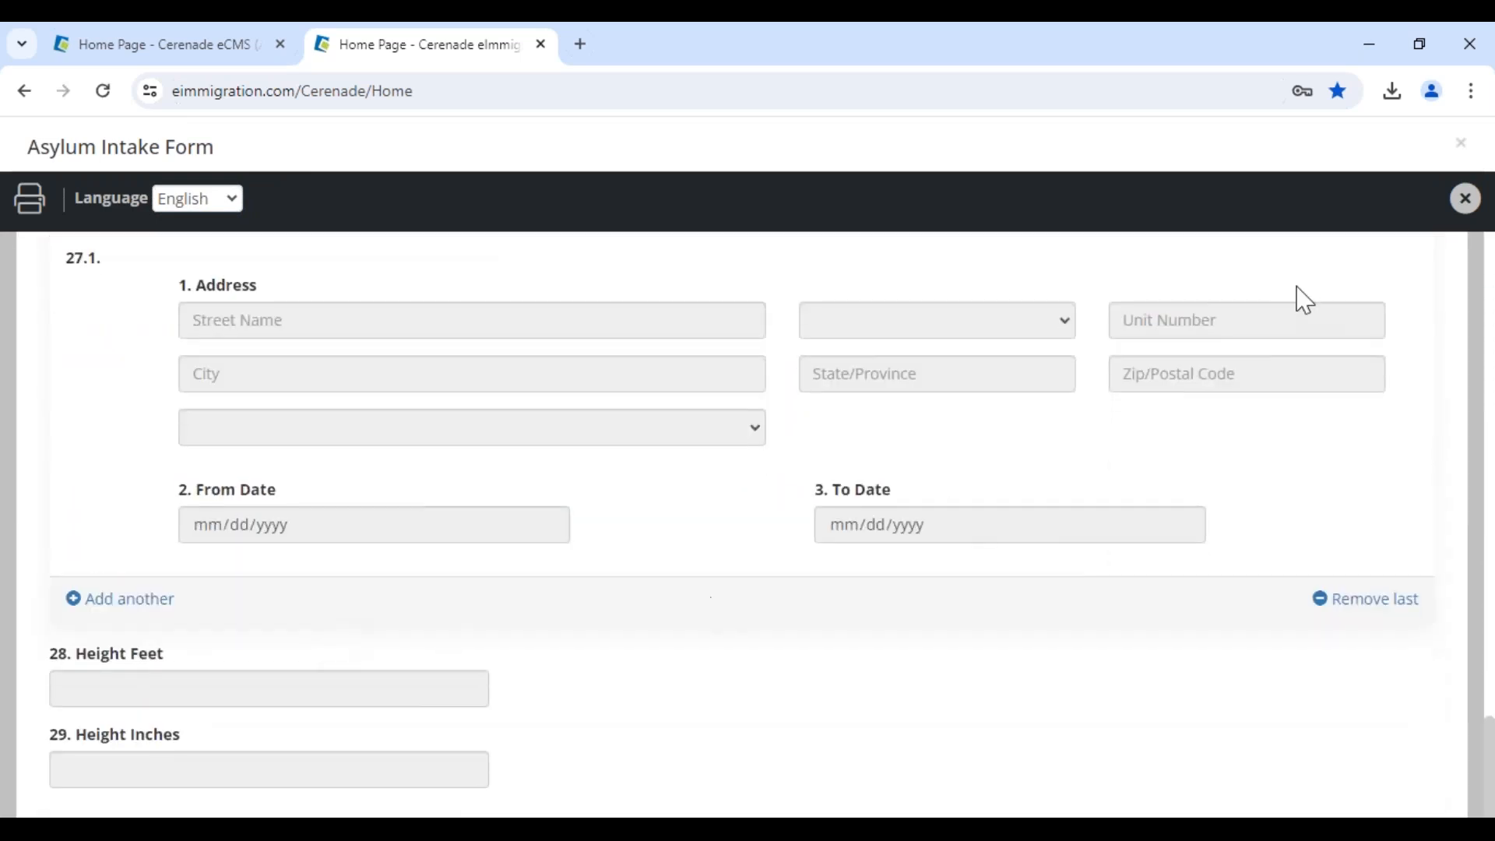
{"action": "left_click", "coordinate": [1466, 199]}
{"action": "scroll", "coordinate": [376, 655], "scroll_direction": "down", "scroll_amount": 3}
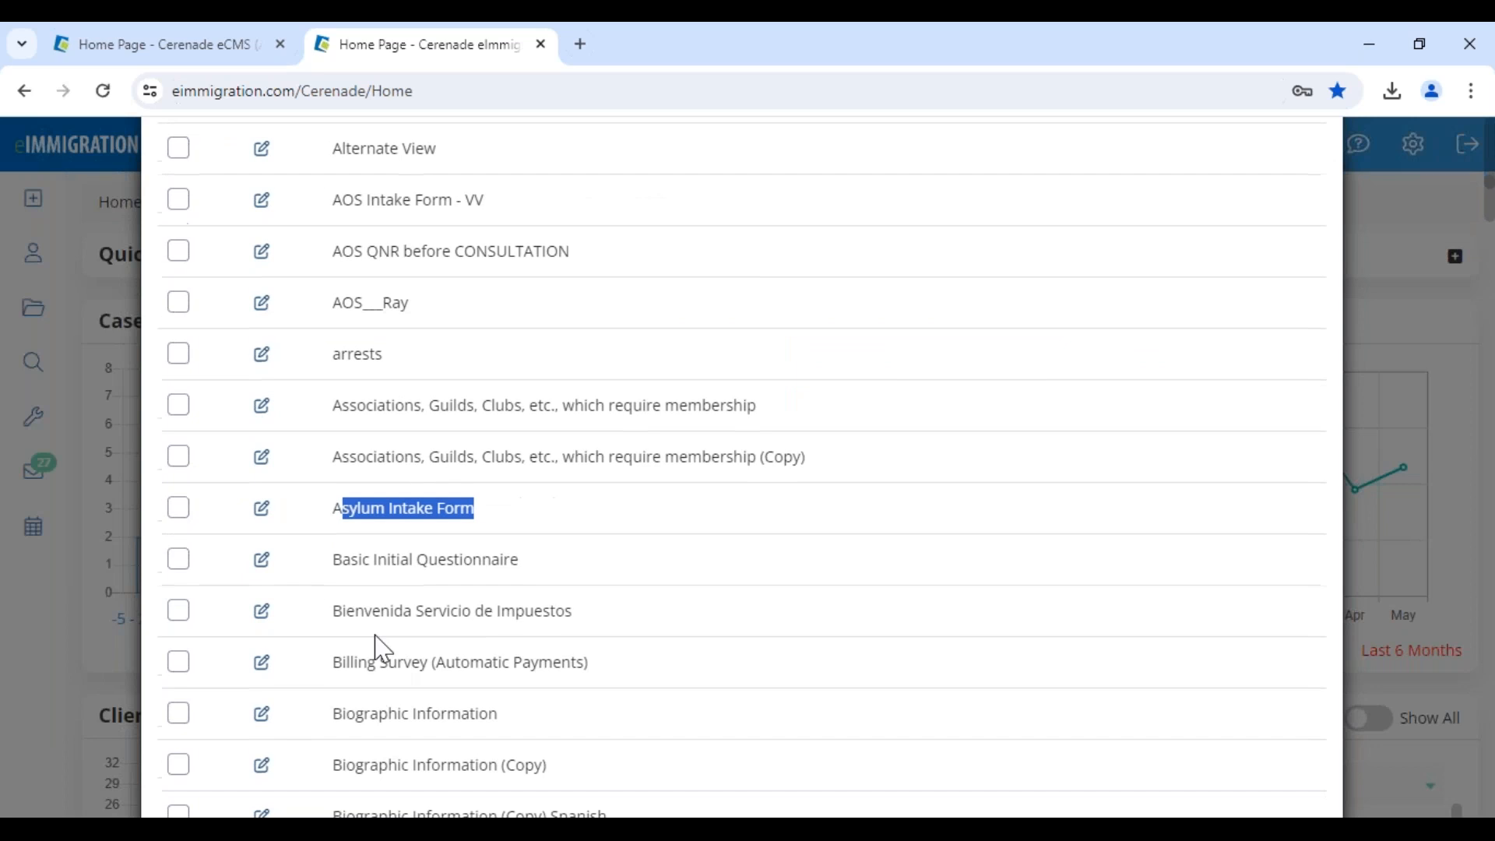
Tick Basic Initial Questionnaire in the forms list and scroll to Message Template
{"action": "left_click_drag", "start_coordinate": [334, 451], "coordinate": [558, 468]}
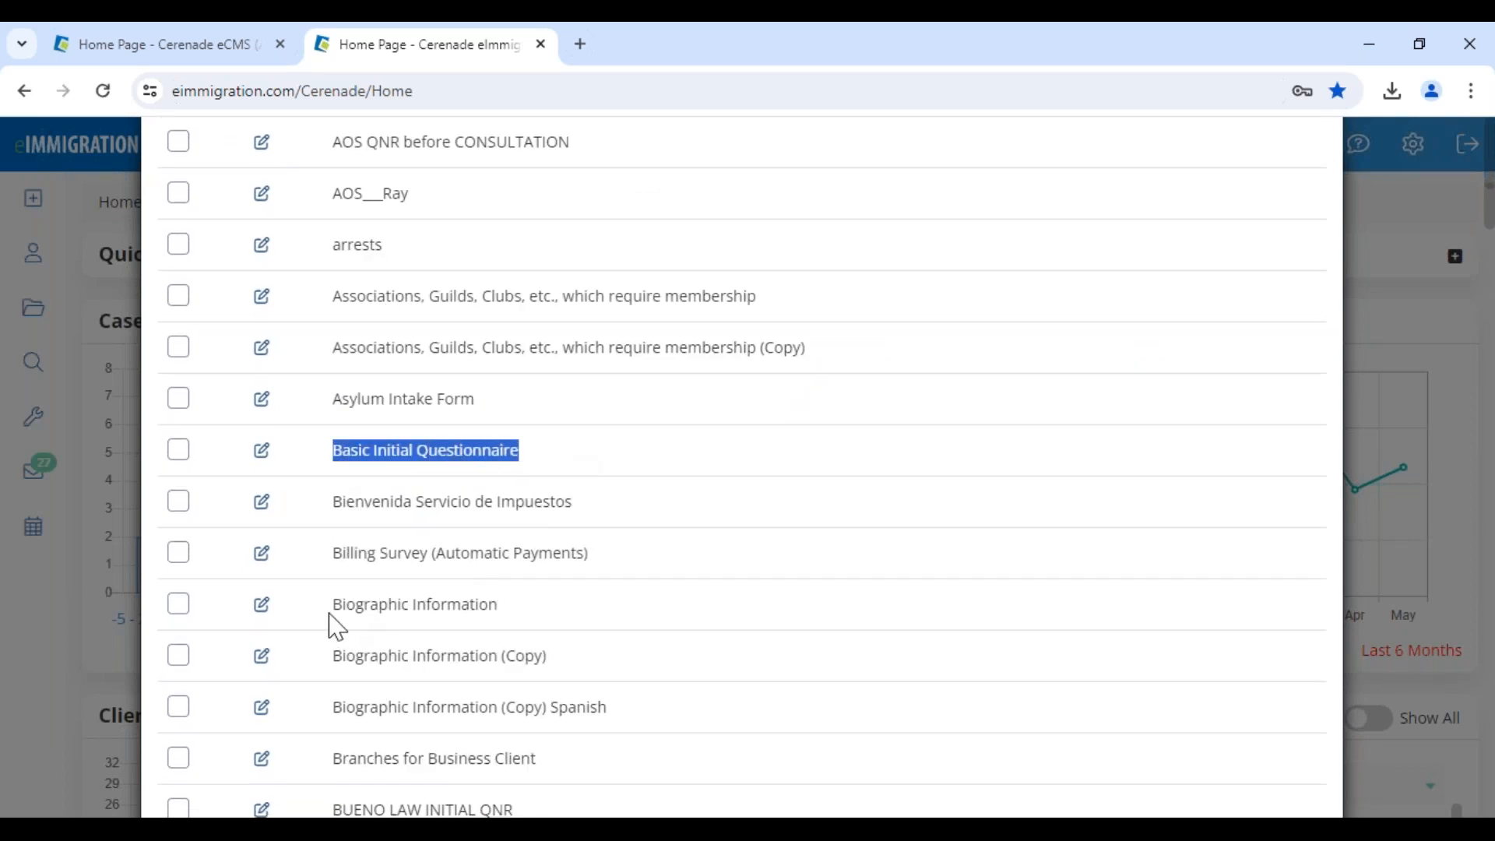
{"action": "scroll", "coordinate": [400, 644], "scroll_direction": "down", "scroll_amount": 4}
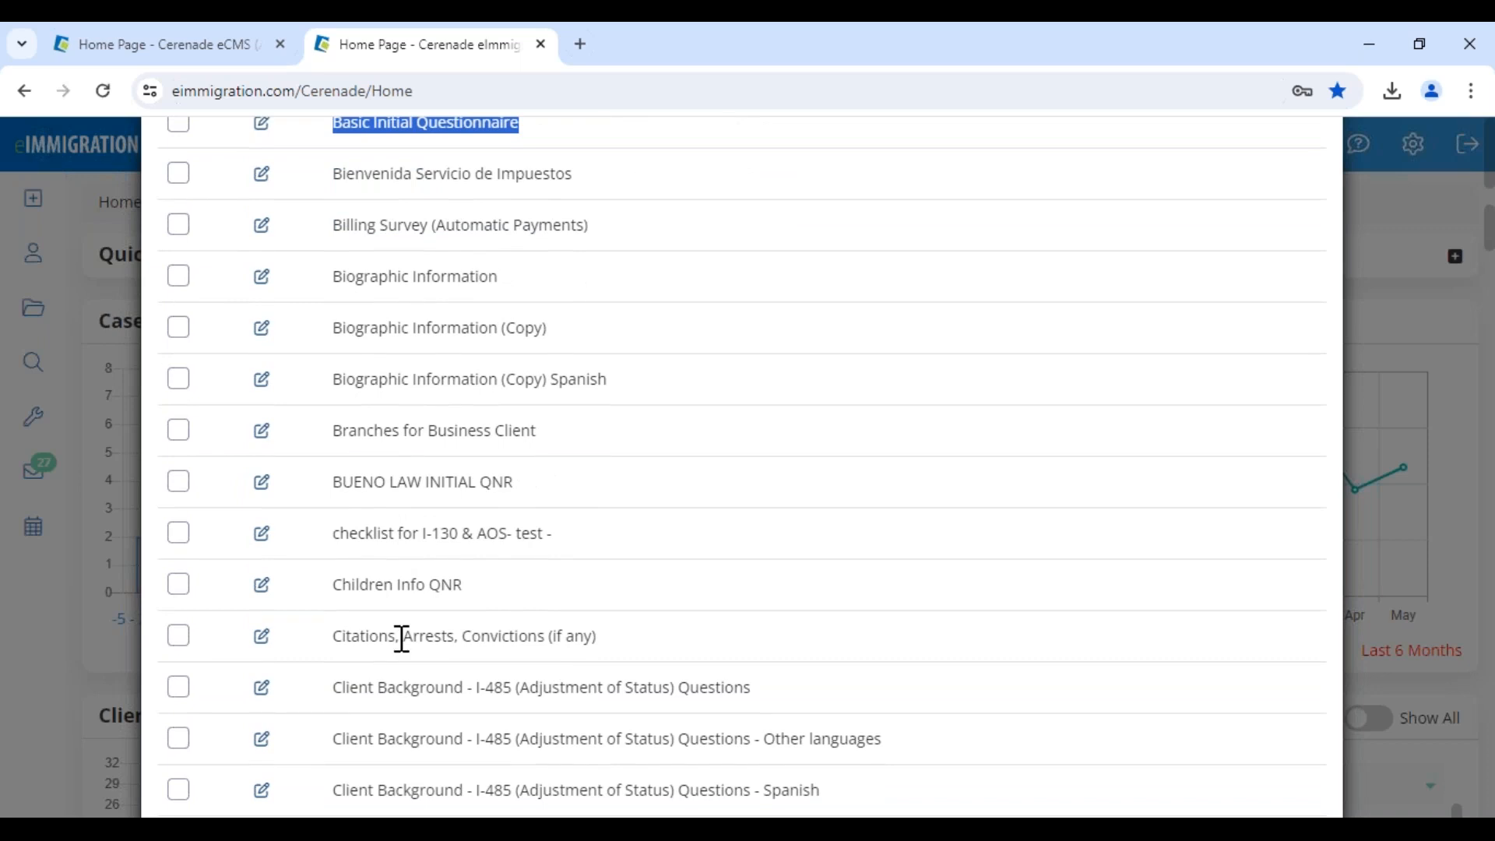
{"action": "scroll", "coordinate": [402, 638], "scroll_direction": "down", "scroll_amount": 10}
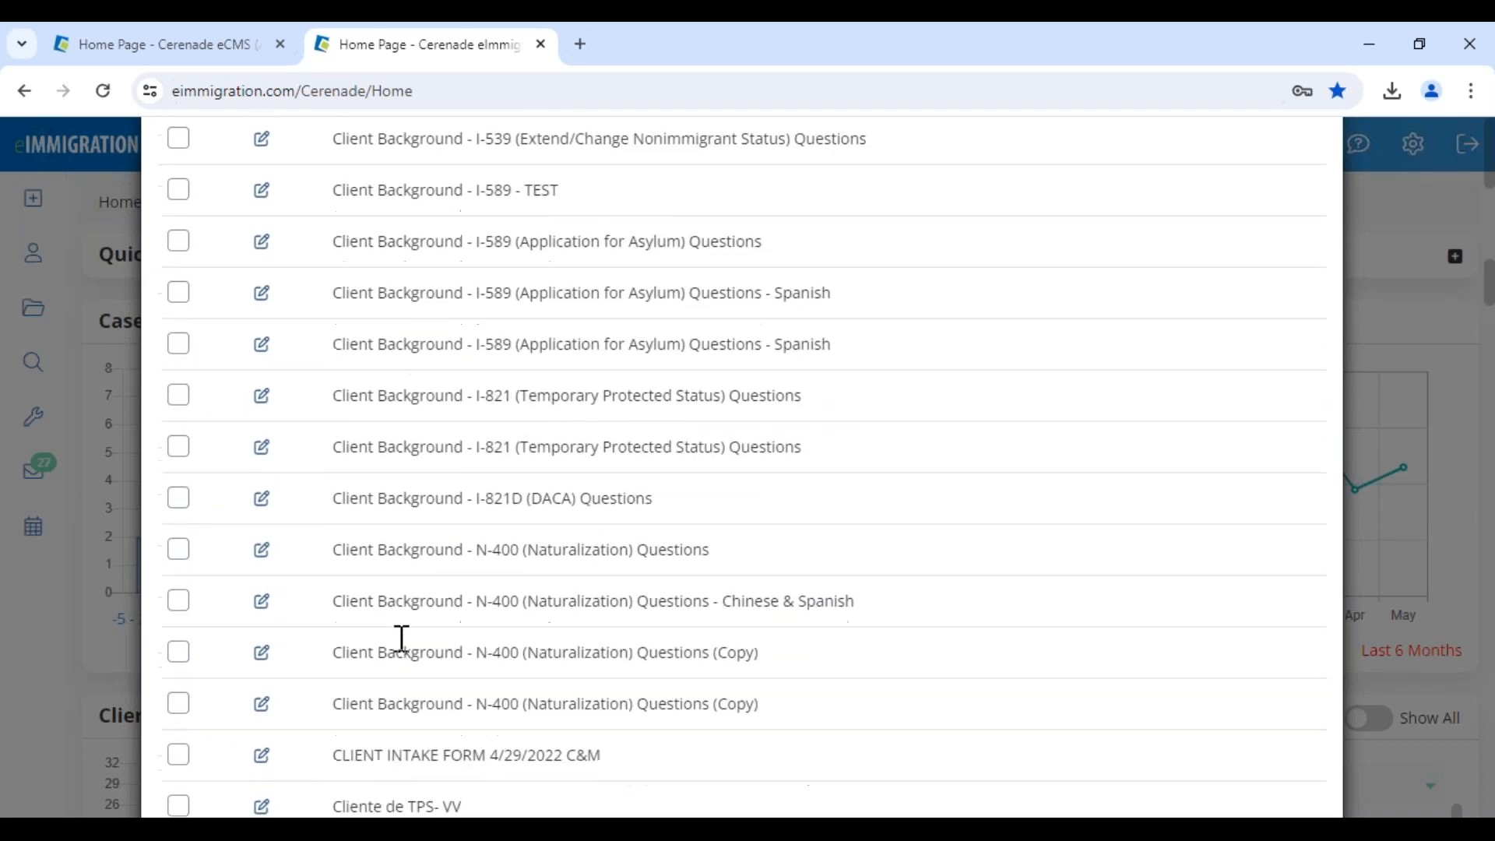
{"action": "scroll", "coordinate": [400, 634], "scroll_direction": "up", "scroll_amount": 12}
{"action": "left_click", "coordinate": [180, 233]}
{"action": "scroll", "coordinate": [1274, 693], "scroll_direction": "down", "scroll_amount": 15}
{"action": "scroll", "coordinate": [1282, 779], "scroll_direction": "down", "scroll_amount": 20}
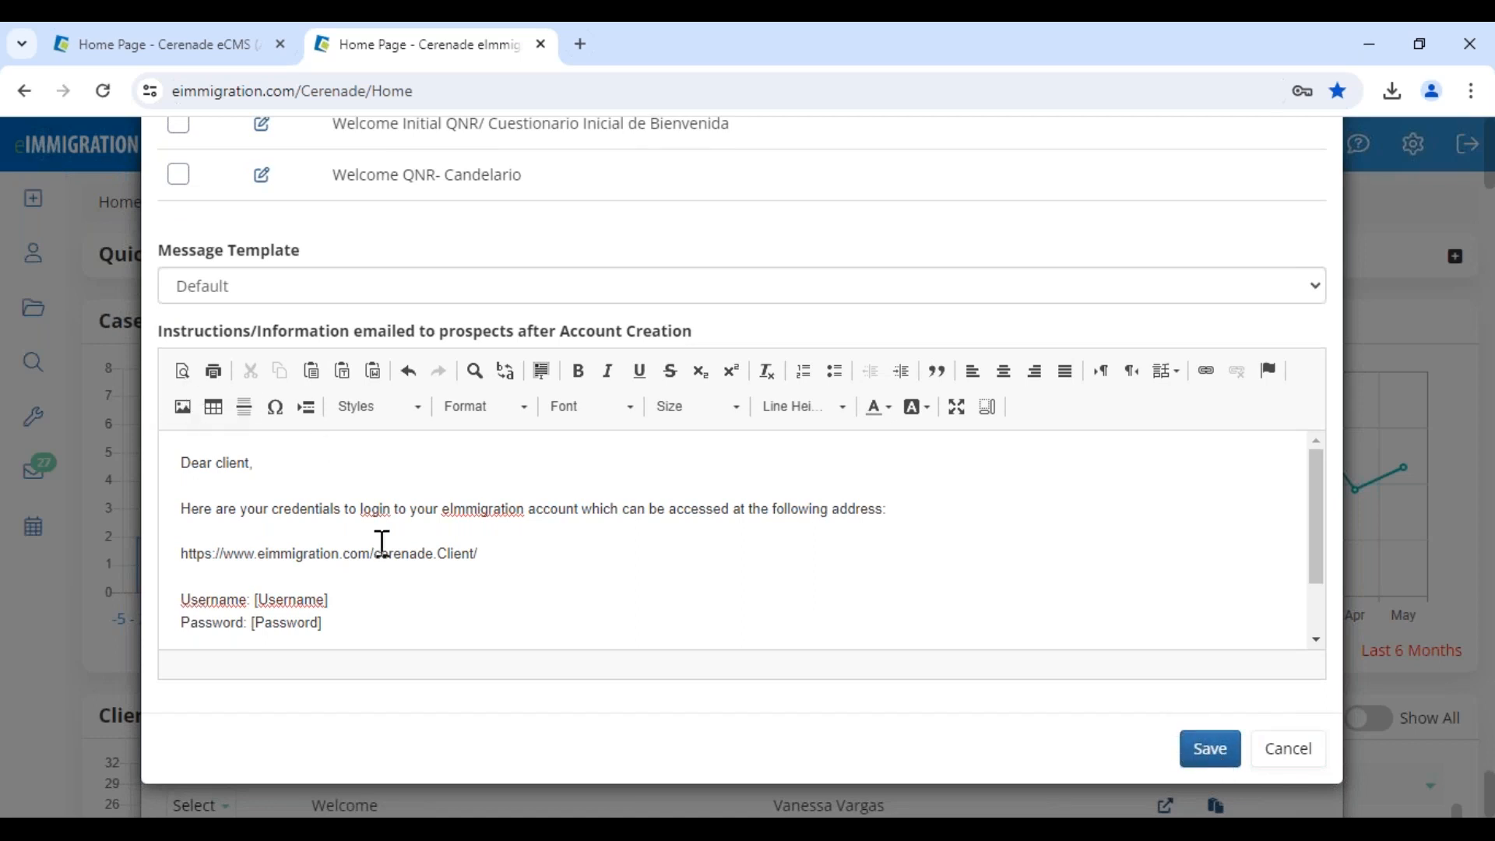
Point out the Message Template and default email, then try the 589-Assylum_Initial template
{"action": "left_click_drag", "start_coordinate": [158, 248], "coordinate": [314, 267]}
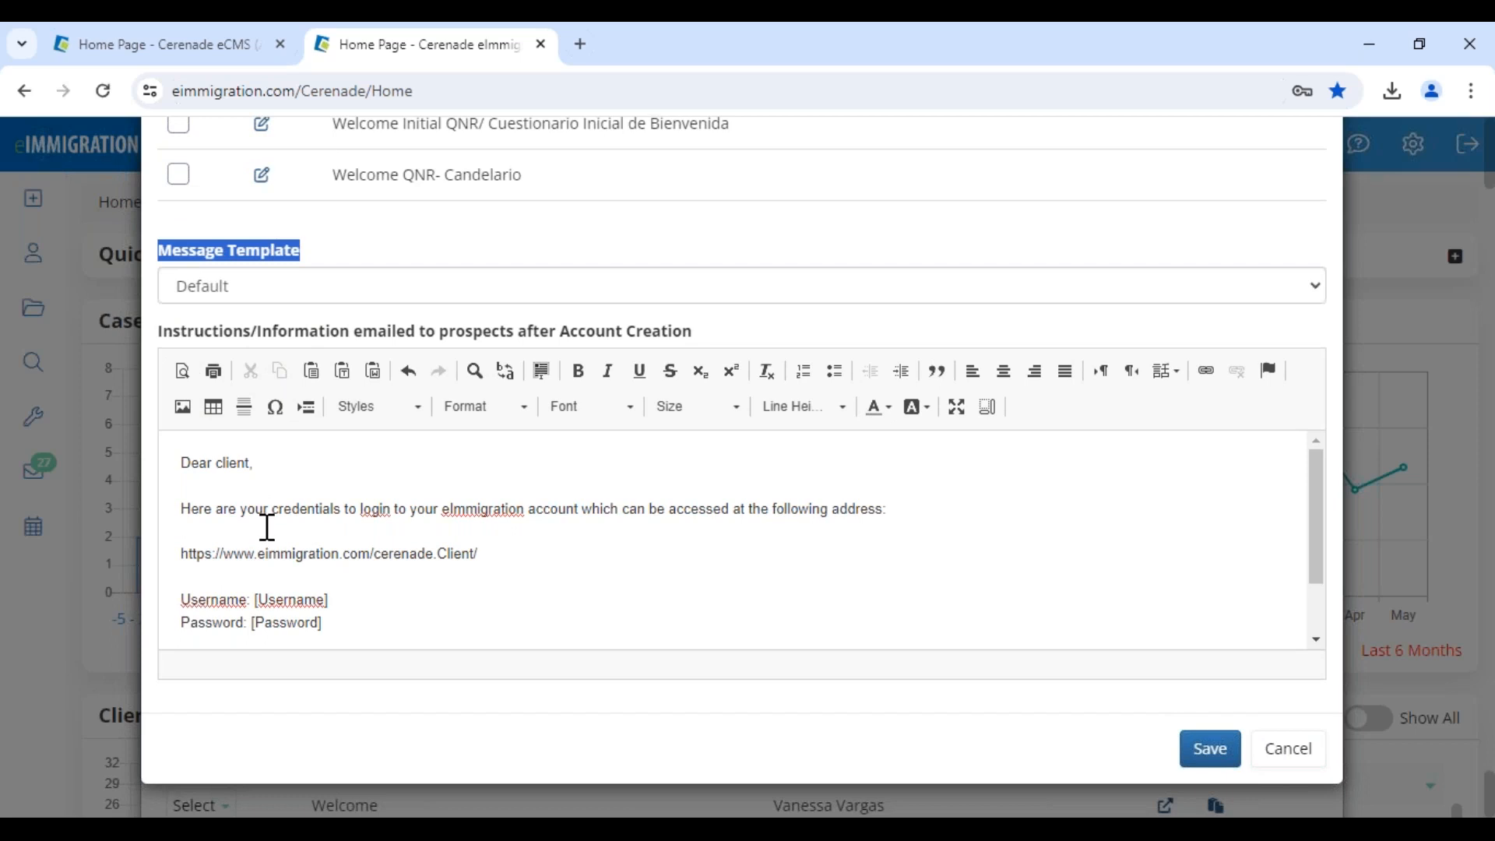
{"action": "left_click_drag", "start_coordinate": [182, 461], "coordinate": [345, 628]}
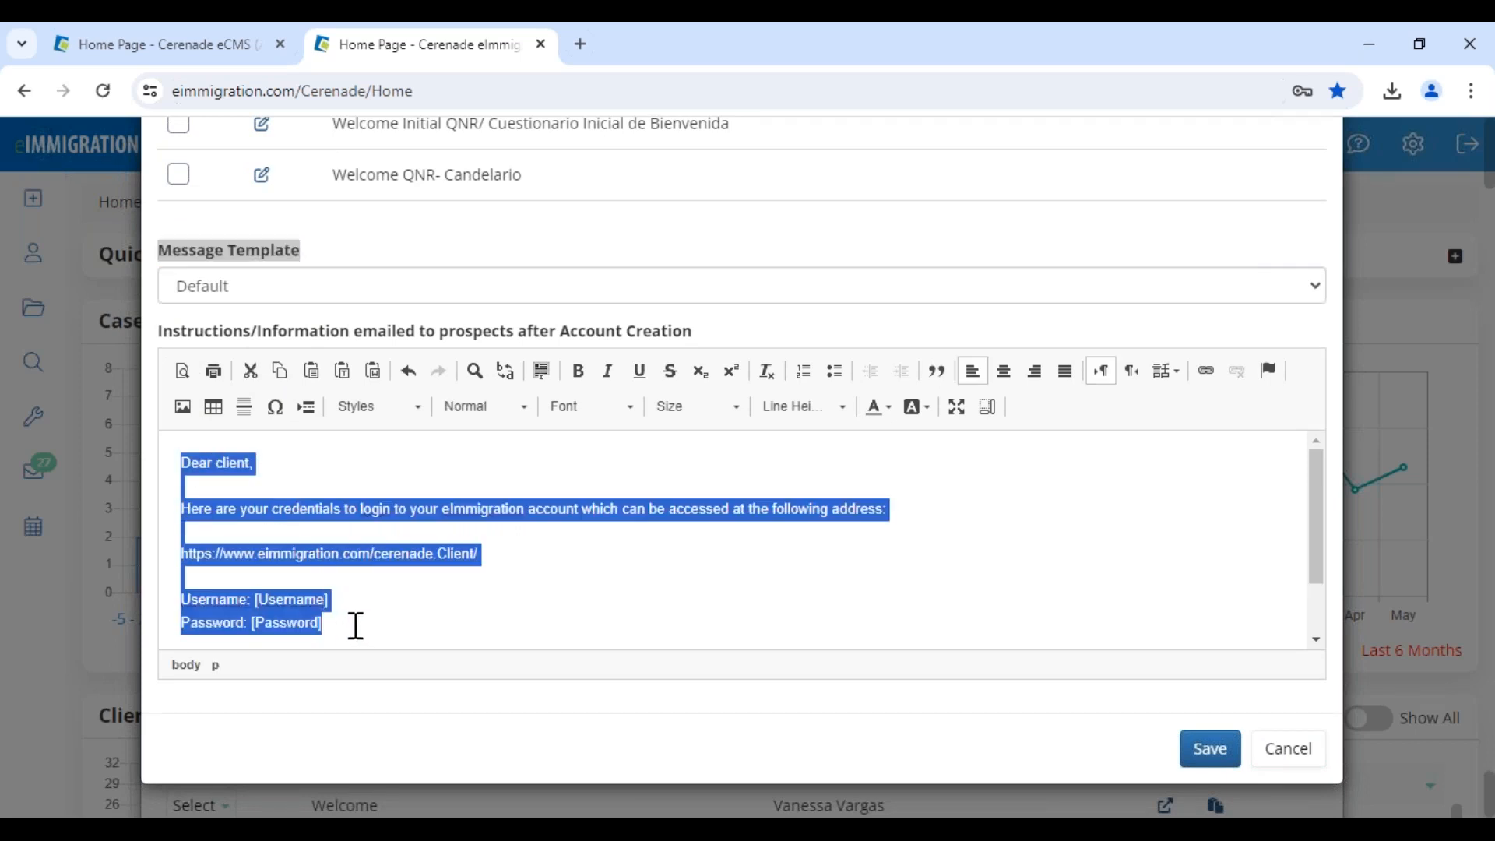
{"action": "left_click", "coordinate": [356, 626]}
{"action": "left_click", "coordinate": [267, 289]}
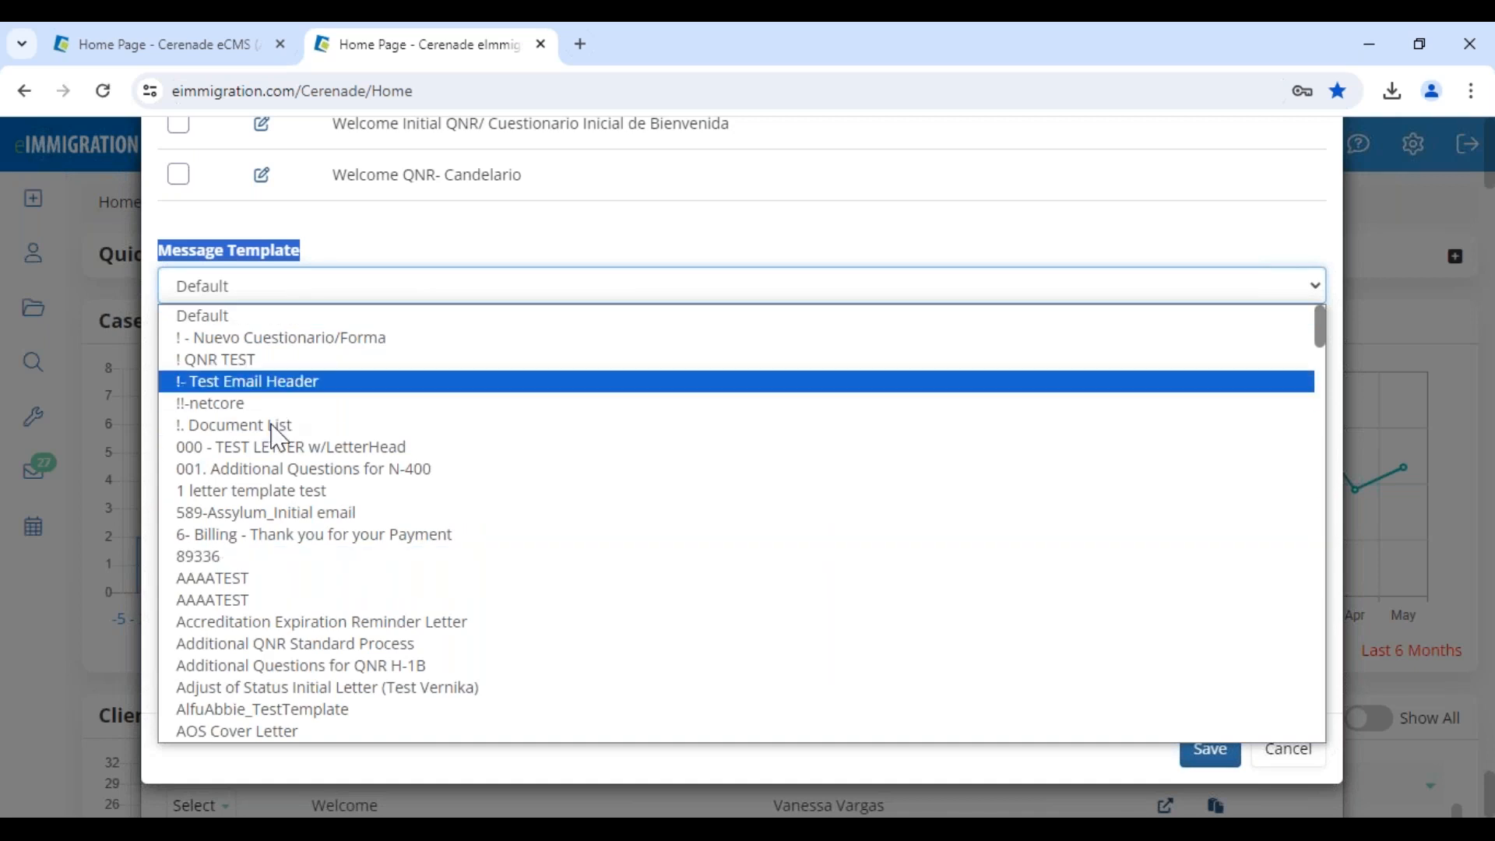
{"action": "left_click", "coordinate": [300, 515]}
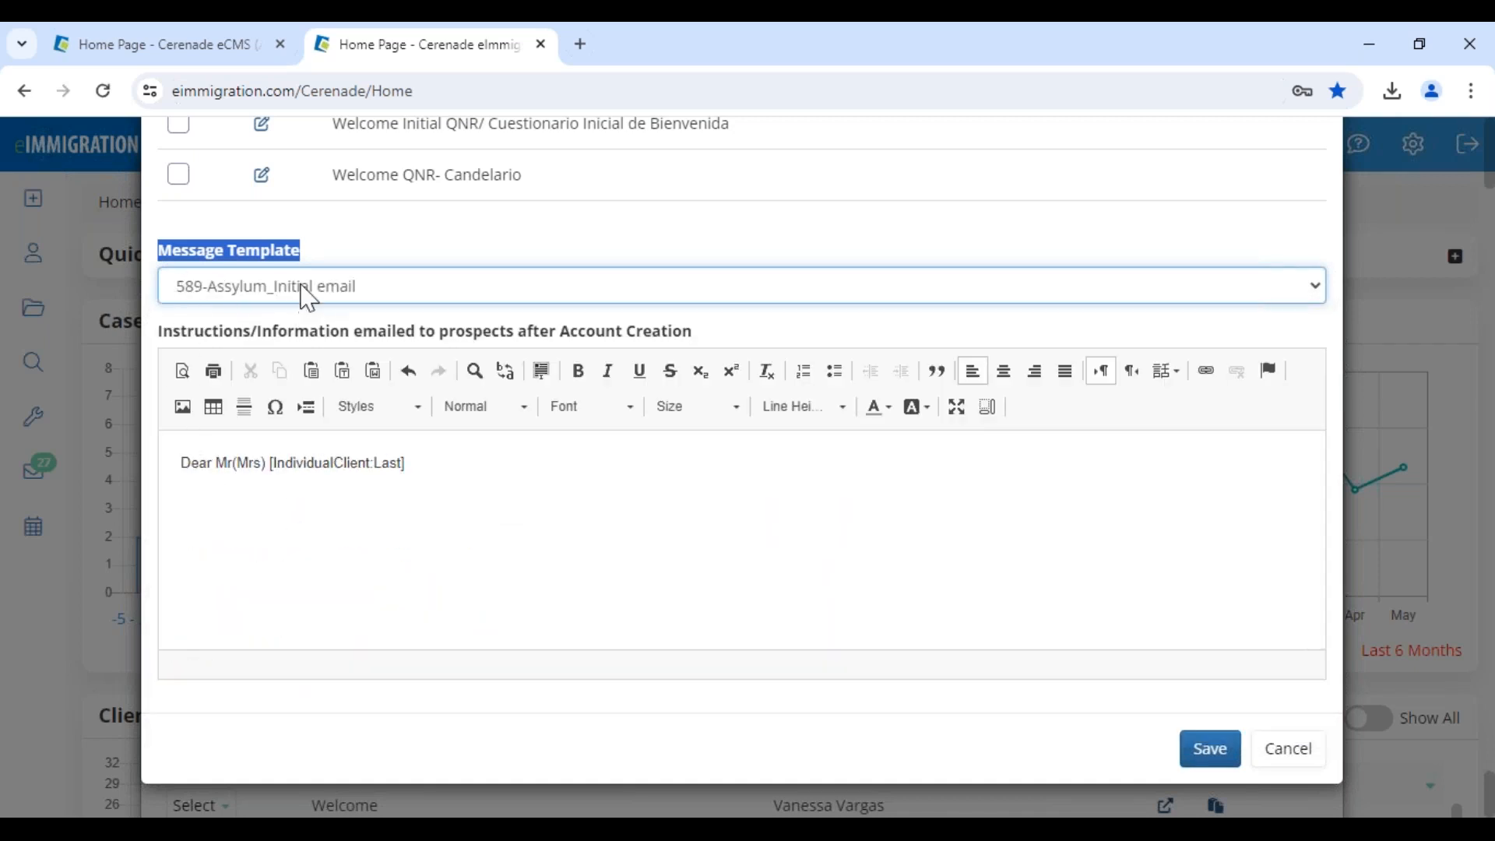
Revert to the Default template, save the questionnaire, and close the list
{"action": "left_click", "coordinate": [307, 294]}
{"action": "left_click", "coordinate": [247, 317]}
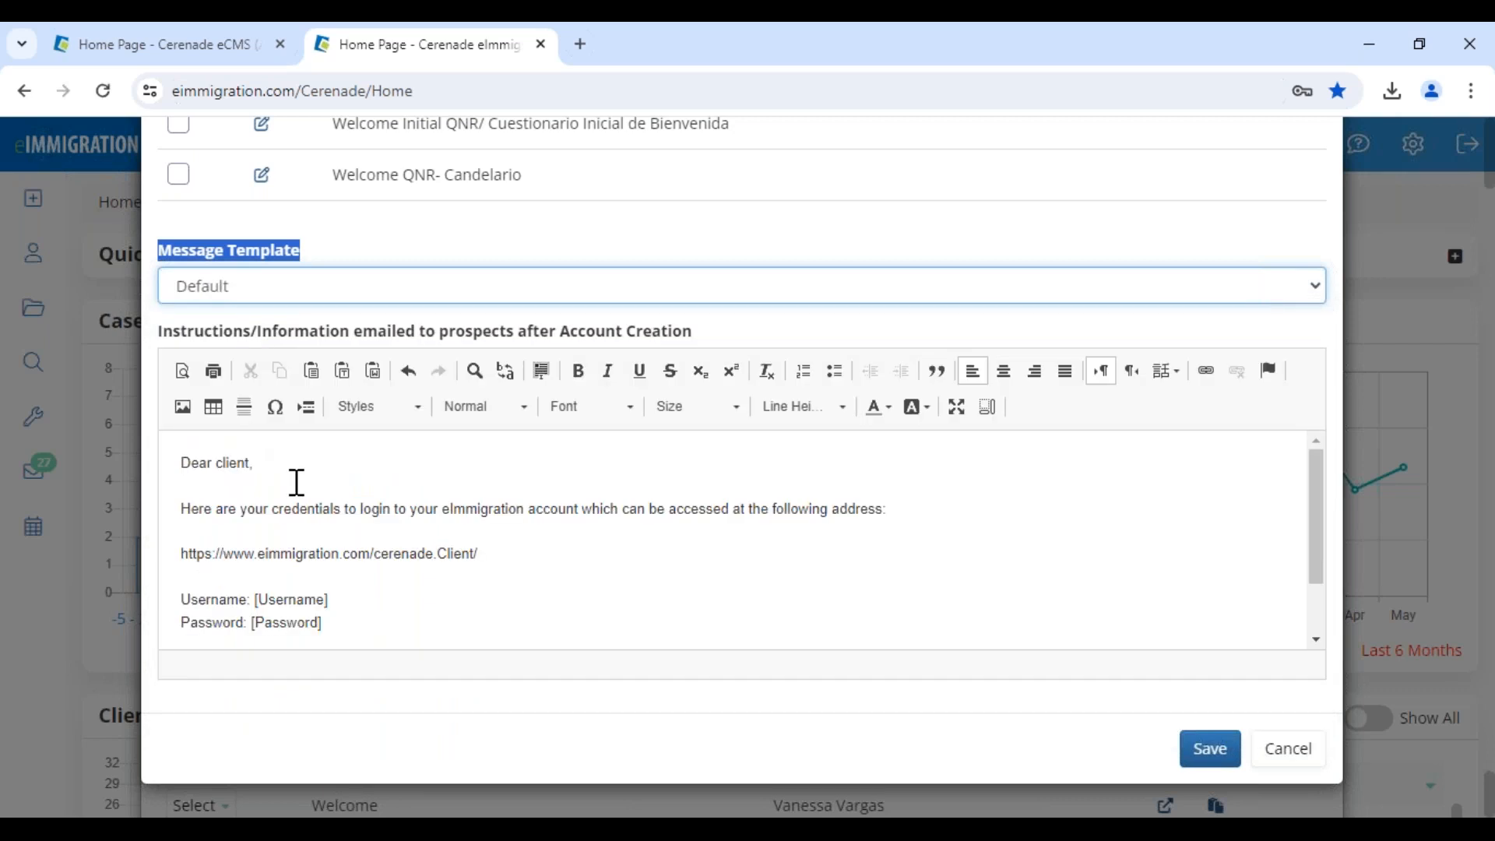
{"action": "left_click", "coordinate": [300, 487]}
{"action": "left_click", "coordinate": [318, 254]}
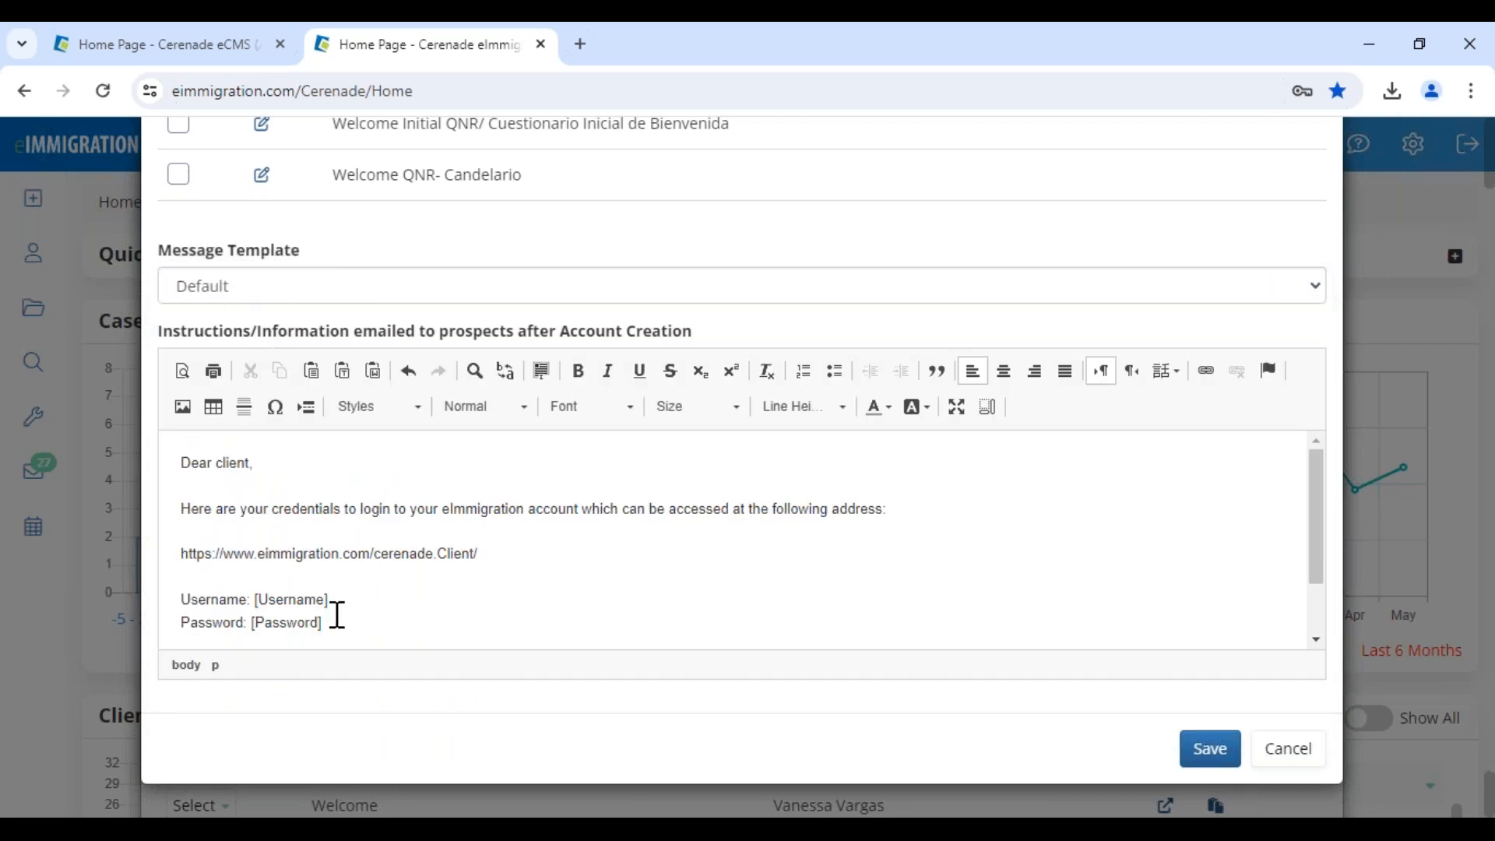
{"action": "left_click", "coordinate": [1219, 753]}
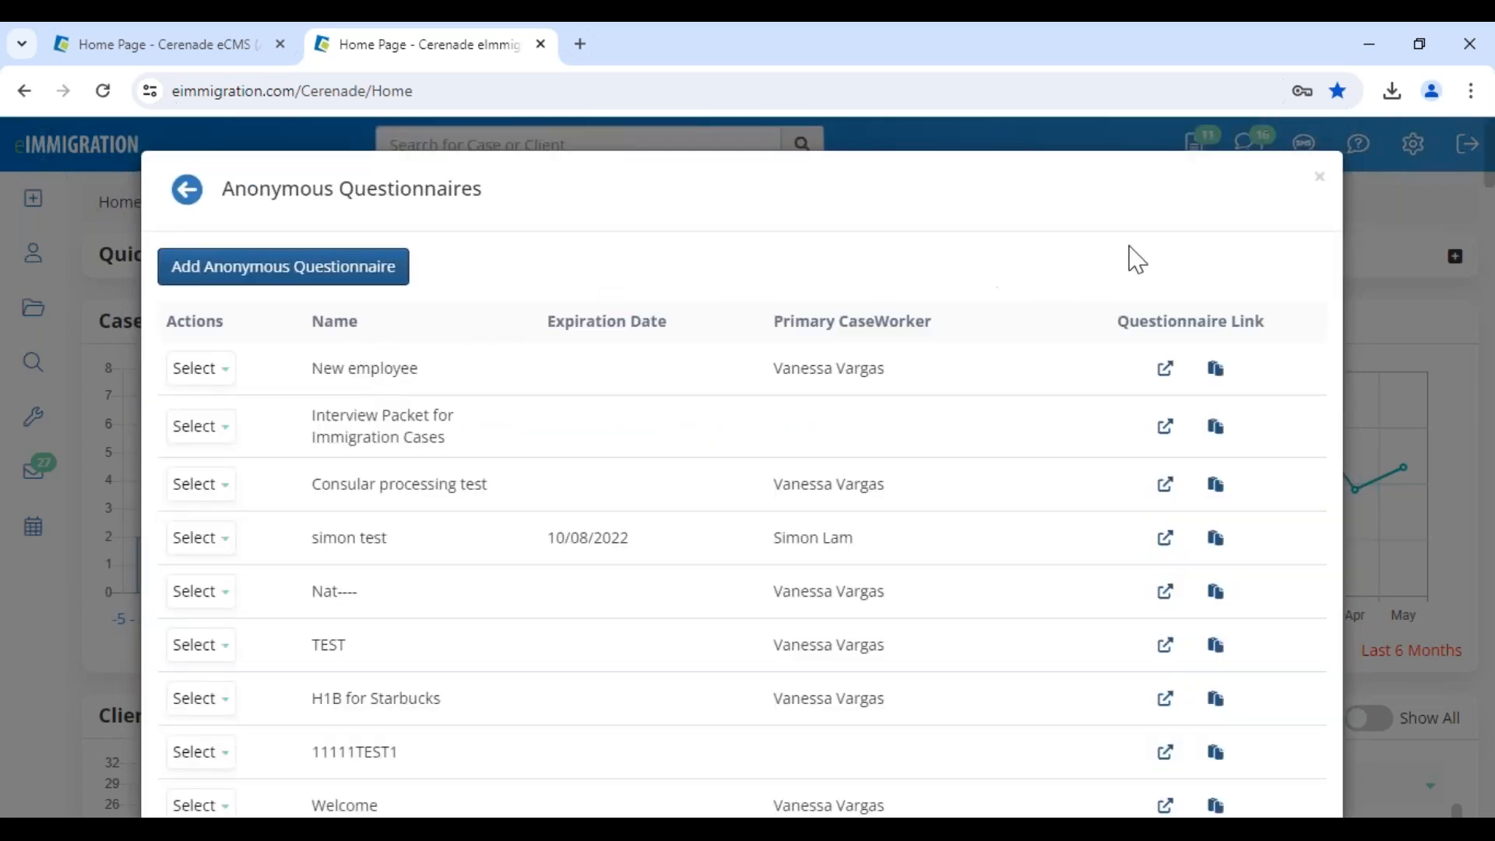
{"action": "left_click", "coordinate": [1320, 179]}
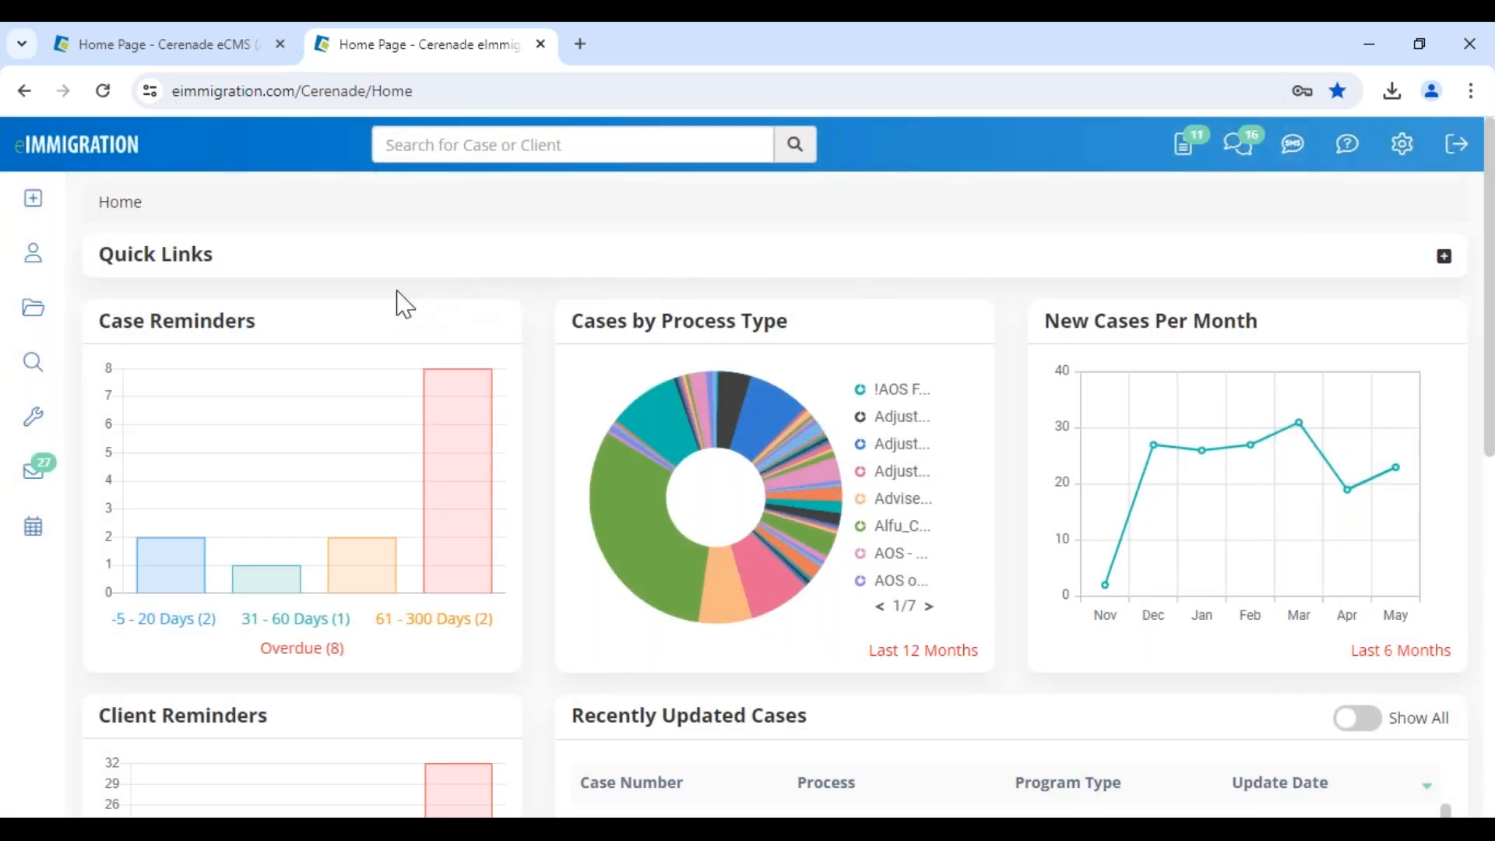
Open the anonymous questionnaires list and the New employee questionnaire's public link
{"action": "mouse_move", "coordinate": [27, 209]}
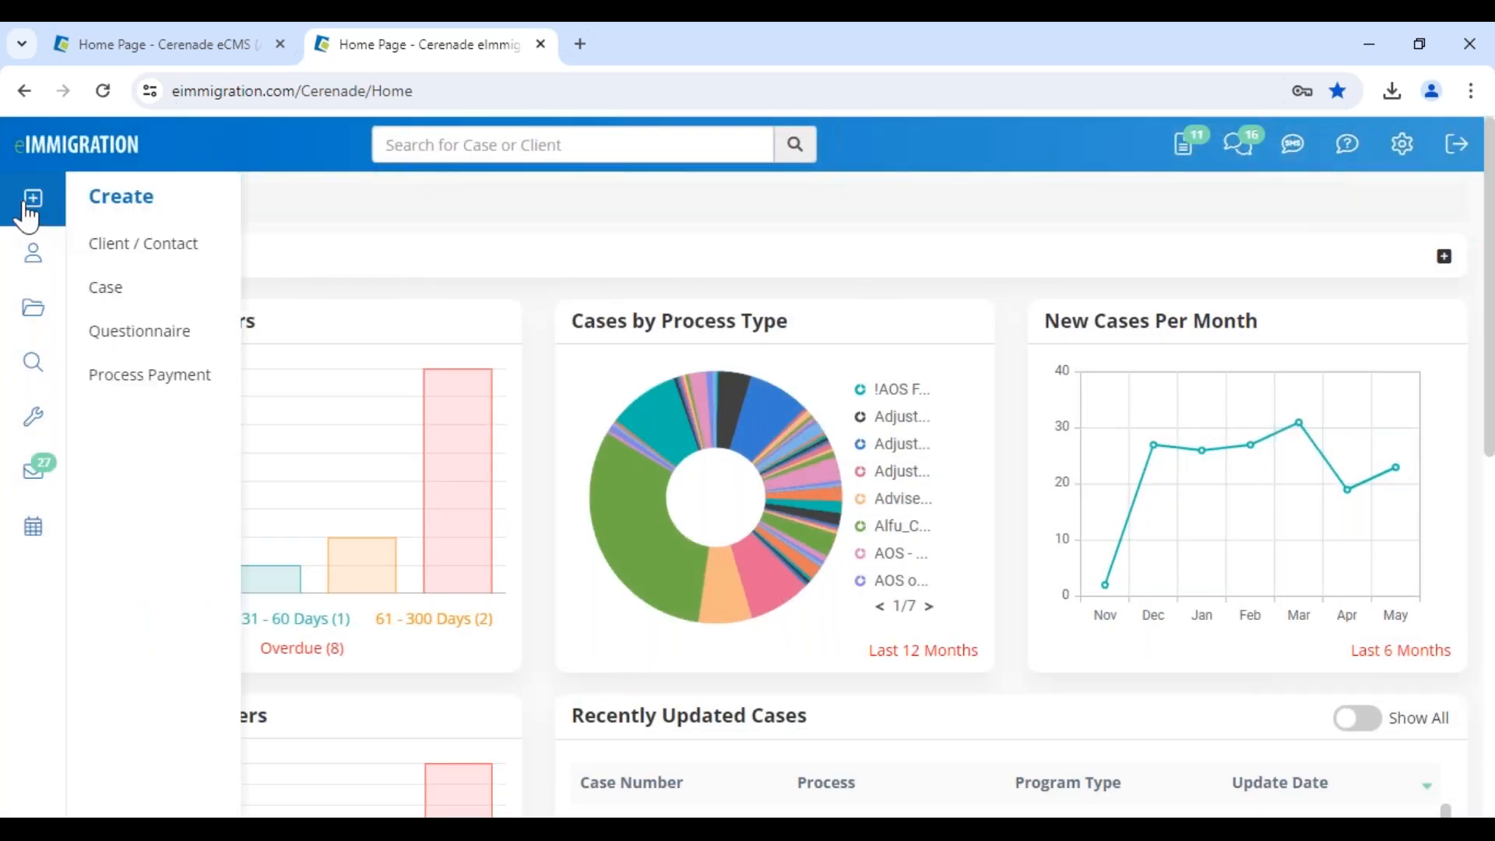
{"action": "left_click", "coordinate": [166, 333]}
{"action": "left_click", "coordinate": [210, 297]}
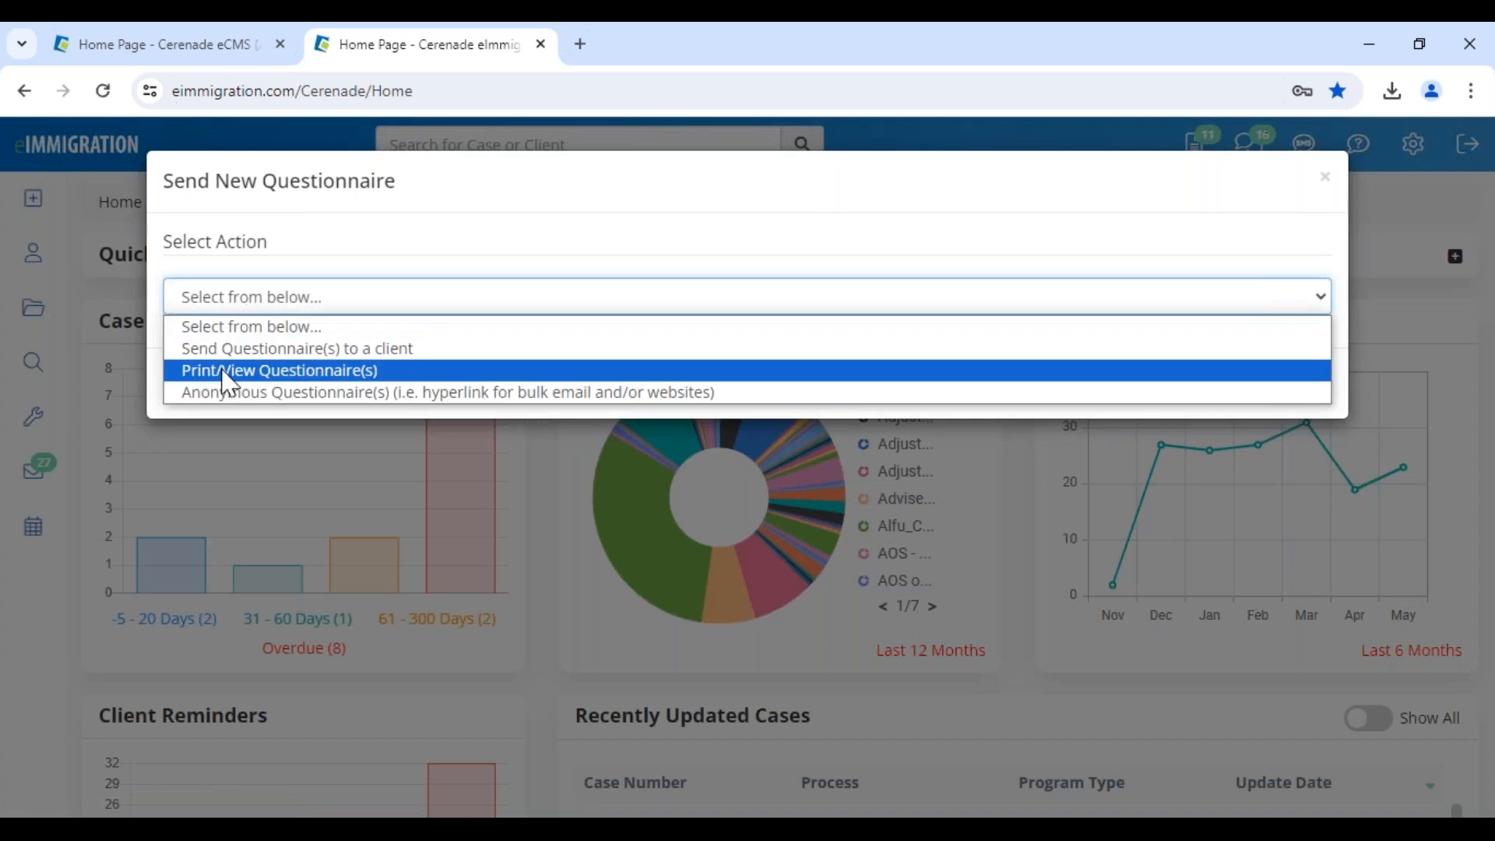
{"action": "left_click", "coordinate": [222, 393]}
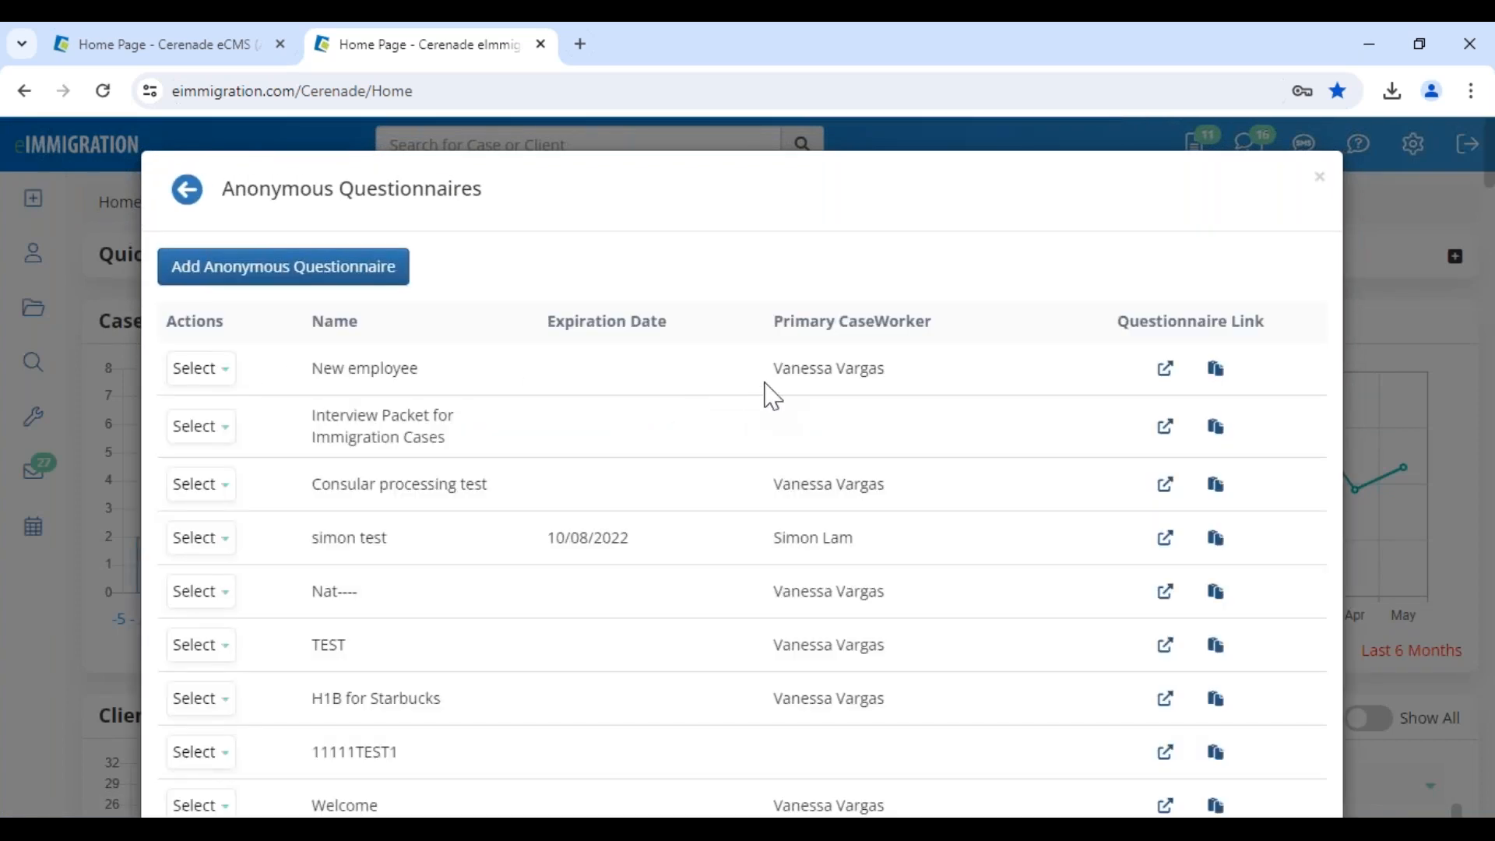
{"action": "left_click", "coordinate": [1166, 369]}
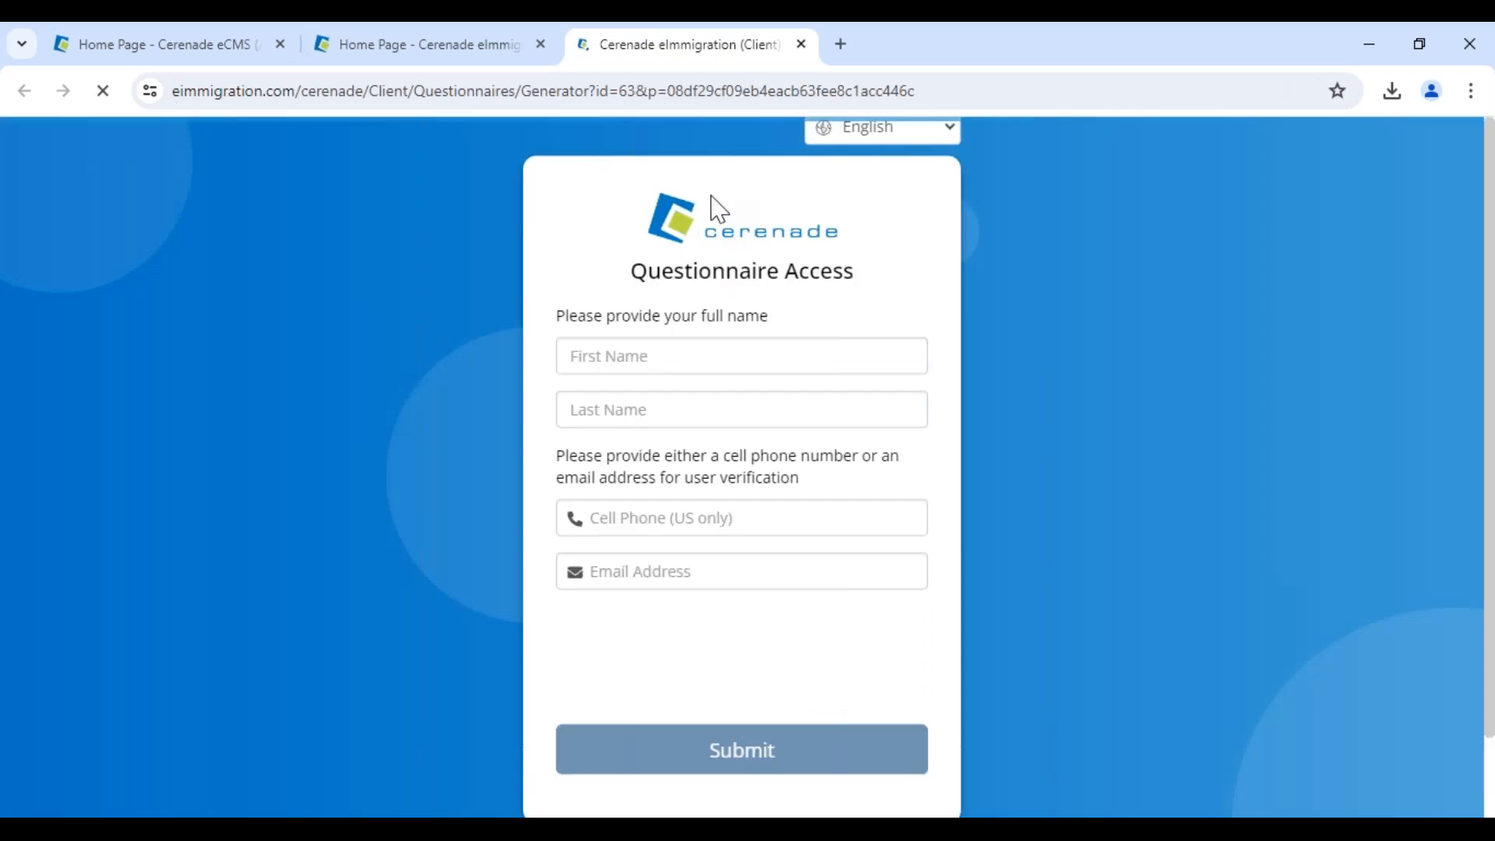
Switch the access page language to Spanish, review the verification instructions, then close it
{"action": "left_click", "coordinate": [895, 131]}
{"action": "left_click", "coordinate": [880, 355]}
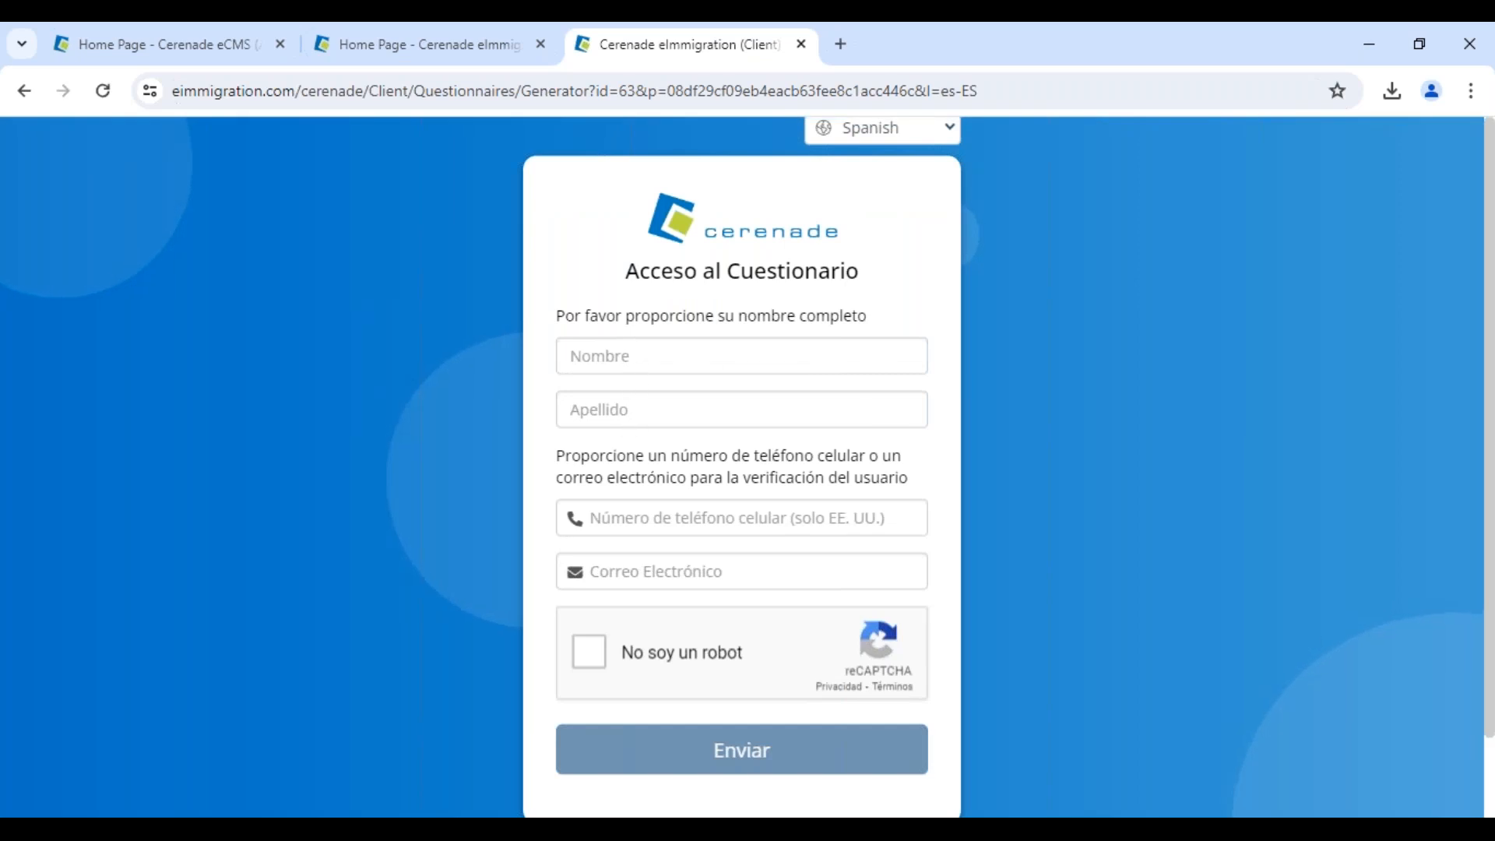
{"action": "left_click_drag", "start_coordinate": [635, 477], "coordinate": [922, 477]}
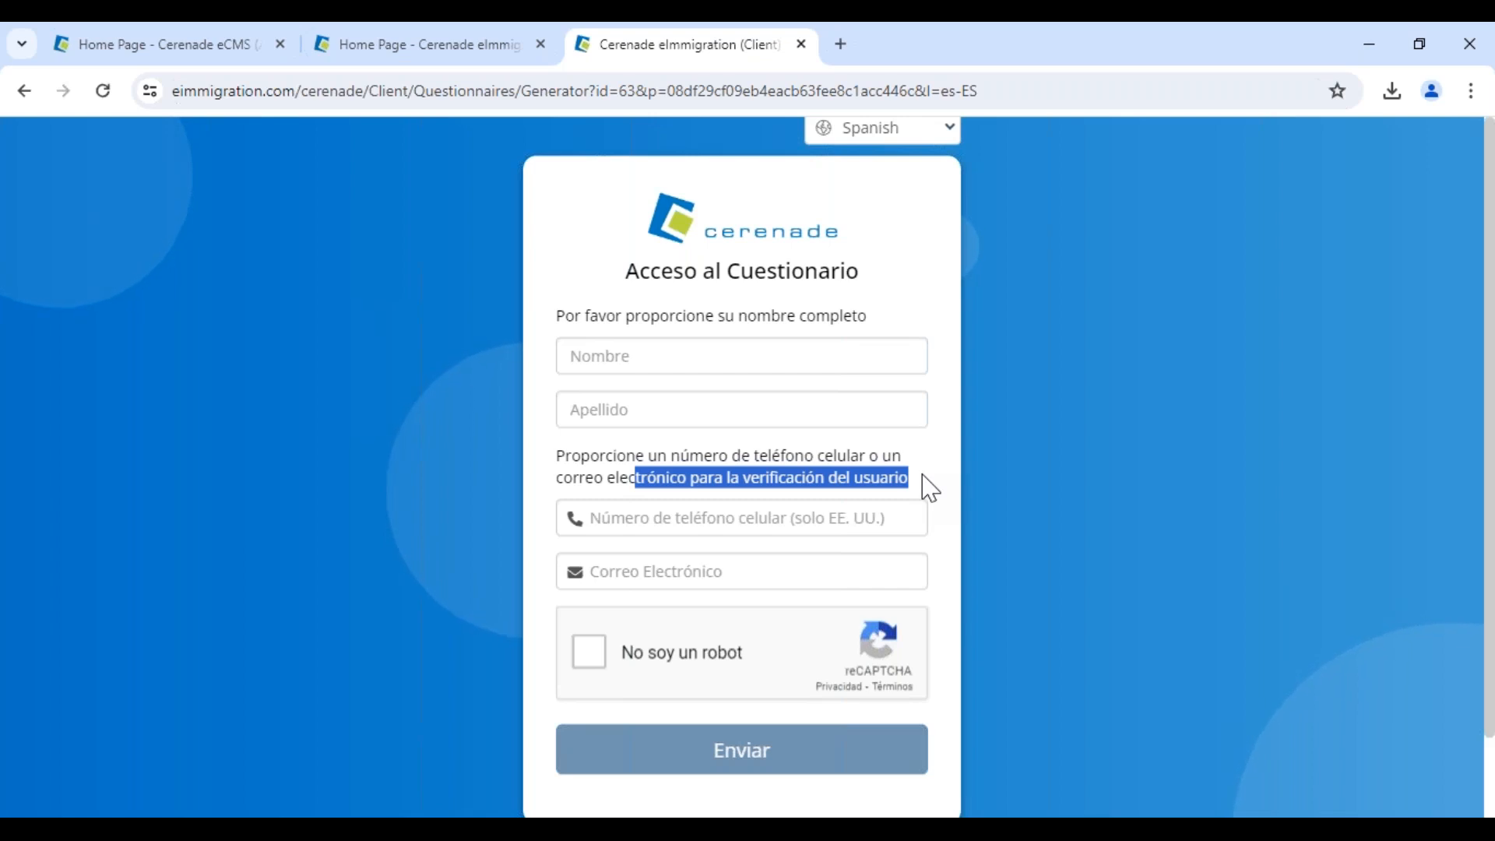
{"action": "left_click", "coordinate": [800, 45]}
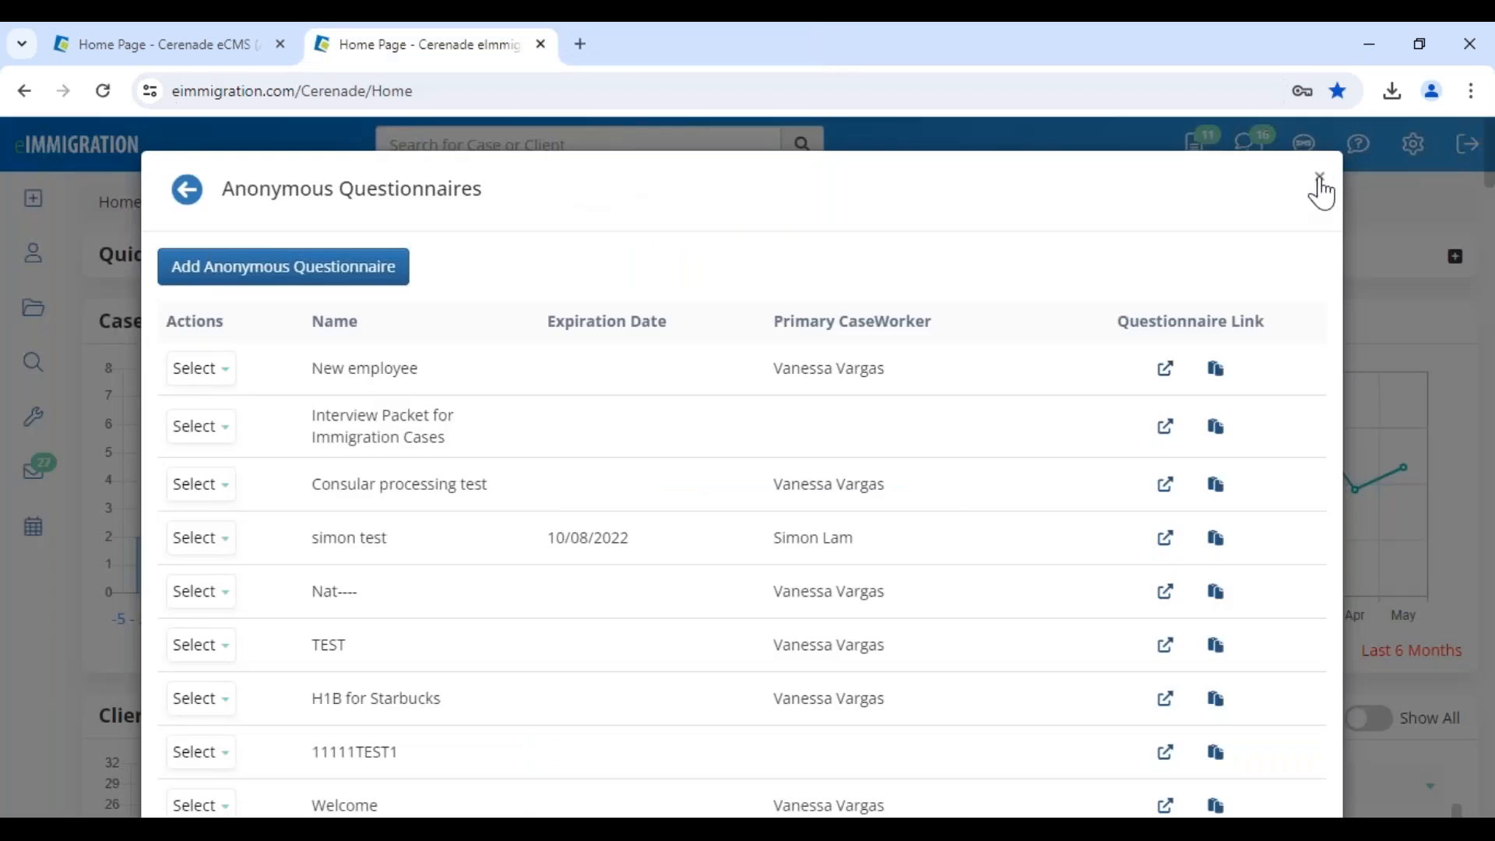
Close the Anonymous Questionnaires dialog and scroll down the home dashboard
{"action": "left_click", "coordinate": [1320, 179]}
{"action": "mouse_move", "coordinate": [50, 221]}
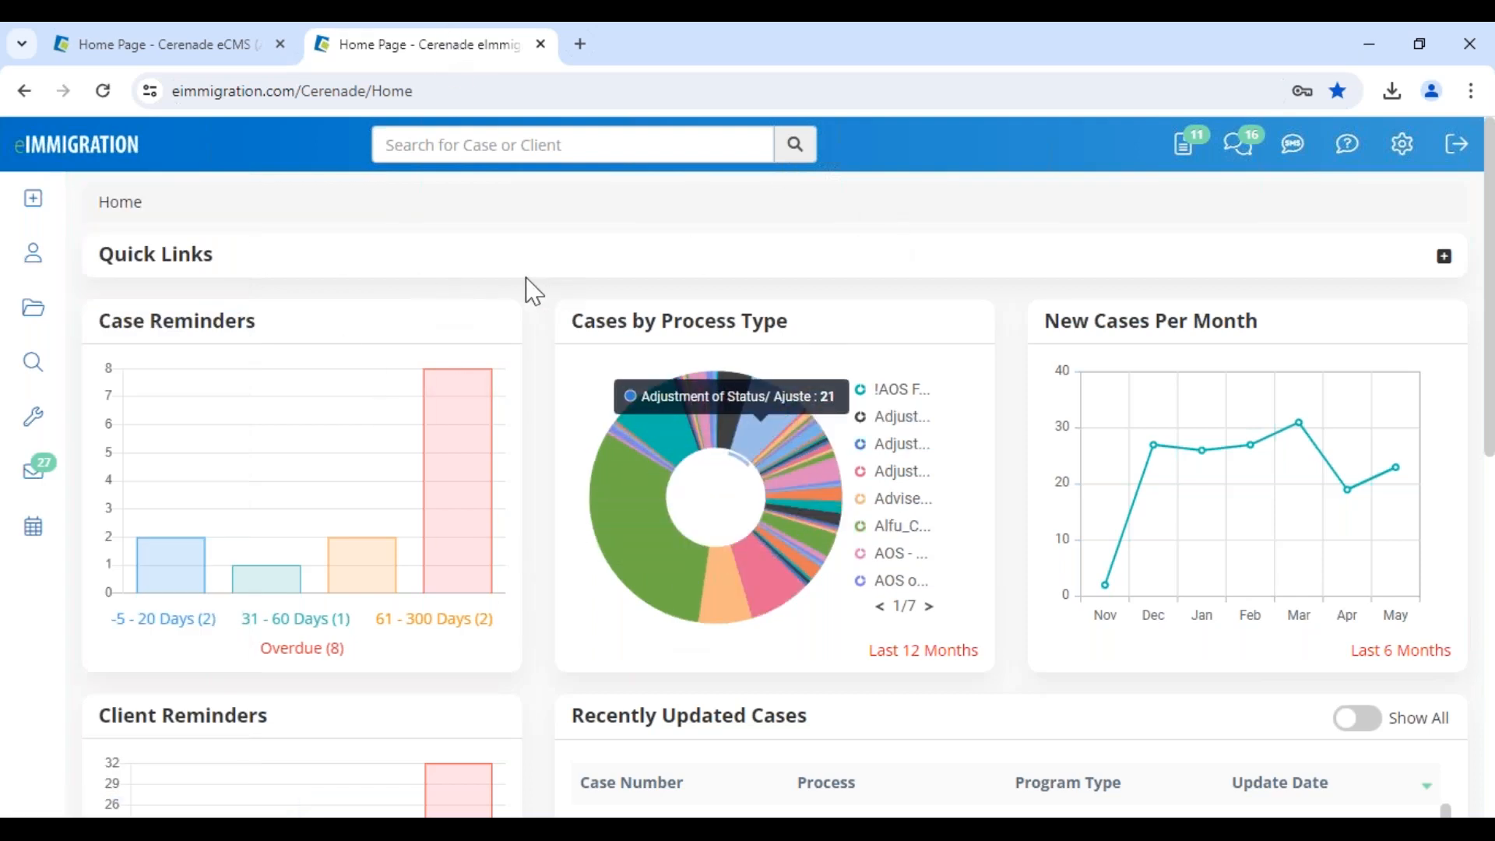
{"action": "mouse_move", "coordinate": [32, 200]}
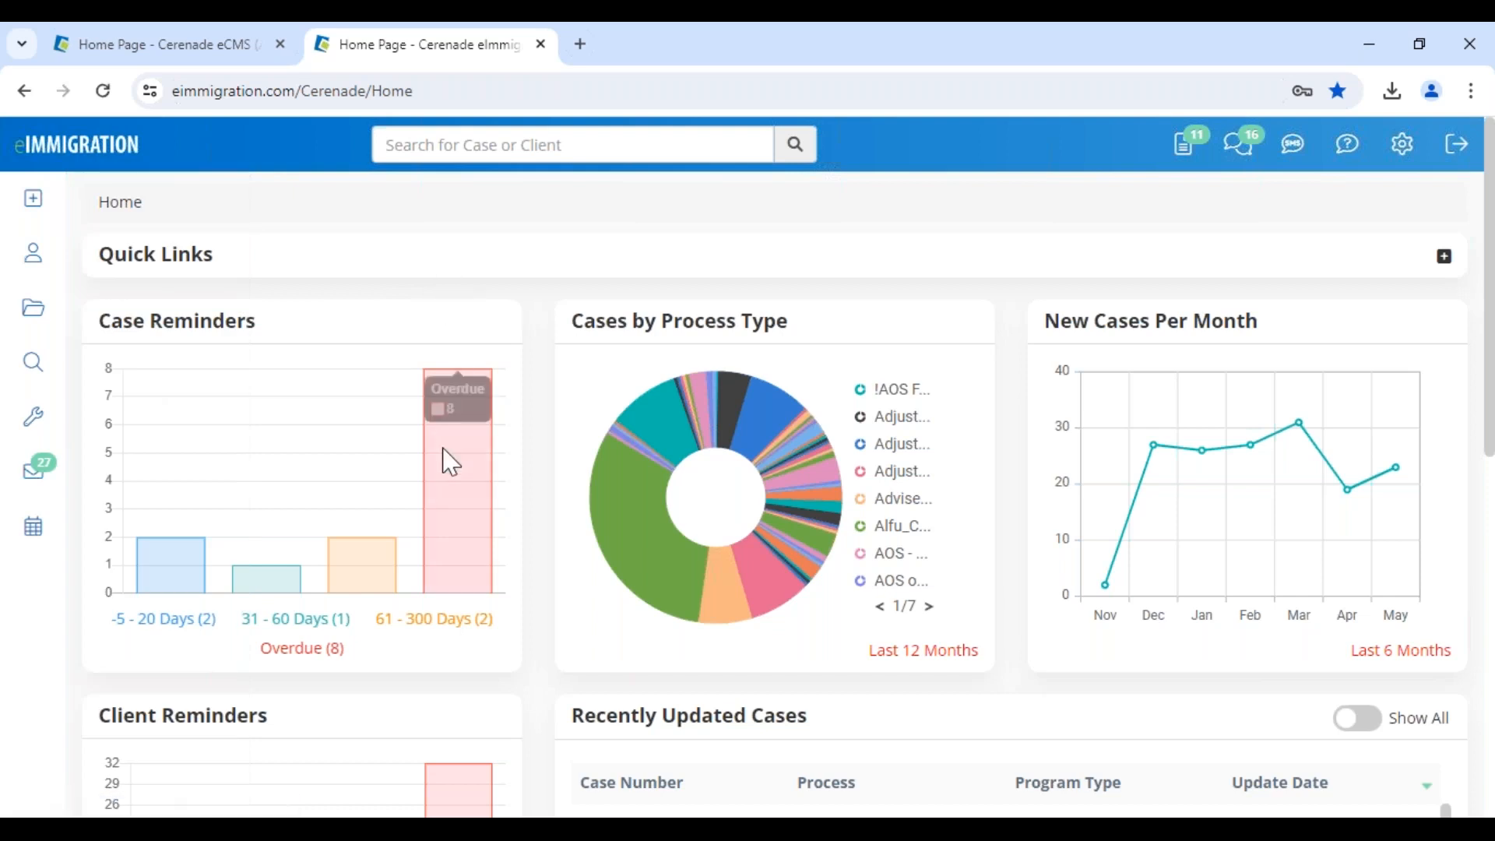
{"action": "scroll", "coordinate": [450, 462], "scroll_direction": "down", "scroll_amount": 10}
Open the client from Recently Updated Clients, enter the title 'mrs.', and save the changes
{"action": "left_click", "coordinate": [300, 569]}
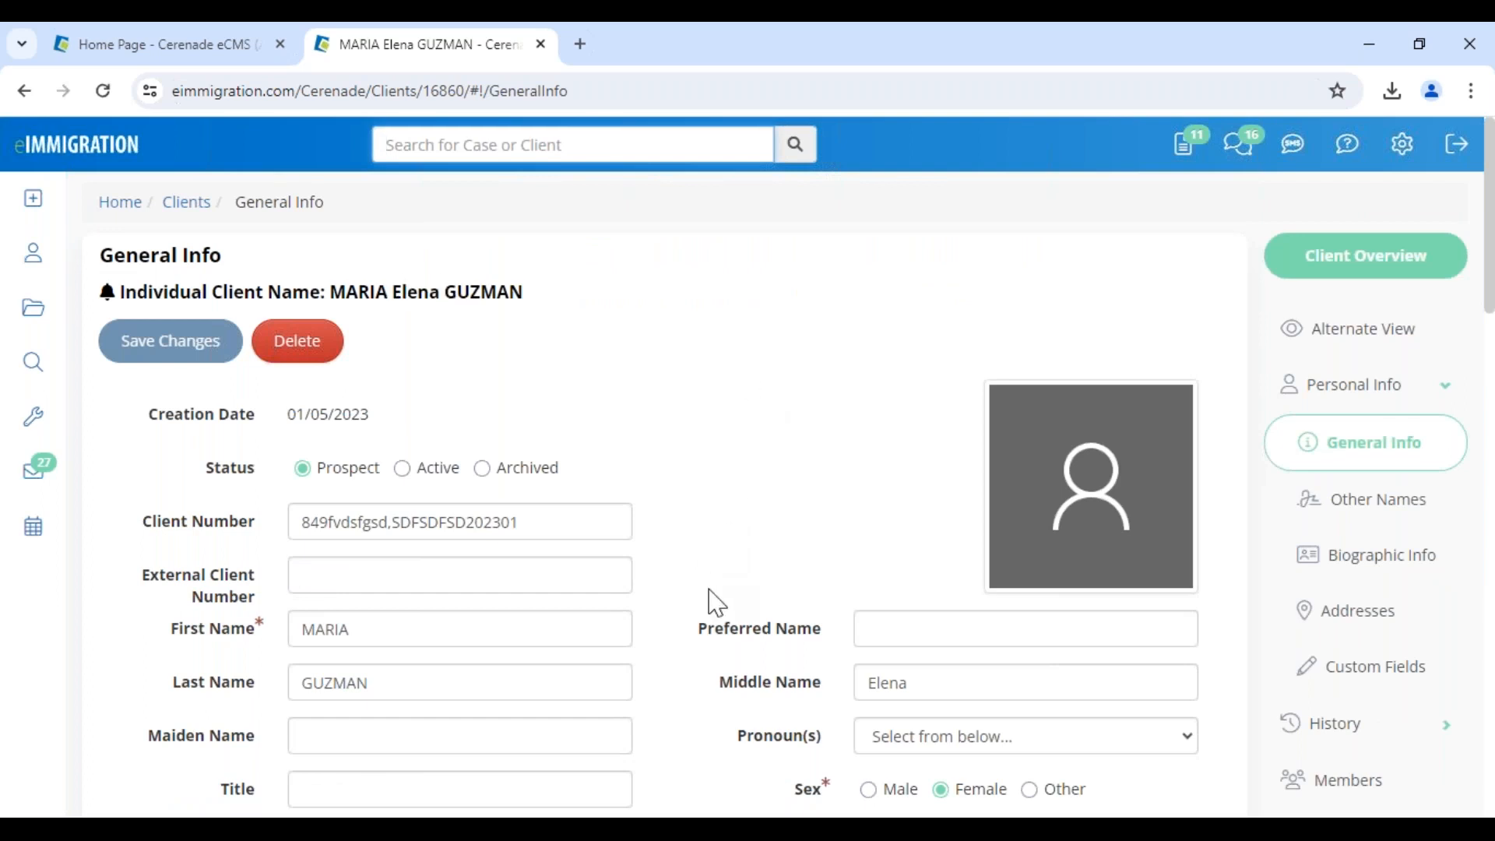
{"action": "left_click", "coordinate": [393, 785]}
{"action": "type", "text": "mrs"}
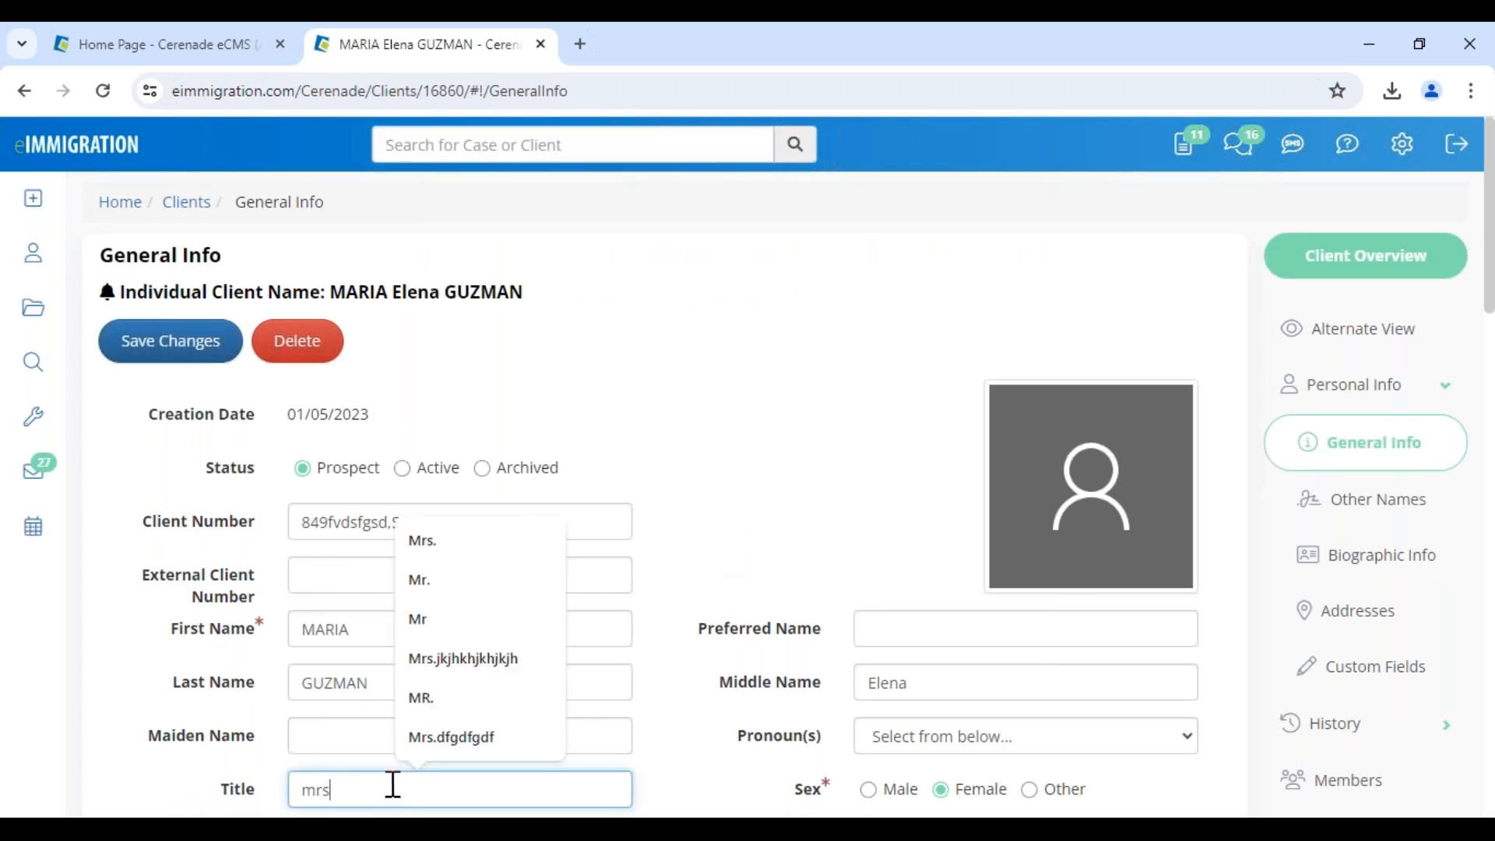
{"action": "type", "text": "."}
{"action": "left_click", "coordinate": [201, 337]}
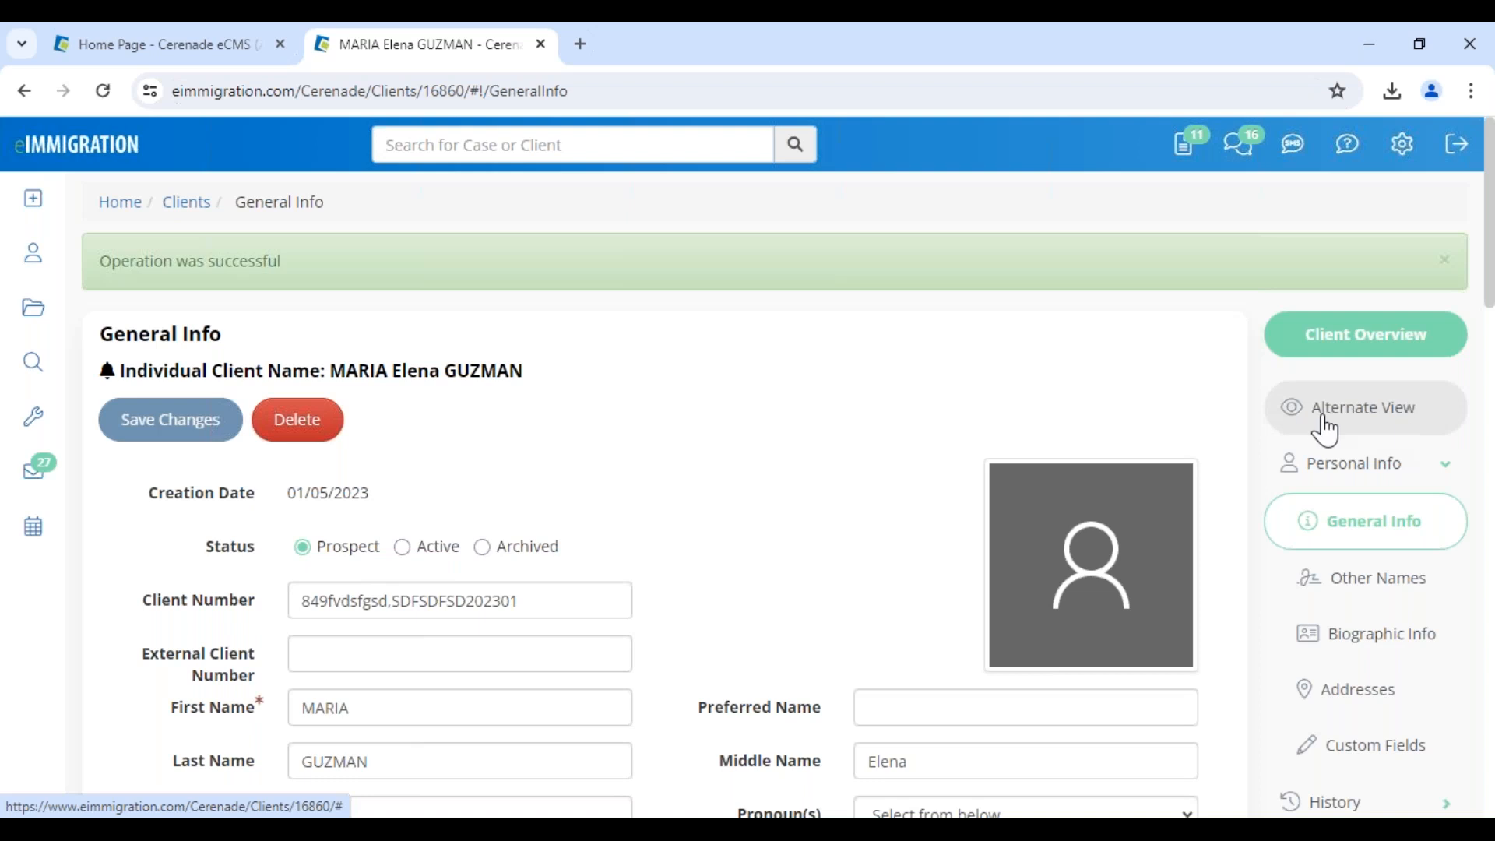
Load the Asylum Intake Form in the alternate view and set the spouse's marital status to Married
{"action": "left_click", "coordinate": [1422, 421]}
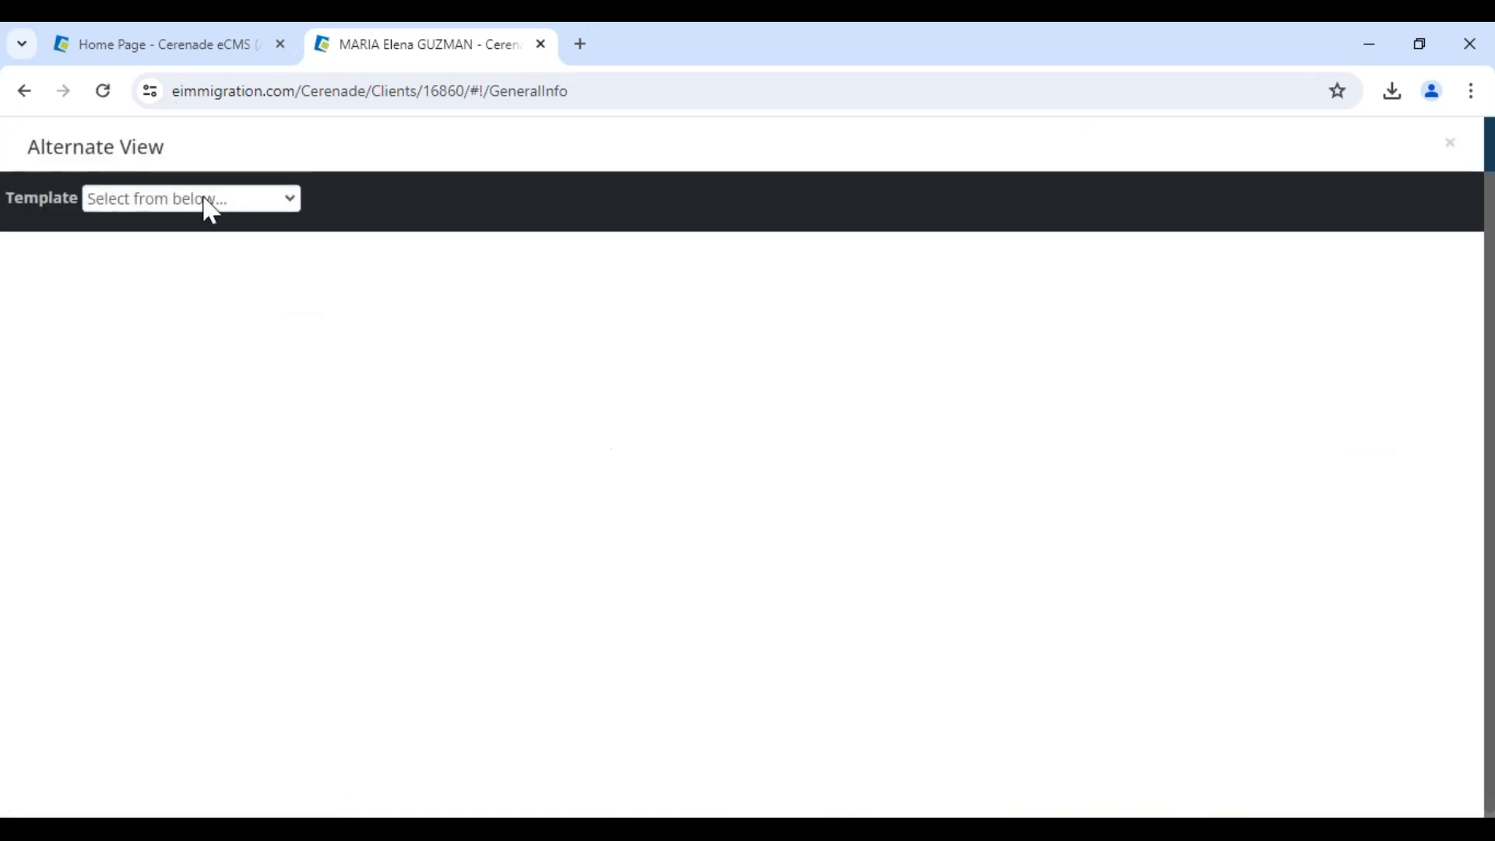
{"action": "left_click", "coordinate": [204, 204]}
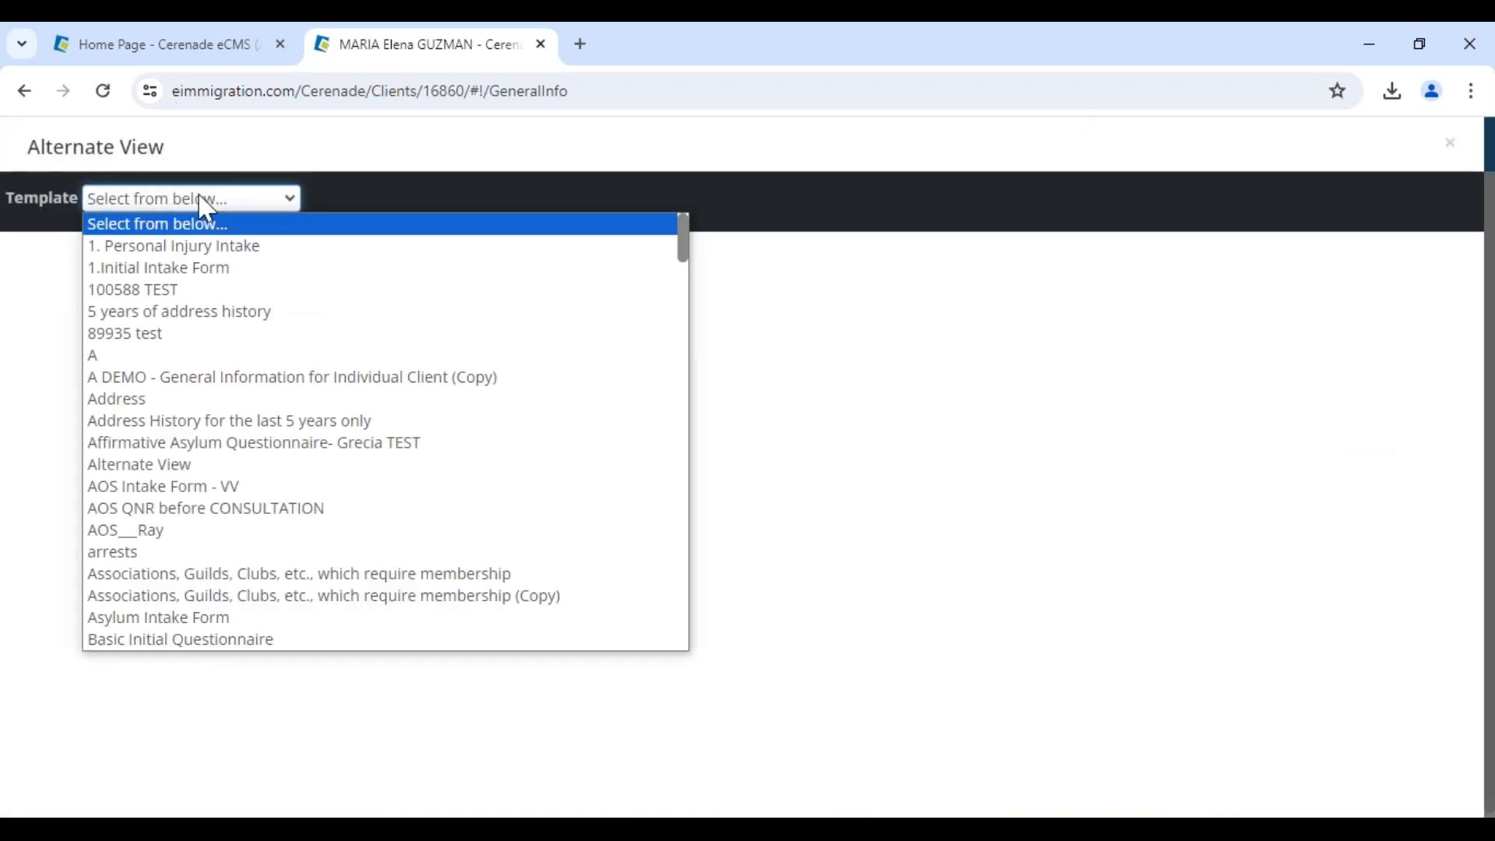
{"action": "left_click", "coordinate": [204, 616]}
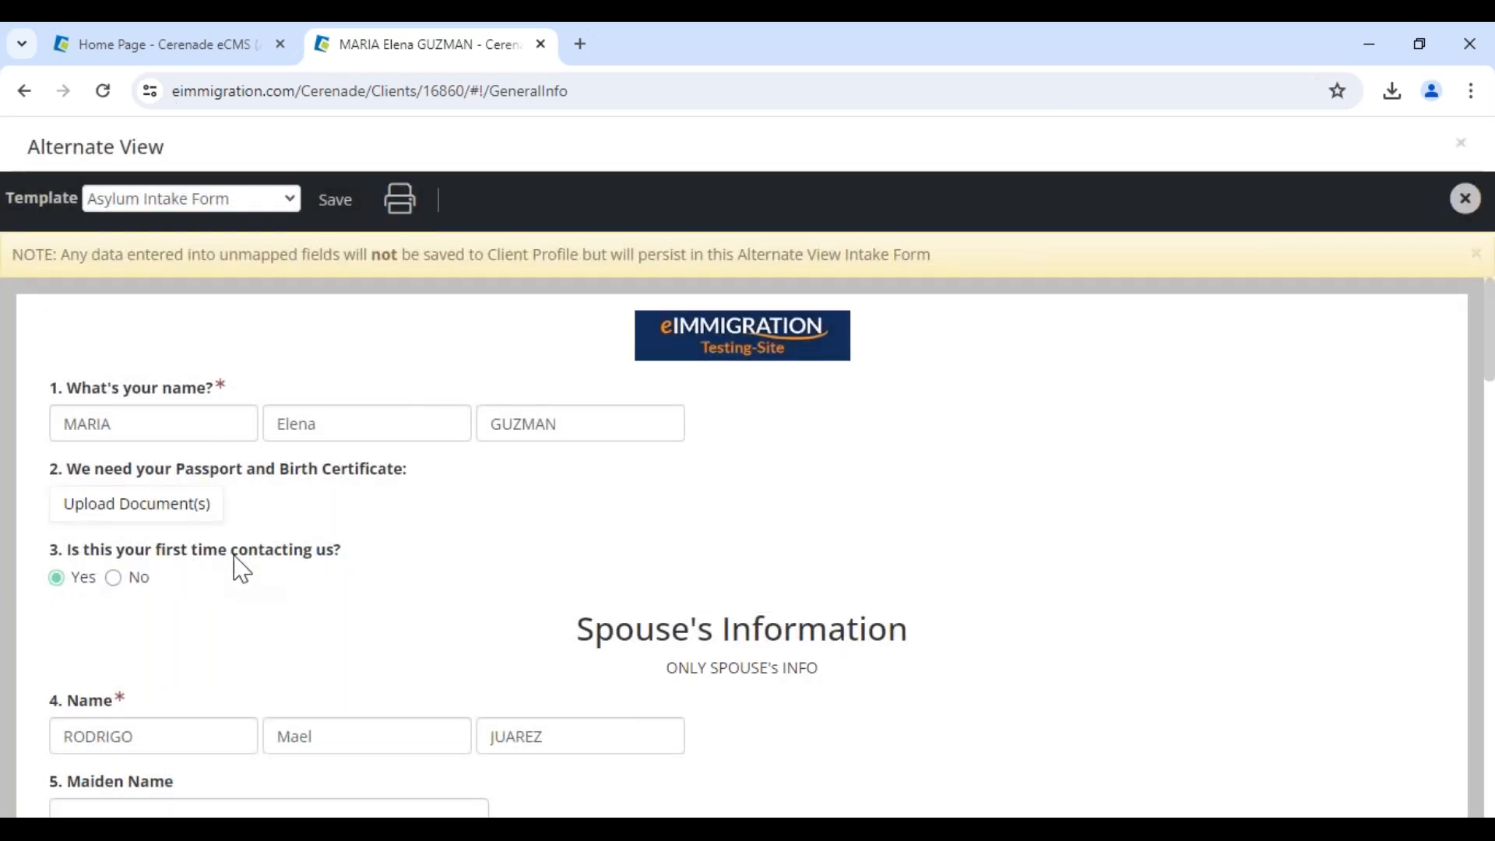
{"action": "scroll", "coordinate": [156, 656], "scroll_direction": "down", "scroll_amount": 3}
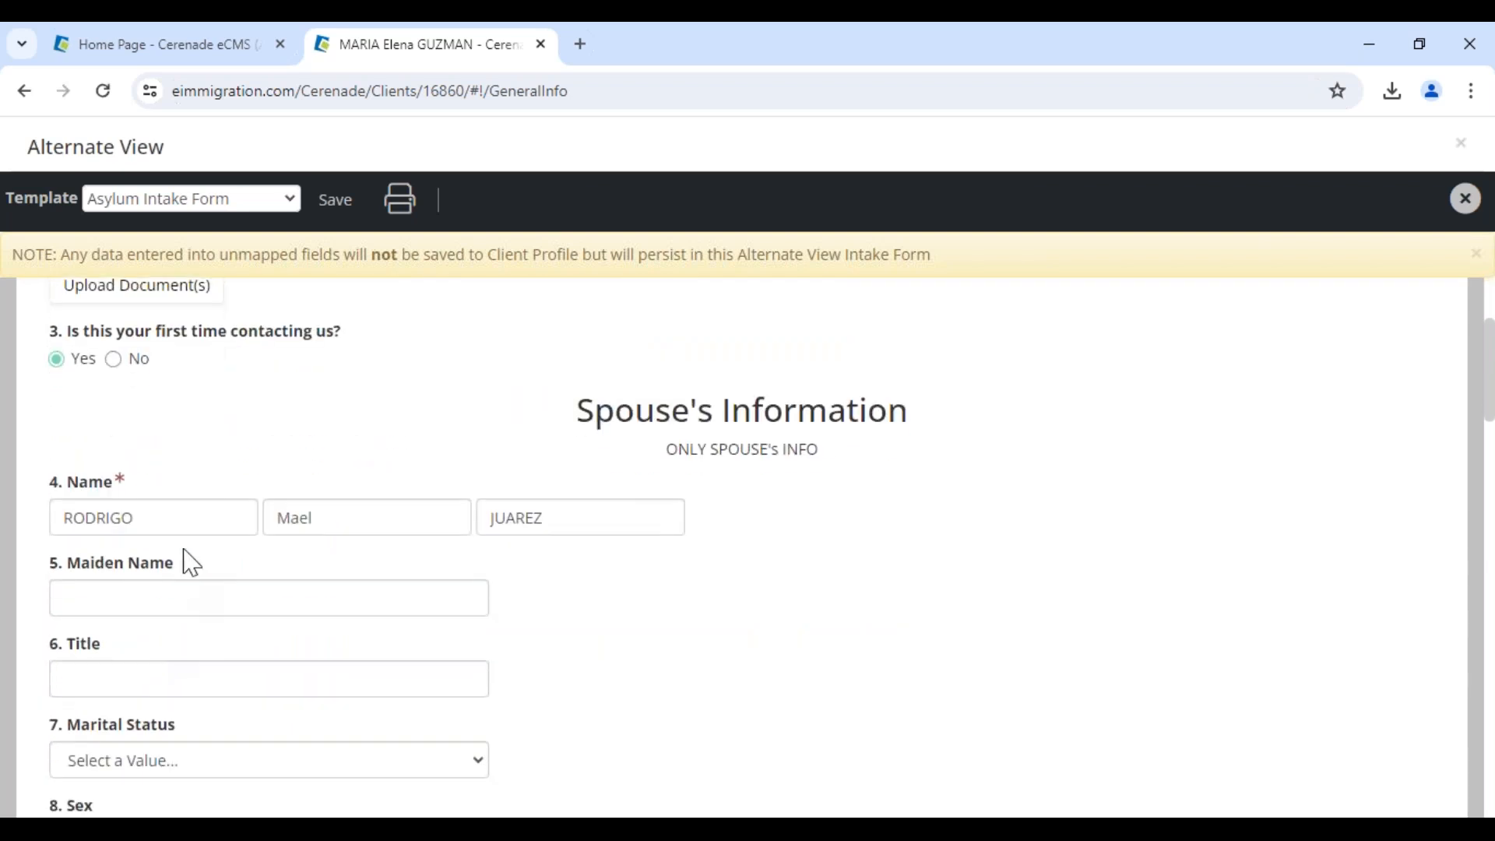
{"action": "scroll", "coordinate": [353, 584], "scroll_direction": "down", "scroll_amount": 3}
{"action": "left_click", "coordinate": [147, 550]}
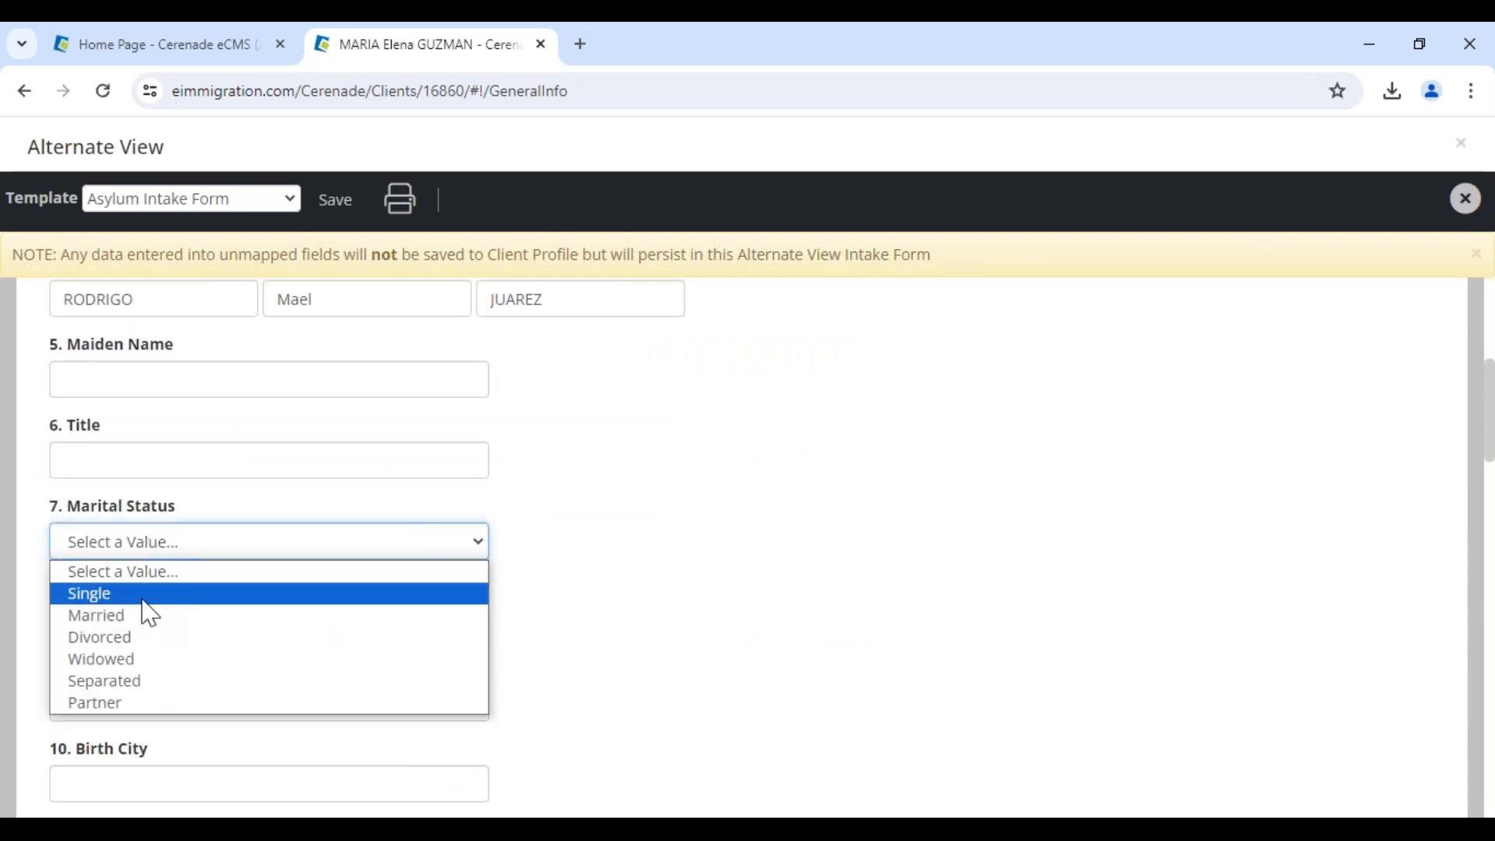
{"action": "left_click", "coordinate": [147, 616]}
Enter the spouse's birth city as Las Vegas with birth state Nevada
{"action": "scroll", "coordinate": [152, 705], "scroll_direction": "down", "scroll_amount": 2}
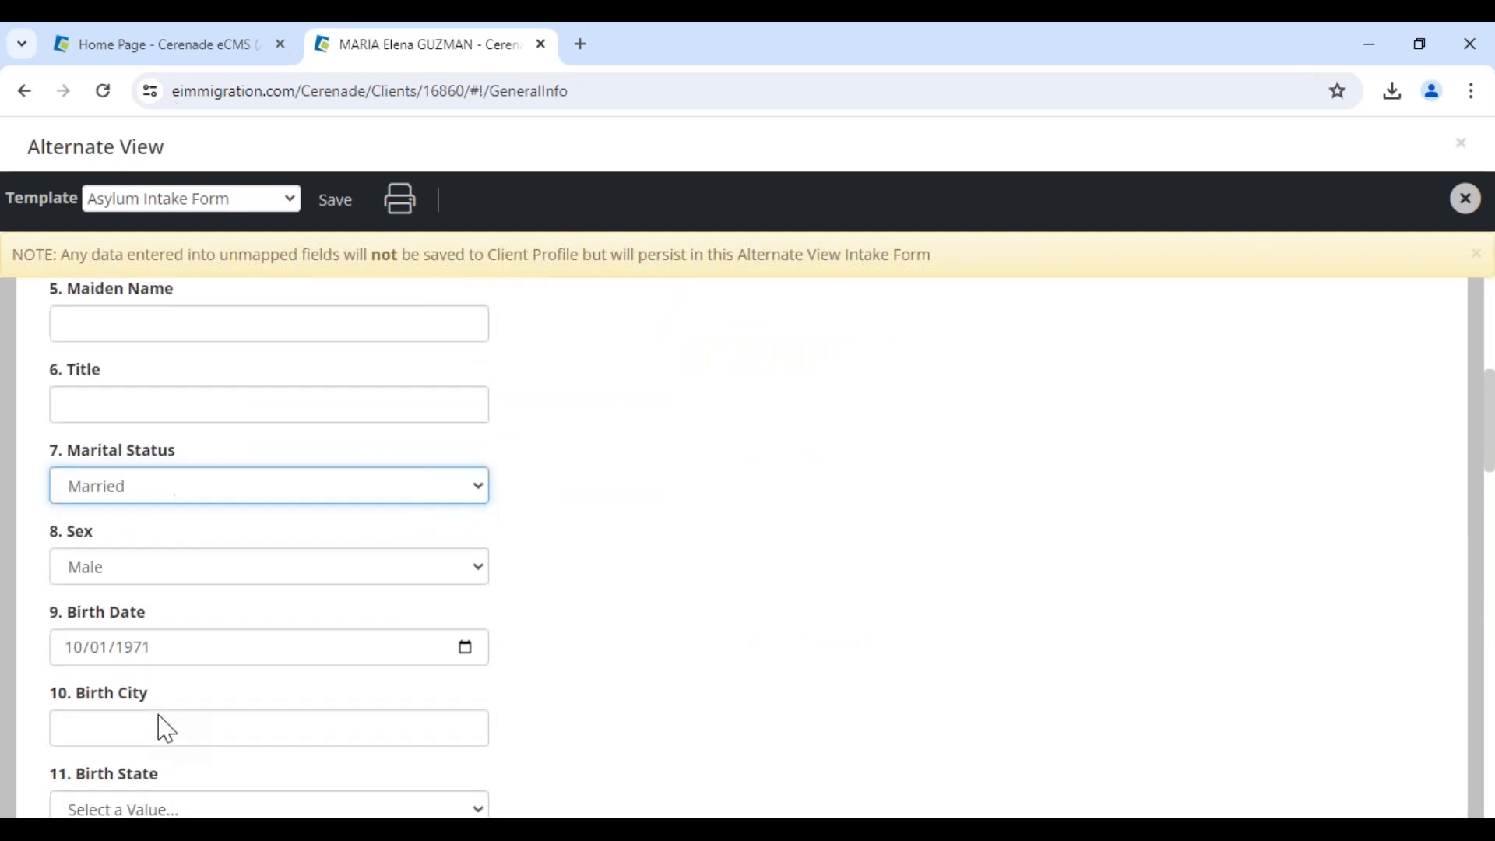
{"action": "left_click", "coordinate": [161, 688]}
{"action": "type", "text": "Las"}
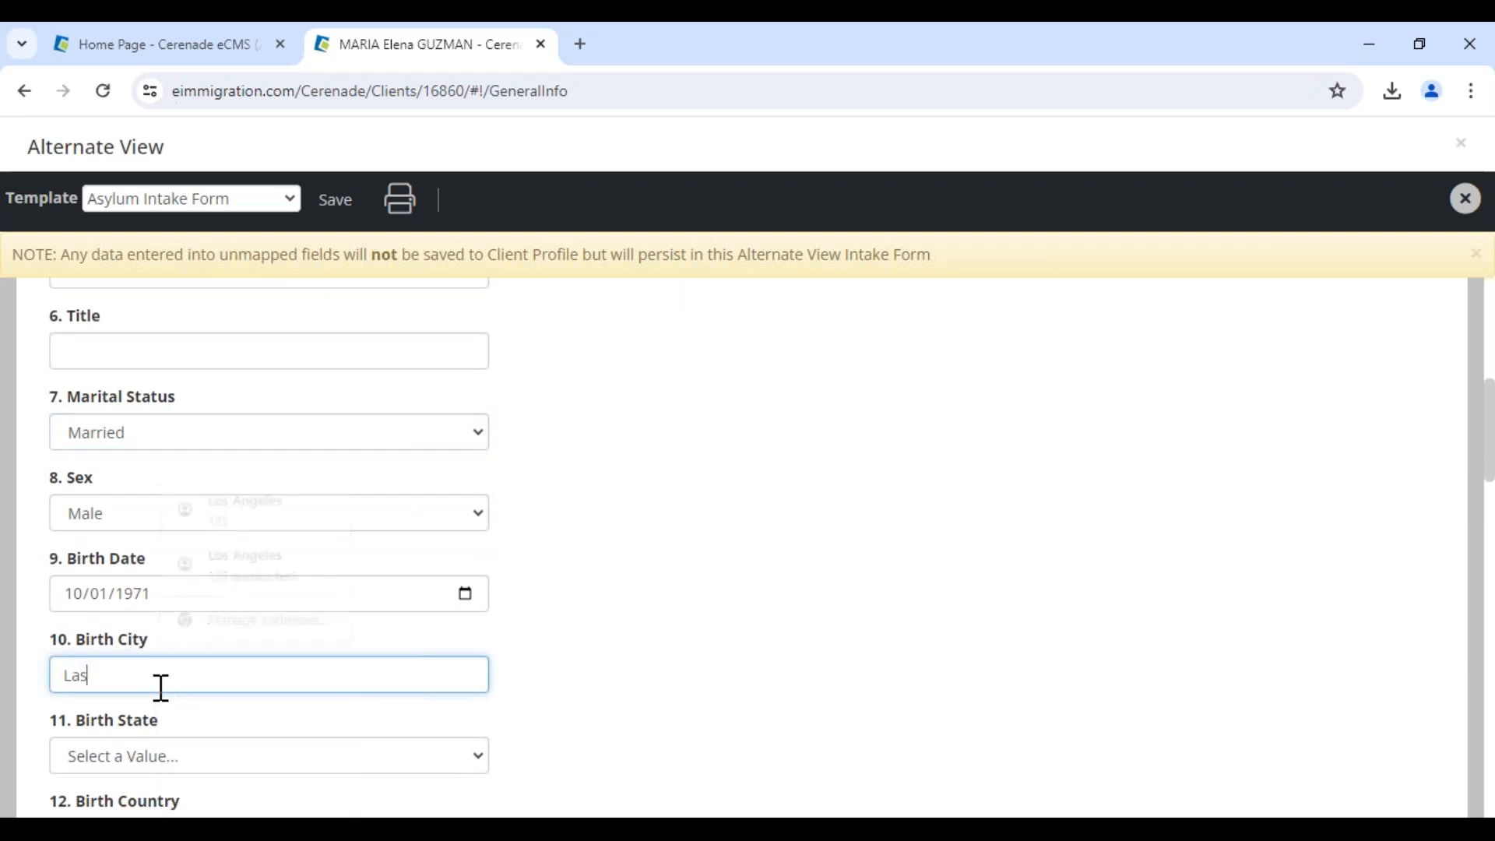
{"action": "left_click", "coordinate": [144, 757]}
{"action": "type", "text": "nev"}
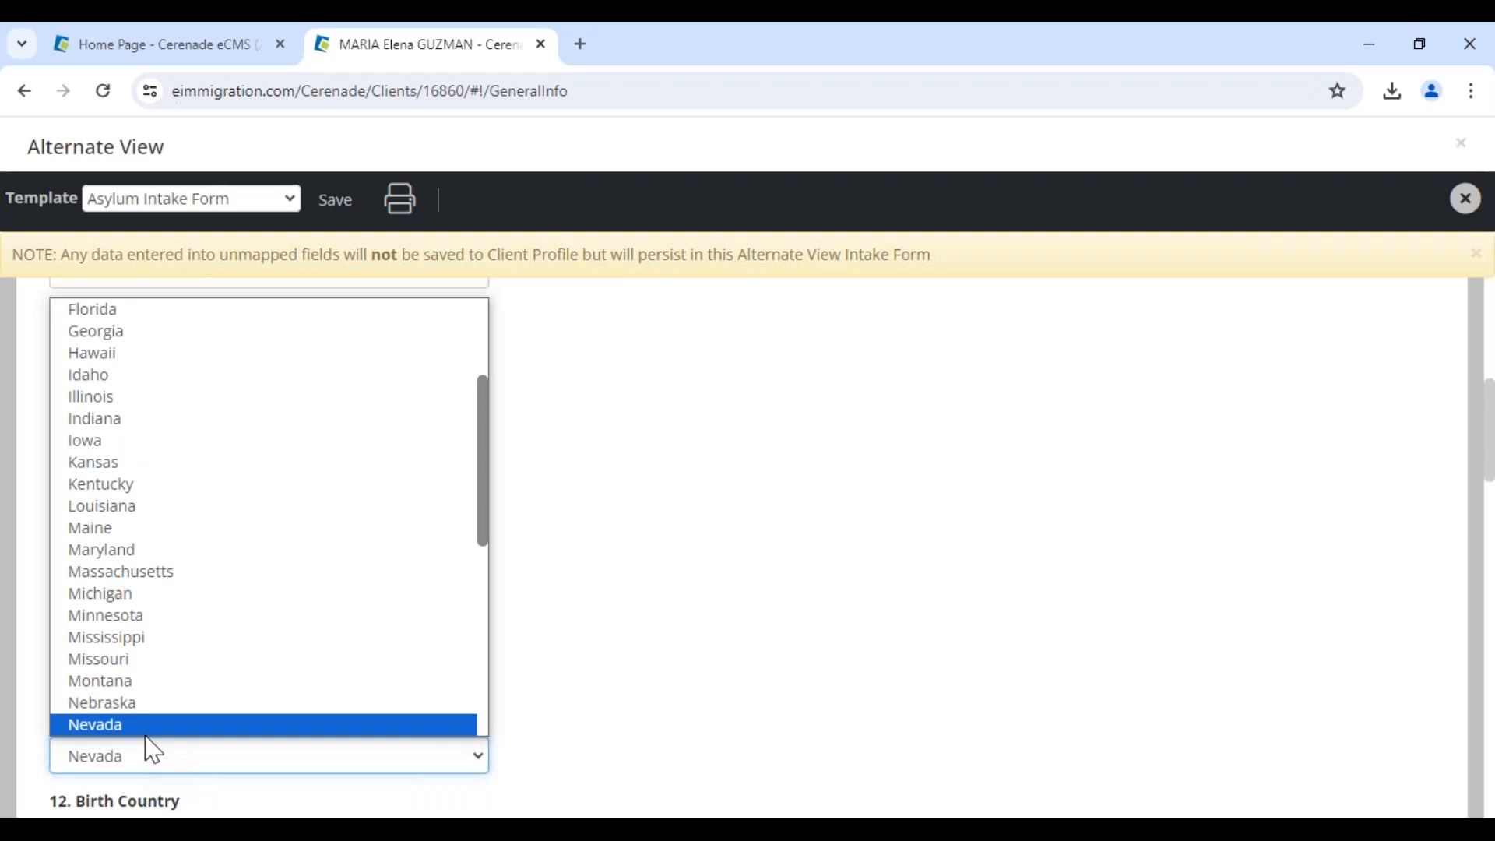
{"action": "key", "text": "Return"}
Set the spouse's birth country to United States, save the intake form, and close the alternate view
{"action": "scroll", "coordinate": [152, 752], "scroll_direction": "down", "scroll_amount": 1}
{"action": "left_click", "coordinate": [160, 736]}
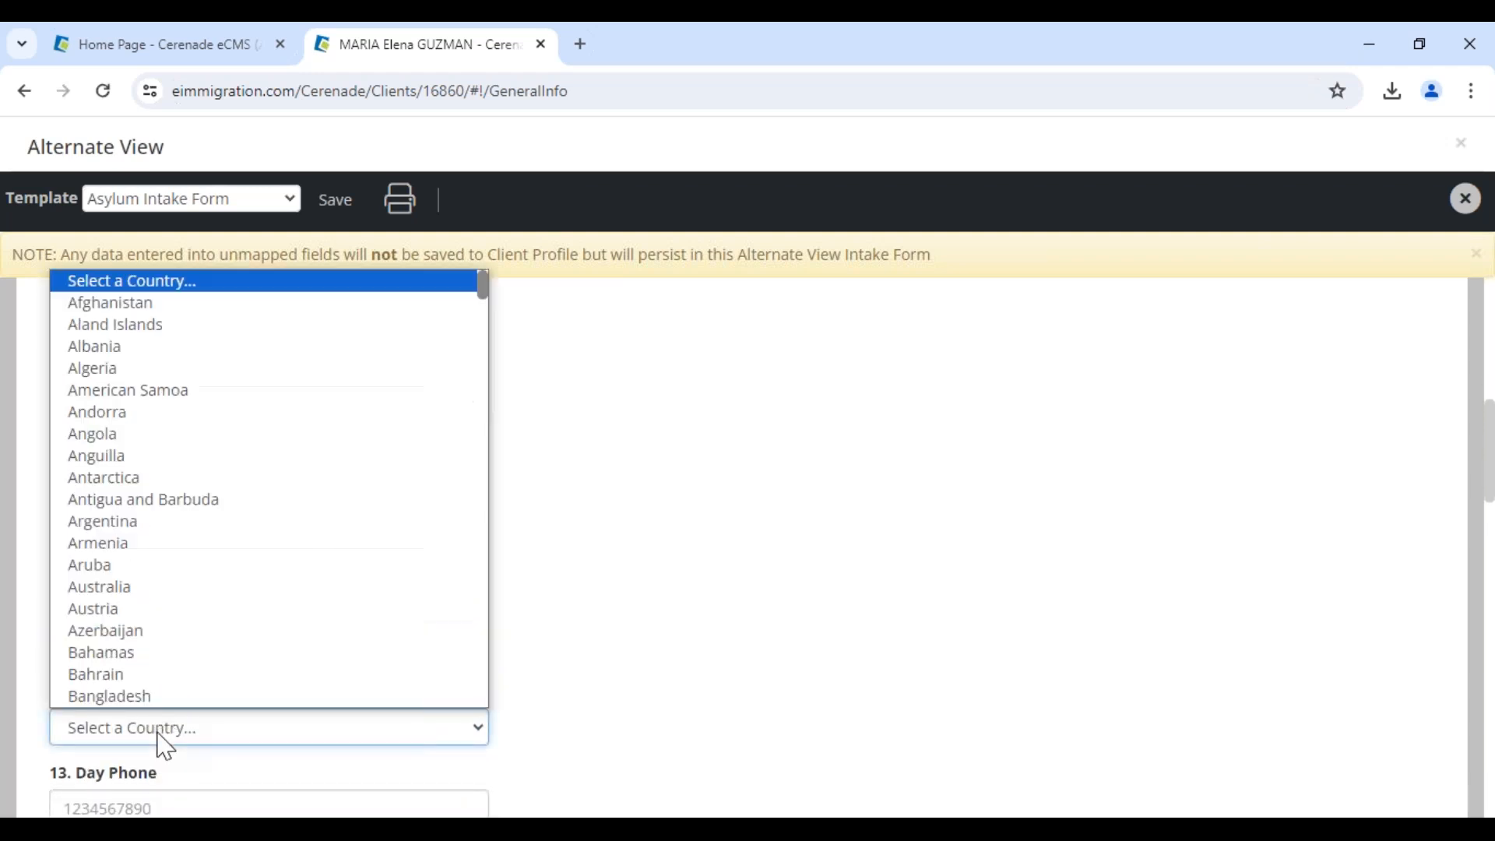
{"action": "key", "text": "u"}
{"action": "key", "text": "u"}
{"action": "key", "text": "u"}
{"action": "key", "text": "u"}
{"action": "key", "text": "u"}
{"action": "key", "text": "u"}
{"action": "key", "text": "u"}
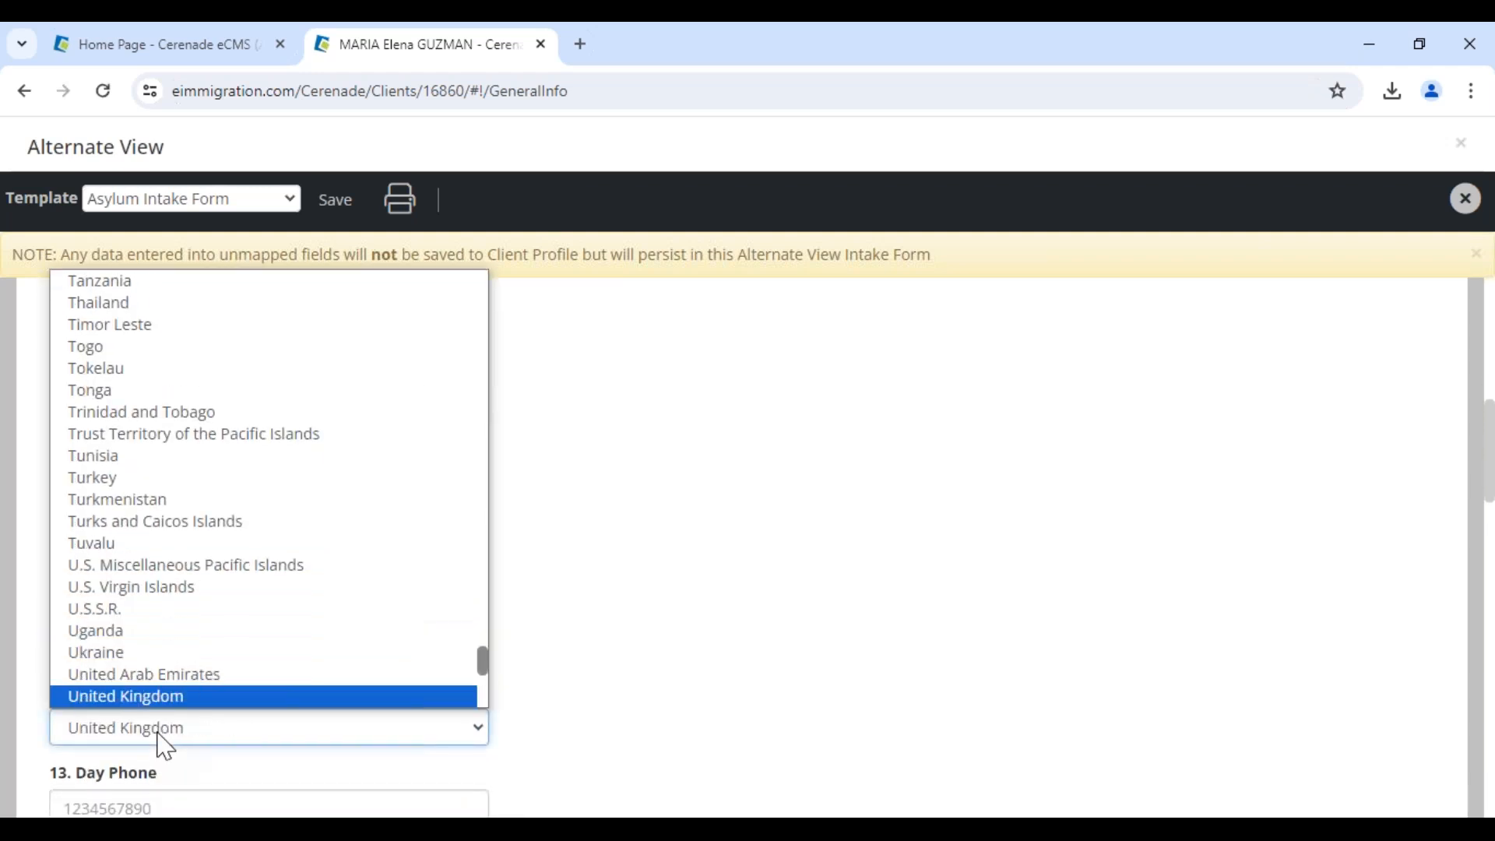
{"action": "key", "text": "u"}
{"action": "key", "text": "Return"}
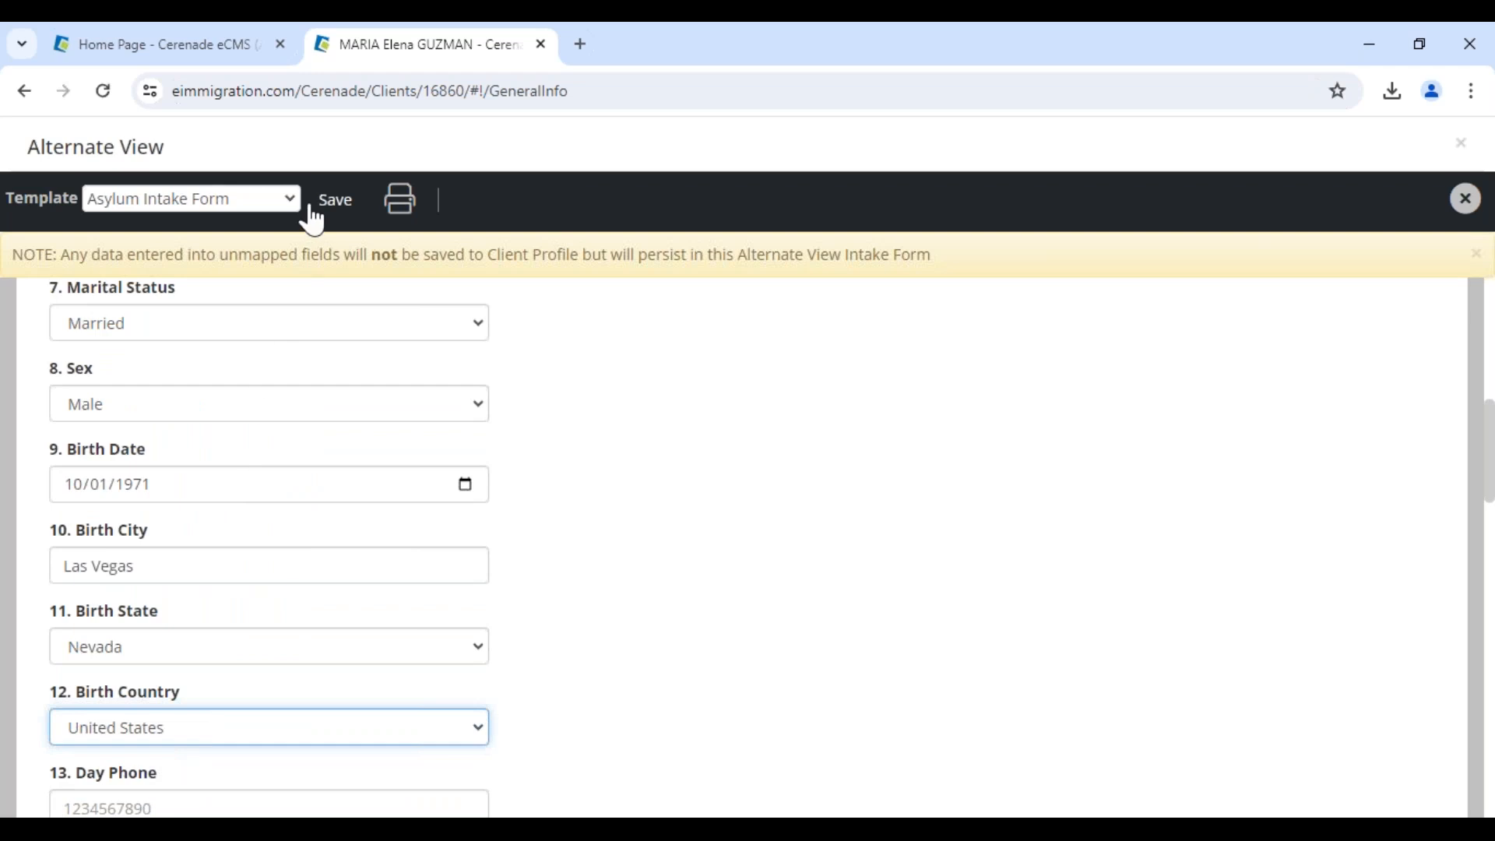
{"action": "left_click", "coordinate": [331, 204]}
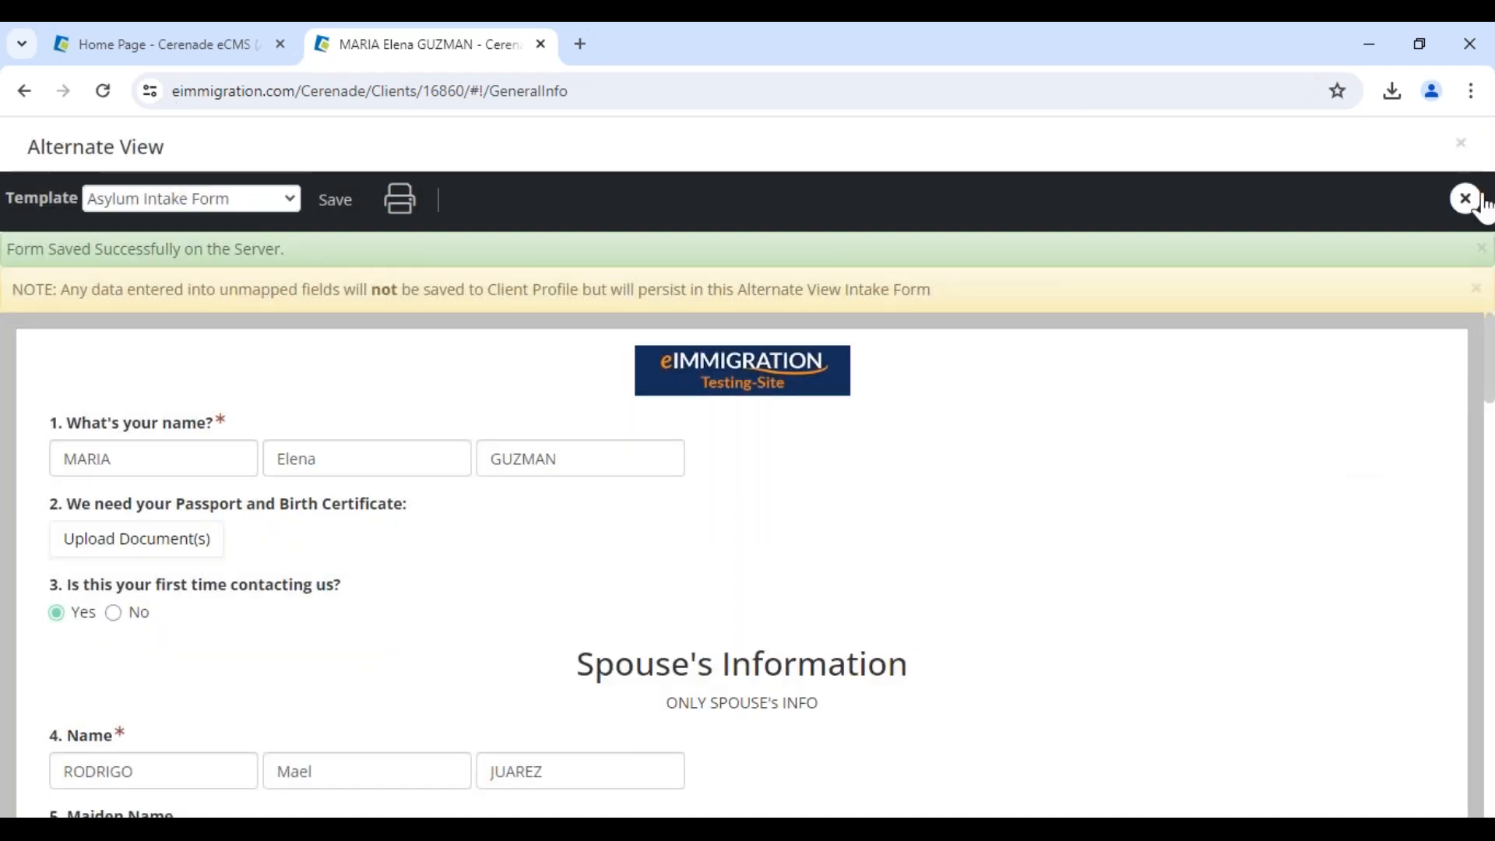
{"action": "left_click", "coordinate": [1454, 200]}
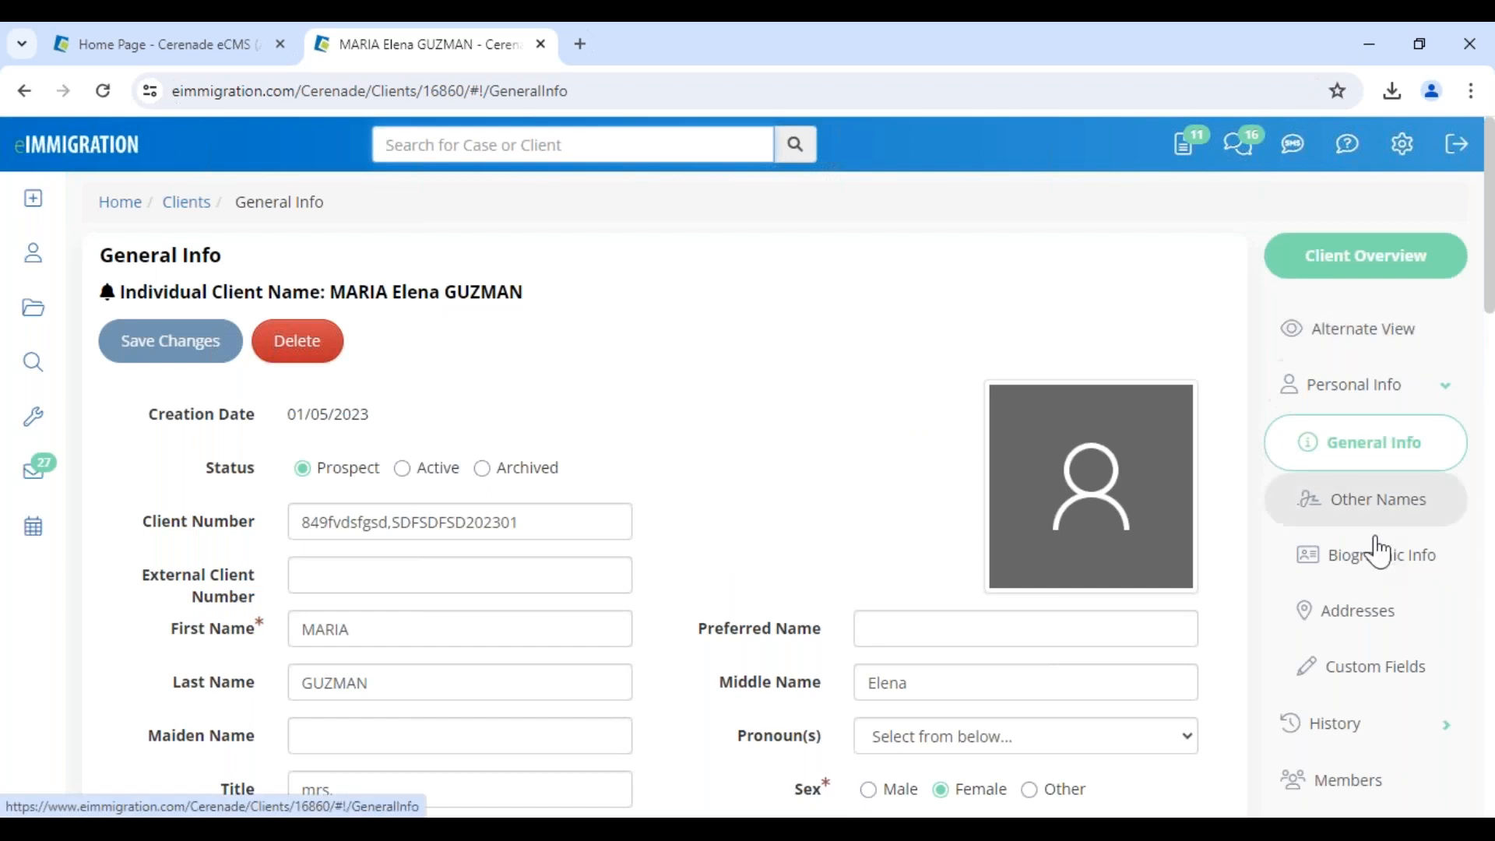
Open the spouse's record from the Members list in a new tab, review his General Info, and close it
{"action": "left_click", "coordinate": [1362, 783]}
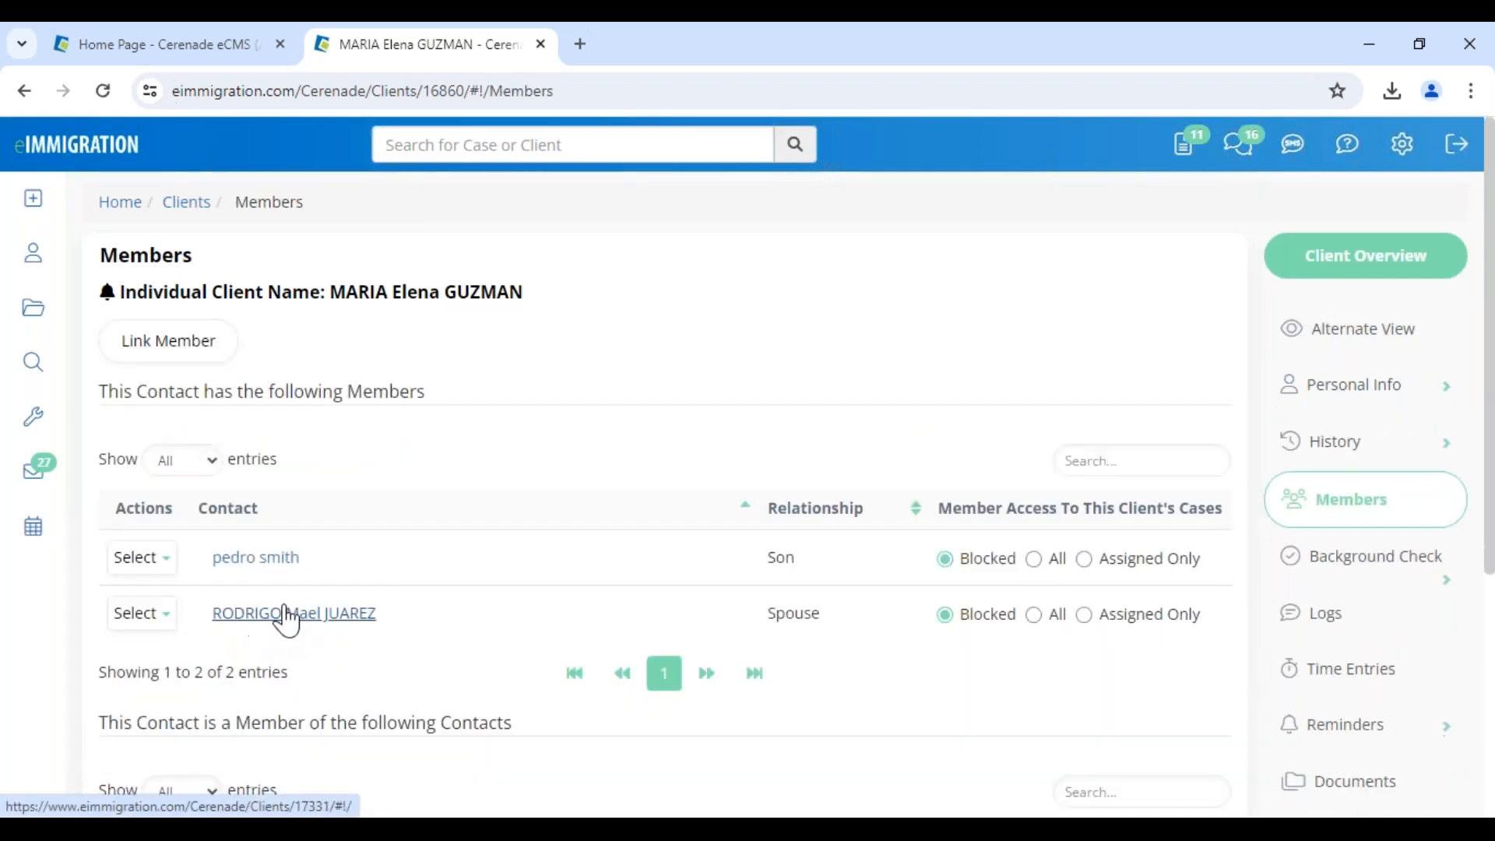
{"action": "left_click", "coordinate": [288, 616]}
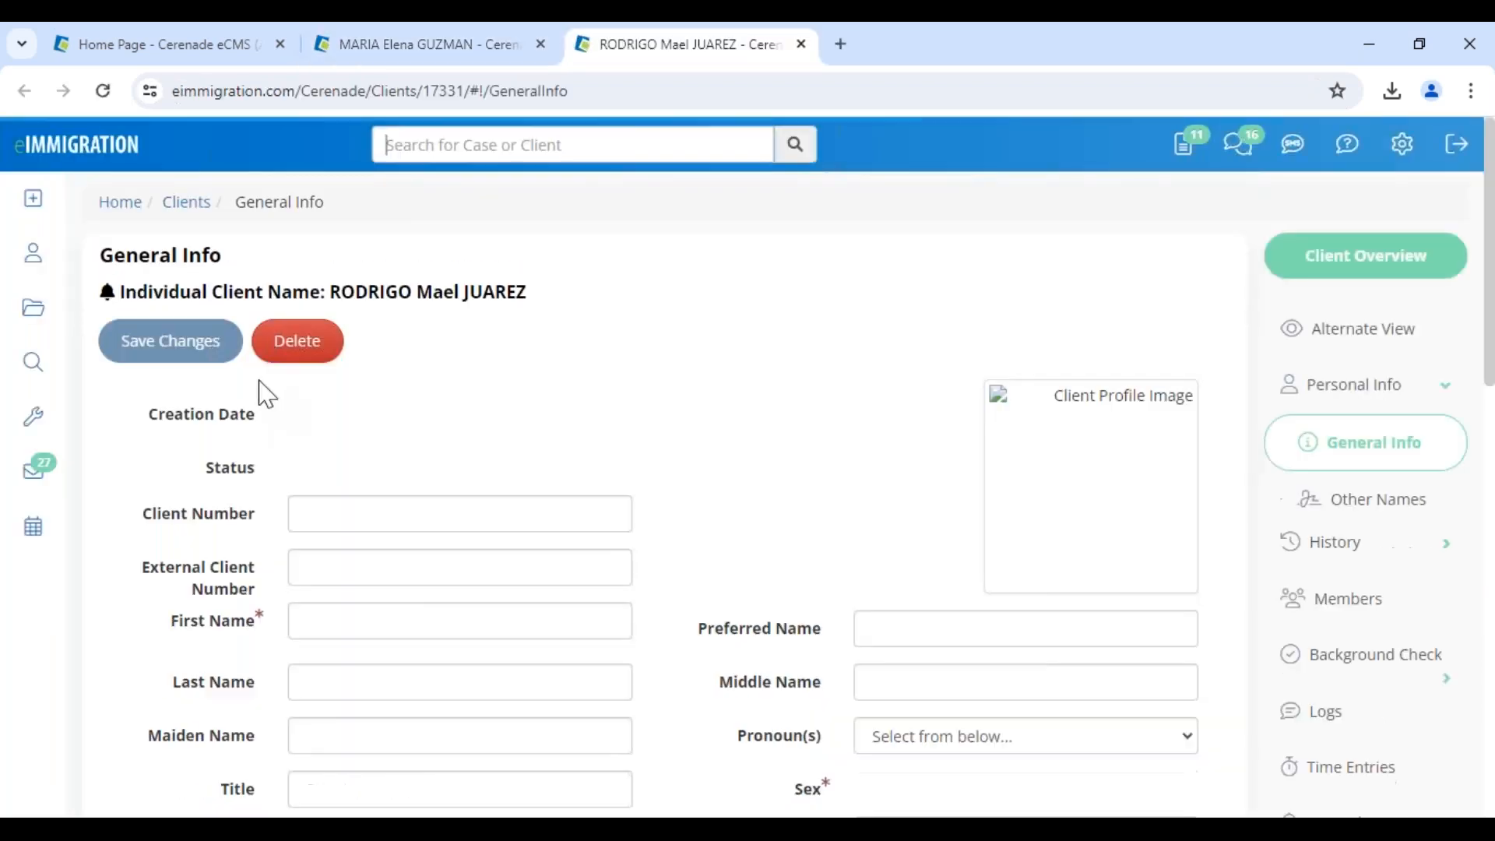
{"action": "left_click_drag", "start_coordinate": [591, 291], "coordinate": [328, 292]}
{"action": "scroll", "coordinate": [768, 714], "scroll_direction": "down", "scroll_amount": 4}
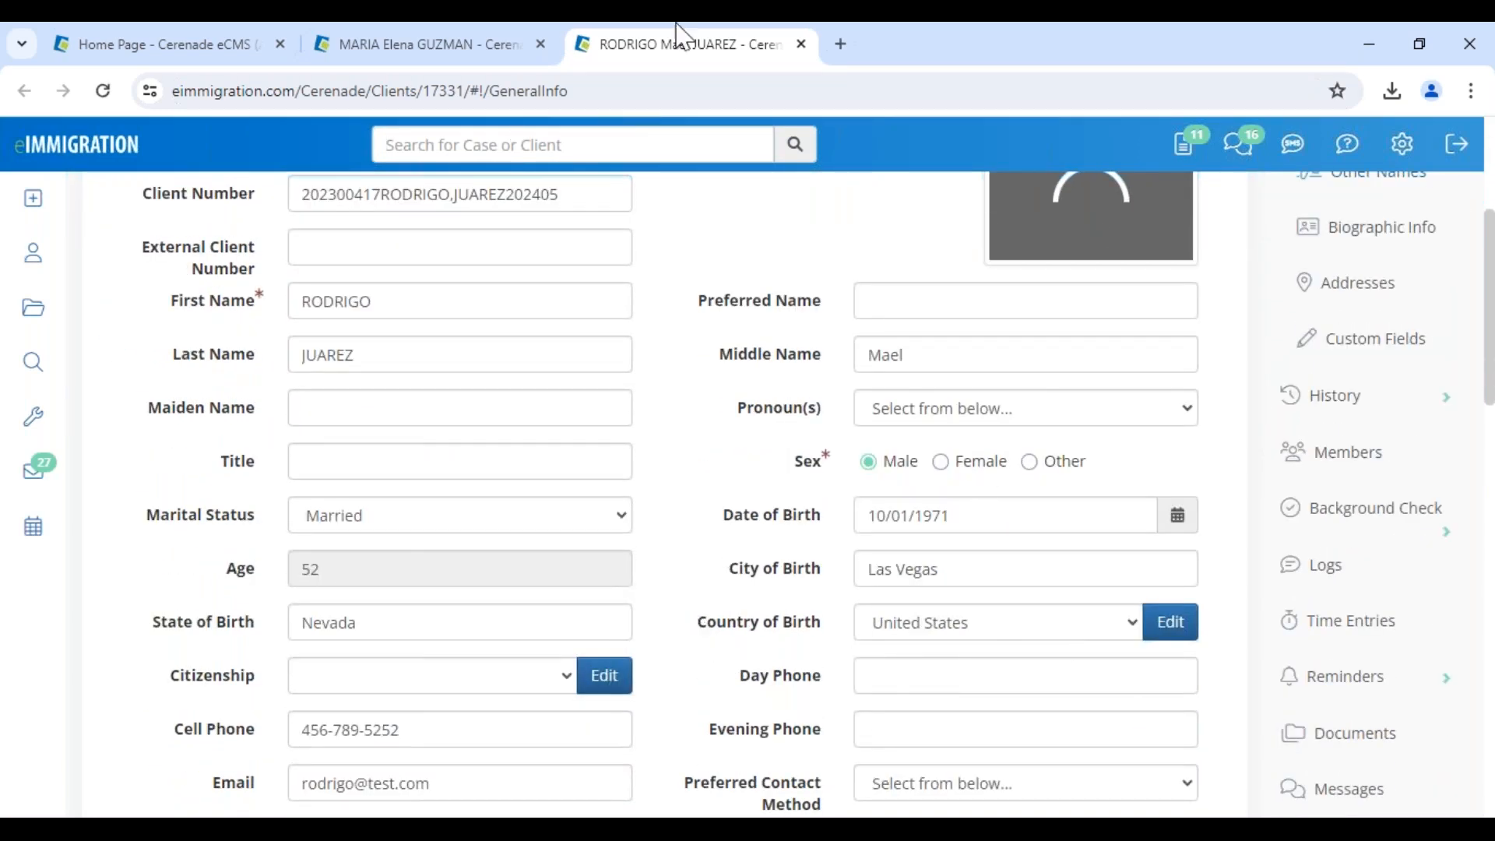
{"action": "left_click", "coordinate": [801, 44]}
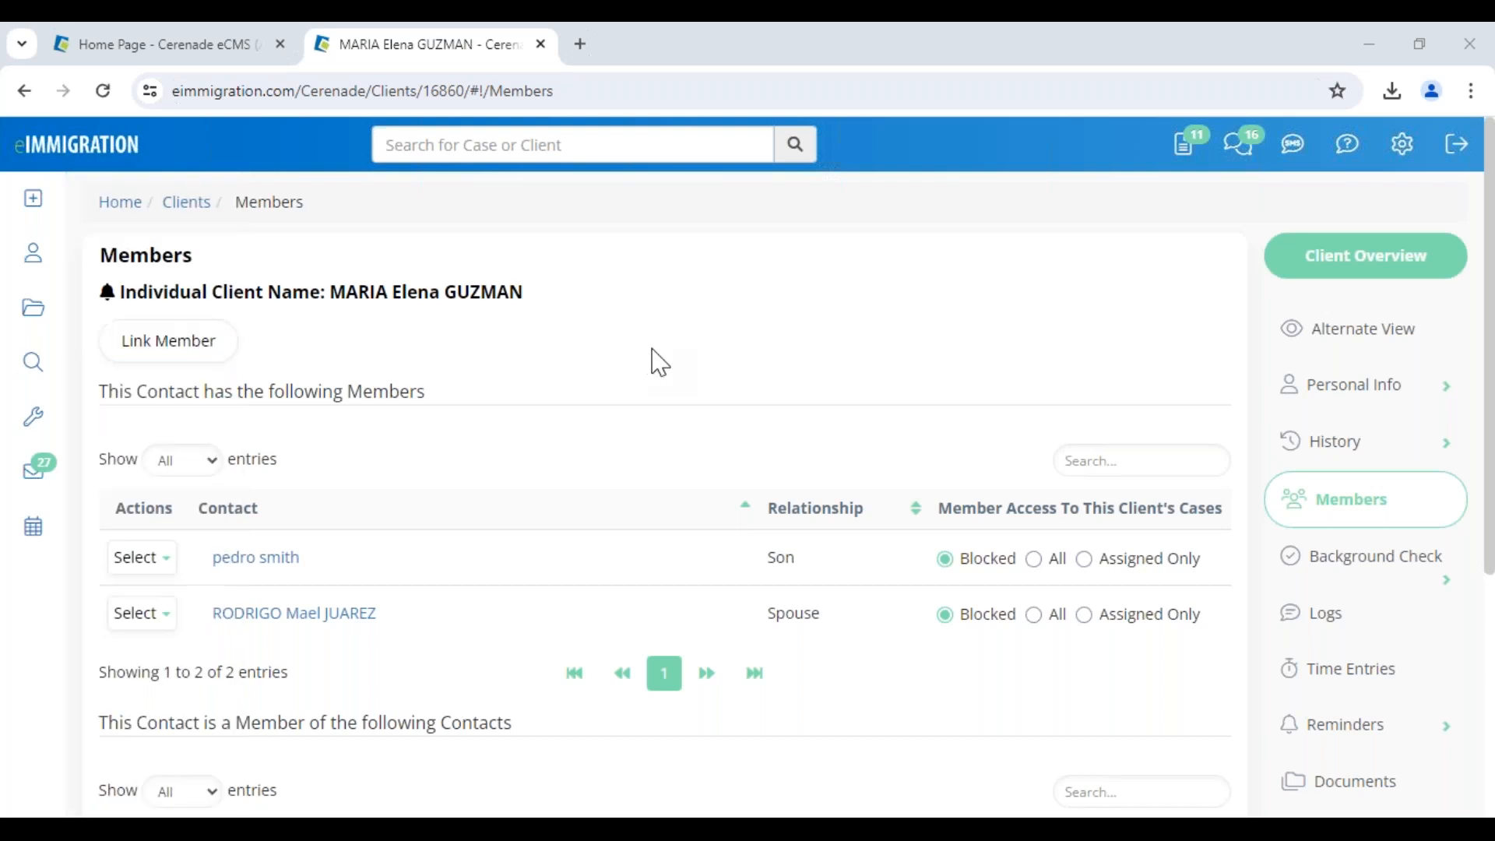
{"action": "mouse_move", "coordinate": [32, 199]}
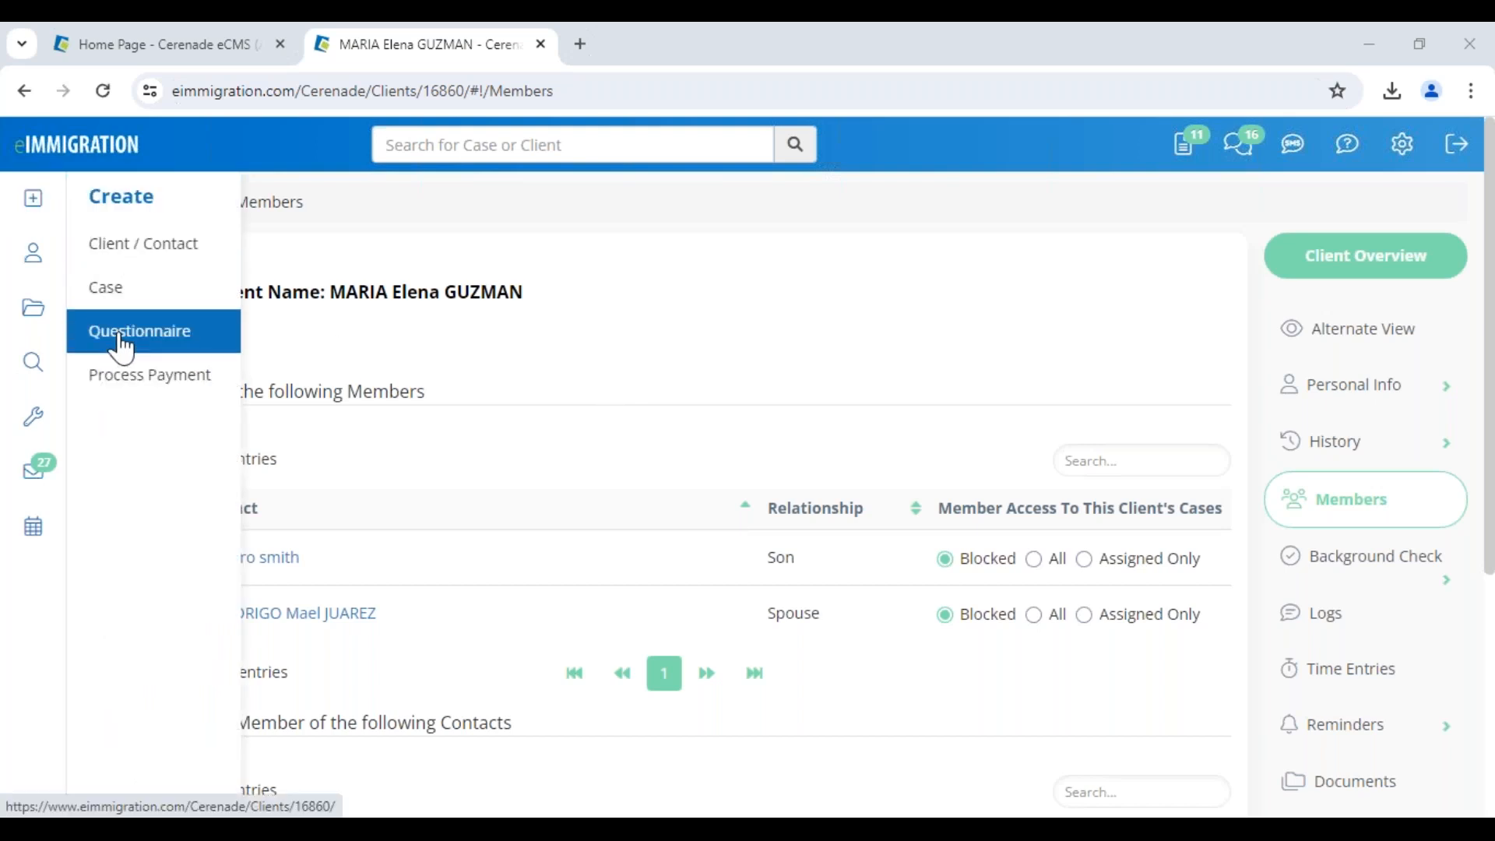
View the client's current addresses, then go back to her Members list
{"action": "left_click", "coordinate": [1342, 405]}
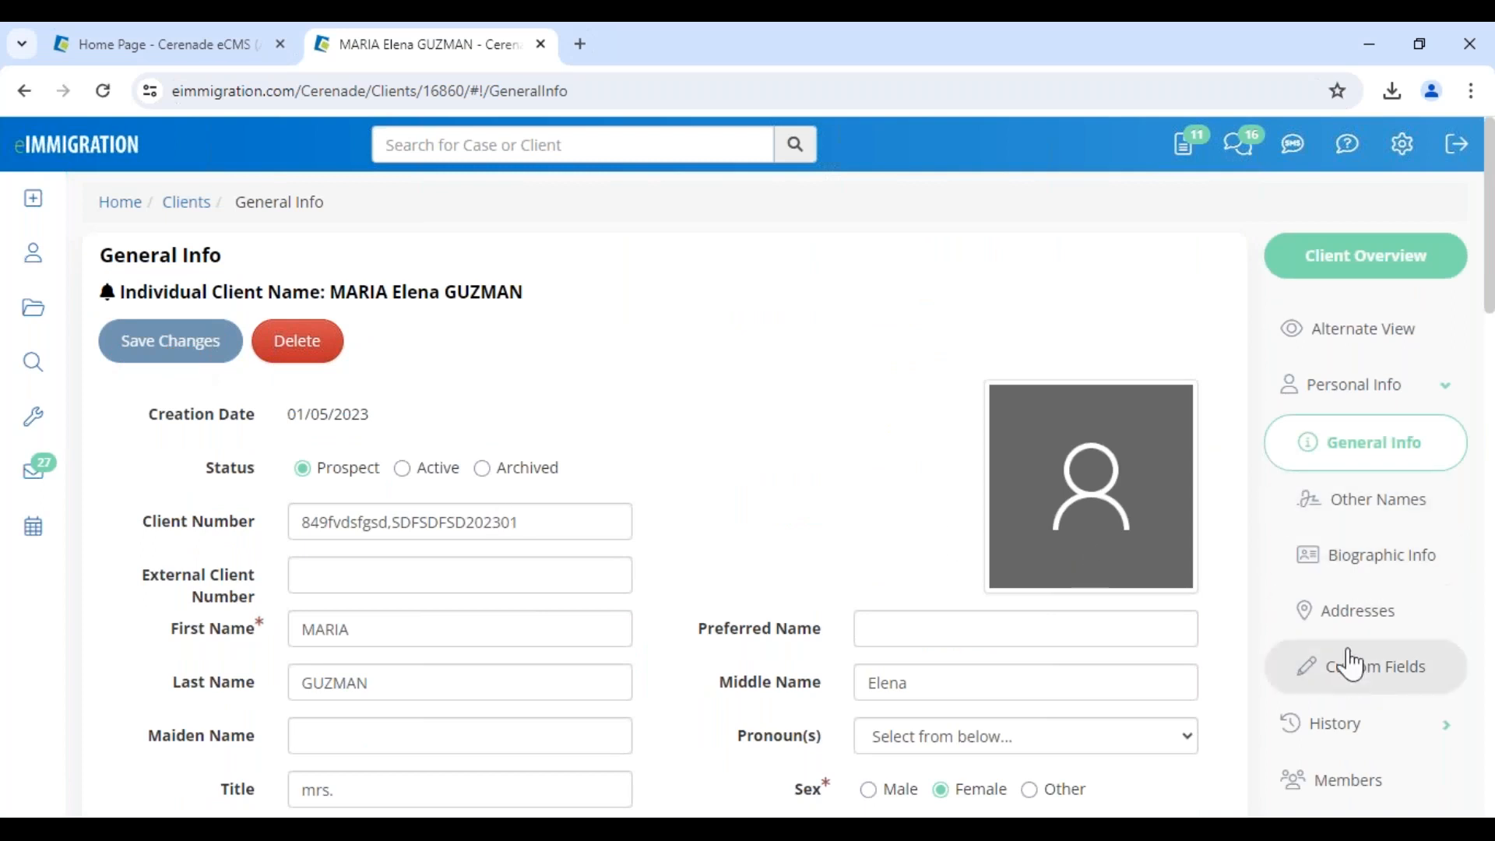
{"action": "left_click", "coordinate": [1349, 620]}
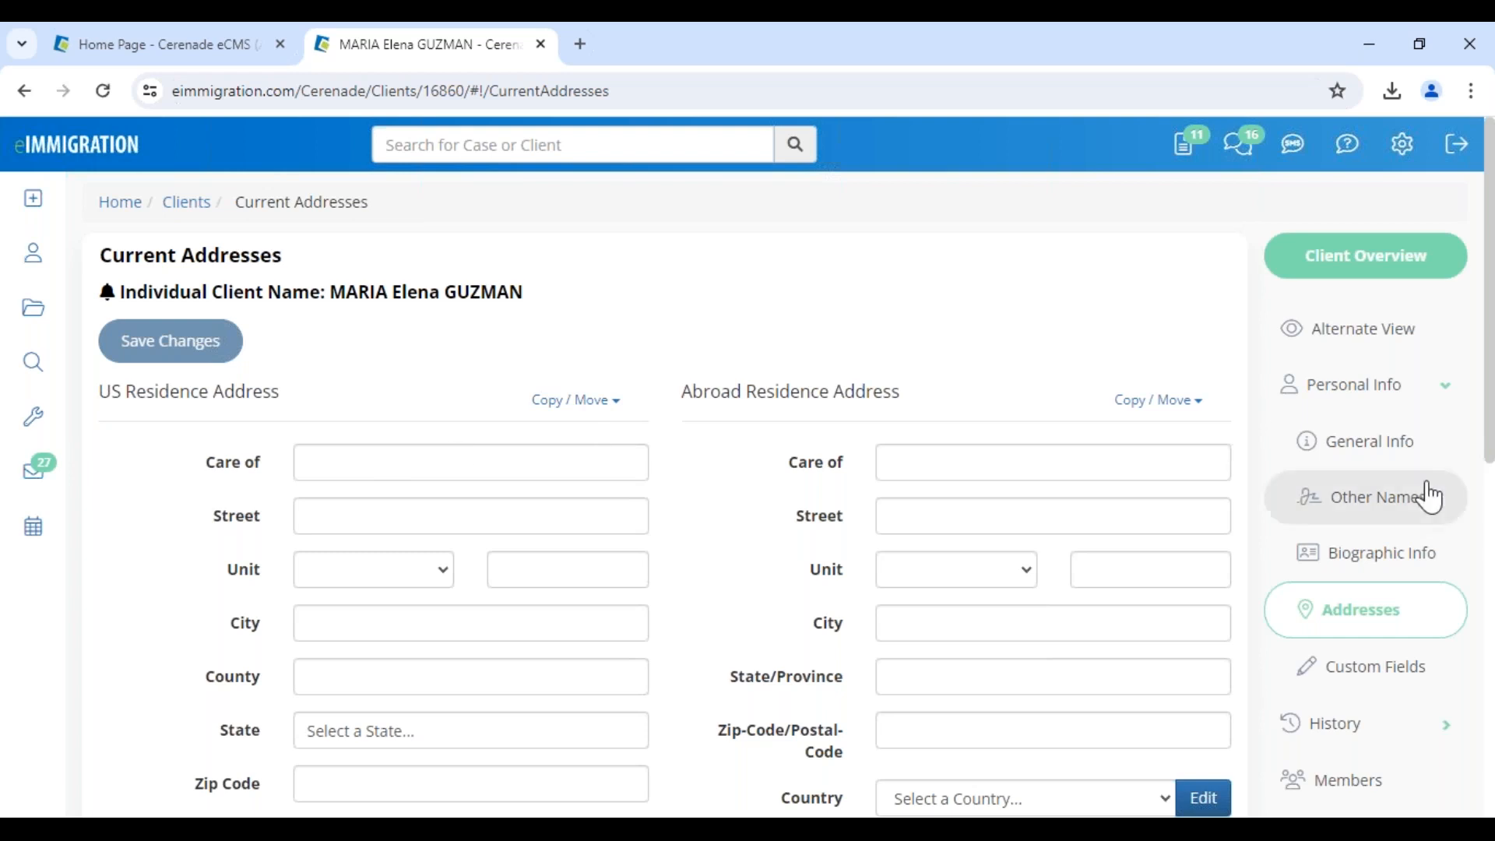
{"action": "left_click", "coordinate": [1329, 788]}
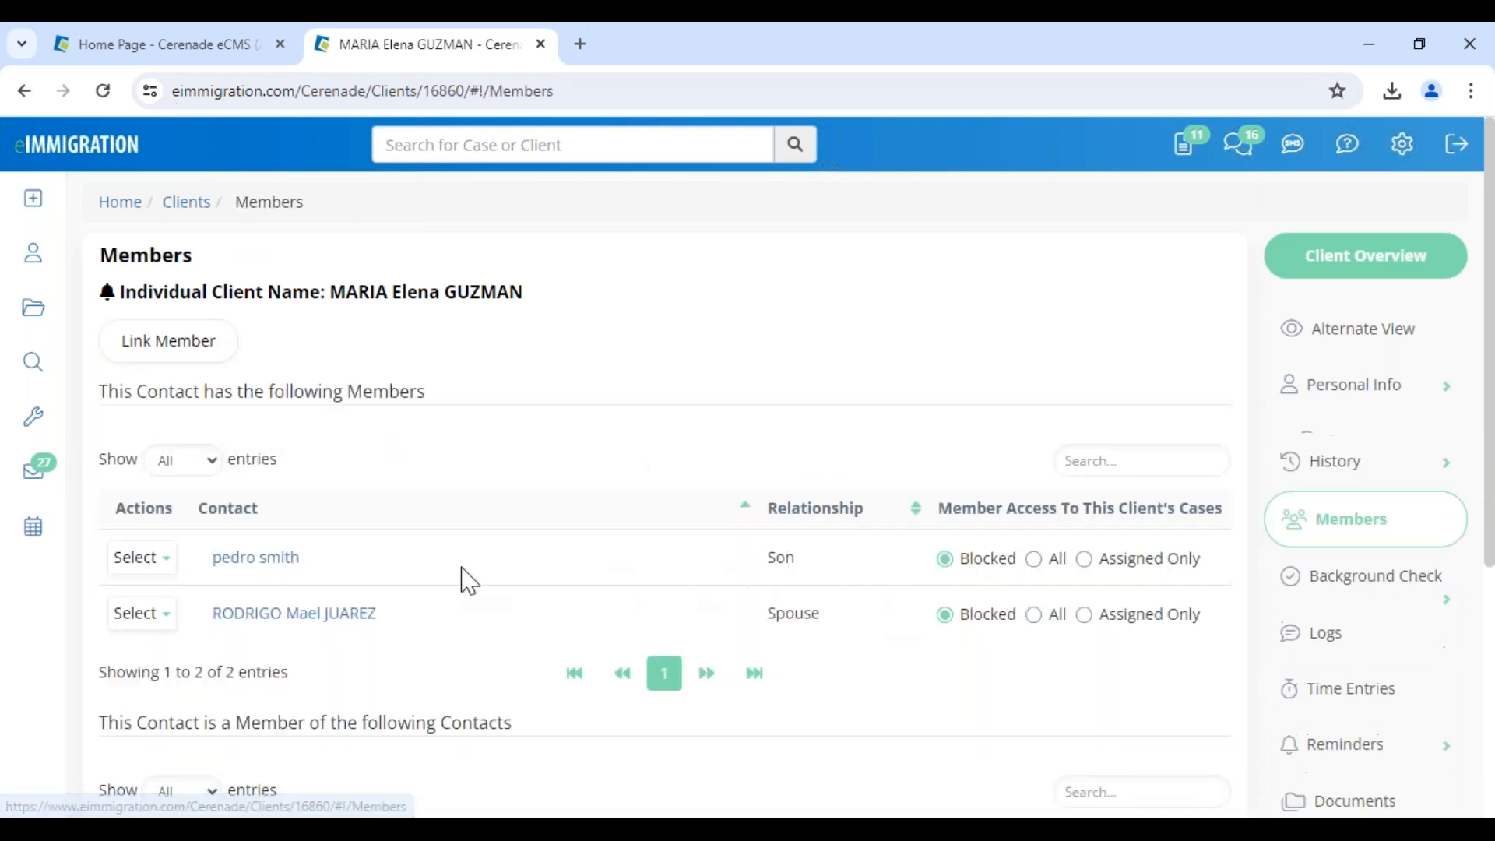
Open the spouse's record in a new tab at his current addresses, then return to the client's tab
{"action": "left_click", "coordinate": [267, 615]}
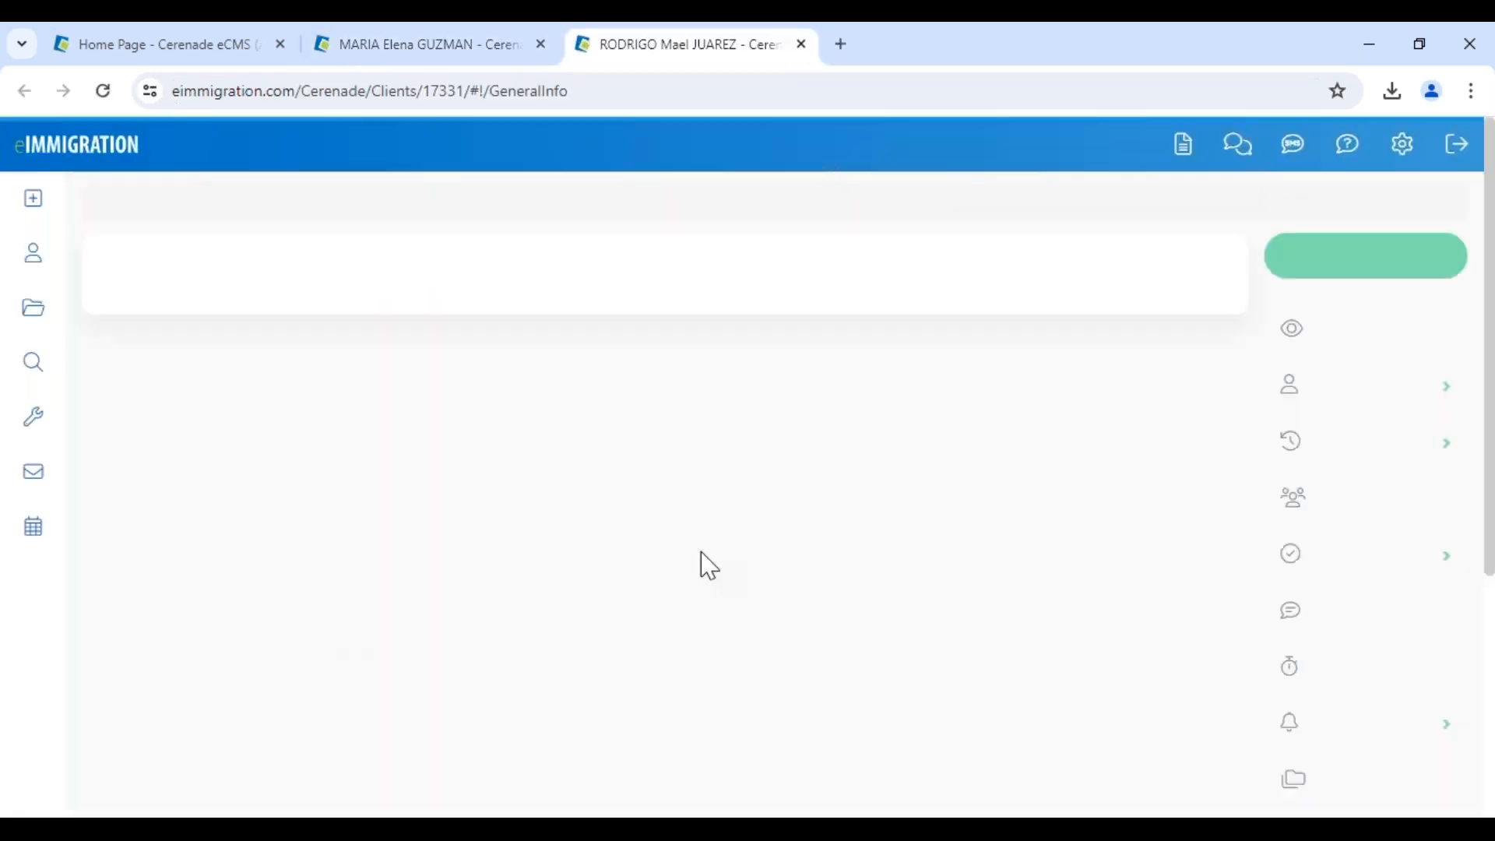
{"action": "left_click", "coordinate": [1399, 627]}
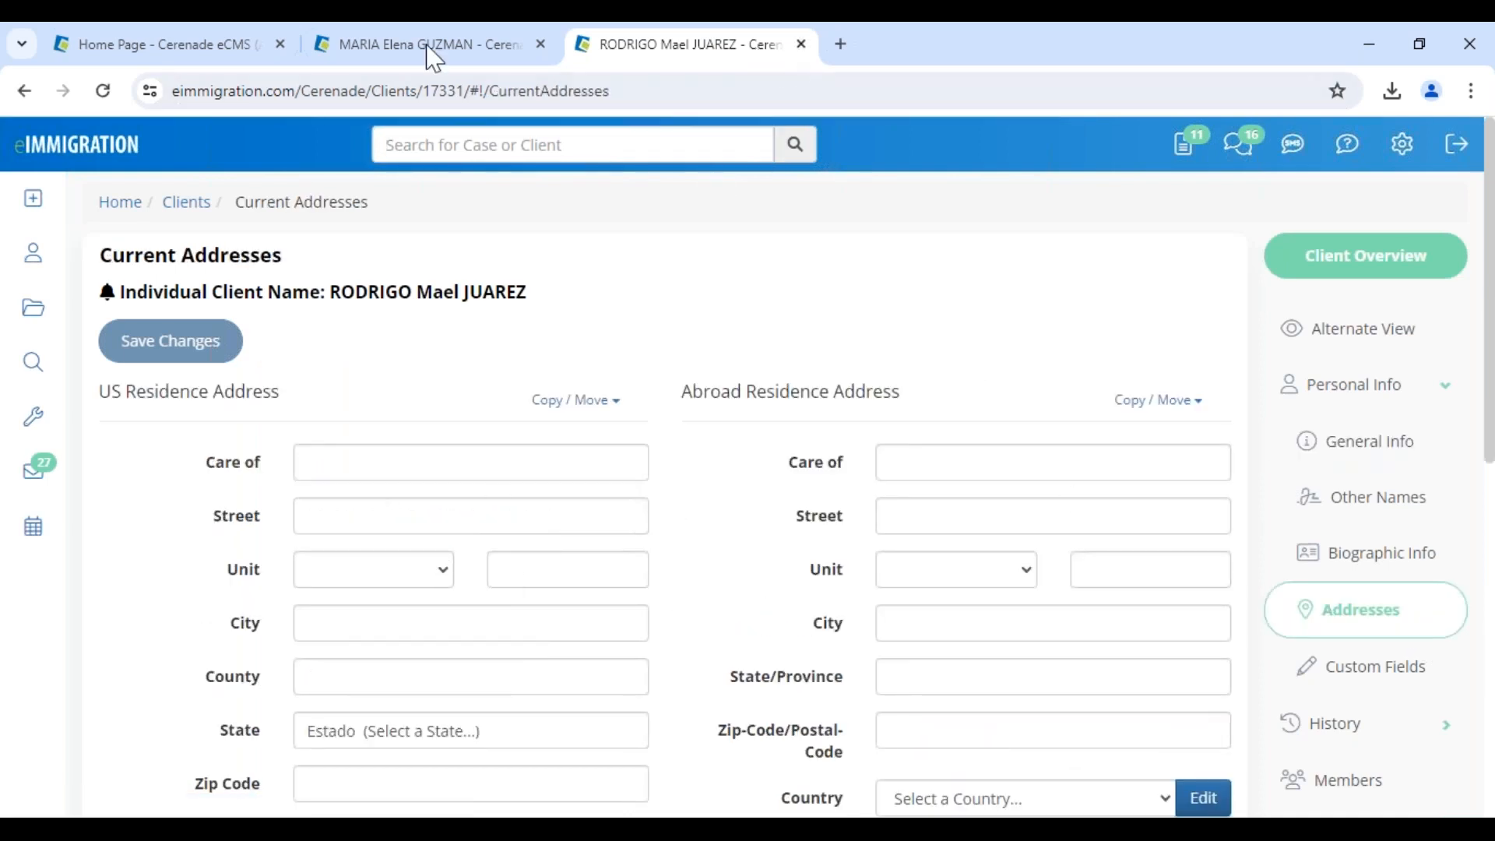
{"action": "left_click", "coordinate": [396, 62]}
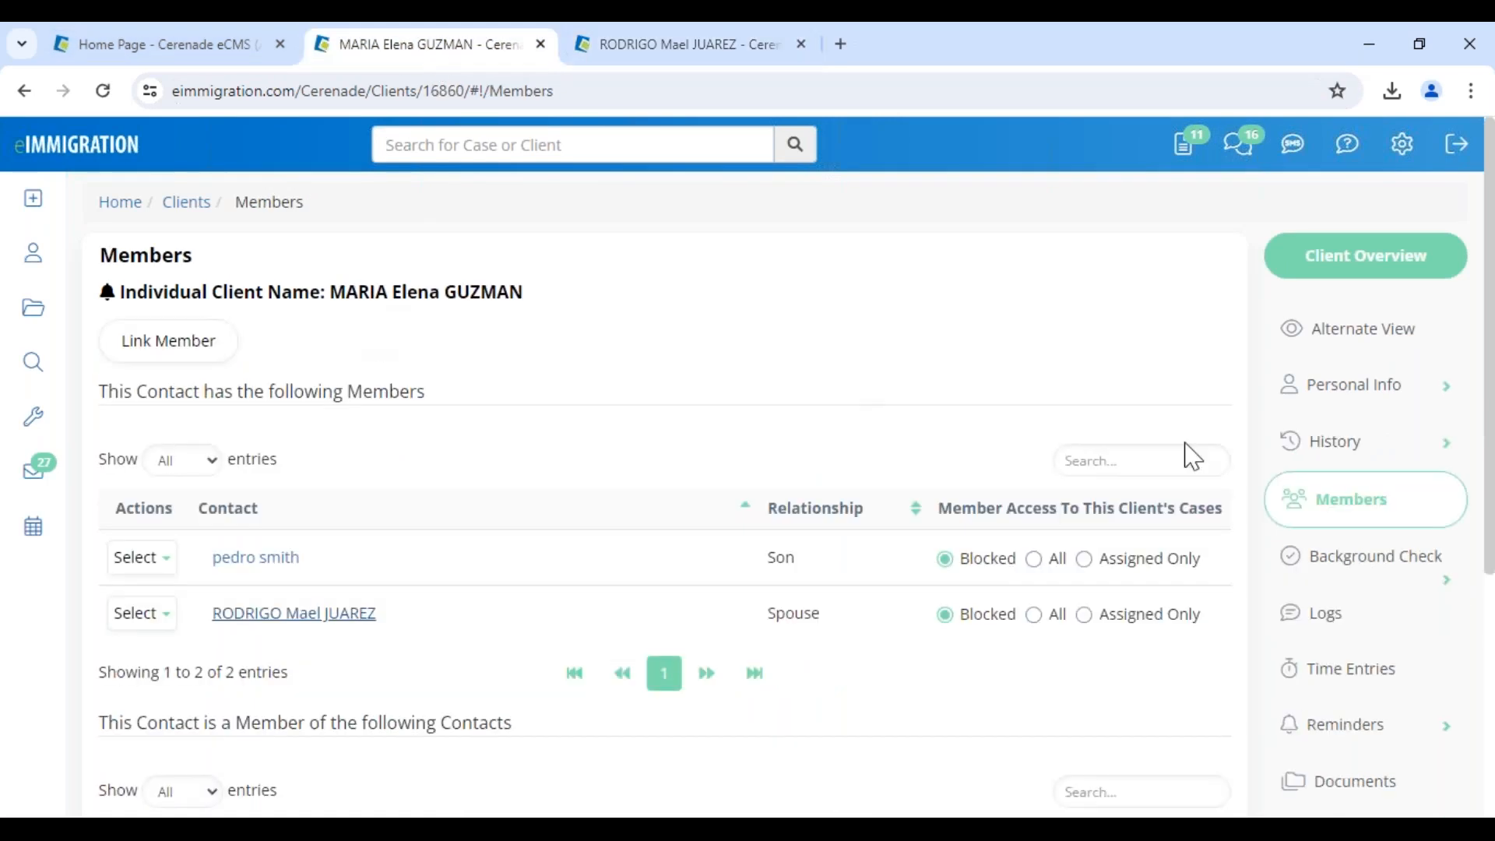
Enter the US residence address 123 test ave, Los Angeles, CA 95252 and save it
{"action": "left_click", "coordinate": [1348, 389]}
{"action": "left_click", "coordinate": [1349, 615]}
{"action": "left_click", "coordinate": [353, 504]}
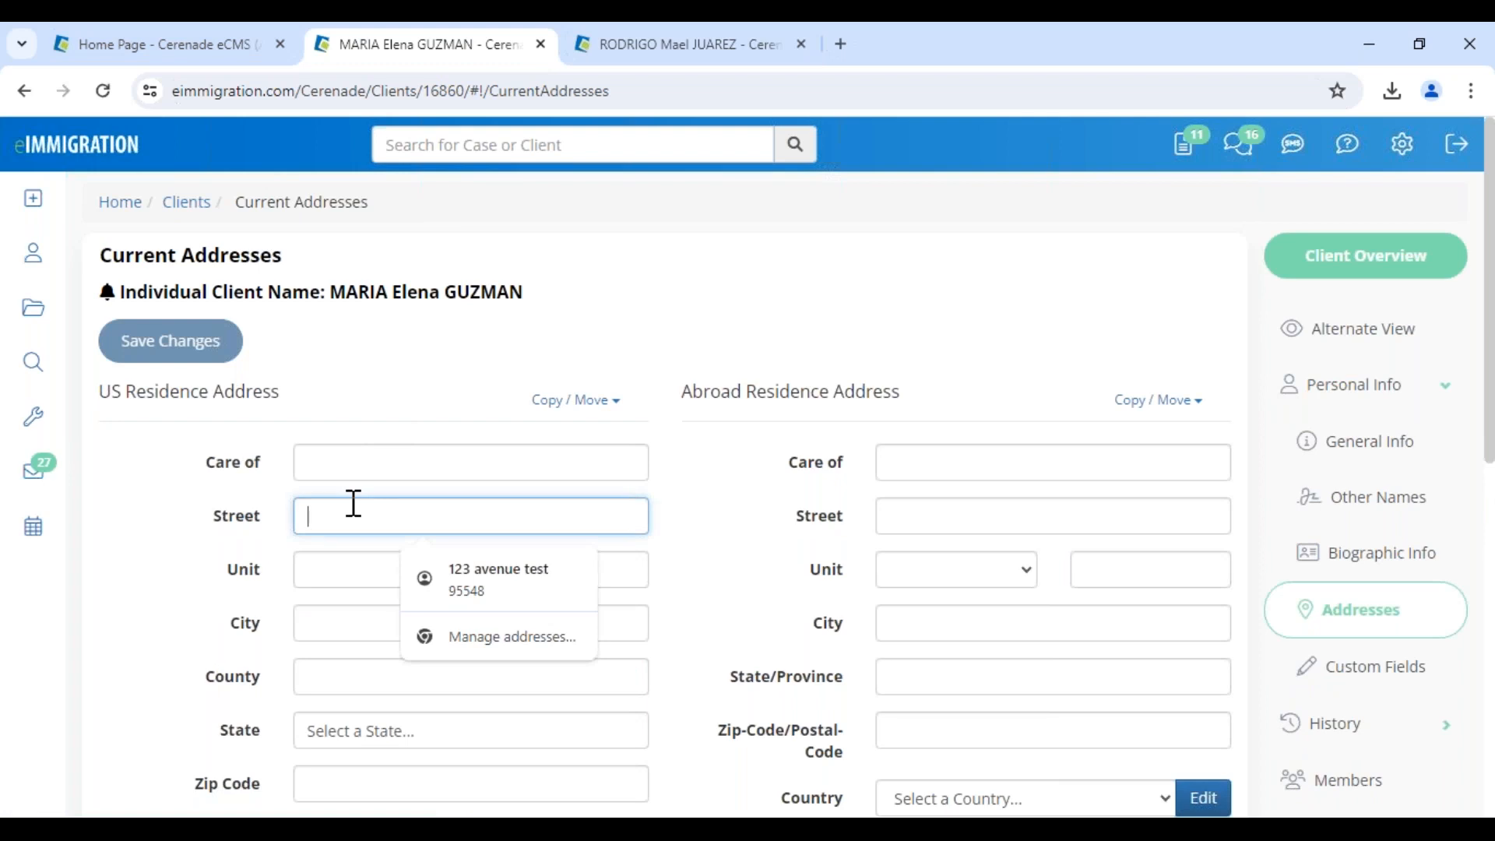
{"action": "type", "text": "123"}
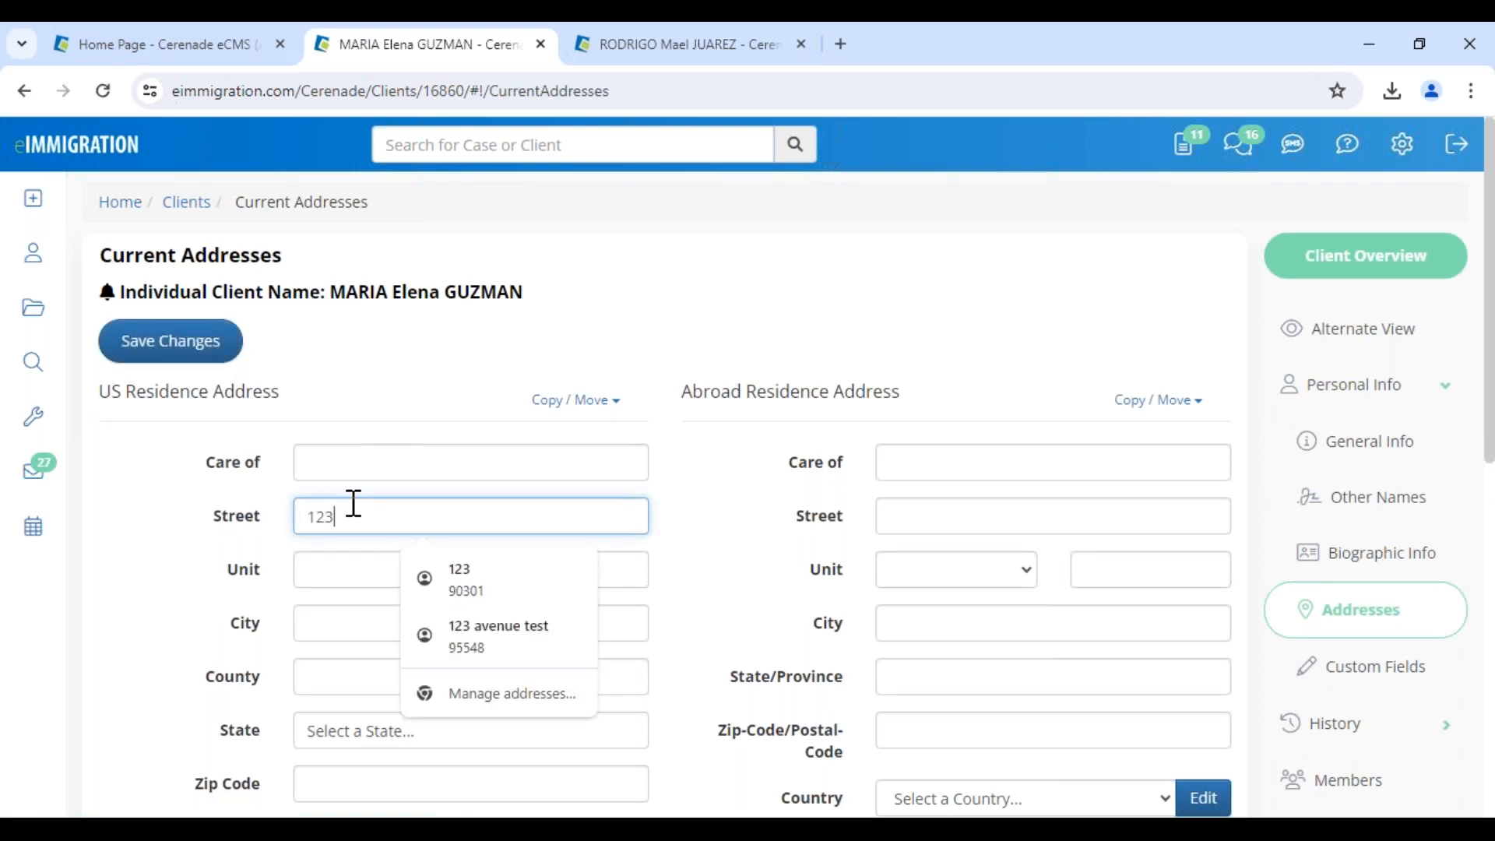
{"action": "type", "text": " test ave"}
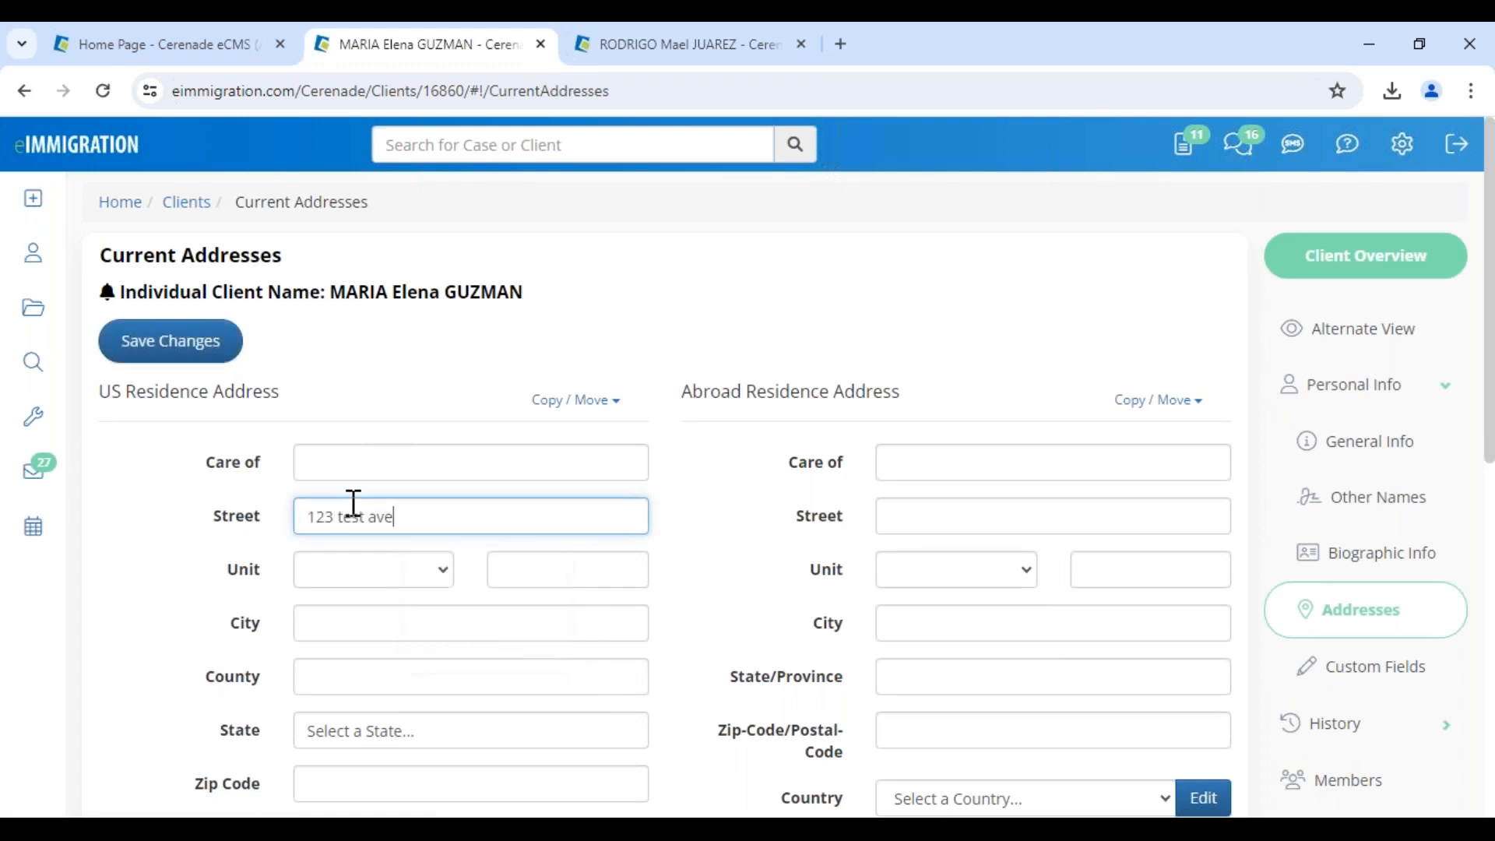
{"action": "left_click", "coordinate": [319, 627]}
{"action": "type", "text": "L"}
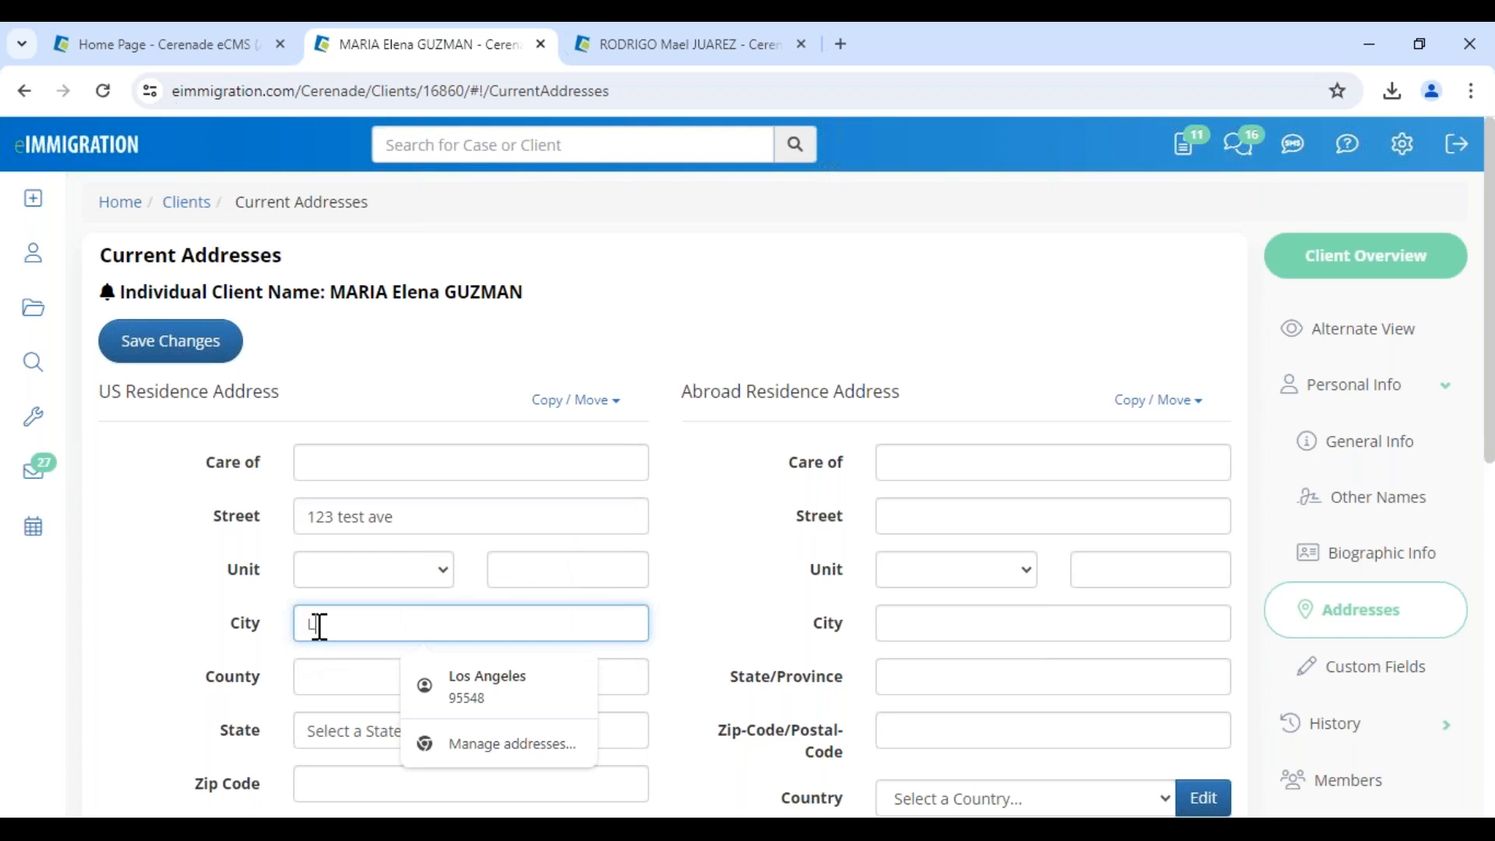
{"action": "type", "text": "os Angeles"}
{"action": "key", "text": "Tab"}
{"action": "key", "text": "Tab"}
{"action": "type", "text": "C"}
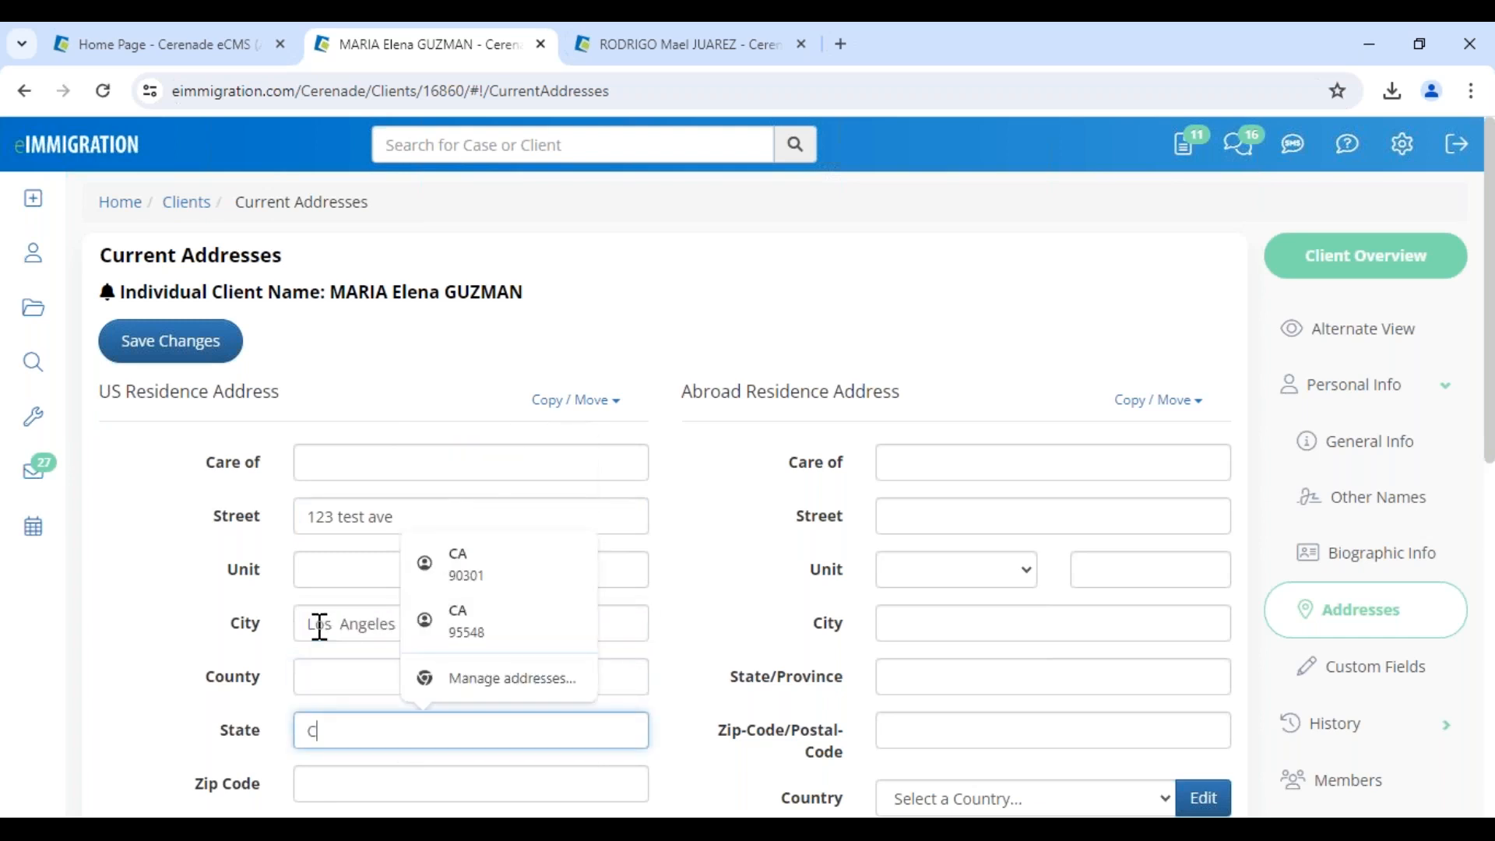
{"action": "key", "text": "Tab"}
{"action": "type", "text": "95252"}
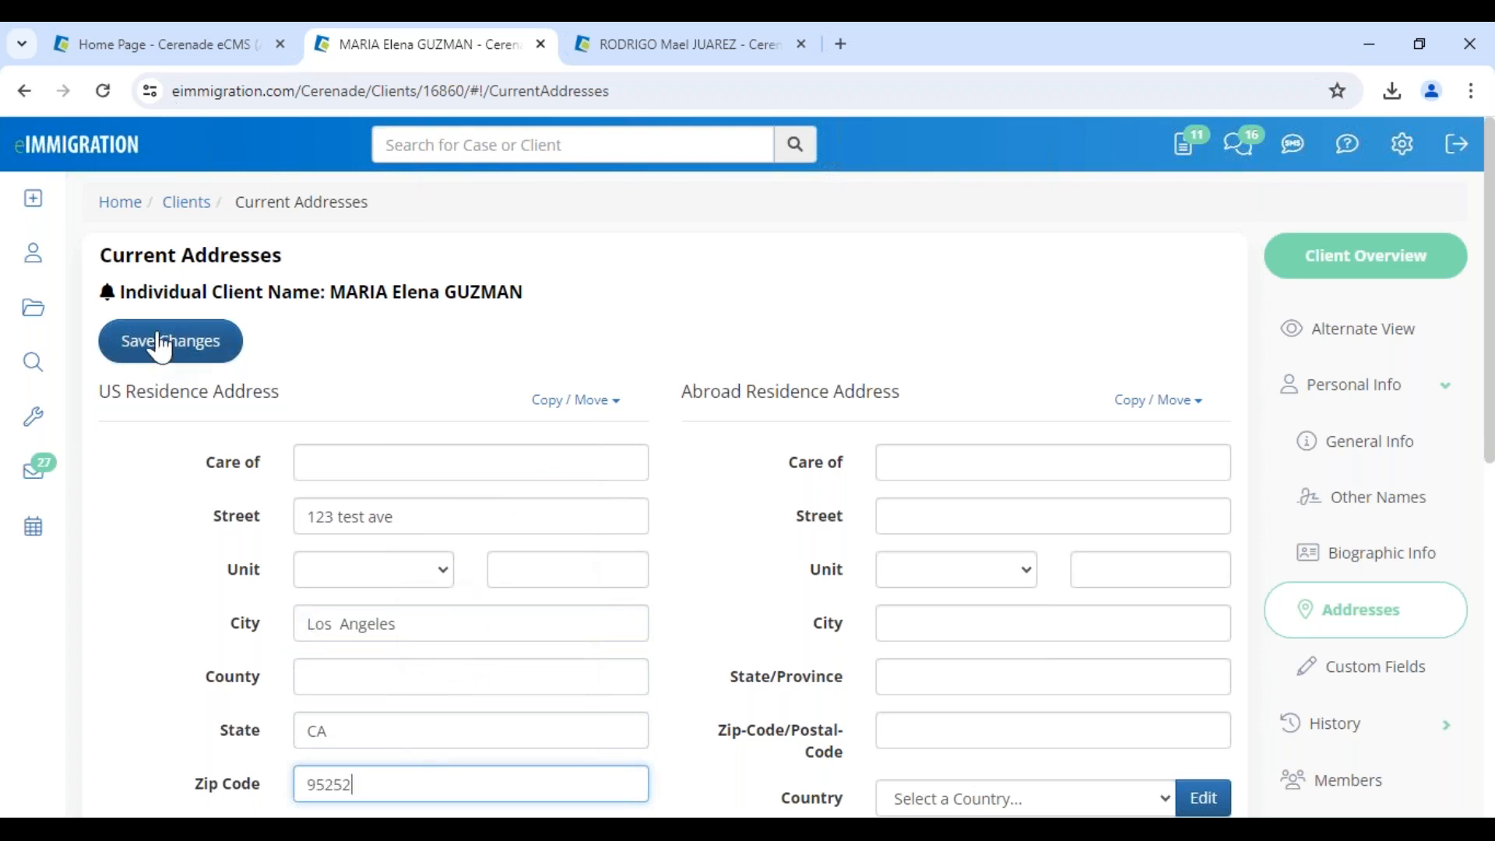
{"action": "left_click_drag", "start_coordinate": [101, 392], "coordinate": [324, 413]}
{"action": "left_click", "coordinate": [191, 359]}
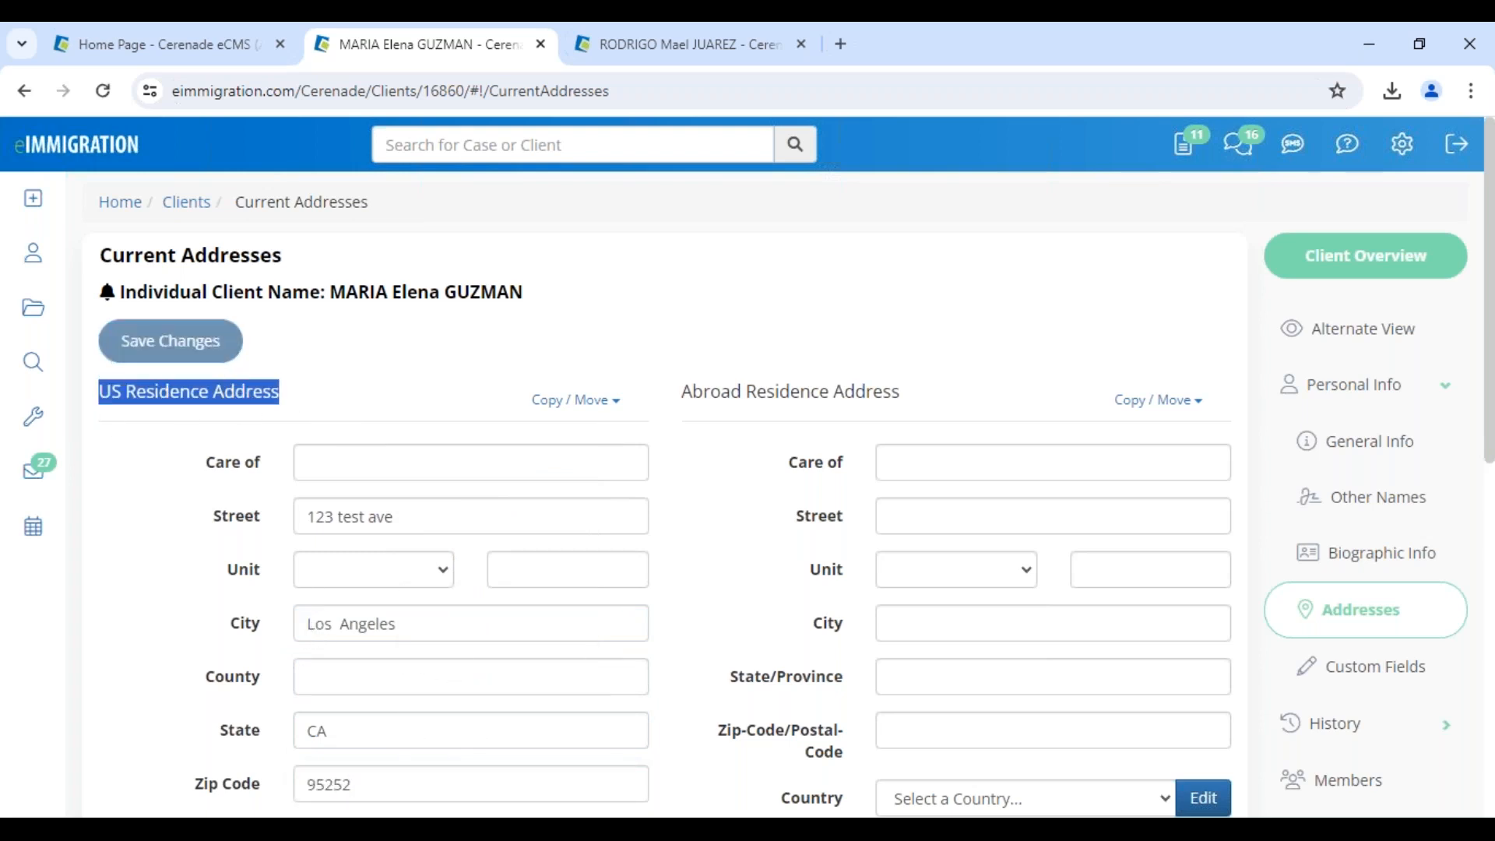
Copy the client's Los Angeles US residence address into the spouse's record, save, and return to the client
{"action": "left_click", "coordinate": [720, 51]}
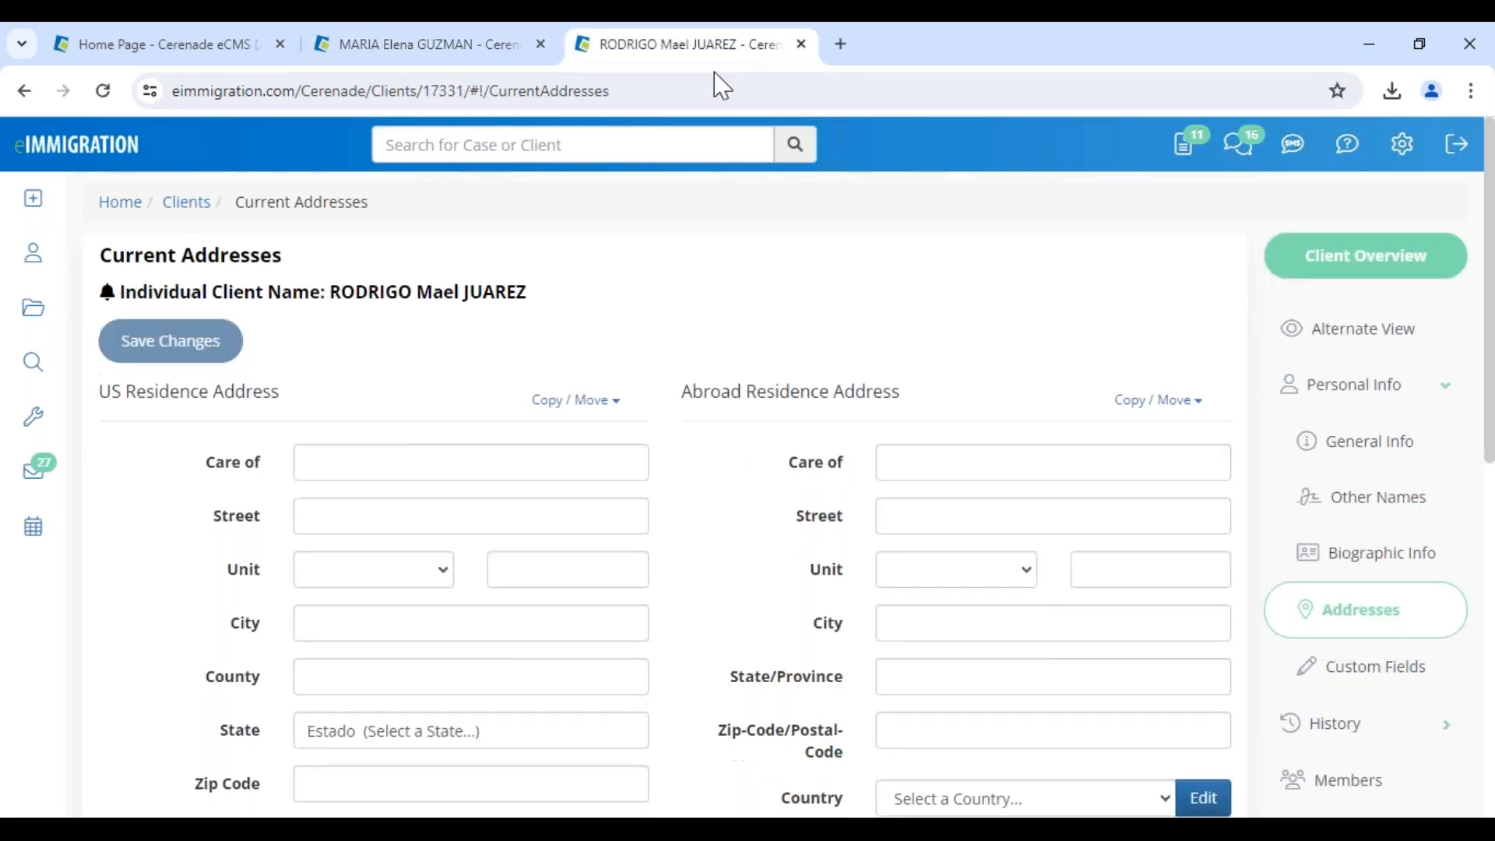
{"action": "left_click_drag", "start_coordinate": [328, 292], "coordinate": [523, 302]}
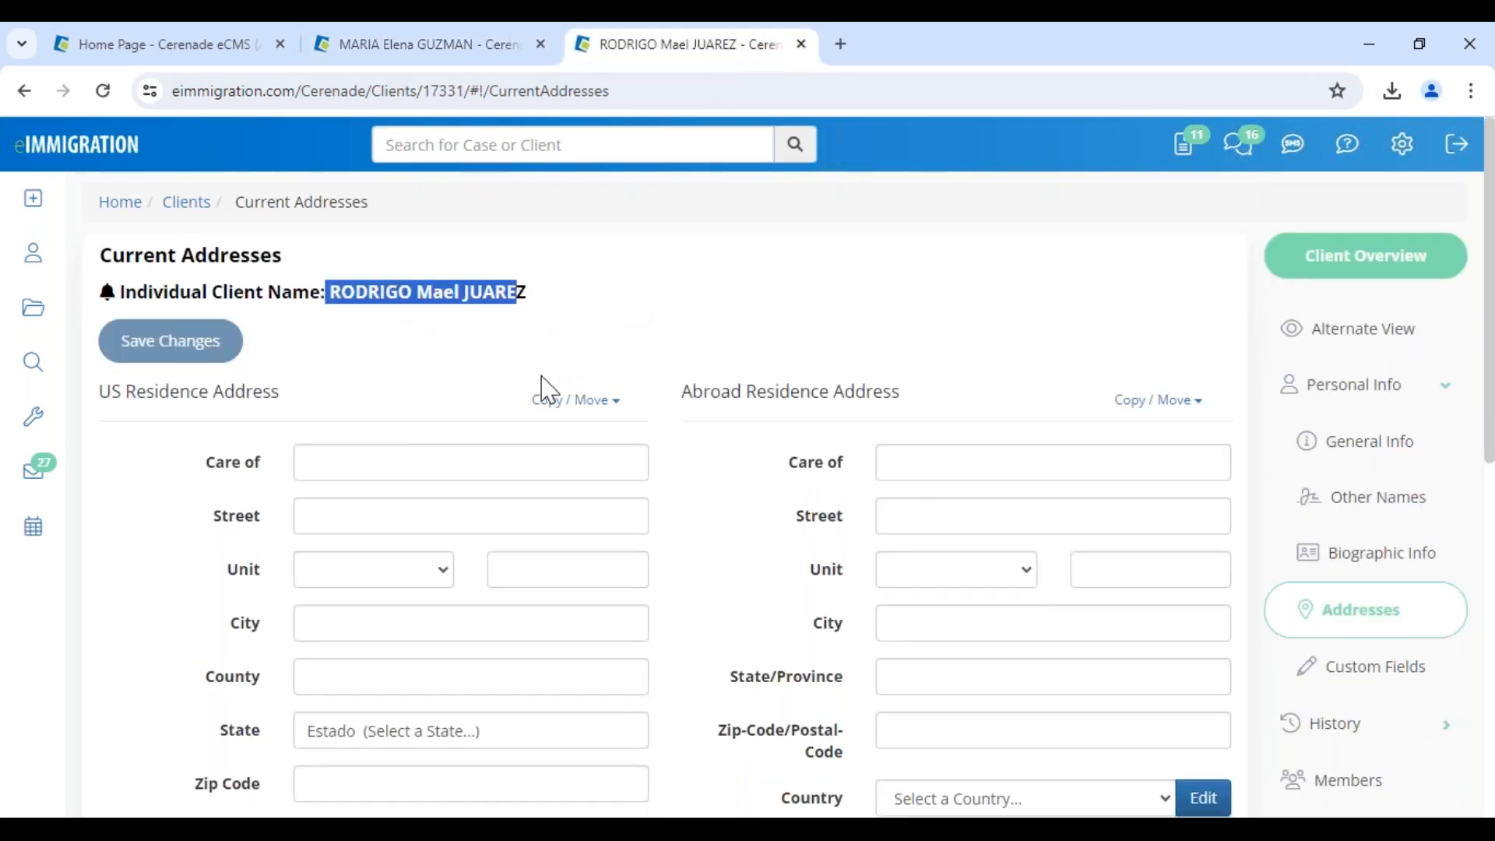
{"action": "left_click", "coordinate": [569, 401]}
{"action": "left_click", "coordinate": [471, 454]}
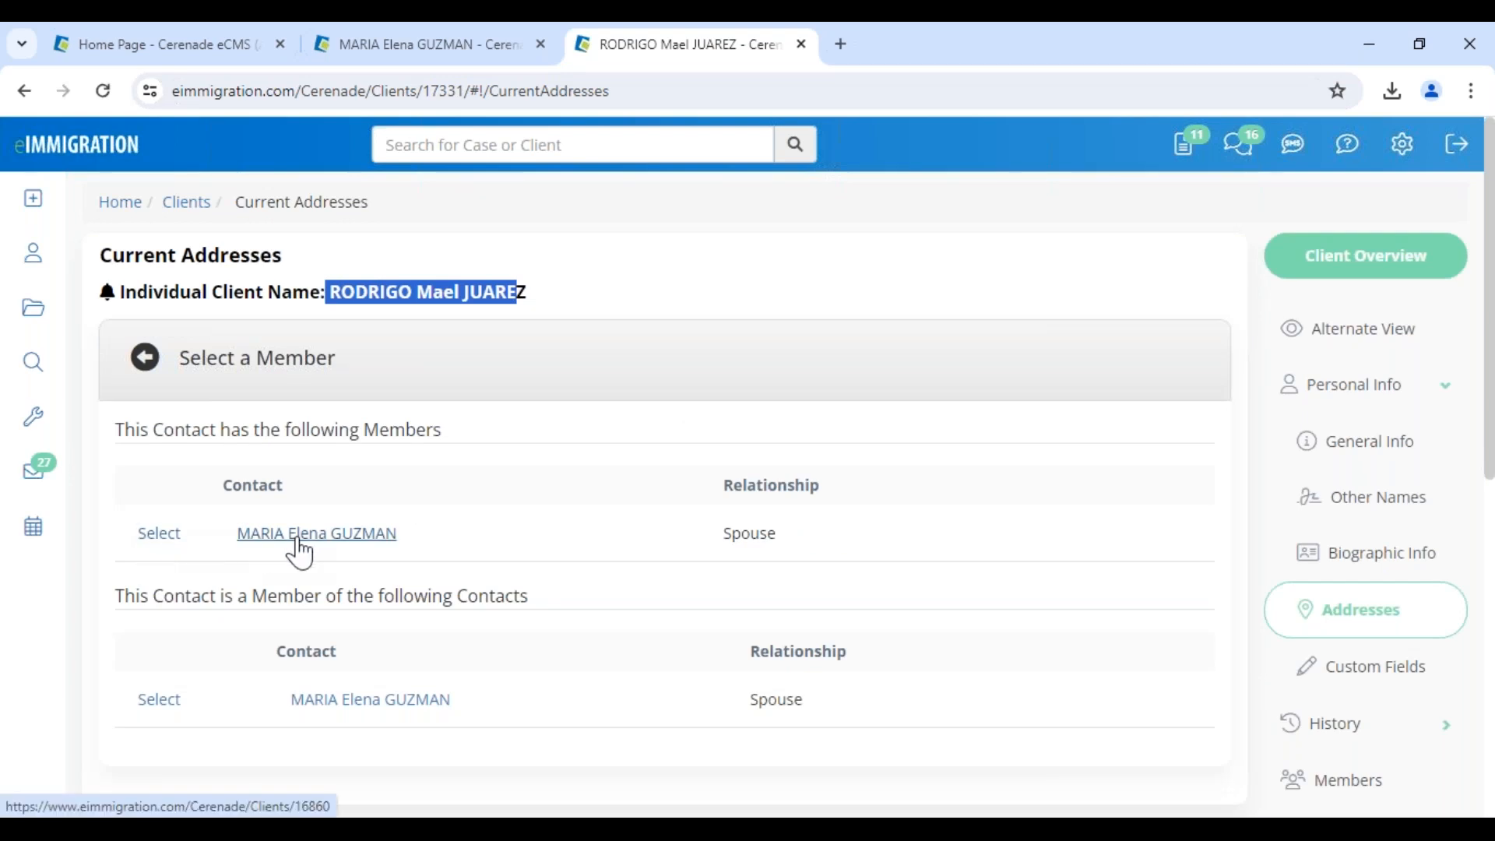
{"action": "left_click", "coordinate": [156, 536]}
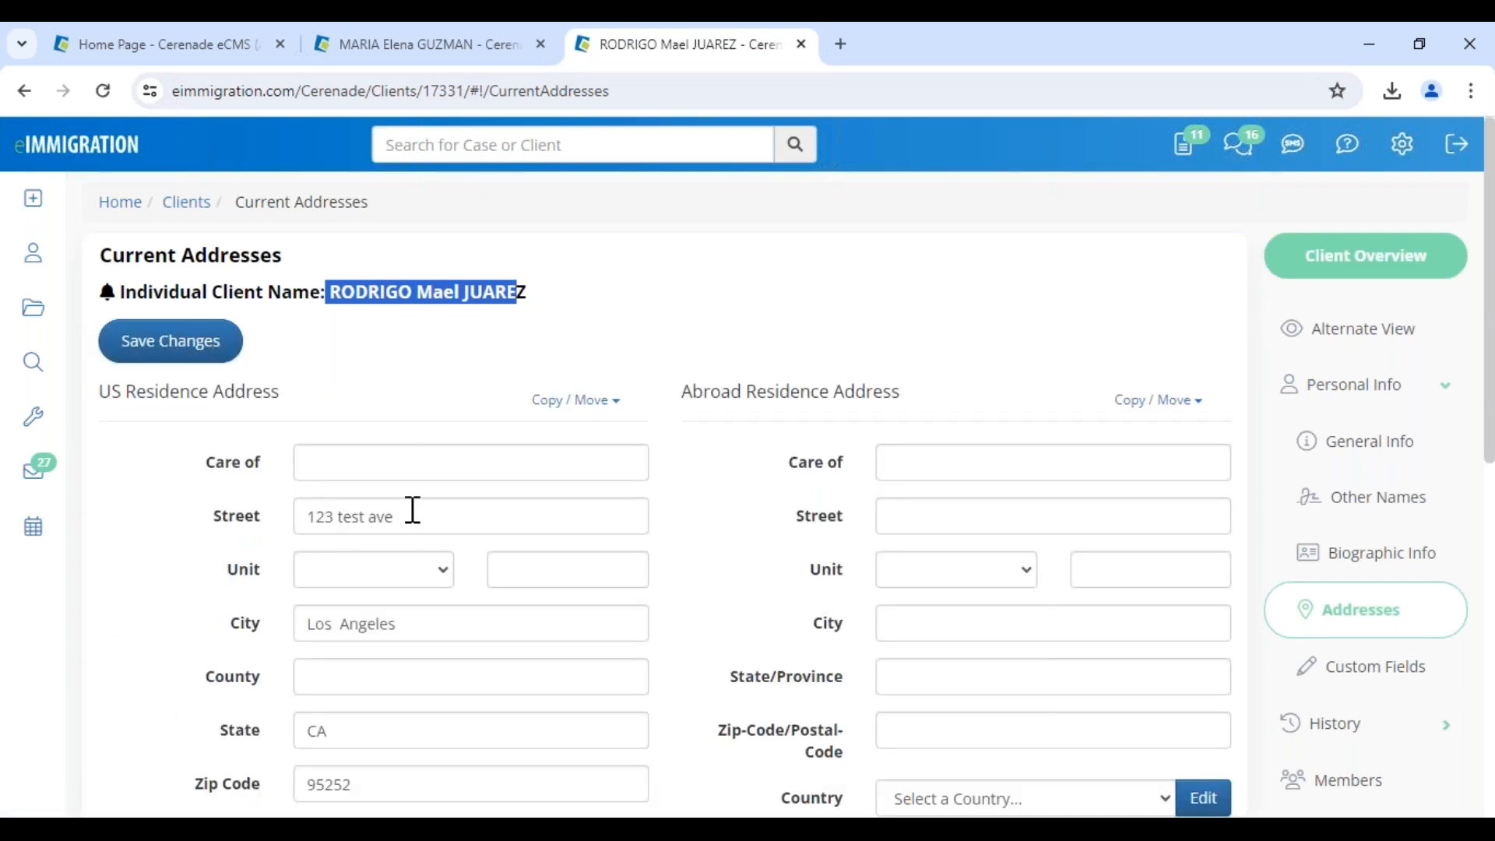
{"action": "left_click_drag", "start_coordinate": [411, 513], "coordinate": [315, 513]}
{"action": "left_click", "coordinate": [188, 353]}
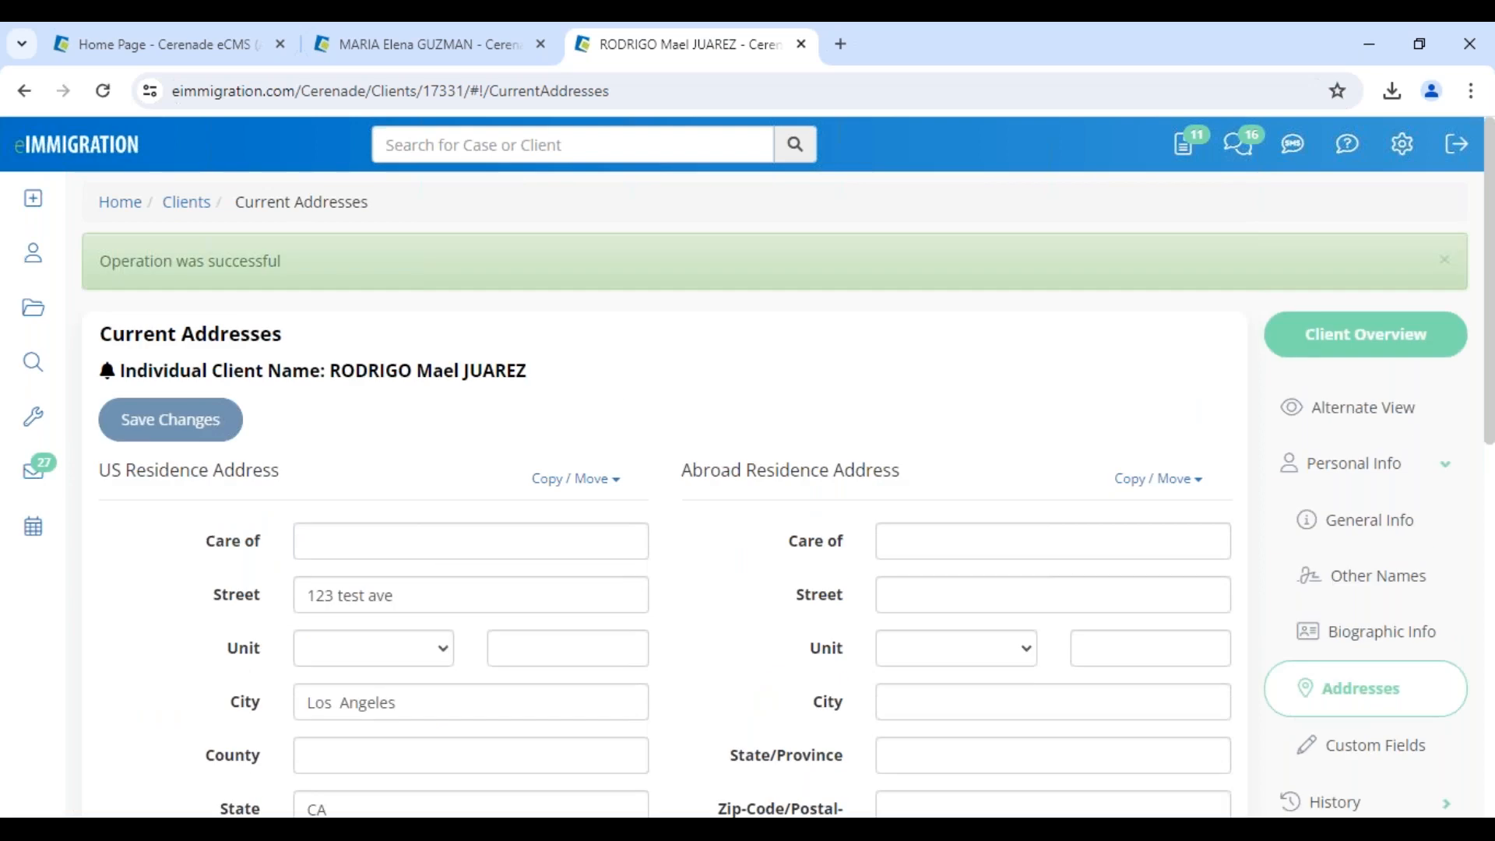
{"action": "left_click", "coordinate": [490, 43]}
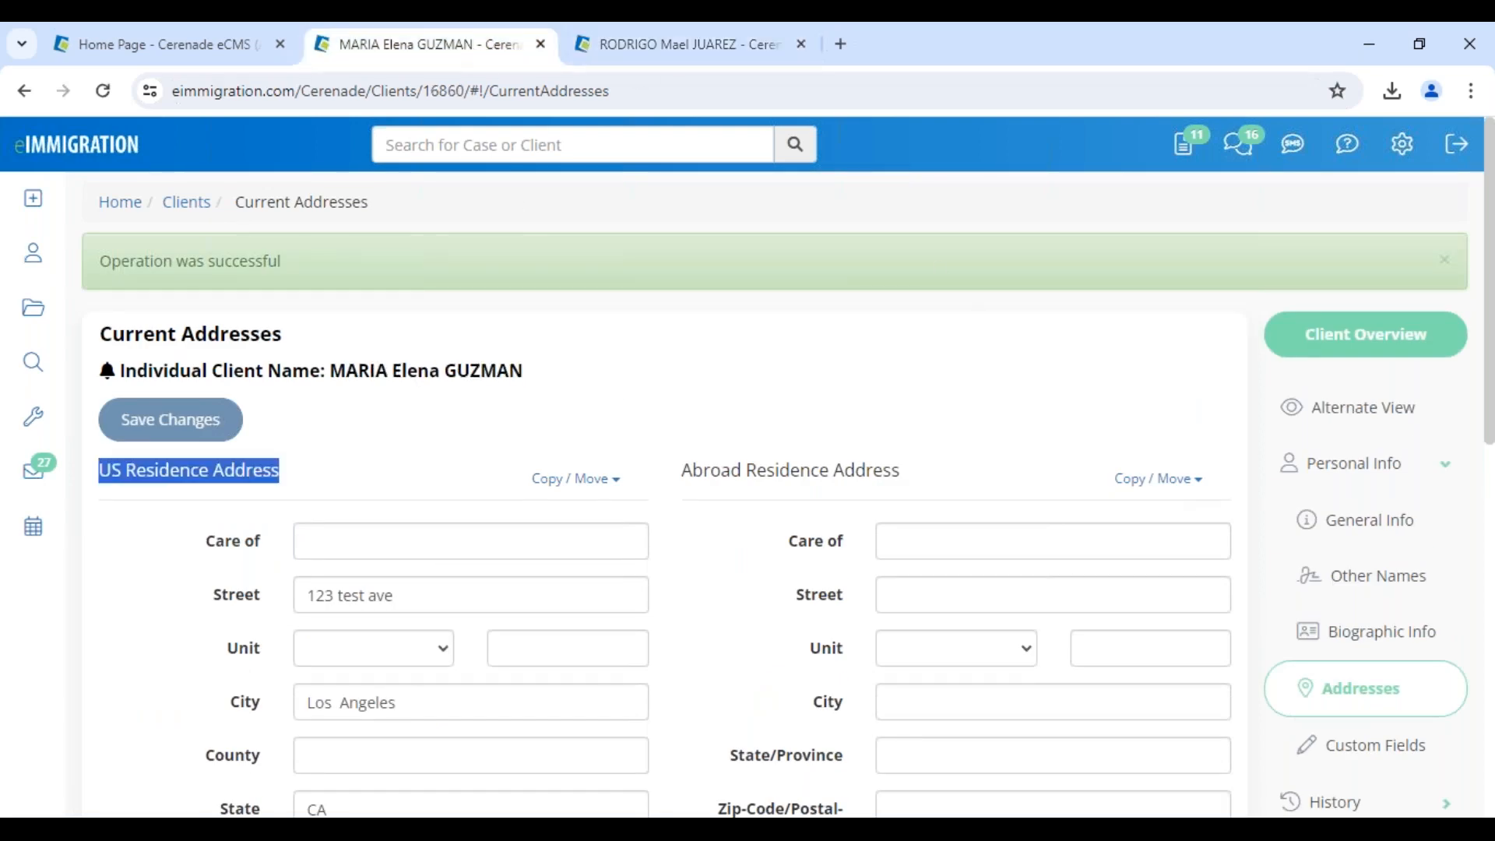
Add the previous address 555 TGIF street to the client's Previous Addresses
{"action": "left_click", "coordinate": [1328, 801]}
{"action": "left_click", "coordinate": [1359, 596]}
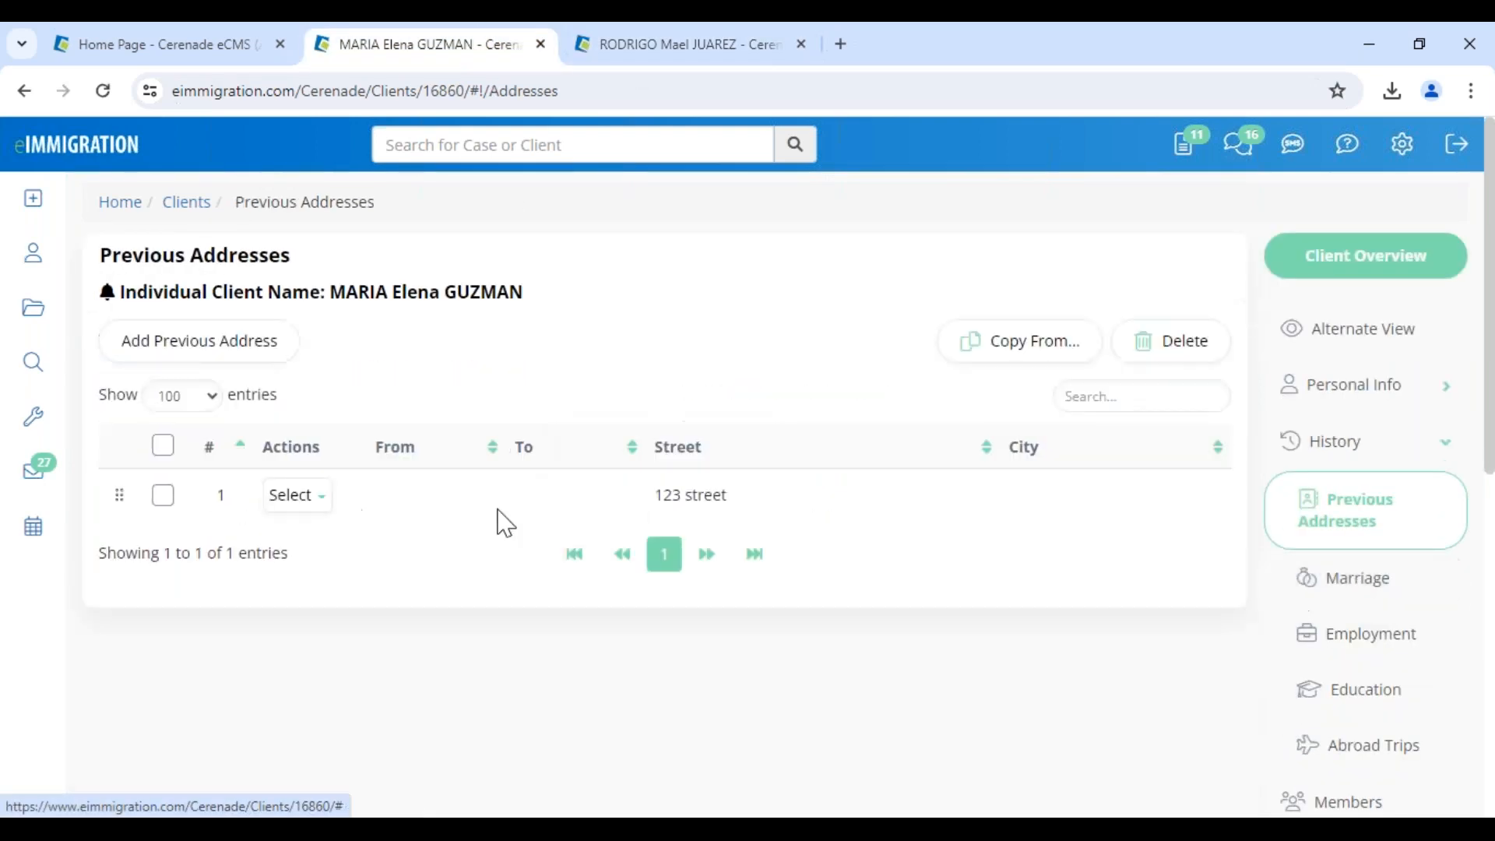
{"action": "left_click", "coordinate": [246, 355]}
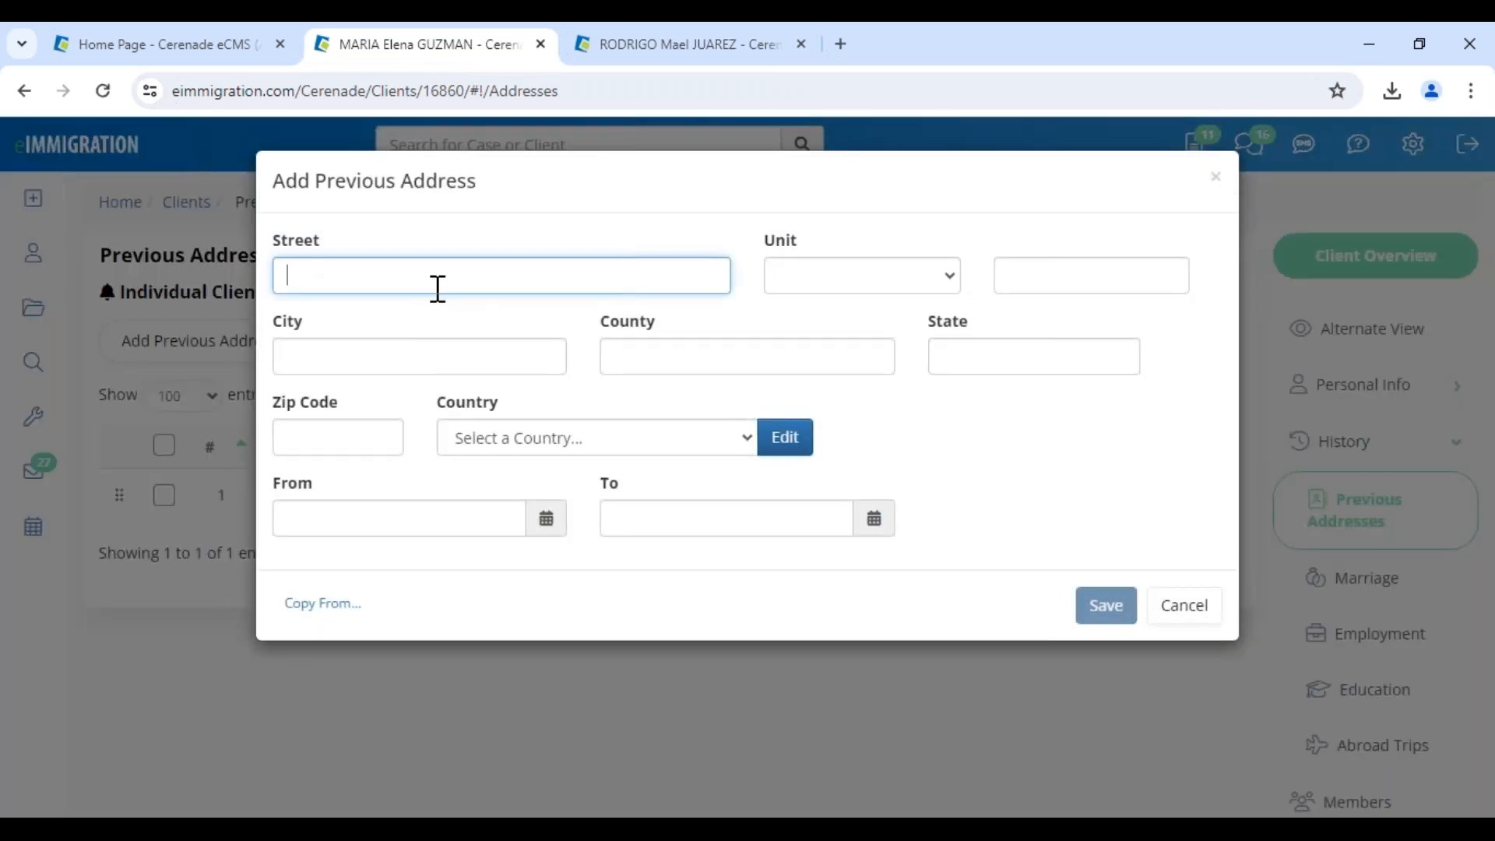
{"action": "type", "text": "555 TGIF street"}
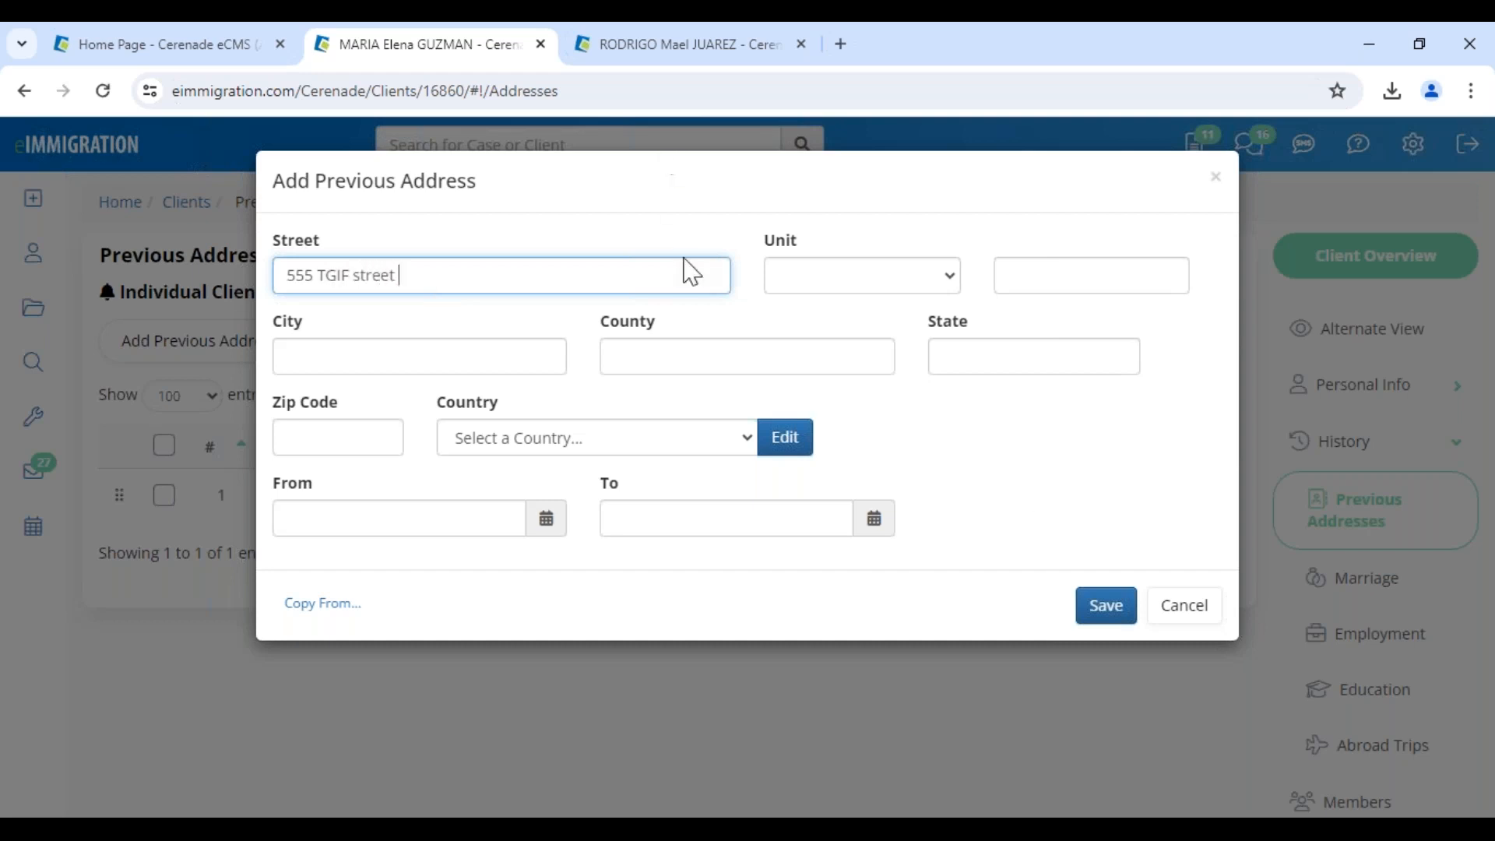
{"action": "left_click", "coordinate": [1102, 605]}
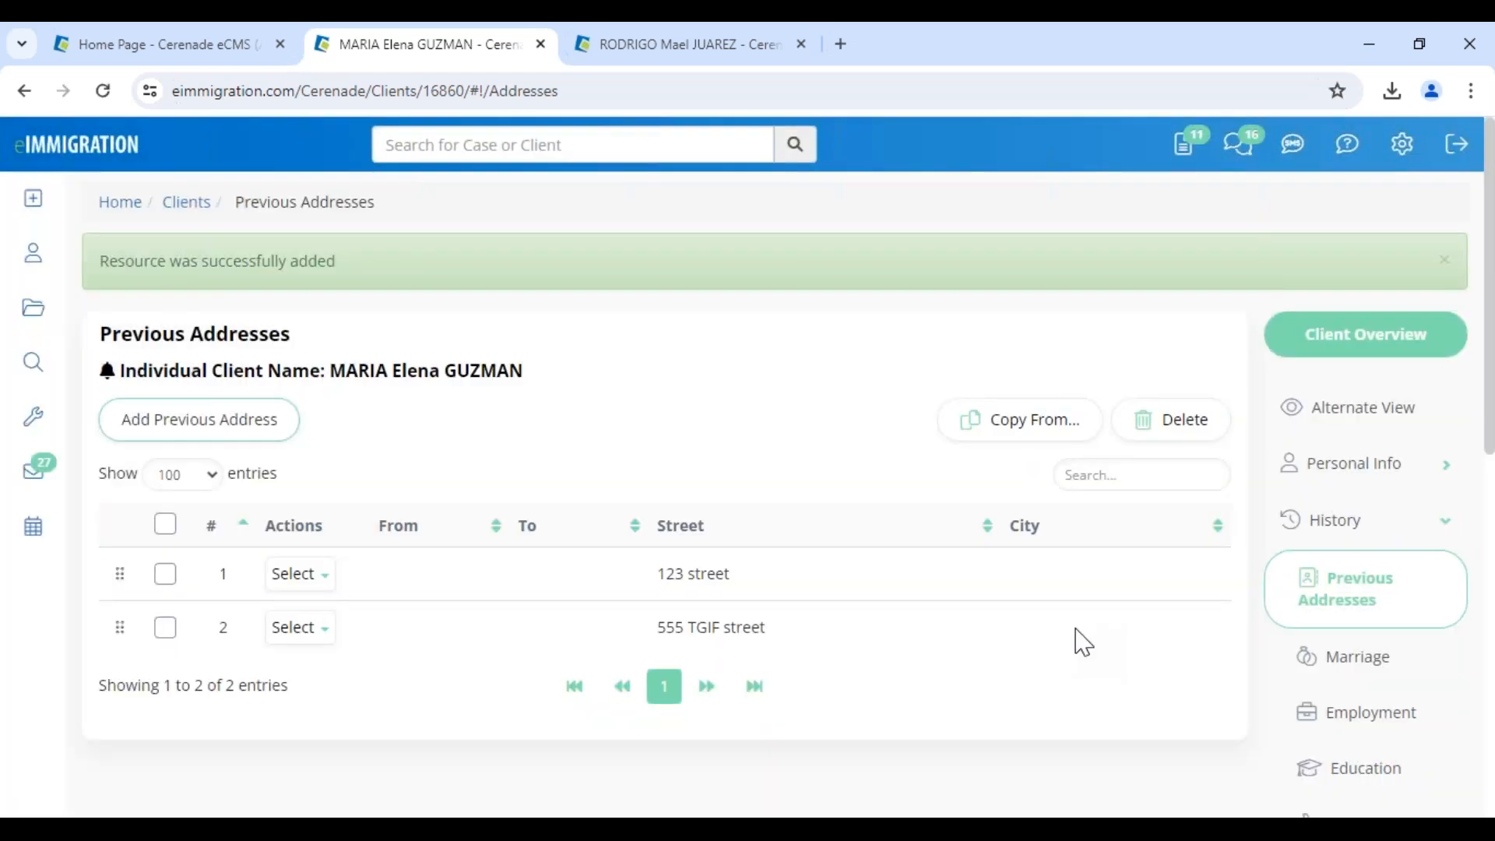
Copy 123 test ave, 555 TGIF street and 123 street into the spouse's previous addresses, then close his tab
{"action": "left_click", "coordinate": [668, 49]}
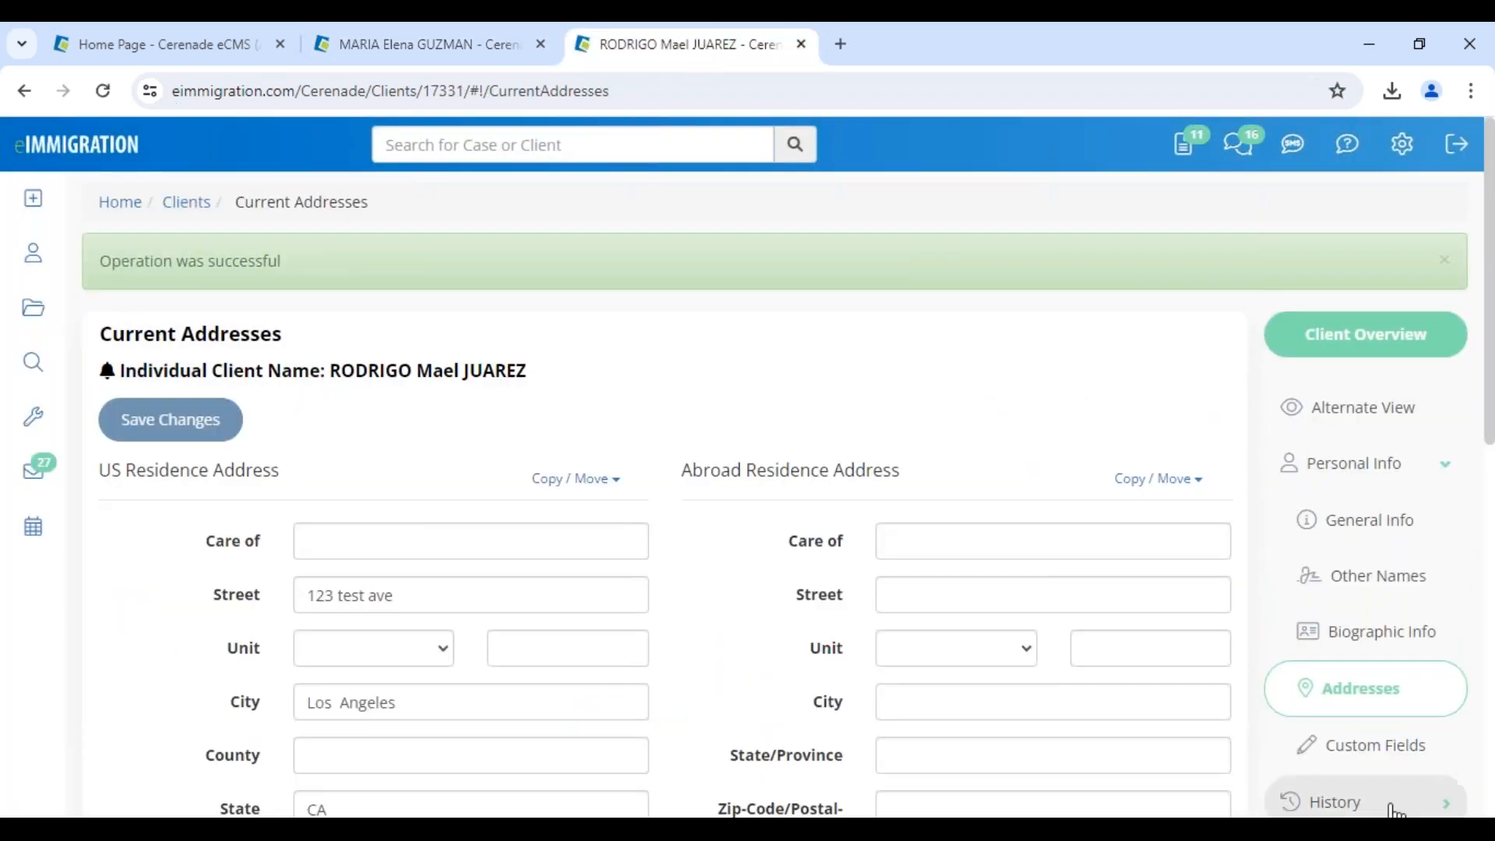
{"action": "left_click", "coordinate": [1348, 803]}
{"action": "left_click", "coordinate": [1368, 619]}
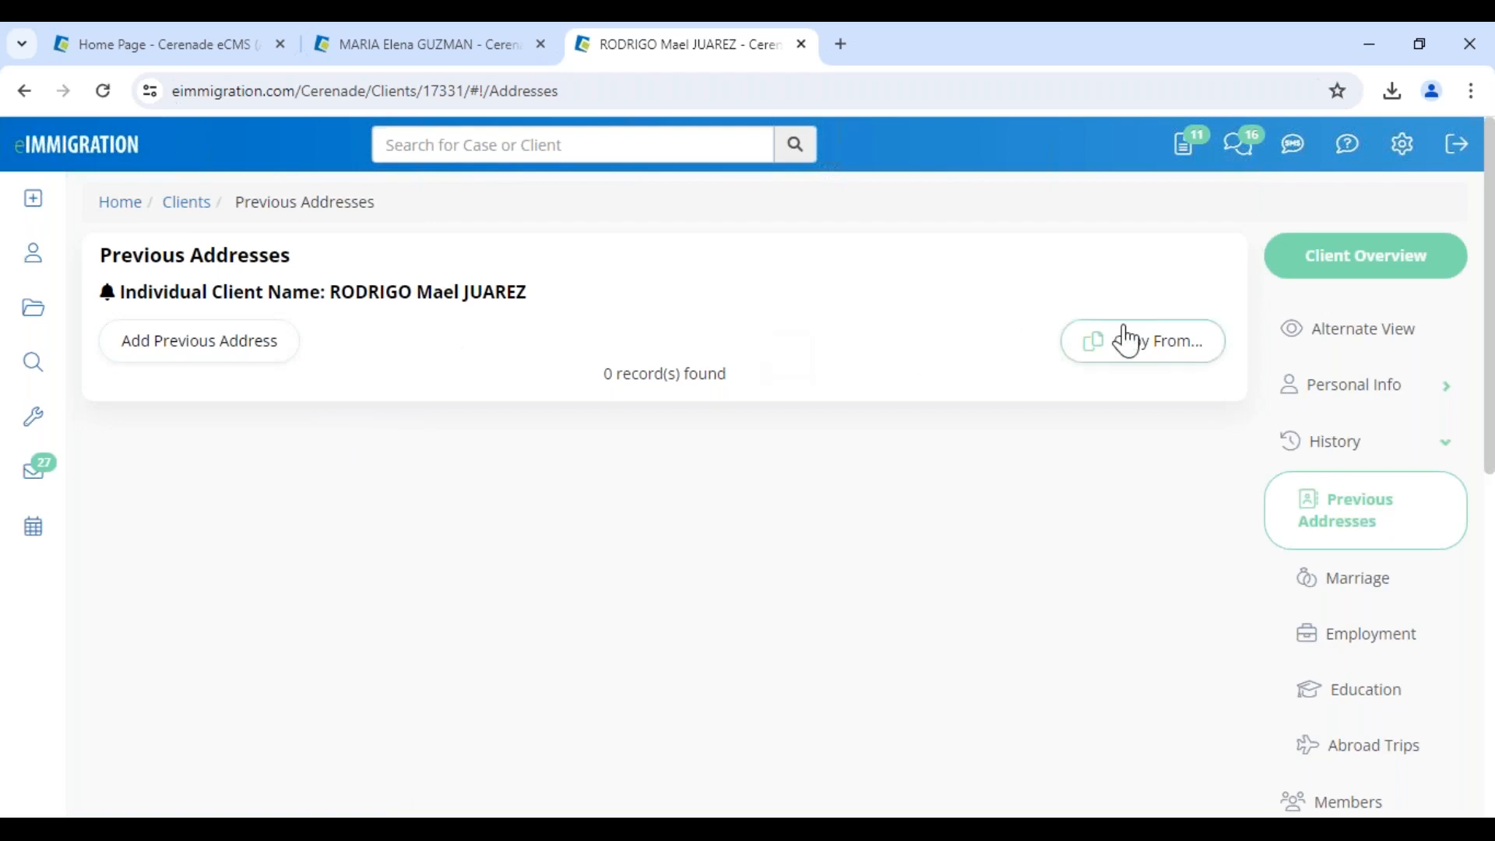
{"action": "left_click", "coordinate": [1135, 346]}
{"action": "left_click", "coordinate": [376, 264]}
{"action": "left_click", "coordinate": [377, 310]}
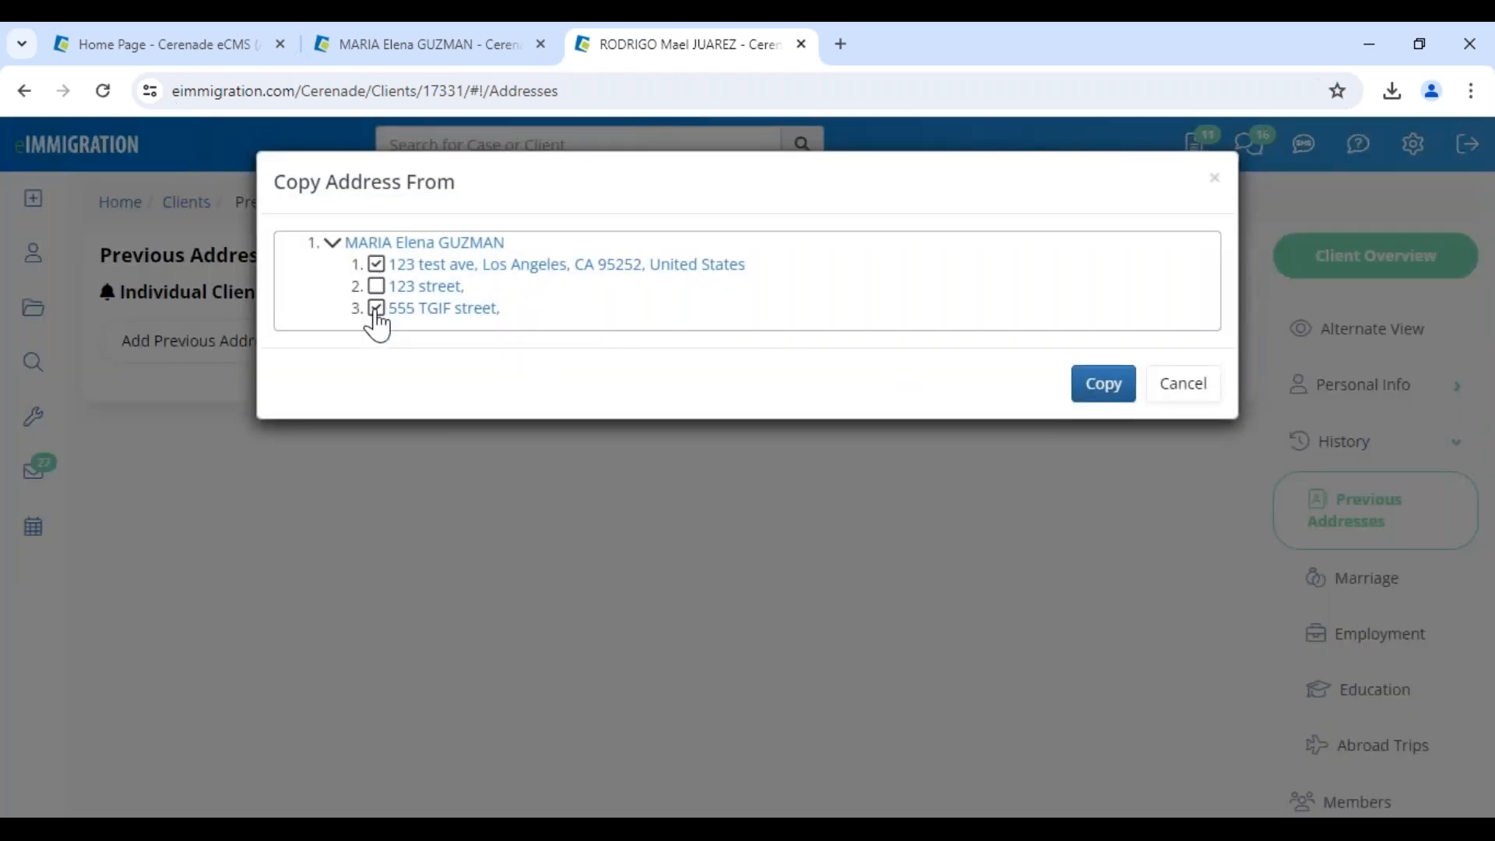
{"action": "left_click", "coordinate": [376, 286]}
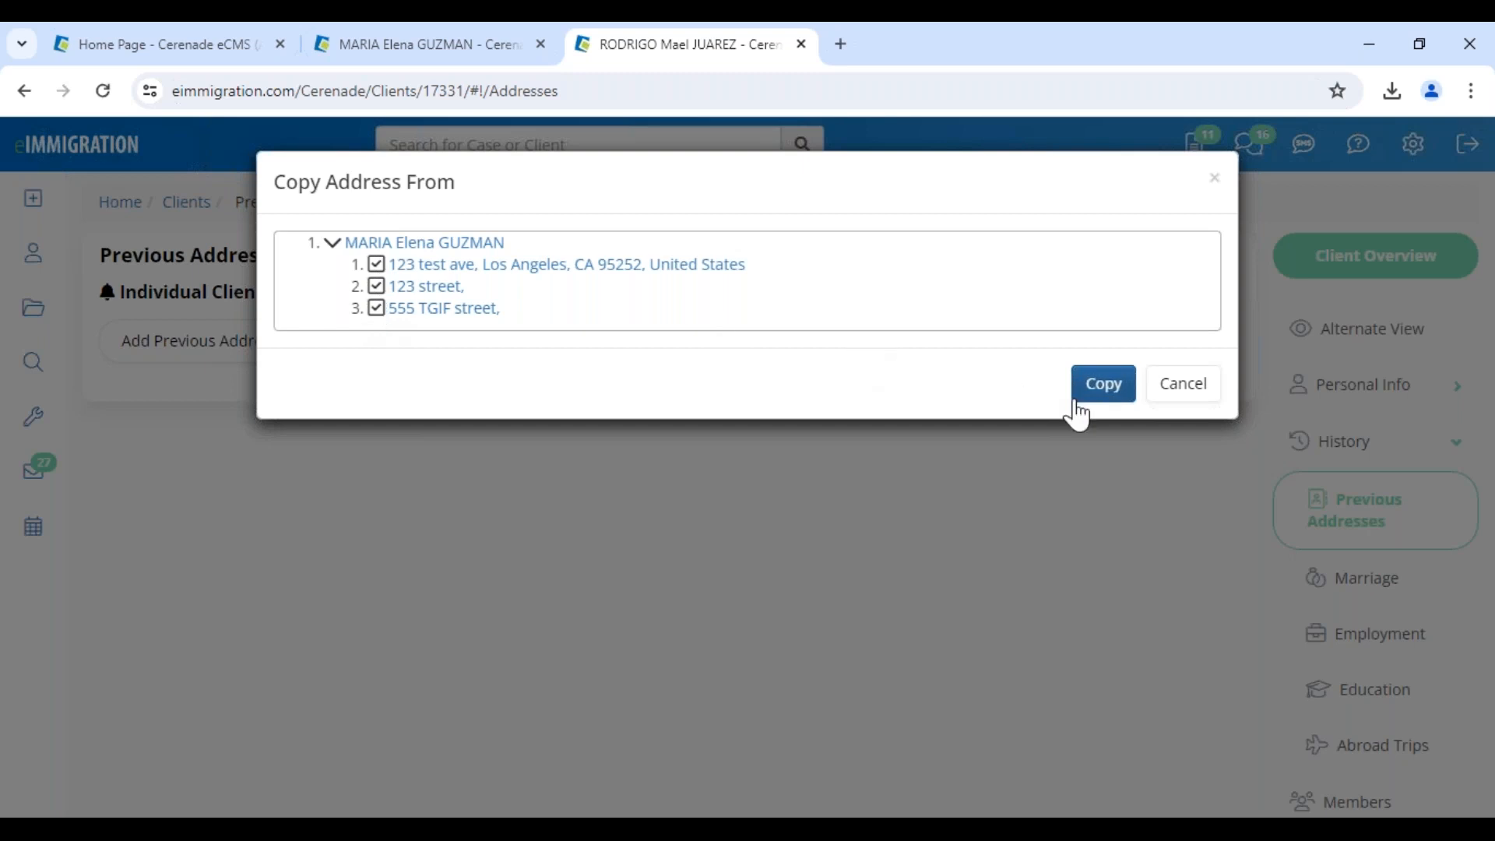
{"action": "left_click", "coordinate": [1091, 389]}
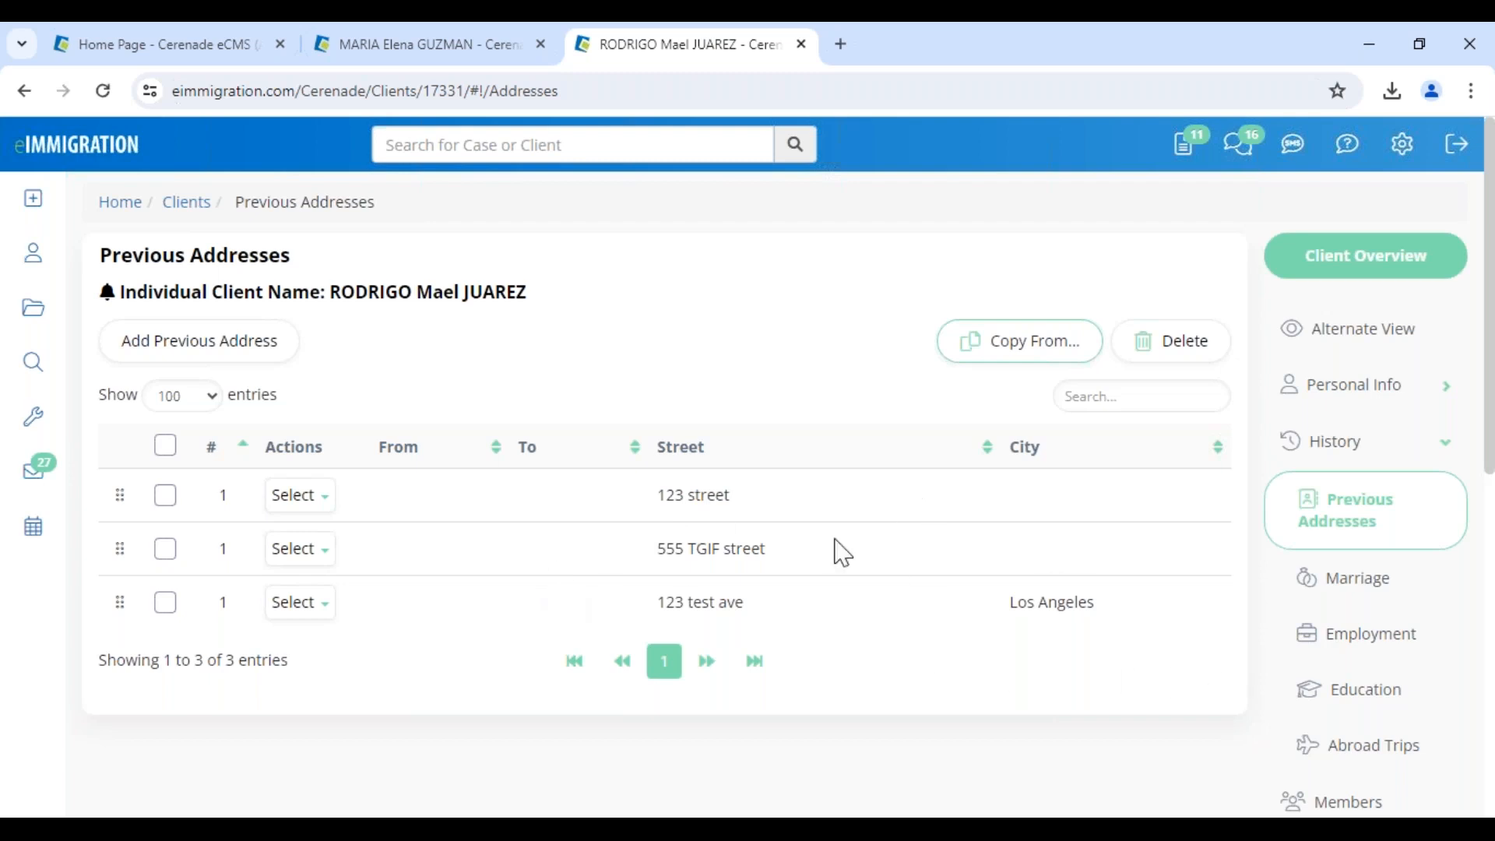
{"action": "left_click", "coordinate": [801, 45]}
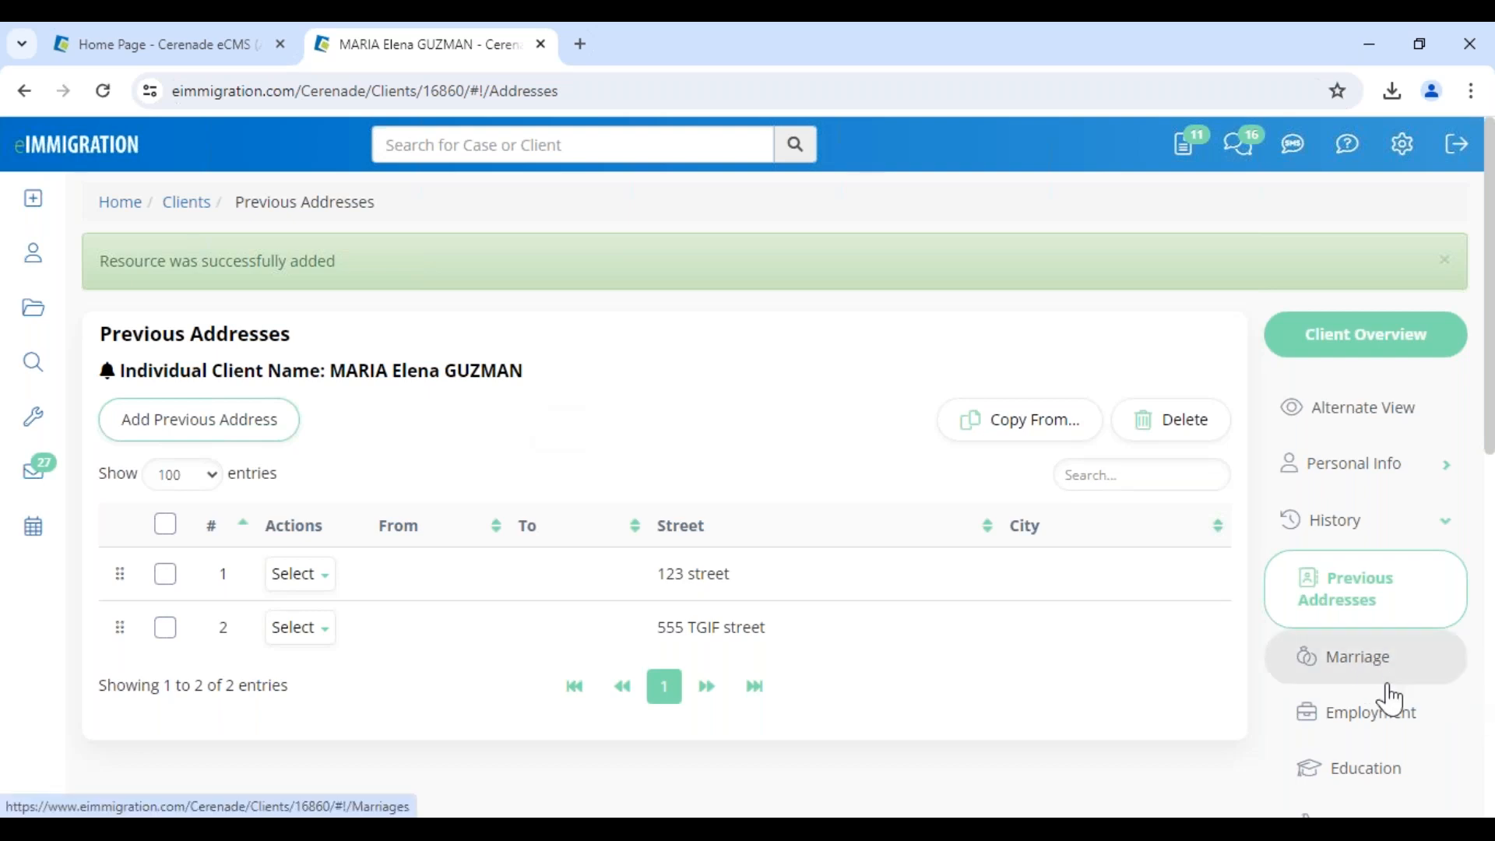
Search 'gab' under Link Member and link that existing contact to the client as Daughter
{"action": "scroll", "coordinate": [1383, 685], "scroll_direction": "down", "scroll_amount": 3}
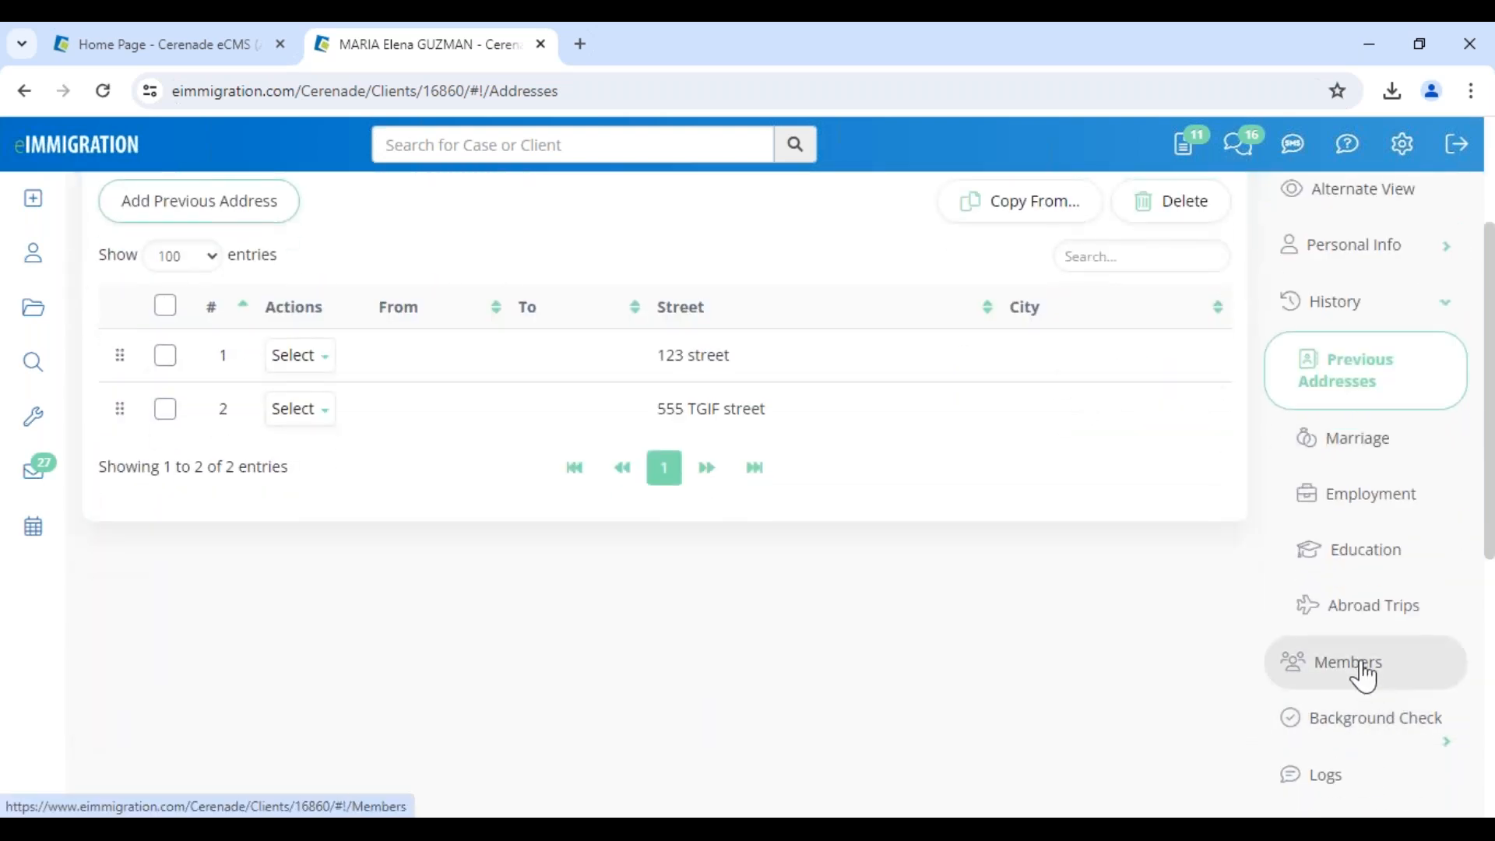
{"action": "left_click", "coordinate": [1363, 675]}
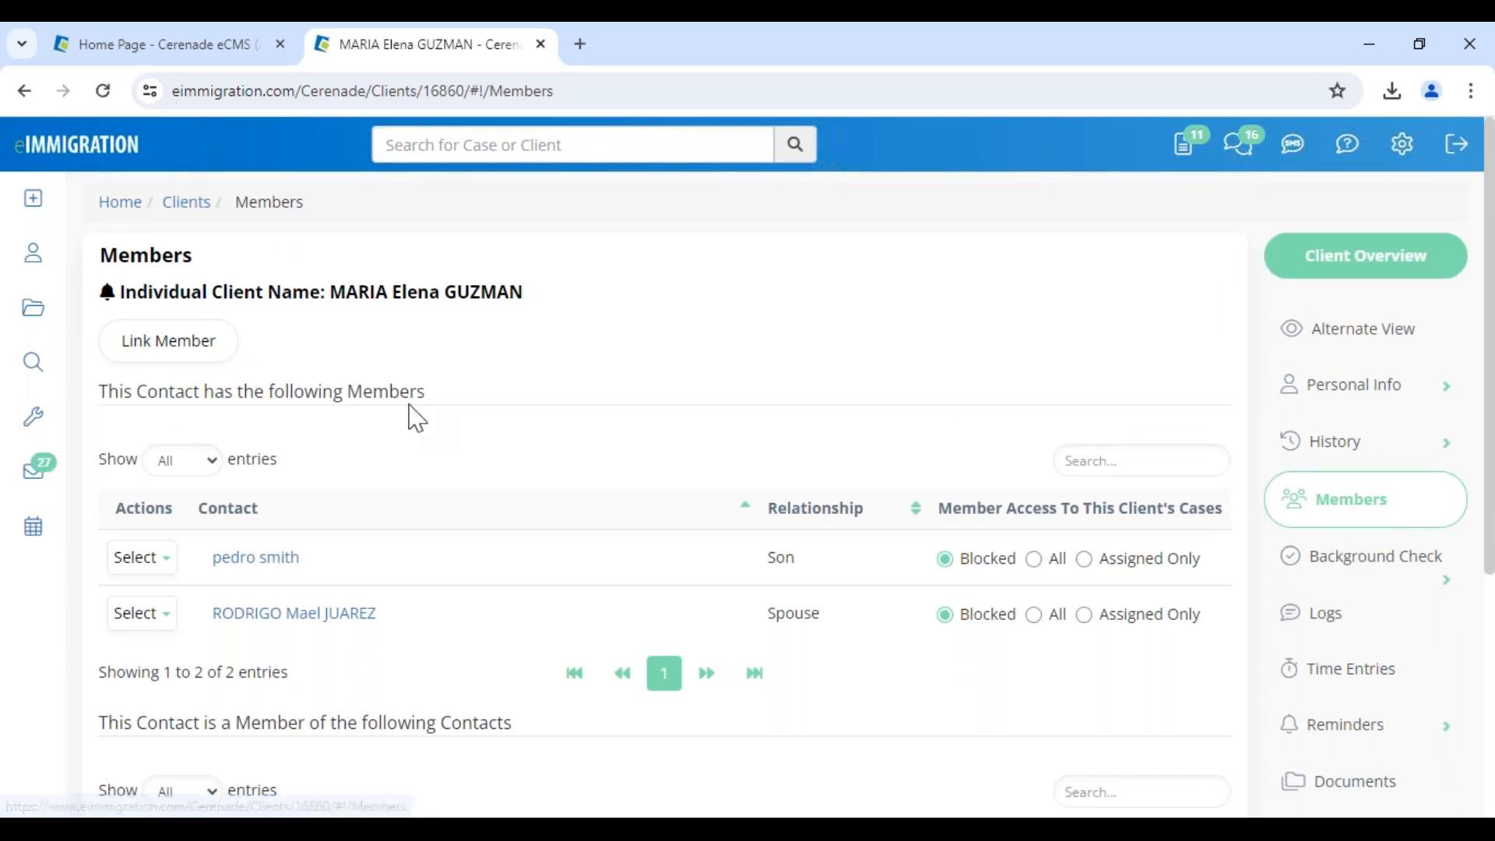
{"action": "left_click", "coordinate": [177, 342]}
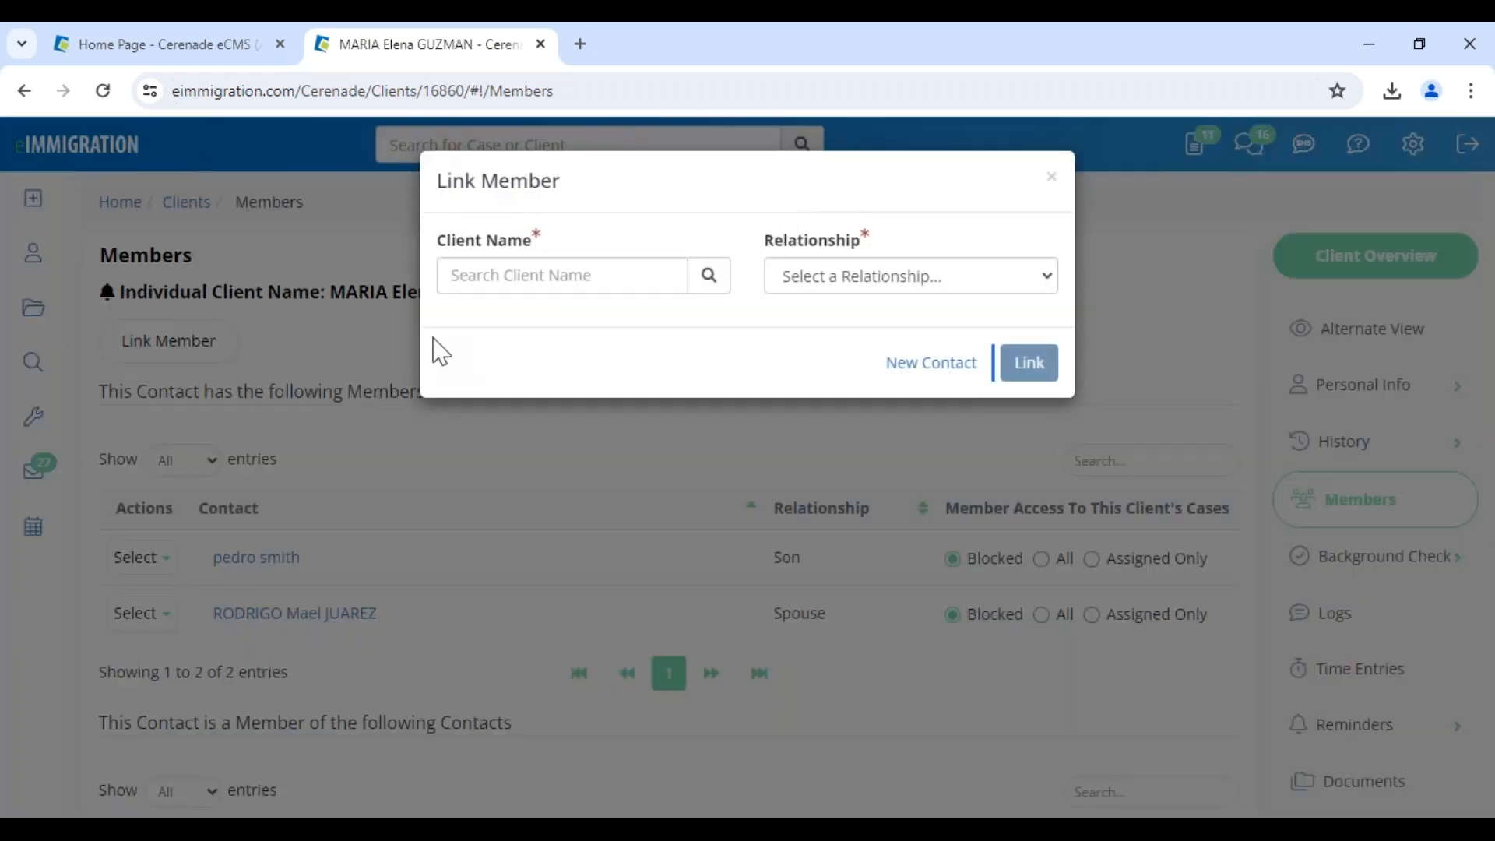
{"action": "left_click", "coordinate": [491, 280]}
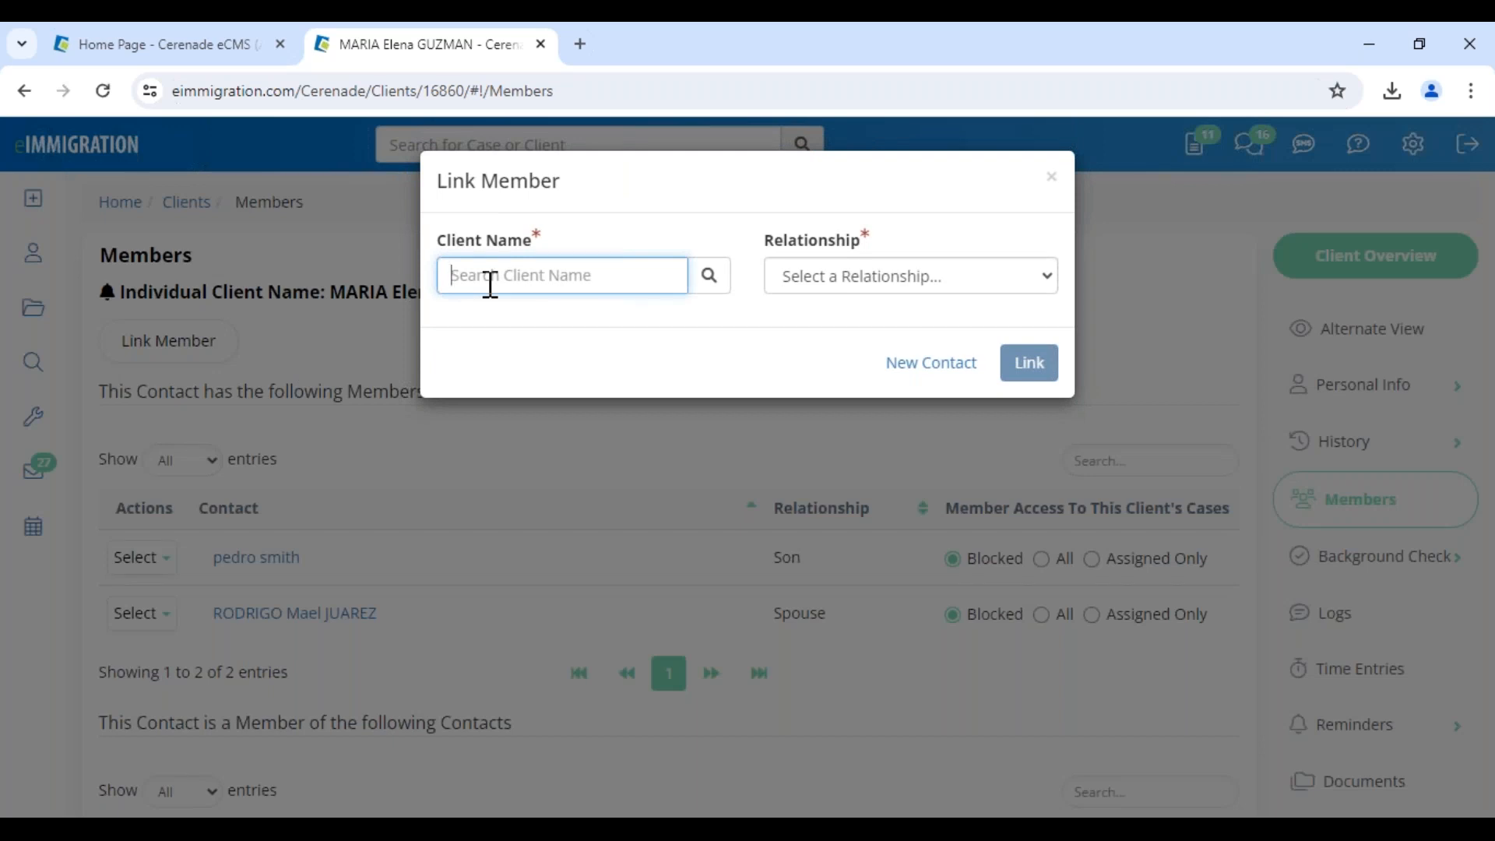
{"action": "type", "text": "gabriela"}
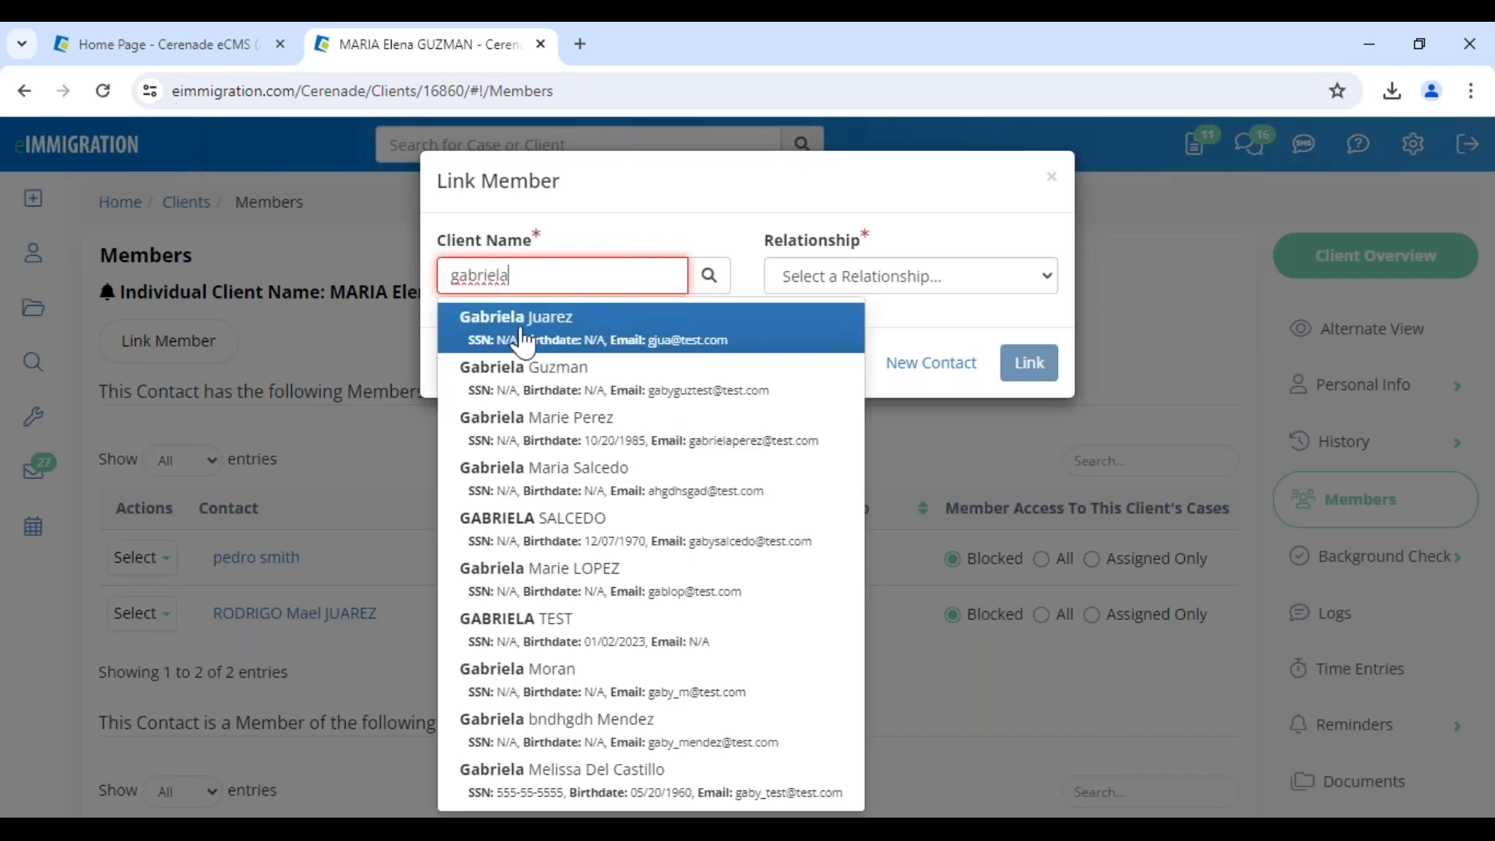
{"action": "left_click", "coordinate": [545, 387]}
{"action": "left_click", "coordinate": [847, 290]}
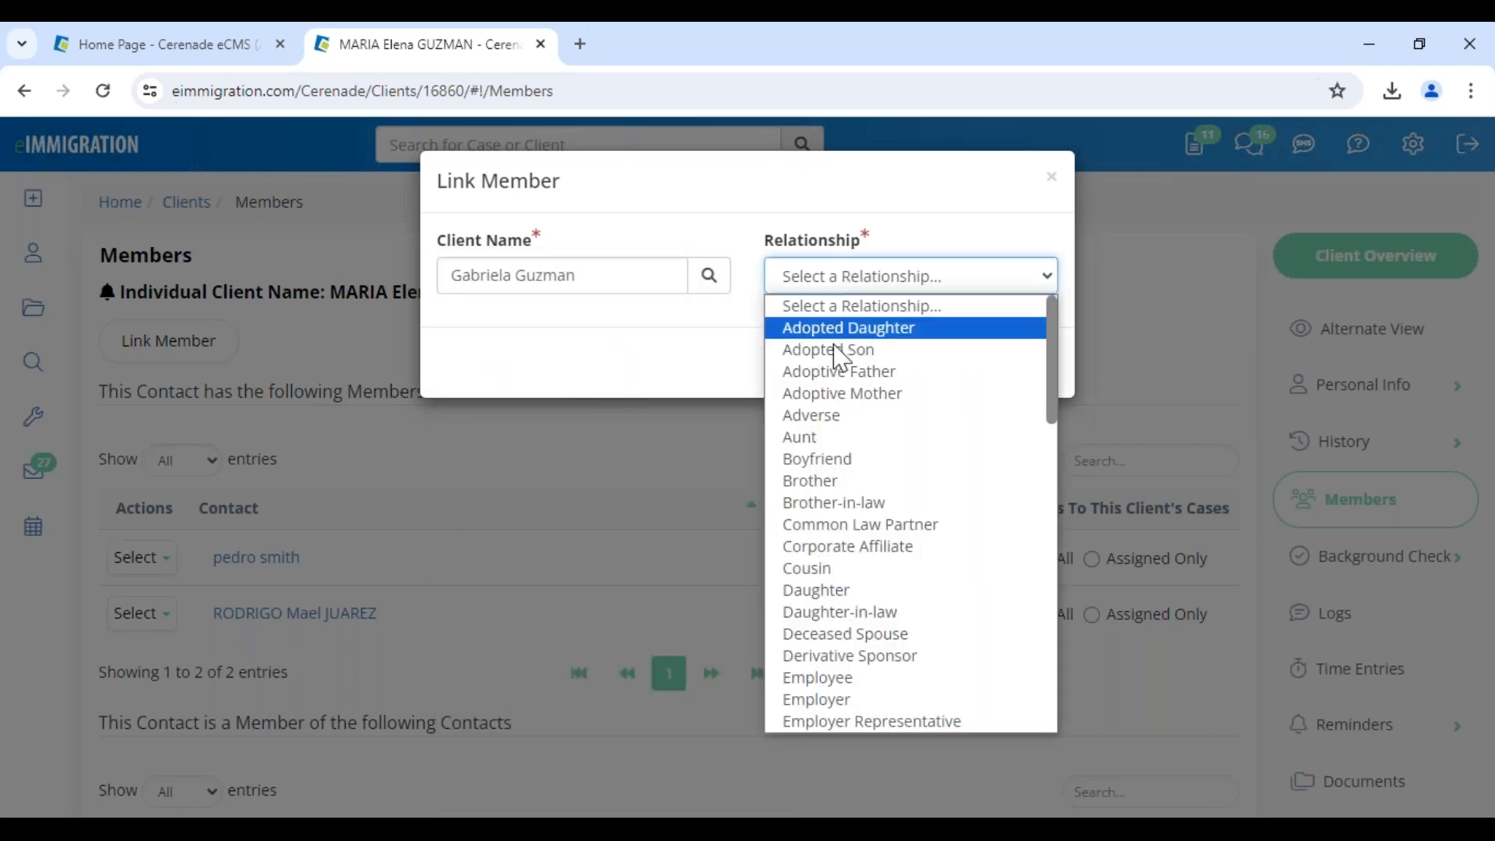
{"action": "left_click", "coordinate": [837, 591]}
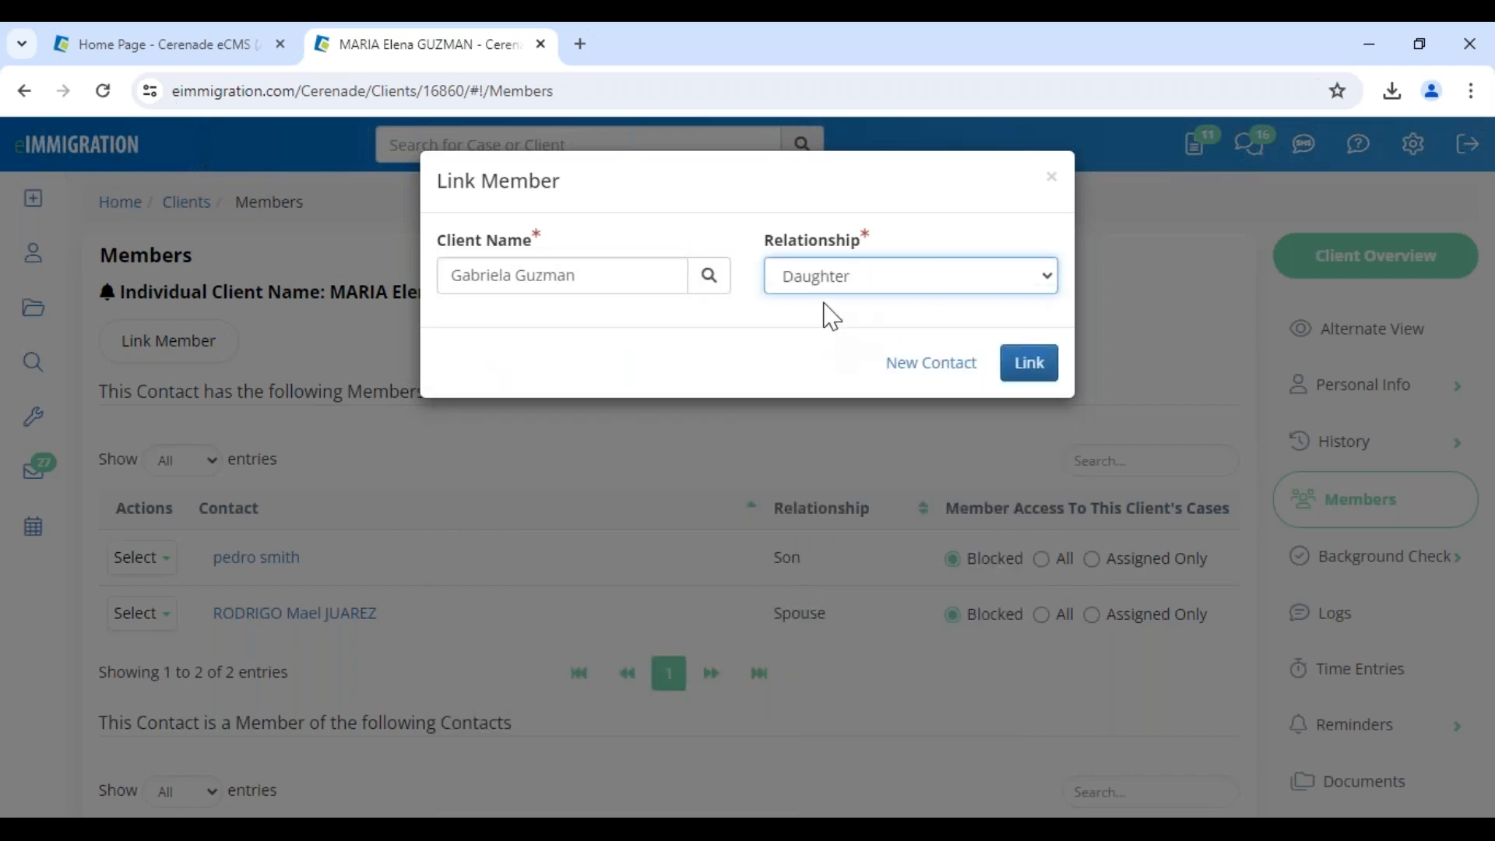
{"action": "left_click", "coordinate": [1017, 379]}
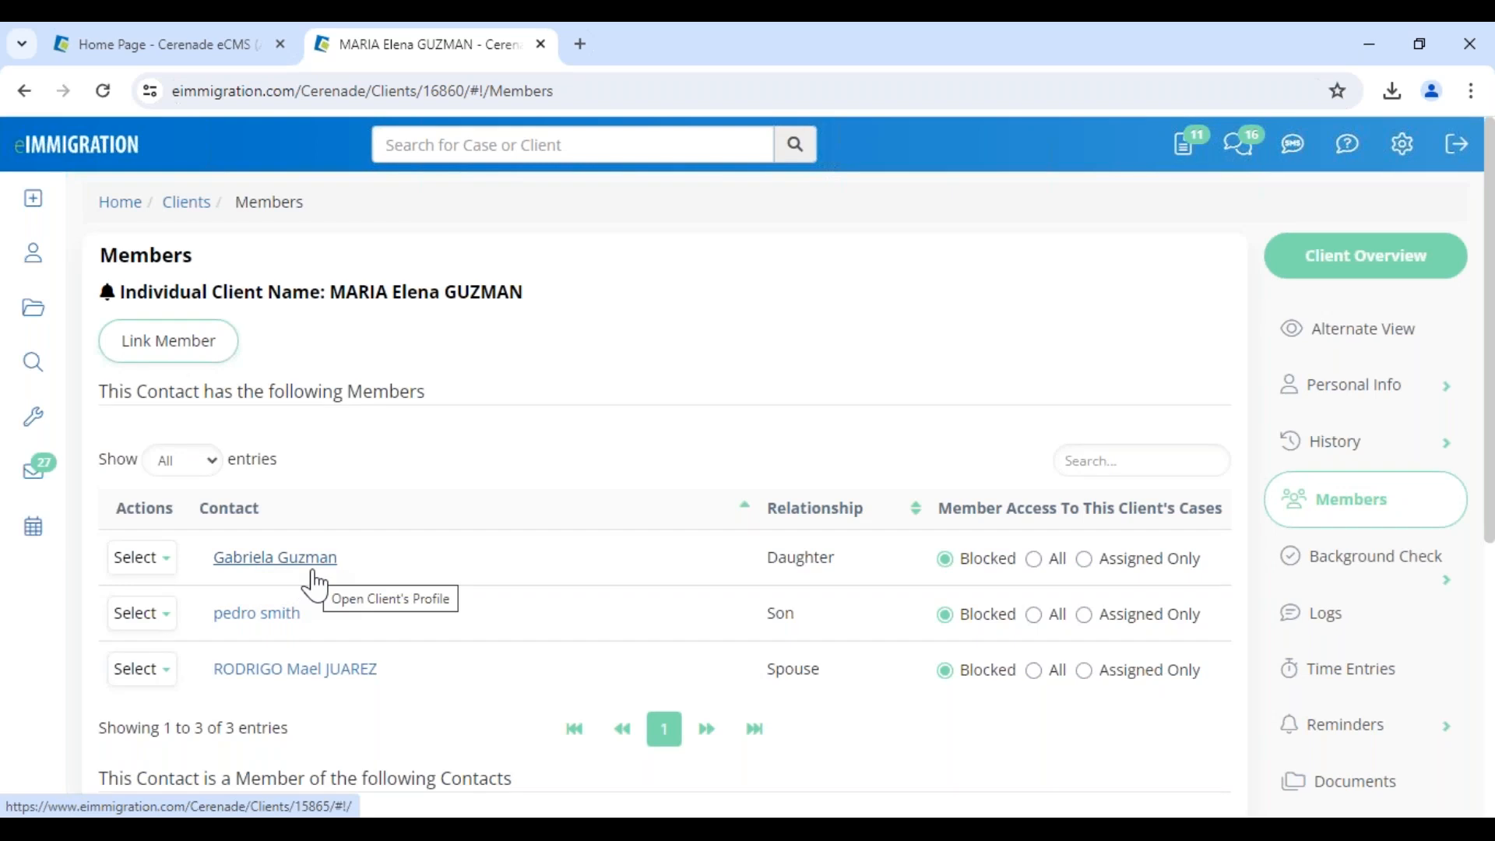
Start a new contact from Link Member with automatic client numbering turned off
{"action": "left_click", "coordinate": [195, 358]}
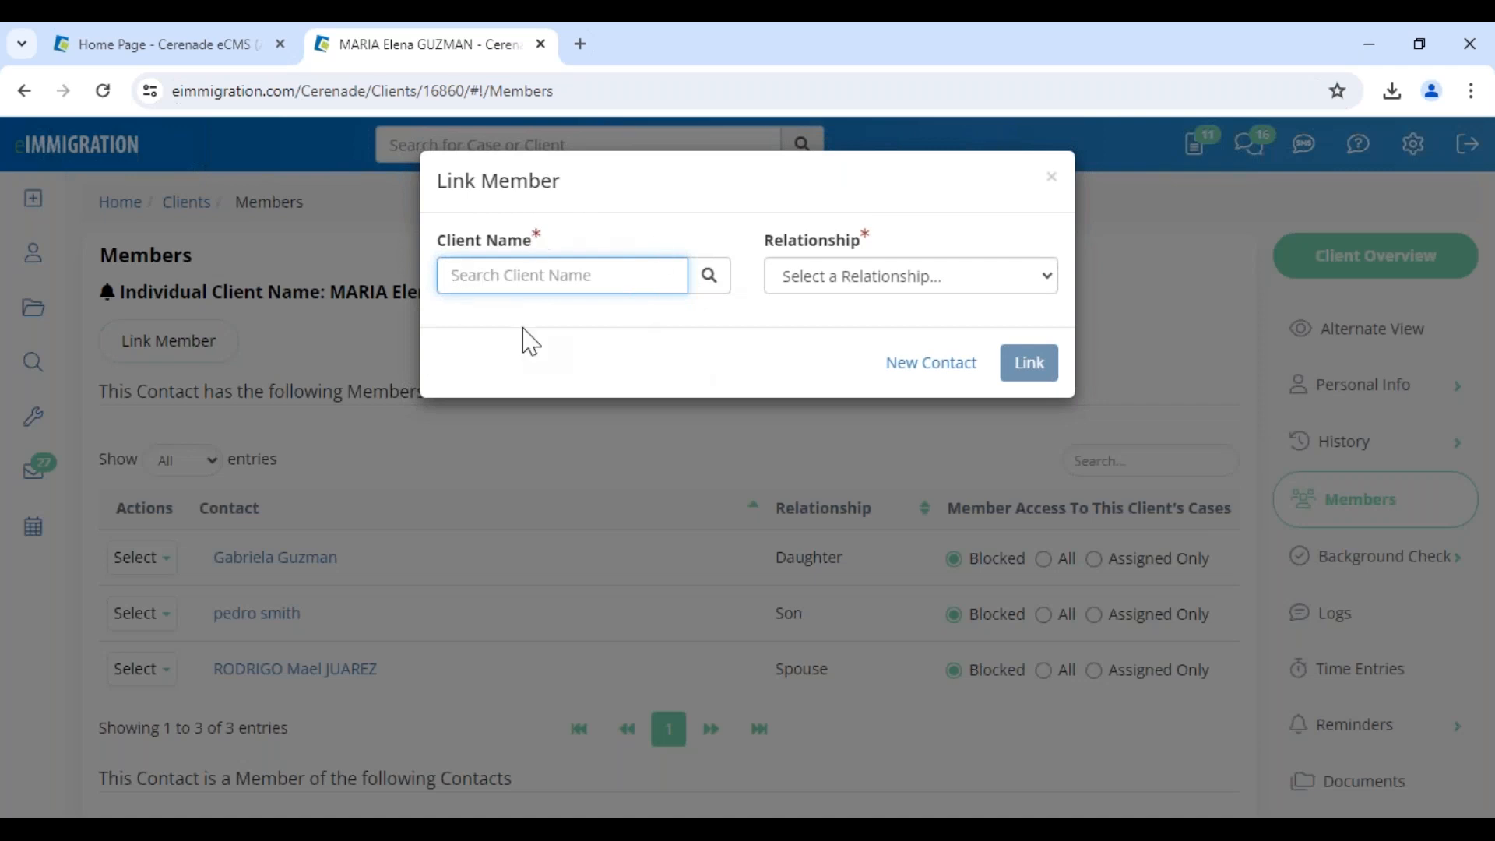
{"action": "left_click", "coordinate": [910, 368]}
{"action": "left_click", "coordinate": [377, 555]}
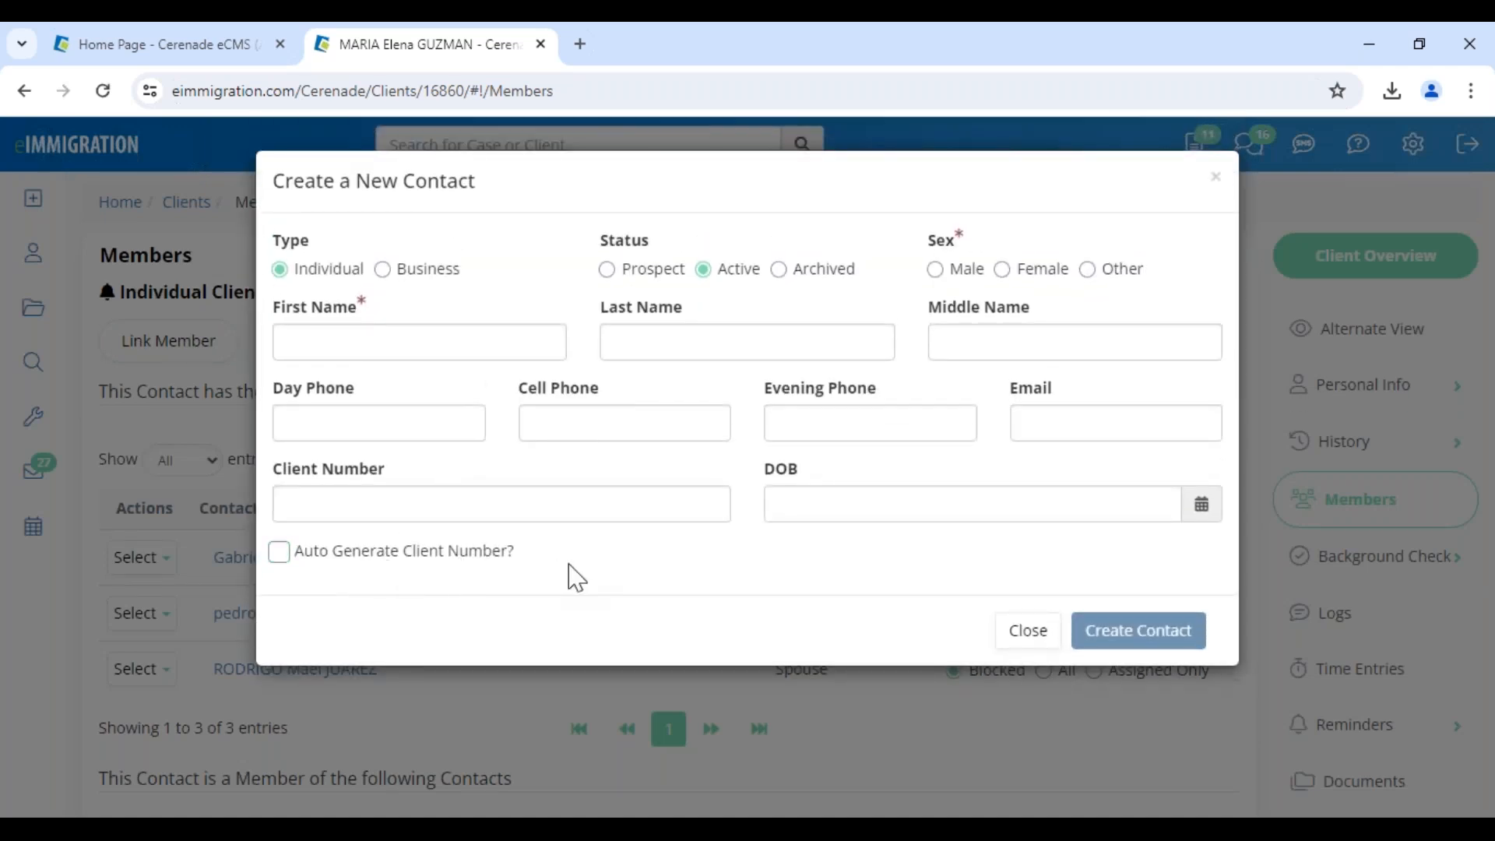
{"action": "left_click_drag", "start_coordinate": [562, 578], "coordinate": [294, 574]}
{"action": "triple_click", "coordinate": [275, 472]}
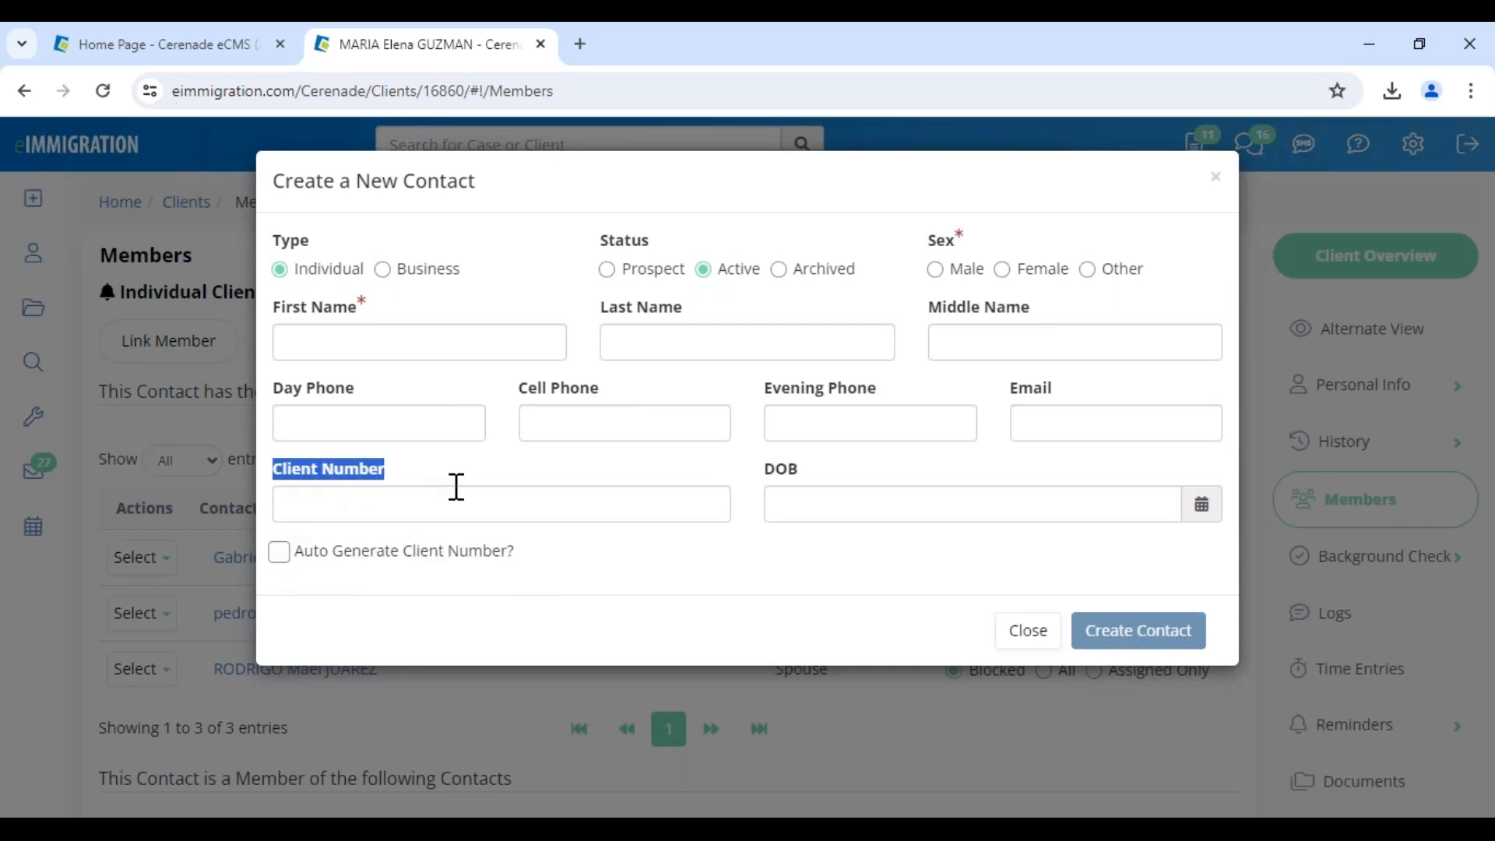
{"action": "left_click_drag", "start_coordinate": [555, 566], "coordinate": [379, 564]}
{"action": "left_click", "coordinate": [574, 561]}
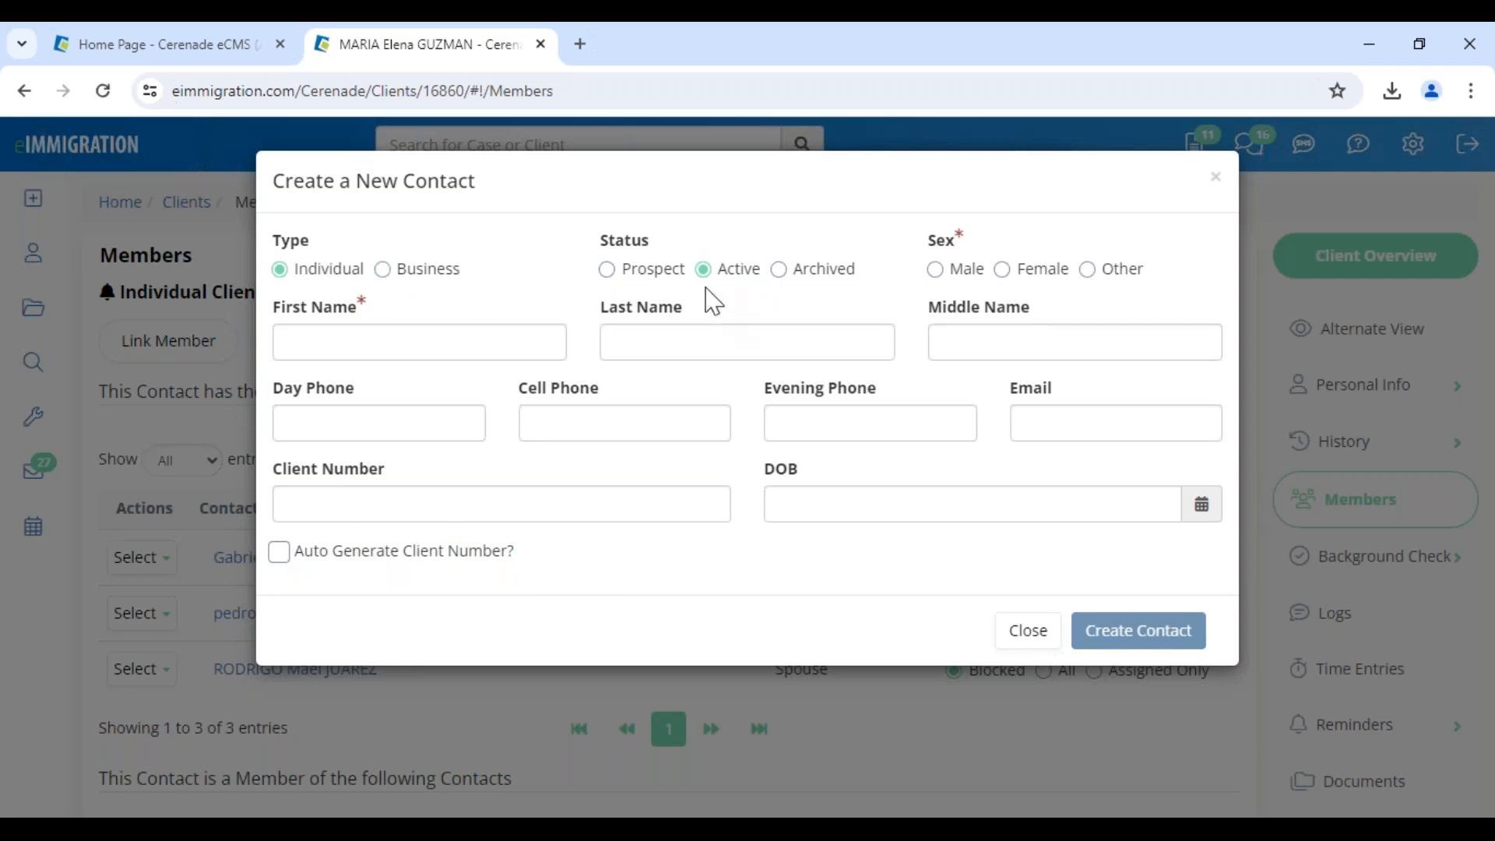
Fill the new contact's first and last name, set Female, create her, and link her as Daughter
{"action": "left_click", "coordinate": [376, 330]}
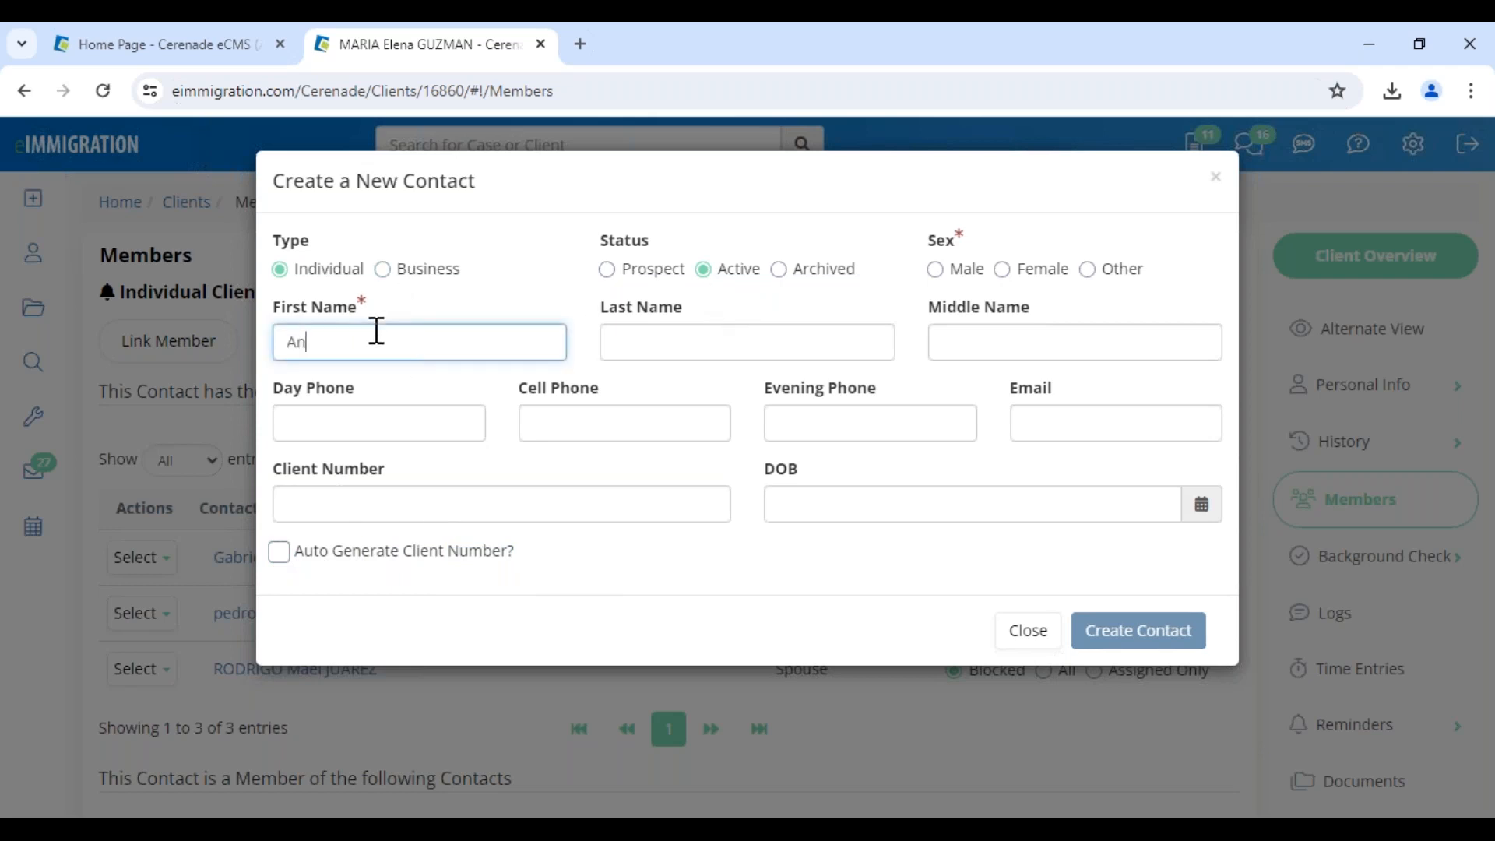
{"action": "key", "text": "Tab"}
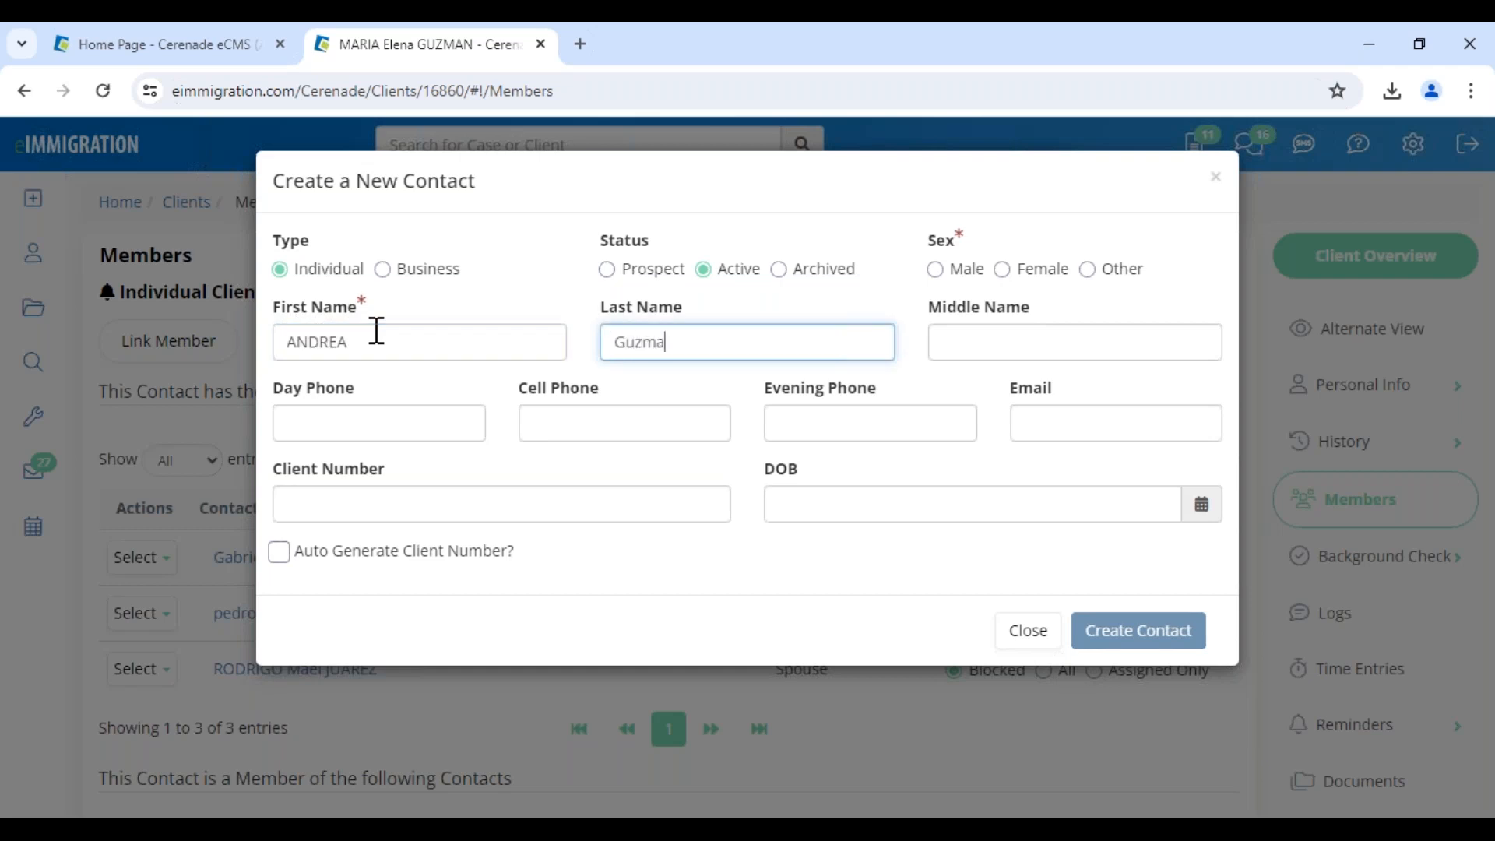
{"action": "left_click", "coordinate": [1043, 273]}
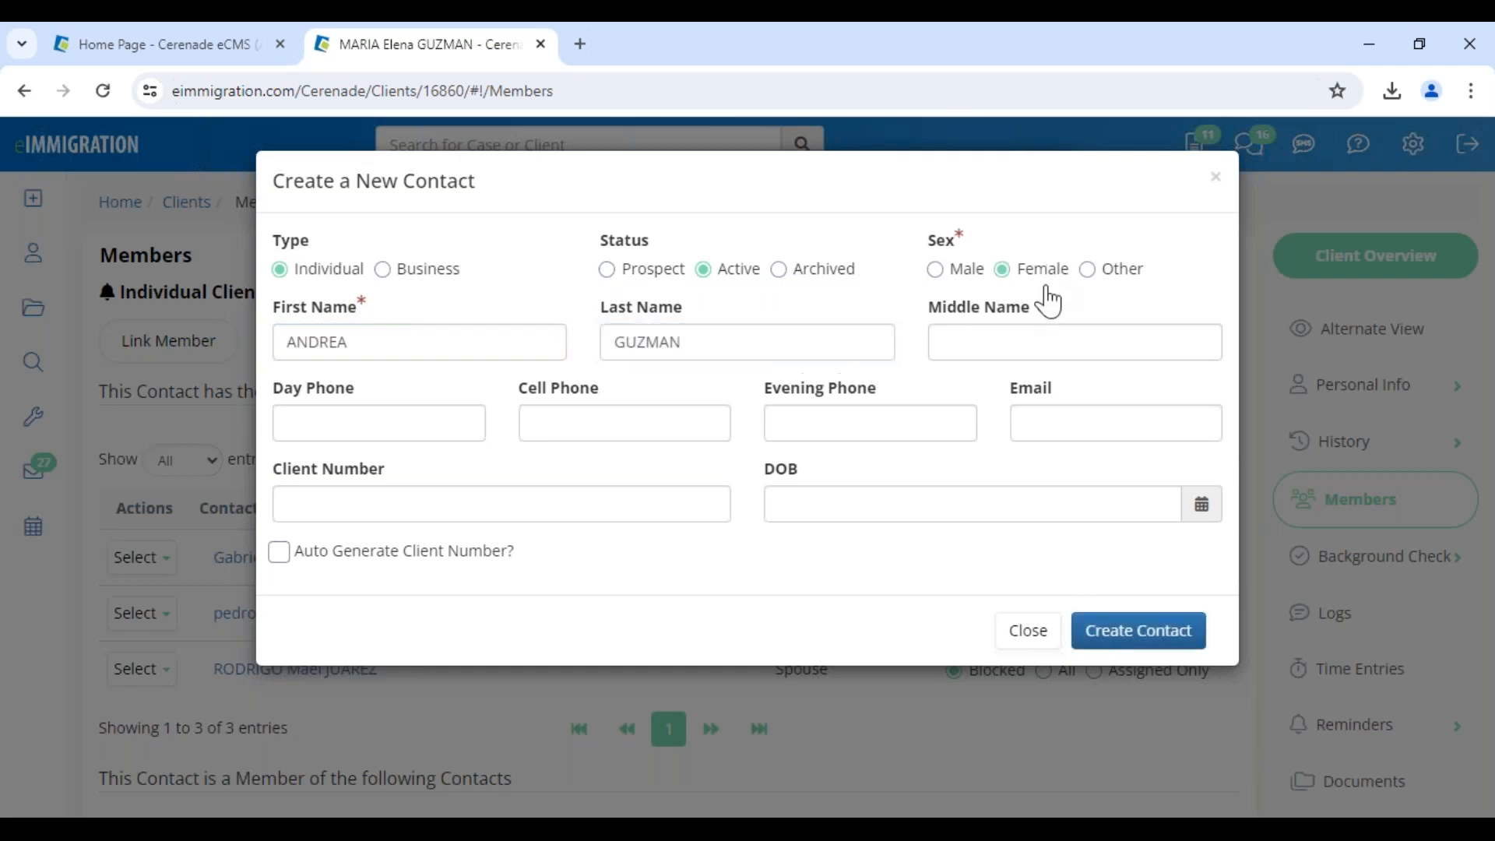
{"action": "left_click", "coordinate": [1112, 645]}
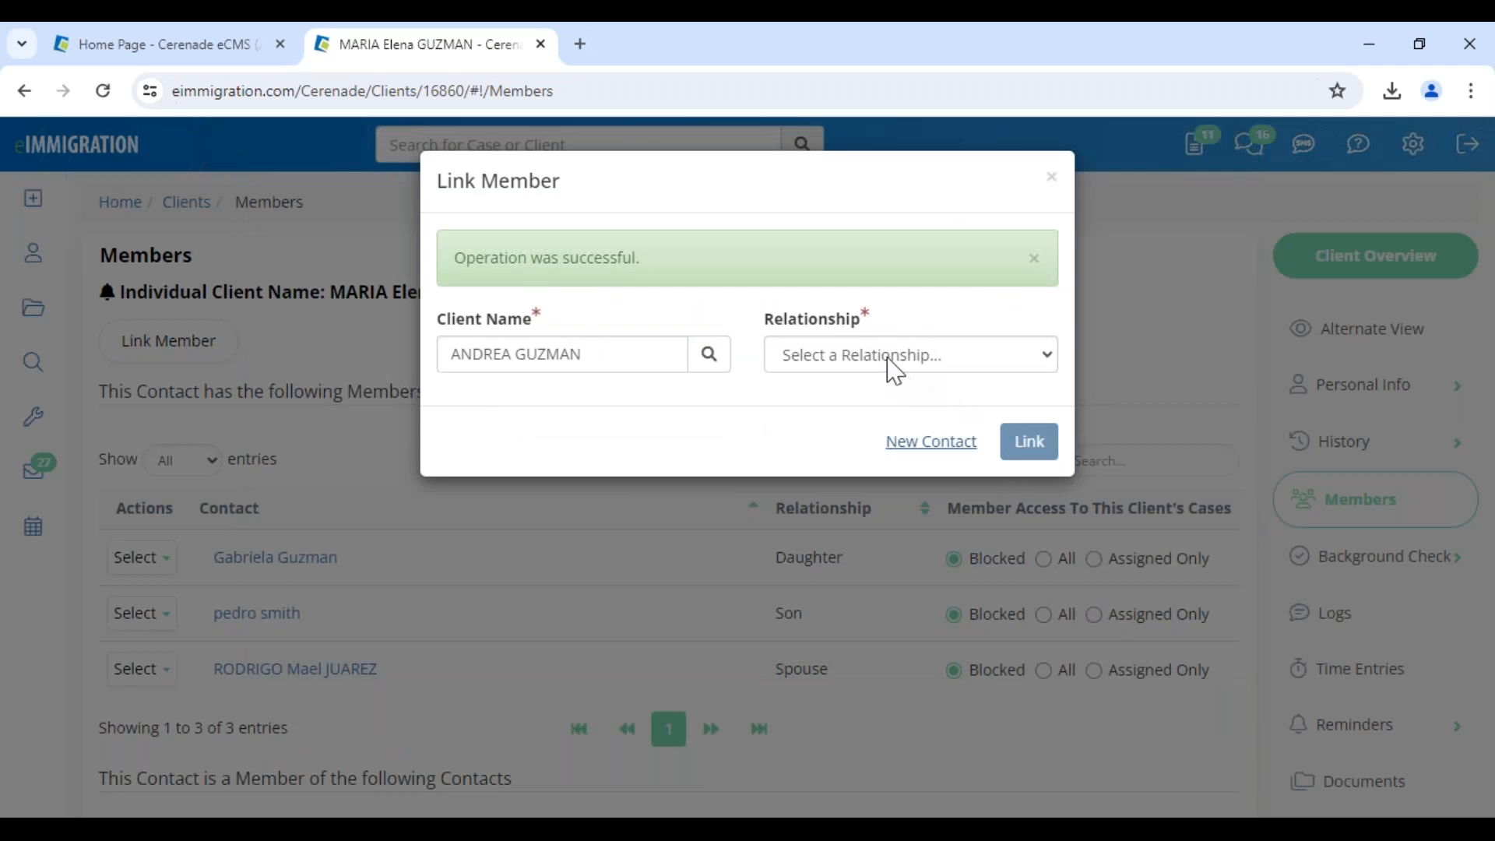
{"action": "left_click", "coordinate": [894, 366]}
{"action": "left_click", "coordinate": [847, 669]}
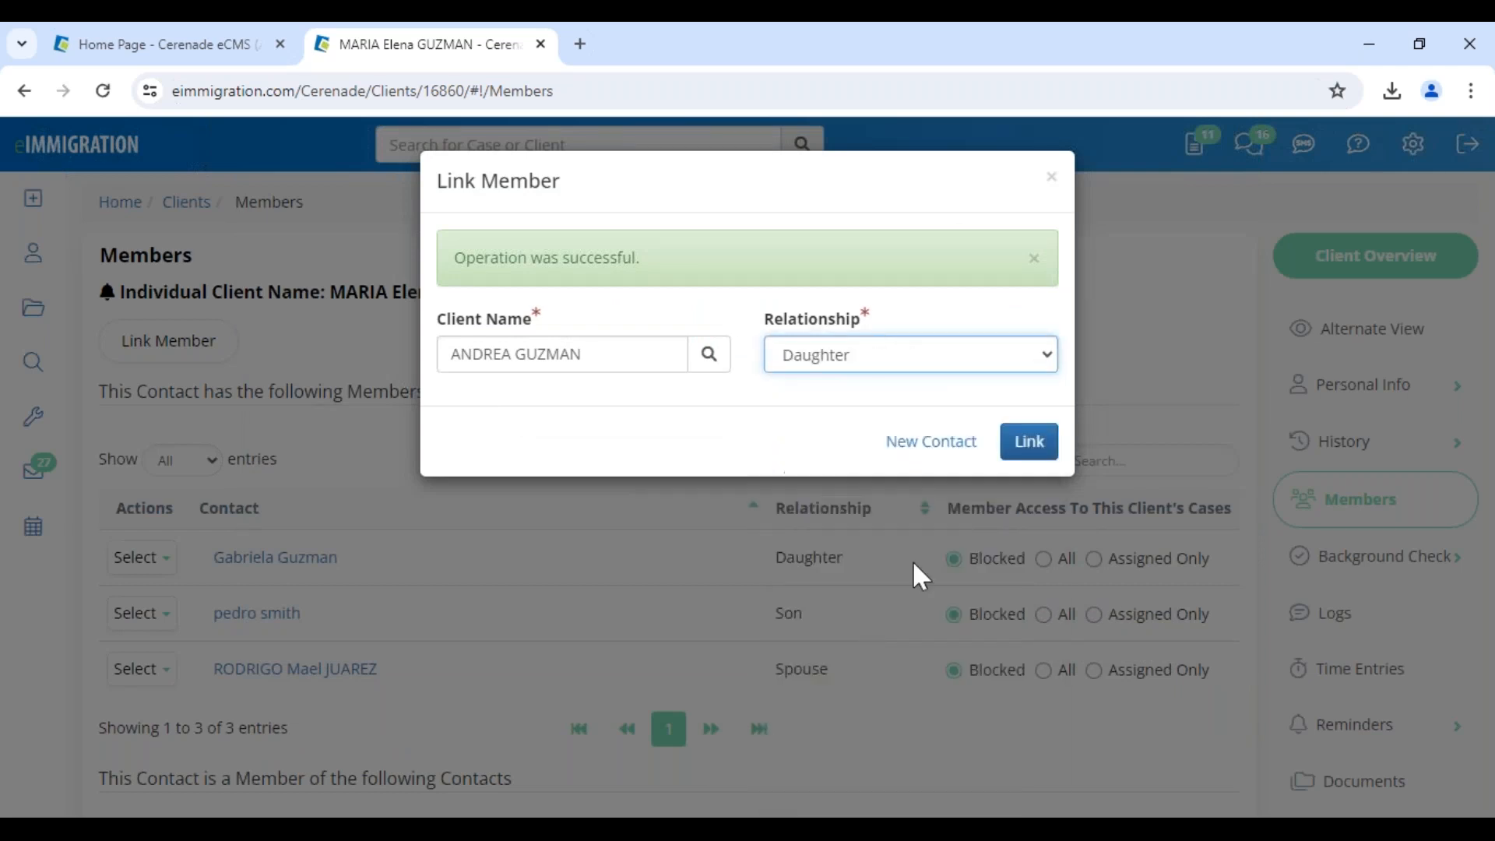
{"action": "left_click", "coordinate": [1044, 450]}
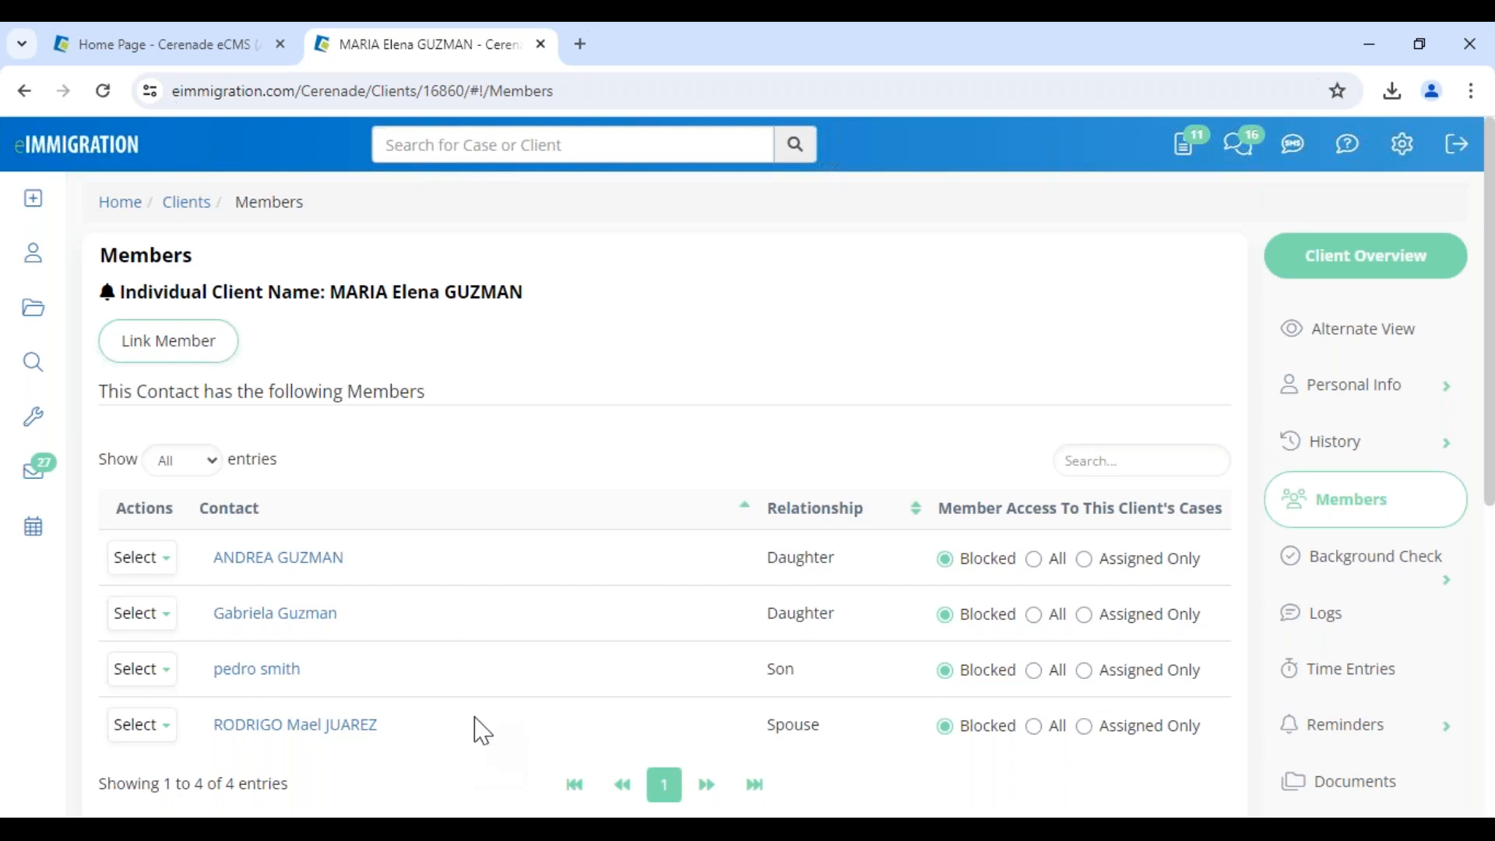
{"action": "left_click_drag", "start_coordinate": [348, 391], "coordinate": [467, 409]}
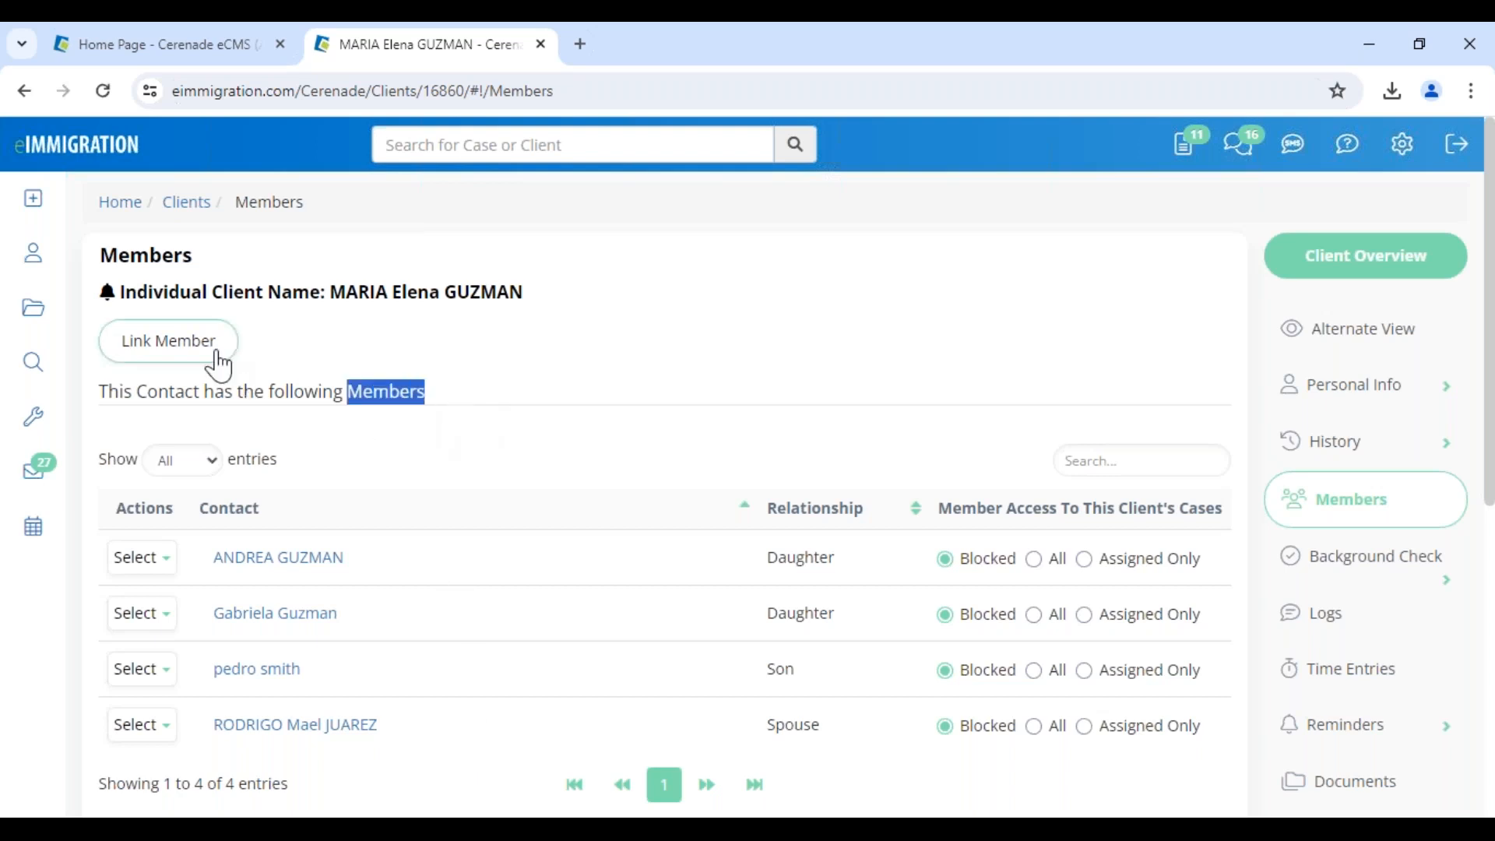
{"action": "left_click", "coordinate": [406, 425]}
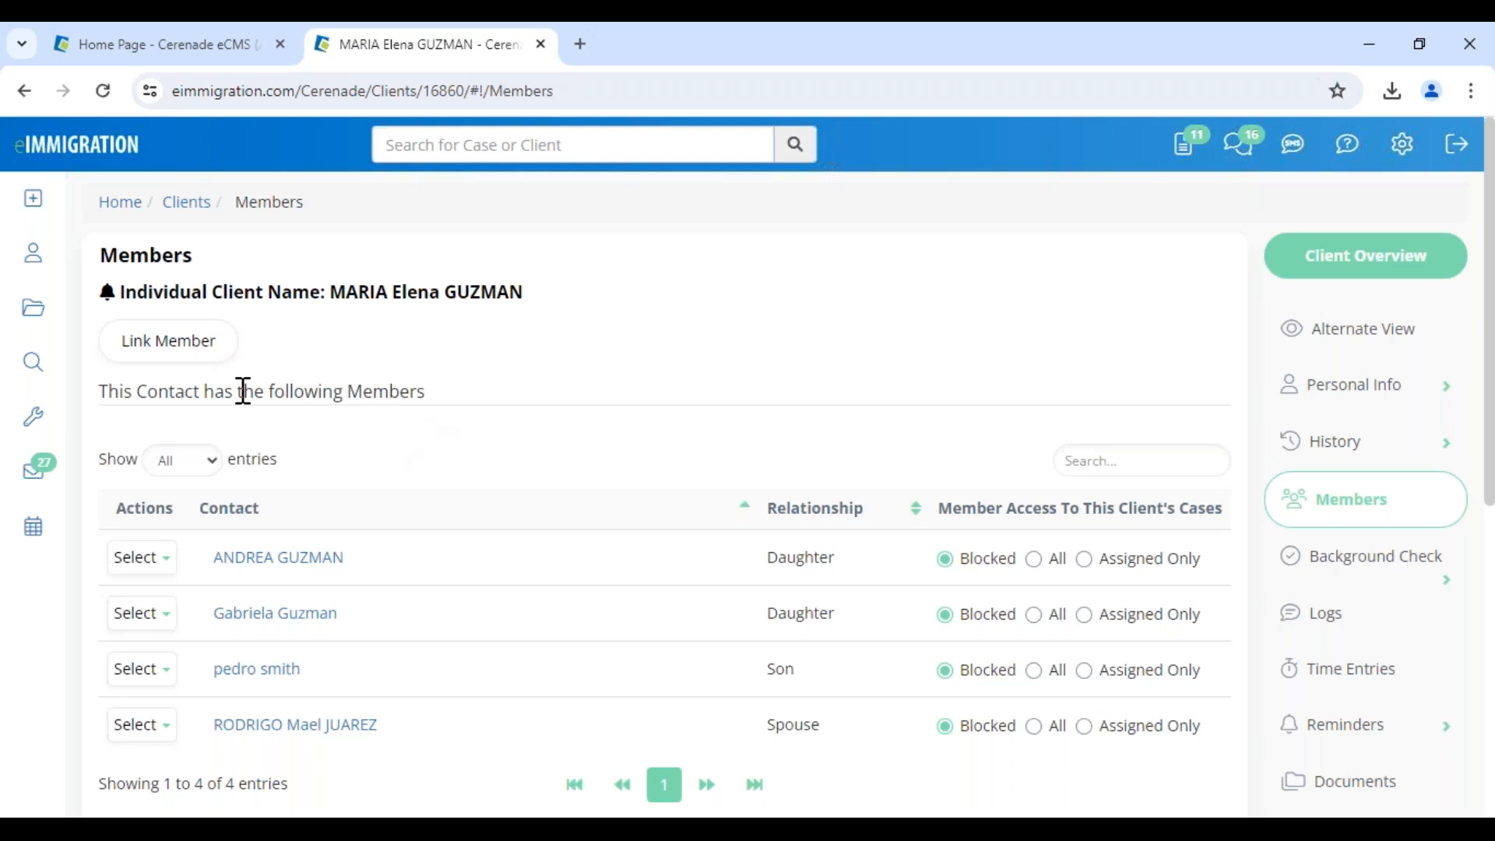
{"action": "mouse_move", "coordinate": [32, 362]}
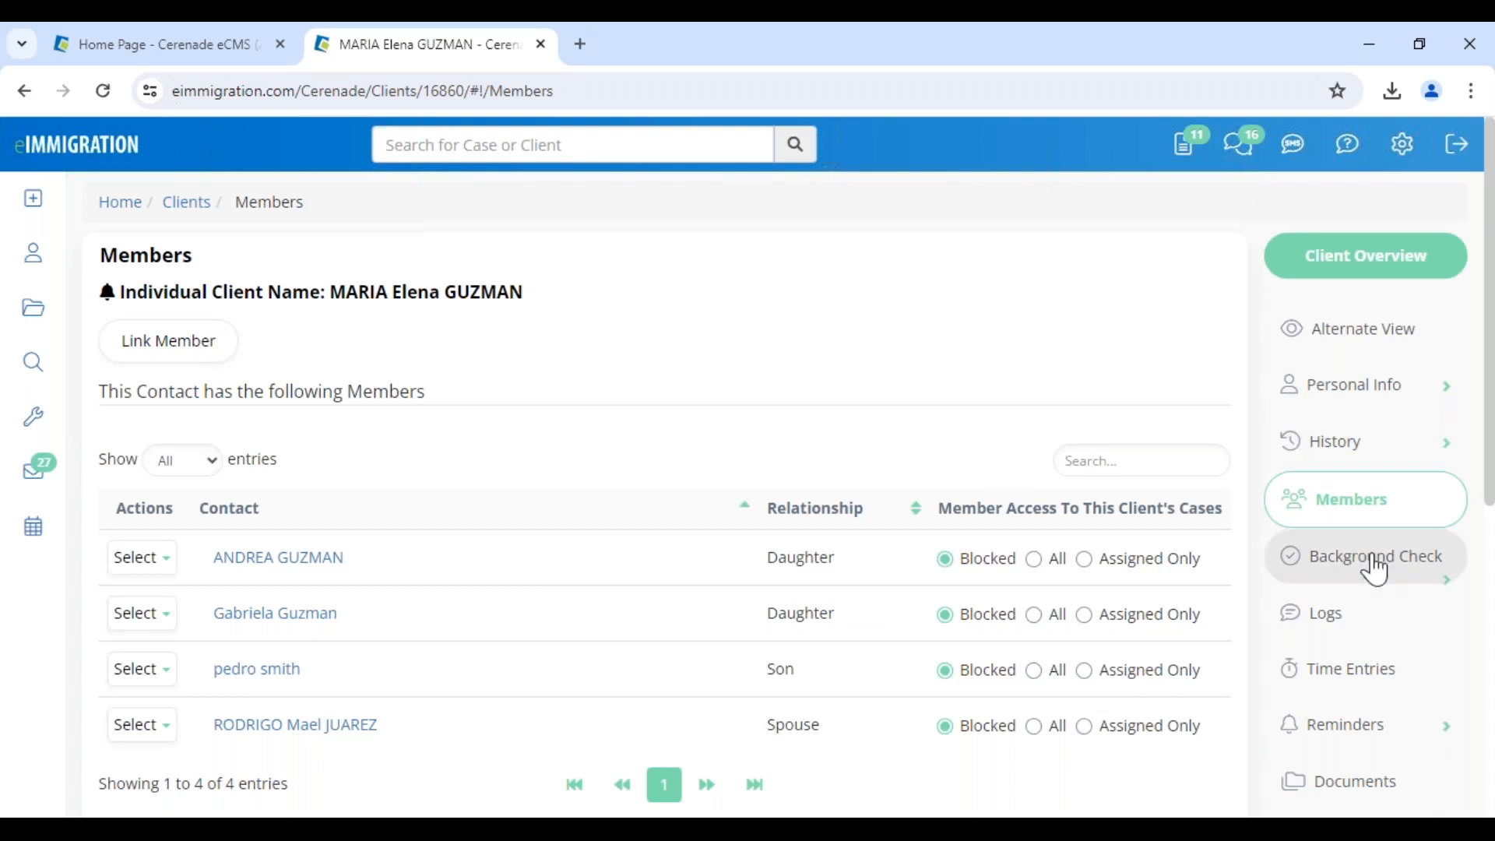
Copy the mother's Los Angeles address into the first daughter's current addresses, save, and close her tab
{"action": "left_click", "coordinate": [273, 563]}
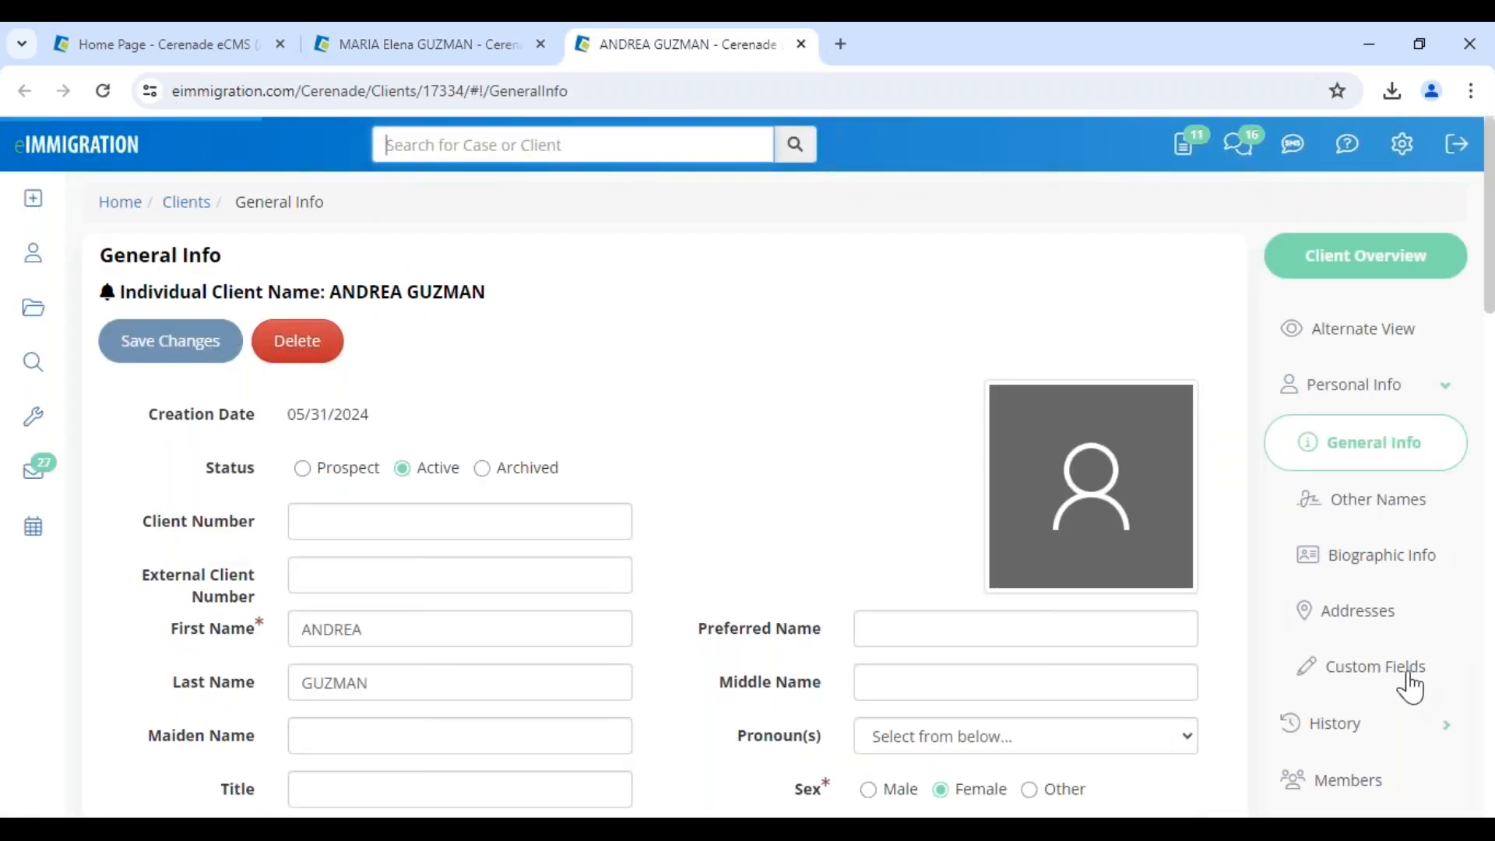
{"action": "left_click", "coordinate": [1383, 619]}
{"action": "left_click", "coordinate": [530, 401]}
{"action": "left_click", "coordinate": [464, 447]}
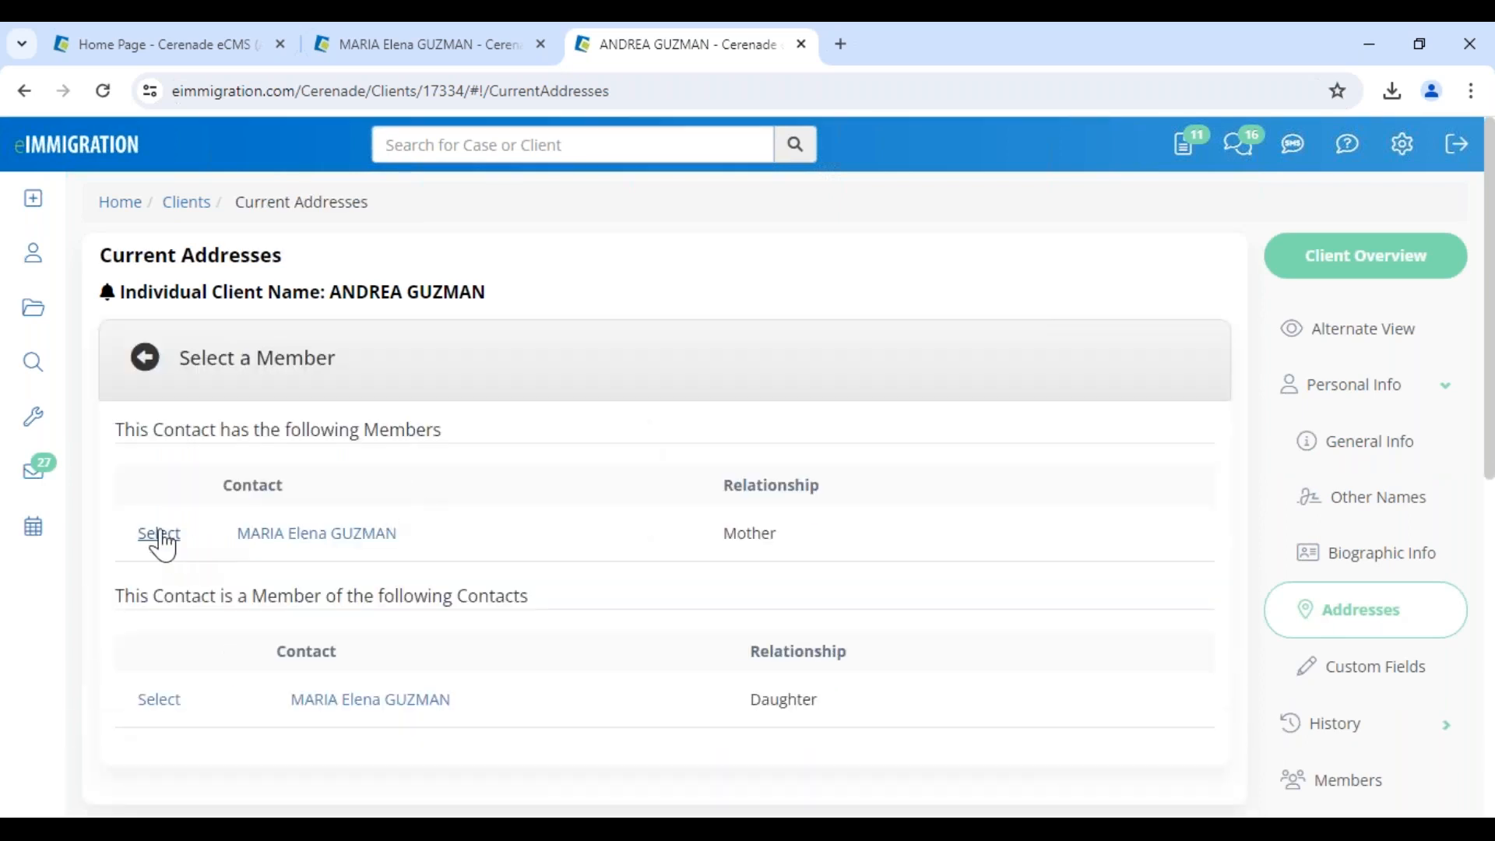
{"action": "left_click", "coordinate": [158, 535]}
{"action": "left_click", "coordinate": [180, 366]}
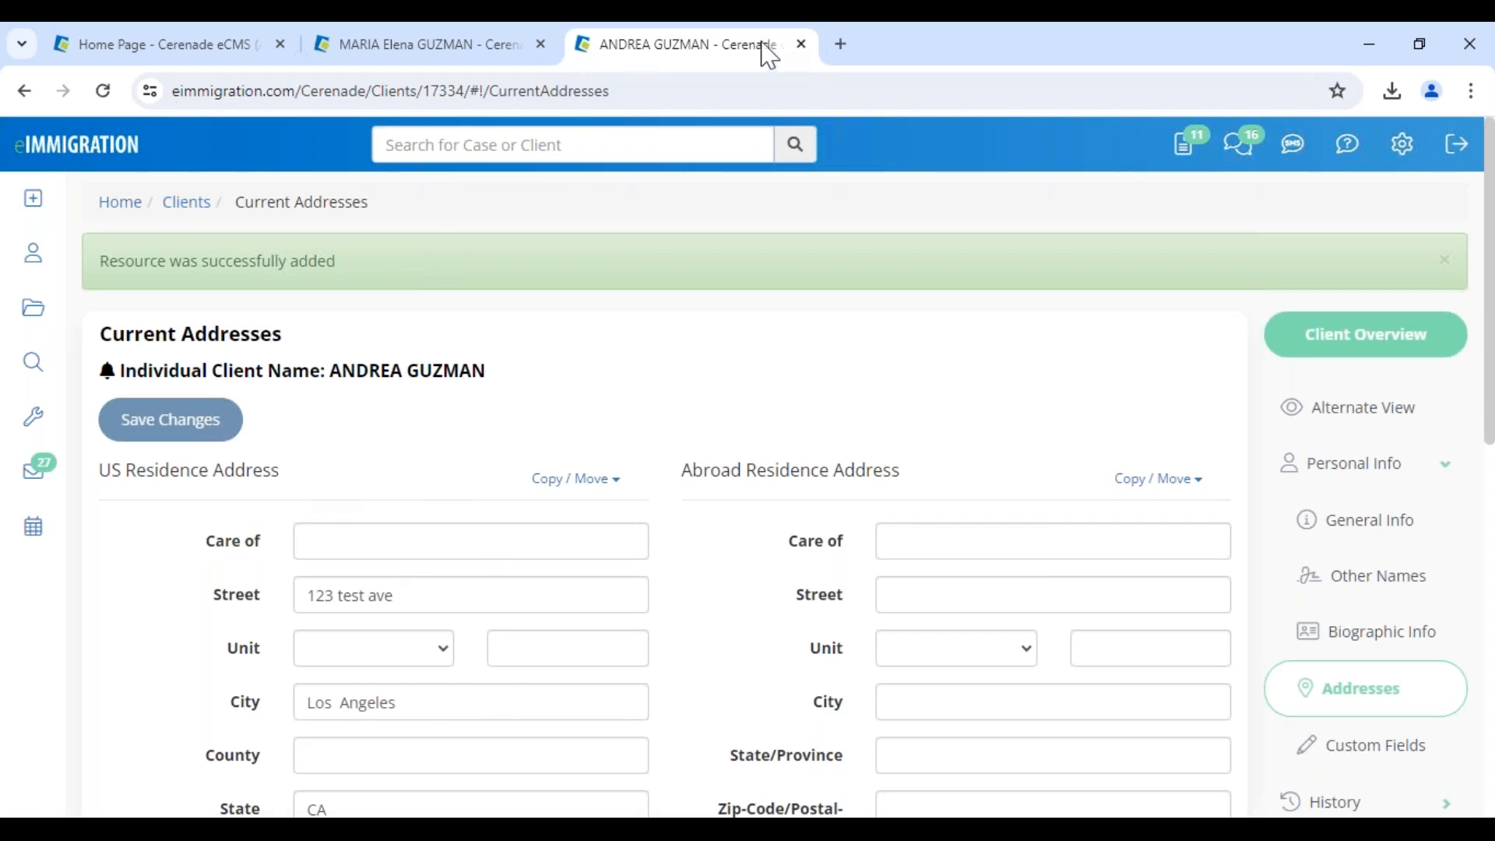
{"action": "left_click", "coordinate": [803, 44]}
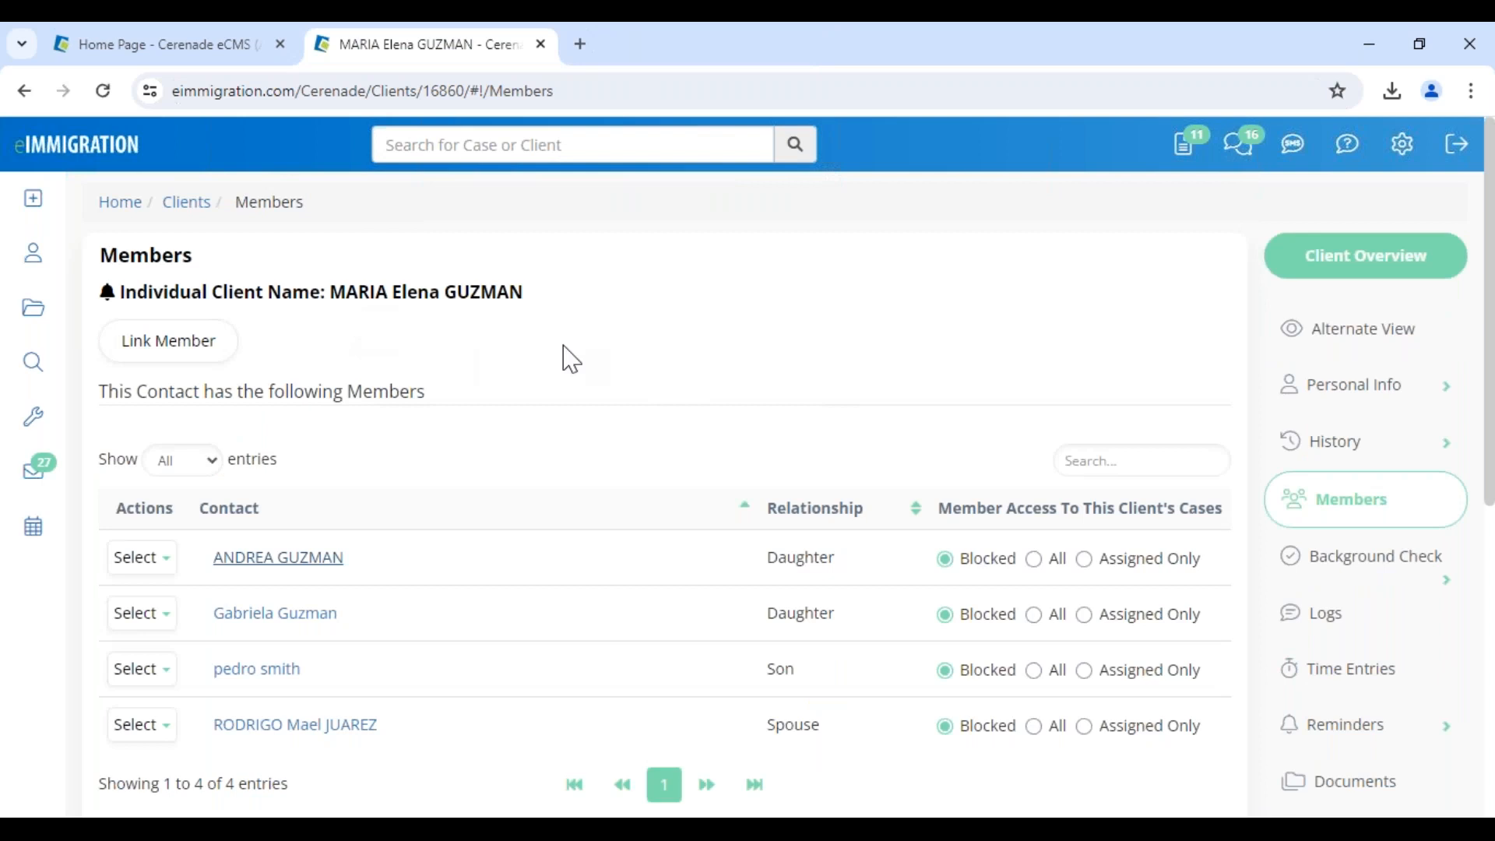
{"action": "left_click", "coordinate": [1359, 390]}
Open the main client's General Info, highlight her full name, then list her single TRADUCCIONES case
{"action": "left_click", "coordinate": [1363, 456]}
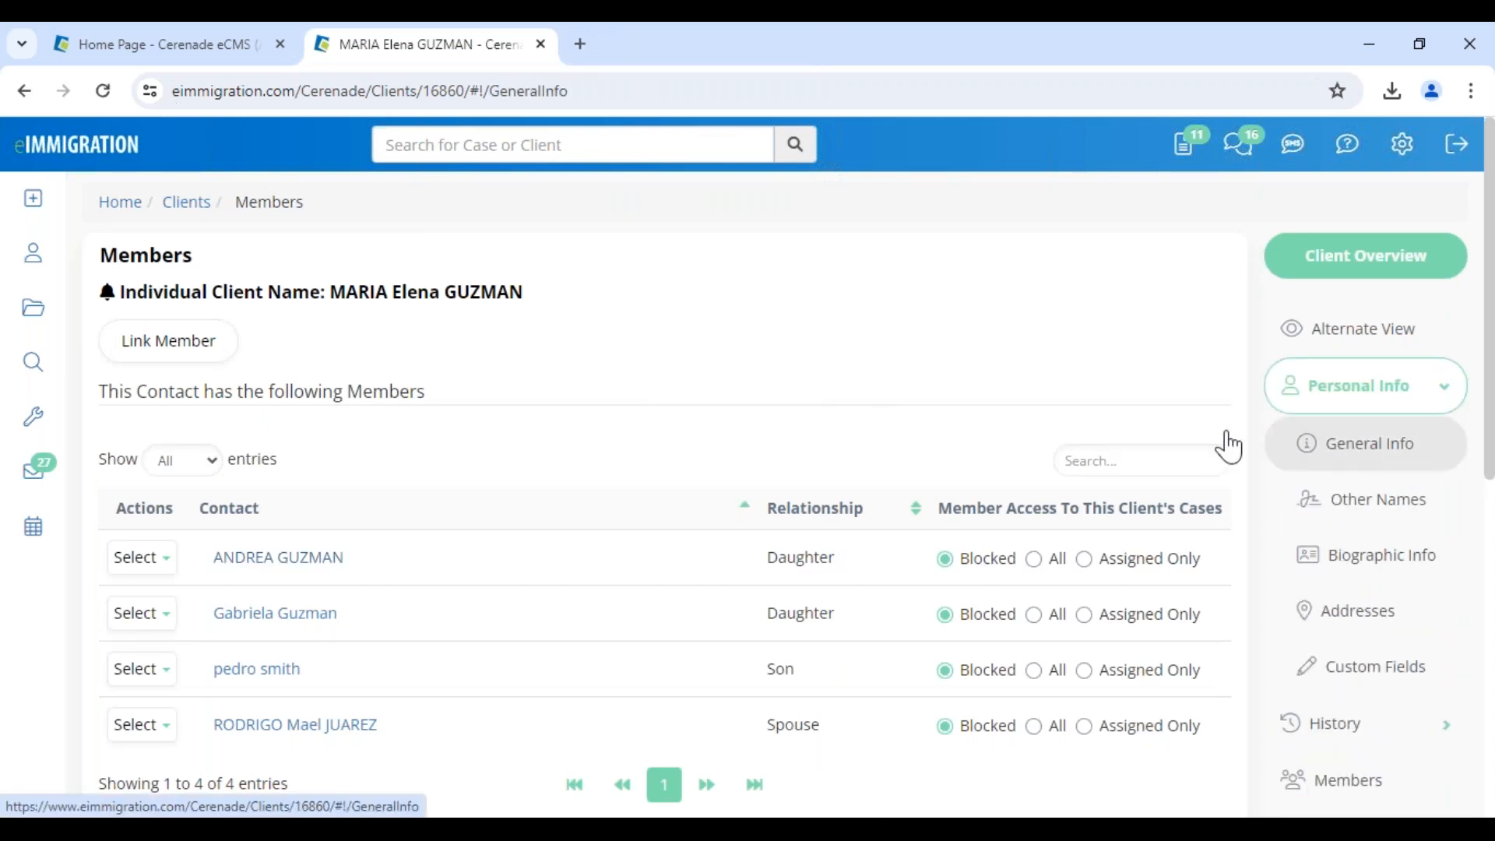
{"action": "left_click_drag", "start_coordinate": [327, 293], "coordinate": [615, 311]}
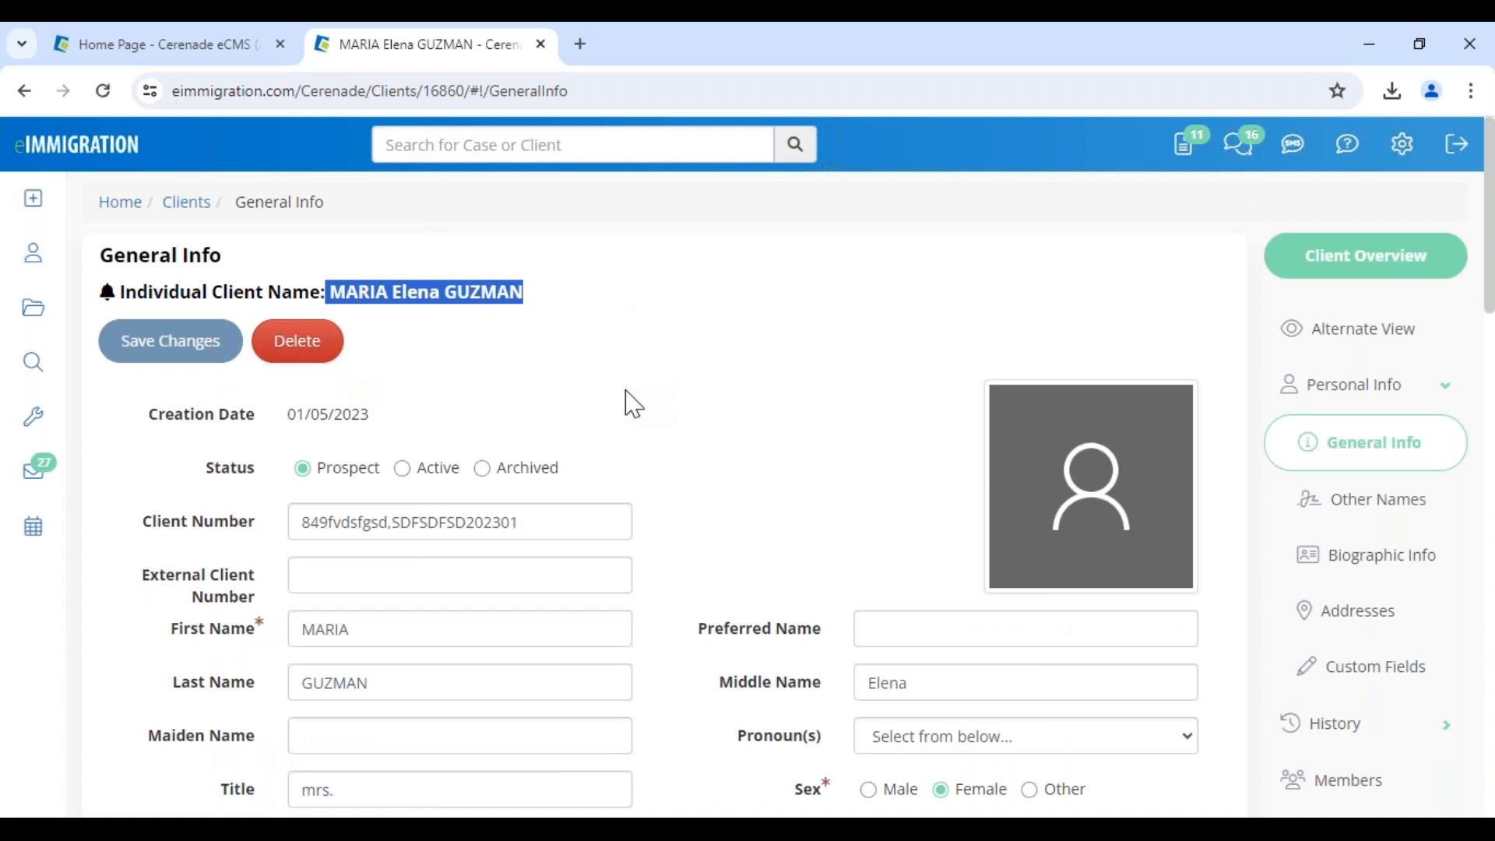
{"action": "left_click", "coordinate": [597, 394]}
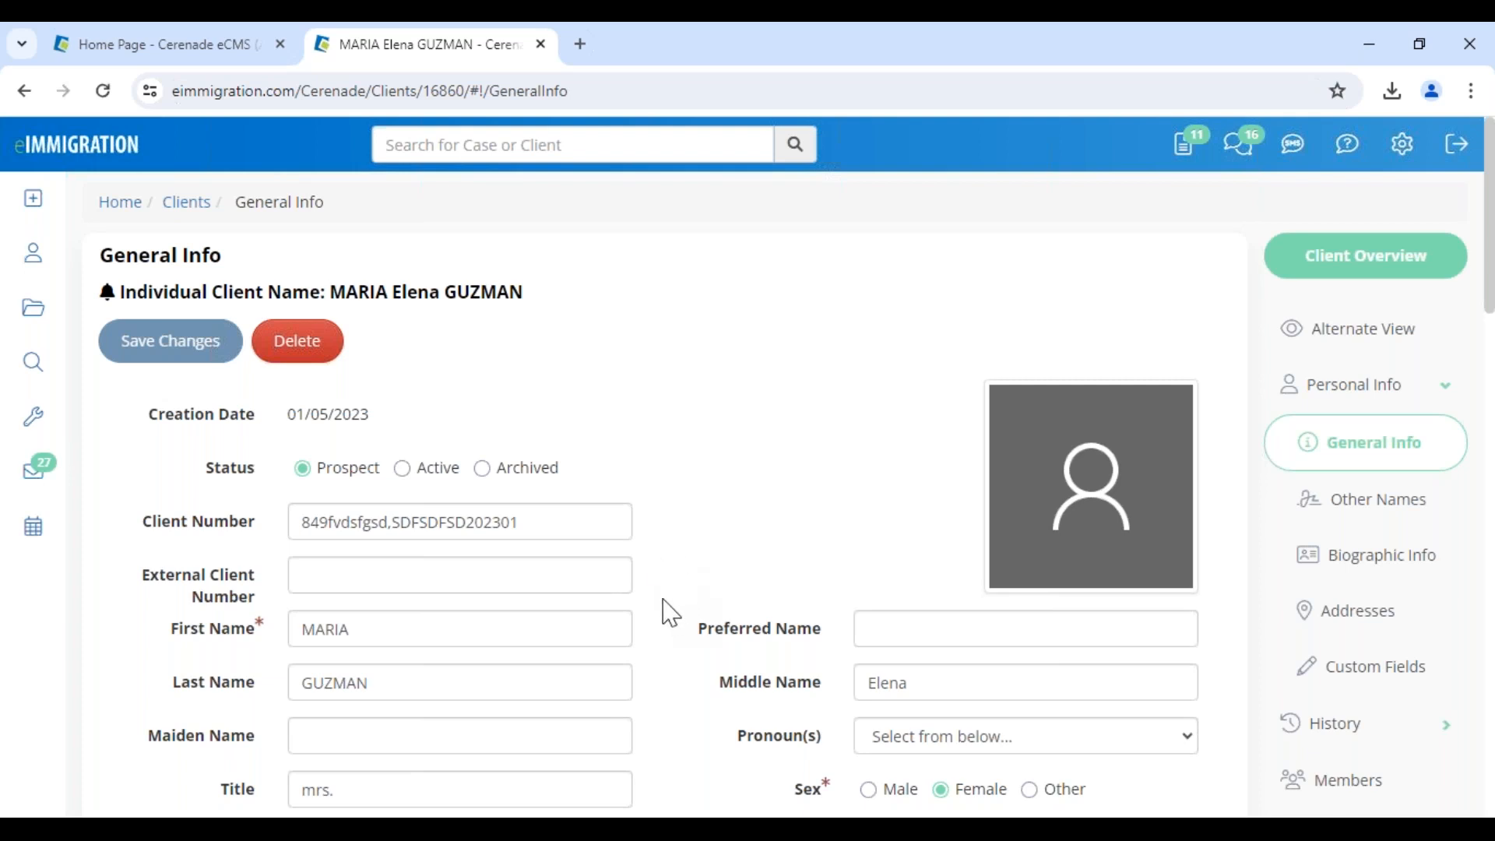
{"action": "left_click_drag", "start_coordinate": [346, 293], "coordinate": [583, 303]}
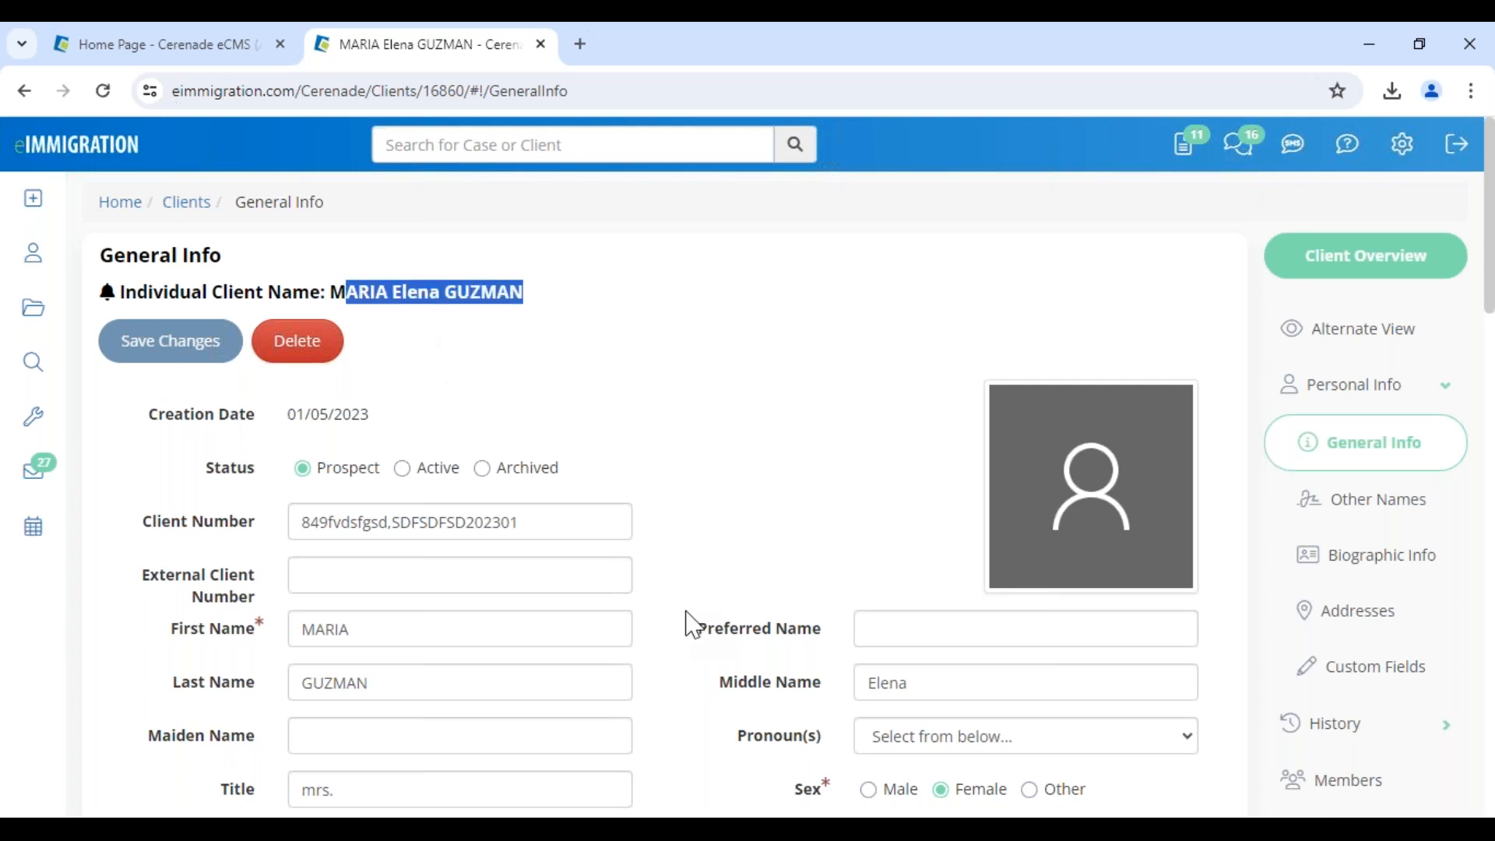
{"action": "scroll", "coordinate": [681, 633], "scroll_direction": "down", "scroll_amount": 7}
{"action": "scroll", "coordinate": [682, 633], "scroll_direction": "up", "scroll_amount": 7}
{"action": "left_click", "coordinate": [567, 348]}
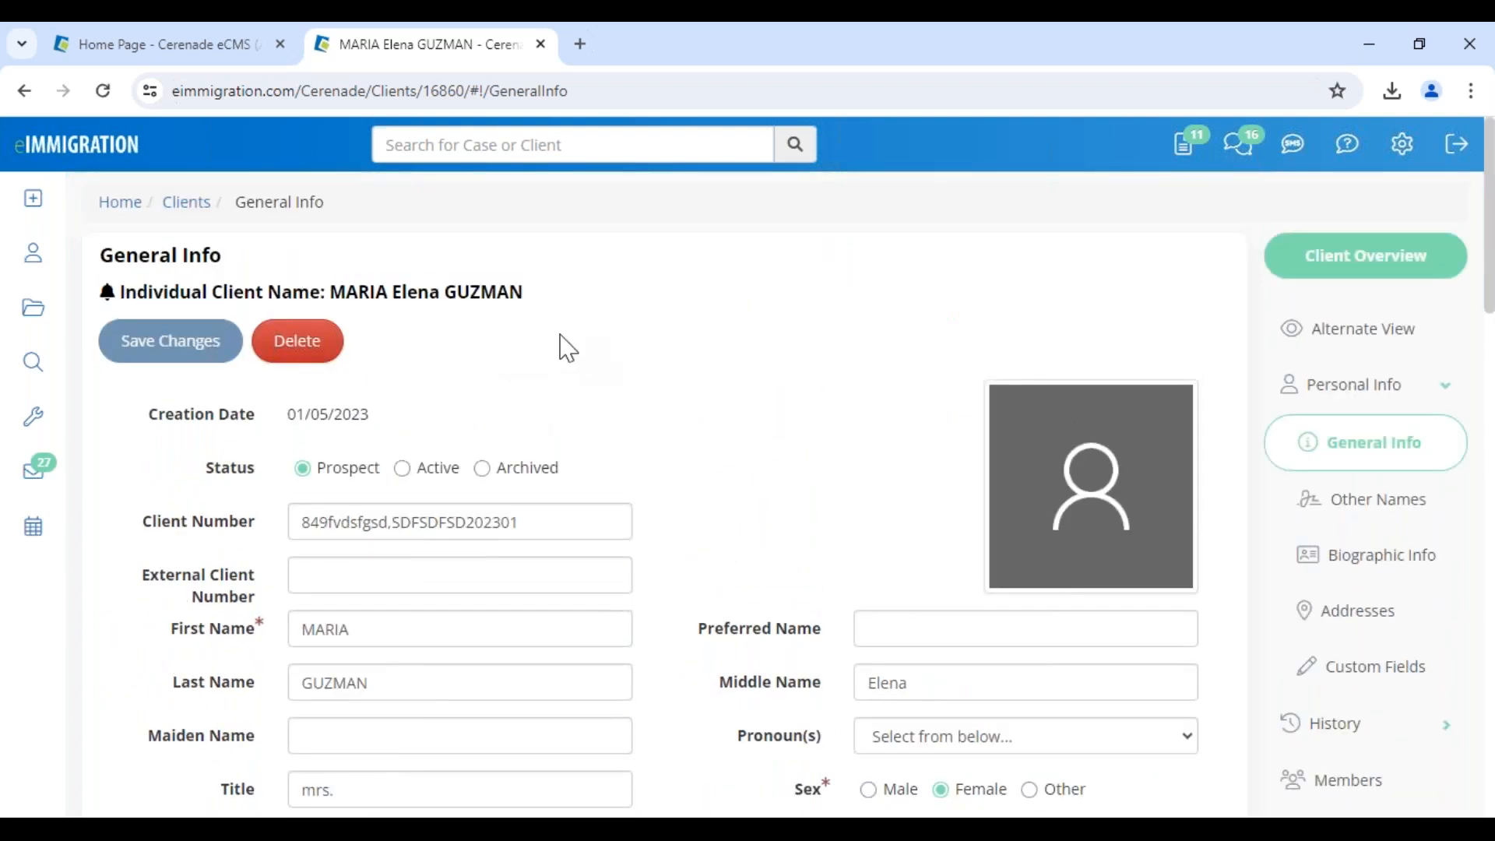
{"action": "left_click_drag", "start_coordinate": [346, 293], "coordinate": [584, 333]}
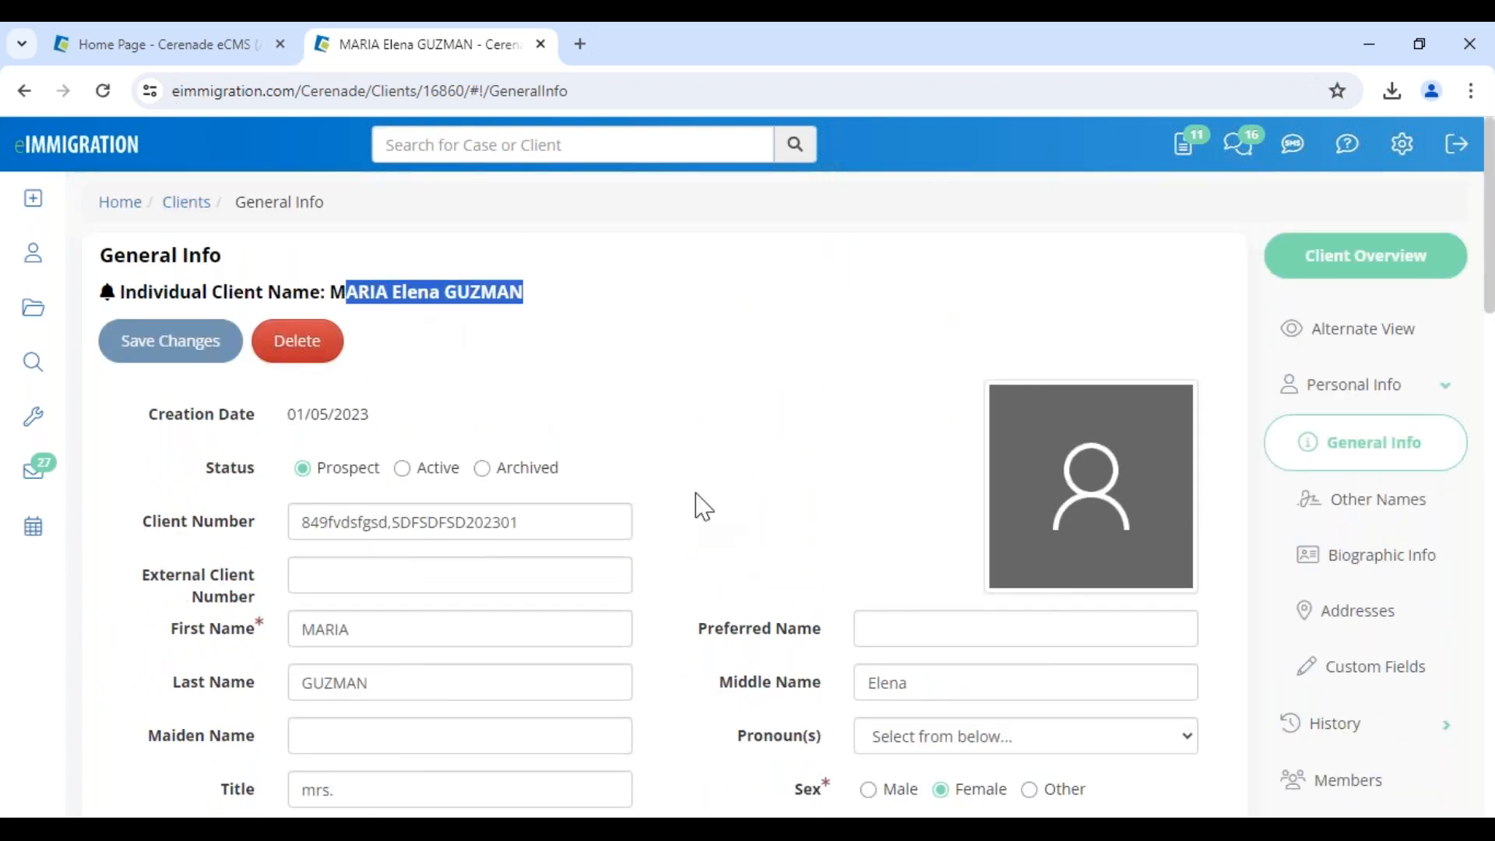
{"action": "left_click", "coordinate": [510, 371]}
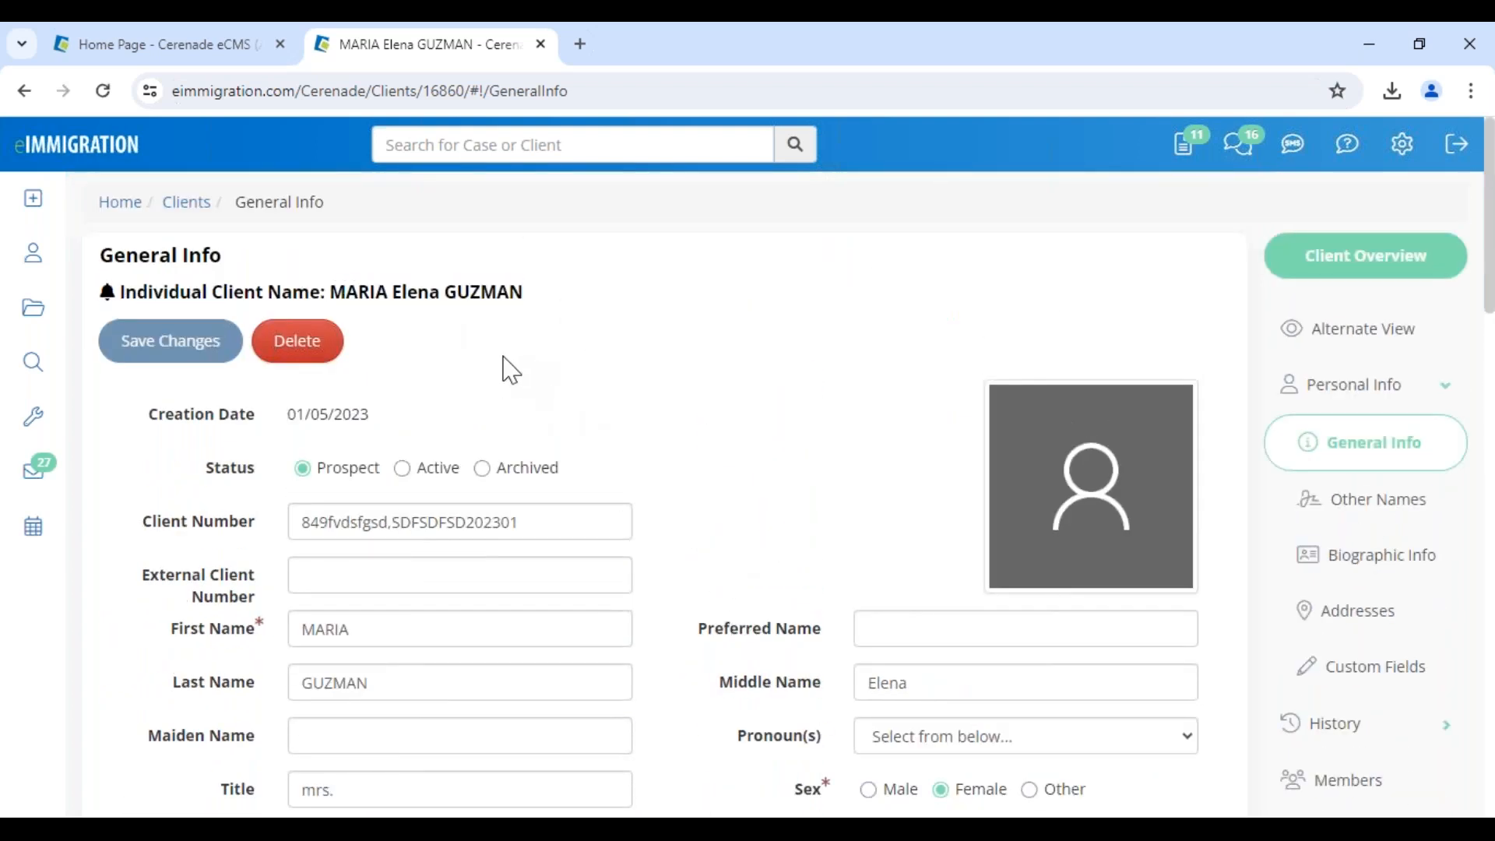
{"action": "left_click_drag", "start_coordinate": [331, 293], "coordinate": [550, 320]}
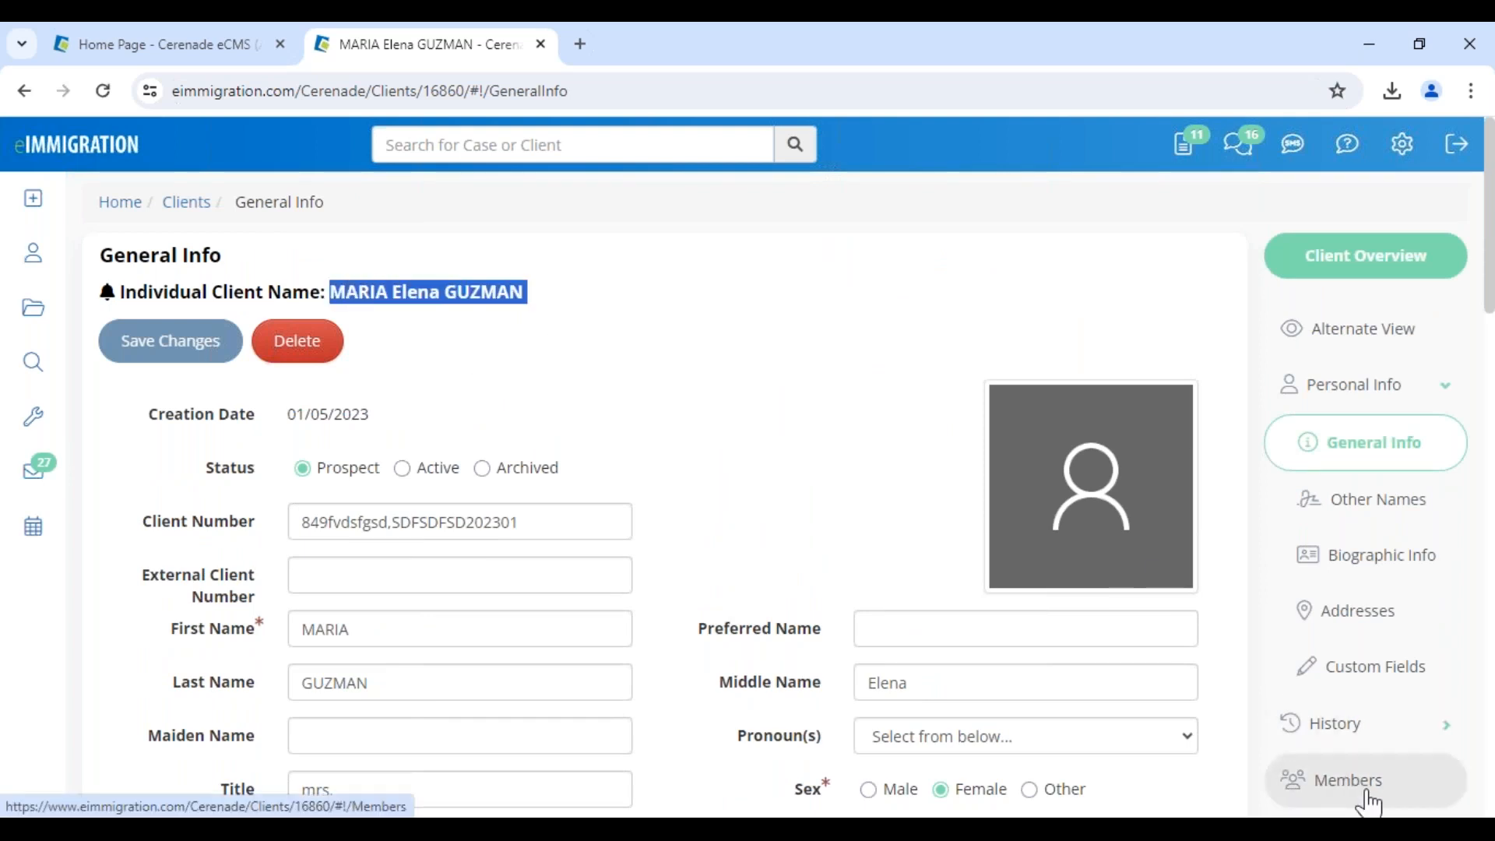
{"action": "scroll", "coordinate": [1369, 779], "scroll_direction": "down", "scroll_amount": 5}
{"action": "left_click", "coordinate": [1341, 748]}
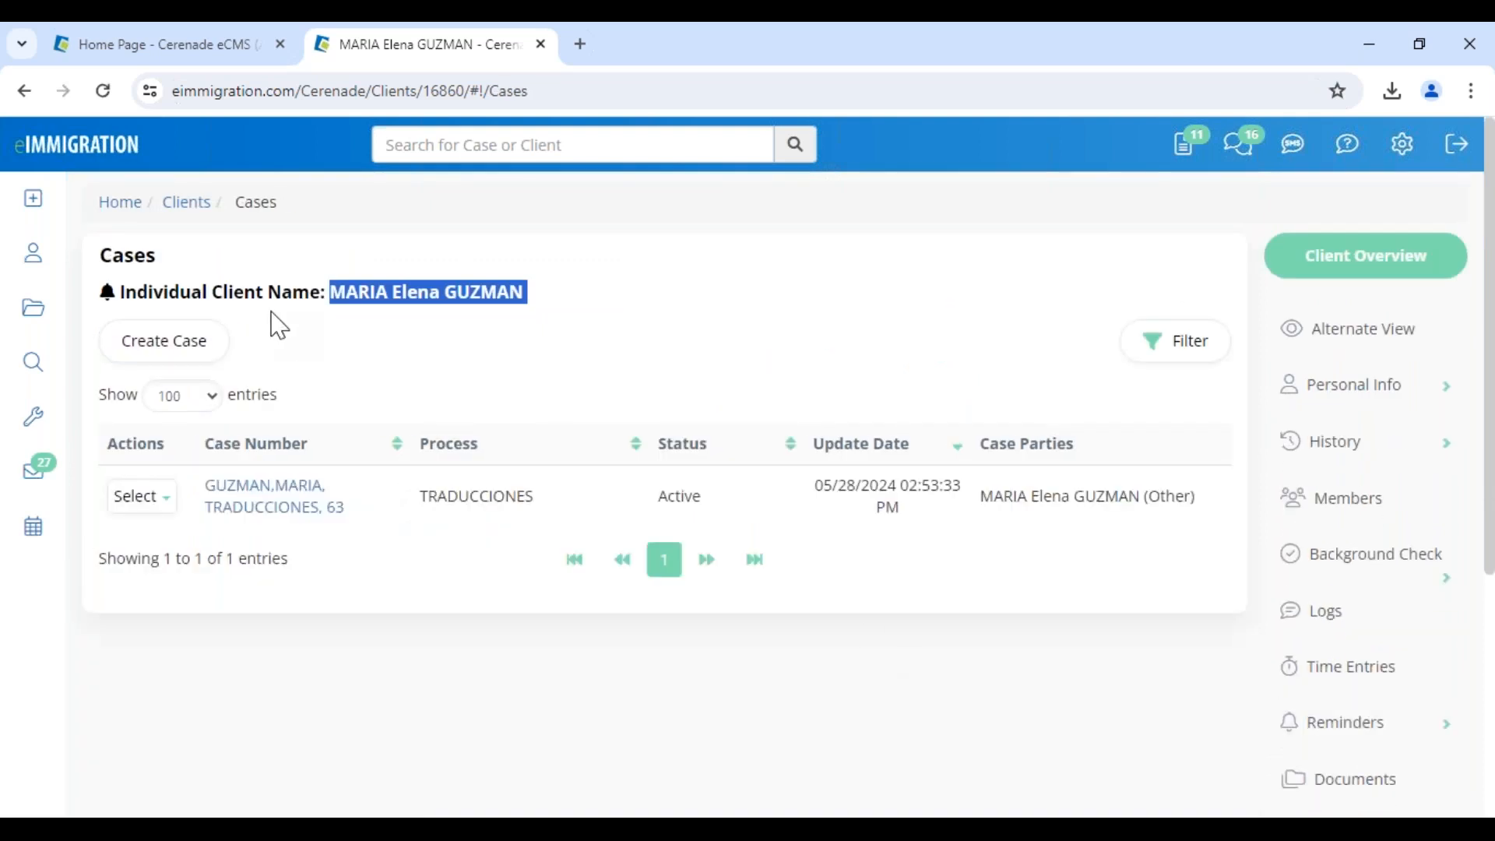
{"action": "left_click", "coordinate": [171, 366]}
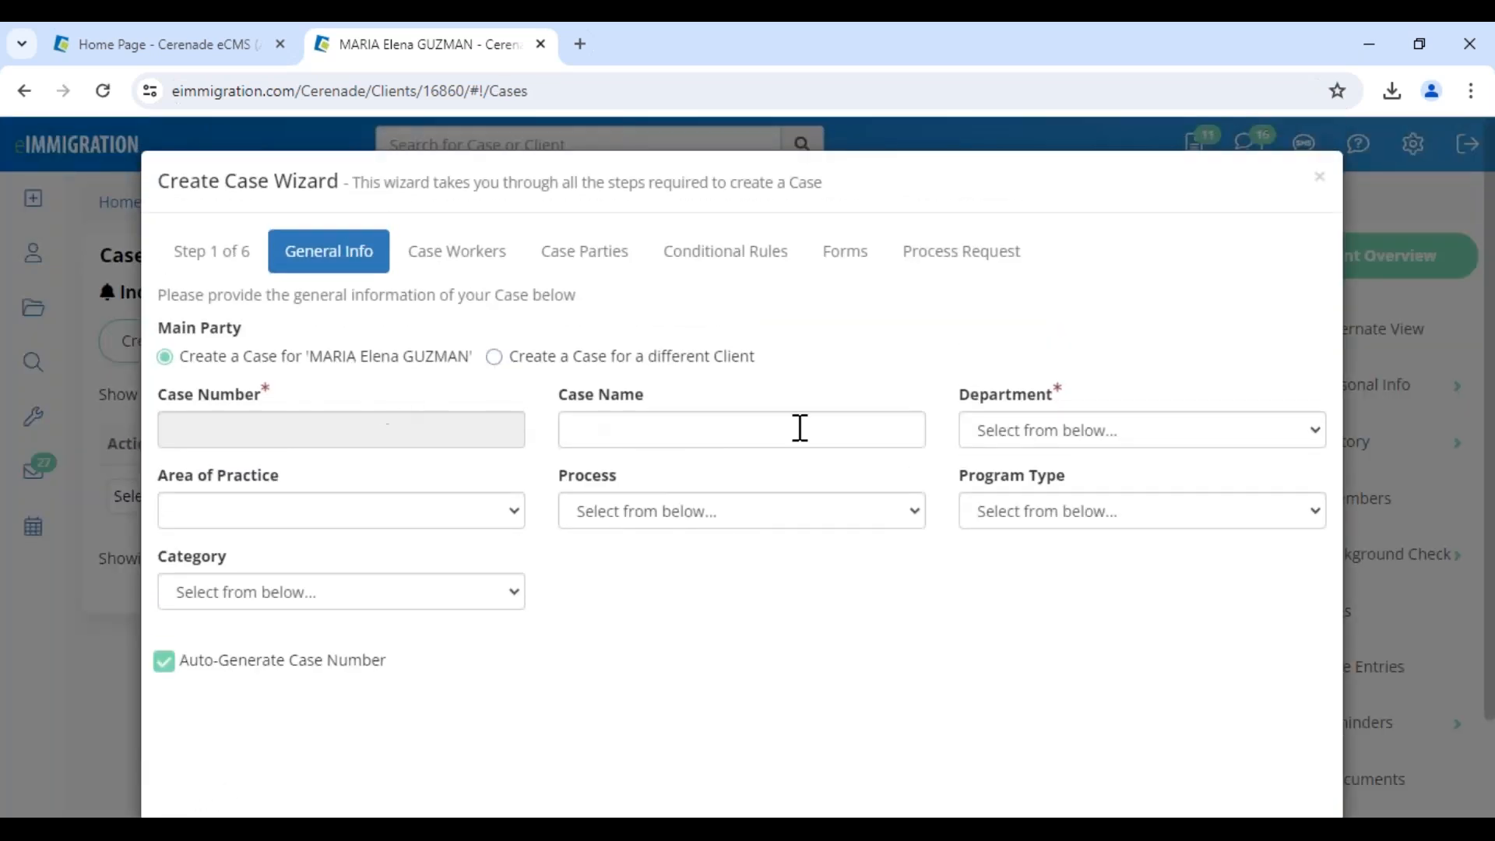
{"action": "left_click", "coordinate": [1079, 430]}
{"action": "left_click", "coordinate": [1084, 483]}
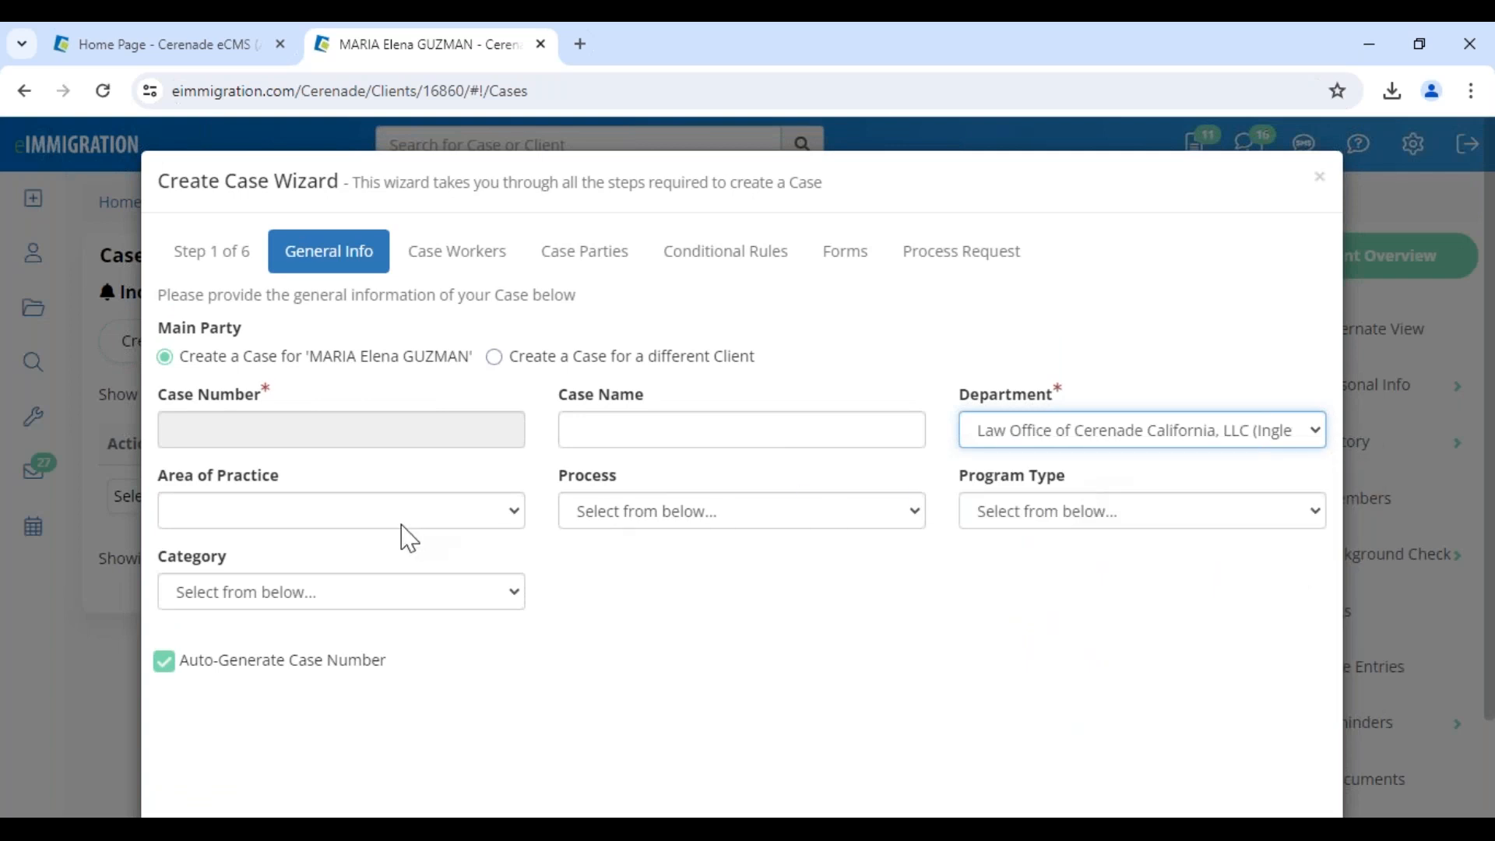
{"action": "left_click", "coordinate": [639, 516]}
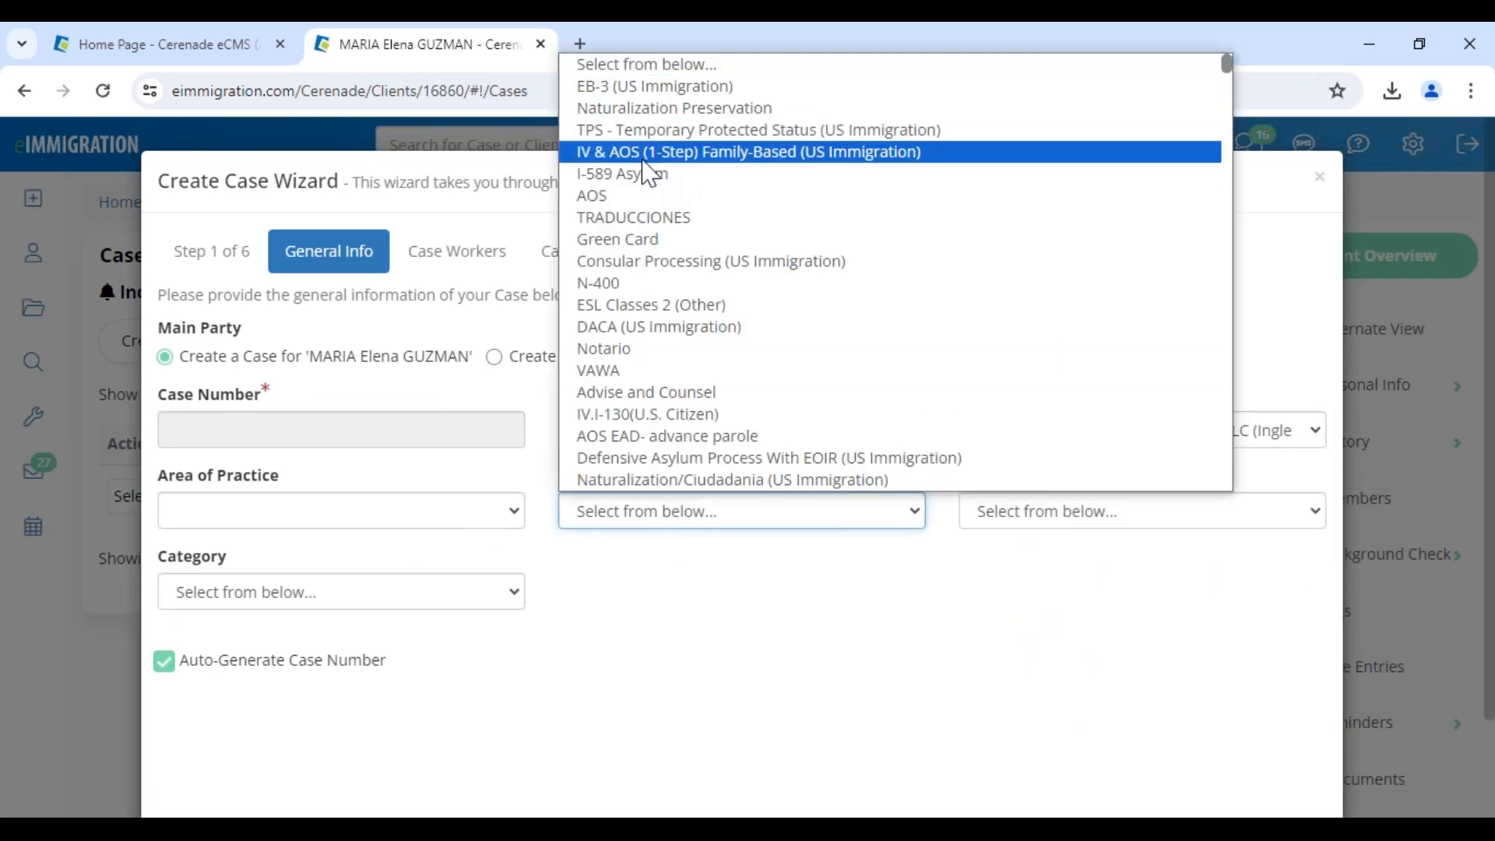
{"action": "left_click", "coordinate": [644, 160]}
{"action": "left_click", "coordinate": [1103, 518]}
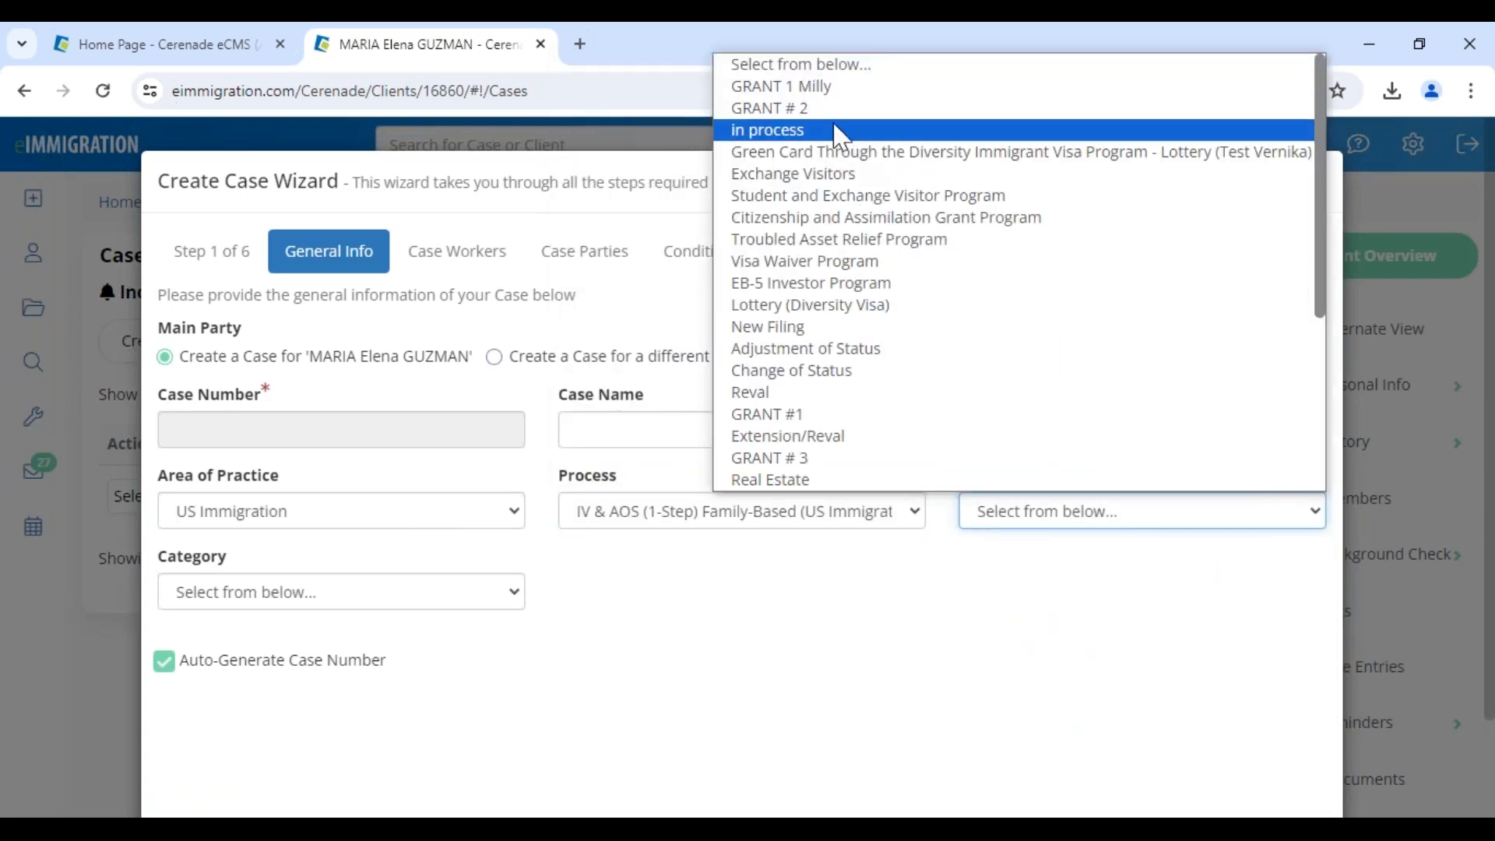
{"action": "left_click", "coordinate": [839, 130]}
{"action": "left_click", "coordinate": [359, 600]}
{"action": "key", "text": "Up"}
{"action": "key", "text": "Return"}
{"action": "left_click", "coordinate": [1061, 522]}
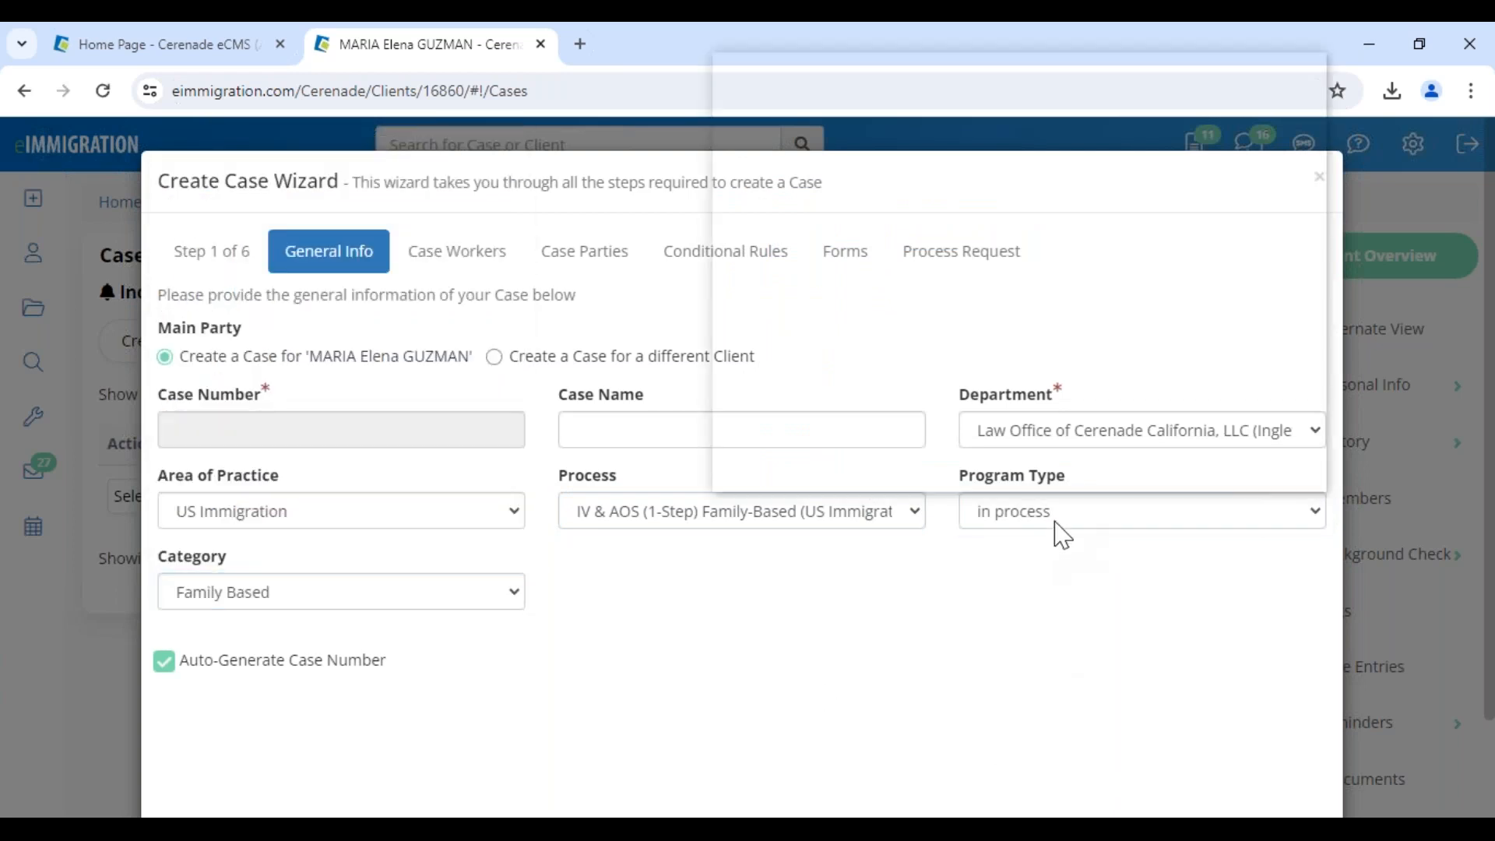
{"action": "left_click", "coordinate": [863, 586]}
{"action": "scroll", "coordinate": [1265, 704], "scroll_direction": "down", "scroll_amount": 3}
{"action": "left_click", "coordinate": [1289, 748]}
{"action": "left_click_drag", "start_coordinate": [749, 355], "coordinate": [824, 367]}
{"action": "left_click_drag", "start_coordinate": [1160, 307], "coordinate": [1296, 298]}
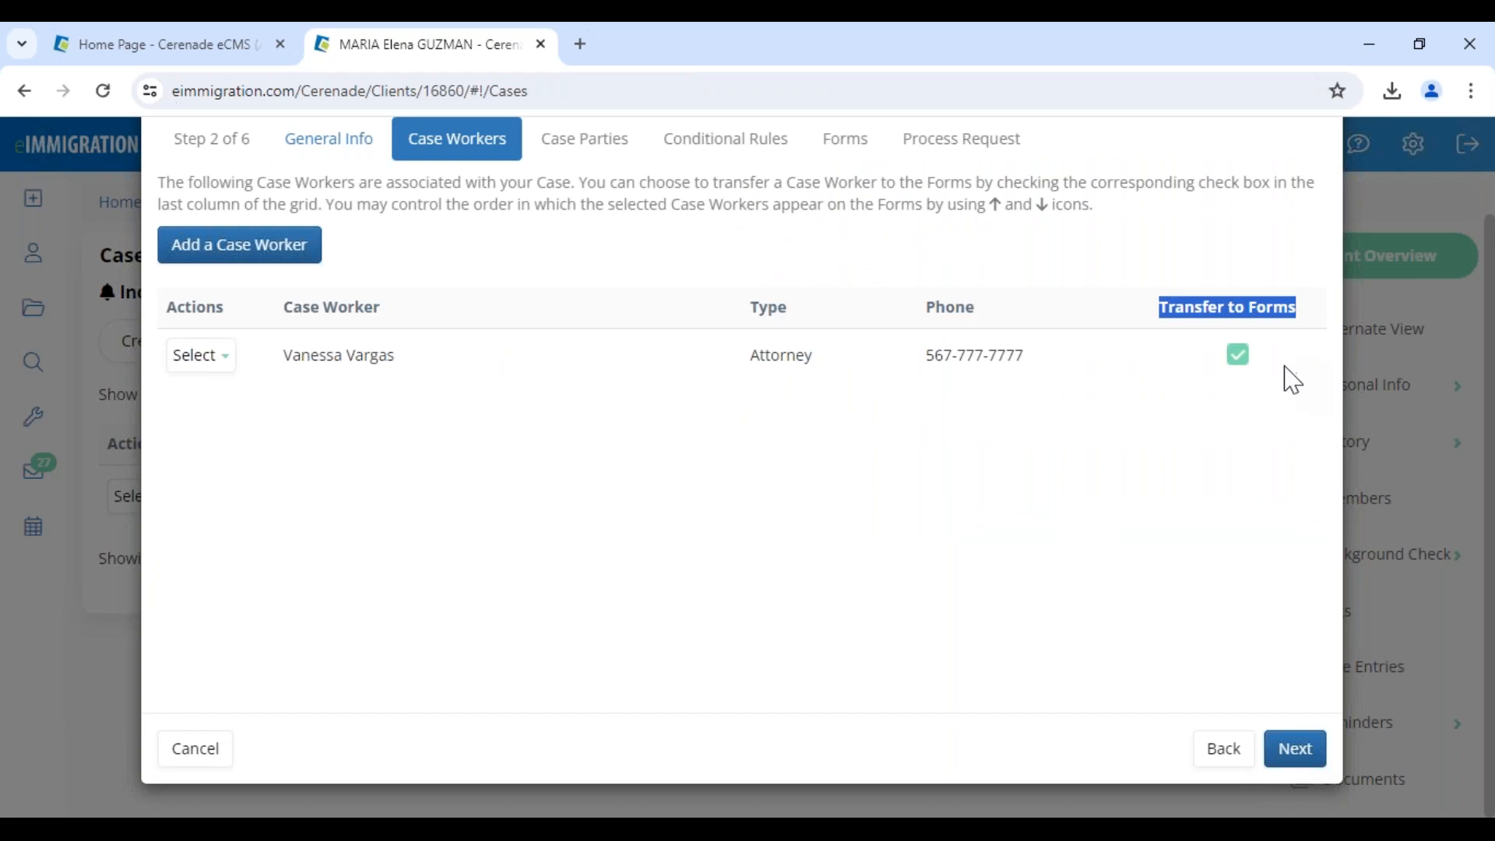
{"action": "left_click", "coordinate": [1294, 749]}
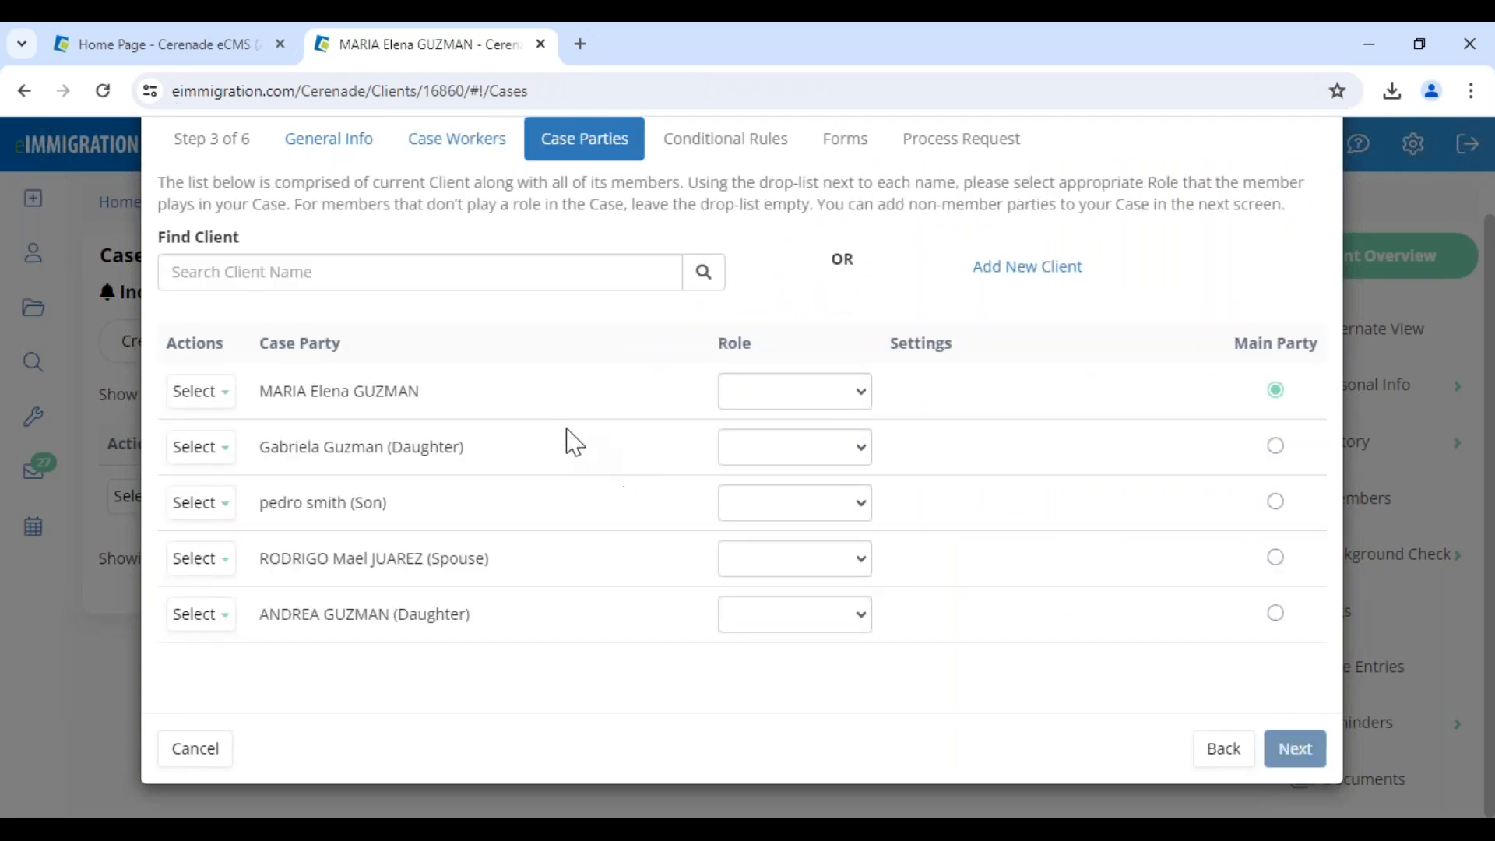
{"action": "left_click_drag", "start_coordinate": [278, 393], "coordinate": [477, 404]}
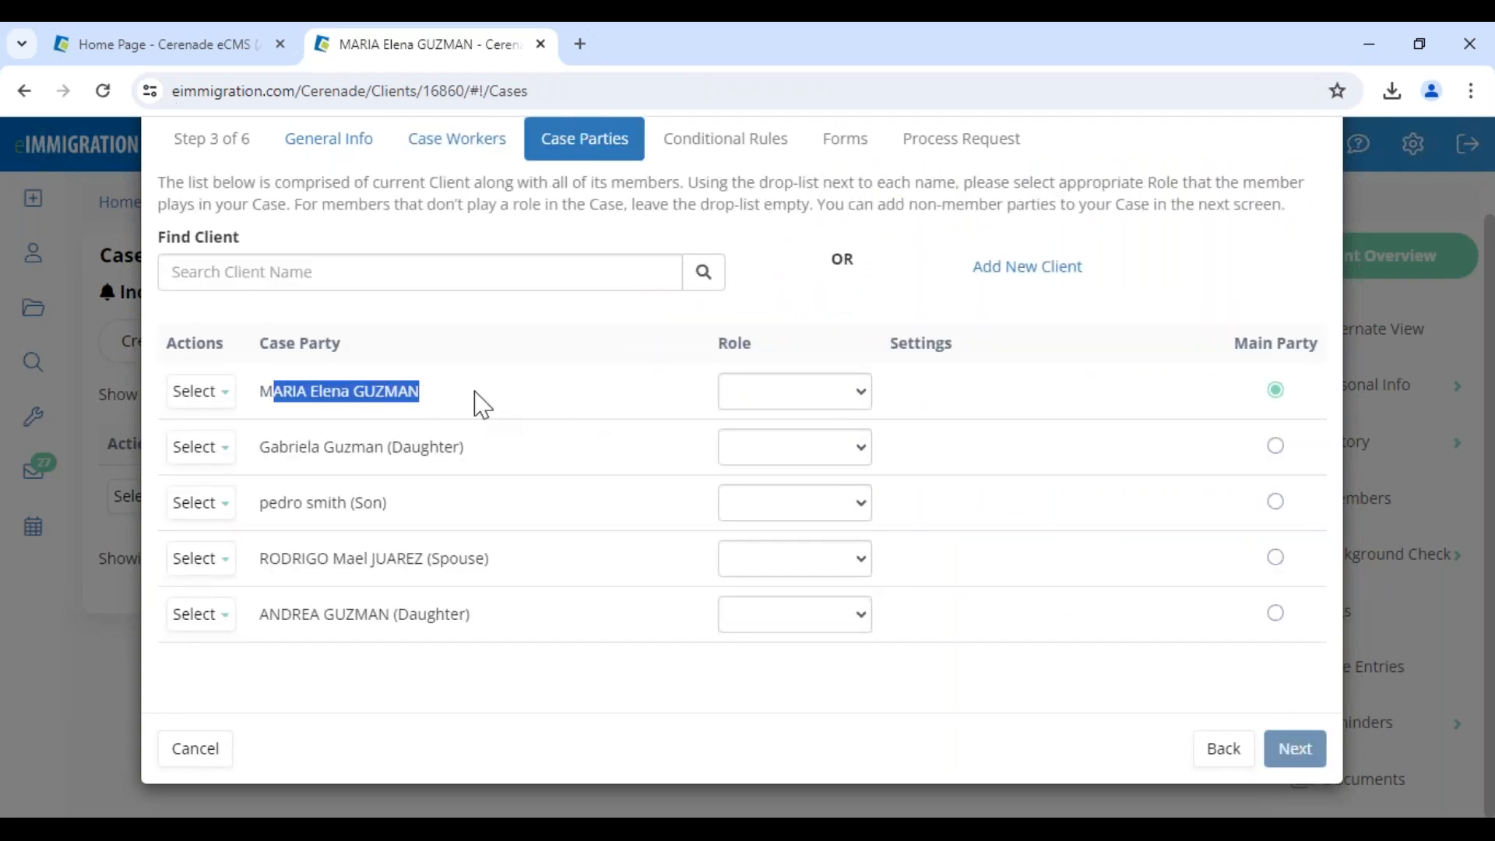
{"action": "left_click_drag", "start_coordinate": [289, 445], "coordinate": [467, 450]}
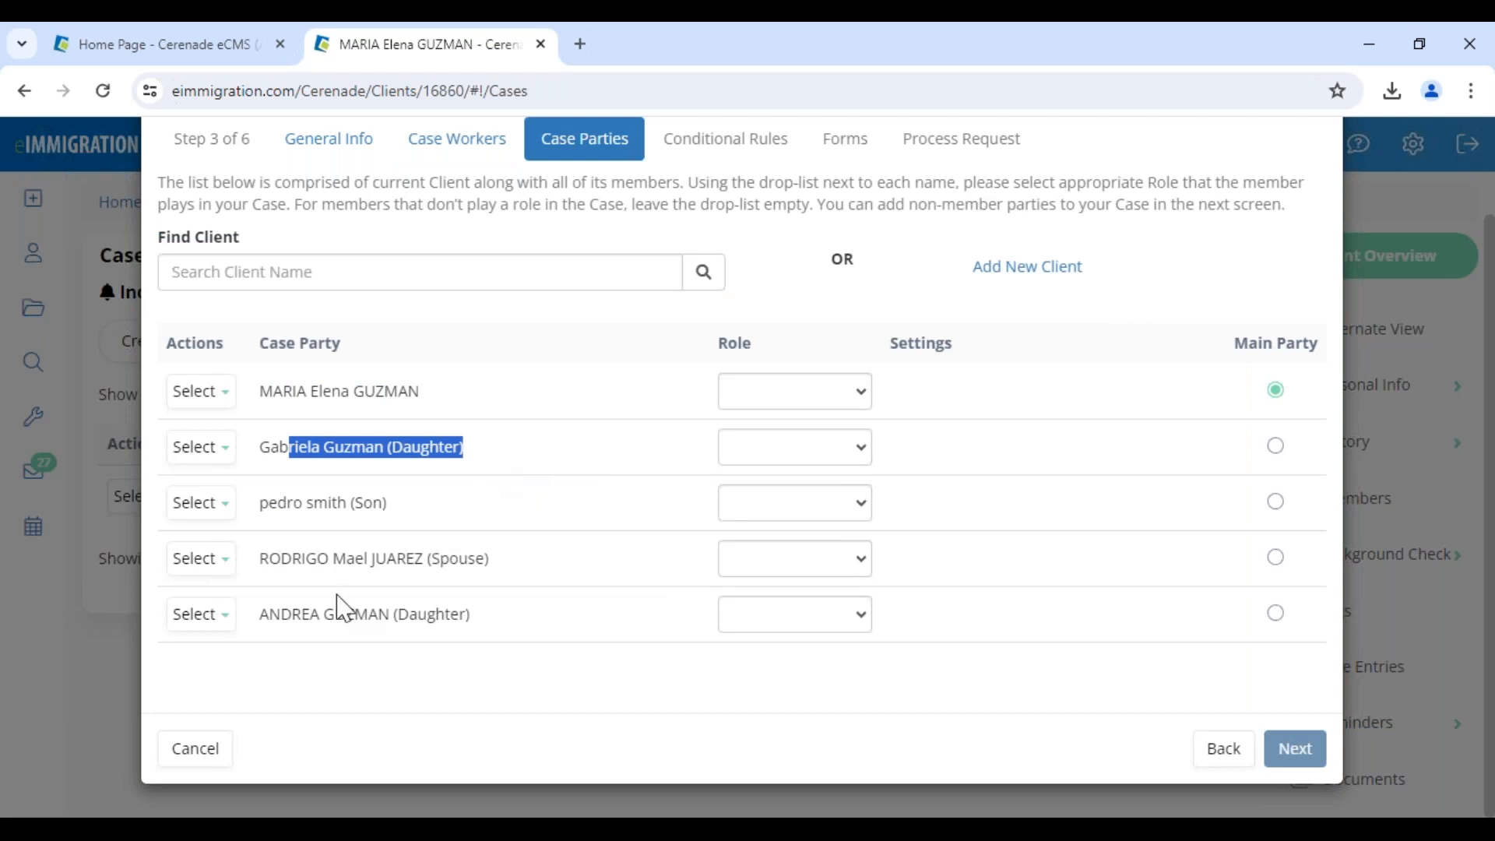
{"action": "left_click_drag", "start_coordinate": [334, 614], "coordinate": [517, 614]}
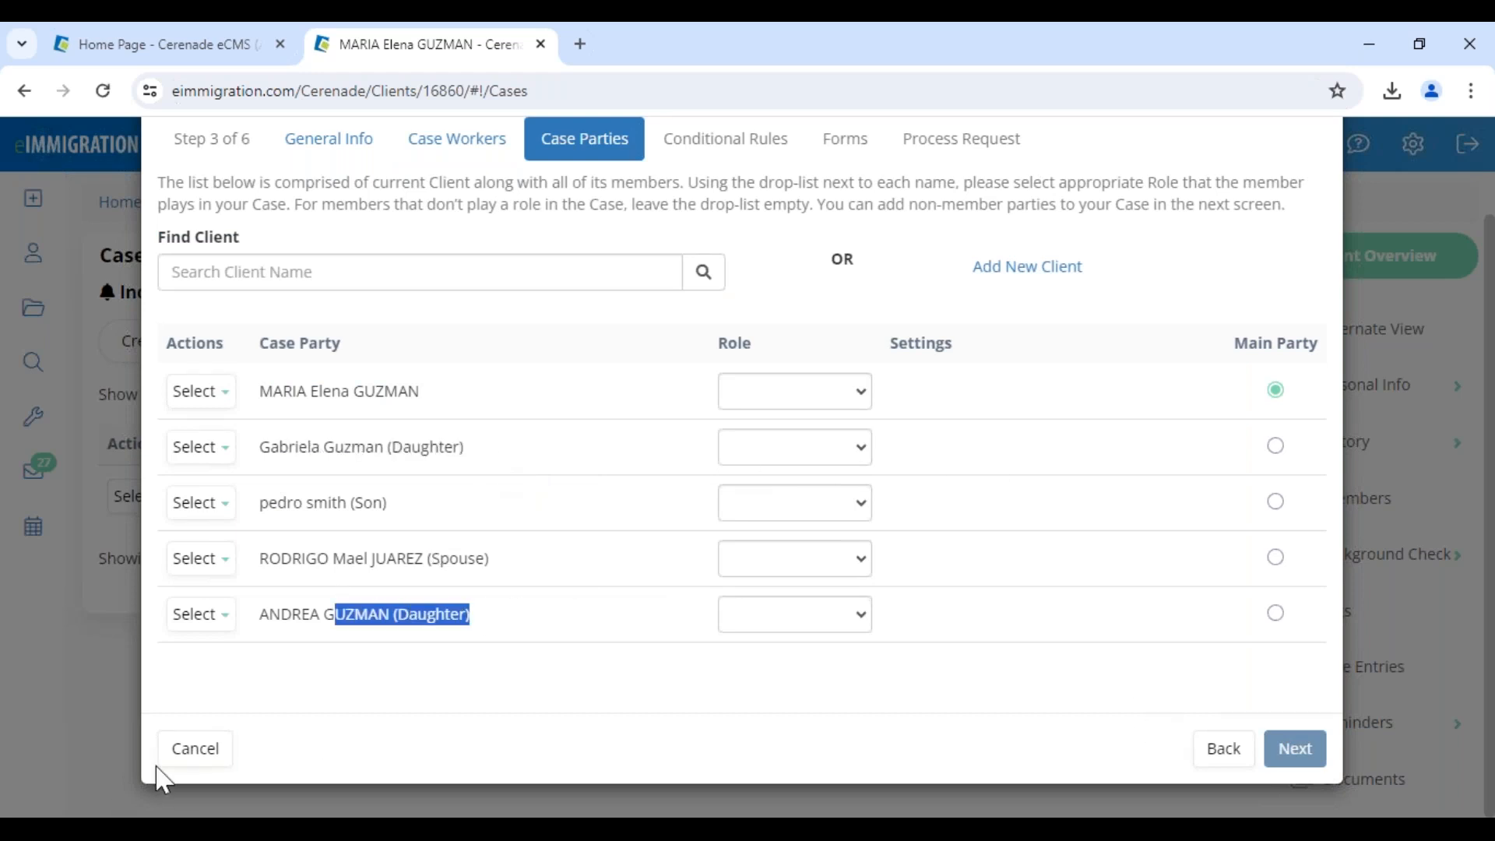
{"action": "left_click", "coordinate": [181, 753]}
{"action": "left_click", "coordinate": [33, 261]}
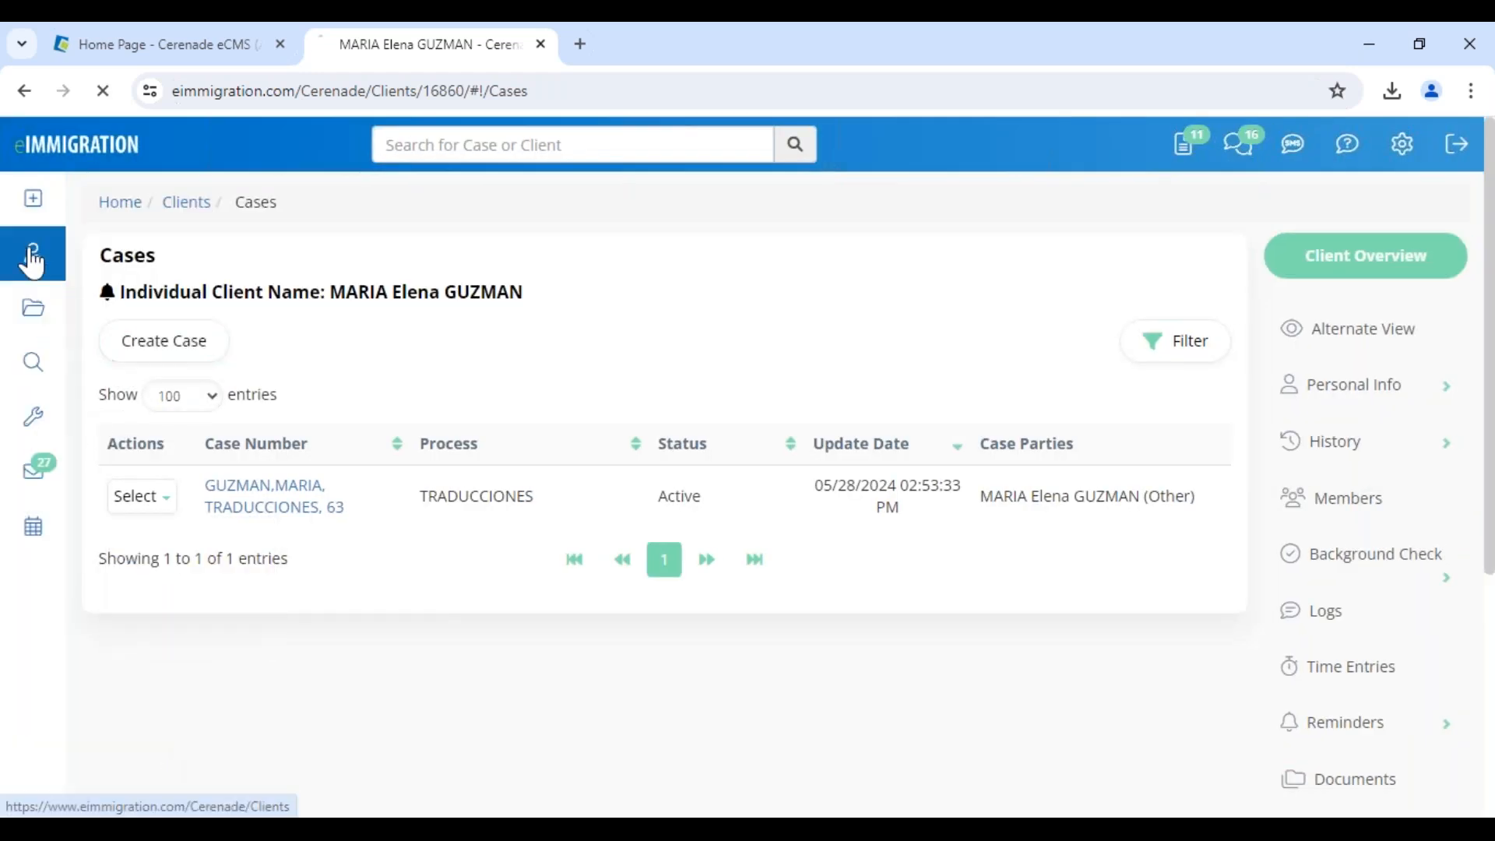
Open another client's General Info record, dismiss Client Alerts and review her creation date
{"action": "scroll", "coordinate": [281, 667], "scroll_direction": "down", "scroll_amount": 1}
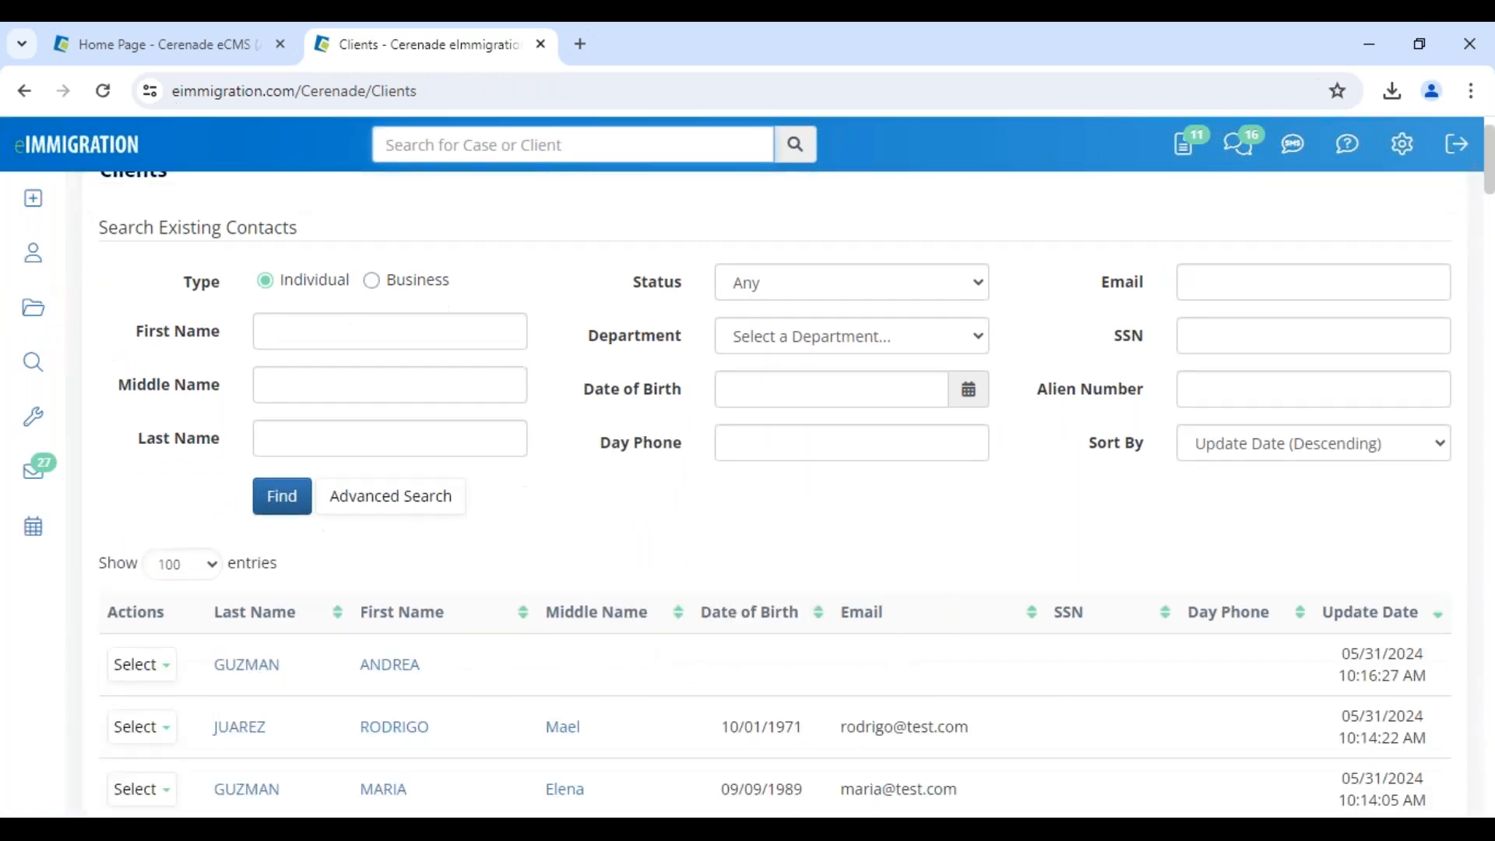
{"action": "scroll", "coordinate": [390, 786], "scroll_direction": "down", "scroll_amount": 3}
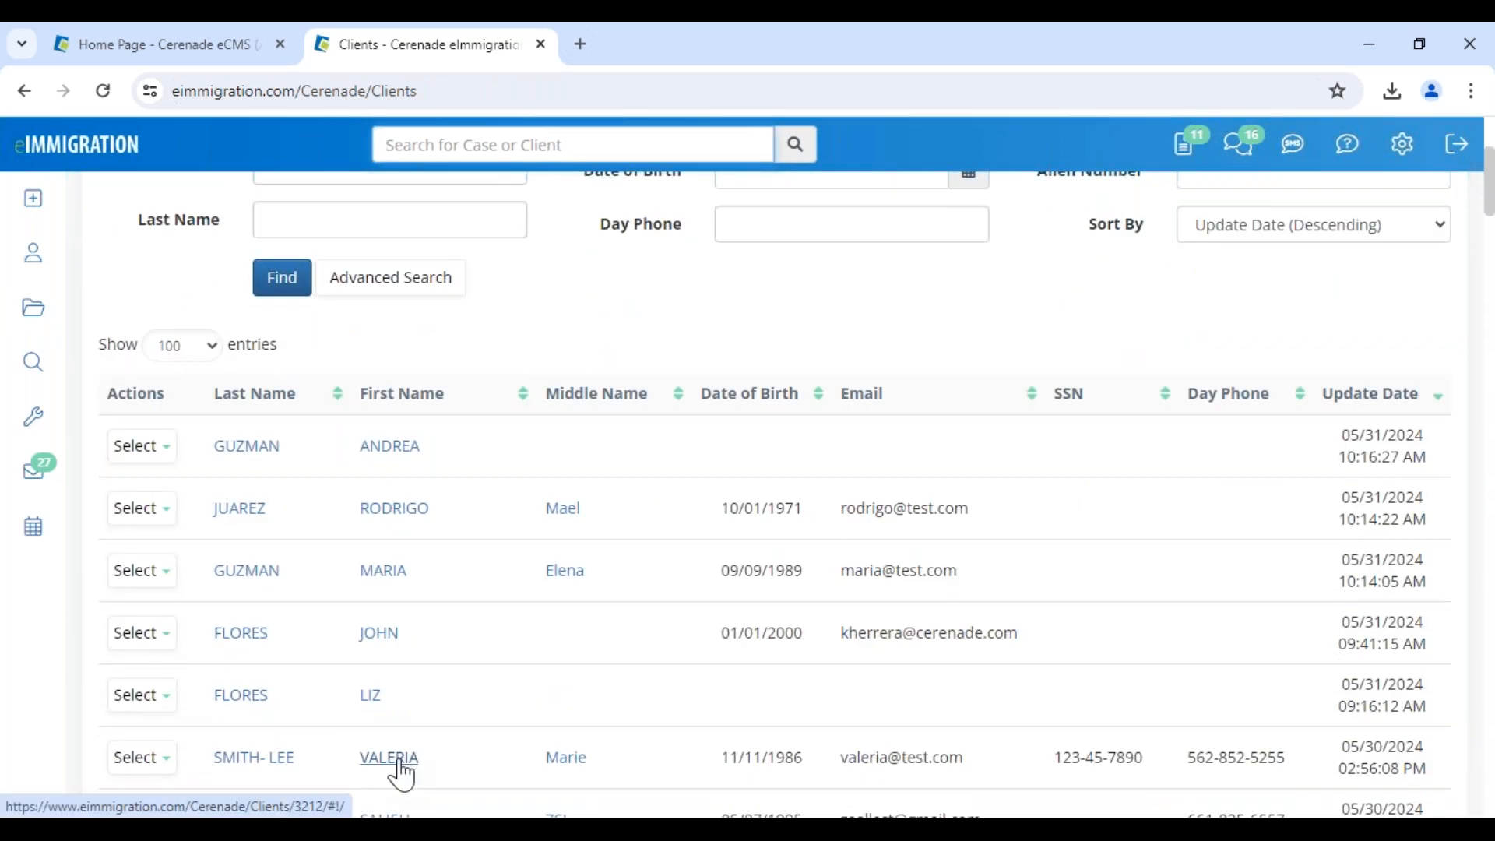
{"action": "left_click", "coordinate": [391, 758]}
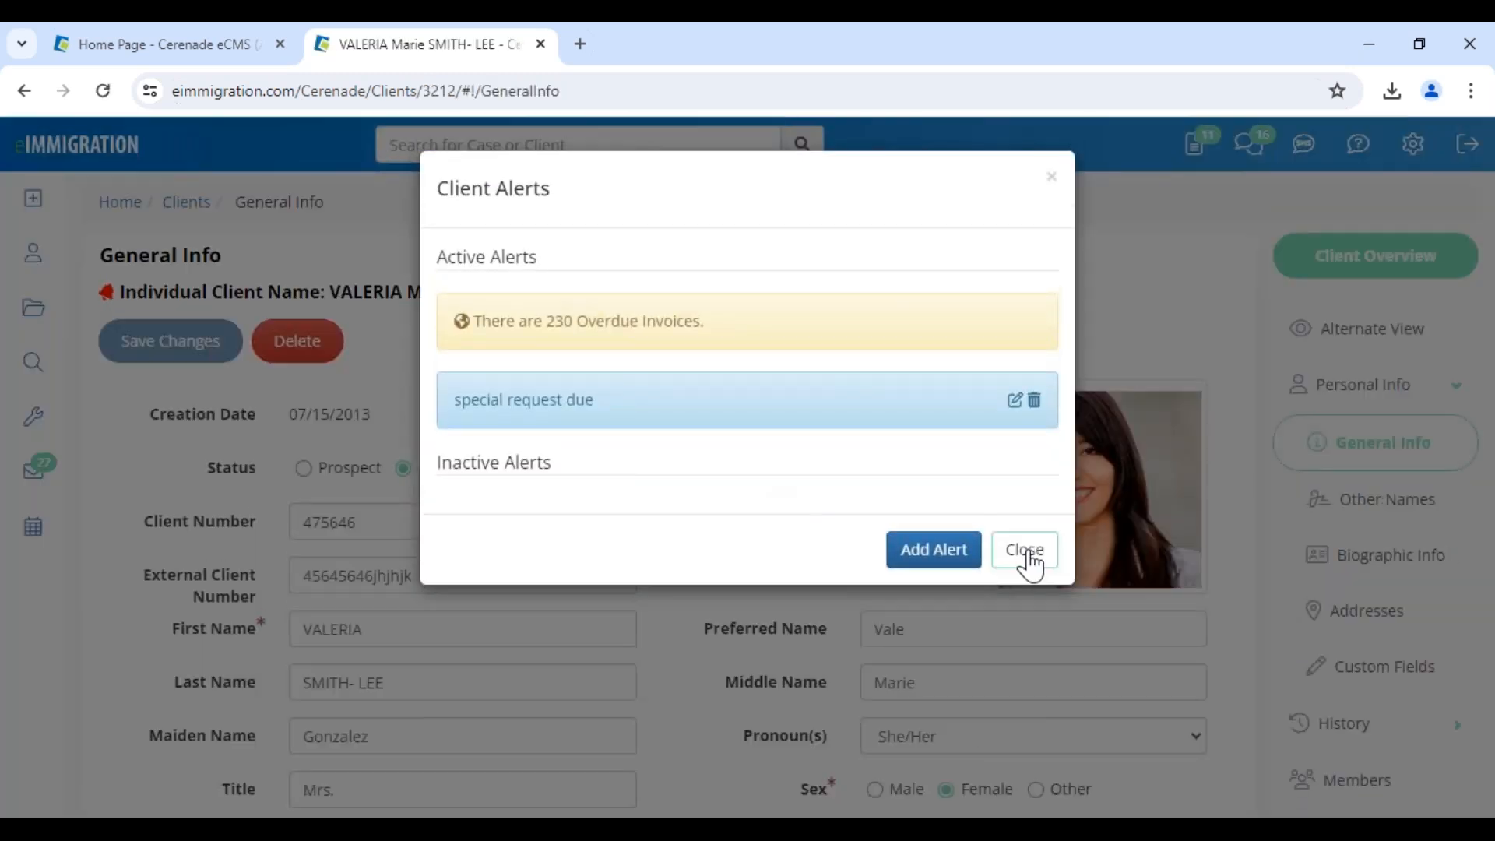
{"action": "left_click", "coordinate": [1028, 559]}
{"action": "left_click_drag", "start_coordinate": [395, 417], "coordinate": [311, 413]}
{"action": "left_click", "coordinate": [722, 546]}
{"action": "scroll", "coordinate": [747, 623], "scroll_direction": "down", "scroll_amount": 8}
{"action": "scroll", "coordinate": [747, 624], "scroll_direction": "up", "scroll_amount": 8}
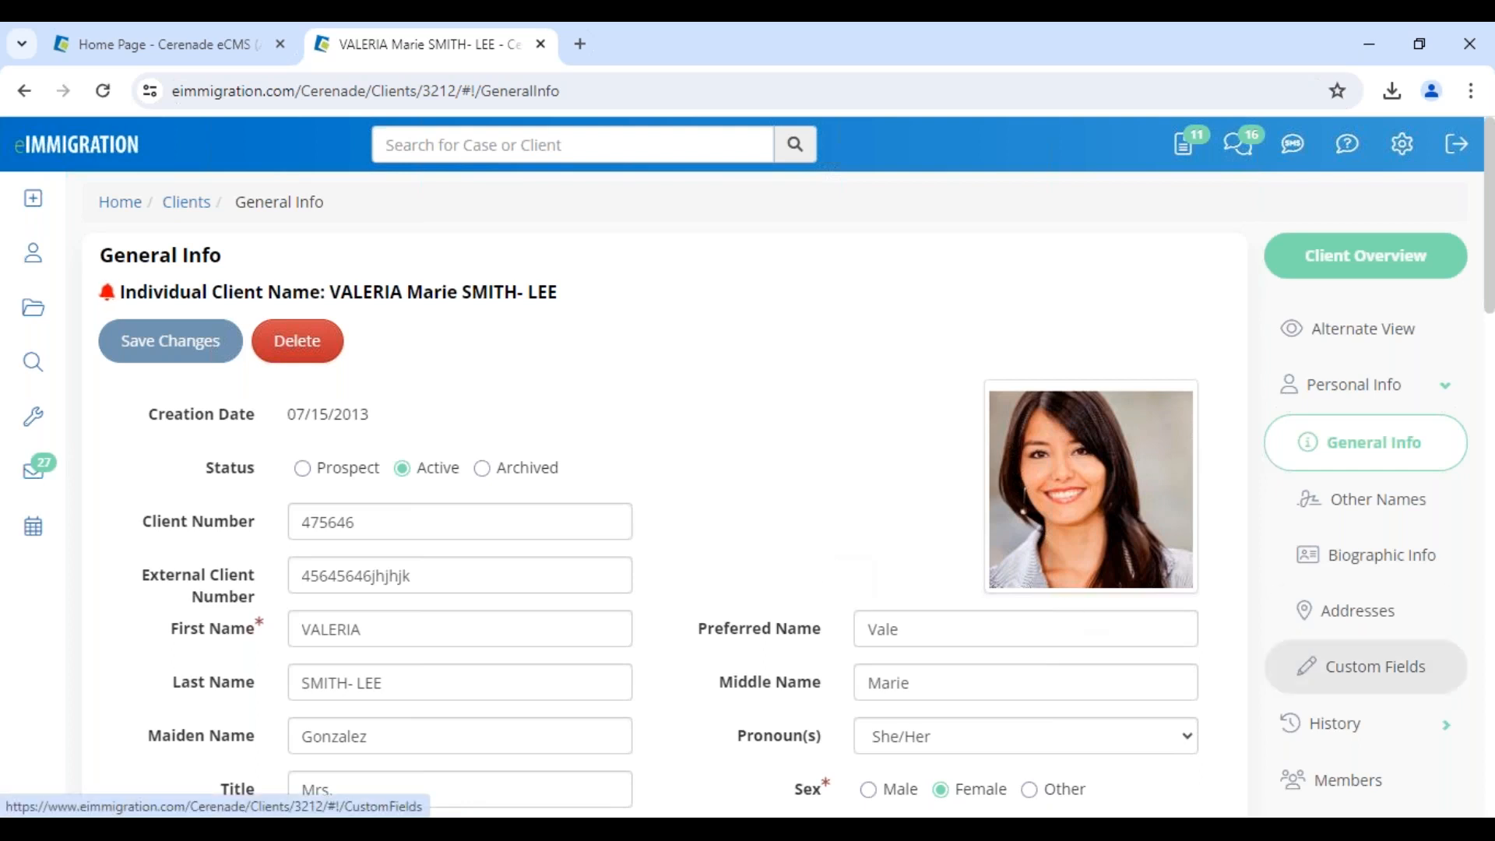
{"action": "scroll", "coordinate": [1352, 592], "scroll_direction": "down", "scroll_amount": 4}
Review her linked family members, including the Adverse relationship, then show her IV & AOS cases
{"action": "left_click", "coordinate": [1352, 573]}
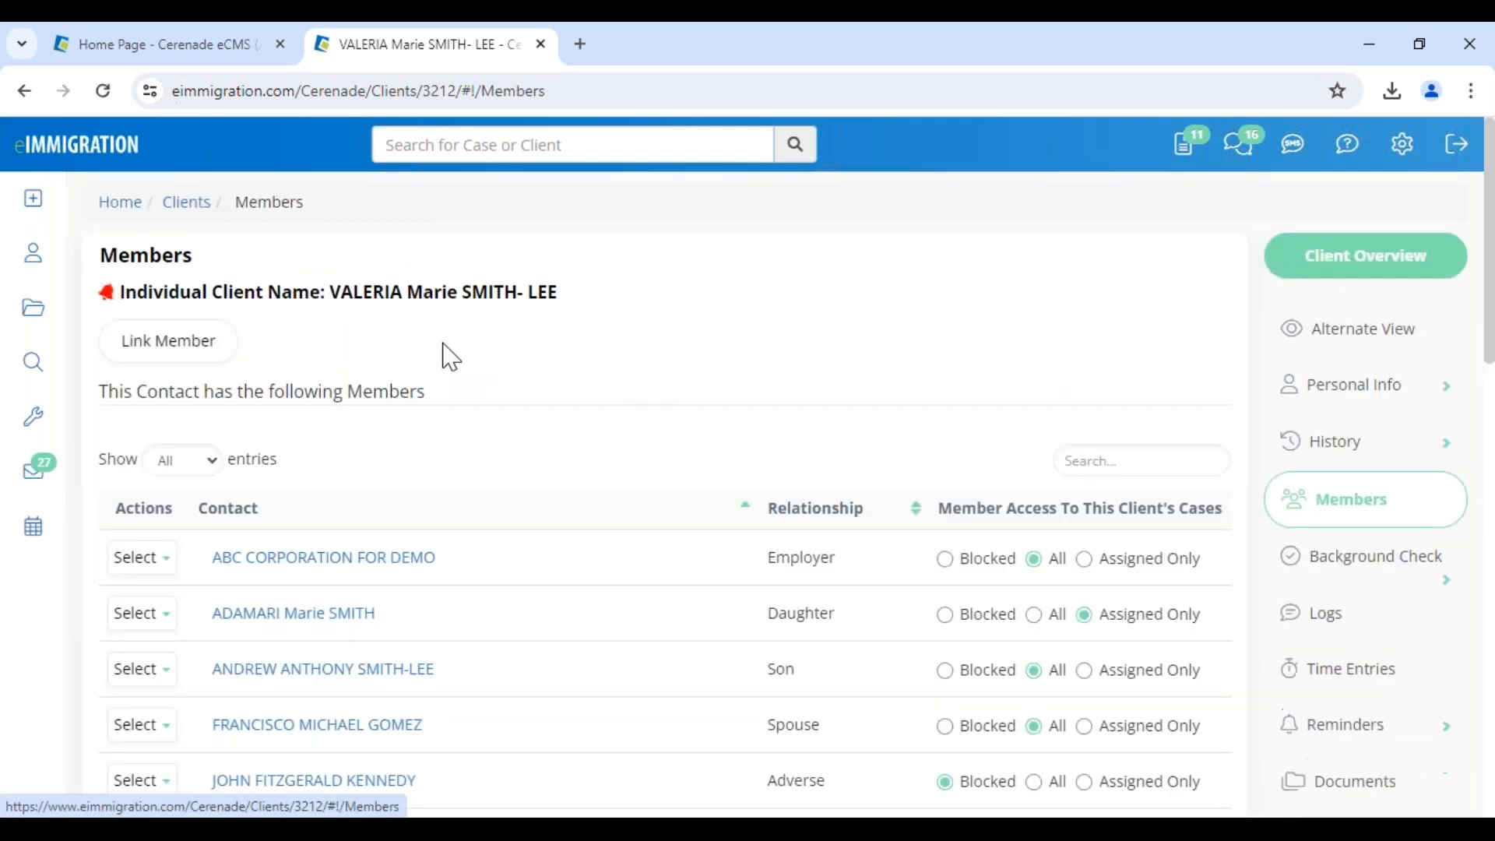
{"action": "left_click_drag", "start_coordinate": [789, 613], "coordinate": [772, 725]}
{"action": "left_click", "coordinate": [753, 471]}
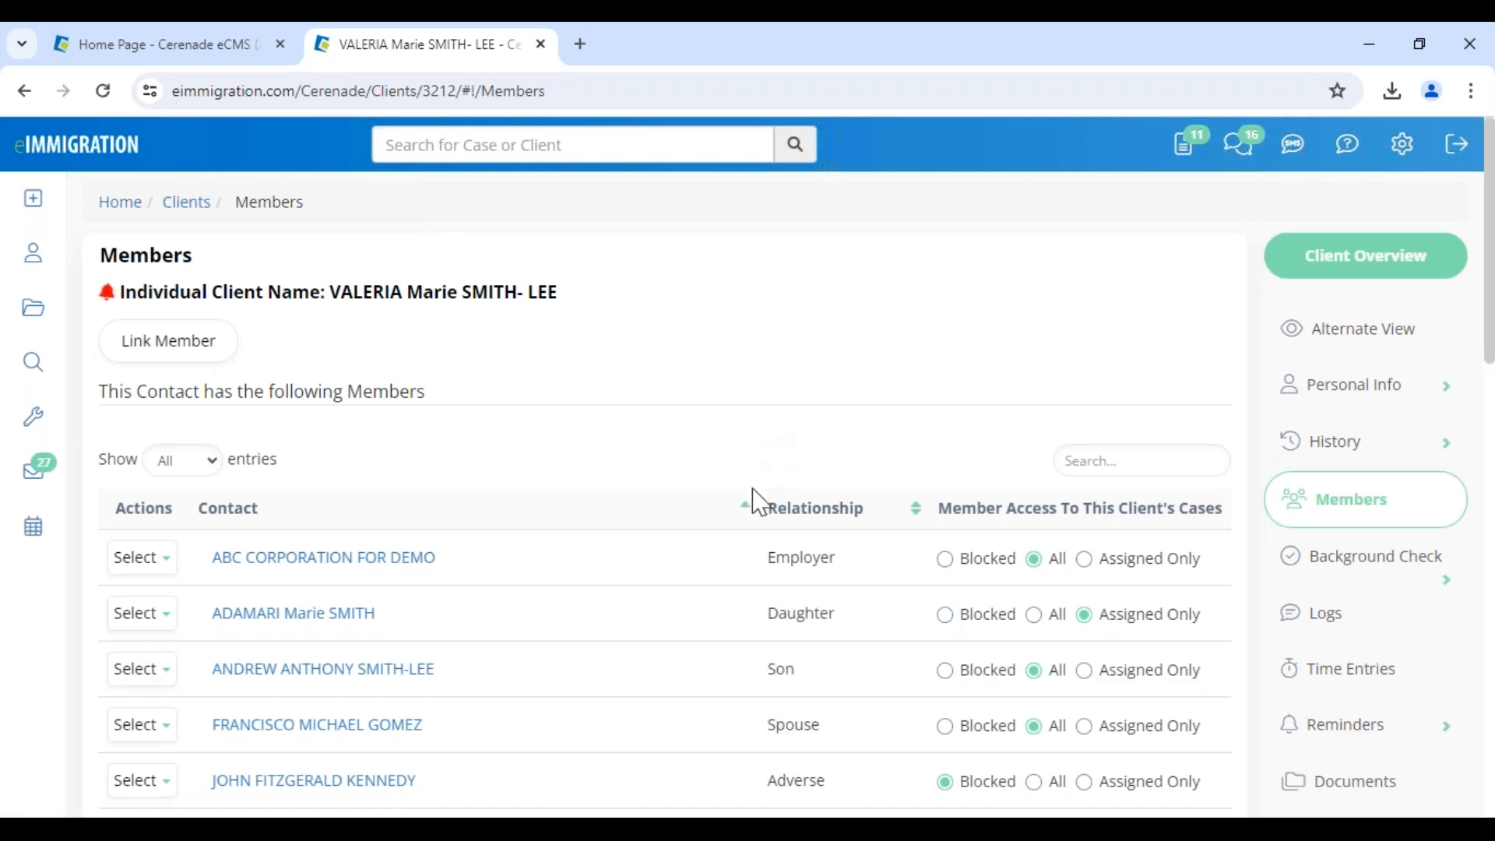
{"action": "scroll", "coordinate": [763, 561], "scroll_direction": "down", "scroll_amount": 5}
{"action": "left_click_drag", "start_coordinate": [768, 623], "coordinate": [890, 648]}
{"action": "left_click_drag", "start_coordinate": [765, 355], "coordinate": [854, 352]}
{"action": "left_click", "coordinate": [661, 409]}
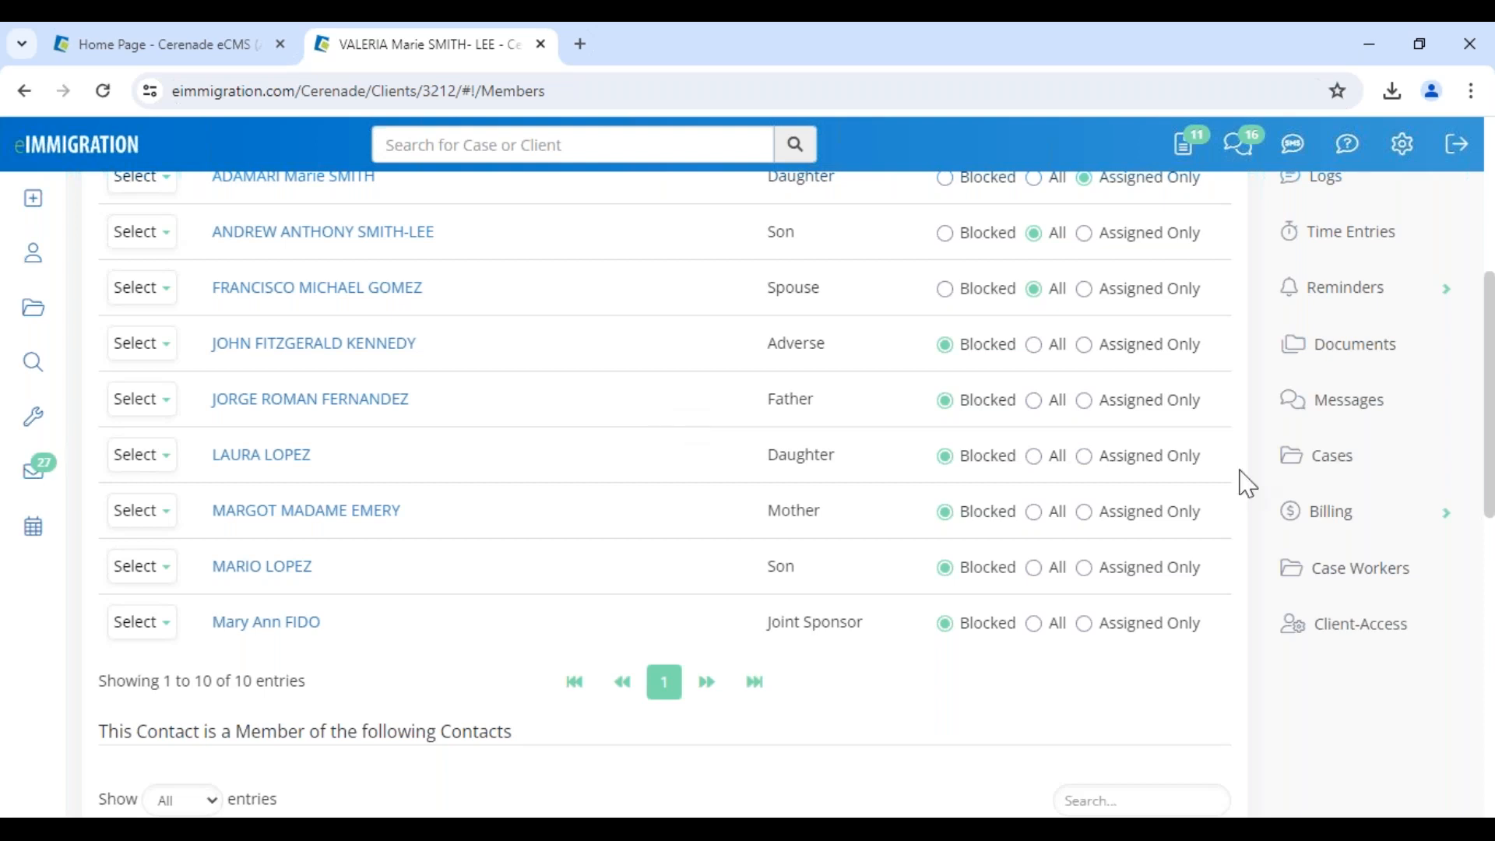
{"action": "left_click", "coordinate": [1328, 459]}
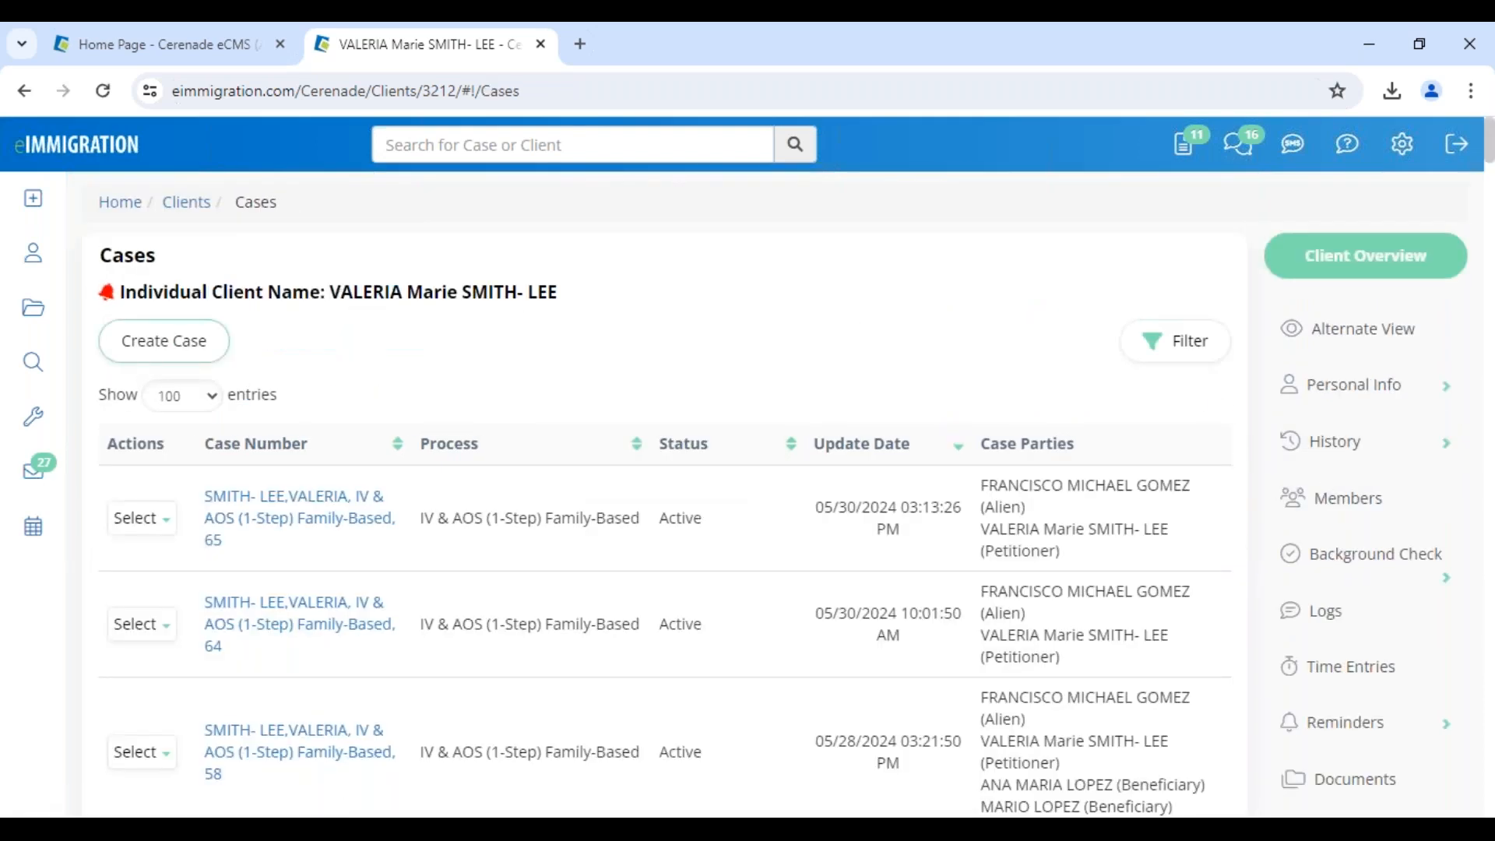
Start a new case: Law Office of Cerenade California, Defensive Asylum Process With EOIR, program type in process
{"action": "left_click", "coordinate": [152, 343]}
{"action": "left_click", "coordinate": [1024, 430]}
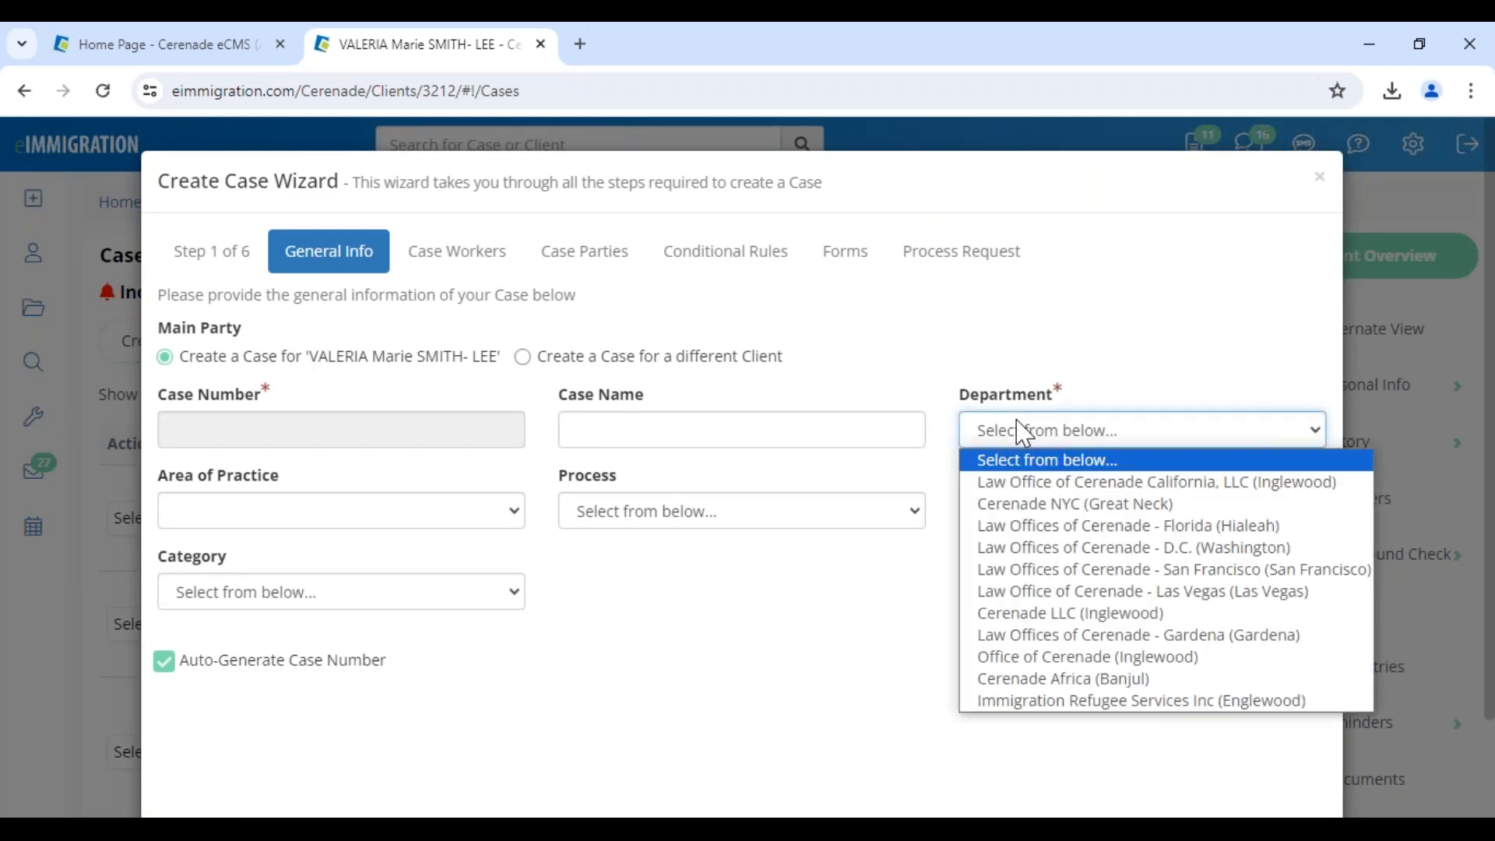
{"action": "left_click", "coordinate": [1032, 482]}
{"action": "left_click", "coordinate": [657, 514]}
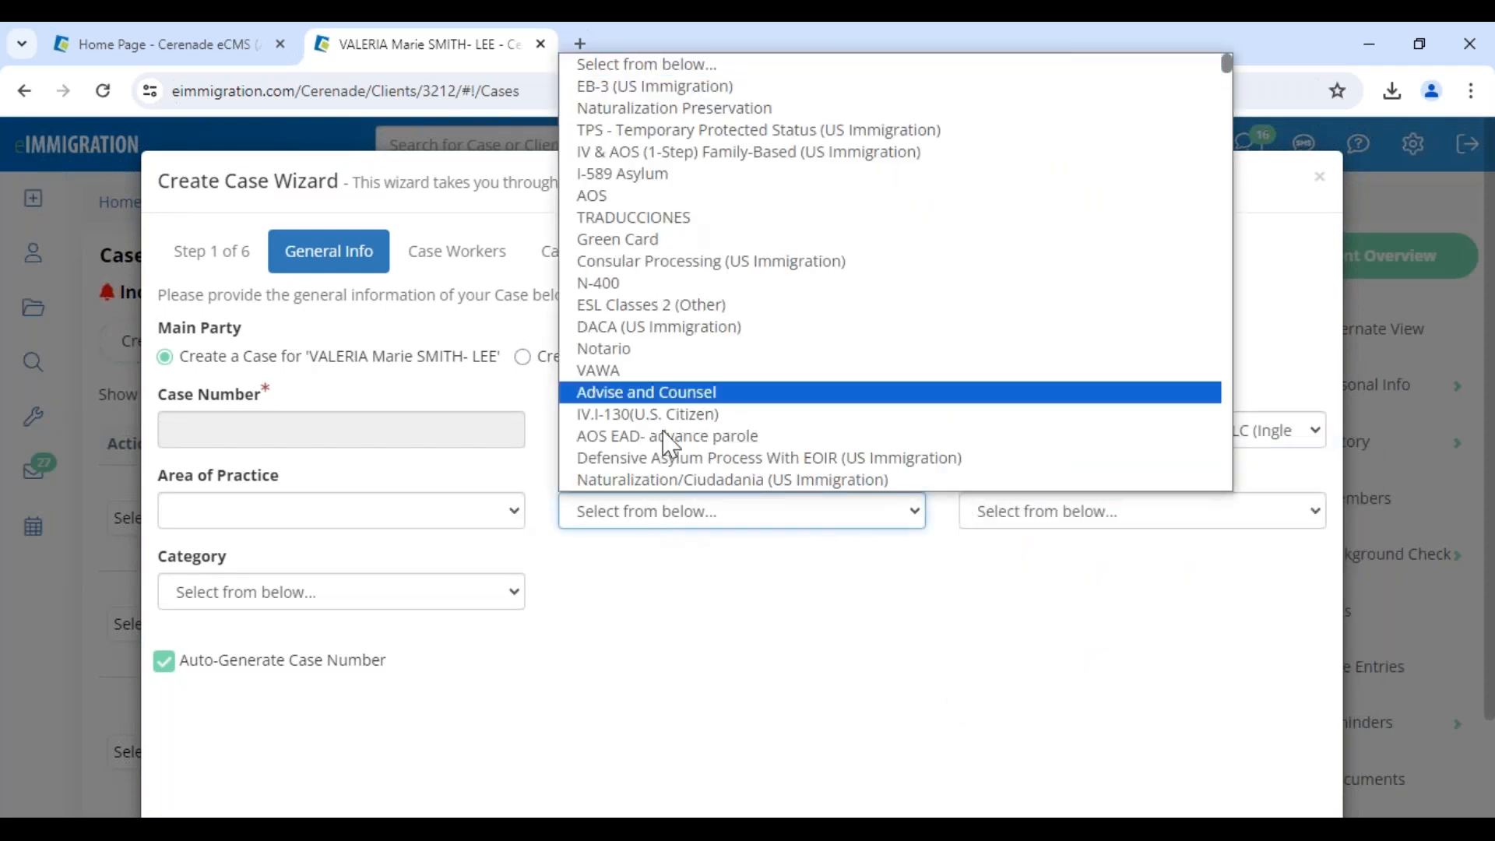
{"action": "left_click", "coordinate": [721, 460]}
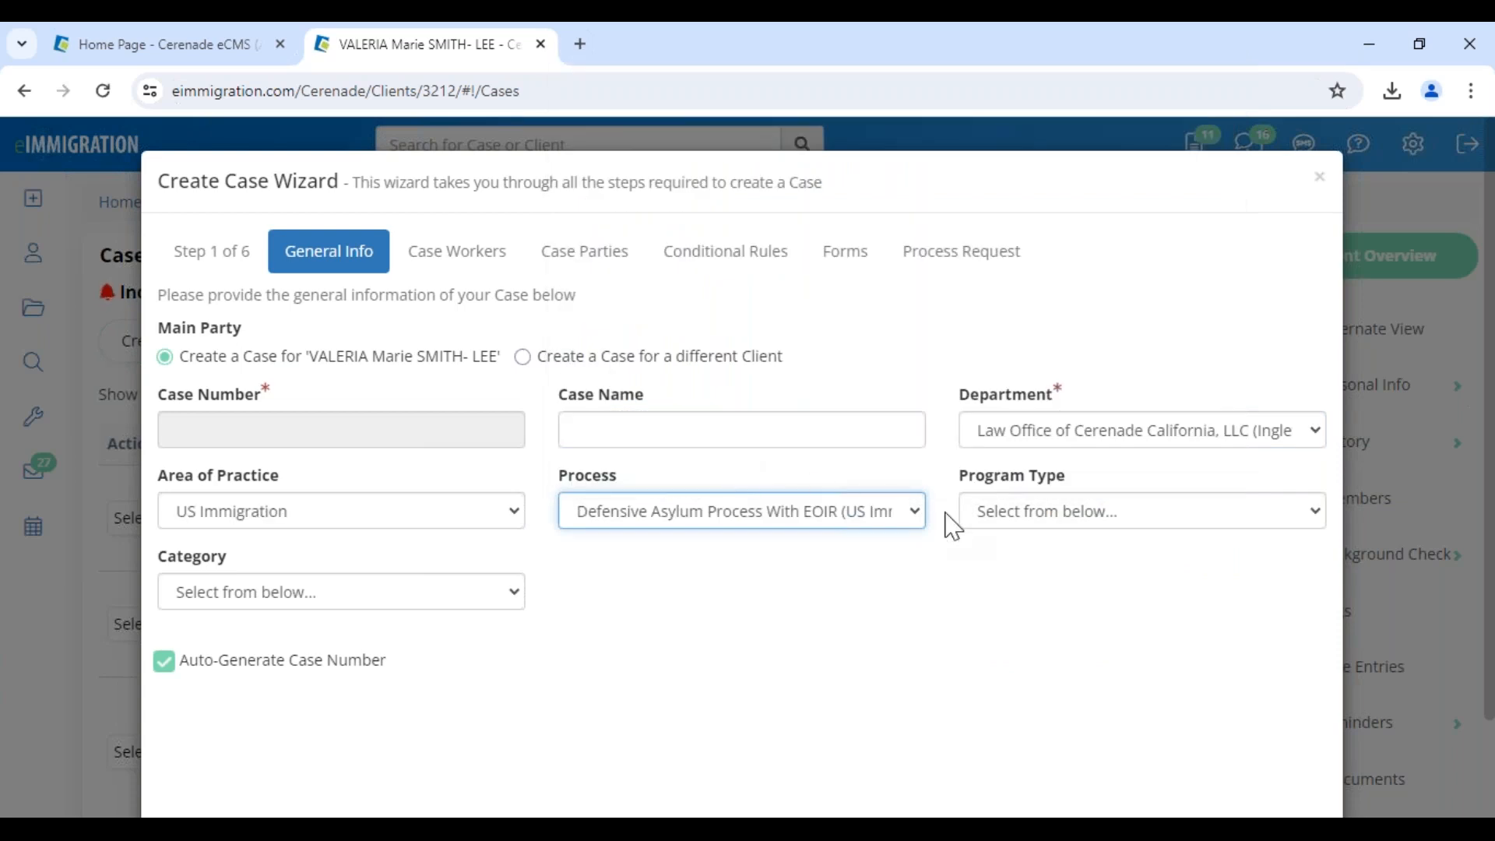
{"action": "left_click", "coordinate": [1008, 529]}
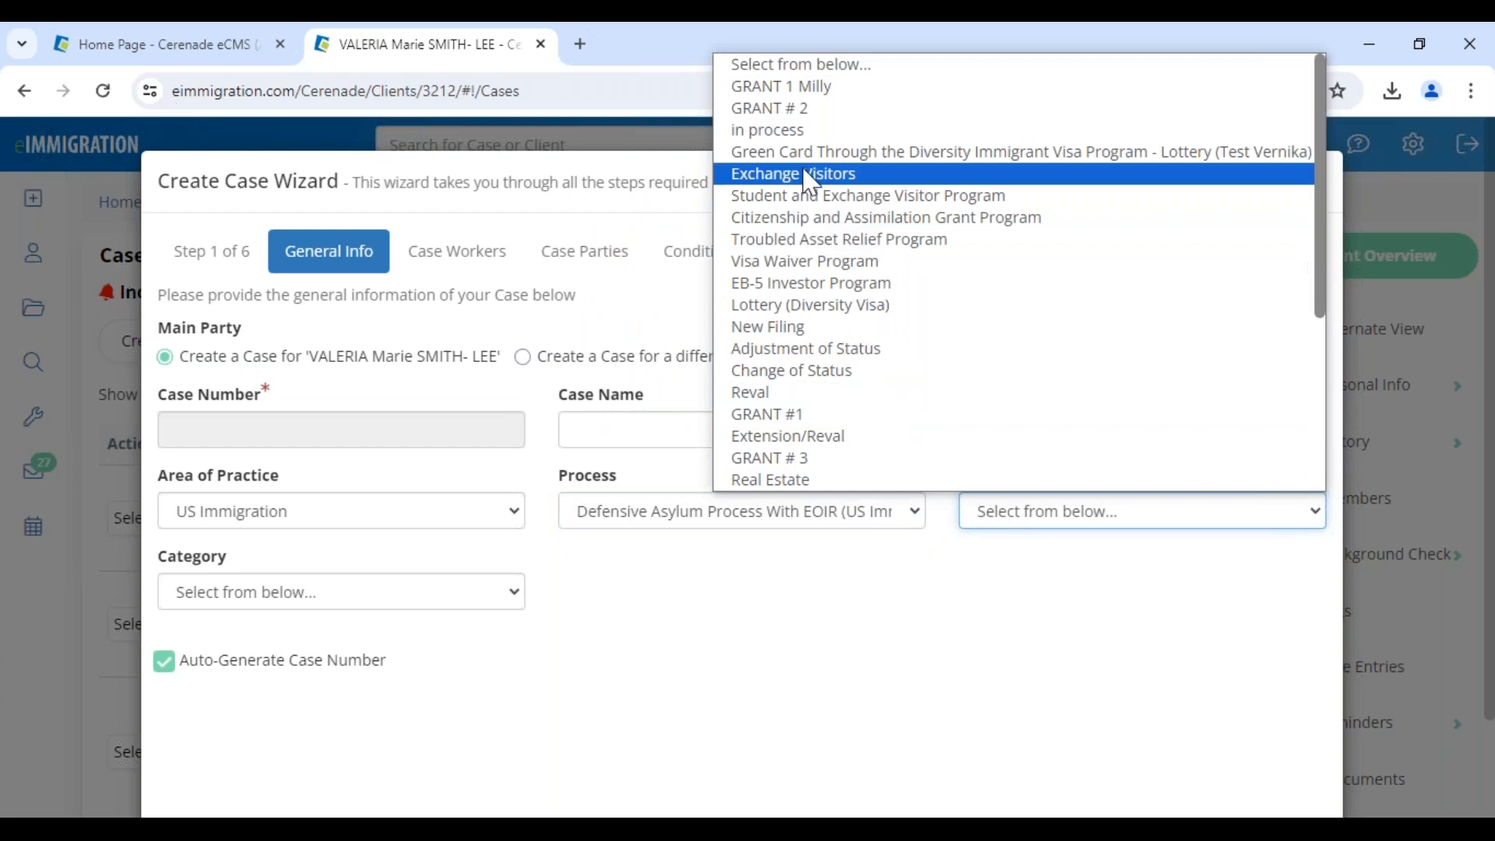
{"action": "left_click", "coordinate": [790, 130]}
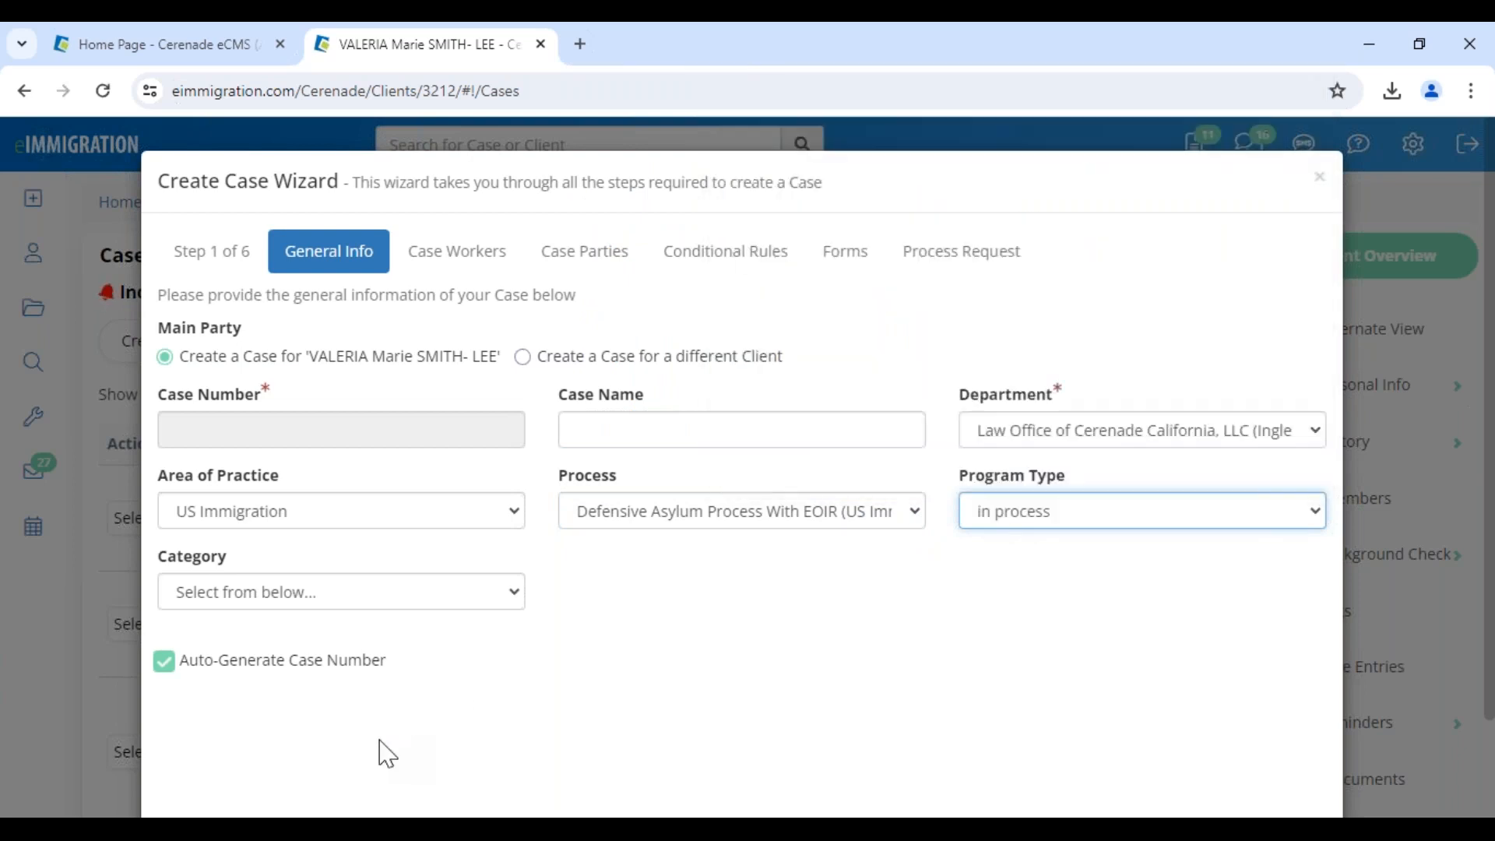
Set the case category to Removal Defense and continue to Case Workers
{"action": "left_click", "coordinate": [267, 601]}
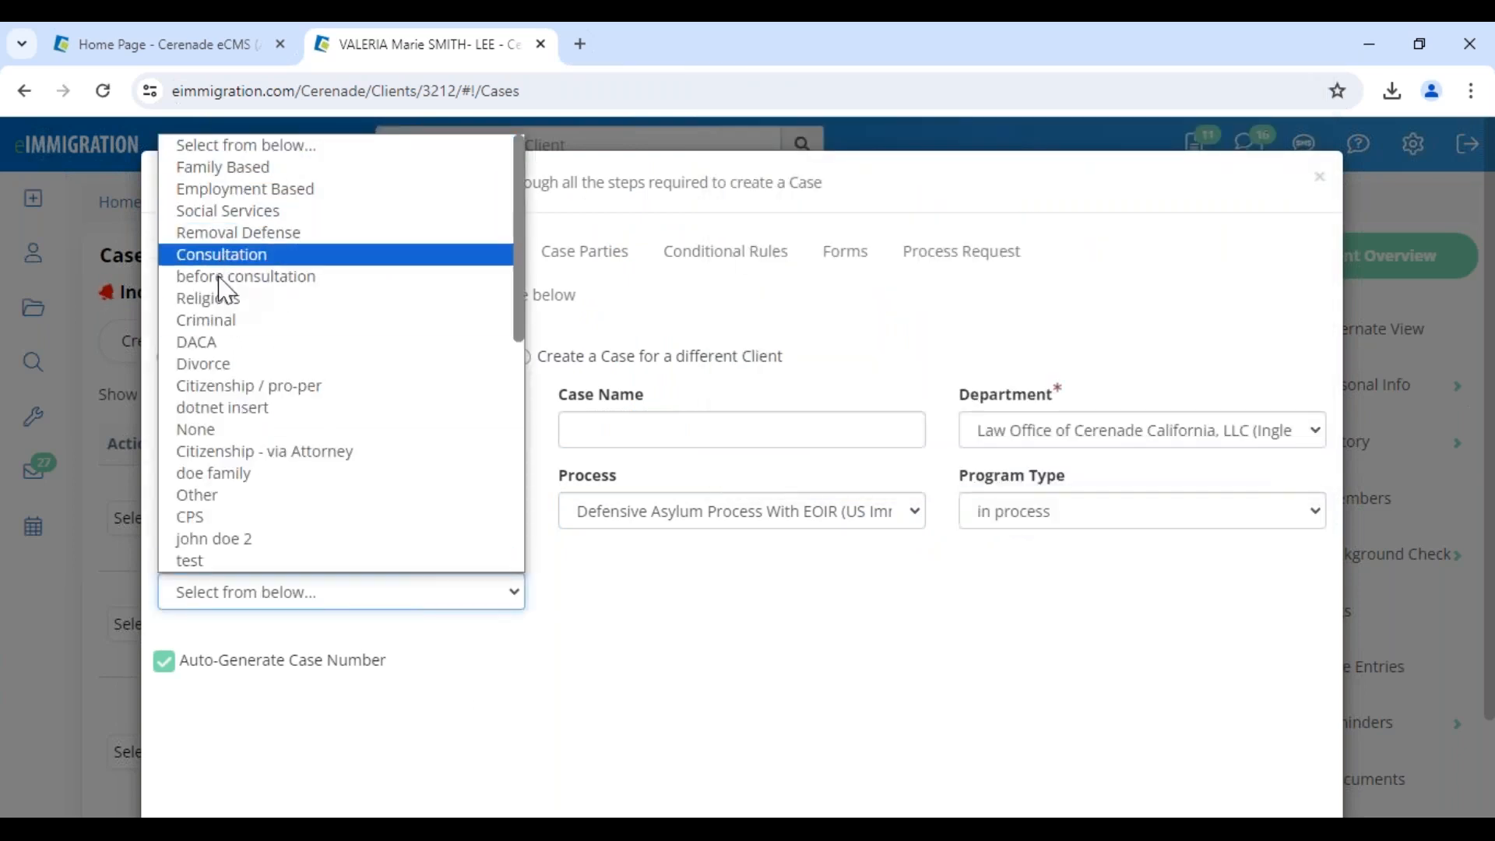
{"action": "scroll", "coordinate": [249, 507], "scroll_direction": "down", "scroll_amount": 3}
{"action": "scroll", "coordinate": [250, 517], "scroll_direction": "down", "scroll_amount": 4}
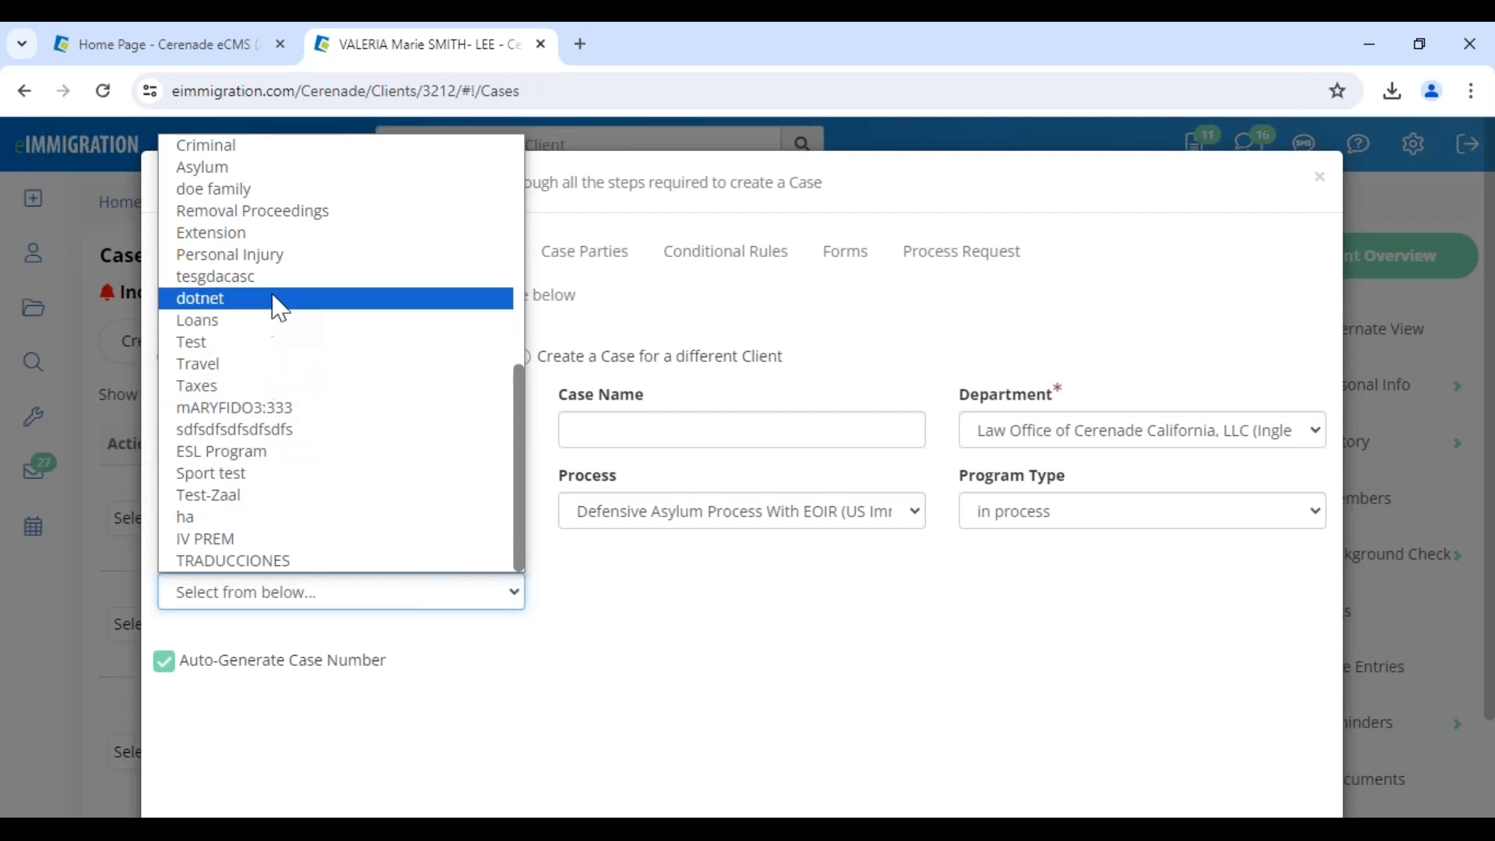
{"action": "scroll", "coordinate": [274, 312], "scroll_direction": "up", "scroll_amount": 7}
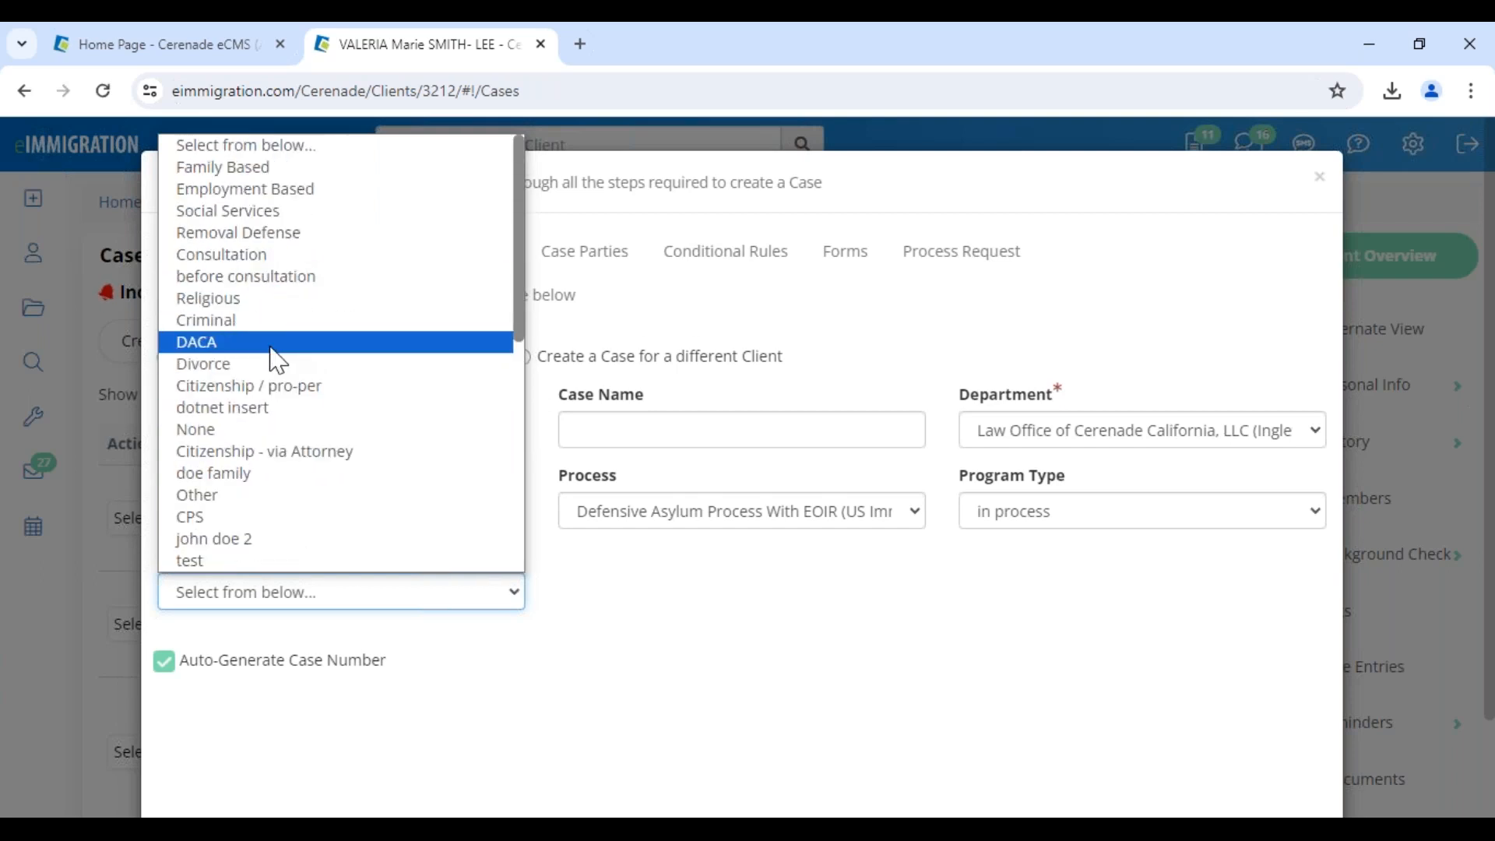
{"action": "left_click", "coordinate": [241, 234]}
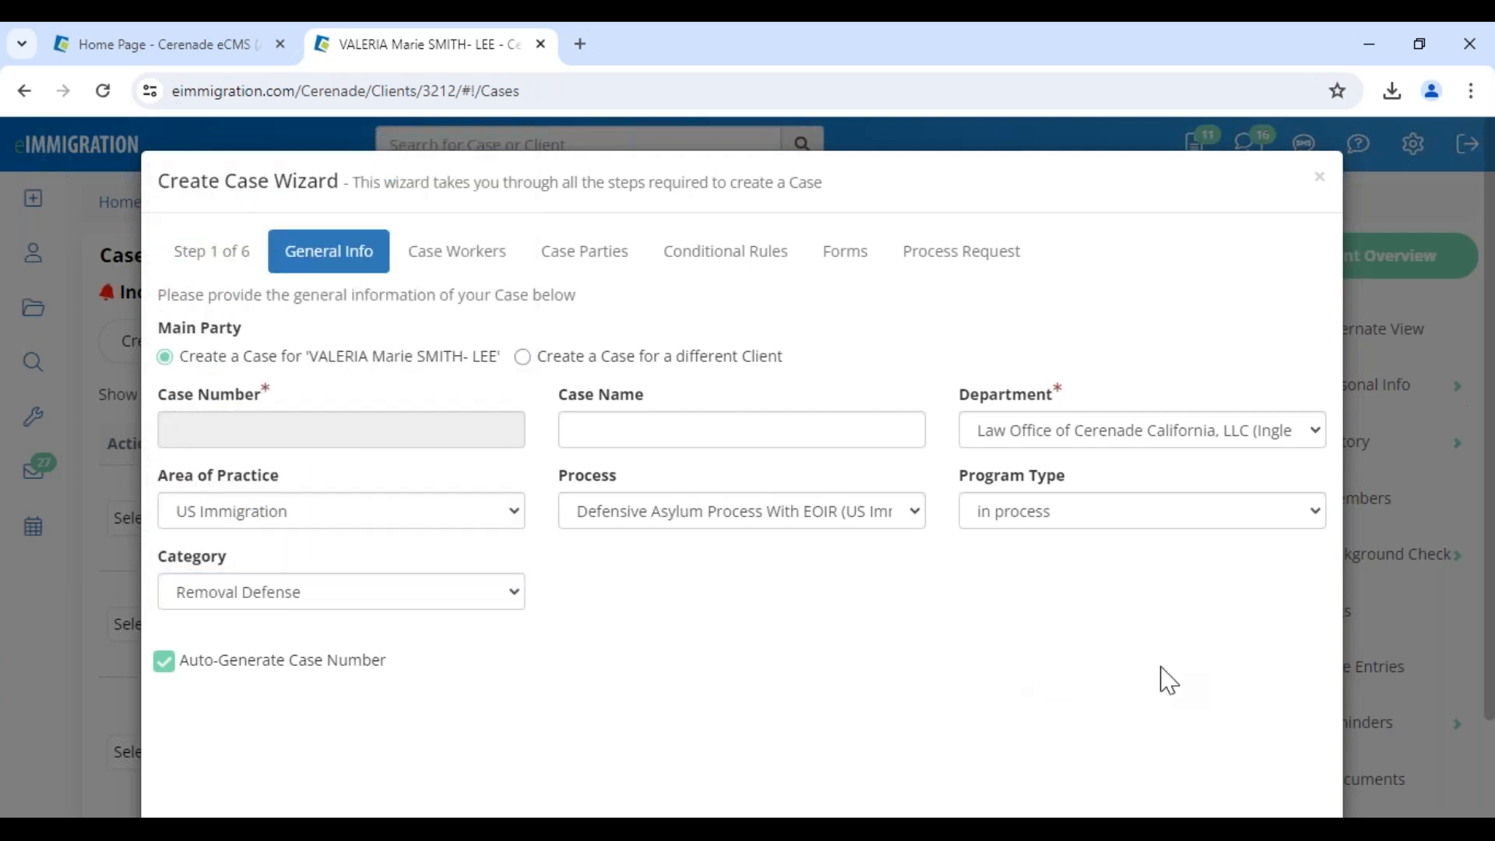
{"action": "scroll", "coordinate": [1145, 674], "scroll_direction": "down", "scroll_amount": 2}
{"action": "left_click", "coordinate": [1295, 749]}
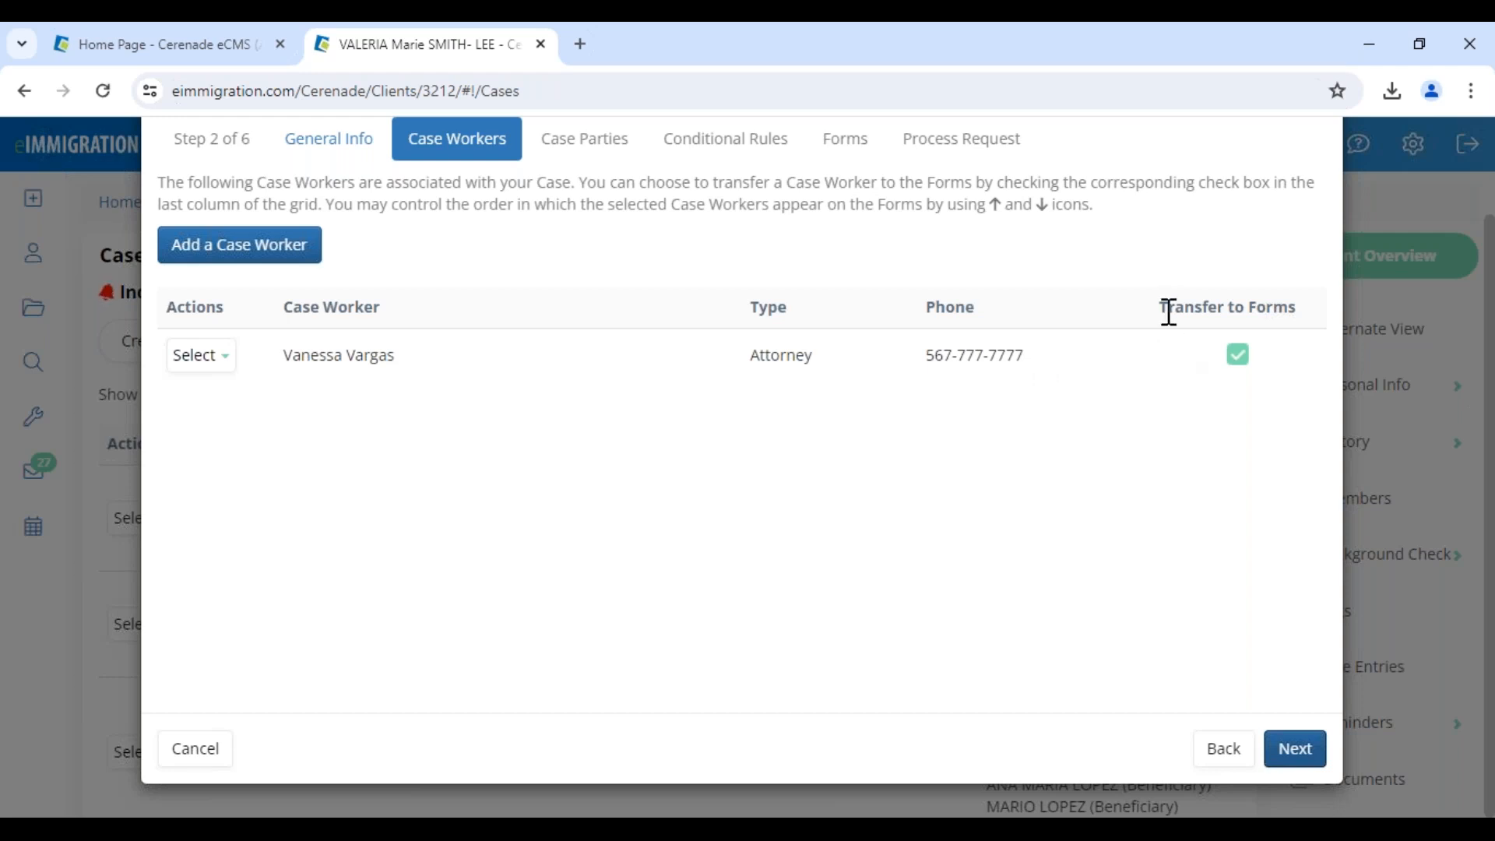
Review the single attorney on Case Workers and continue to Case Parties
{"action": "double_click", "coordinate": [756, 355]}
{"action": "left_click_drag", "start_coordinate": [1160, 308], "coordinate": [1287, 309]}
{"action": "left_click", "coordinate": [1289, 362]}
{"action": "left_click", "coordinate": [1293, 749]}
Set the main party's role to Petitioner
{"action": "left_click_drag", "start_coordinate": [717, 357], "coordinate": [783, 360]}
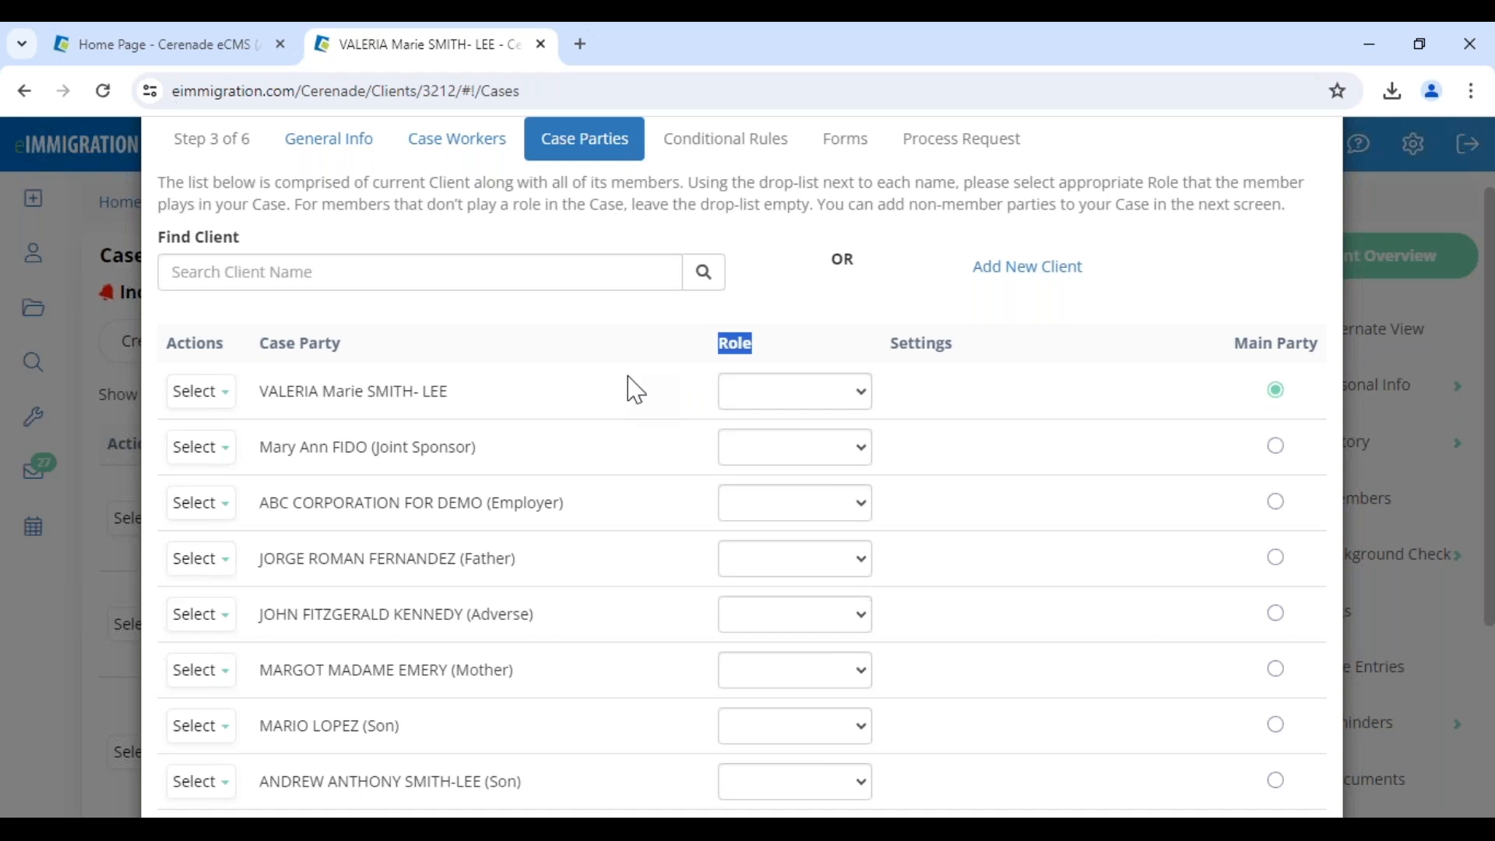
{"action": "left_click", "coordinate": [754, 398]}
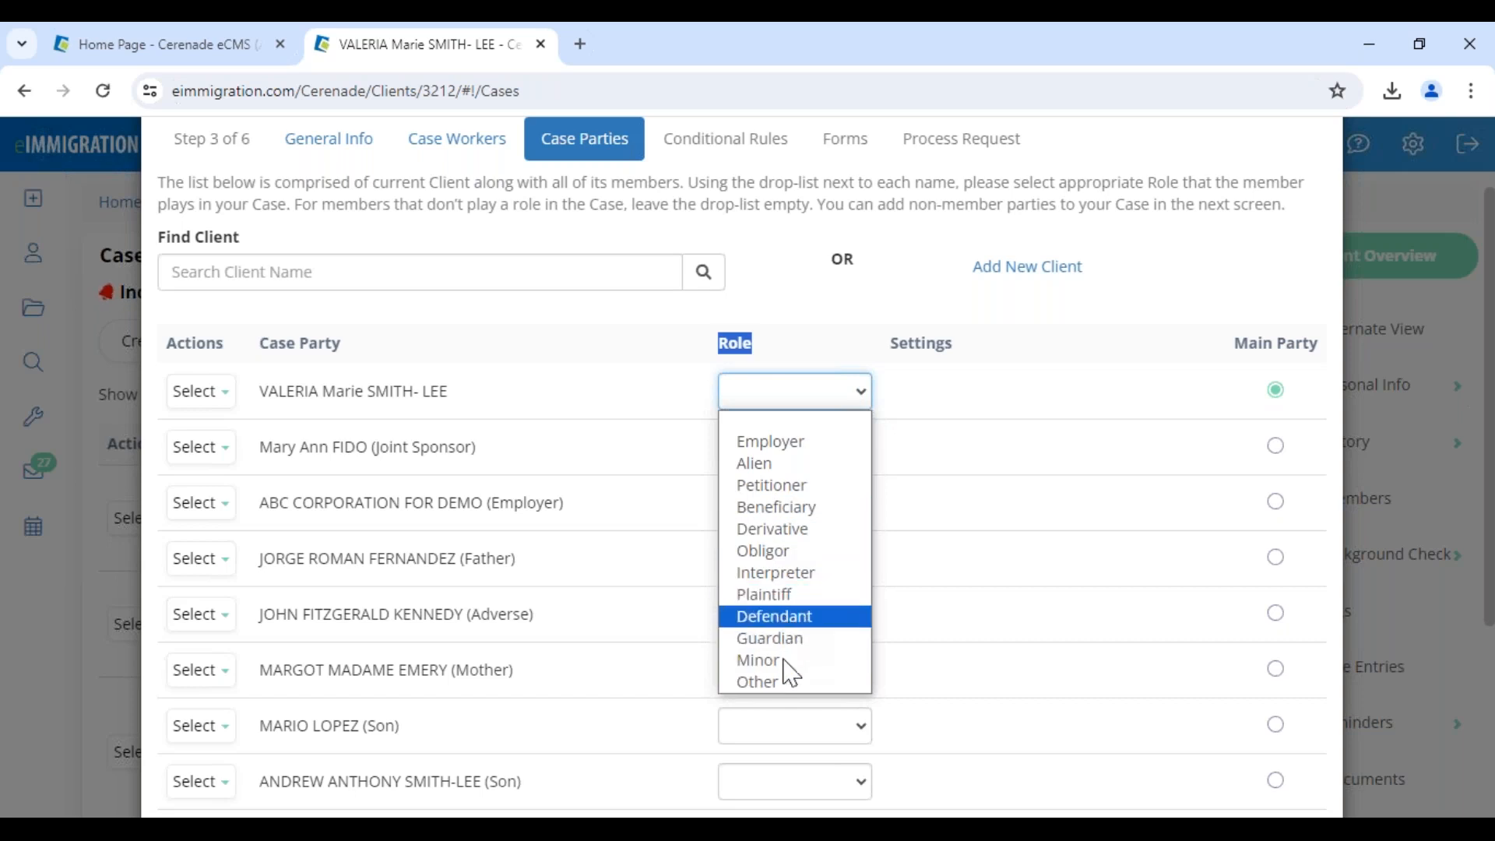
{"action": "left_click", "coordinate": [788, 485]}
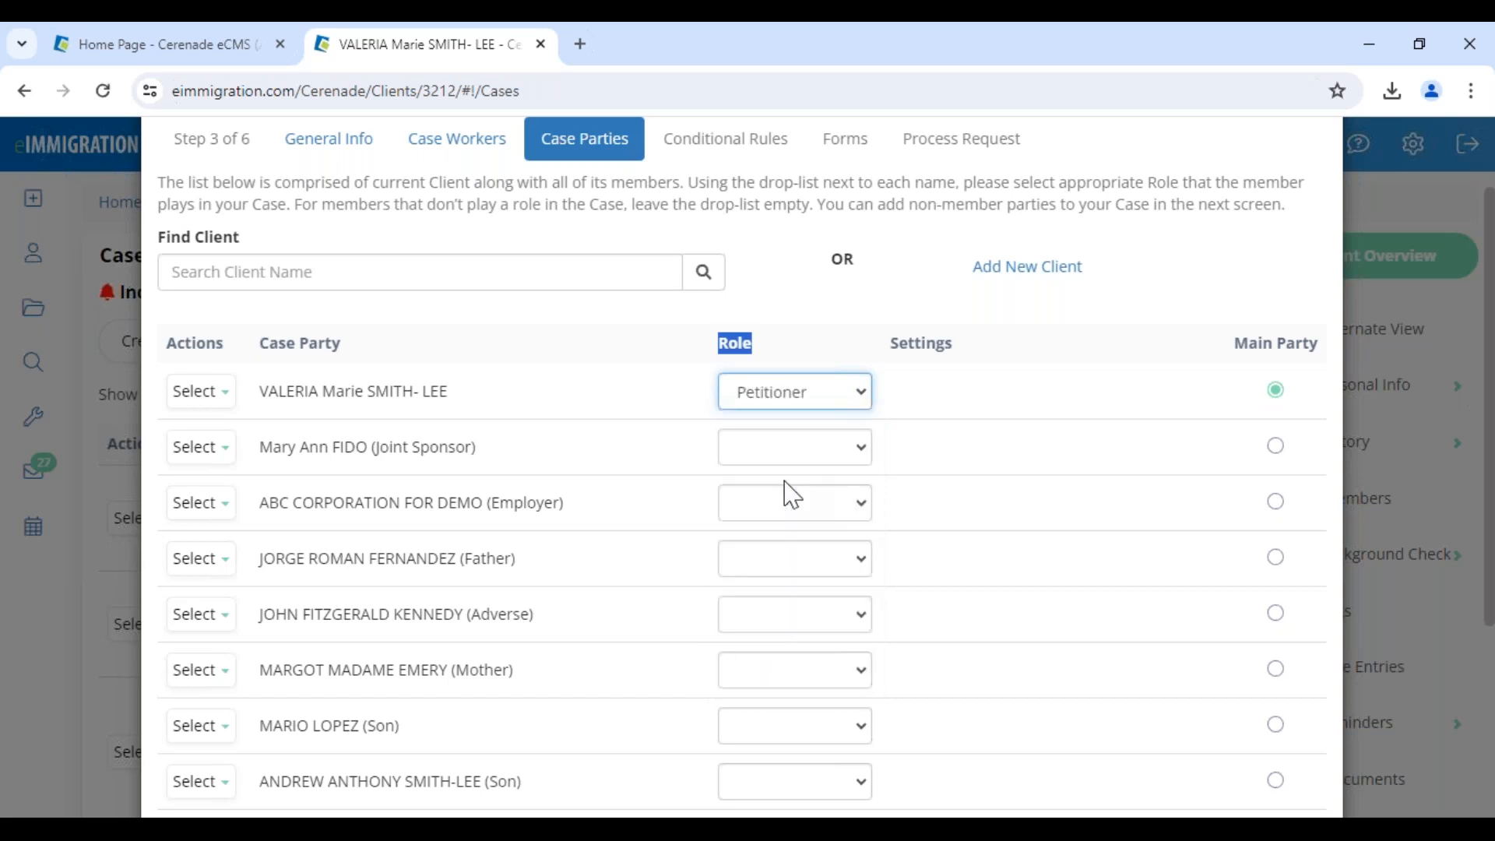
{"action": "left_click", "coordinate": [725, 366]}
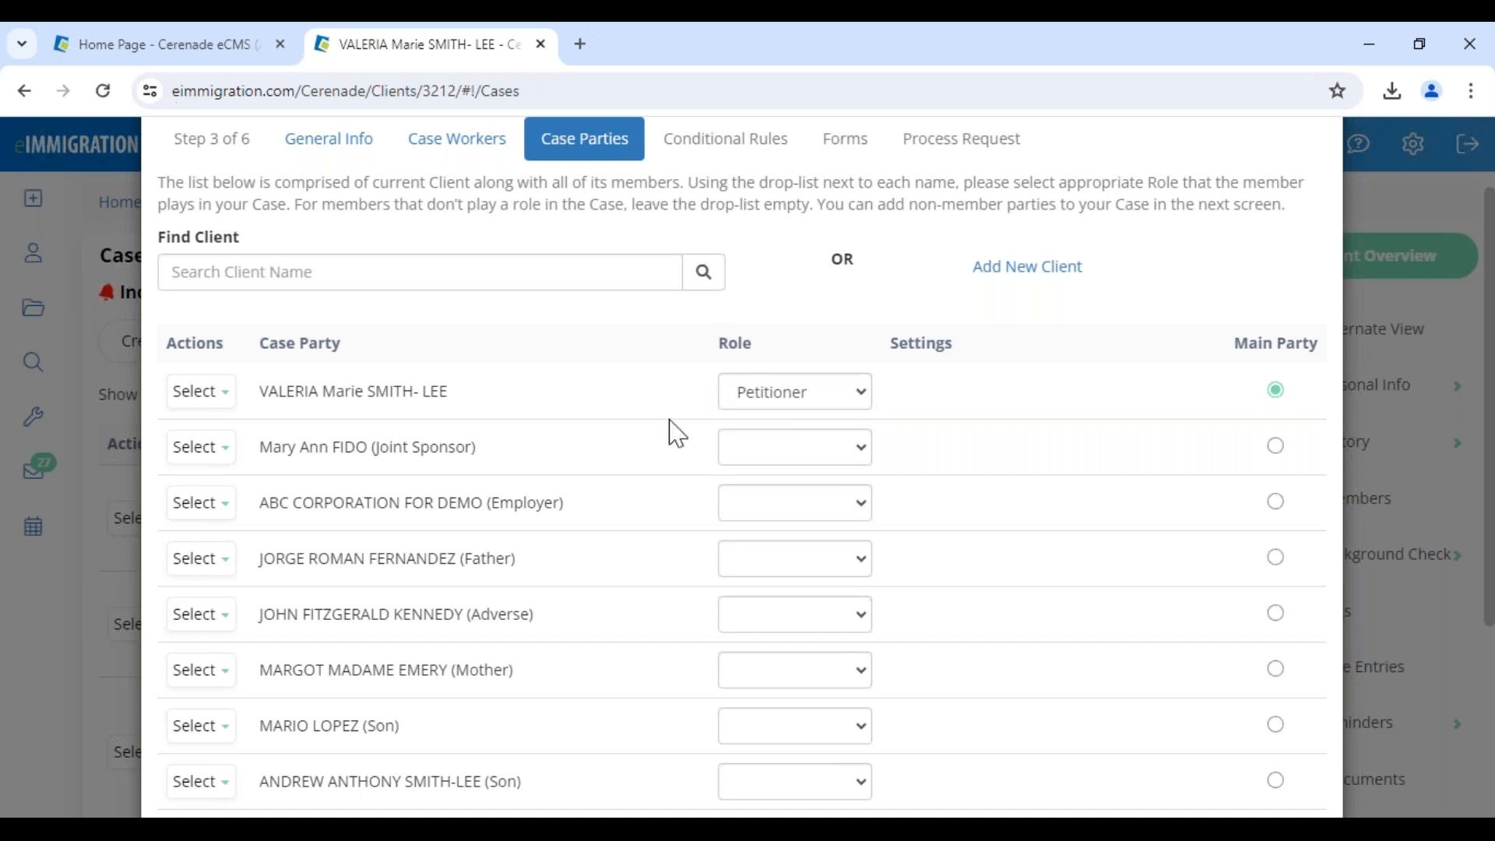
Give ABC CORPORATION FOR DEMO the Employer role with a signatory and address
{"action": "left_click_drag", "start_coordinate": [466, 499], "coordinate": [638, 510]}
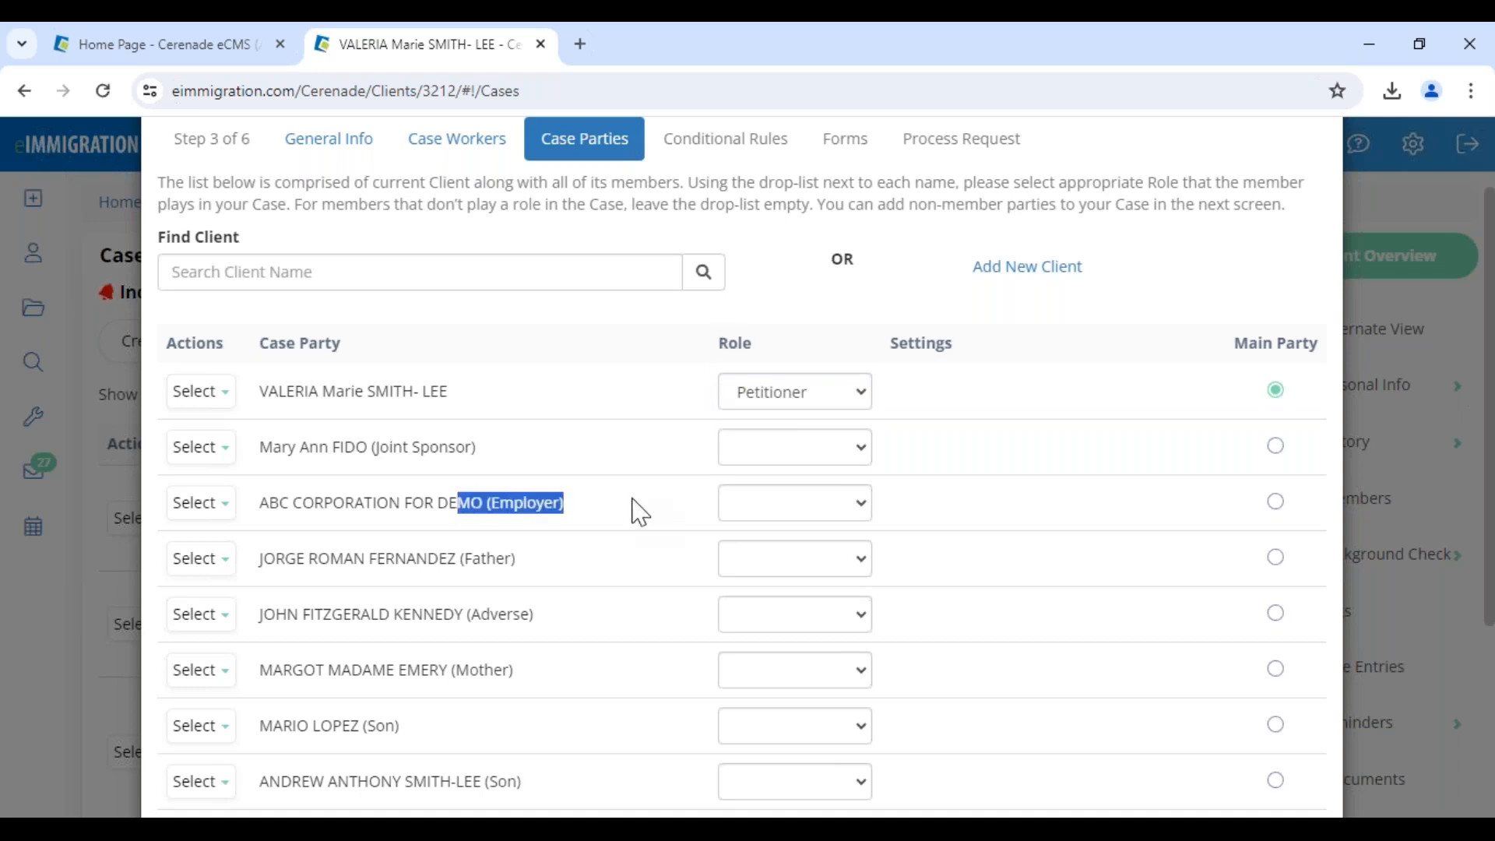
{"action": "left_click", "coordinate": [764, 503]}
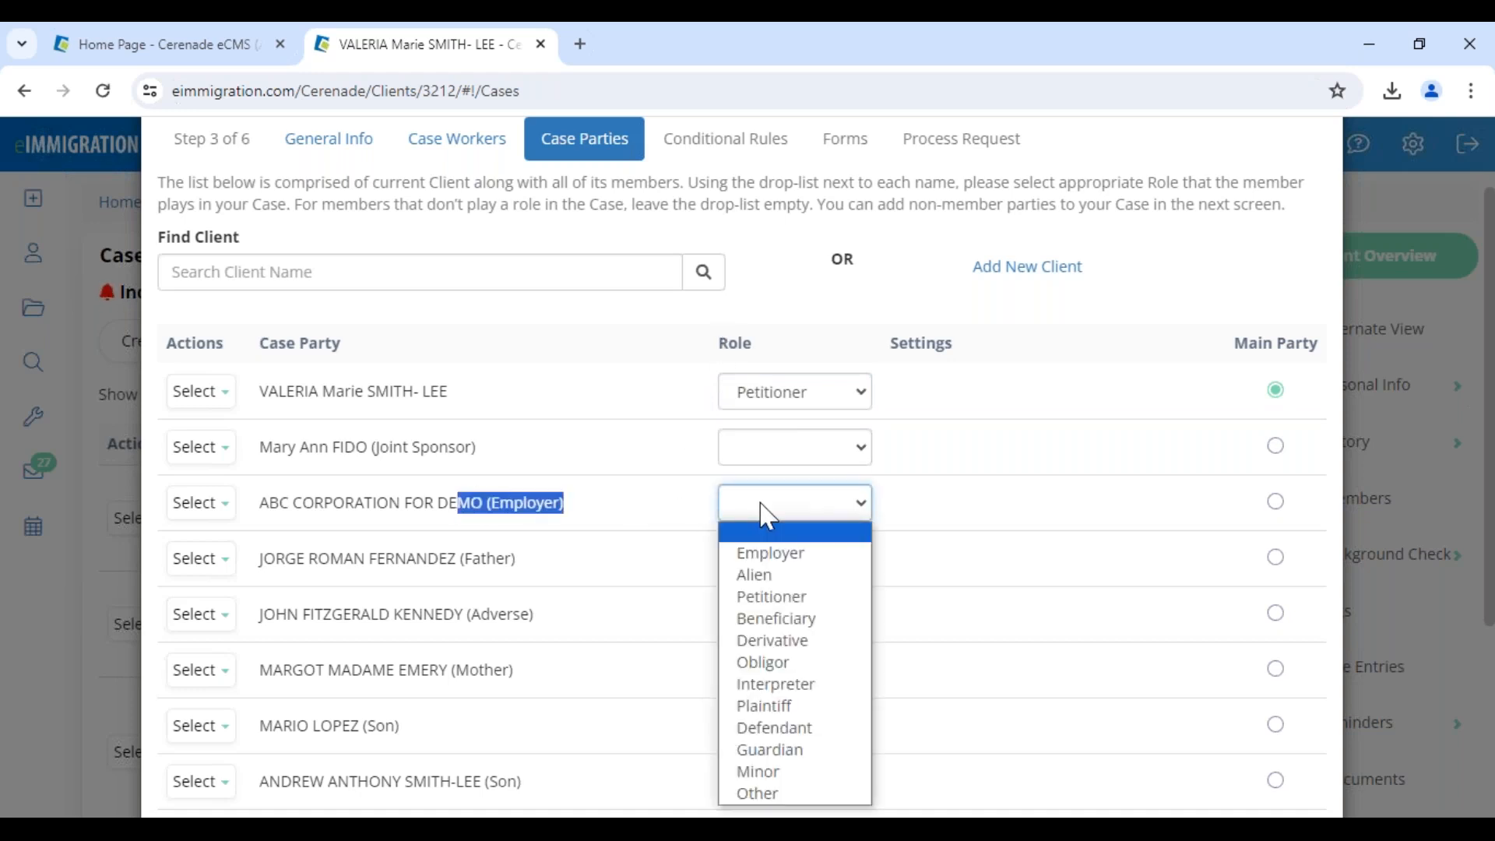
{"action": "left_click", "coordinate": [772, 554]}
{"action": "left_click", "coordinate": [663, 562]}
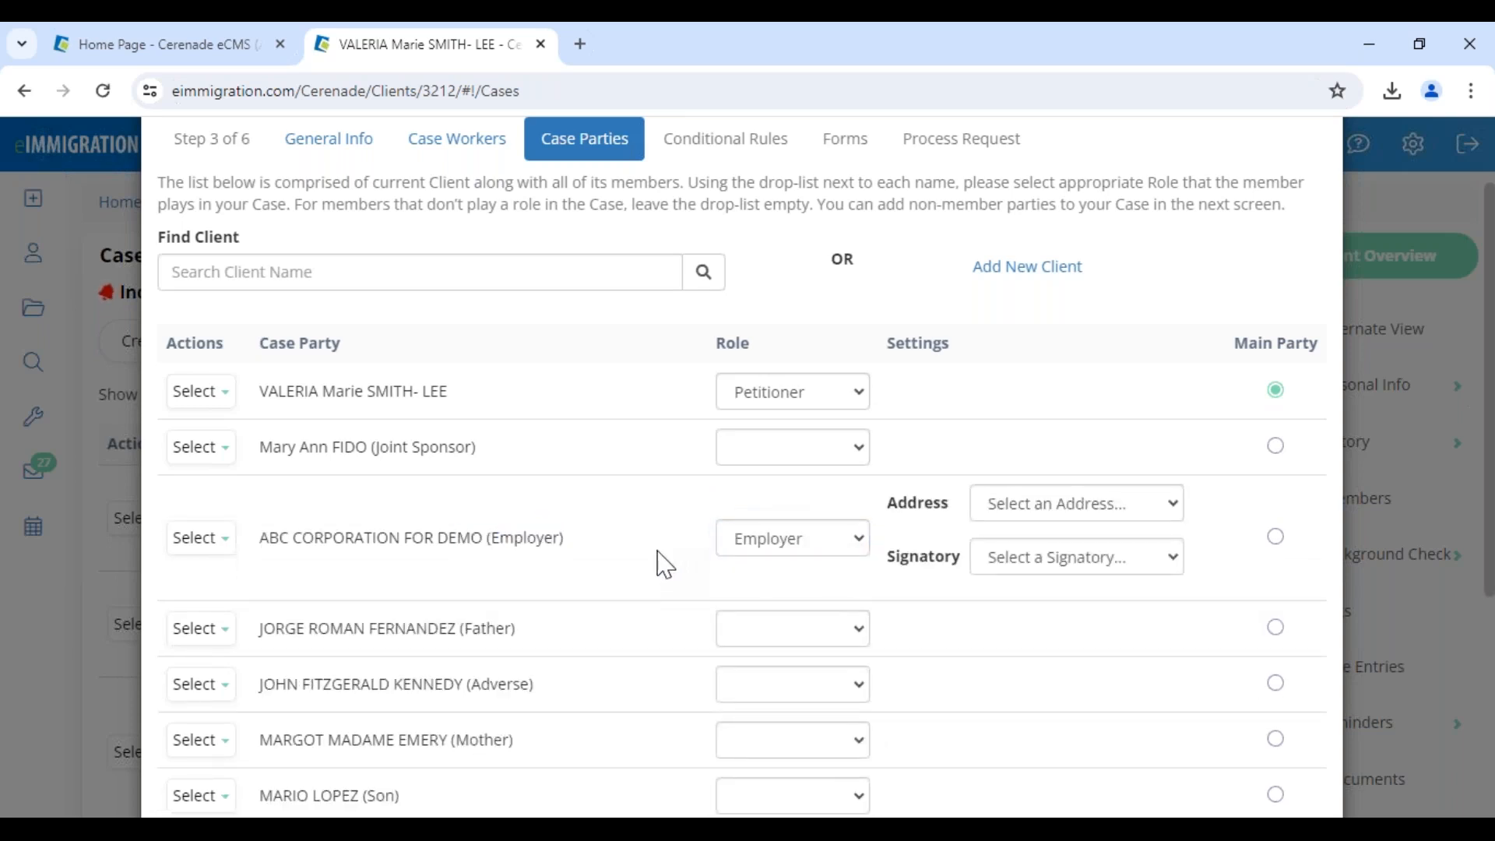
{"action": "left_click_drag", "start_coordinate": [480, 538], "coordinate": [563, 539]}
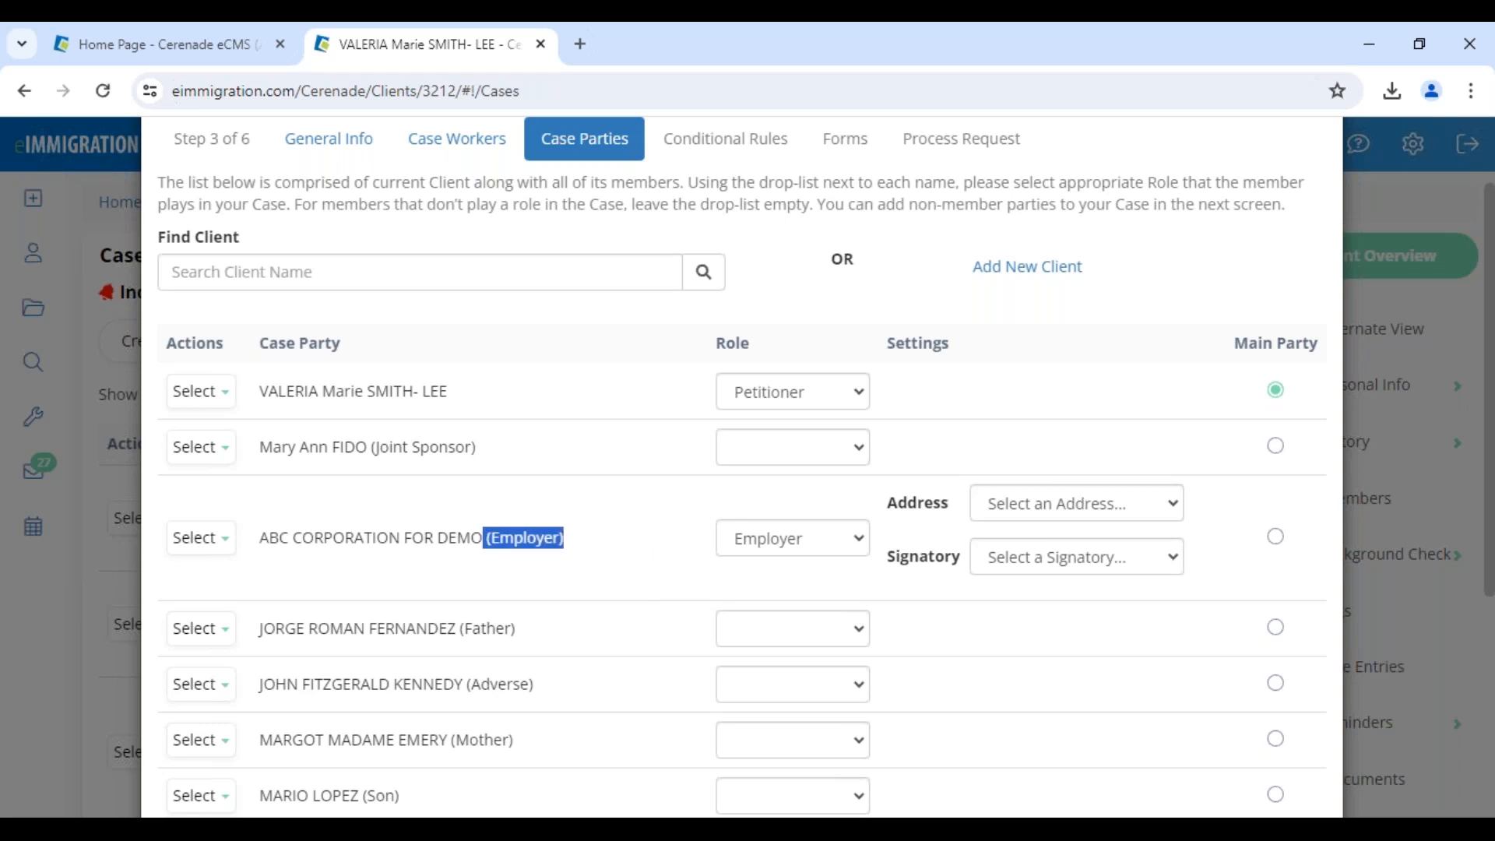
{"action": "left_click", "coordinate": [1013, 561]}
{"action": "left_click", "coordinate": [1024, 654]}
{"action": "left_click", "coordinate": [1075, 508]}
{"action": "left_click", "coordinate": [1045, 579]}
{"action": "left_click", "coordinate": [534, 535]}
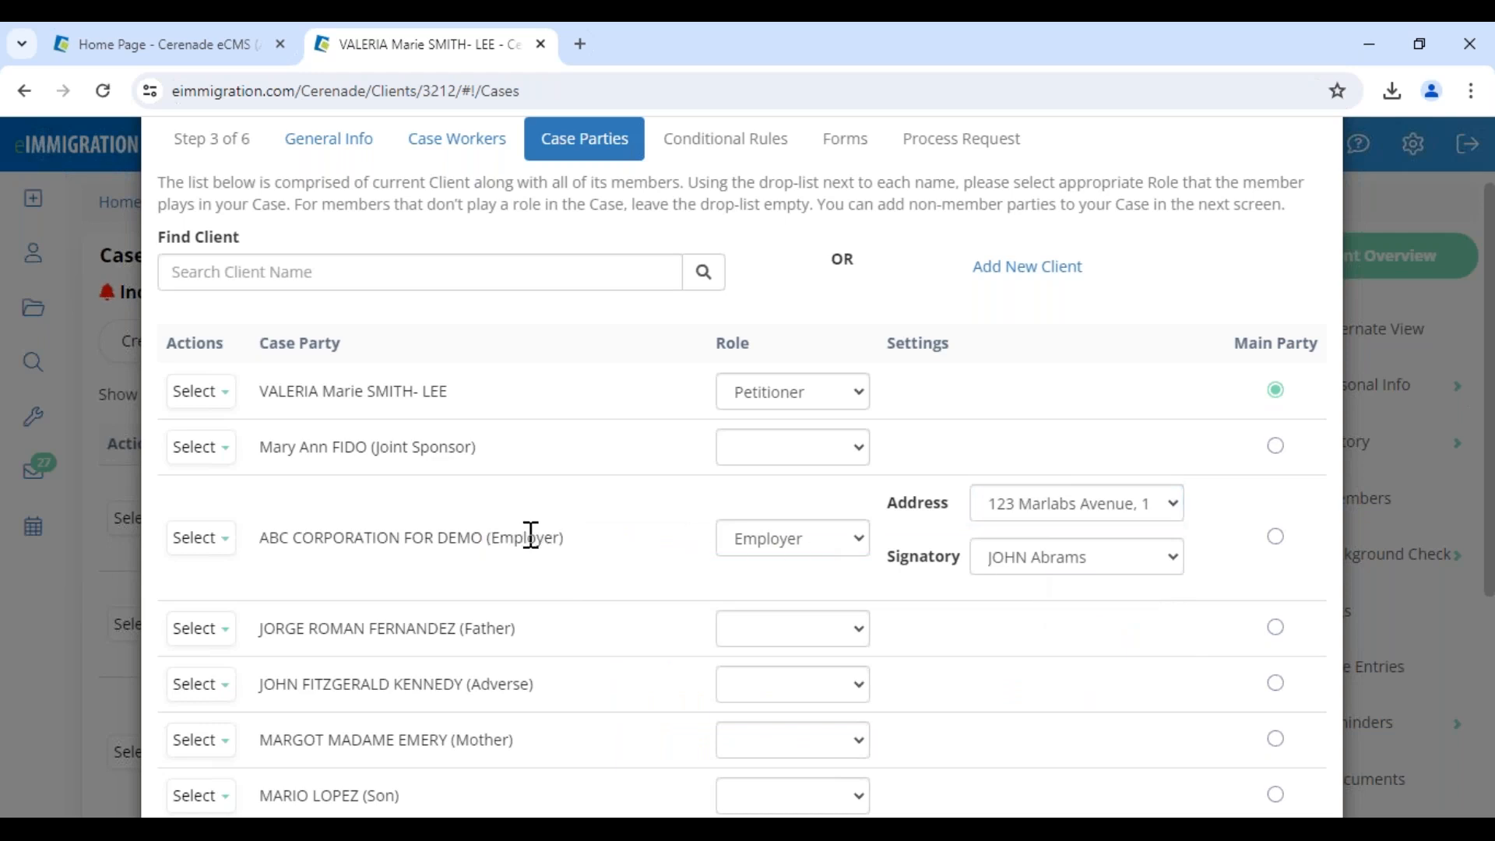
Remove the Employer role from ABC CORPORATION FOR DEMO, leaving it without a role
{"action": "left_click_drag", "start_coordinate": [348, 382], "coordinate": [823, 409]}
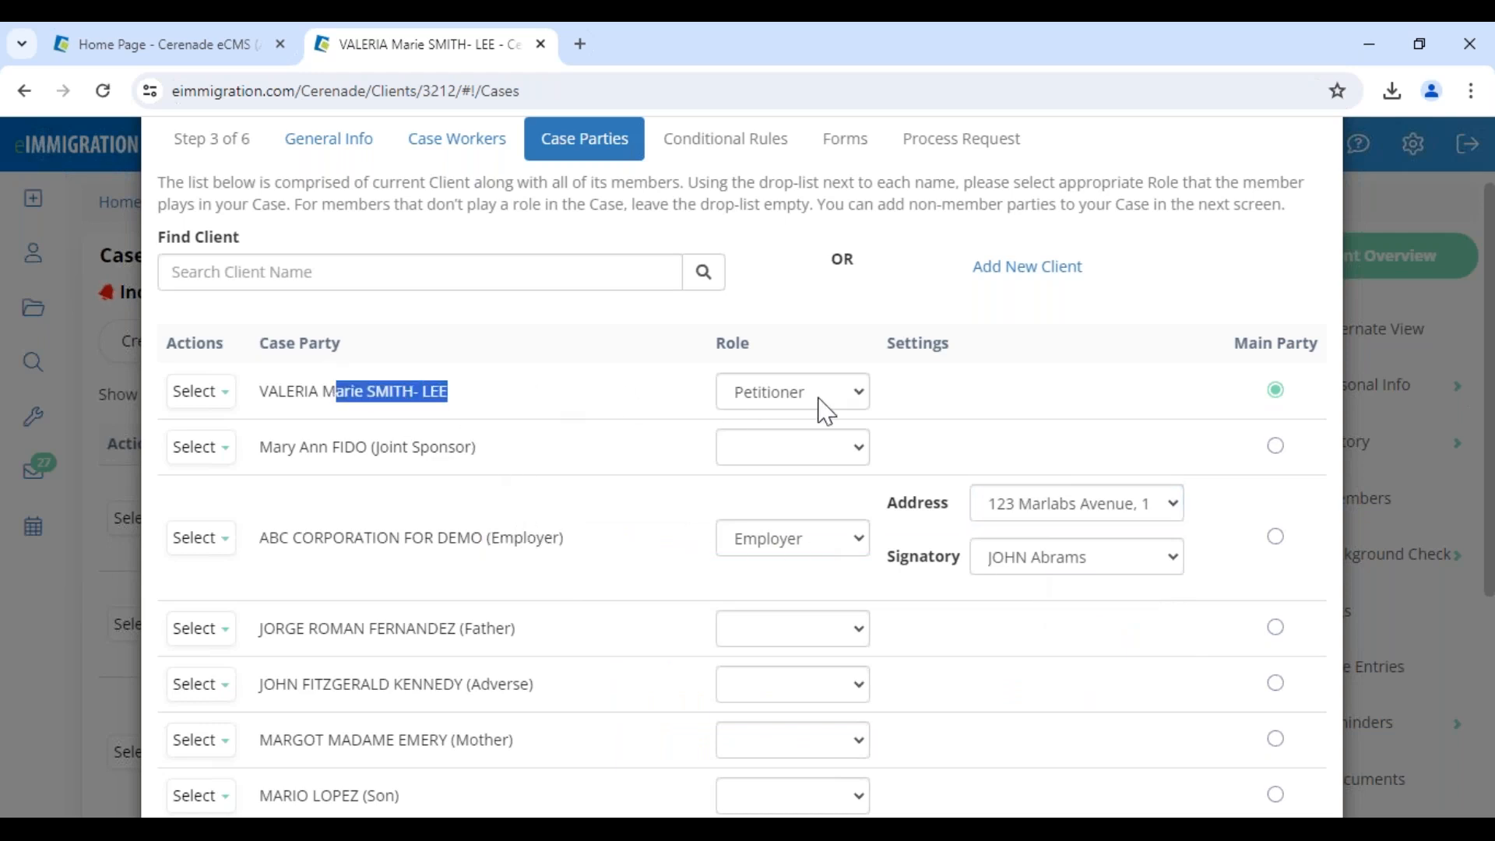
{"action": "left_click", "coordinate": [788, 537]}
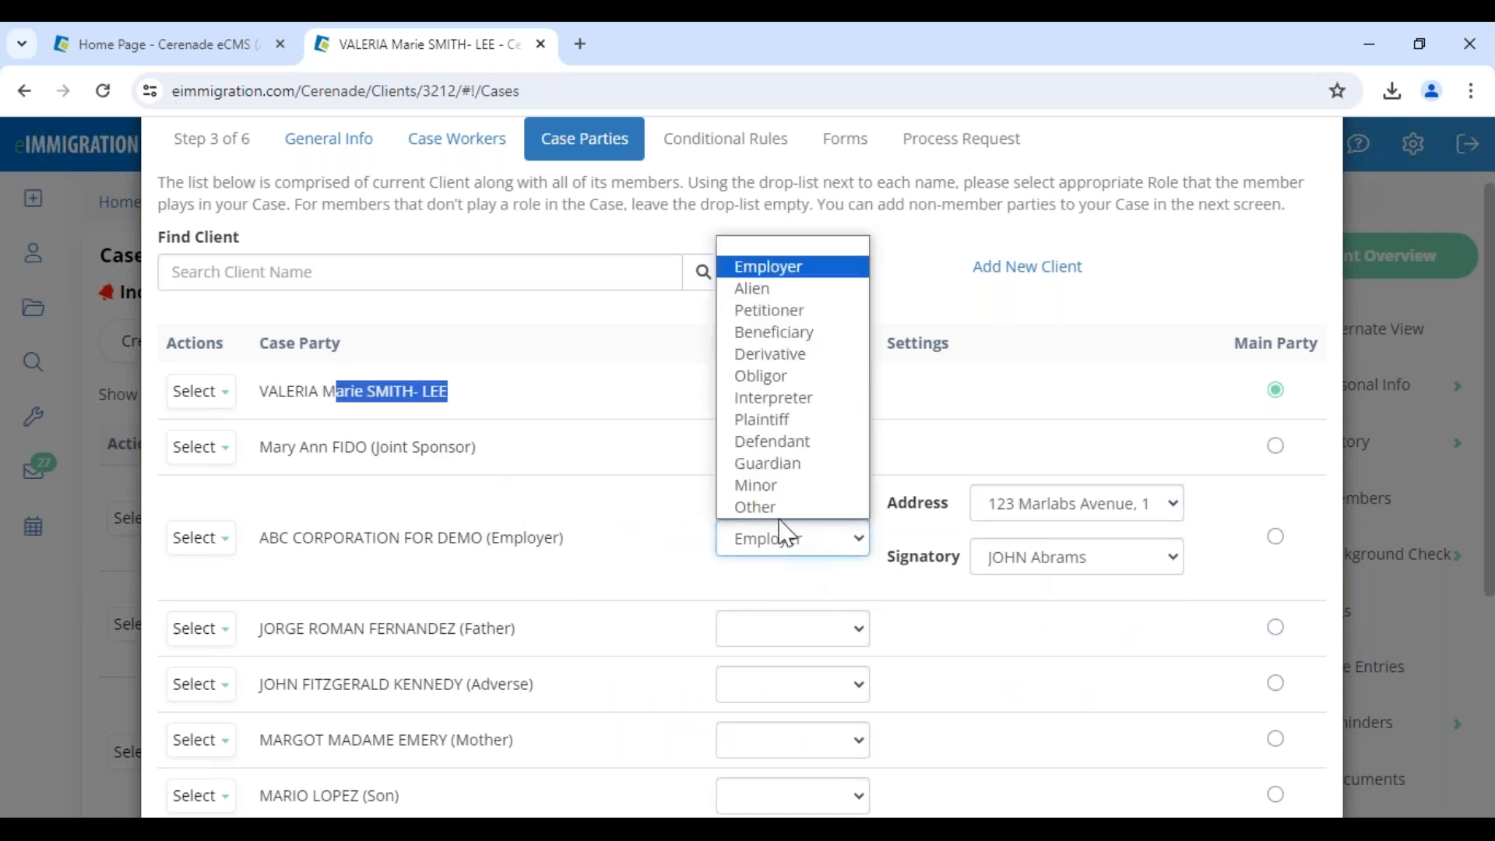
{"action": "left_click", "coordinate": [811, 243]}
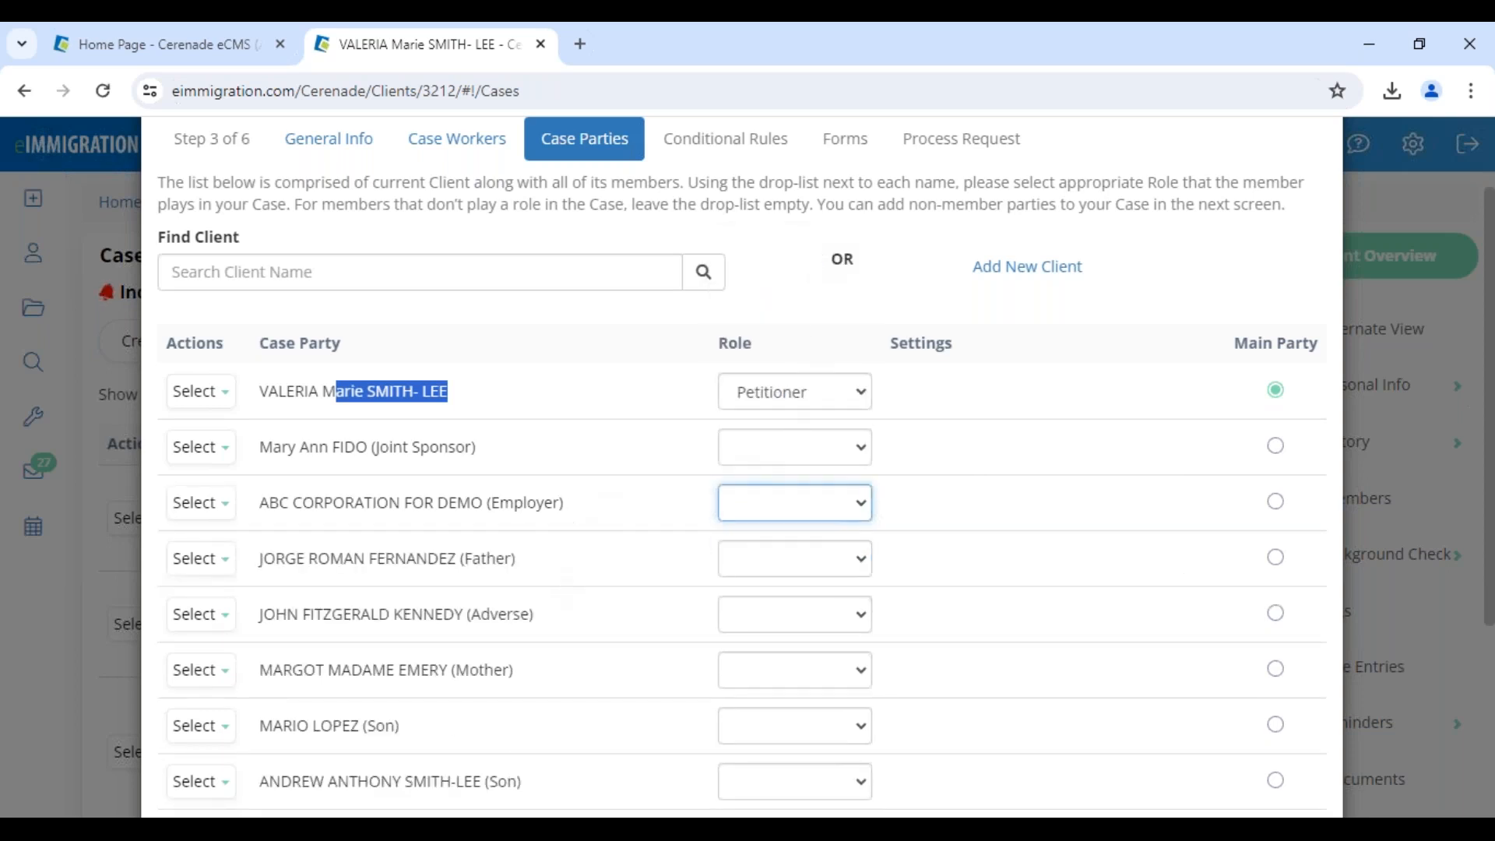
{"action": "left_click", "coordinate": [505, 645]}
Set the spouse's role to Alien
{"action": "scroll", "coordinate": [471, 748], "scroll_direction": "down", "scroll_amount": 3}
{"action": "left_click_drag", "start_coordinate": [453, 619], "coordinate": [768, 635]}
{"action": "left_click", "coordinate": [801, 636]}
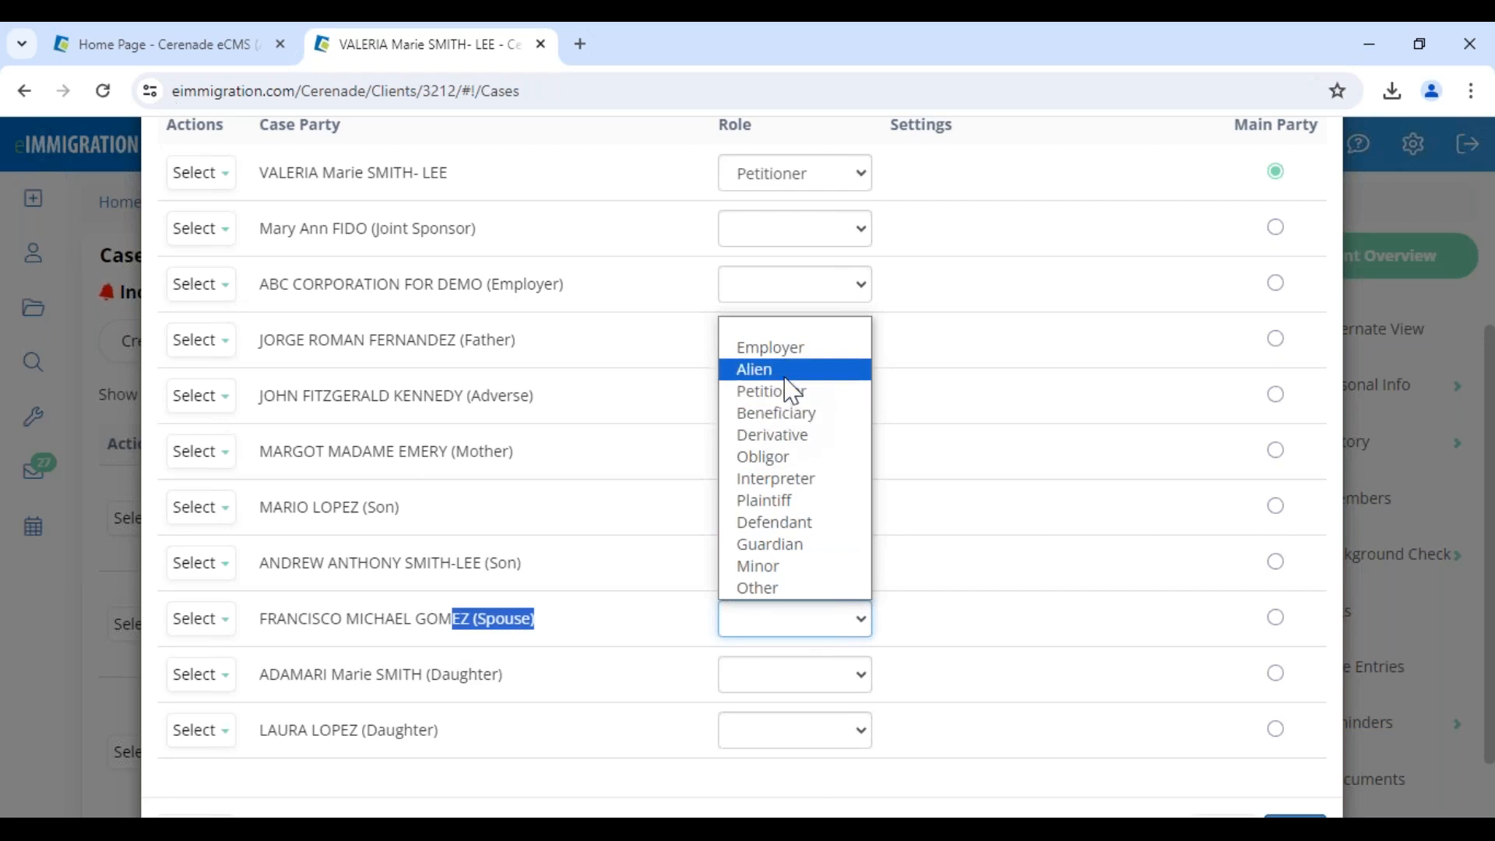
{"action": "left_click", "coordinate": [771, 371]}
{"action": "left_click", "coordinate": [1034, 627]}
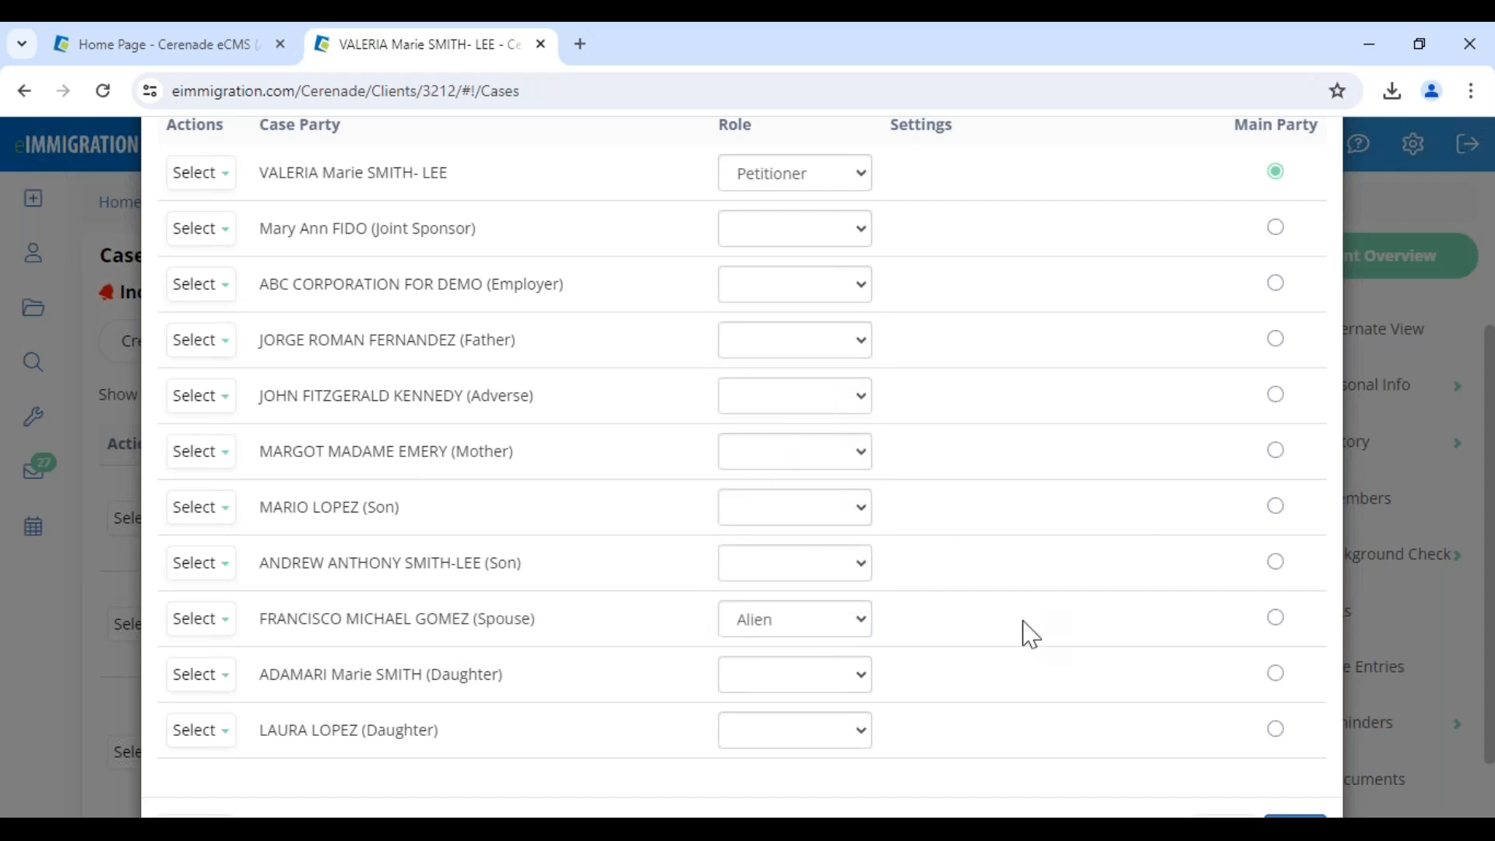
{"action": "scroll", "coordinate": [1023, 622], "scroll_direction": "down", "scroll_amount": 1}
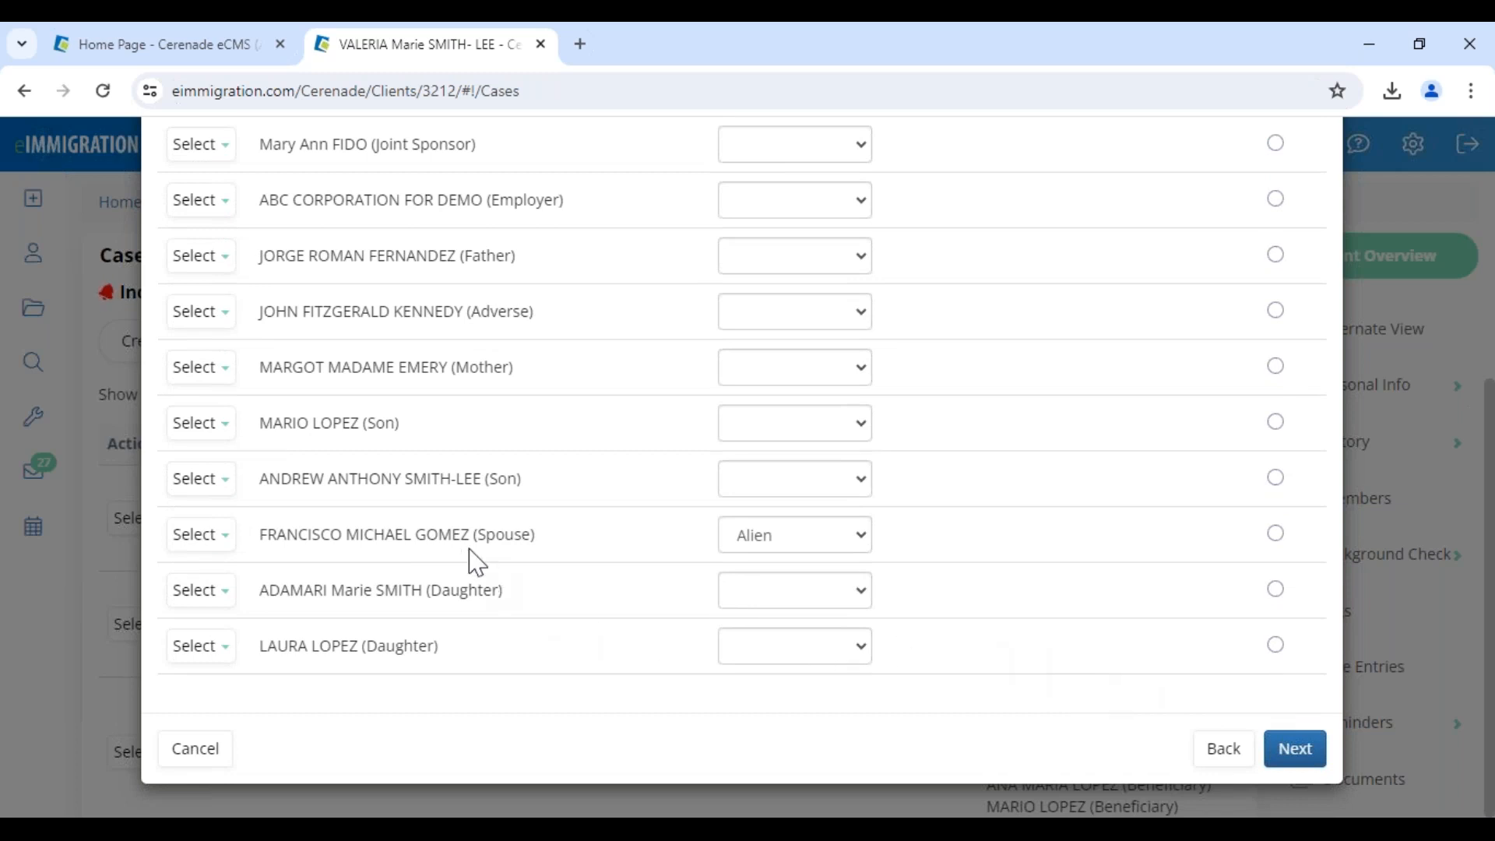
Move past the Conditional Rules step to the Forms step
{"action": "left_click", "coordinate": [1297, 750]}
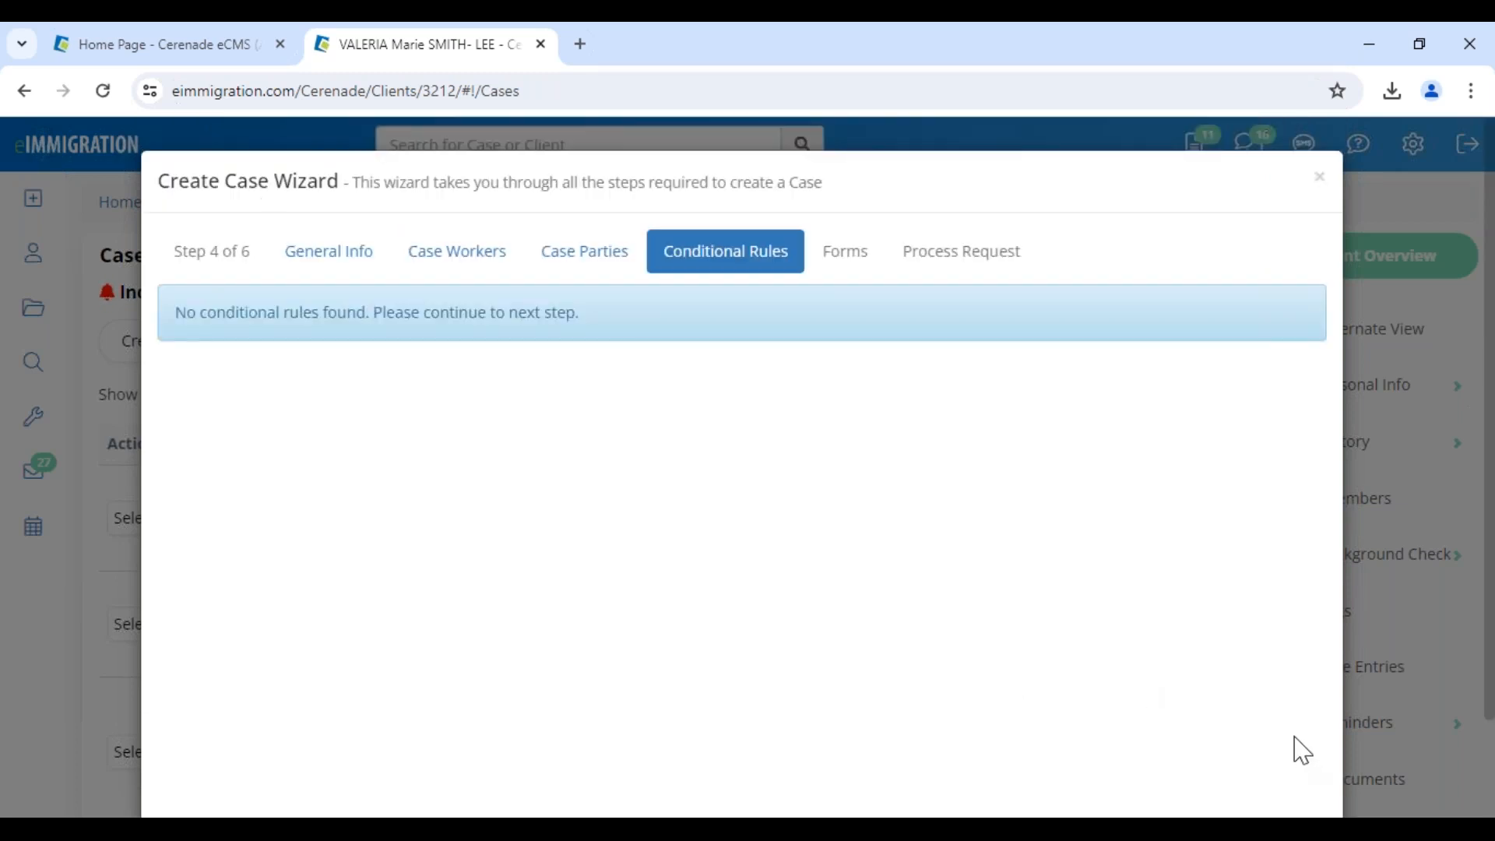
{"action": "left_click_drag", "start_coordinate": [258, 314], "coordinate": [644, 330]}
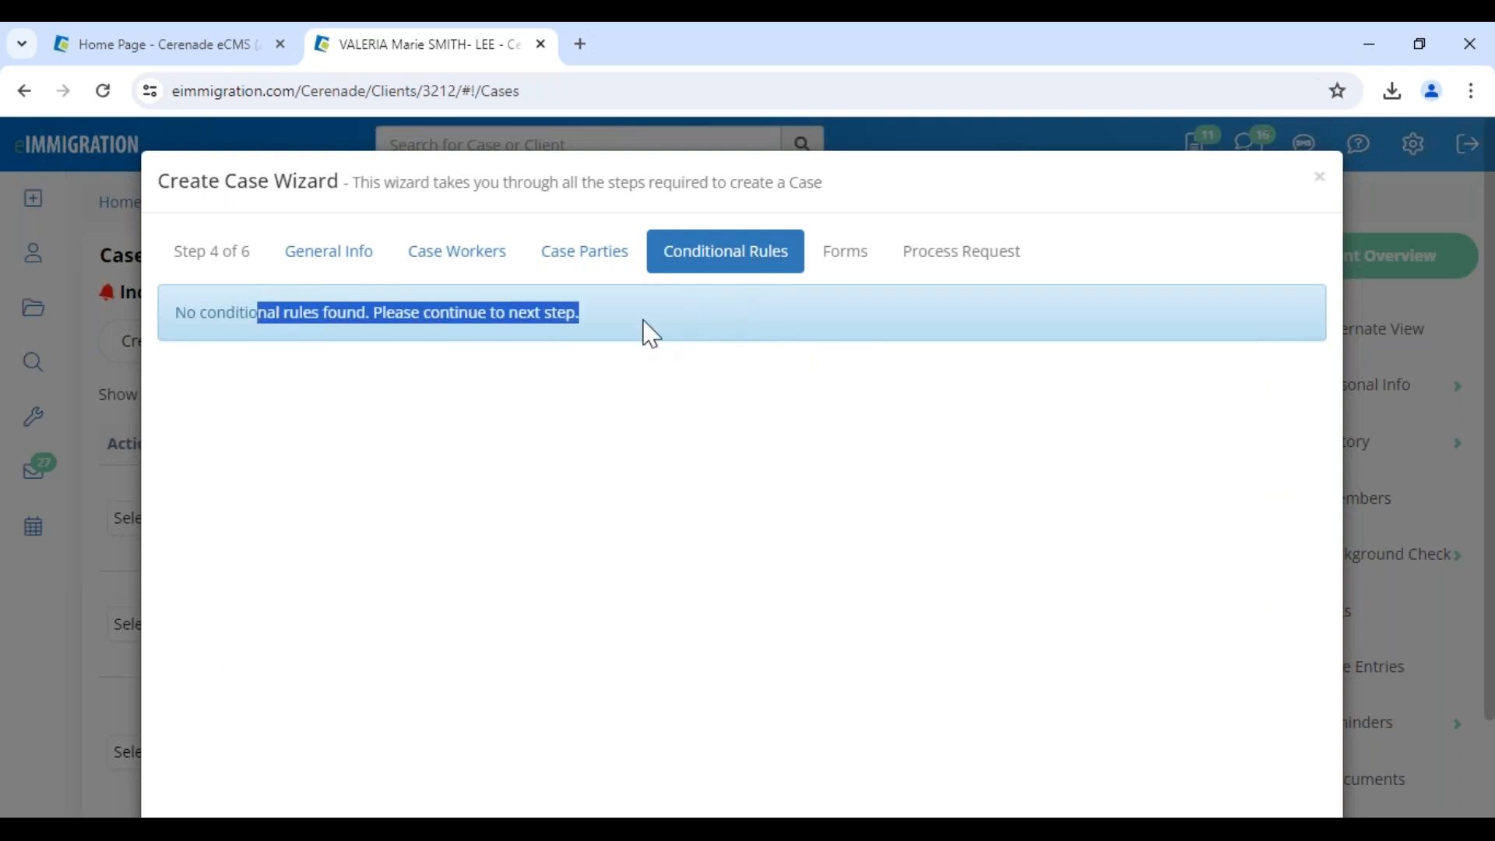
{"action": "scroll", "coordinate": [1222, 591], "scroll_direction": "down", "scroll_amount": 2}
{"action": "left_click", "coordinate": [1290, 756]}
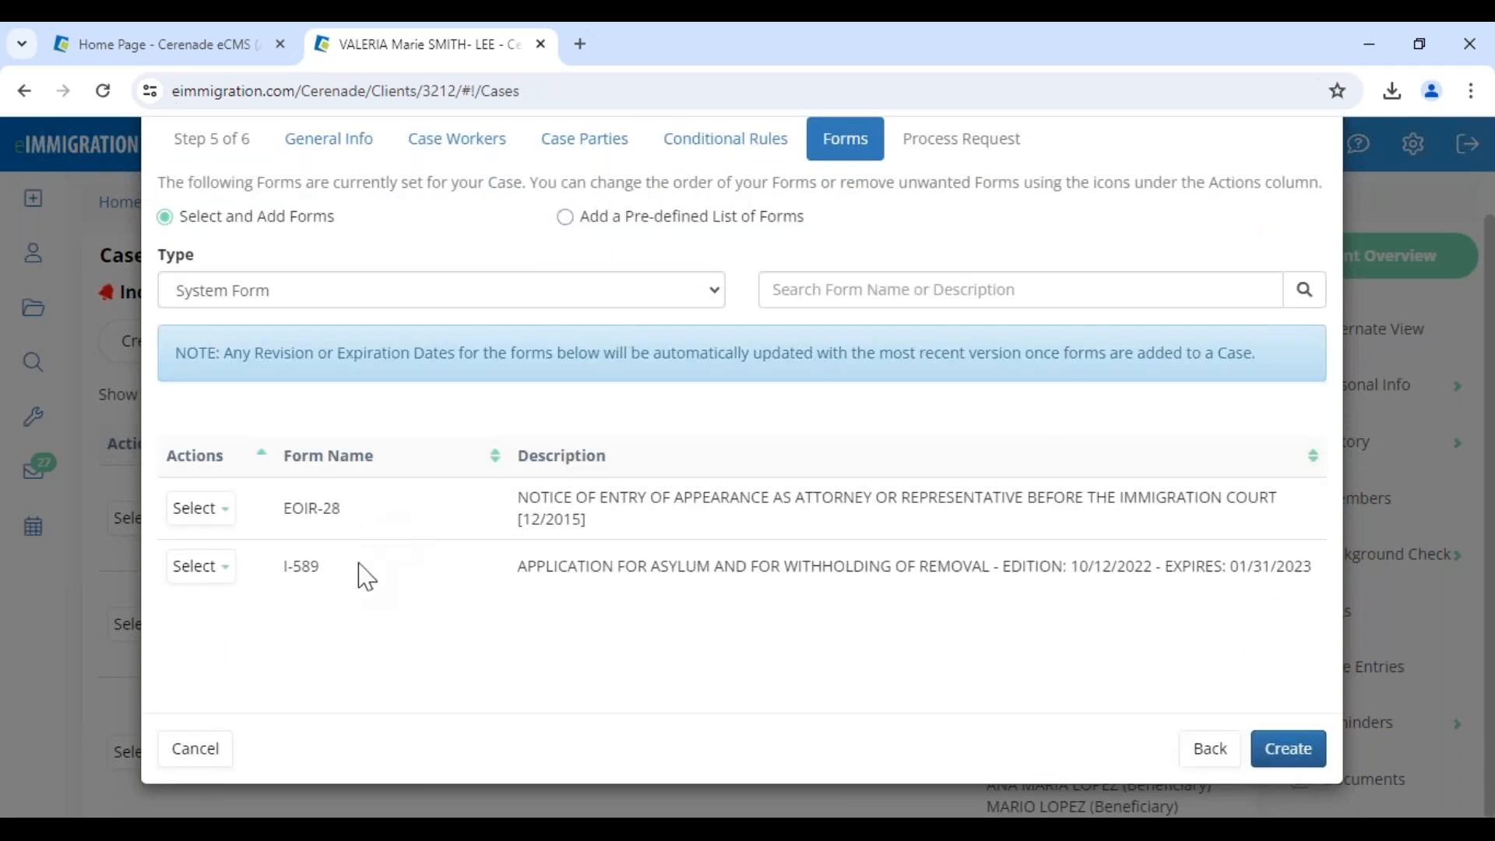
Create the case with the EOIR-28 and I-589 forms, then open the main client's record in a new tab
{"action": "left_click", "coordinate": [898, 297]}
{"action": "type", "text": "28"}
{"action": "key", "text": "BackSpace"}
{"action": "key", "text": "BackSpace"}
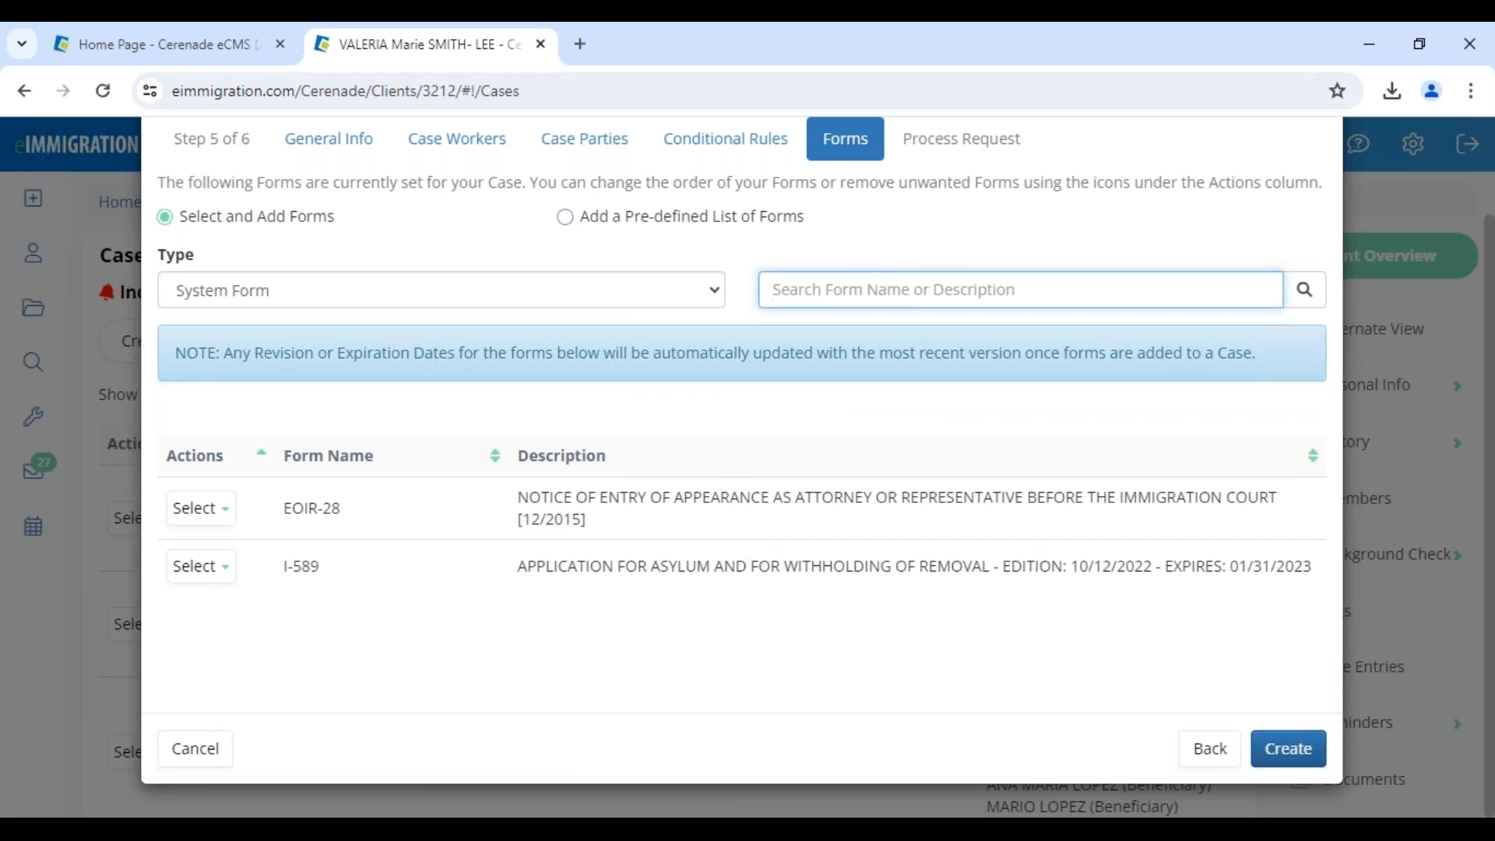
{"action": "left_click", "coordinate": [1293, 752]}
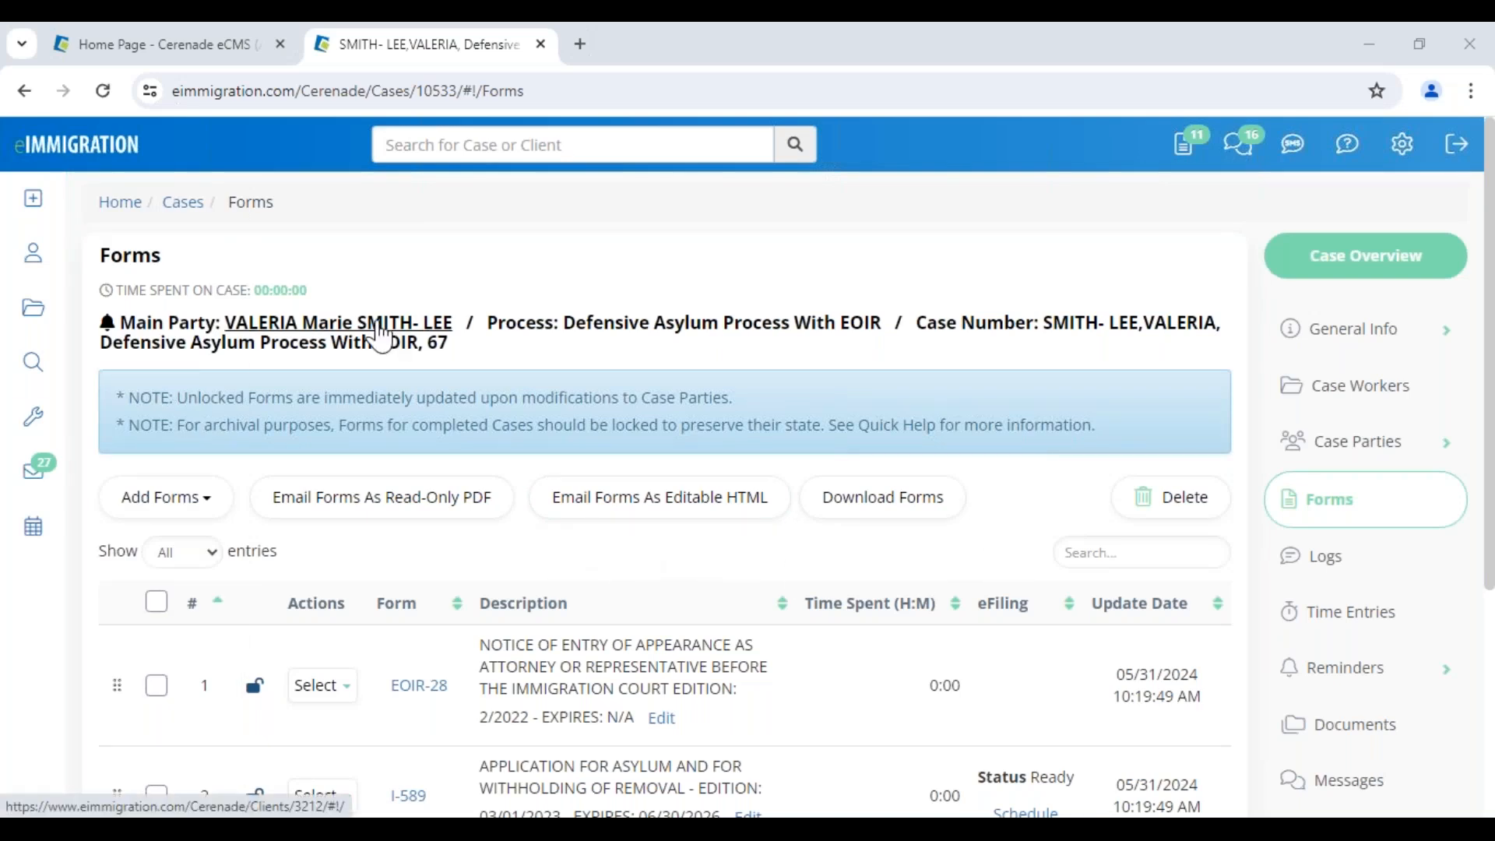
{"action": "left_click", "coordinate": [304, 327]}
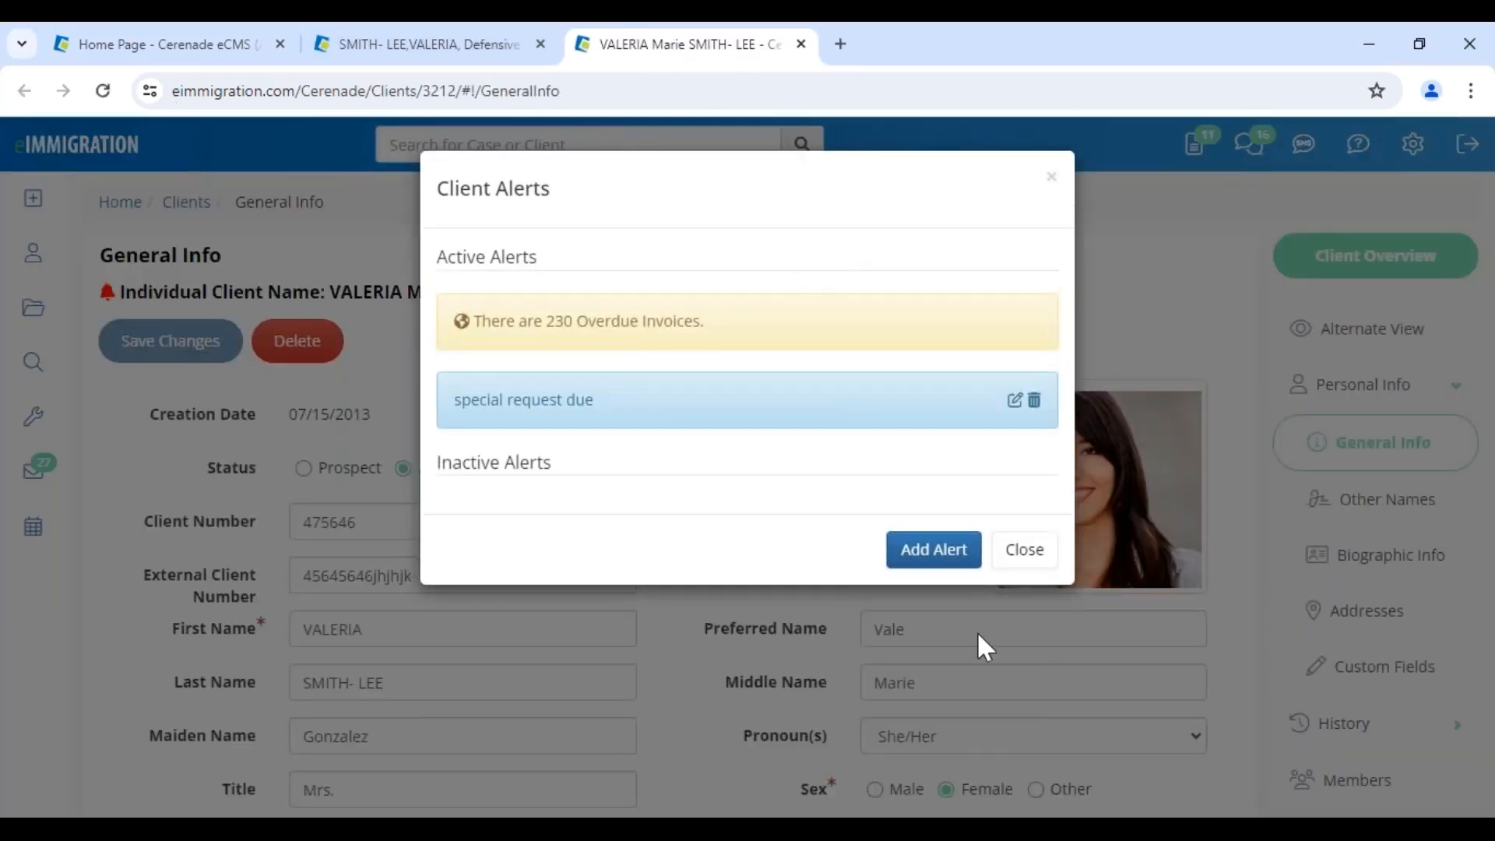
Dismiss the client alerts, return to the case's forms list and open the I-589
{"action": "left_click", "coordinate": [1025, 551]}
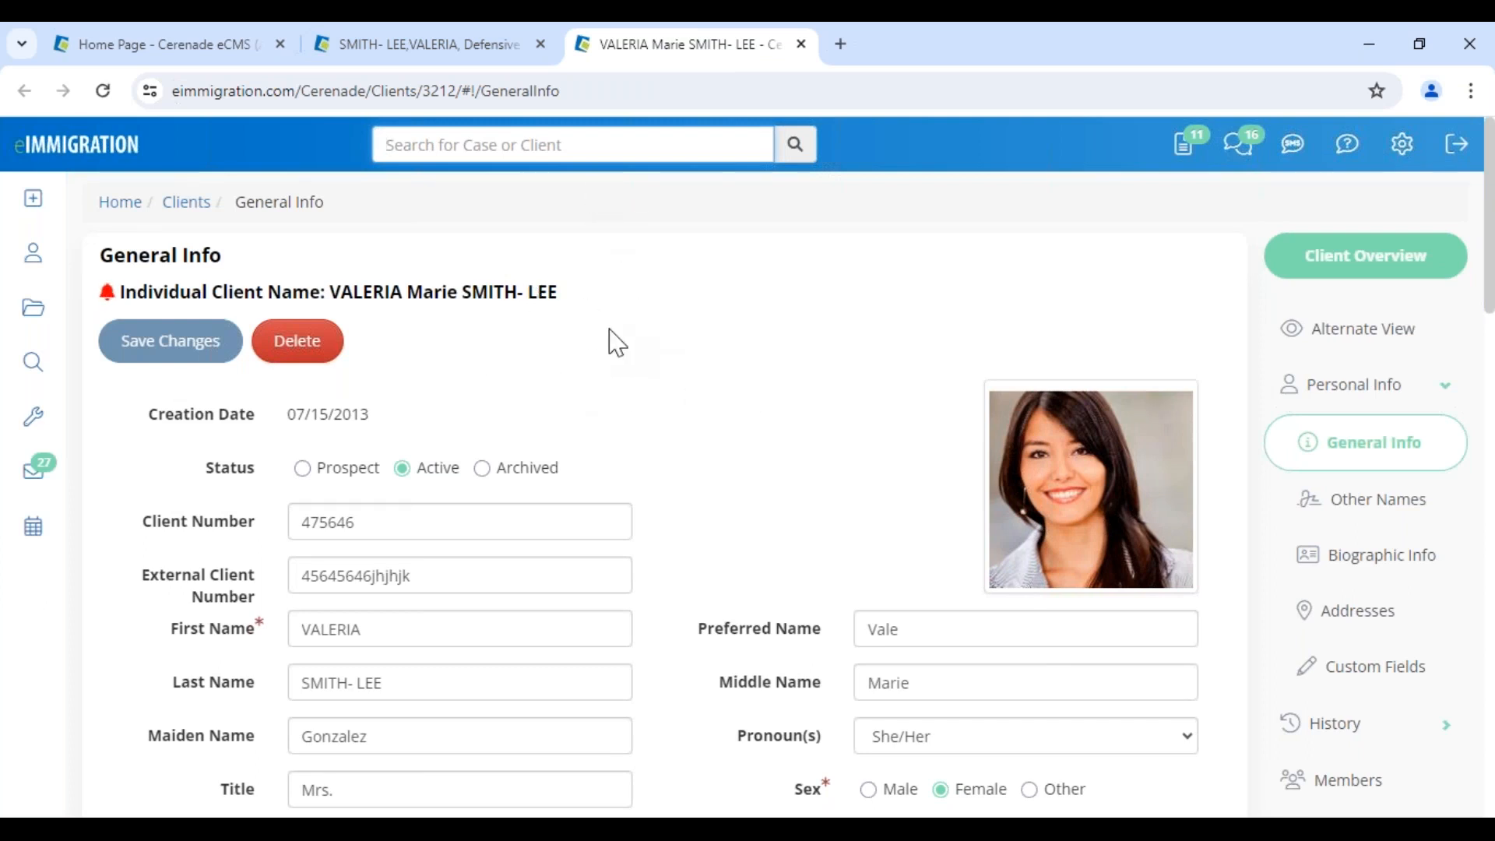
{"action": "scroll", "coordinate": [712, 506], "scroll_direction": "down", "scroll_amount": 4}
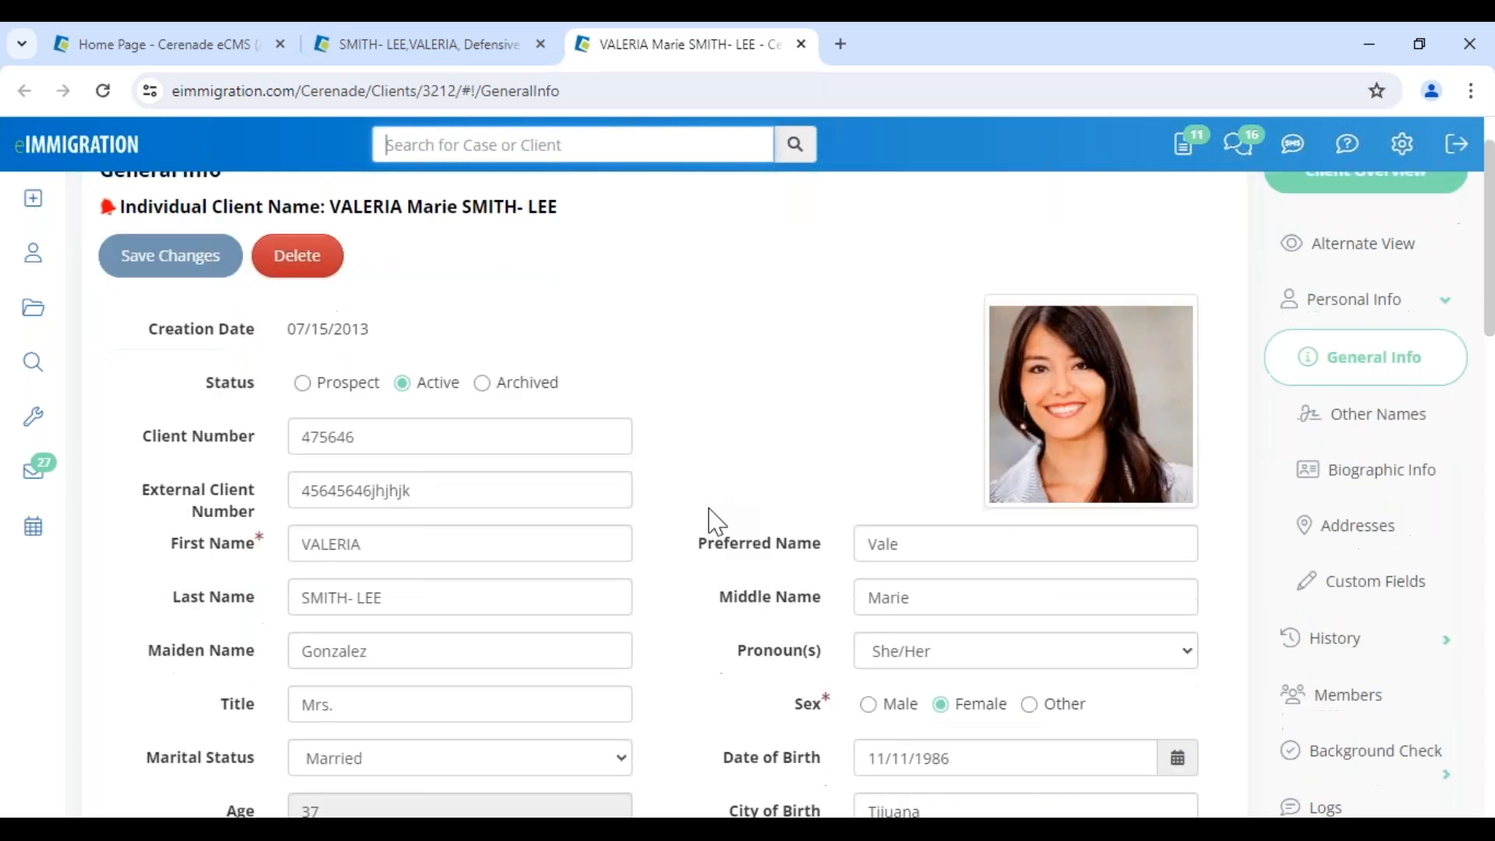
{"action": "scroll", "coordinate": [711, 522], "scroll_direction": "down", "scroll_amount": 1}
{"action": "scroll", "coordinate": [693, 436], "scroll_direction": "up", "scroll_amount": 6}
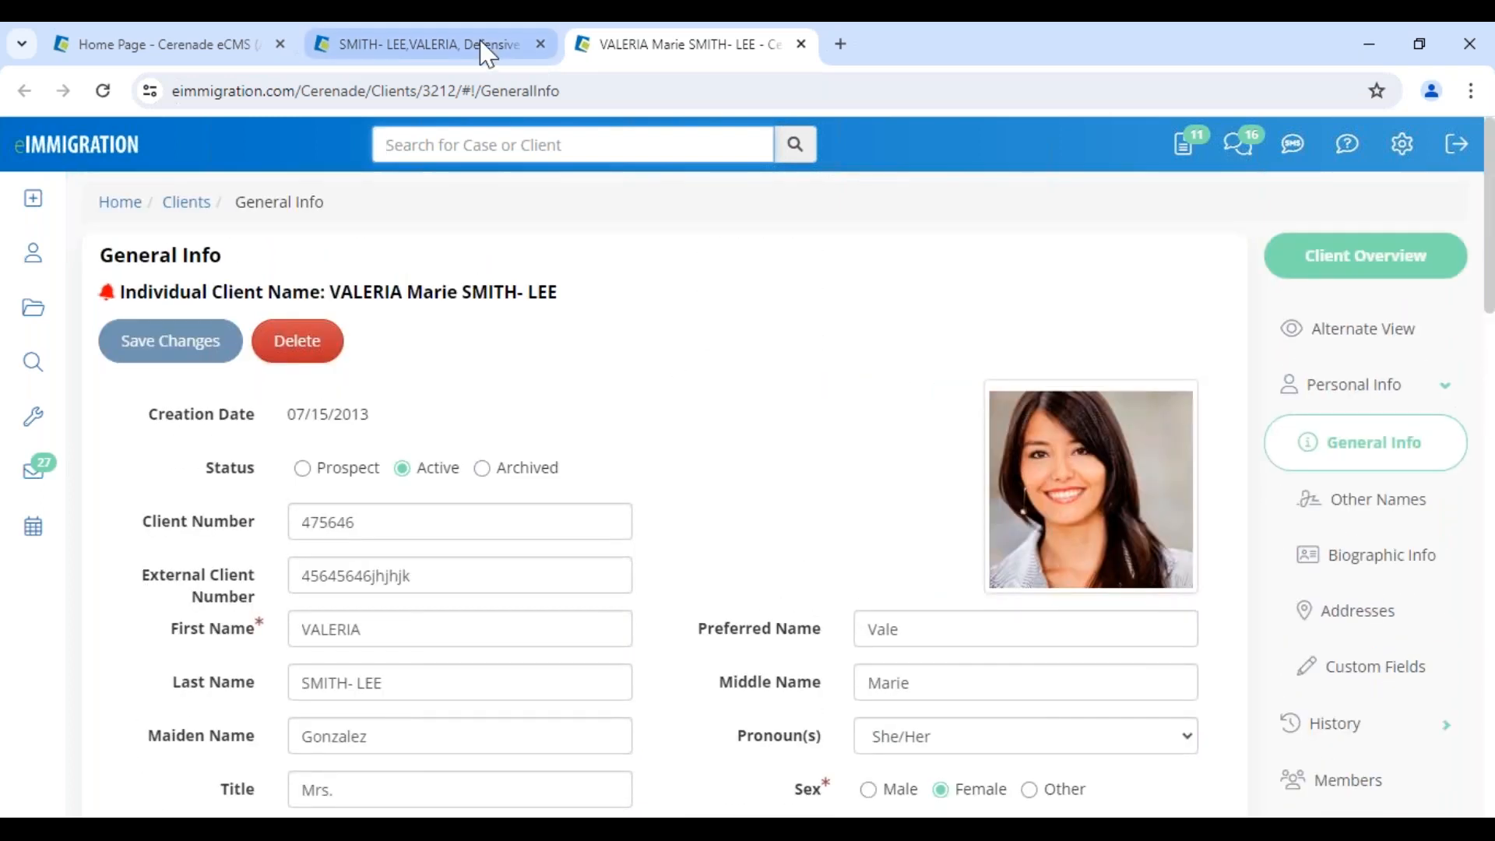
{"action": "left_click", "coordinate": [485, 47]}
{"action": "scroll", "coordinate": [494, 726], "scroll_direction": "down", "scroll_amount": 3}
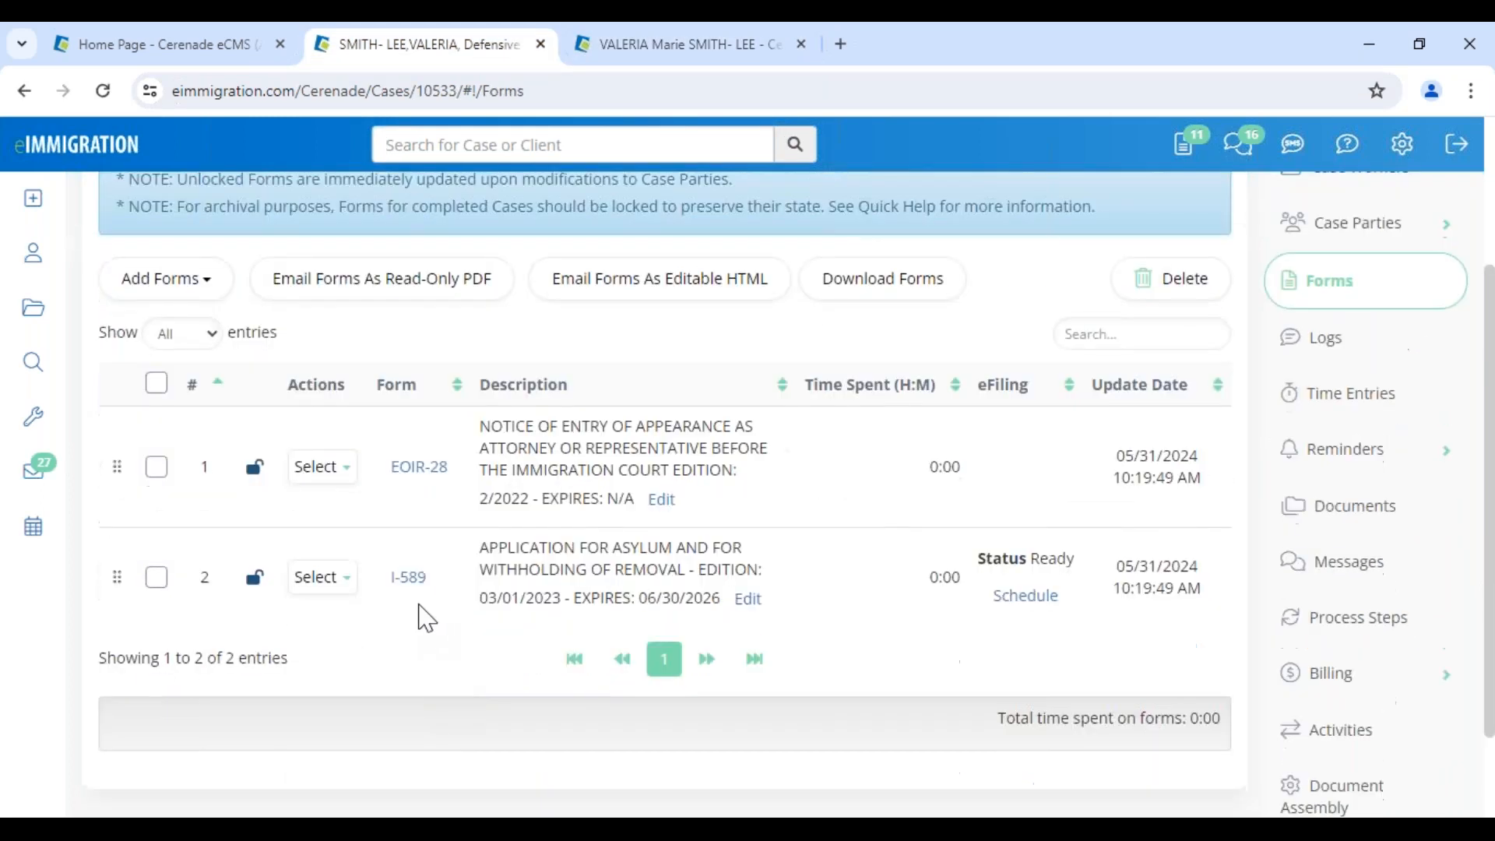
{"action": "left_click", "coordinate": [417, 577]}
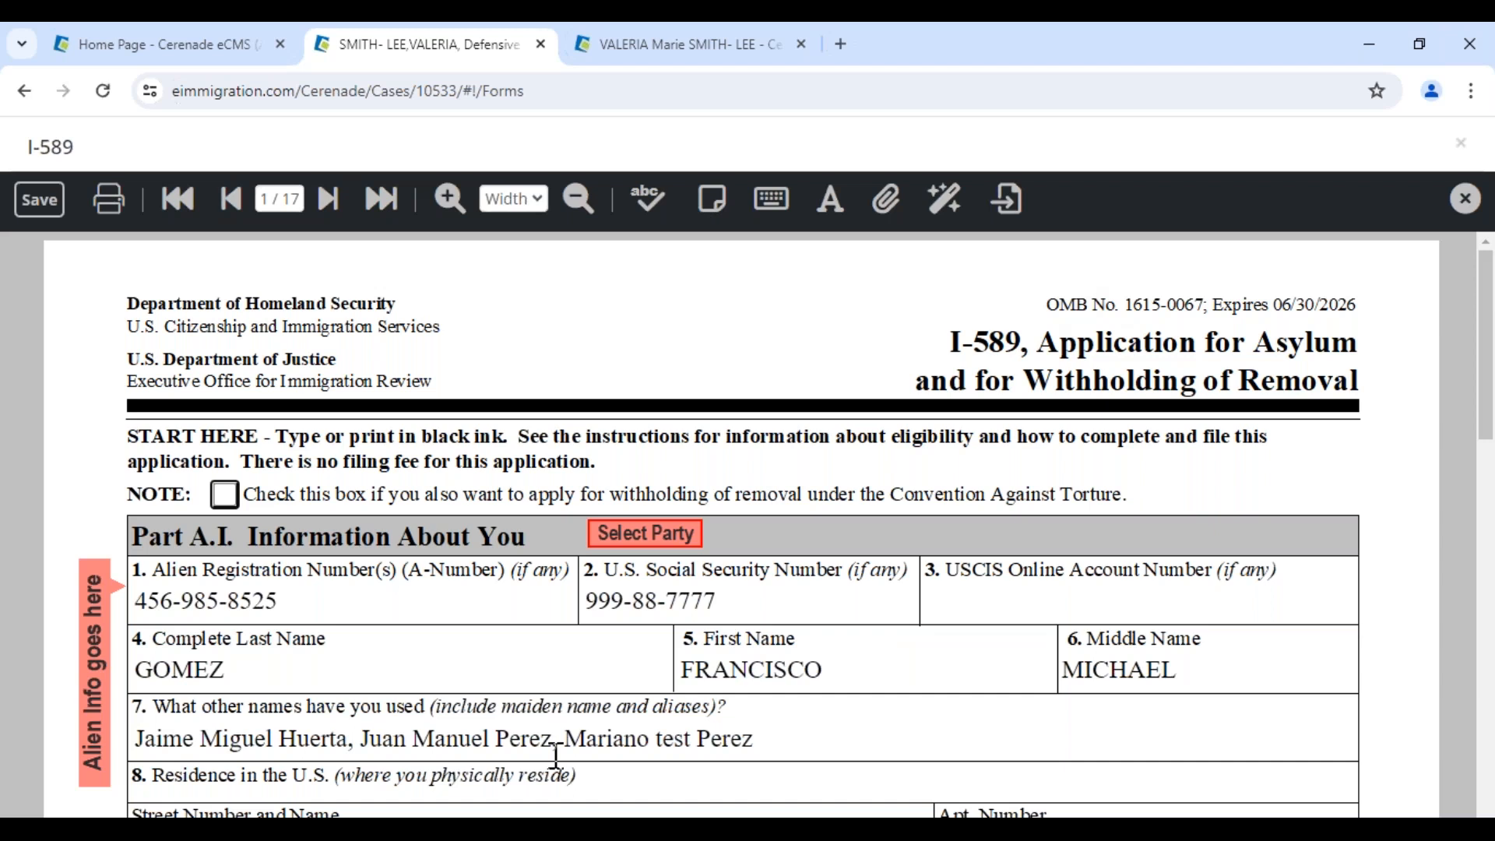
Scroll through the I-589 and check the calculated first name entry
{"action": "scroll", "coordinate": [132, 747], "scroll_direction": "down", "scroll_amount": 5}
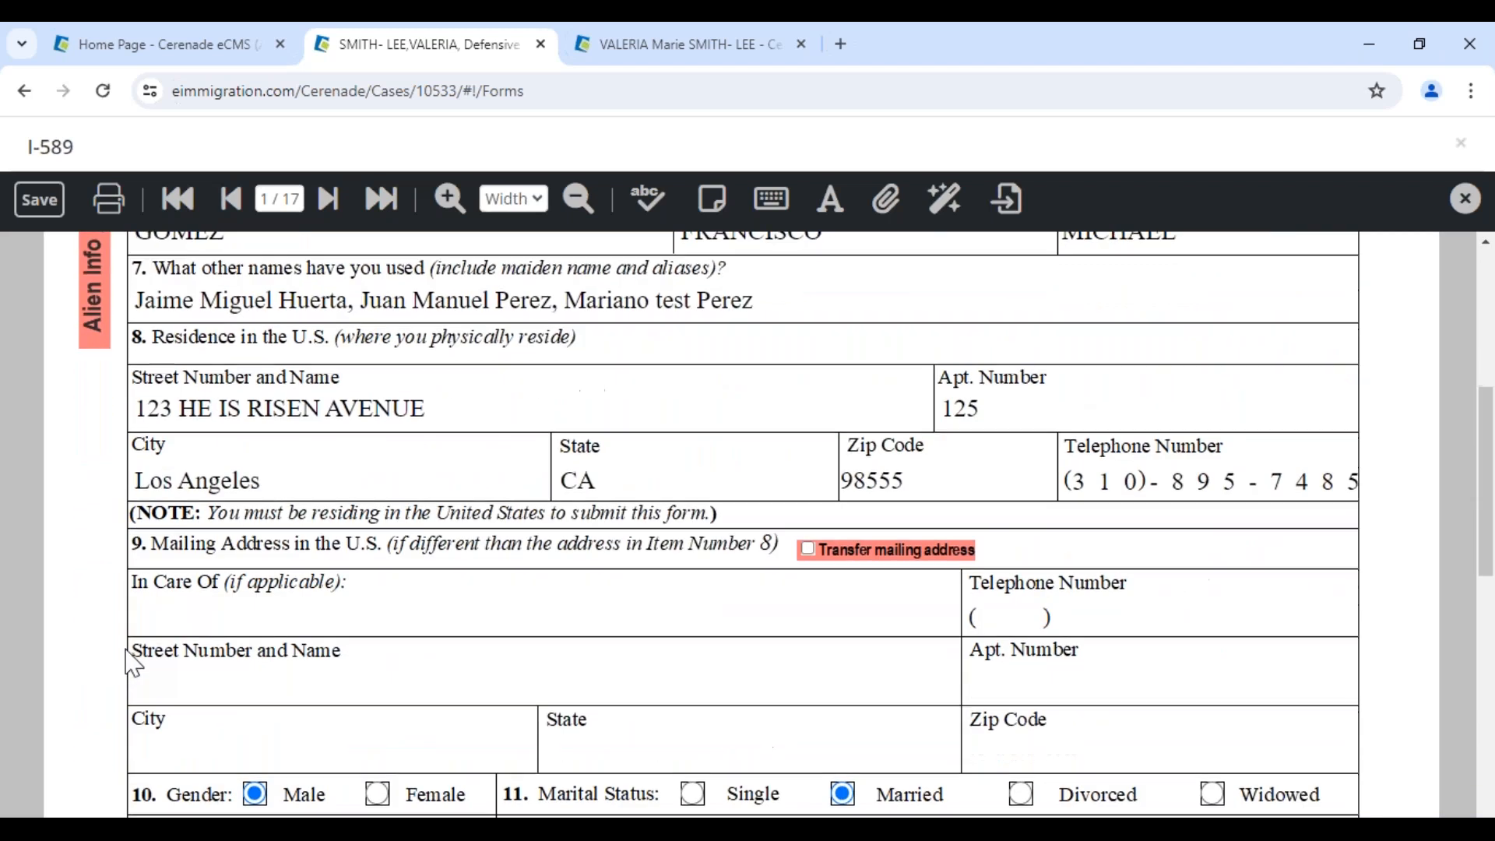
{"action": "scroll", "coordinate": [132, 666], "scroll_direction": "down", "scroll_amount": 9}
{"action": "scroll", "coordinate": [134, 651], "scroll_direction": "up", "scroll_amount": 7}
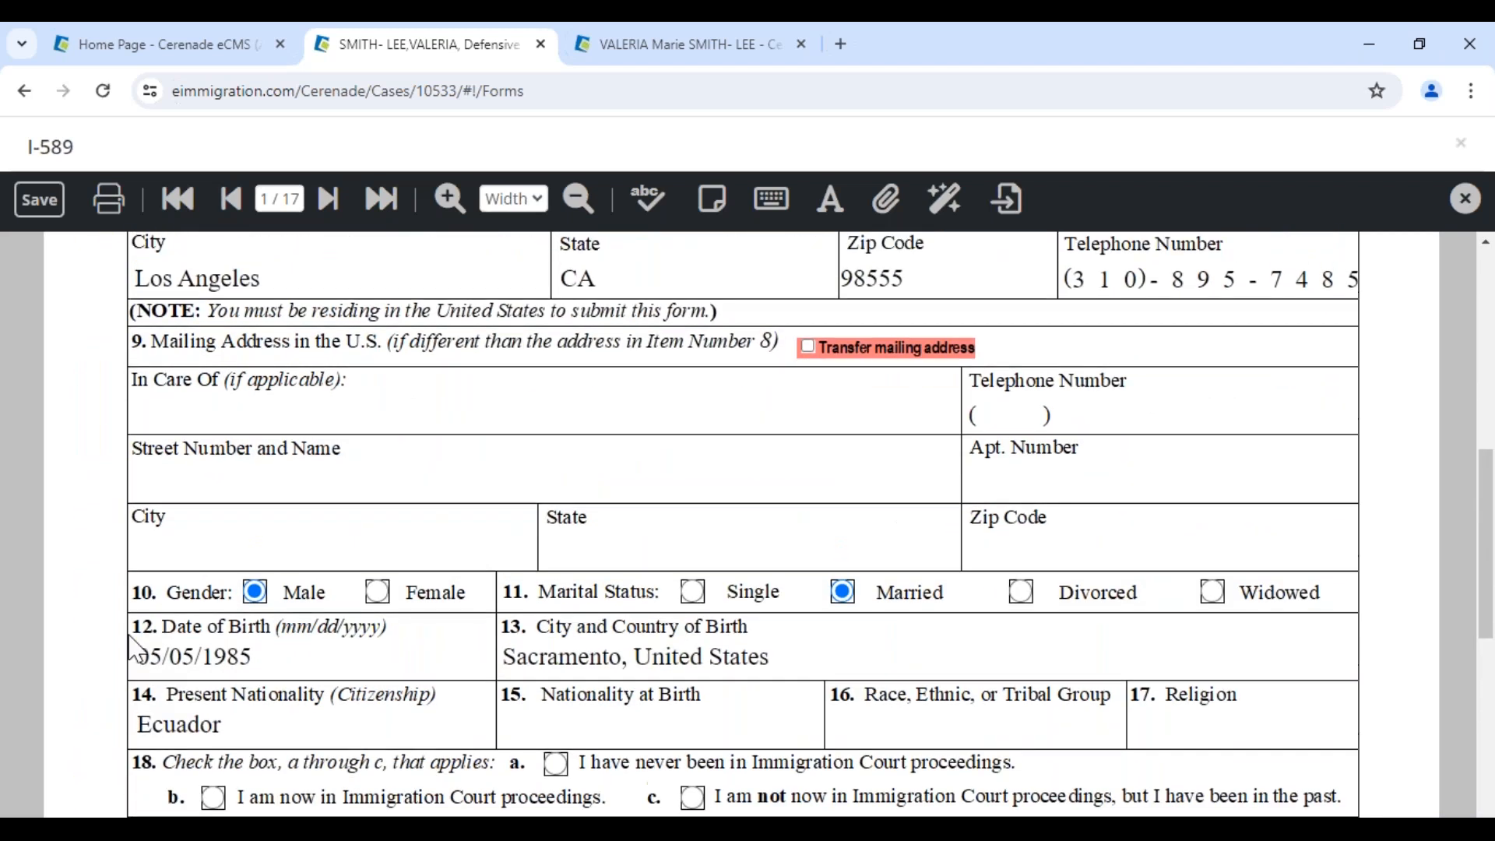
{"action": "scroll", "coordinate": [137, 651], "scroll_direction": "up", "scroll_amount": 6}
{"action": "left_click", "coordinate": [888, 556]}
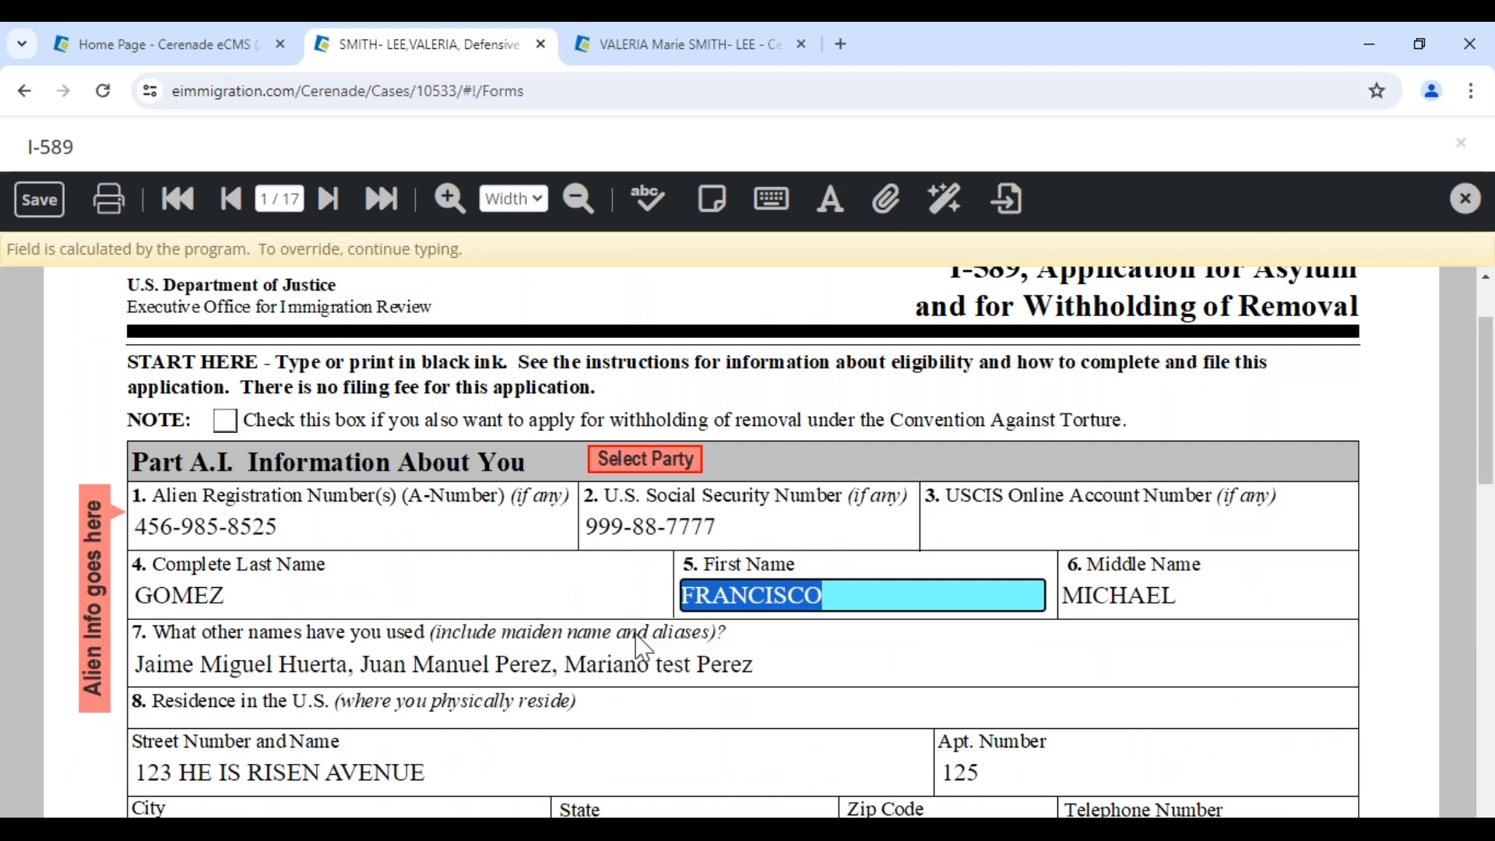
{"action": "scroll", "coordinate": [634, 607], "scroll_direction": "down", "scroll_amount": 4}
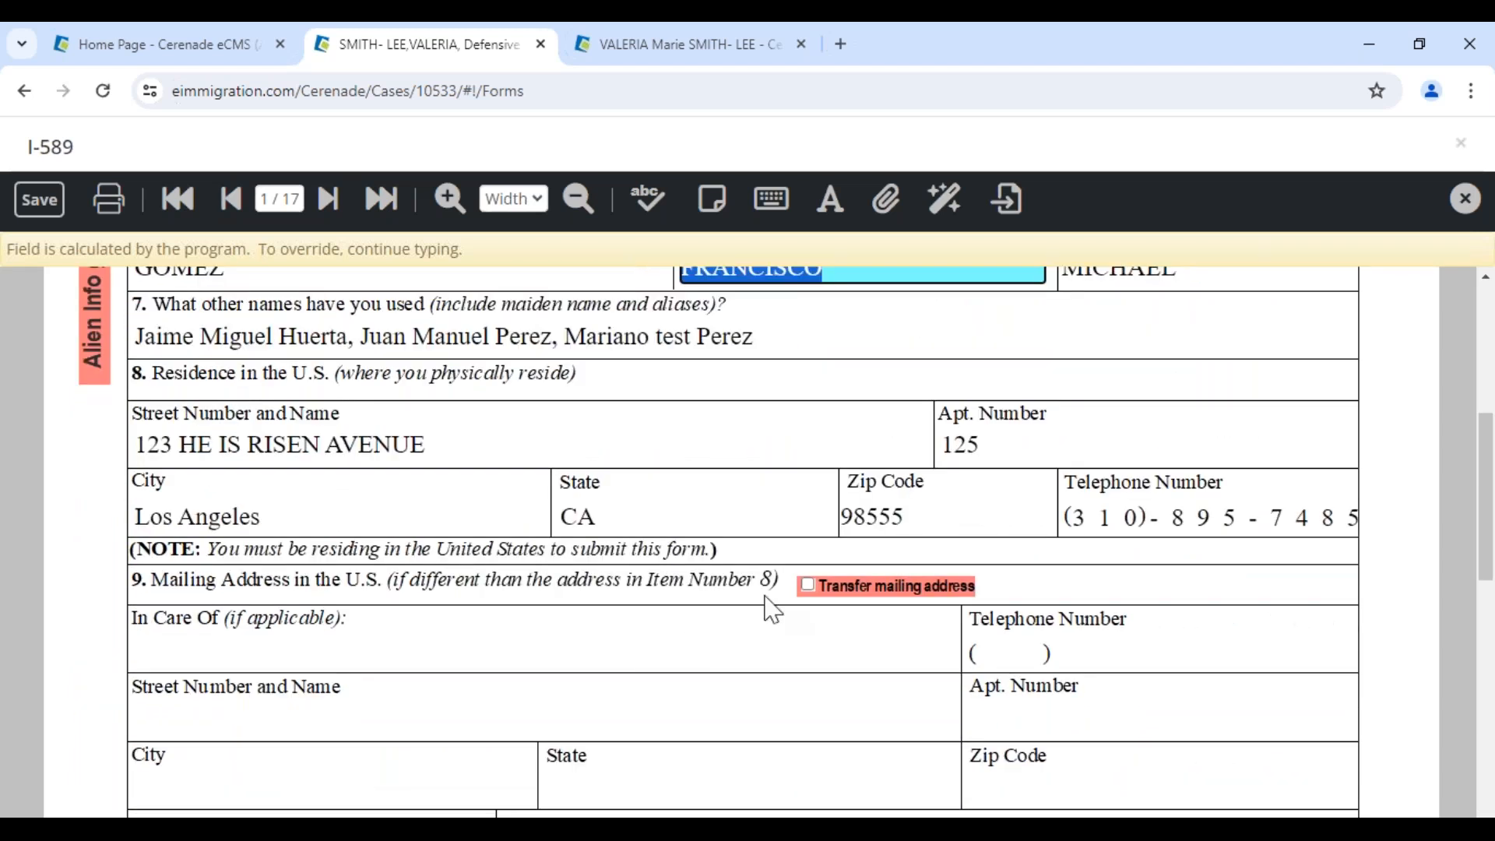
Undo the stray street edit, restoring 123 HE IS RISEN AVENUE, then go to the petitioner's client tab
{"action": "left_click", "coordinate": [657, 454]}
{"action": "type", "text": "hjghjghjhgjg"}
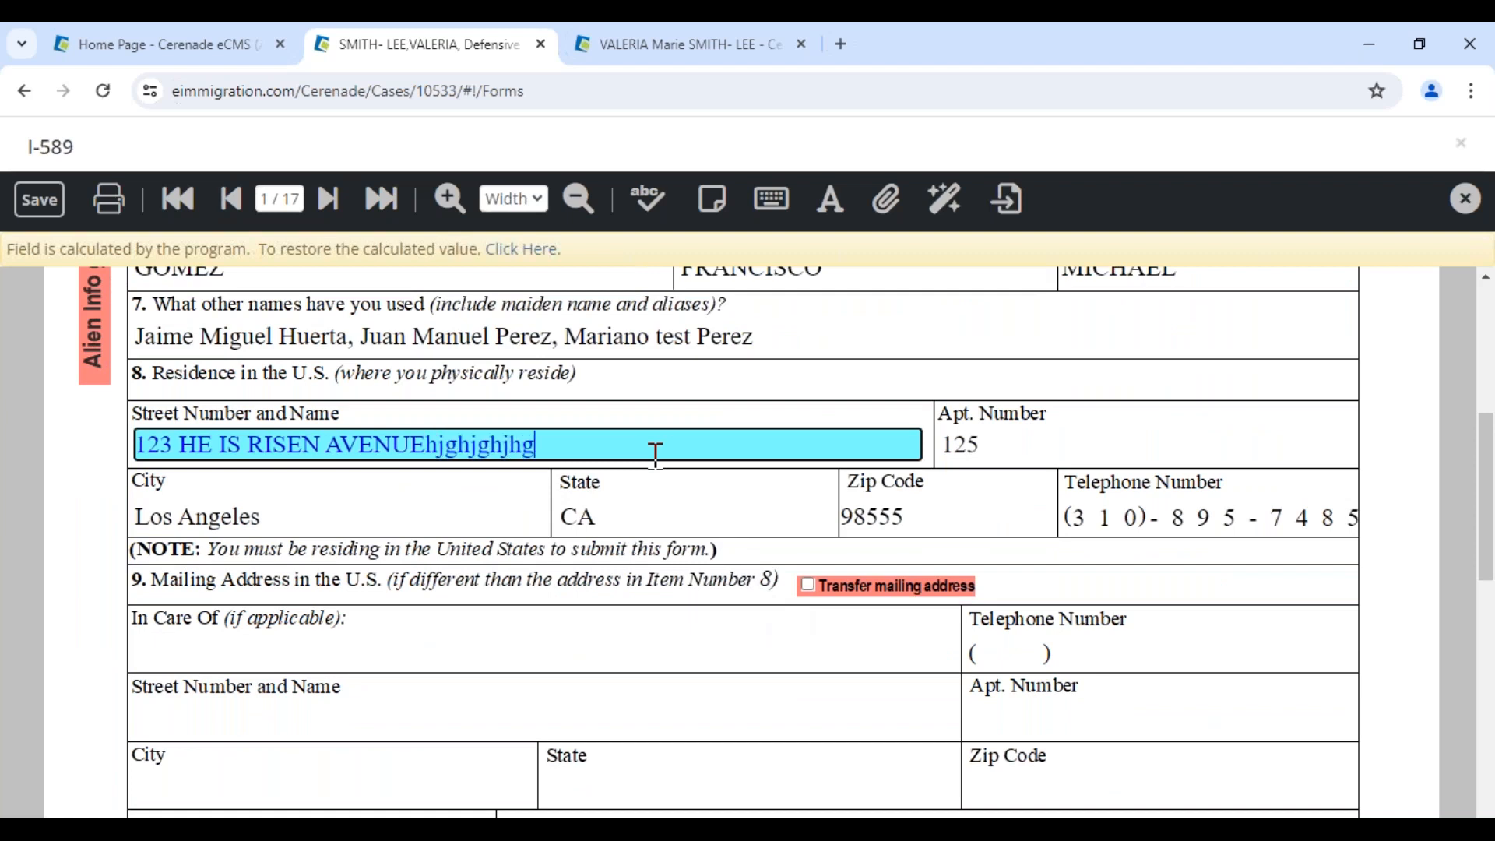
{"action": "left_click", "coordinate": [523, 249]}
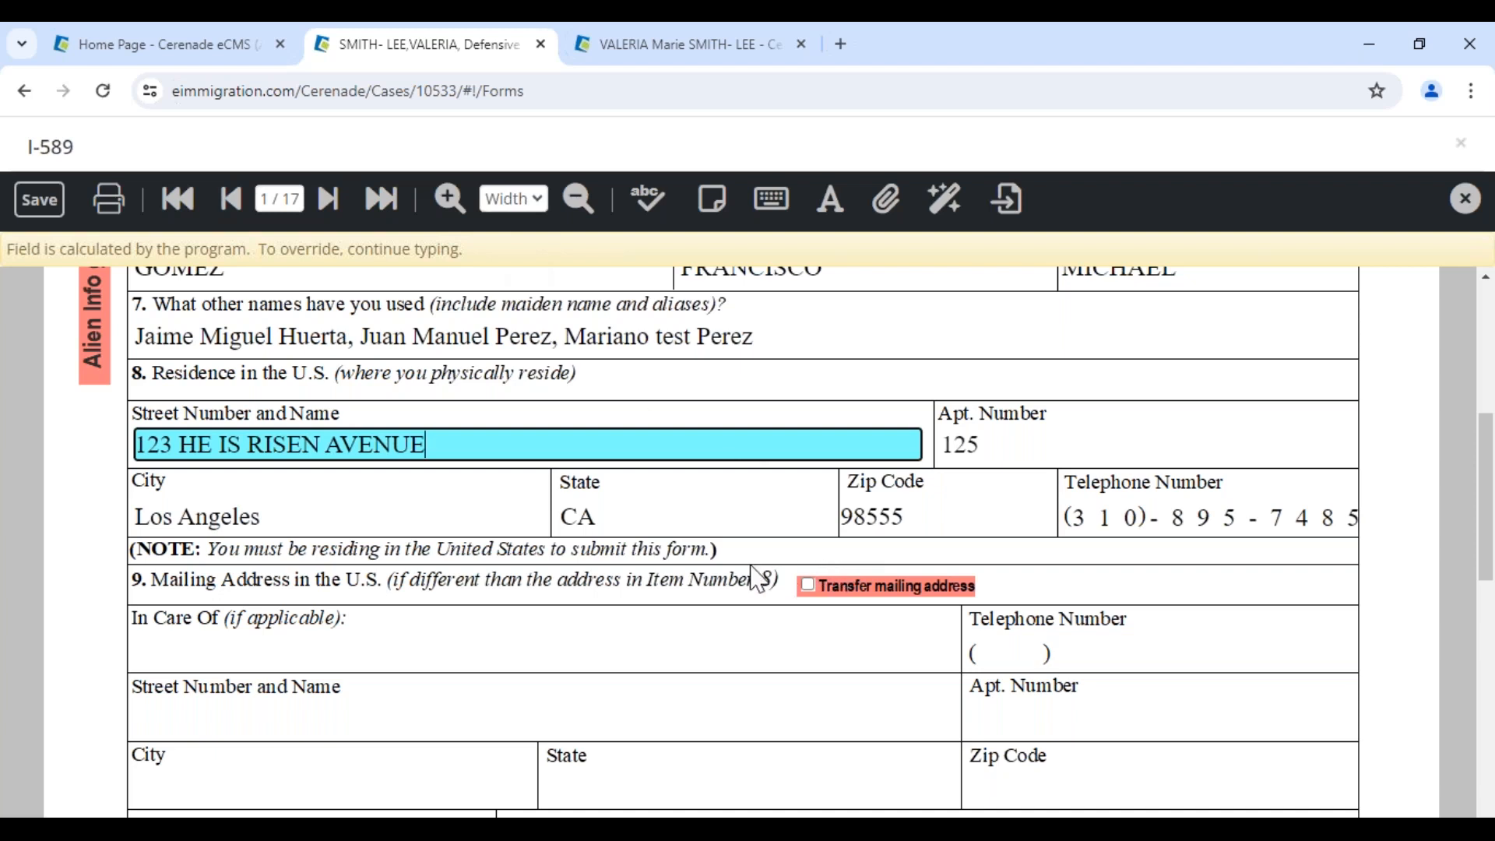
{"action": "scroll", "coordinate": [490, 616], "scroll_direction": "up", "scroll_amount": 2}
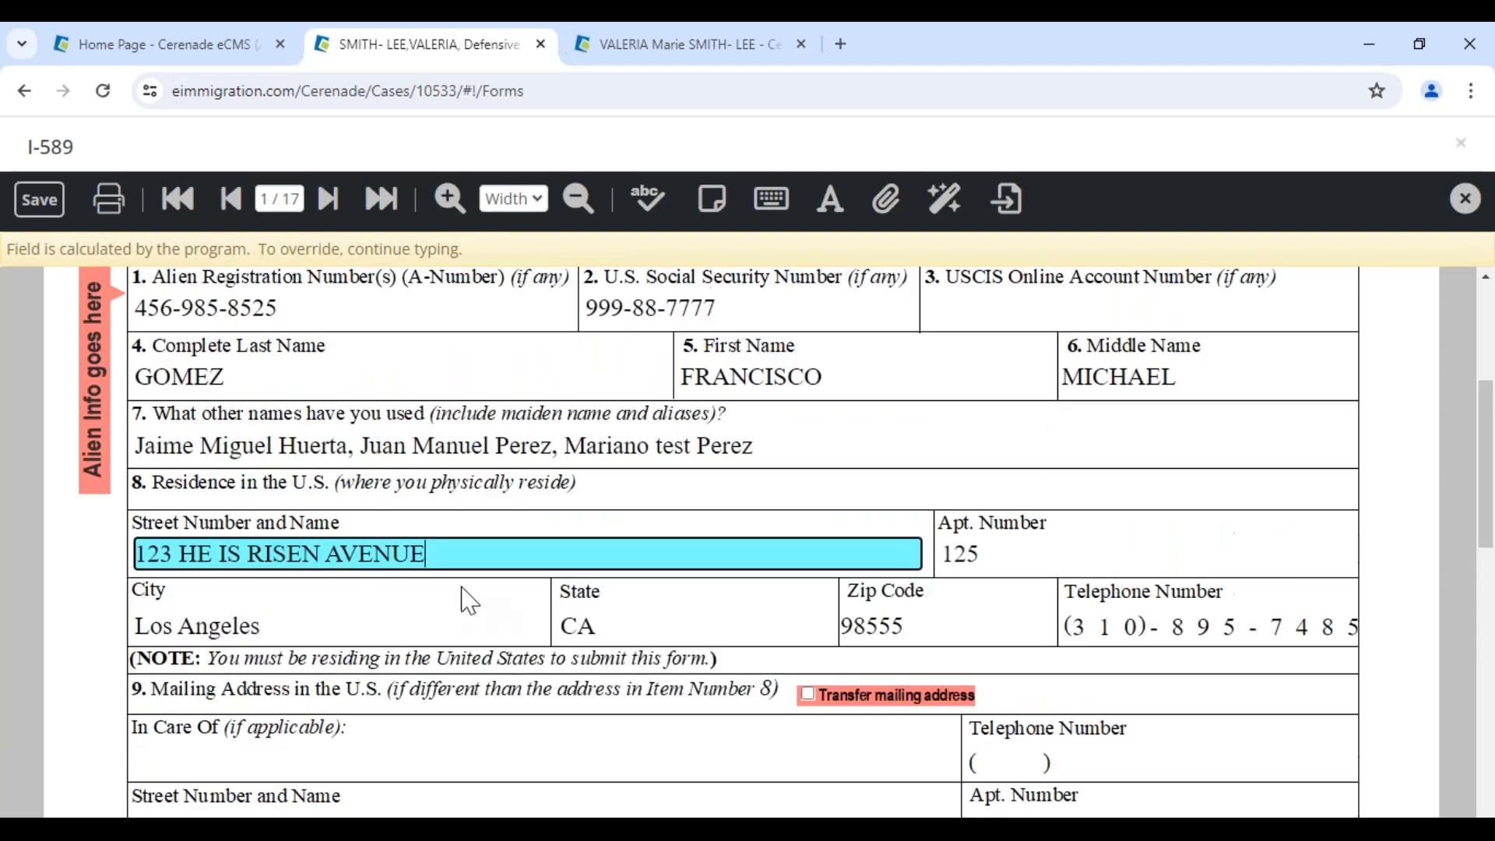
{"action": "scroll", "coordinate": [421, 553], "scroll_direction": "up", "scroll_amount": 2}
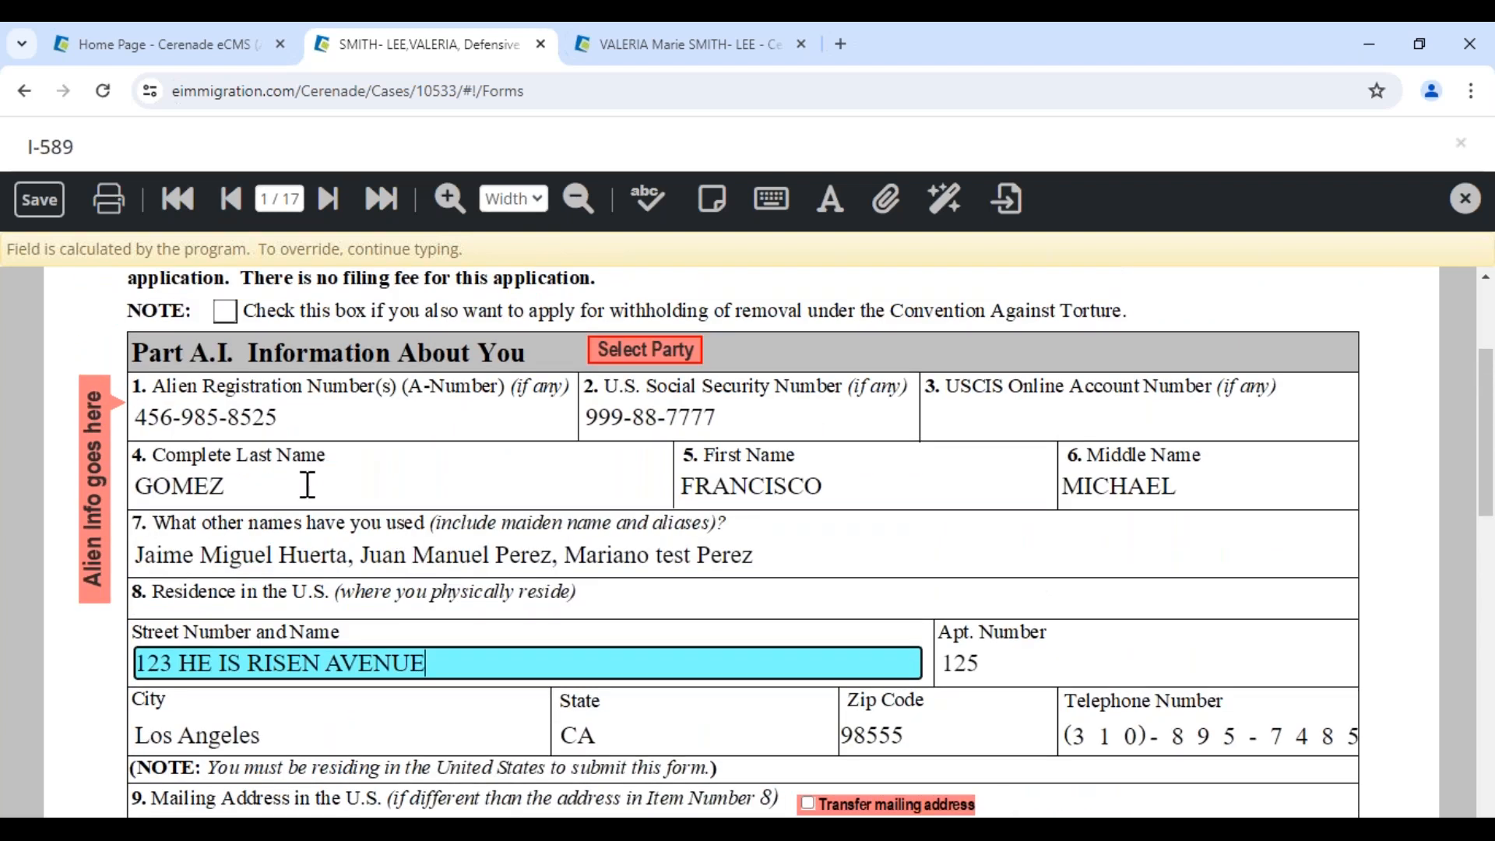
{"action": "left_click", "coordinate": [269, 425]}
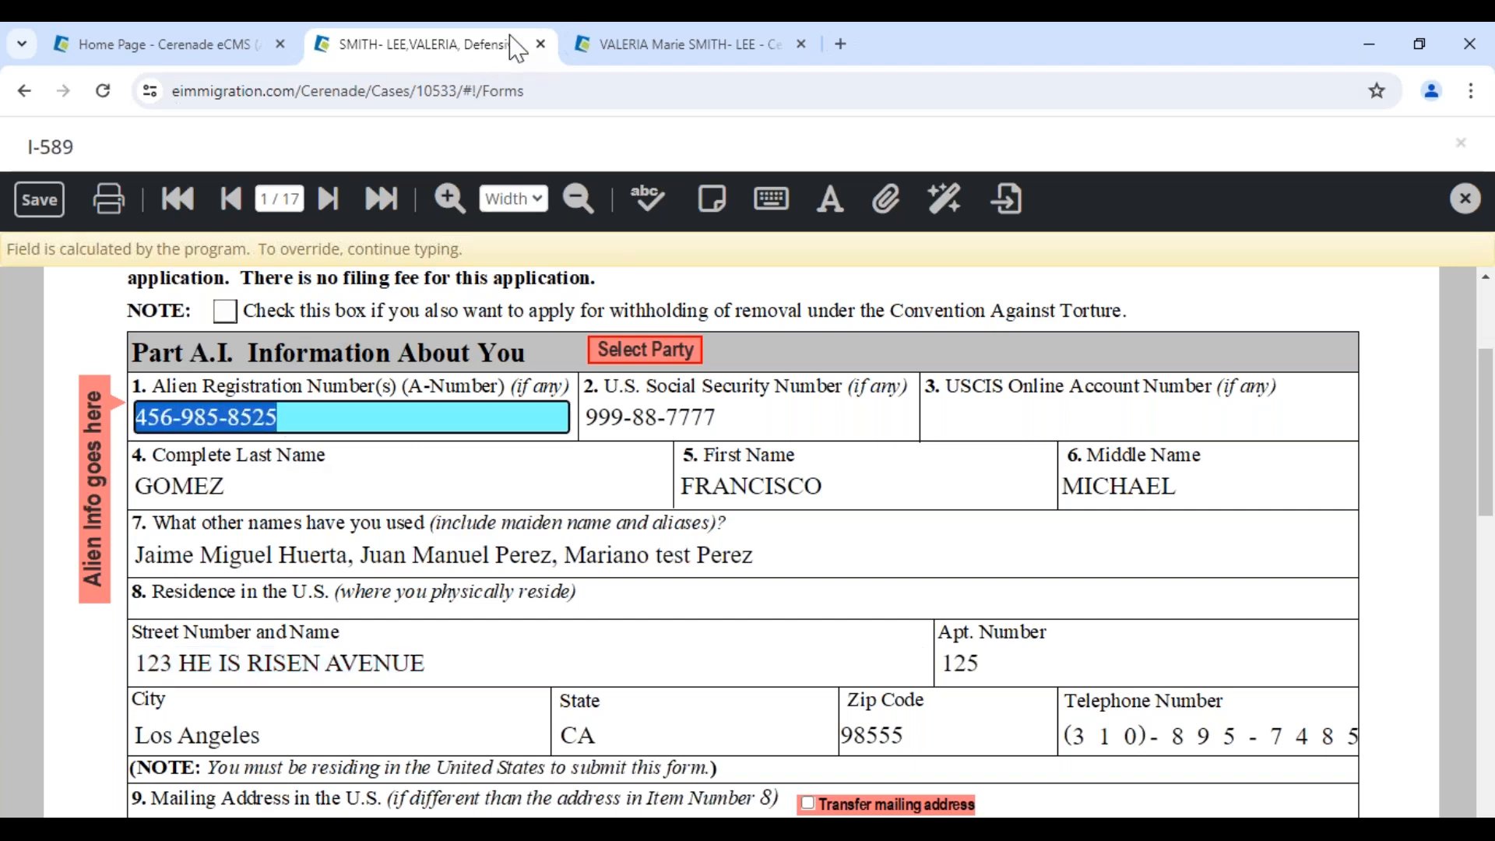
{"action": "left_click", "coordinate": [699, 56]}
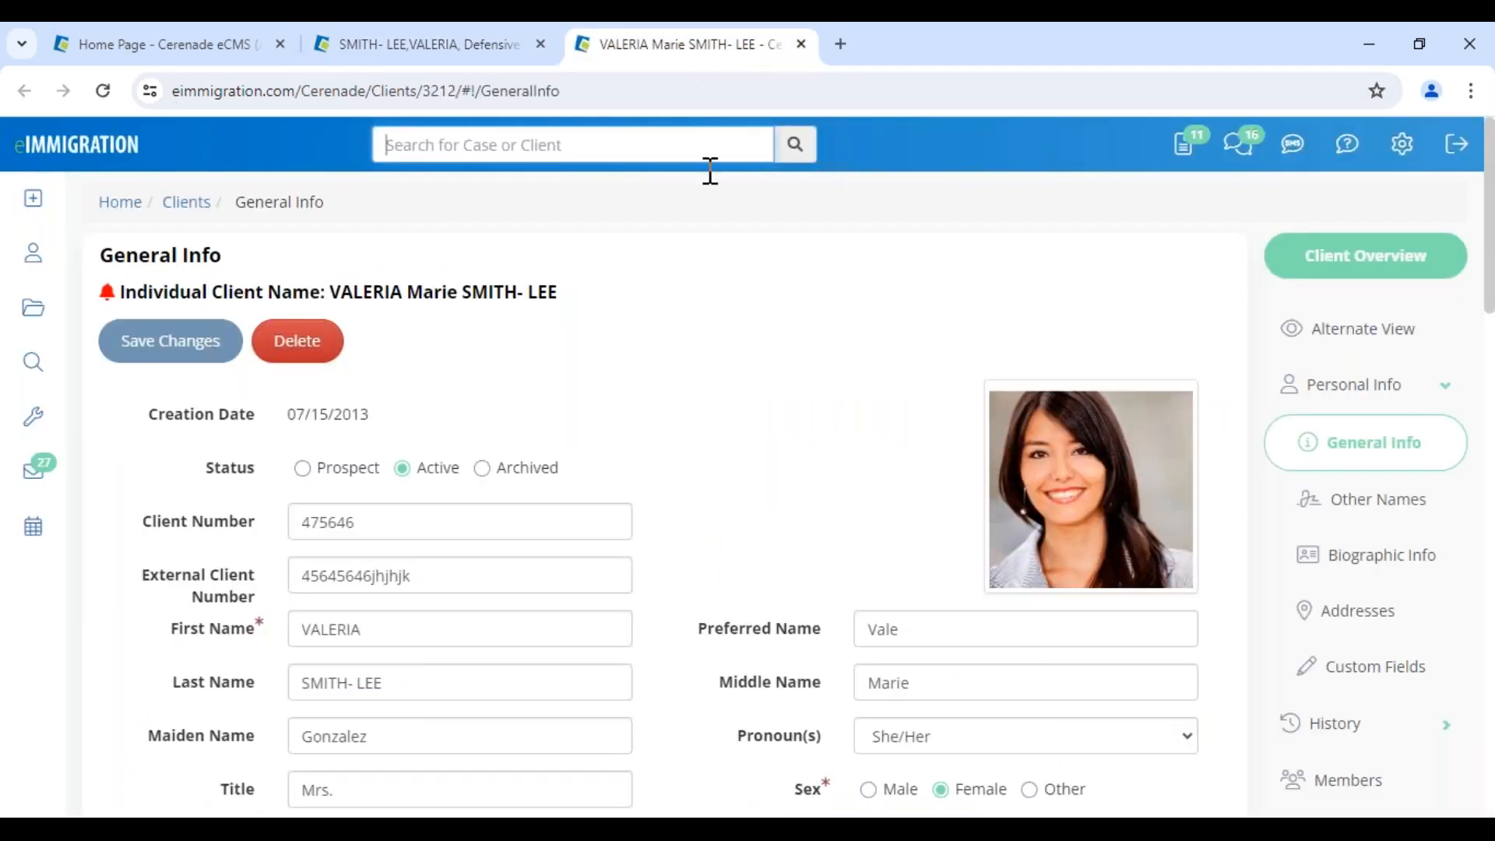
Open the spouse's record from Members, change her Alien Number to 123-45-6789 and save
{"action": "left_click", "coordinate": [1393, 777]}
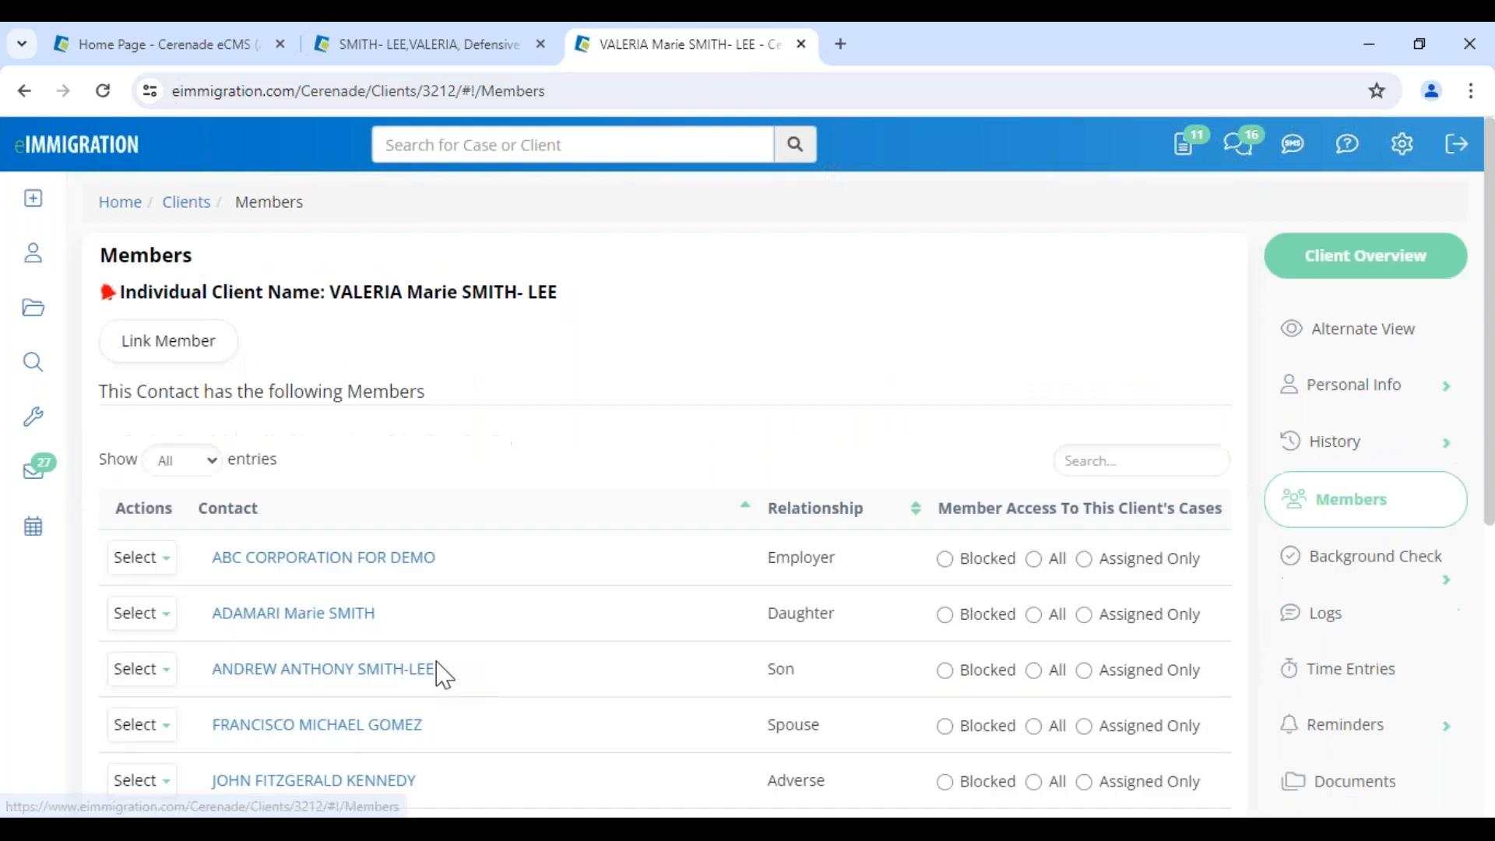
{"action": "scroll", "coordinate": [405, 669], "scroll_direction": "down", "scroll_amount": 1}
{"action": "left_click", "coordinate": [351, 615]}
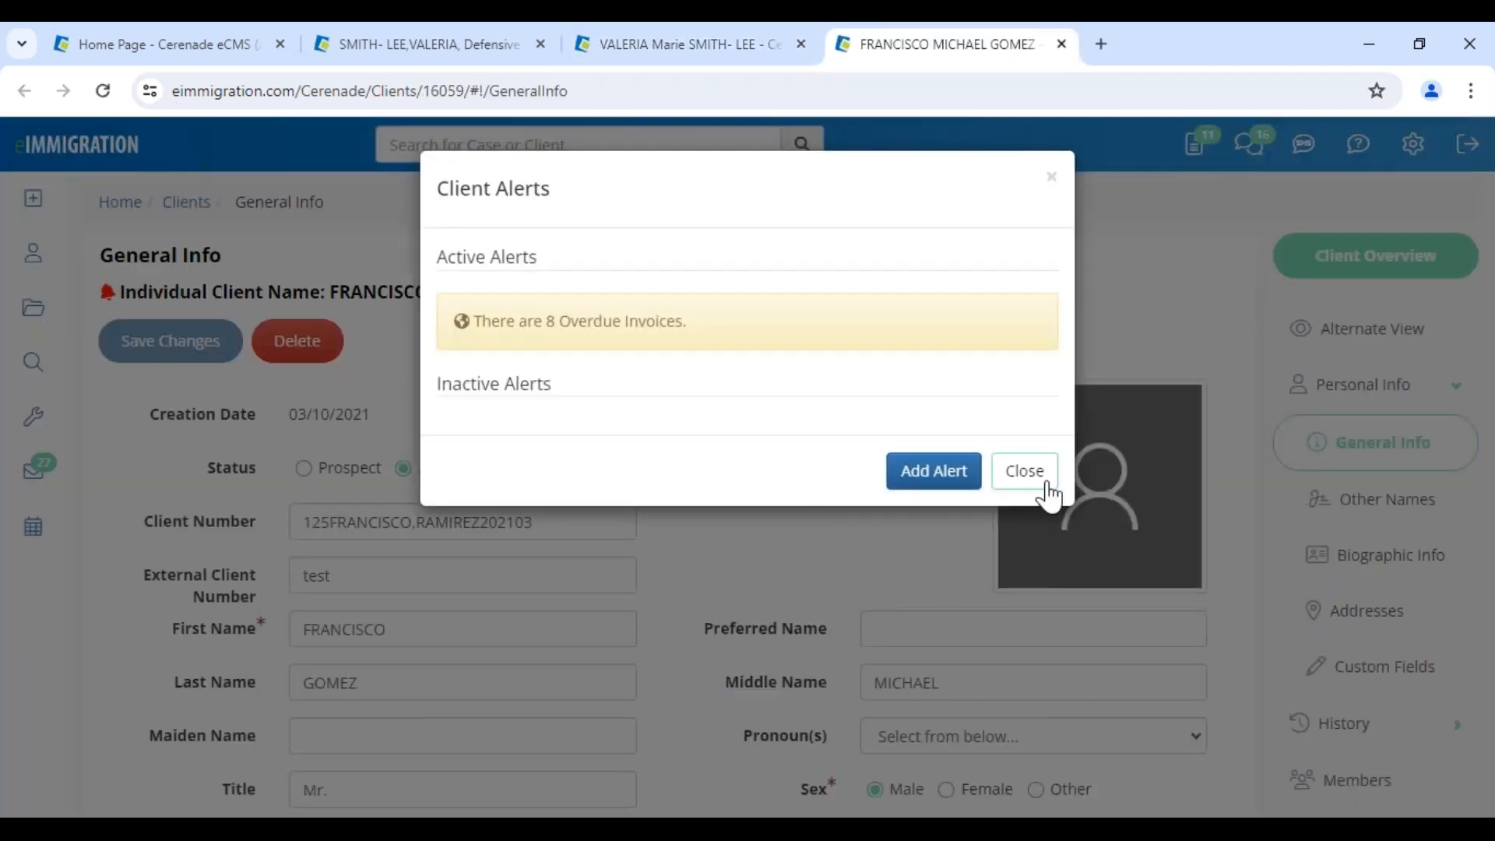
{"action": "left_click", "coordinate": [1046, 484]}
{"action": "scroll", "coordinate": [695, 711], "scroll_direction": "down", "scroll_amount": 5}
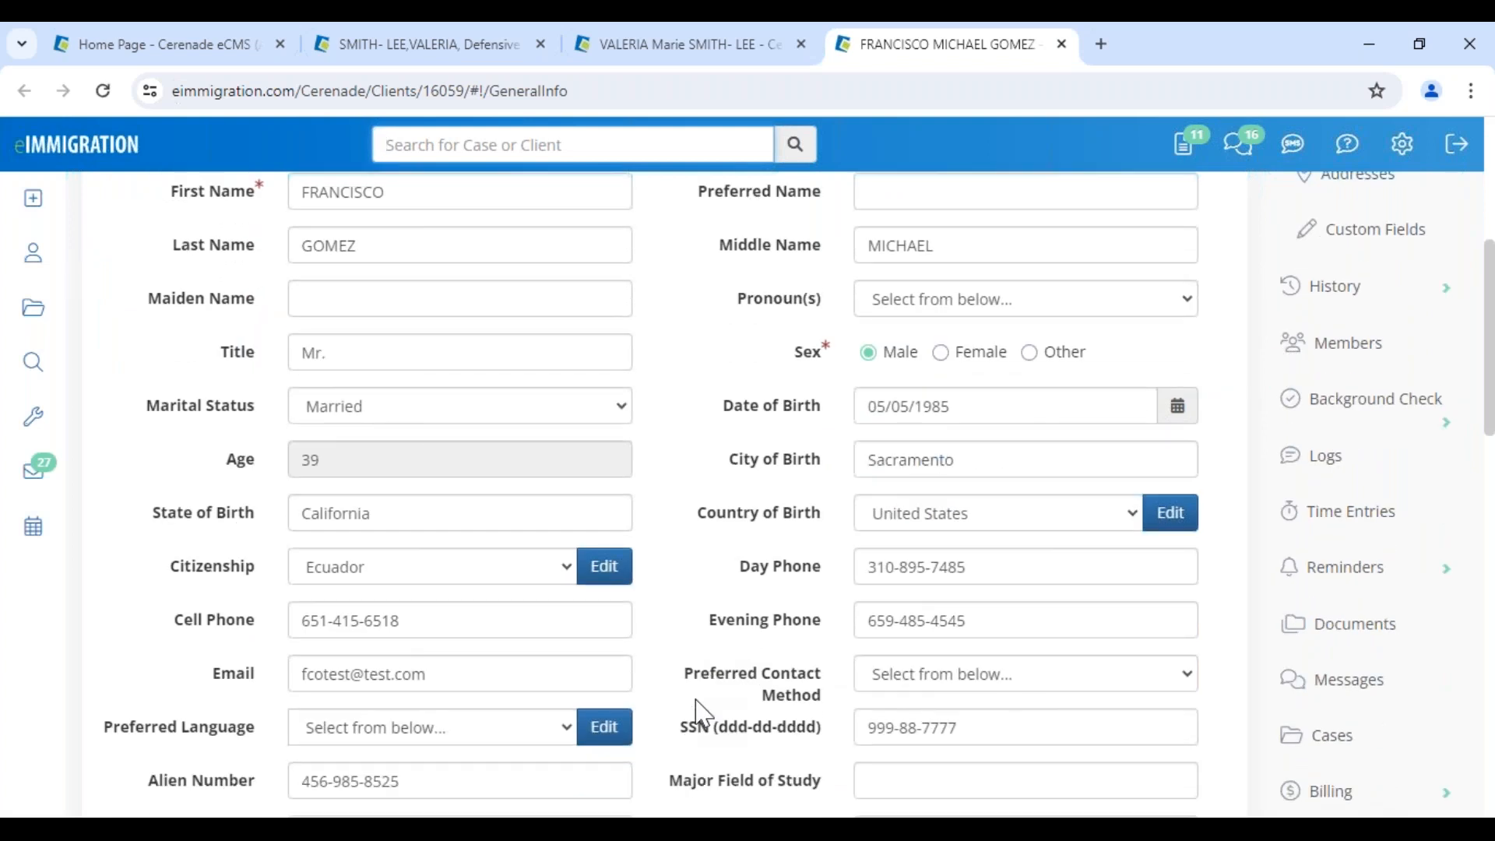
{"action": "scroll", "coordinate": [696, 711], "scroll_direction": "down", "scroll_amount": 1}
{"action": "left_click_drag", "start_coordinate": [434, 671], "coordinate": [228, 635]}
{"action": "type", "text": "123-45-6789"}
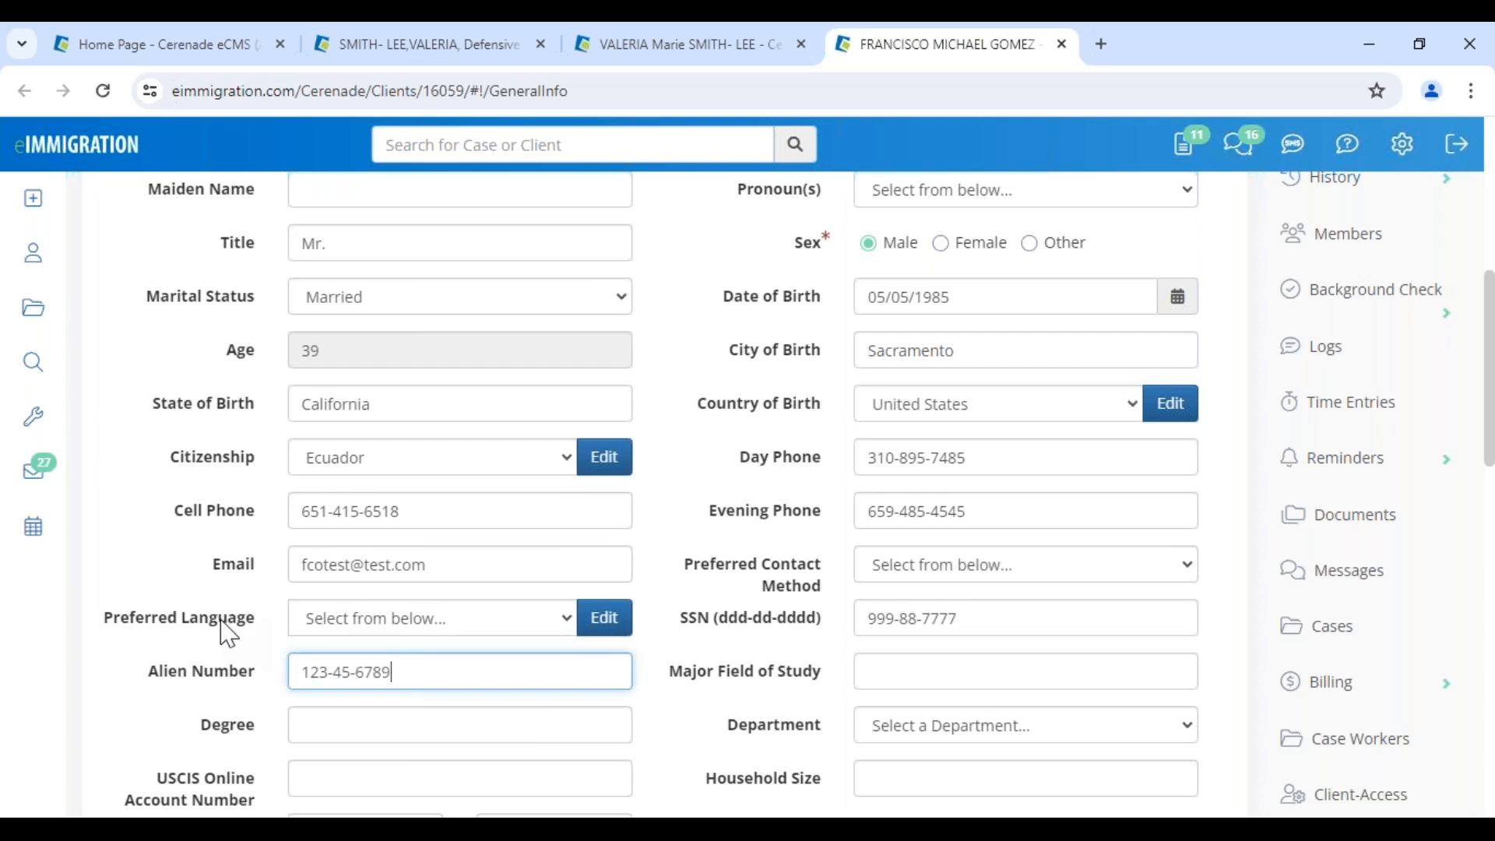
{"action": "scroll", "coordinate": [228, 635], "scroll_direction": "up", "scroll_amount": 6}
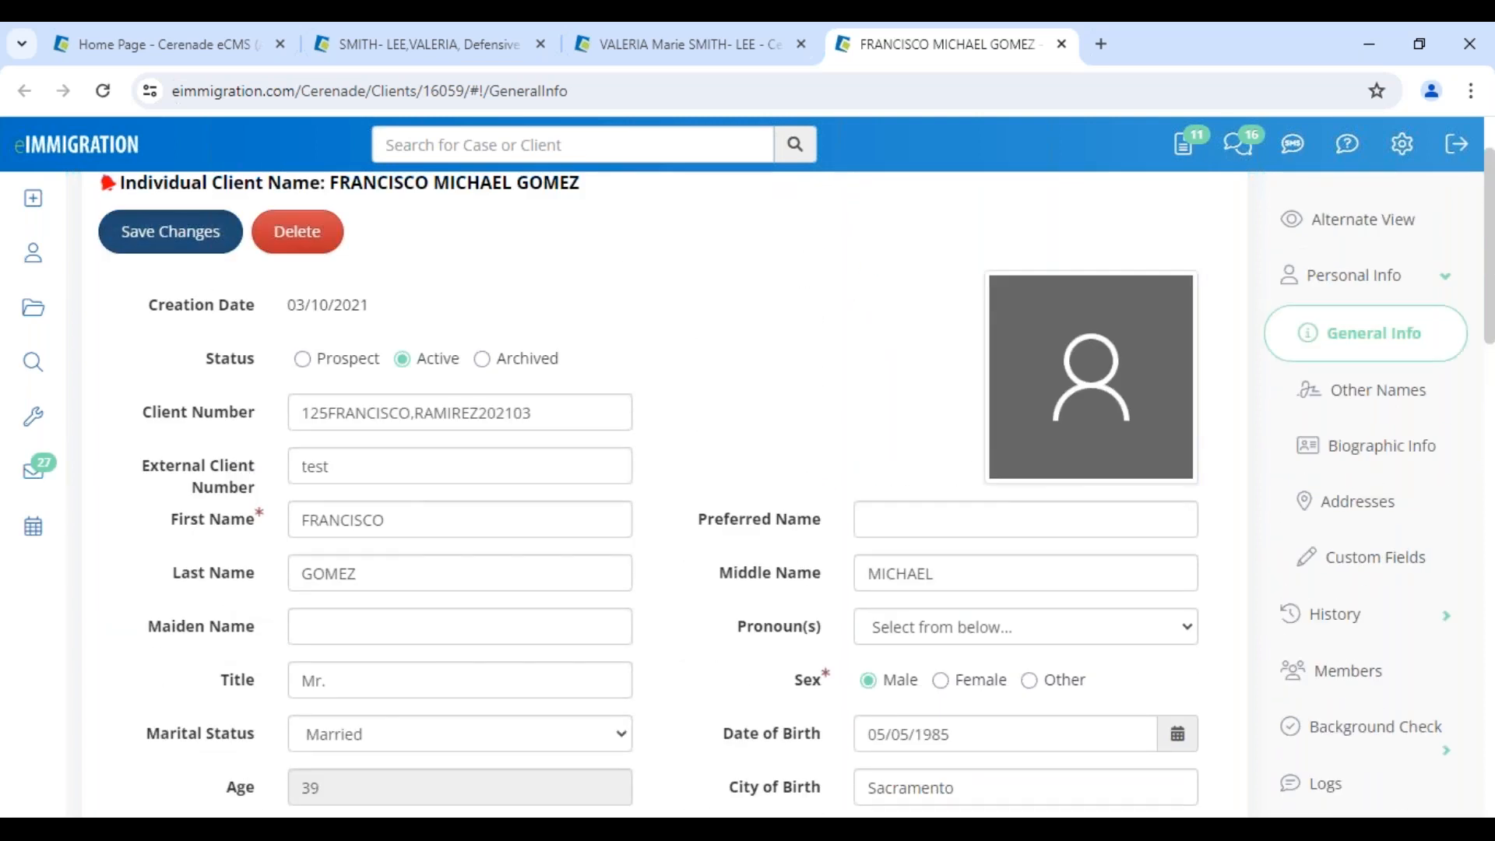
{"action": "left_click", "coordinate": [169, 231]}
{"action": "left_click", "coordinate": [473, 45]}
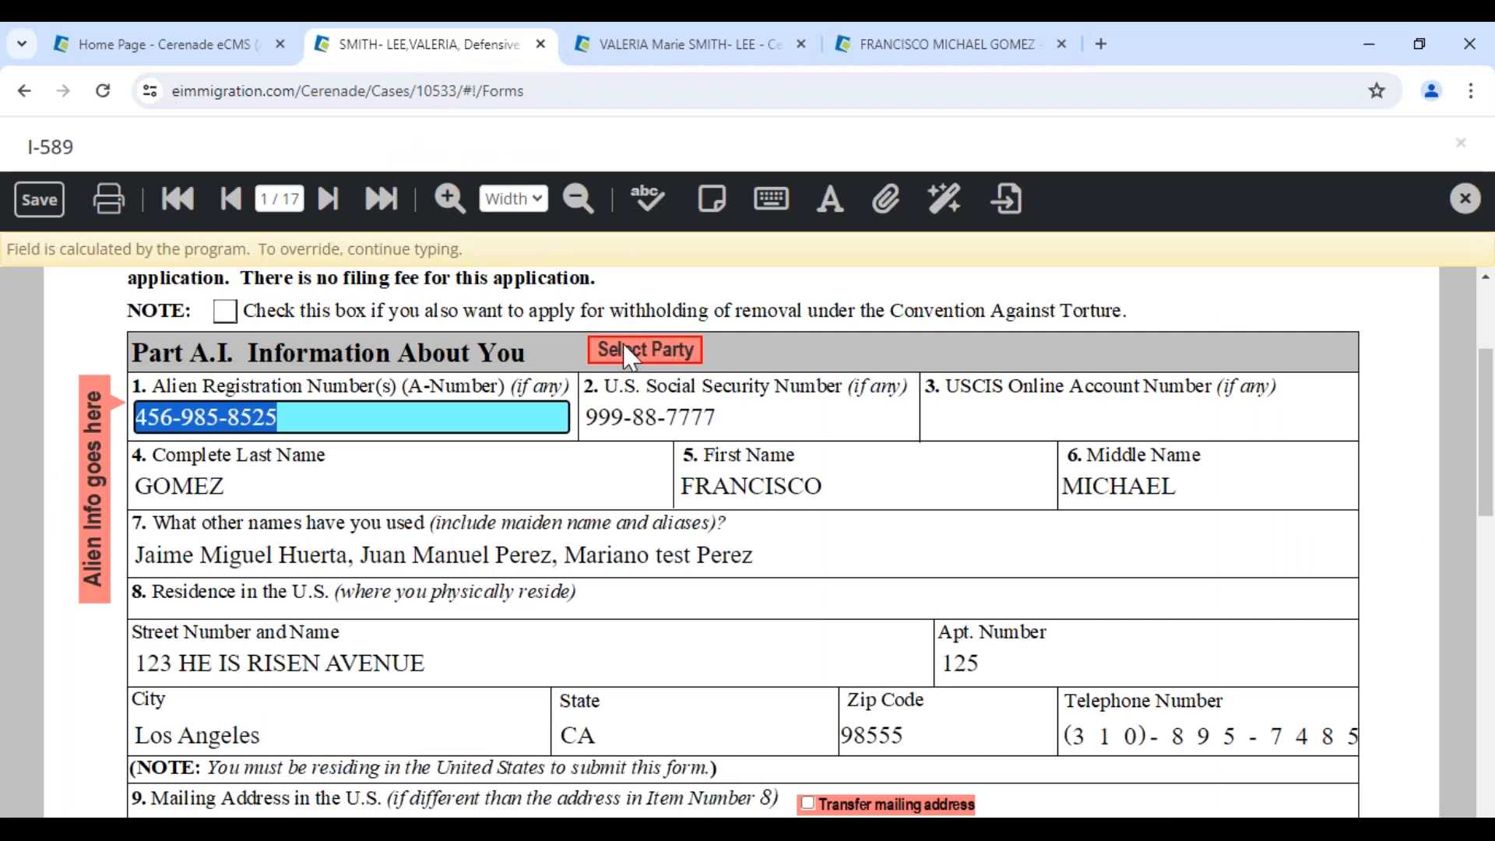
Repopulate the I-589 replacing the Alien and all members, confirm A-Number 123-45-6789, then save and close
{"action": "left_click", "coordinate": [667, 359]}
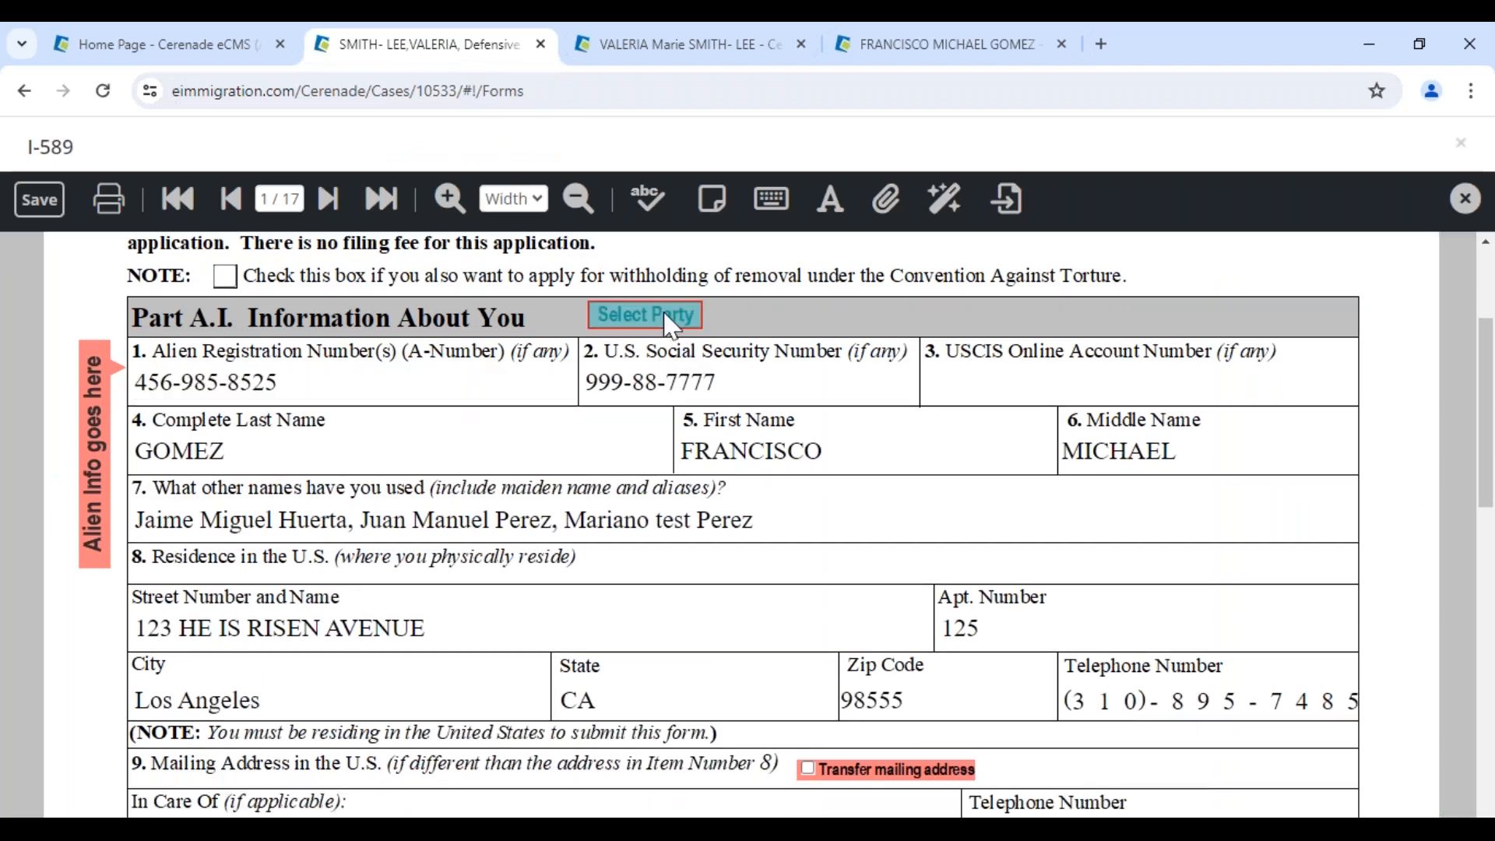
{"action": "left_click", "coordinate": [663, 314]}
{"action": "left_click", "coordinate": [351, 376]}
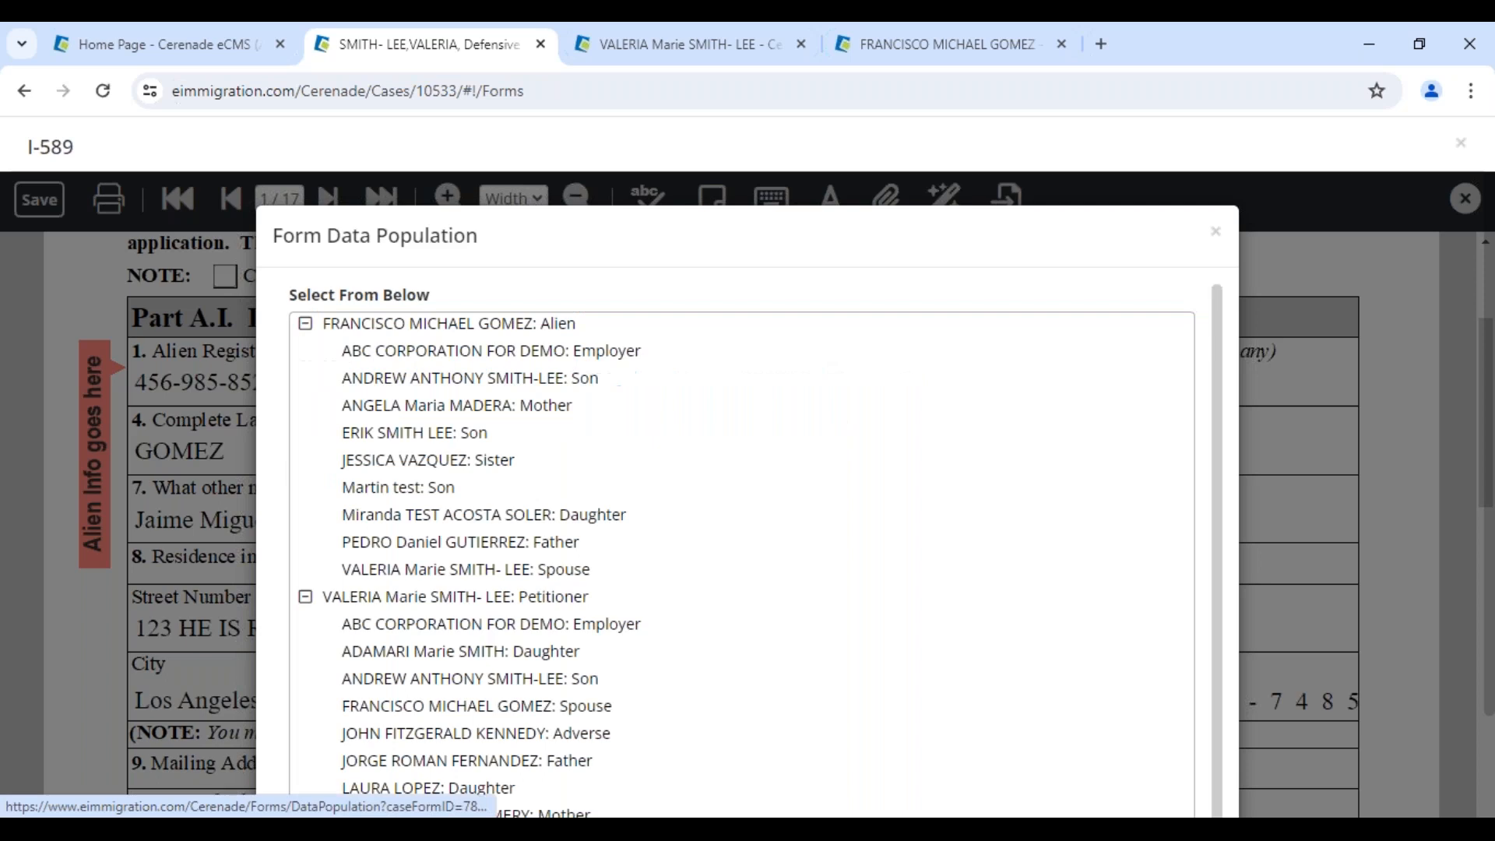
{"action": "left_click", "coordinate": [354, 325]}
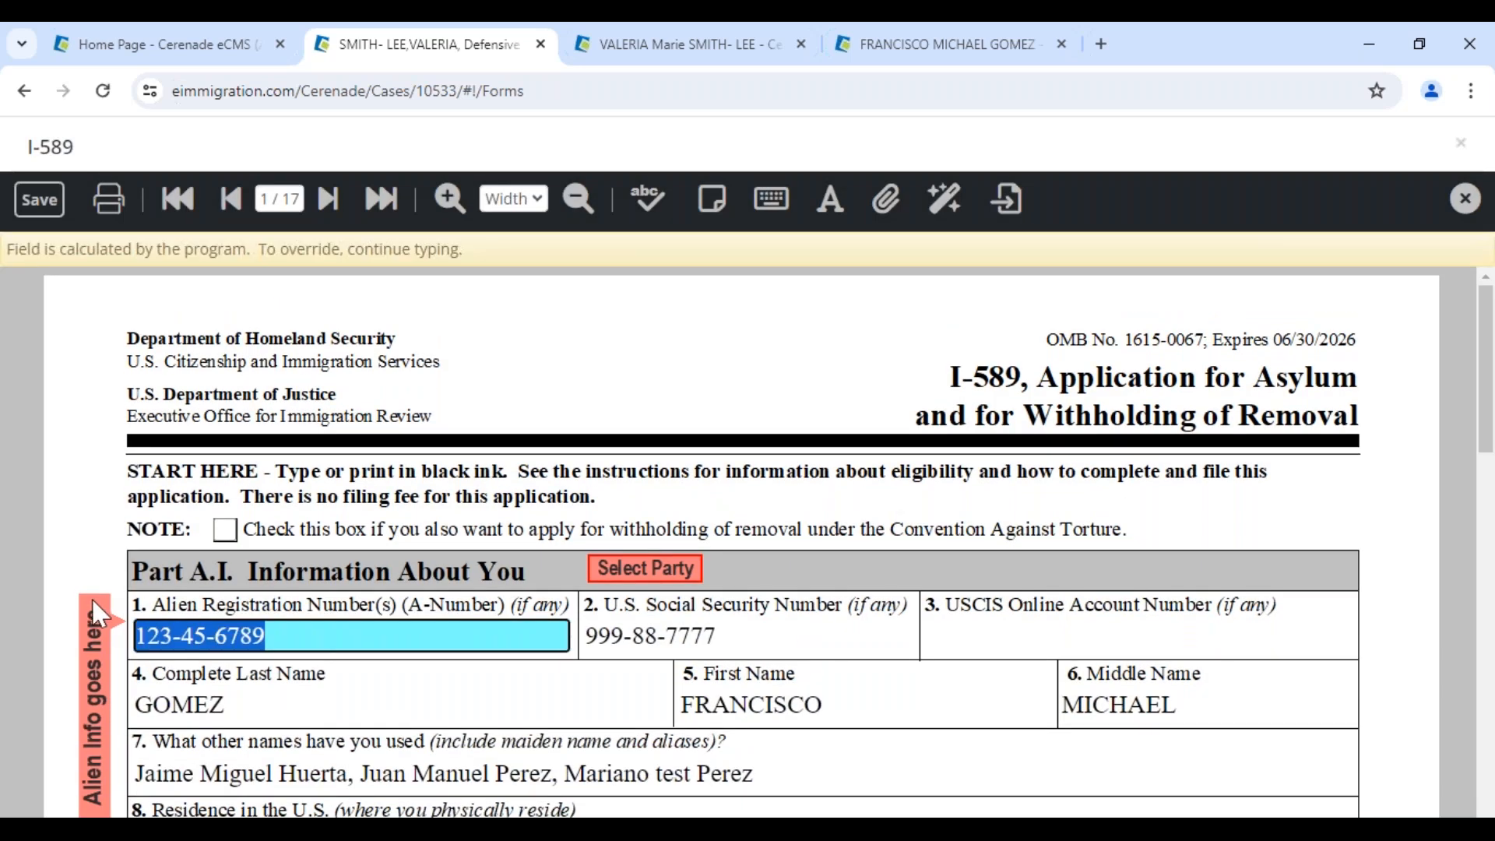
{"action": "left_click", "coordinate": [287, 635]}
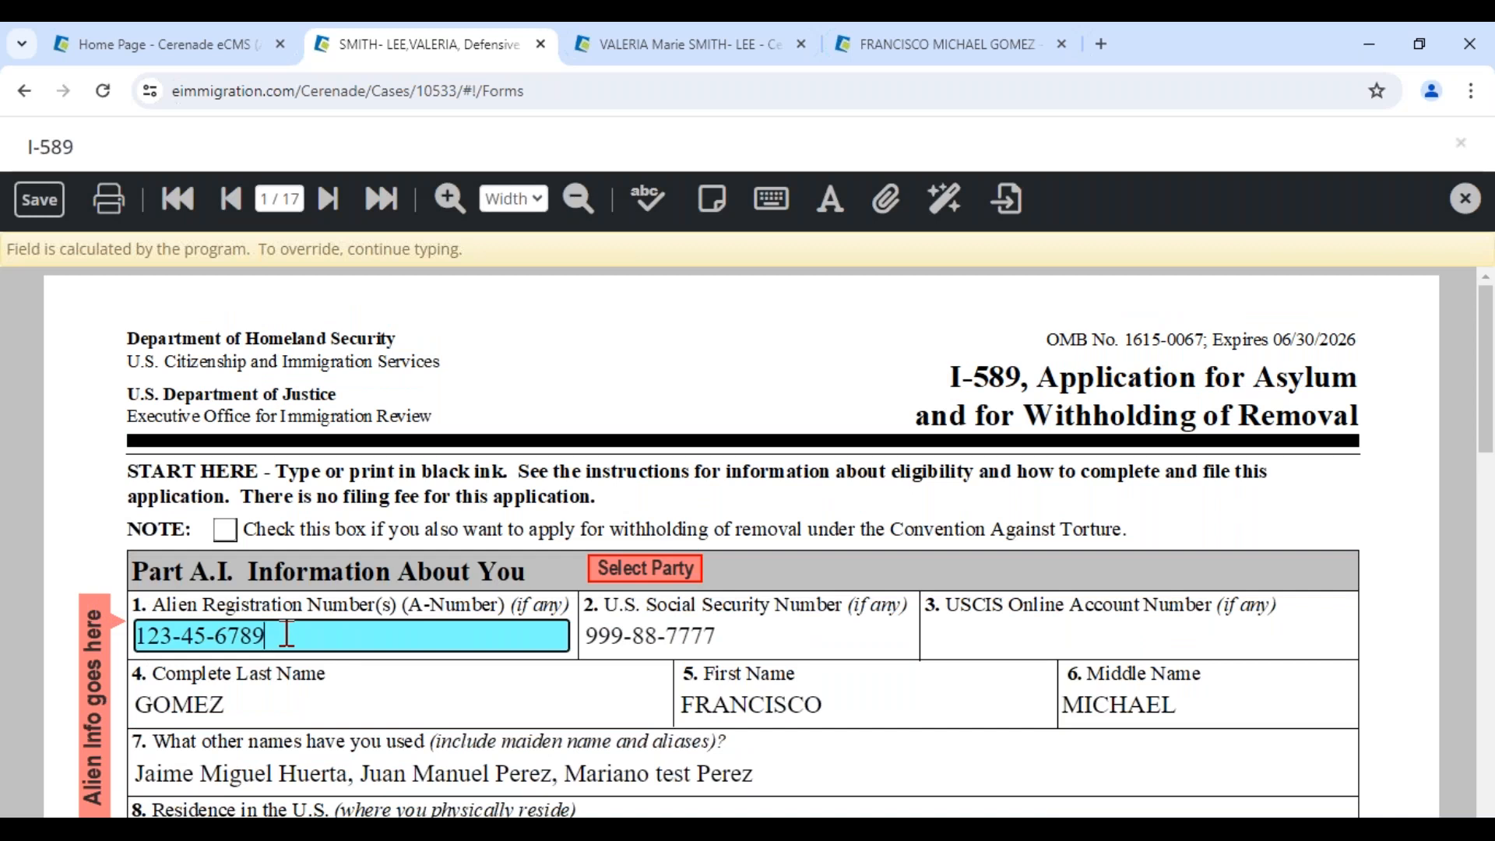
{"action": "scroll", "coordinate": [287, 635], "scroll_direction": "down", "scroll_amount": 4}
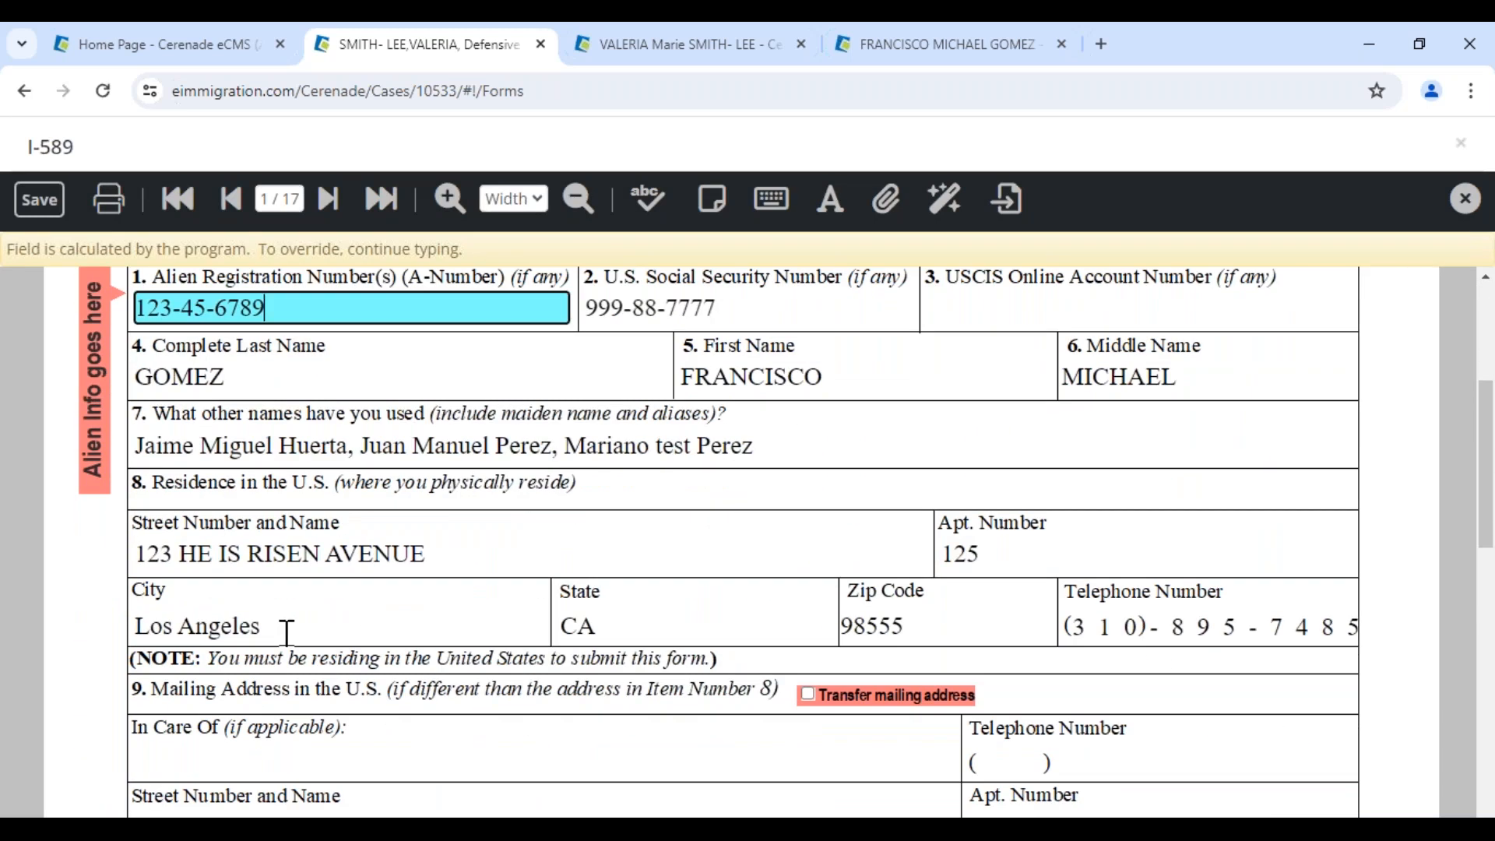
{"action": "left_click", "coordinate": [39, 200]}
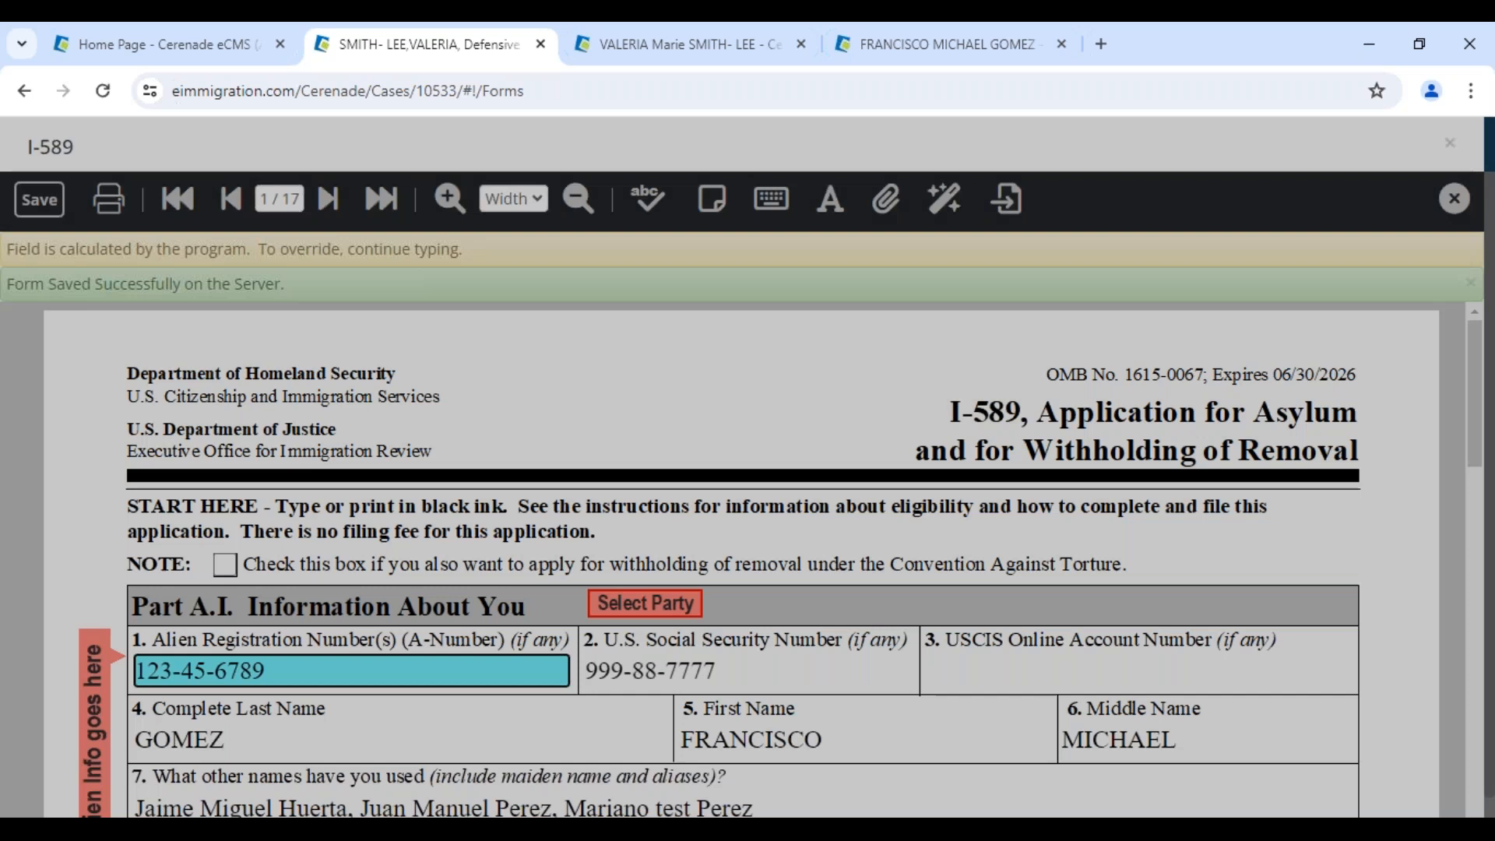
{"action": "left_click", "coordinate": [1454, 199]}
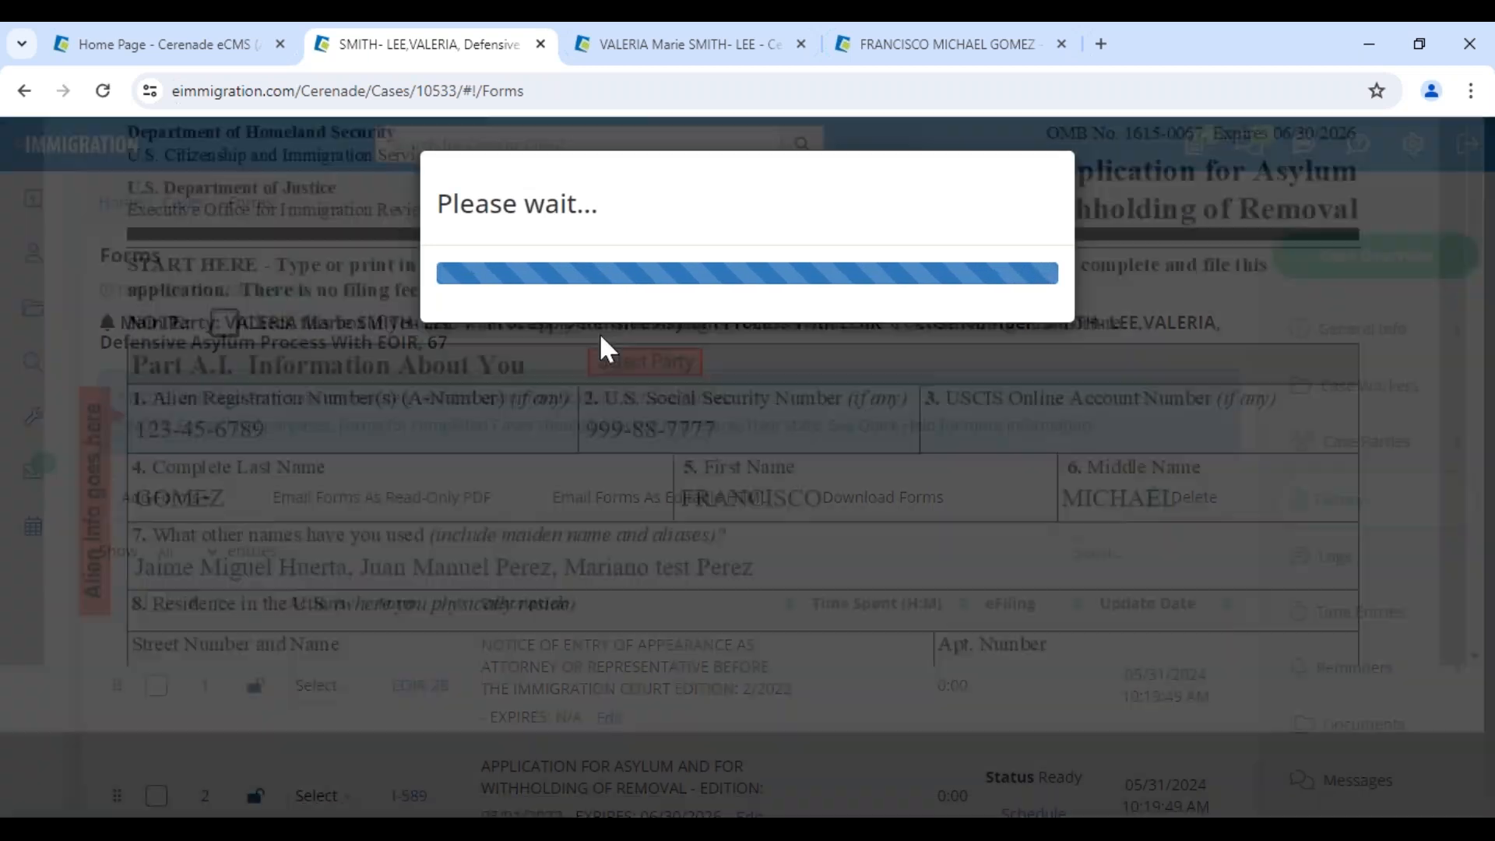
{"action": "scroll", "coordinate": [674, 752], "scroll_direction": "down", "scroll_amount": 2}
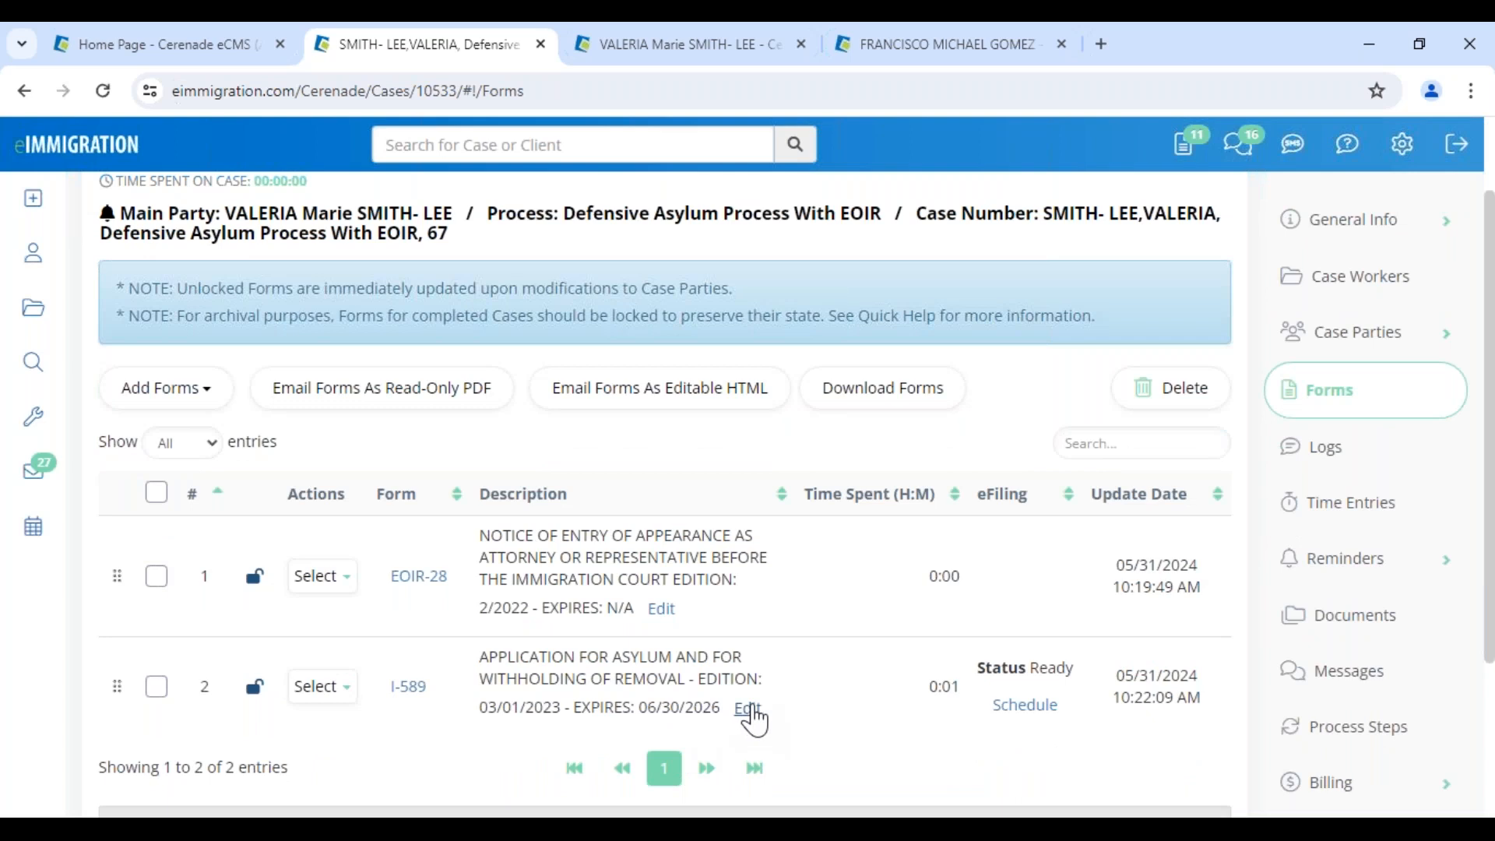
Label the I-589's description with the spouse's first name
{"action": "left_click", "coordinate": [749, 715]}
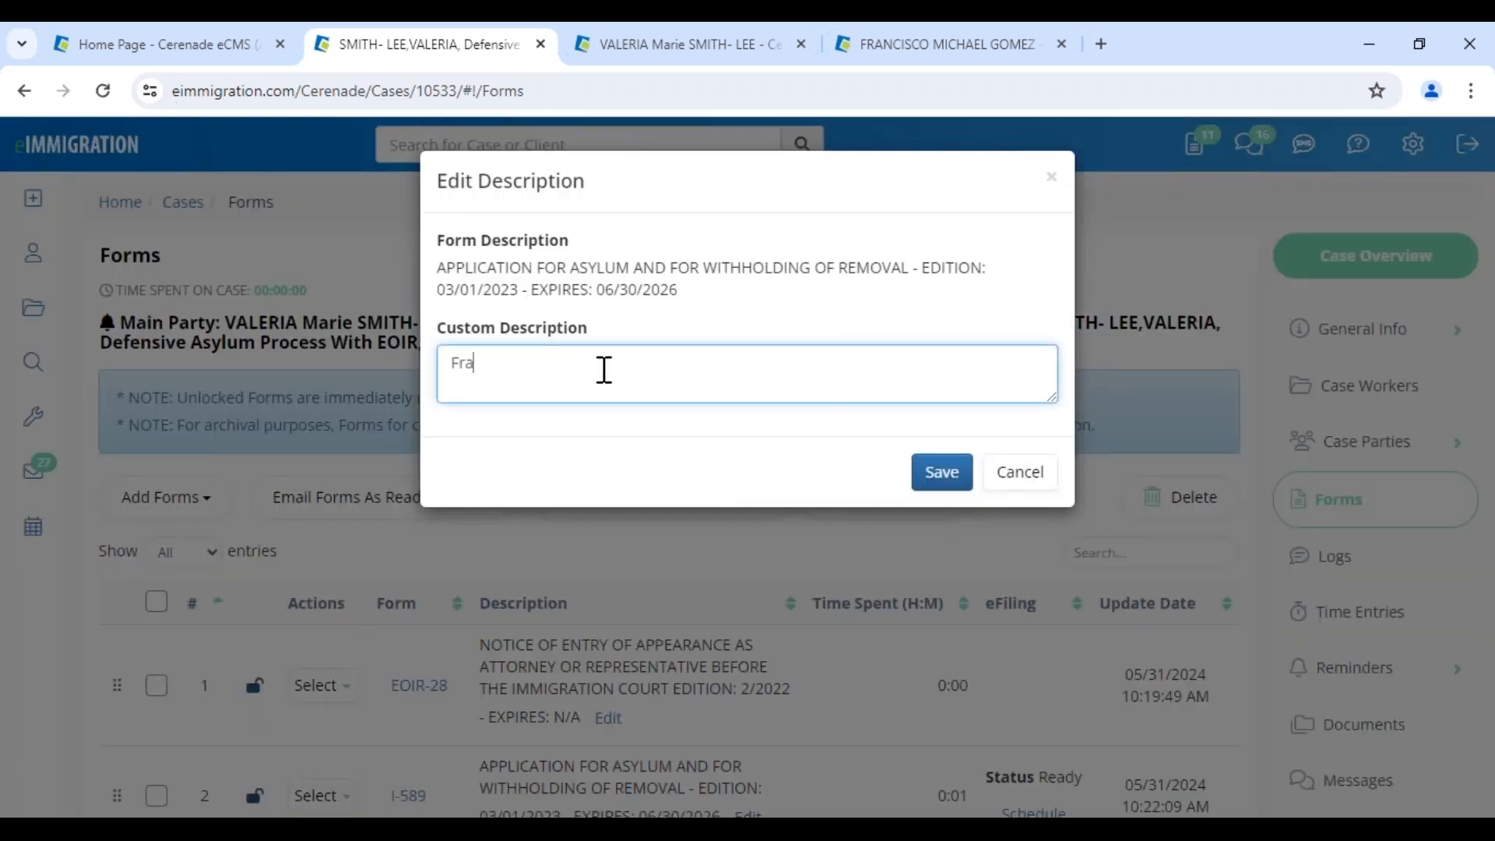
{"action": "type", "text": "Francisco"}
{"action": "left_click", "coordinate": [940, 473]}
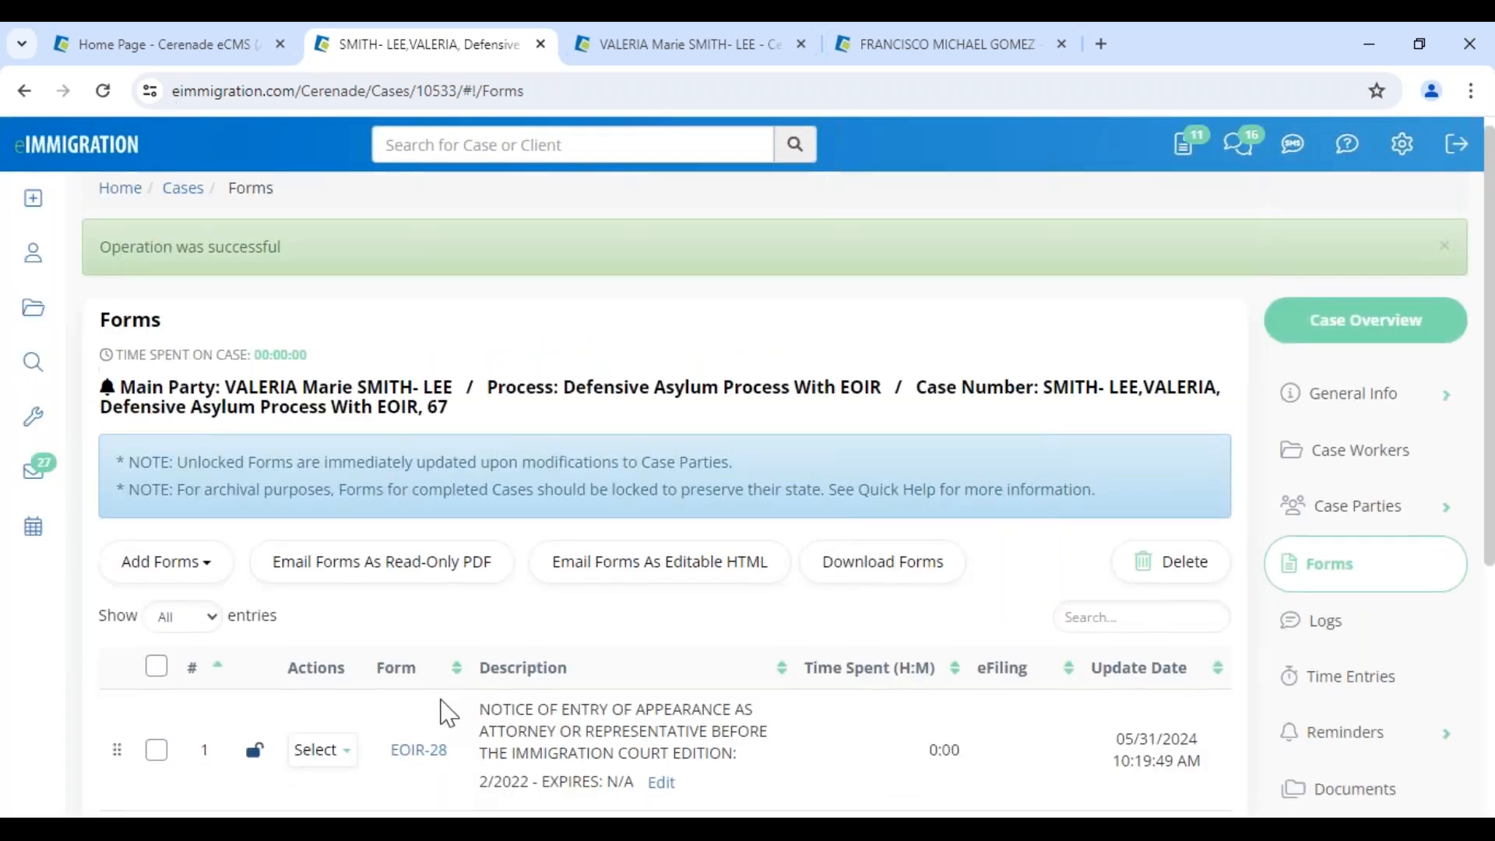
Copy the I-589, relabel the copy with the main client's first name, and open it
{"action": "scroll", "coordinate": [448, 712], "scroll_direction": "down", "scroll_amount": 3}
{"action": "left_click", "coordinate": [323, 652]}
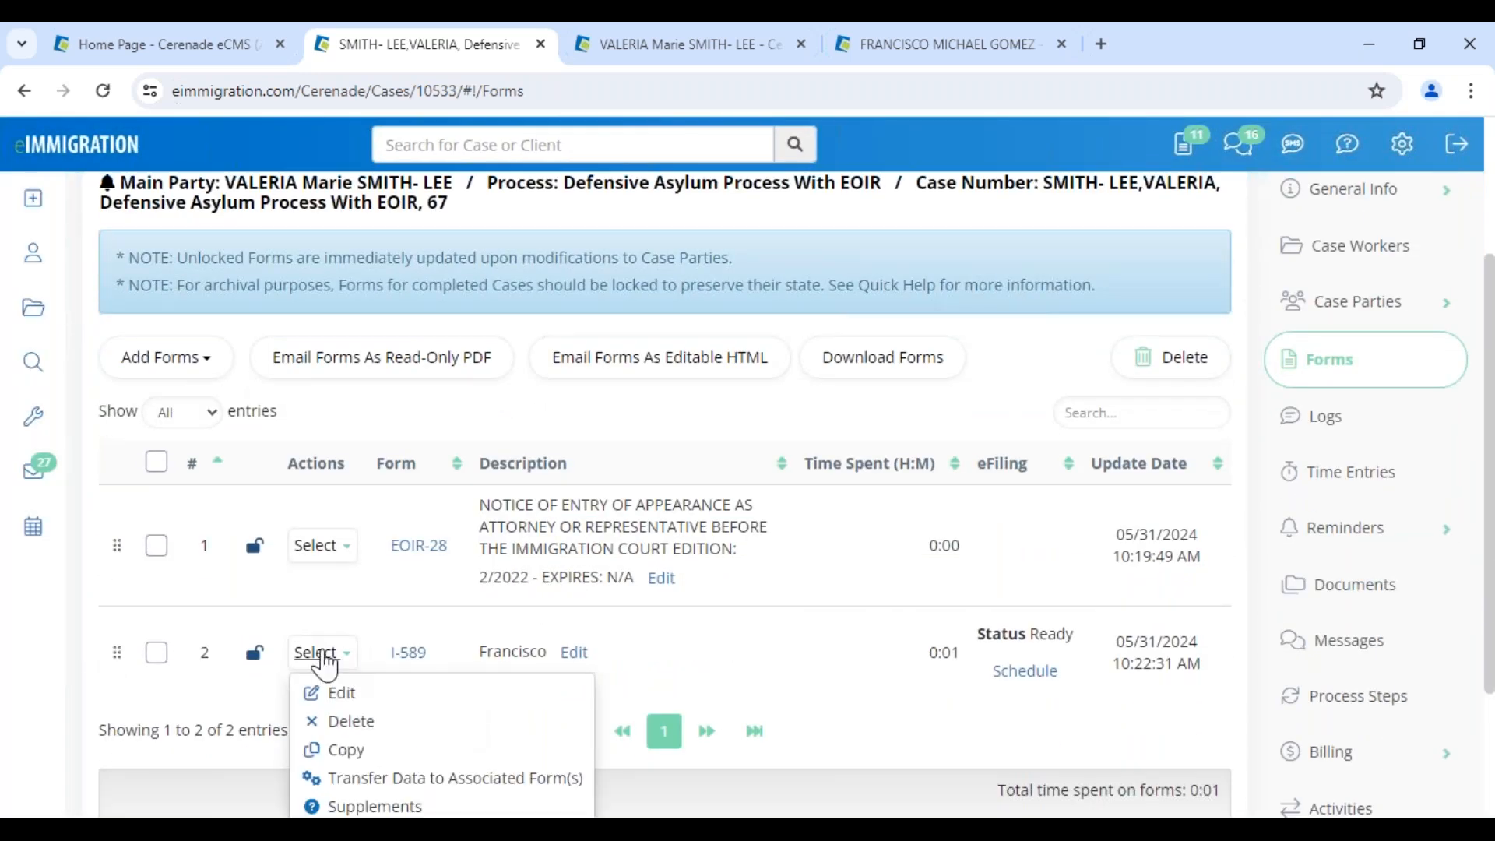
{"action": "left_click", "coordinate": [352, 767]}
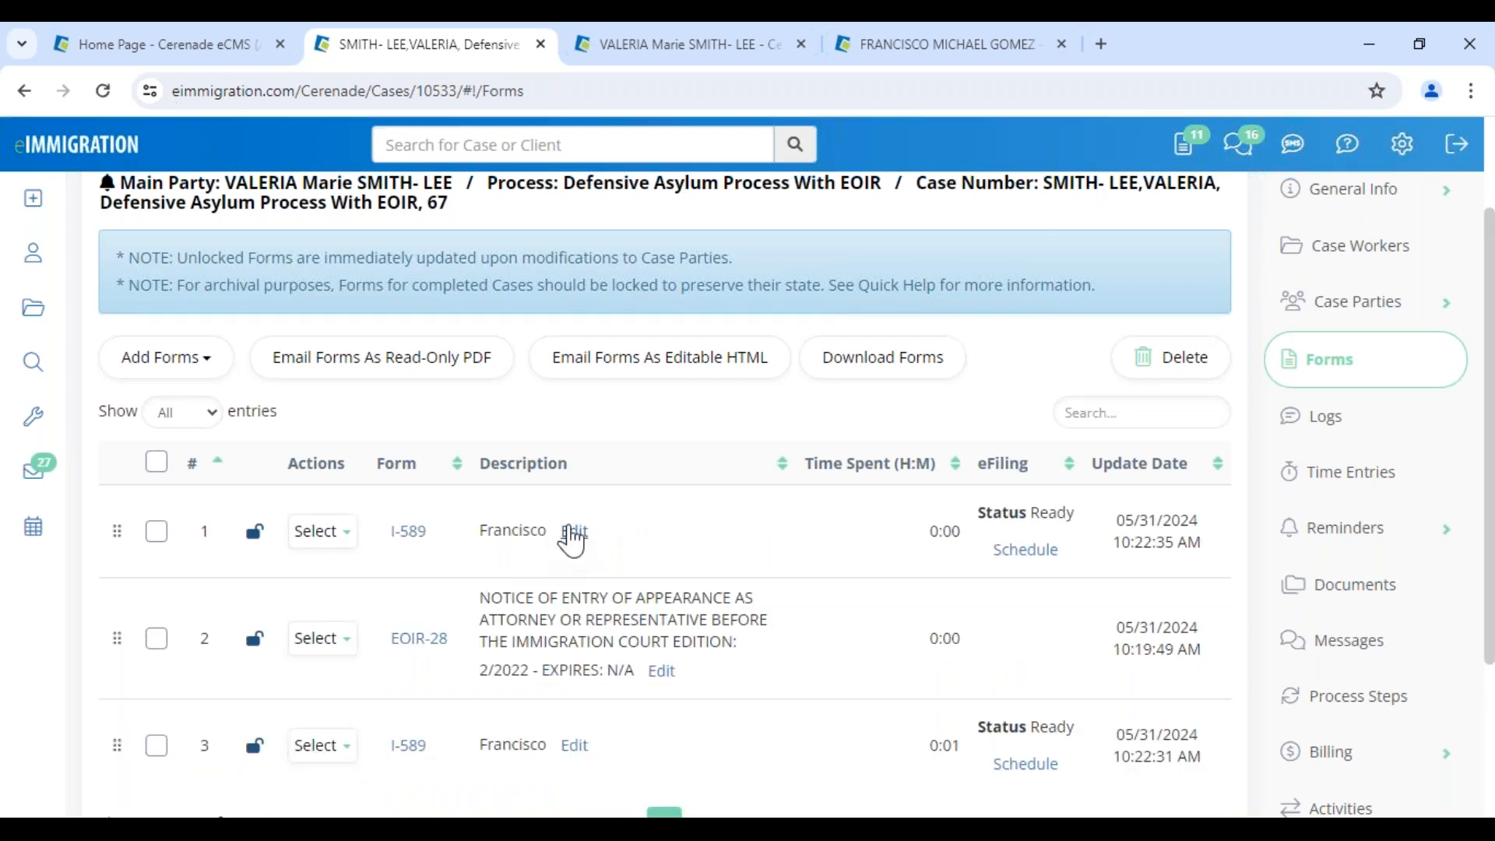
{"action": "left_click", "coordinate": [574, 530]}
{"action": "key", "text": "ctrl+a"}
{"action": "type", "text": "Va"}
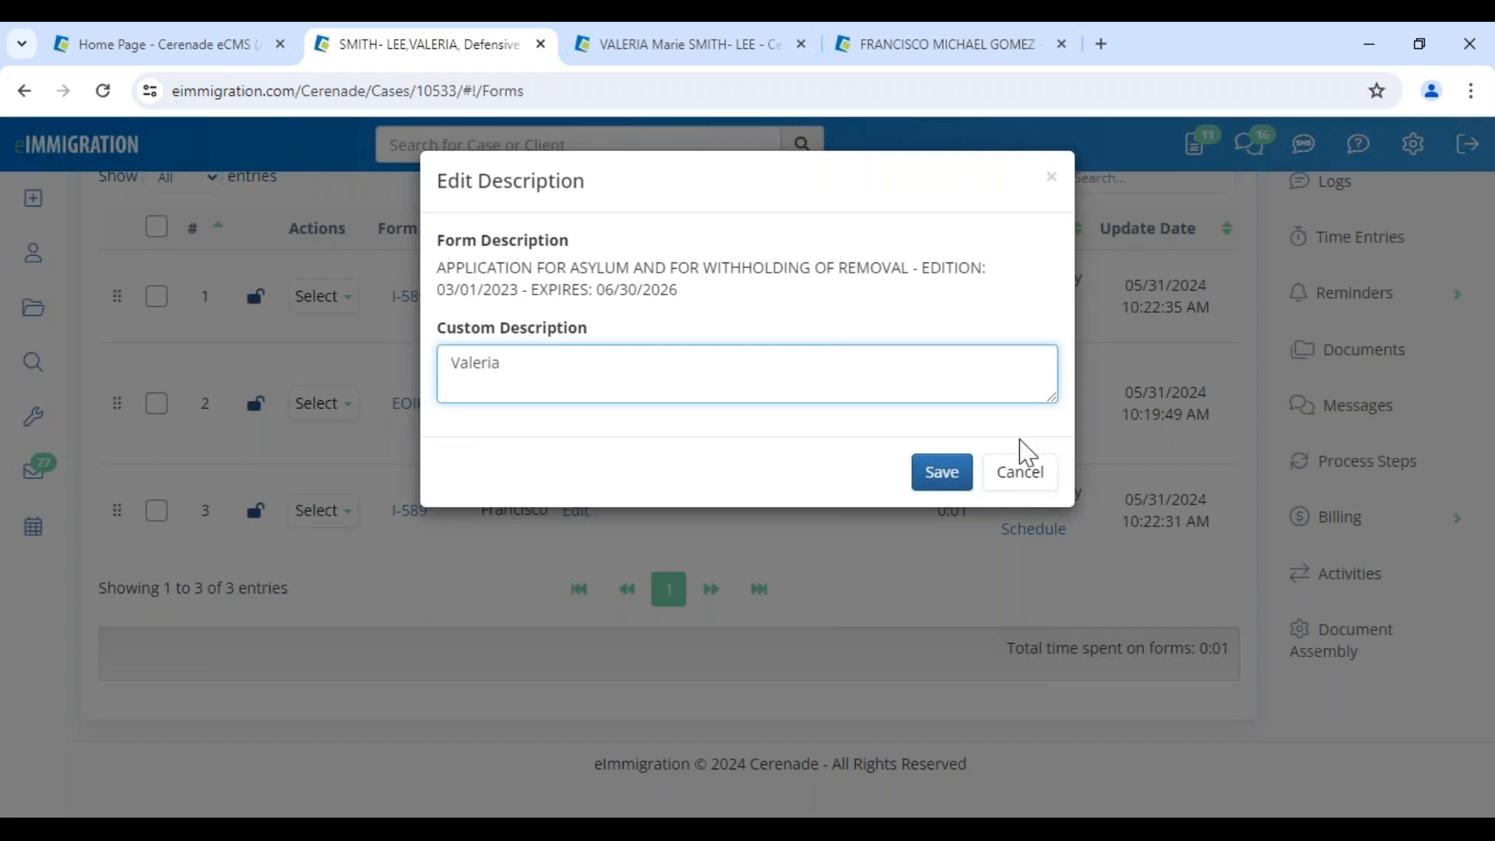
{"action": "left_click", "coordinate": [933, 474]}
{"action": "left_click", "coordinate": [411, 755]}
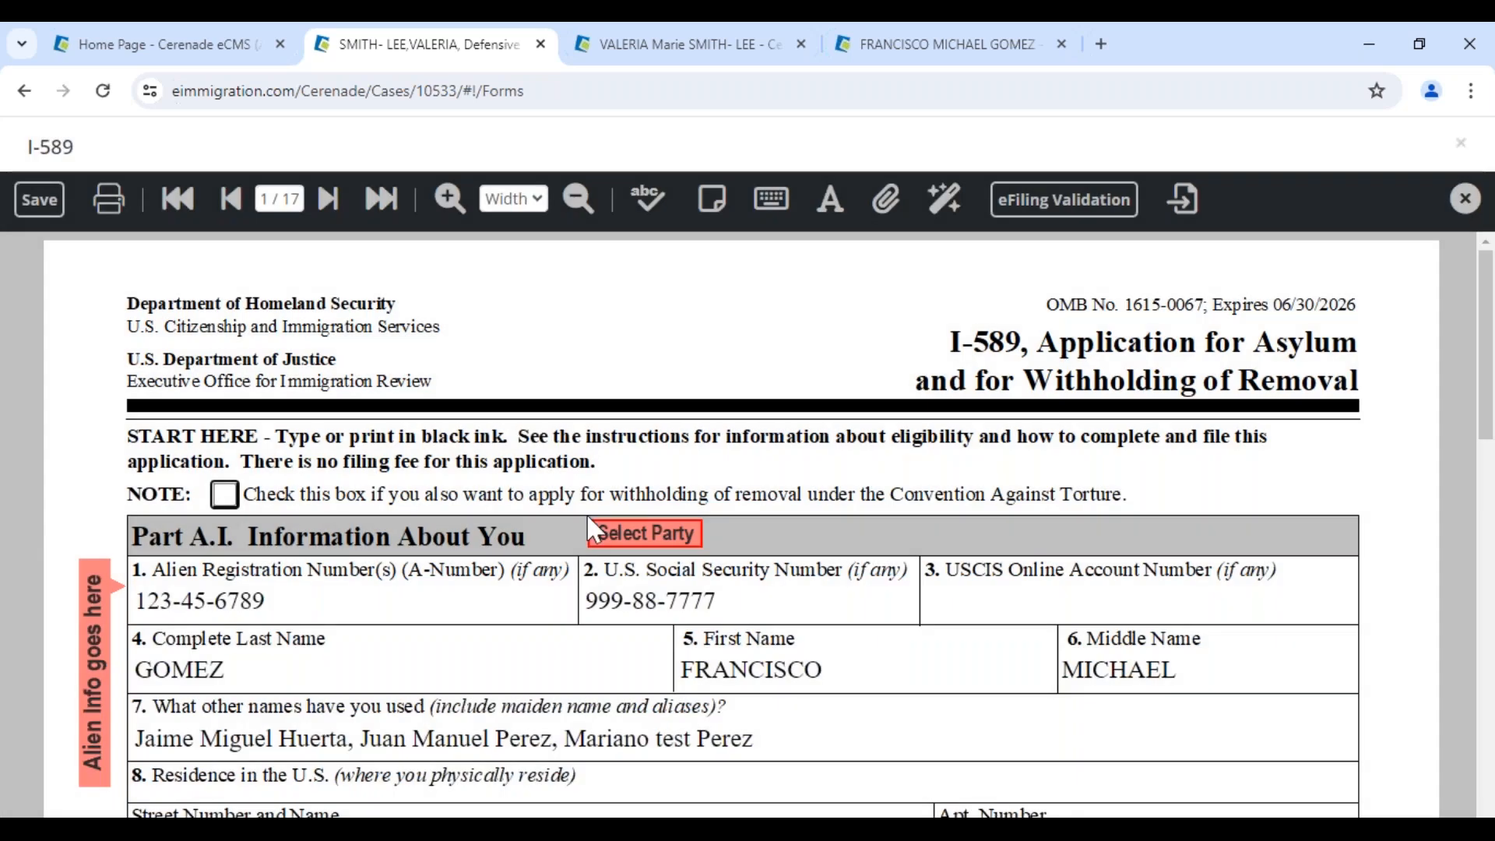
Repopulate the copied I-589, replacing the alien and all members with the Petitioner's details
{"action": "left_click", "coordinate": [623, 533]}
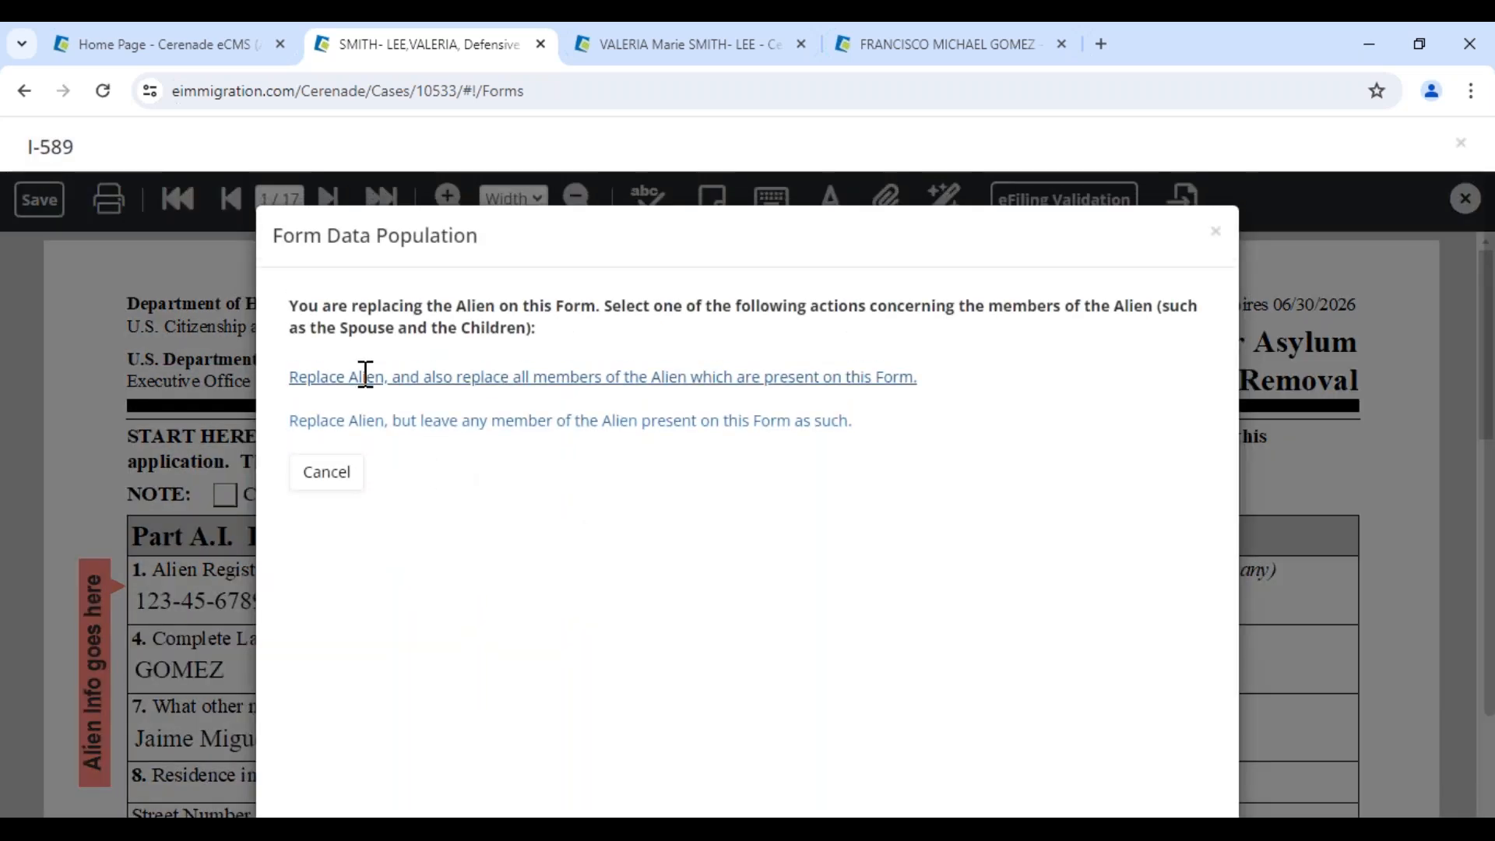
{"action": "left_click", "coordinate": [367, 377]}
{"action": "left_click", "coordinate": [340, 601]}
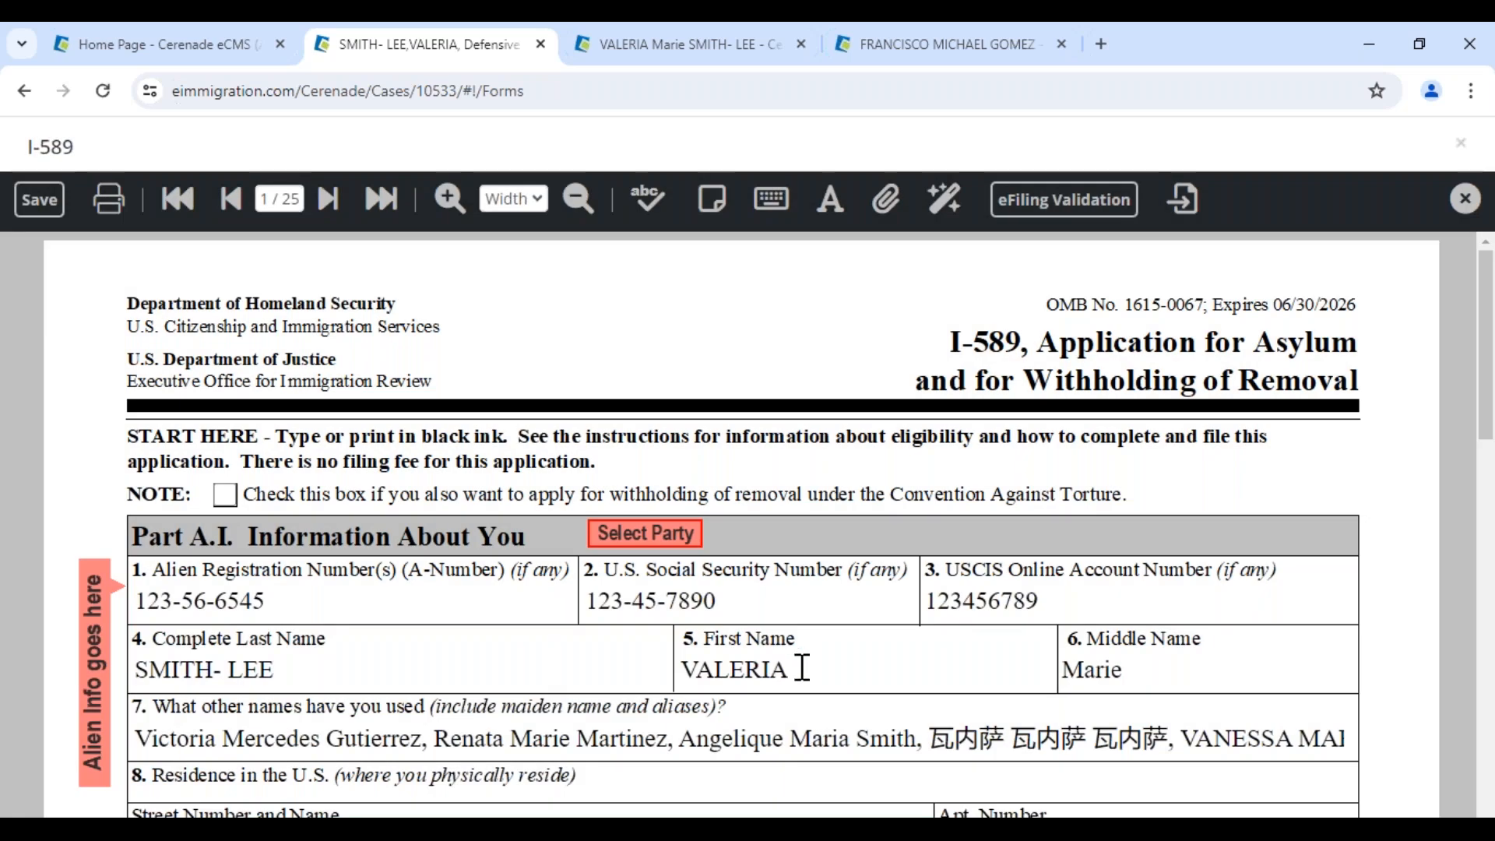
Check the applicant's first and last name fields in Part A.I of the repopulated form
{"action": "left_click", "coordinate": [802, 667]}
{"action": "left_click", "coordinate": [309, 678]}
{"action": "left_click_drag", "start_coordinate": [162, 679], "coordinate": [420, 686]}
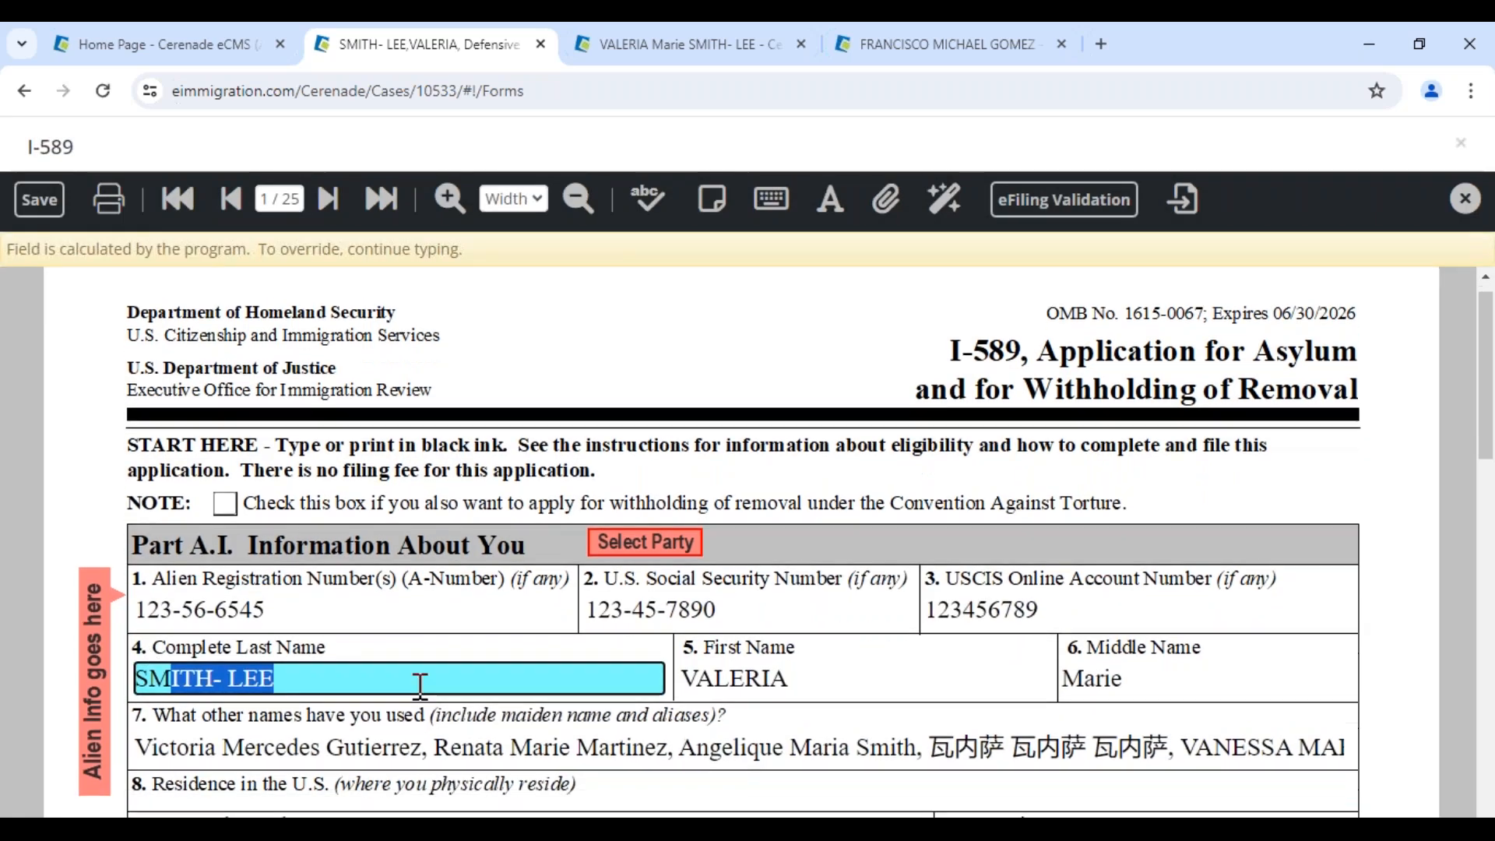
{"action": "scroll", "coordinate": [421, 686], "scroll_direction": "down", "scroll_amount": 4}
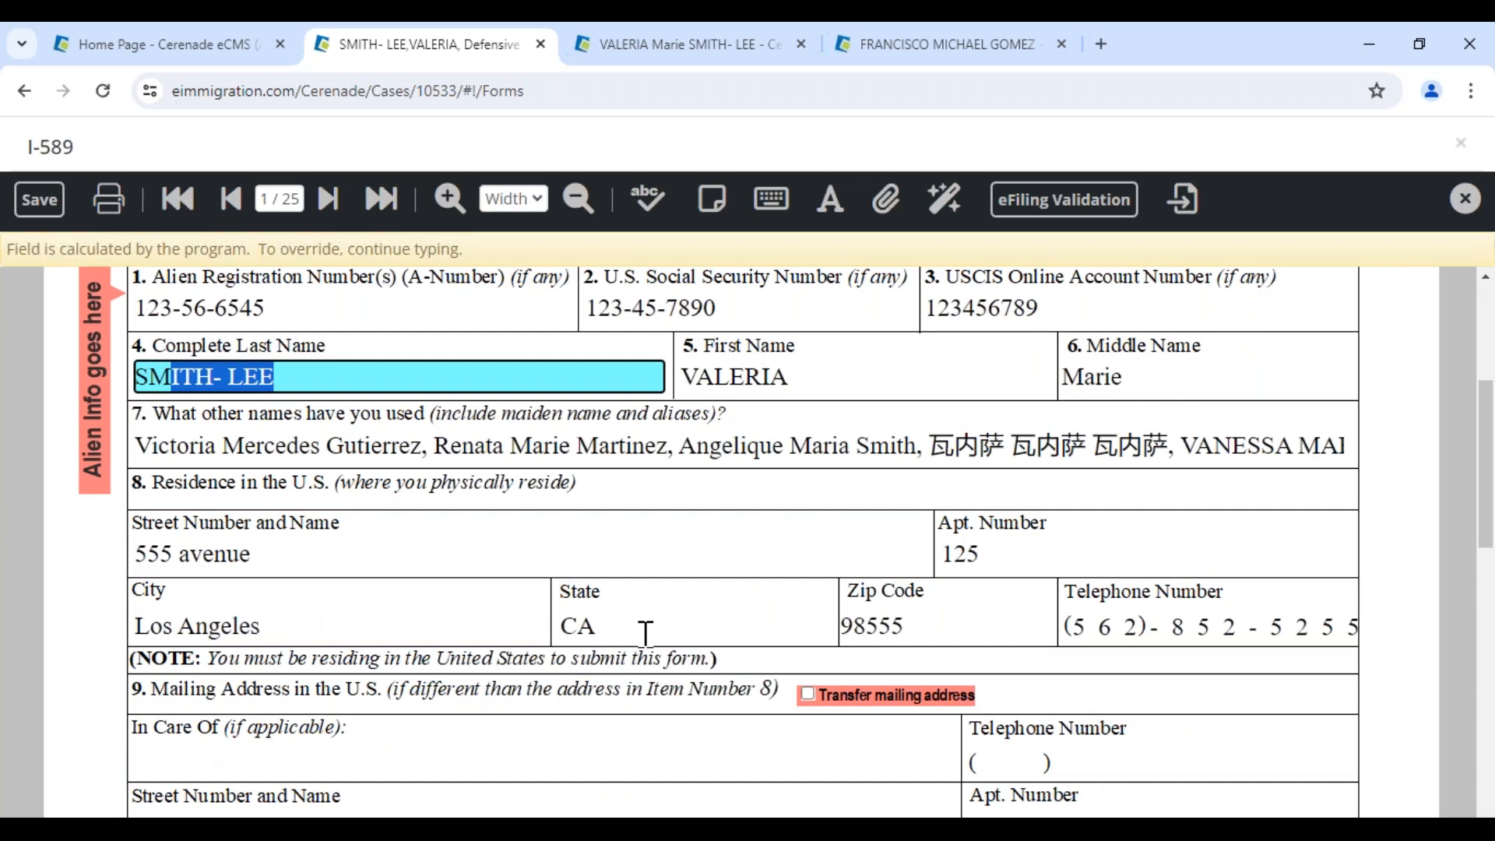
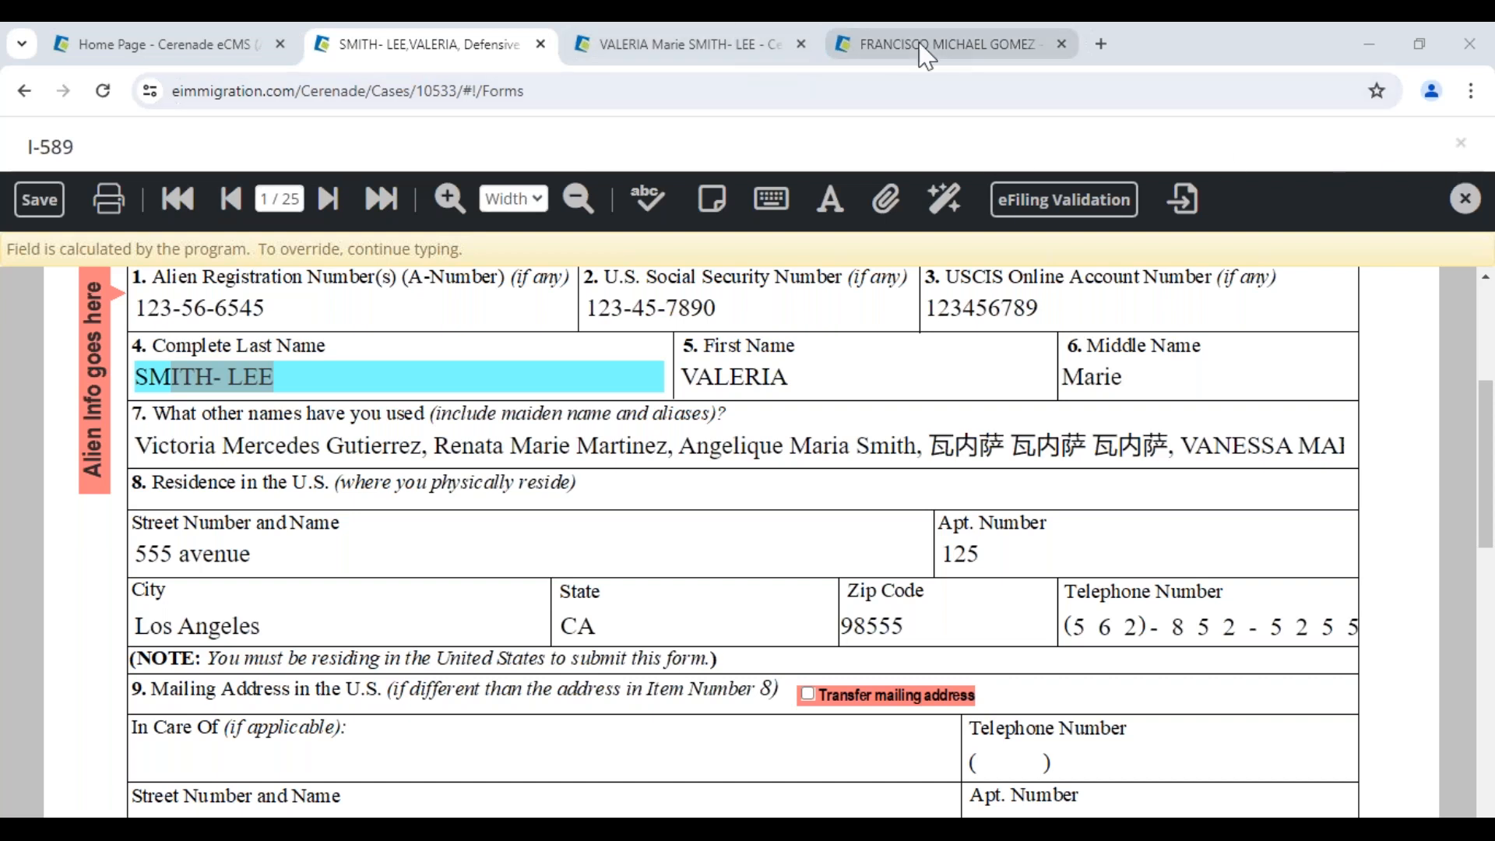
Review the client's linked family members, opening and cancelling the link-member dialog
{"action": "left_click", "coordinate": [685, 44]}
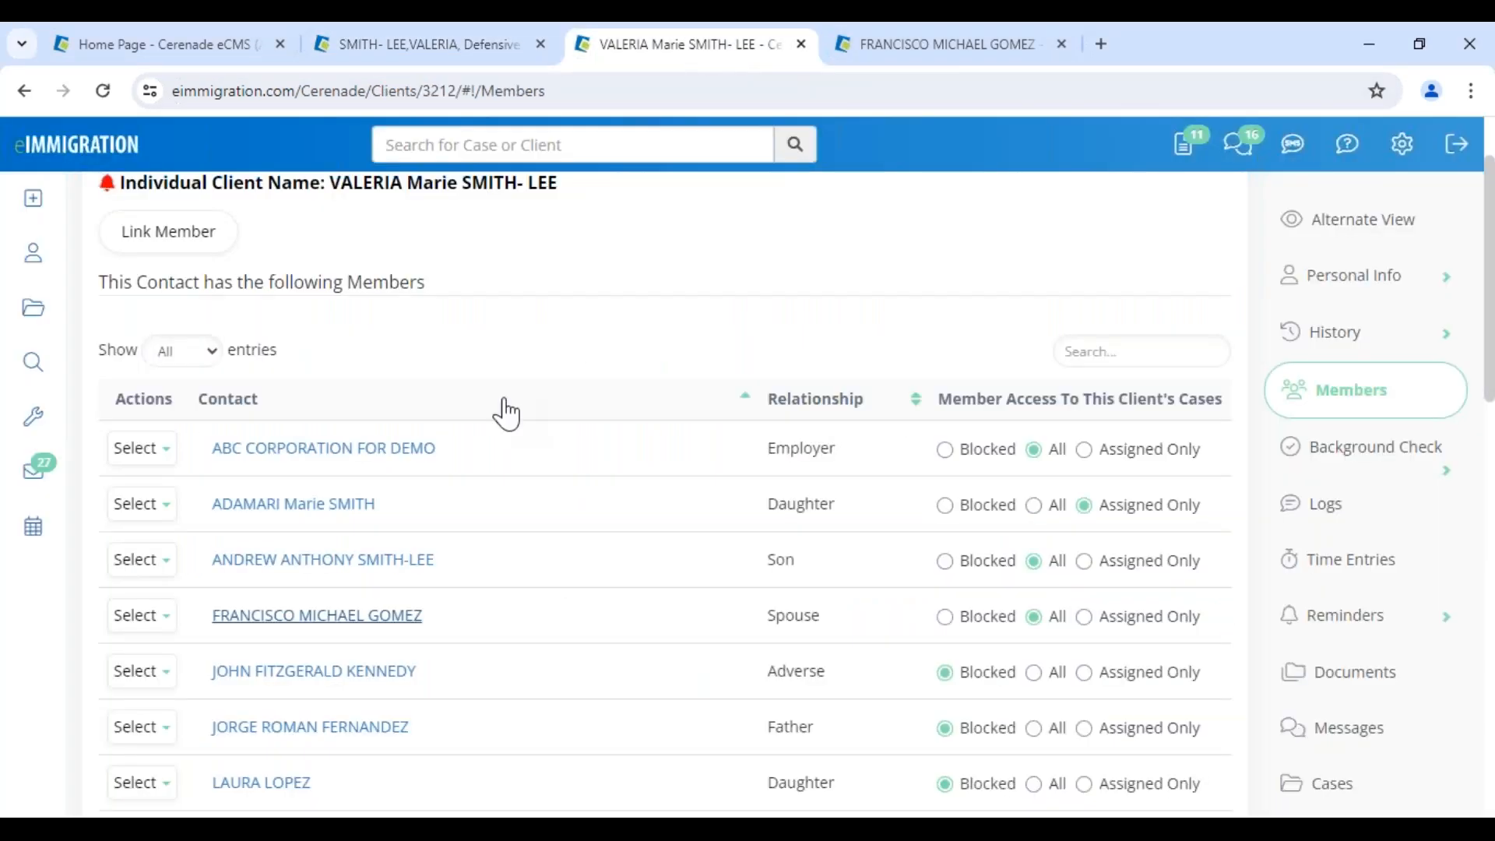
{"action": "scroll", "coordinate": [507, 407], "scroll_direction": "down", "scroll_amount": 3}
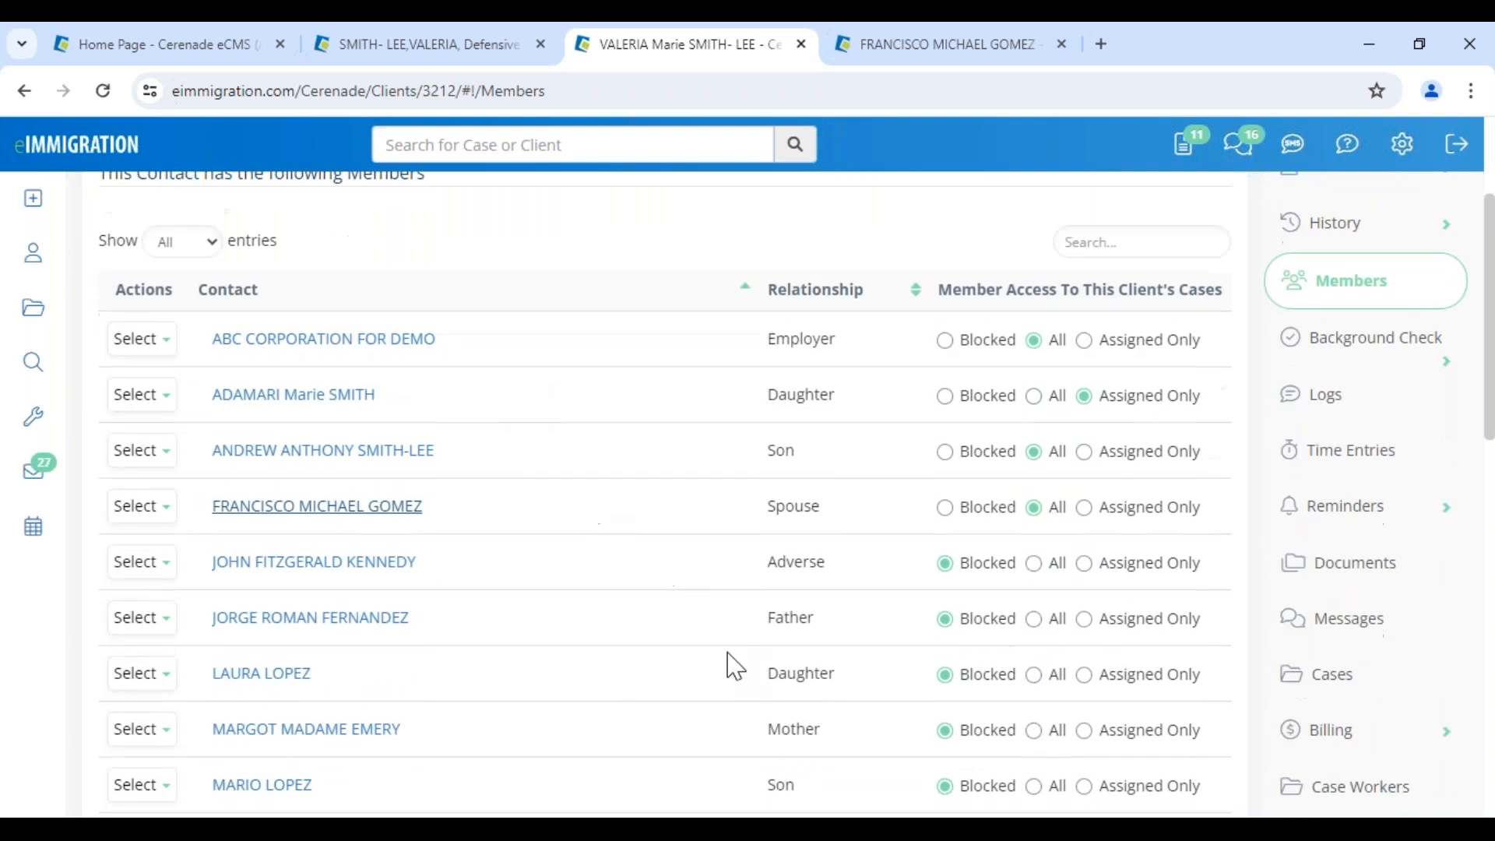
{"action": "double_click", "coordinate": [790, 619]}
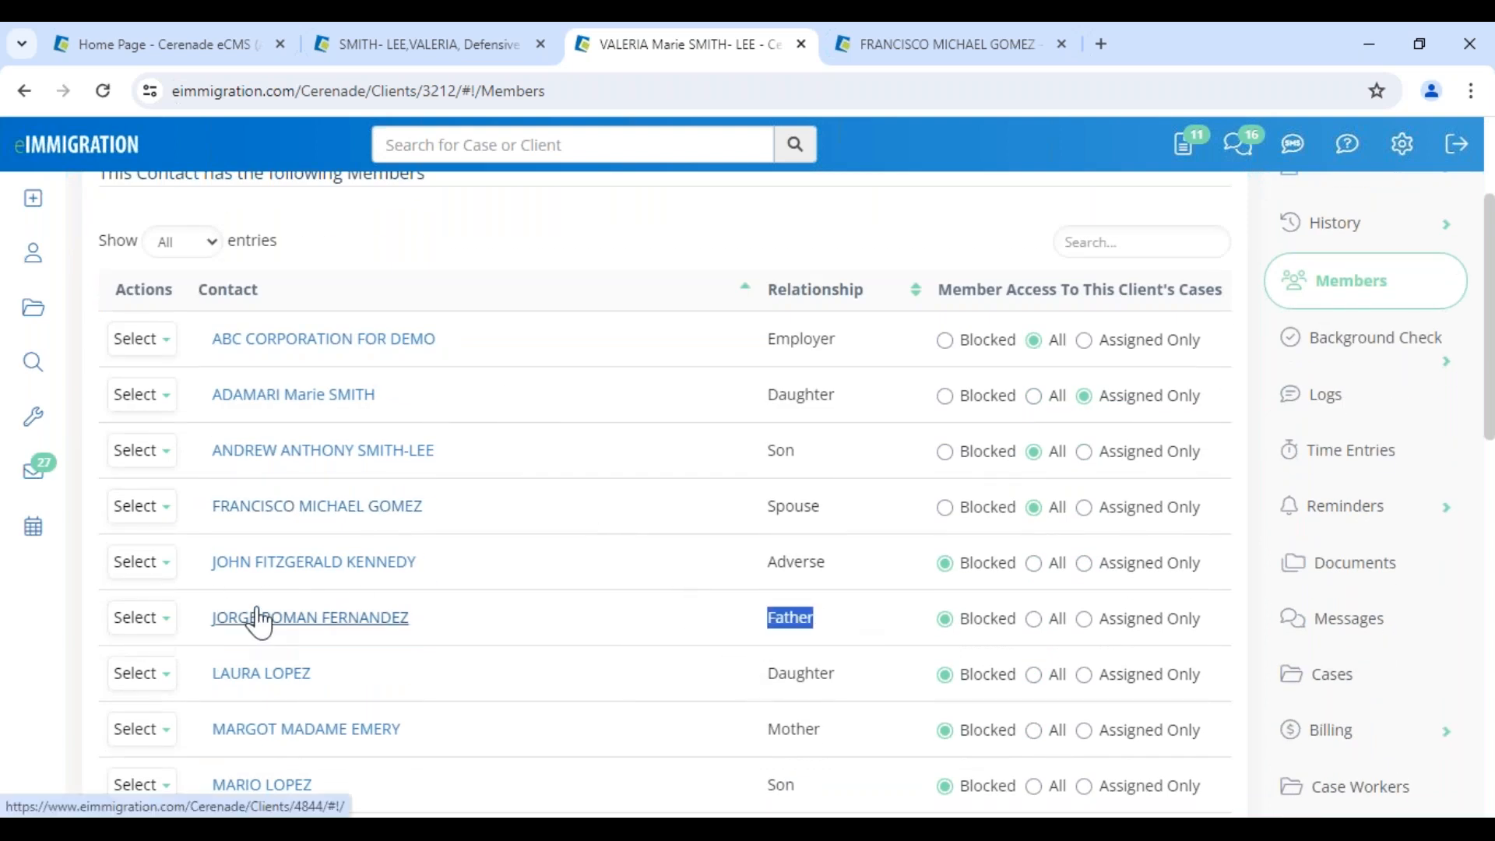
{"action": "scroll", "coordinate": [234, 506], "scroll_direction": "up", "scroll_amount": 3}
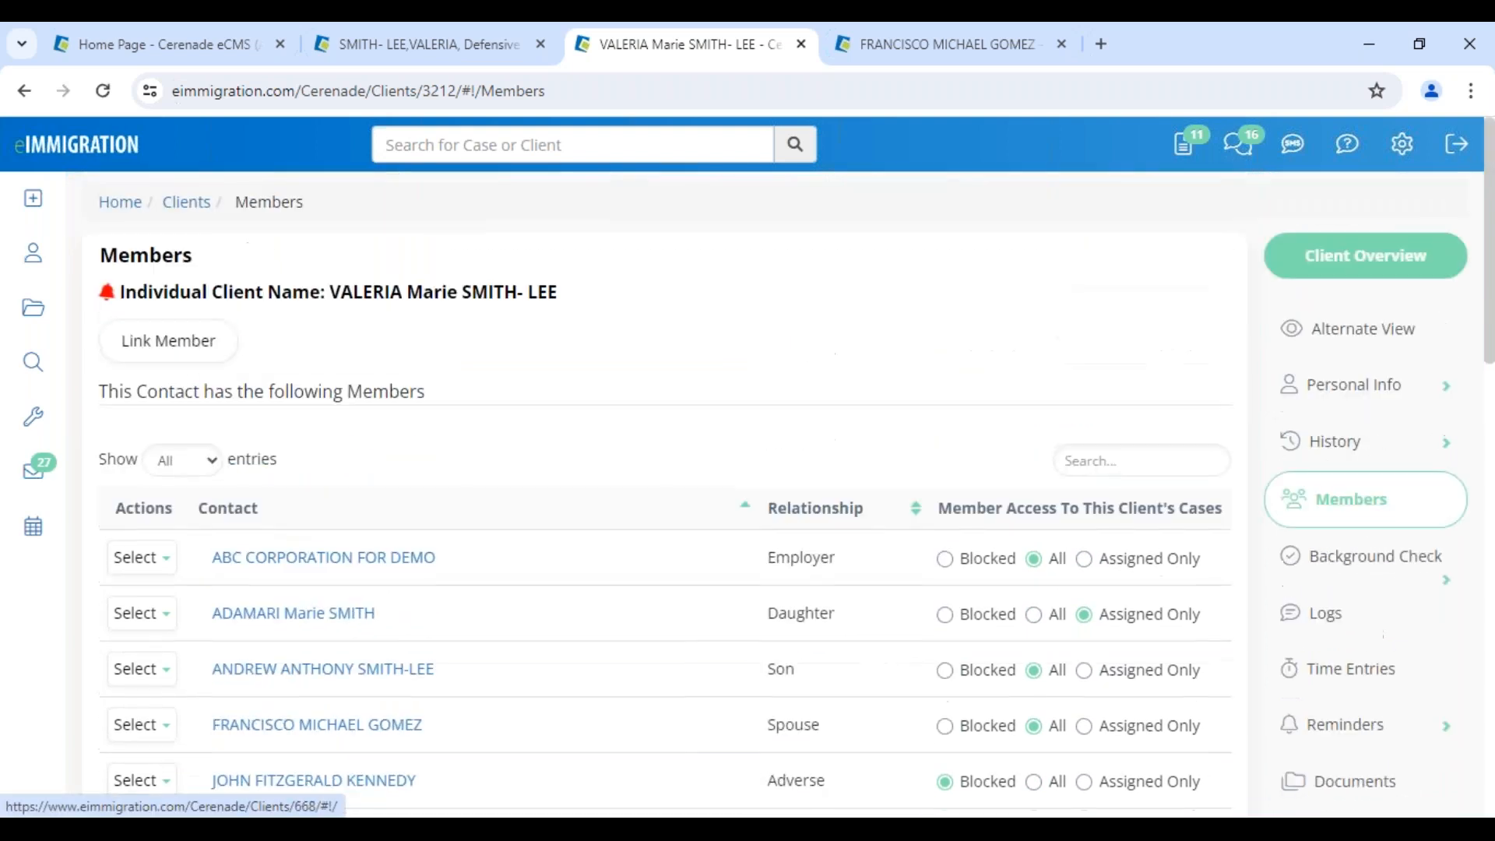
{"action": "left_click", "coordinate": [167, 340]}
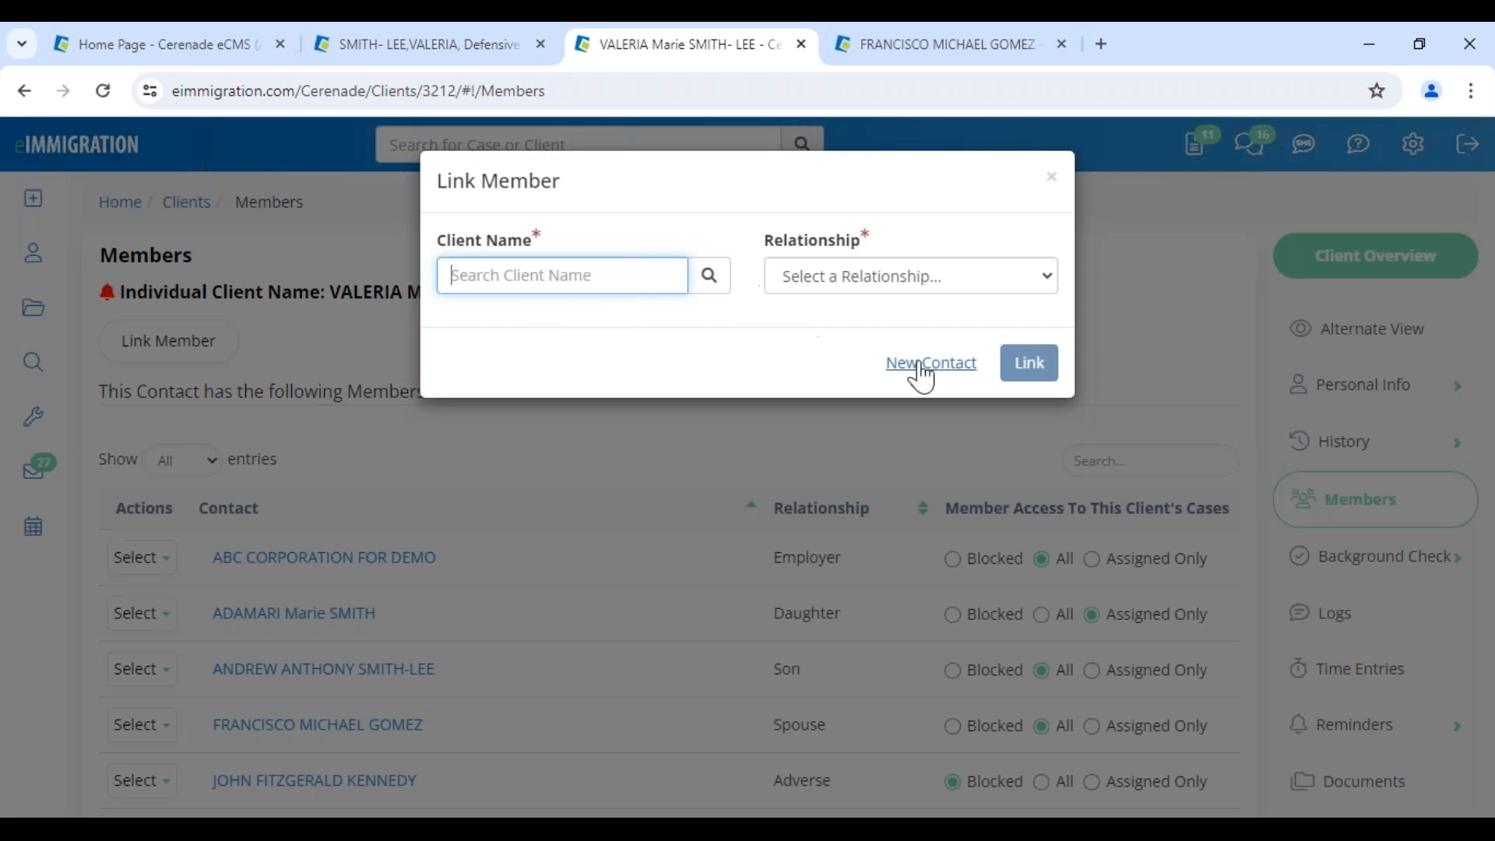
{"action": "left_click", "coordinate": [907, 276]}
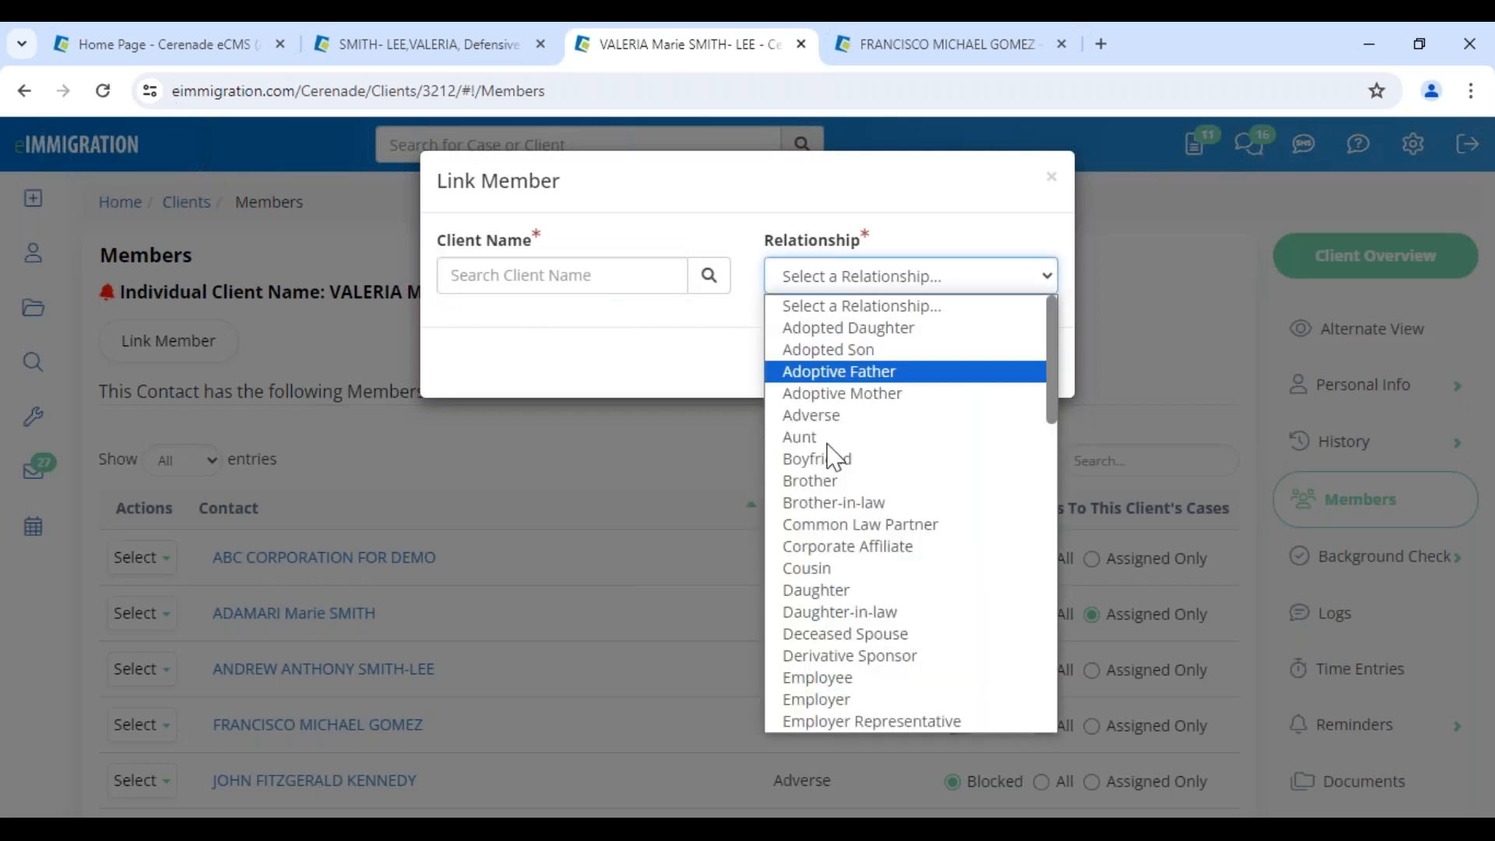
{"action": "left_click", "coordinate": [1059, 216]}
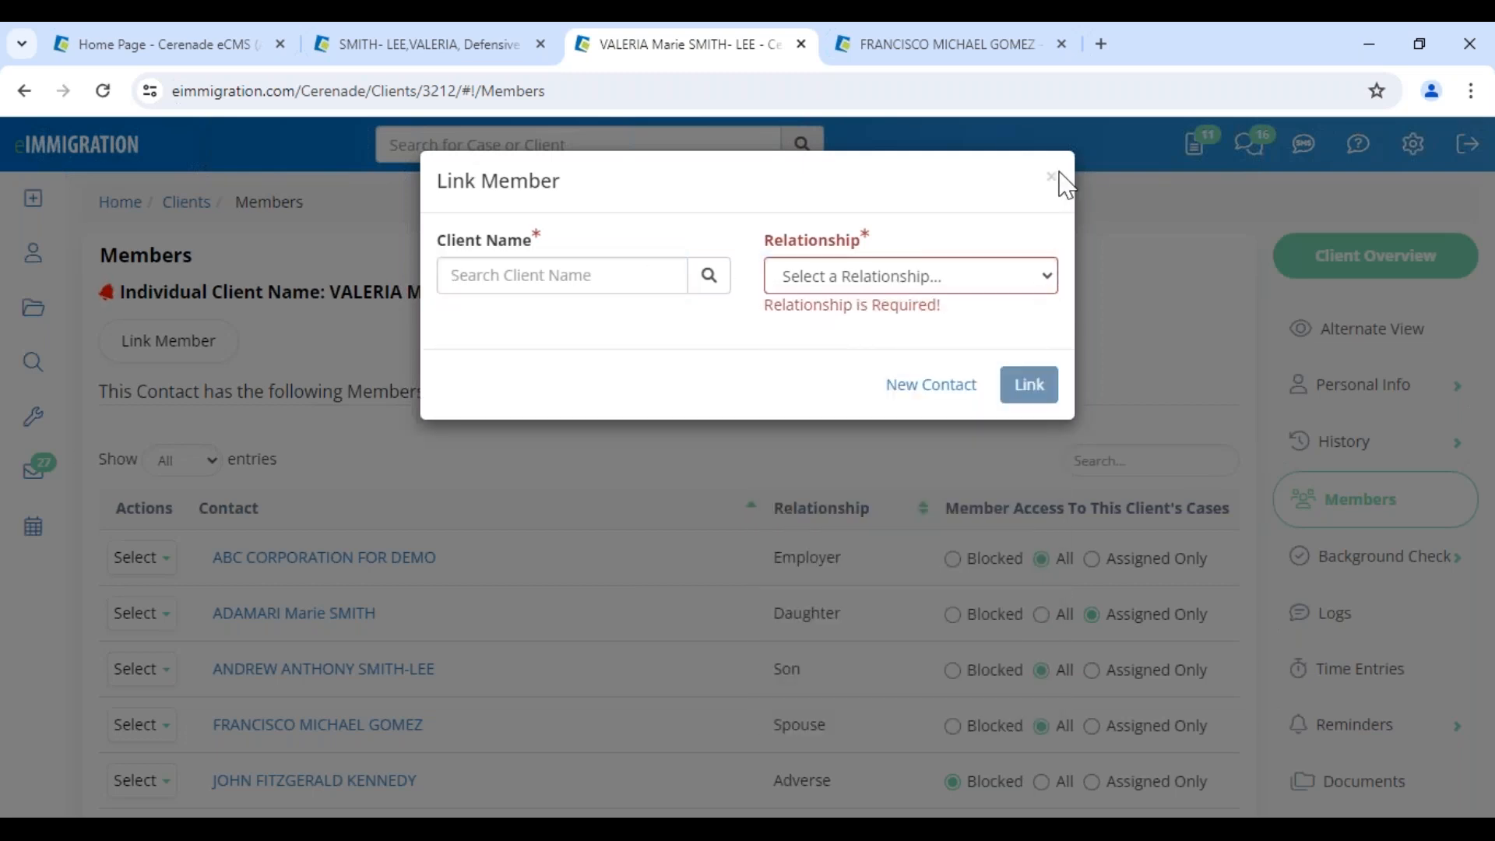
{"action": "left_click", "coordinate": [1053, 179]}
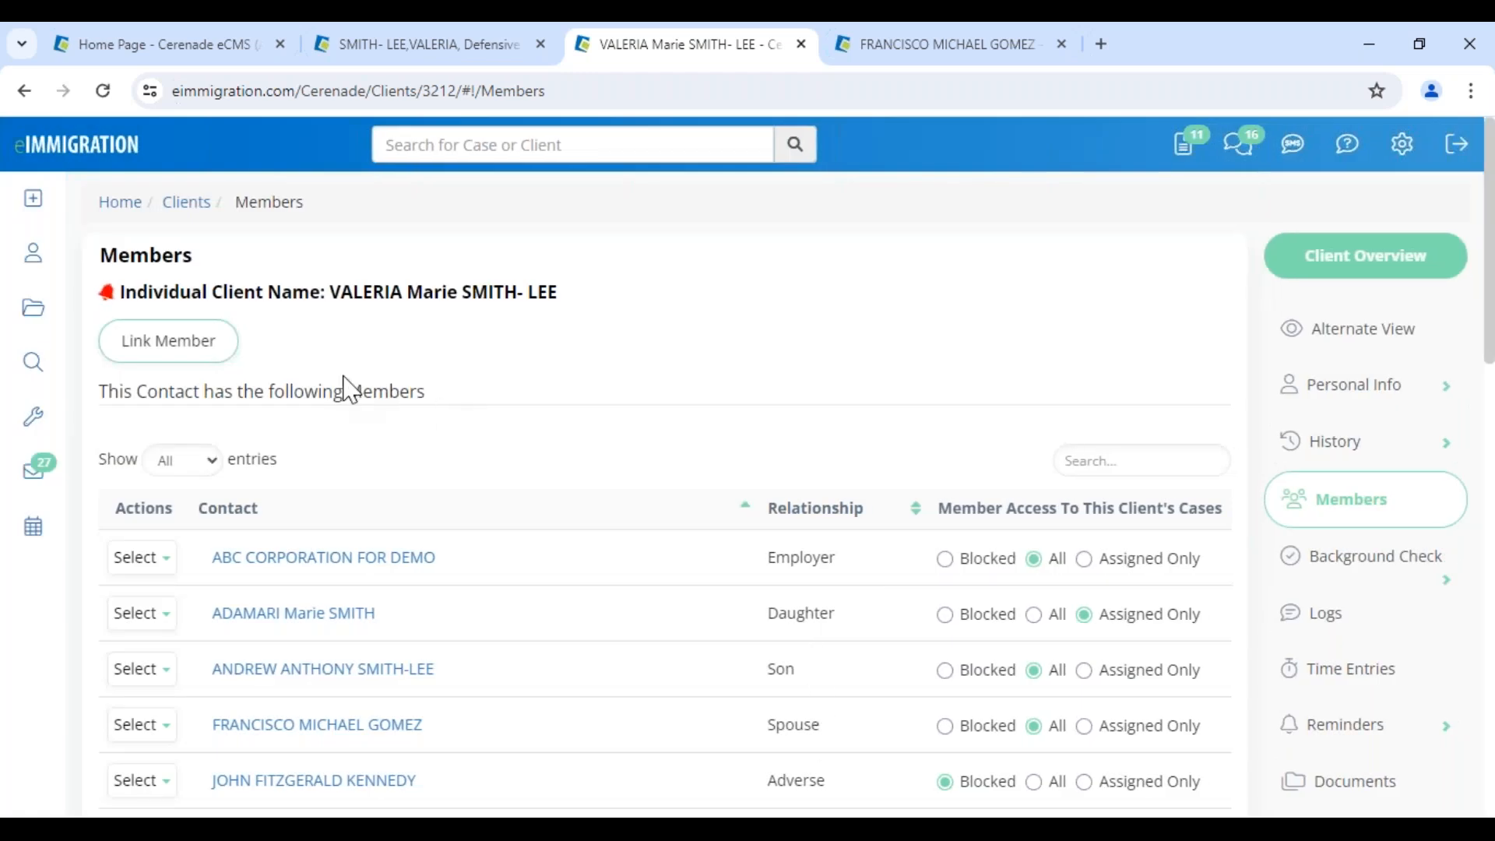
{"action": "left_click_drag", "start_coordinate": [342, 390], "coordinate": [477, 389]}
Return to the asylum case's I-589 form and close it
{"action": "left_click", "coordinate": [450, 48]}
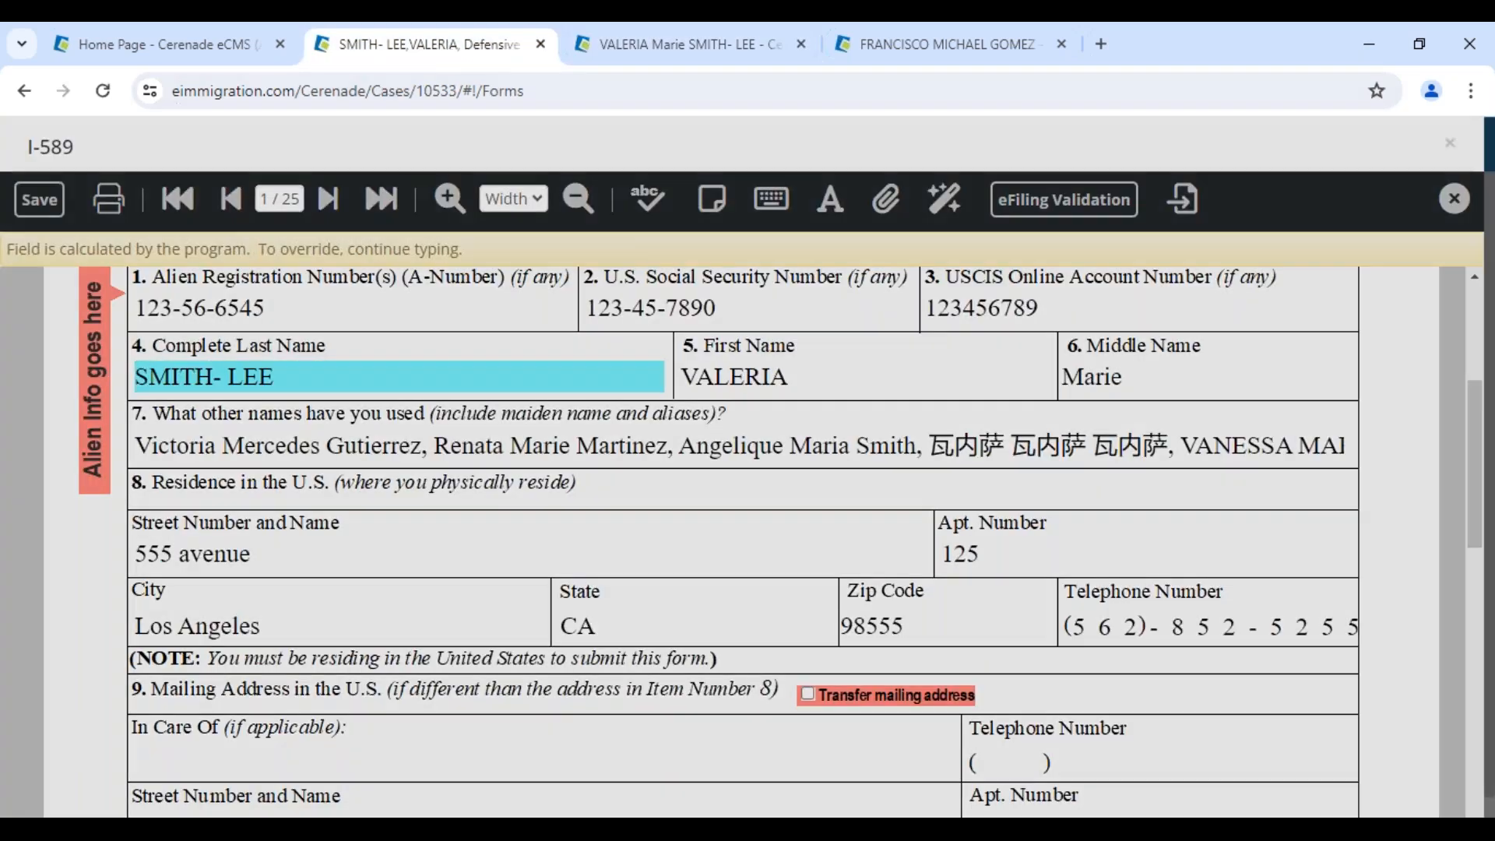
{"action": "left_click", "coordinate": [1453, 200]}
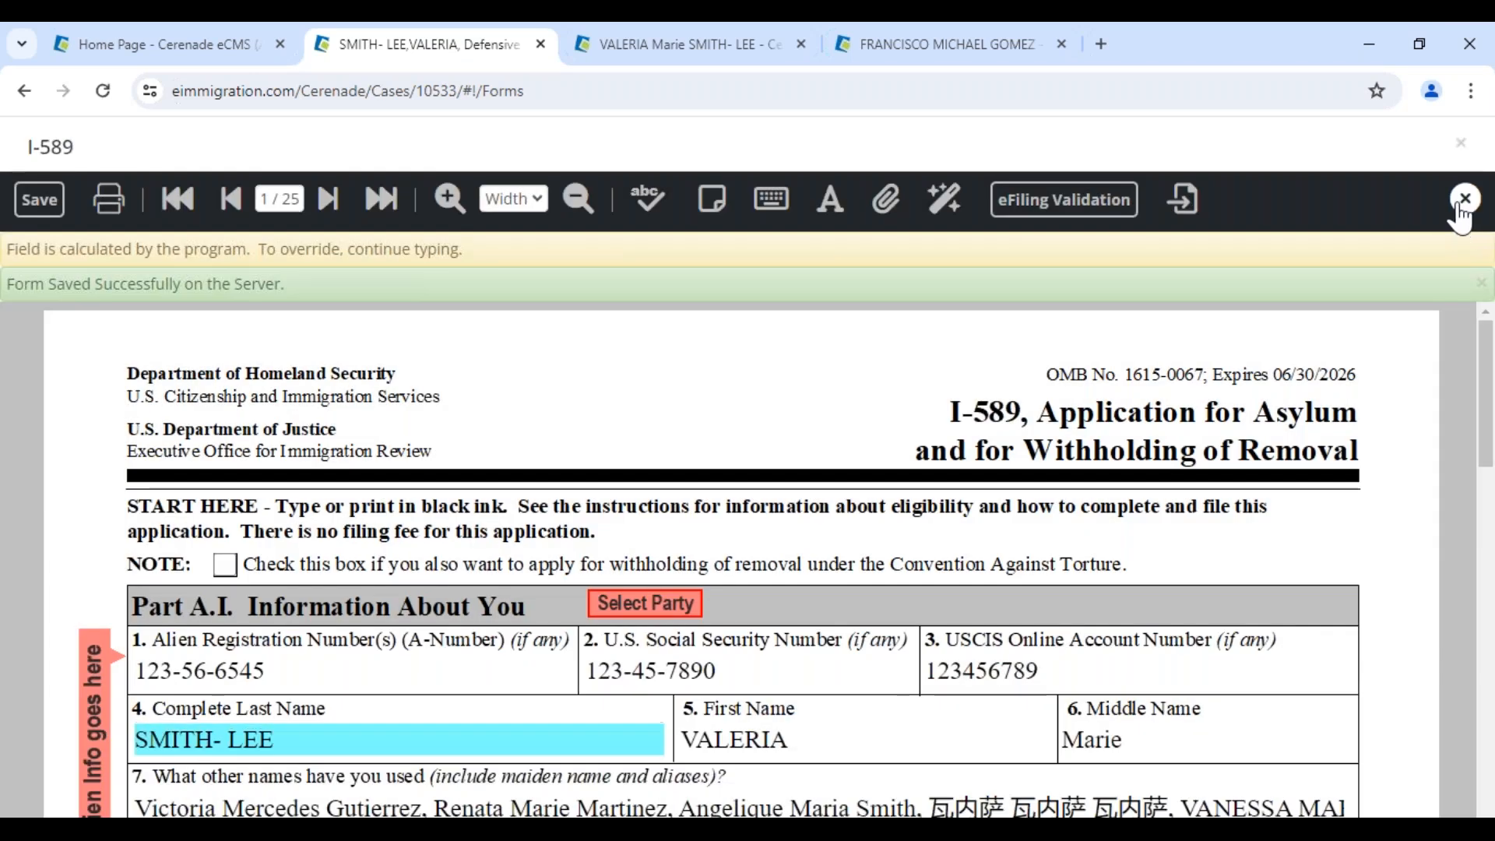
{"action": "left_click", "coordinate": [1463, 204]}
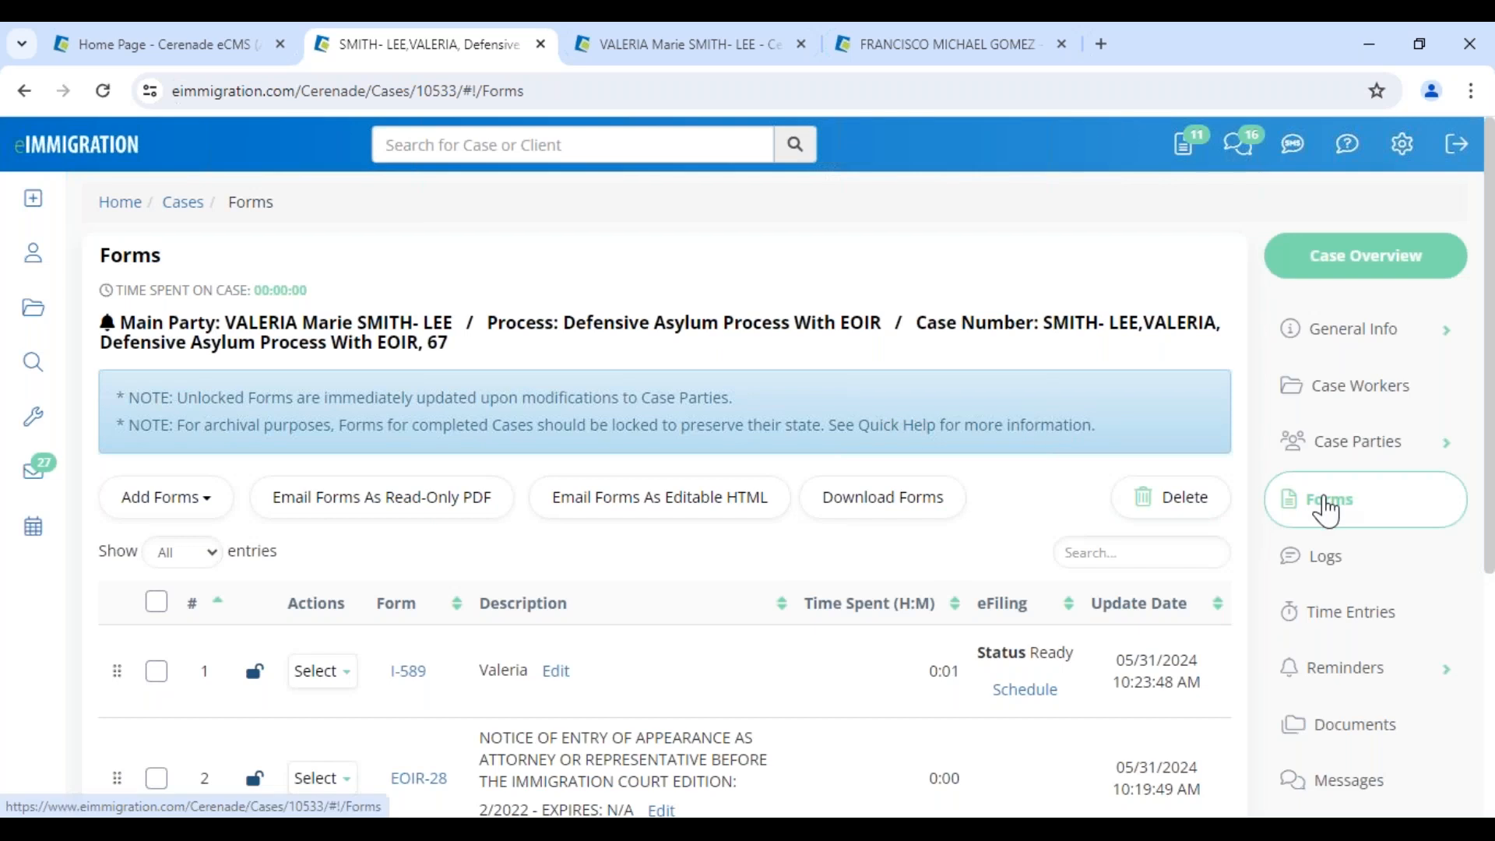
View the case's parties, cancel linking a new party, and return to the Forms list
{"action": "left_click", "coordinate": [1356, 465]}
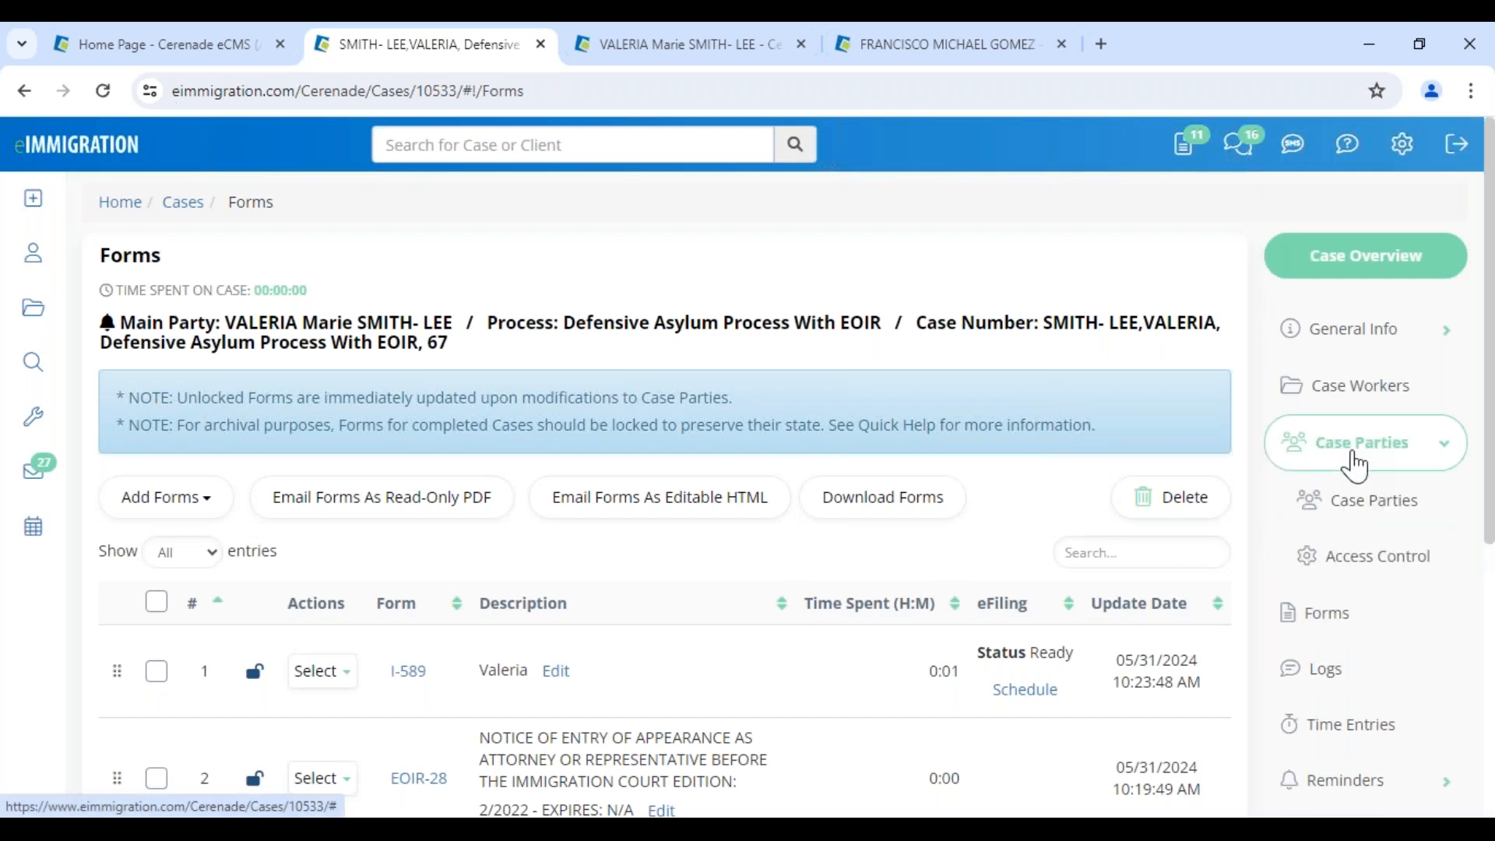
{"action": "left_click", "coordinate": [1355, 506]}
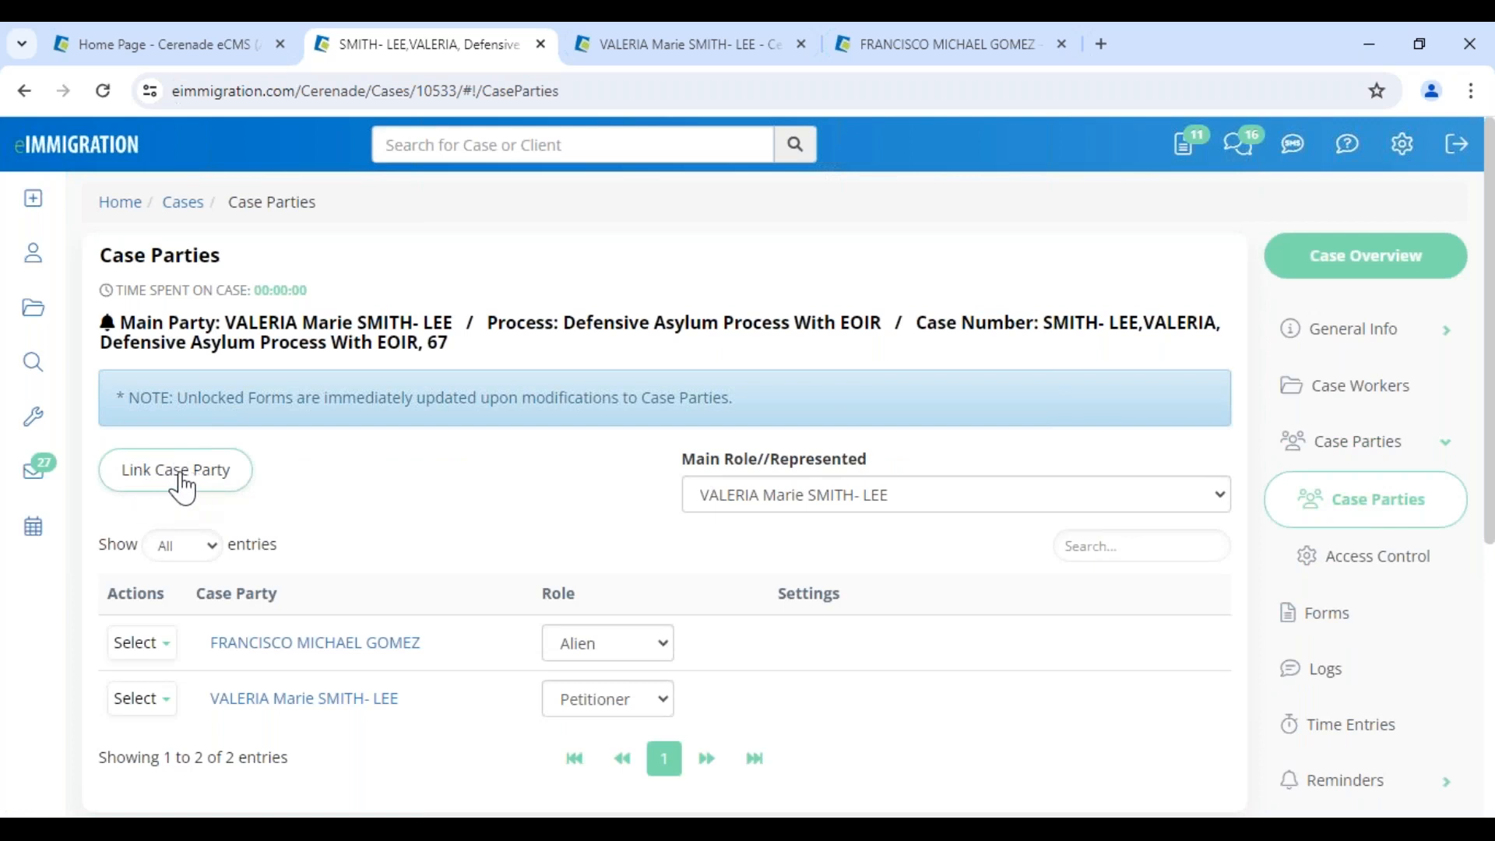
{"action": "left_click", "coordinate": [184, 489]}
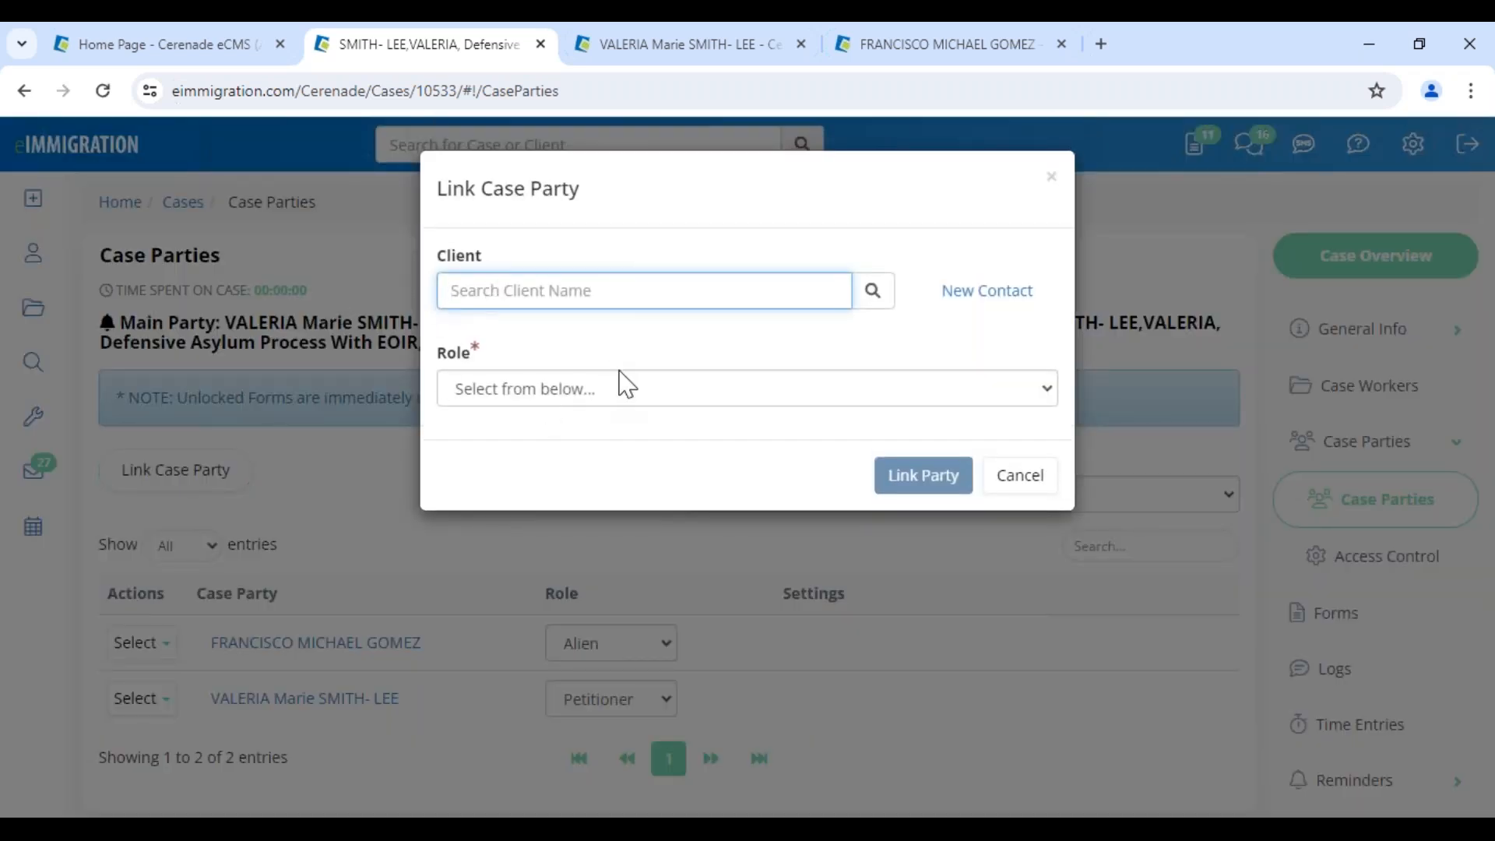
{"action": "left_click", "coordinate": [1026, 487]}
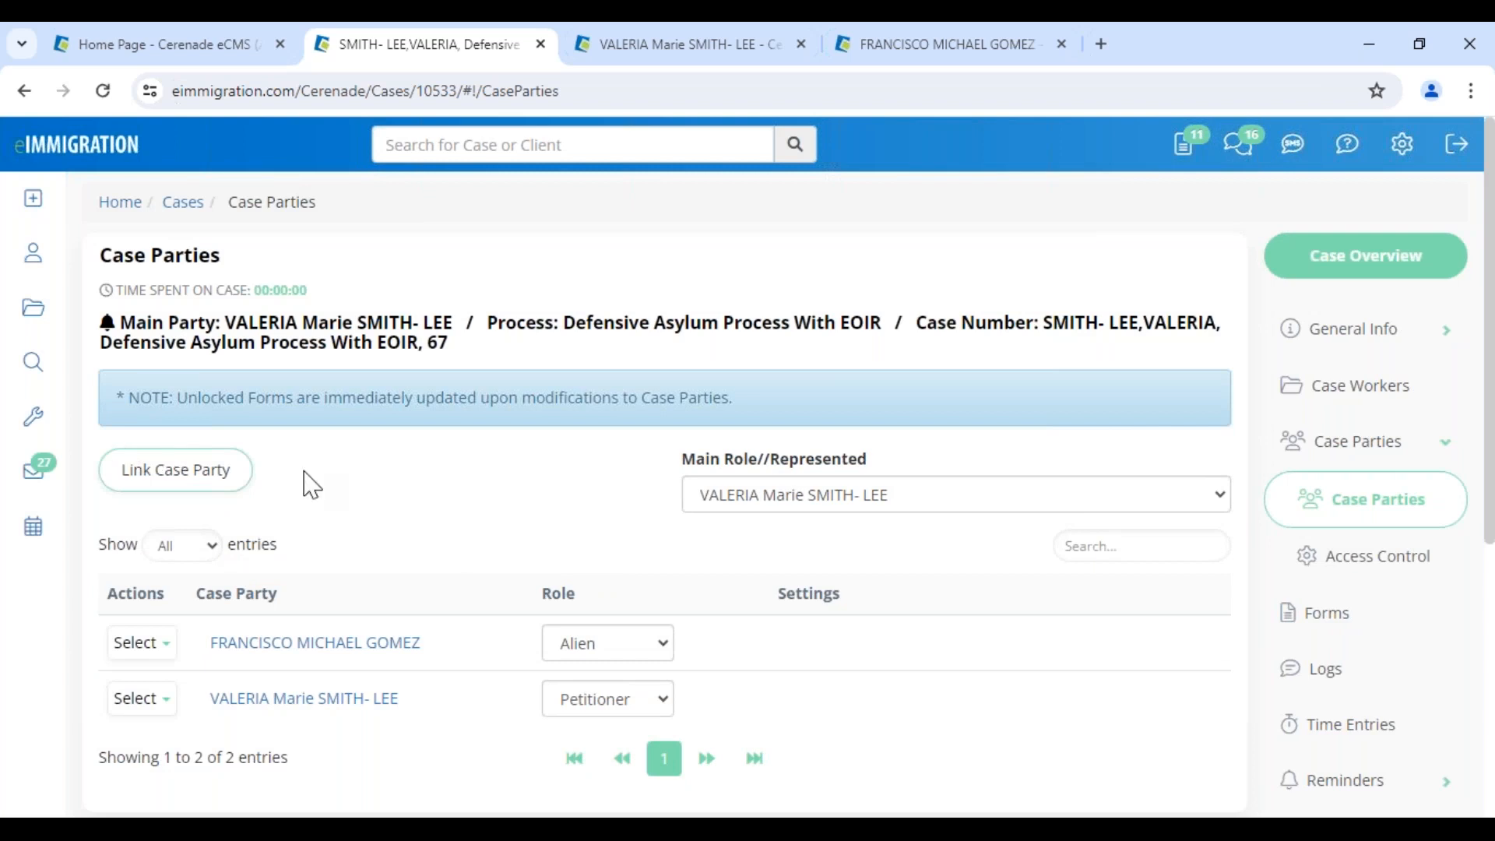
{"action": "left_click", "coordinate": [1346, 623]}
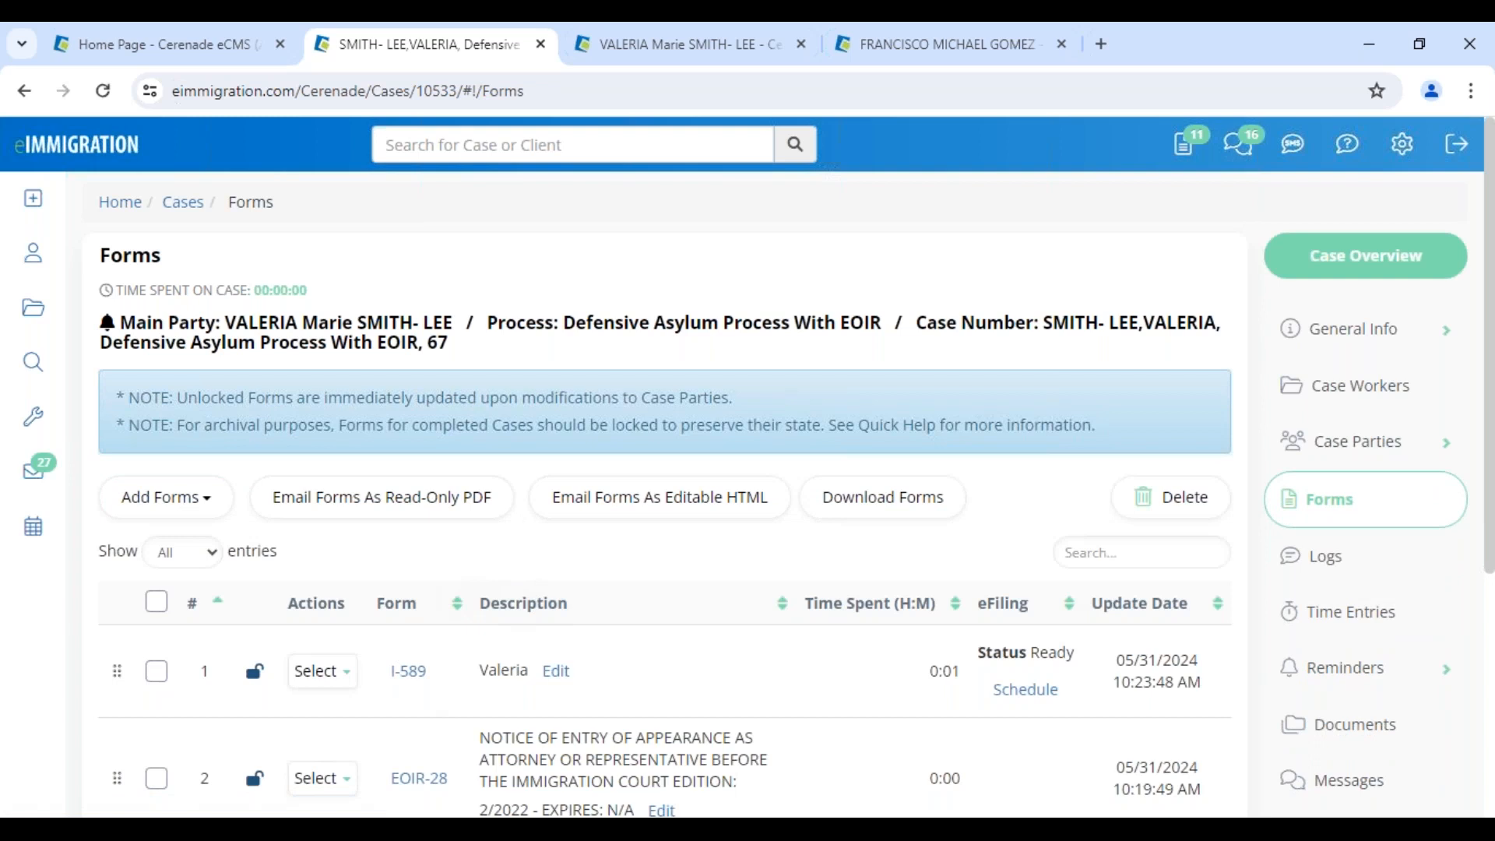
Duplicate the I-589 form with Select > Copy
{"action": "scroll", "coordinate": [382, 592], "scroll_direction": "down", "scroll_amount": 1}
{"action": "left_click", "coordinate": [336, 570]}
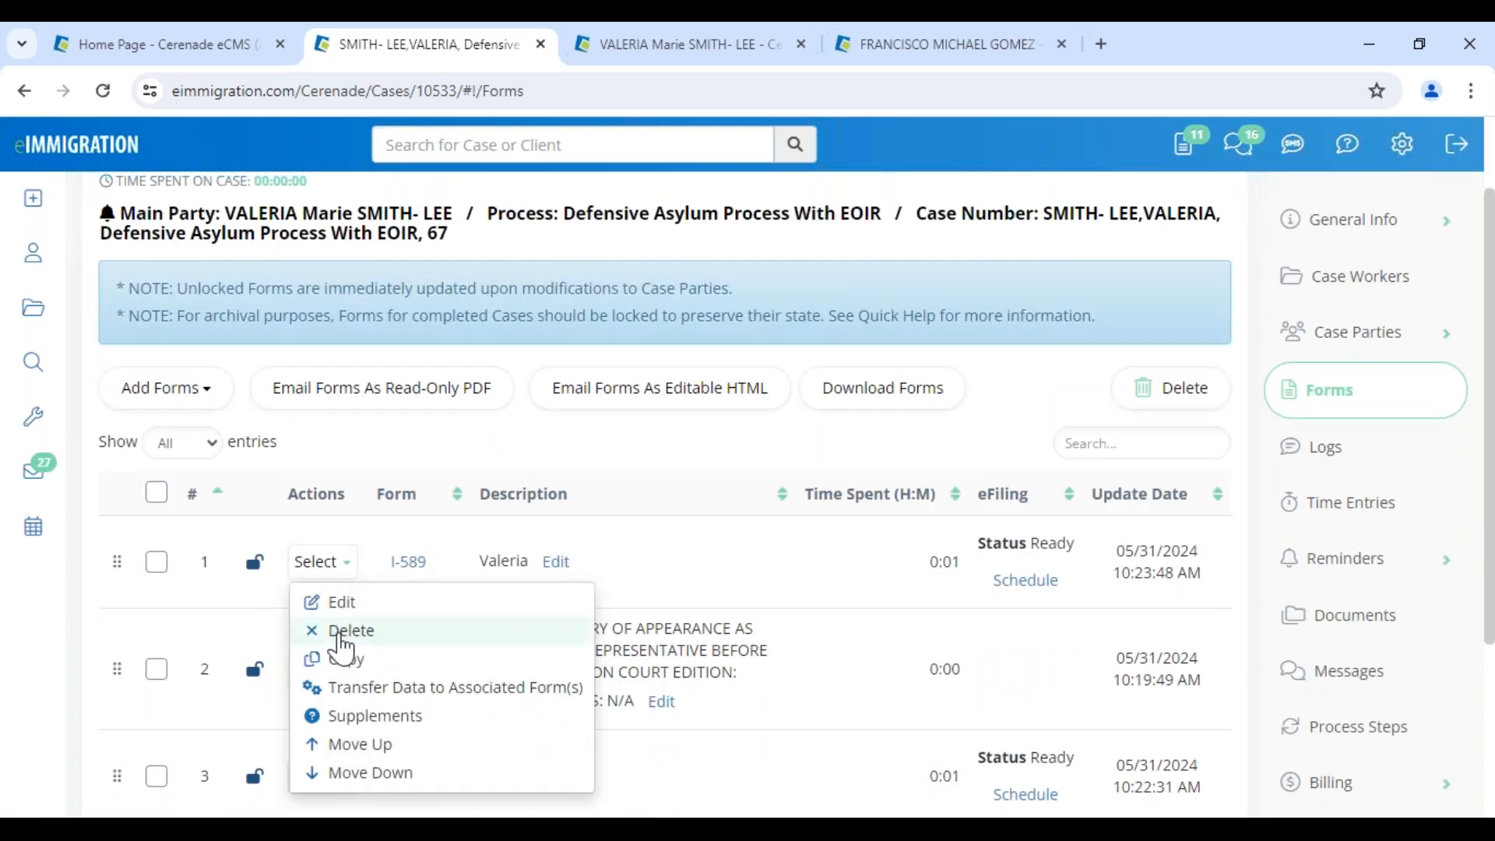
{"action": "left_click", "coordinate": [335, 659]}
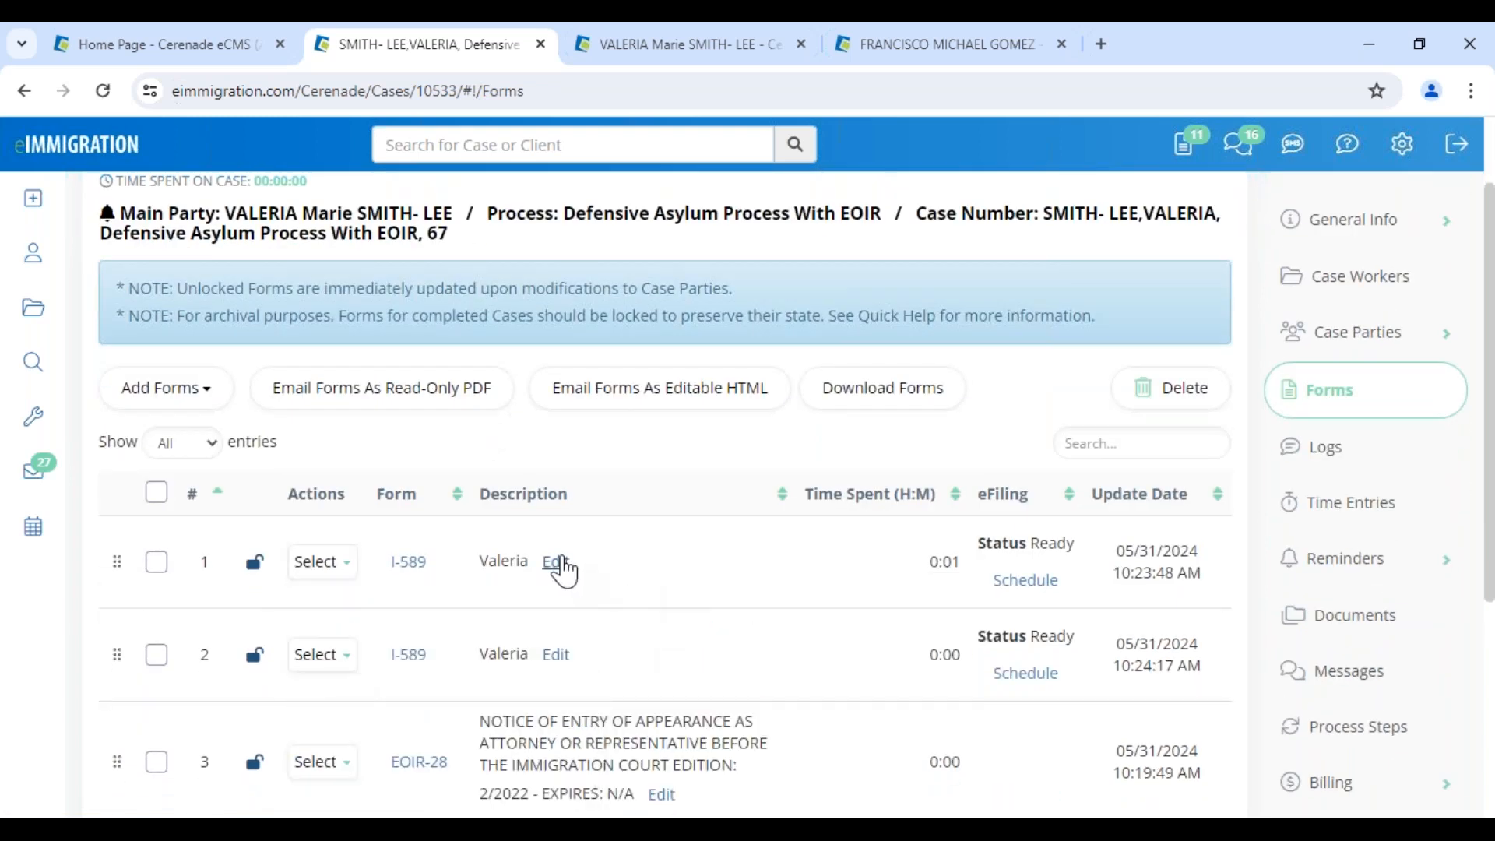
Relabel the first I-589 copy's description as the client's father's form and open it
{"action": "left_click", "coordinate": [557, 562]}
{"action": "left_click", "coordinate": [538, 363]}
{"action": "key", "text": "ctrl+a"}
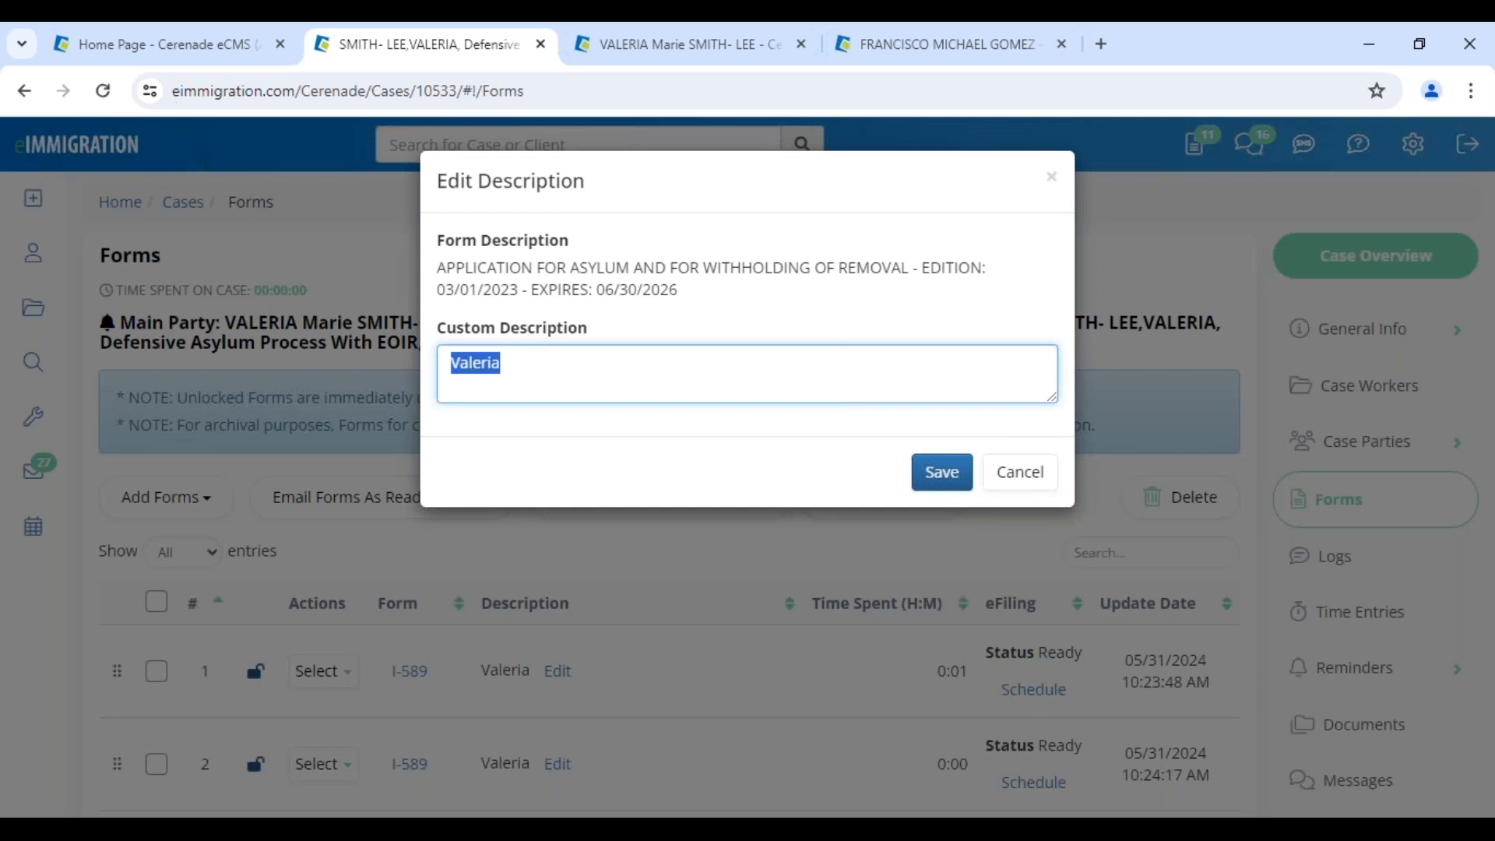
{"action": "left_click", "coordinate": [537, 363]}
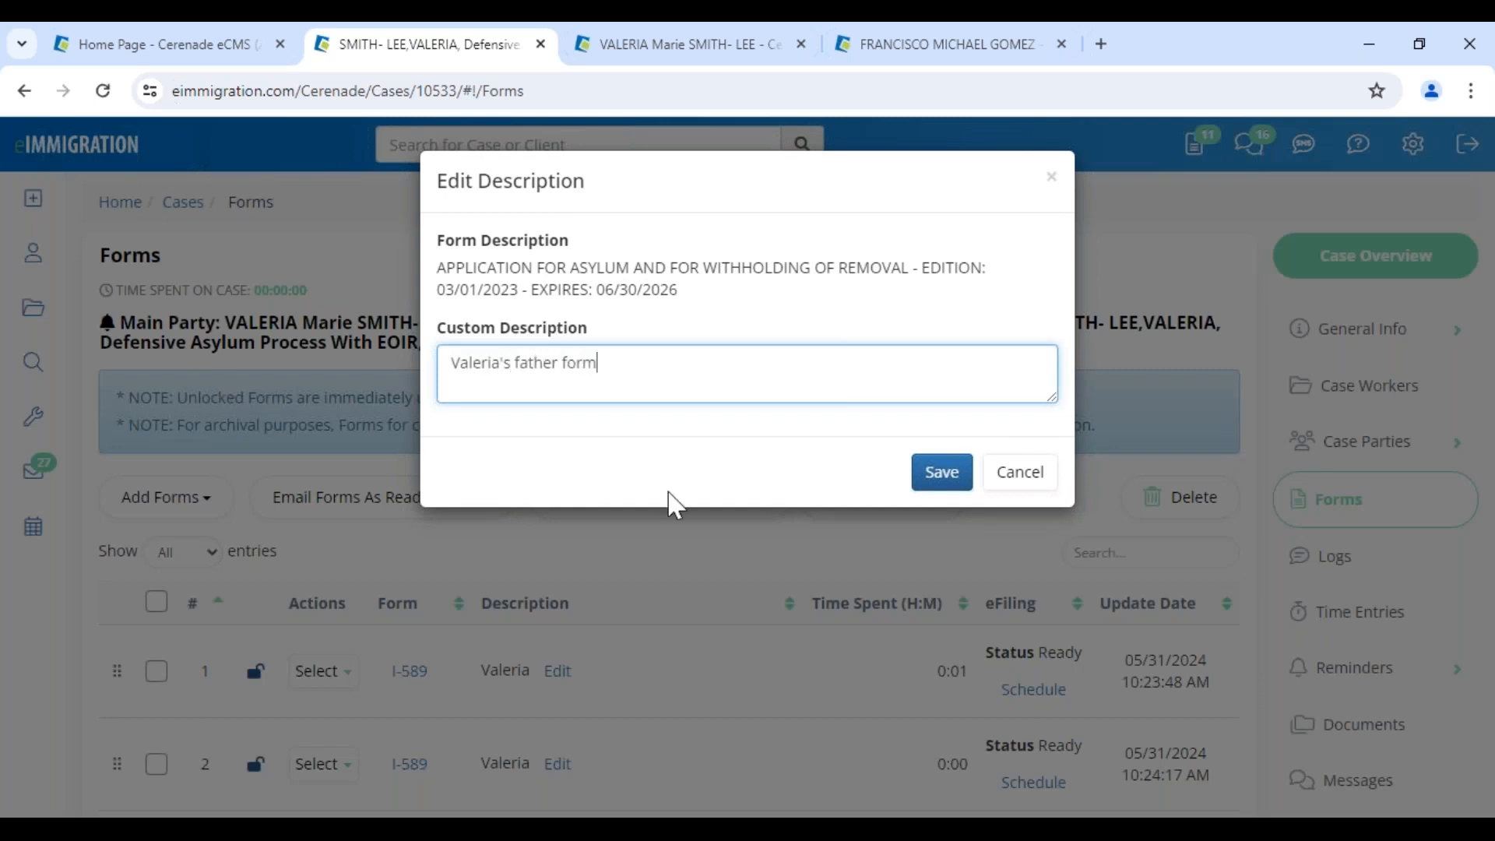
{"action": "left_click", "coordinate": [941, 471]}
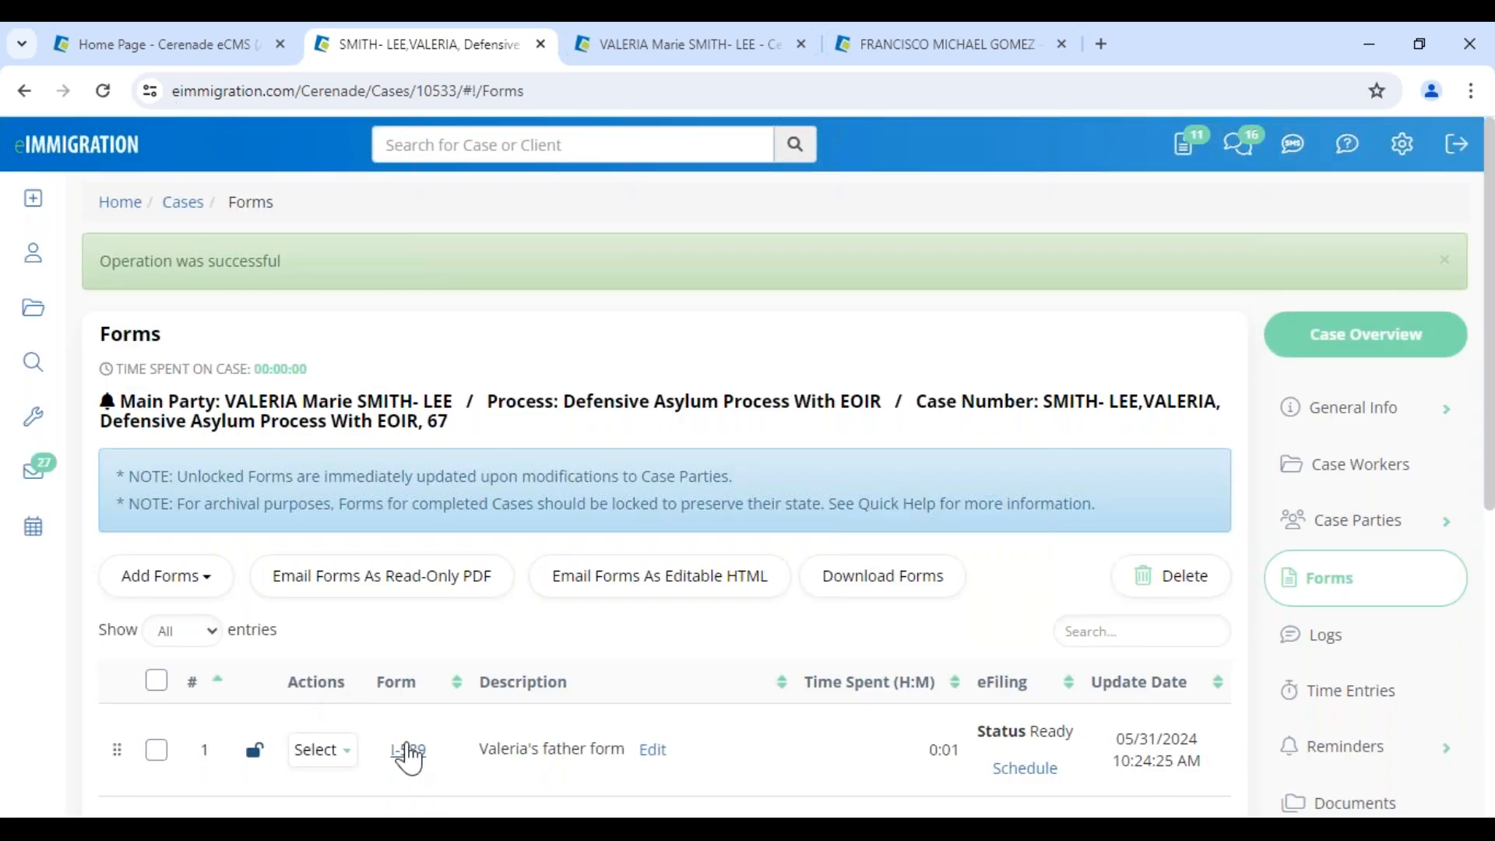
{"action": "left_click", "coordinate": [408, 749]}
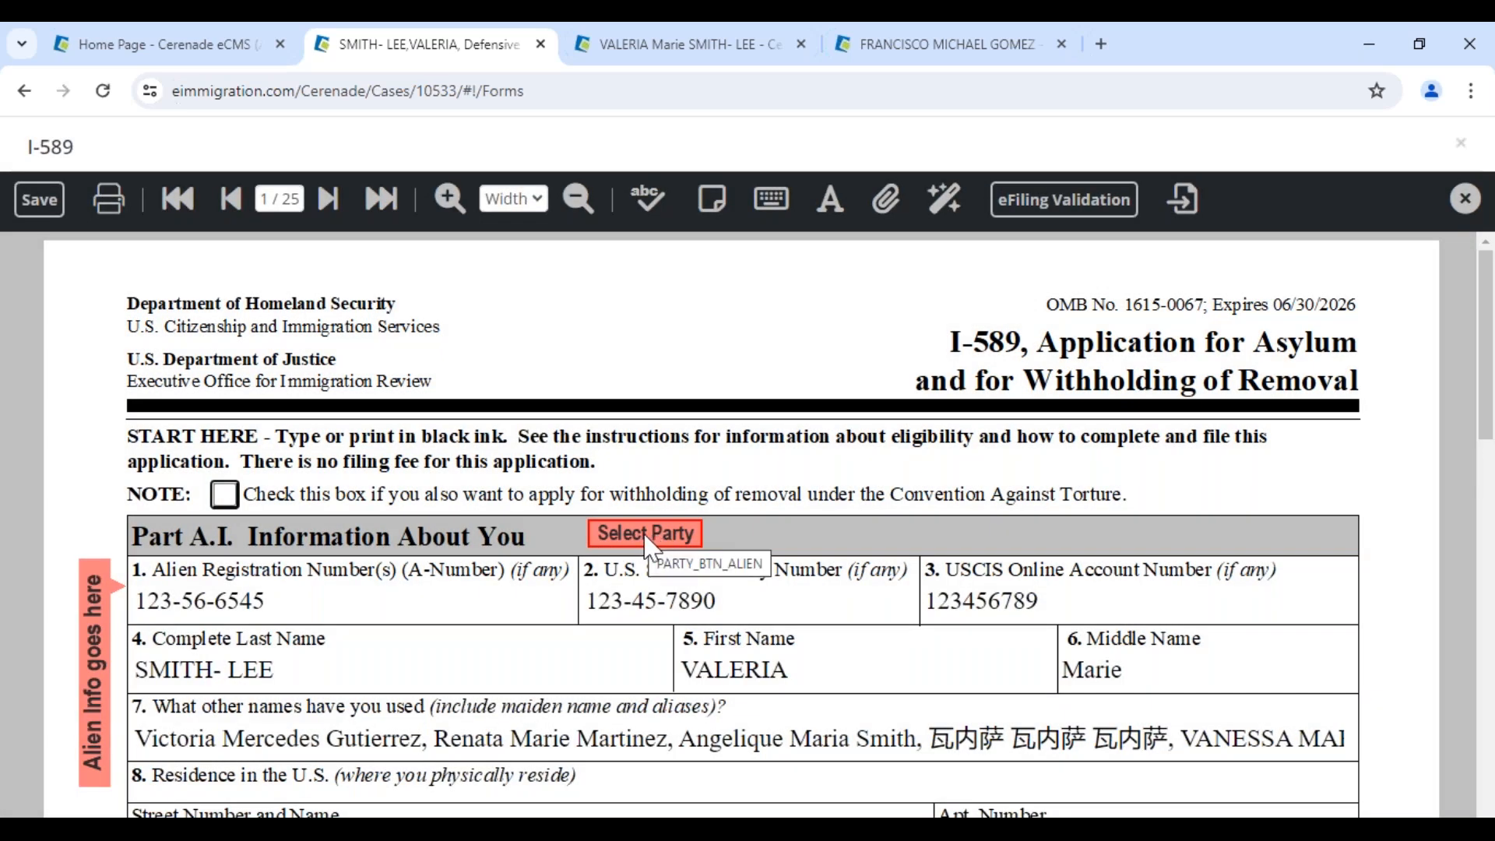
Repopulate the copied I-589 with the client's father's details and check the filled-in names
{"action": "left_click", "coordinate": [646, 536]}
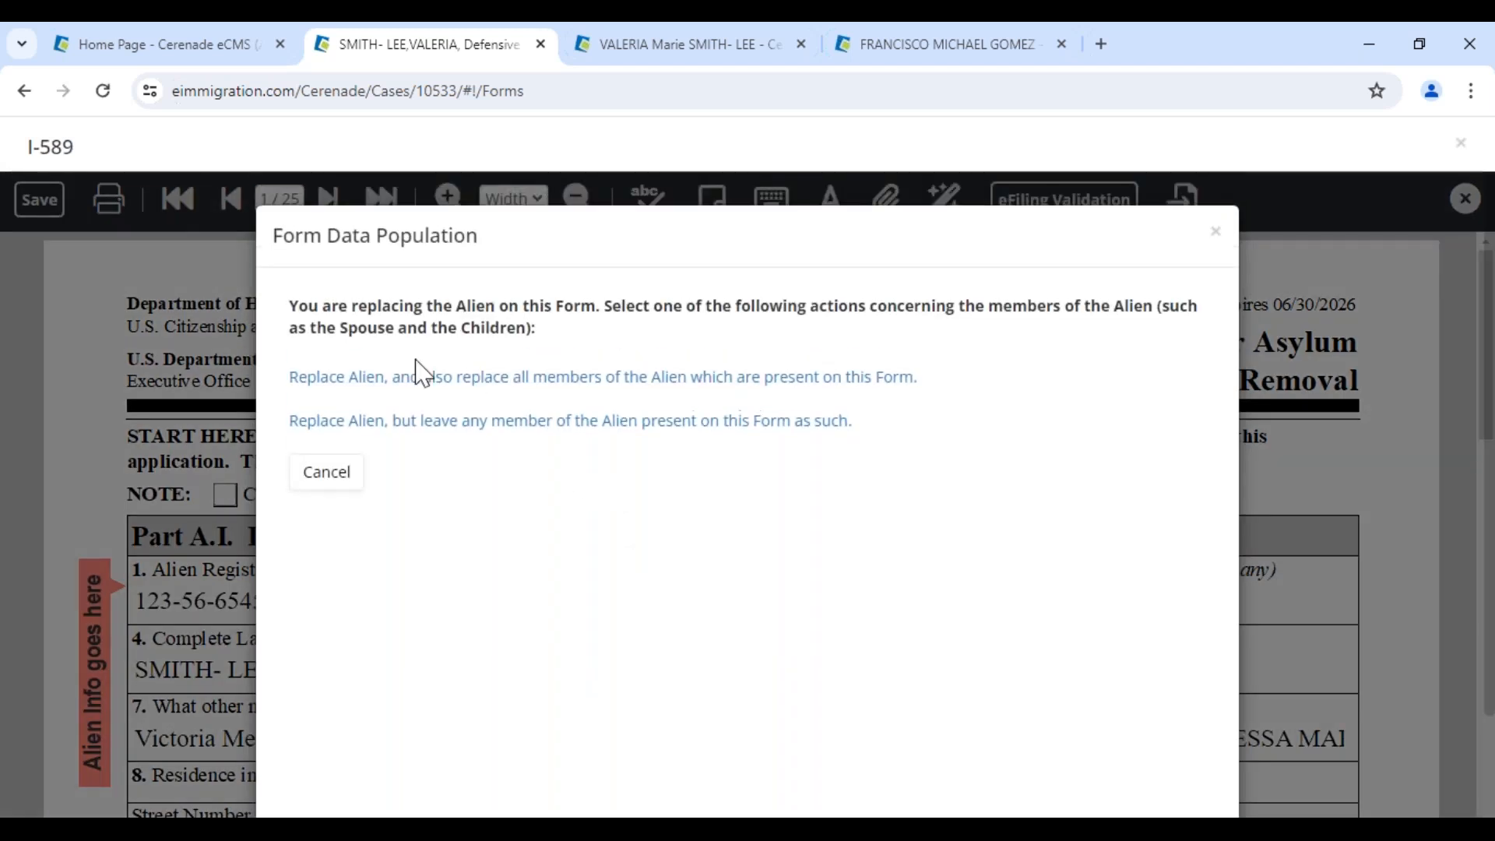
{"action": "left_click", "coordinate": [417, 377]}
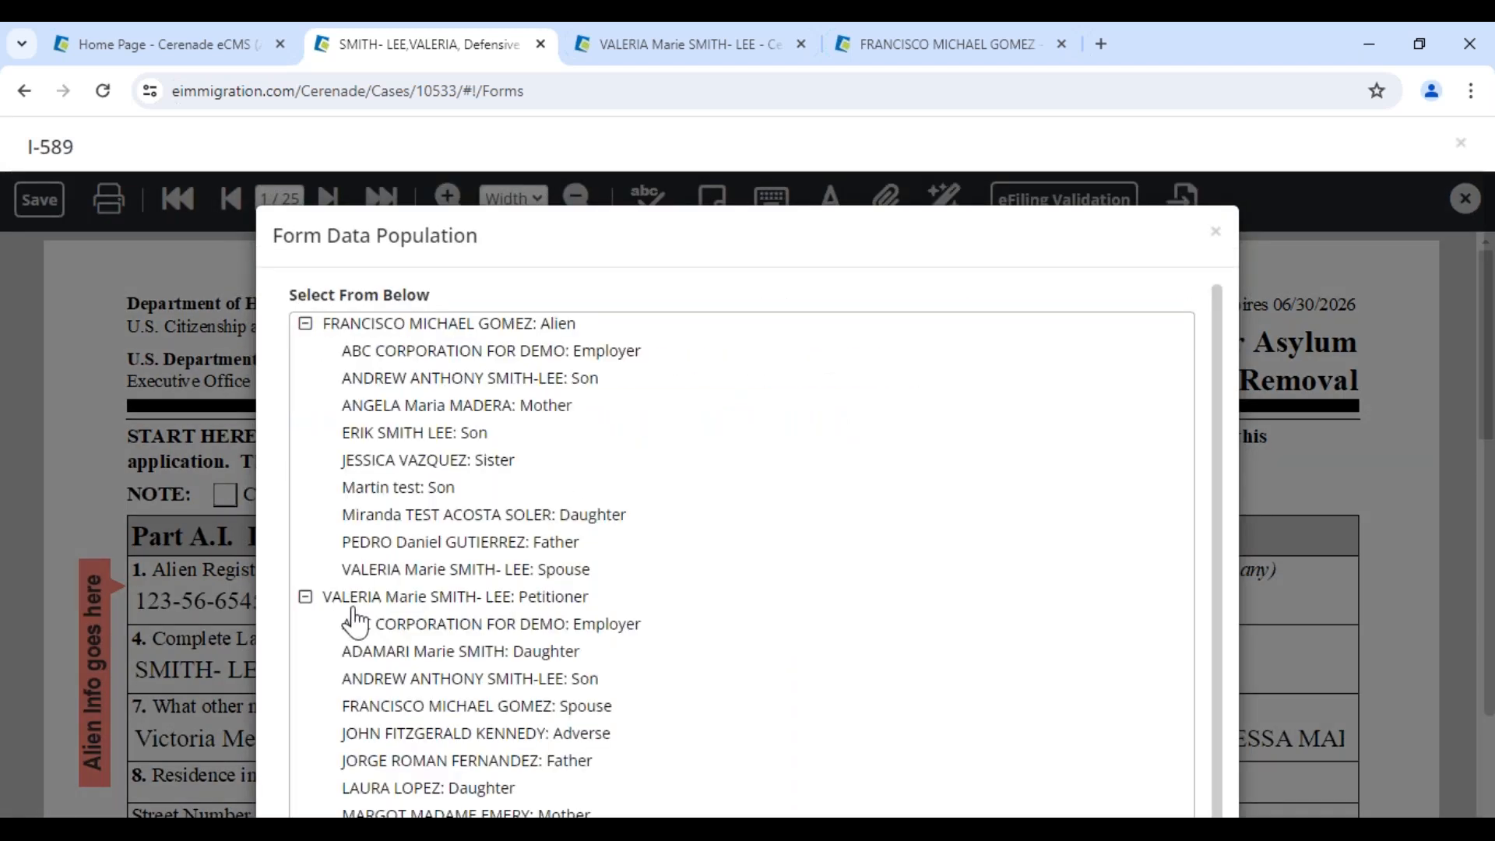
{"action": "mouse_move", "coordinate": [598, 600]}
{"action": "left_mouse_down"}
{"action": "mouse_move", "coordinate": [357, 578]}
{"action": "mouse_move", "coordinate": [588, 598]}
{"action": "left_mouse_up"}
{"action": "scroll", "coordinate": [582, 649], "scroll_direction": "down", "scroll_amount": 1}
{"action": "scroll", "coordinate": [583, 649], "scroll_direction": "down", "scroll_amount": 2}
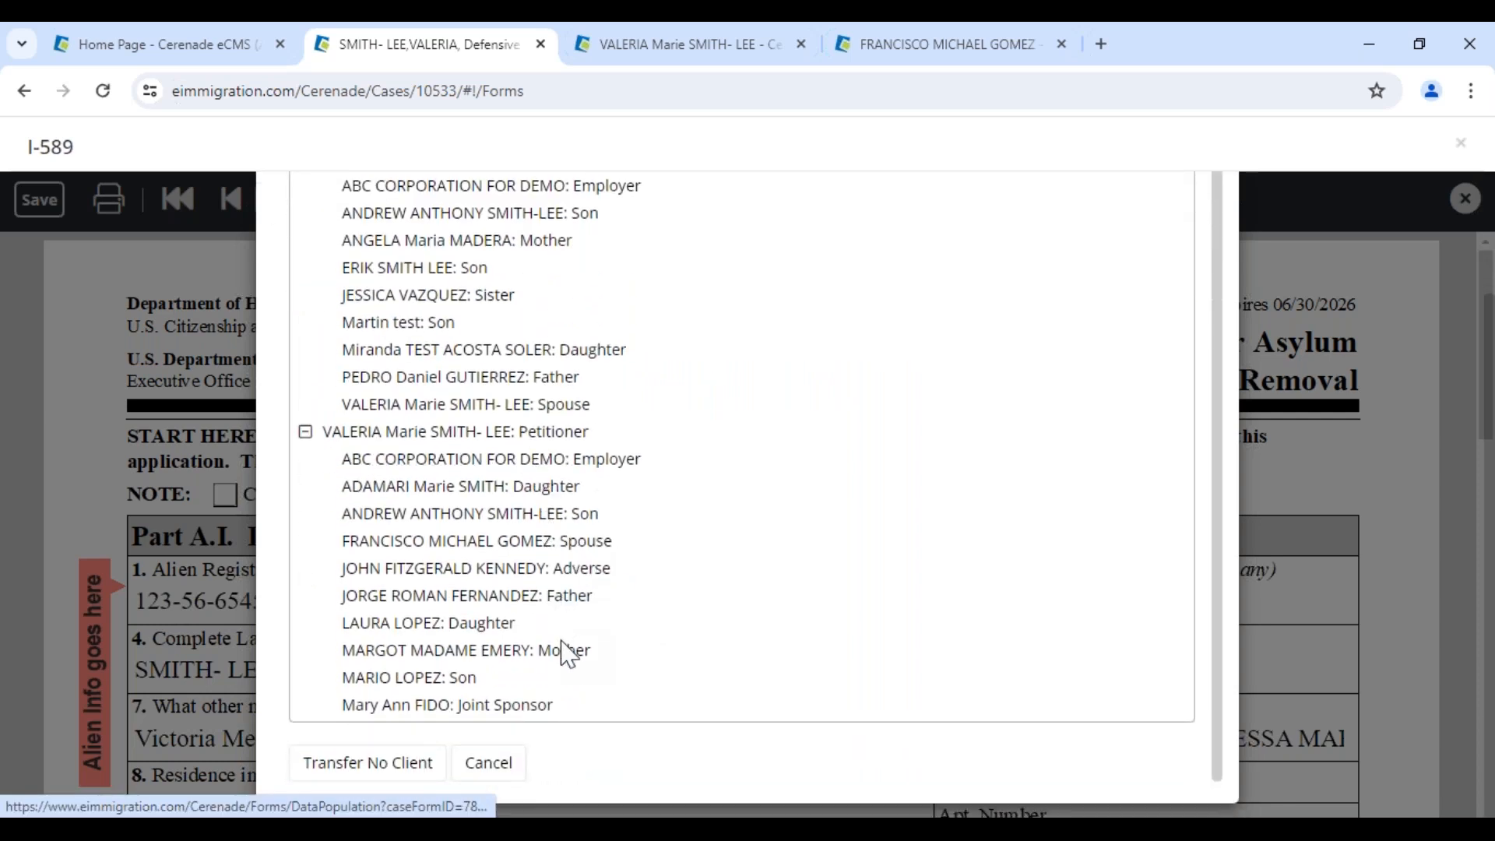
{"action": "mouse_move", "coordinate": [603, 594]}
{"action": "left_mouse_down"}
{"action": "mouse_move", "coordinate": [539, 584]}
{"action": "mouse_move", "coordinate": [607, 591]}
{"action": "left_mouse_up"}
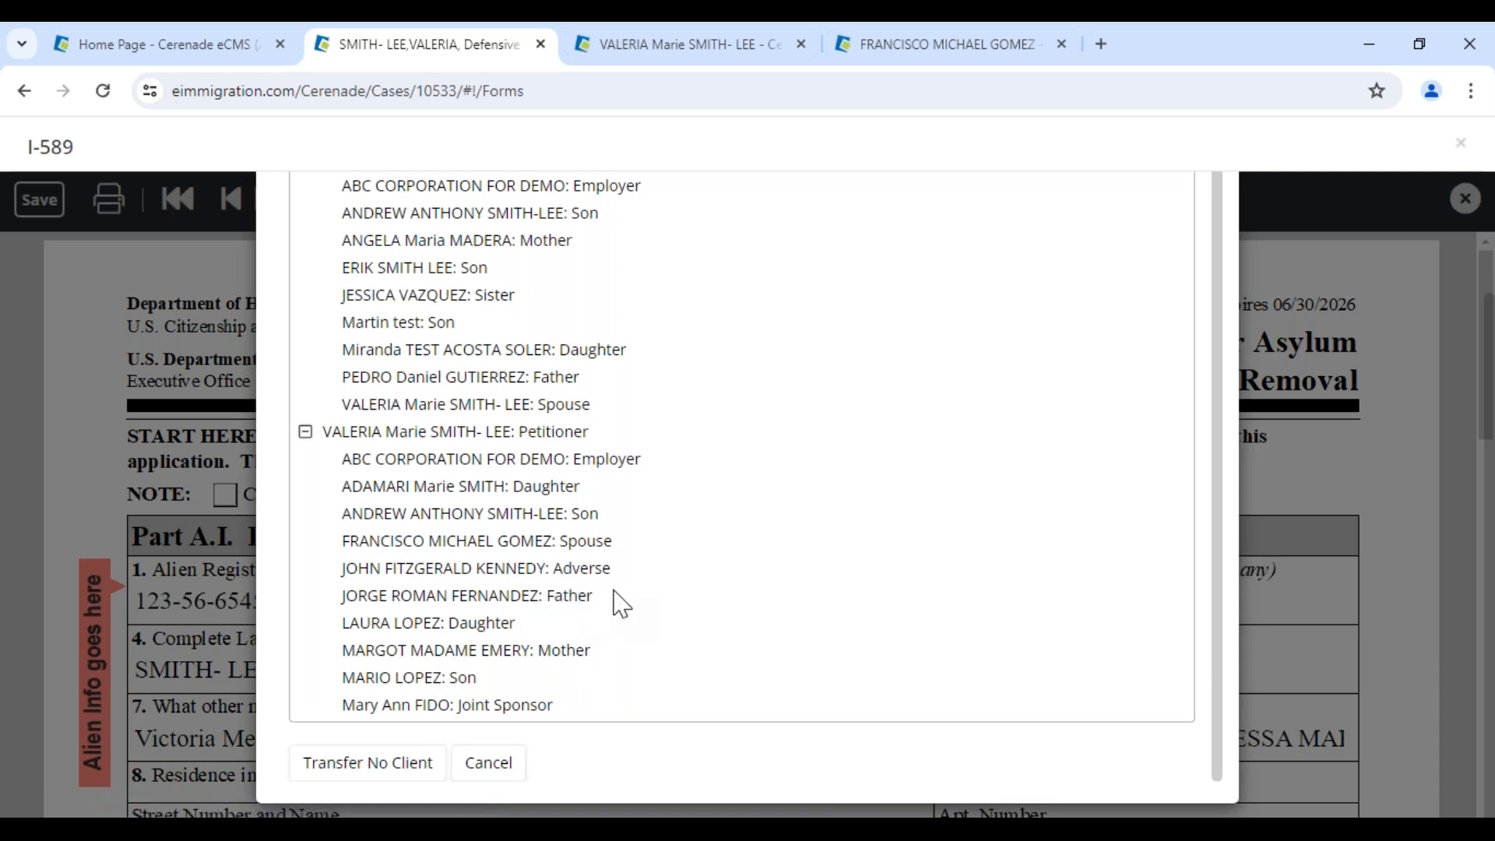
{"action": "left_click", "coordinate": [382, 598]}
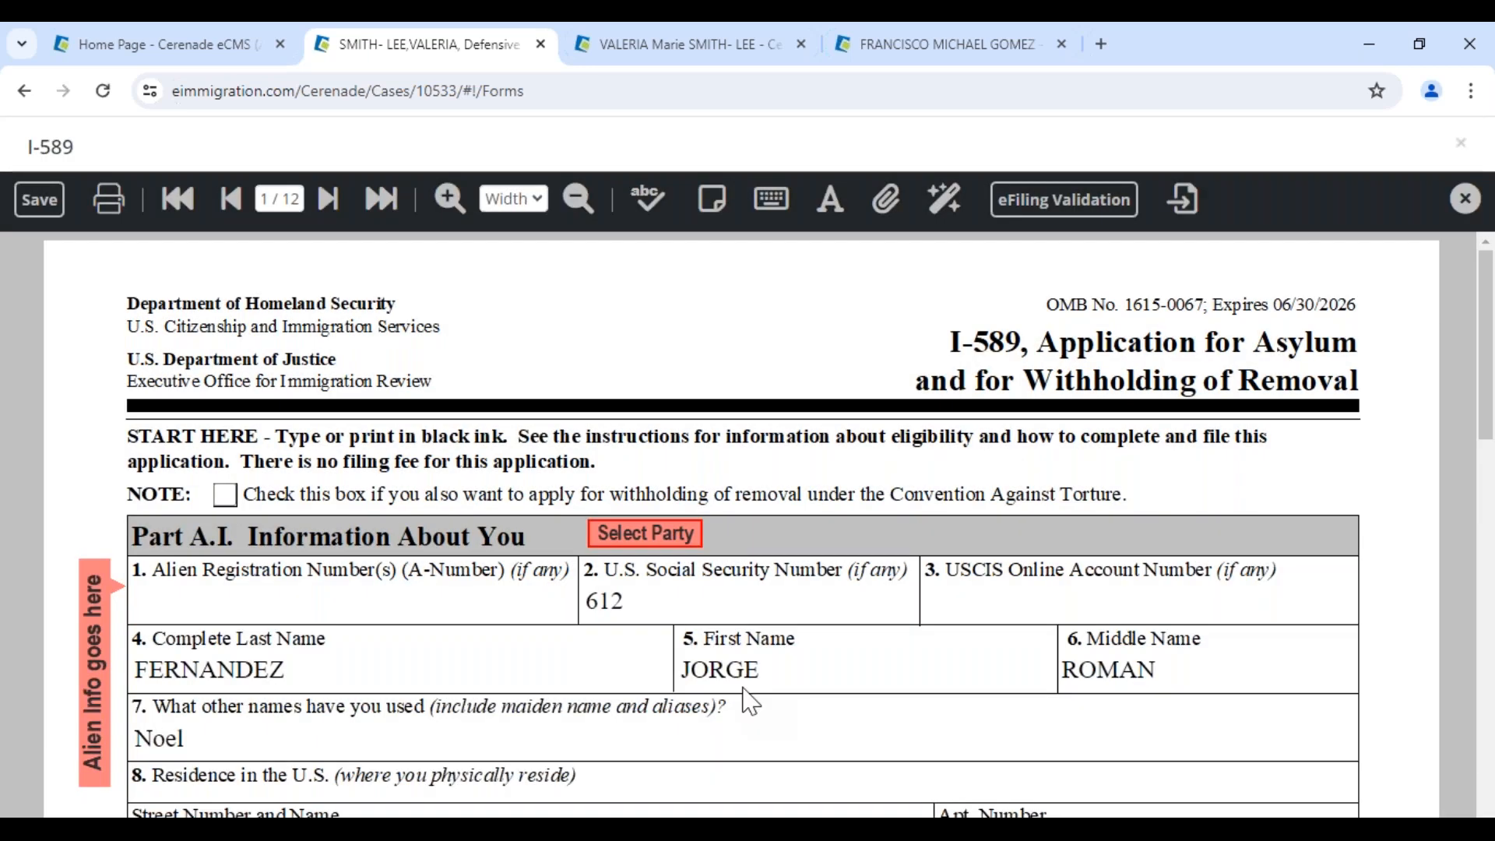
{"action": "left_click", "coordinate": [747, 683]}
{"action": "left_click", "coordinate": [163, 701]}
Copy the residence address into the mailing address, then clear it again
{"action": "scroll", "coordinate": [168, 697], "scroll_direction": "down", "scroll_amount": 8}
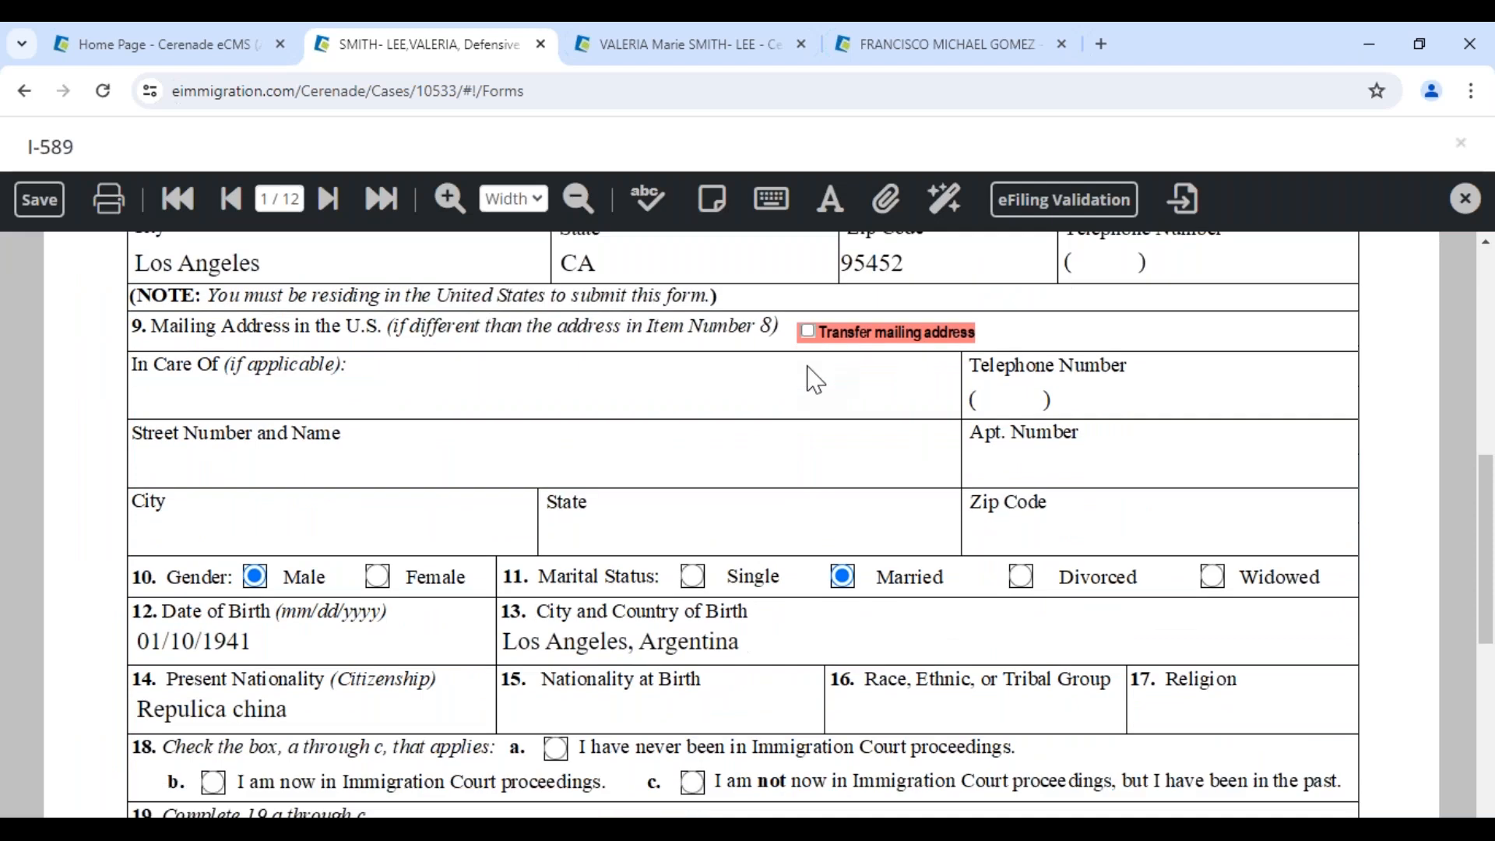
{"action": "left_click", "coordinate": [807, 332]}
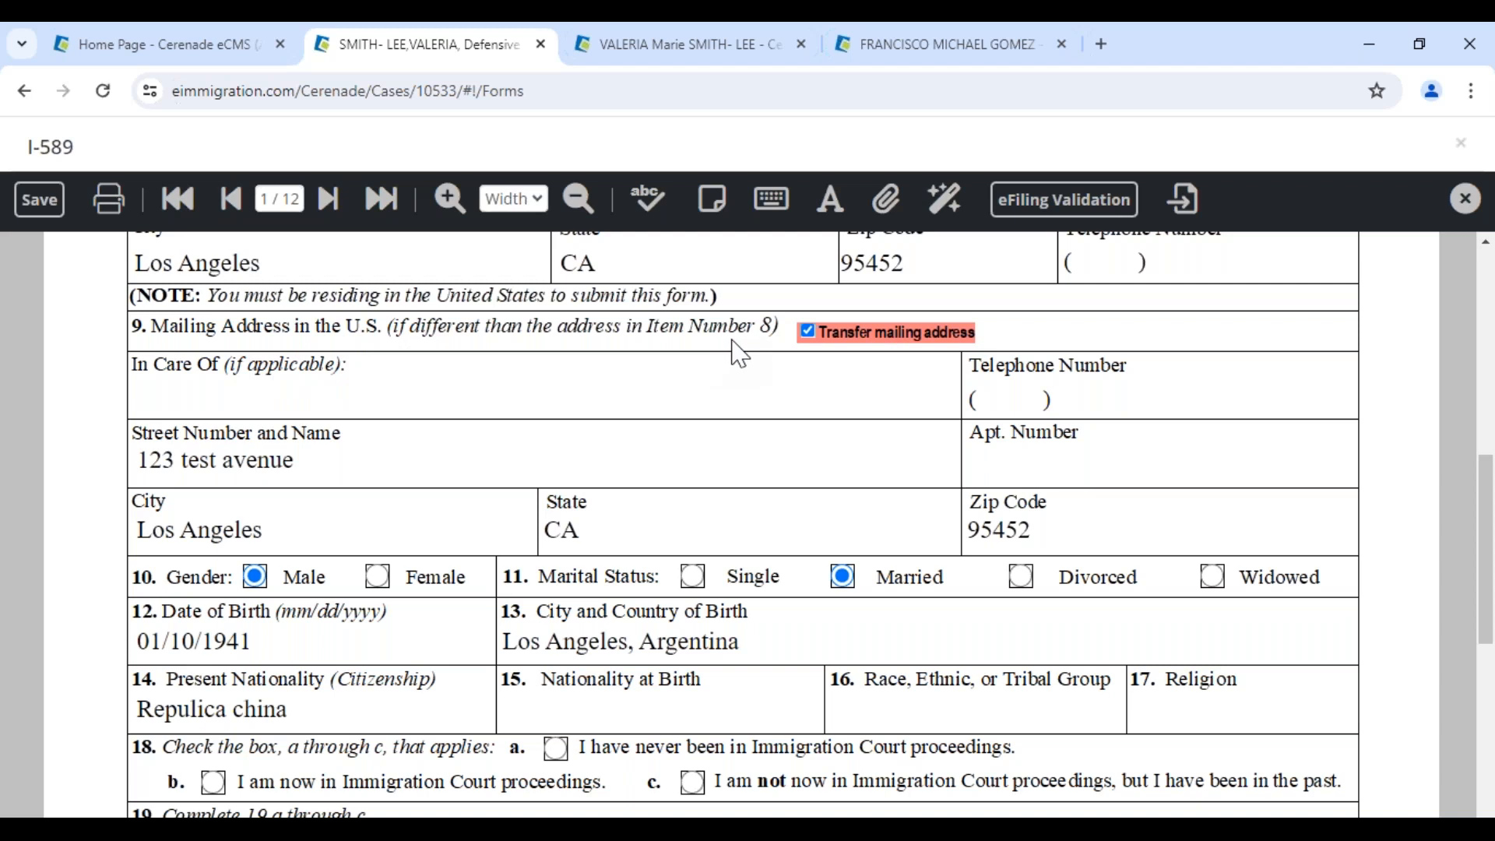
{"action": "scroll", "coordinate": [327, 495], "scroll_direction": "up", "scroll_amount": 4}
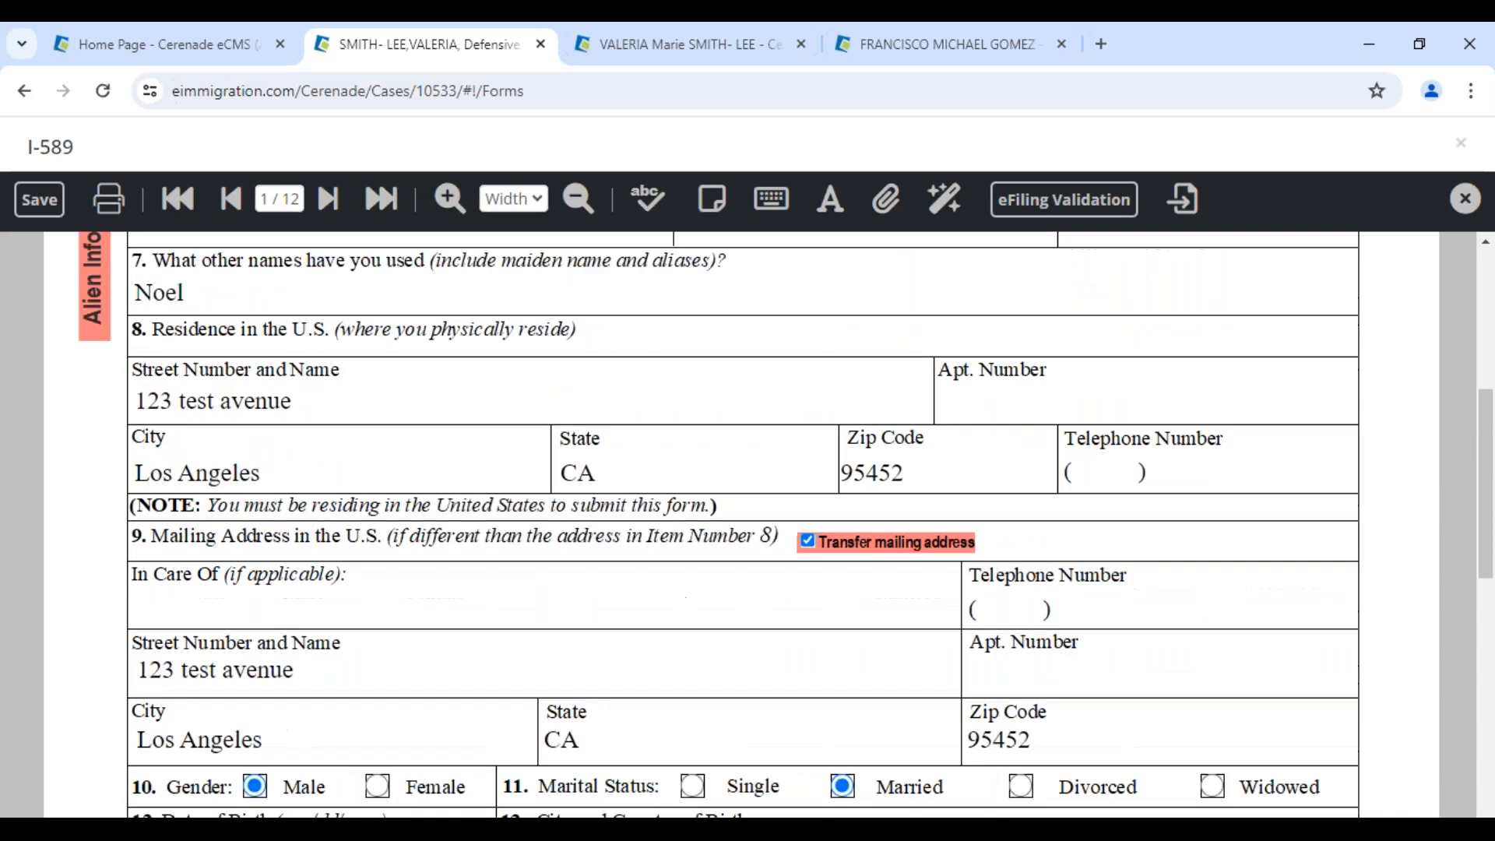
{"action": "scroll", "coordinate": [304, 508], "scroll_direction": "down", "scroll_amount": 4}
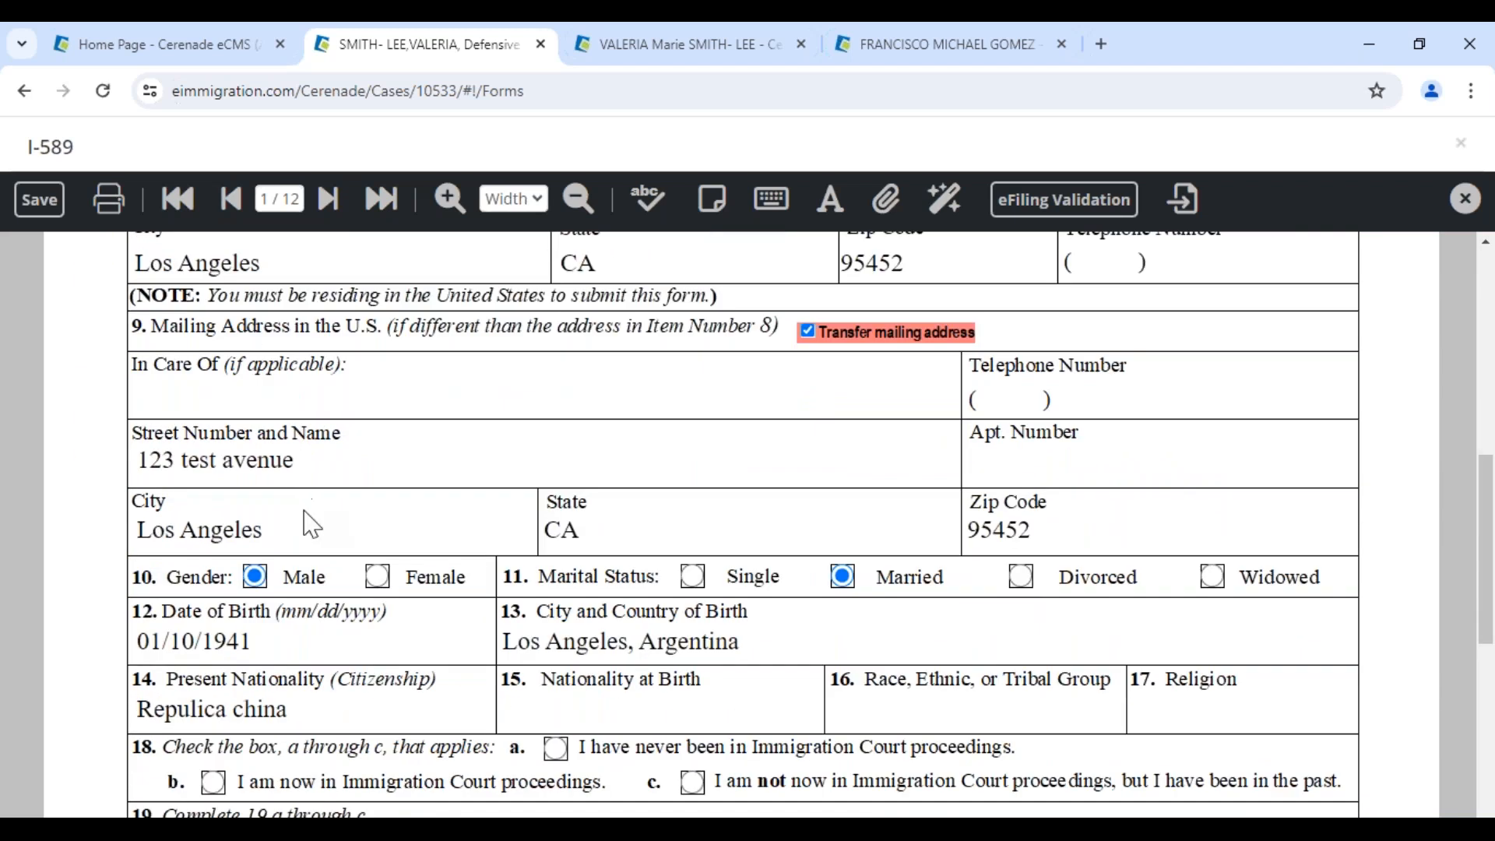
{"action": "scroll", "coordinate": [801, 444], "scroll_direction": "up", "scroll_amount": 1}
{"action": "left_click", "coordinate": [808, 440]}
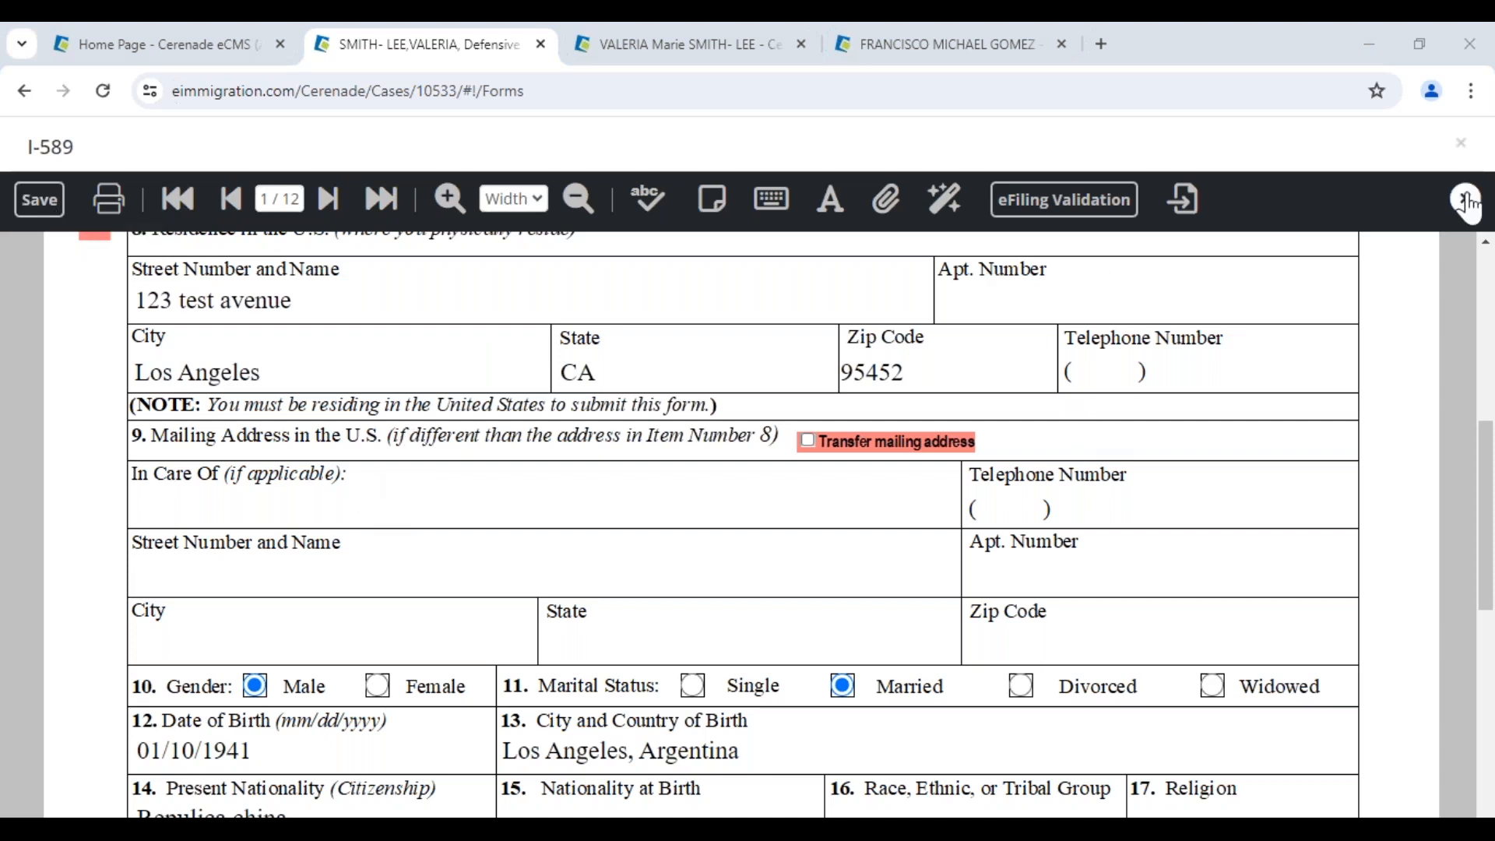
Close the father's form and open the client's own second I-589 from the Forms list
{"action": "left_click", "coordinate": [40, 201]}
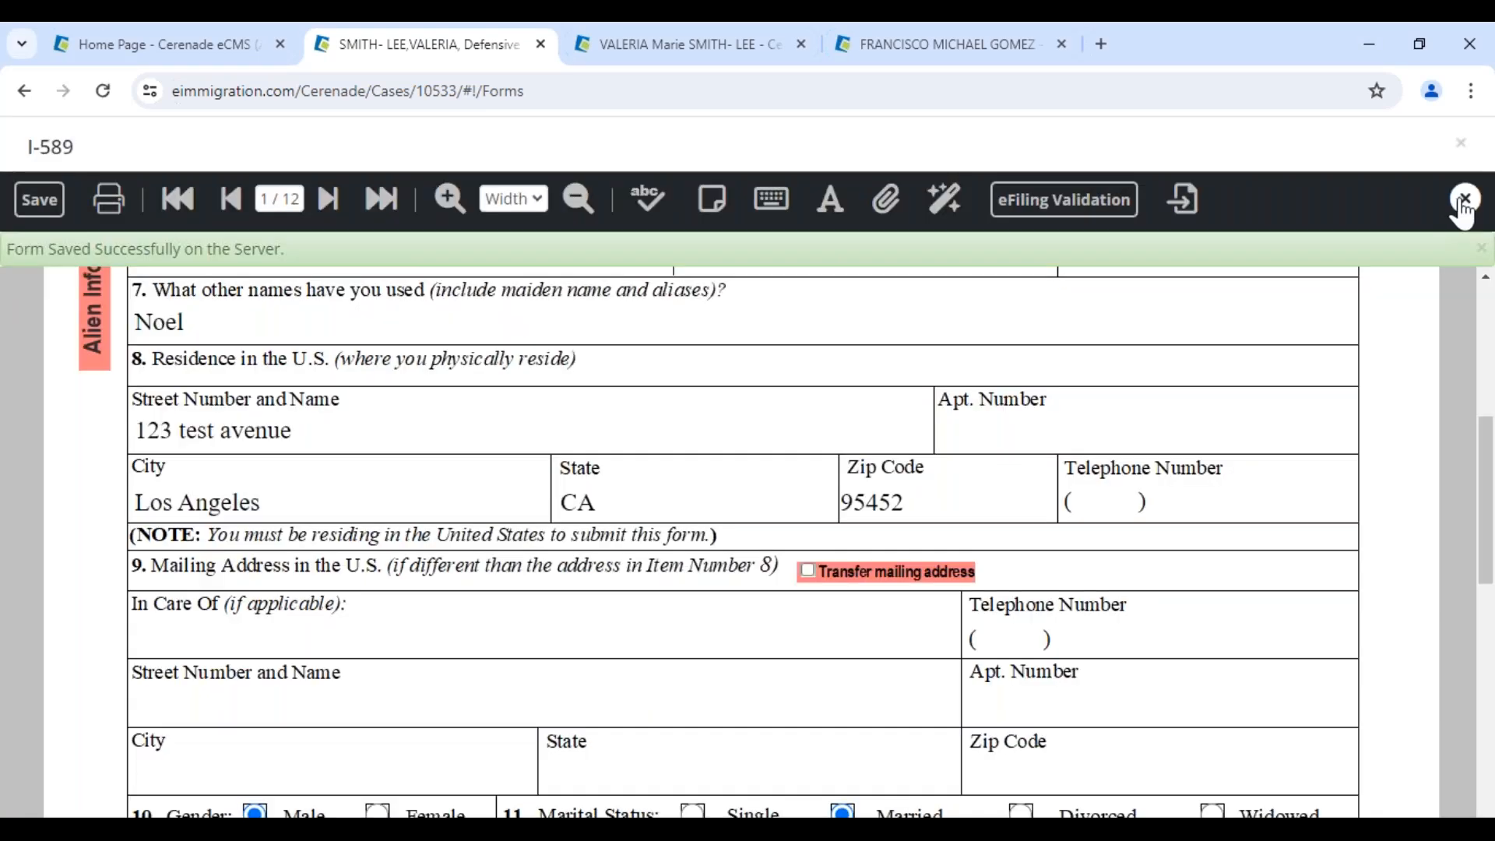
{"action": "left_click", "coordinate": [1464, 200]}
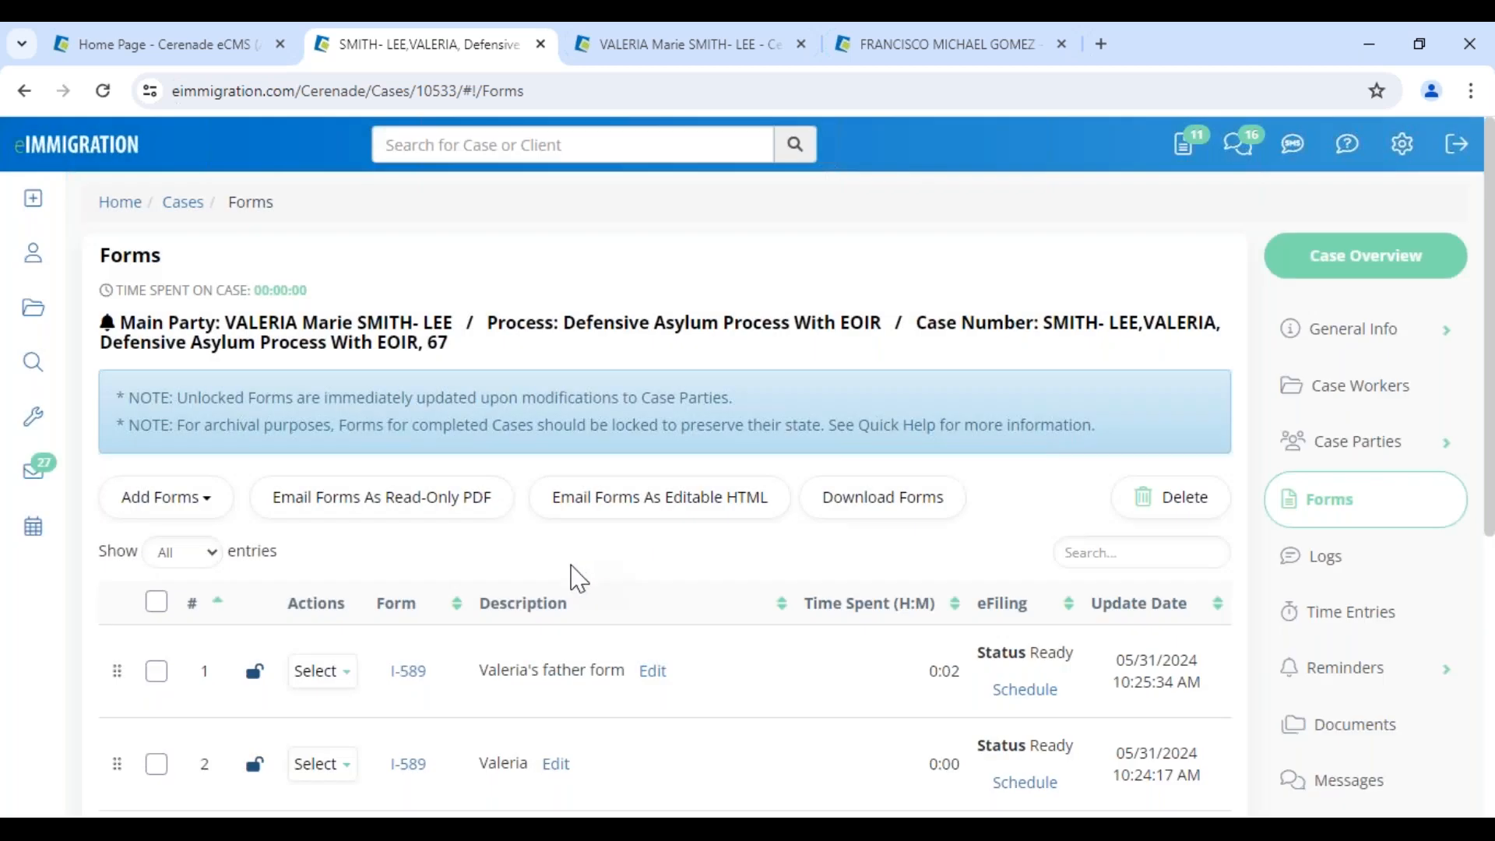
{"action": "scroll", "coordinate": [579, 579], "scroll_direction": "down", "scroll_amount": 3}
{"action": "left_click", "coordinate": [406, 549]}
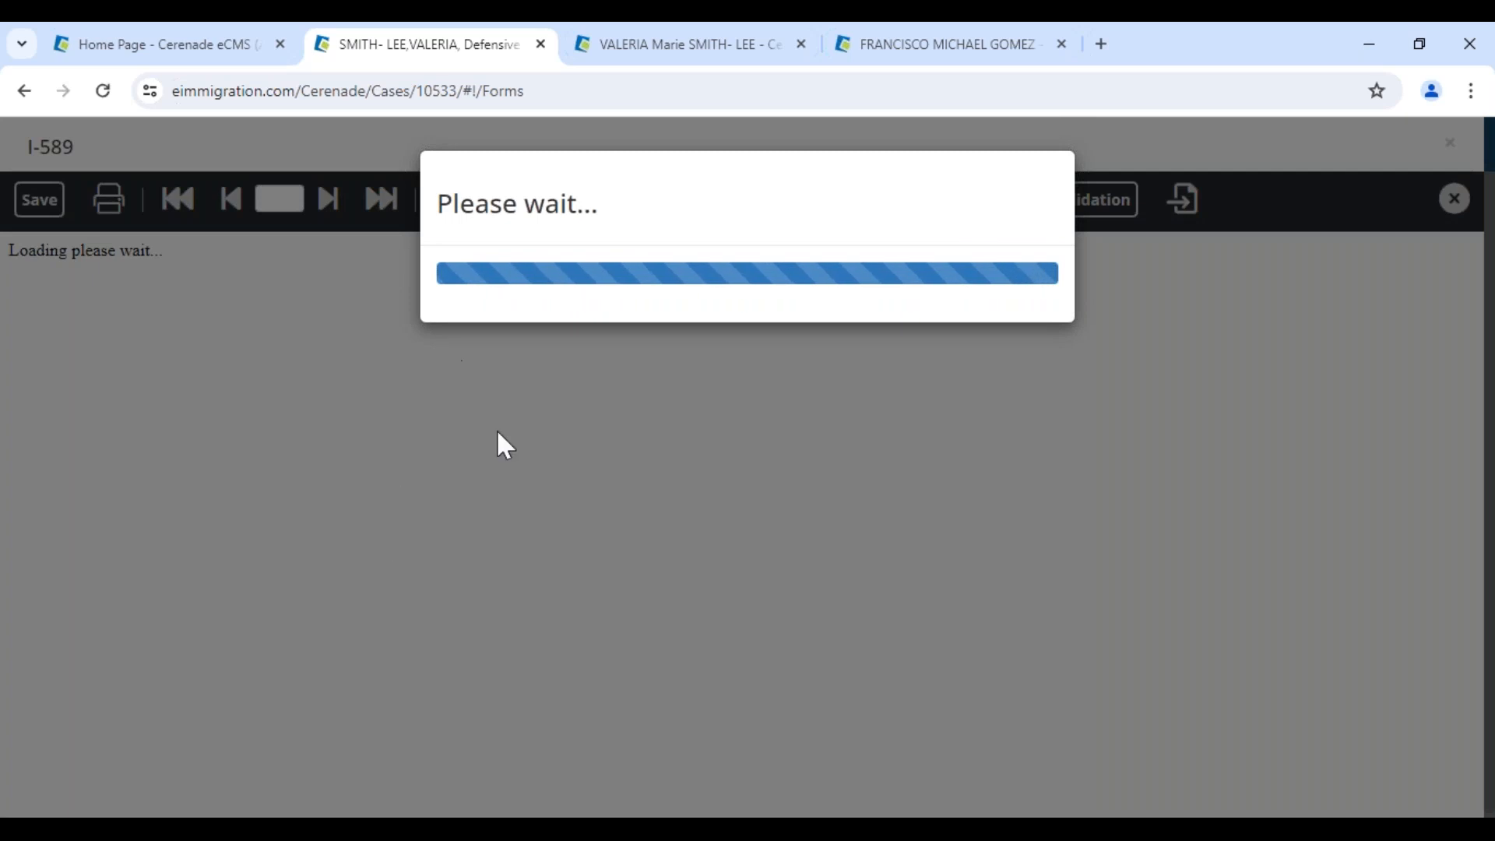
Type PO BOX at the start of the residence street address, adding filler text 'asdasdas'
{"action": "scroll", "coordinate": [612, 506], "scroll_direction": "down", "scroll_amount": 3}
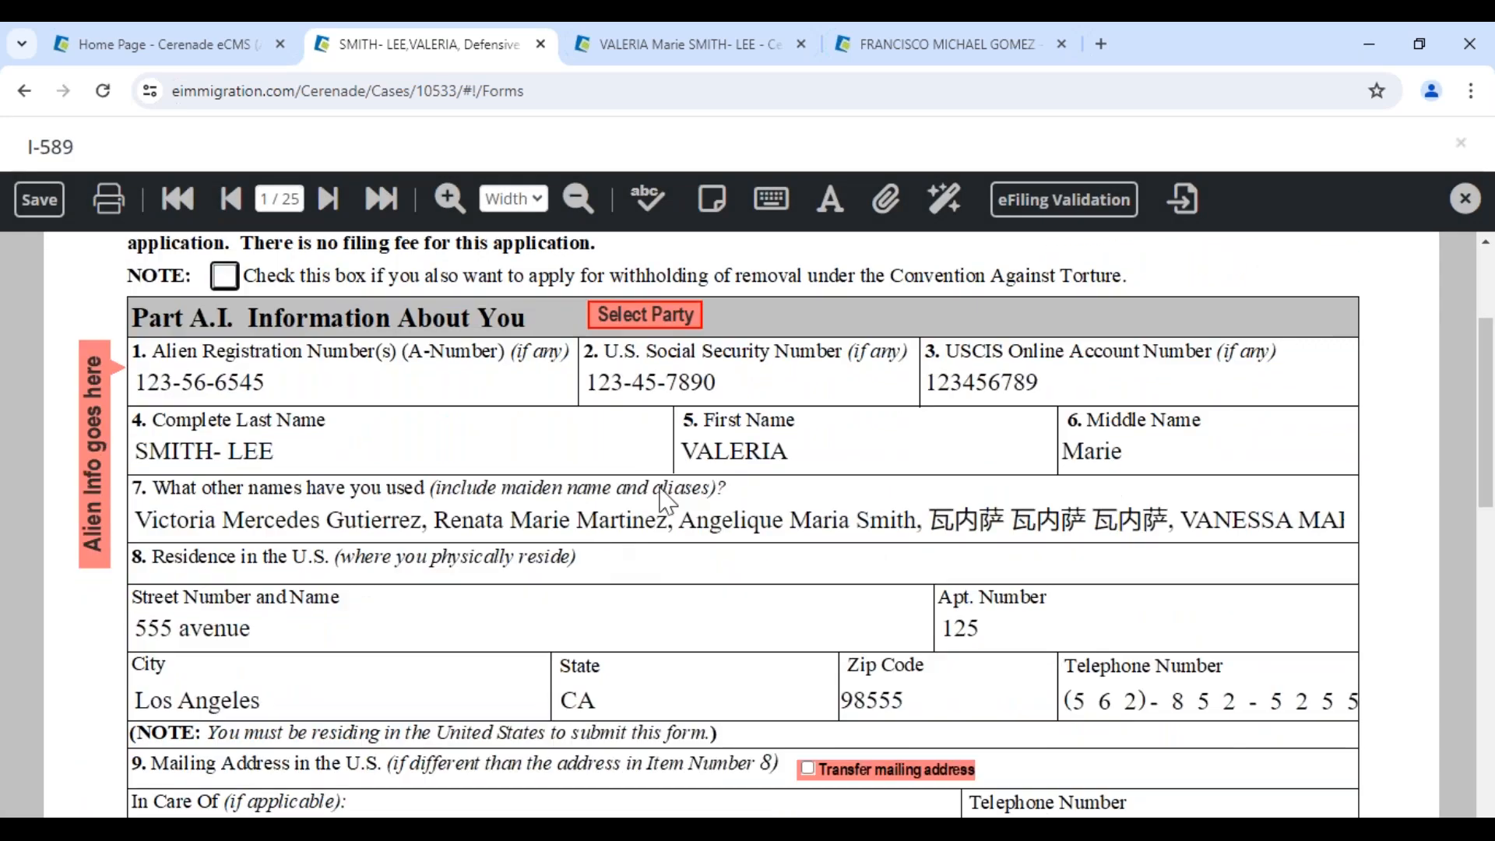
{"action": "left_click", "coordinate": [292, 619]}
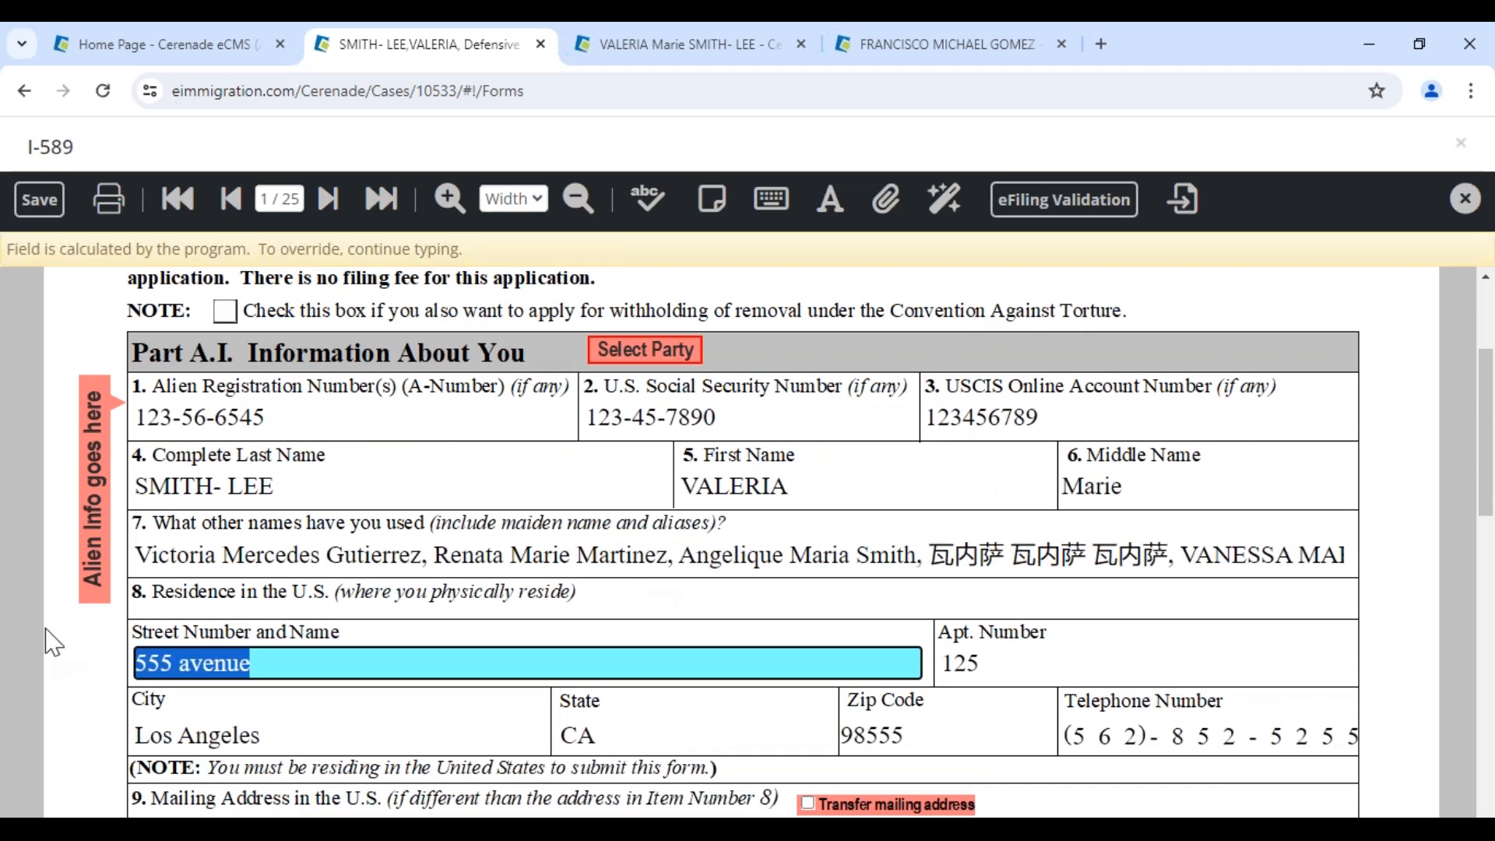
{"action": "type", "text": "PO BOX"}
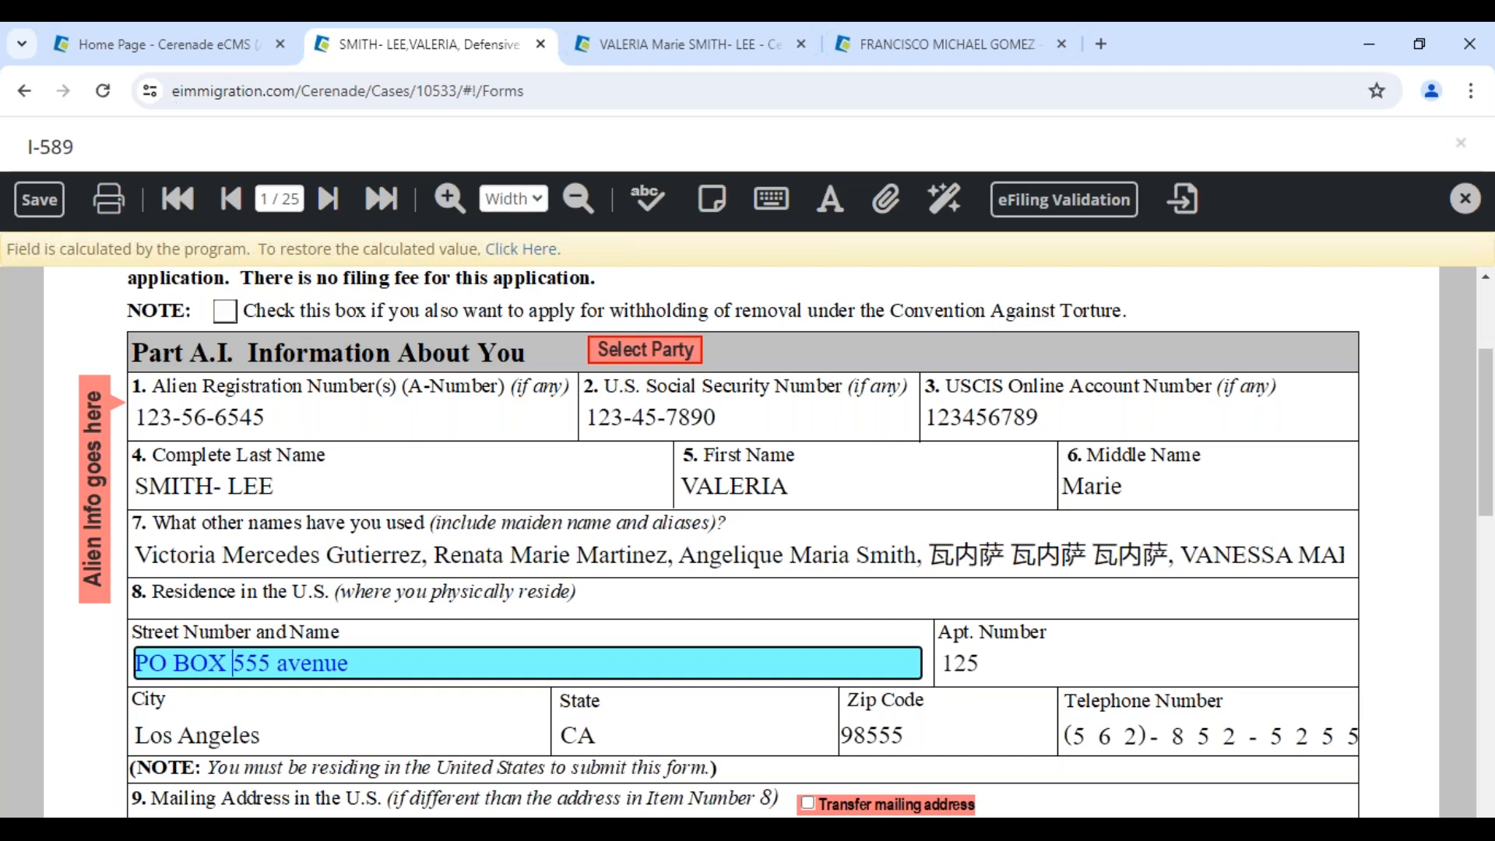
{"action": "key", "text": "Delete"}
{"action": "type", "text": "asdasdas"}
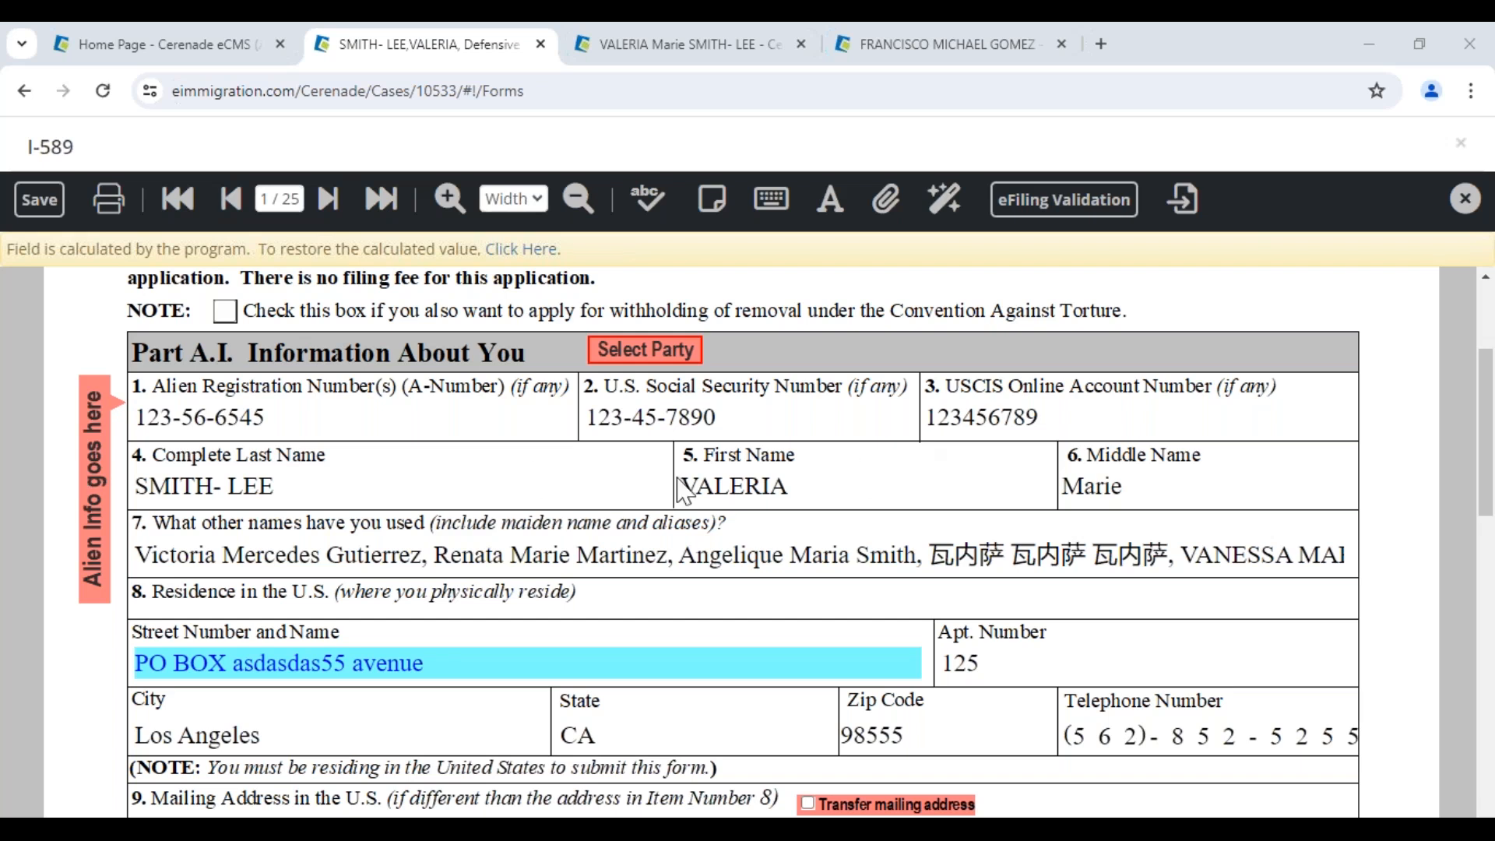
Add a 'Please confirm this info - VV' sticky note, sized and positioned over the Item 8 residence address
{"action": "left_click", "coordinate": [716, 216]}
{"action": "left_click", "coordinate": [507, 591]}
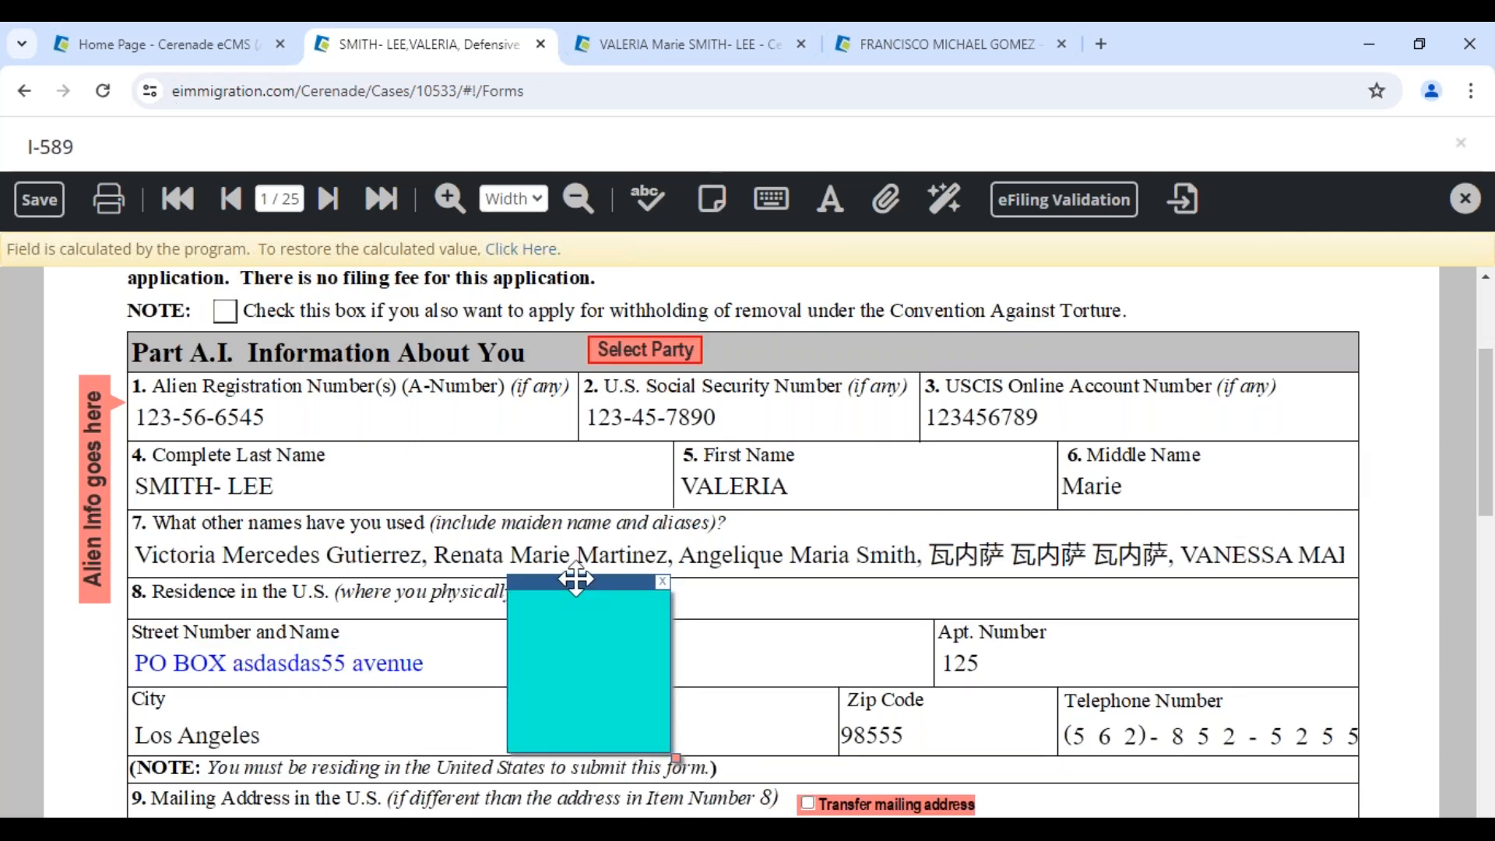
{"action": "left_click_drag", "start_coordinate": [575, 580], "coordinate": [468, 287]}
{"action": "left_click_drag", "start_coordinate": [567, 477], "coordinate": [944, 657]}
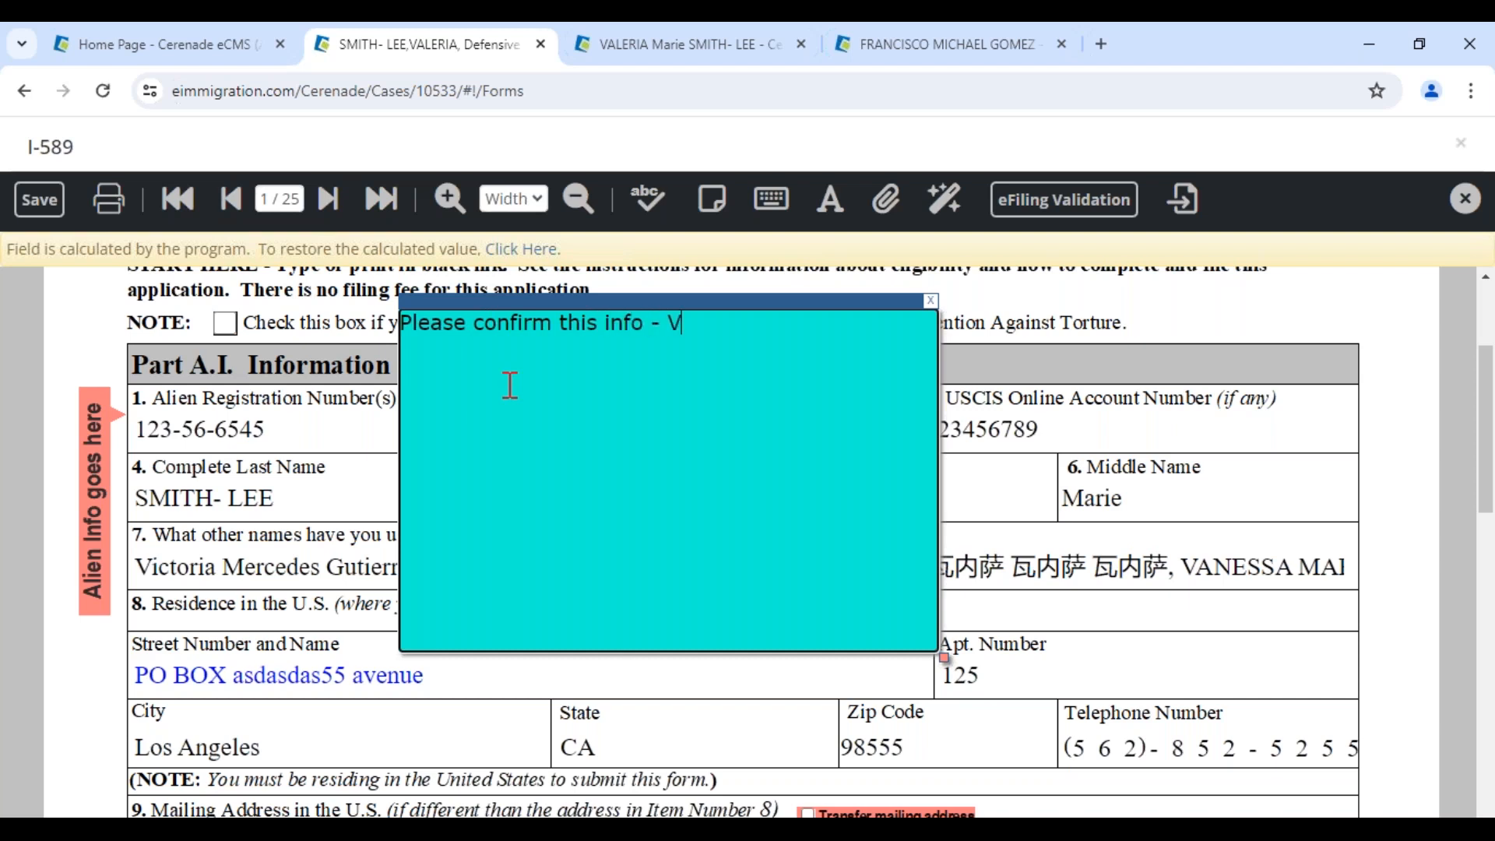
{"action": "left_click_drag", "start_coordinate": [552, 304], "coordinate": [668, 395]}
{"action": "left_click_drag", "start_coordinate": [1050, 744], "coordinate": [1037, 729]}
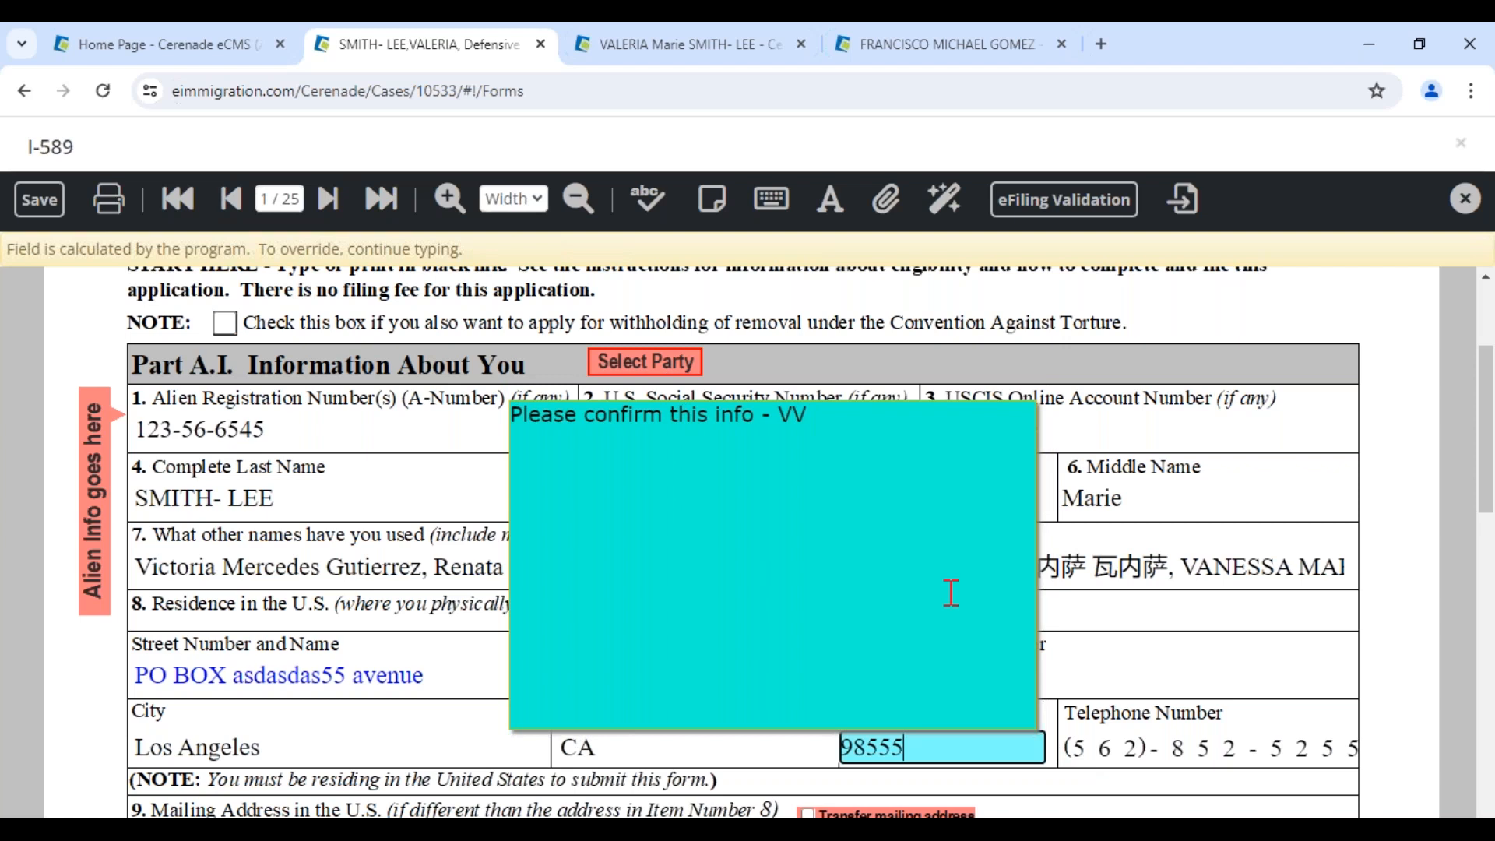
{"action": "left_click", "coordinate": [898, 517]}
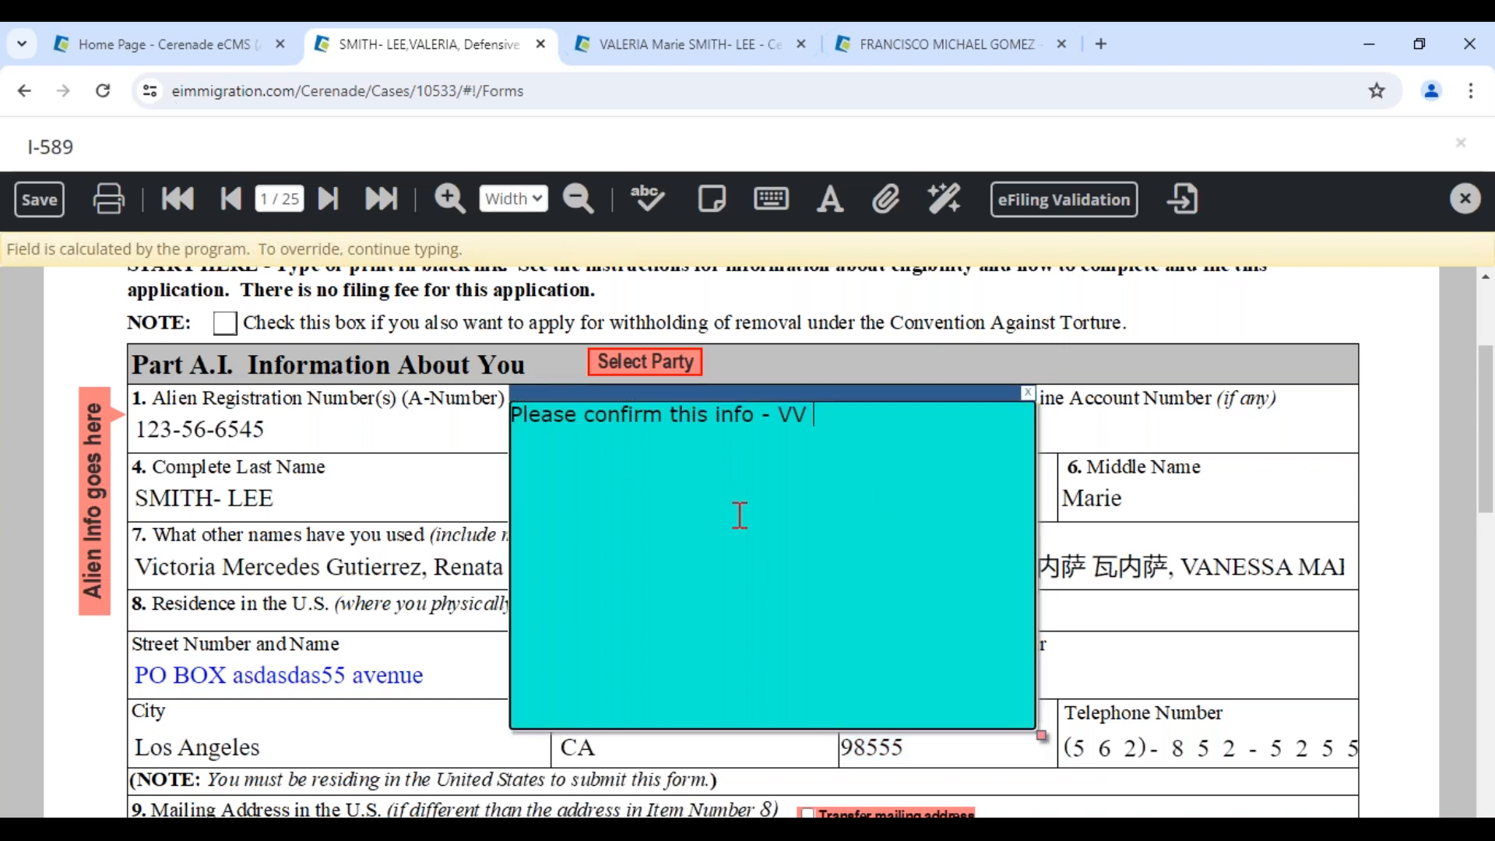
{"action": "left_click_drag", "start_coordinate": [1040, 732], "coordinate": [899, 537]}
{"action": "left_click_drag", "start_coordinate": [734, 390], "coordinate": [662, 577]}
{"action": "left_click", "coordinate": [108, 198]}
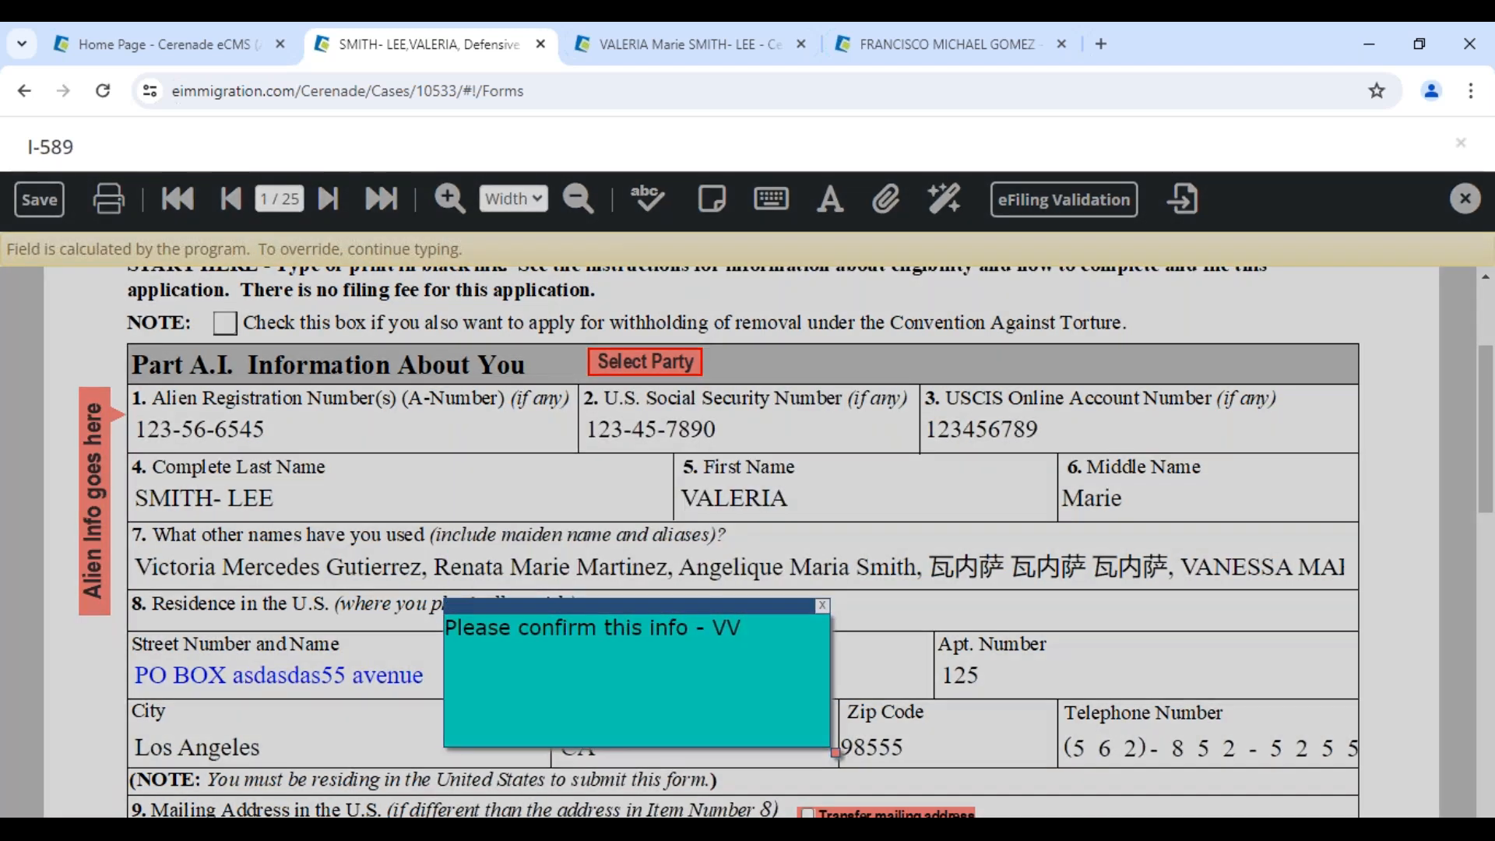
Uncheck Print sticky notes in the Print dialog, then cancel printing
{"action": "left_click", "coordinate": [853, 662]}
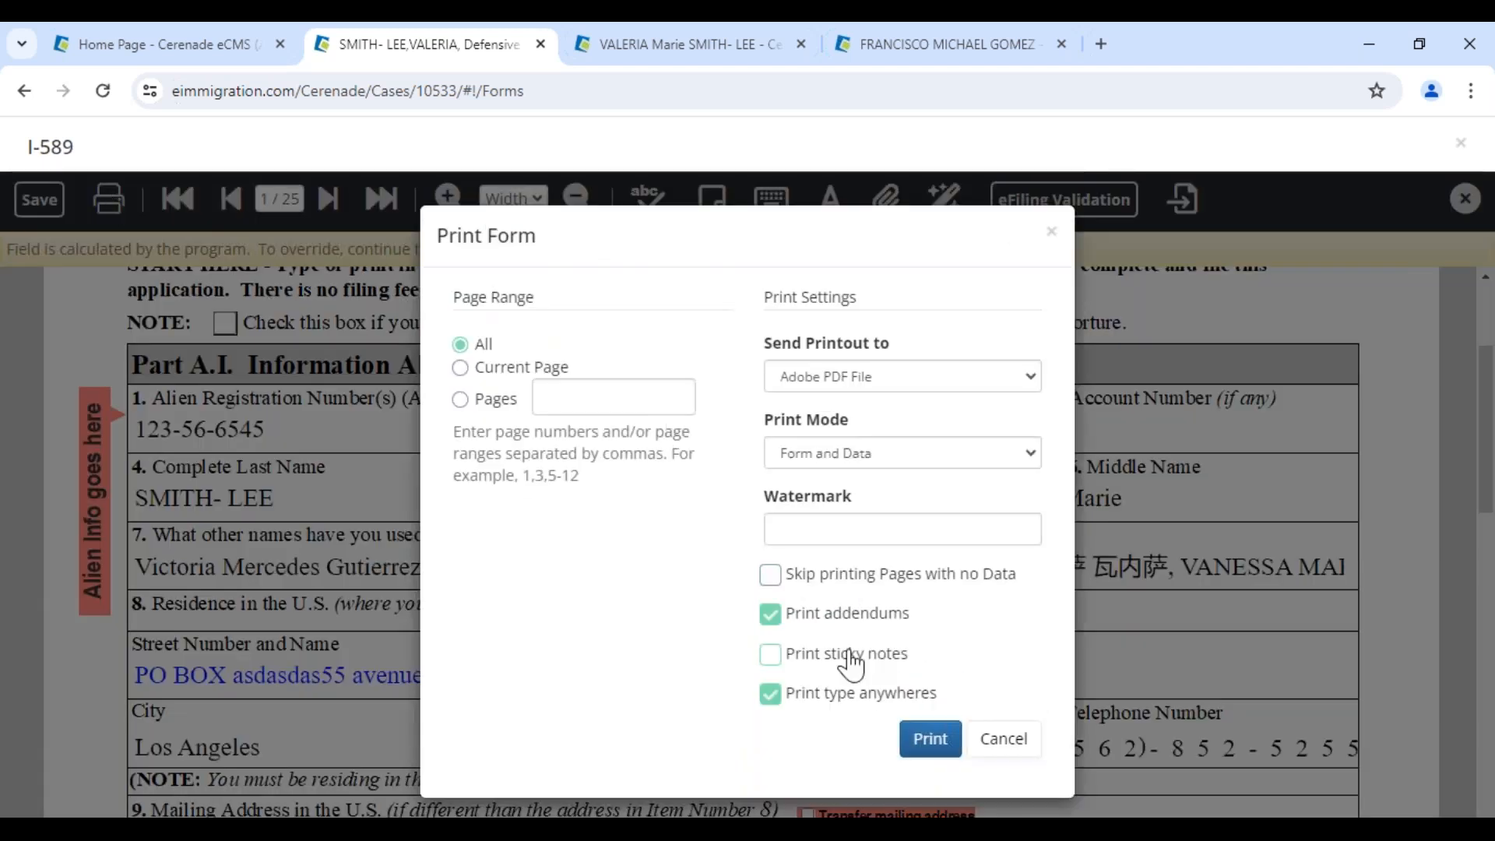
{"action": "triple_click", "coordinate": [565, 243]}
{"action": "left_click", "coordinate": [1005, 749]}
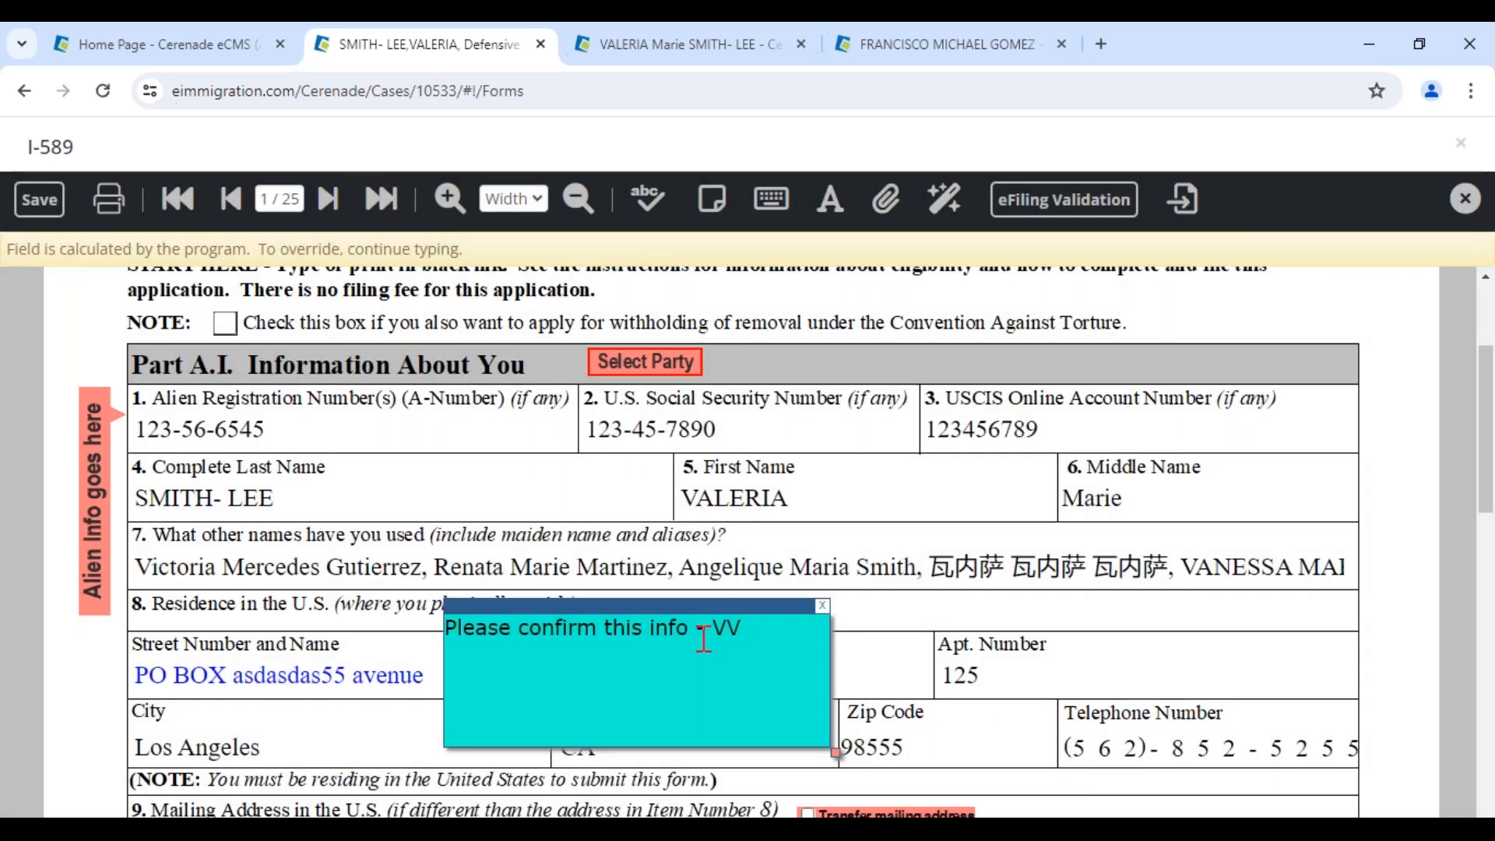
Place a free-text 'test' box on the City field and move the confirmation note beside Middle Name
{"action": "left_click", "coordinate": [775, 208]}
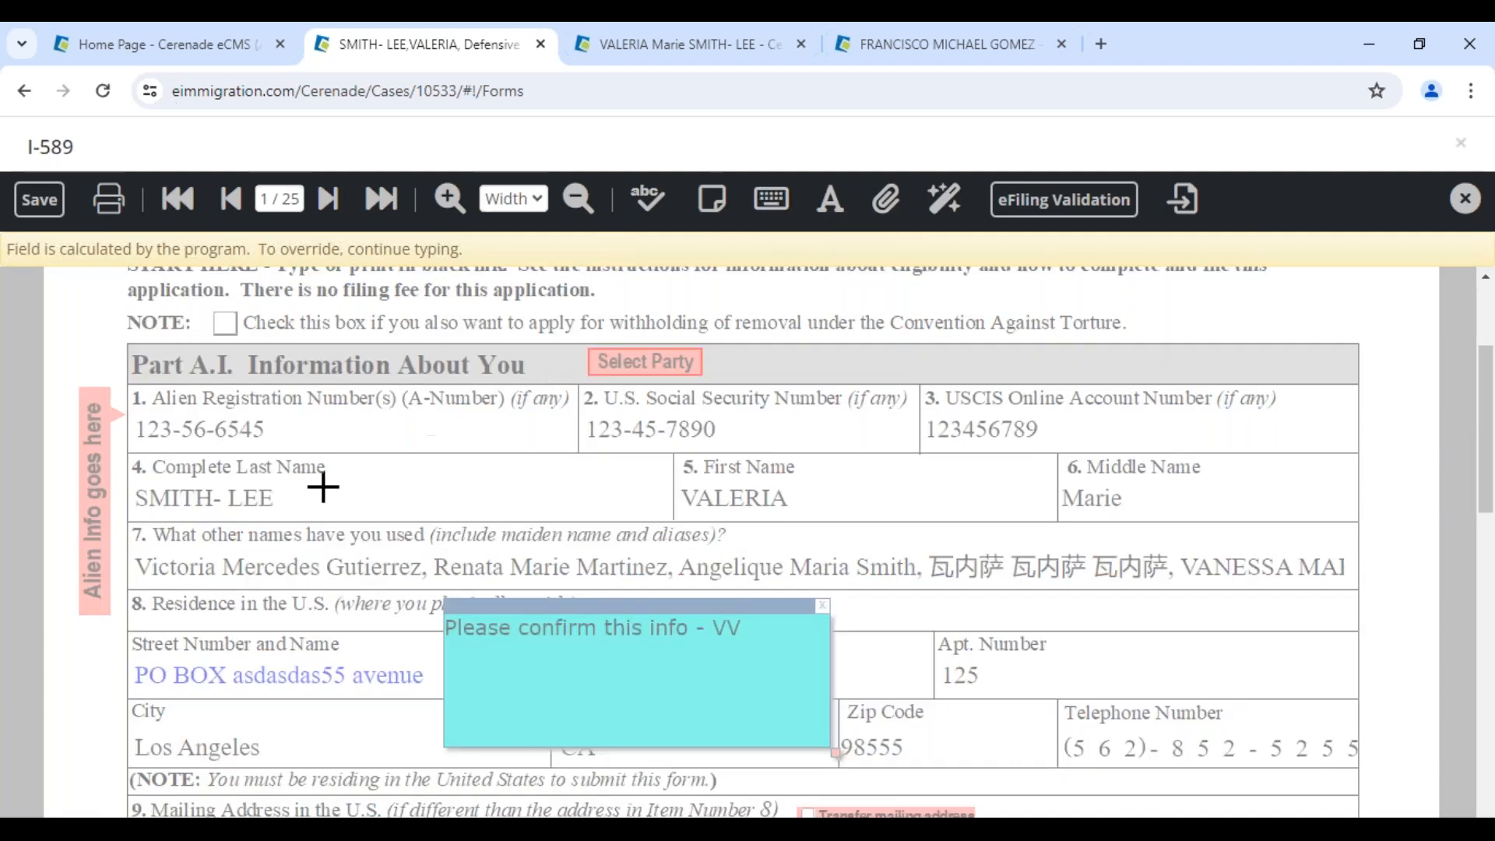
{"action": "left_click_drag", "start_coordinate": [324, 486], "coordinate": [486, 648]}
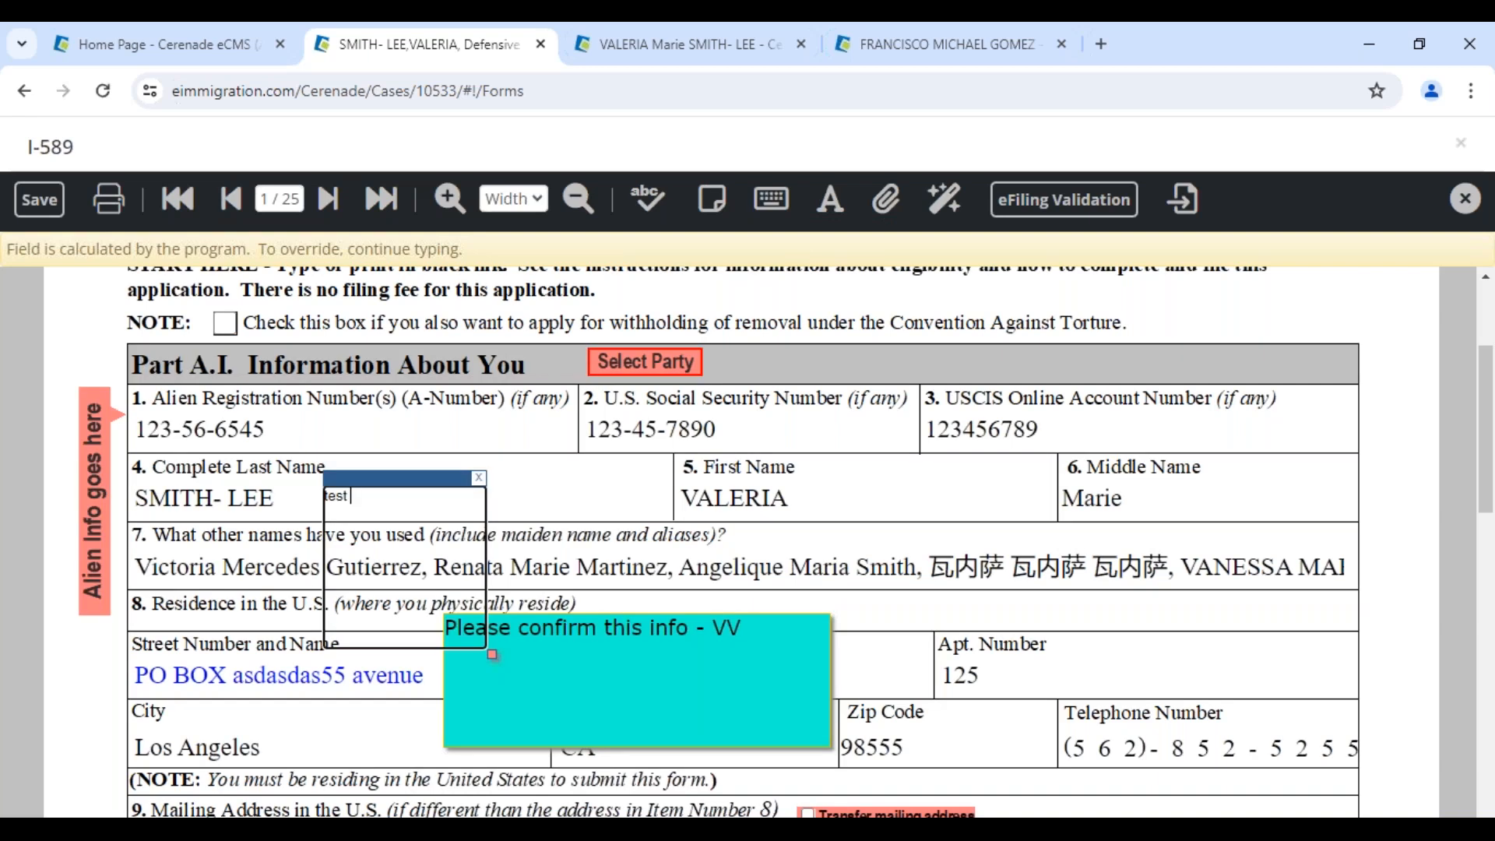
{"action": "left_click_drag", "start_coordinate": [348, 477], "coordinate": [157, 709]}
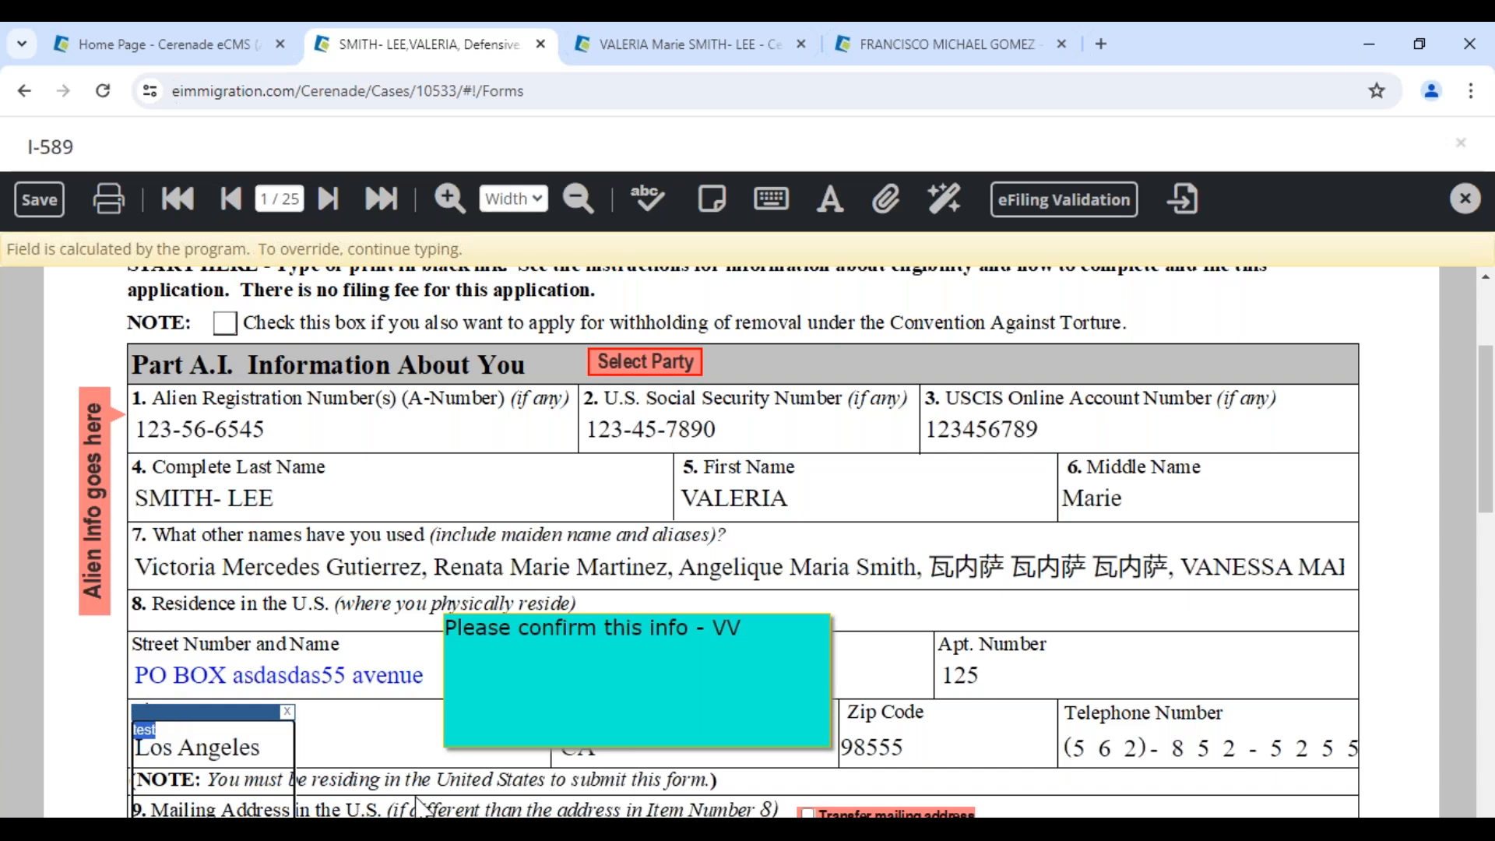
{"action": "left_click", "coordinate": [404, 740]}
{"action": "left_click", "coordinate": [1044, 750]}
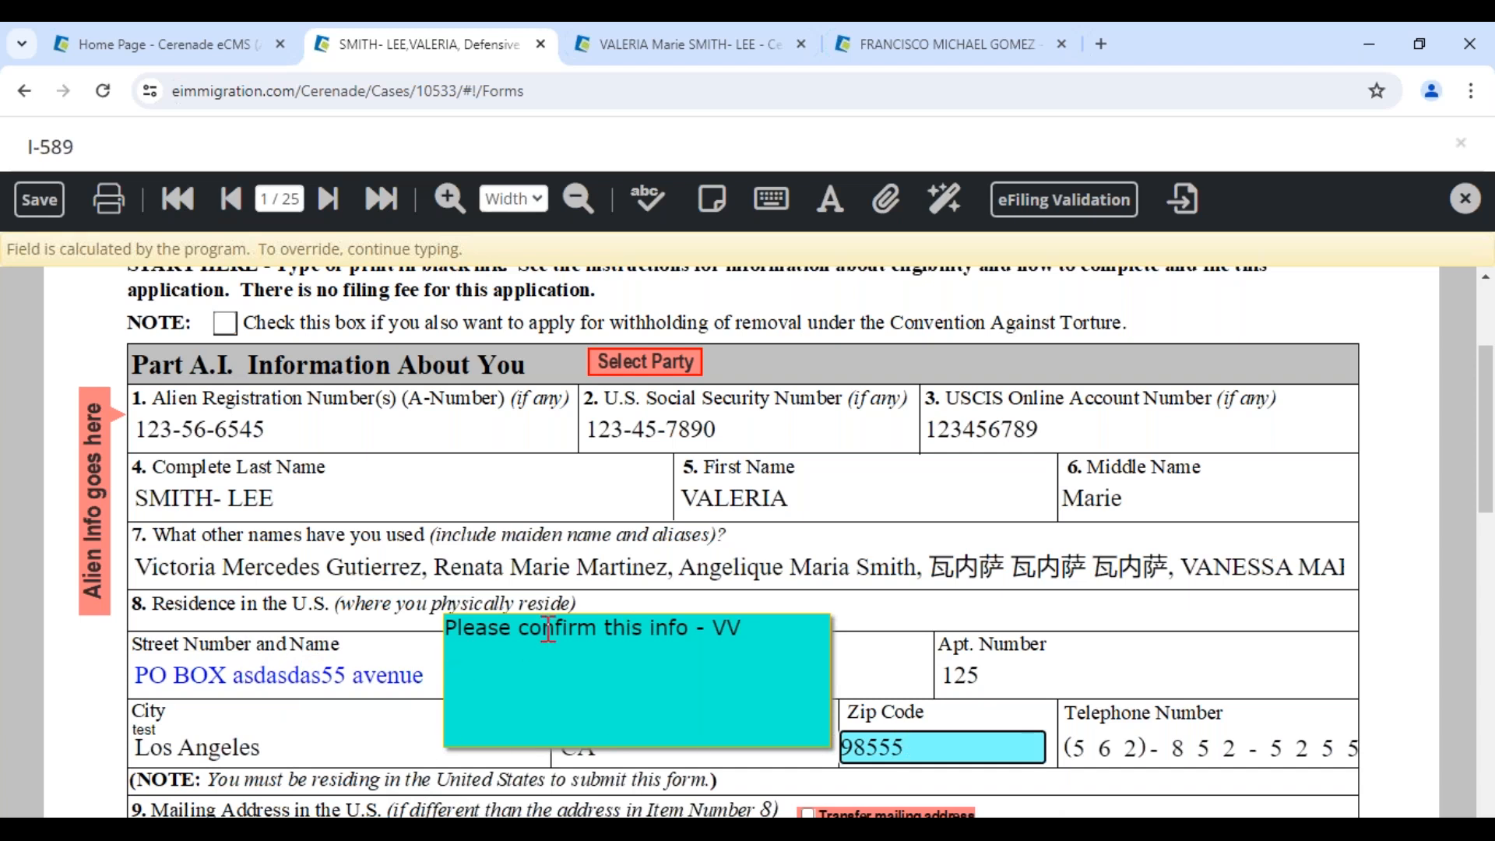
{"action": "left_click_drag", "start_coordinate": [604, 604], "coordinate": [1144, 527]}
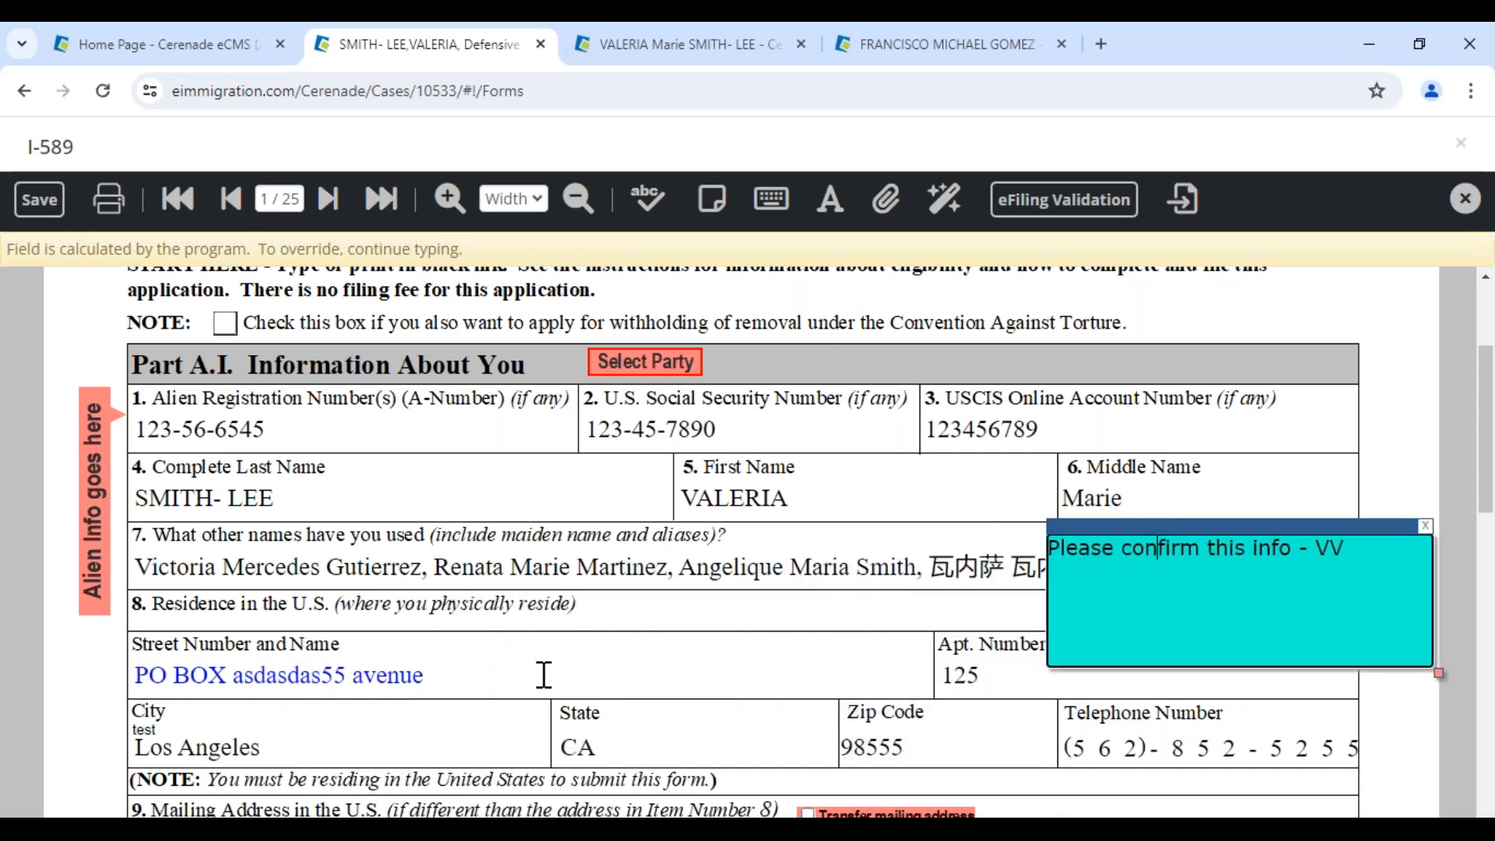
Lengthen the residence street entry with extra text and a pasted copy of the address
{"action": "left_click", "coordinate": [544, 674]}
{"action": "type", "text": "vbxcbvxbxcvb"}
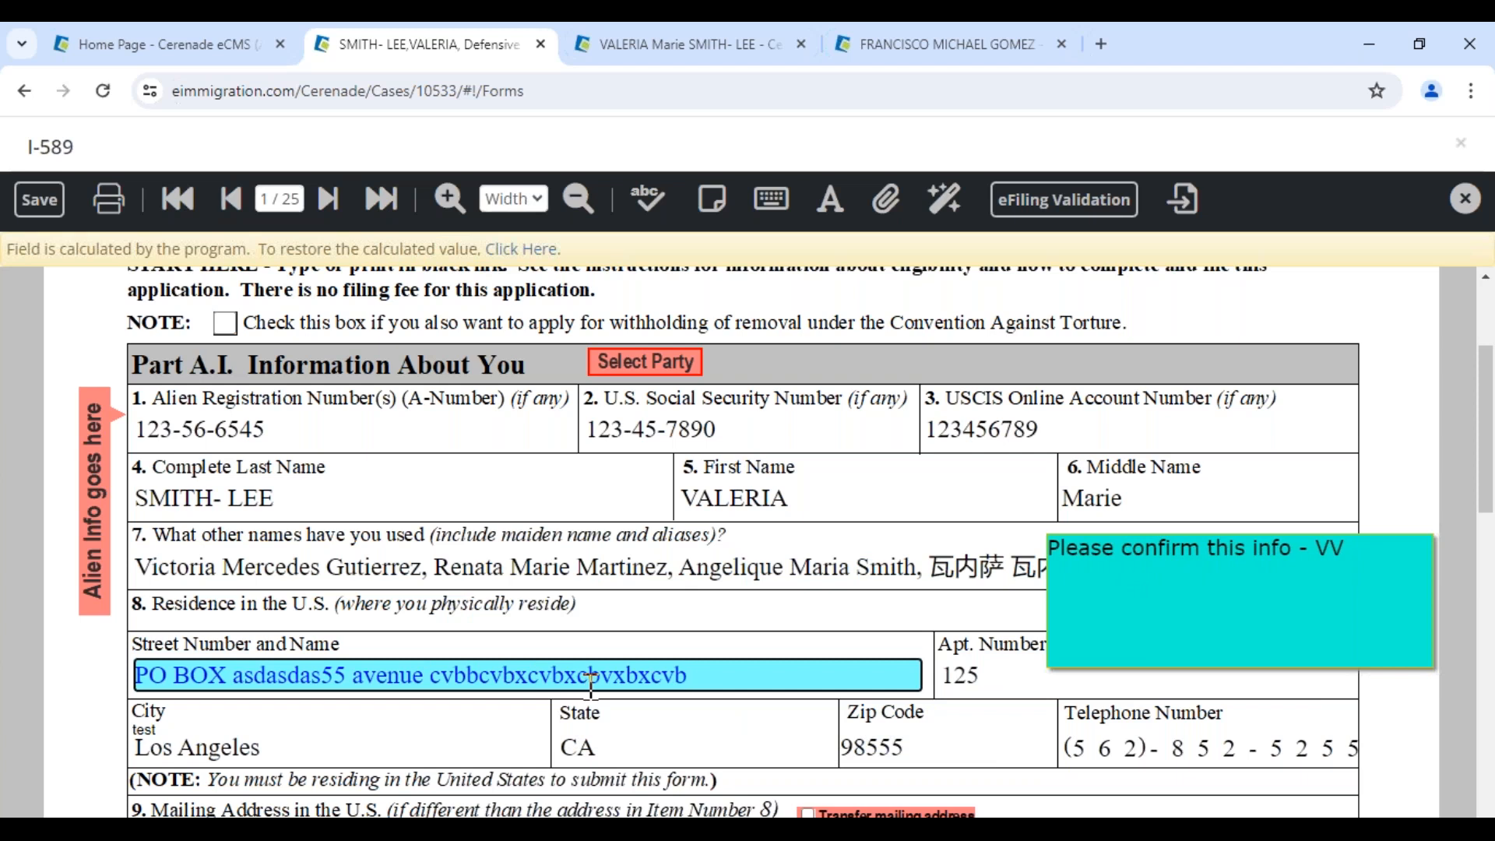
{"action": "key", "text": "ctrl+a"}
{"action": "key", "text": "ctrl+c"}
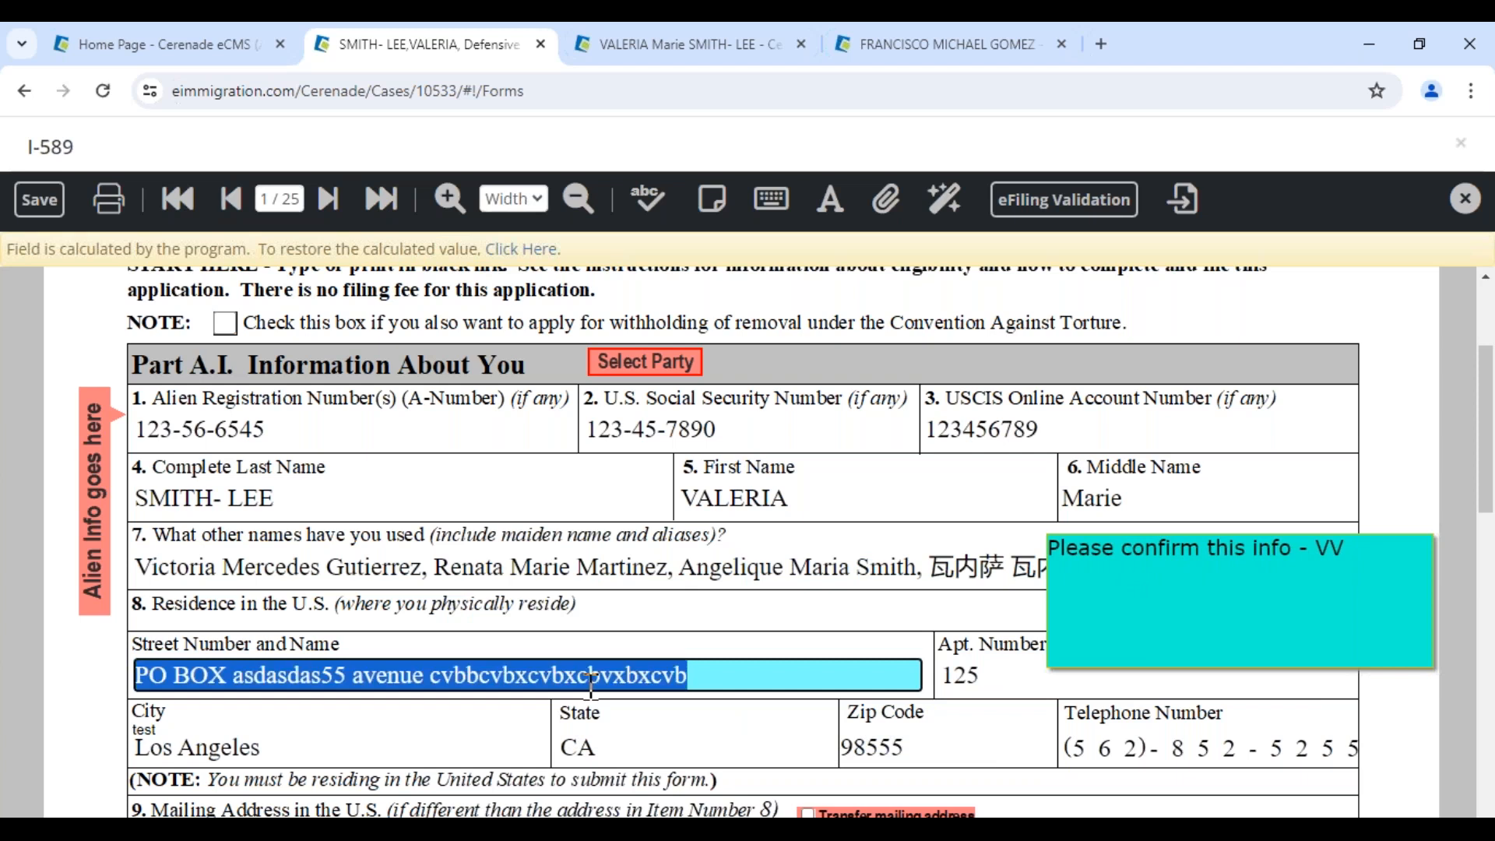
{"action": "key", "text": "Home"}
{"action": "key", "text": "ctrl+v"}
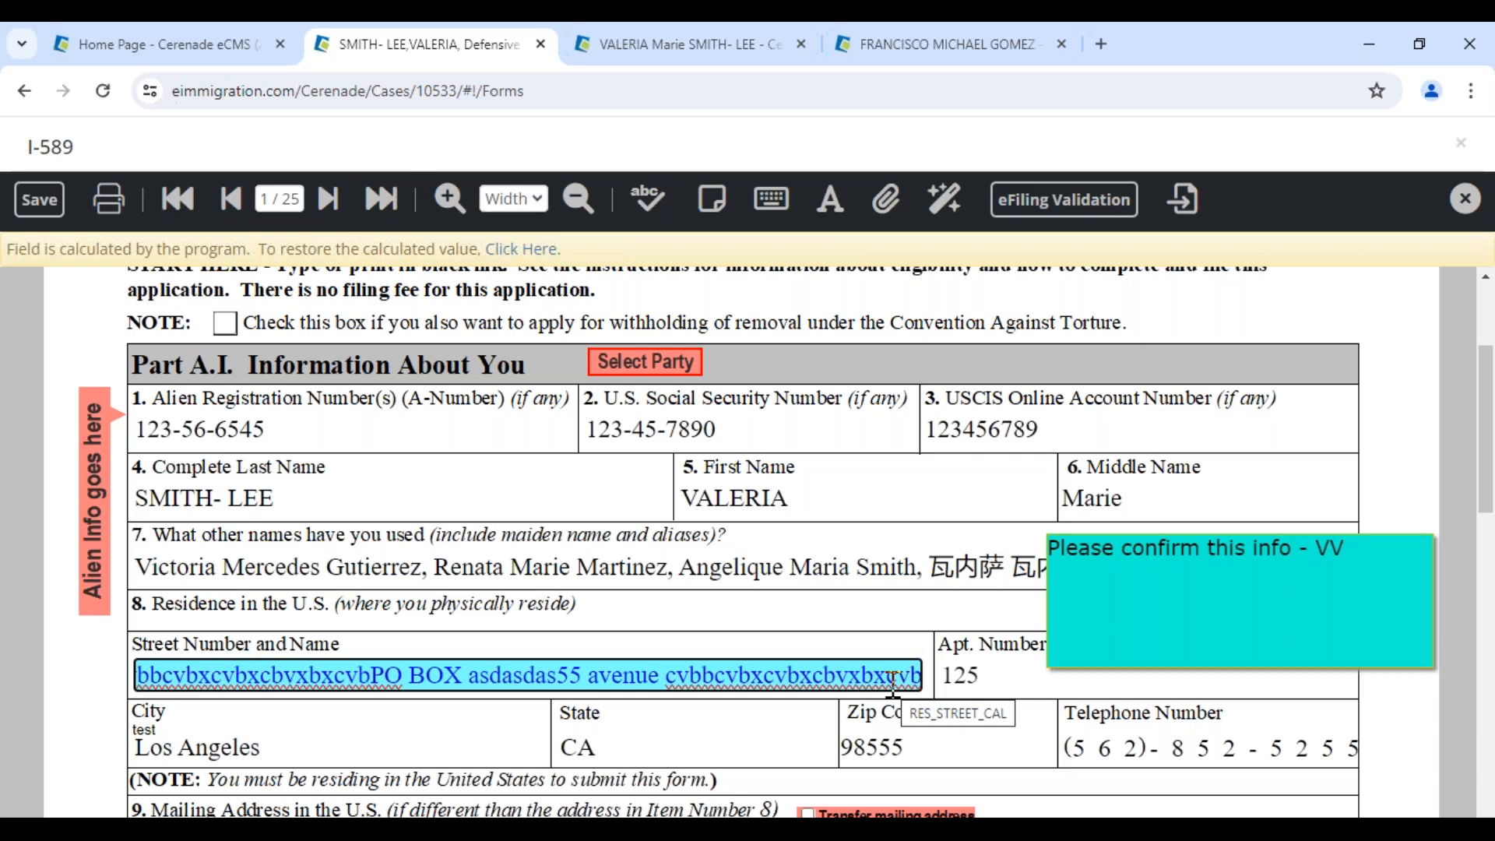
Change the street field's font size to 6, then to 8
{"action": "left_click", "coordinate": [829, 204]}
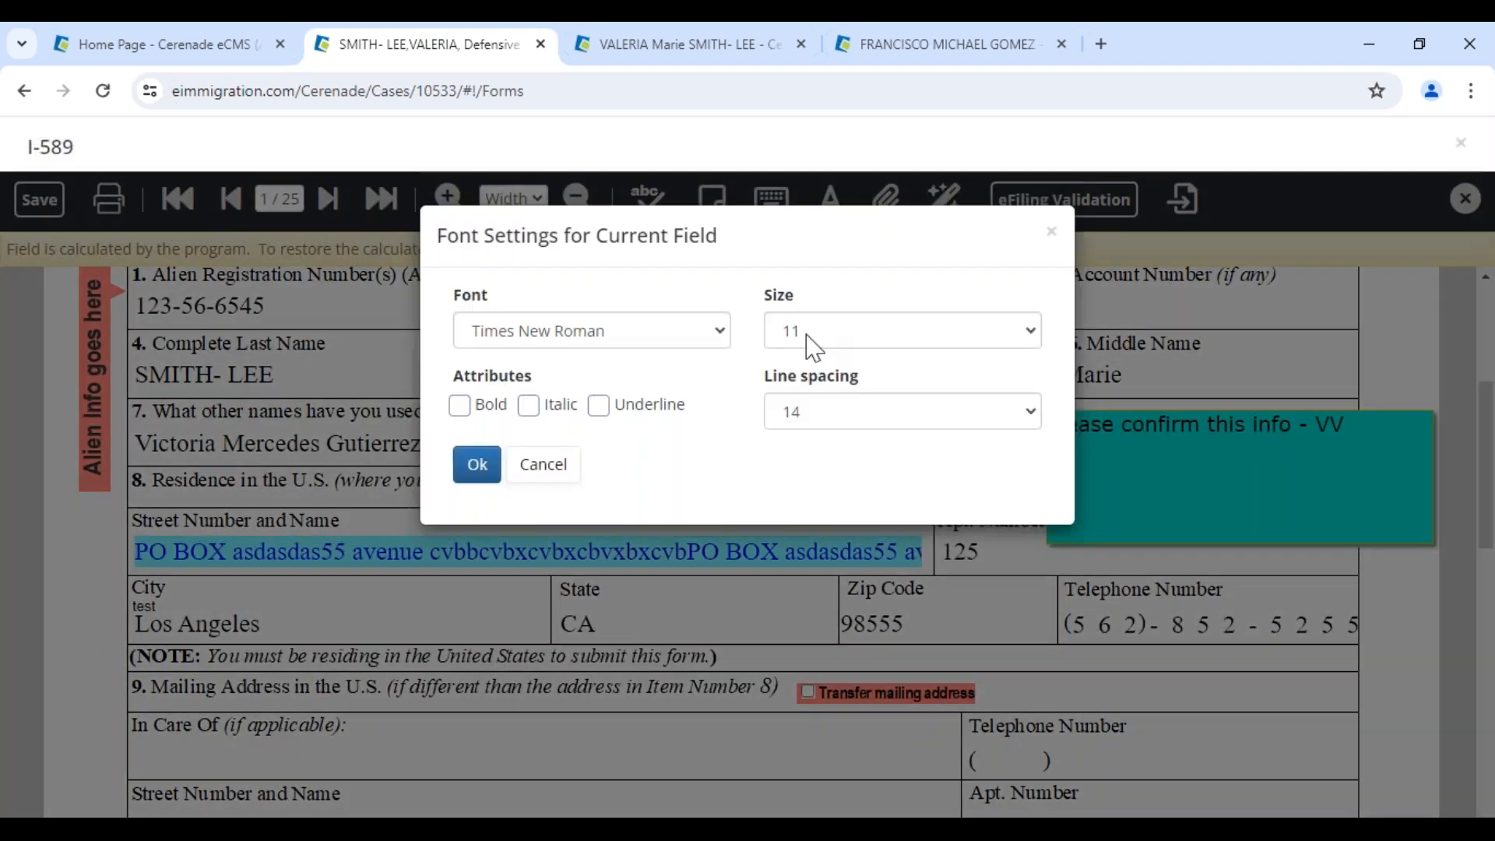
{"action": "left_click", "coordinate": [806, 343]}
{"action": "left_click", "coordinate": [810, 362]}
{"action": "left_click", "coordinate": [477, 464]}
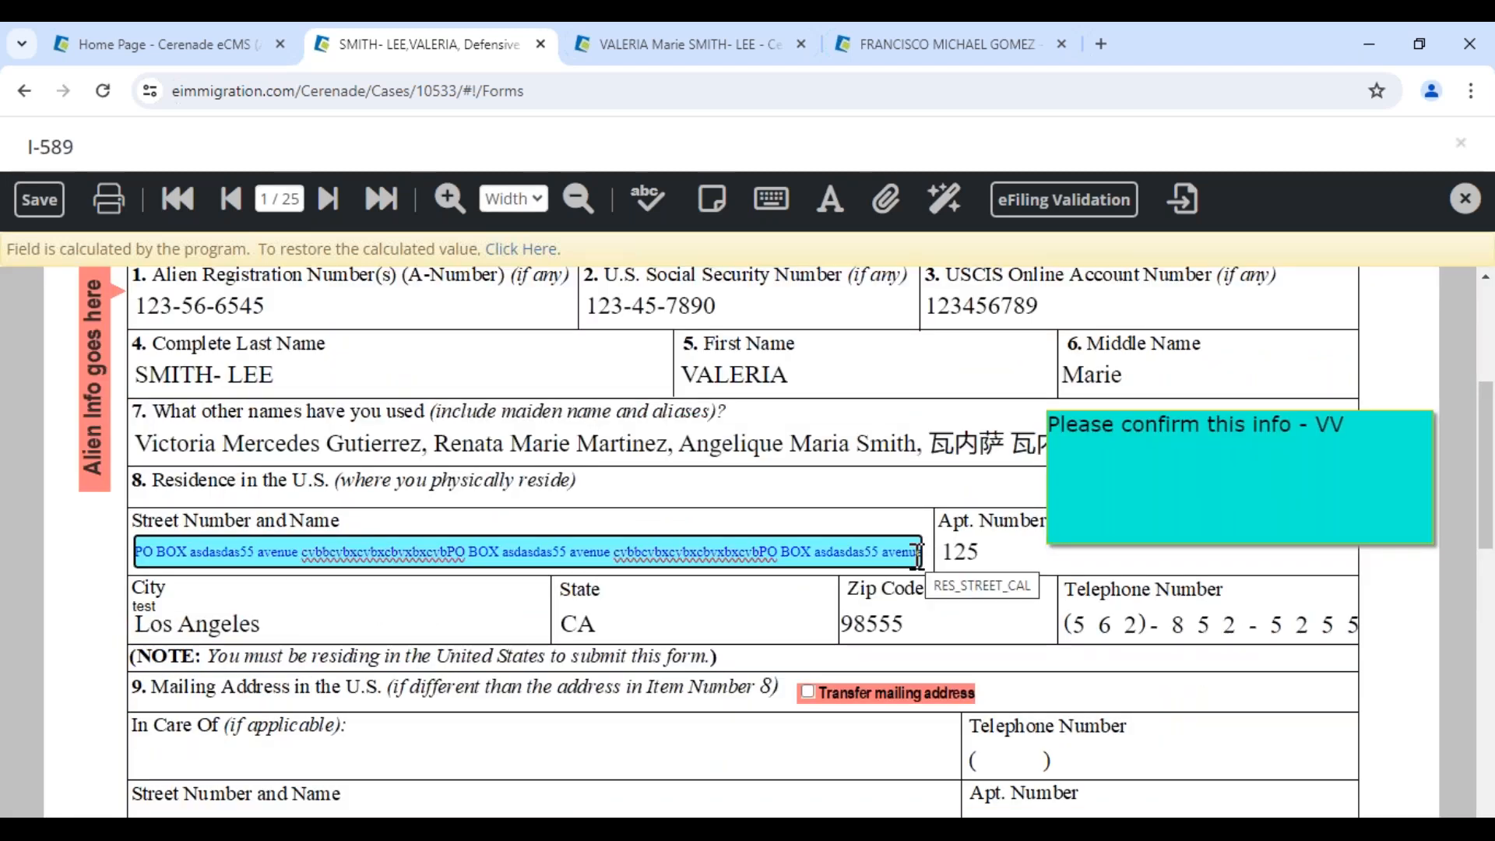
{"action": "left_click", "coordinate": [830, 198]}
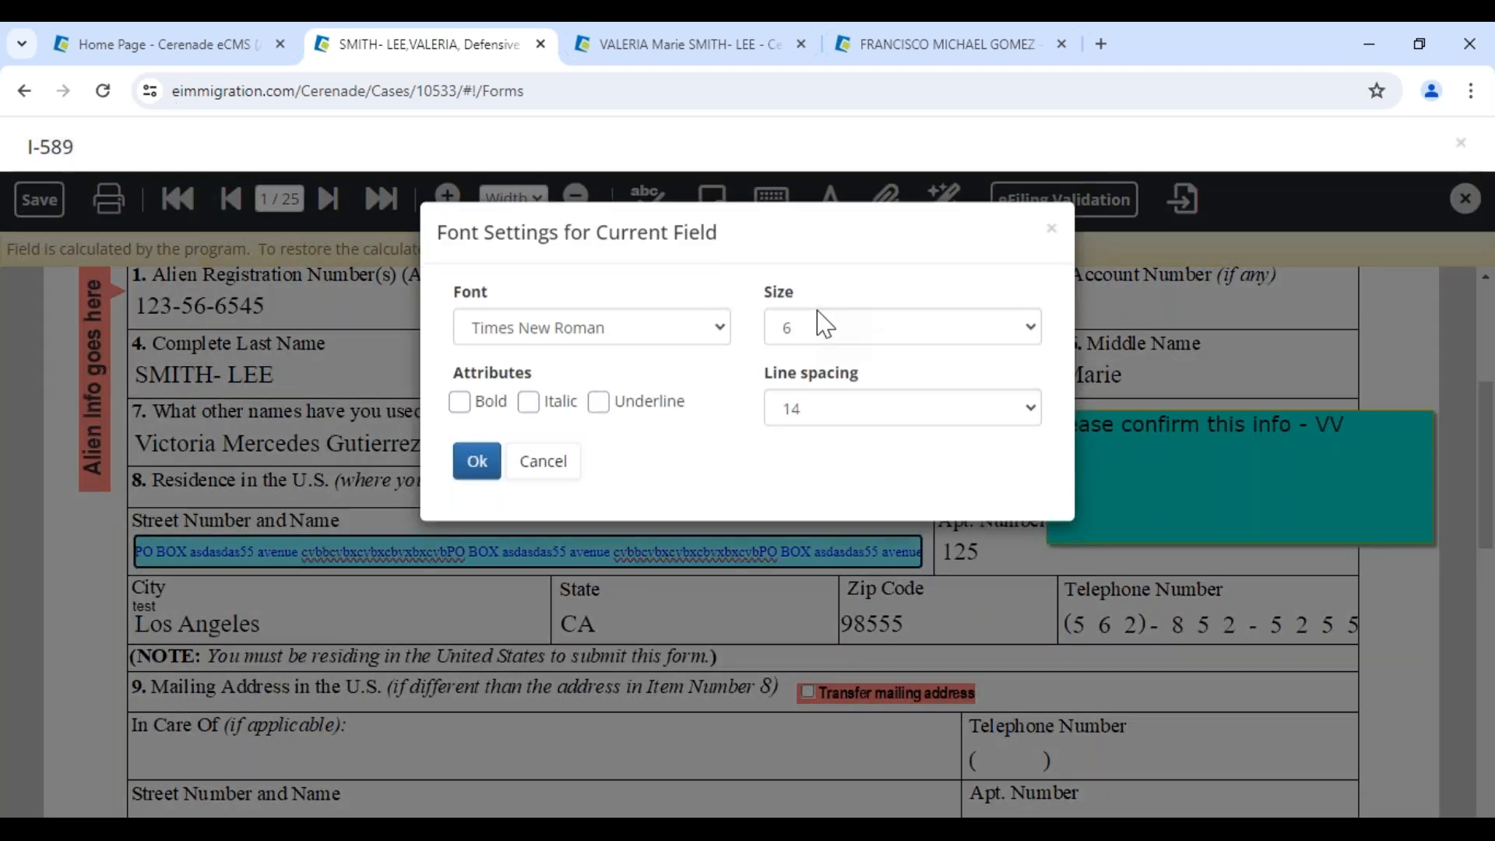
{"action": "left_click", "coordinate": [821, 326]}
{"action": "left_click", "coordinate": [810, 395]}
{"action": "left_click", "coordinate": [471, 463]}
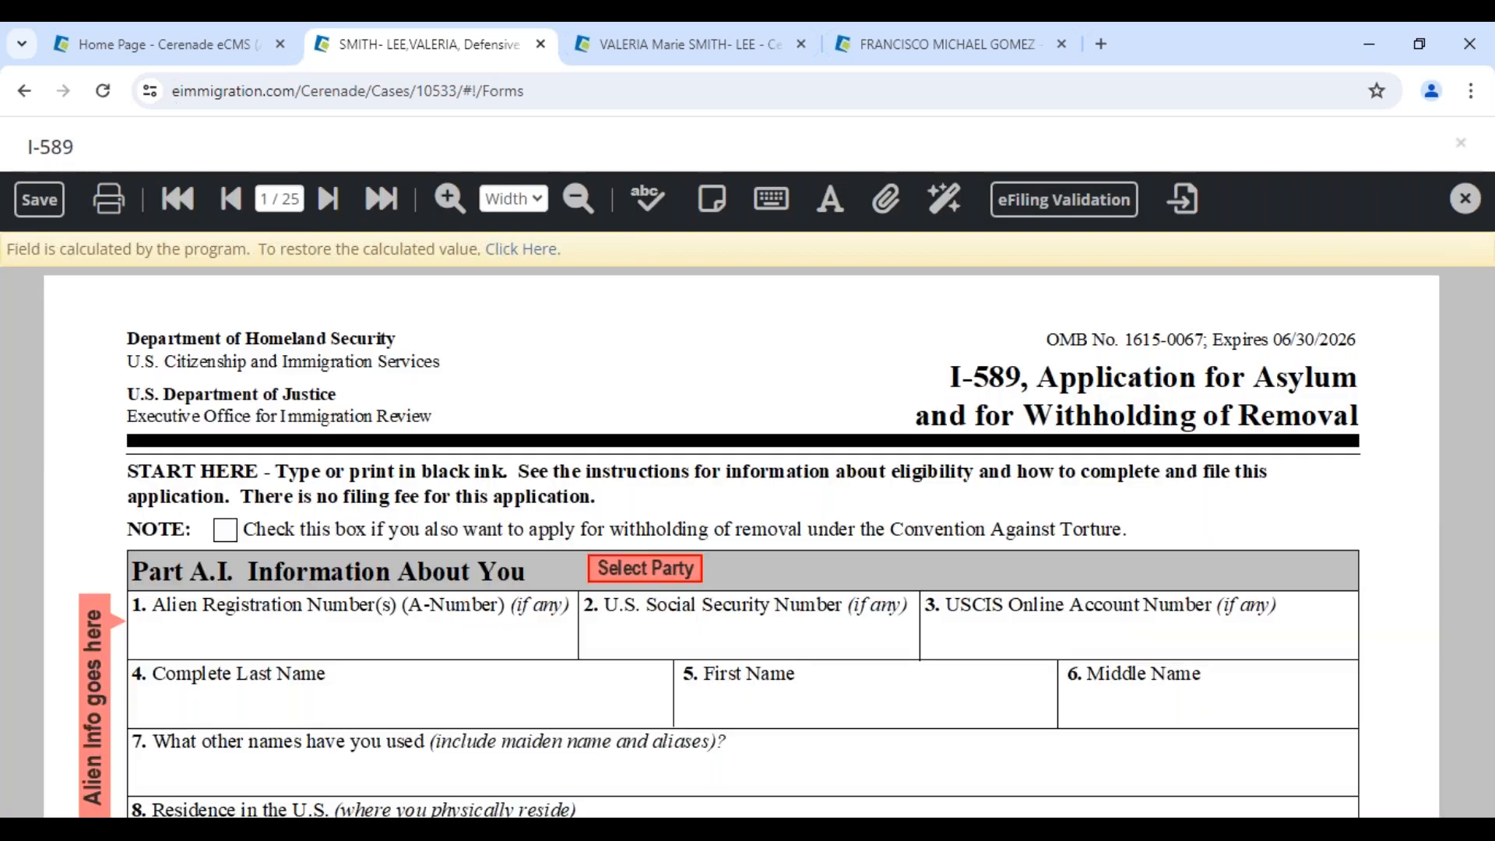
Jump to the last page of the form, Supplement B (page 25)
{"action": "scroll", "coordinate": [730, 592], "scroll_direction": "down", "scroll_amount": 5}
{"action": "scroll", "coordinate": [718, 503], "scroll_direction": "up", "scroll_amount": 4}
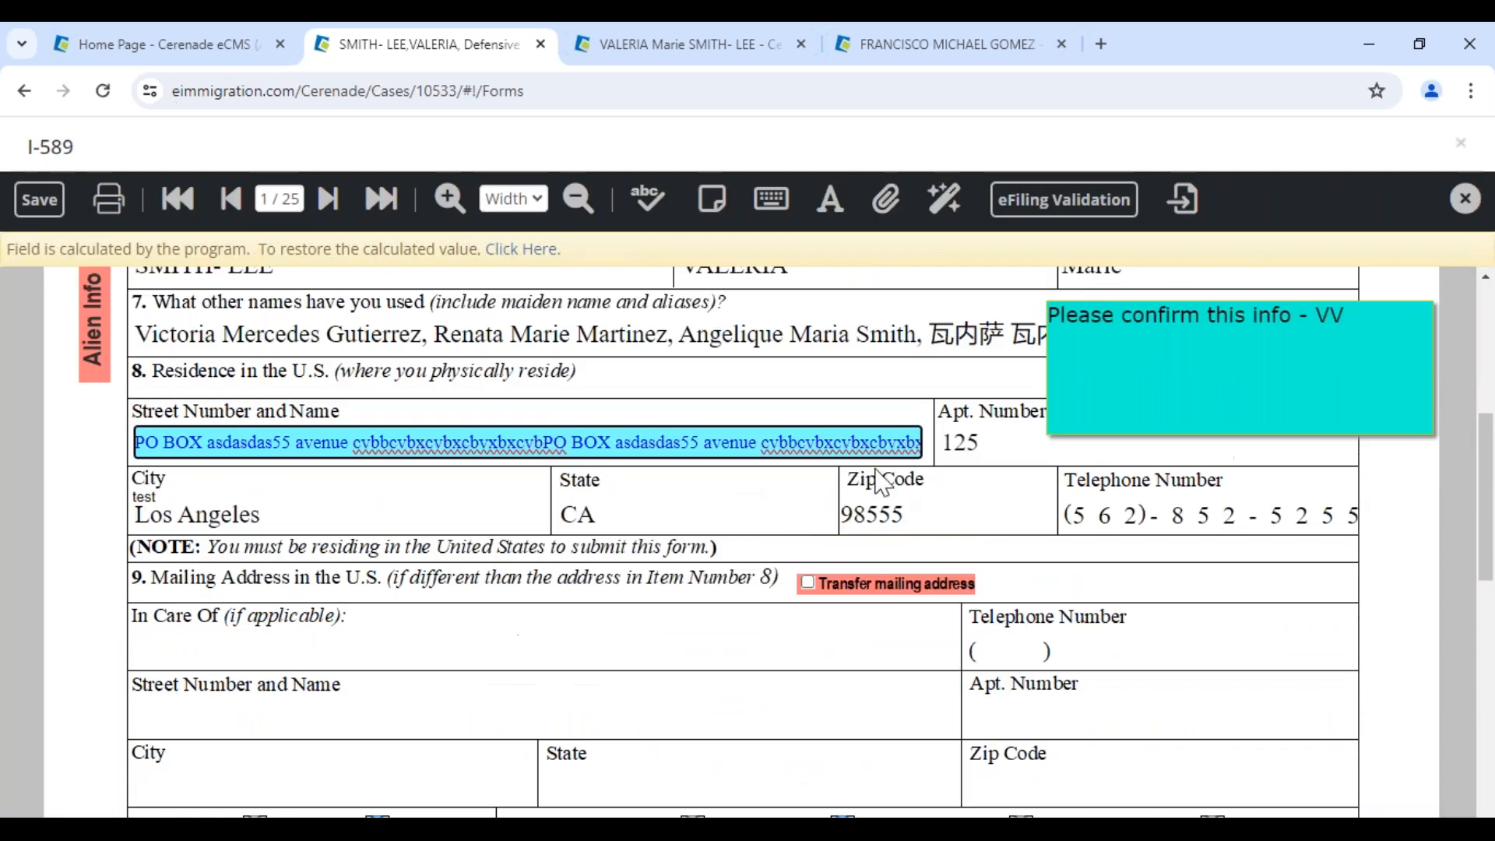
{"action": "left_click", "coordinate": [450, 198]}
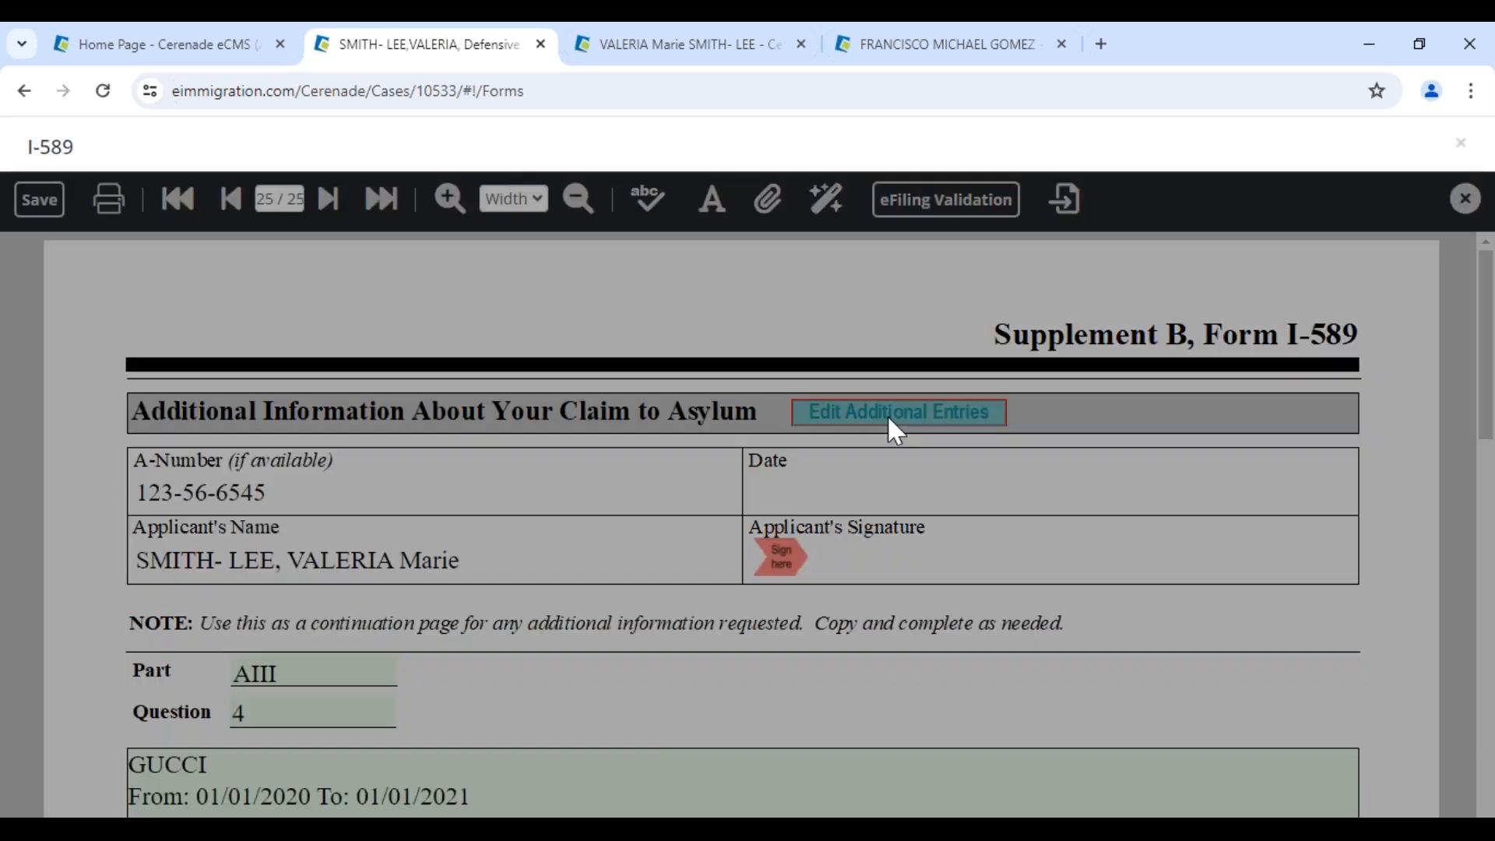
Exclude the 123 star lane and two test addresses from the Supplement B addendum and save
{"action": "left_click", "coordinate": [895, 428]}
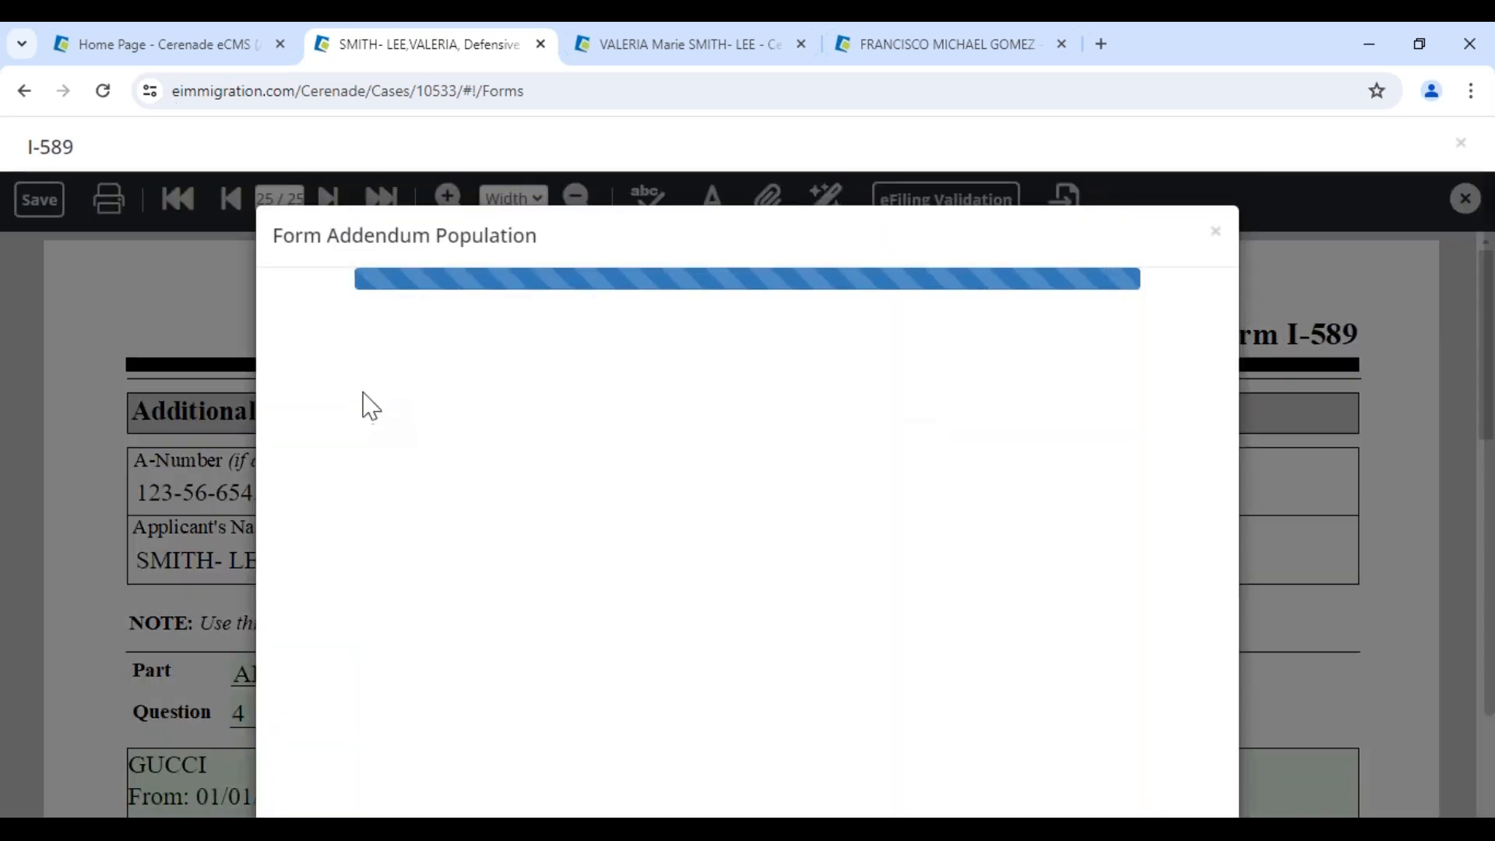
{"action": "scroll", "coordinate": [413, 514], "scroll_direction": "down", "scroll_amount": 2}
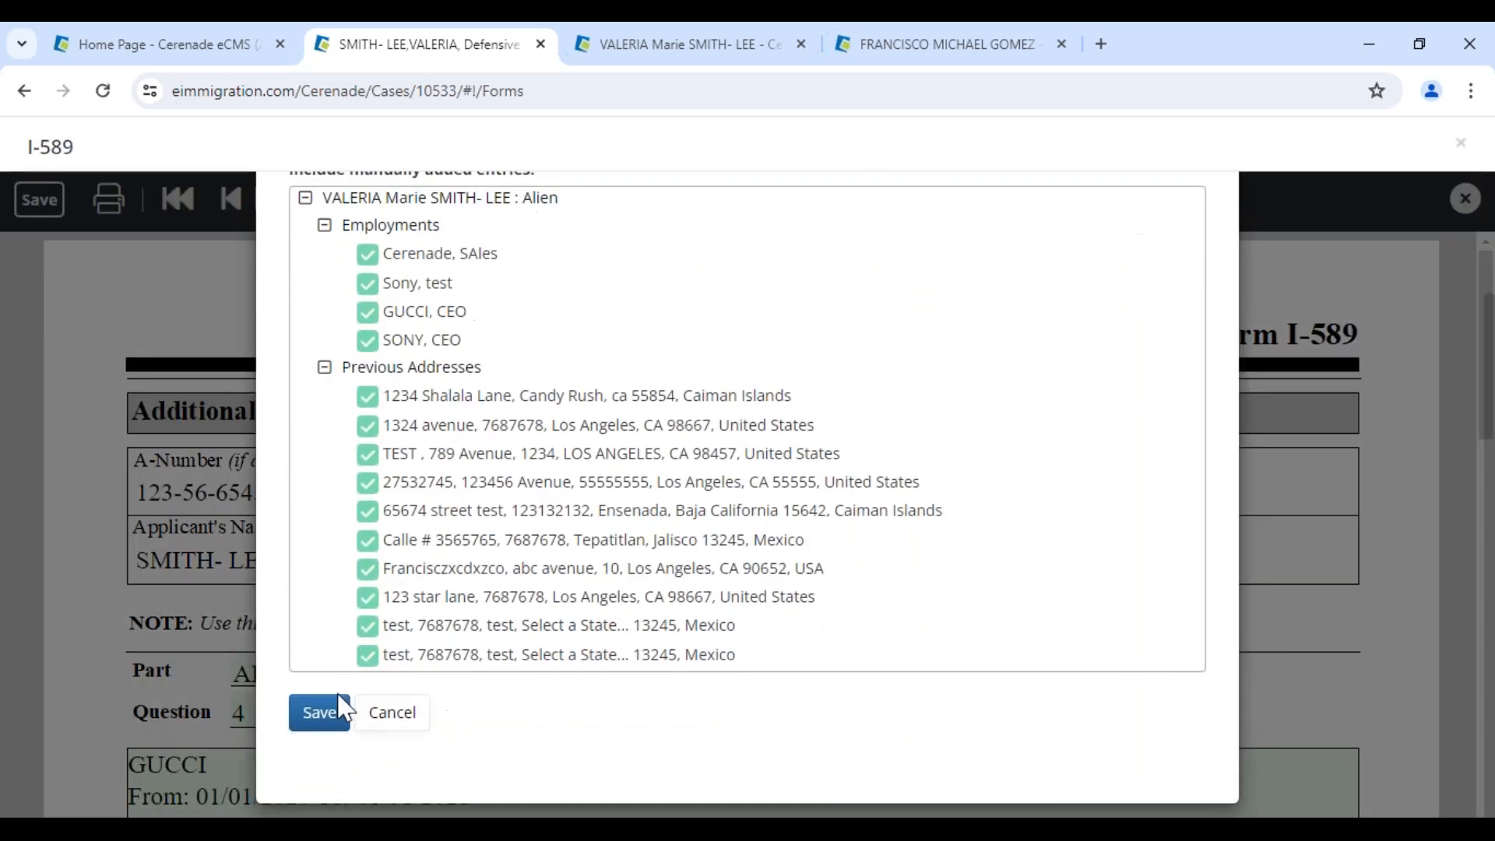
{"action": "left_click", "coordinate": [367, 654]}
{"action": "left_click", "coordinate": [367, 625]}
{"action": "left_click", "coordinate": [367, 597]}
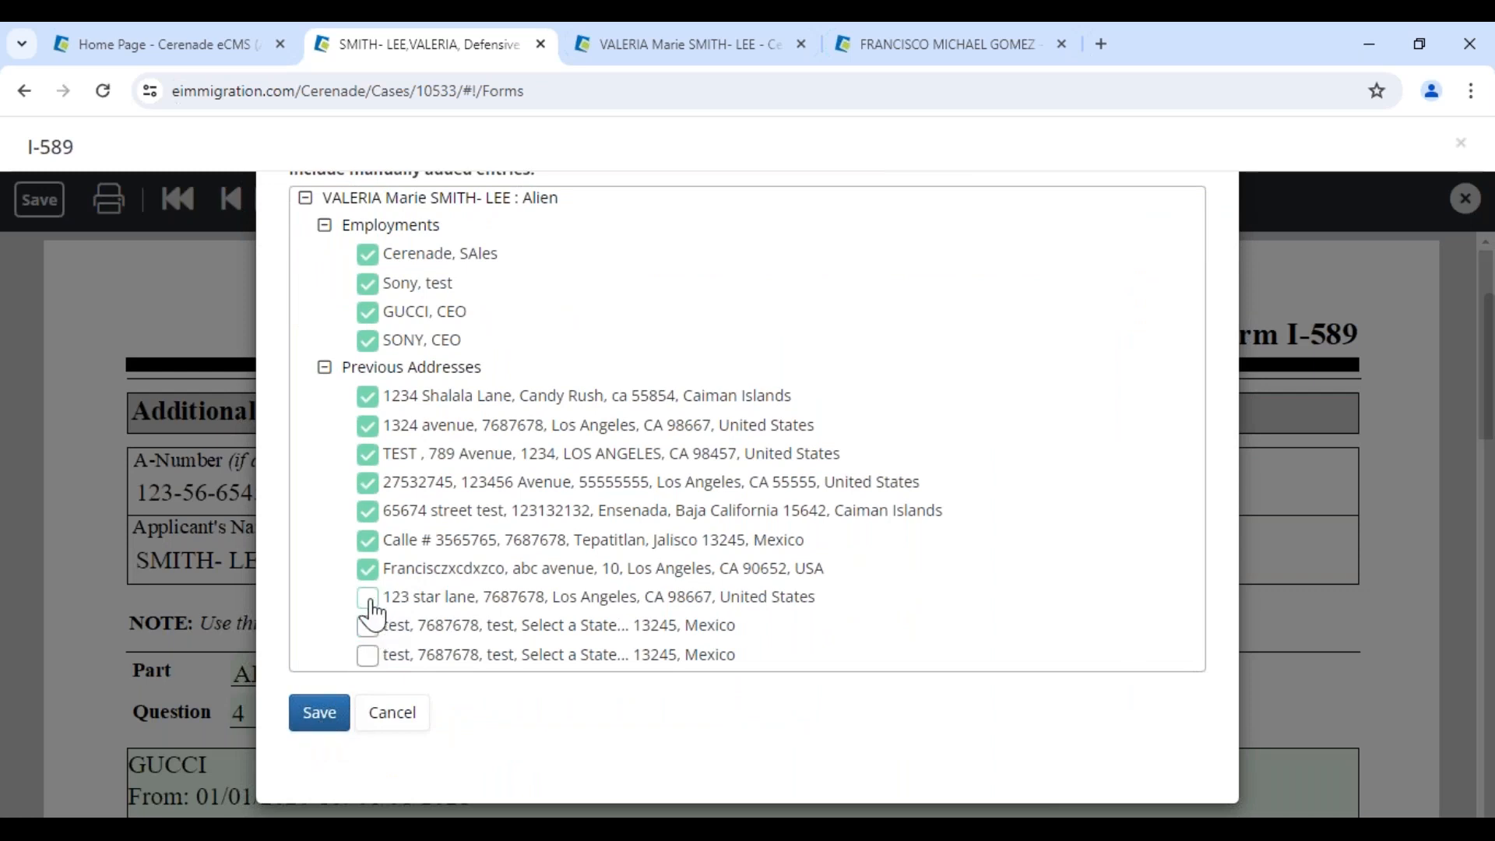
{"action": "left_click", "coordinate": [320, 713]}
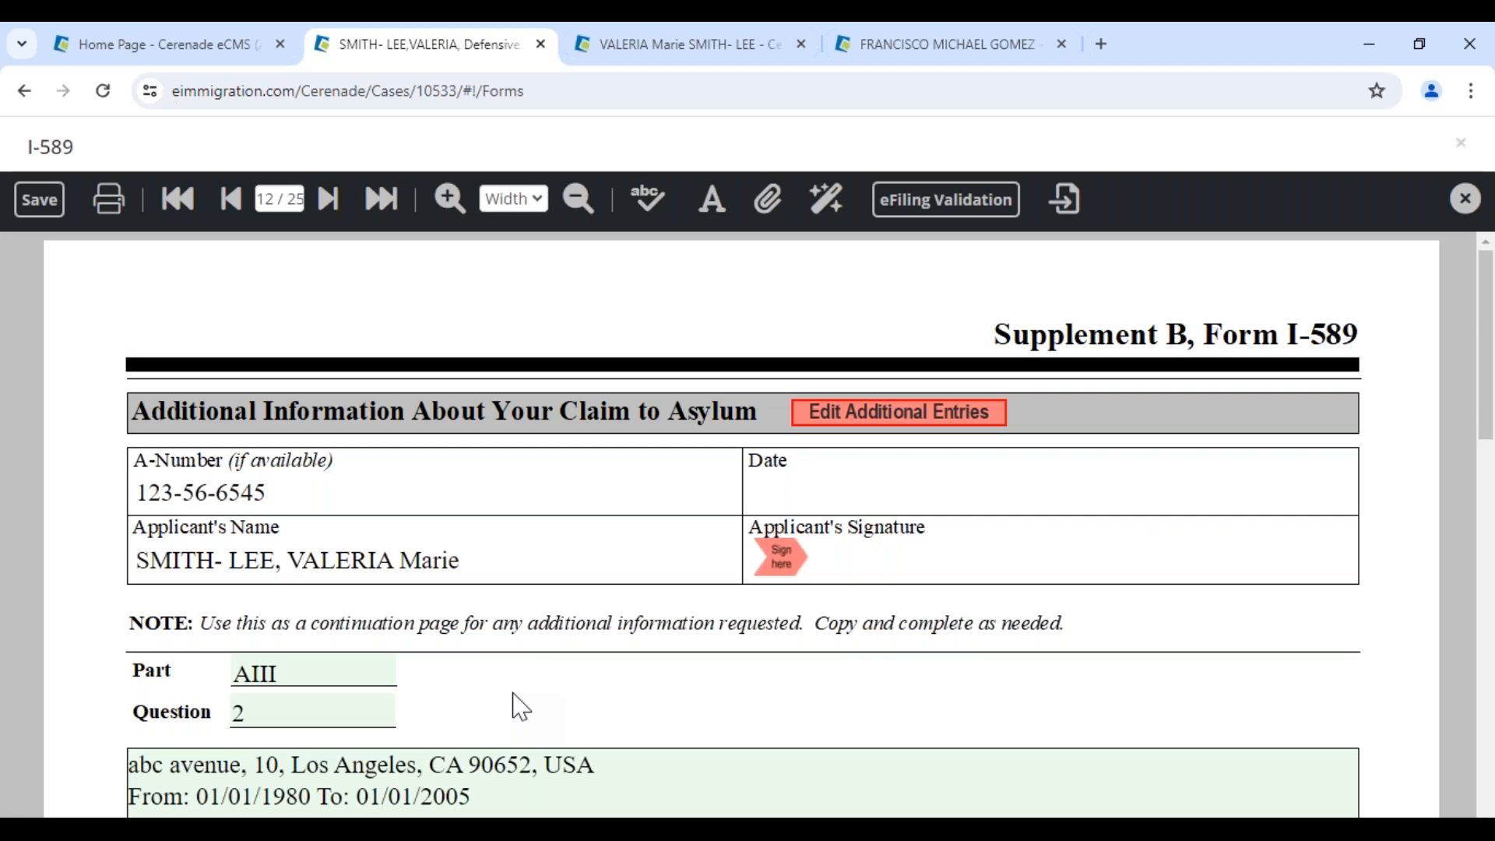
Go to page 2 of the I-589
{"action": "scroll", "coordinate": [736, 731], "scroll_direction": "down", "scroll_amount": 3}
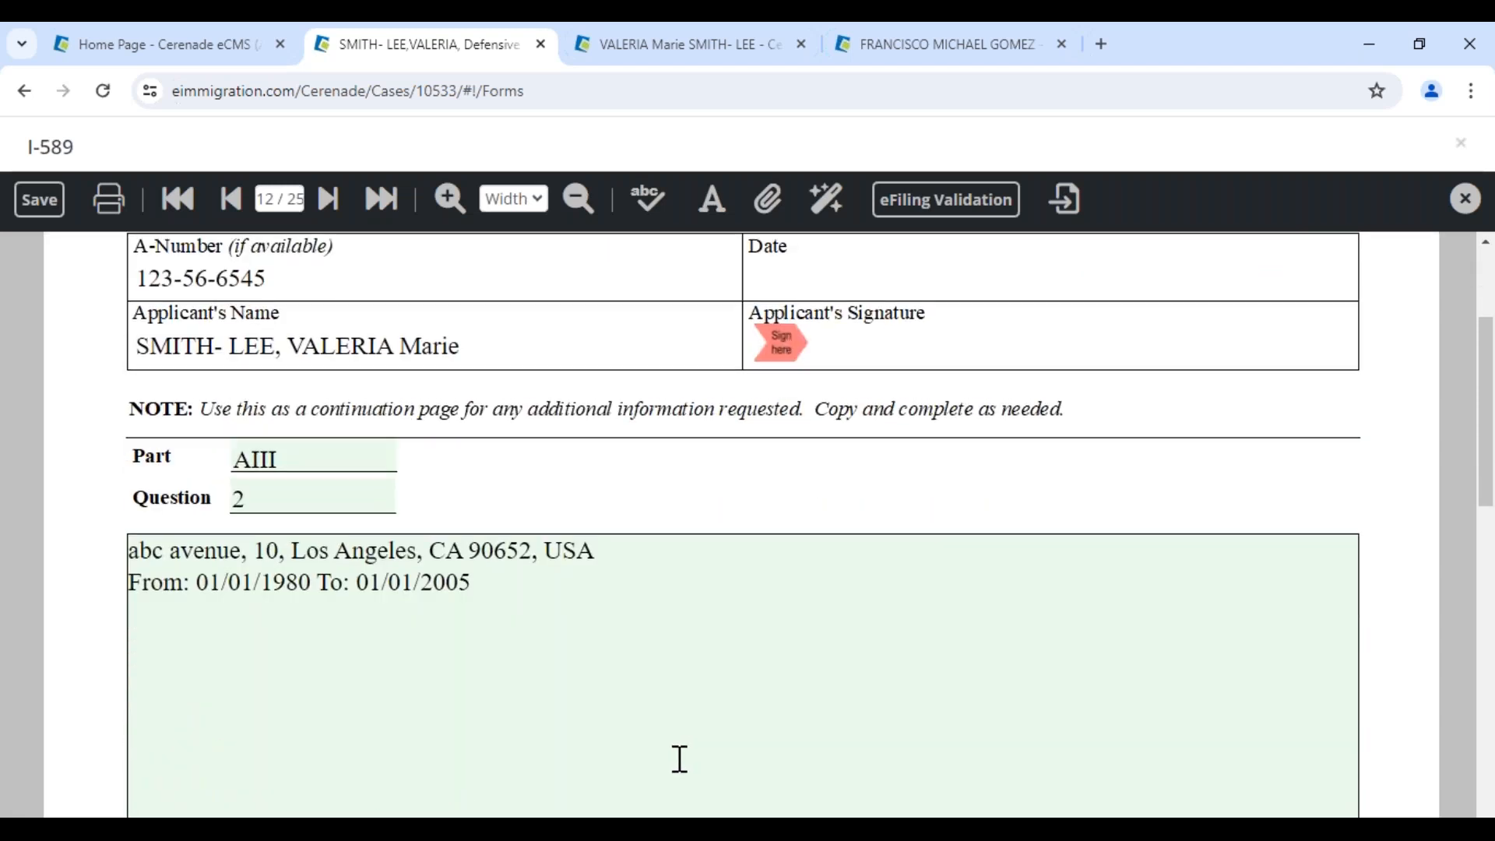
{"action": "scroll", "coordinate": [721, 554], "scroll_direction": "up", "scroll_amount": 3}
{"action": "left_click", "coordinate": [270, 190]}
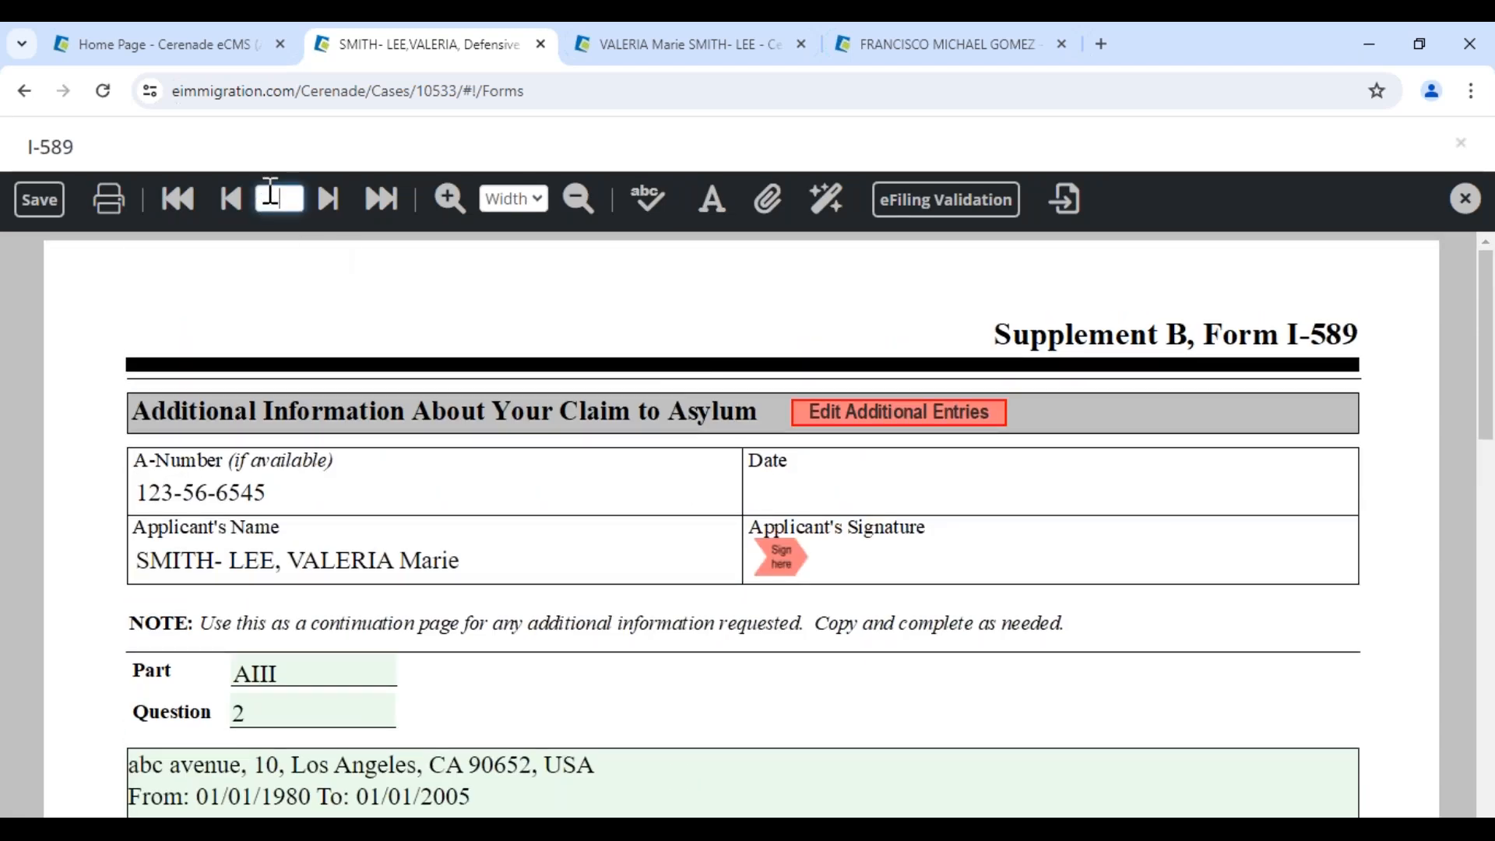
{"action": "type", "text": "2"}
{"action": "key", "text": "Return"}
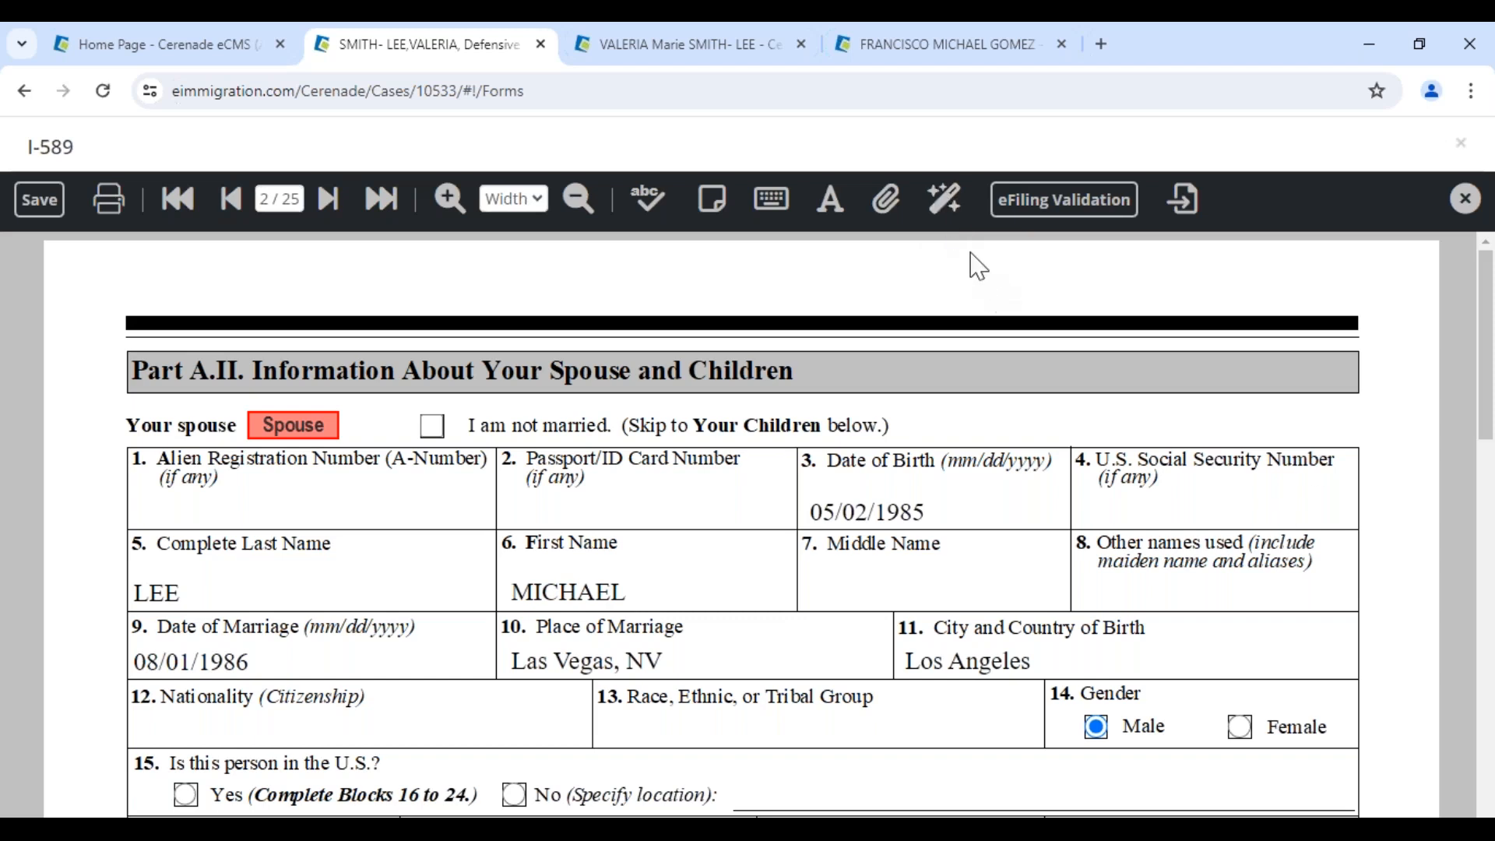
Fill every blank field of the I-589 with N/A using Form Data Edit
{"action": "left_click", "coordinate": [946, 200]}
{"action": "left_click", "coordinate": [772, 387]}
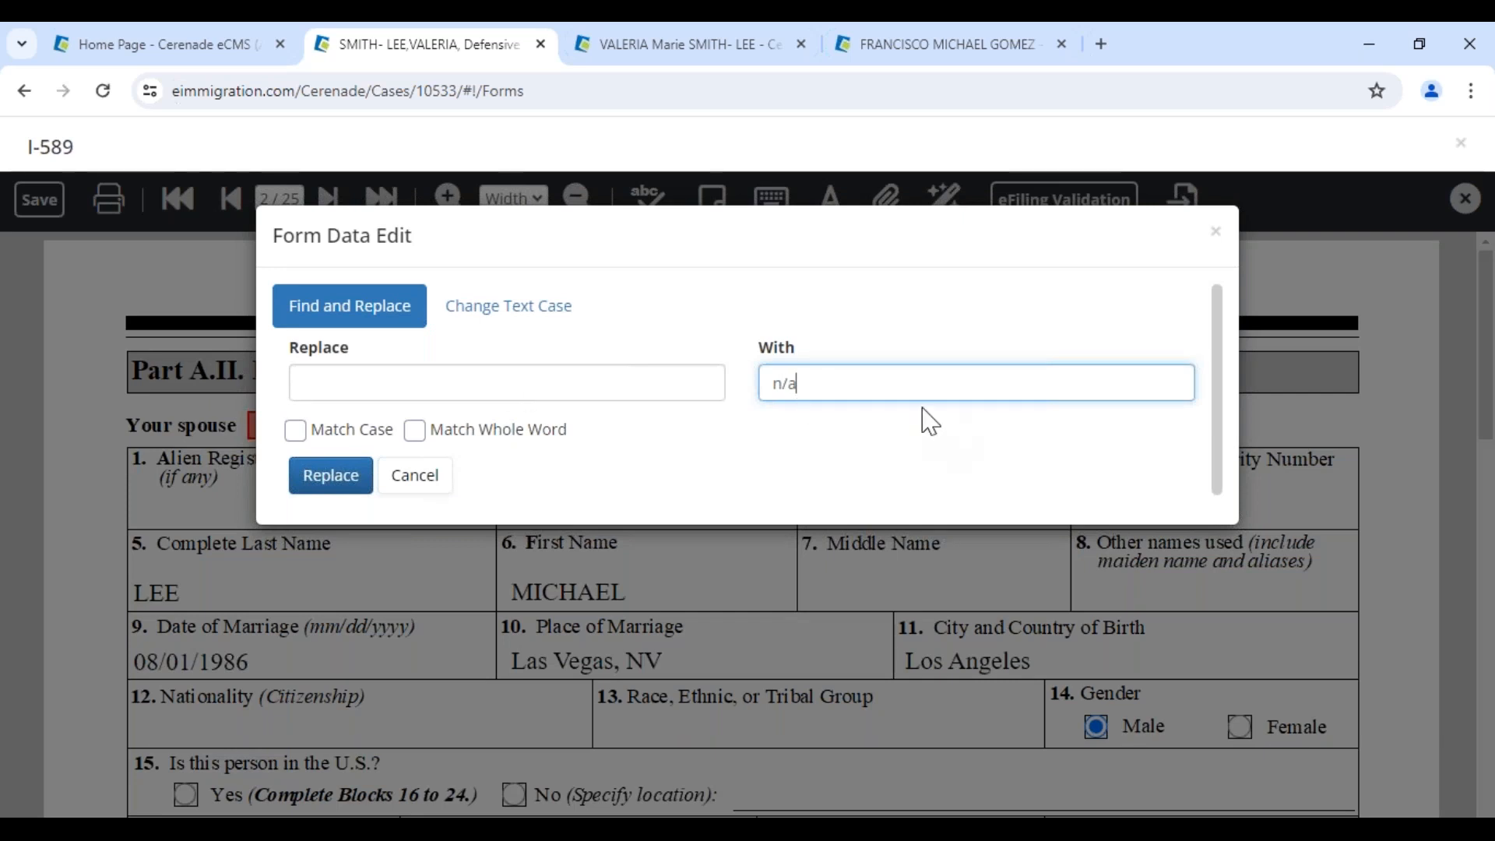
{"action": "key", "text": "shift+Left"}
{"action": "key", "text": "shift+Left"}
{"action": "key", "text": "shift+Left"}
{"action": "type", "text": "N"}
{"action": "left_click", "coordinate": [335, 477]}
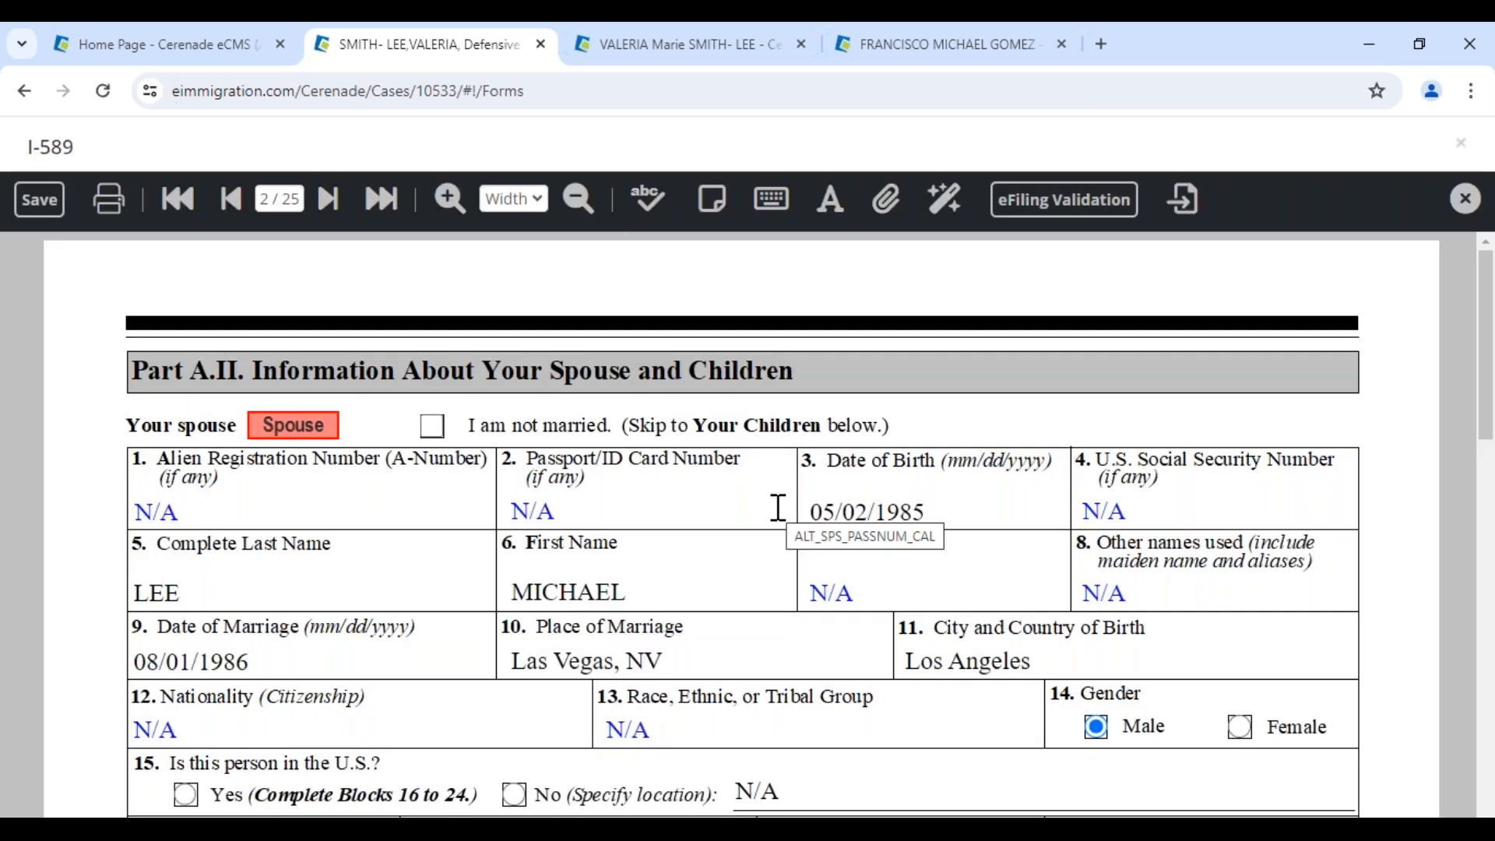
Check the N/A in the passport number, middle name and social security fields, then save the form
{"action": "left_click", "coordinate": [574, 508]}
{"action": "left_click", "coordinate": [867, 632]}
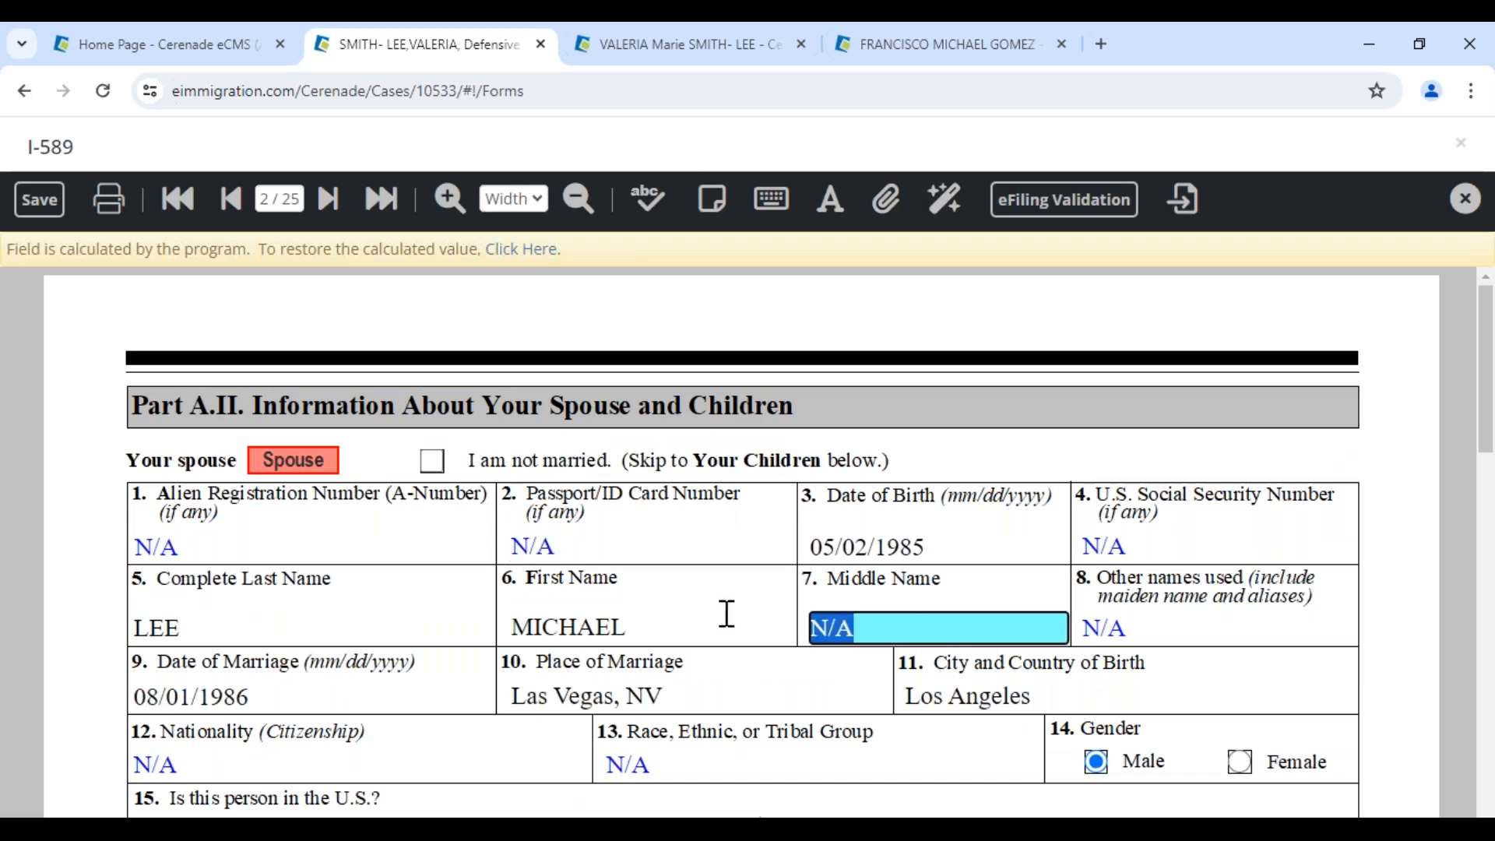
{"action": "left_click", "coordinate": [1150, 541]}
{"action": "left_click", "coordinate": [39, 200]}
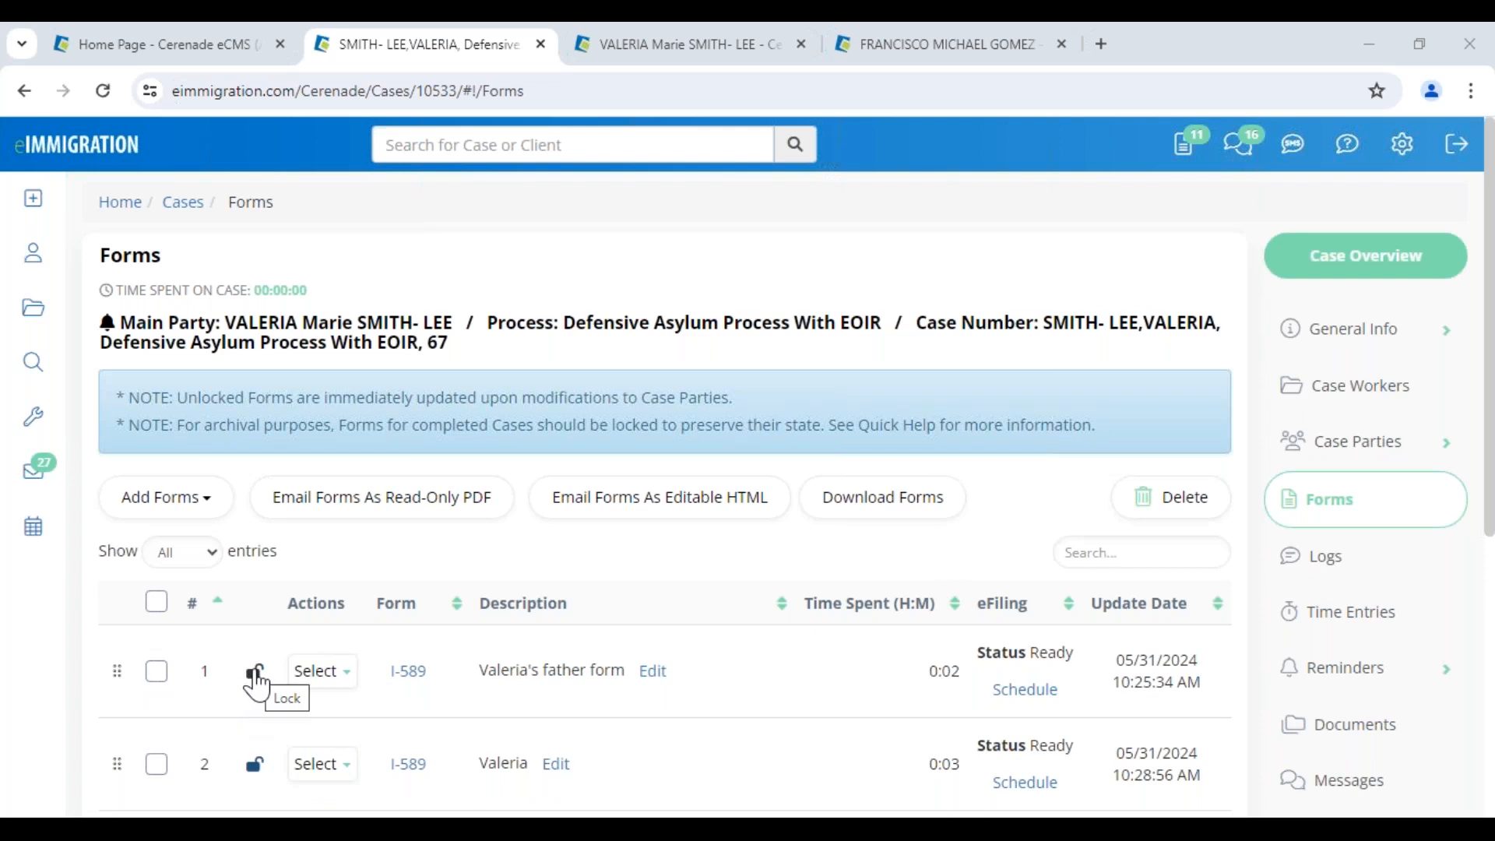
Lock the father's I-589 and append '- DO NOT EDIT' to its description
{"action": "left_click", "coordinate": [257, 678]}
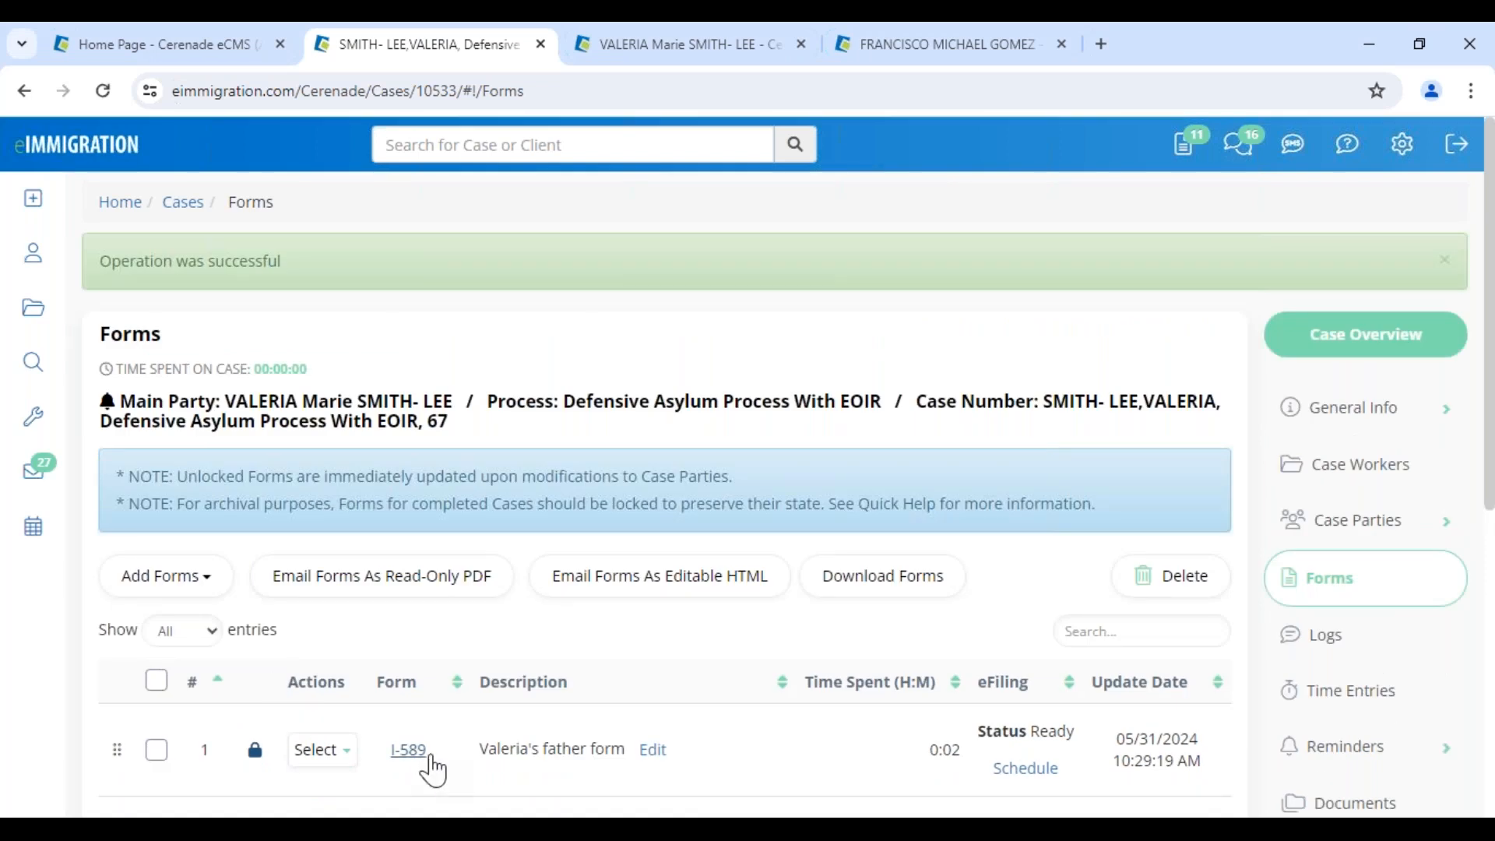
{"action": "left_click_drag", "start_coordinate": [476, 749], "coordinate": [631, 760]}
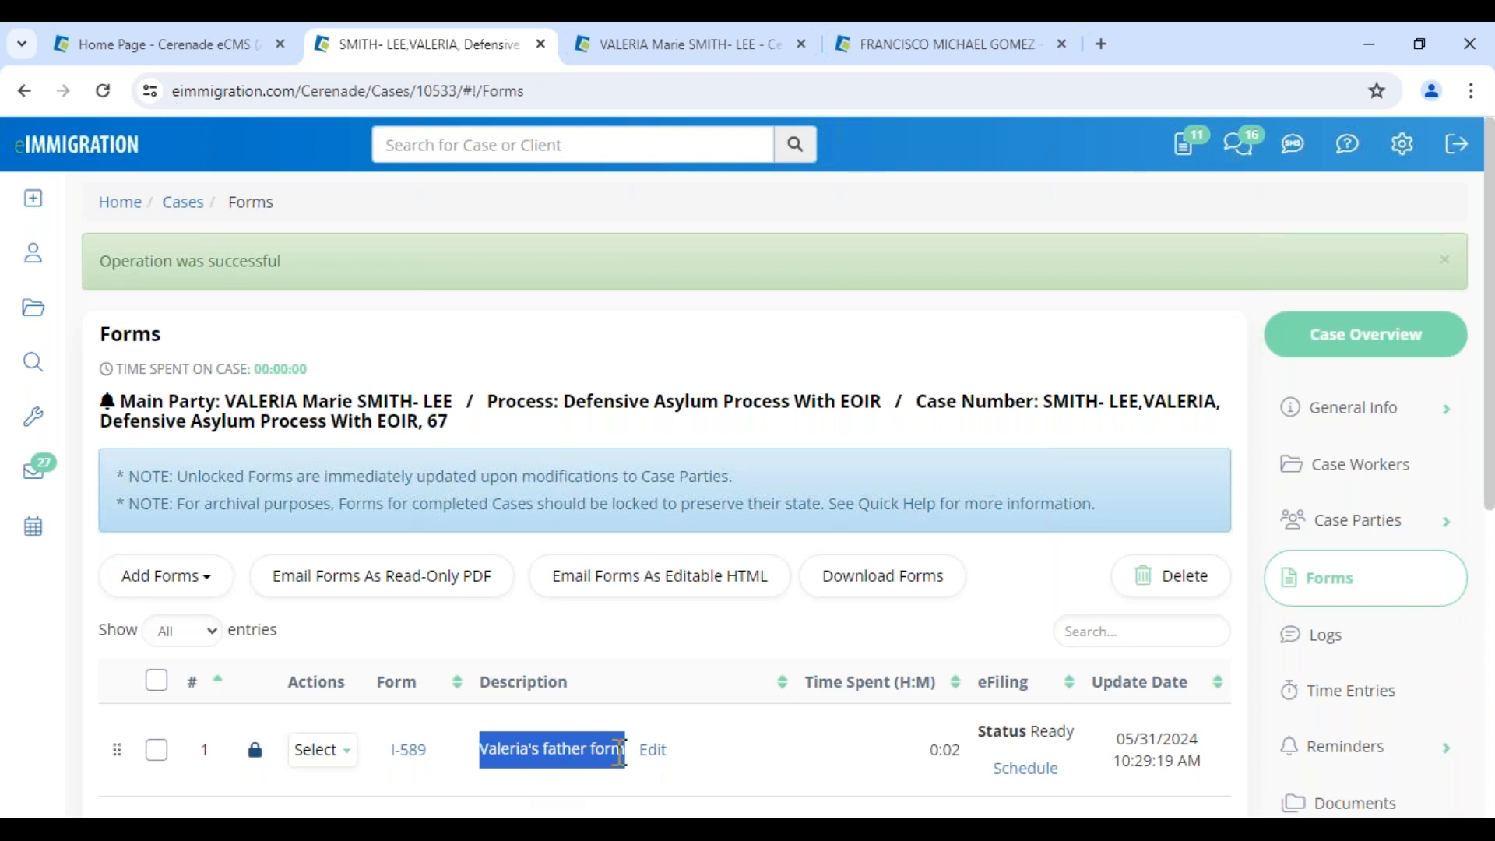
{"action": "left_click", "coordinate": [658, 752]}
{"action": "left_click", "coordinate": [674, 366]}
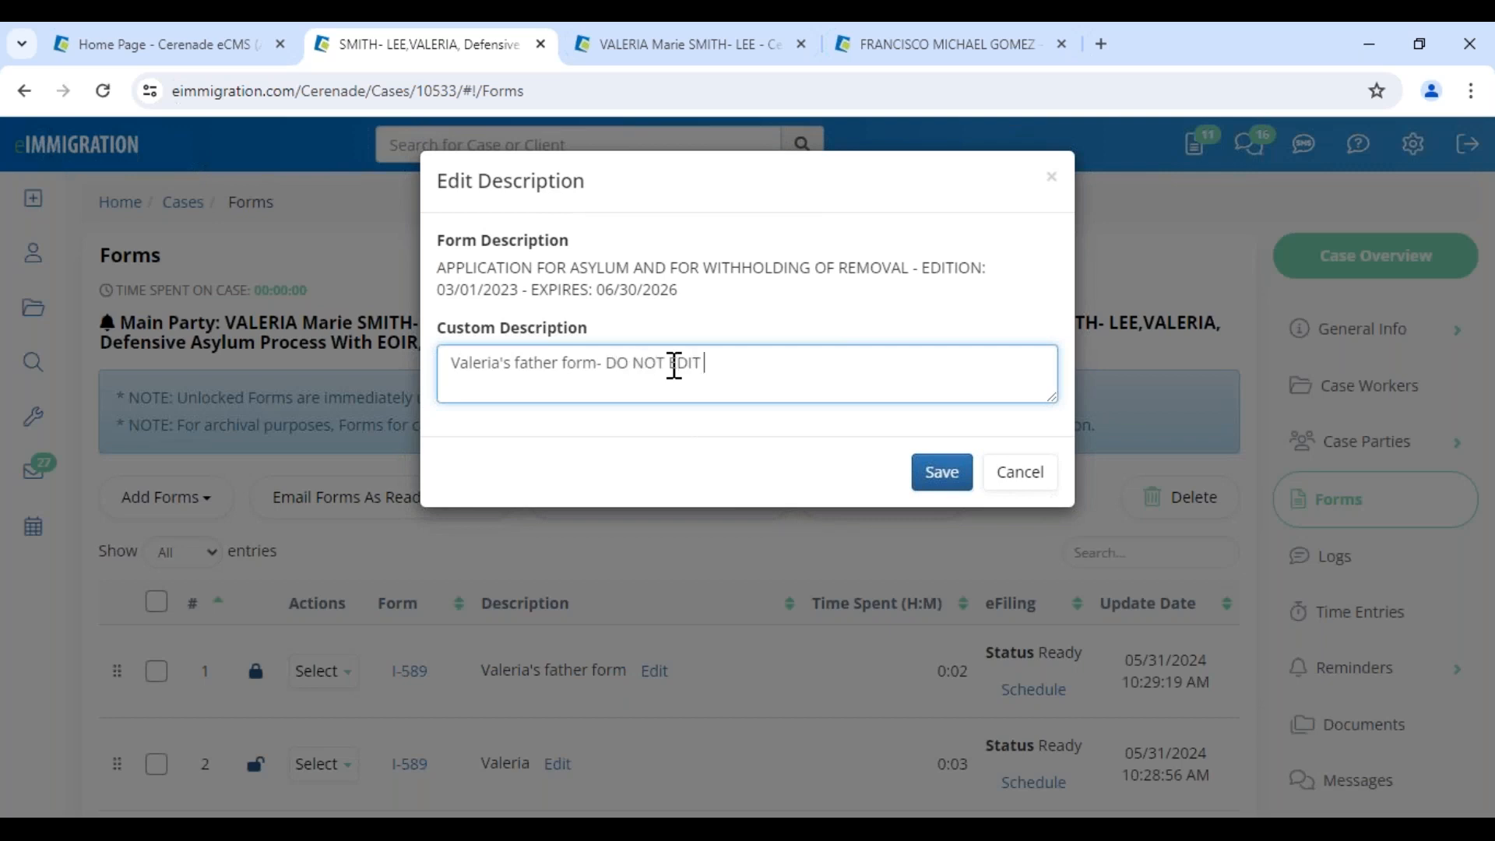
{"action": "type", "text": "- DO NOT EDIT"}
{"action": "left_click", "coordinate": [942, 472]}
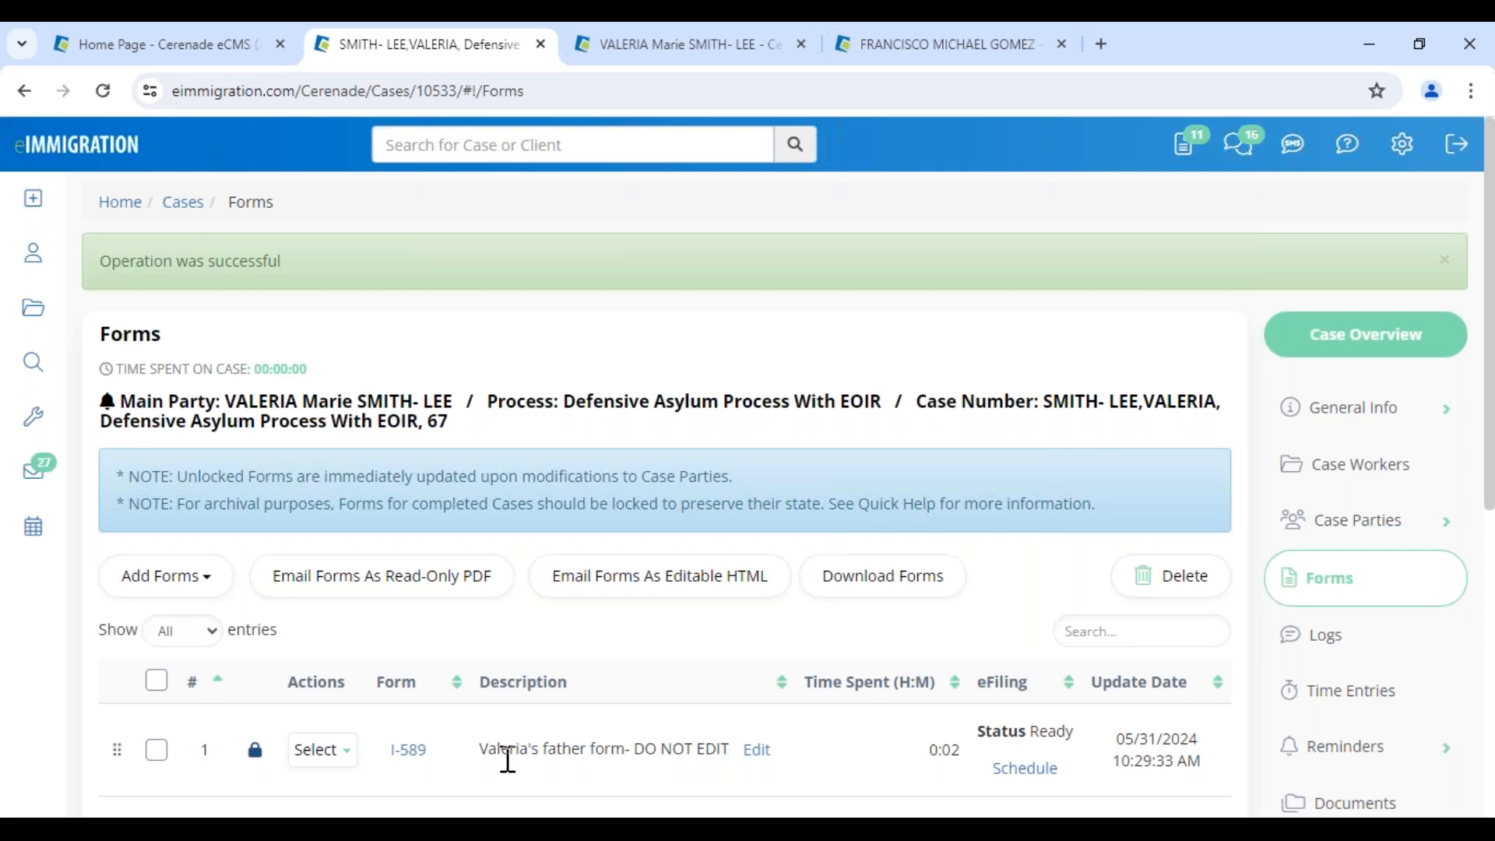
Unlock and relock the father's form, then switch to the Administrator home page
{"action": "left_click", "coordinate": [255, 750]}
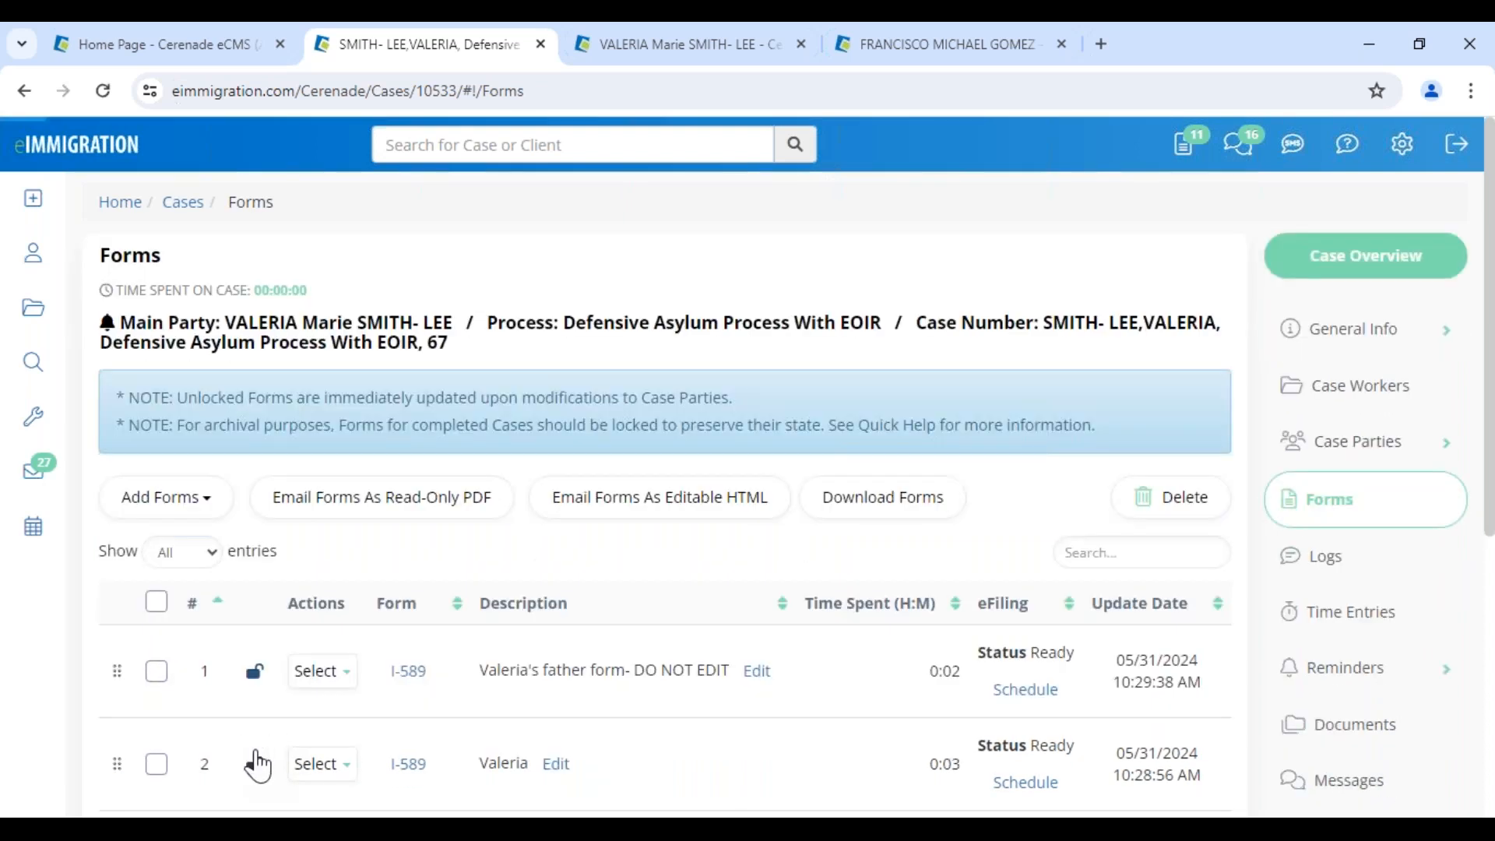
{"action": "left_click", "coordinate": [255, 672]}
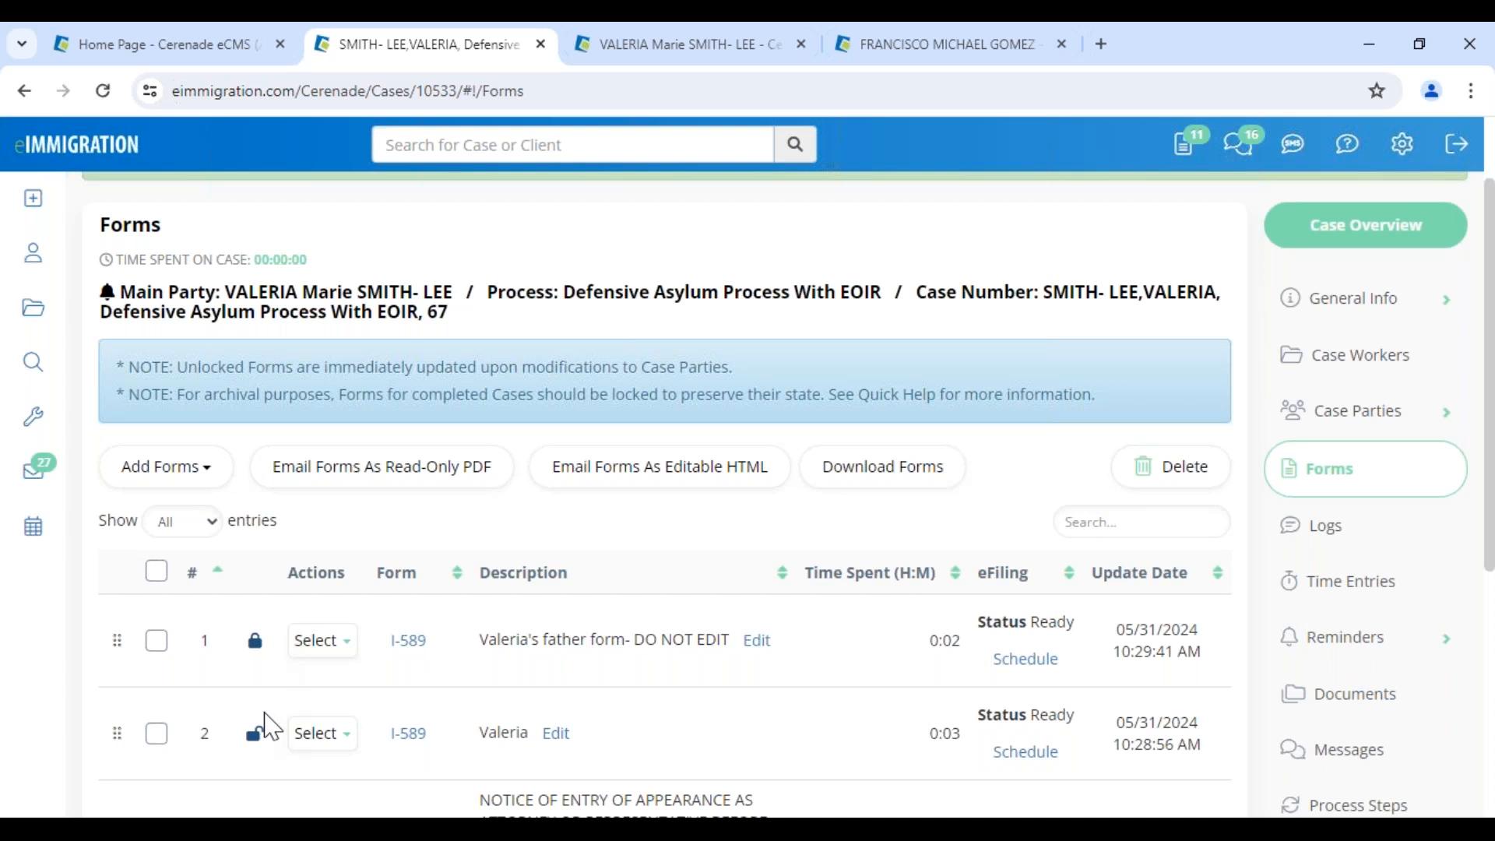
{"action": "left_click", "coordinate": [200, 45]}
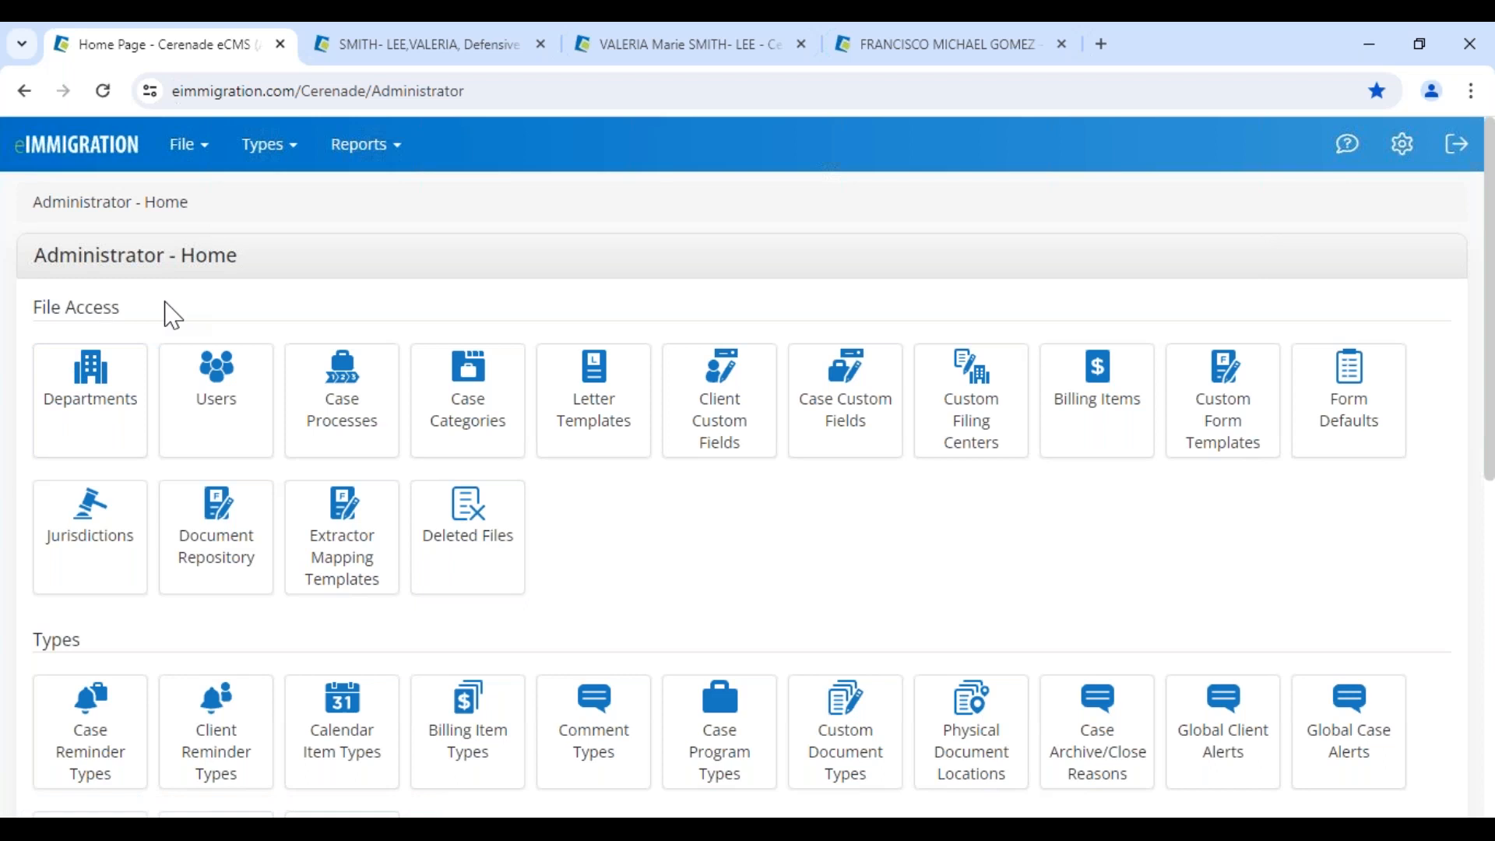
From the Home Page, open Case Processes and choose Insert from the TPS row's menu
{"action": "left_click_drag", "start_coordinate": [43, 244], "coordinate": [335, 257]}
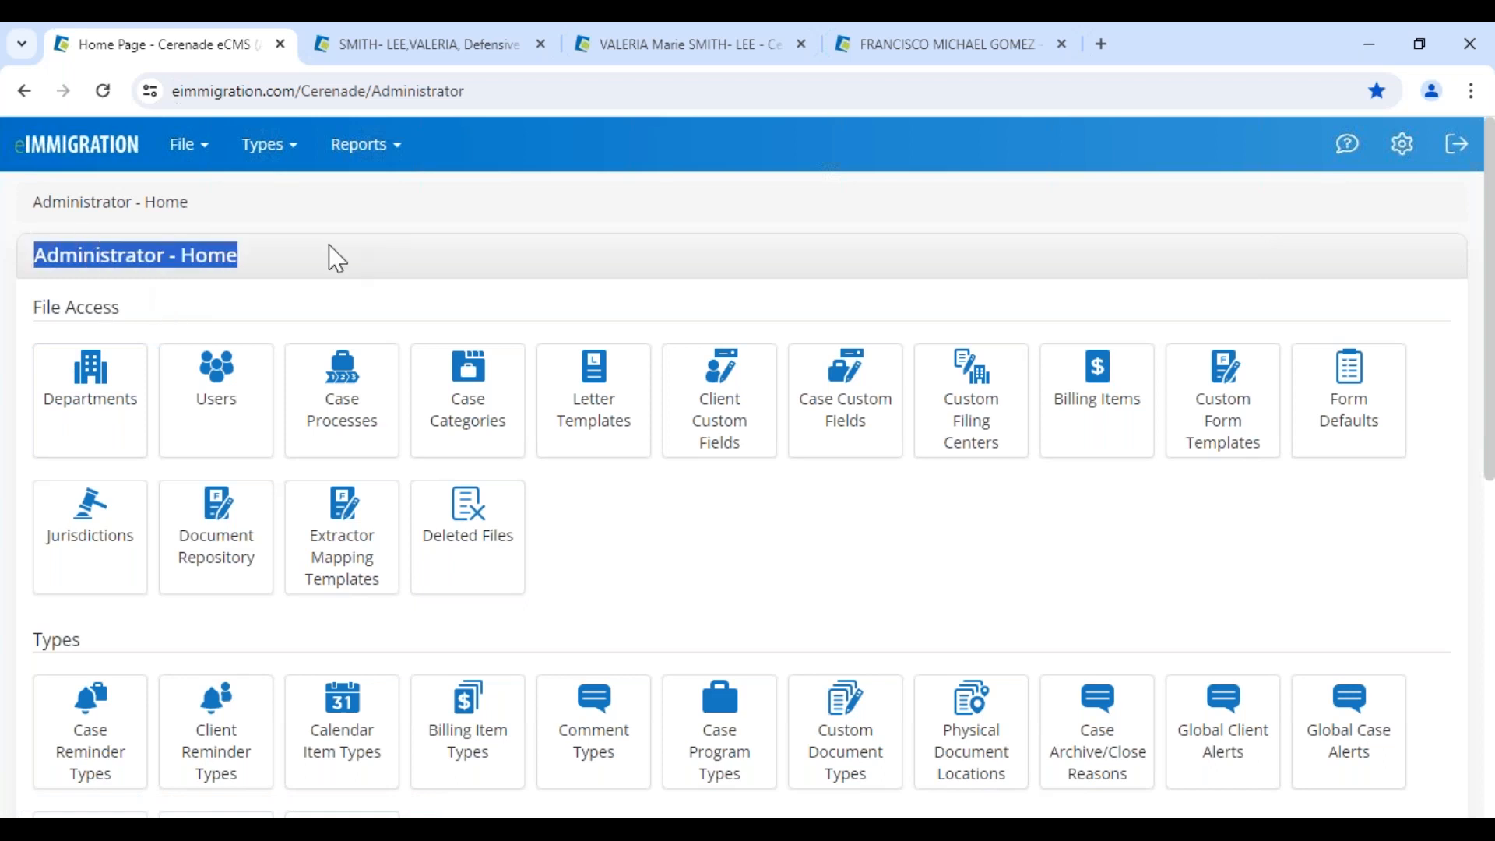
{"action": "left_click", "coordinate": [337, 421]}
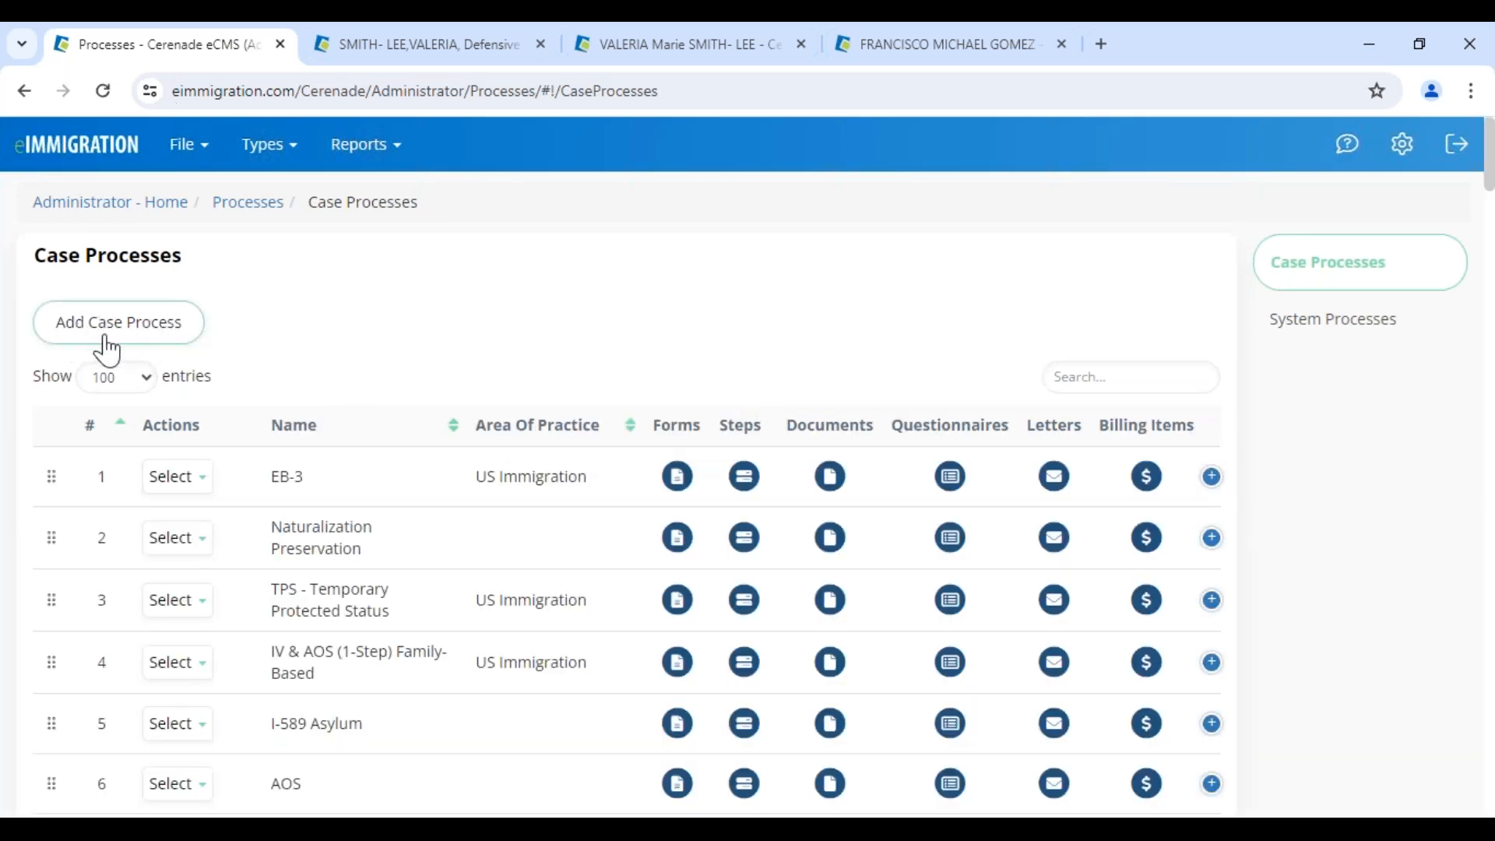
{"action": "left_click", "coordinate": [165, 605]}
{"action": "mouse_move", "coordinate": [201, 608]}
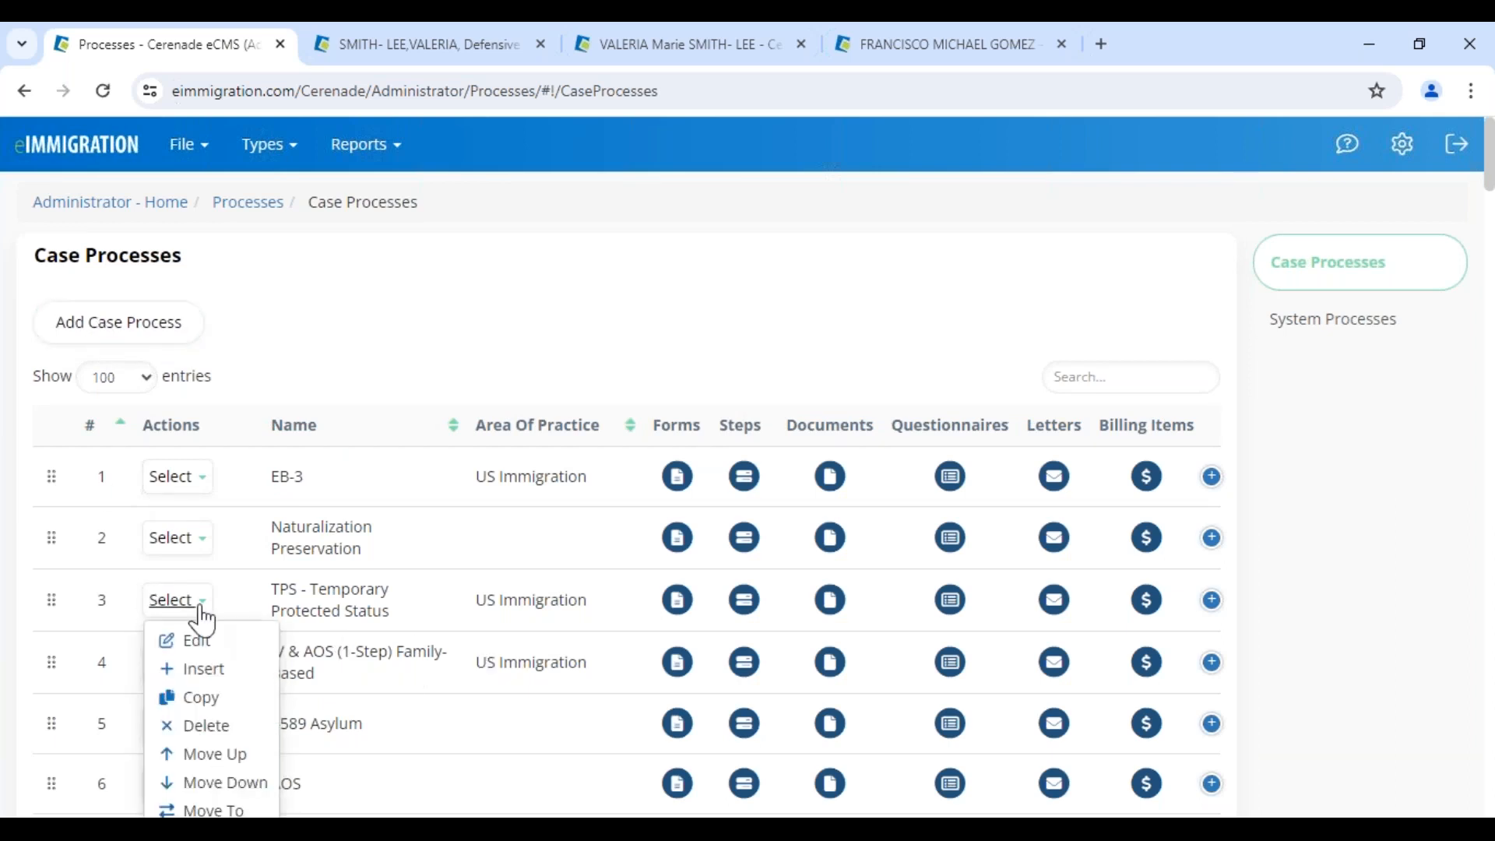
{"action": "left_click", "coordinate": [196, 669]}
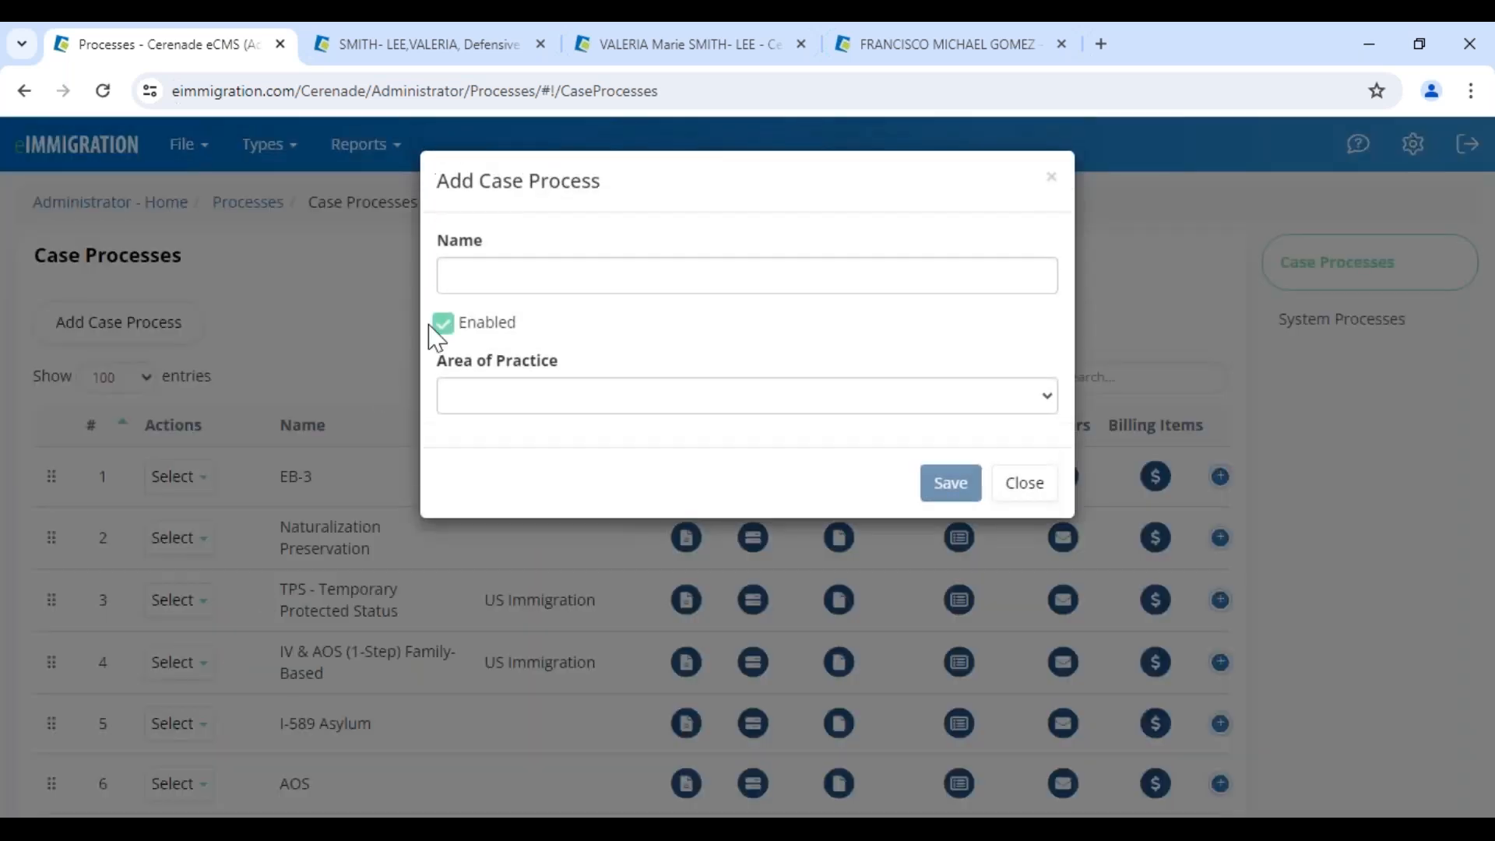
Save a new case process named 'ESLsfsterterte' with Area of Practice set to Other
{"action": "left_click", "coordinate": [495, 275]}
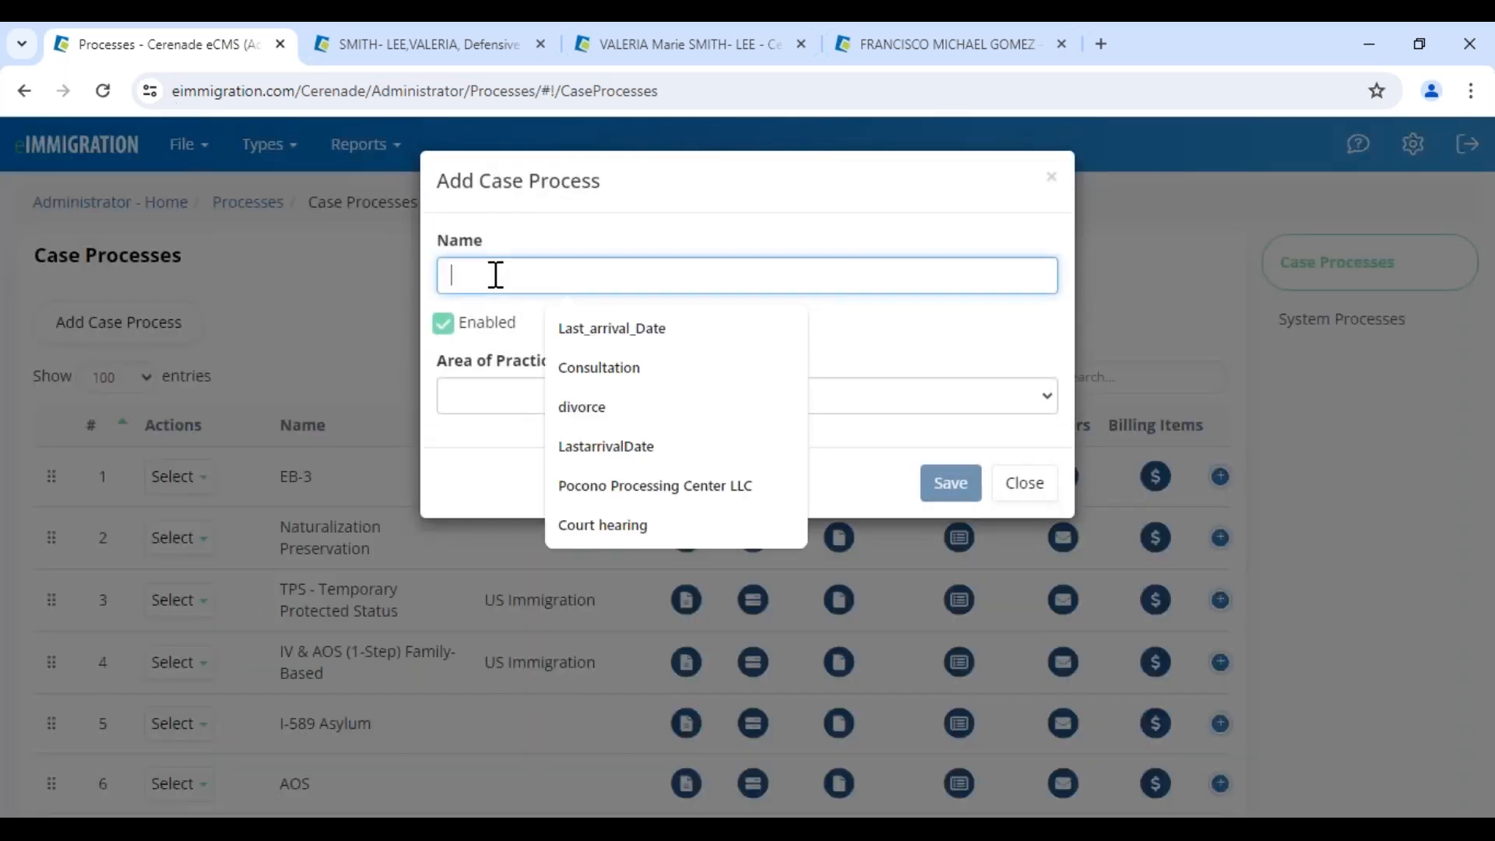
{"action": "type", "text": "TRans"}
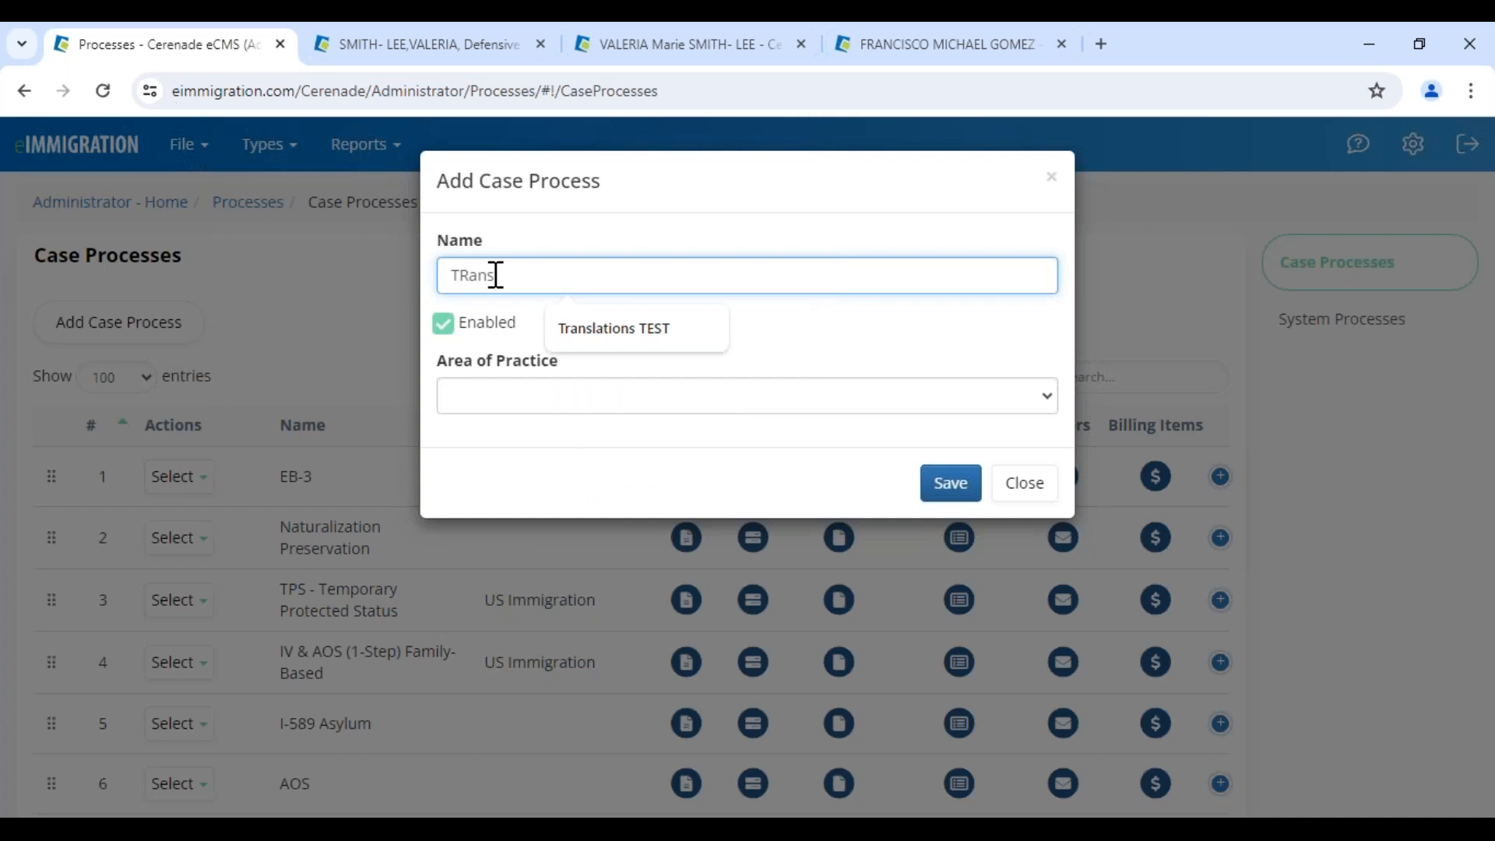
{"action": "left_click_drag", "start_coordinate": [495, 275], "coordinate": [289, 254]}
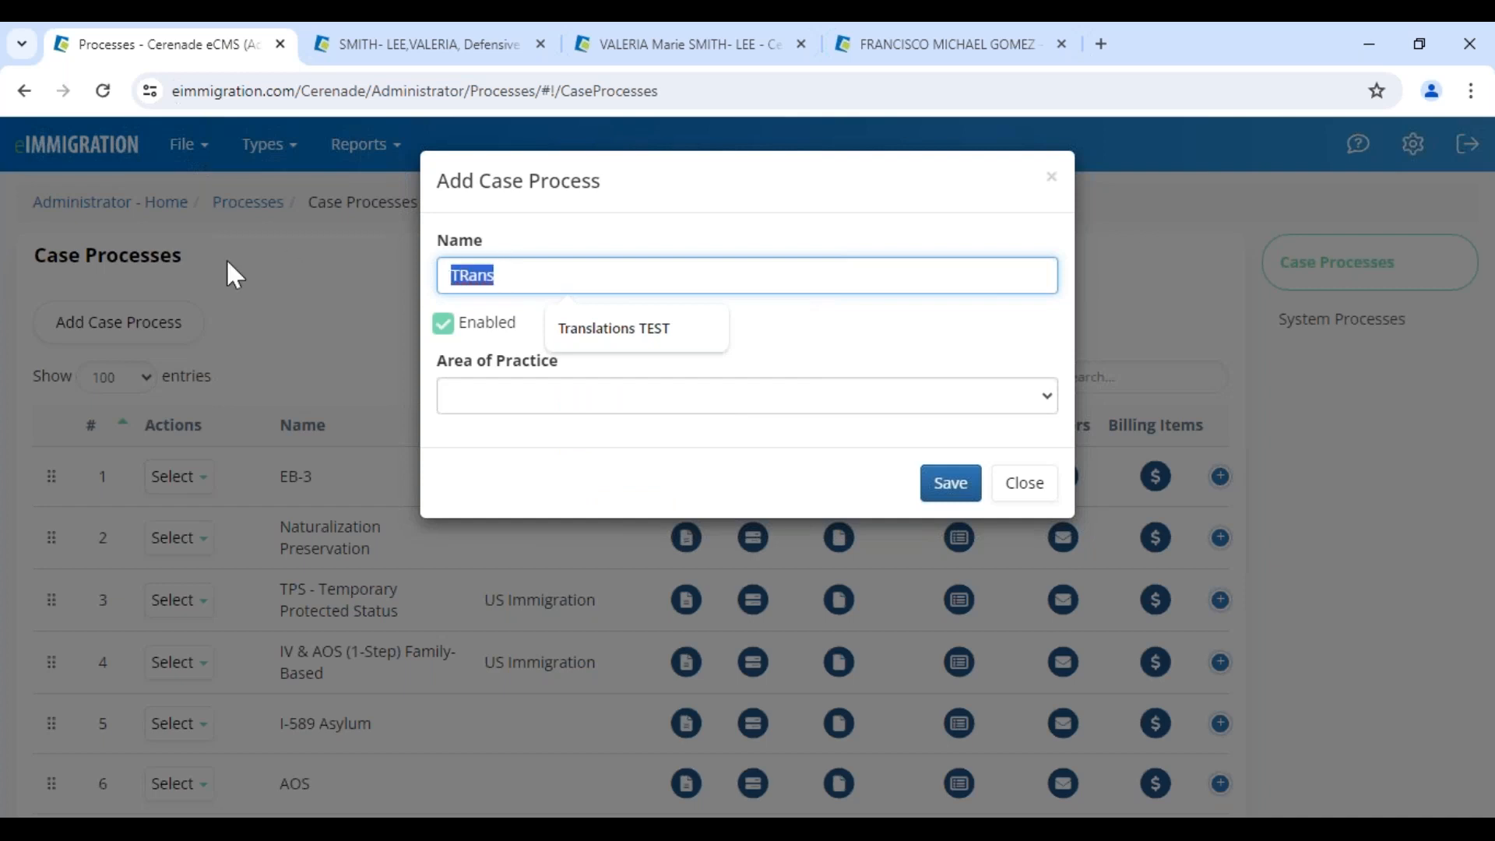
{"action": "key", "text": "BackSpace"}
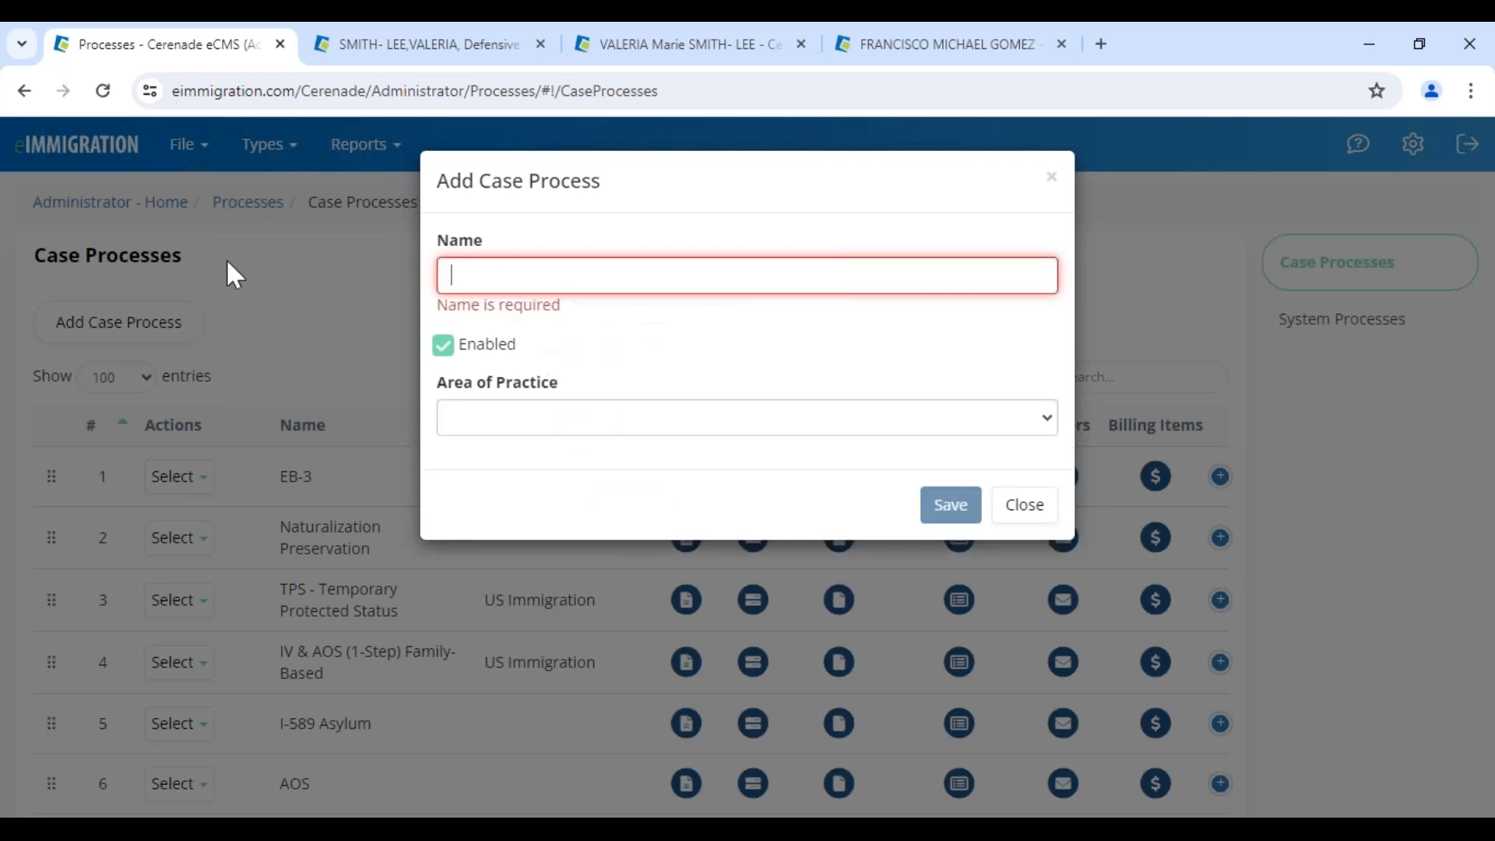
{"action": "type", "text": "ESL"}
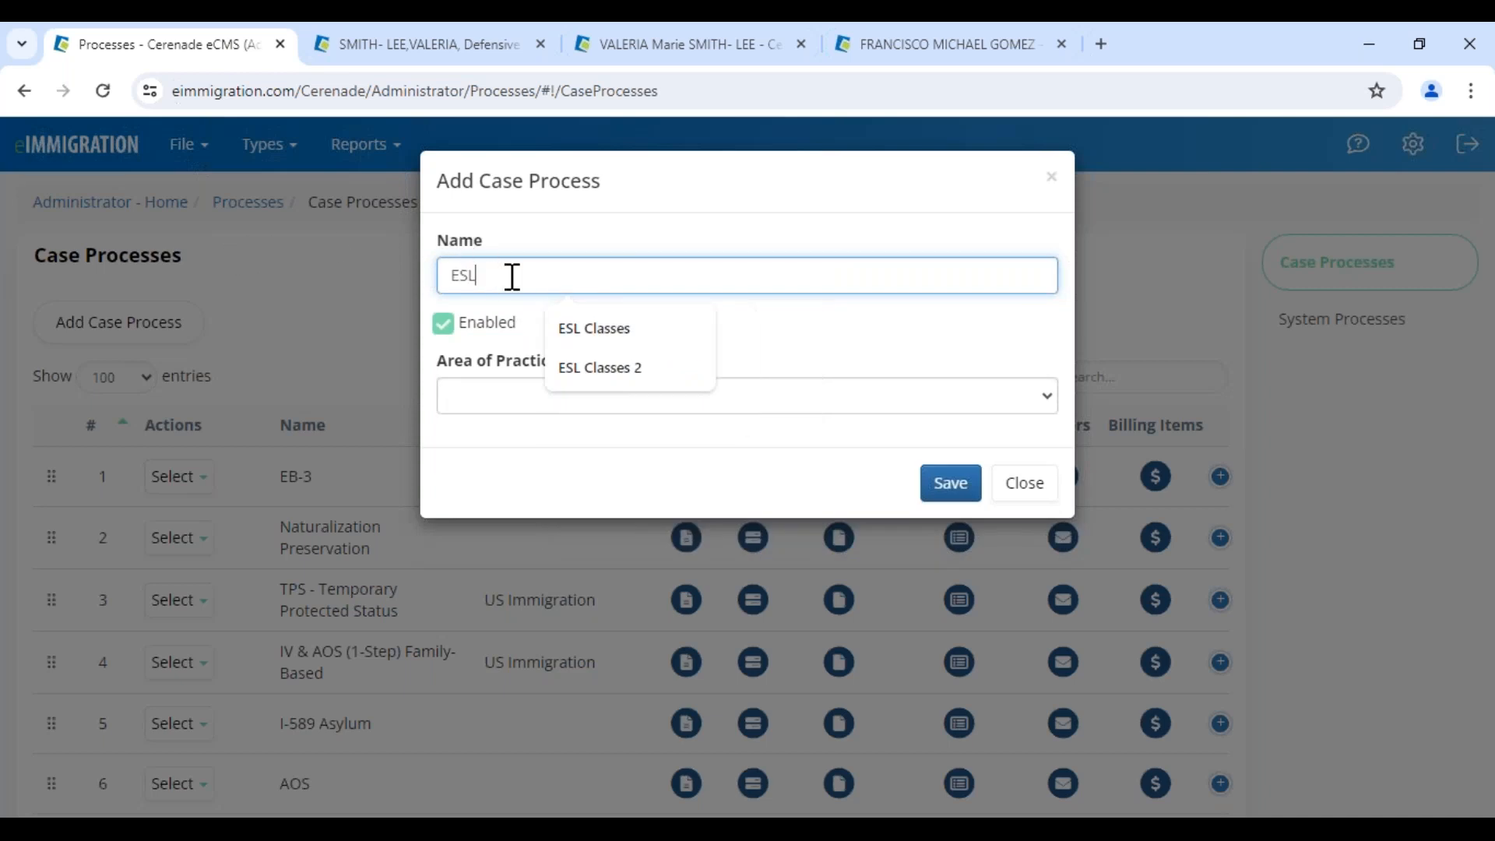
{"action": "type", "text": "sfsterterte"}
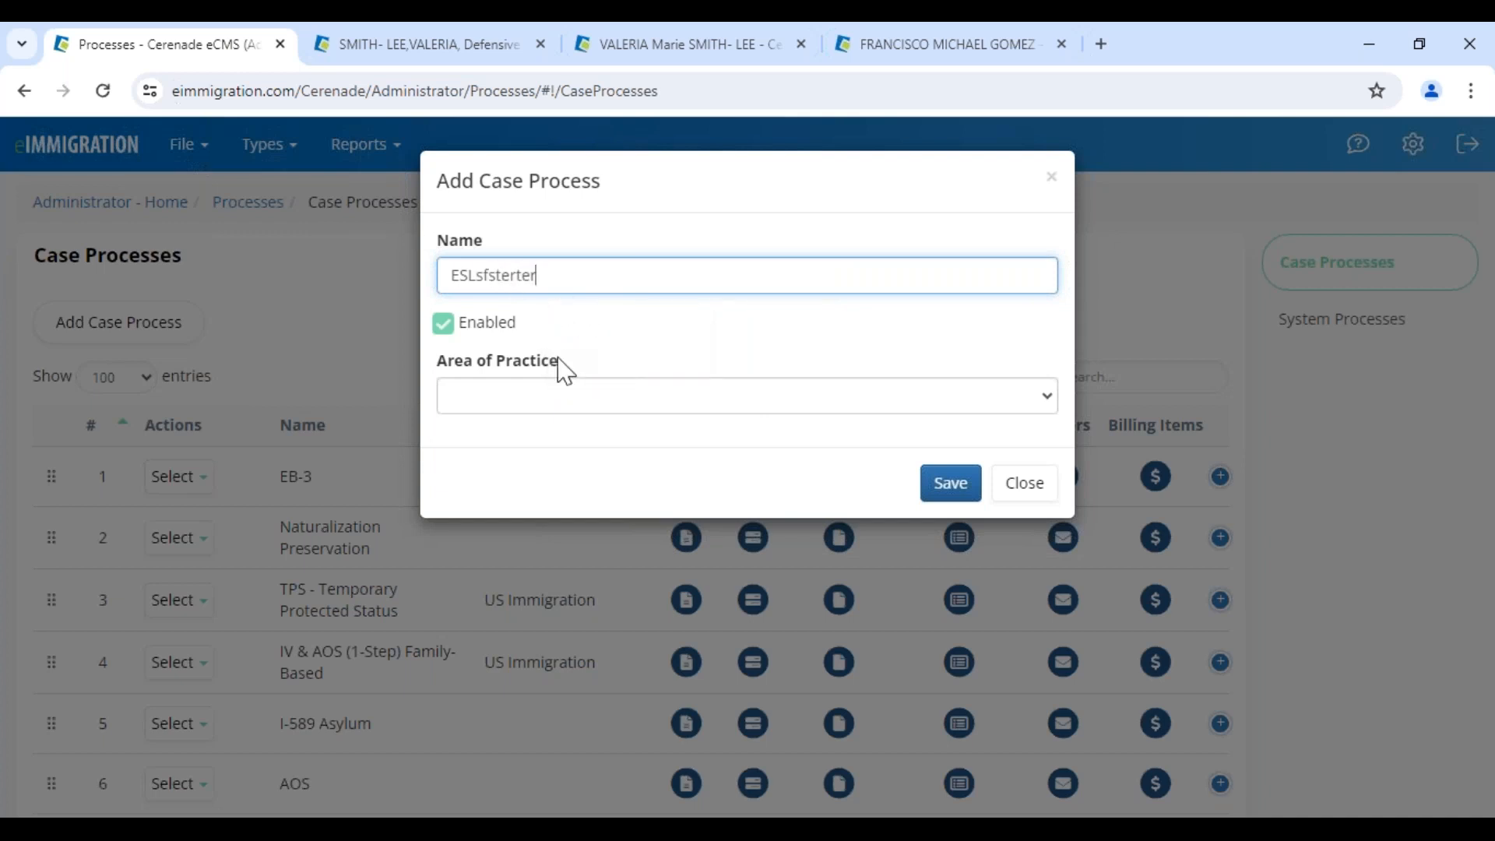
{"action": "left_click", "coordinate": [564, 398]}
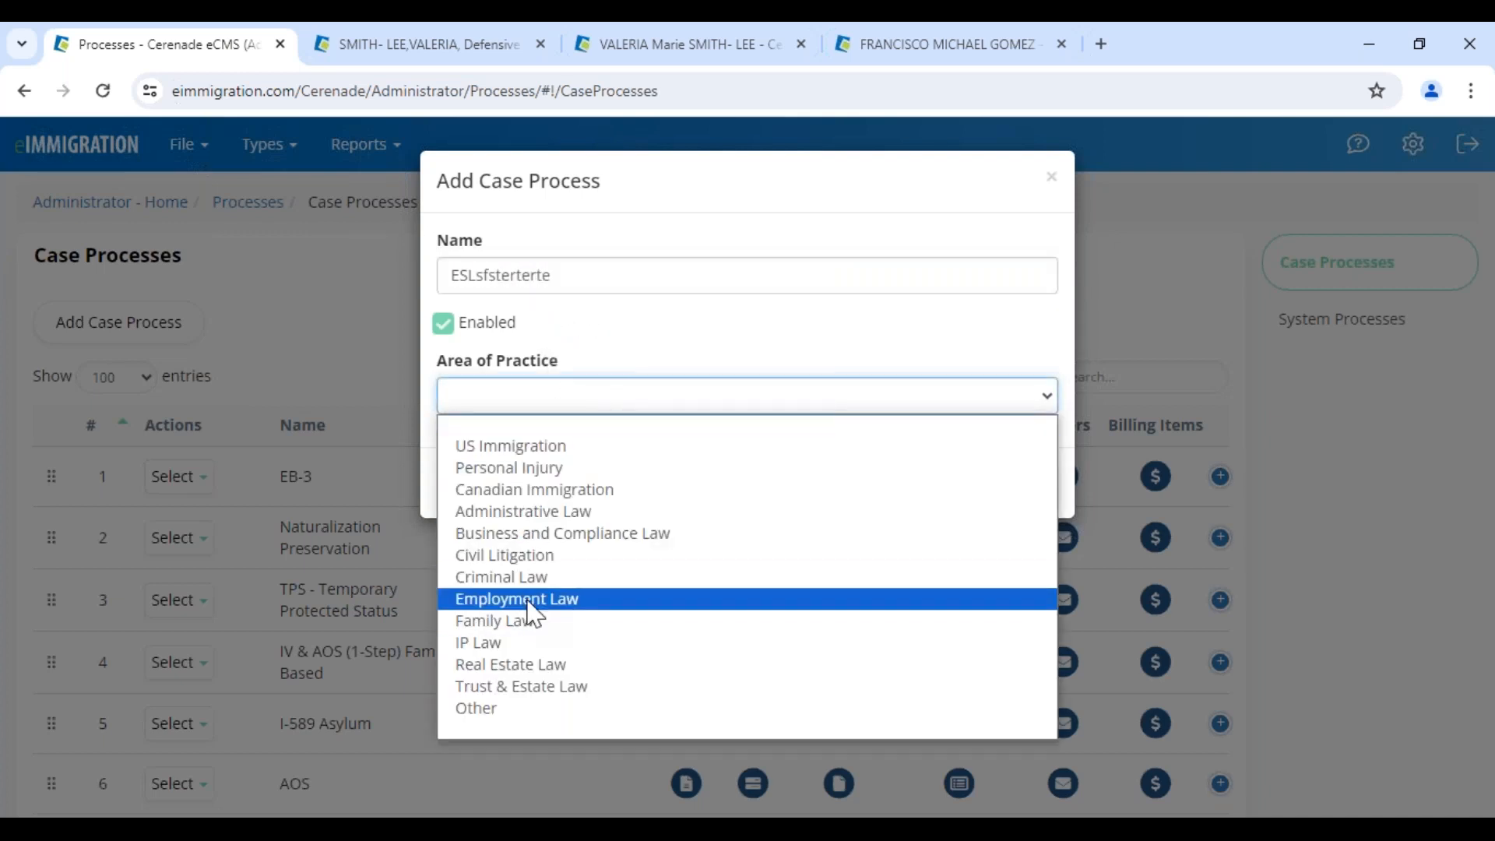
{"action": "left_click", "coordinate": [505, 709]}
{"action": "left_click", "coordinate": [950, 484]}
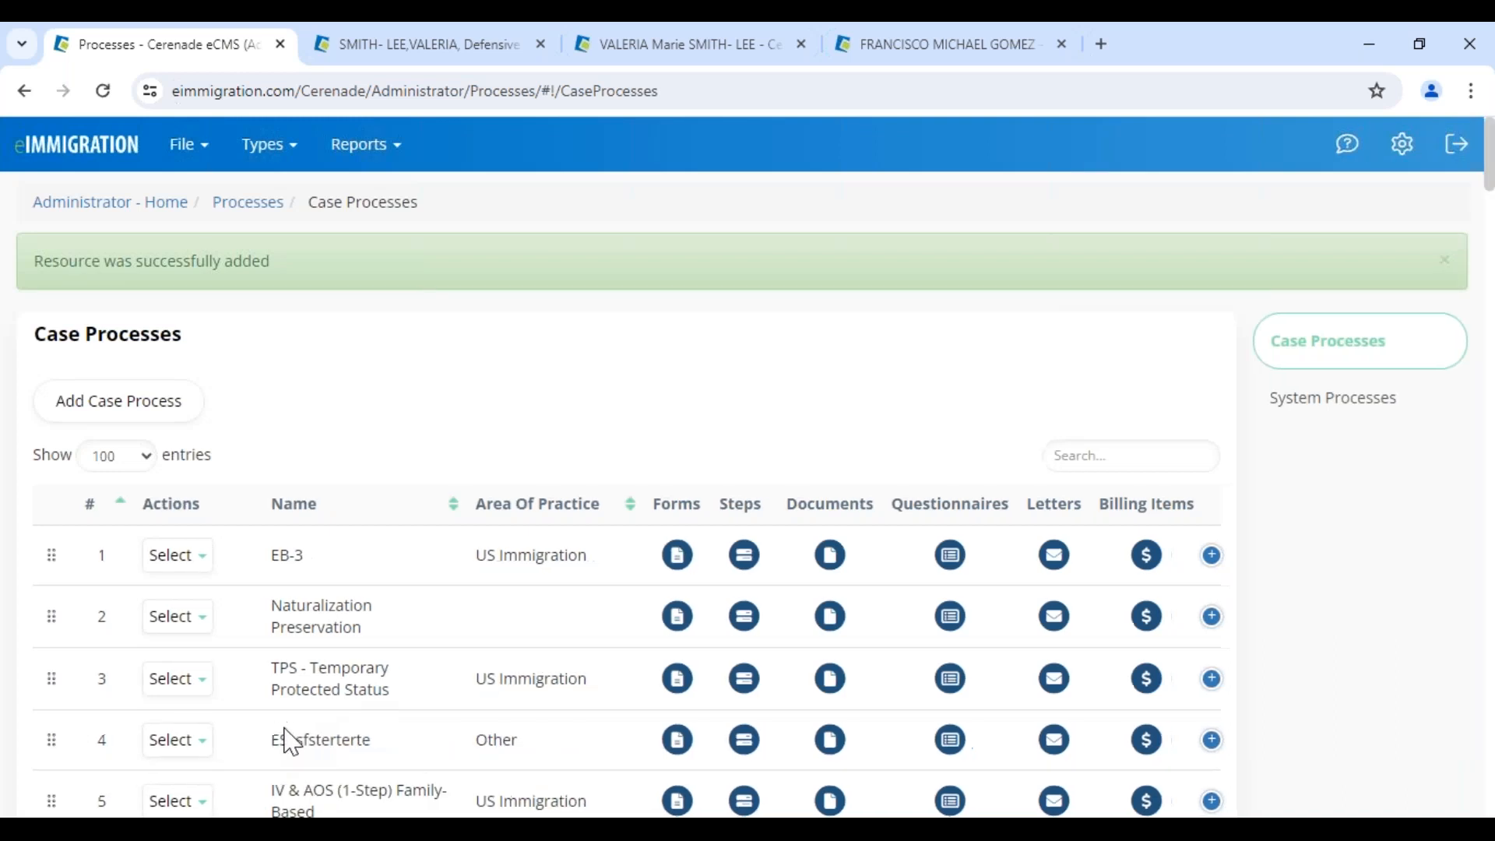
Delete the ESLsfsterterte test case process
{"action": "scroll", "coordinate": [292, 736], "scroll_direction": "down", "scroll_amount": 1}
{"action": "left_click_drag", "start_coordinate": [270, 631], "coordinate": [410, 640]}
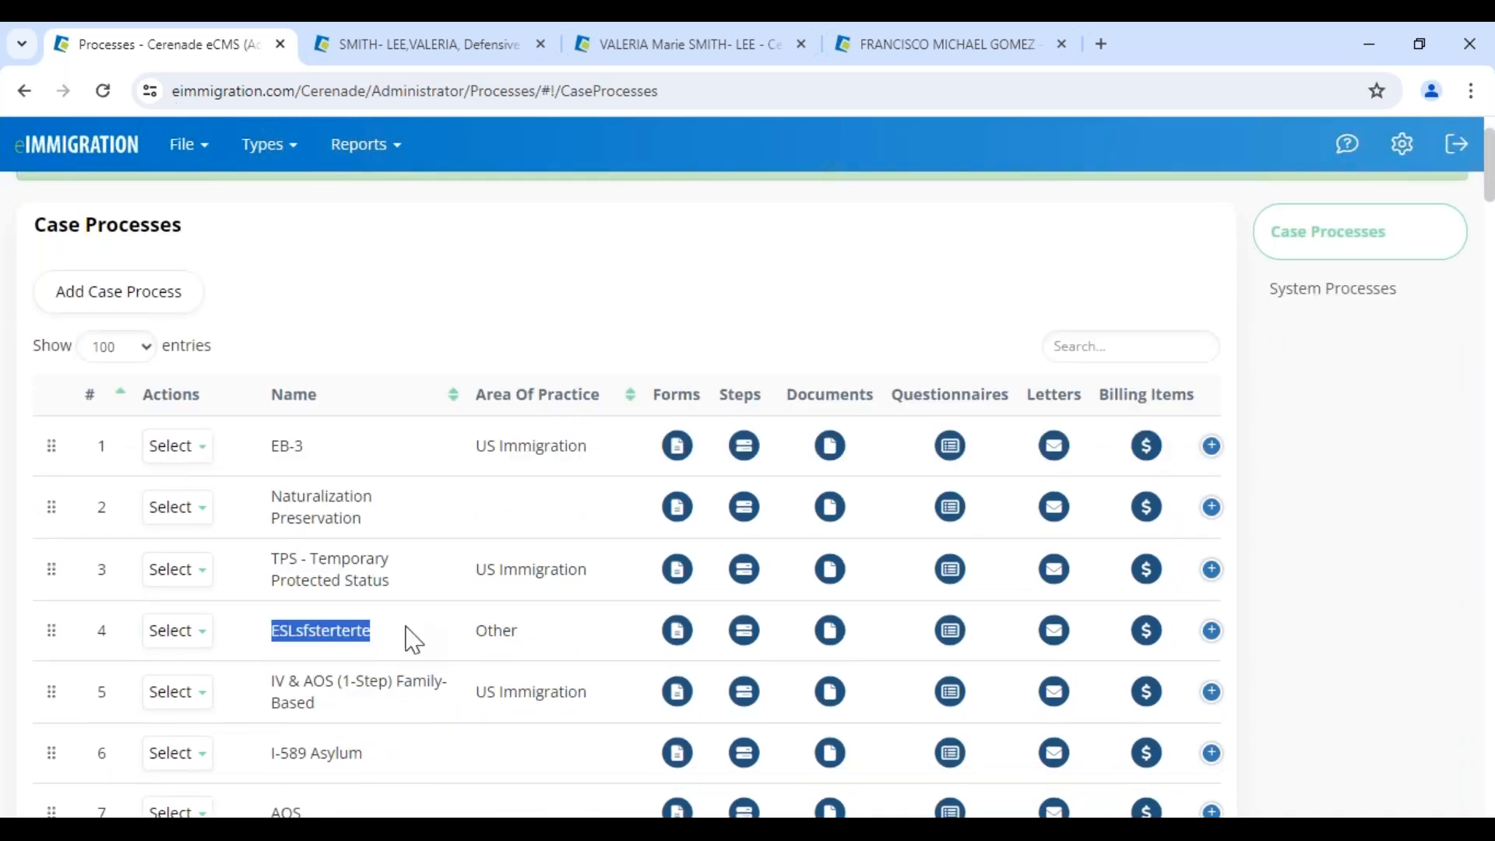
{"action": "left_click", "coordinate": [178, 631]}
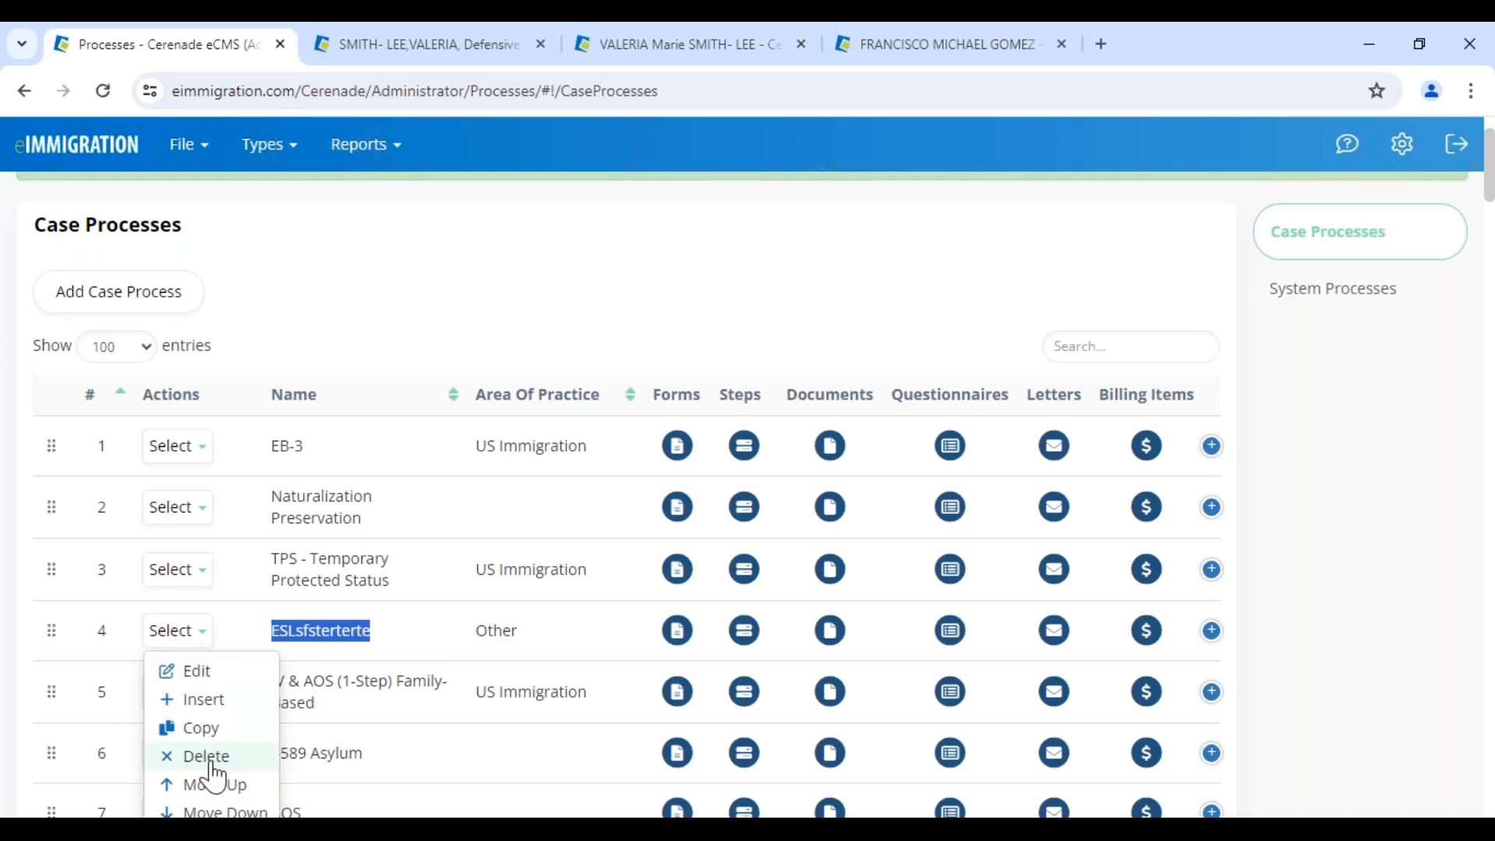
{"action": "left_click", "coordinate": [195, 755]}
{"action": "left_click", "coordinate": [1029, 234]}
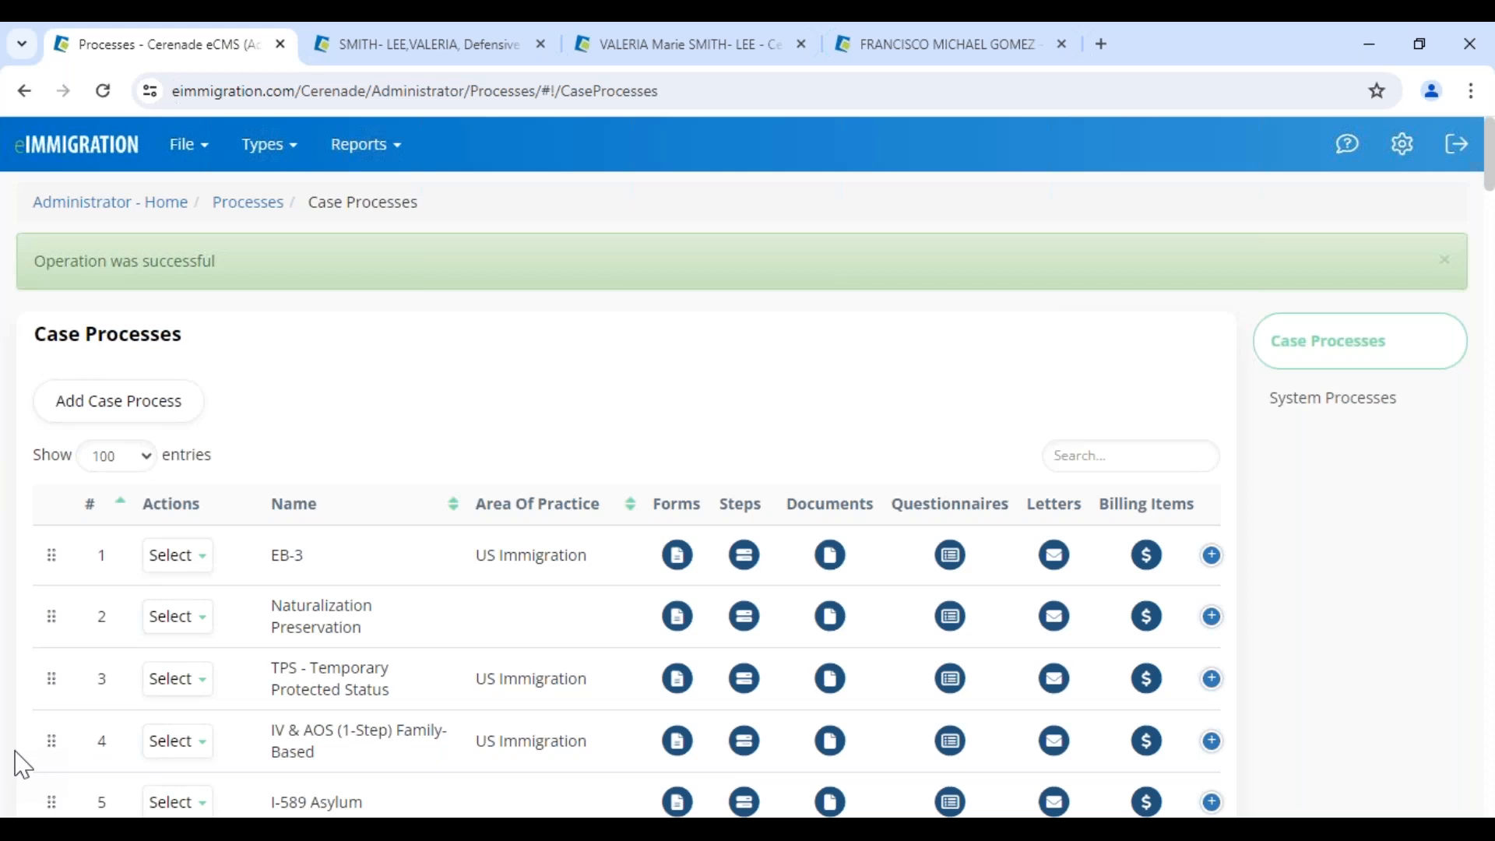
Rename the EB-3 case process to 'EB-3 TEST' and save it
{"action": "left_click", "coordinate": [194, 560]}
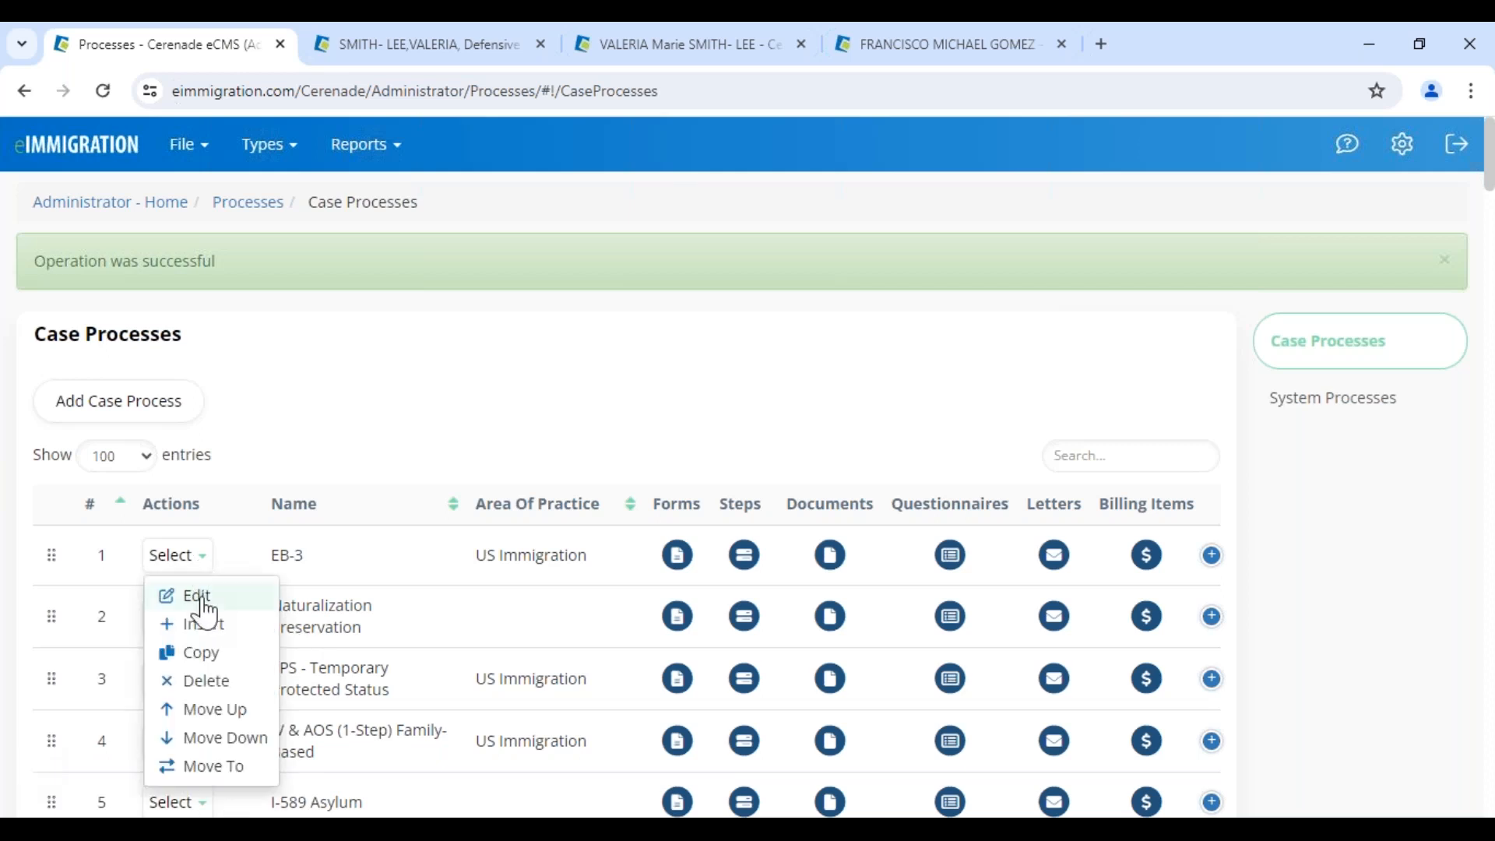
{"action": "left_click", "coordinate": [198, 597]}
{"action": "left_click_drag", "start_coordinate": [450, 274], "coordinate": [577, 268]}
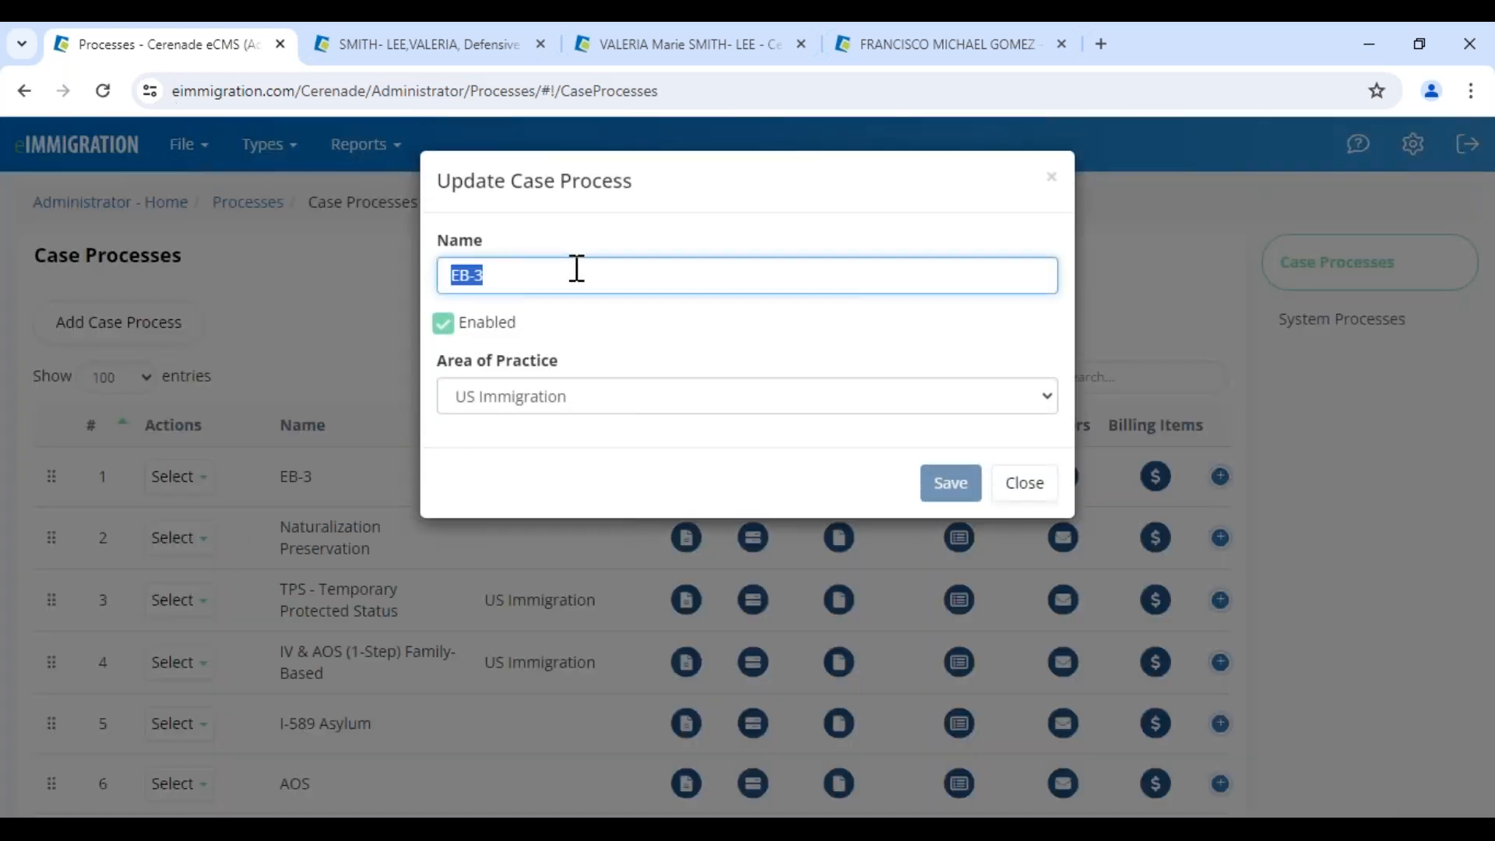
{"action": "left_click", "coordinate": [577, 269]}
{"action": "type", "text": "TEST"}
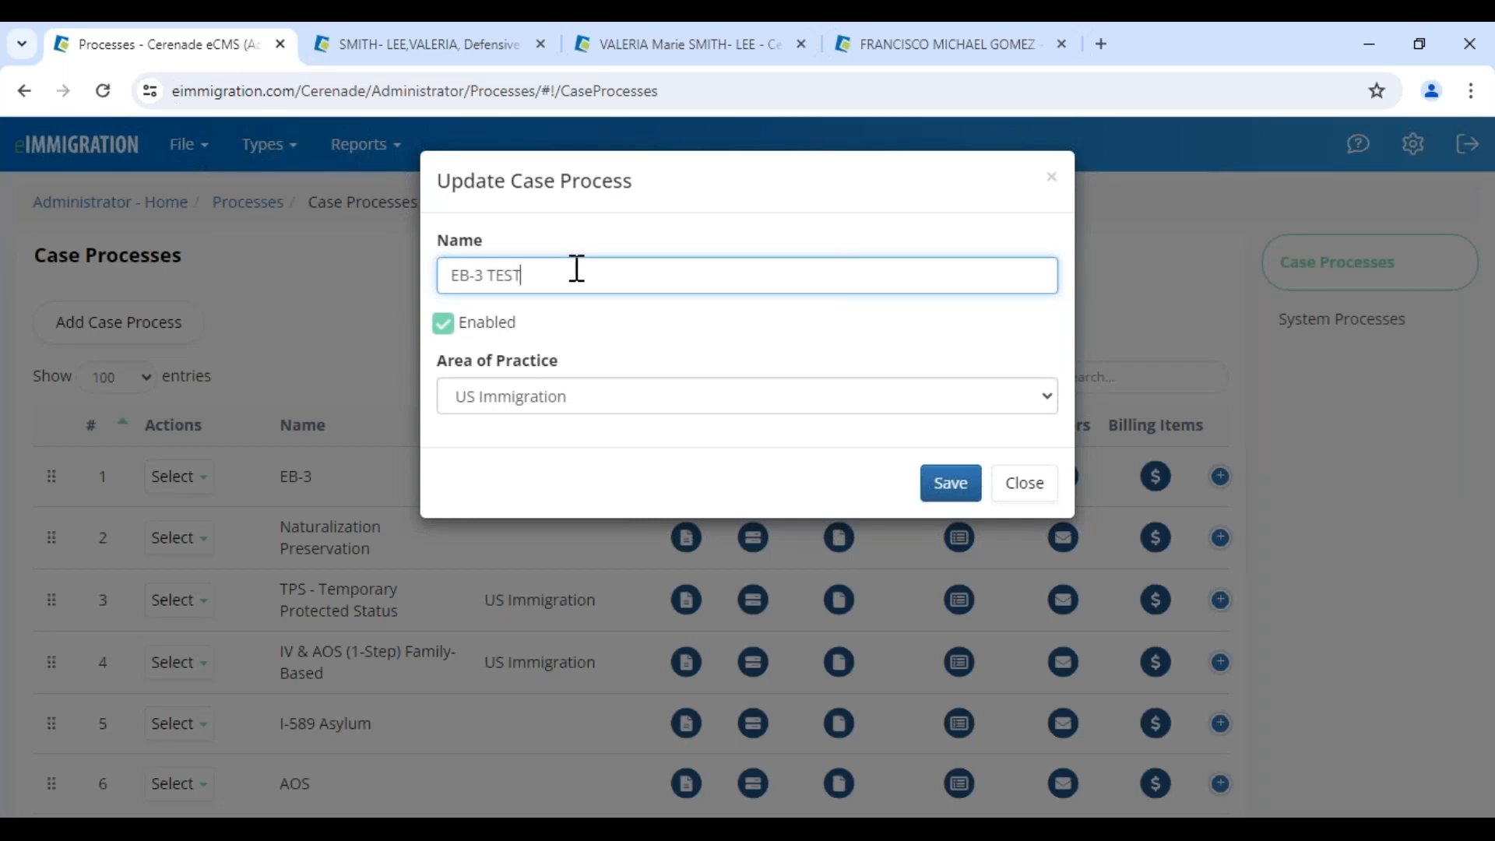
{"action": "left_click", "coordinate": [966, 483]}
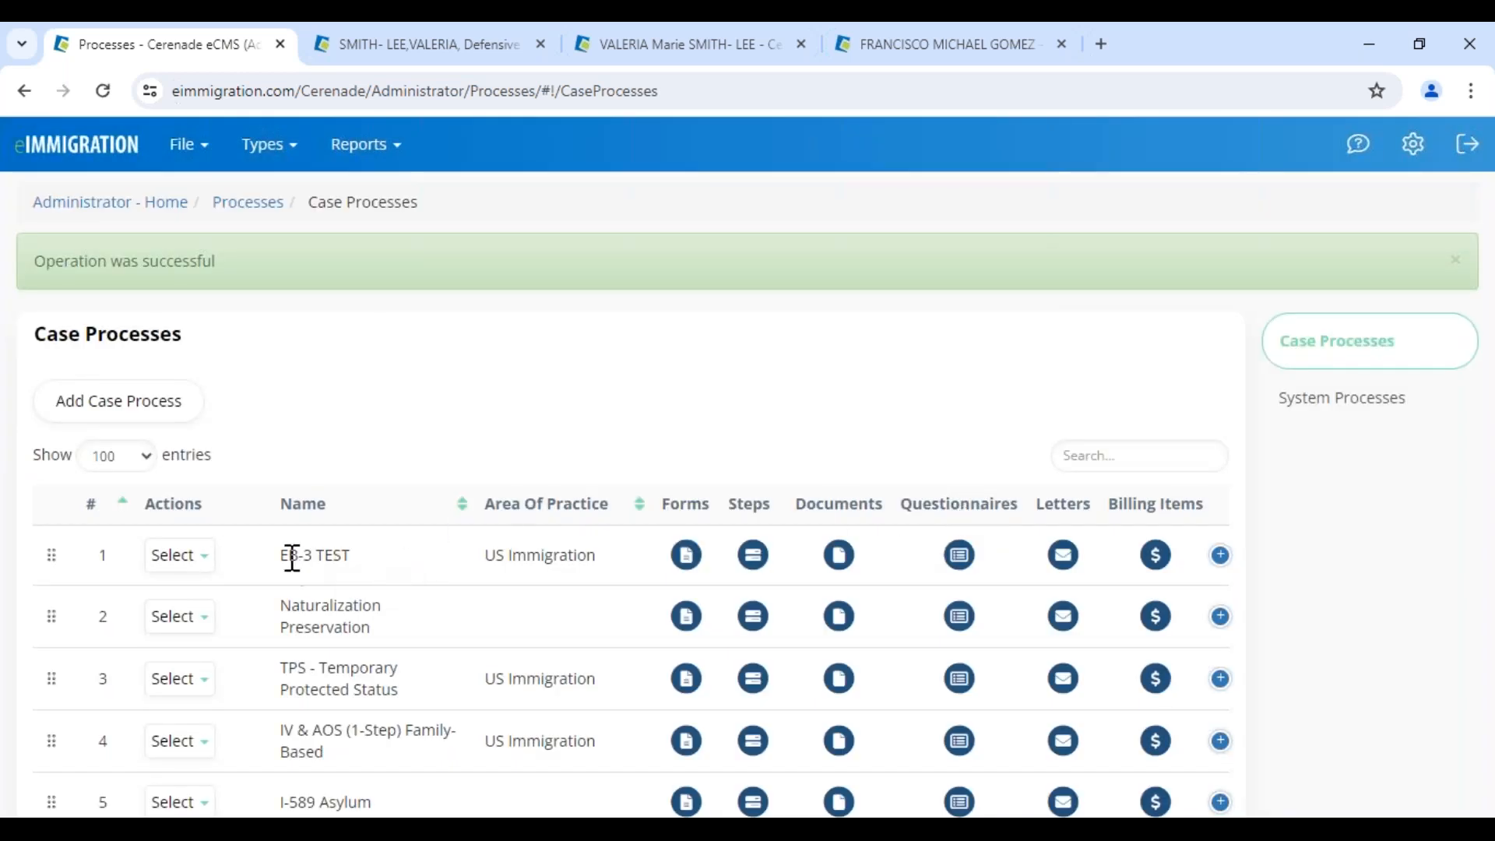
Remove 'TEST' from the name to restore 'EB-3' and save
{"action": "left_click_drag", "start_coordinate": [291, 557], "coordinate": [358, 559]}
{"action": "left_click", "coordinate": [201, 564]}
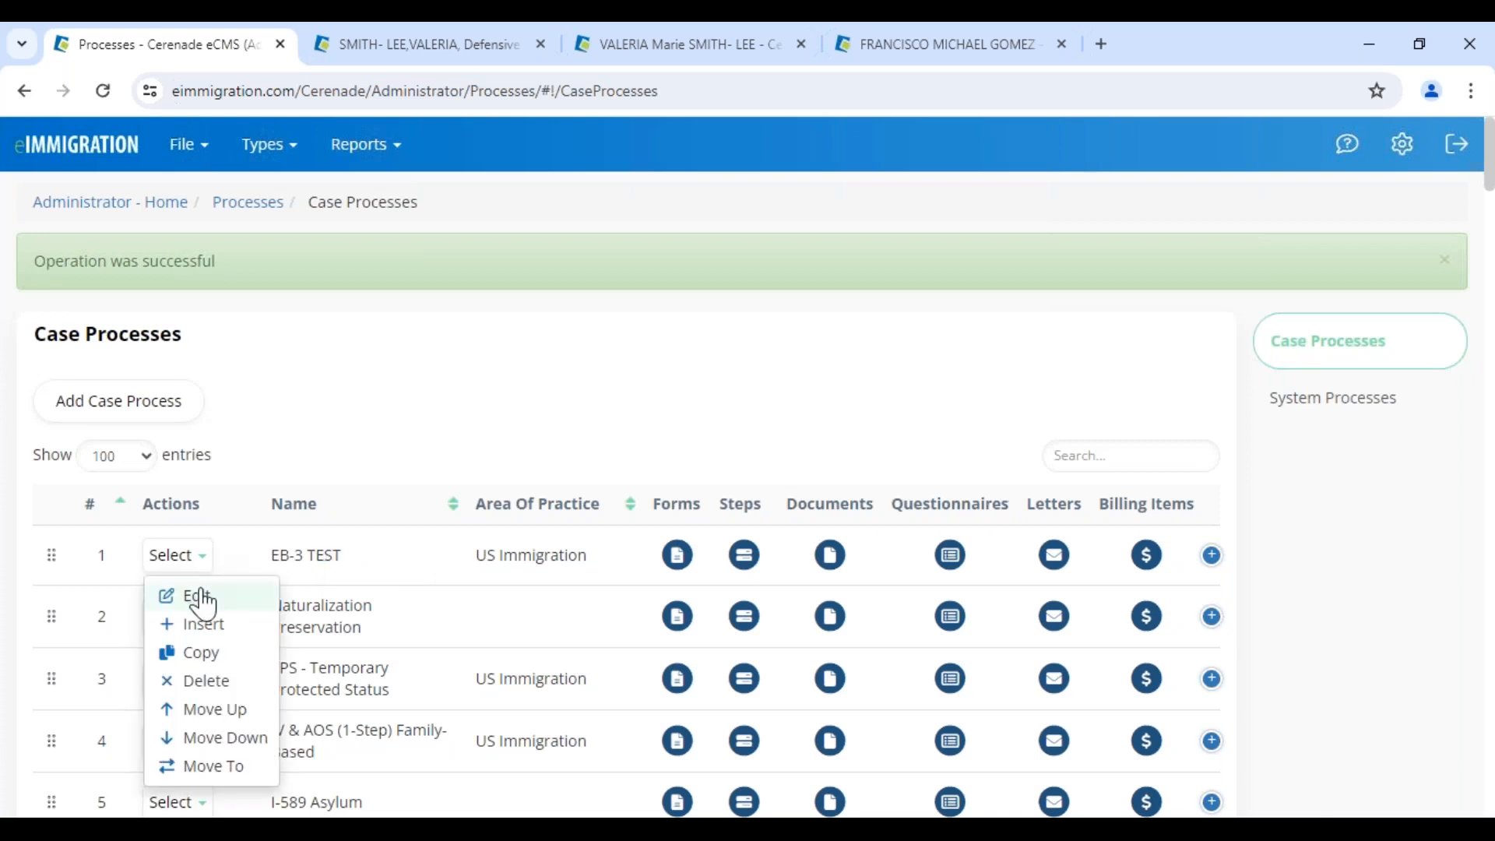
{"action": "left_click", "coordinate": [202, 594]}
{"action": "left_click_drag", "start_coordinate": [488, 275], "coordinate": [691, 276]}
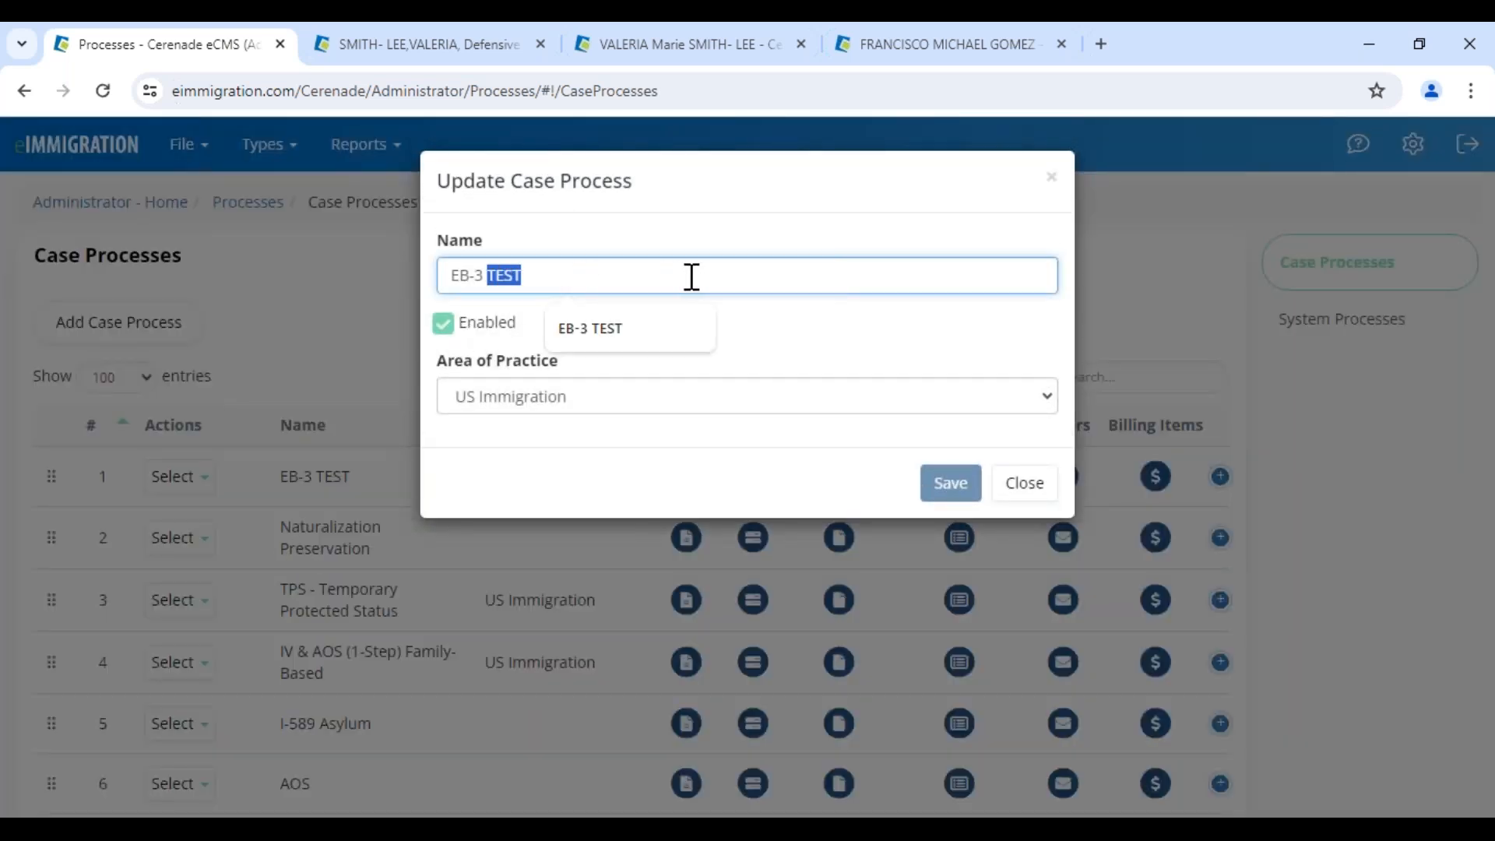
{"action": "key", "text": "BackSpace"}
{"action": "left_click", "coordinate": [954, 487]}
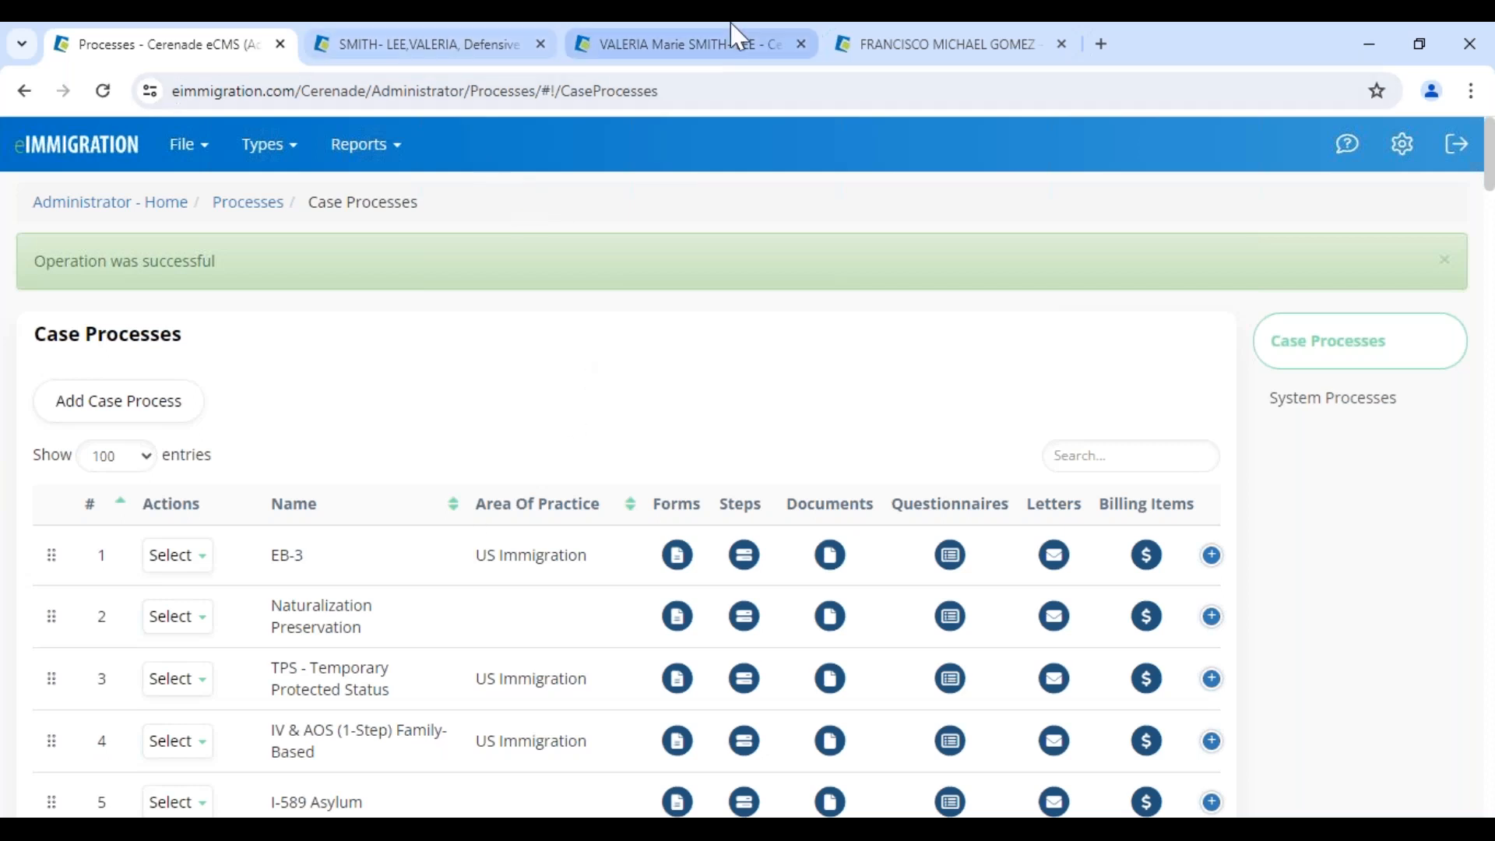
{"action": "left_click", "coordinate": [739, 44]}
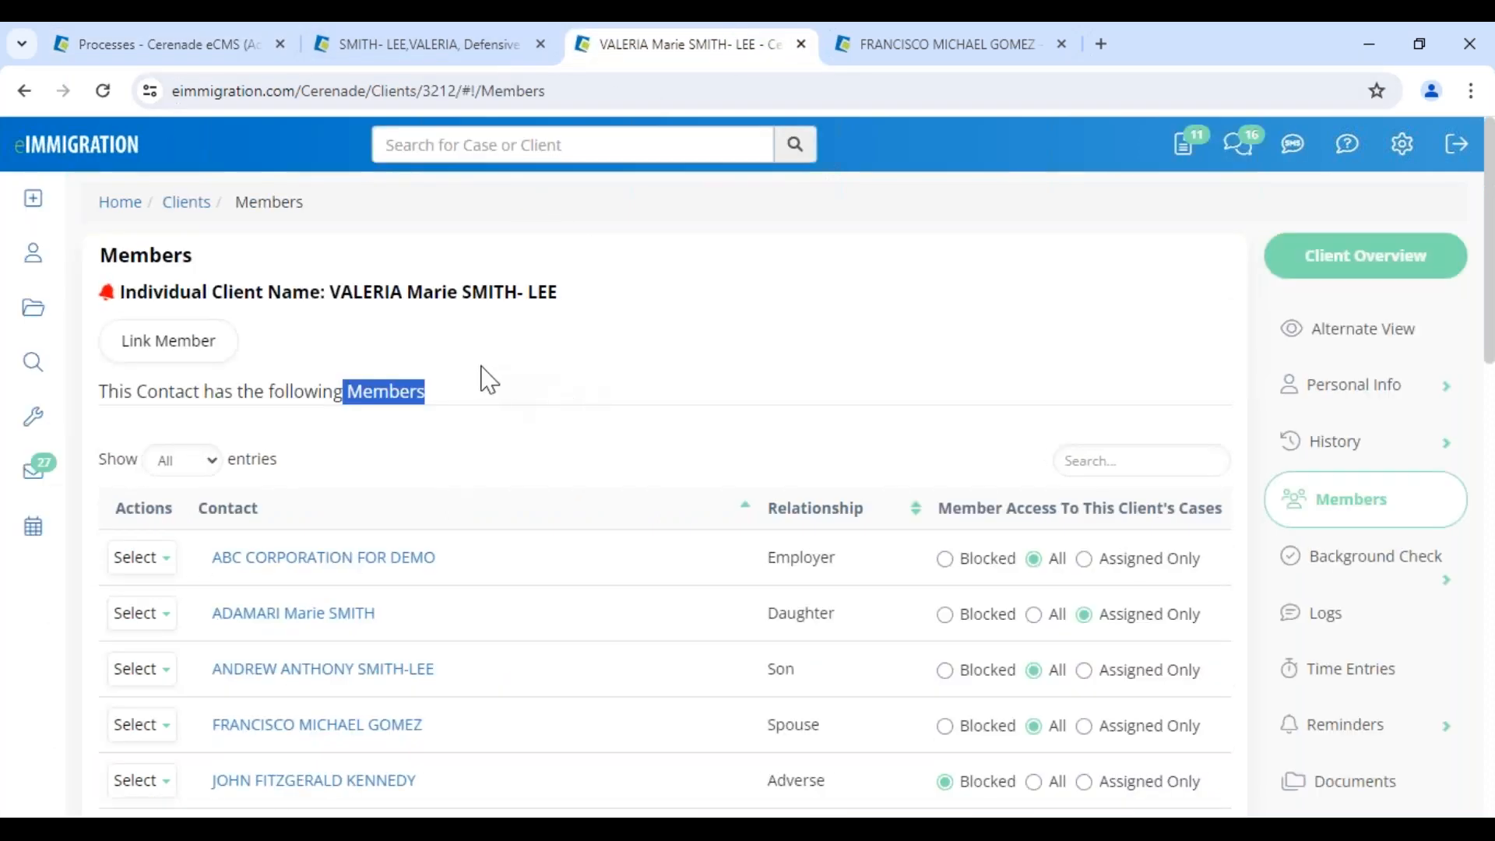
Open the client's cases list and go to the 'Defensive Asylum Process With EOIR, 67' case
{"action": "left_click_drag", "start_coordinate": [329, 292], "coordinate": [592, 290]}
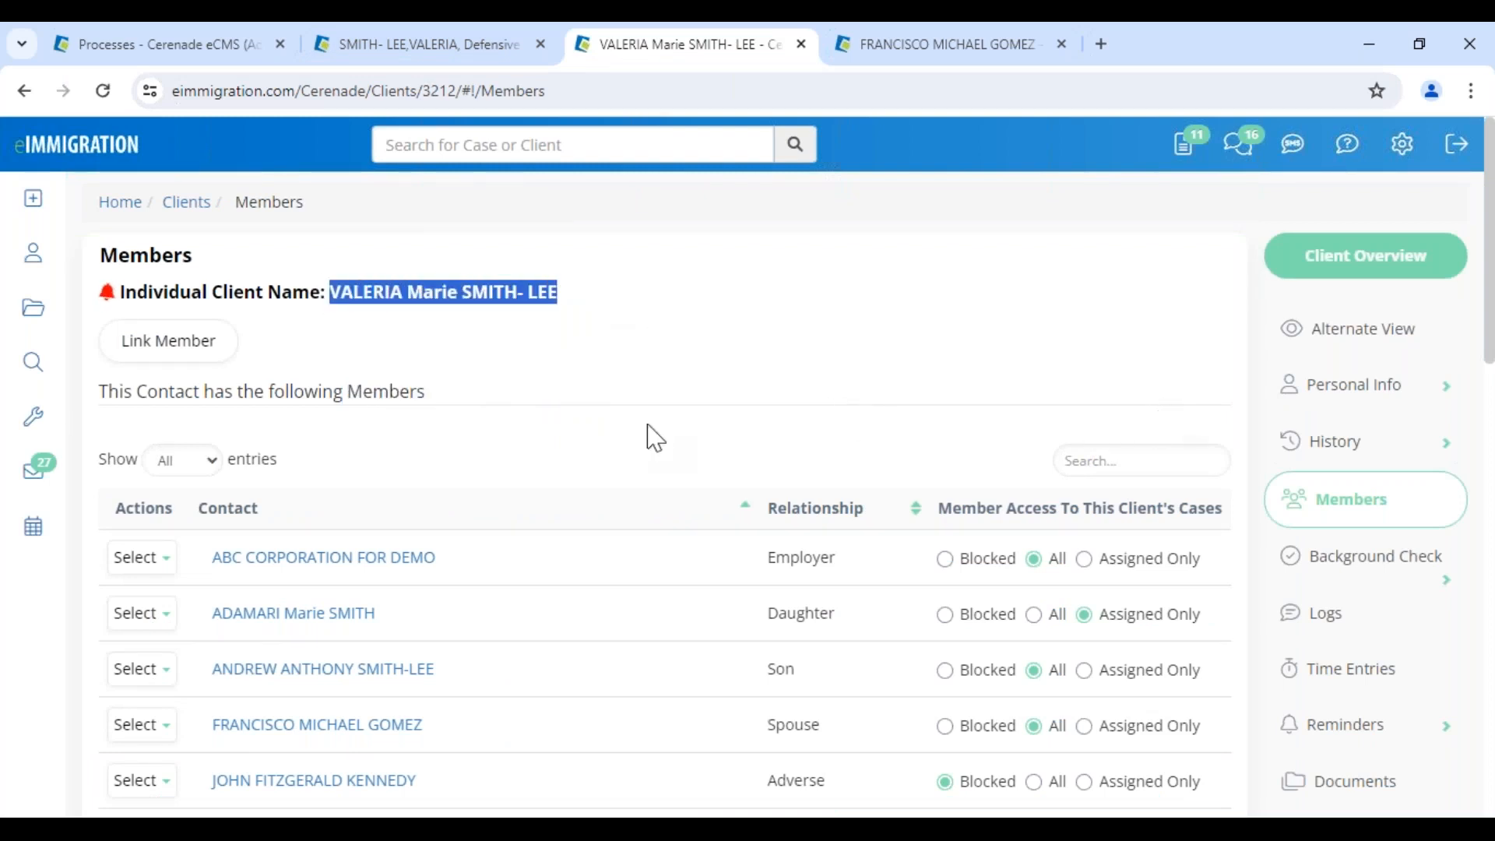
{"action": "scroll", "coordinate": [1299, 661], "scroll_direction": "down", "scroll_amount": 3}
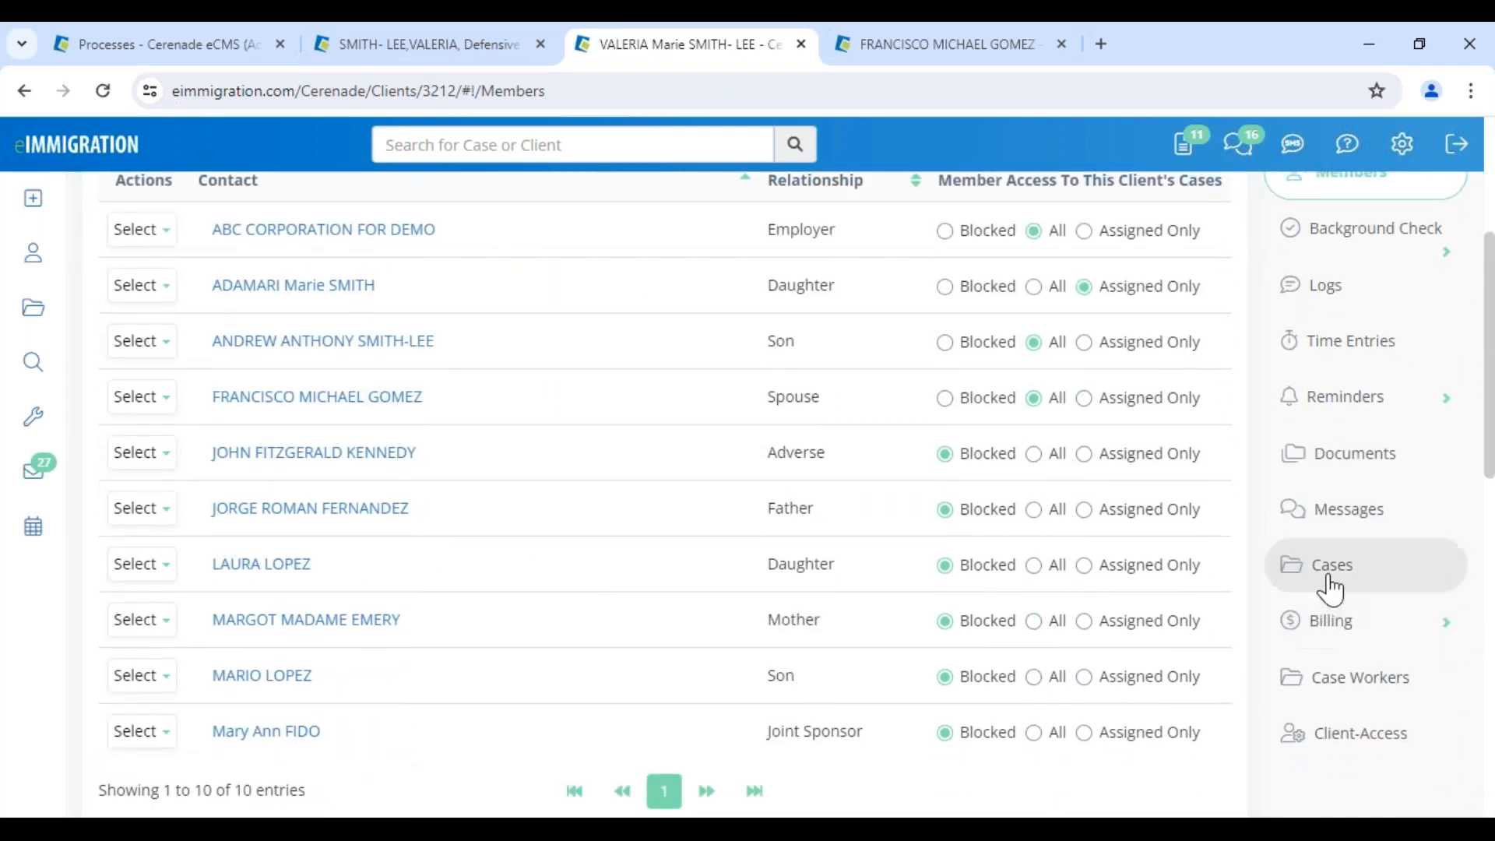
{"action": "left_click", "coordinate": [1290, 591]}
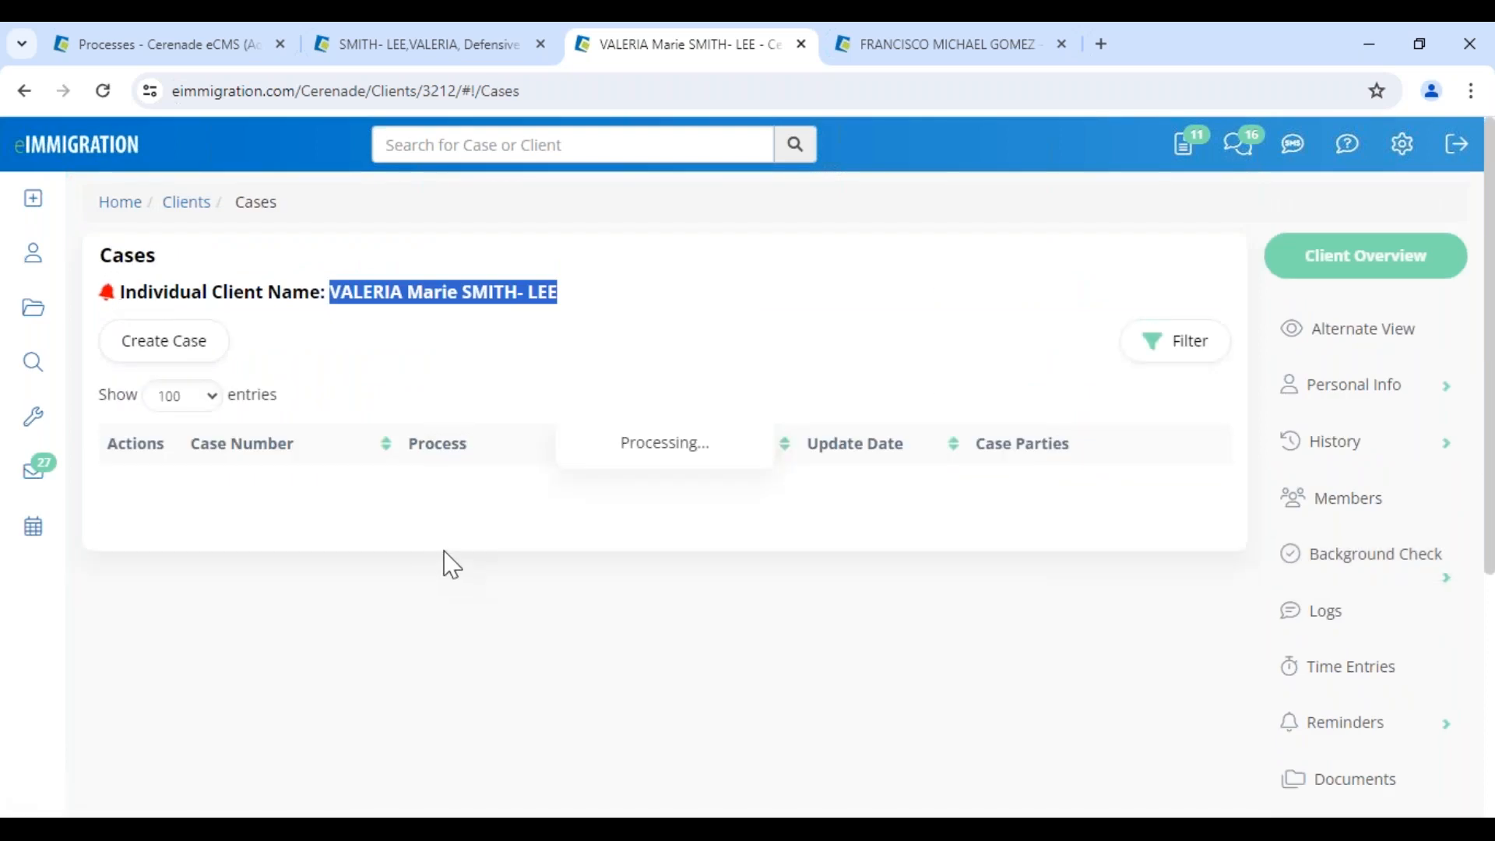
{"action": "left_click_drag", "start_coordinate": [424, 623], "coordinate": [628, 621]}
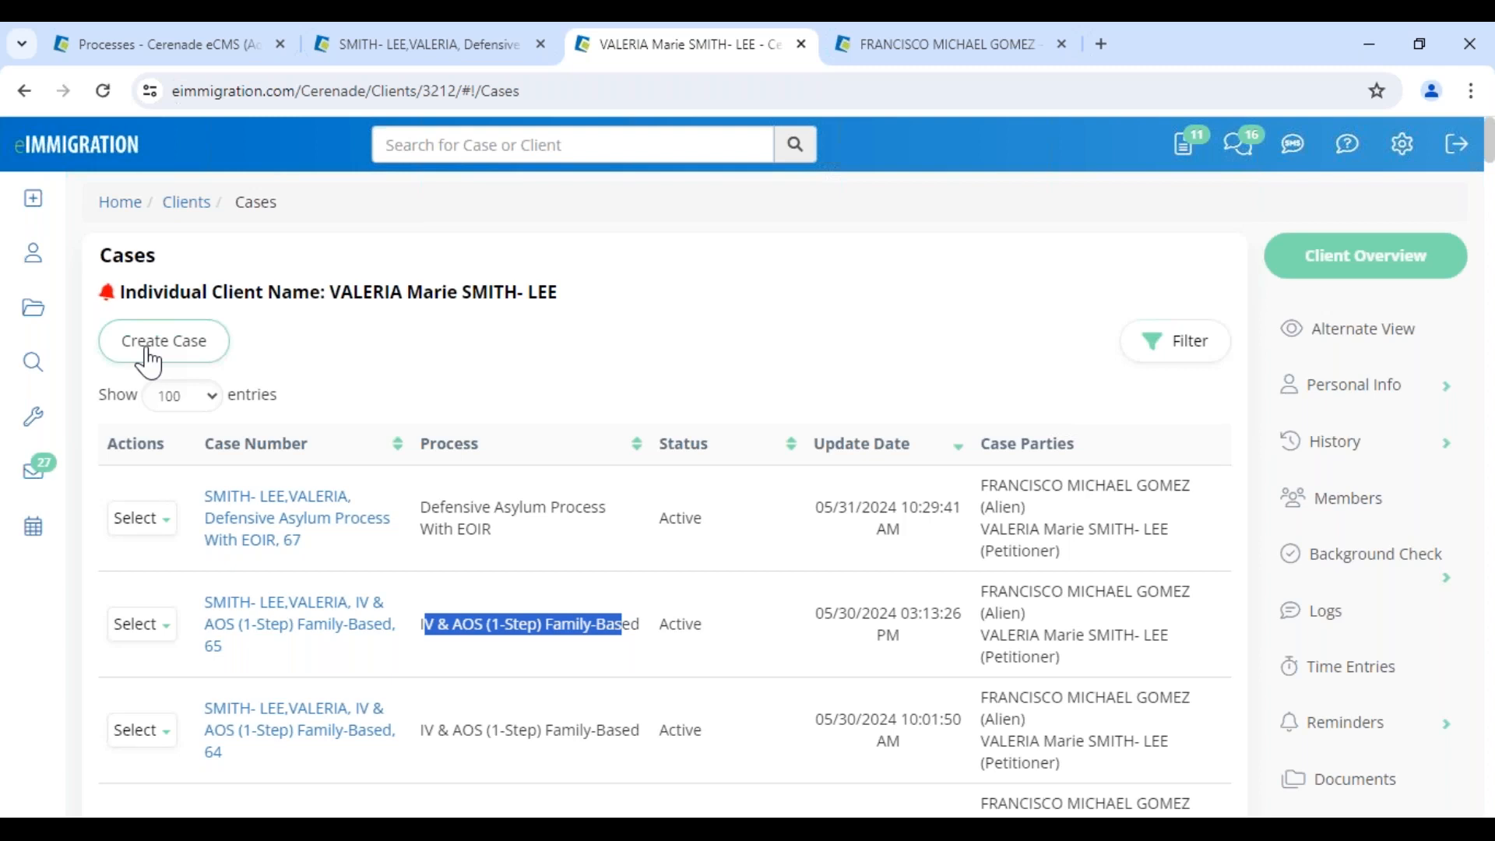
{"action": "scroll", "coordinate": [475, 596], "scroll_direction": "down", "scroll_amount": 4}
{"action": "scroll", "coordinate": [490, 602], "scroll_direction": "down", "scroll_amount": 5}
{"action": "scroll", "coordinate": [491, 601], "scroll_direction": "up", "scroll_amount": 10}
{"action": "left_click_drag", "start_coordinate": [321, 295], "coordinate": [621, 312]}
{"action": "scroll", "coordinate": [581, 565], "scroll_direction": "down", "scroll_amount": 9}
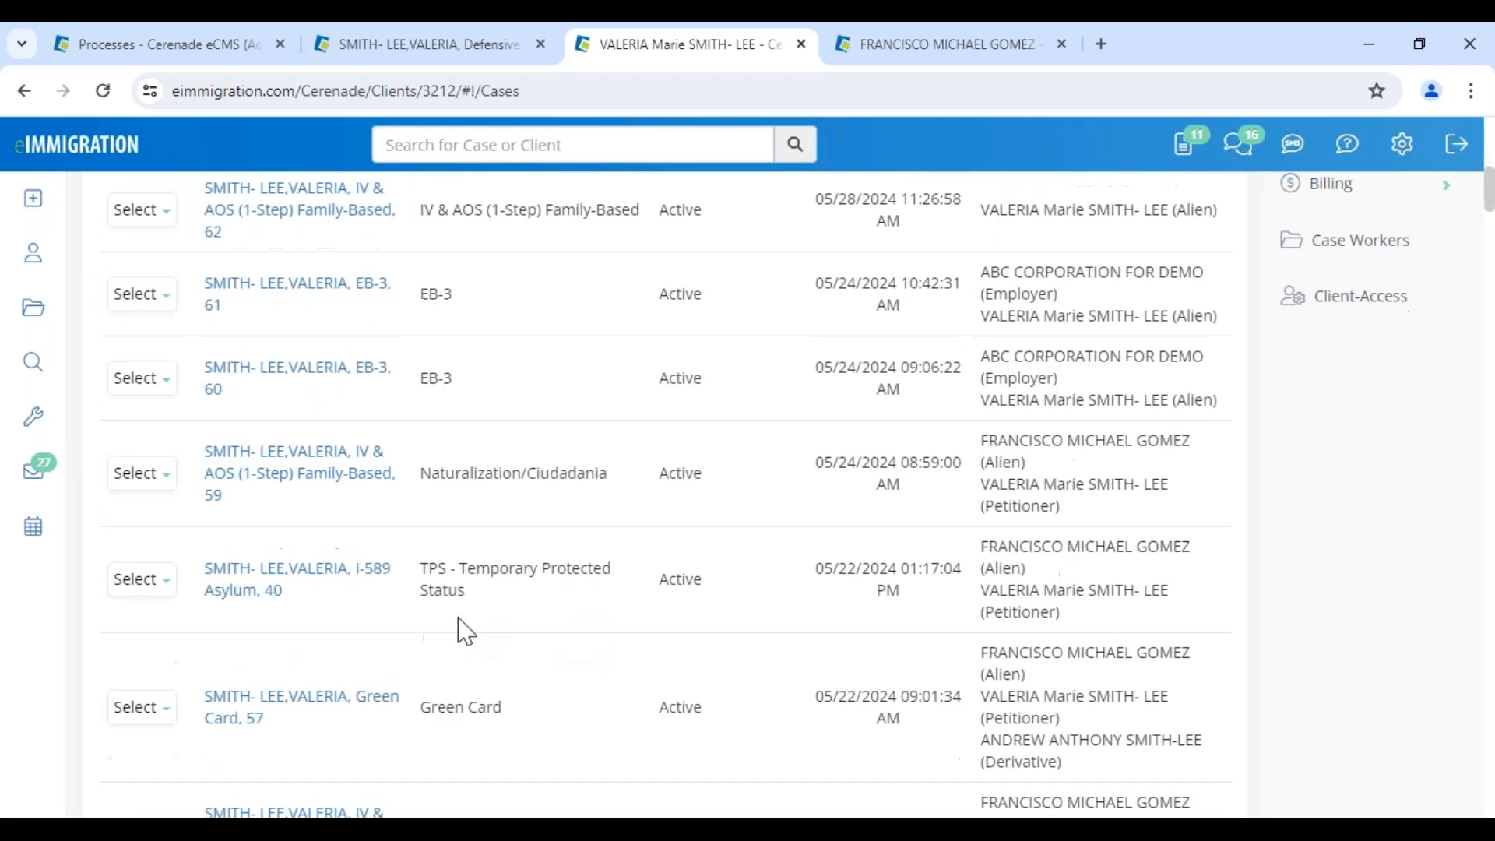
{"action": "left_click_drag", "start_coordinate": [422, 473], "coordinate": [577, 472]}
{"action": "scroll", "coordinate": [394, 381], "scroll_direction": "up", "scroll_amount": 10}
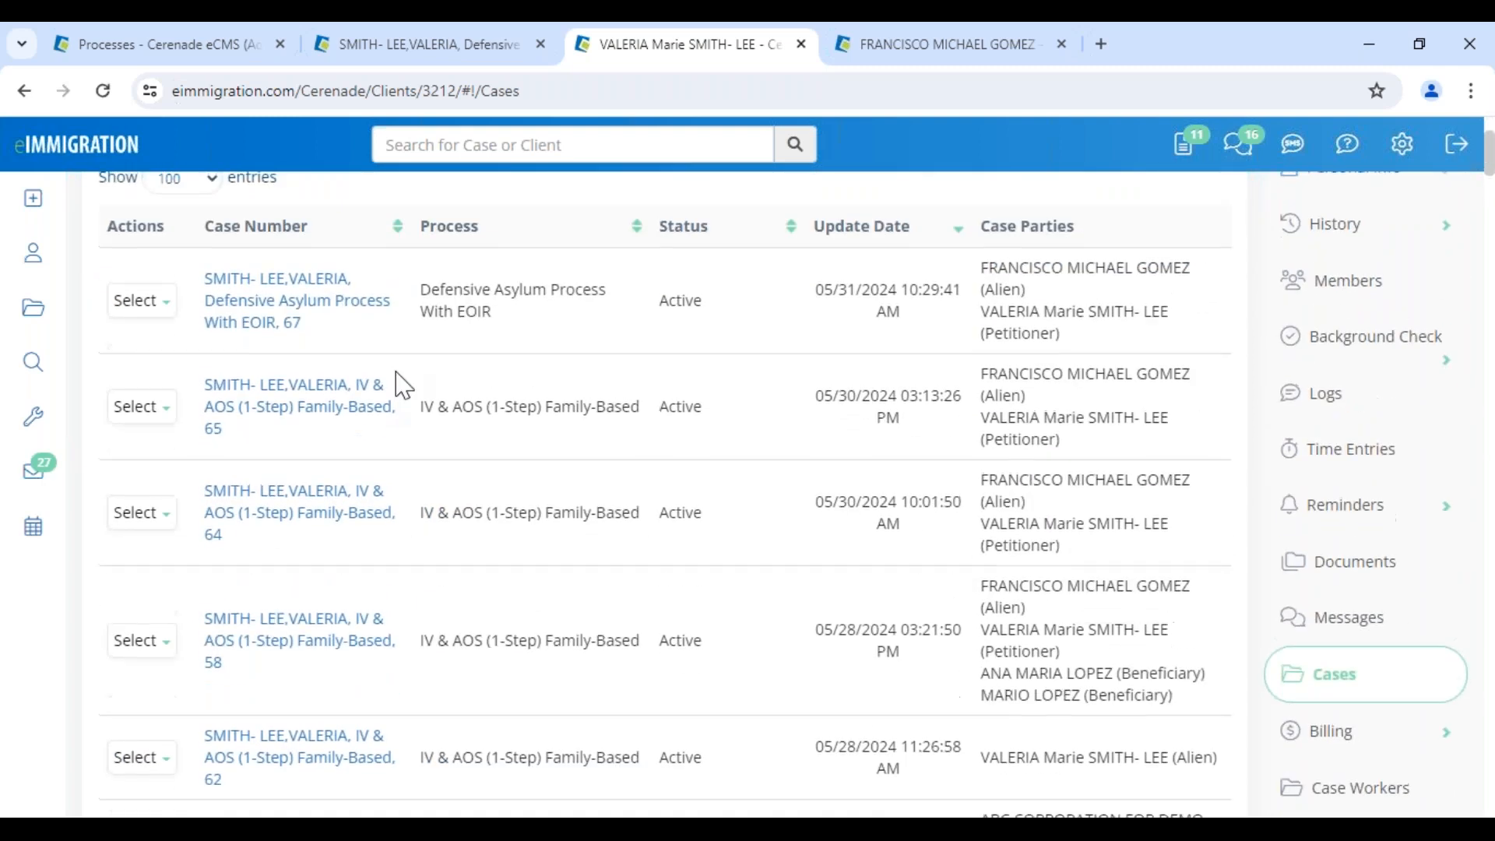
{"action": "left_click_drag", "start_coordinate": [329, 292], "coordinate": [676, 311]}
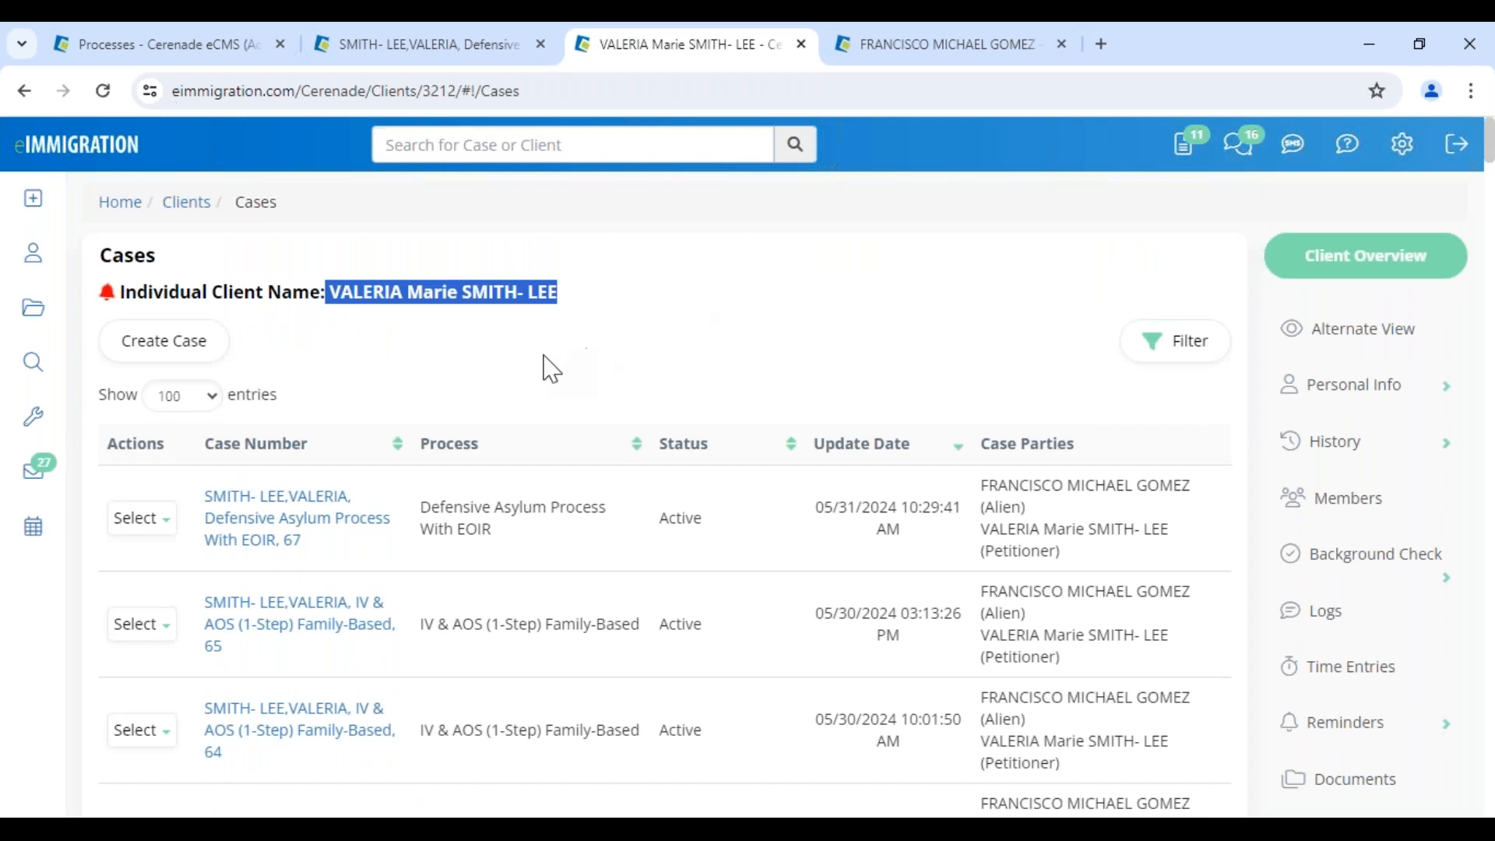
{"action": "left_click", "coordinate": [307, 516]}
{"action": "left_click_drag", "start_coordinate": [616, 323], "coordinate": [861, 354]}
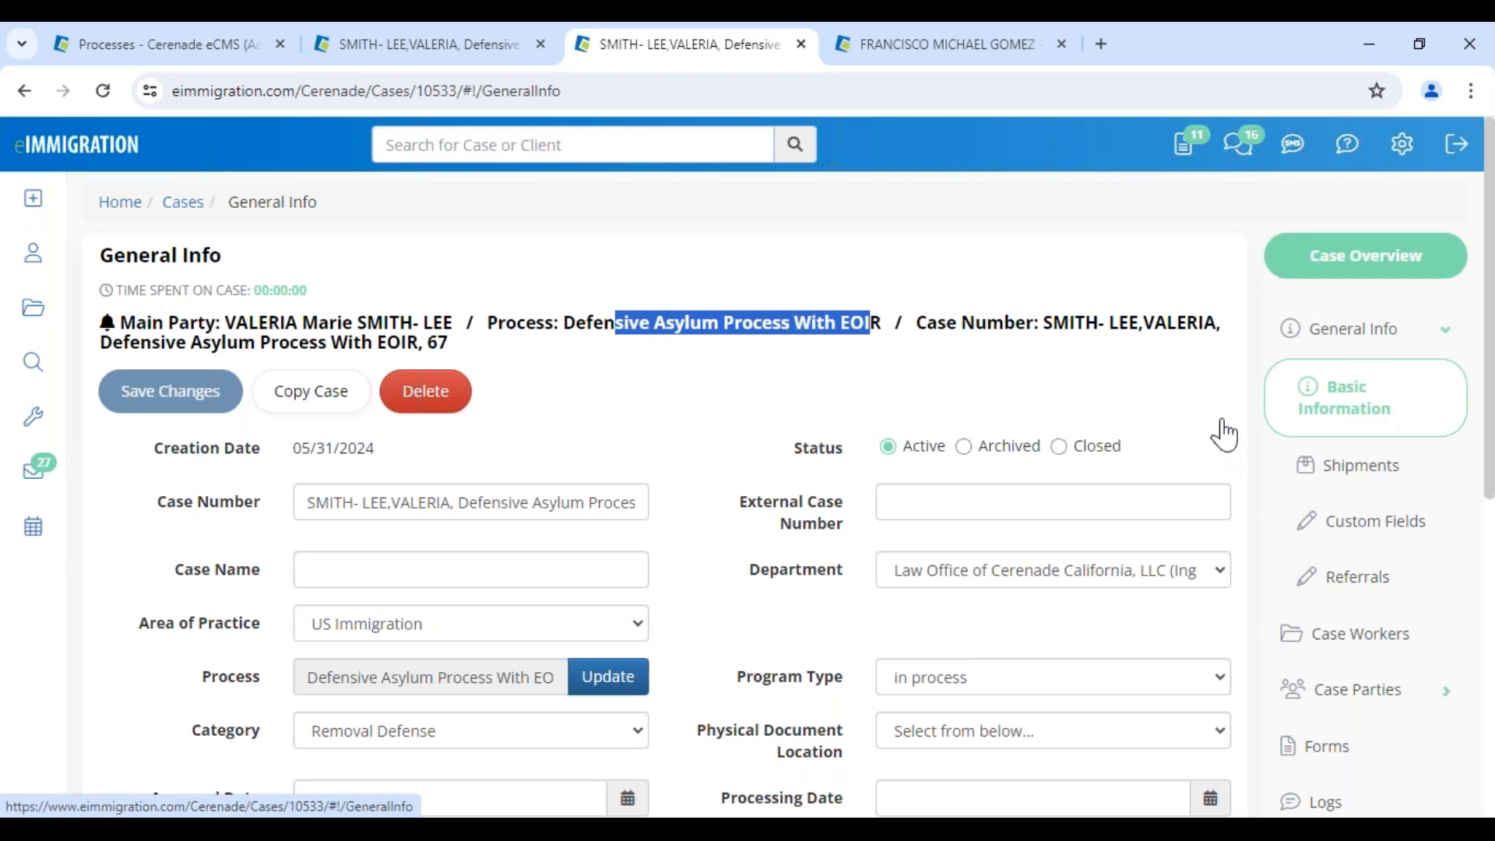
Update the case process to IV & AOS (1-Step) Family-Based, adding its forms and steps
{"action": "left_click_drag", "start_coordinate": [188, 695], "coordinate": [285, 693]}
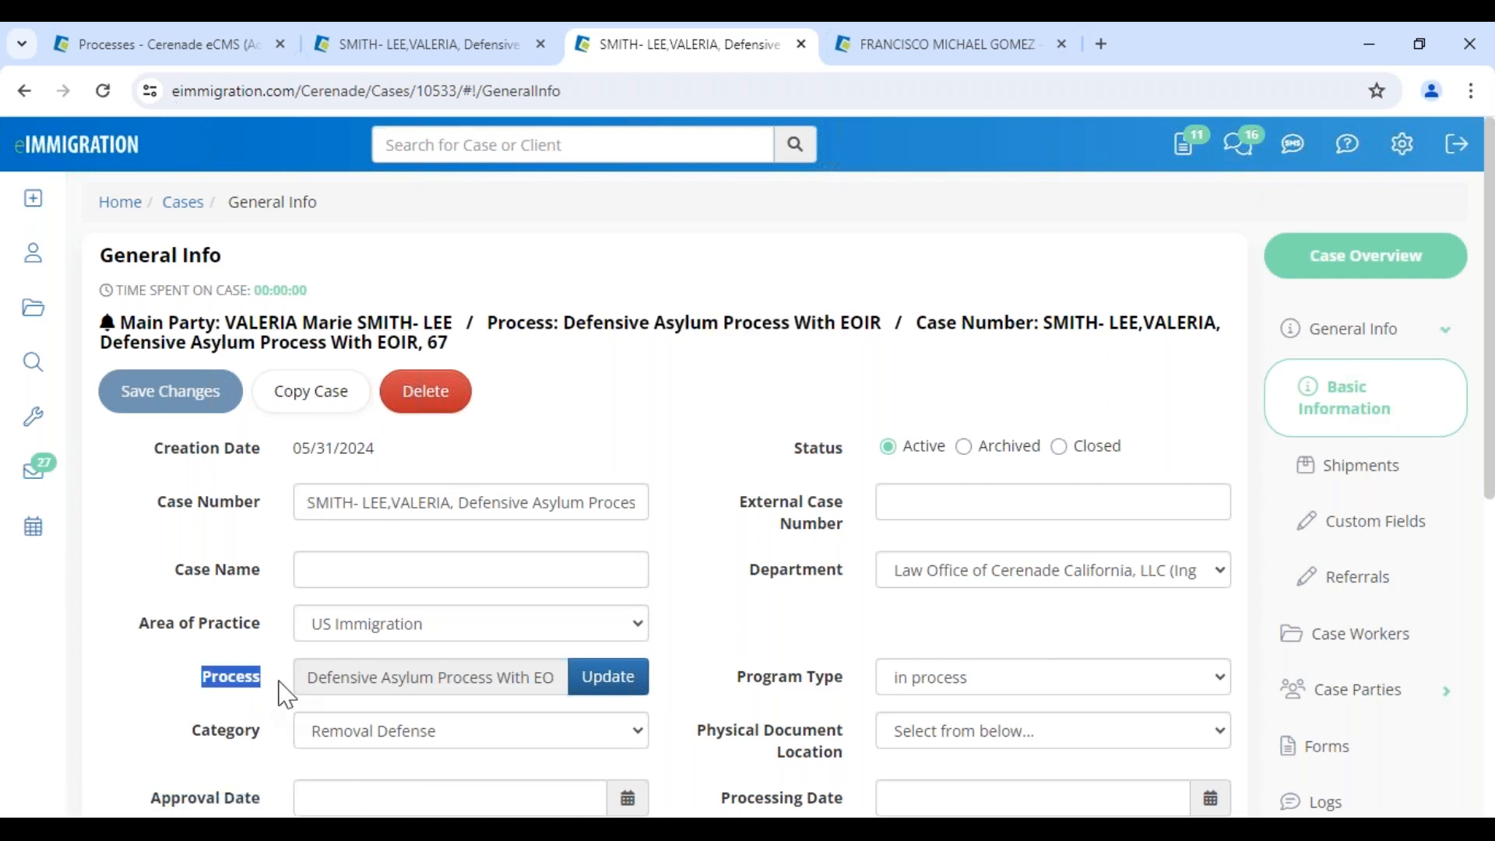
{"action": "left_click", "coordinate": [632, 690]}
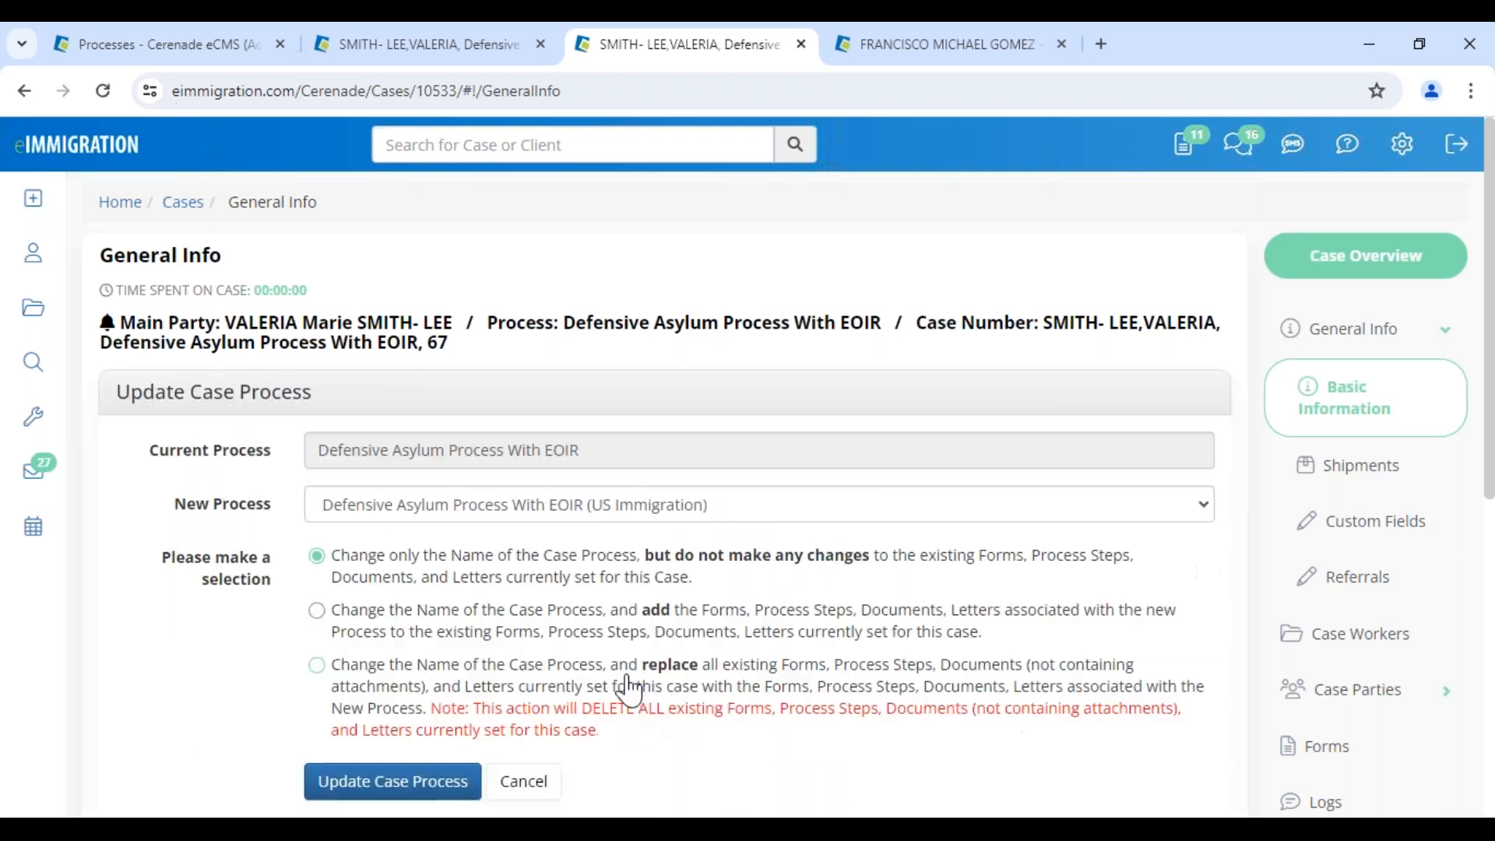
{"action": "left_click", "coordinate": [348, 623]}
{"action": "left_click_drag", "start_coordinate": [580, 614], "coordinate": [795, 623]}
{"action": "left_click", "coordinate": [425, 518]}
{"action": "left_click", "coordinate": [437, 153]}
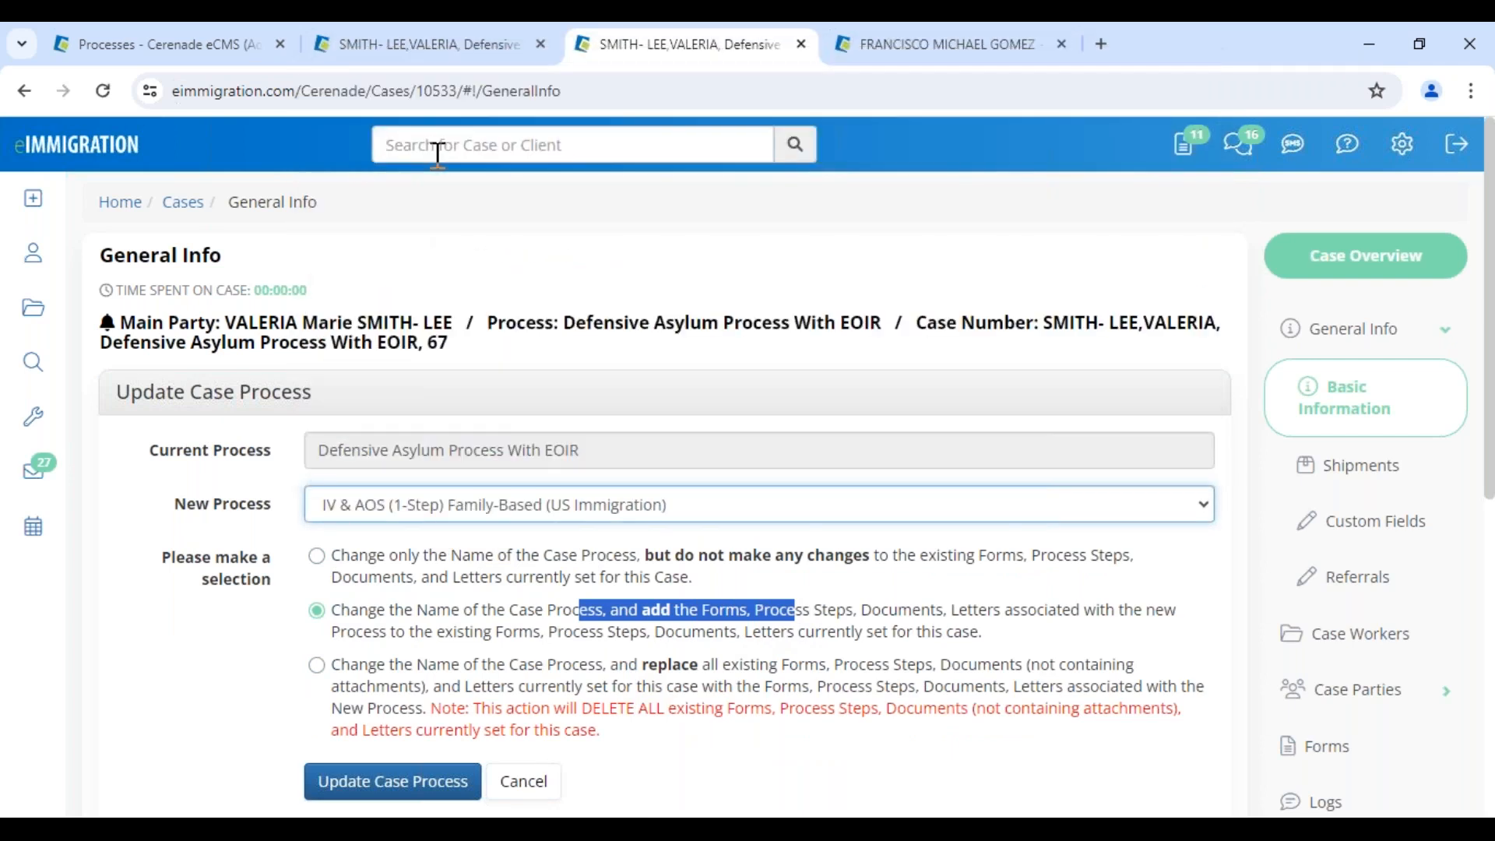
{"action": "left_click_drag", "start_coordinate": [344, 450], "coordinate": [627, 451]}
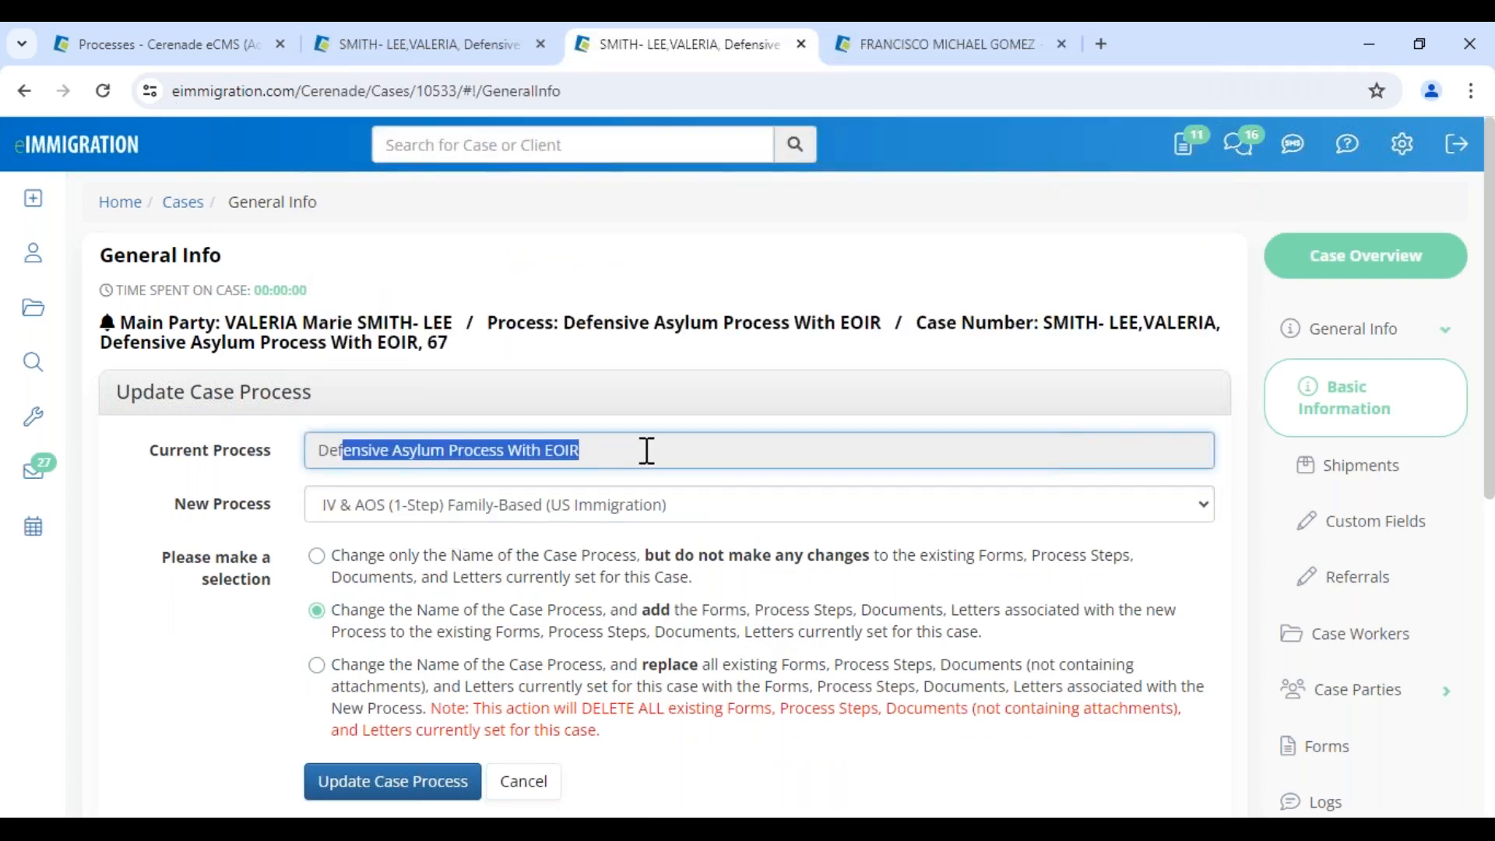
{"action": "left_click_drag", "start_coordinate": [498, 612], "coordinate": [889, 645]}
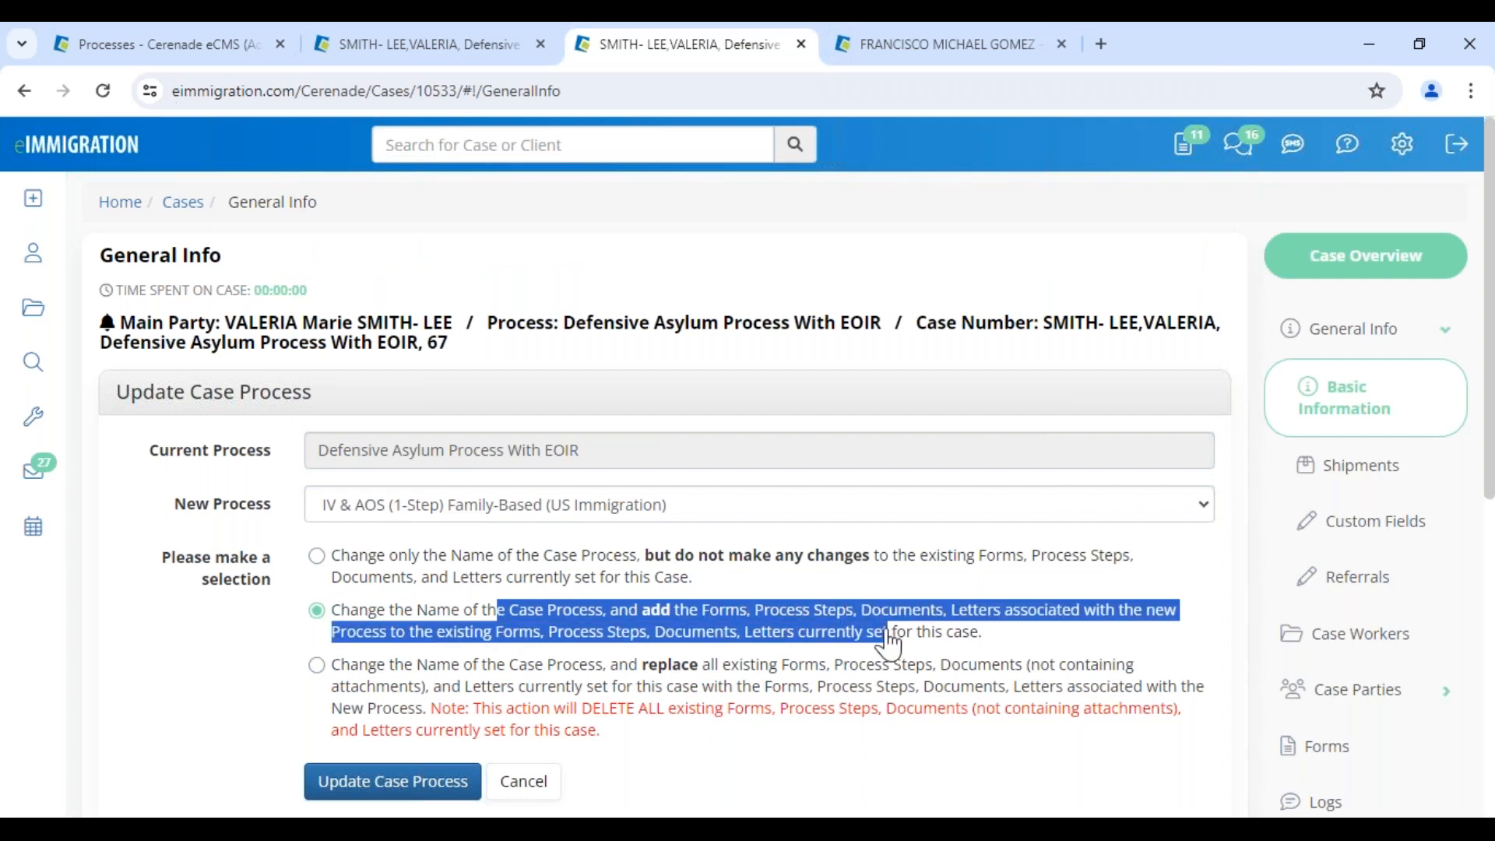
{"action": "left_click", "coordinate": [360, 516]}
{"action": "left_click_drag", "start_coordinate": [544, 524], "coordinate": [342, 522]}
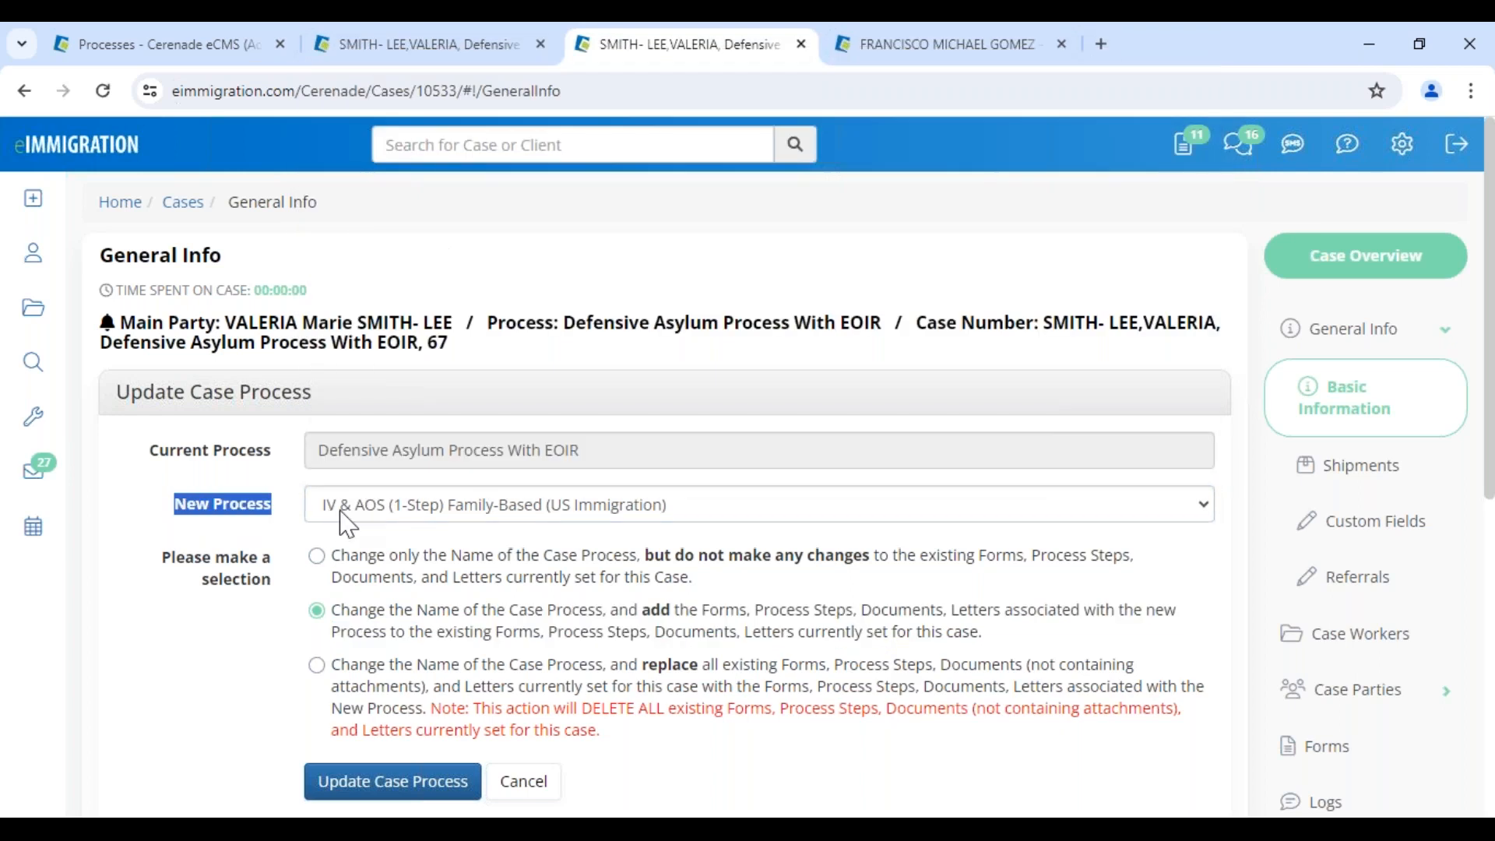
{"action": "left_click", "coordinate": [412, 790]}
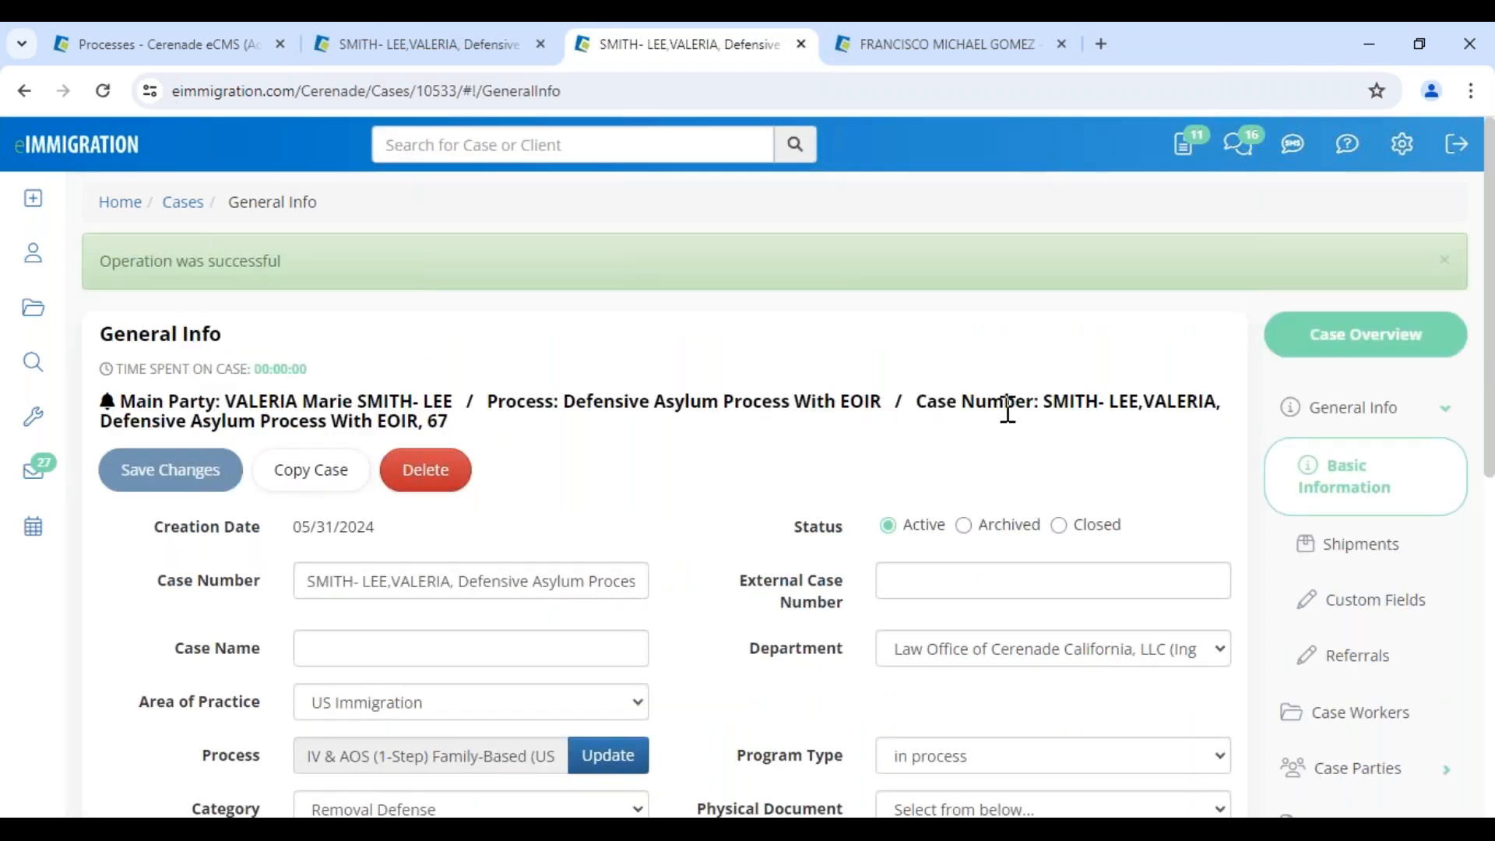
Change the case number's process wording to AOS and save the changes
{"action": "left_click_drag", "start_coordinate": [495, 401], "coordinate": [488, 438]}
{"action": "left_click_drag", "start_coordinate": [459, 581], "coordinate": [612, 581]}
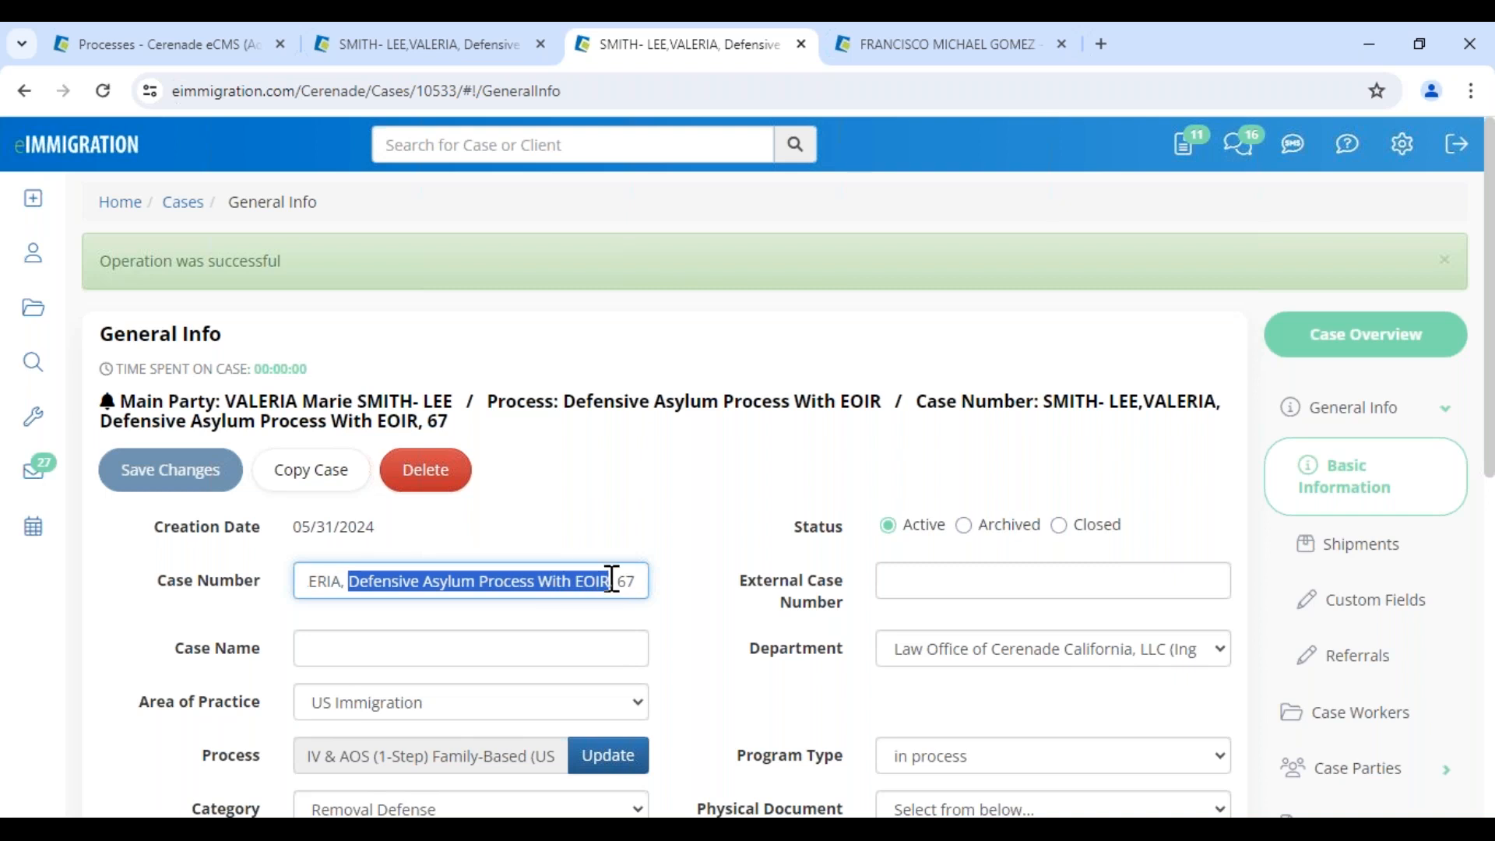
{"action": "type", "text": "AOS"}
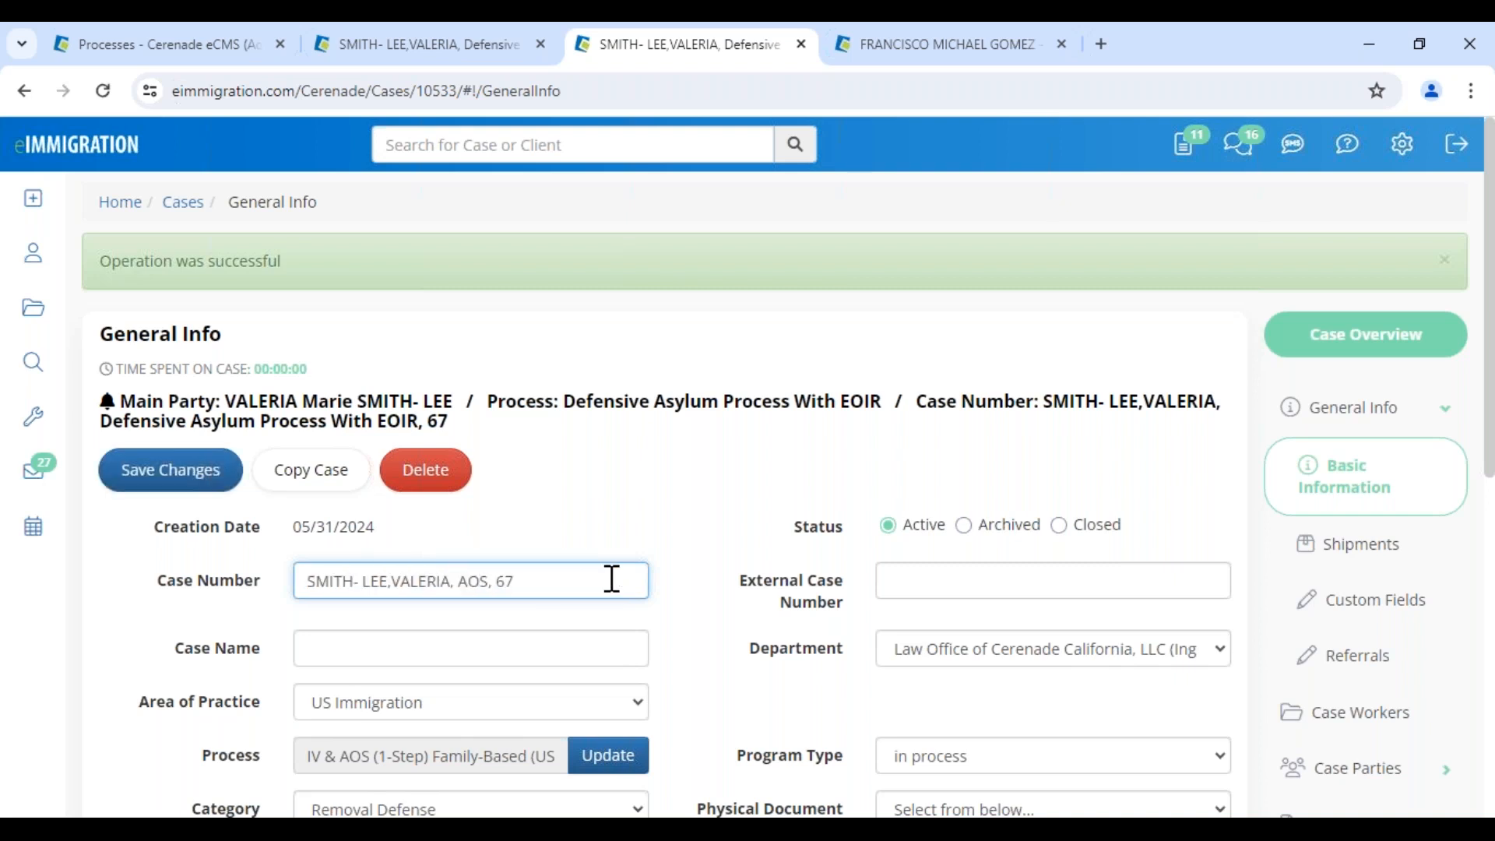
{"action": "left_click", "coordinate": [212, 477]}
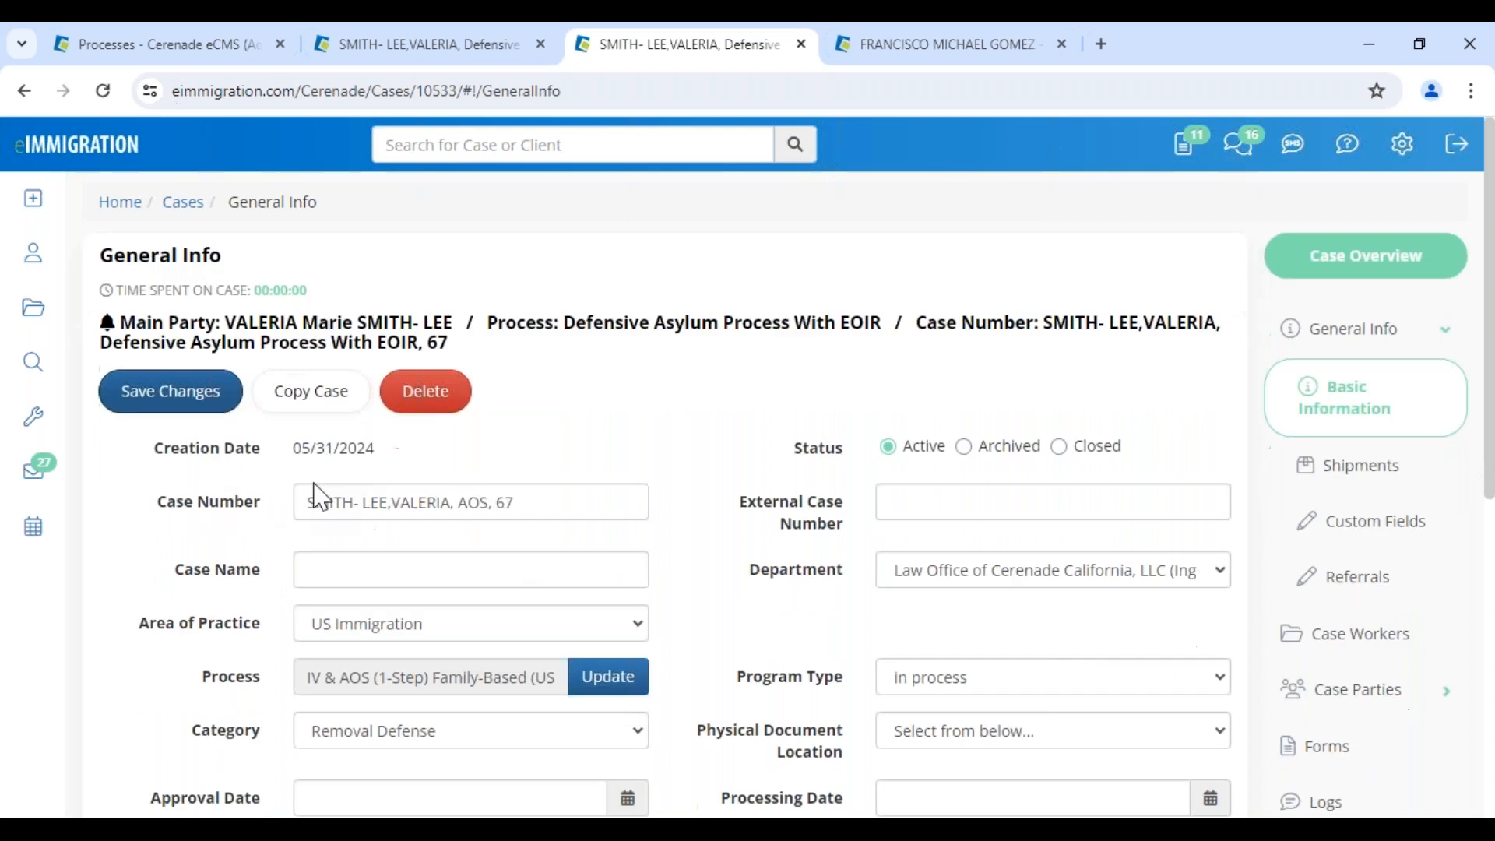
{"action": "scroll", "coordinate": [1379, 741], "scroll_direction": "down", "scroll_amount": 1}
{"action": "left_click", "coordinate": [1359, 658]}
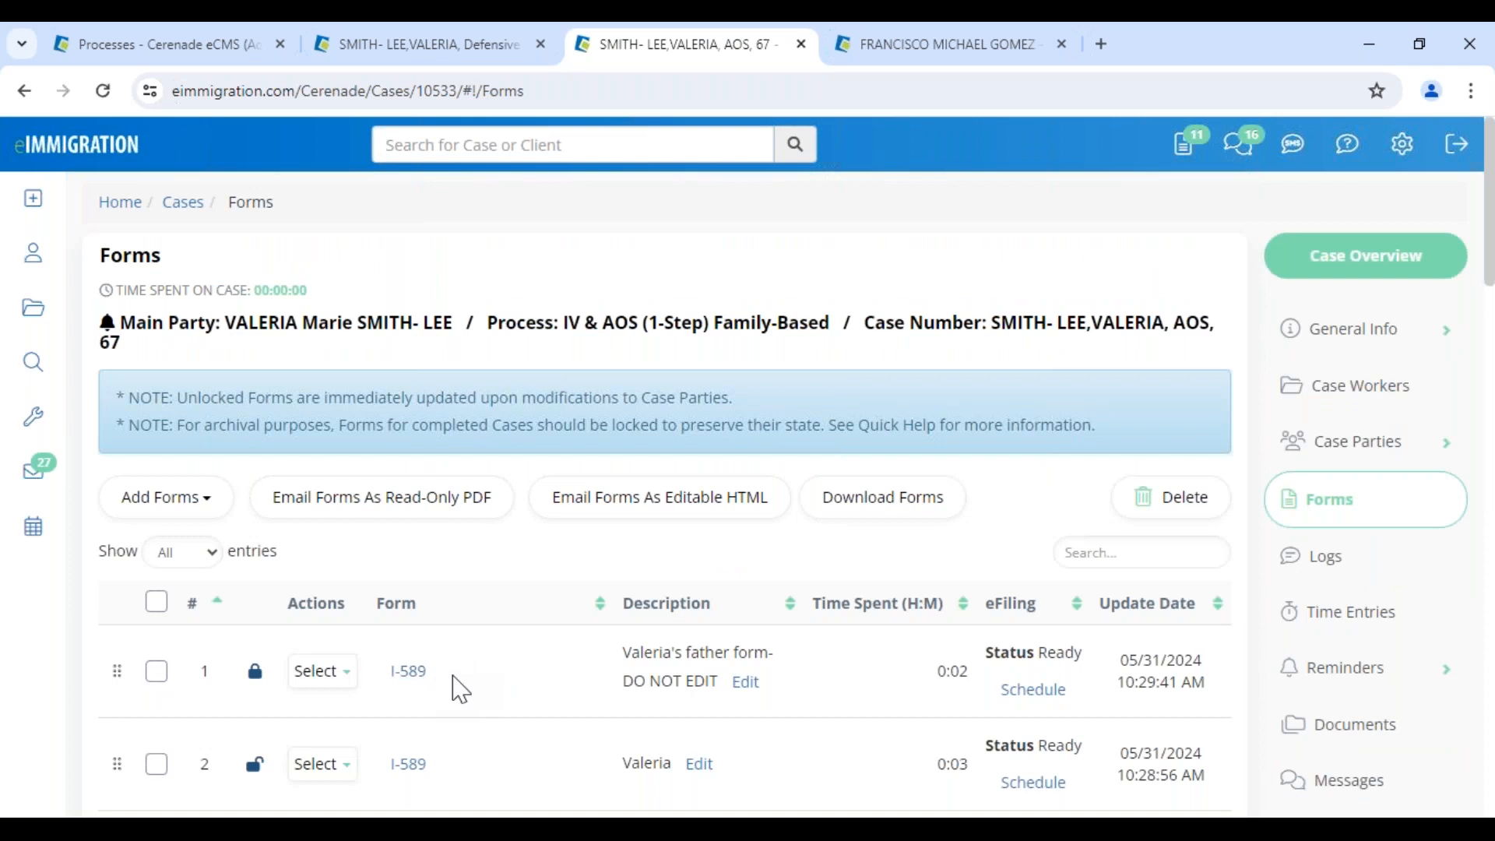
Scroll through the case's forms, now including I-130, I-485 and I-765
{"action": "scroll", "coordinate": [462, 694], "scroll_direction": "down", "scroll_amount": 8}
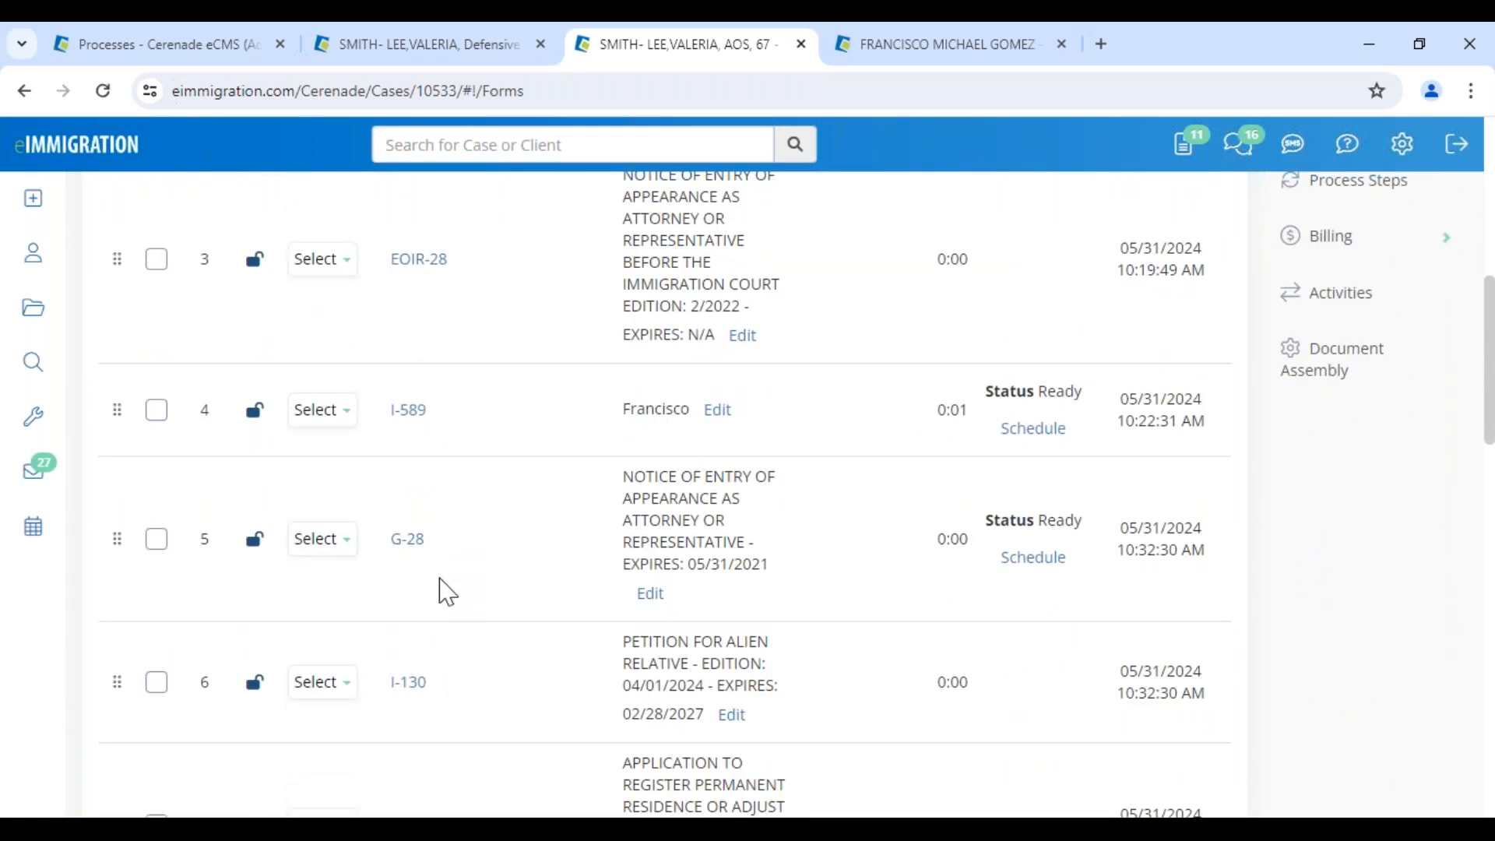
{"action": "scroll", "coordinate": [437, 587], "scroll_direction": "down", "scroll_amount": 3}
{"action": "scroll", "coordinate": [465, 503], "scroll_direction": "down", "scroll_amount": 3}
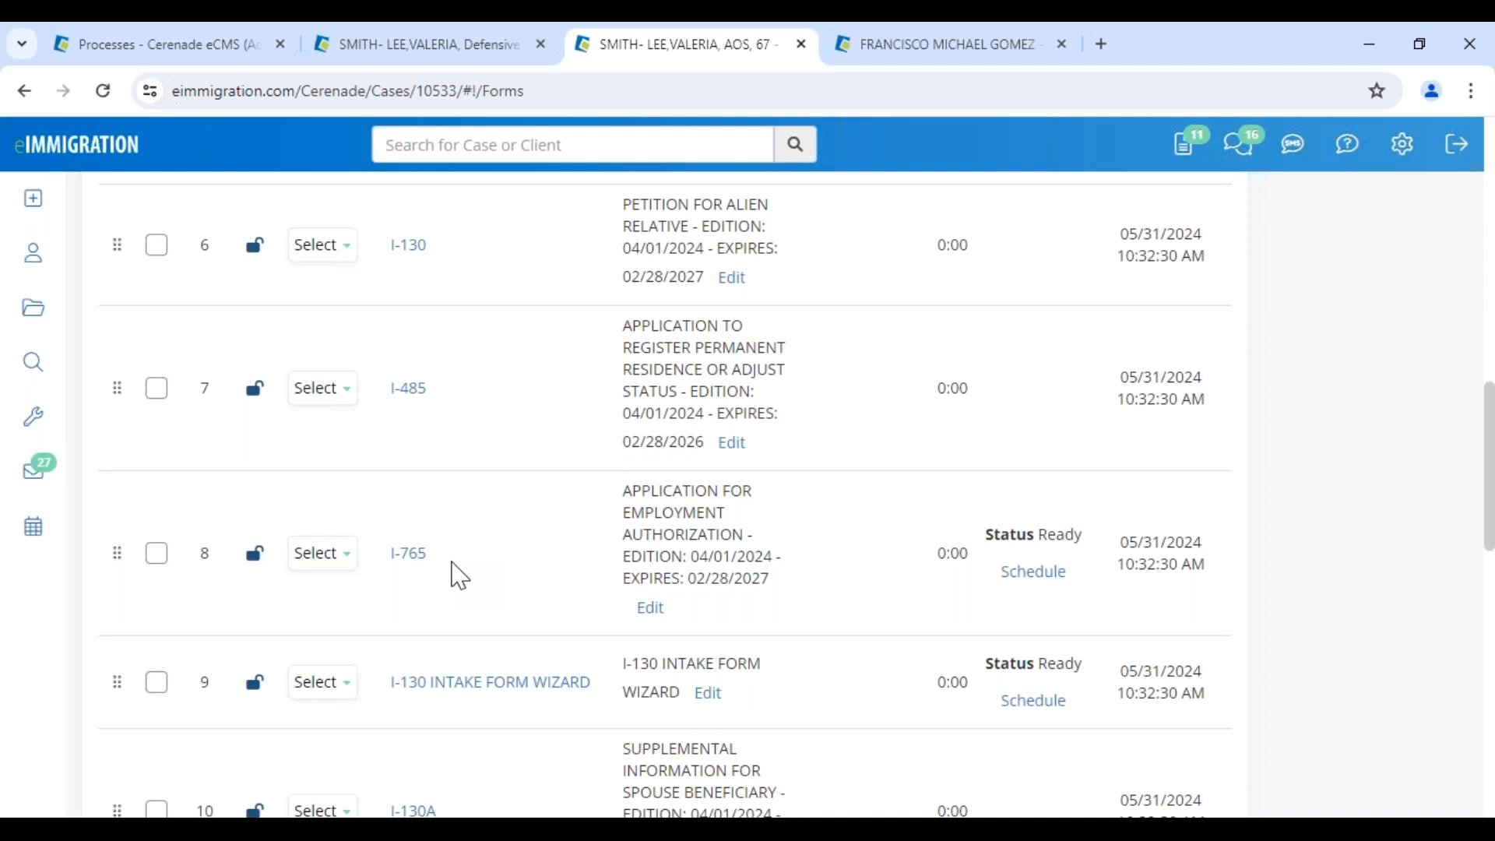
{"action": "scroll", "coordinate": [1323, 474], "scroll_direction": "up", "scroll_amount": 8}
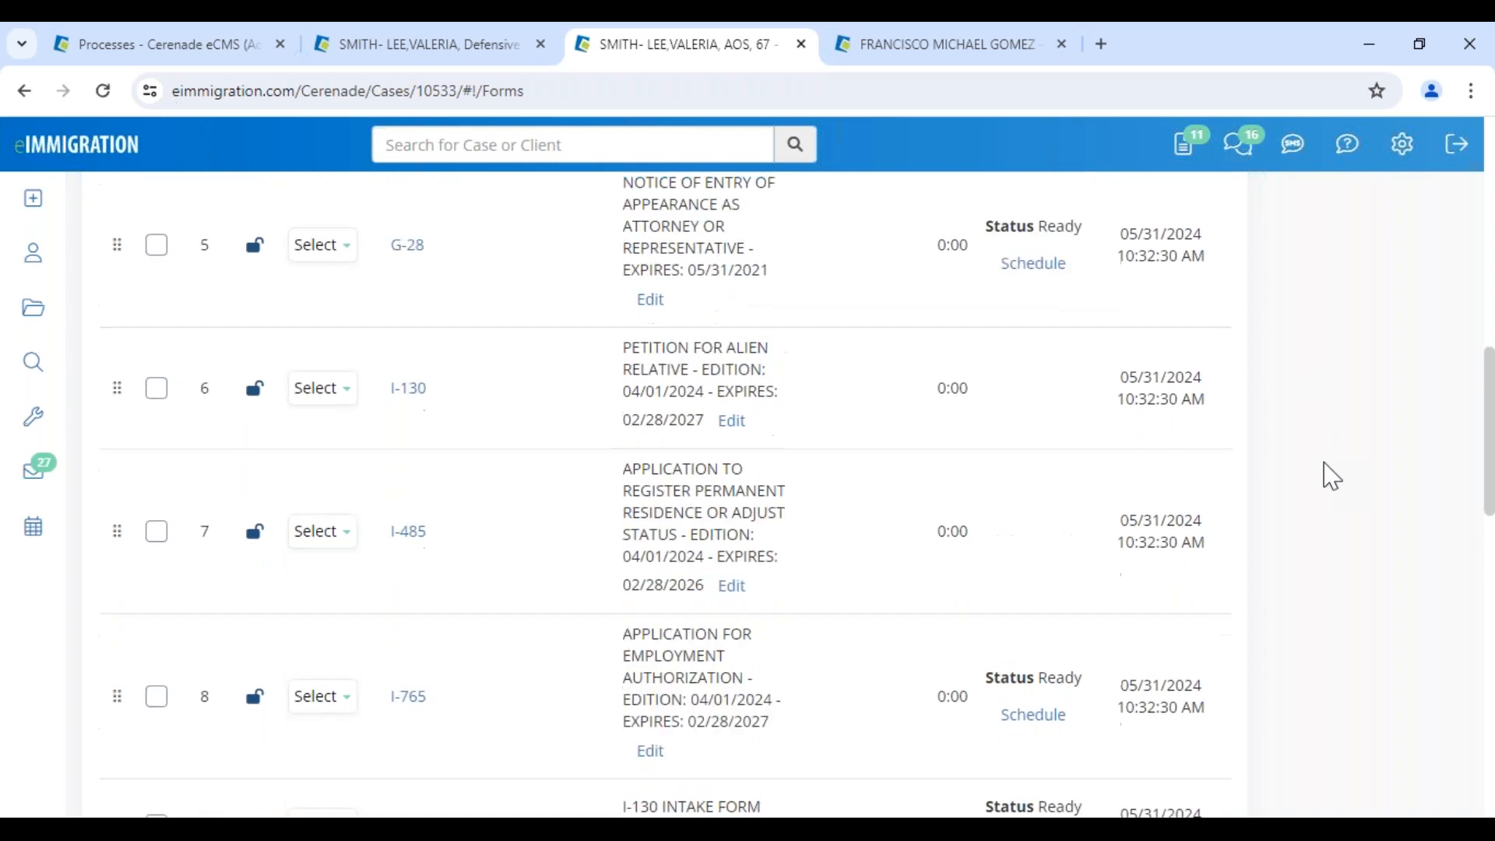
Open the case's Documents list and scroll through its document folders
{"action": "left_click", "coordinate": [1337, 300]}
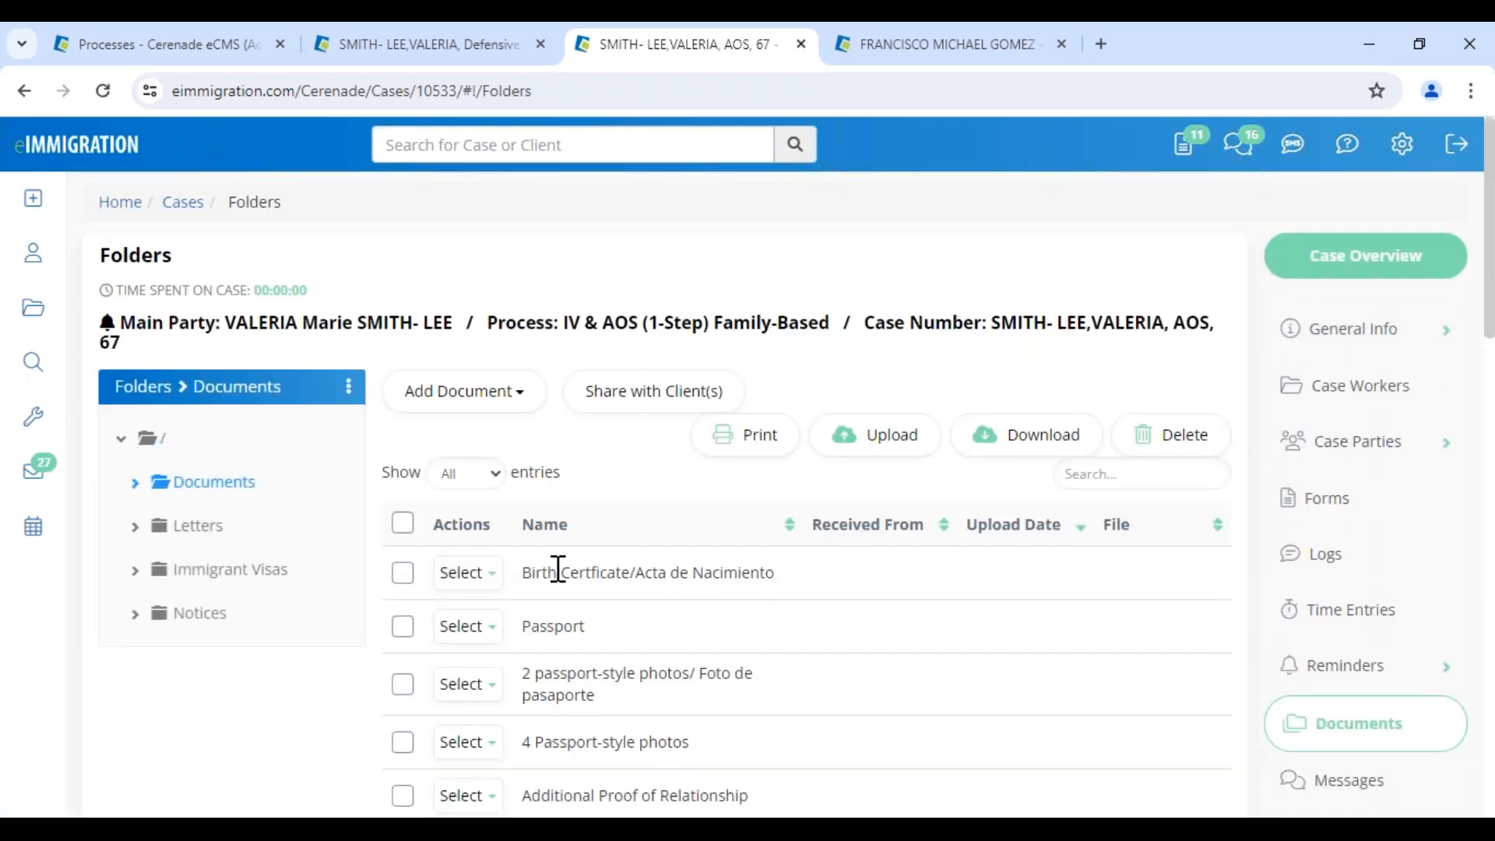
{"action": "scroll", "coordinate": [574, 634], "scroll_direction": "down", "scroll_amount": 9}
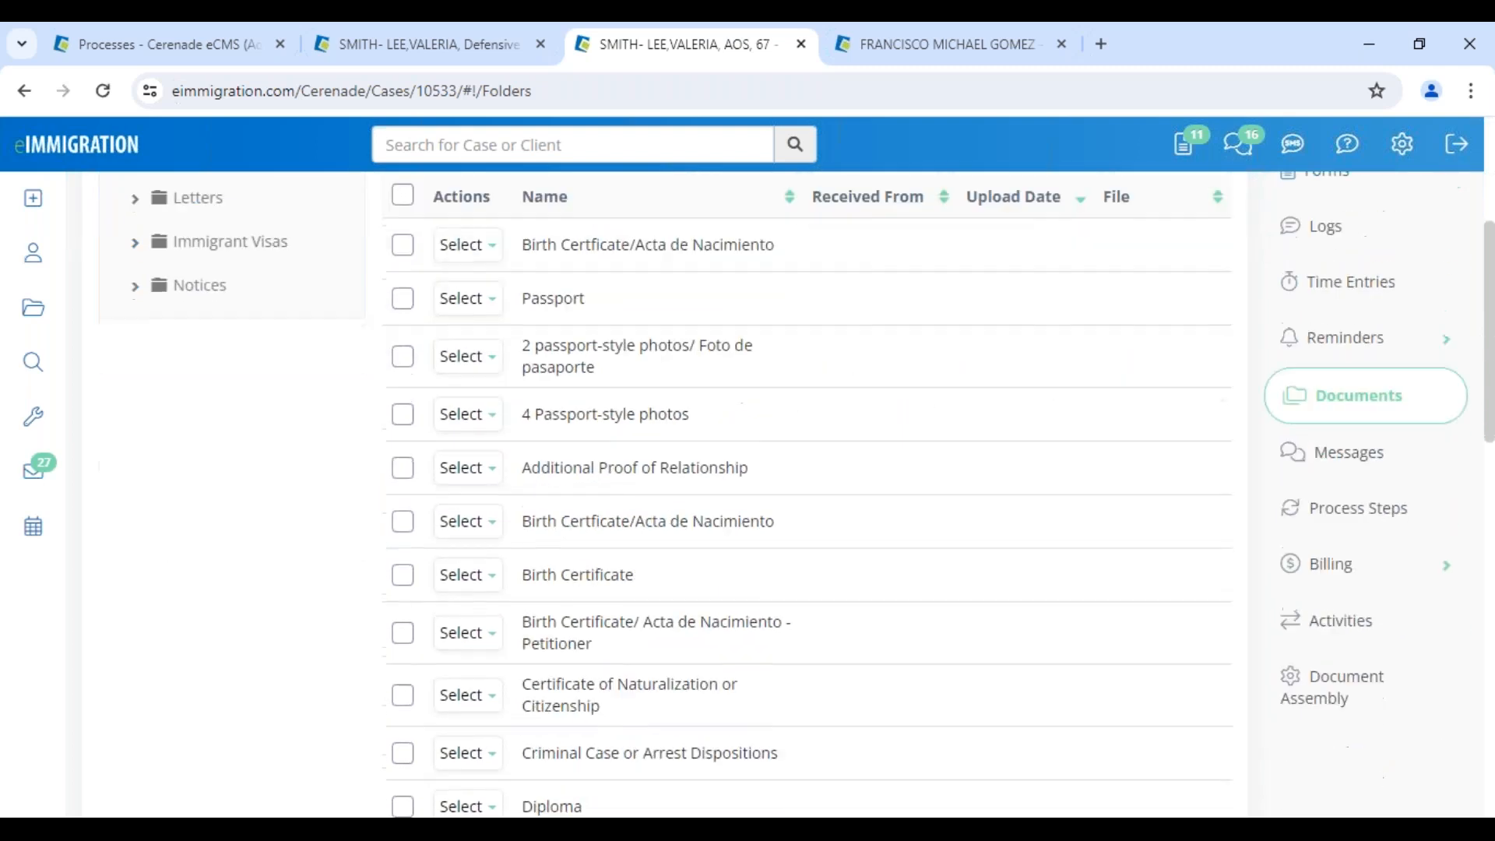
{"action": "scroll", "coordinate": [806, 491], "scroll_direction": "down", "scroll_amount": 9}
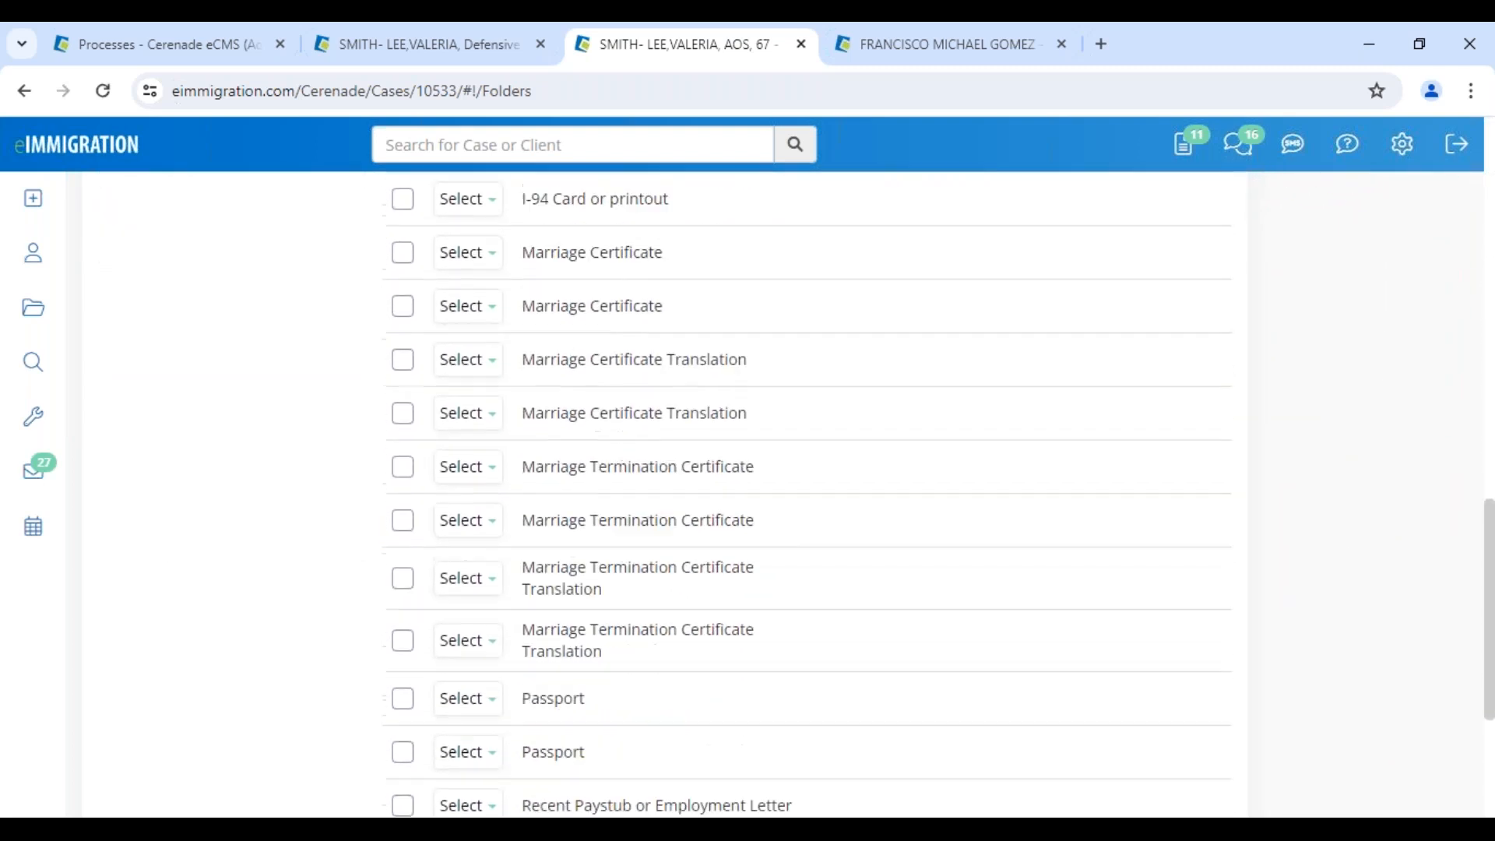
{"action": "scroll", "coordinate": [584, 668], "scroll_direction": "up", "scroll_amount": 8}
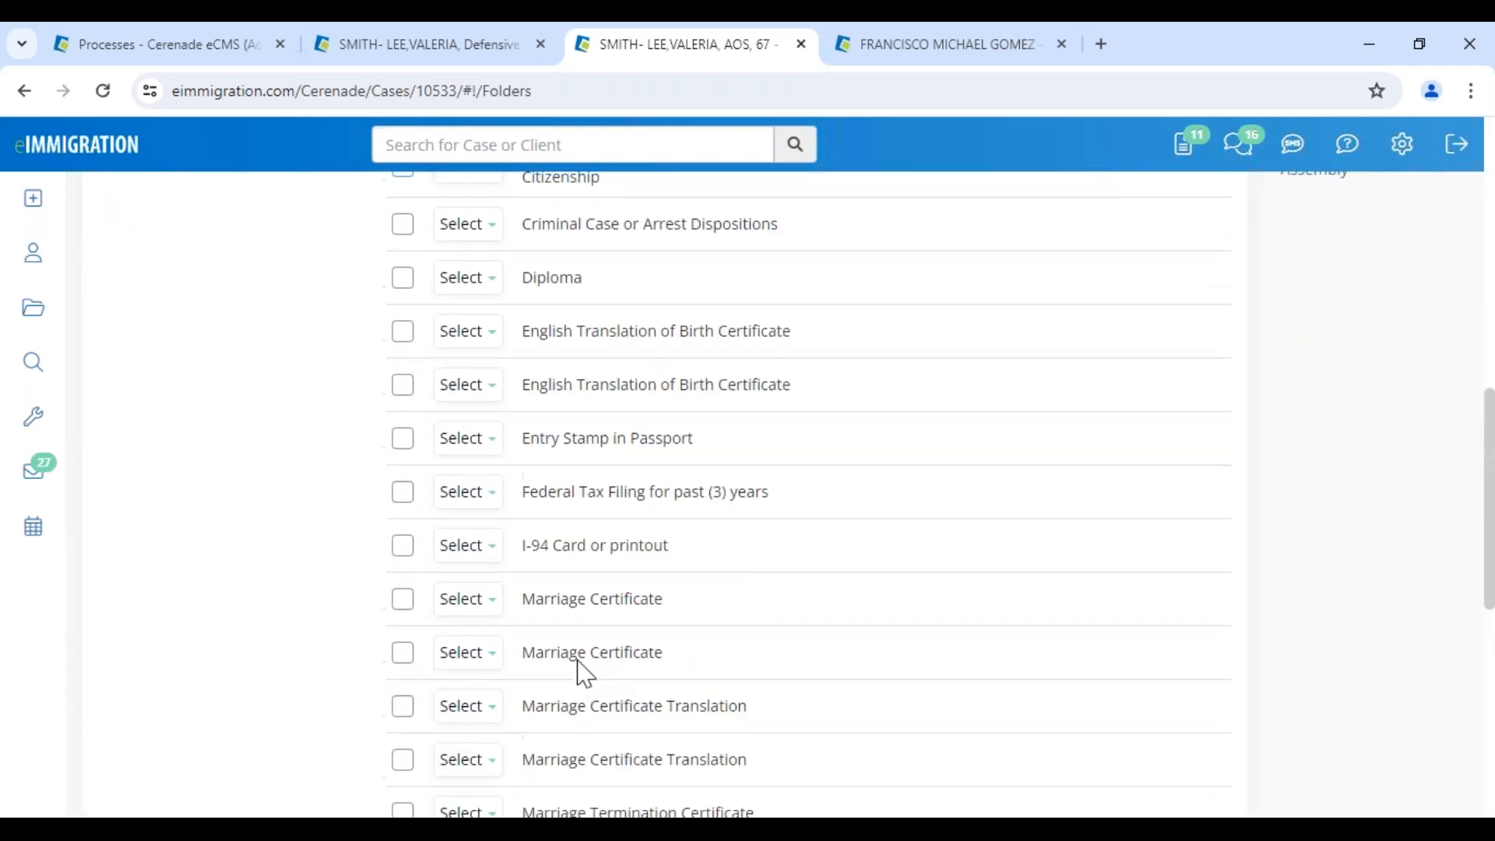
{"action": "scroll", "coordinate": [750, 627], "scroll_direction": "up", "scroll_amount": 6}
{"action": "left_click", "coordinate": [1345, 422]}
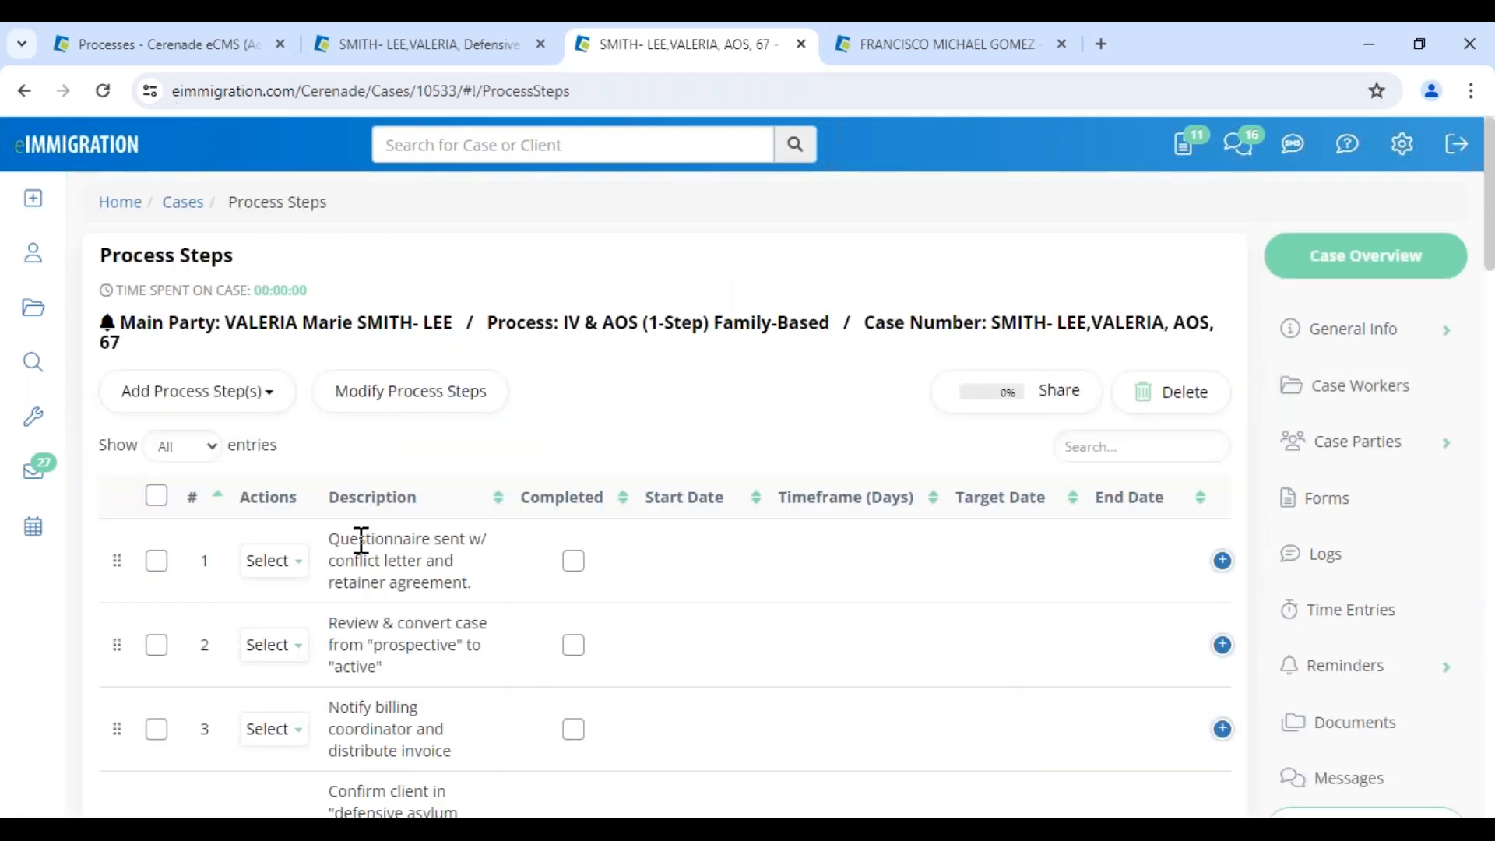
{"action": "scroll", "coordinate": [393, 694], "scroll_direction": "down", "scroll_amount": 2}
{"action": "scroll", "coordinate": [393, 697], "scroll_direction": "down", "scroll_amount": 14}
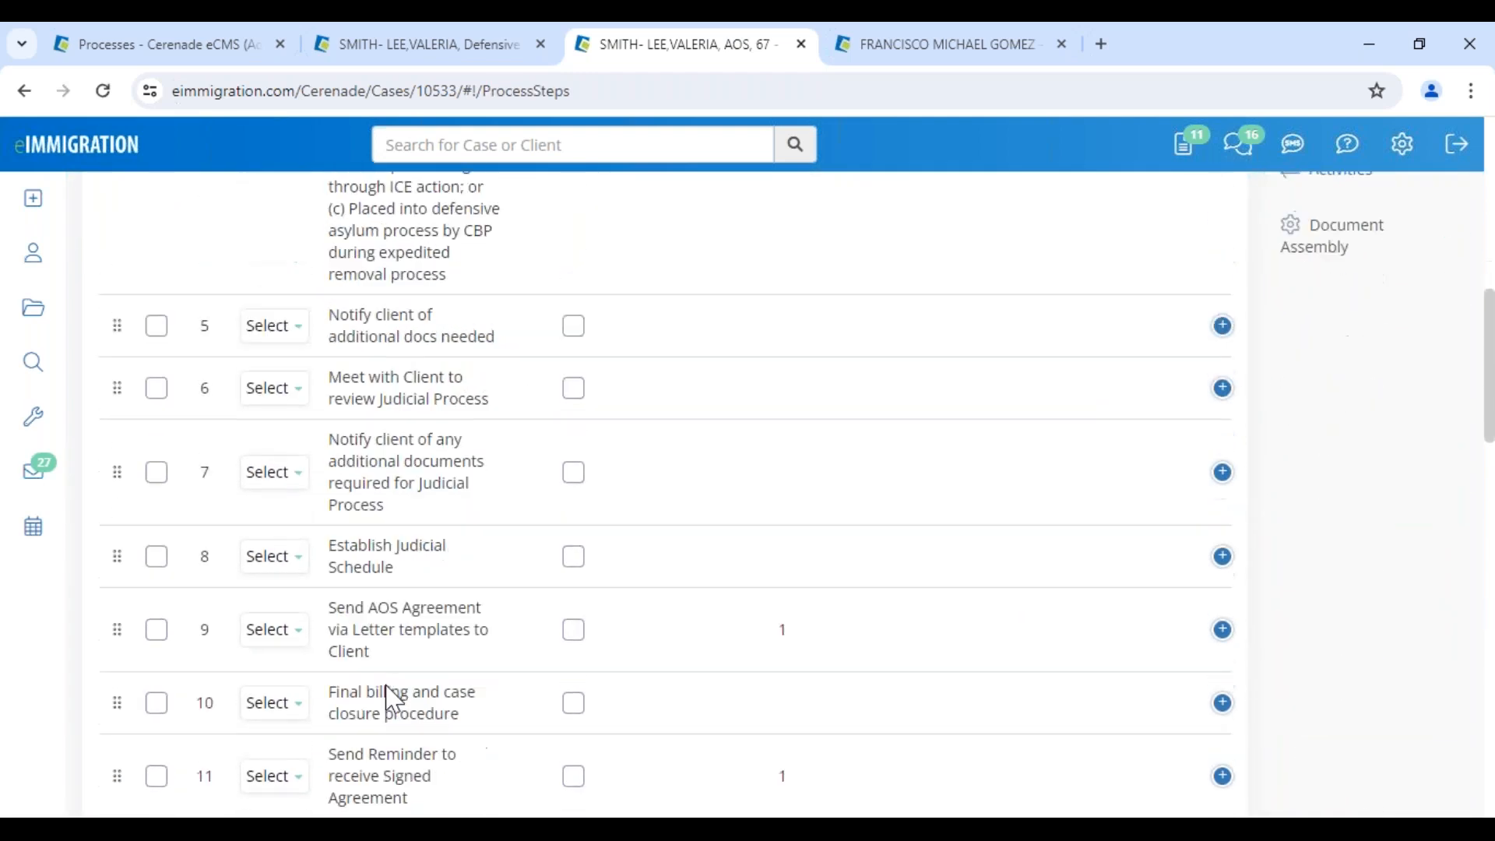
{"action": "scroll", "coordinate": [393, 693], "scroll_direction": "down", "scroll_amount": 6}
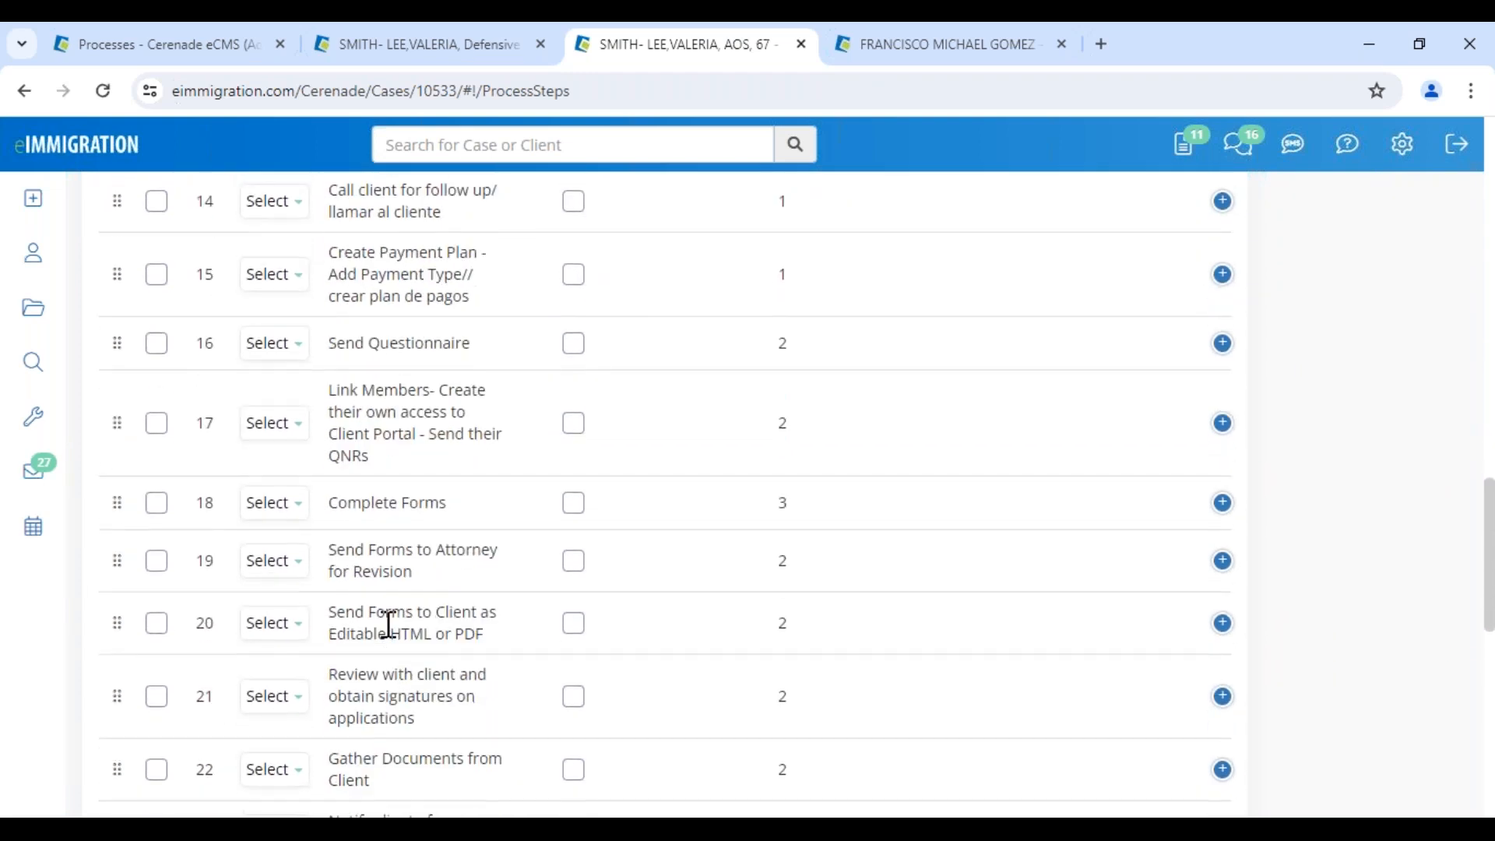
{"action": "scroll", "coordinate": [382, 577], "scroll_direction": "down", "scroll_amount": 3}
{"action": "scroll", "coordinate": [389, 623], "scroll_direction": "down", "scroll_amount": 8}
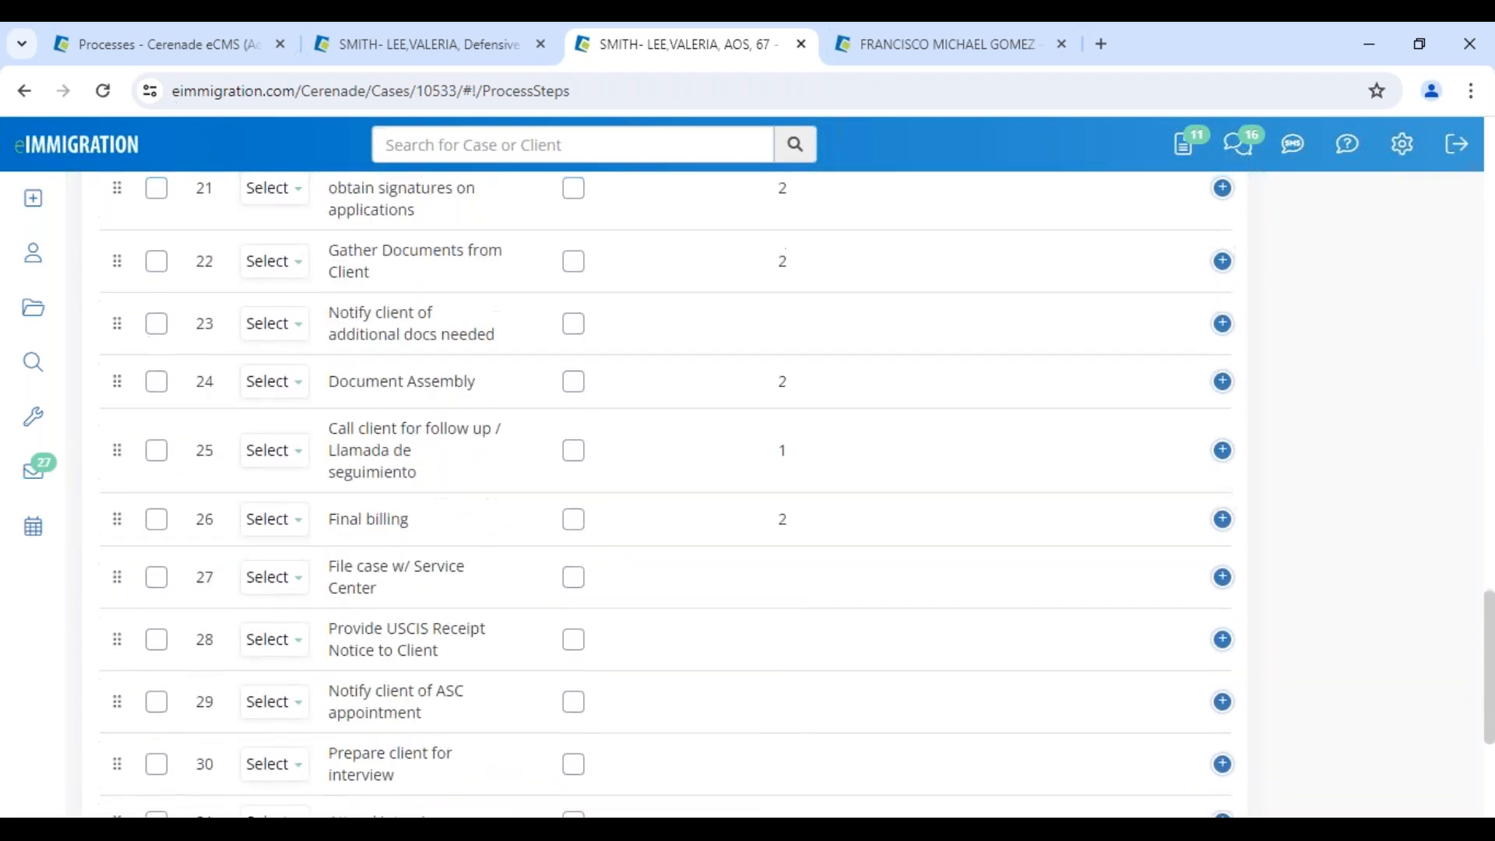
{"action": "scroll", "coordinate": [662, 491], "scroll_direction": "up", "scroll_amount": 3}
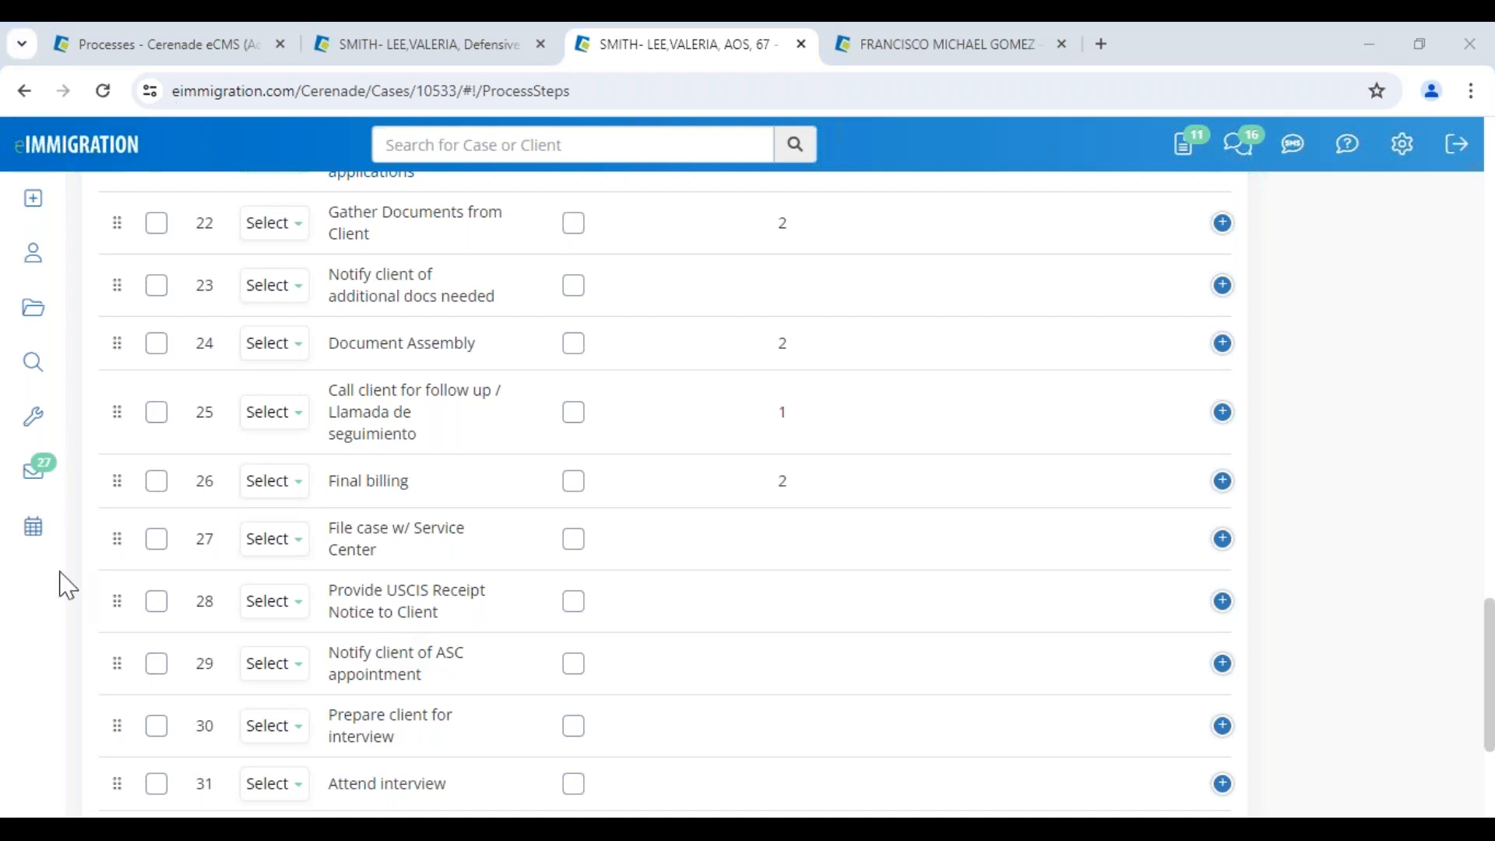
{"action": "scroll", "coordinate": [655, 413], "scroll_direction": "up", "scroll_amount": 10}
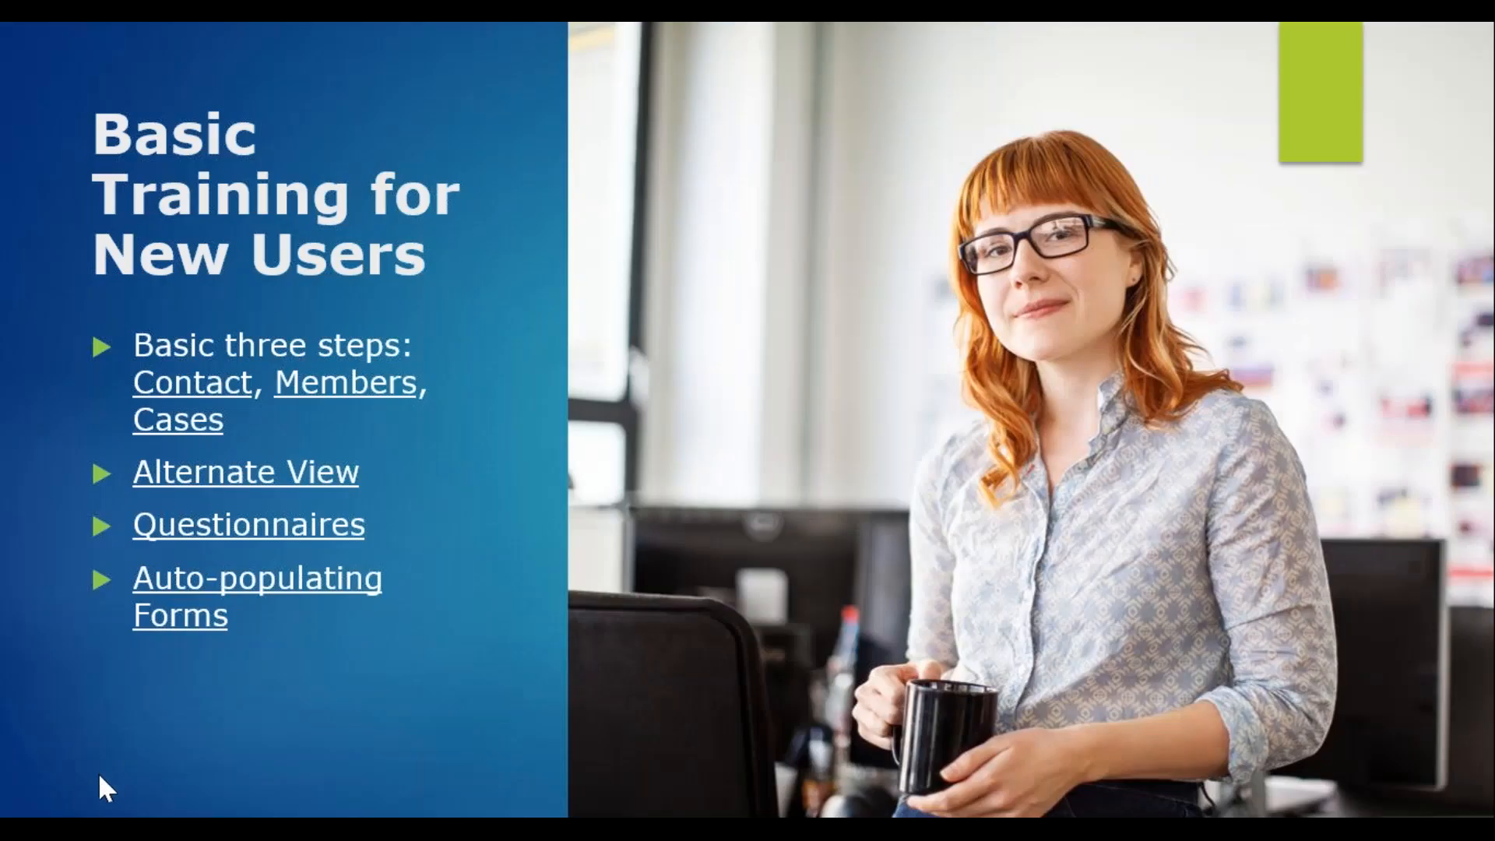
Advance the training slideshow to the Form Tools and Logs slide
{"action": "key", "text": "Right"}
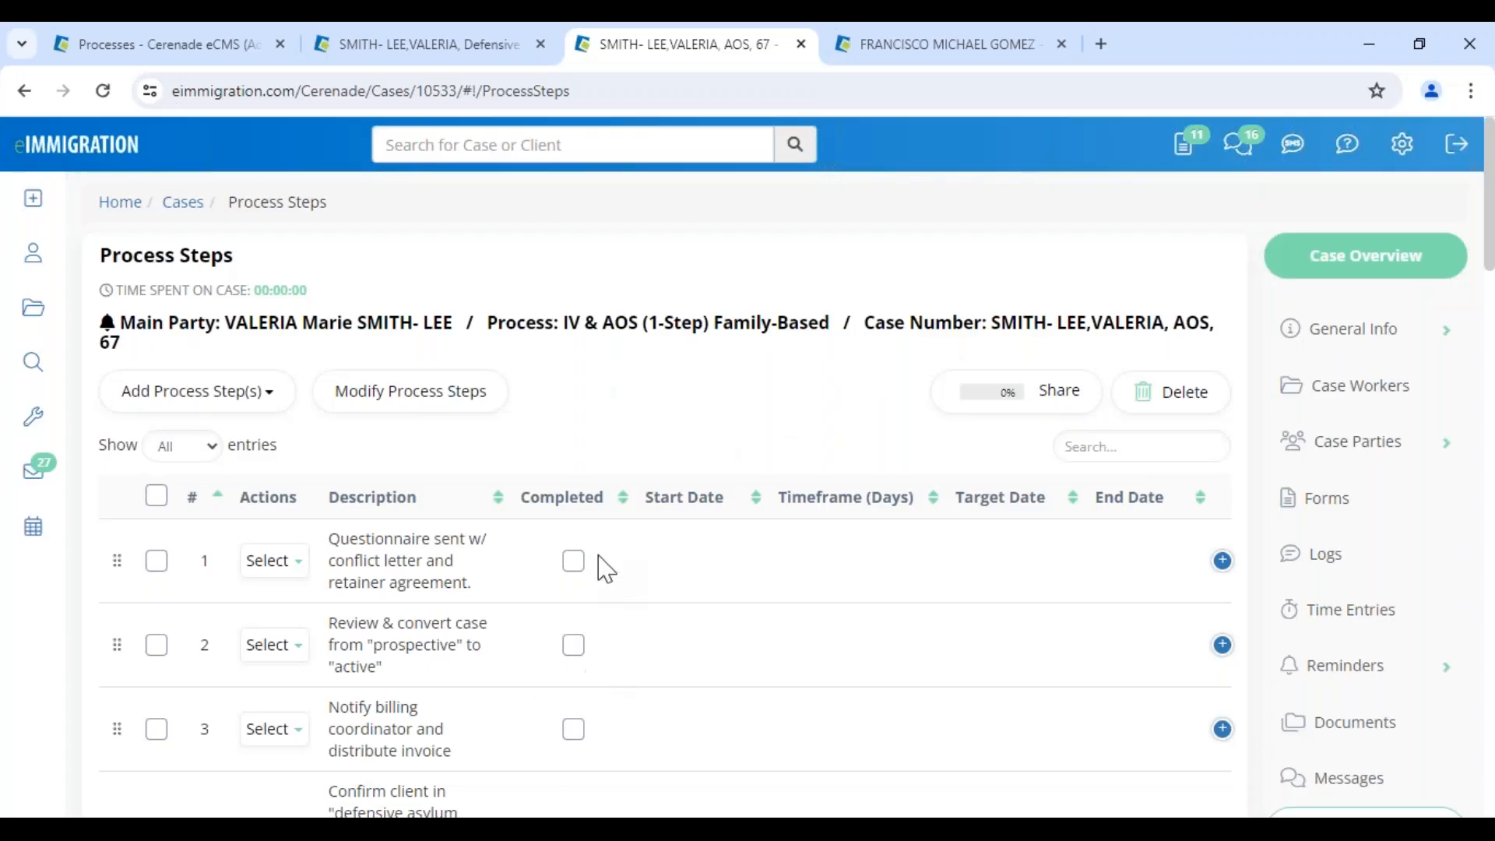
{"action": "left_click", "coordinate": [1336, 503]}
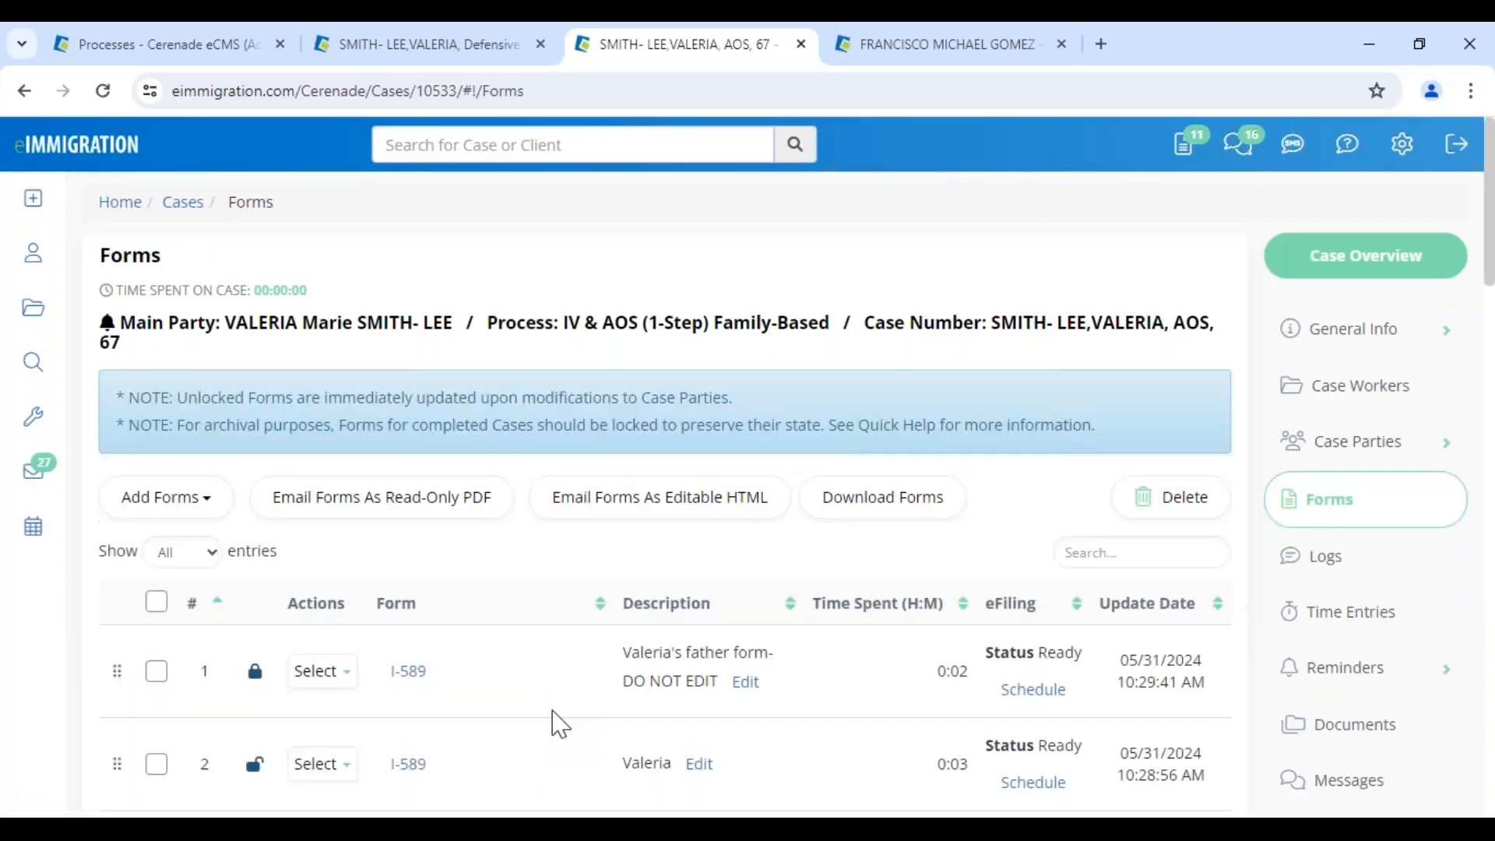
Unlock the father's first I-589 form and start emailing it as editable HTML
{"action": "left_click_drag", "start_coordinate": [629, 656], "coordinate": [808, 678]}
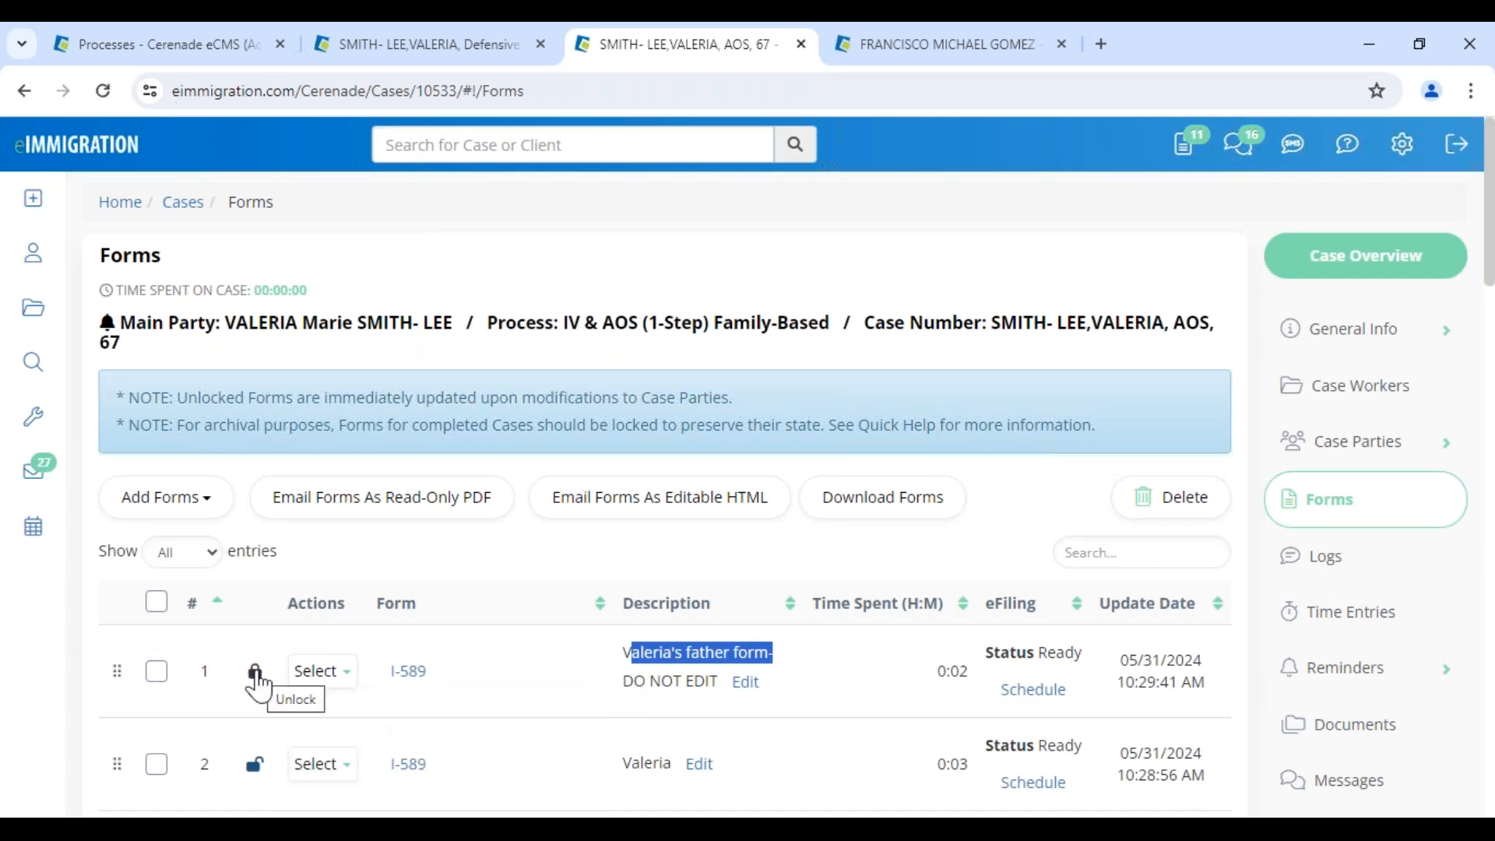
{"action": "left_click", "coordinate": [159, 675]}
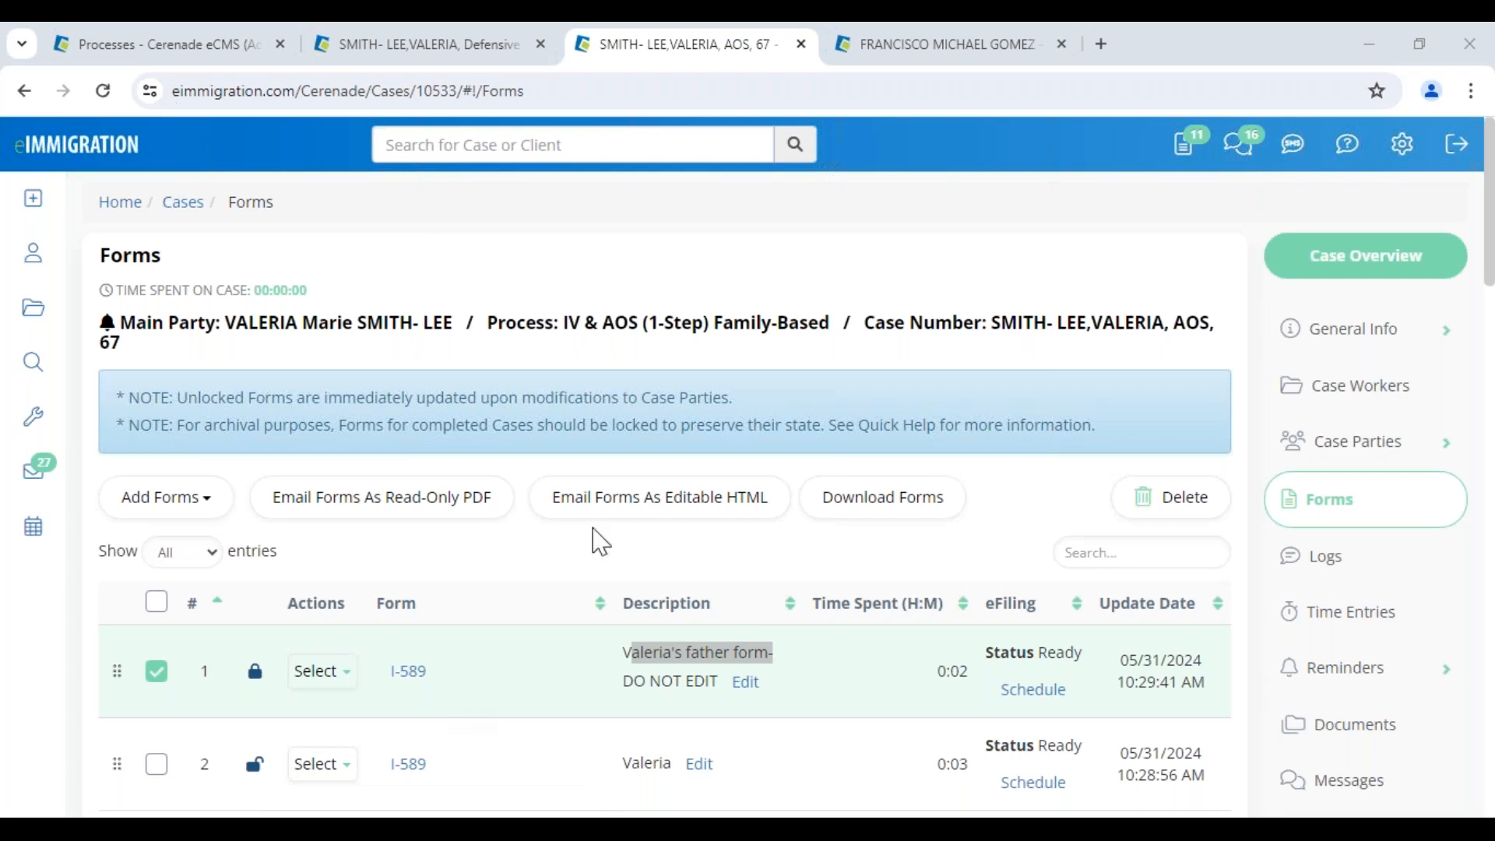
{"action": "left_click", "coordinate": [648, 499]}
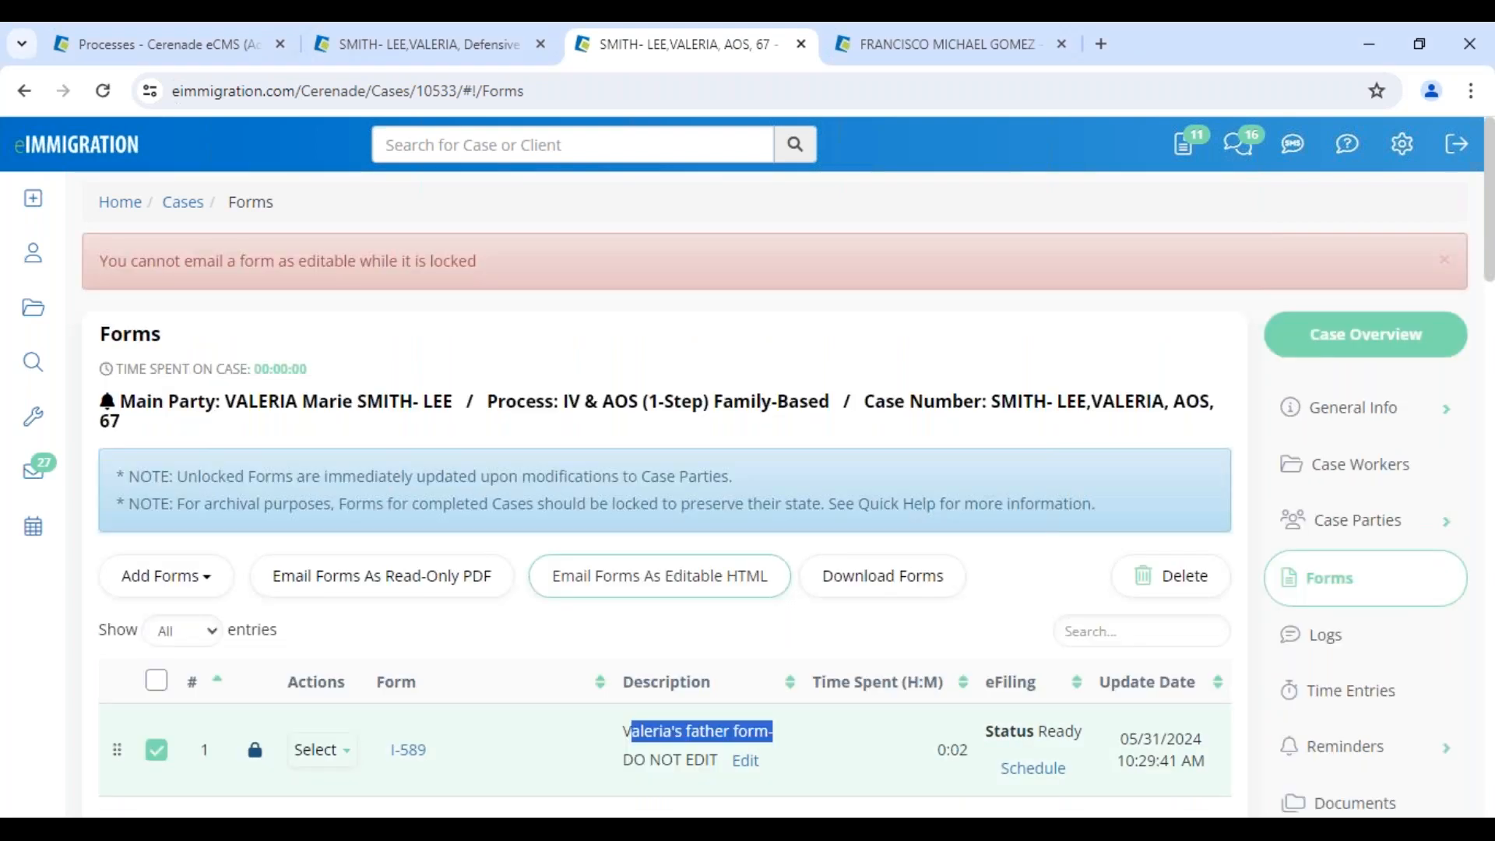
{"action": "scroll", "coordinate": [536, 630], "scroll_direction": "down", "scroll_amount": 3}
{"action": "left_click", "coordinate": [252, 530]}
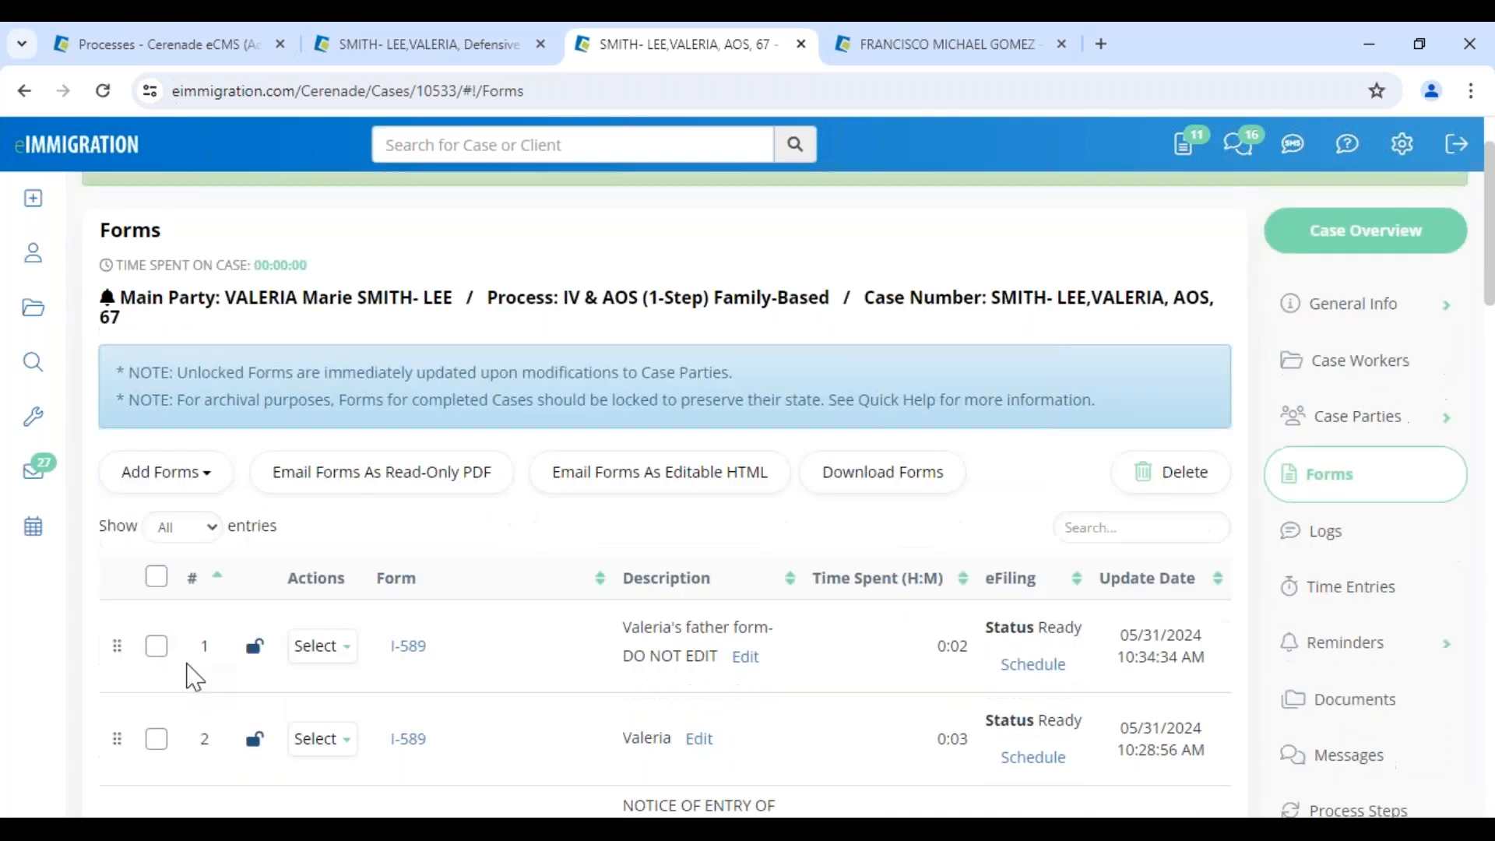
{"action": "left_click", "coordinate": [156, 640]}
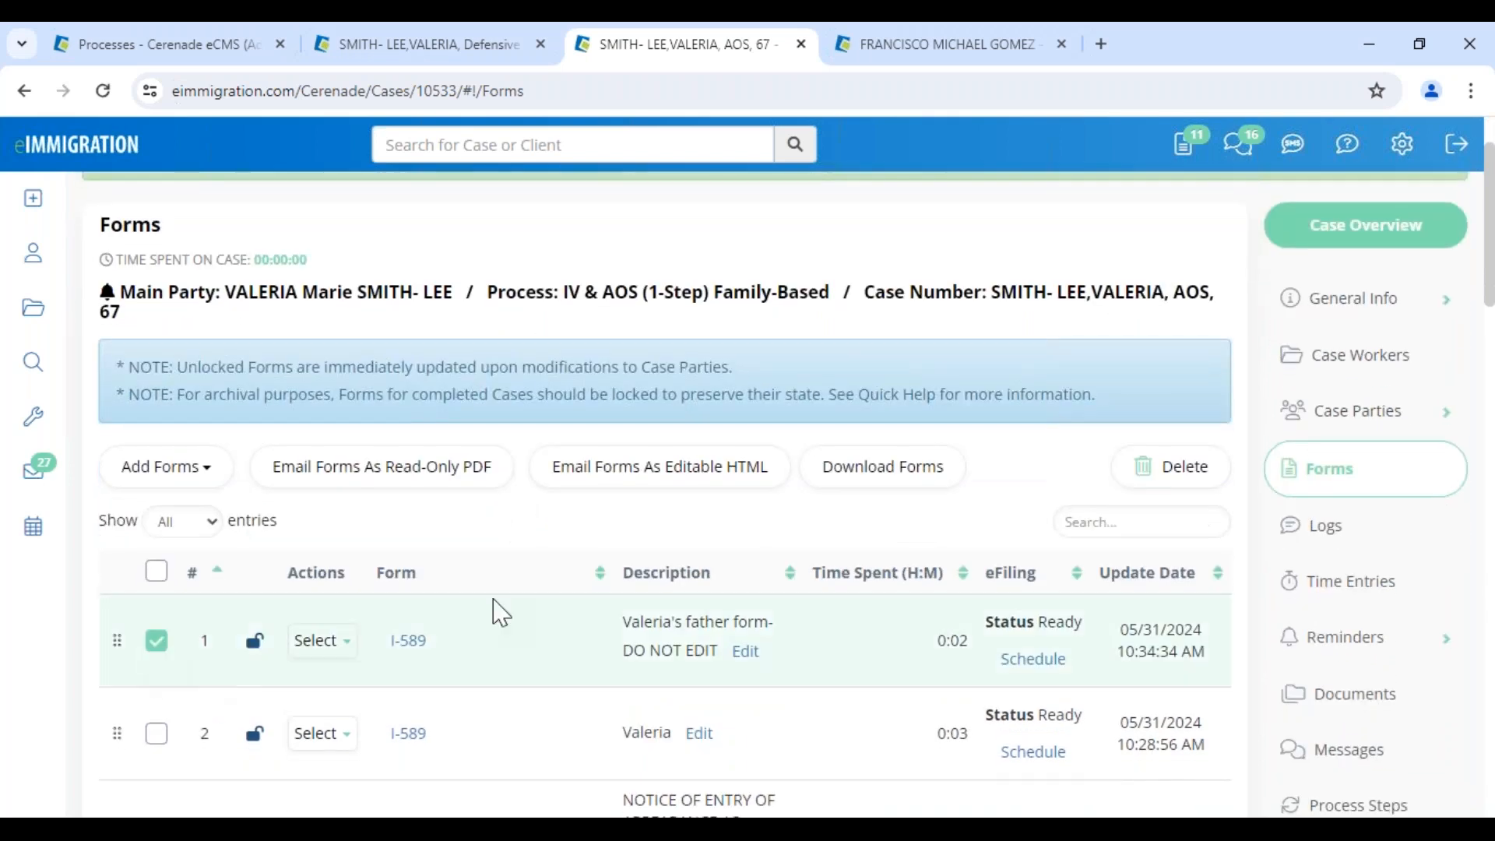
{"action": "left_click", "coordinate": [697, 470]}
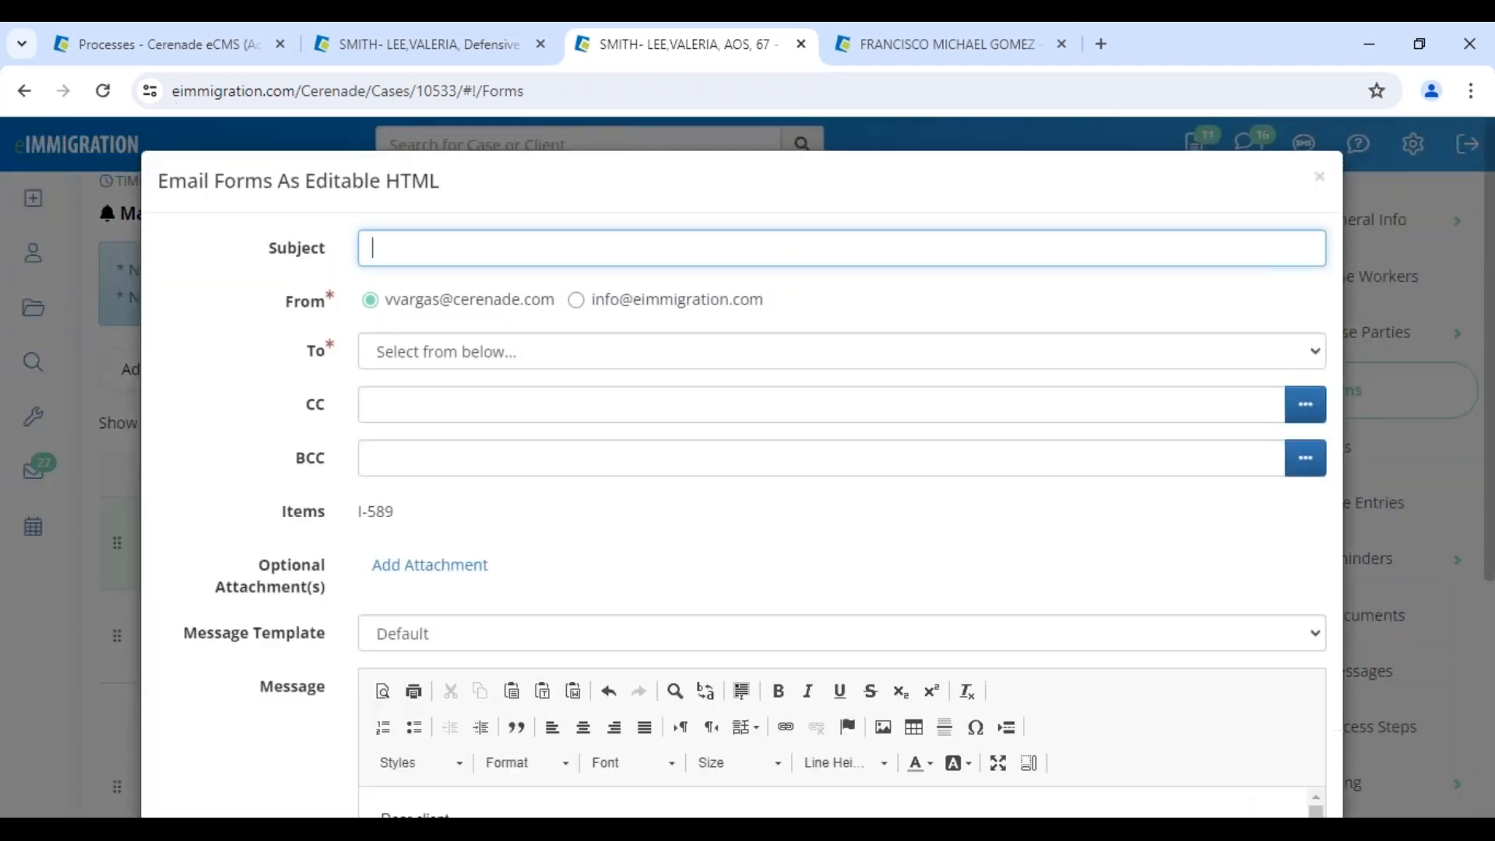
Send the editable I-589 to the petitioner with subject 'PLEASE LOG INTO CLIENT PORTAL'
{"action": "left_click_drag", "start_coordinate": [317, 181], "coordinate": [463, 187]}
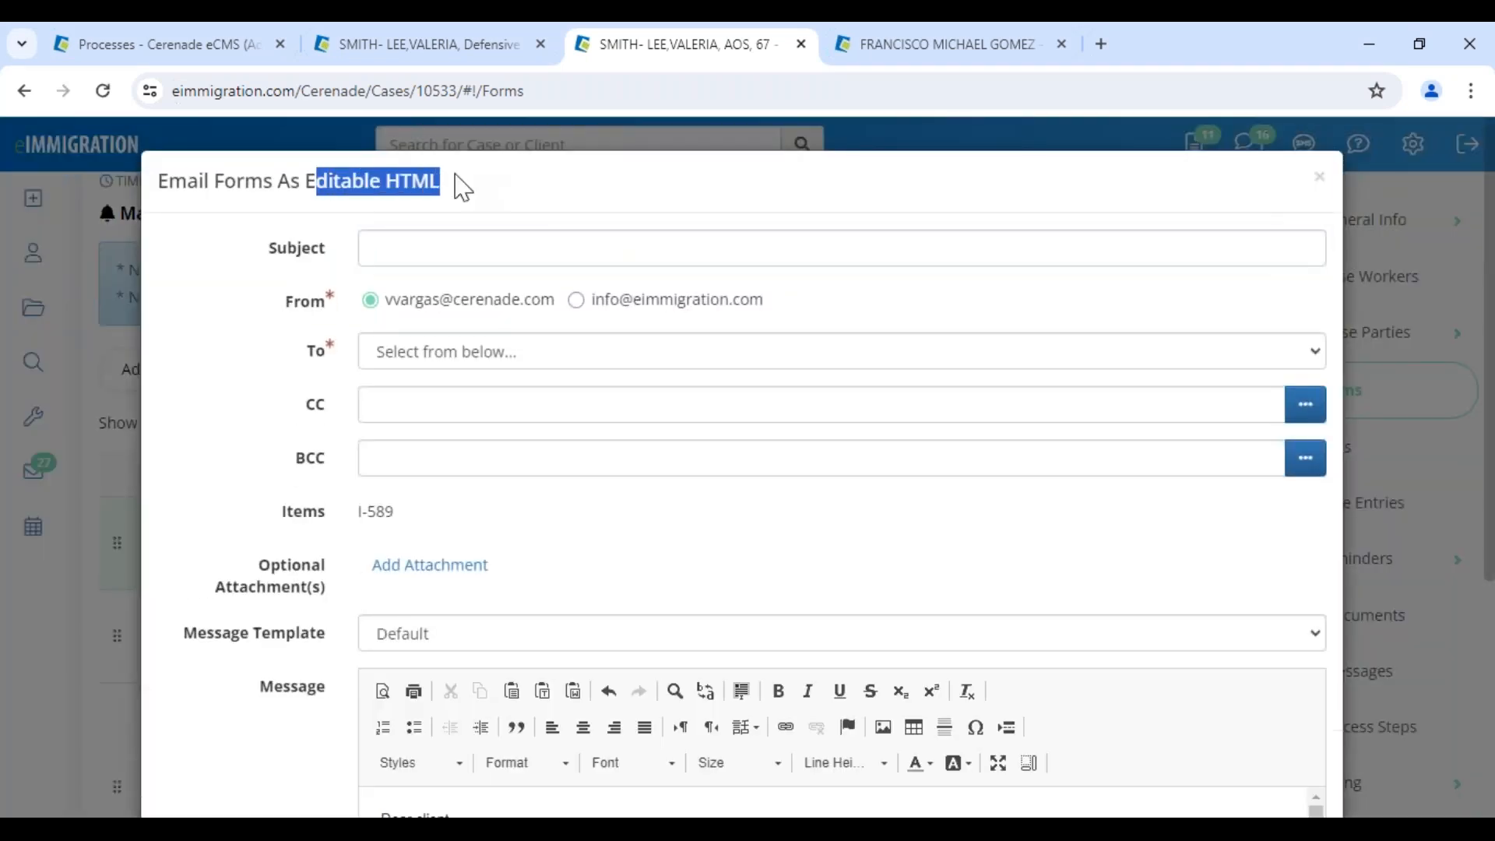
{"action": "left_click", "coordinate": [458, 249]}
{"action": "left_click", "coordinate": [534, 304]}
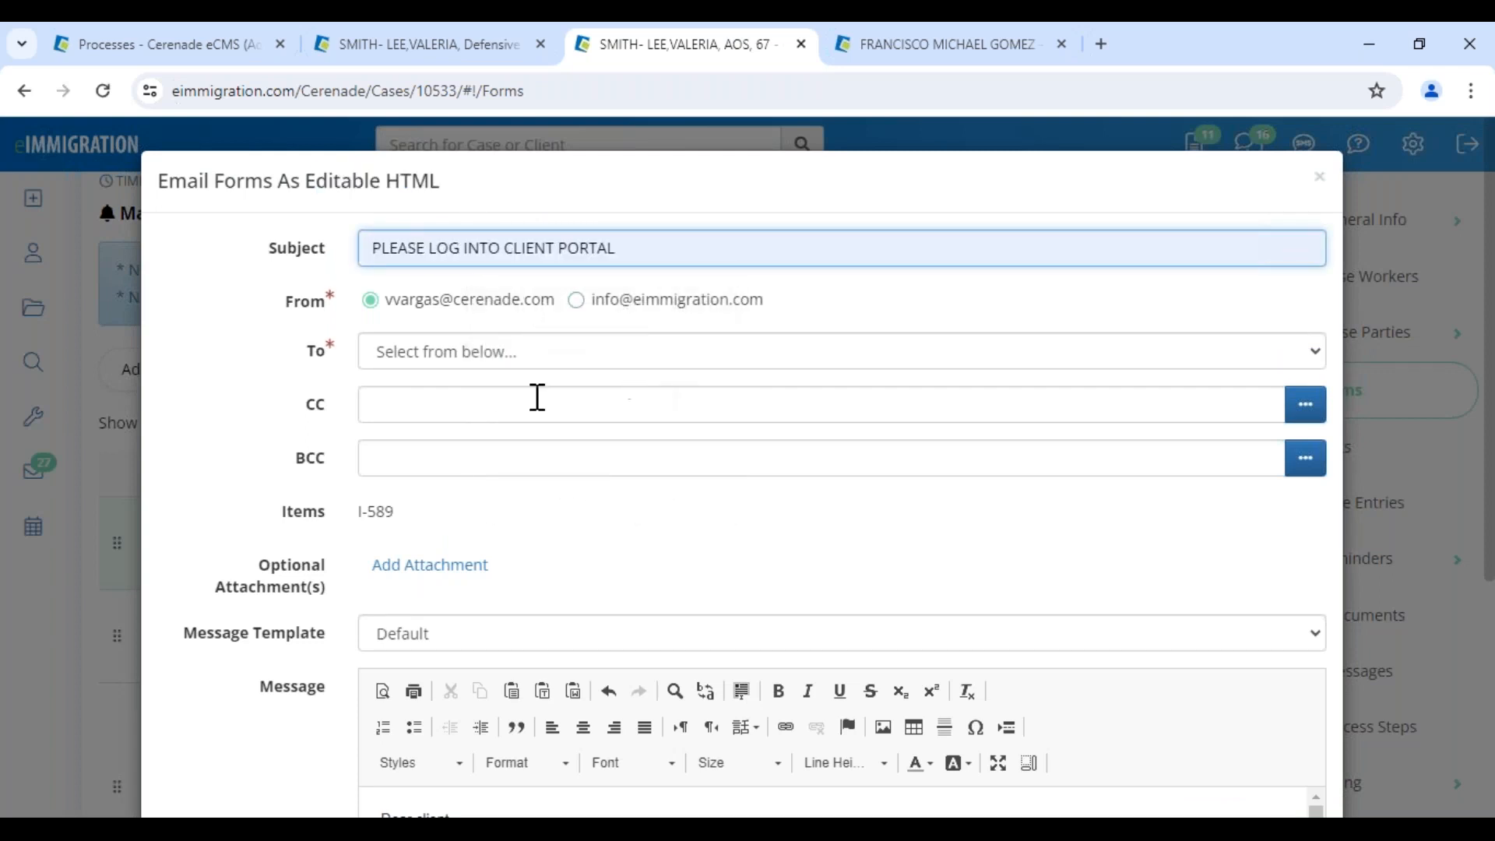
{"action": "left_click", "coordinate": [511, 363]}
{"action": "left_click", "coordinate": [508, 423]}
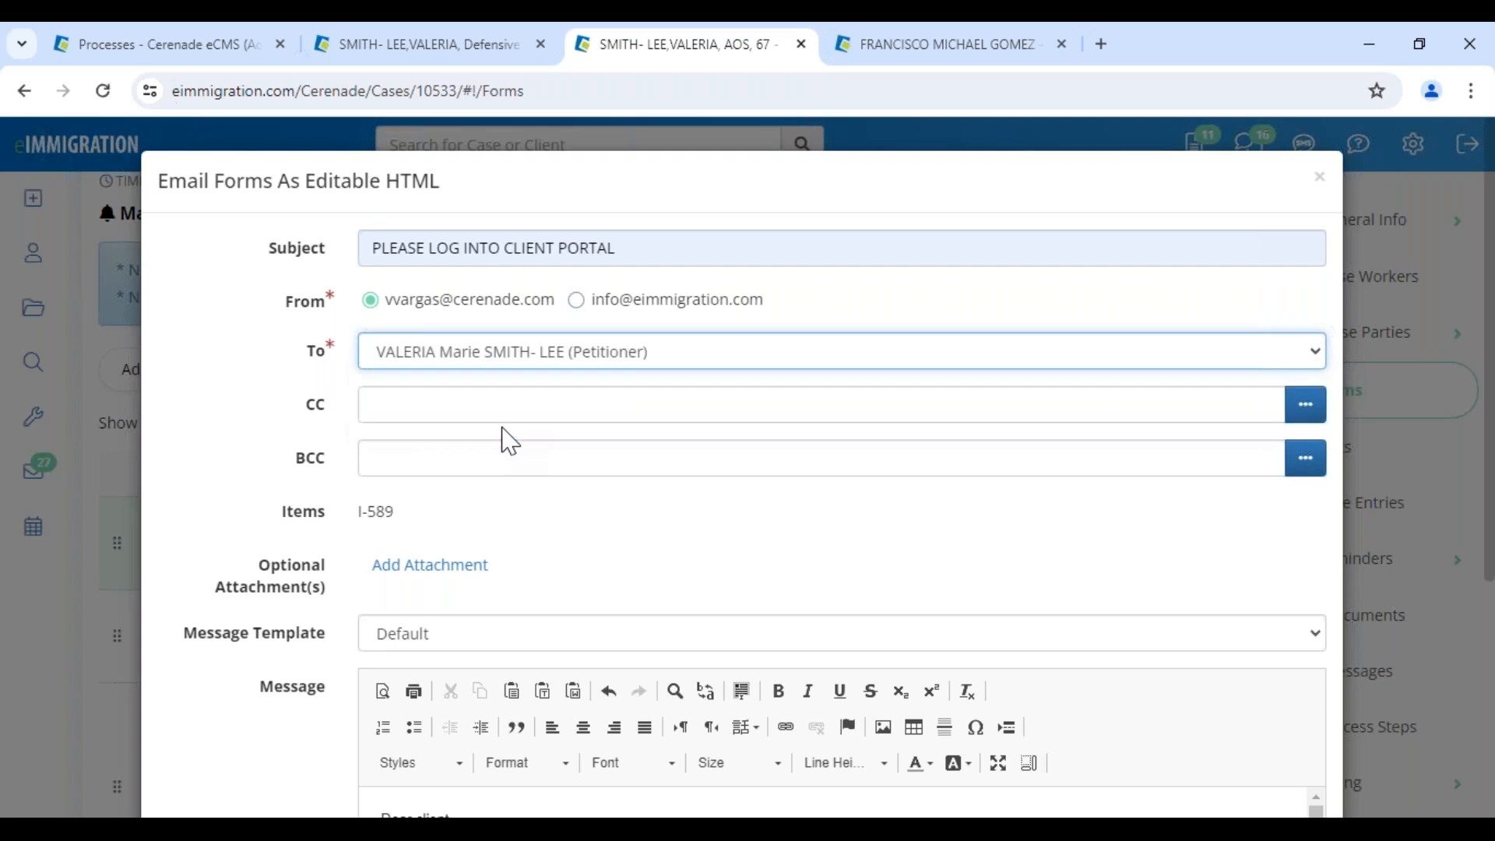
{"action": "scroll", "coordinate": [540, 554], "scroll_direction": "down", "scroll_amount": 5}
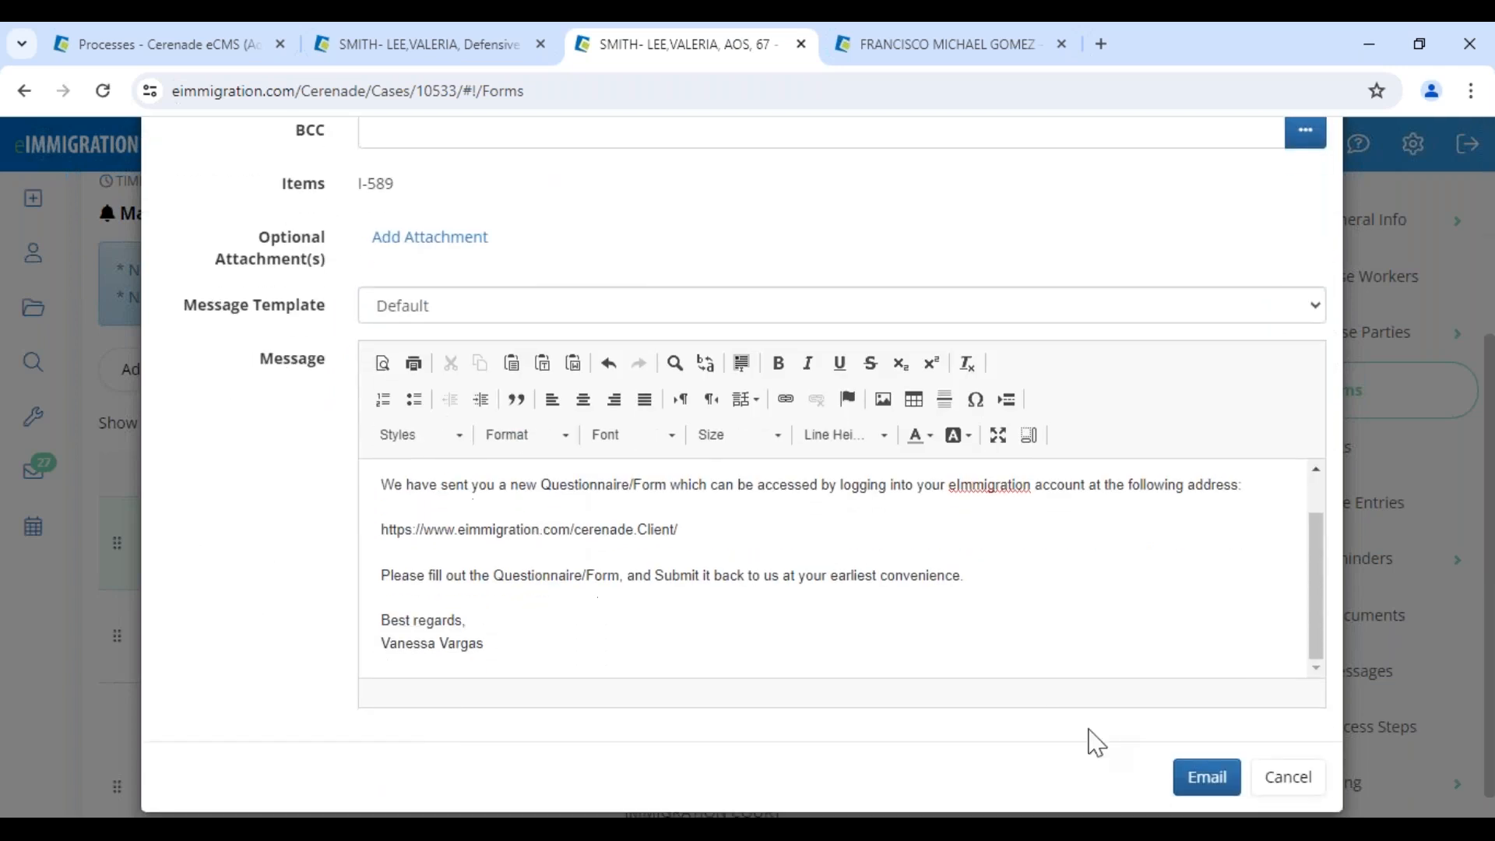
{"action": "left_click", "coordinate": [1235, 779]}
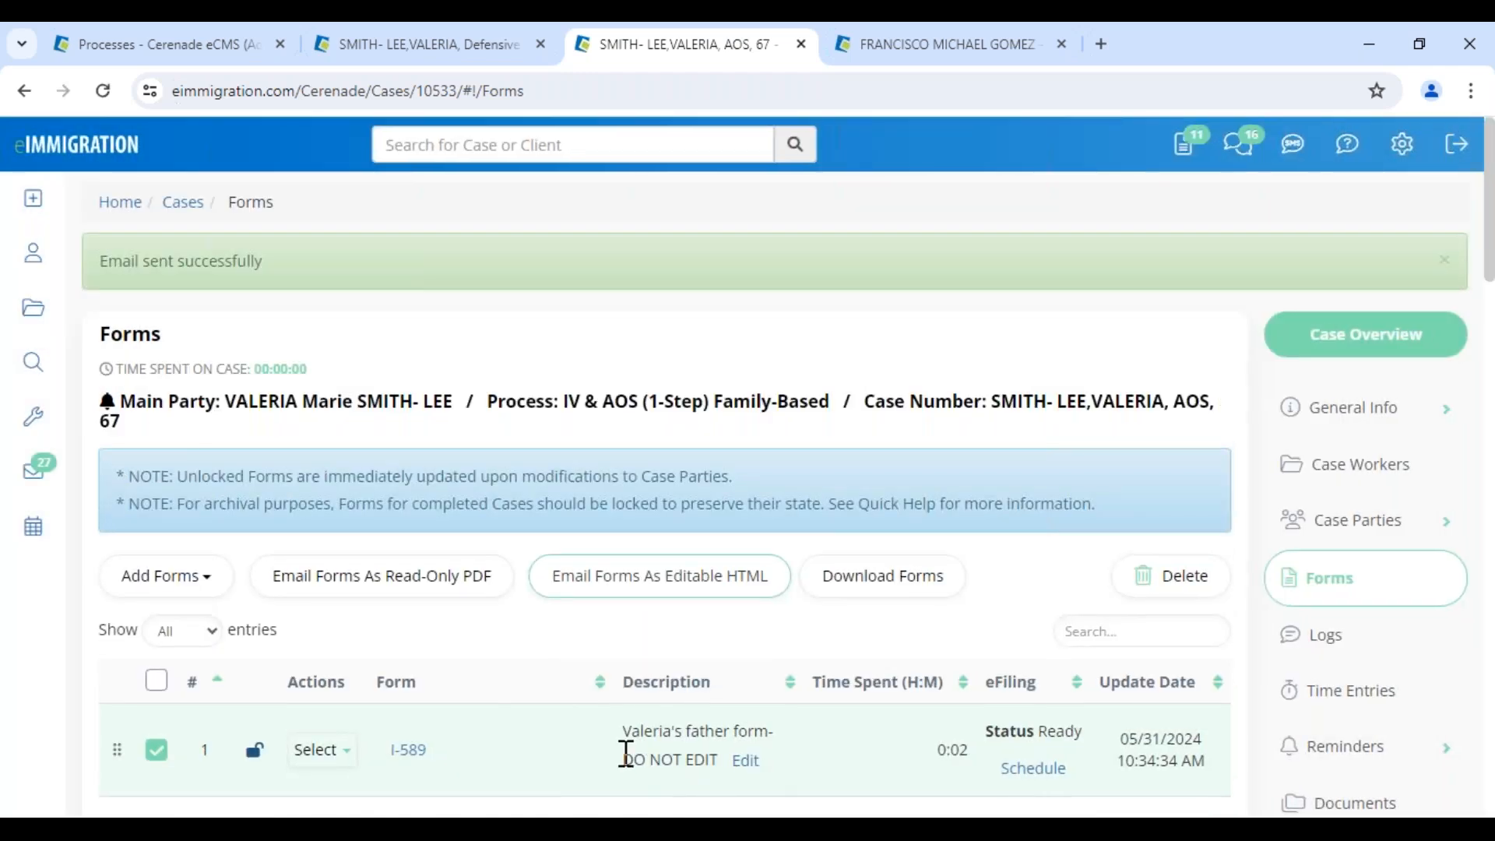
{"action": "left_click_drag", "start_coordinate": [623, 733], "coordinate": [783, 736]}
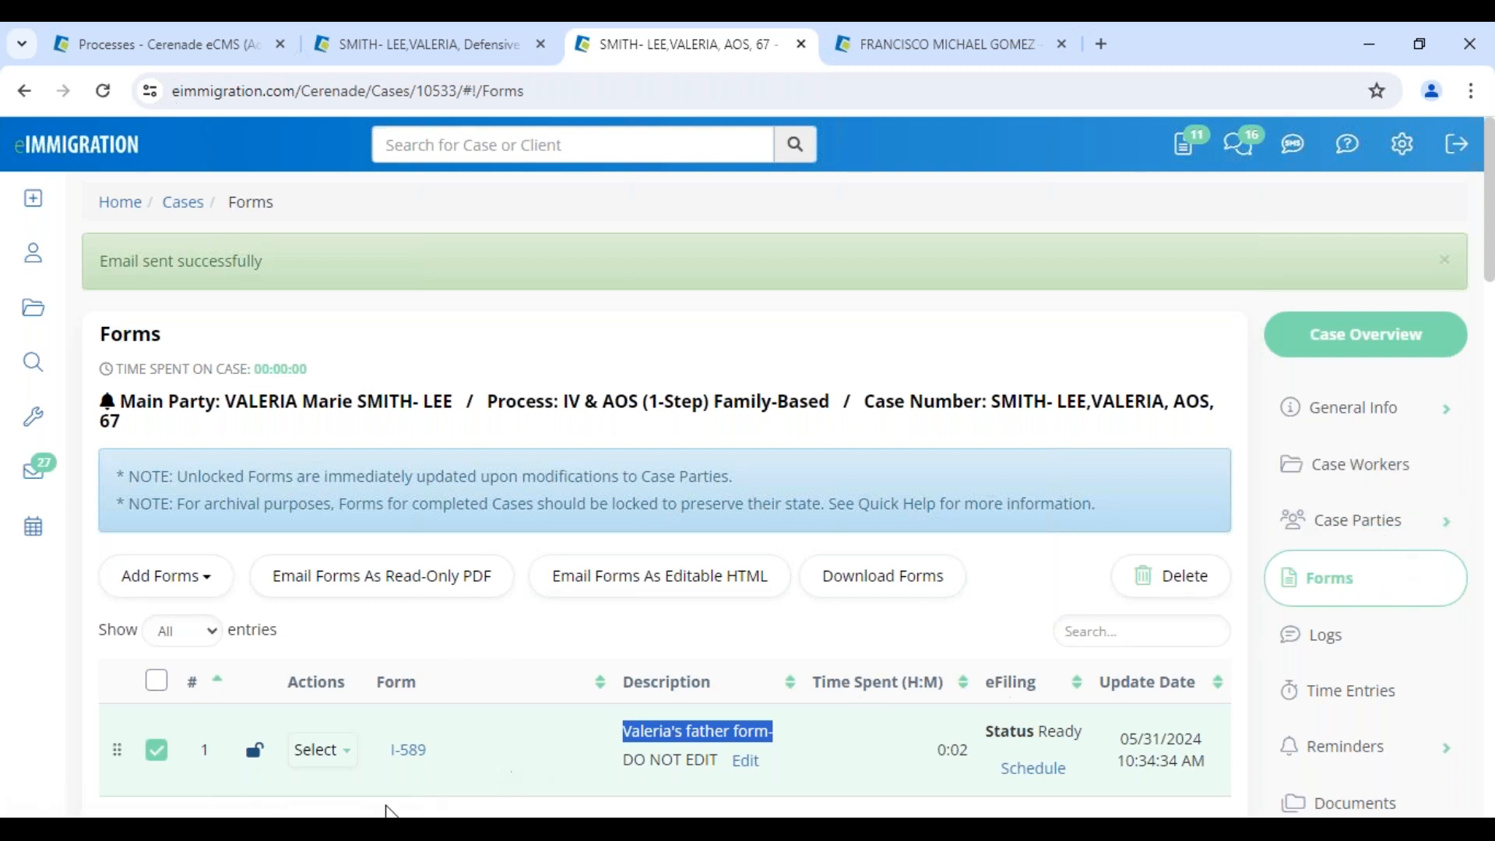
{"action": "mouse_move", "coordinate": [392, 814]}
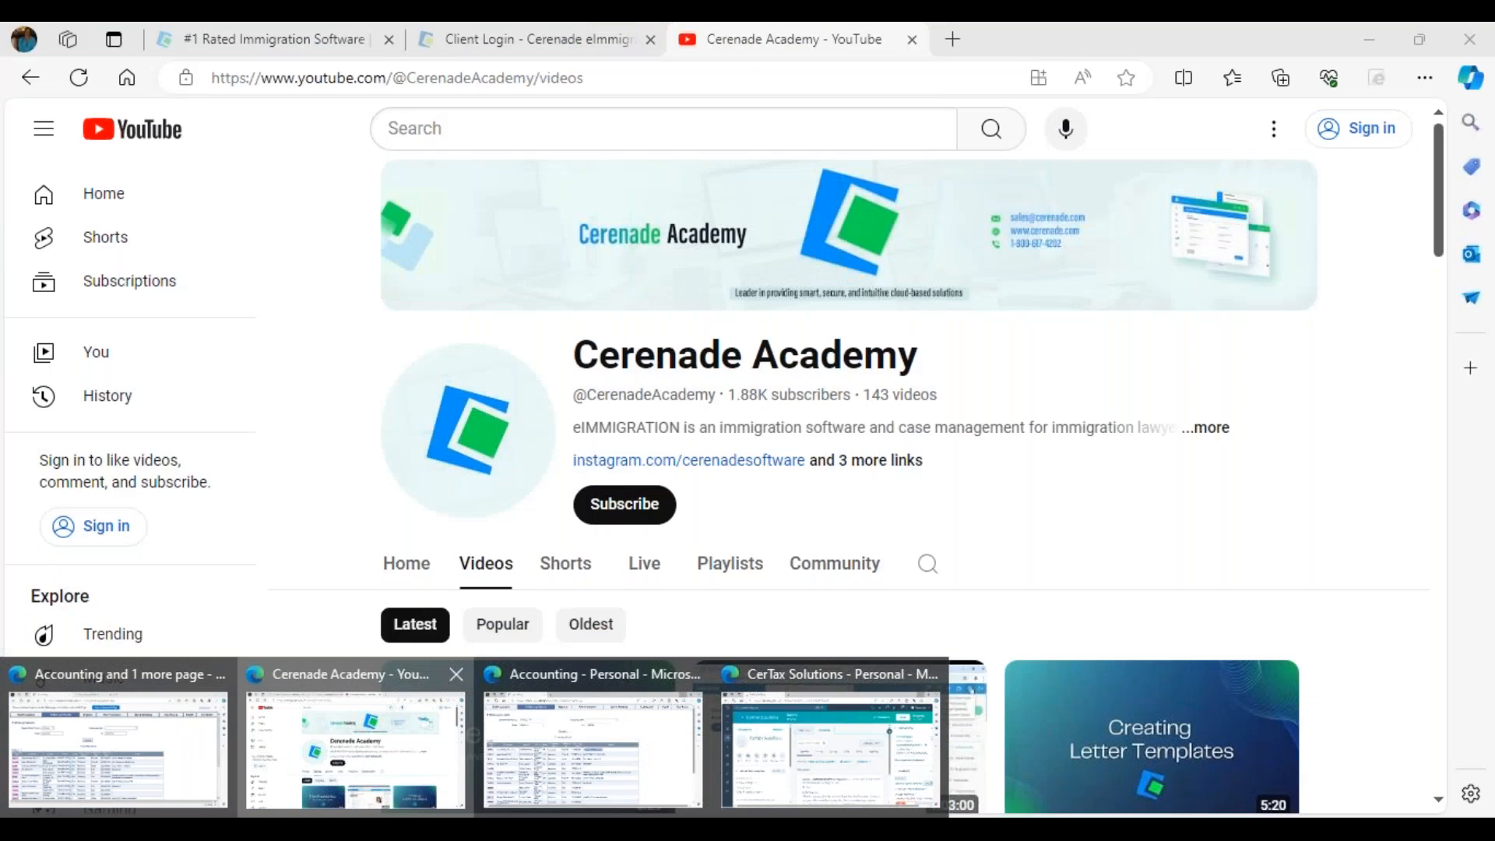
Log into the eImmigration Client Portal as the client and open the new I-589
{"action": "left_click", "coordinate": [342, 760]}
{"action": "left_click", "coordinate": [532, 48]}
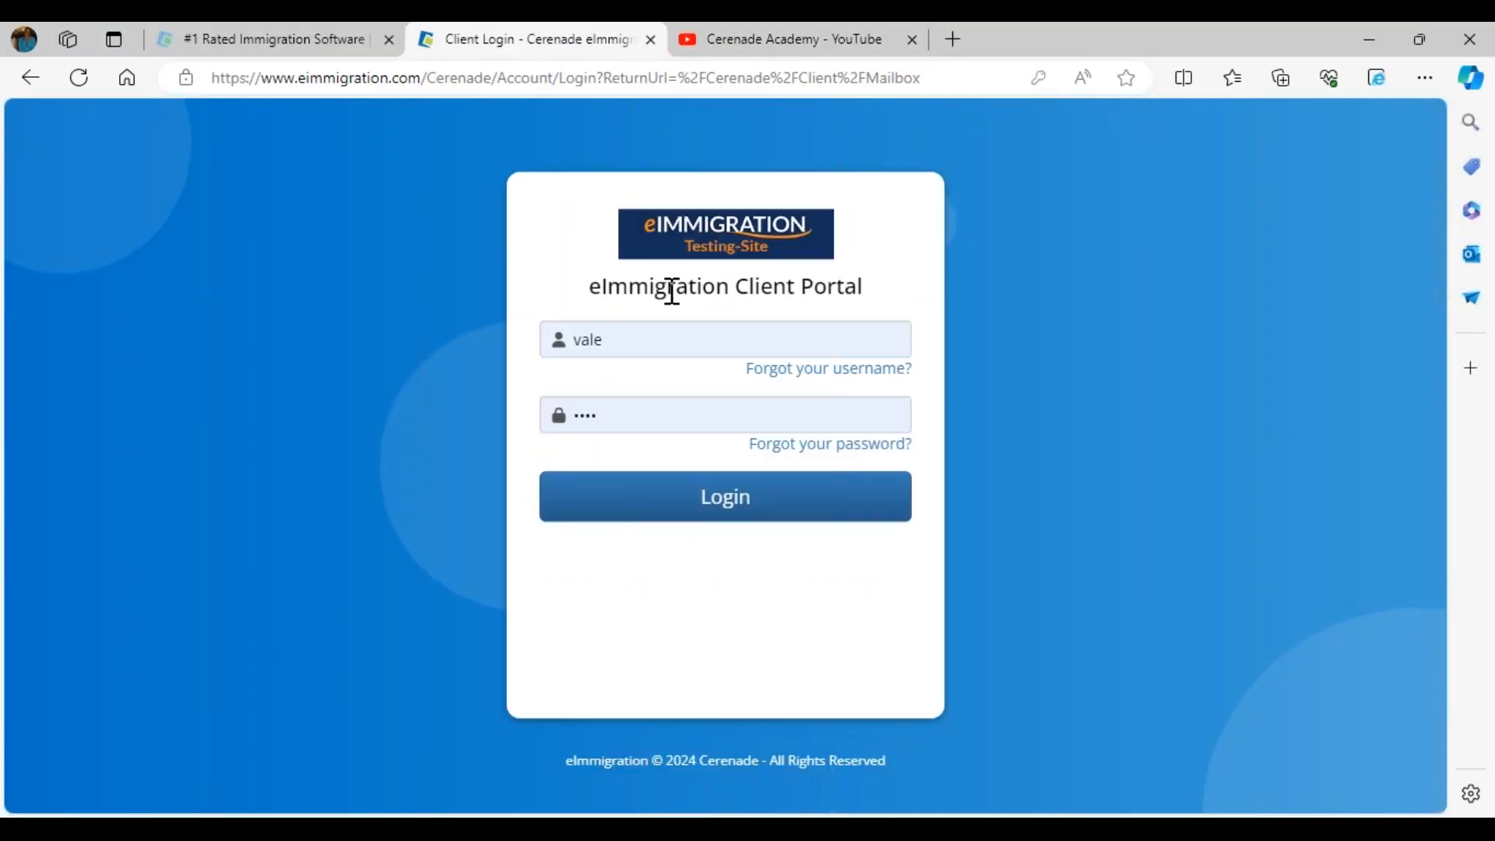
{"action": "left_click_drag", "start_coordinate": [667, 290], "coordinate": [894, 288]}
{"action": "left_click", "coordinate": [725, 496]}
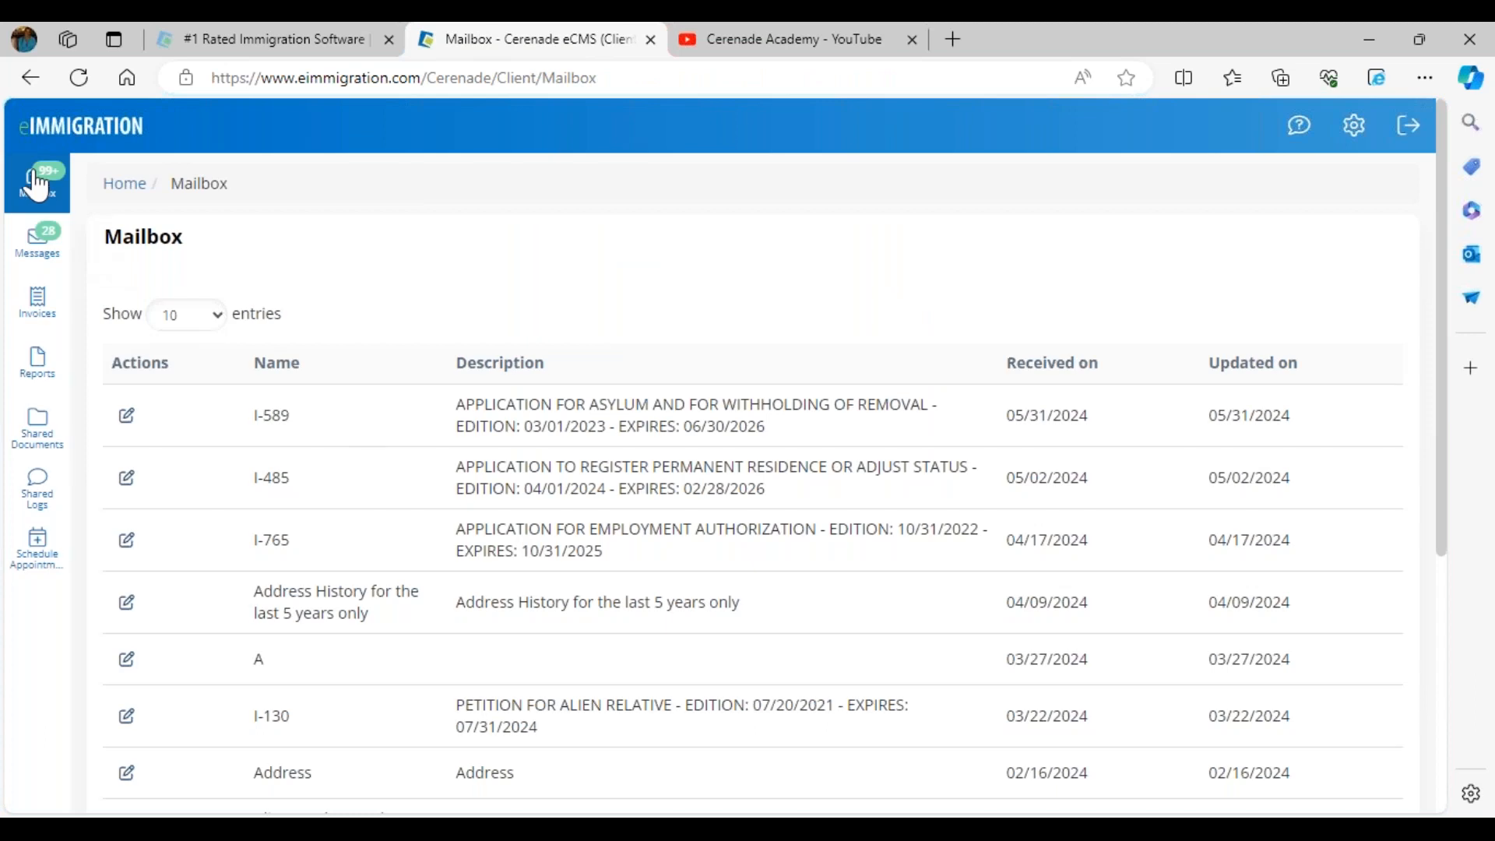
{"action": "left_click_drag", "start_coordinate": [234, 415], "coordinate": [333, 424]}
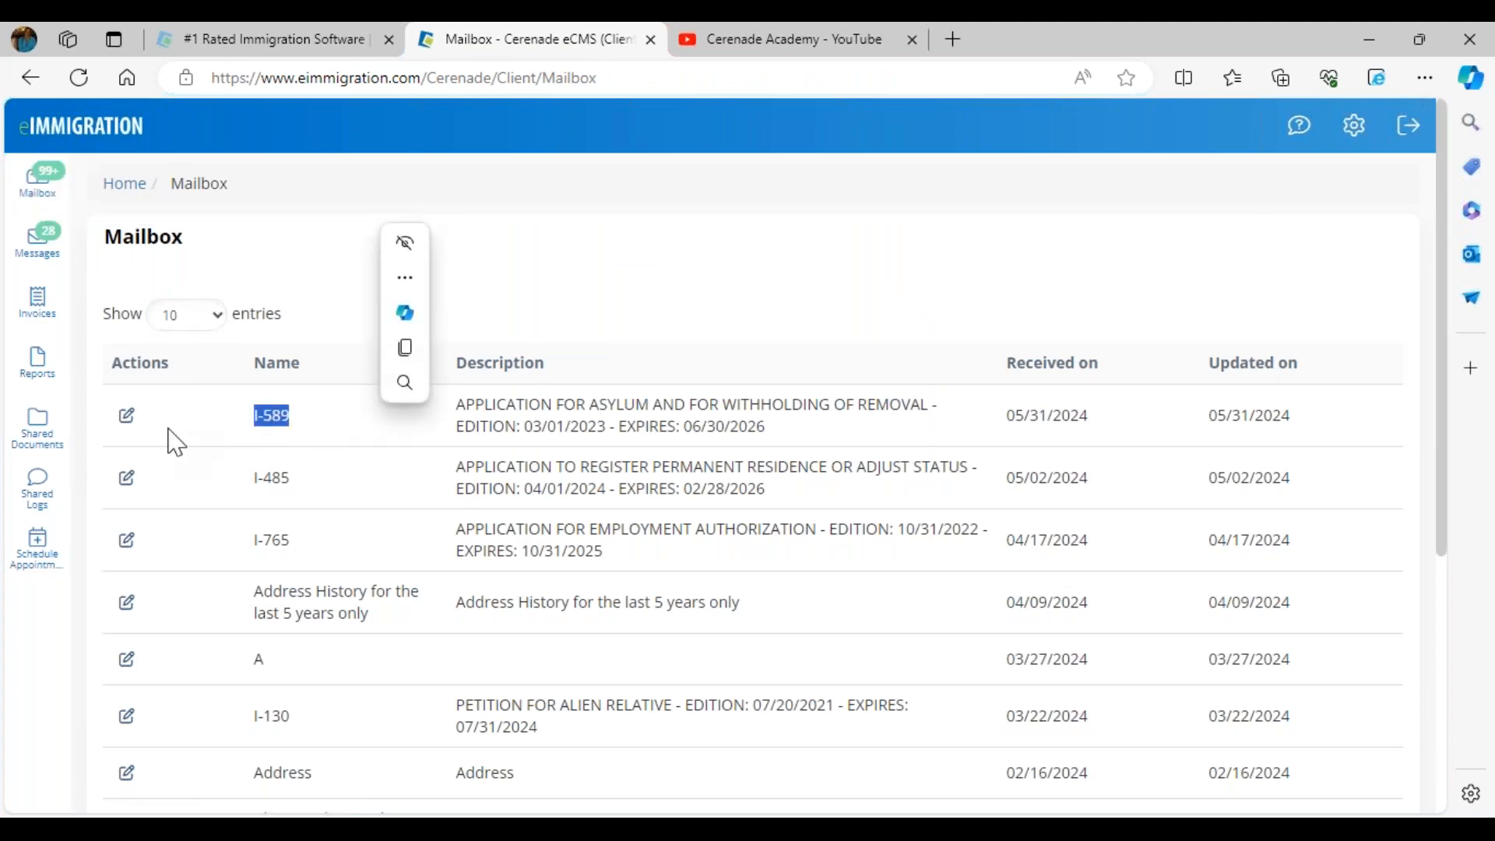
{"action": "left_click", "coordinate": [125, 417]}
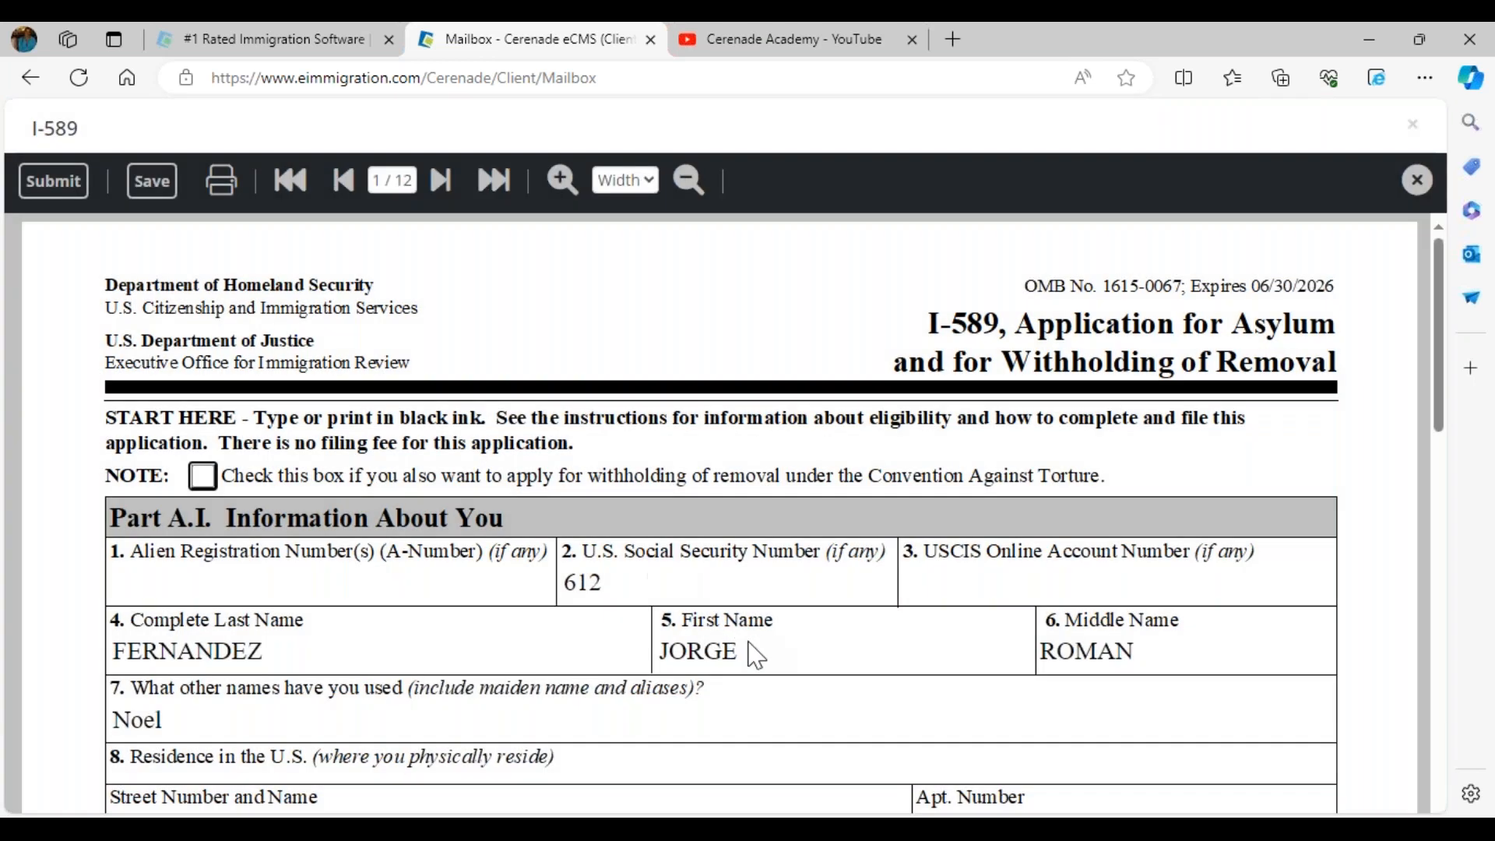
Enter a dash in the Social Security Number field and preview a PDF printout
{"action": "left_click", "coordinate": [761, 651]}
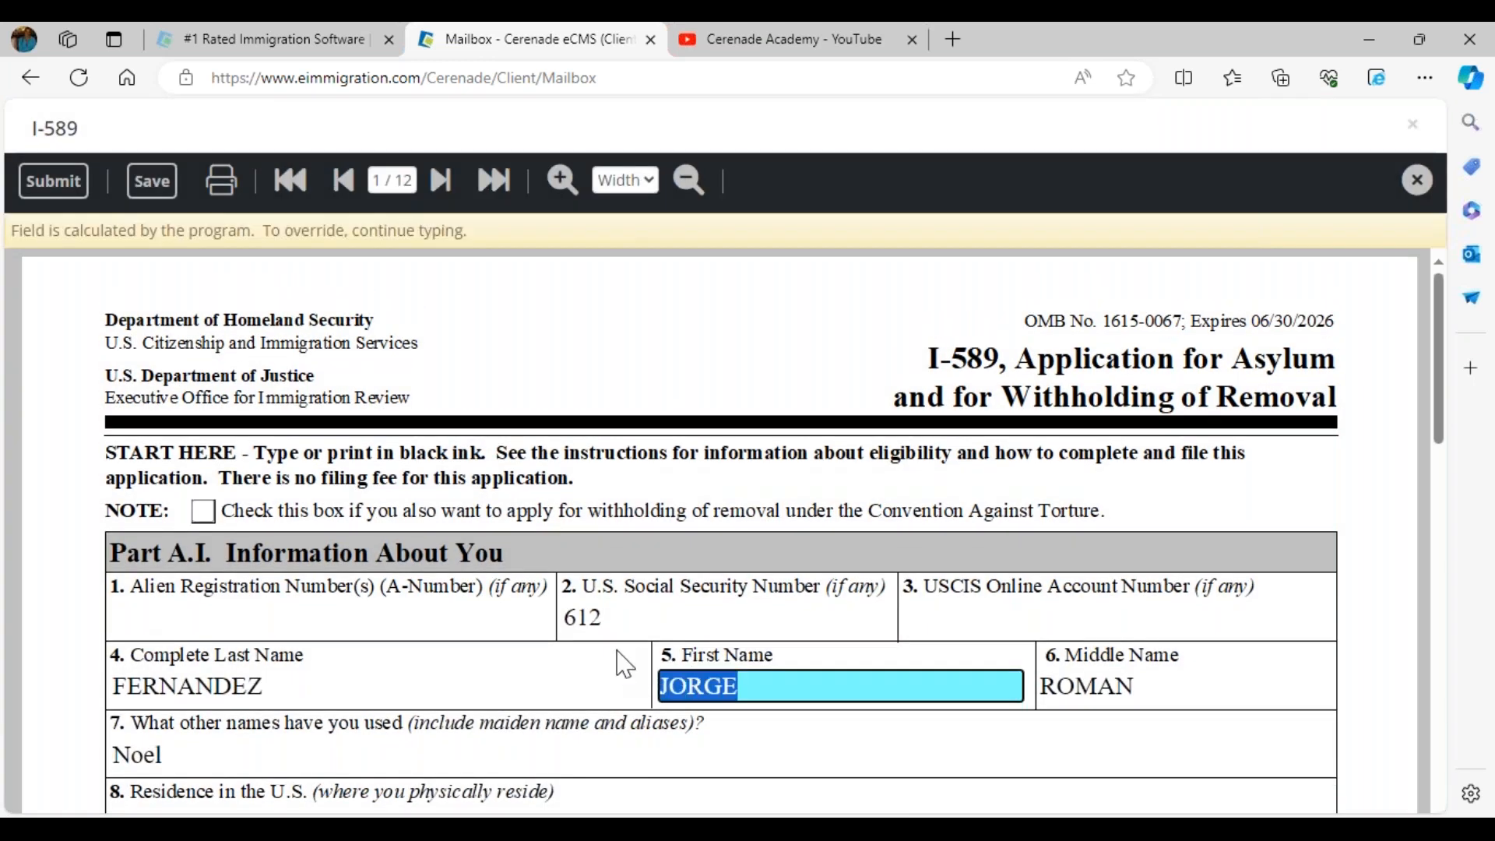
{"action": "scroll", "coordinate": [620, 664], "scroll_direction": "down", "scroll_amount": 1}
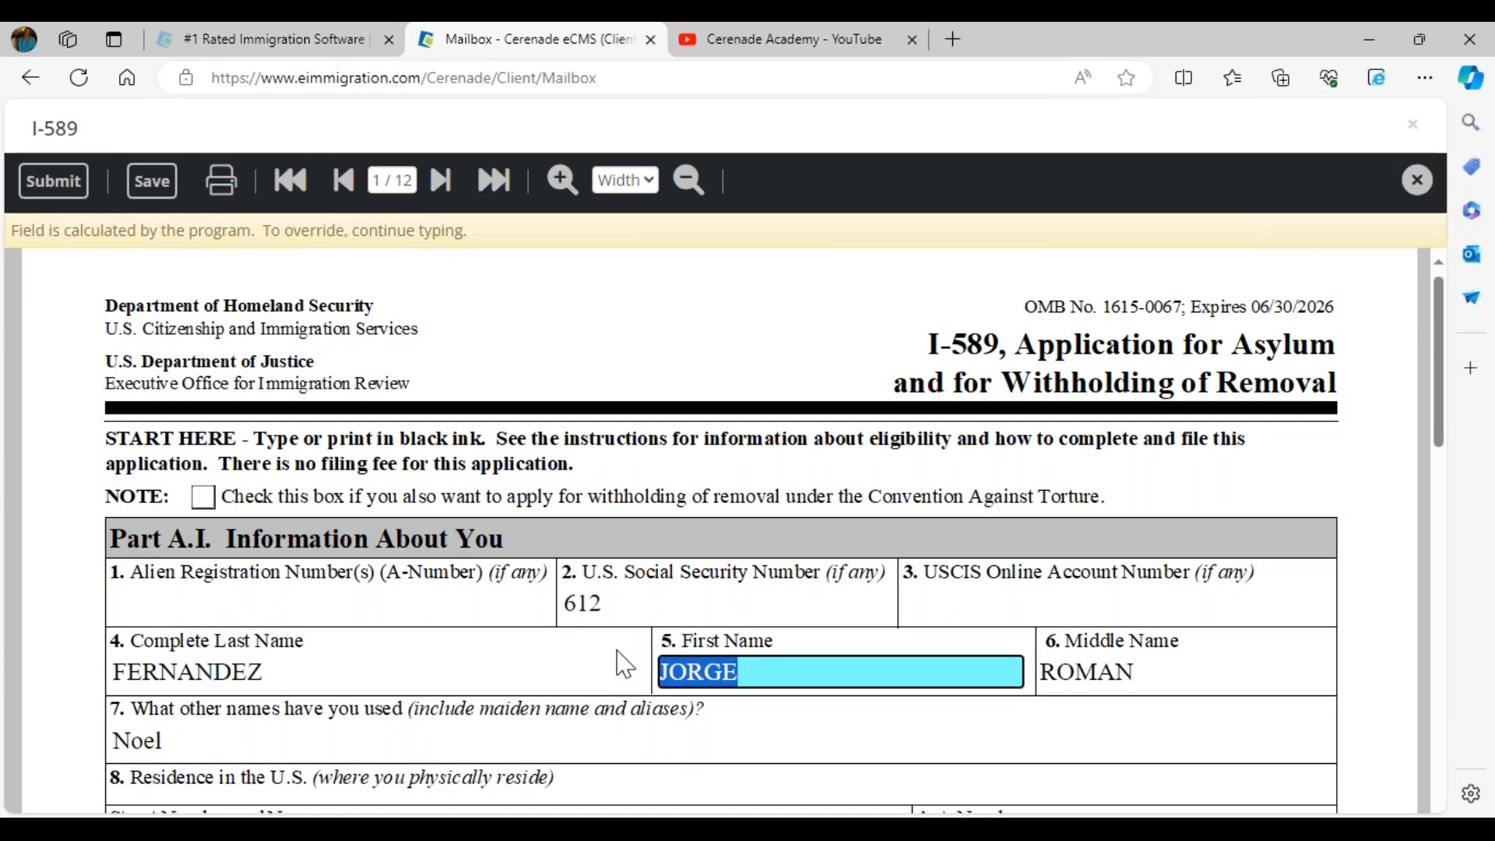
{"action": "left_click", "coordinate": [615, 508]}
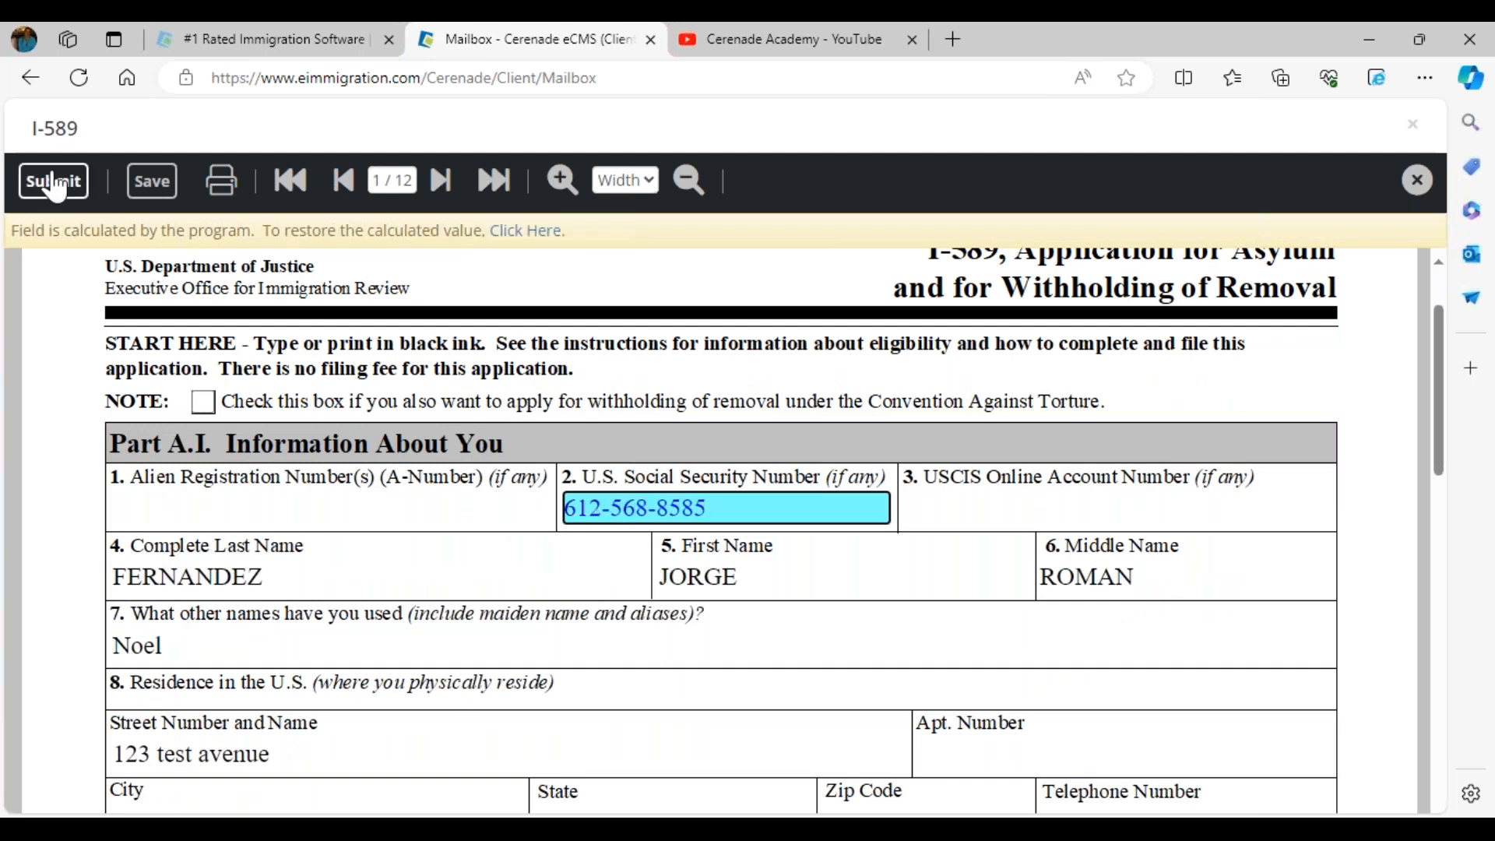
{"action": "left_click", "coordinate": [233, 187]}
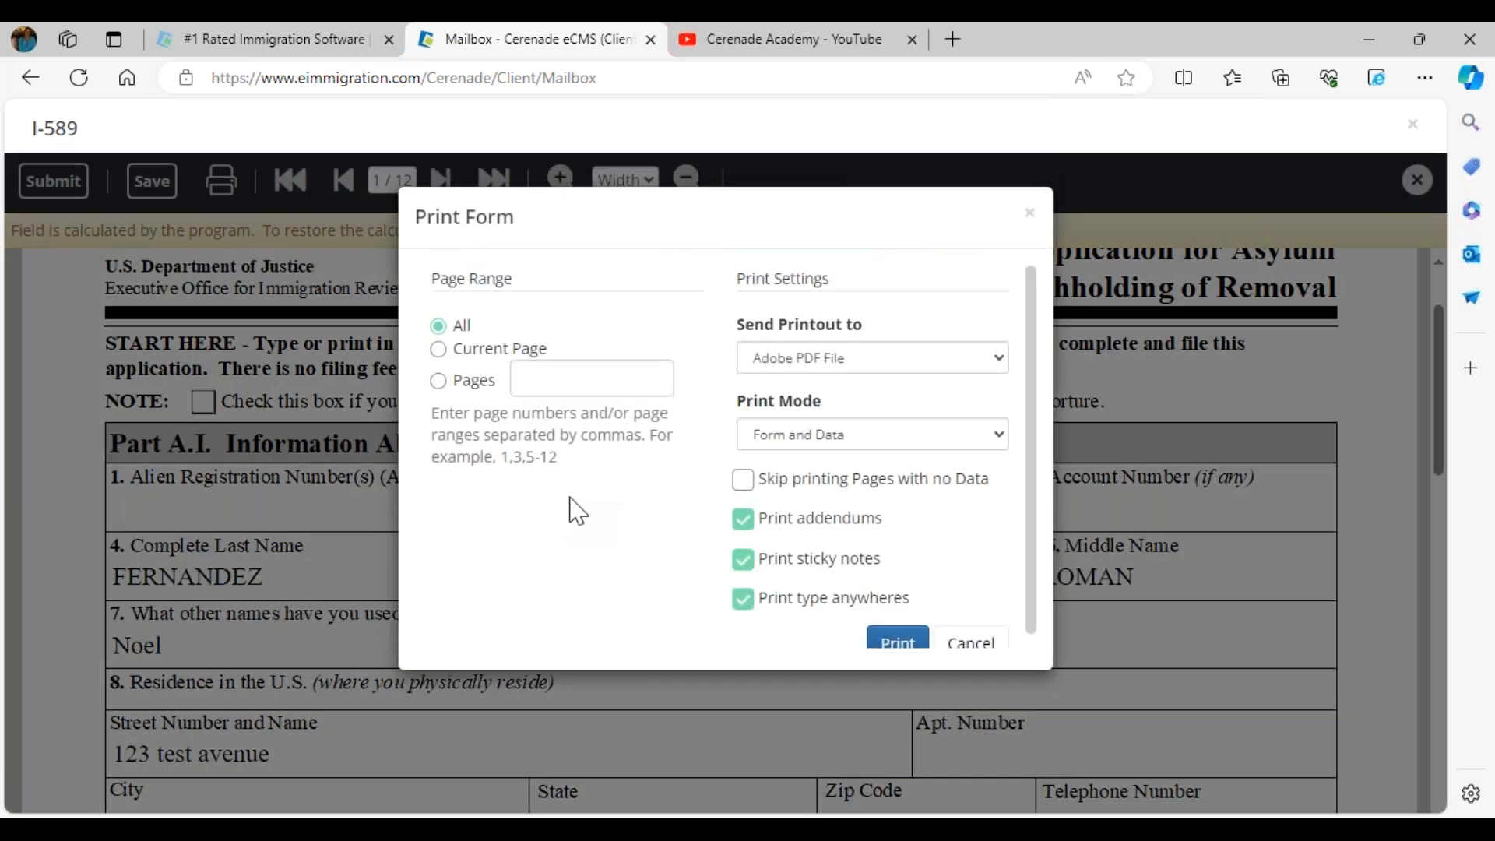
{"action": "left_click", "coordinate": [914, 647]}
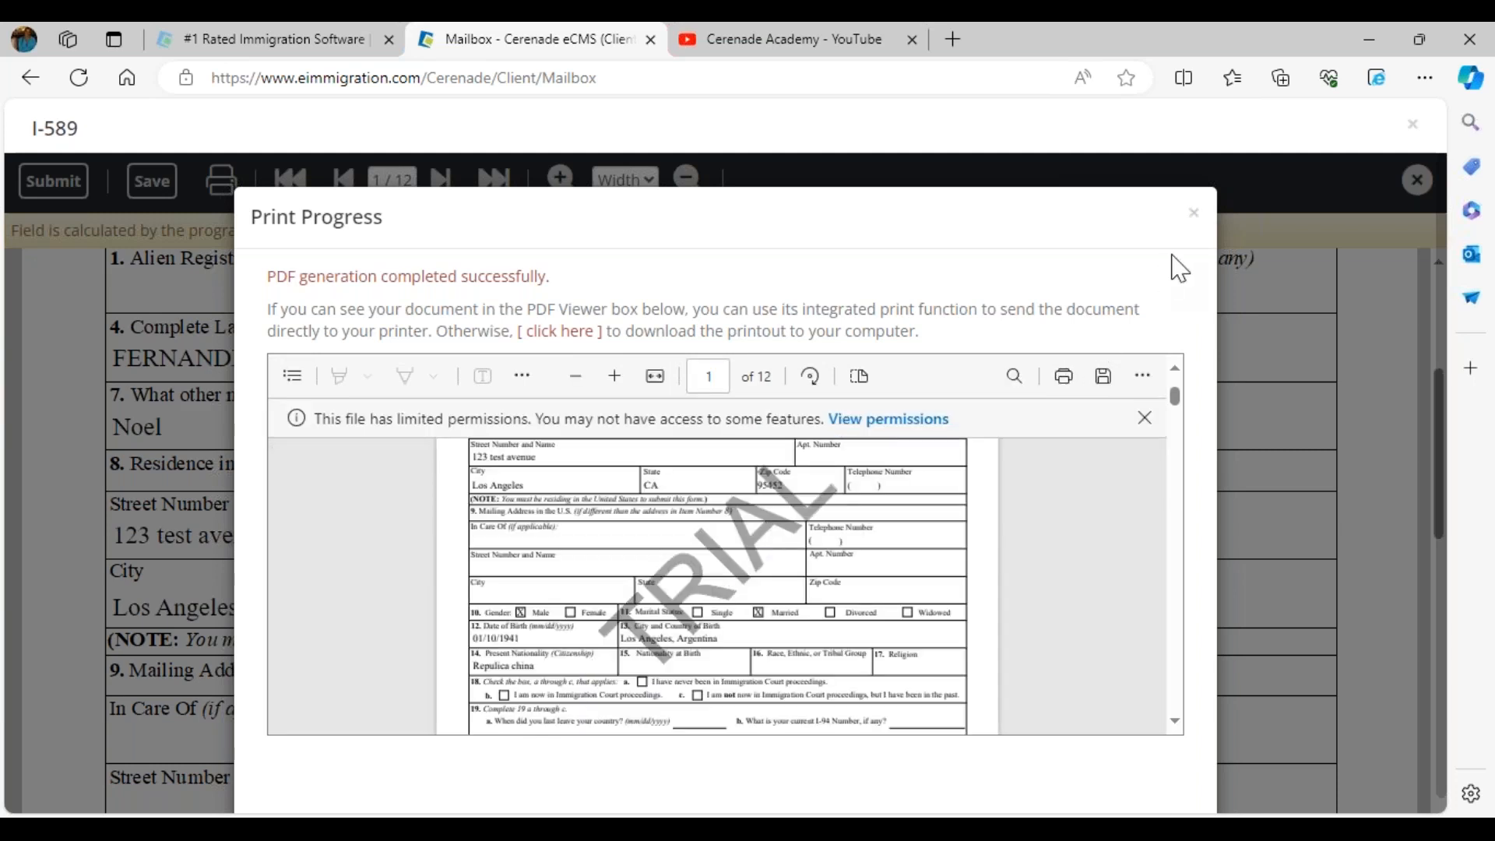
{"action": "left_click", "coordinate": [1194, 213]}
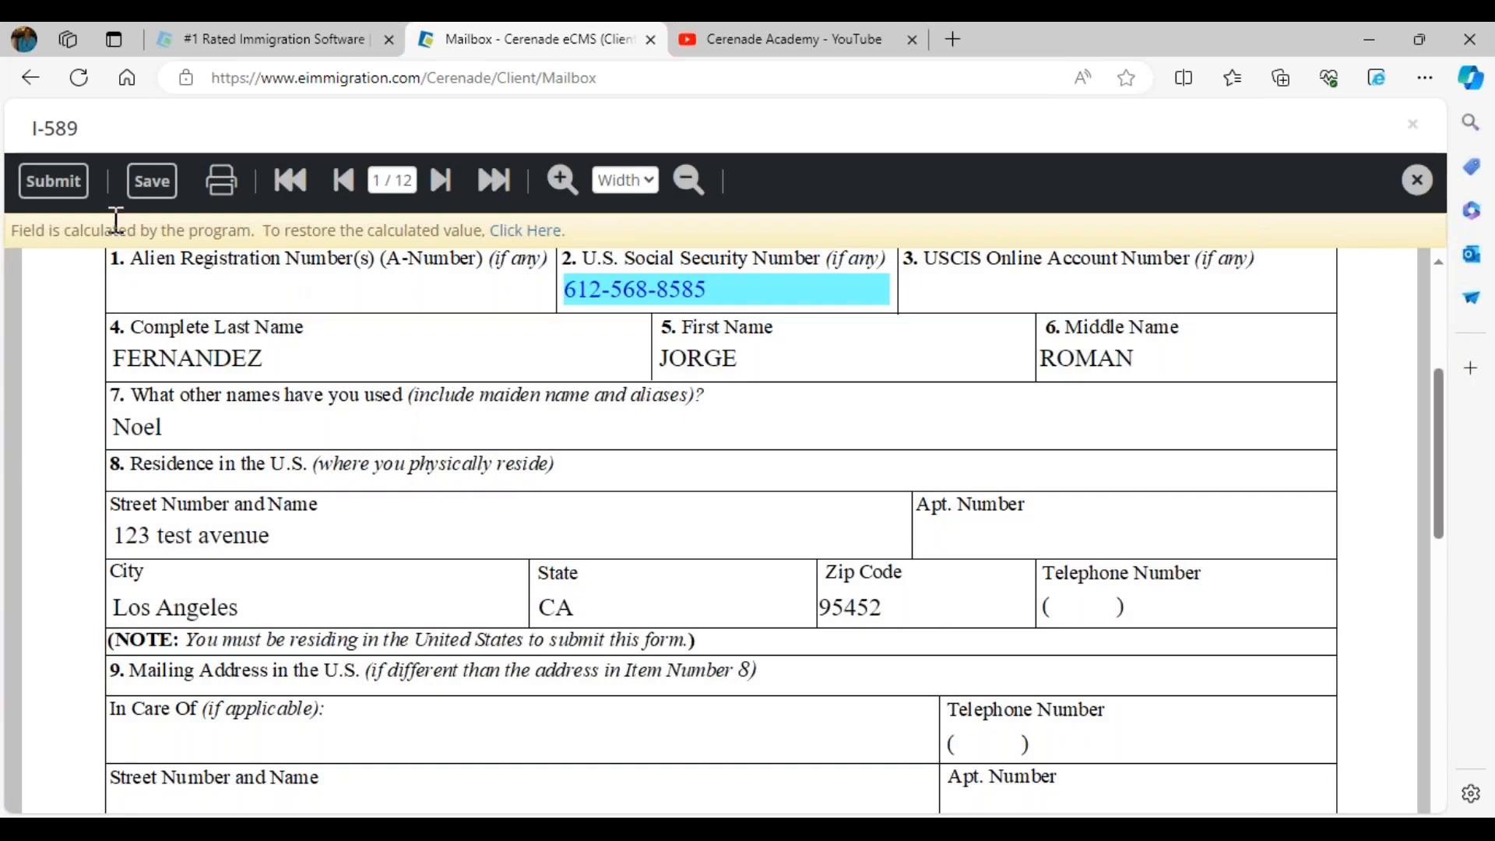
Submit the I-589, acknowledge the confirmation, and close the form viewer
{"action": "left_click", "coordinate": [55, 181]}
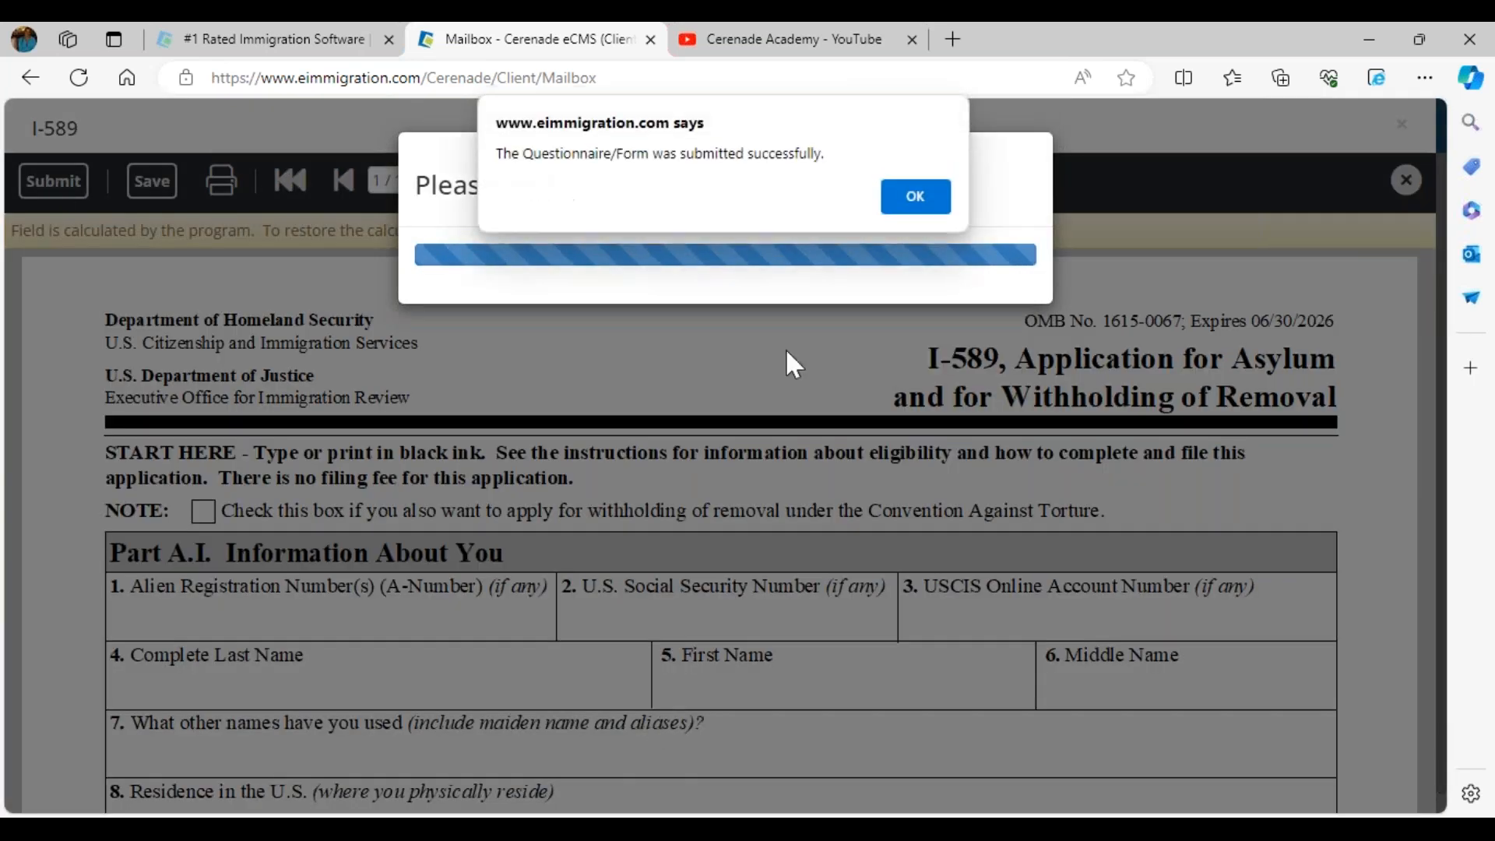
{"action": "left_click", "coordinate": [920, 190]}
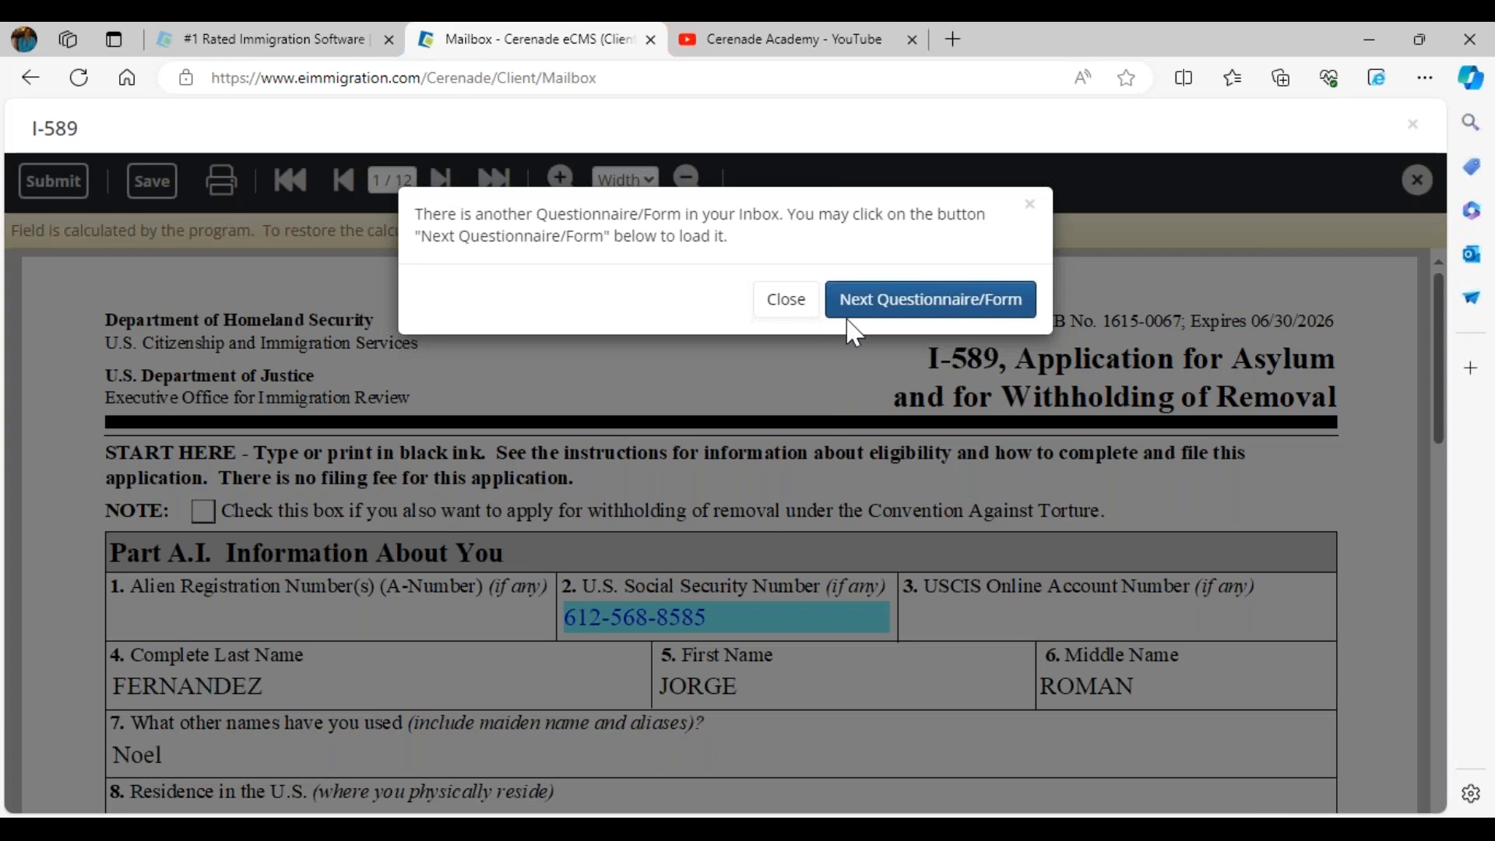
{"action": "left_click", "coordinate": [785, 299]}
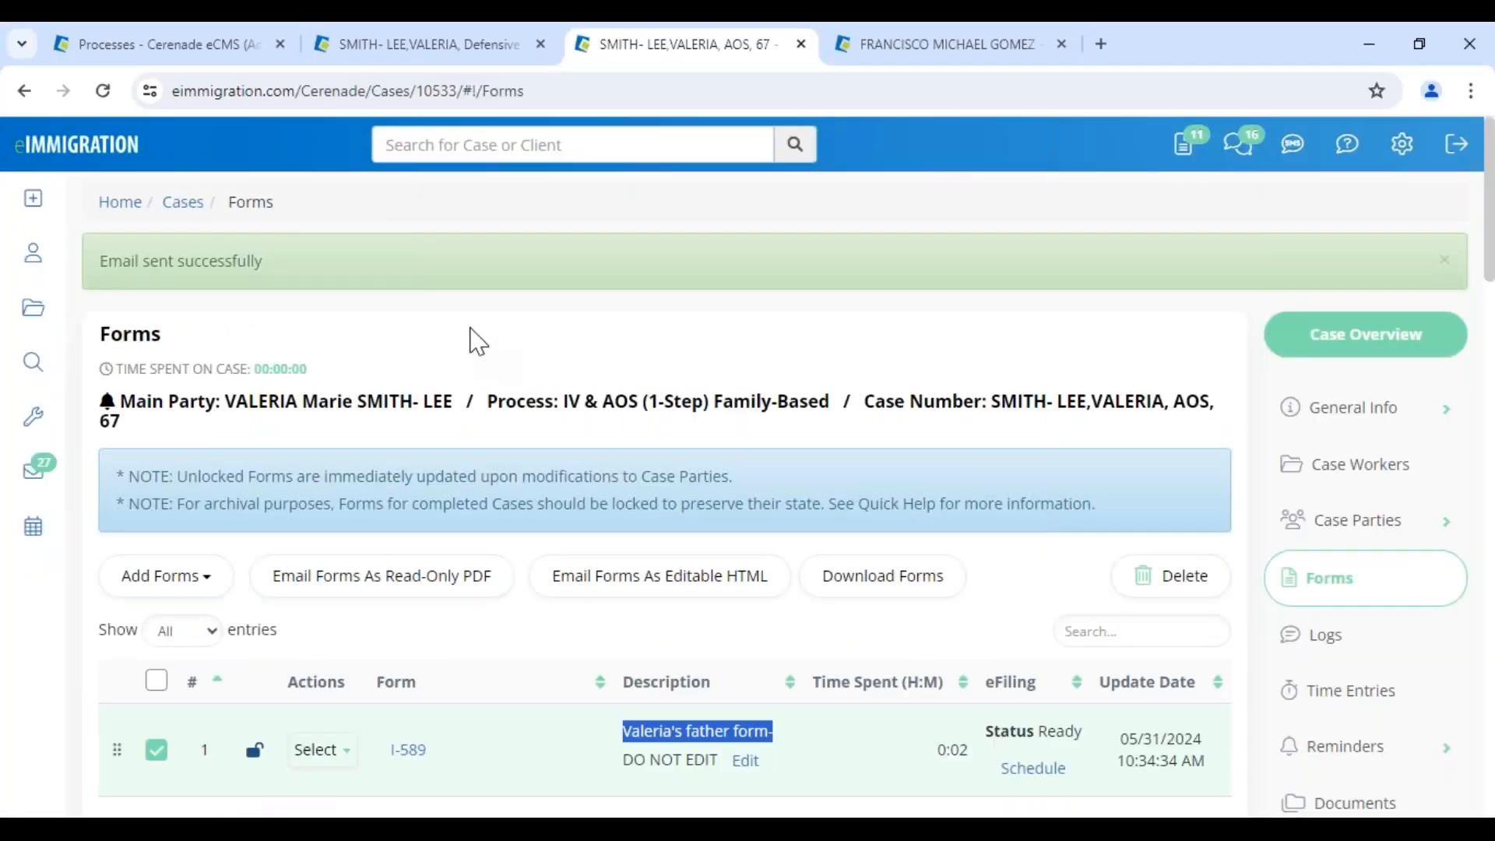
{"action": "left_click", "coordinate": [1183, 144]}
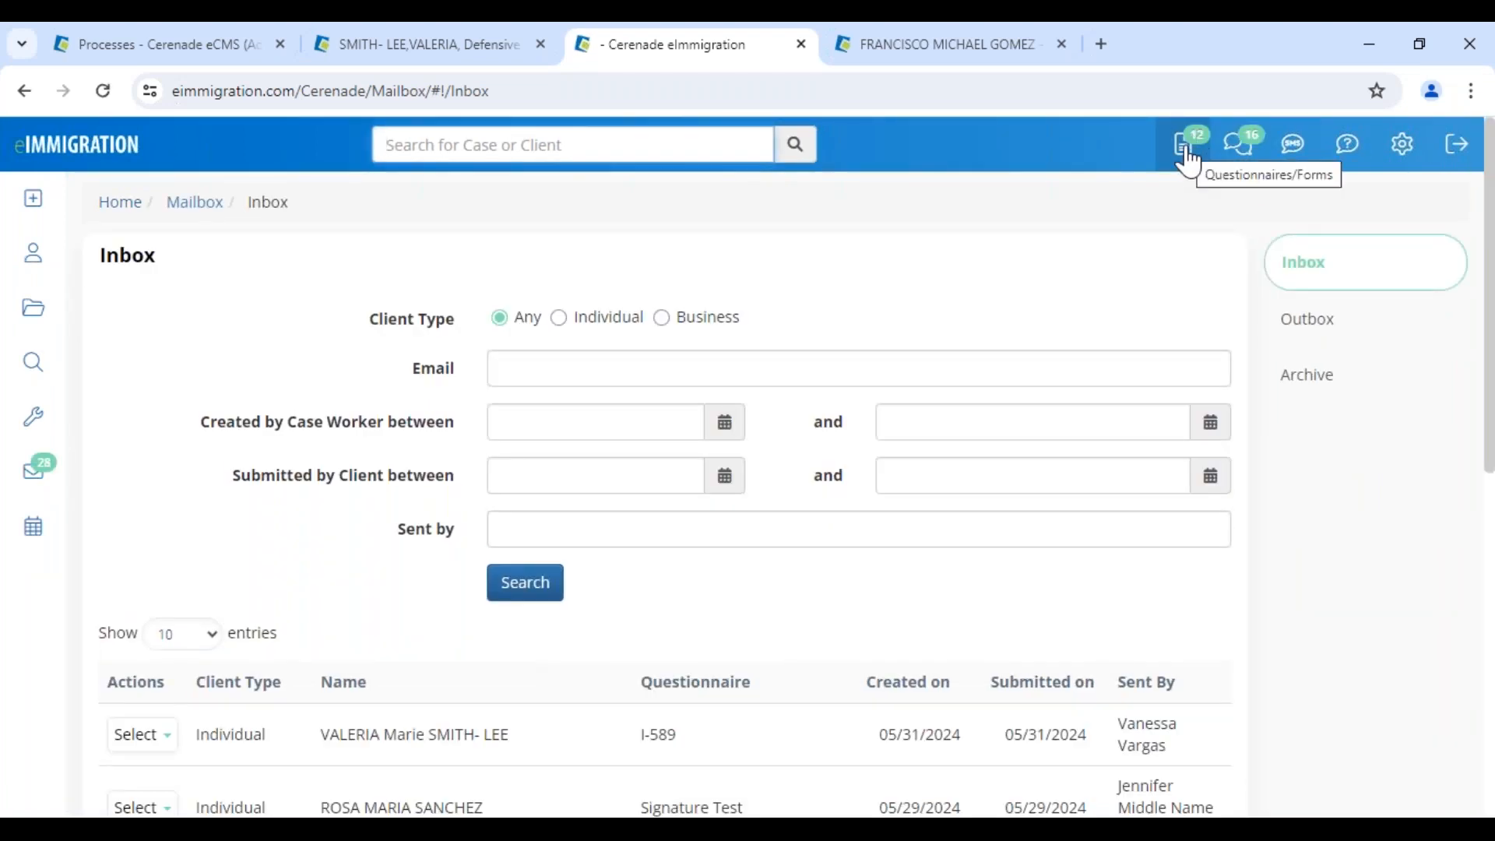
Open the client's submitted I-589 from the questionnaire inbox for review
{"action": "left_click_drag", "start_coordinate": [630, 738], "coordinate": [742, 747]}
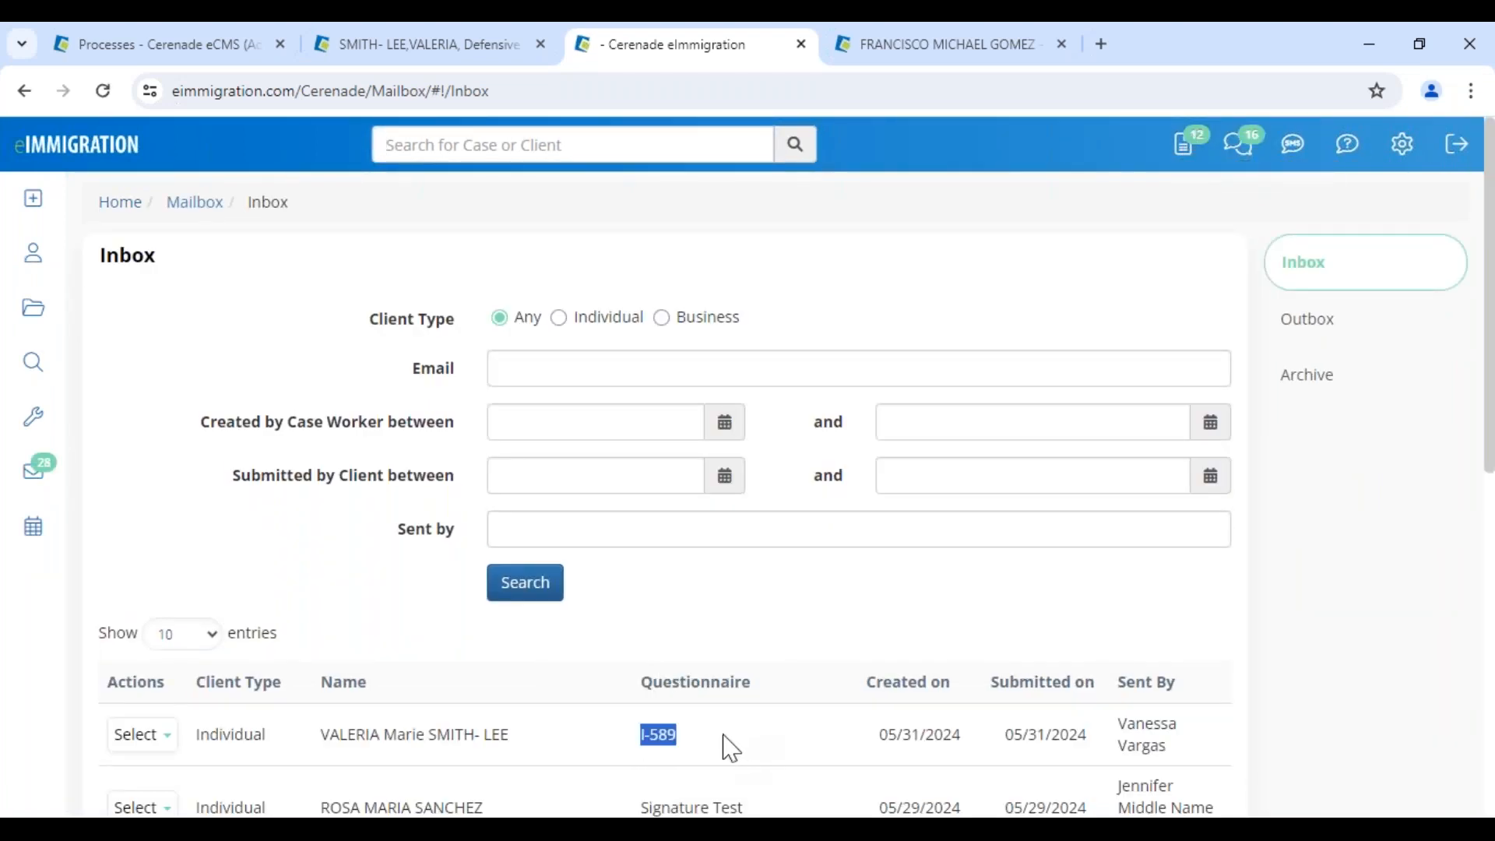
{"action": "left_click", "coordinate": [144, 735]}
{"action": "left_click", "coordinate": [150, 773]}
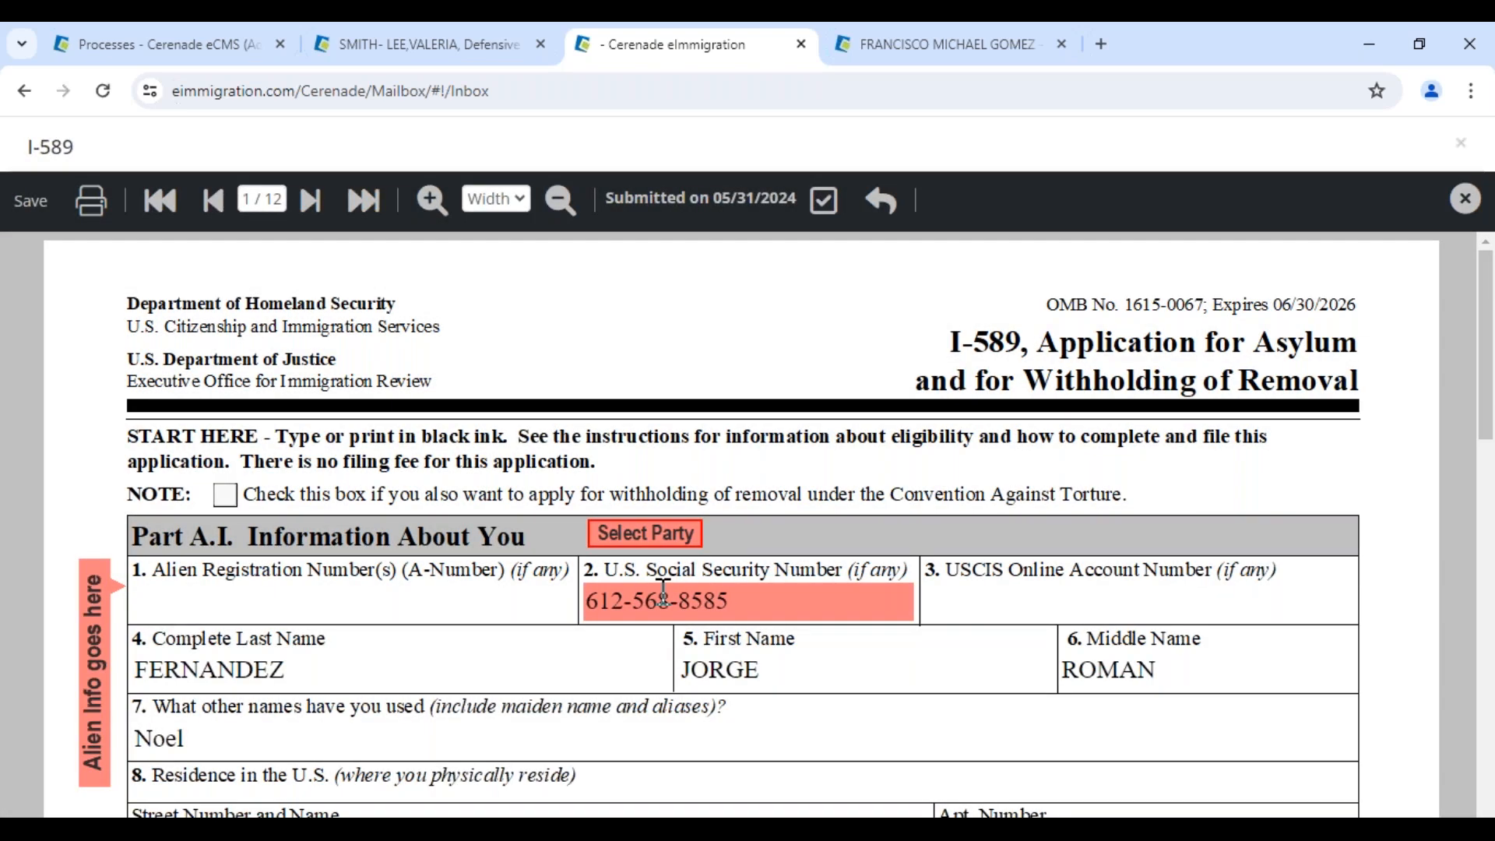
Compare the Social Security Number with its original value 612 and select the full SSN
{"action": "left_click", "coordinate": [662, 593]}
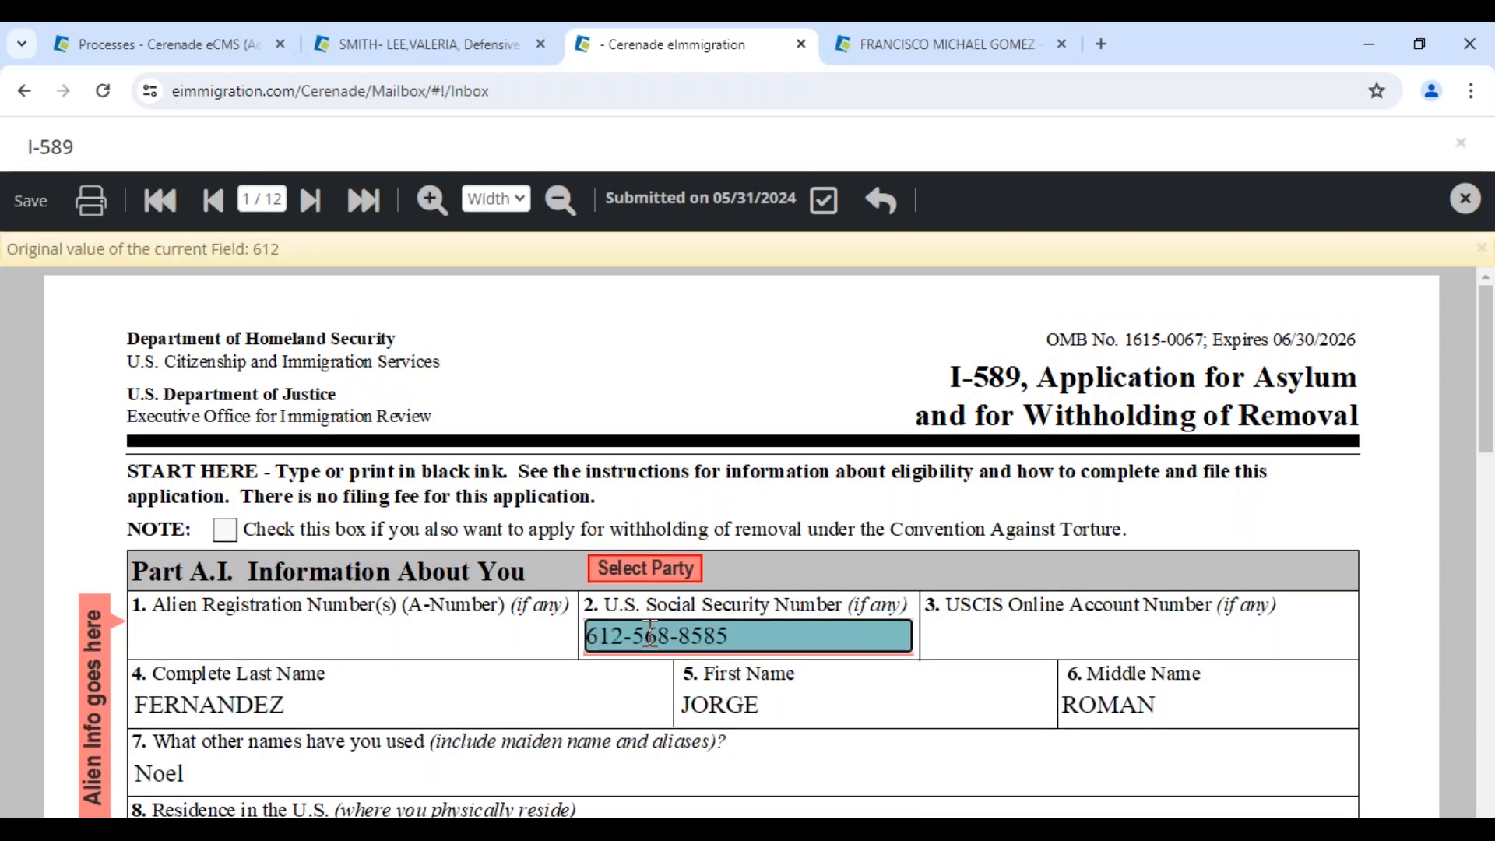
{"action": "left_click", "coordinate": [595, 715]}
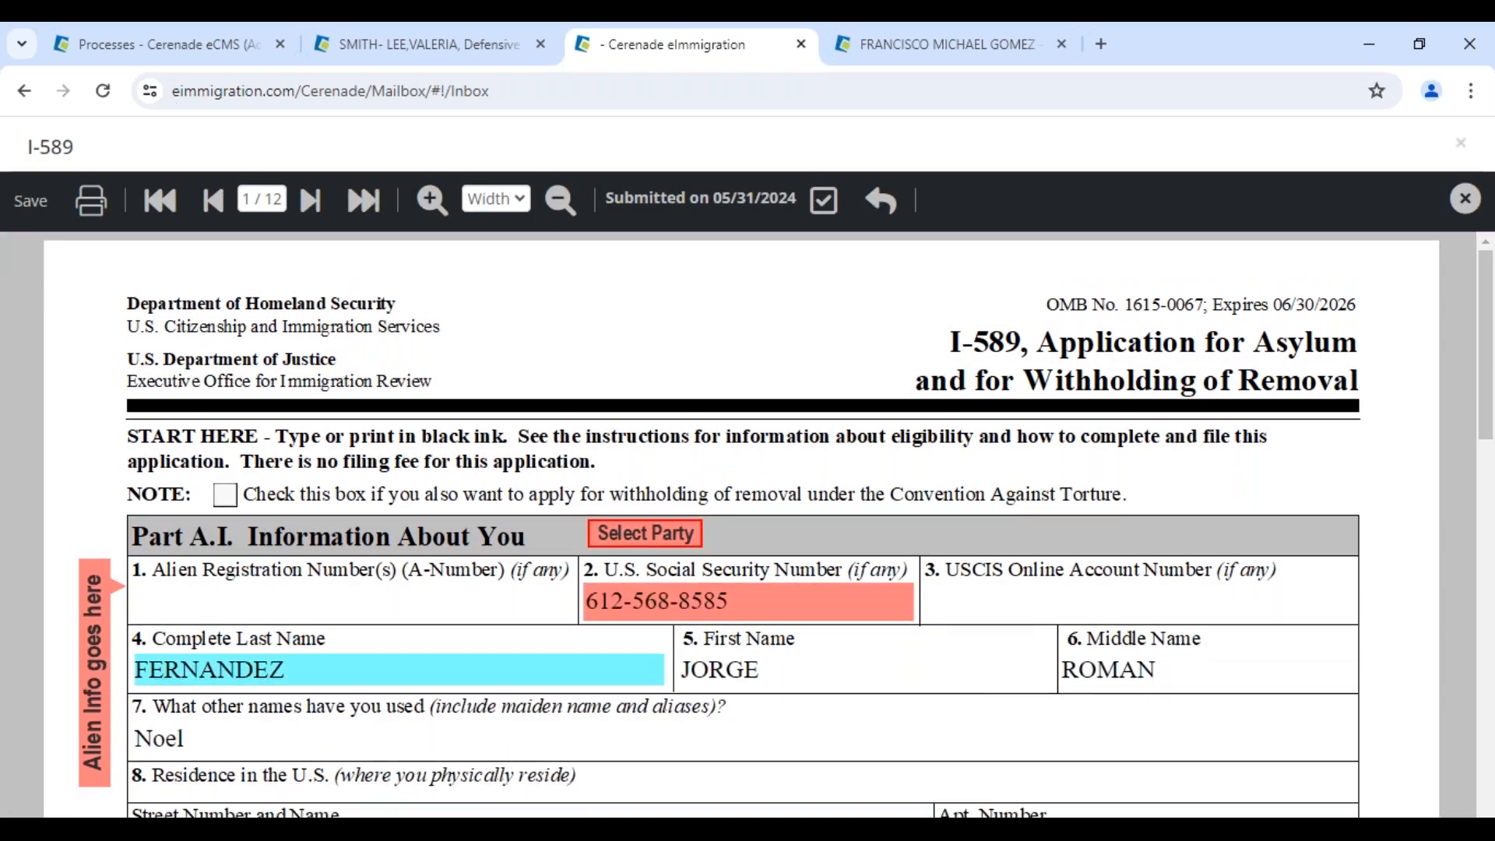
{"action": "scroll", "coordinate": [1034, 750], "scroll_direction": "down", "scroll_amount": 1}
{"action": "scroll", "coordinate": [595, 600], "scroll_direction": "down", "scroll_amount": 3}
{"action": "scroll", "coordinate": [596, 600], "scroll_direction": "up", "scroll_amount": 4}
{"action": "left_click", "coordinate": [699, 601]}
{"action": "left_click_drag", "start_coordinate": [236, 249], "coordinate": [304, 259]}
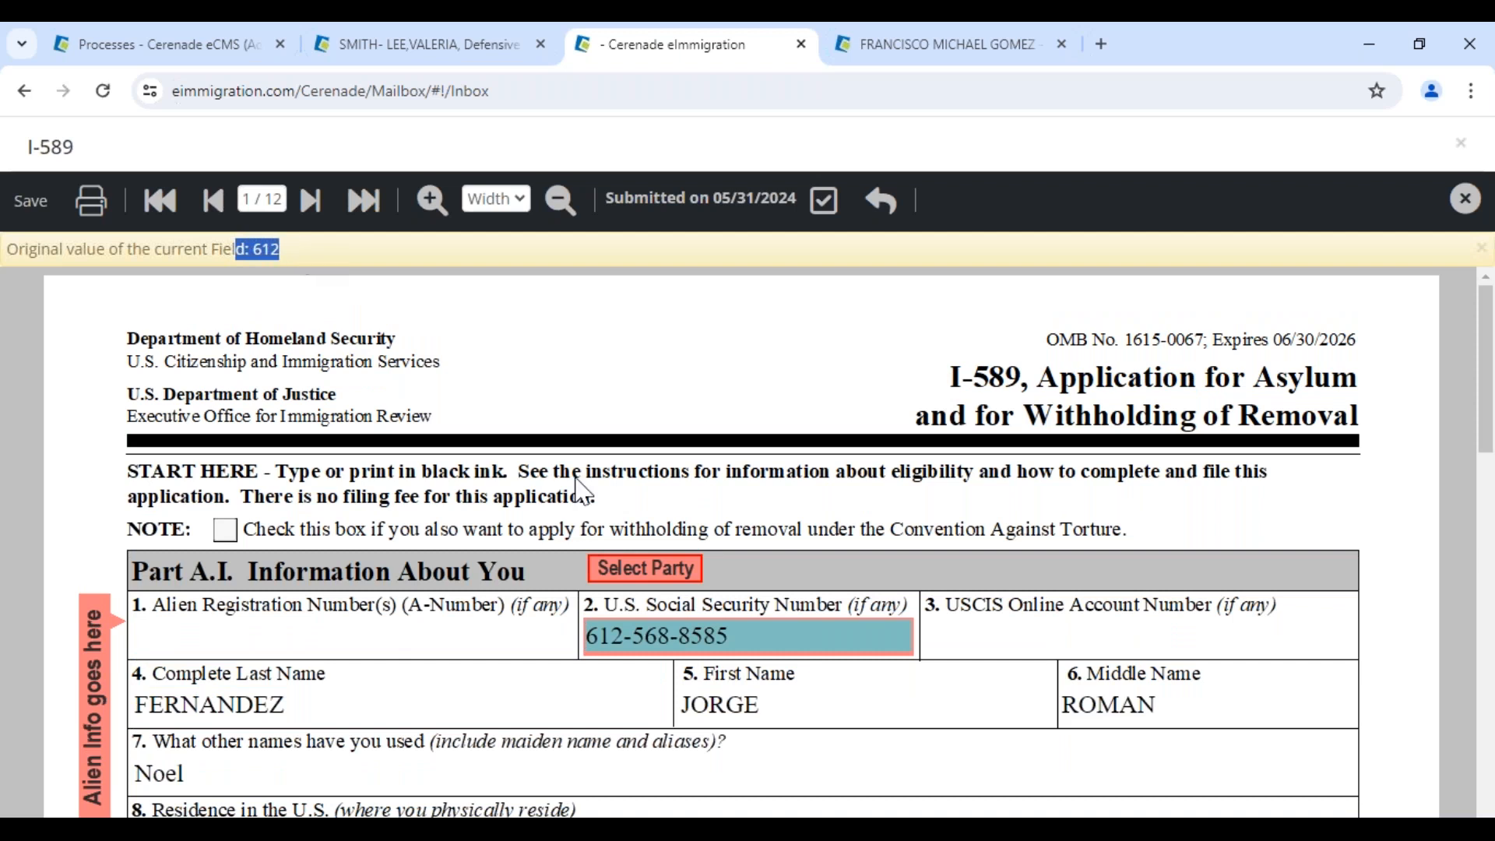
{"action": "left_click", "coordinate": [731, 635]}
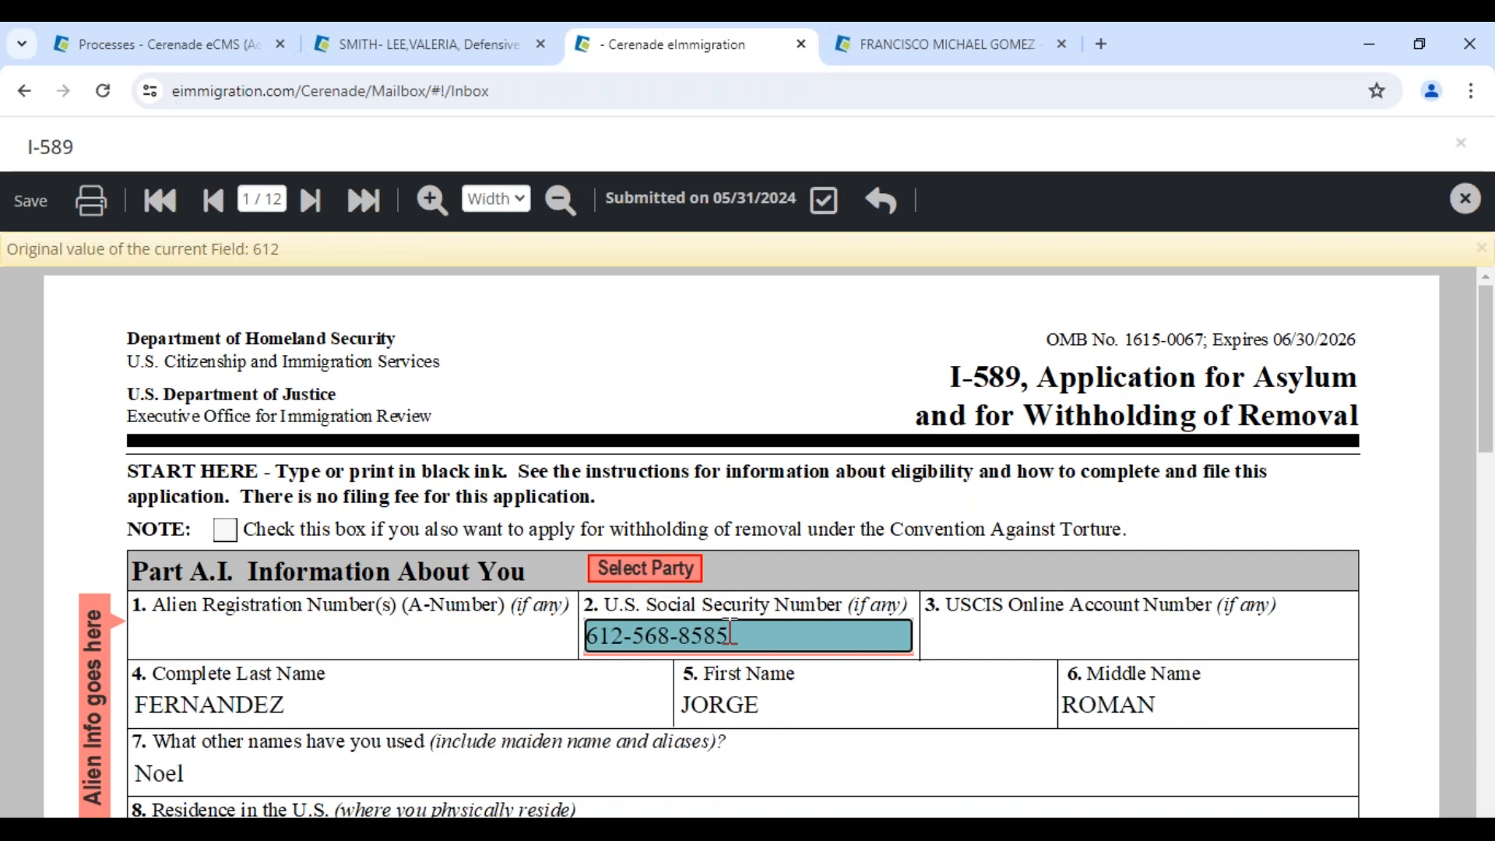
{"action": "left_click_drag", "start_coordinate": [730, 633], "coordinate": [553, 606]}
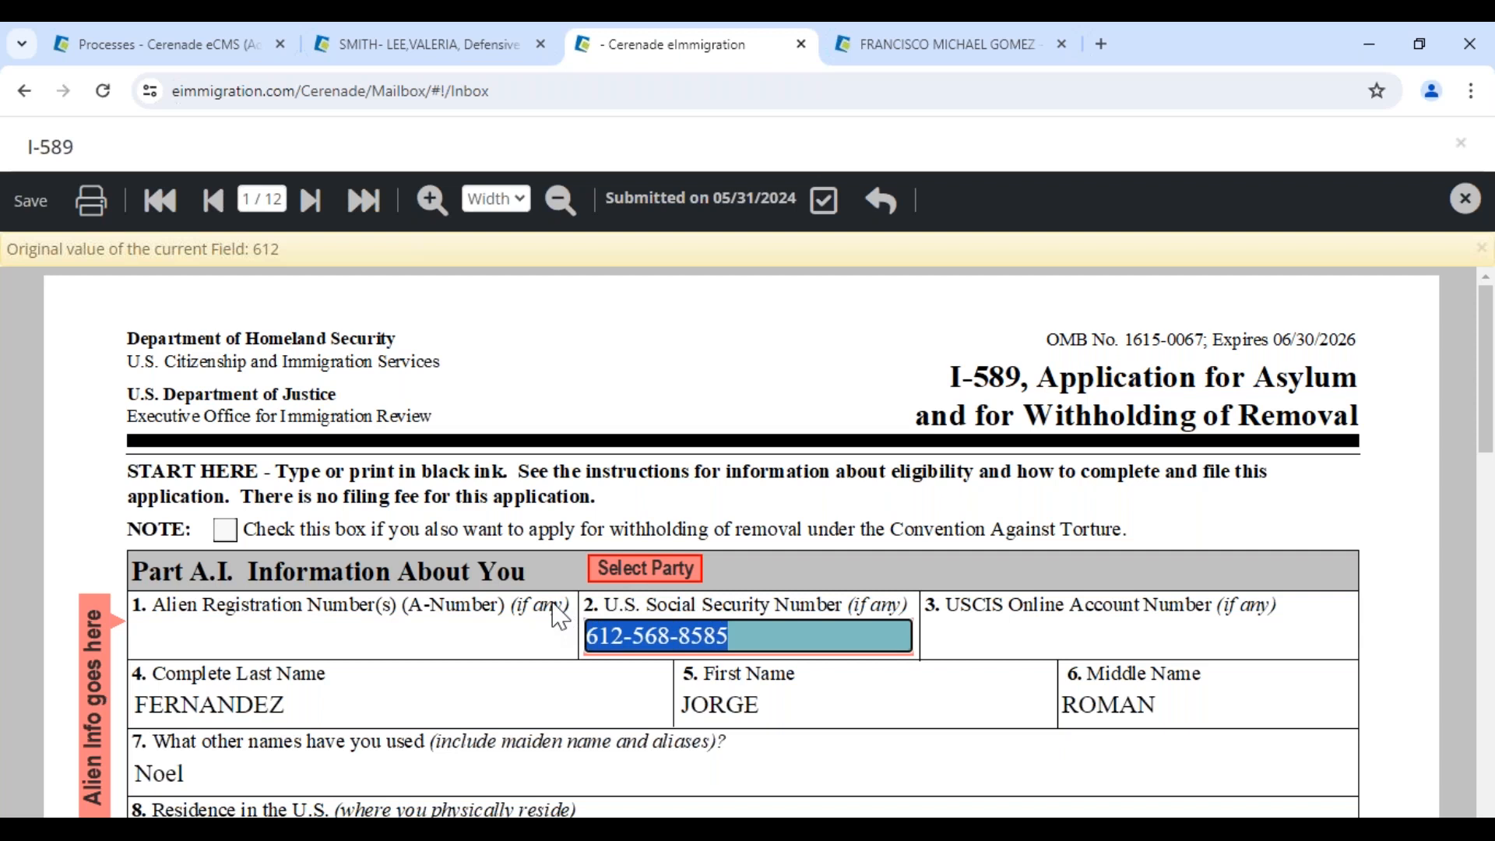
Open the father's client record from the Defensive Asylum case's family members
{"action": "left_click", "coordinate": [439, 63]}
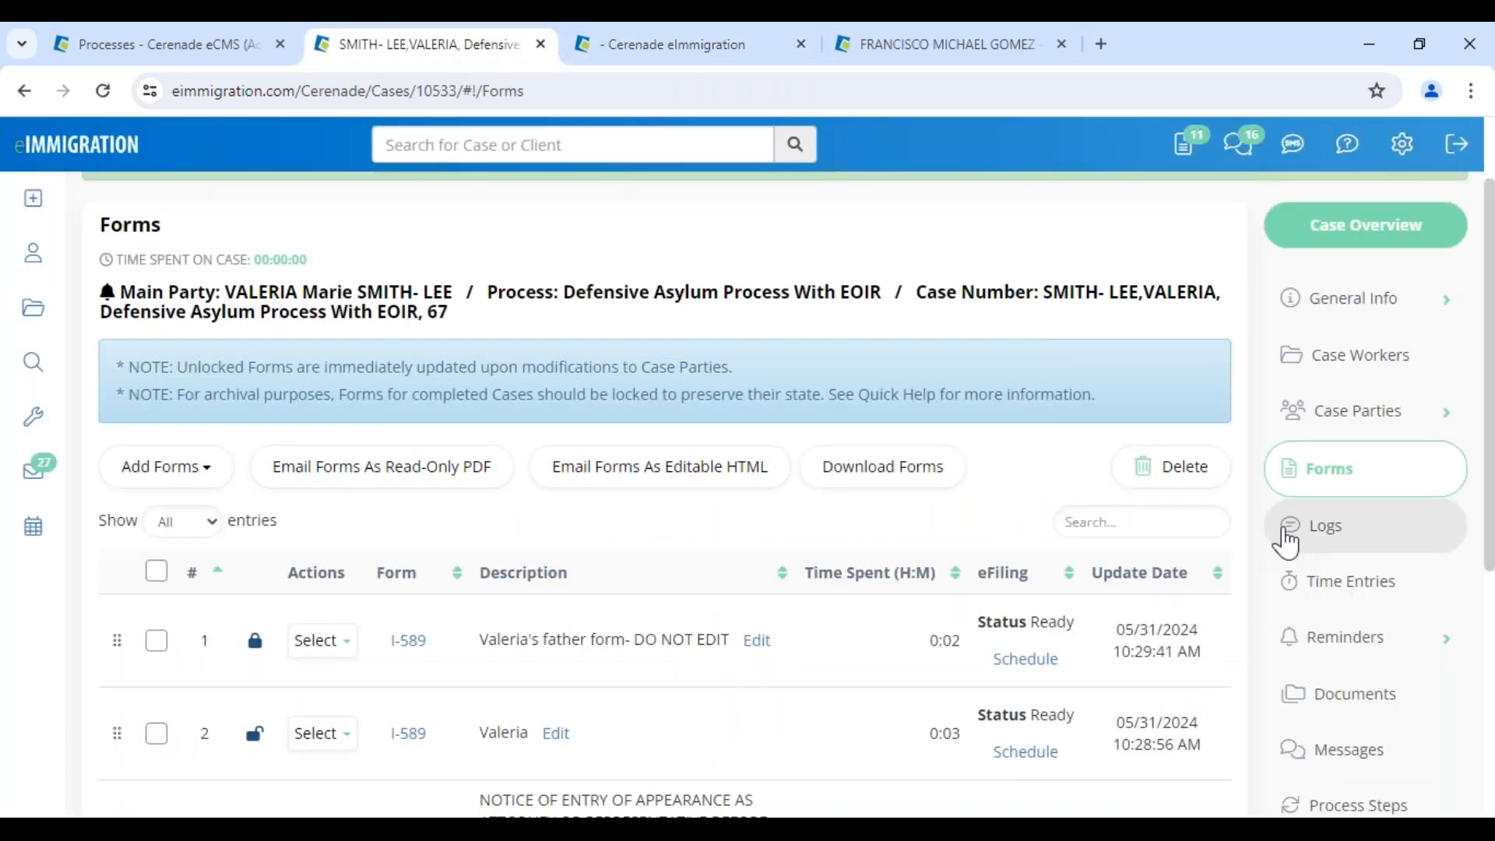
{"action": "left_click", "coordinate": [1341, 747]}
{"action": "scroll", "coordinate": [1340, 685], "scroll_direction": "down", "scroll_amount": 3}
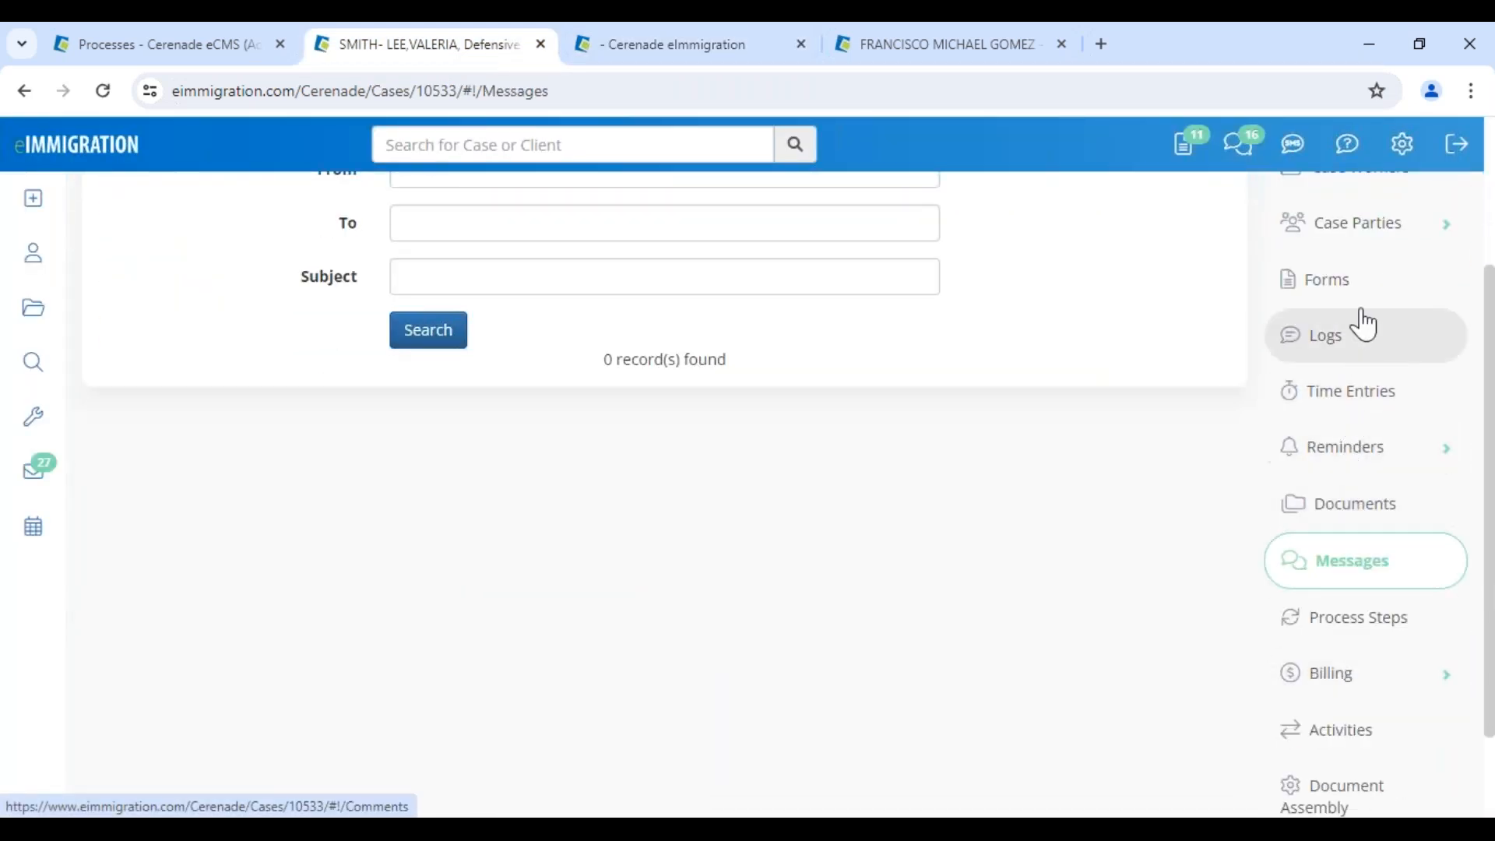
{"action": "scroll", "coordinate": [1363, 339], "scroll_direction": "up", "scroll_amount": 3}
{"action": "left_click", "coordinate": [1328, 356]}
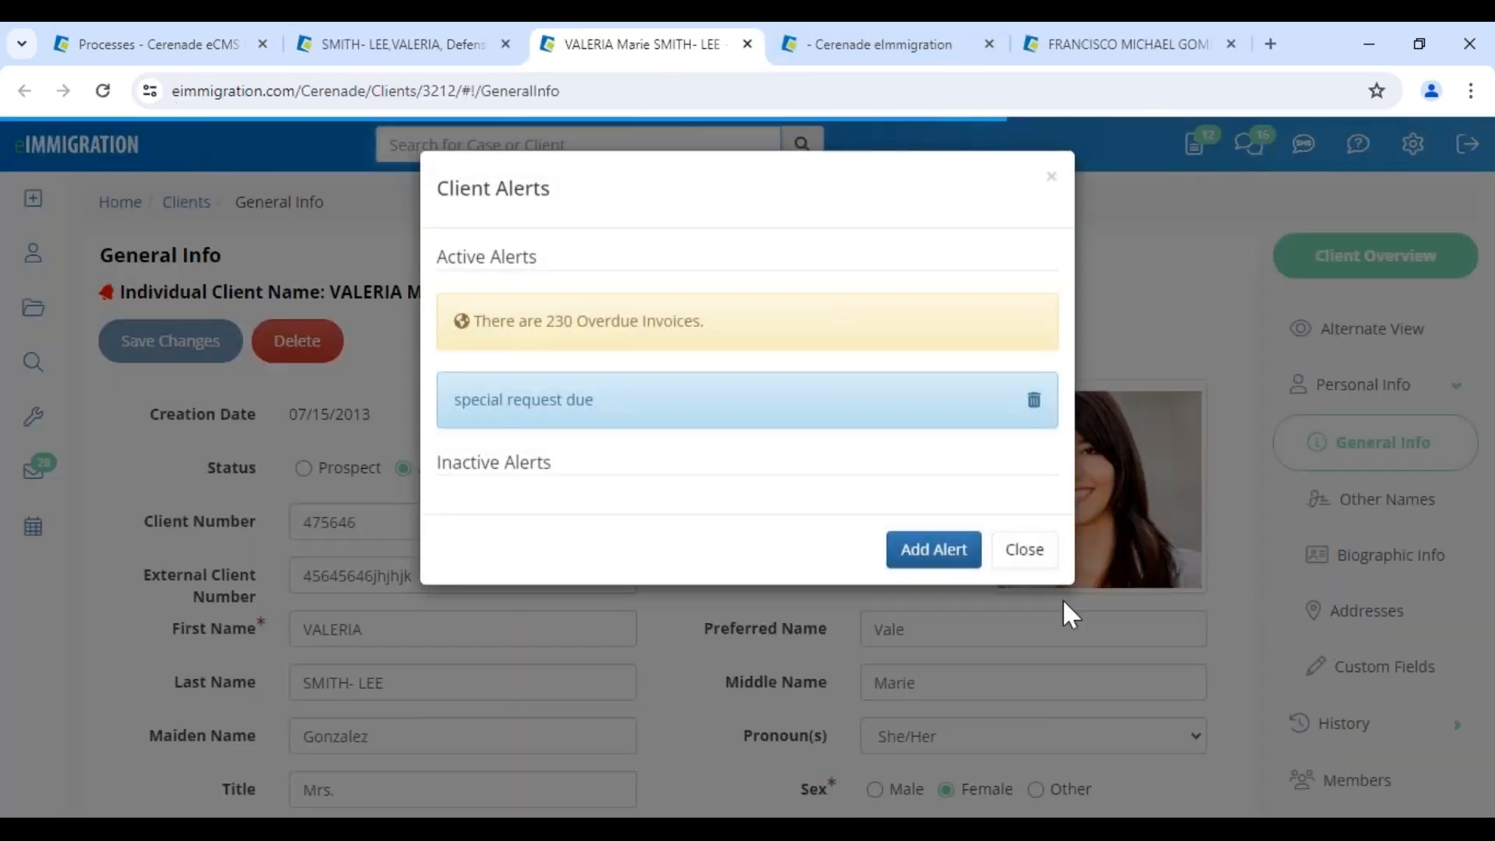
{"action": "left_click", "coordinate": [1021, 548]}
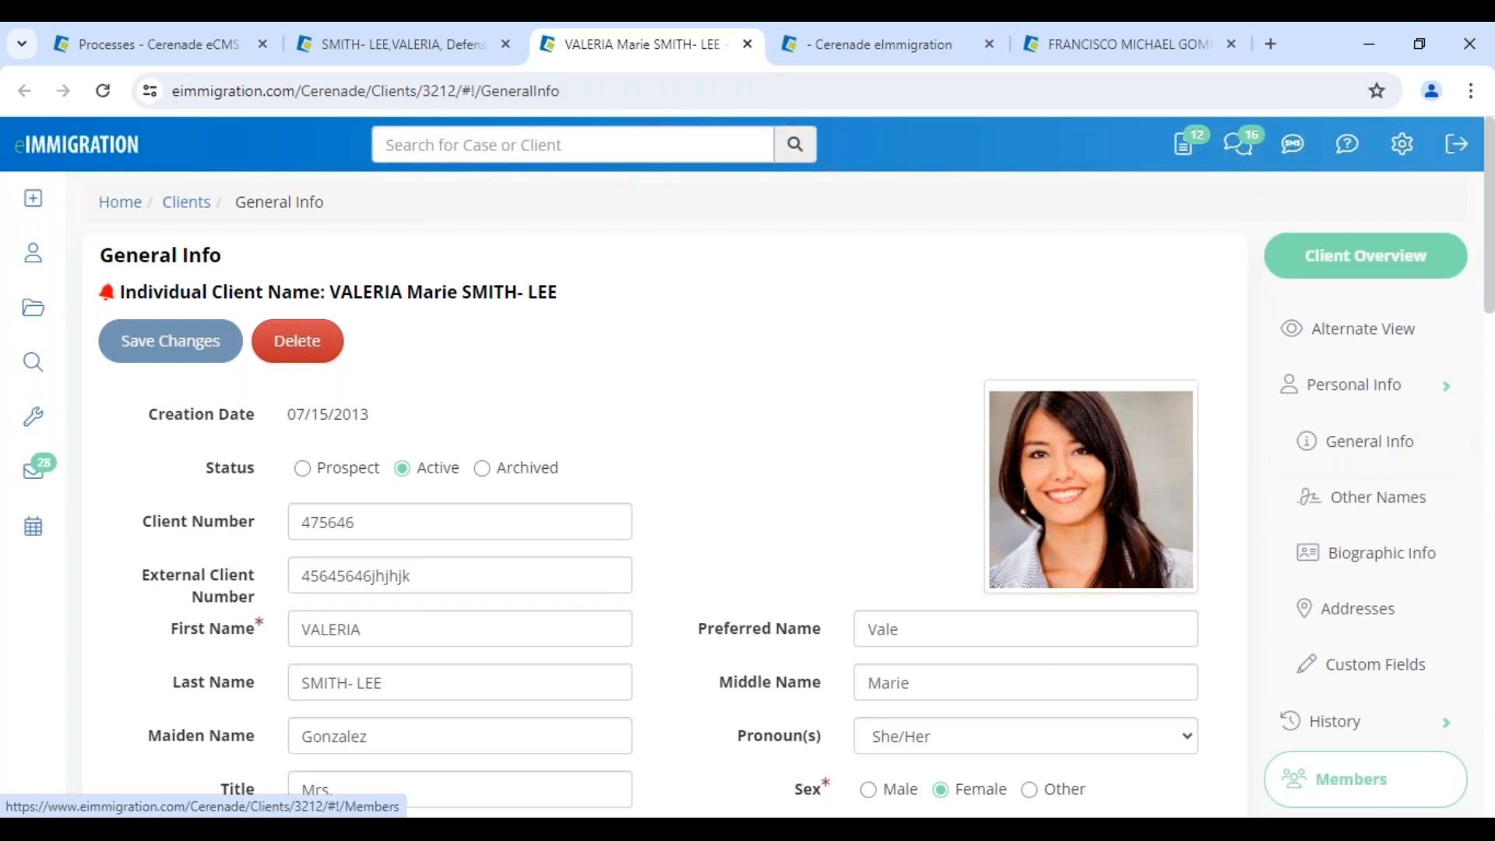
{"action": "left_click", "coordinate": [1352, 780]}
{"action": "scroll", "coordinate": [401, 731], "scroll_direction": "down", "scroll_amount": 1}
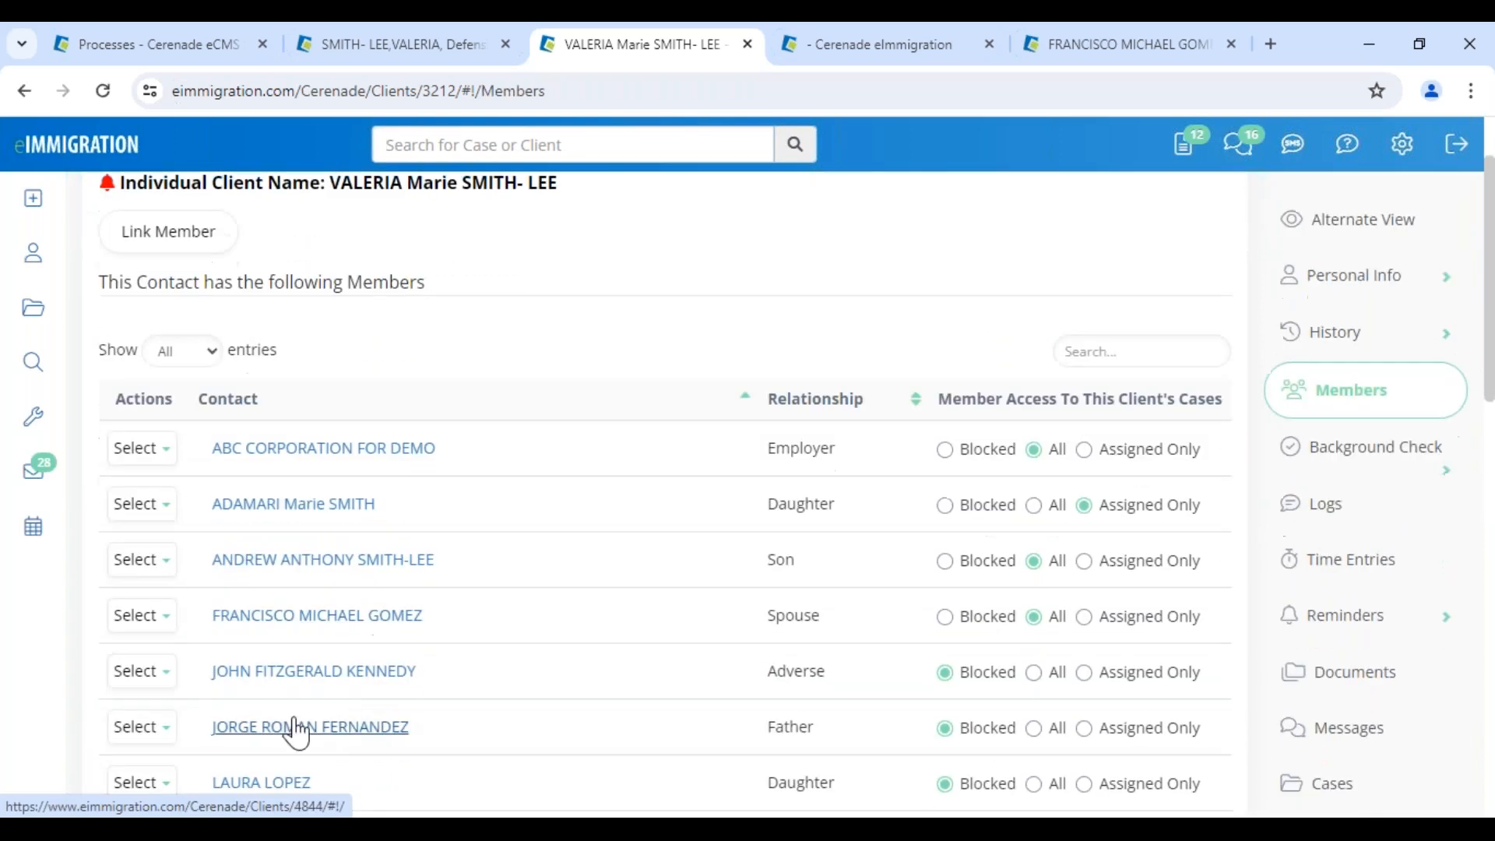
{"action": "left_click", "coordinate": [293, 728]}
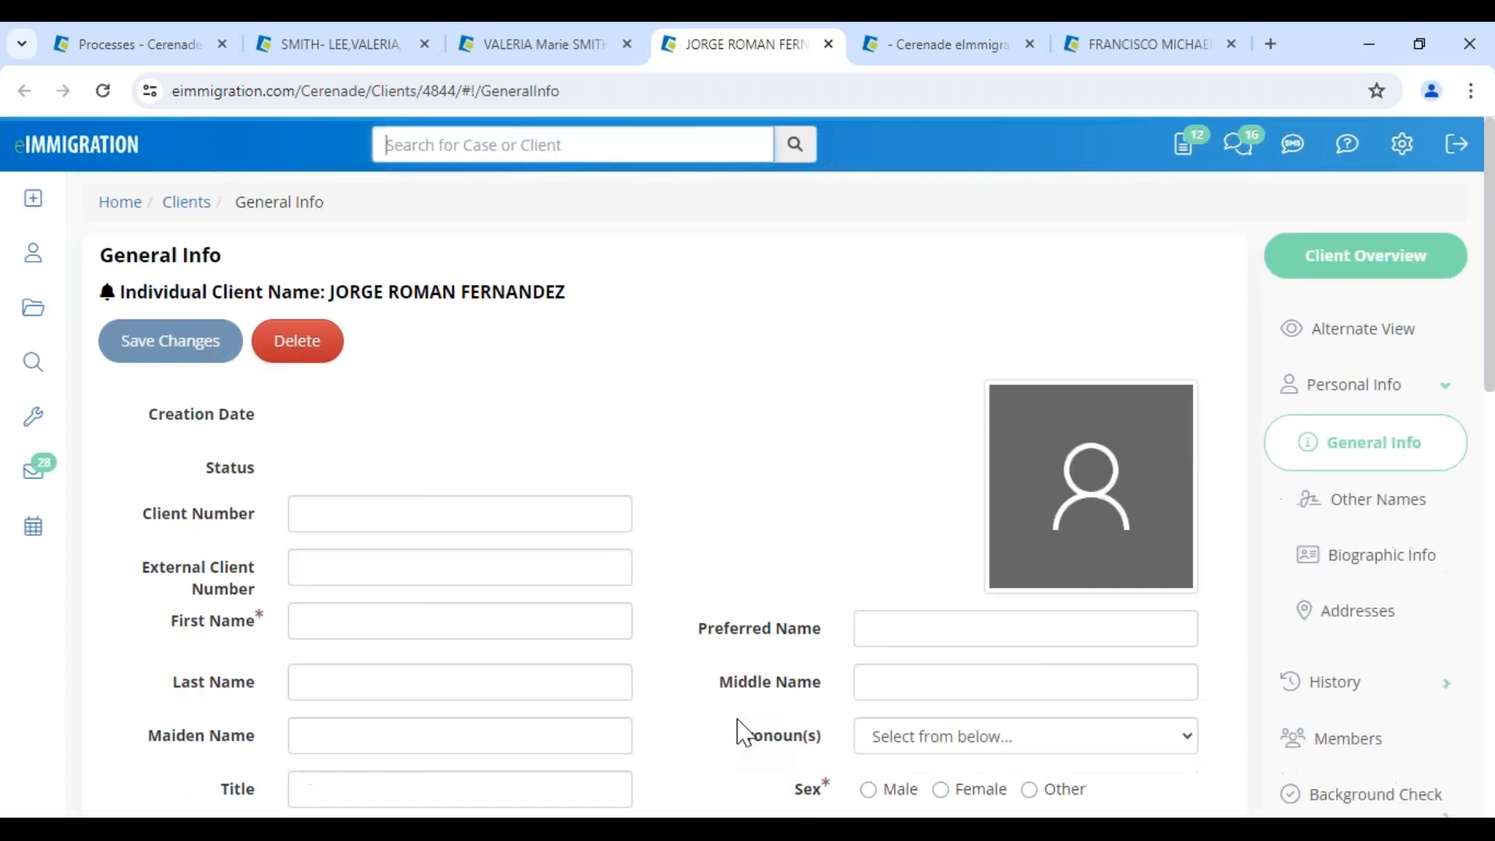
Replace the father's partial SSN 612 with the full pasted number and save
{"action": "scroll", "coordinate": [744, 734], "scroll_direction": "down", "scroll_amount": 6}
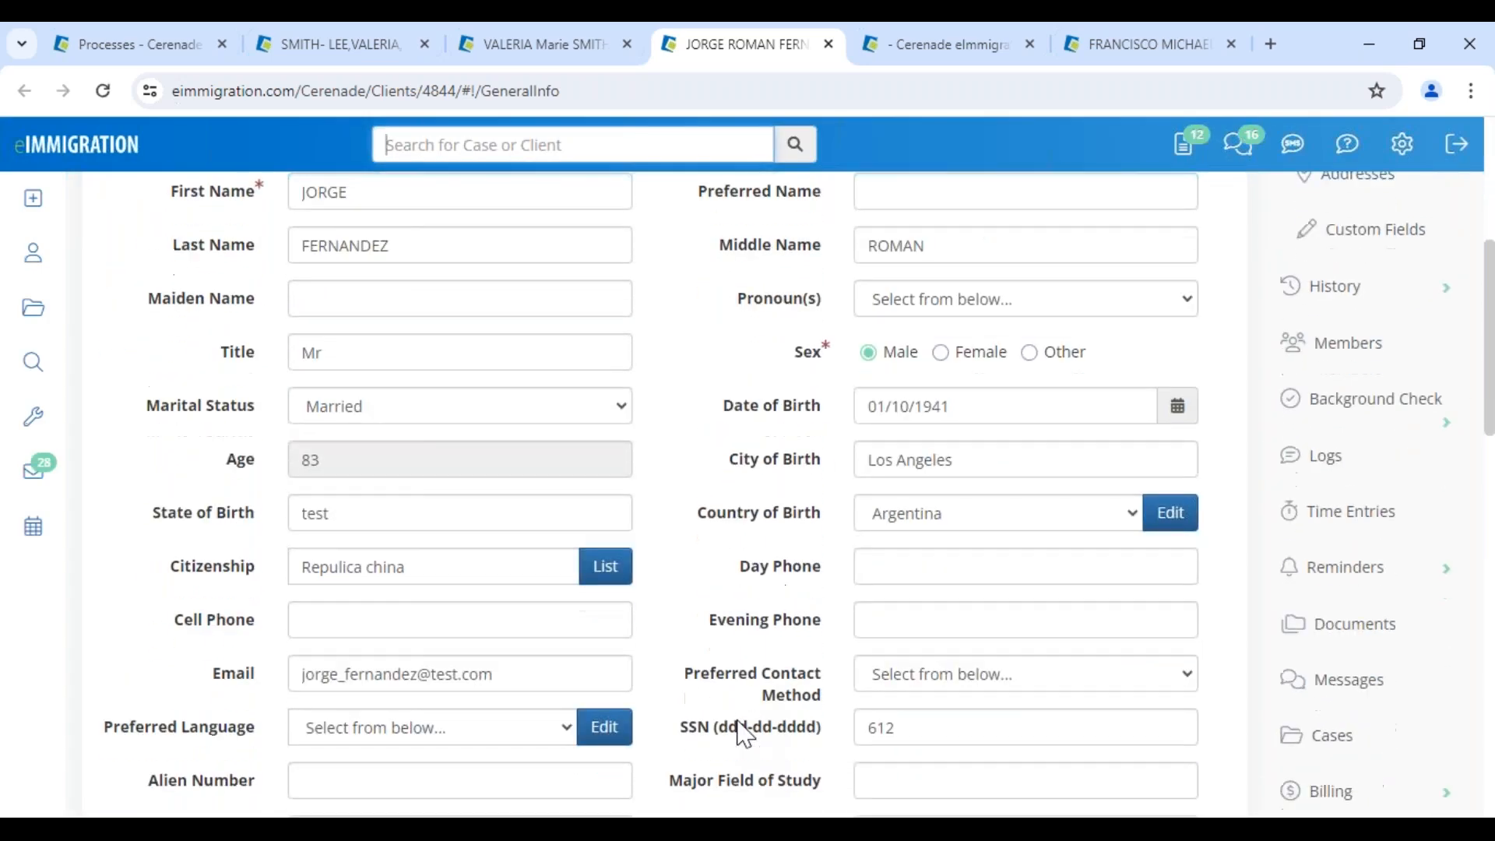
{"action": "scroll", "coordinate": [744, 734], "scroll_direction": "down", "scroll_amount": 1}
{"action": "left_click_drag", "start_coordinate": [917, 628], "coordinate": [791, 634]}
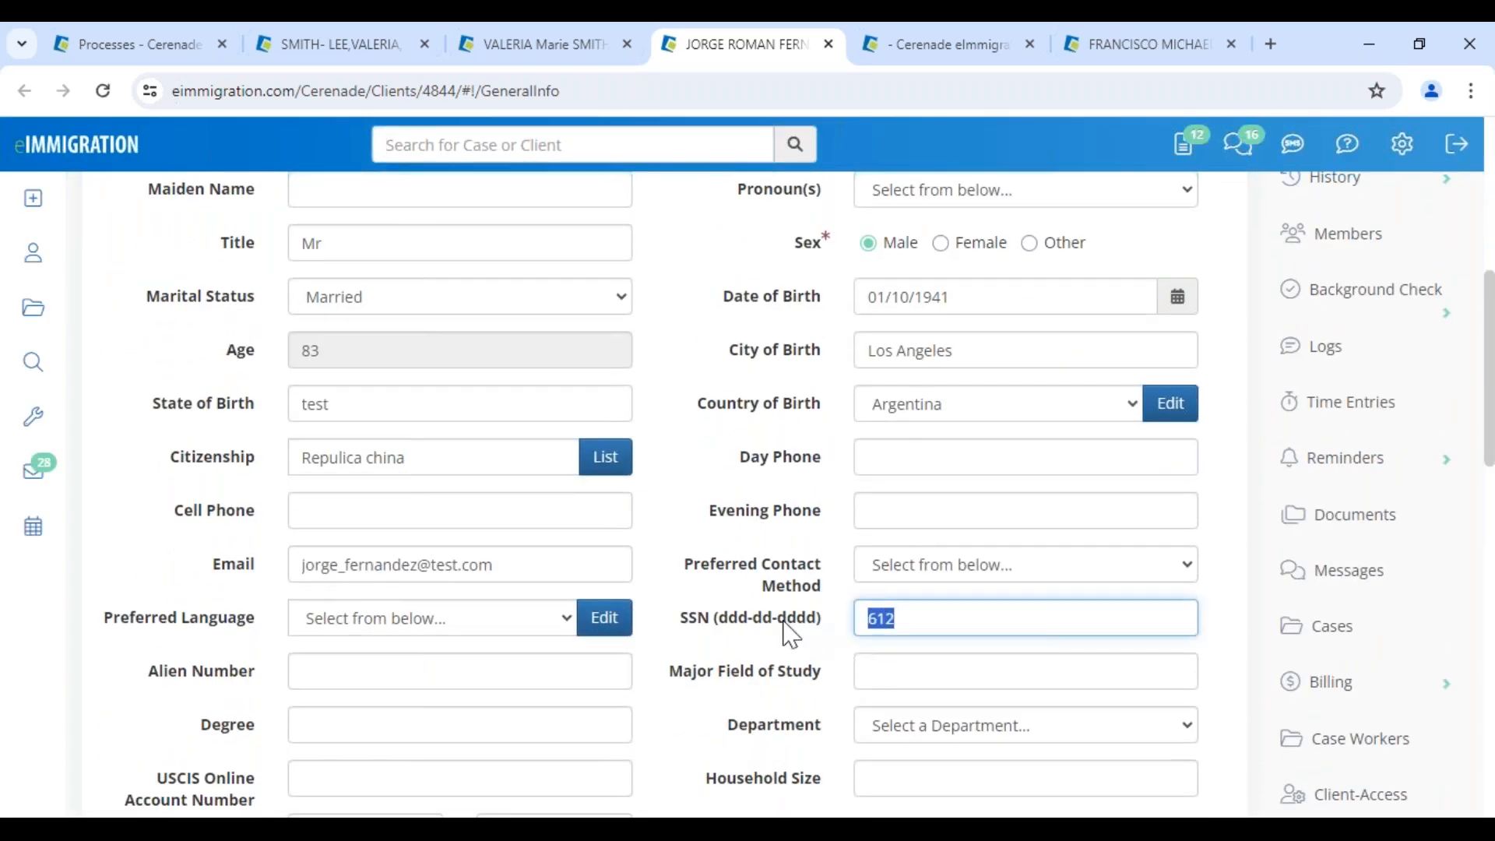
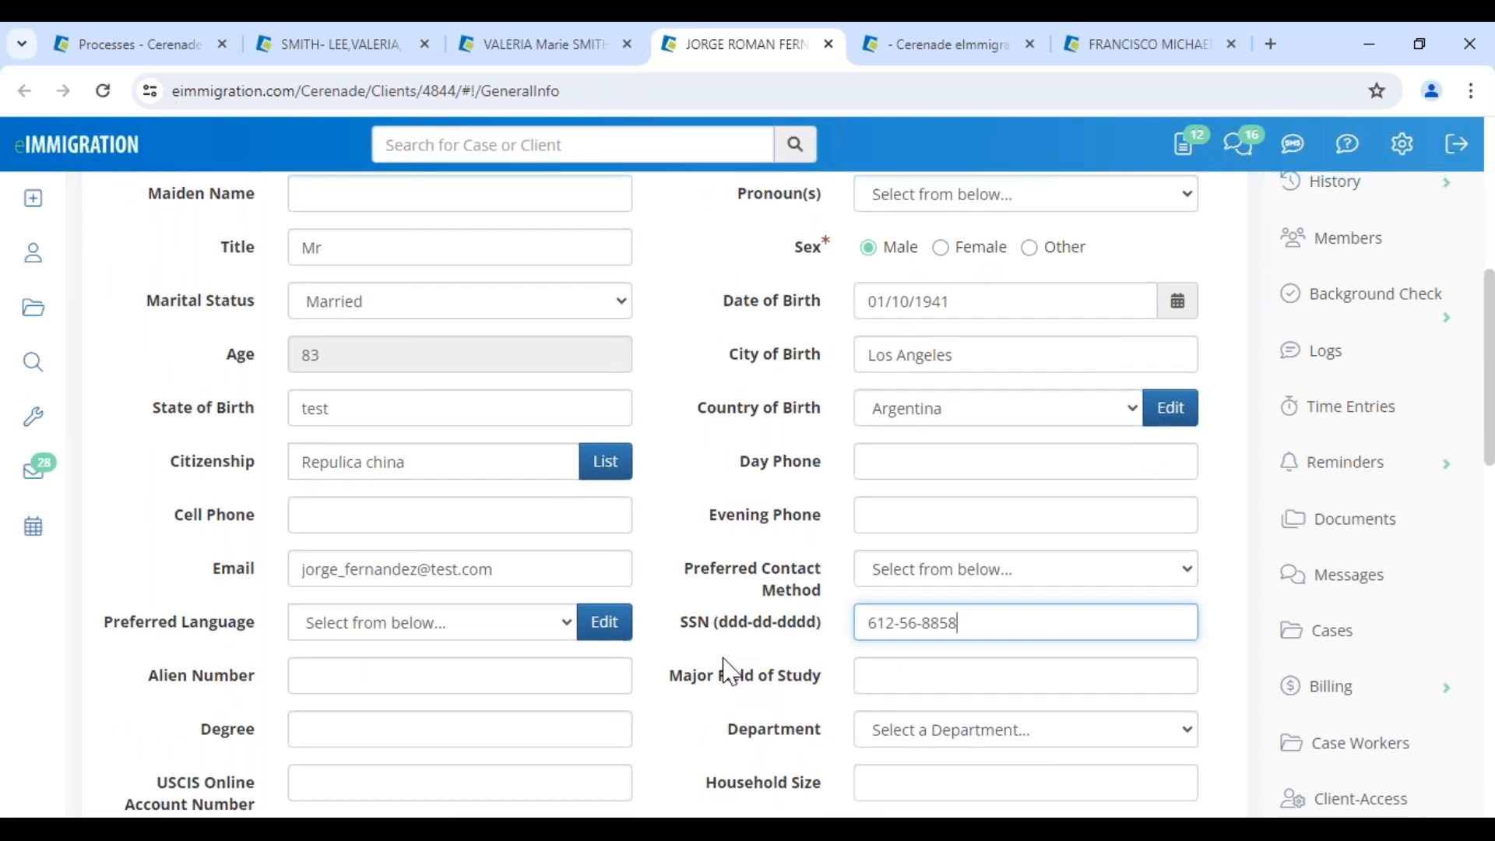
{"action": "scroll", "coordinate": [591, 561], "scroll_direction": "up", "scroll_amount": 7}
{"action": "left_click", "coordinate": [188, 352]}
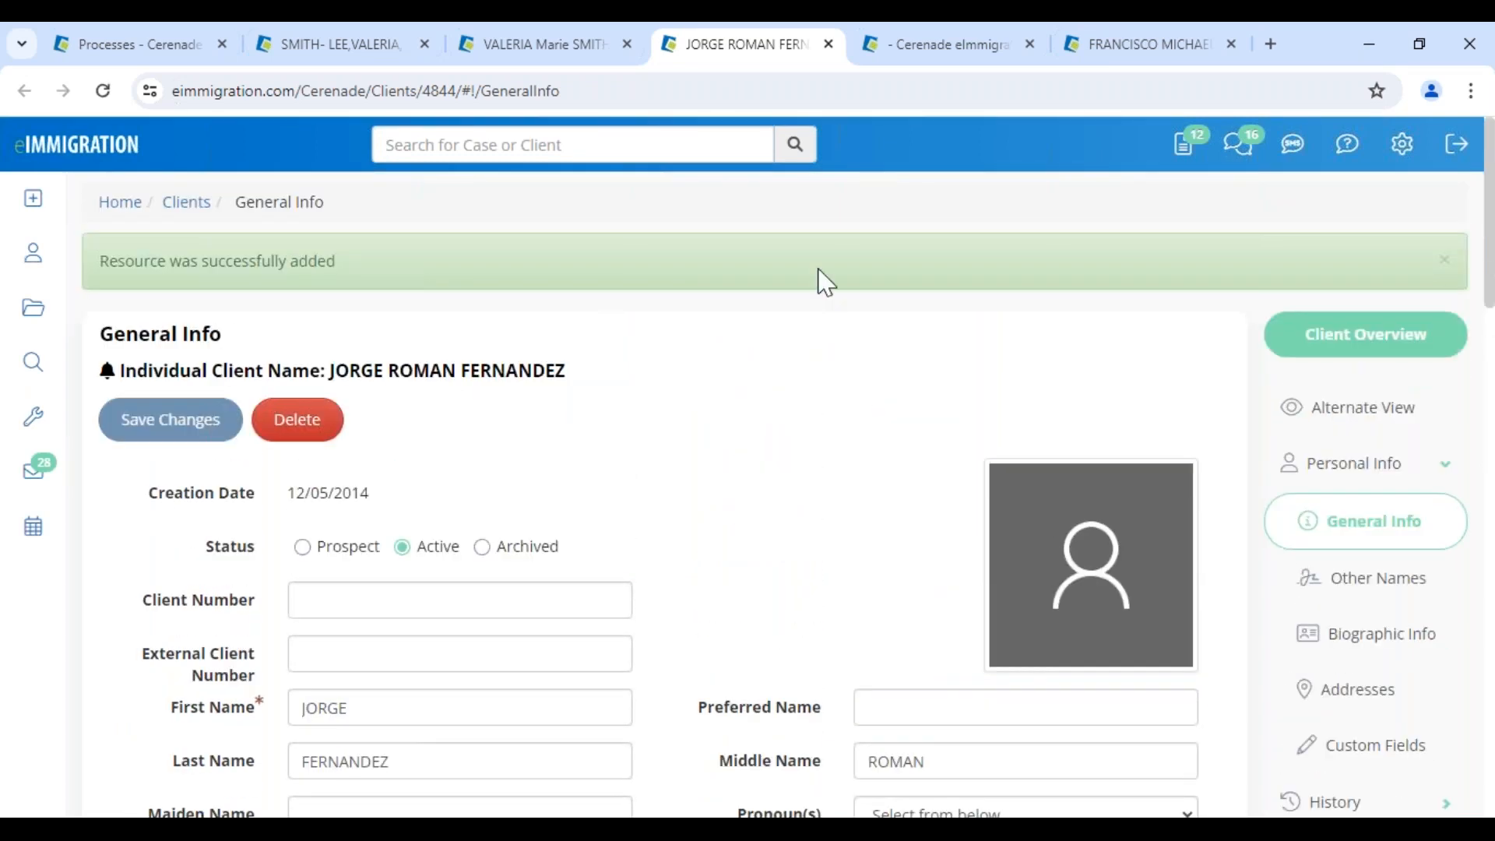
Close both client records, accept the submitted I-589 and close the form viewer
{"action": "left_click", "coordinate": [830, 44]}
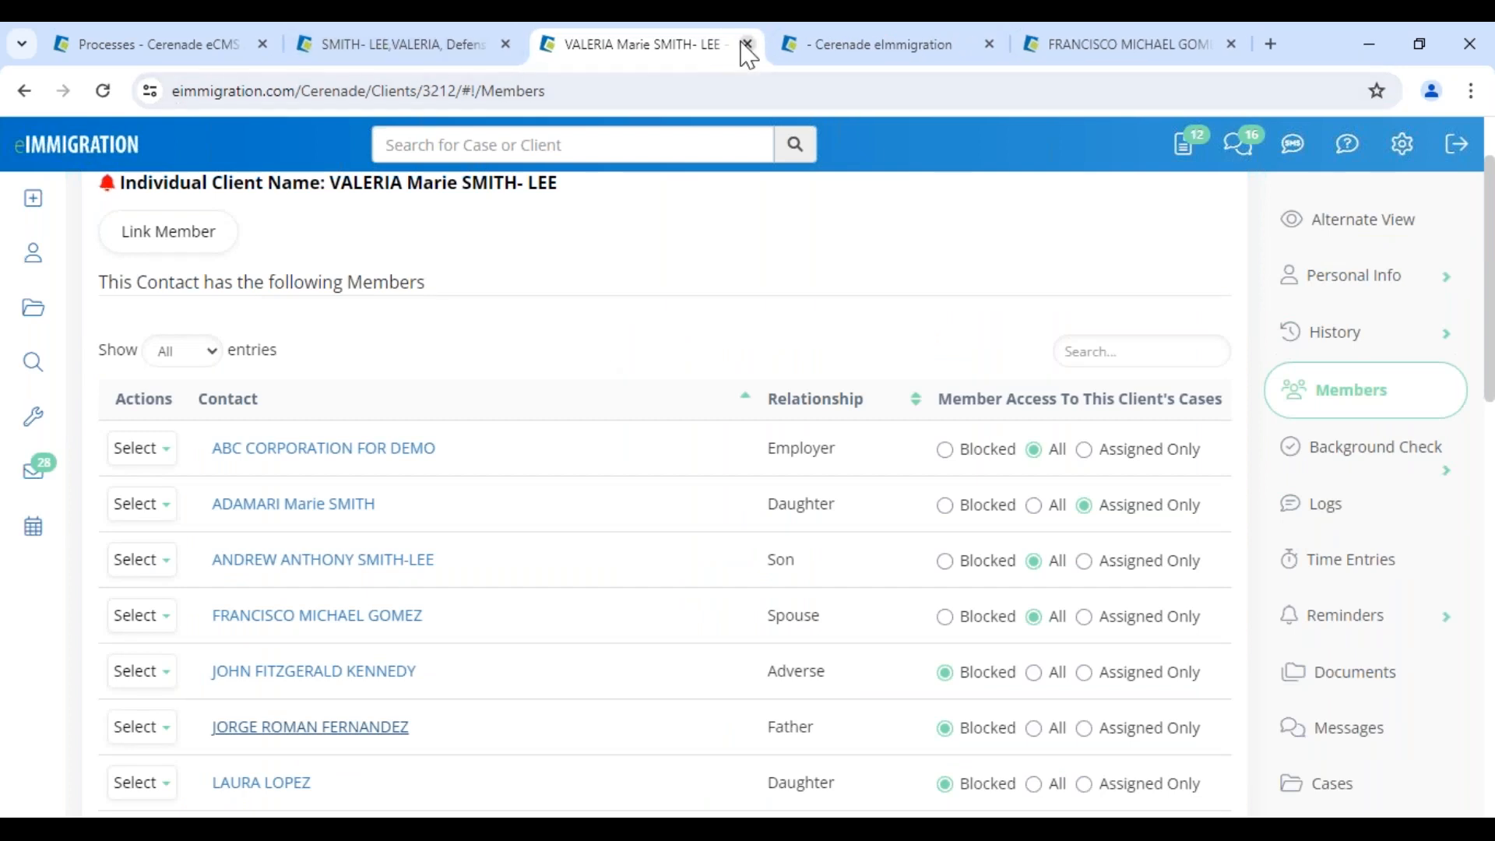
{"action": "left_click", "coordinate": [748, 44]}
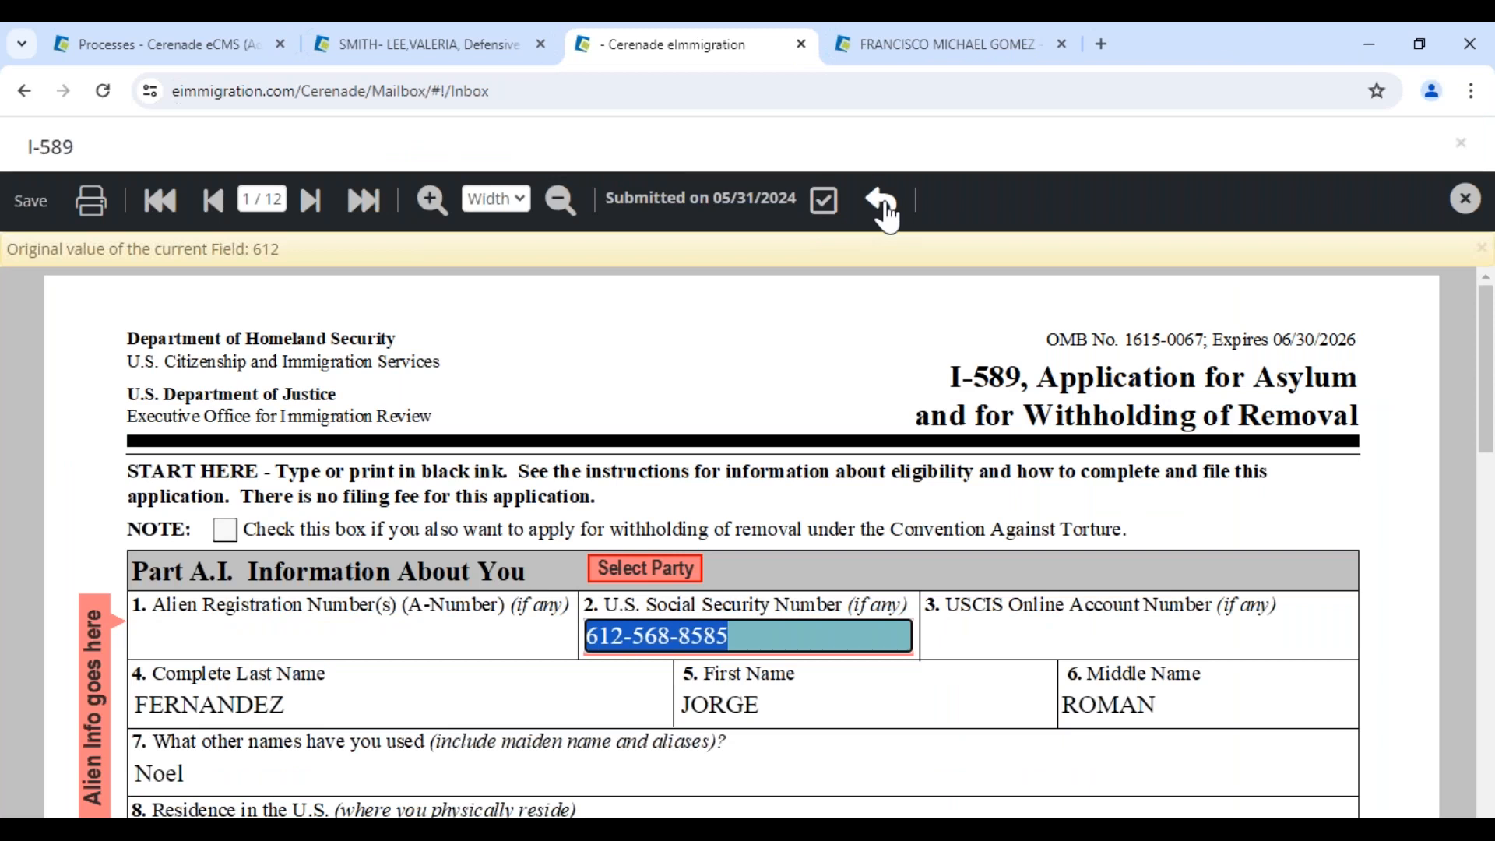
{"action": "left_click", "coordinate": [824, 203]}
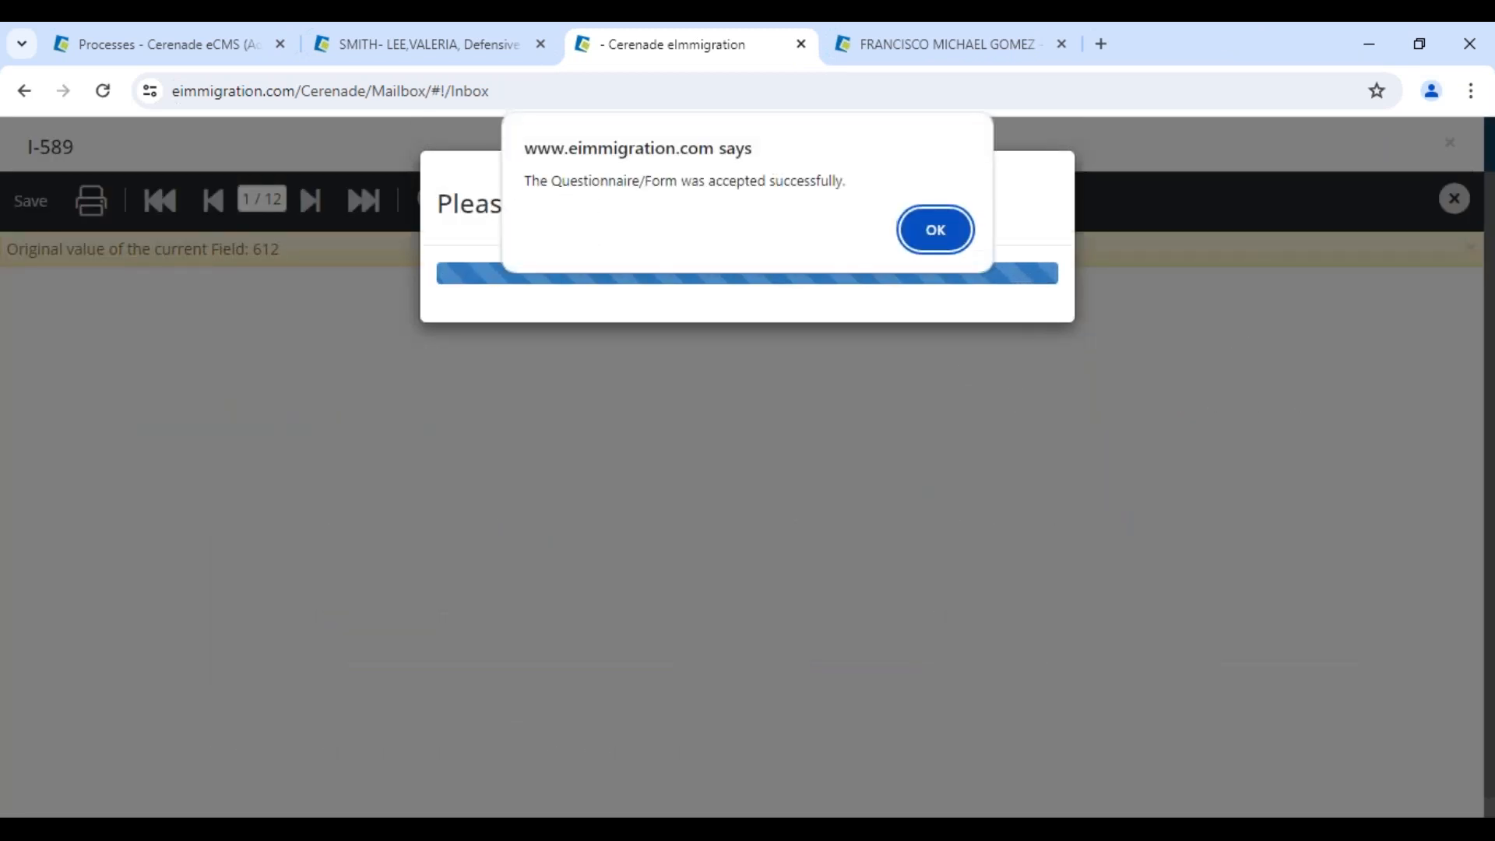
{"action": "left_click", "coordinate": [942, 237]}
{"action": "left_click", "coordinate": [813, 319]}
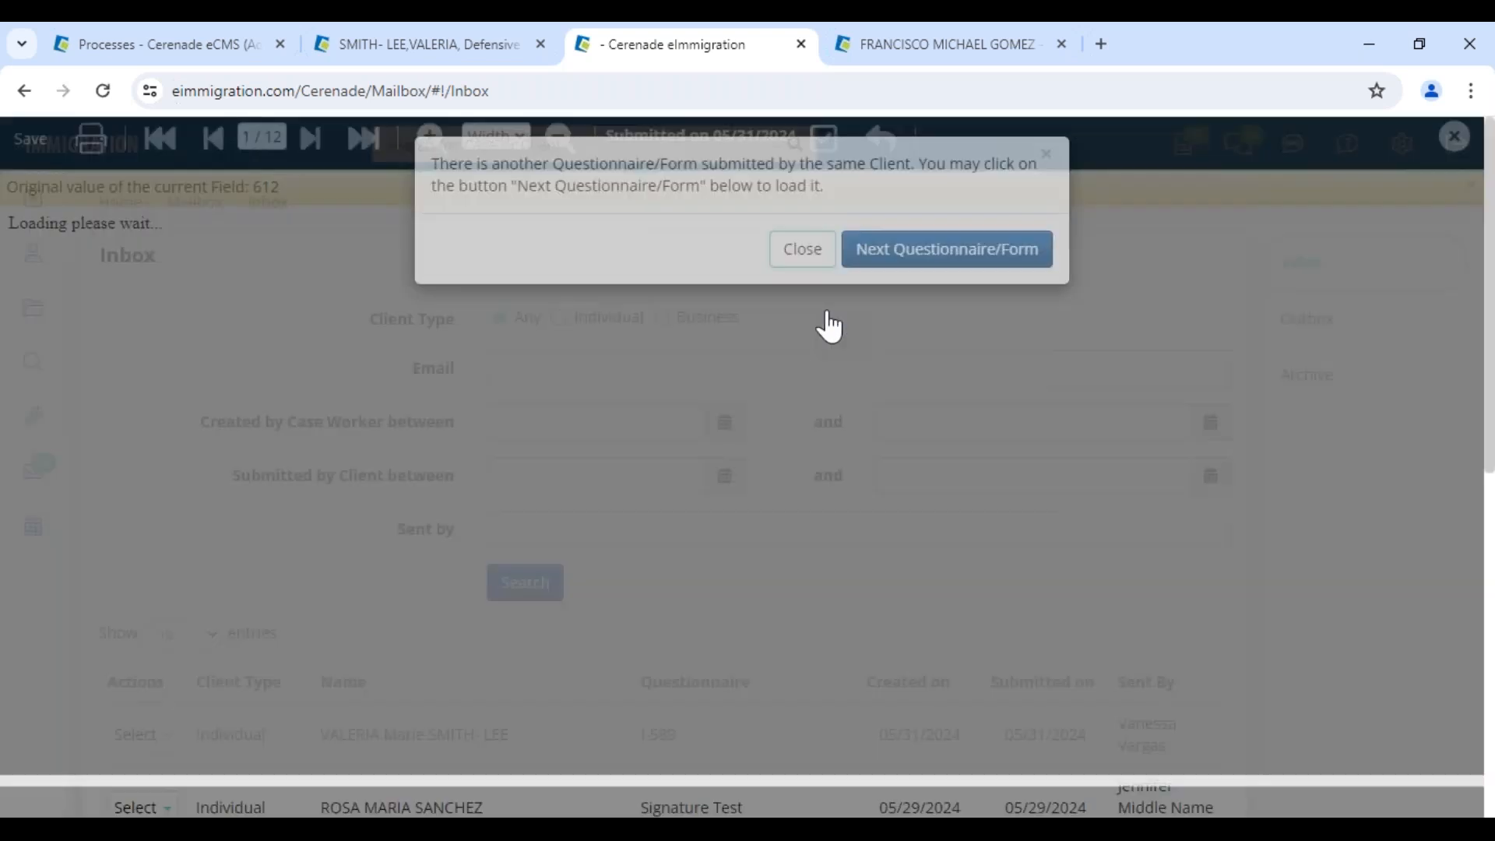
{"action": "mouse_move", "coordinate": [53, 228]}
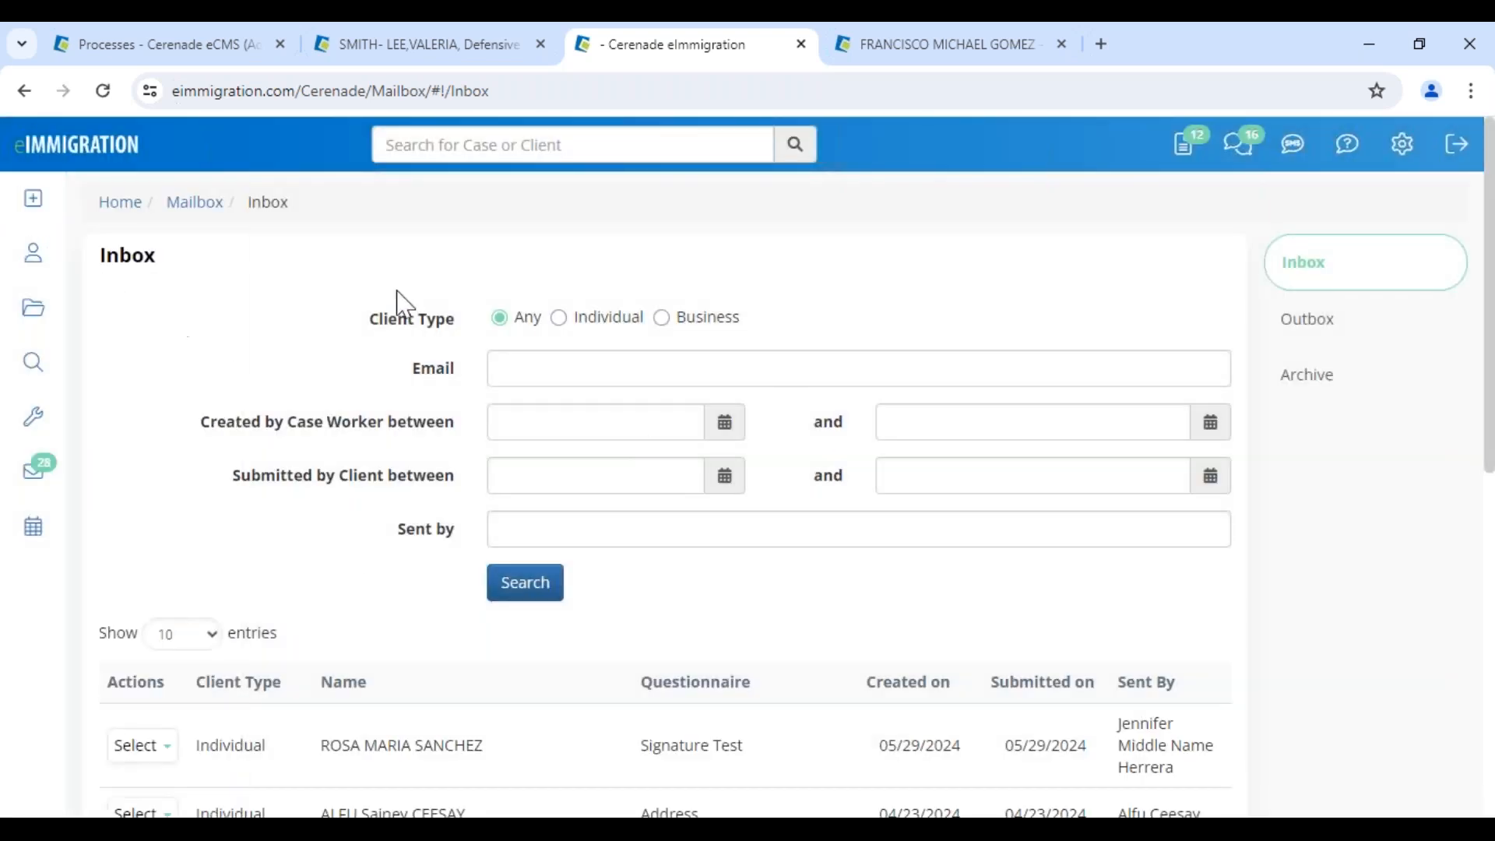
{"action": "left_click", "coordinate": [803, 47]}
{"action": "left_click", "coordinate": [802, 47]}
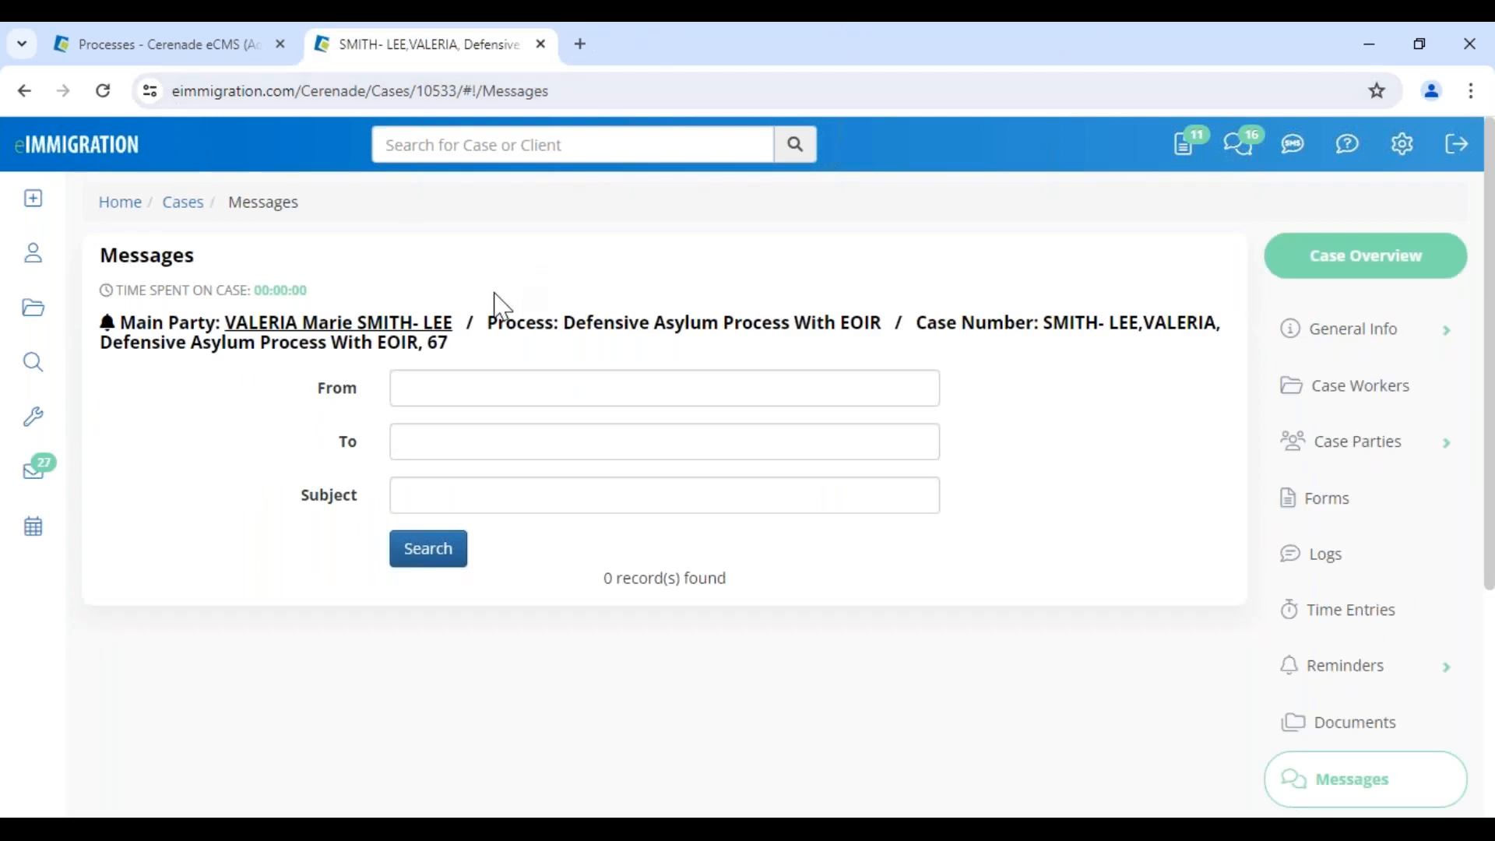
{"action": "left_click", "coordinate": [1345, 518]}
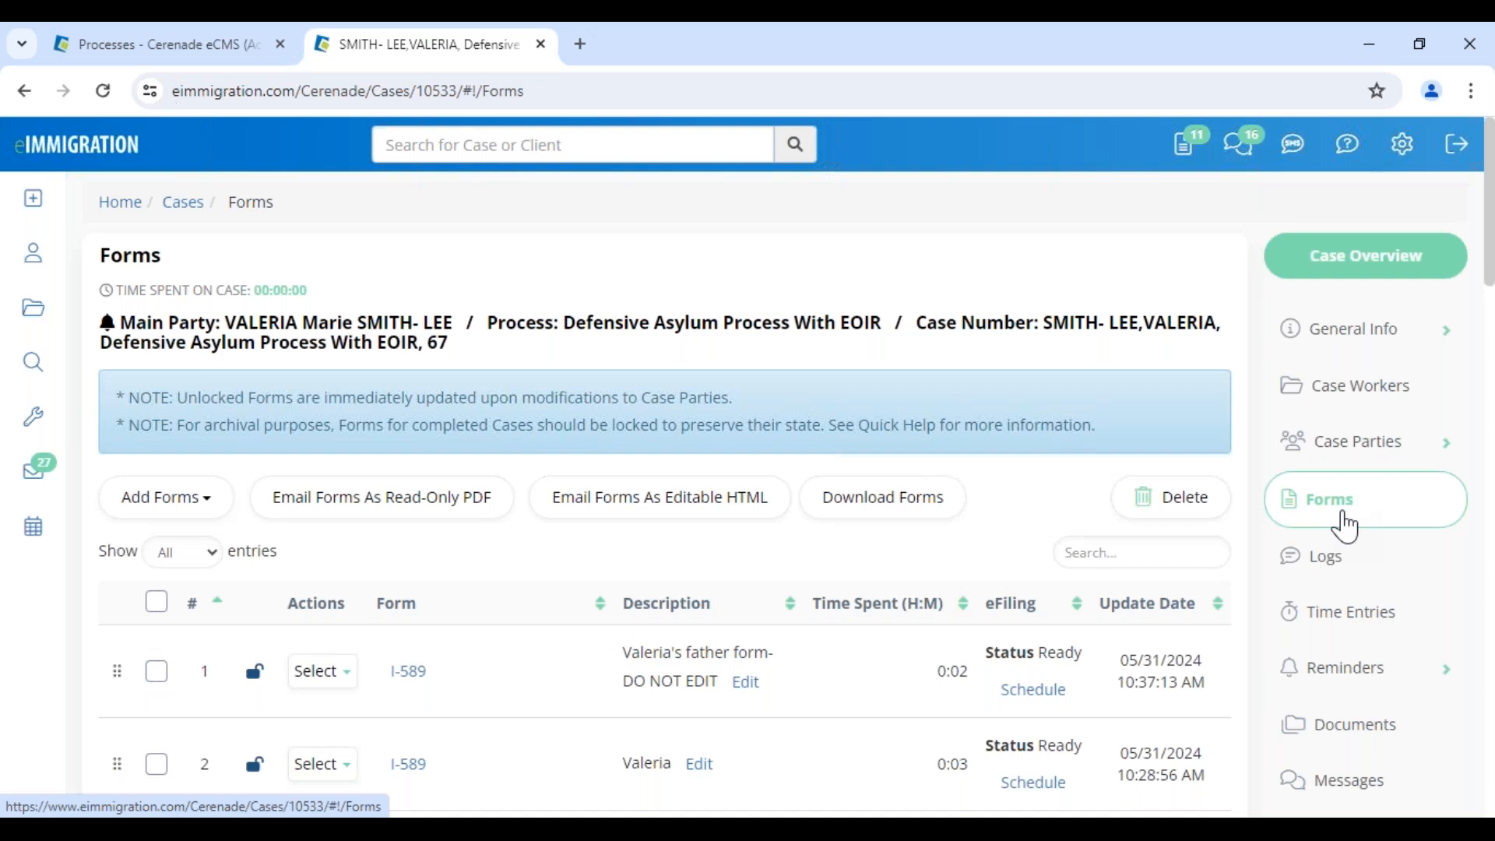
{"action": "left_click", "coordinate": [1363, 732]}
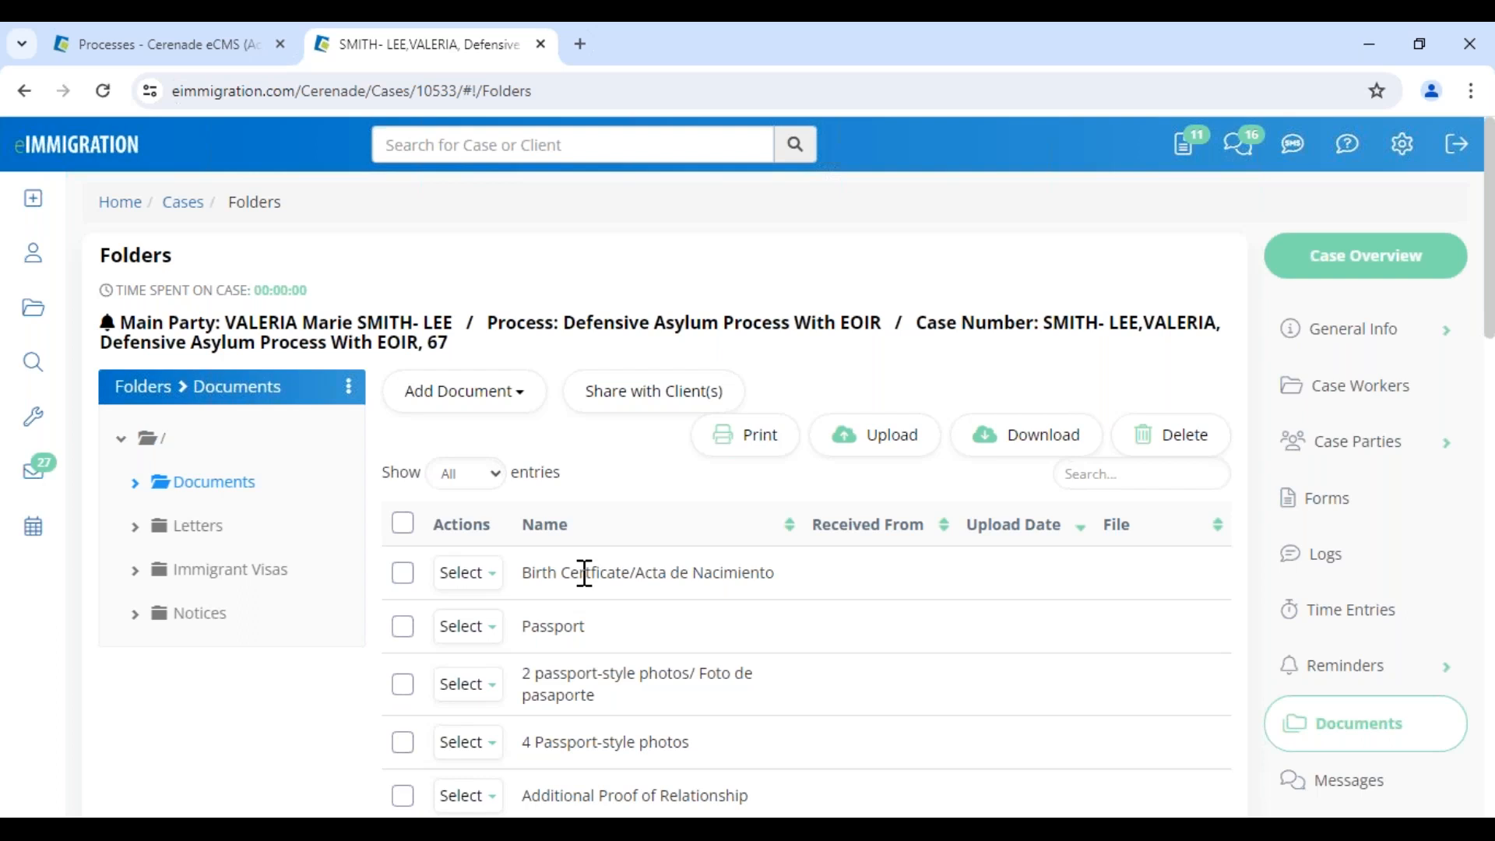
{"action": "left_click_drag", "start_coordinate": [580, 572], "coordinate": [808, 590]}
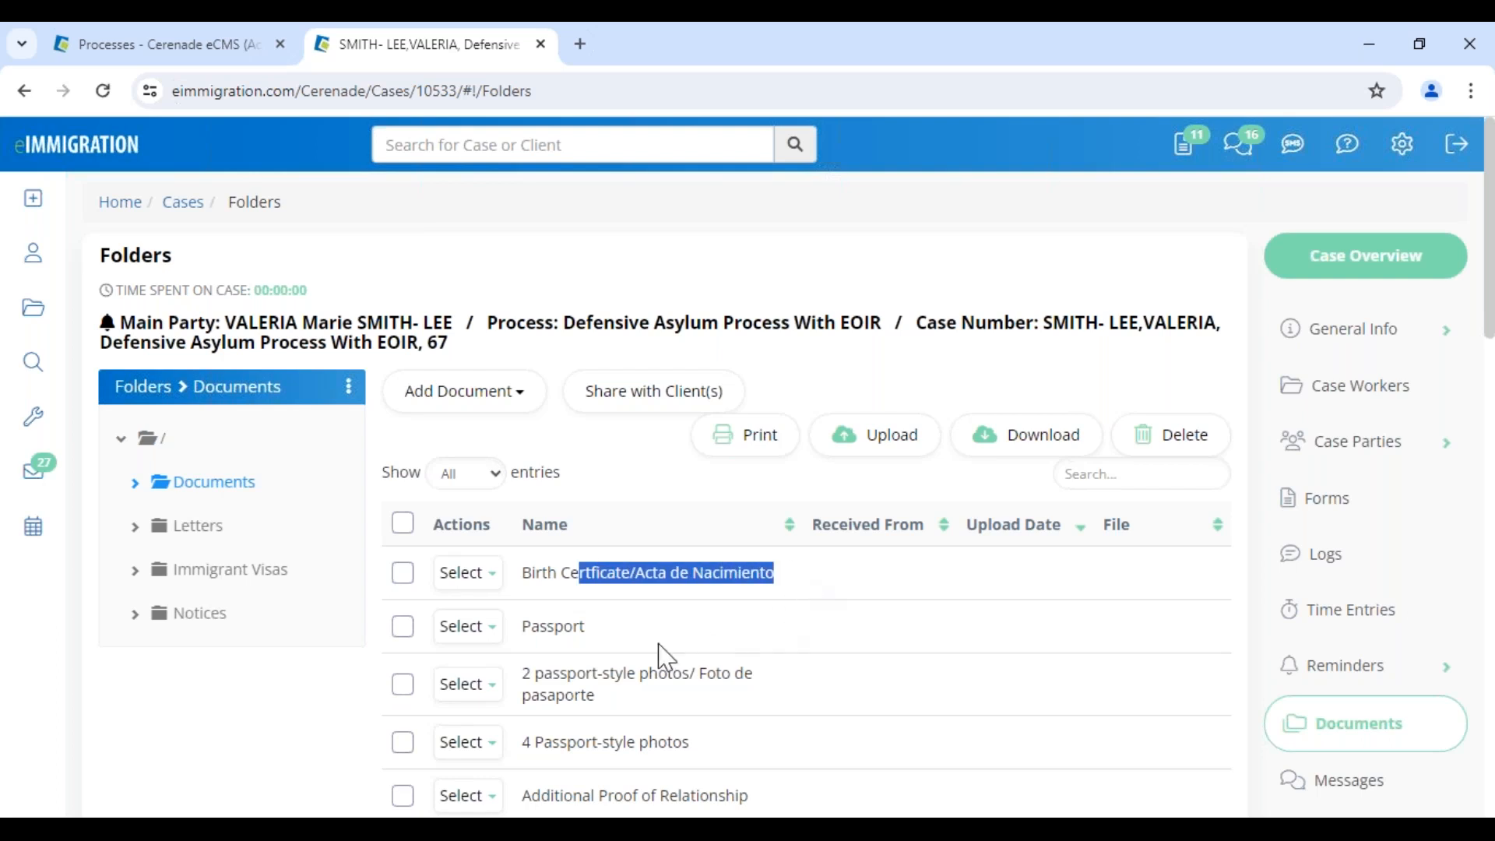
{"action": "left_click", "coordinate": [604, 631]}
{"action": "left_click", "coordinate": [402, 524]}
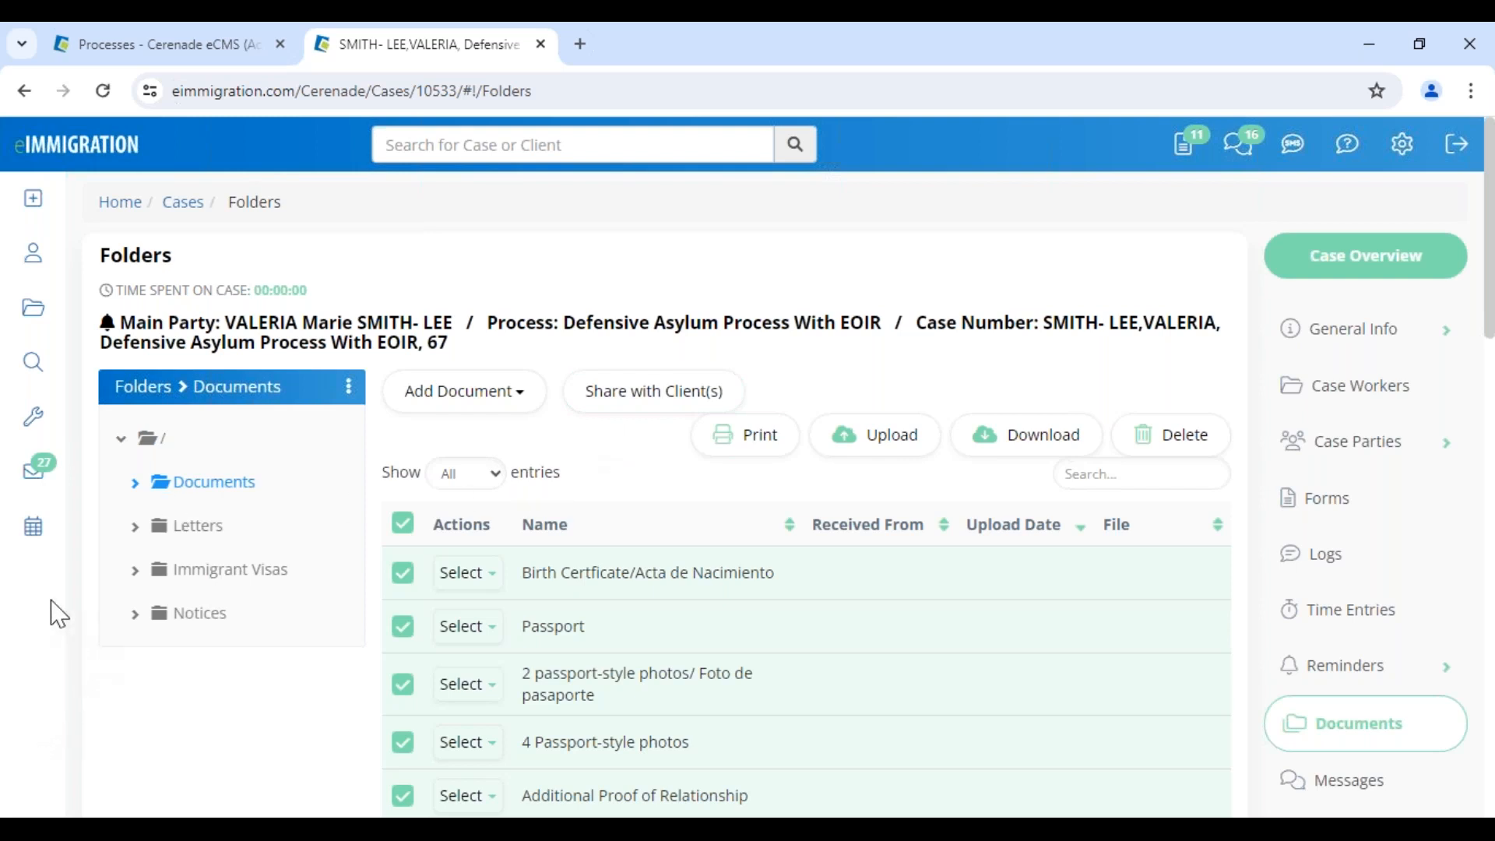
{"action": "mouse_move", "coordinate": [45, 425]}
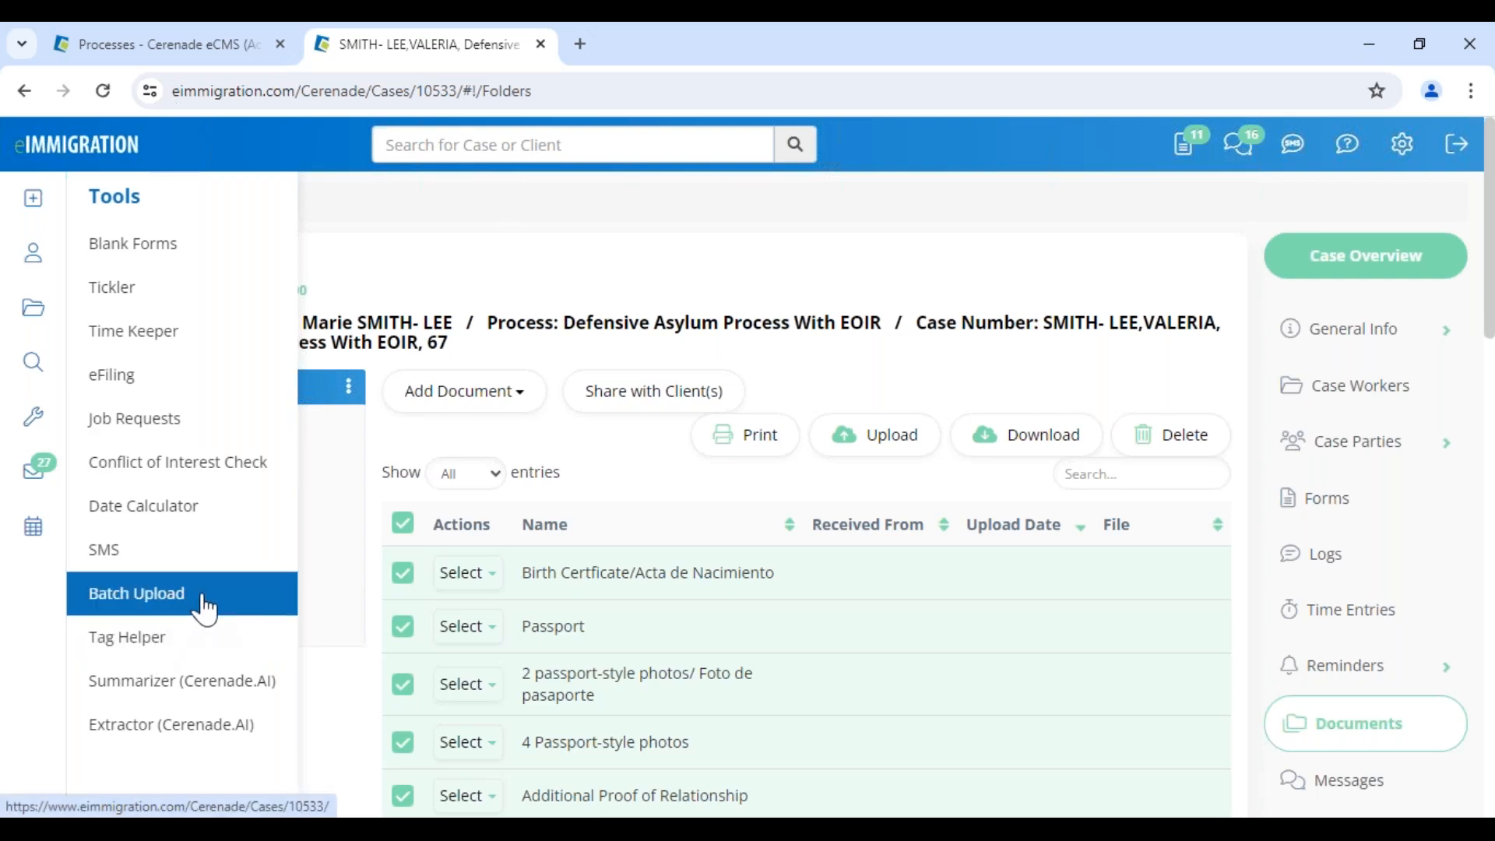
{"action": "left_click", "coordinate": [466, 577]}
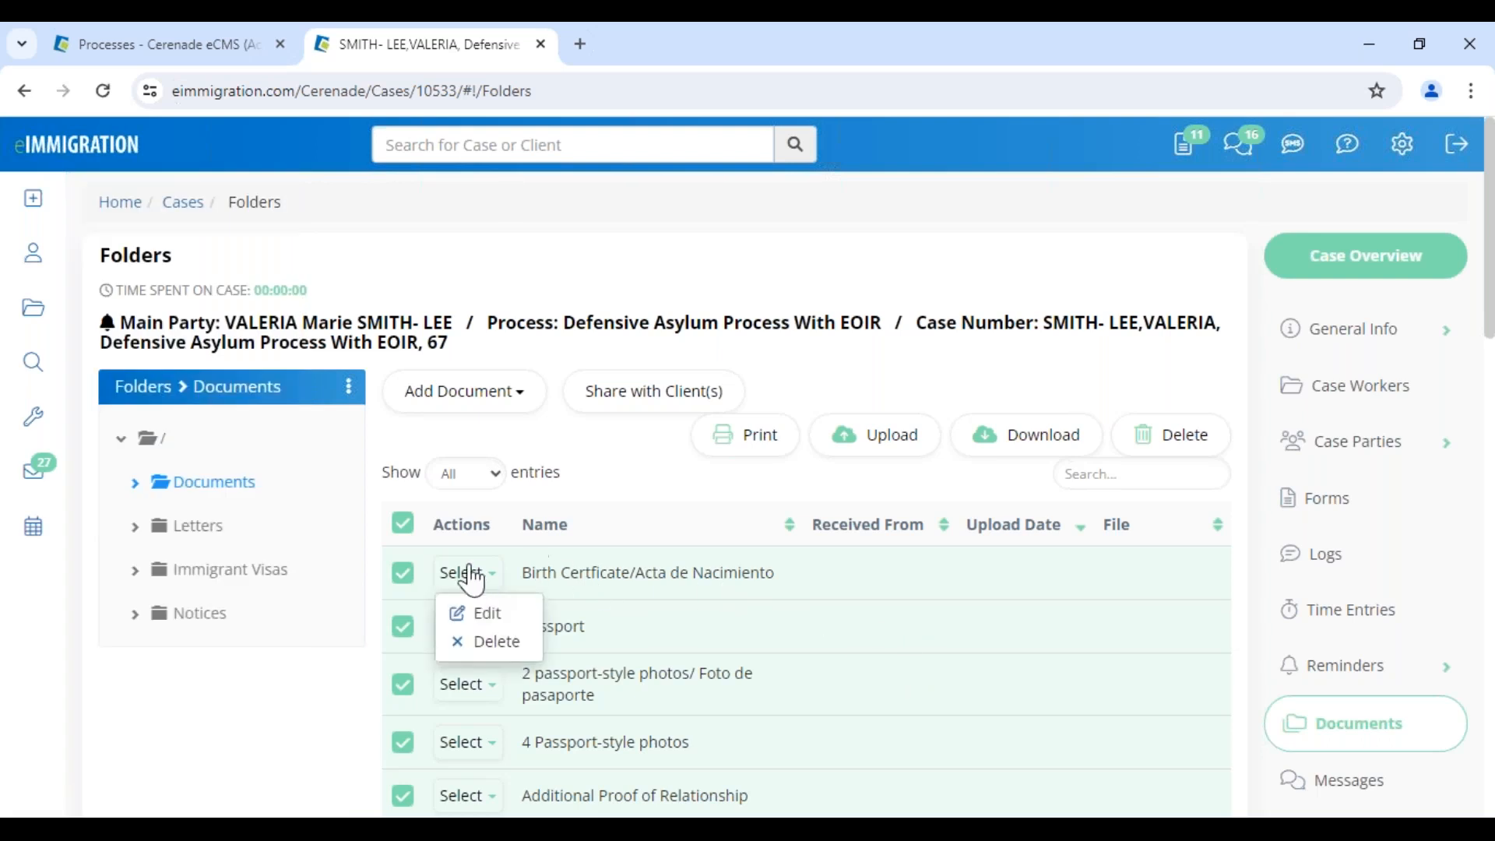
{"action": "left_click", "coordinate": [479, 613]}
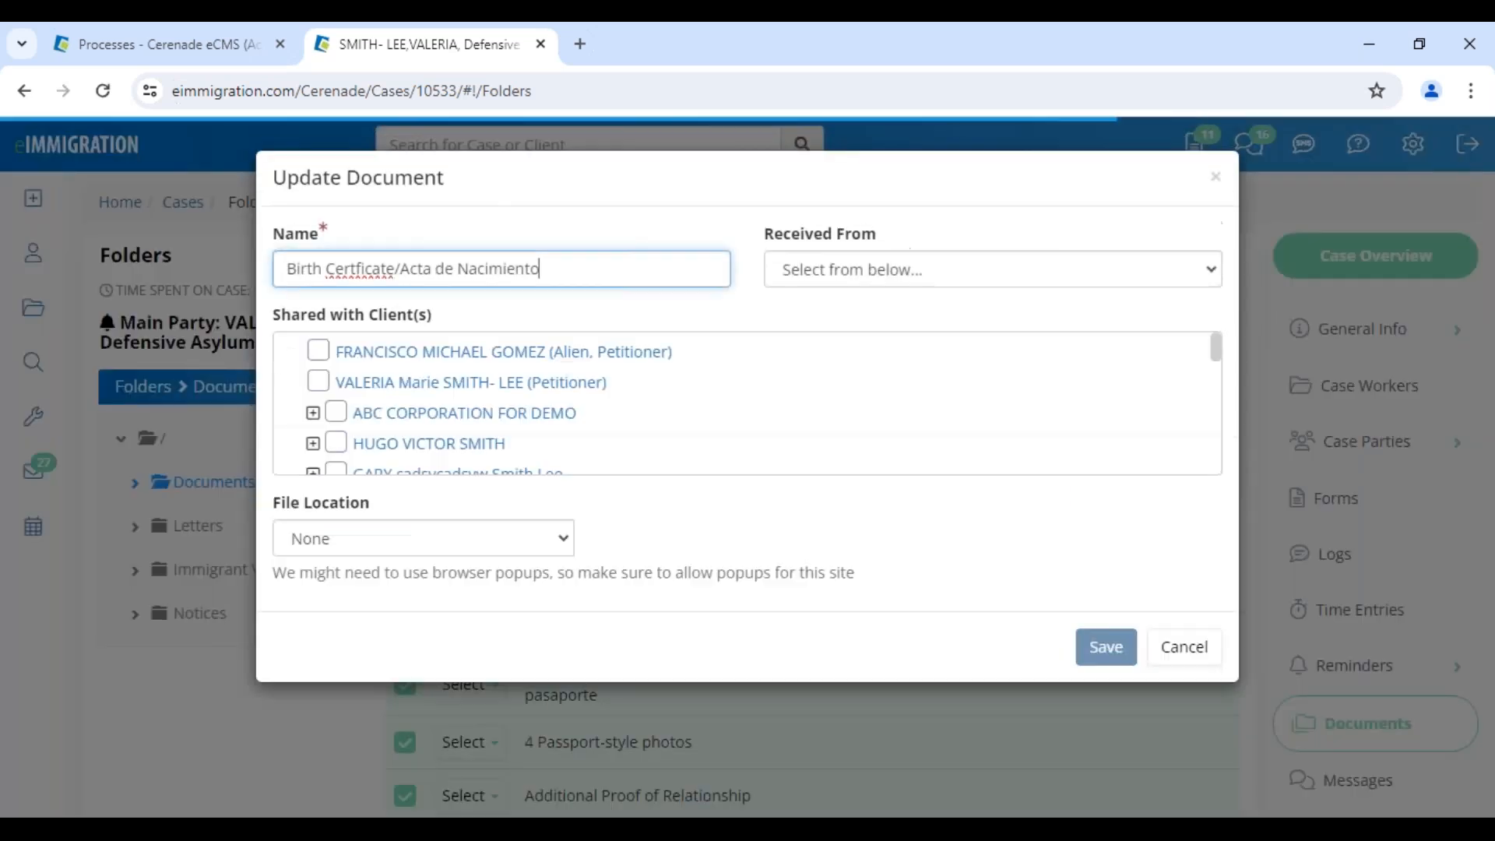
{"action": "left_click", "coordinate": [447, 543]}
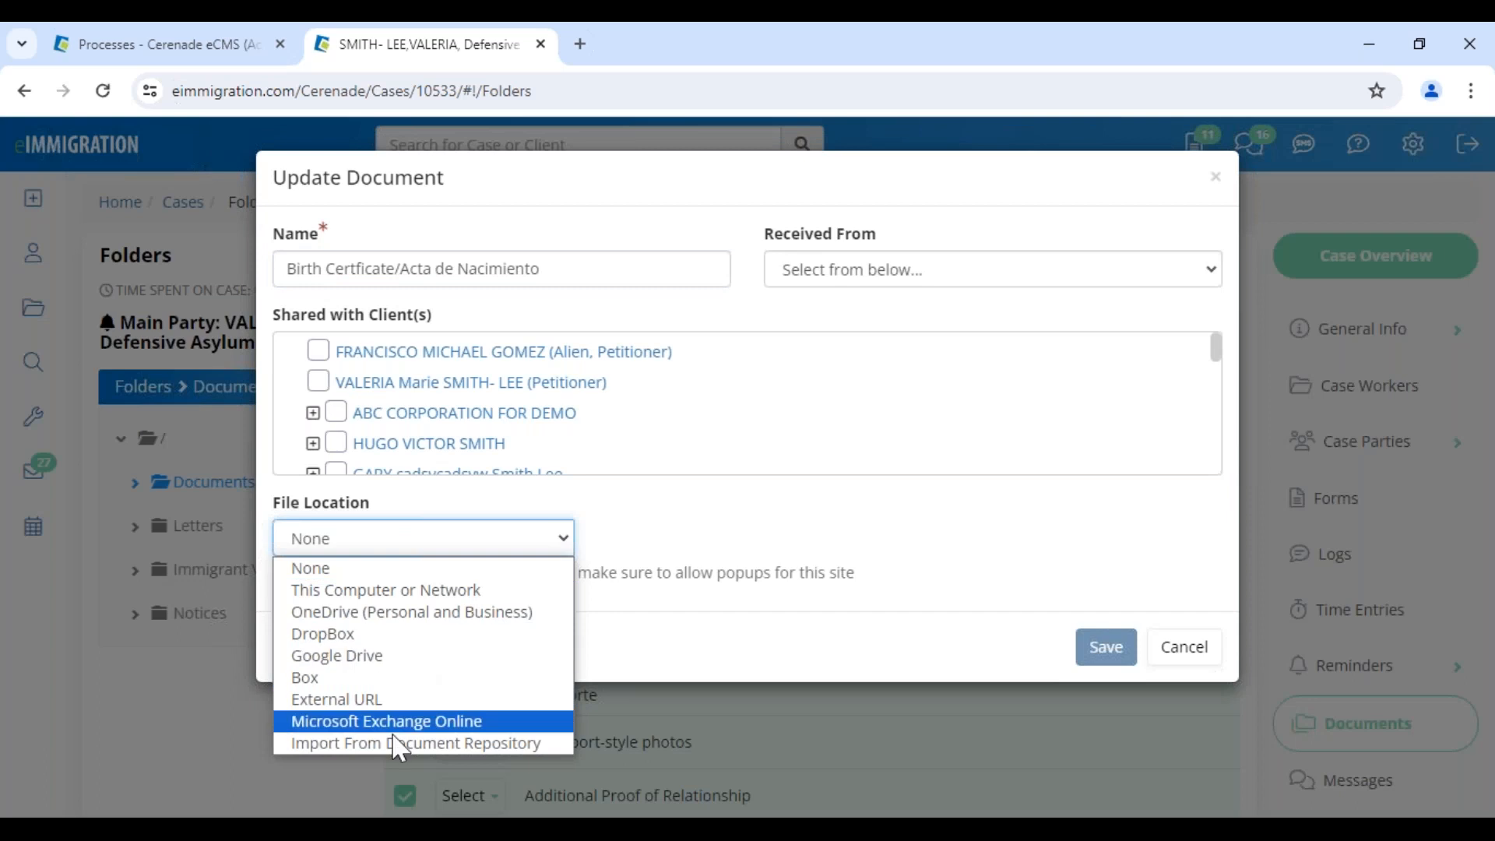
{"action": "left_click", "coordinate": [1185, 647]}
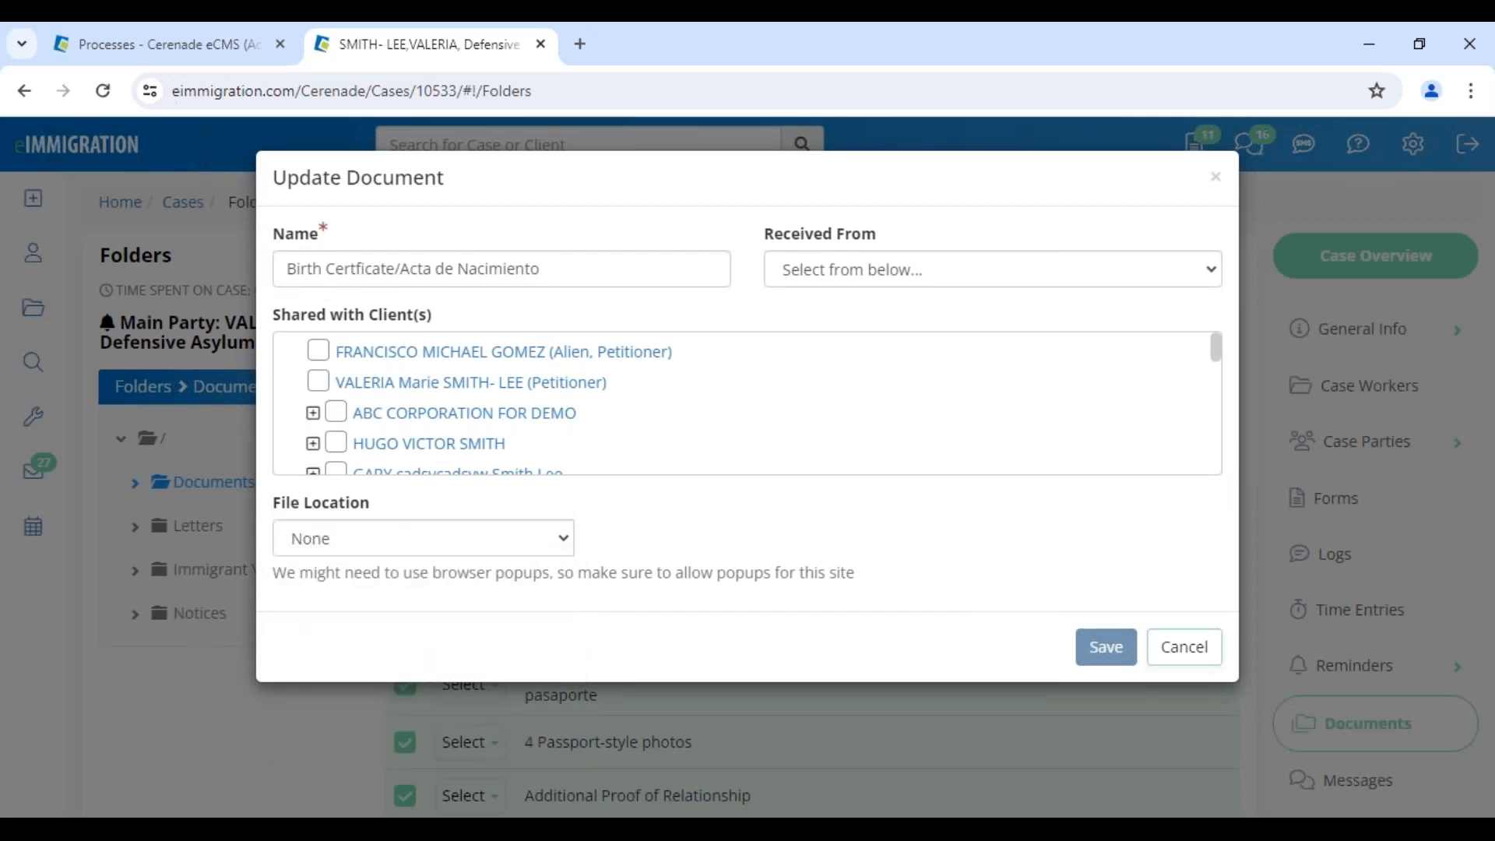
{"action": "left_click", "coordinate": [1185, 647]}
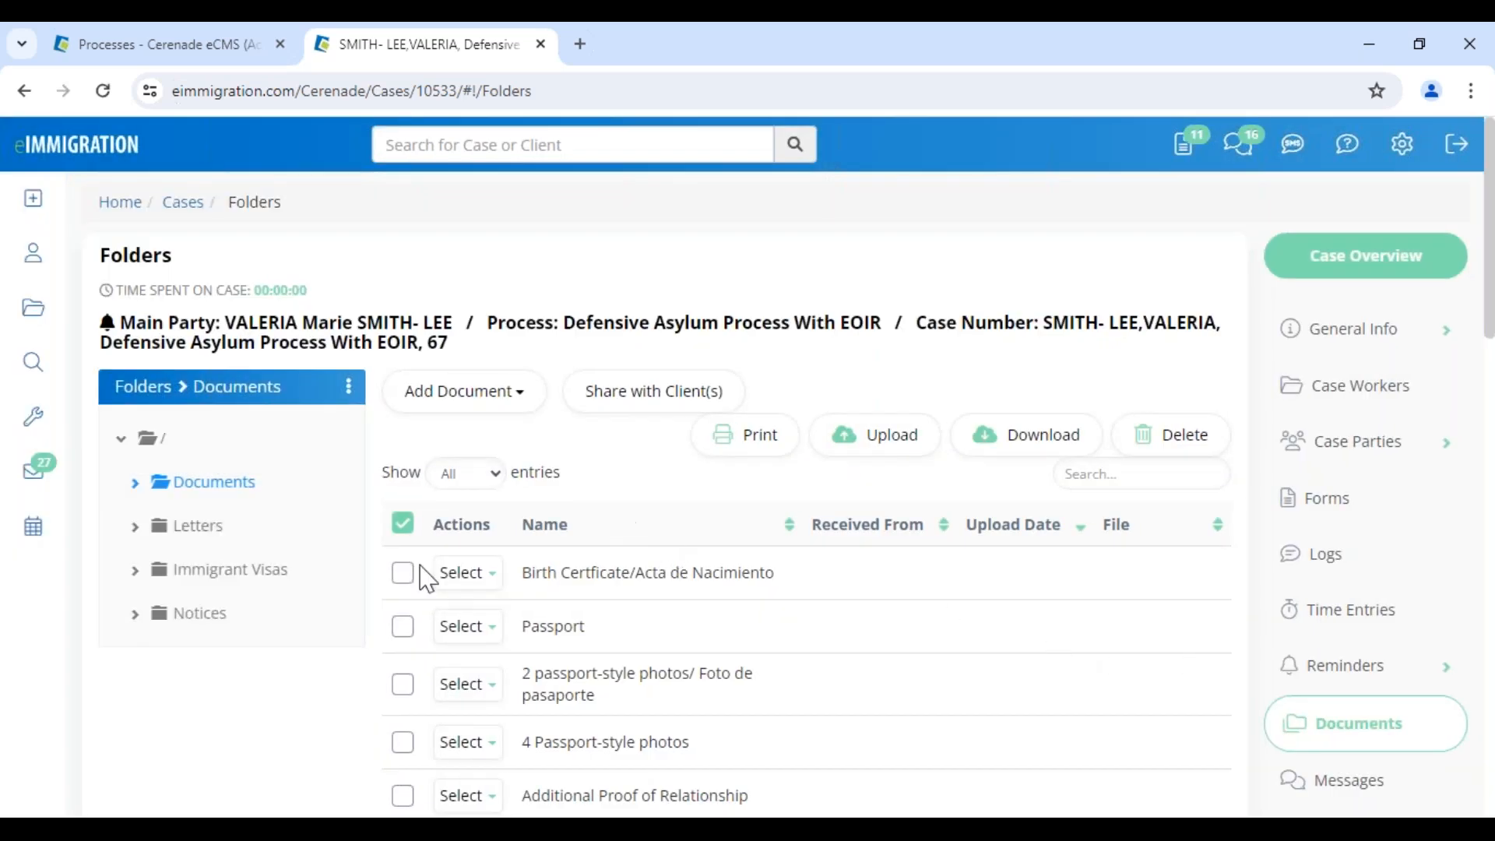
{"action": "mouse_move", "coordinate": [296, 817]}
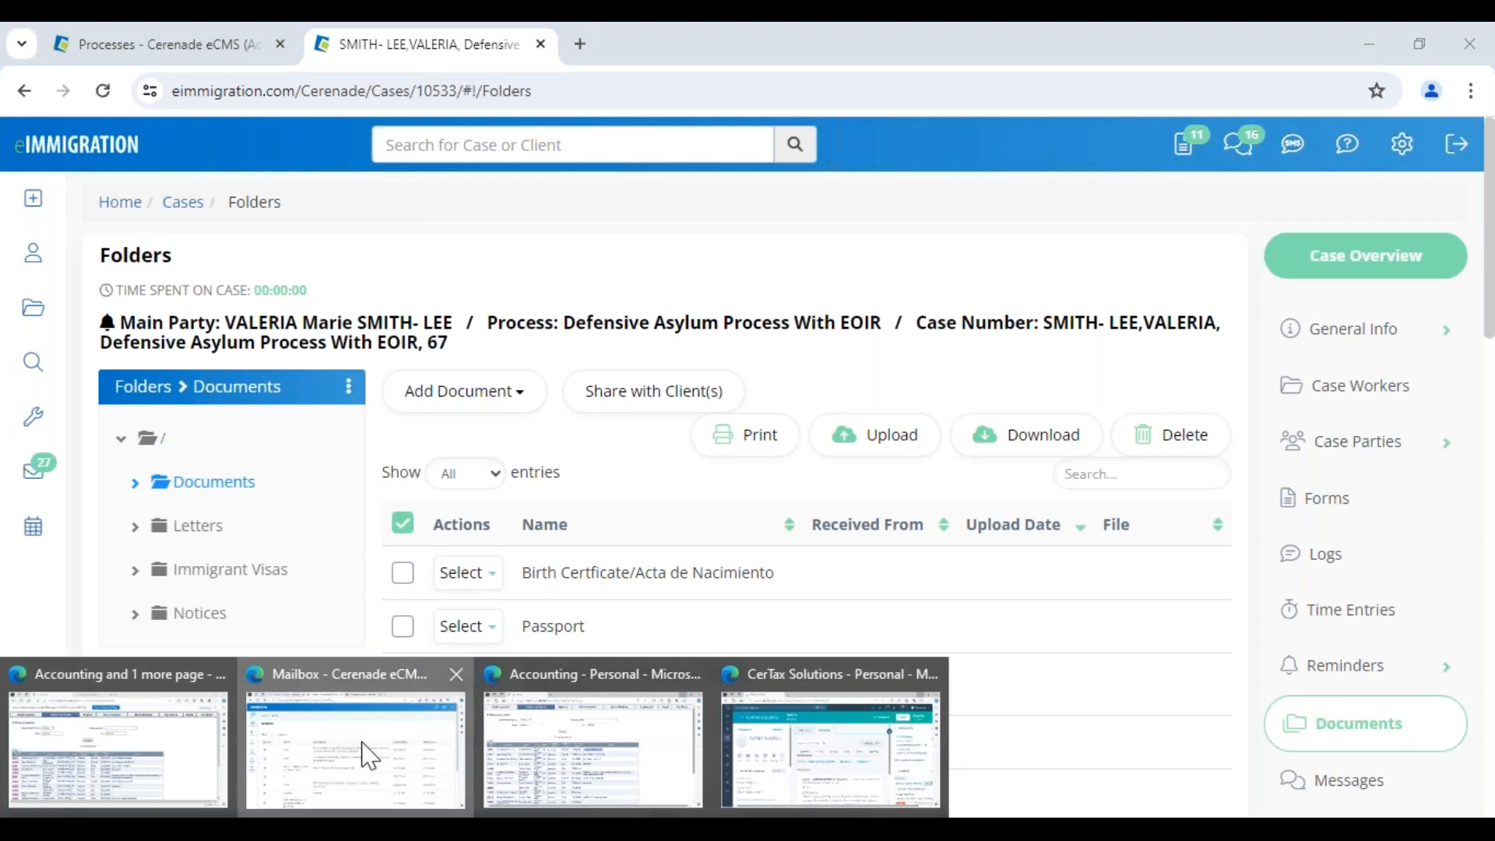
Go to the client's Shared Documents page in the client portal
{"action": "left_click", "coordinate": [367, 751]}
{"action": "left_click", "coordinate": [43, 441]}
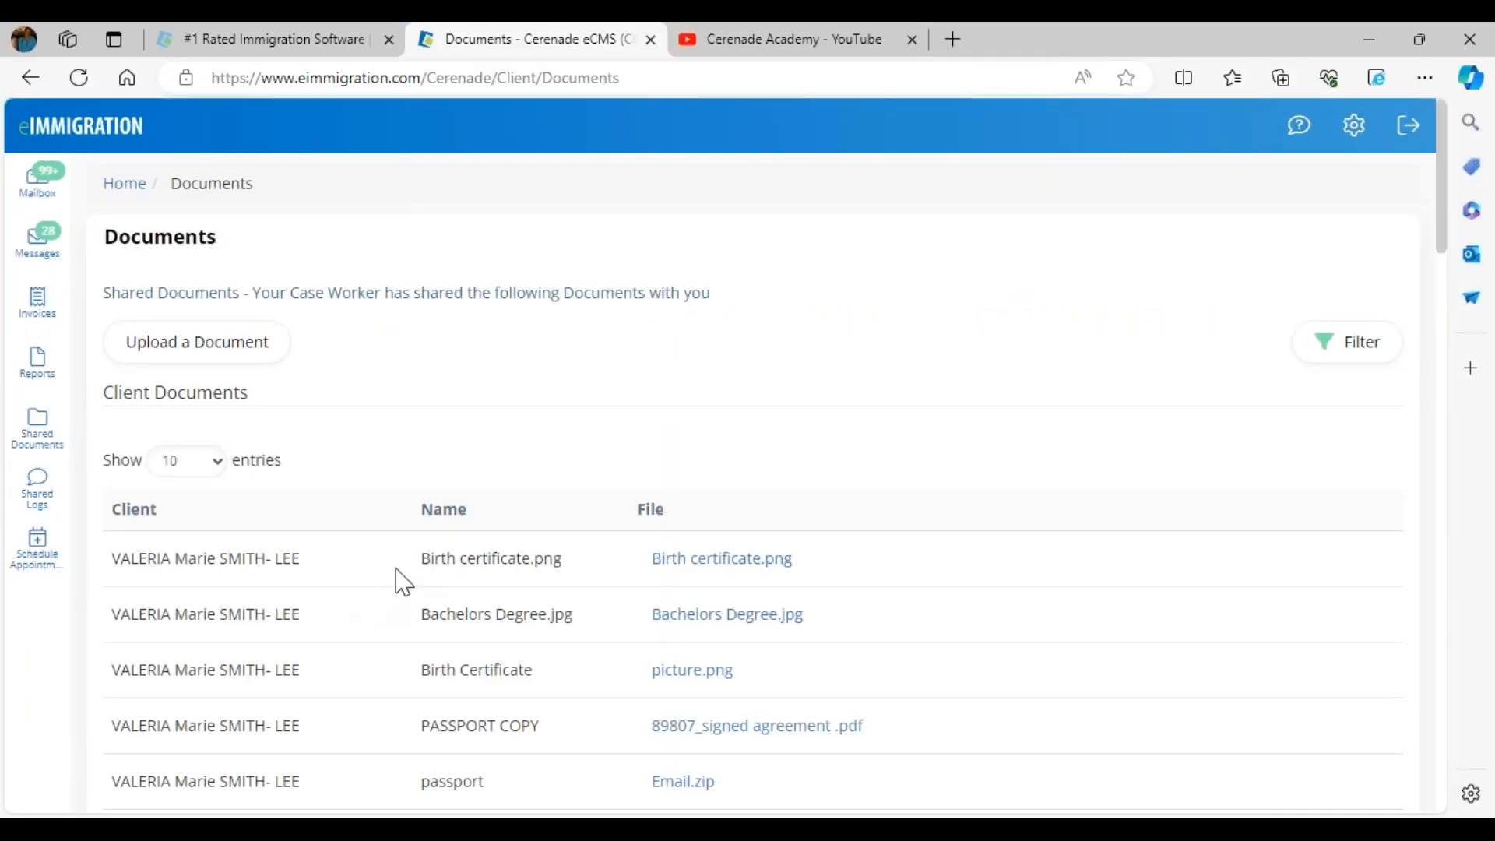
{"action": "left_click_drag", "start_coordinate": [428, 574], "coordinate": [554, 566]}
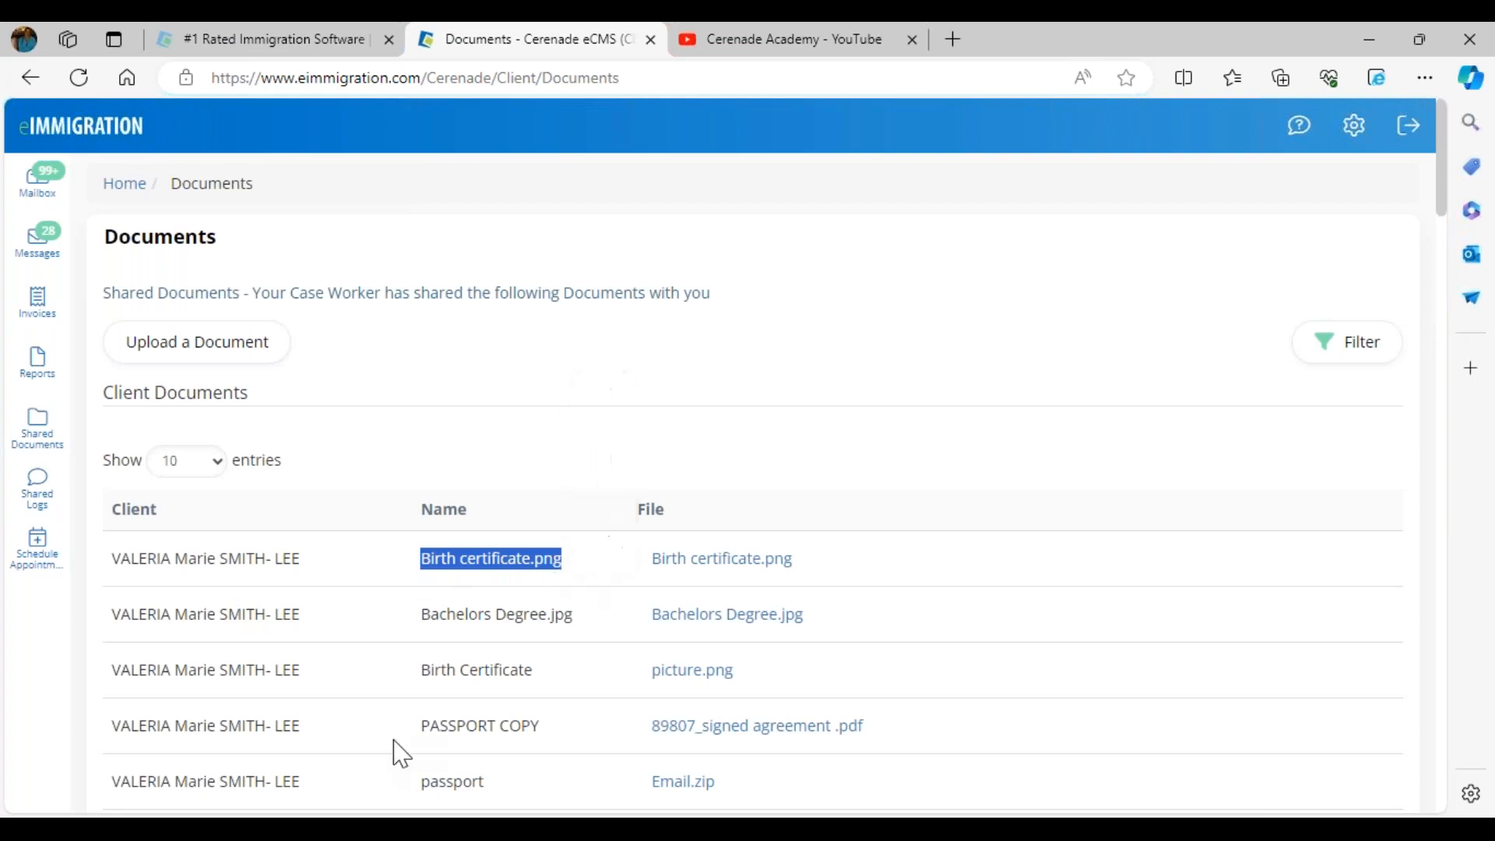
{"action": "scroll", "coordinate": [397, 751], "scroll_direction": "down", "scroll_amount": 8}
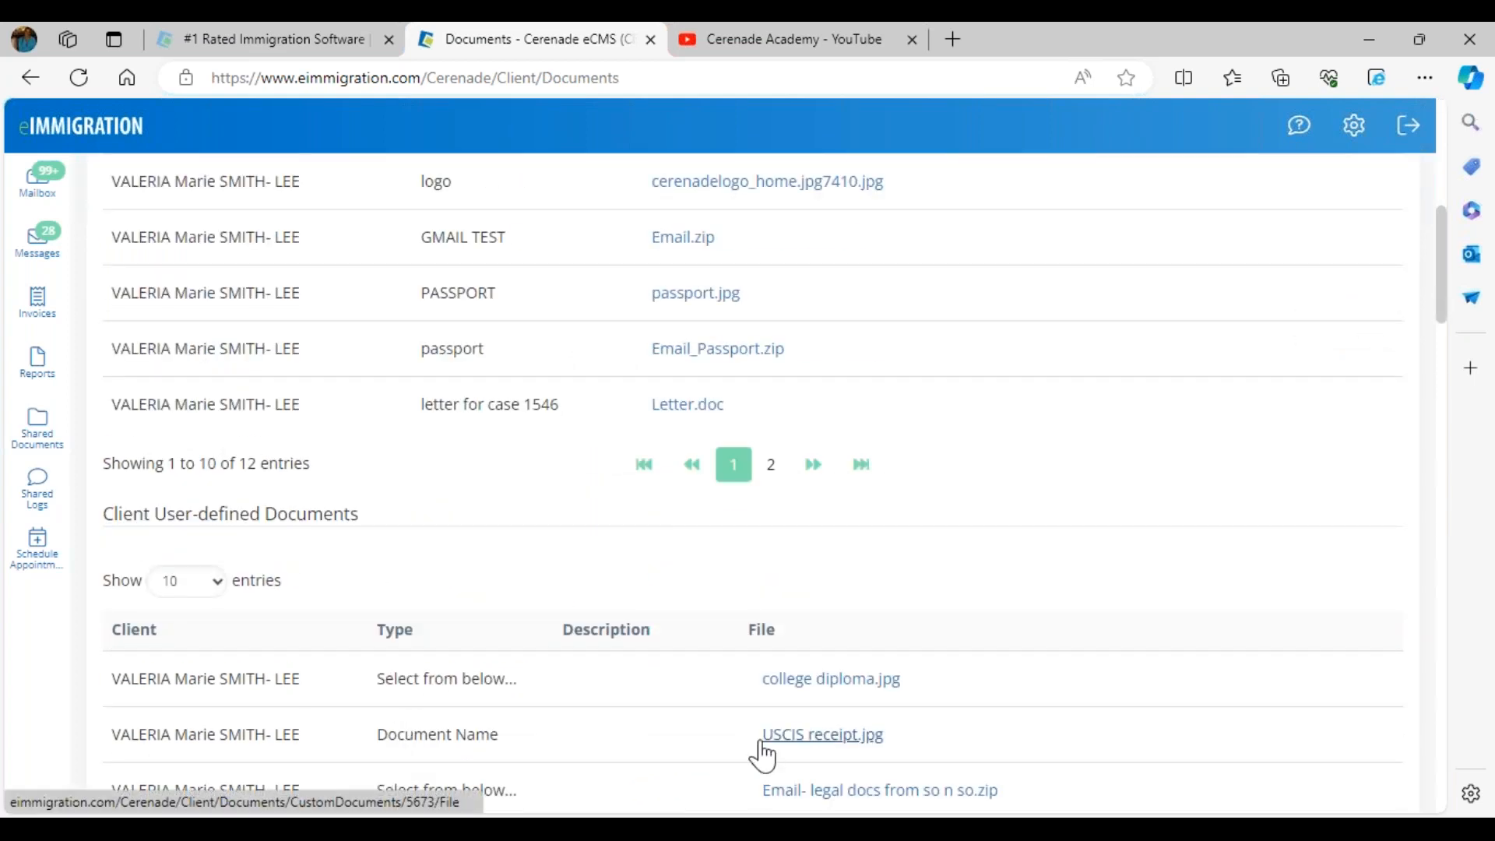
{"action": "scroll", "coordinate": [461, 619], "scroll_direction": "up", "scroll_amount": 8}
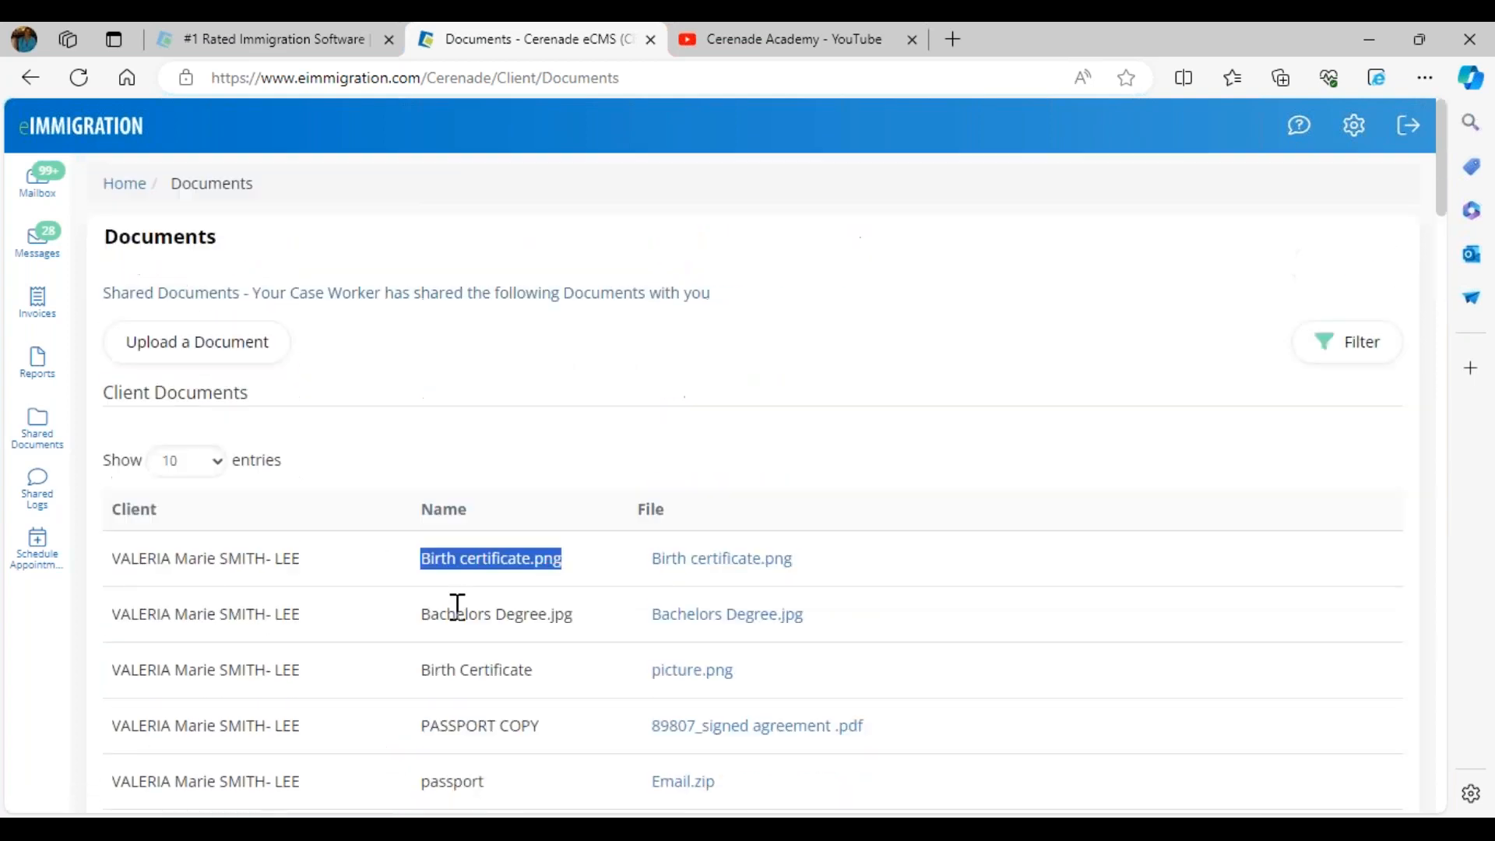
Upload mexican-passport.jpg with Upload To set to the case's Passport document
{"action": "left_click", "coordinate": [204, 344]}
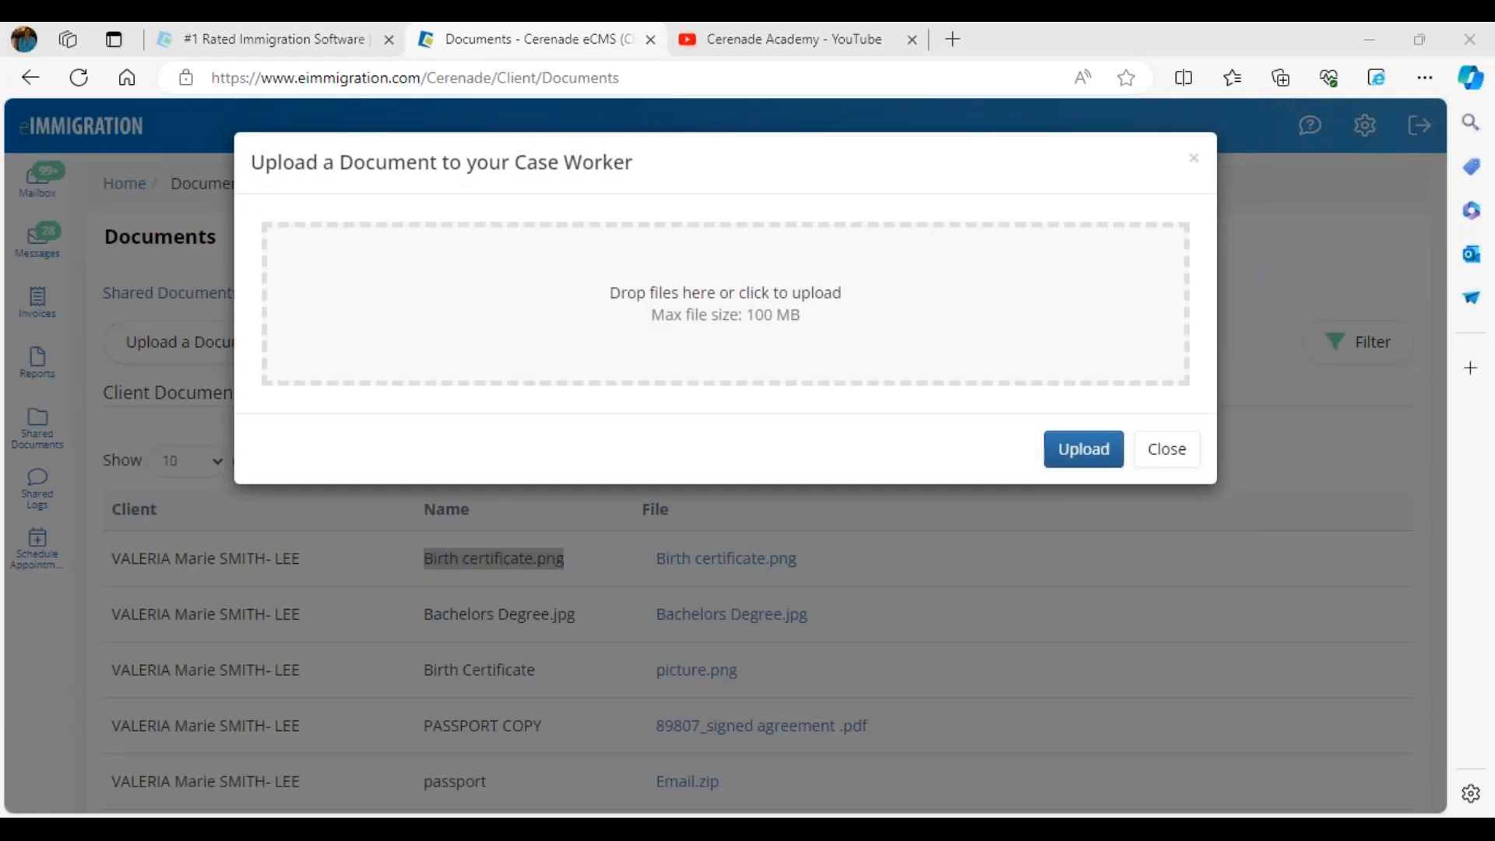
{"action": "left_click_drag", "start_coordinate": [278, 476], "coordinate": [592, 328]}
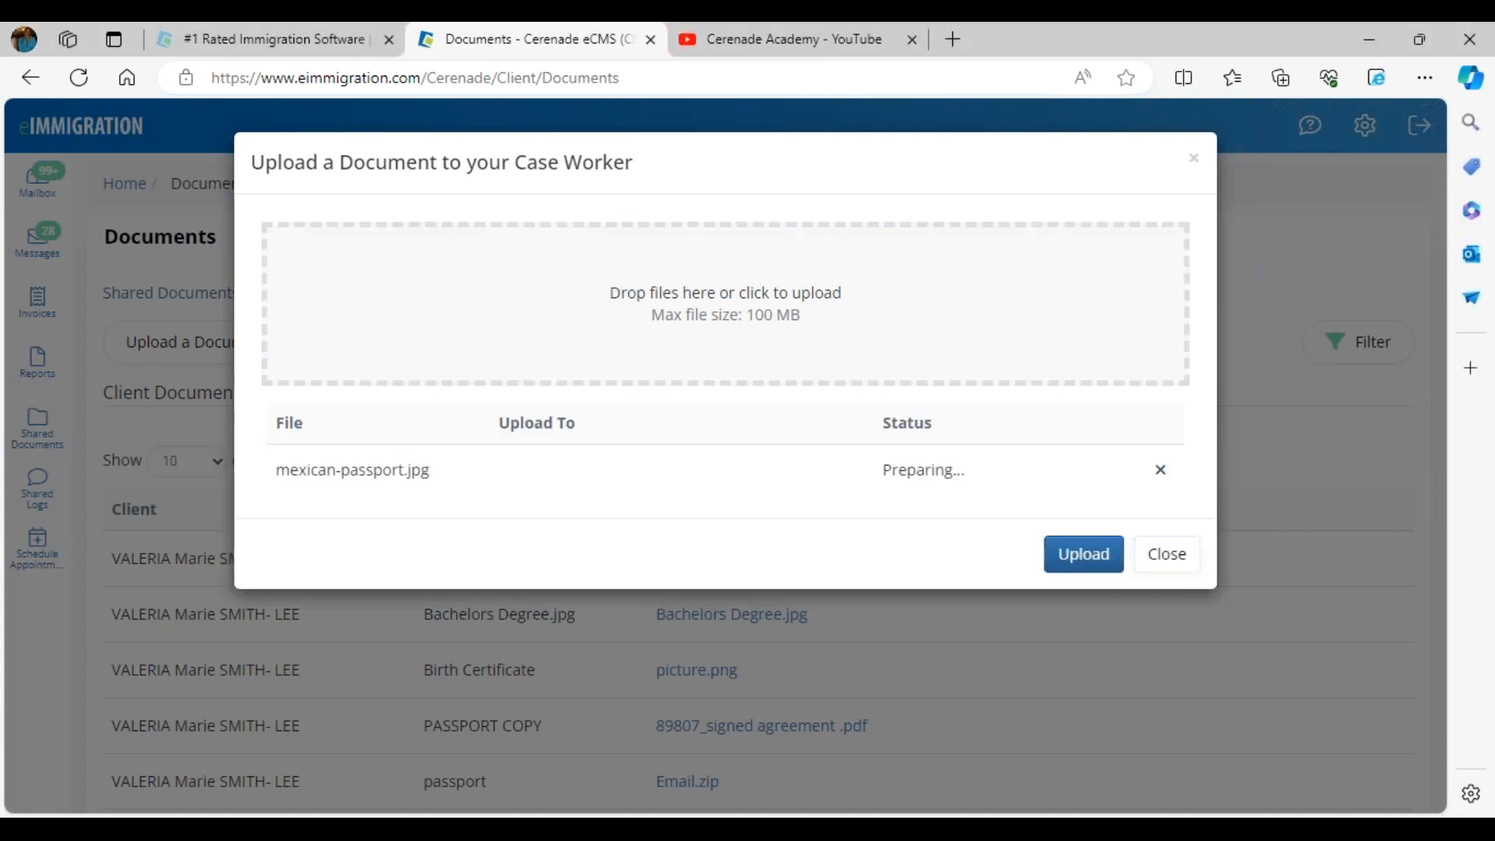
{"action": "left_click", "coordinate": [577, 477]}
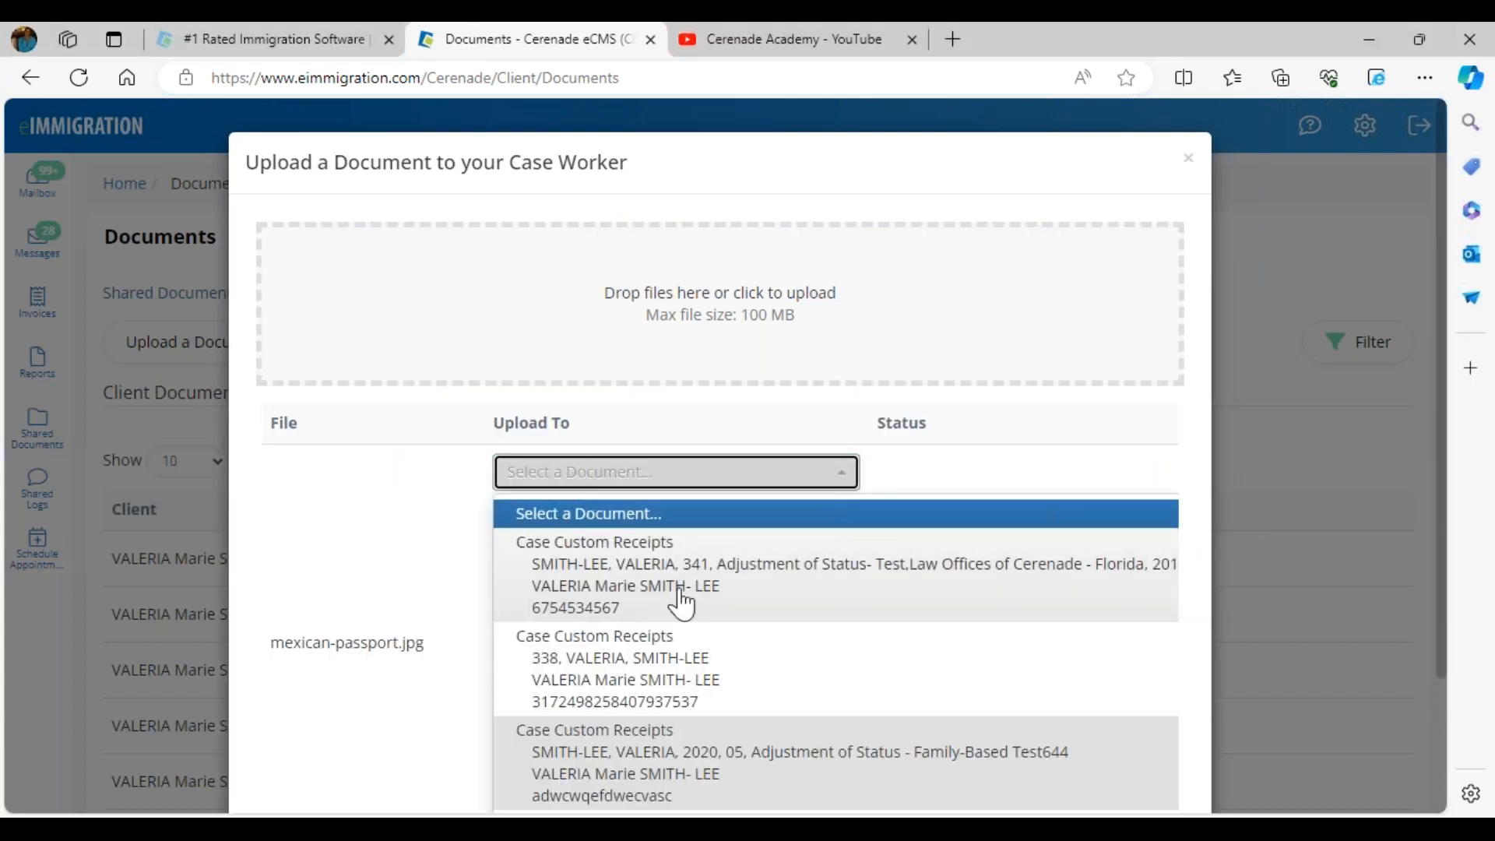
{"action": "scroll", "coordinate": [711, 631], "scroll_direction": "down", "scroll_amount": 4}
{"action": "scroll", "coordinate": [718, 643], "scroll_direction": "down", "scroll_amount": 5}
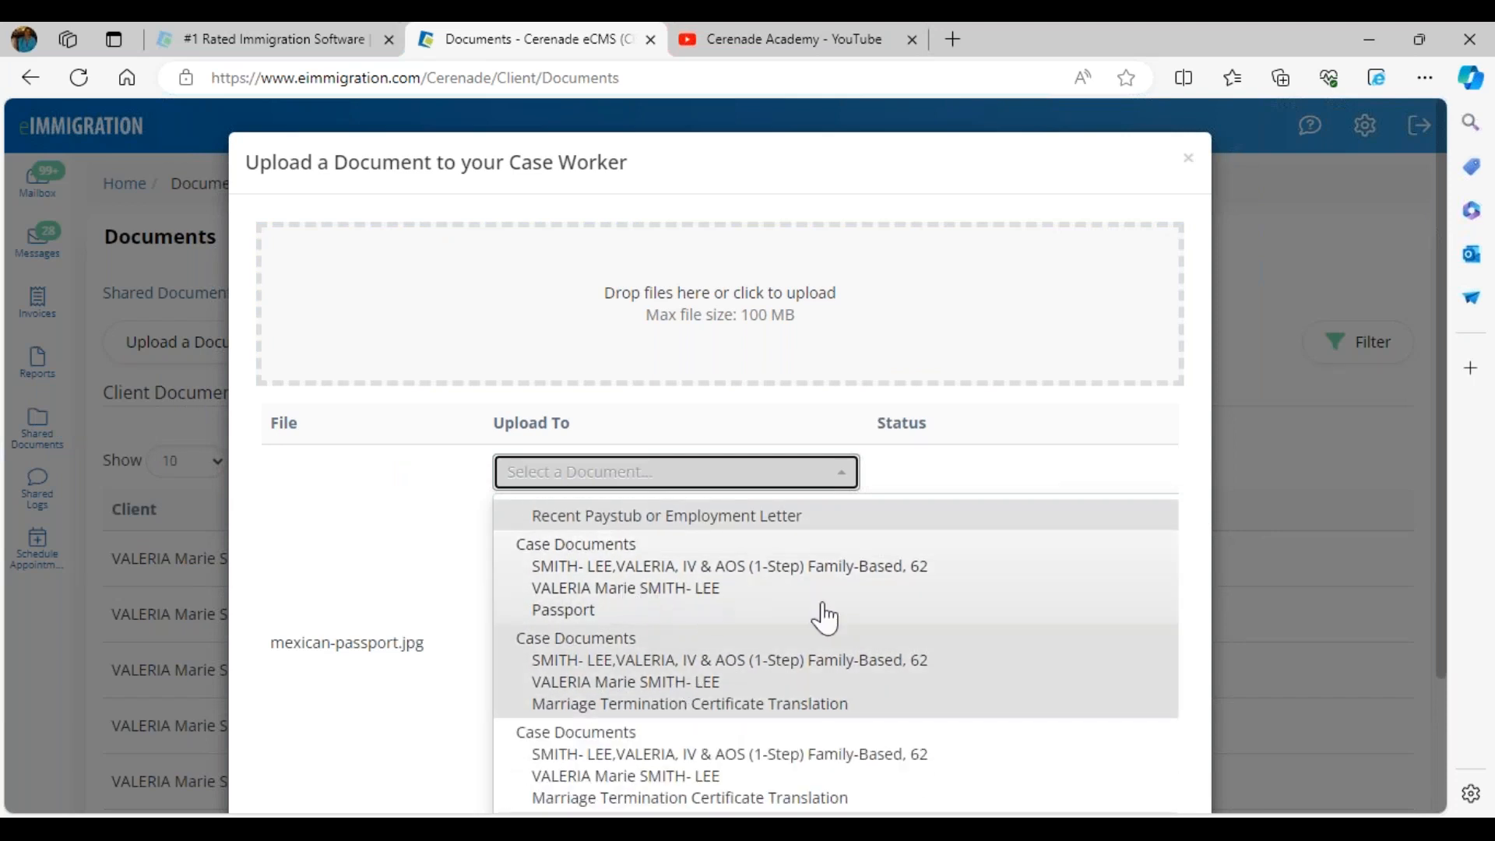
{"action": "left_click", "coordinate": [901, 576]}
{"action": "left_click", "coordinate": [901, 586]}
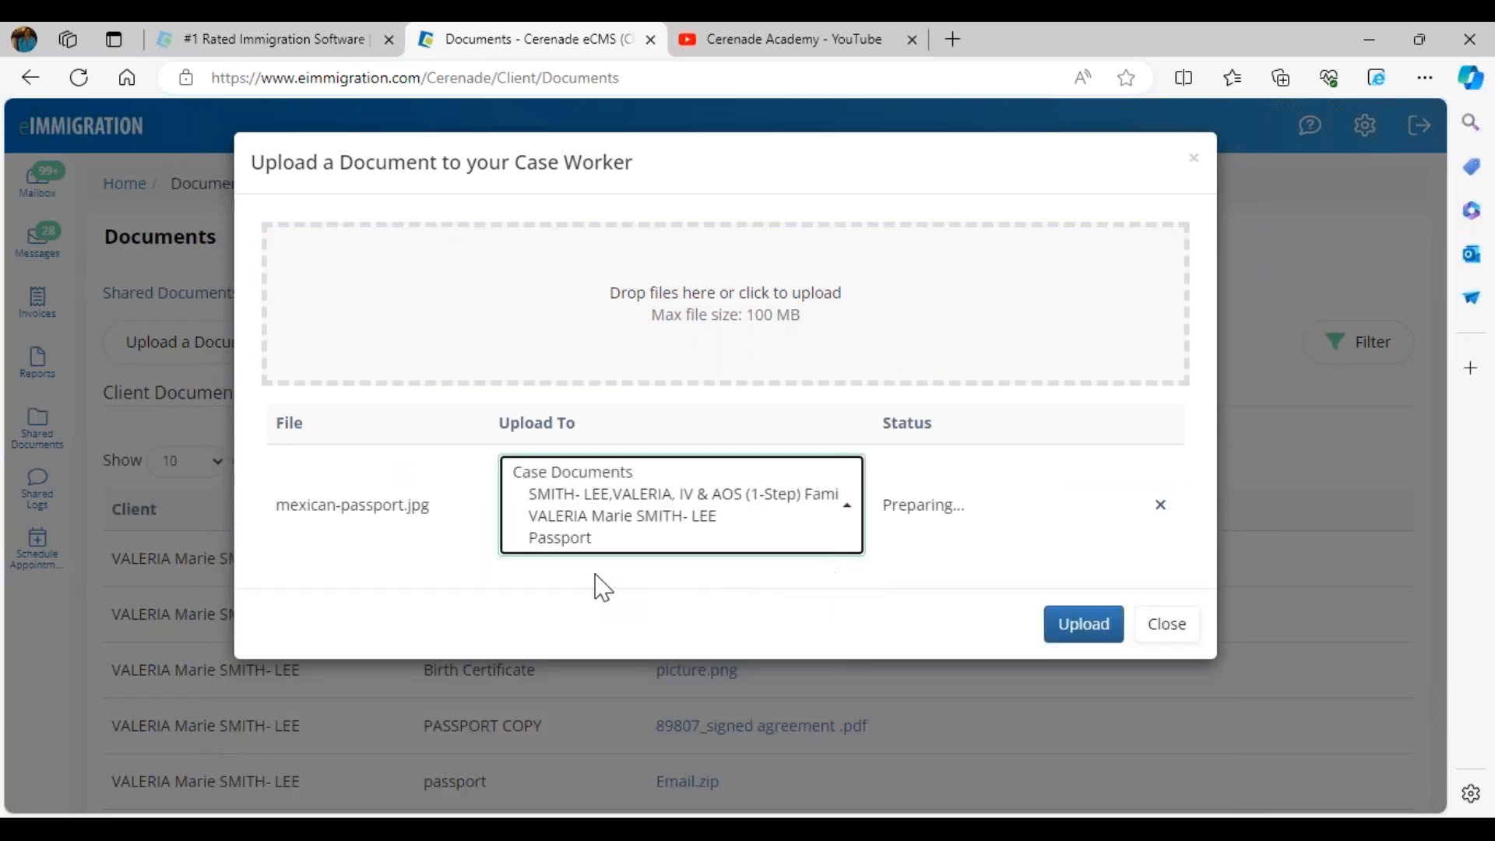
{"action": "double_click", "coordinate": [418, 507]}
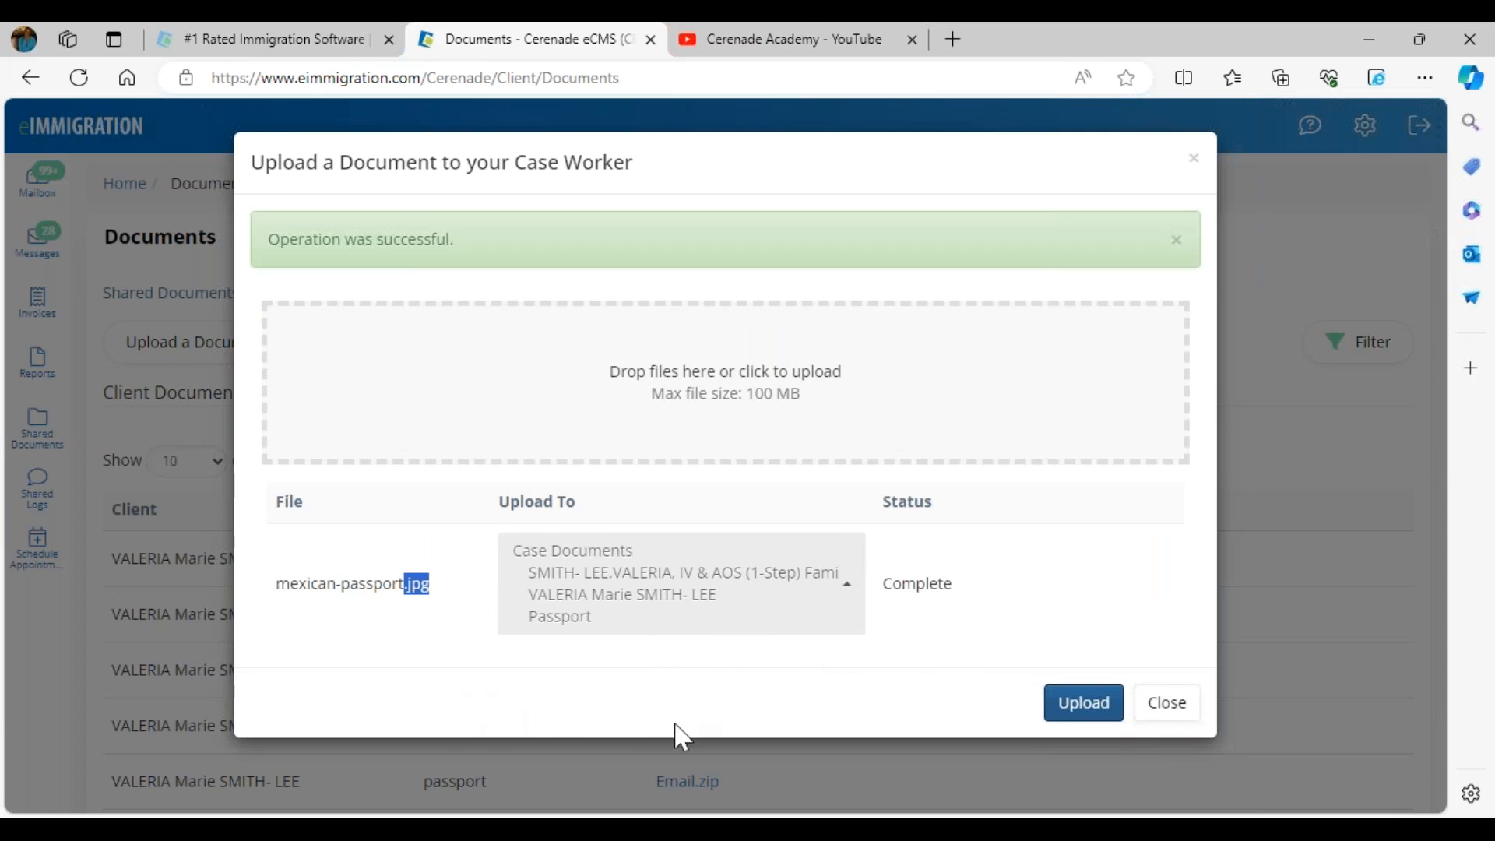
Confirm the upload succeeded, close the window and return to the staff home page
{"action": "left_click_drag", "start_coordinate": [268, 239], "coordinate": [530, 249]}
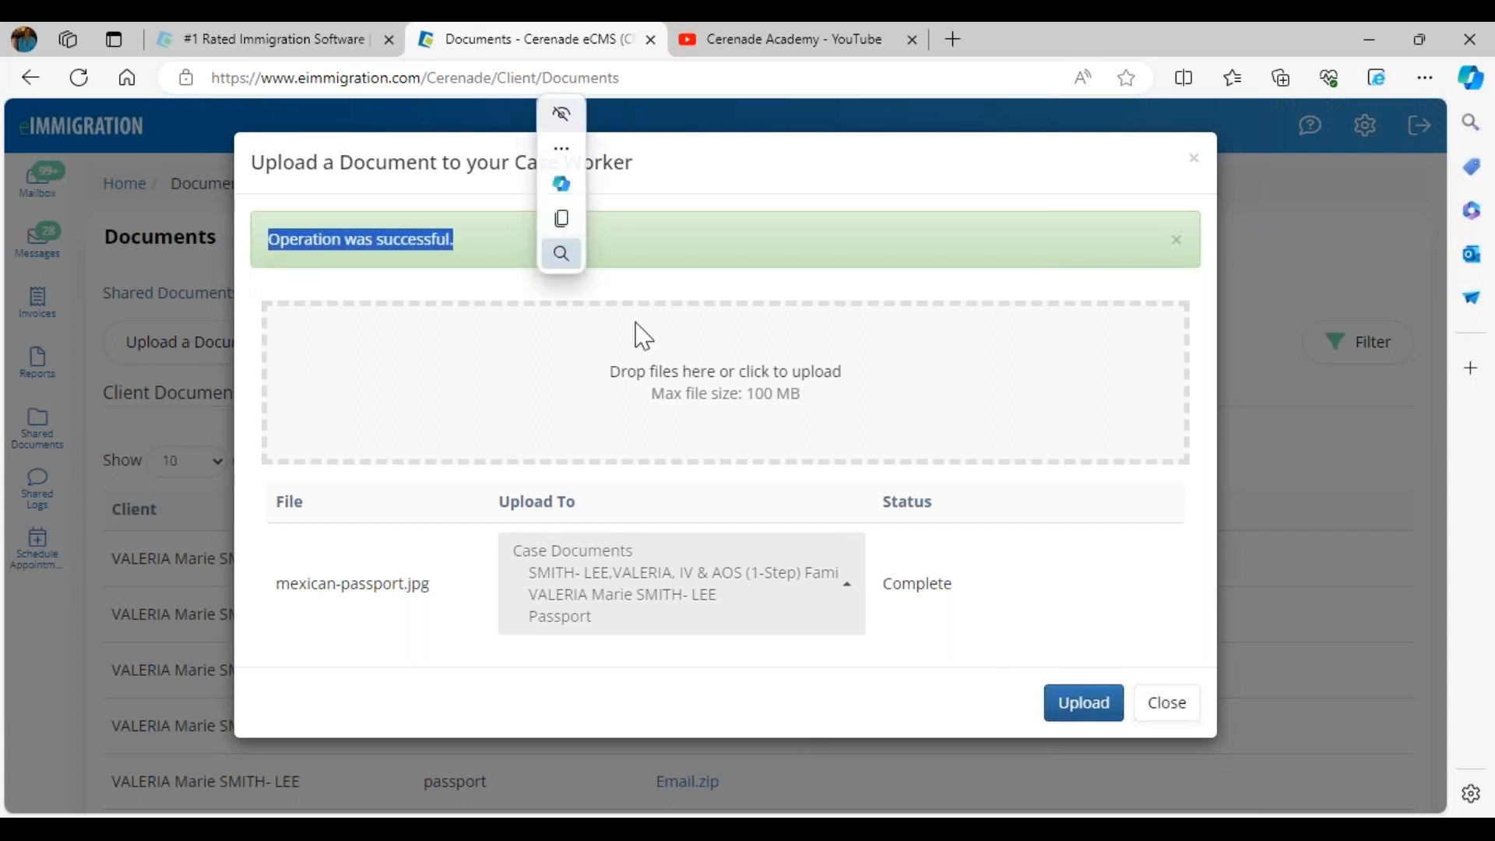
{"action": "left_click", "coordinate": [1056, 713]}
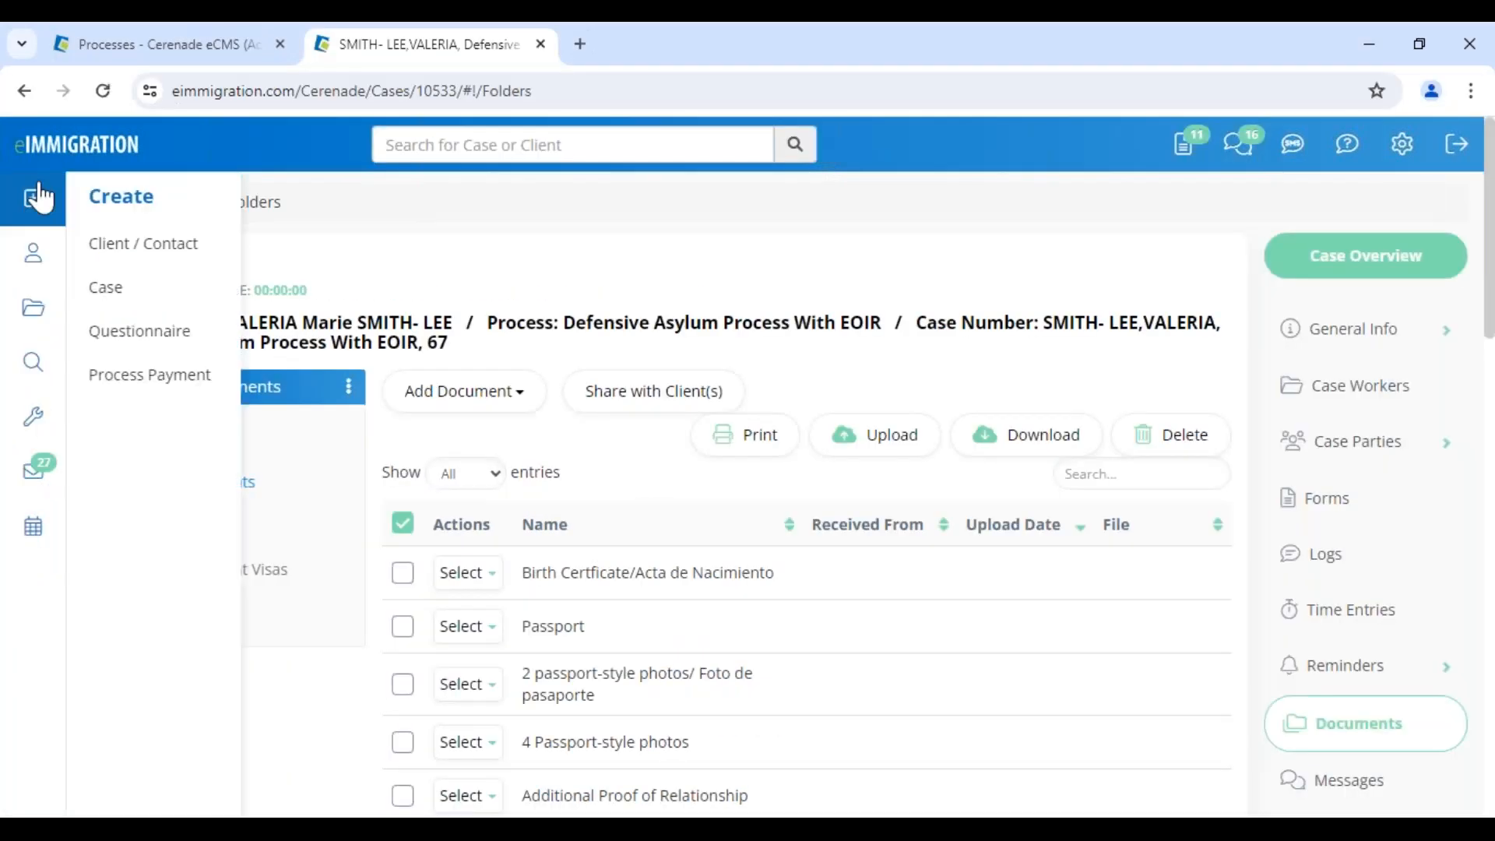
{"action": "left_click", "coordinate": [251, 204]}
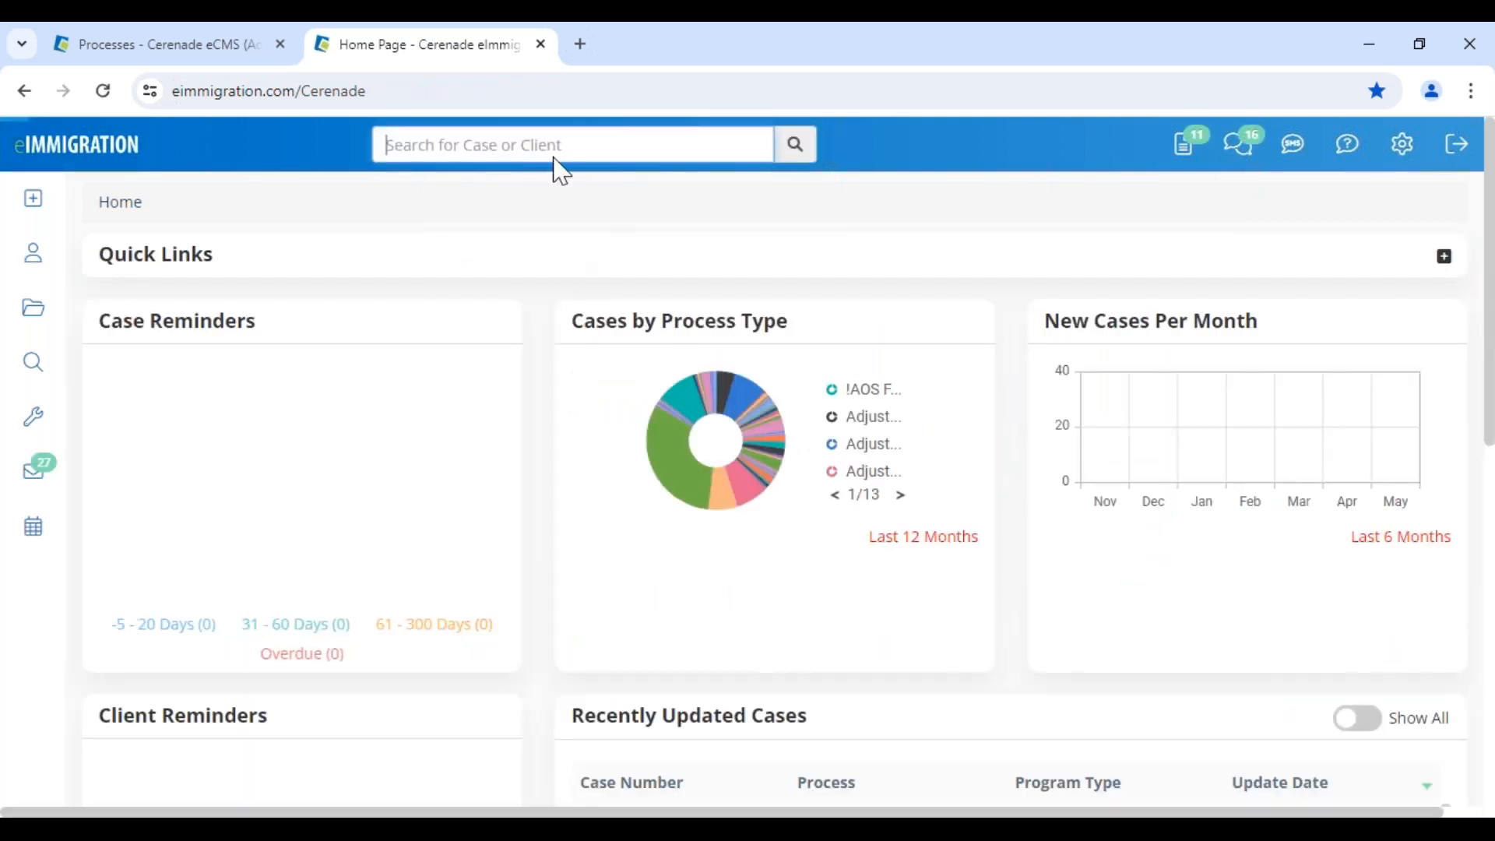
Search for case 62 and open the IV & AOS case's Documents folder
{"action": "type", "text": "62"}
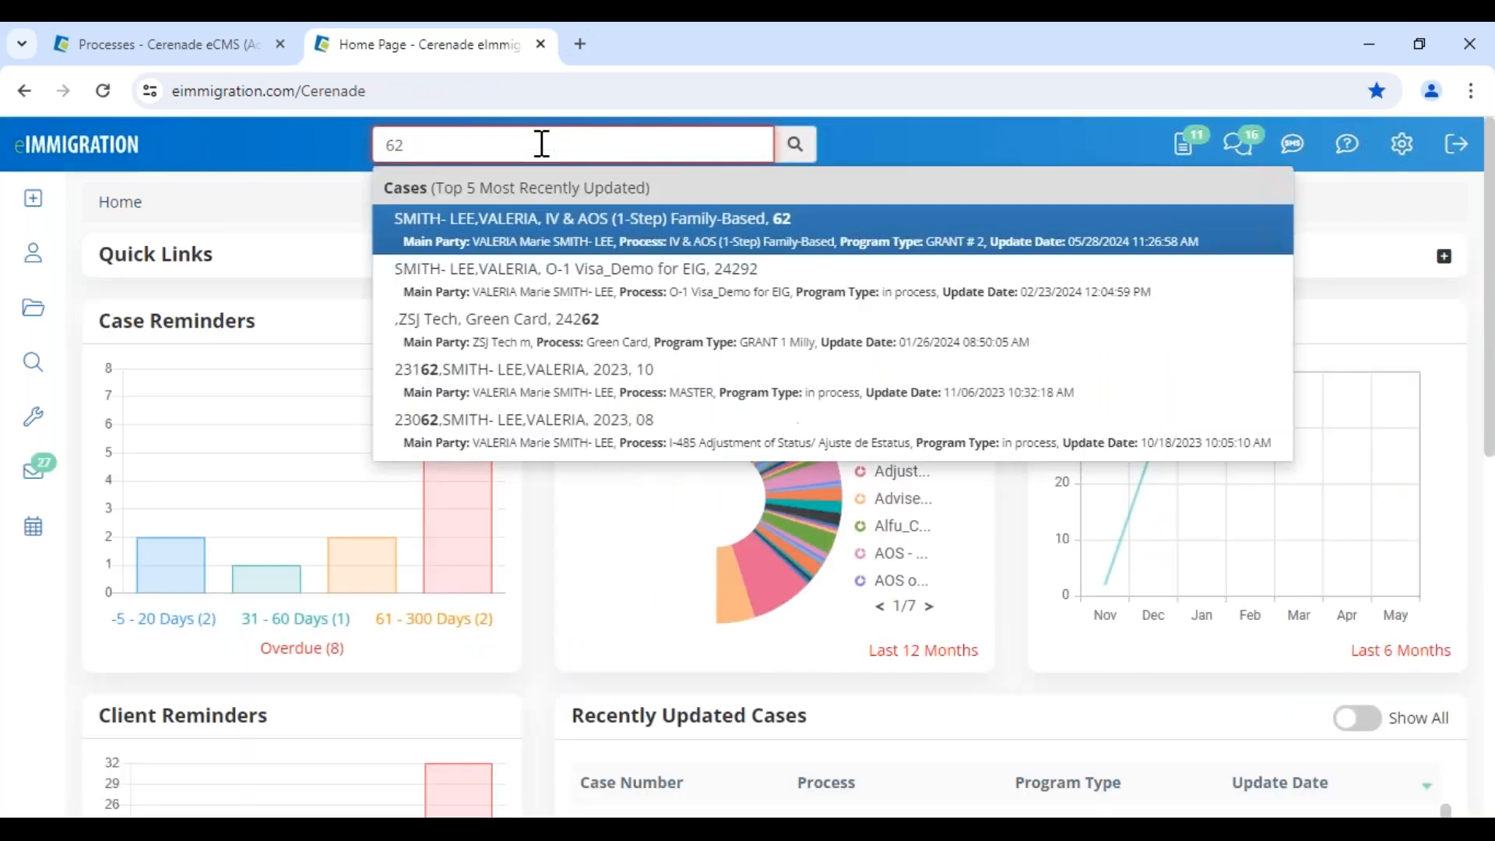
{"action": "left_click", "coordinate": [764, 236]}
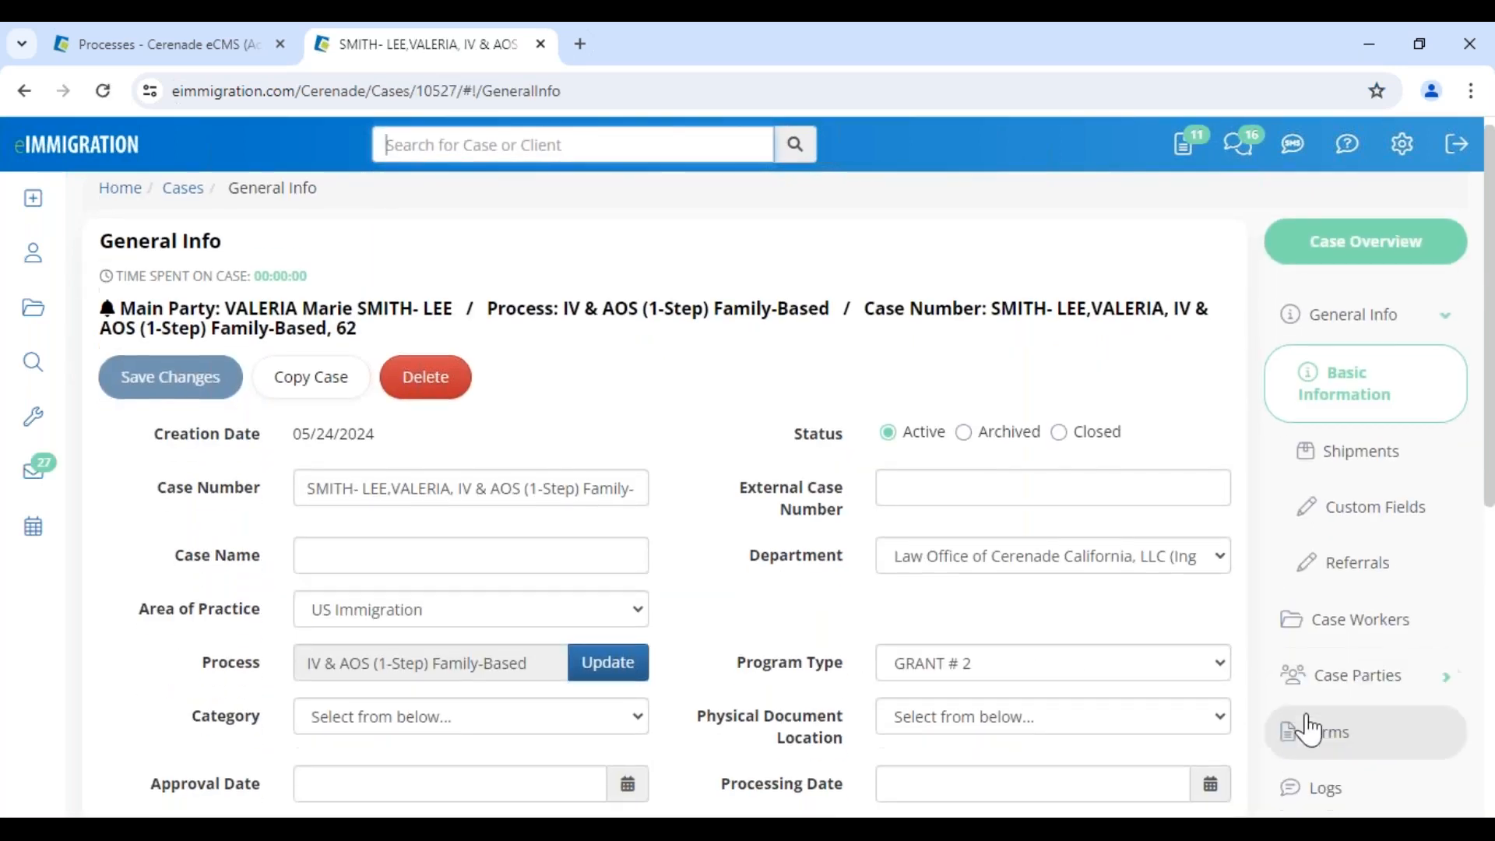
{"action": "scroll", "coordinate": [1316, 716], "scroll_direction": "down", "scroll_amount": 4}
{"action": "left_click", "coordinate": [1341, 661]}
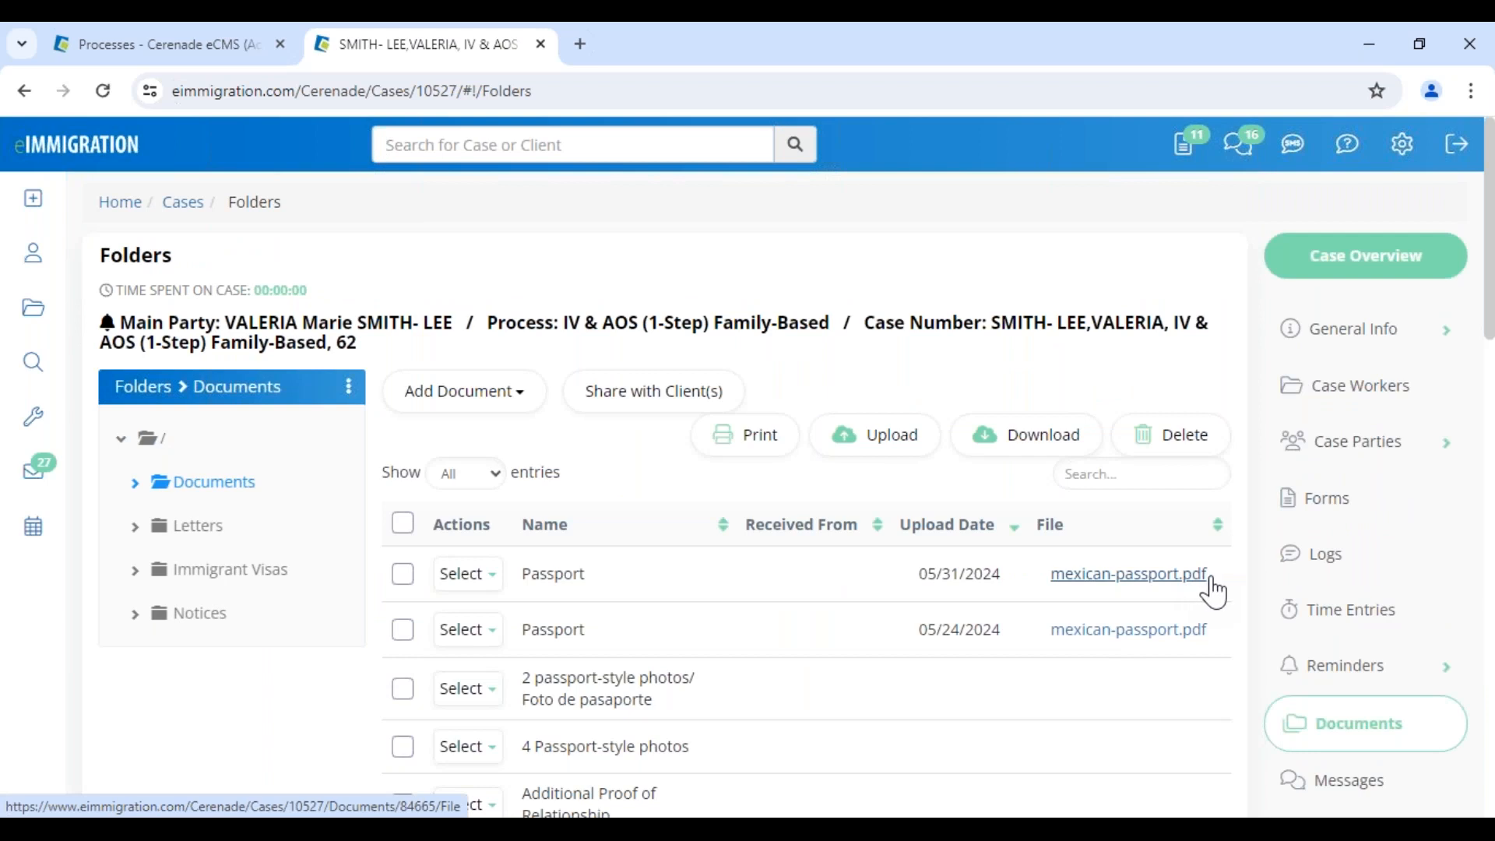
View the uploaded mexican-passport.pdf, then tick the 2 and 4 passport-style photos rows
{"action": "left_click", "coordinate": [468, 574]}
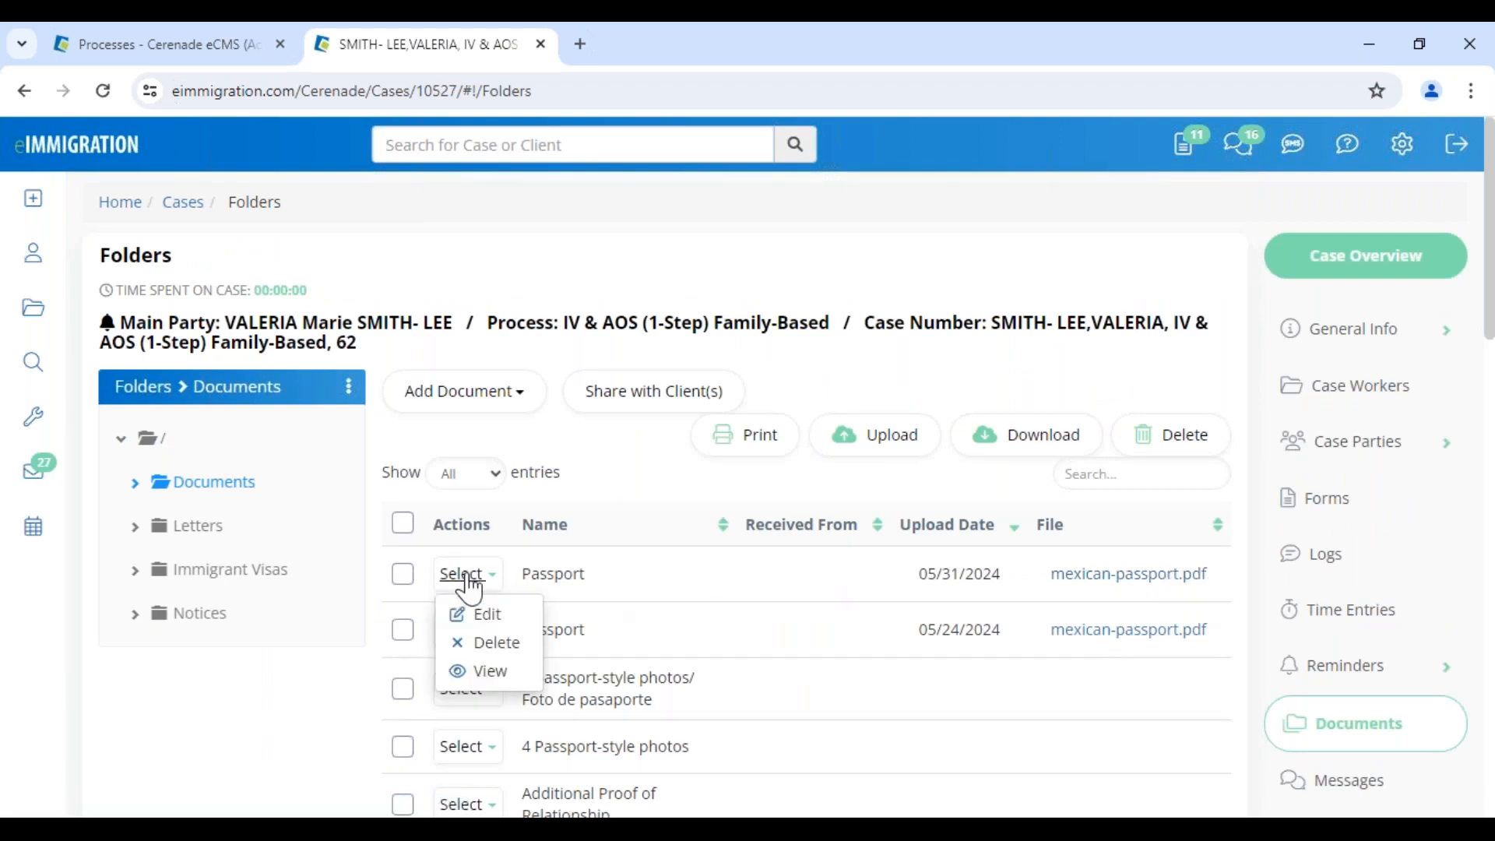
{"action": "left_click", "coordinate": [481, 671]}
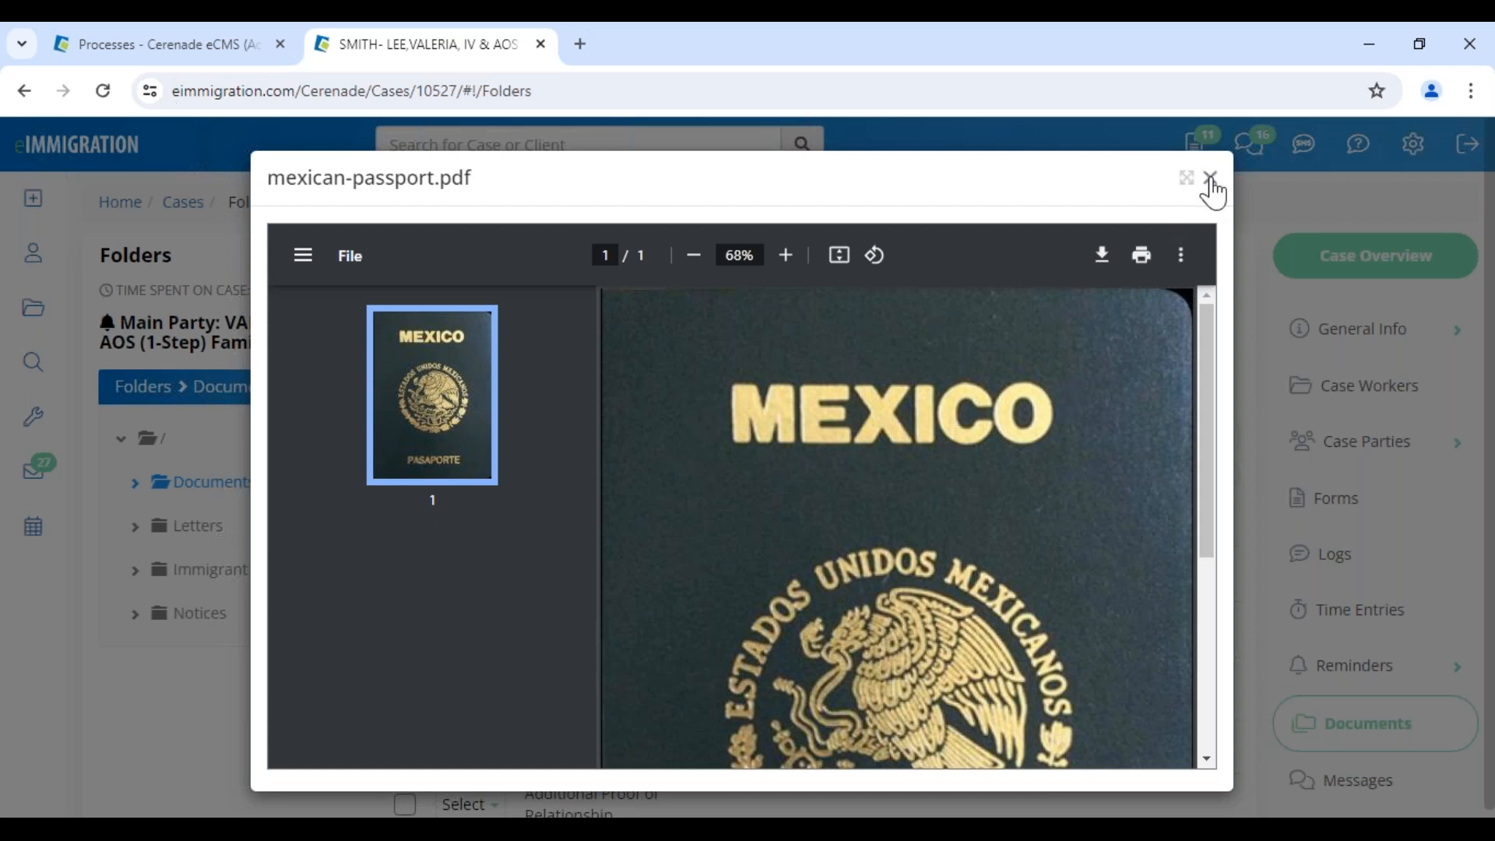
{"action": "left_click", "coordinate": [1212, 179]}
{"action": "left_click", "coordinate": [469, 574]}
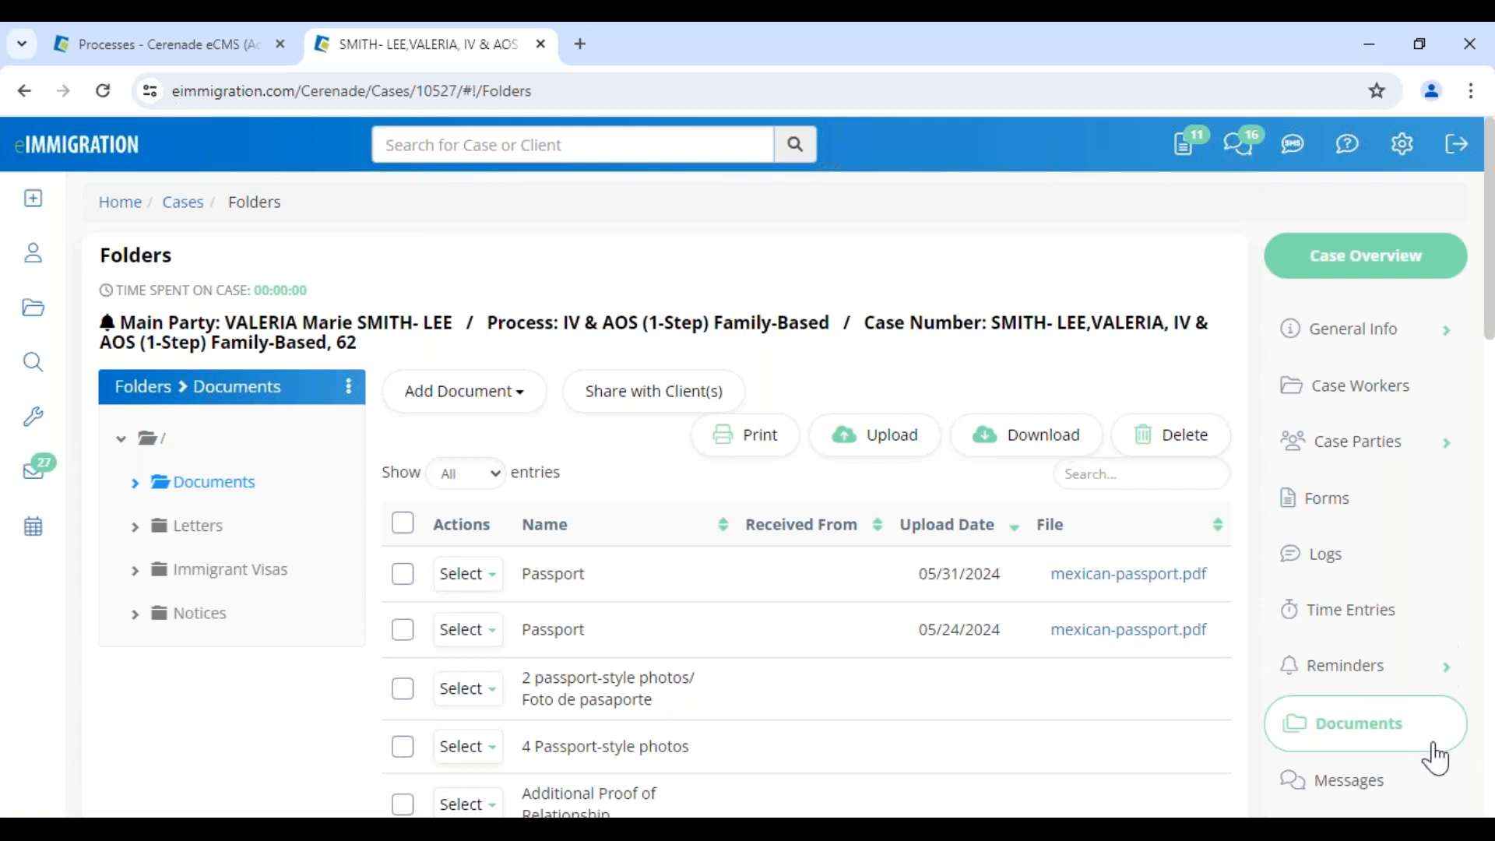
{"action": "left_click", "coordinate": [402, 690]}
{"action": "left_click", "coordinate": [403, 749]}
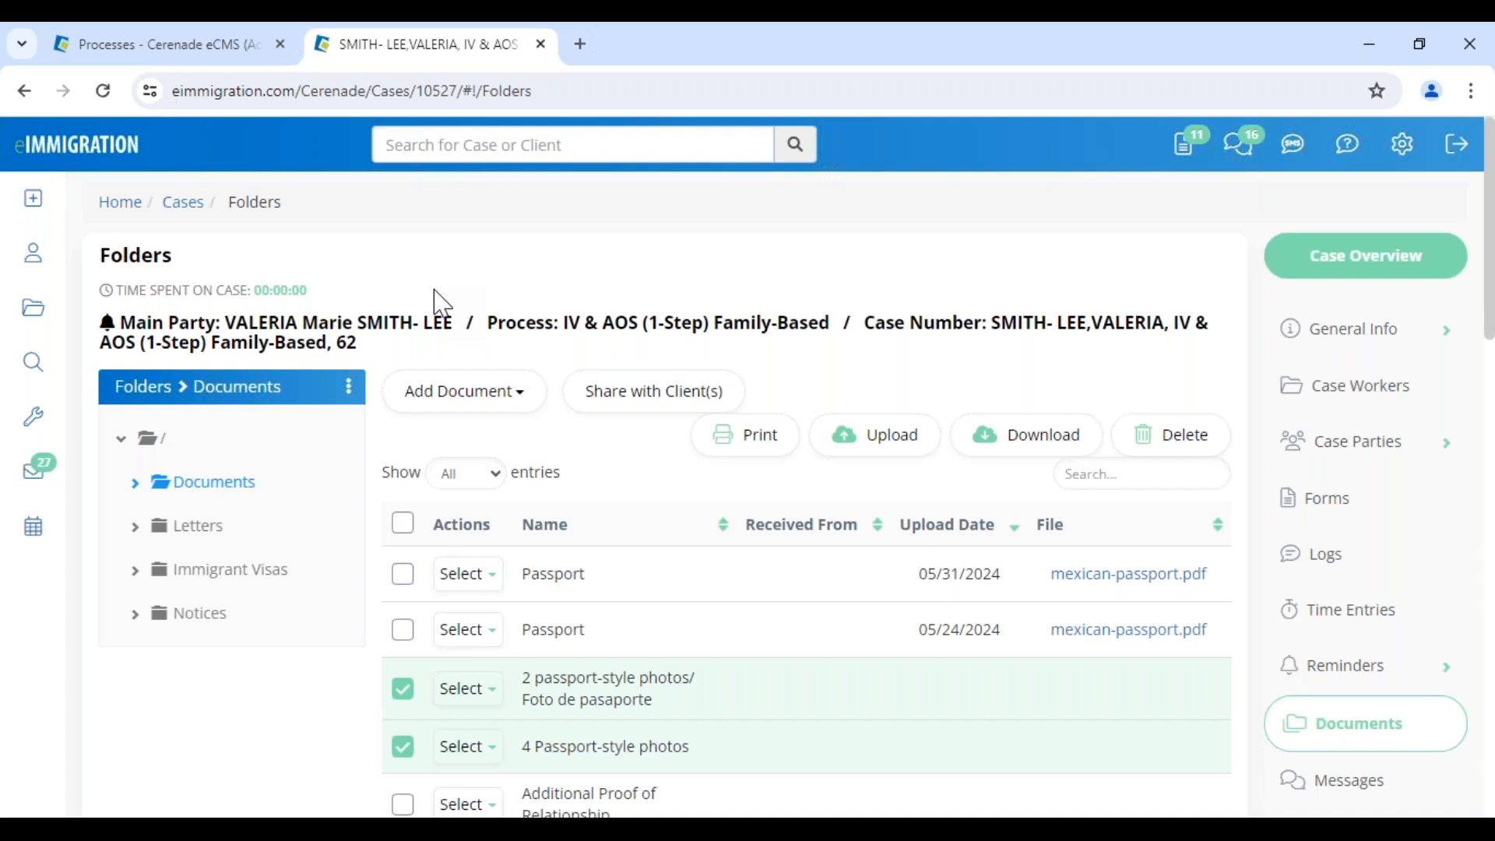
Open the main party's Client-Access settings, showing portal access Enabled and the login name
{"action": "left_click", "coordinate": [364, 325]}
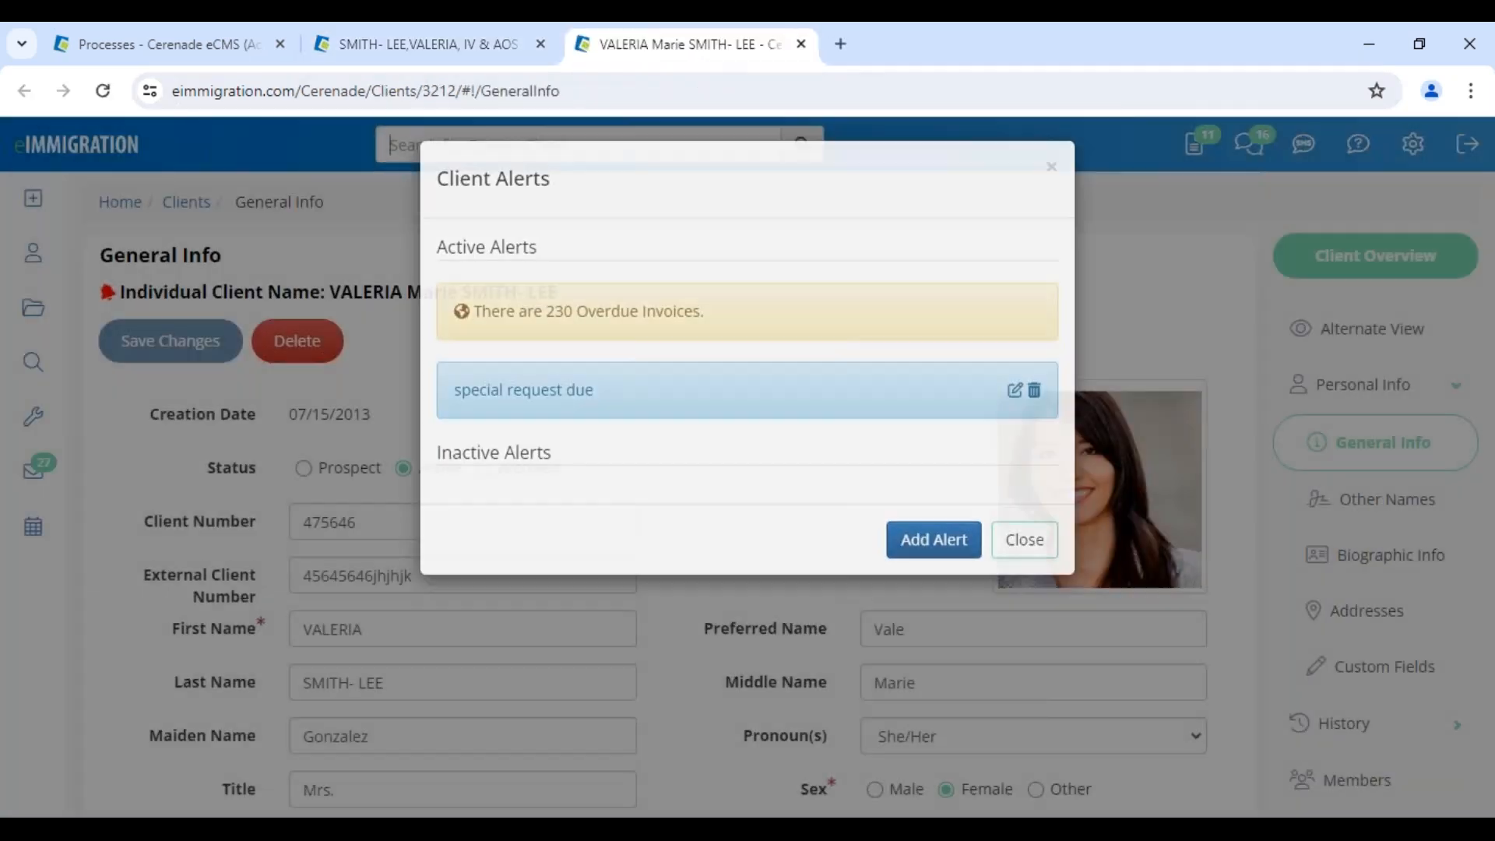
{"action": "scroll", "coordinate": [1408, 694], "scroll_direction": "down", "scroll_amount": 10}
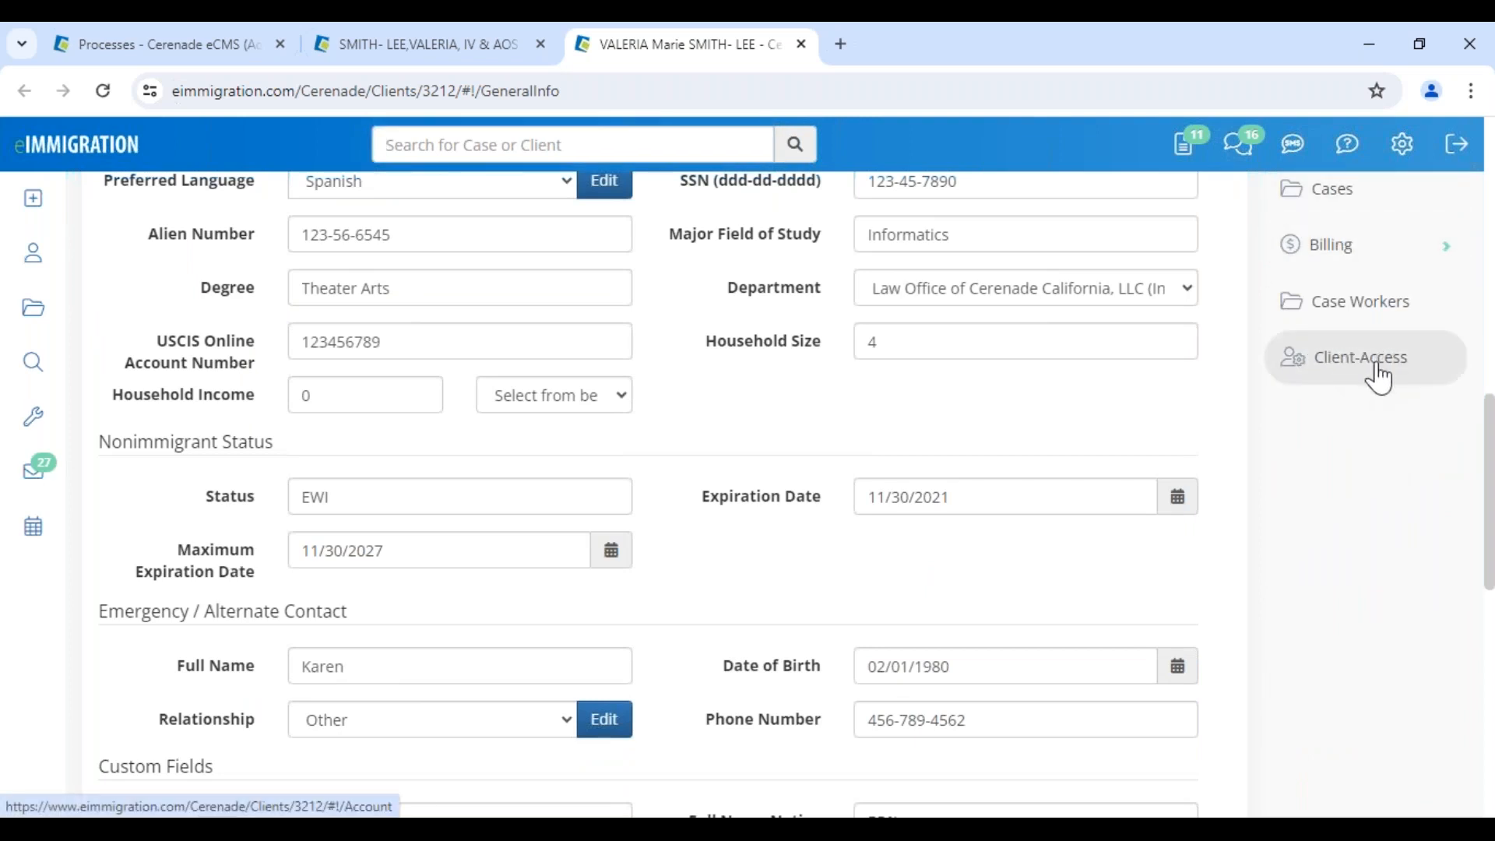
{"action": "left_click", "coordinate": [1335, 377]}
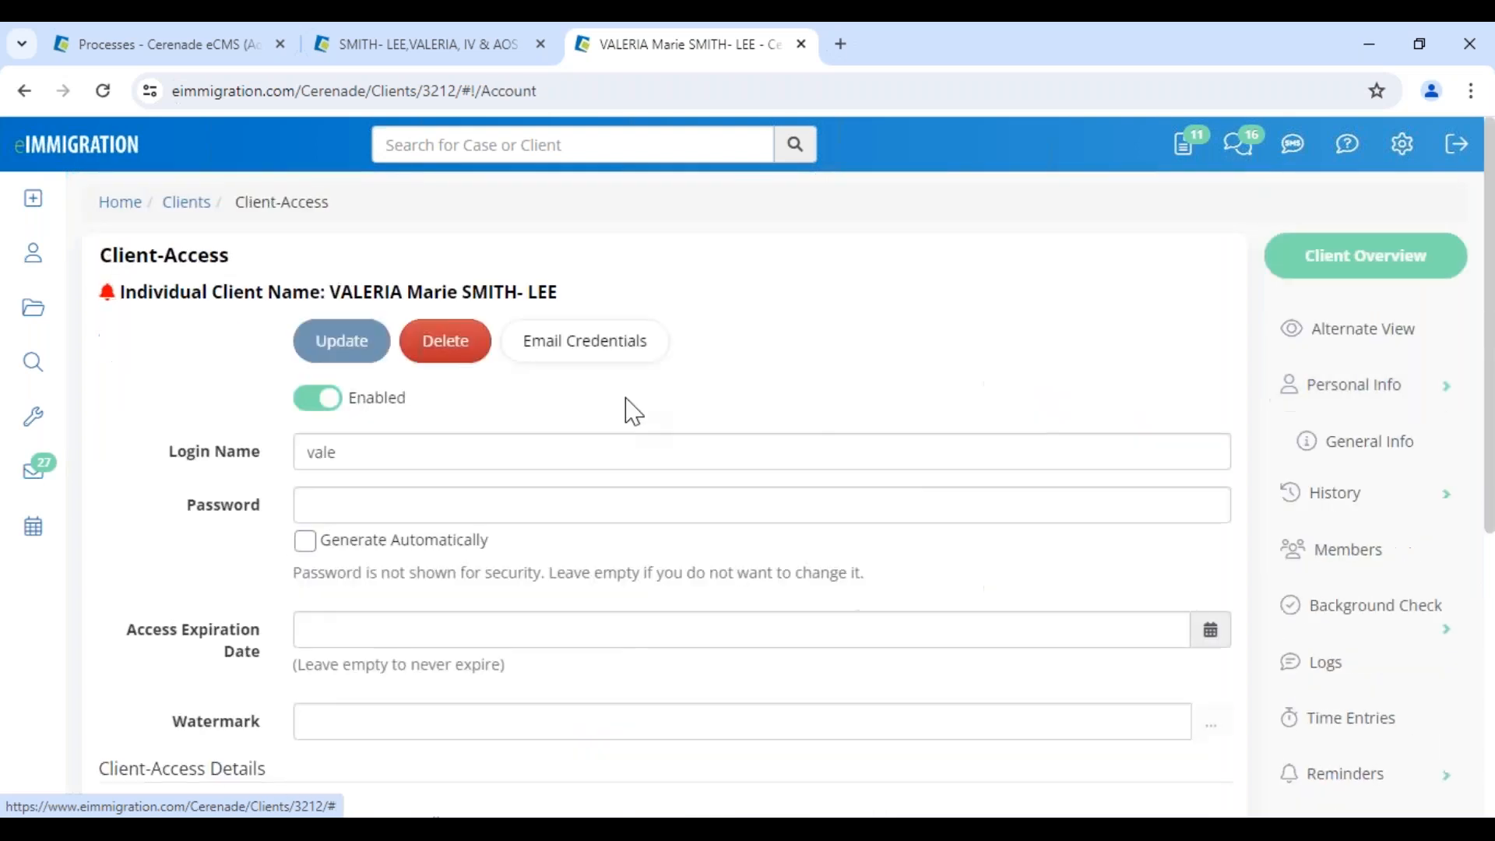
{"action": "left_click_drag", "start_coordinate": [348, 398], "coordinate": [458, 413]}
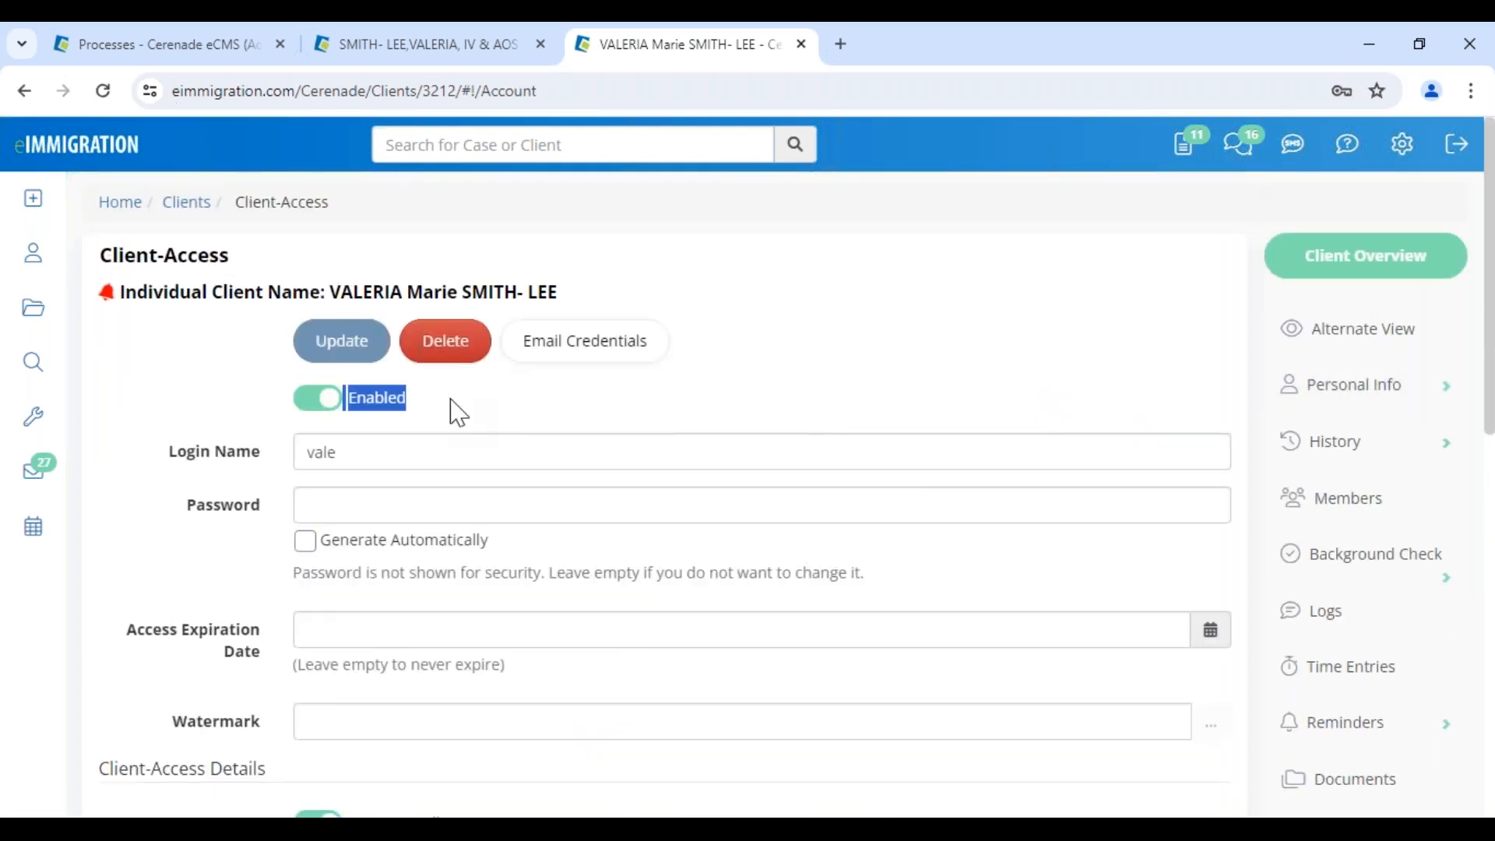
{"action": "left_click_drag", "start_coordinate": [302, 464], "coordinate": [423, 462]}
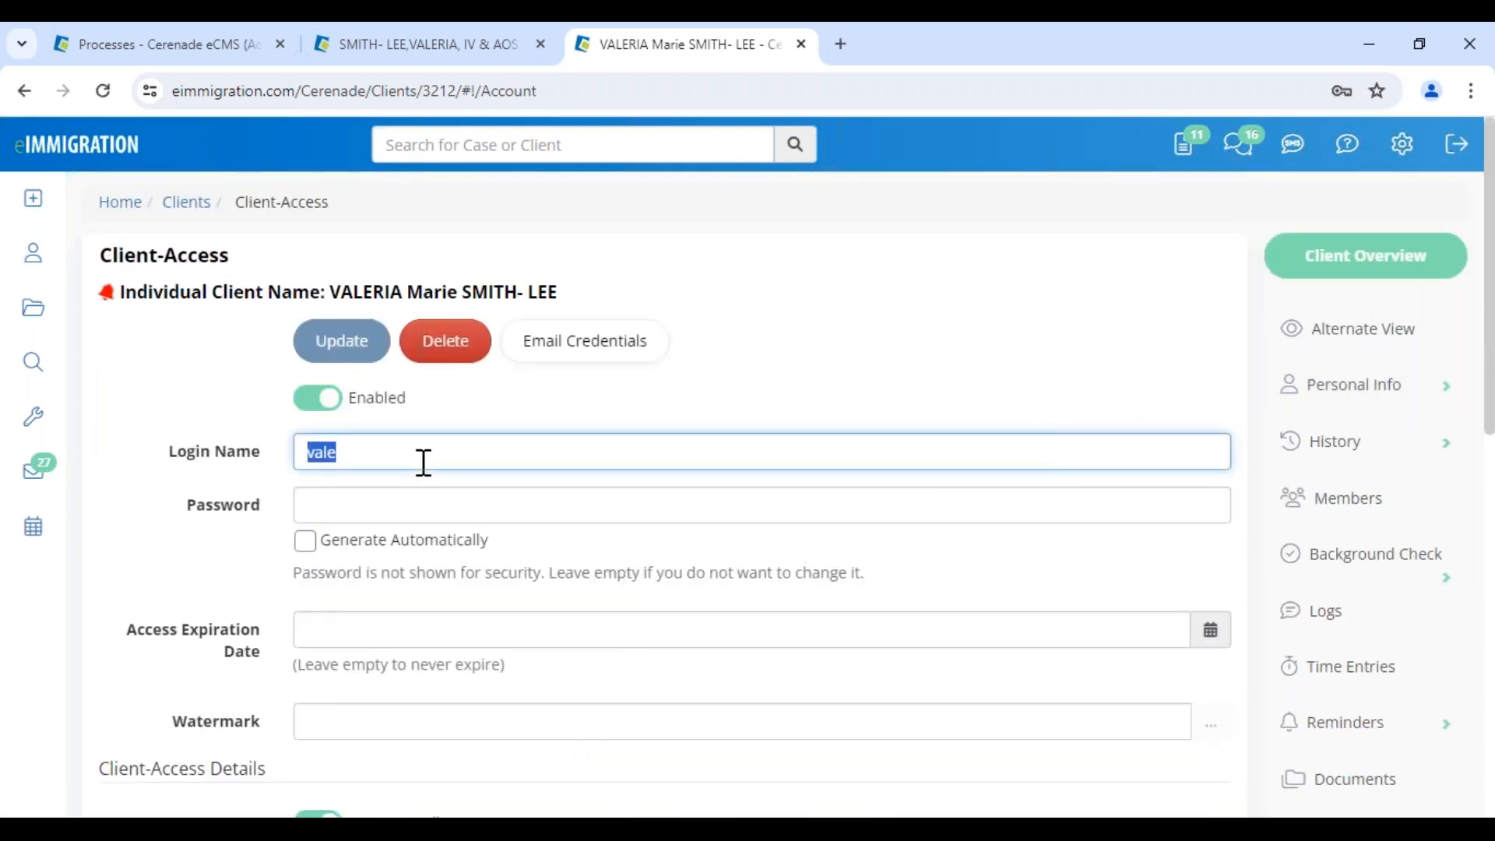
{"action": "left_click", "coordinate": [546, 425]}
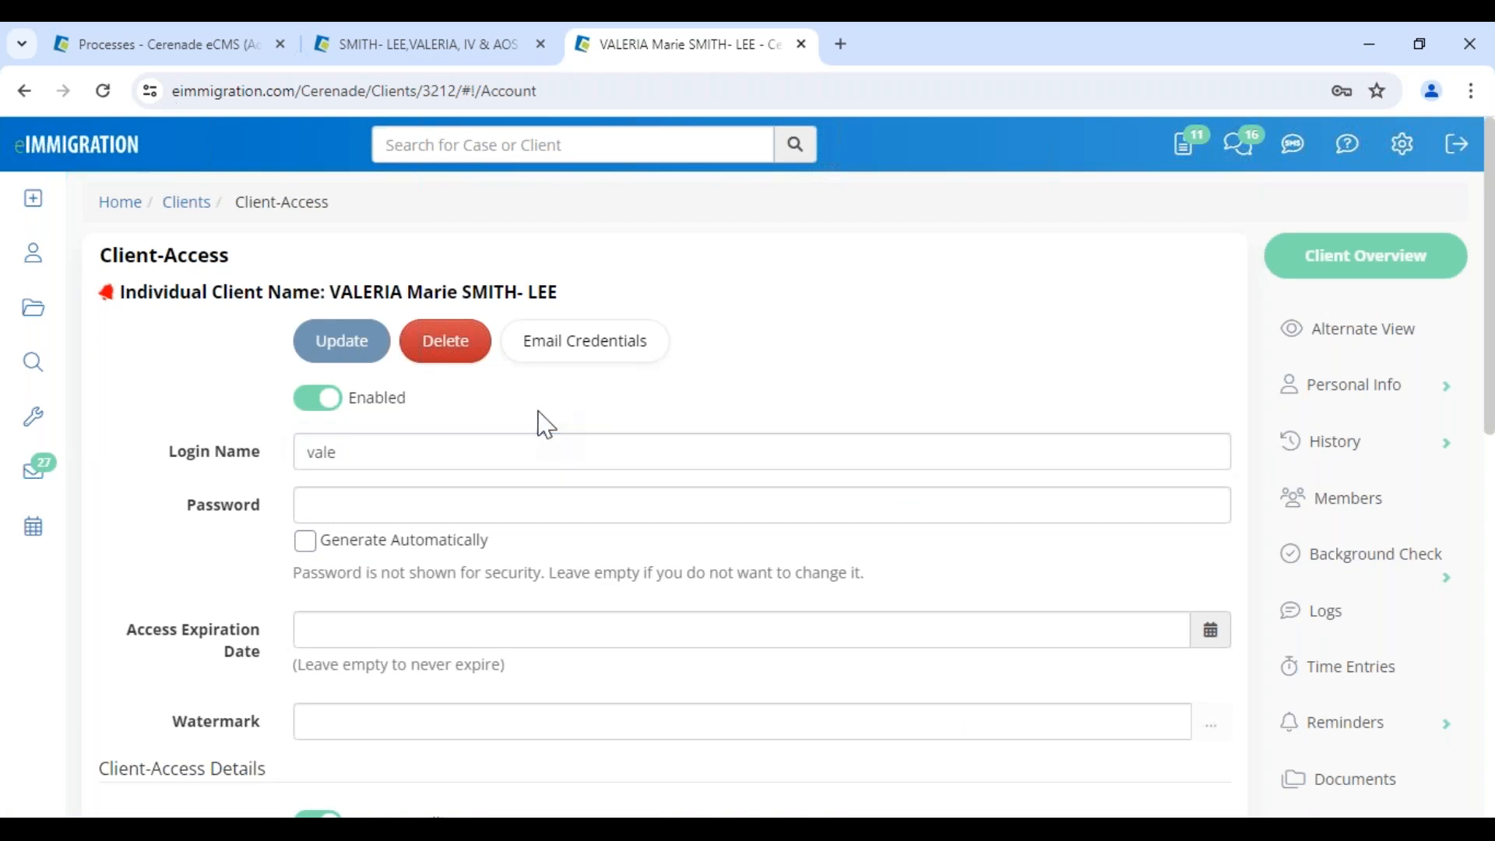
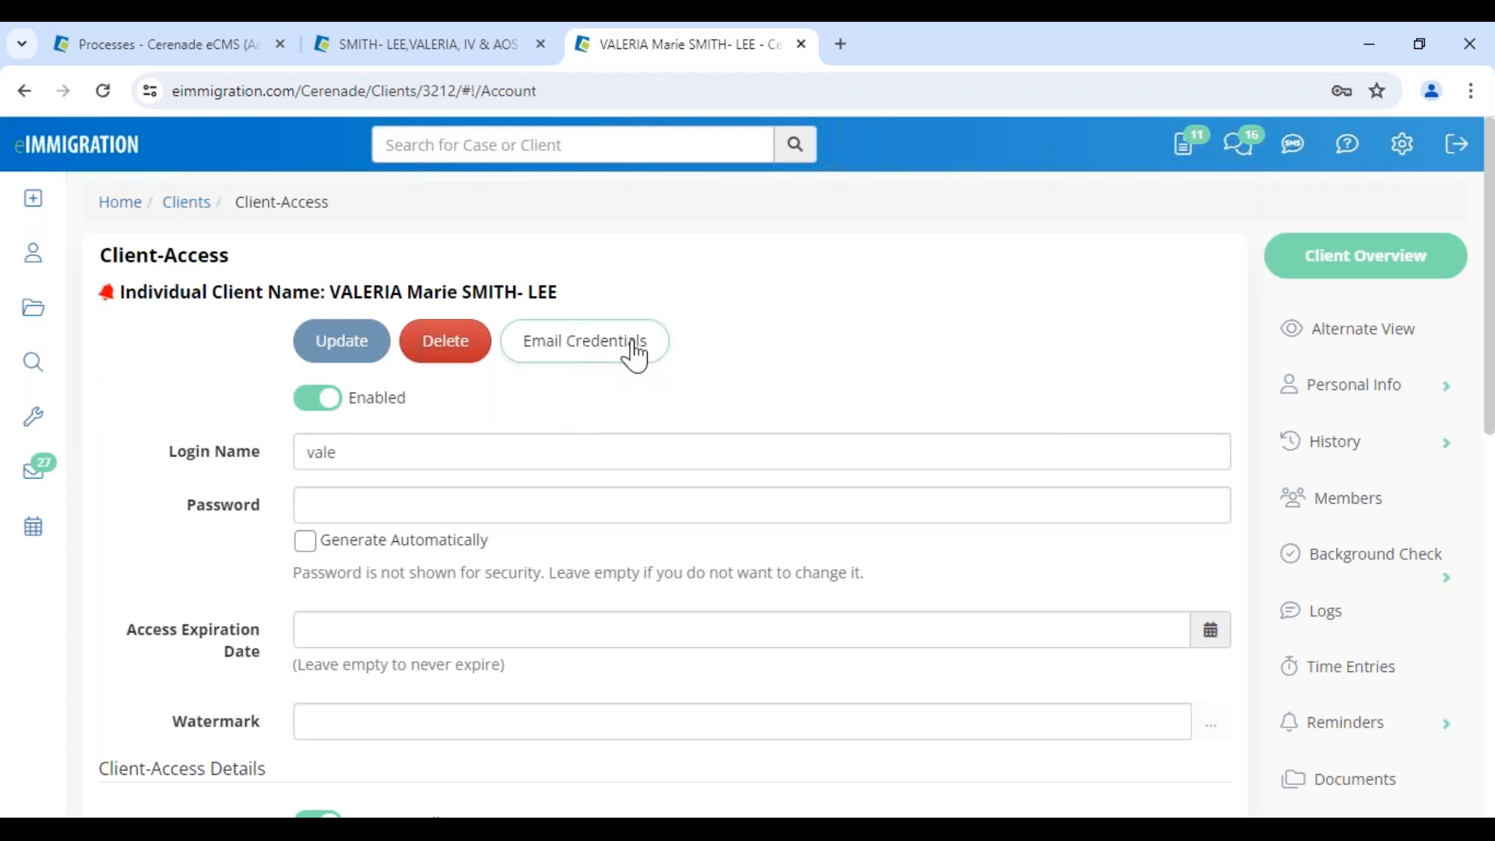
Update the client's portal password and start a Send Email form with their login credentials
{"action": "left_click", "coordinate": [351, 507]}
{"action": "type", "text": "abc"}
{"action": "left_click", "coordinate": [342, 347]}
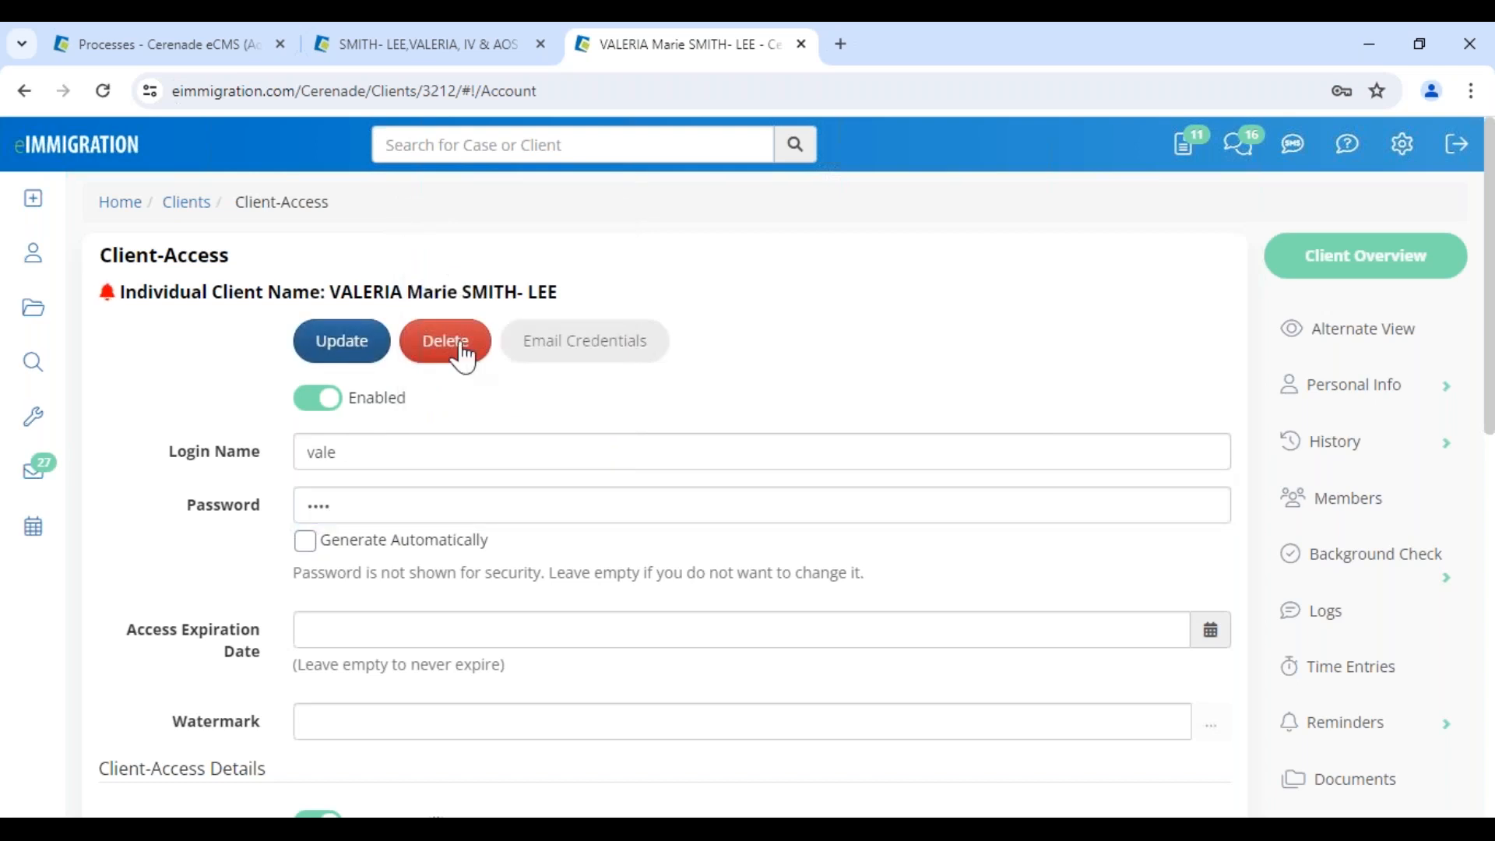
{"action": "left_click", "coordinate": [600, 367]}
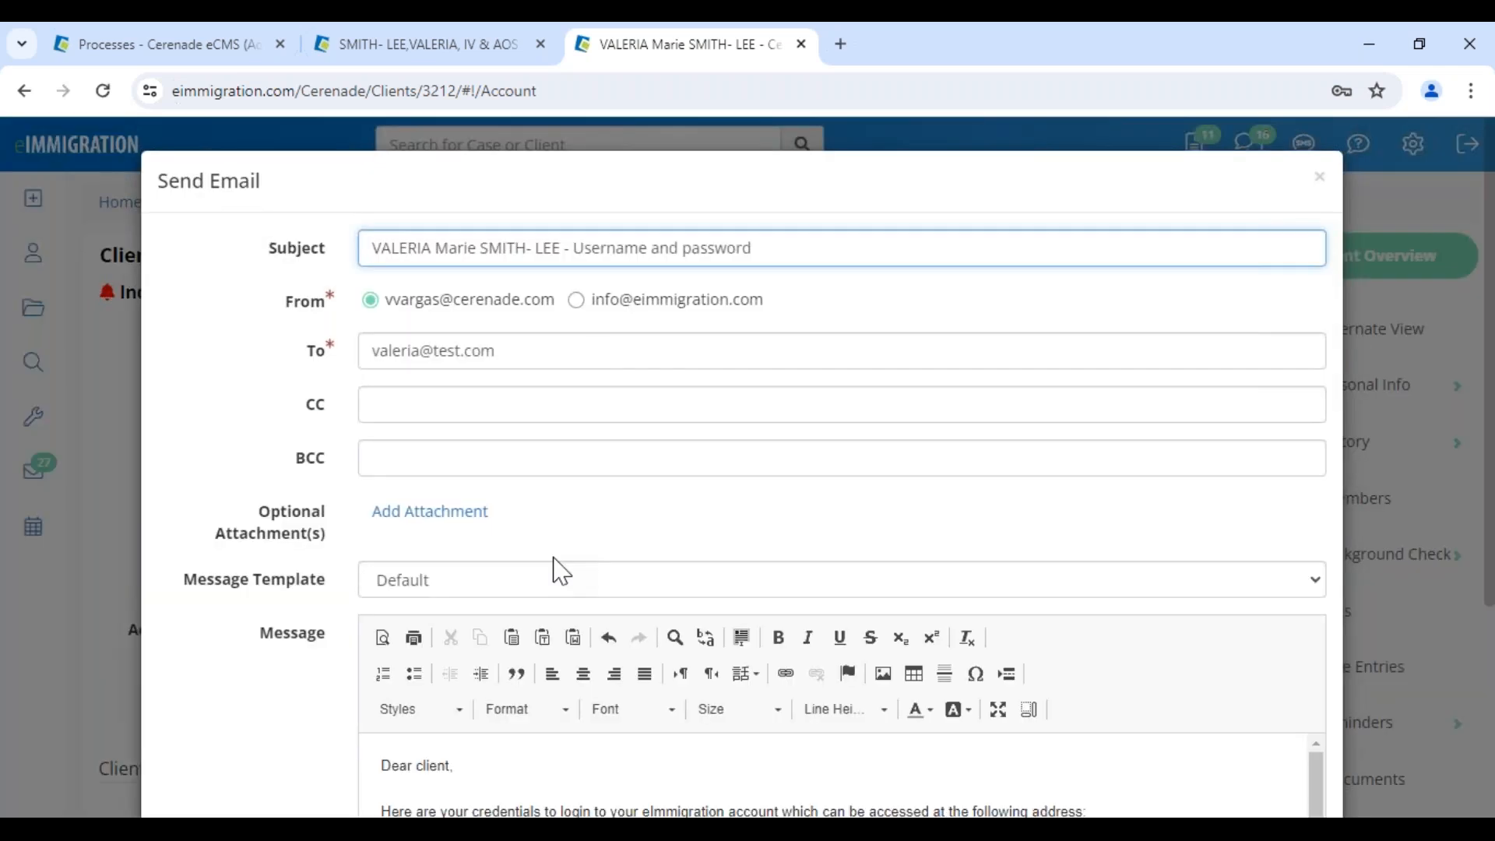
Fill the credentials email with the SPANISH- CREDENCIALES message template
{"action": "left_click_drag", "start_coordinate": [180, 589], "coordinate": [324, 591]}
{"action": "left_click", "coordinate": [456, 596]}
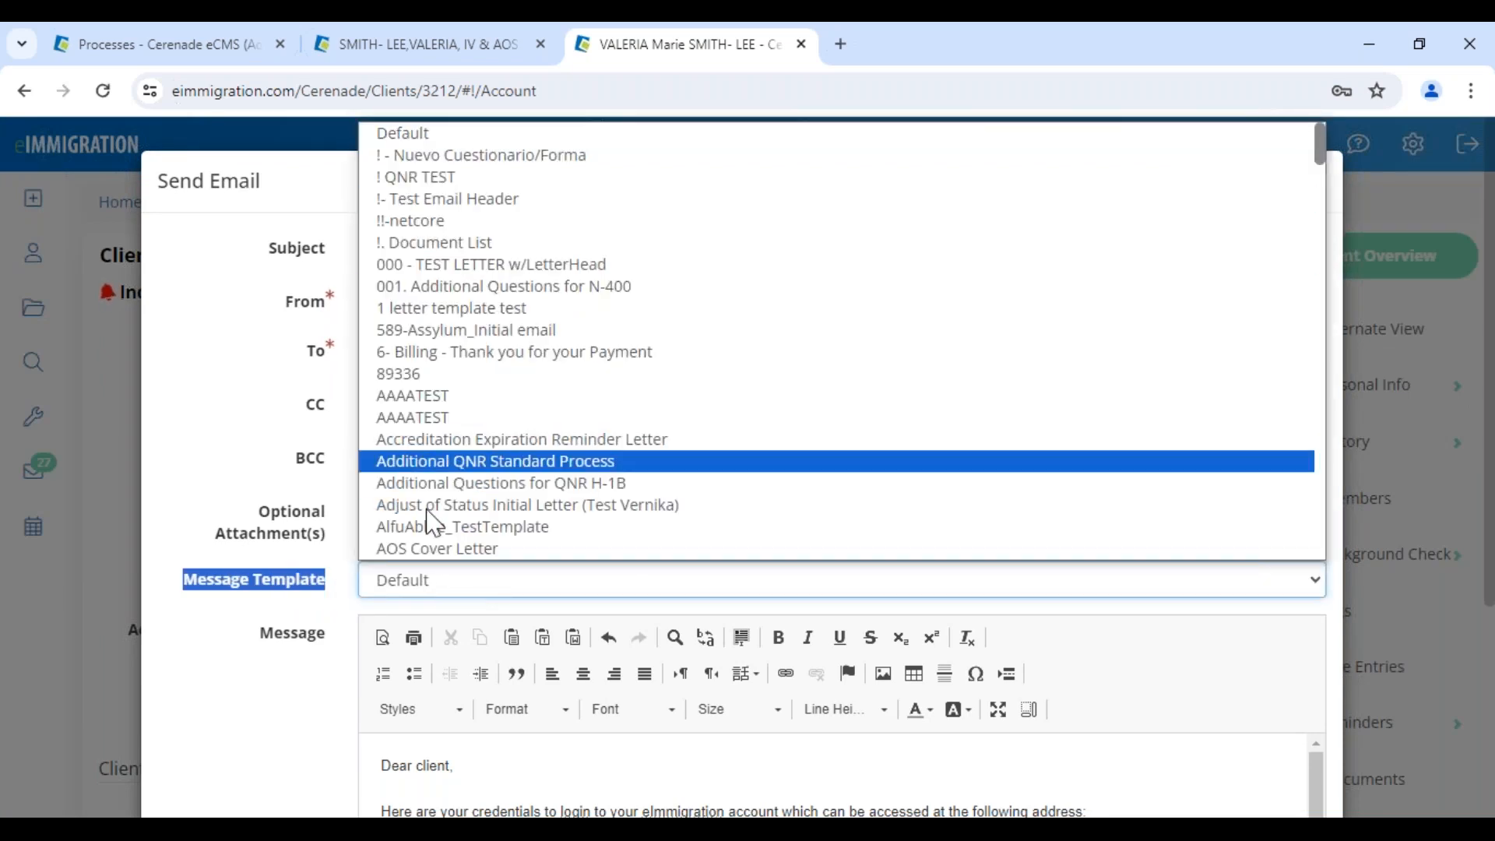
{"action": "scroll", "coordinate": [421, 783], "scroll_direction": "down", "scroll_amount": 2}
{"action": "left_click", "coordinate": [443, 489]}
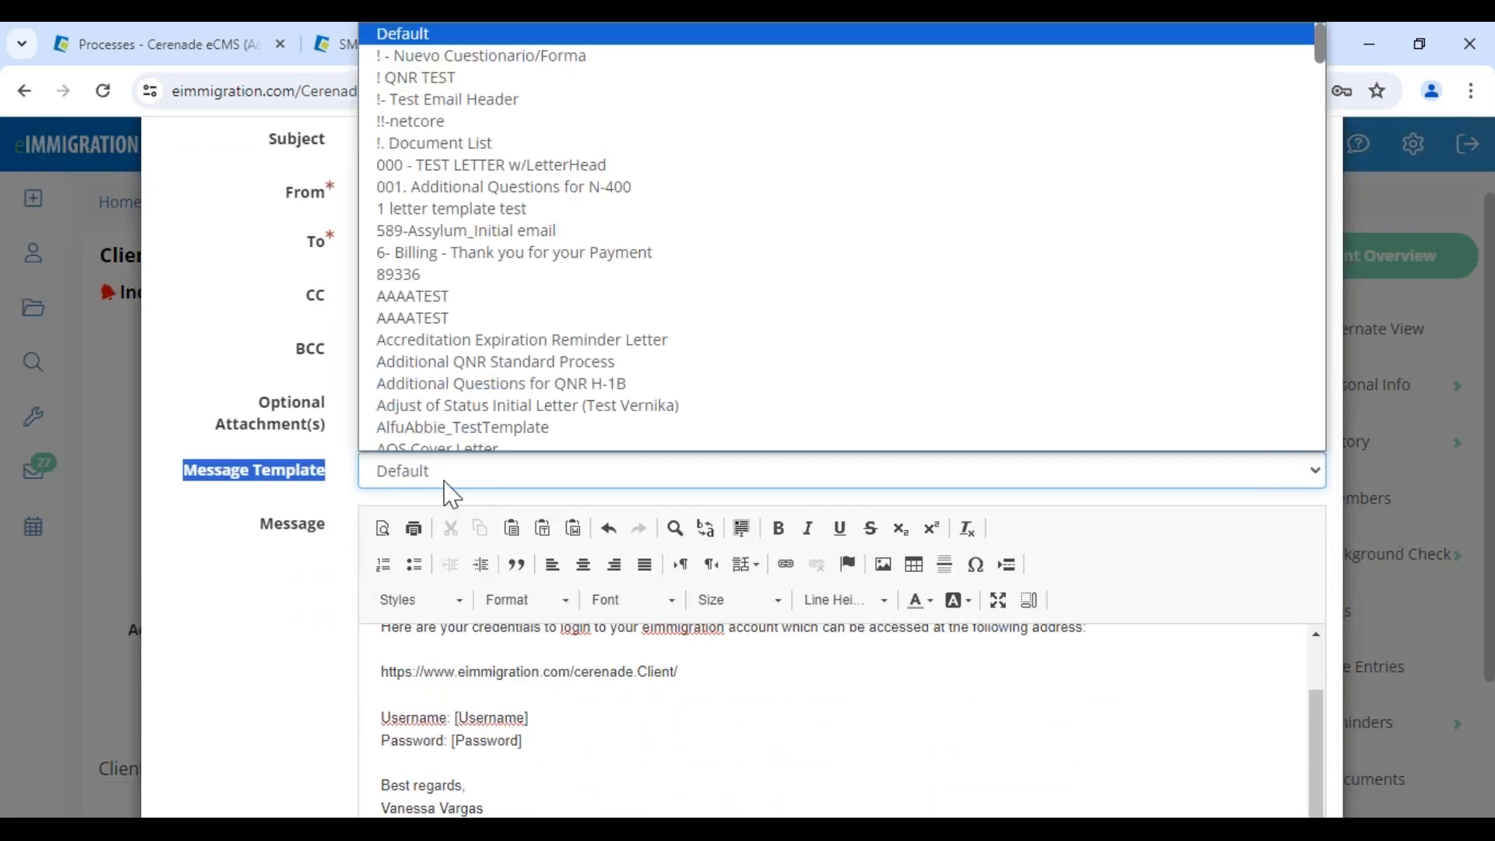
{"action": "scroll", "coordinate": [554, 261], "scroll_direction": "down", "scroll_amount": 10}
{"action": "scroll", "coordinate": [554, 261], "scroll_direction": "down", "scroll_amount": 15}
{"action": "scroll", "coordinate": [517, 327], "scroll_direction": "up", "scroll_amount": 6}
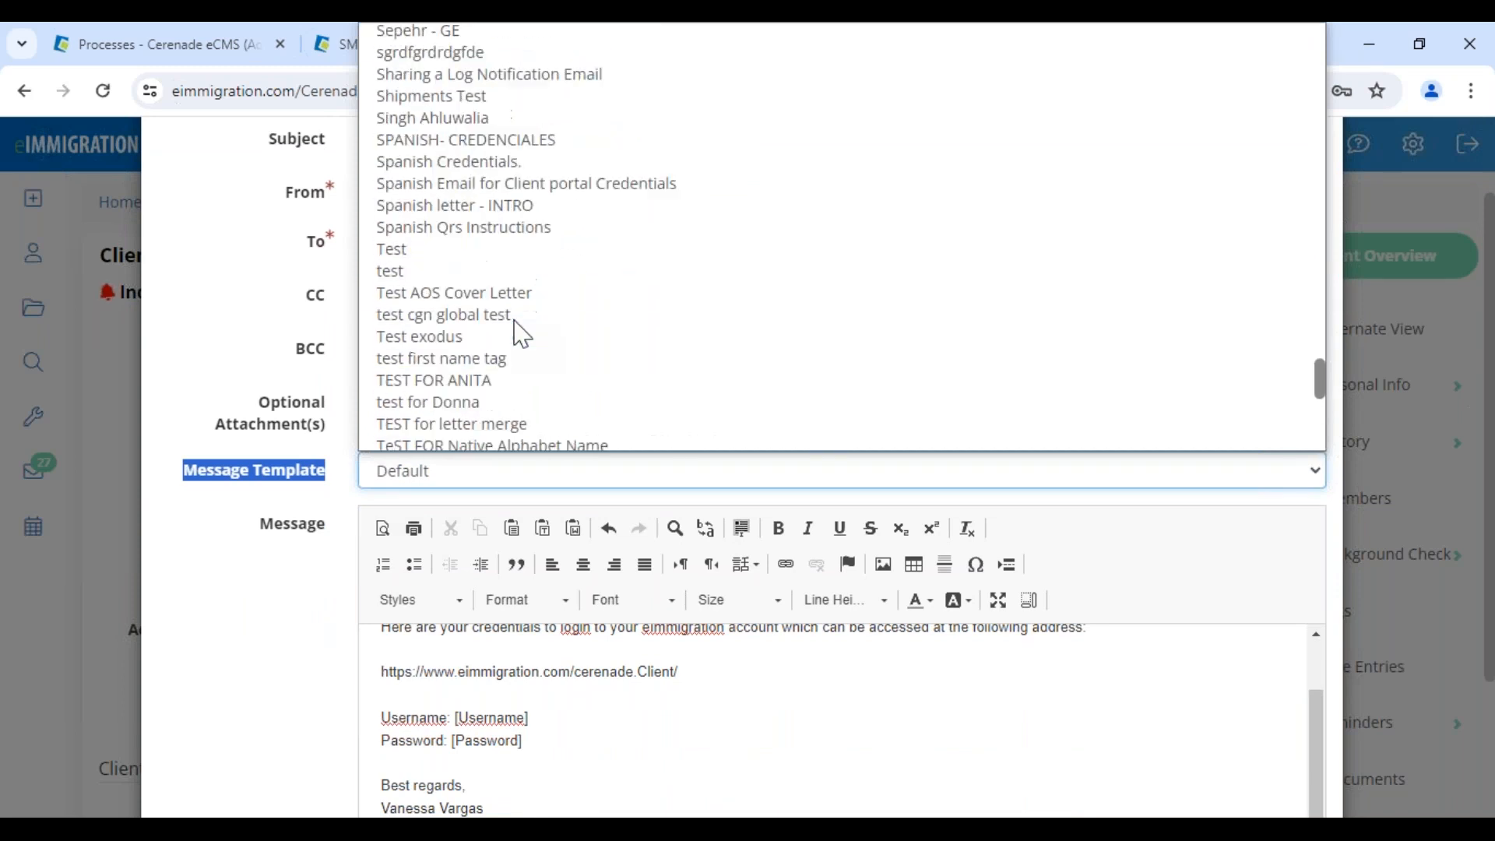
{"action": "left_click", "coordinate": [467, 352]}
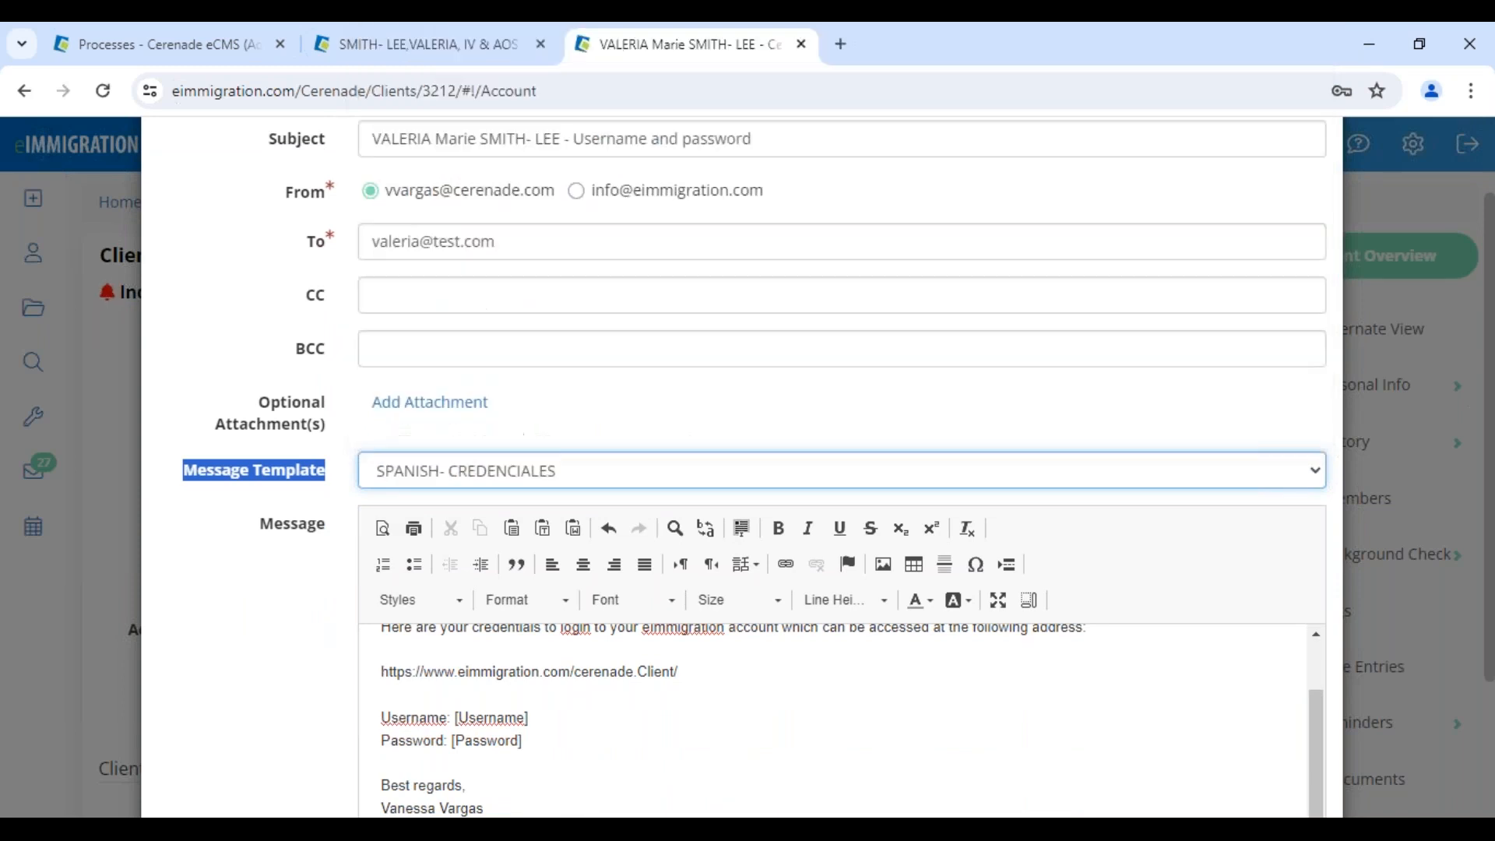
Review the greeting, portal address and login lines, then return to the administrator home page
{"action": "scroll", "coordinate": [454, 685], "scroll_direction": "up", "scroll_amount": 1}
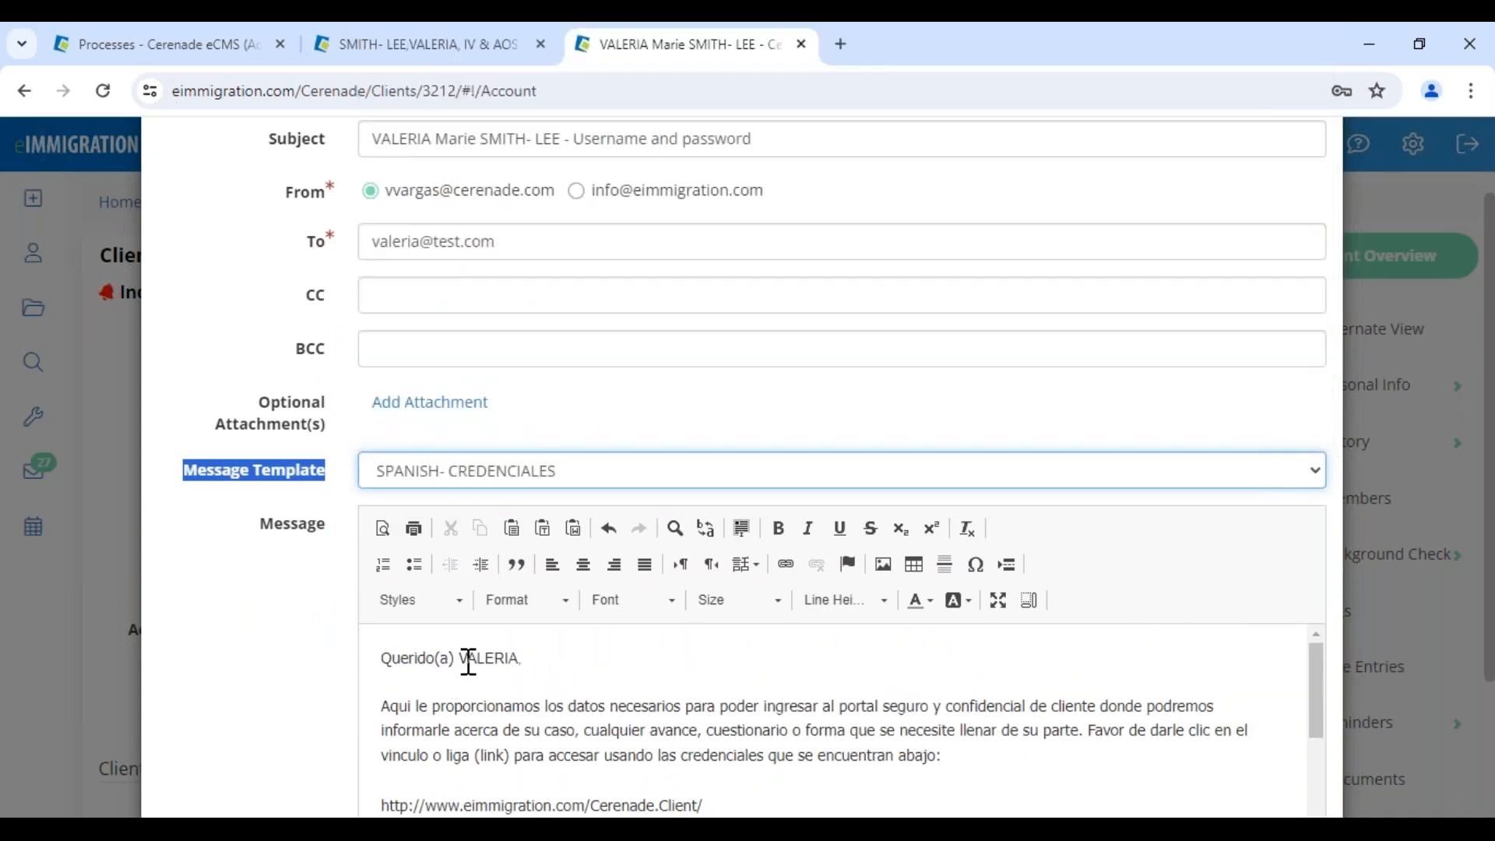
{"action": "double_click", "coordinate": [471, 660]}
{"action": "scroll", "coordinate": [566, 723], "scroll_direction": "down", "scroll_amount": 2}
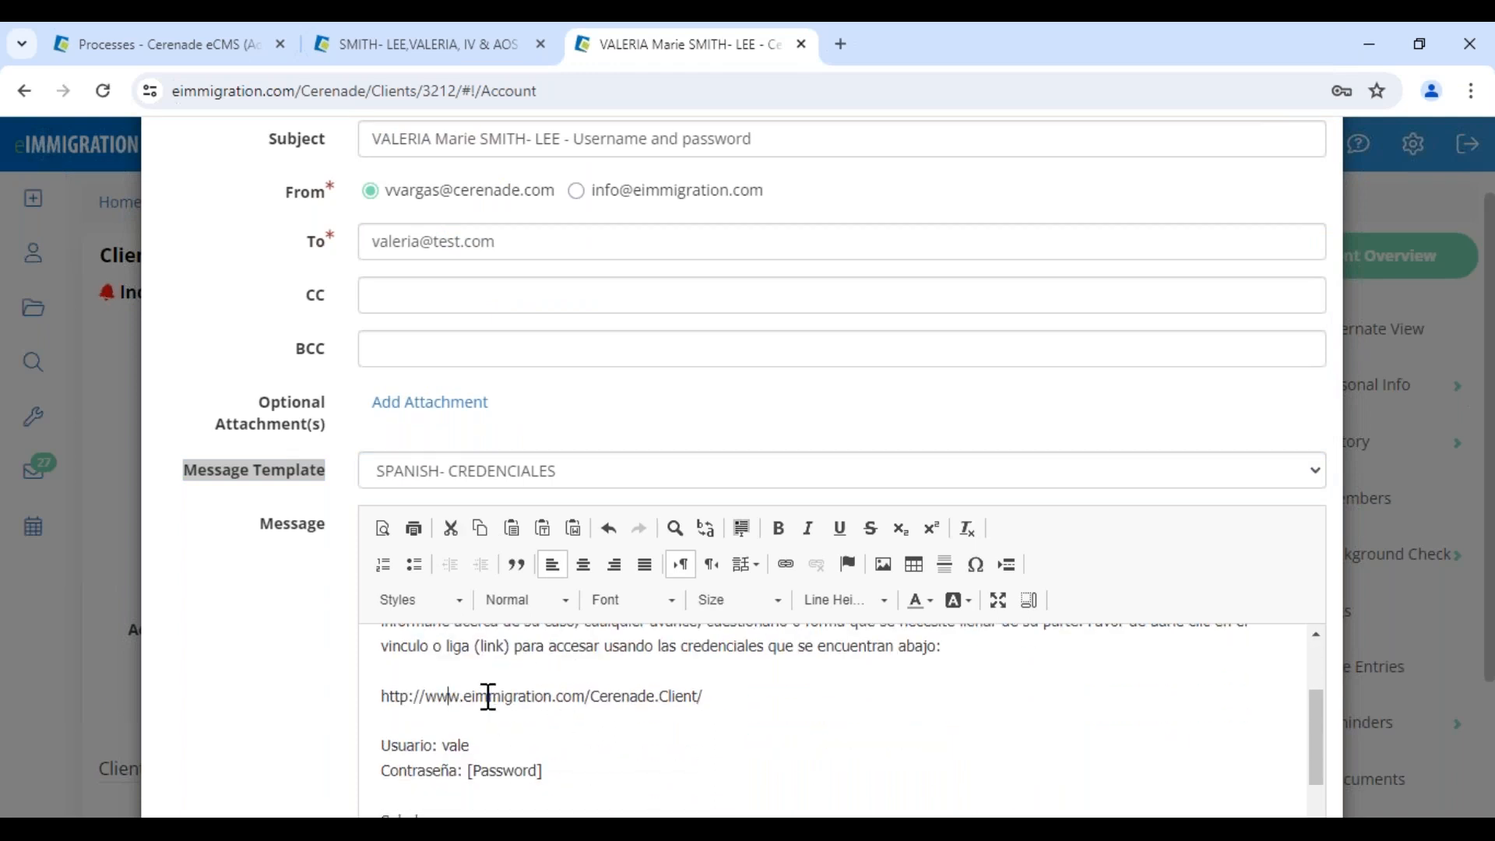
{"action": "left_click_drag", "start_coordinate": [455, 694], "coordinate": [703, 695]}
{"action": "left_click_drag", "start_coordinate": [406, 745], "coordinate": [561, 771]}
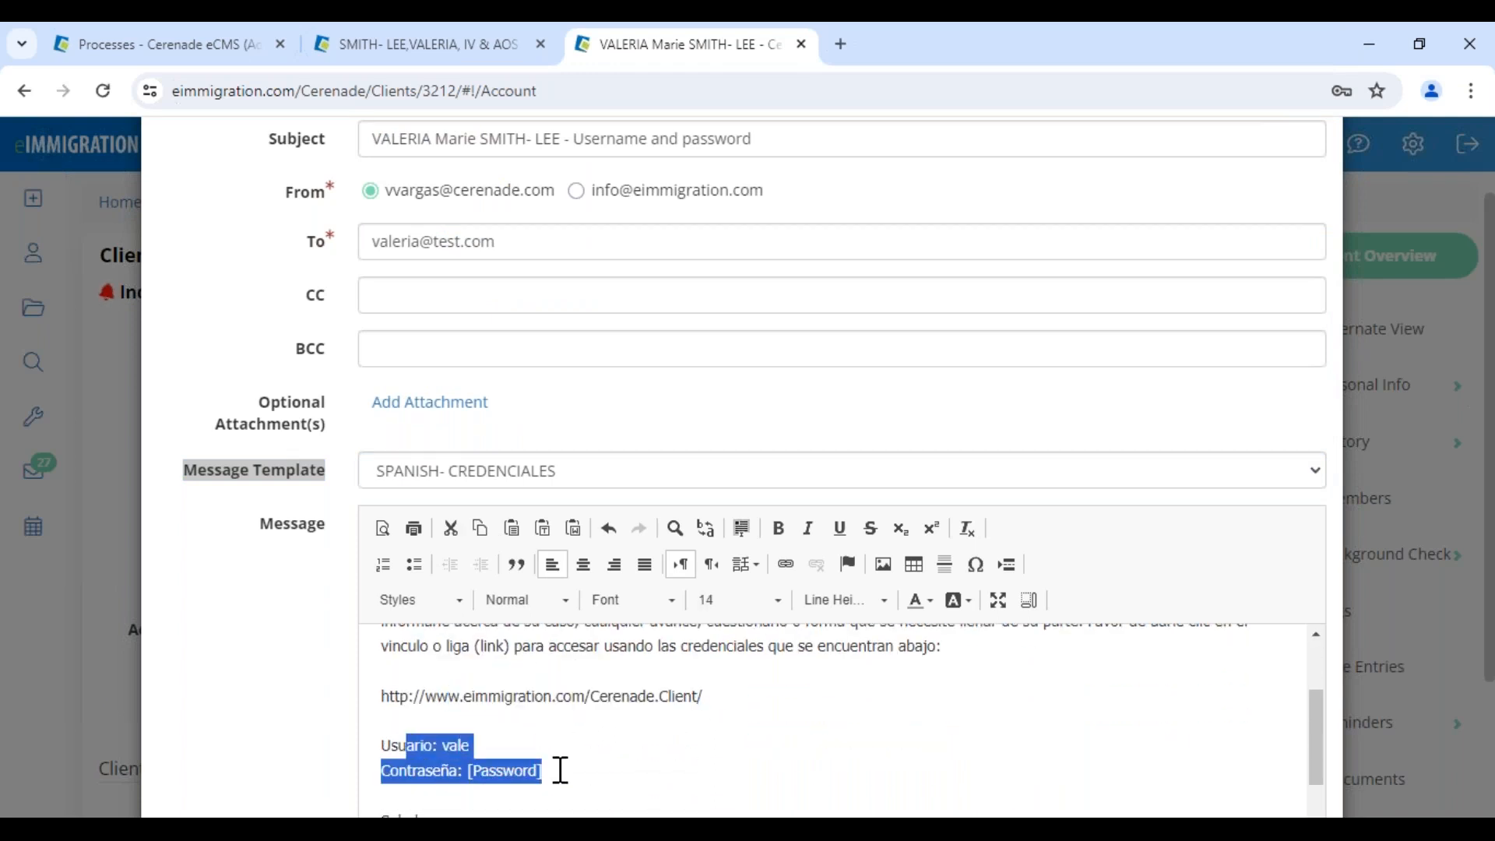
{"action": "left_click", "coordinate": [583, 769]}
{"action": "scroll", "coordinate": [544, 714], "scroll_direction": "up", "scroll_amount": 3}
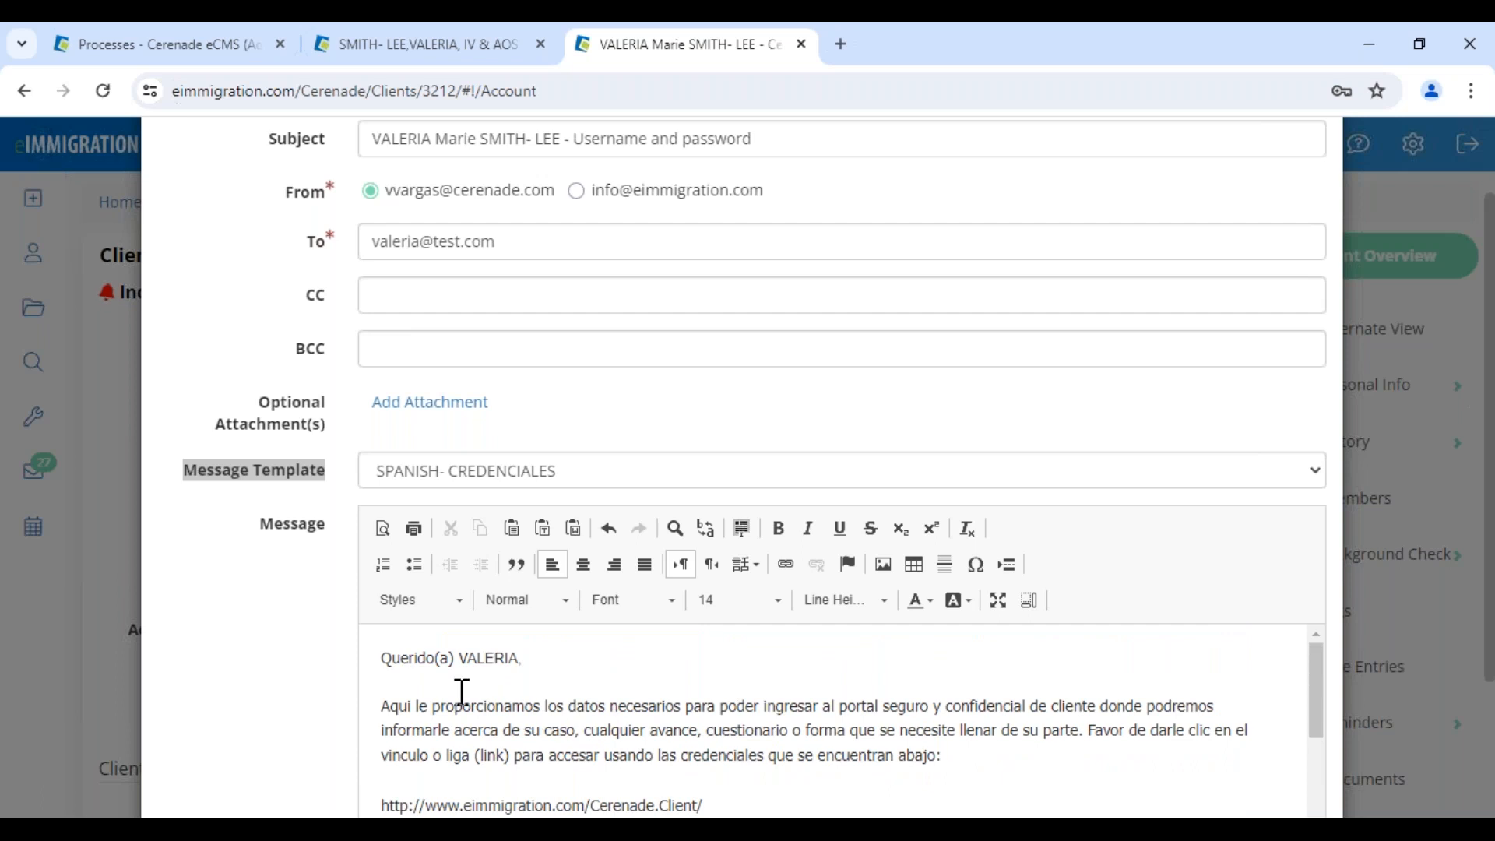
{"action": "left_click_drag", "start_coordinate": [402, 666], "coordinate": [798, 795]}
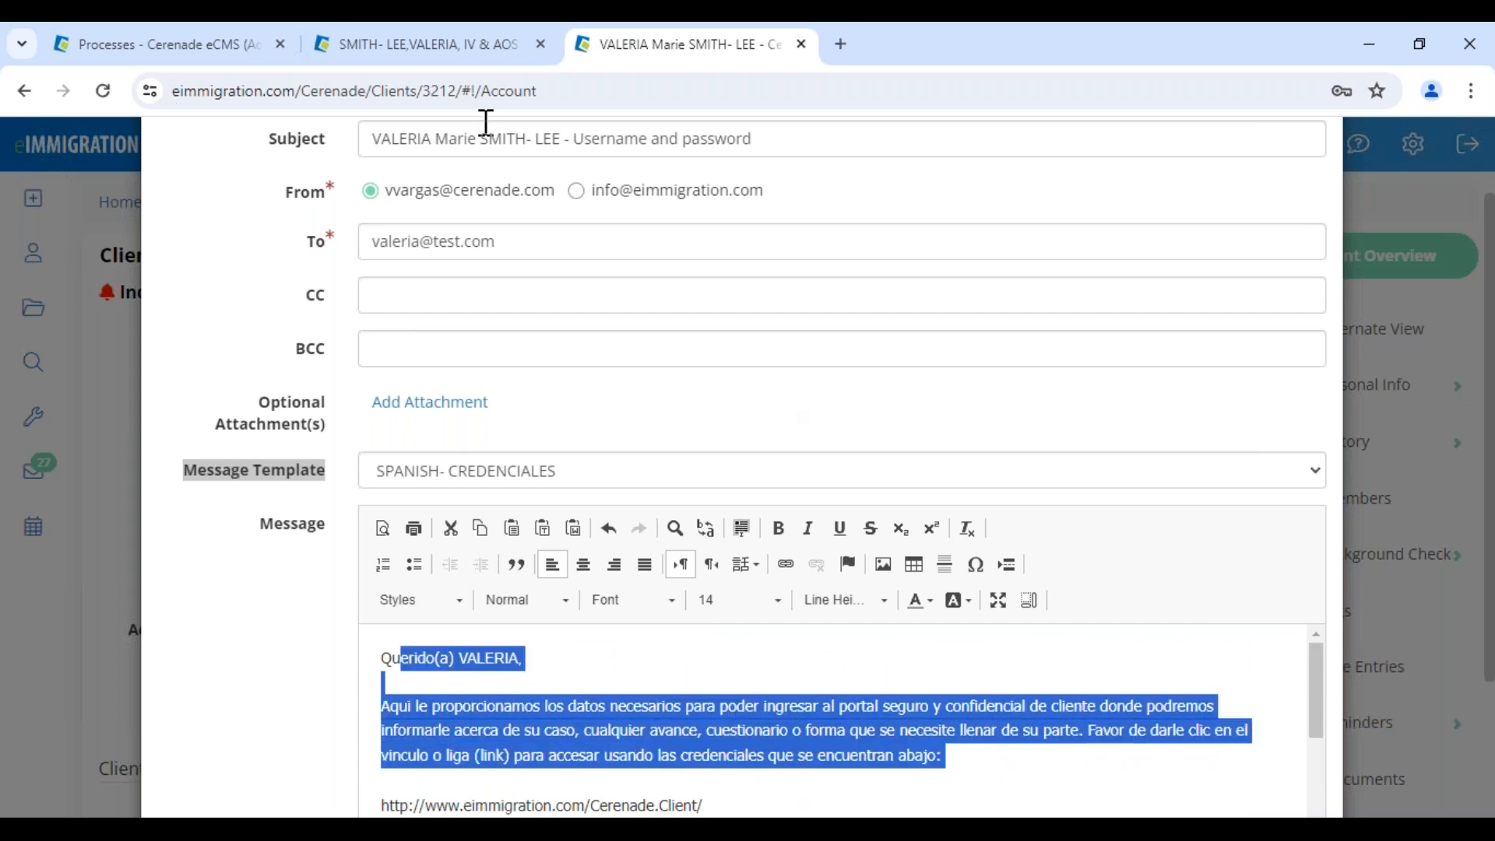
{"action": "left_click", "coordinate": [210, 49]}
{"action": "left_click", "coordinate": [58, 204]}
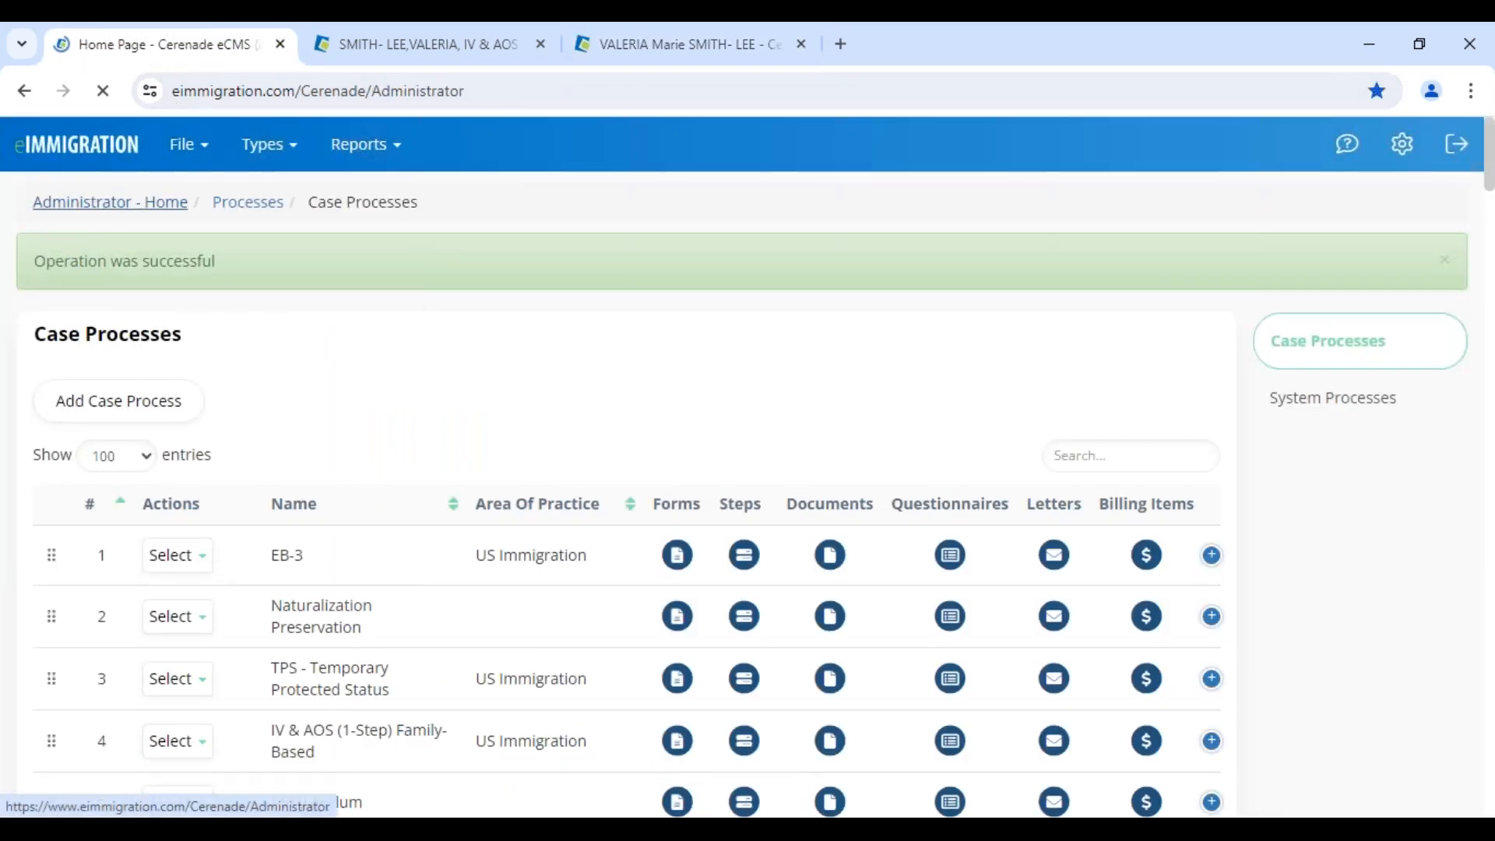
Edit the ! - Nuevo Cuestionario/Forma letter template, pointing out its date and first-name merge tags
{"action": "left_click", "coordinate": [596, 409]}
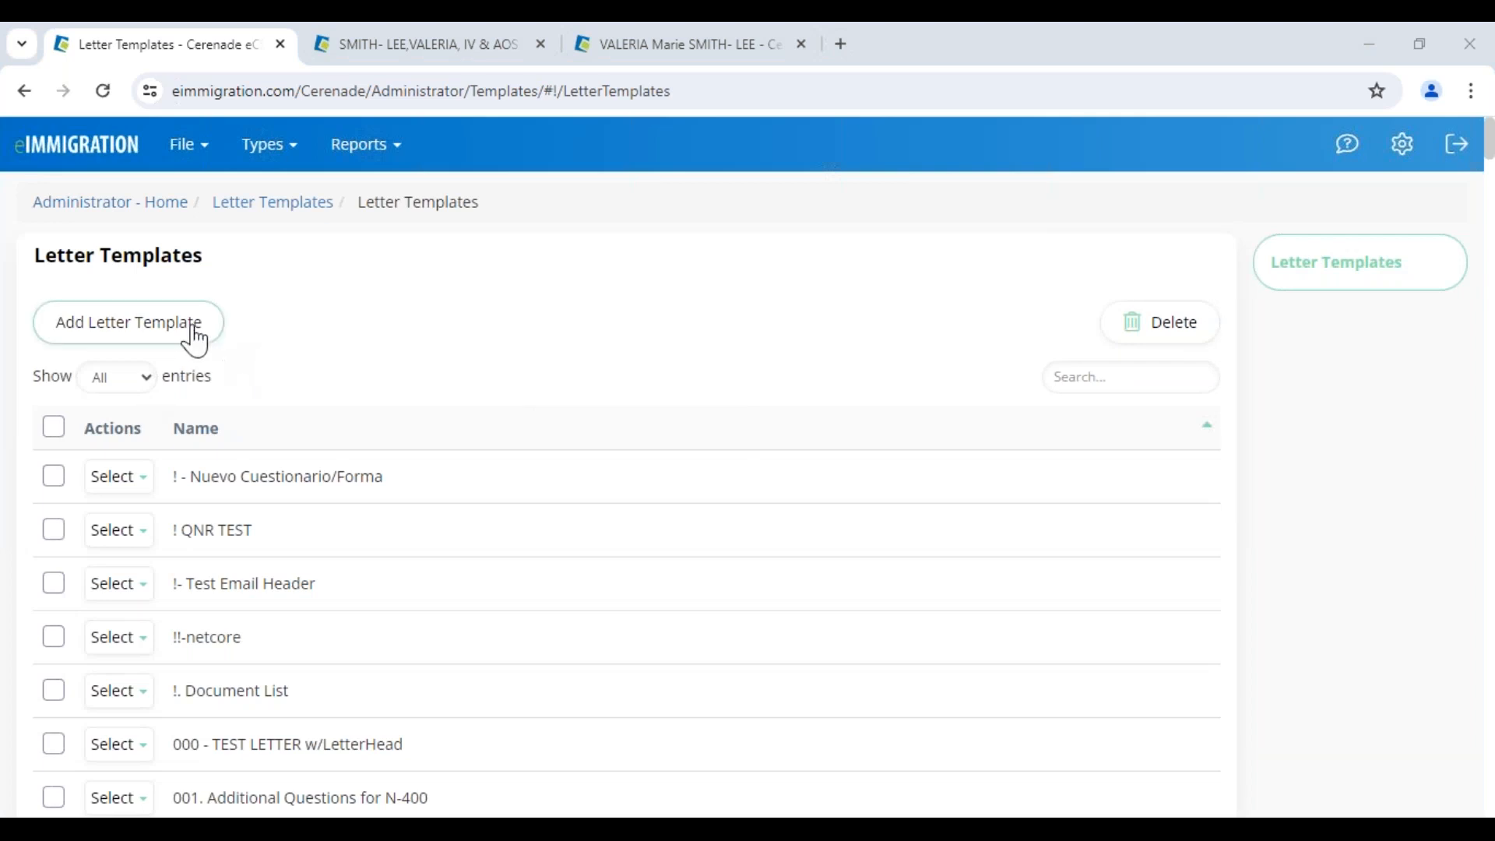
{"action": "left_click", "coordinate": [119, 475]}
{"action": "left_click", "coordinate": [133, 517]}
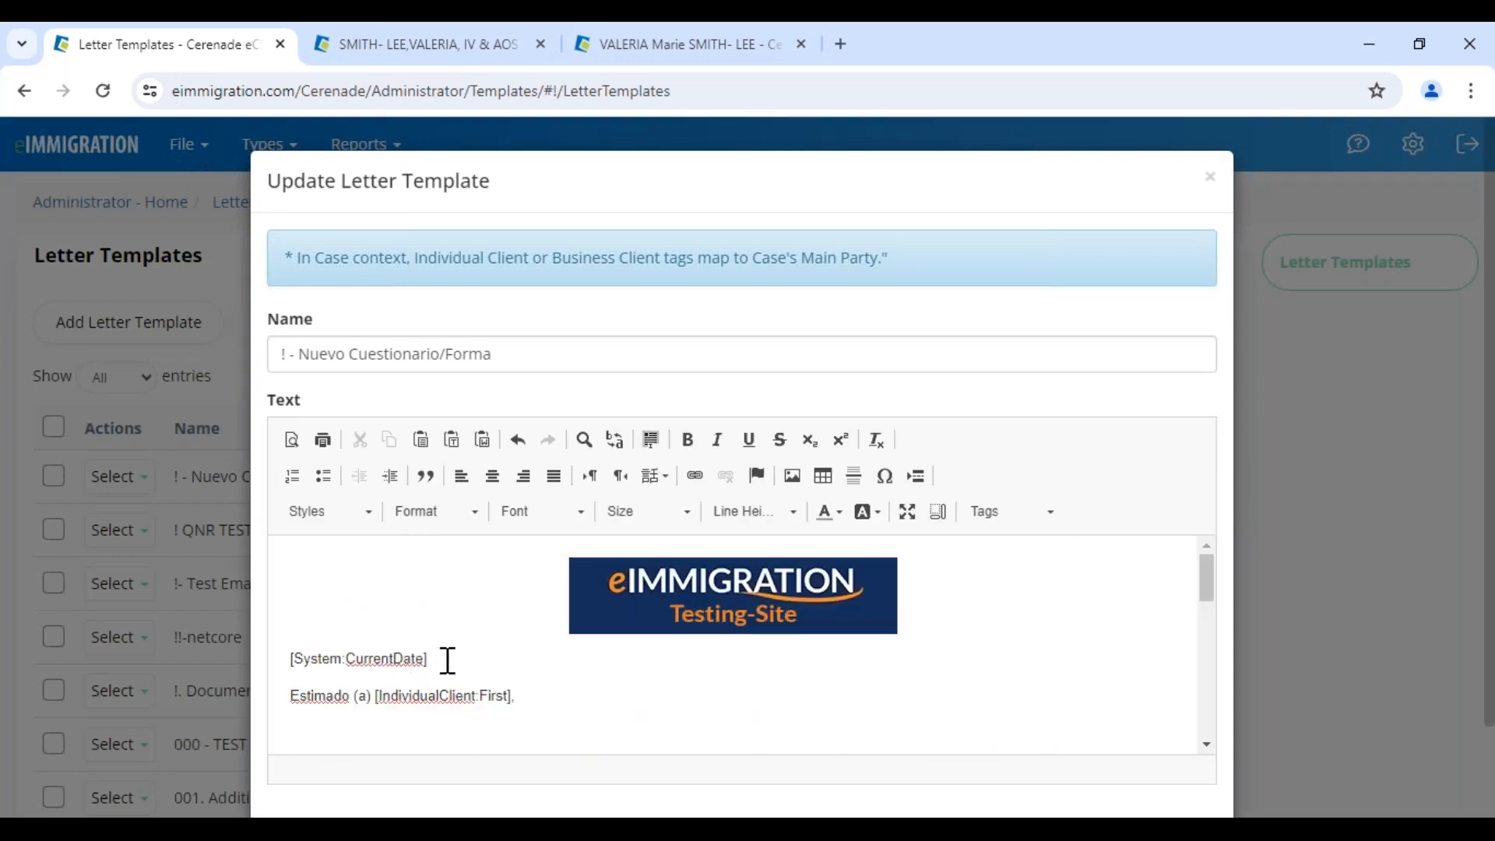
{"action": "left_click_drag", "start_coordinate": [429, 659], "coordinate": [296, 661]}
{"action": "left_click_drag", "start_coordinate": [511, 696], "coordinate": [354, 696]}
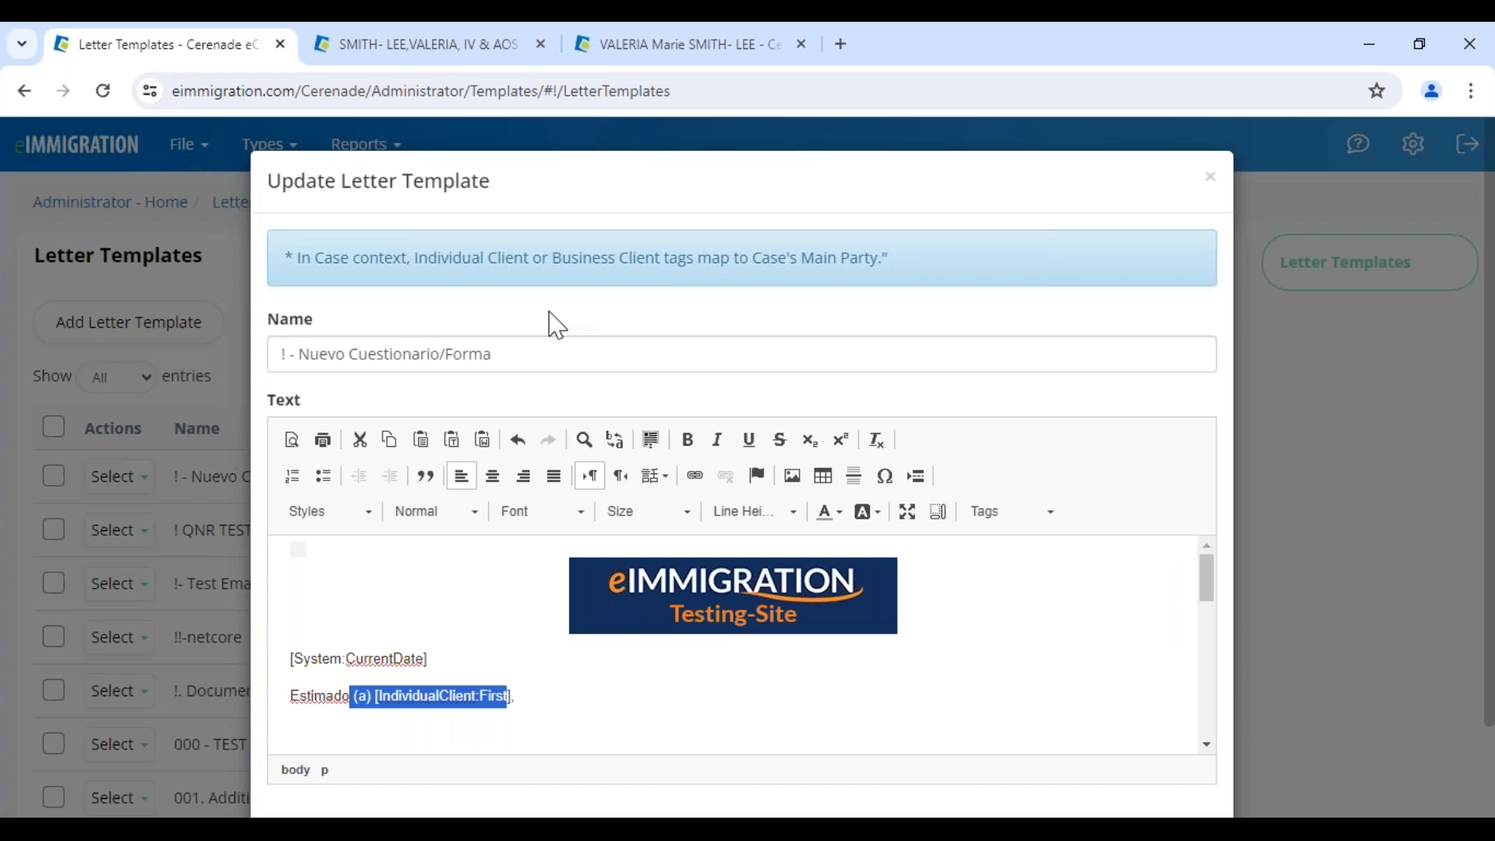
{"action": "left_click", "coordinate": [464, 70]}
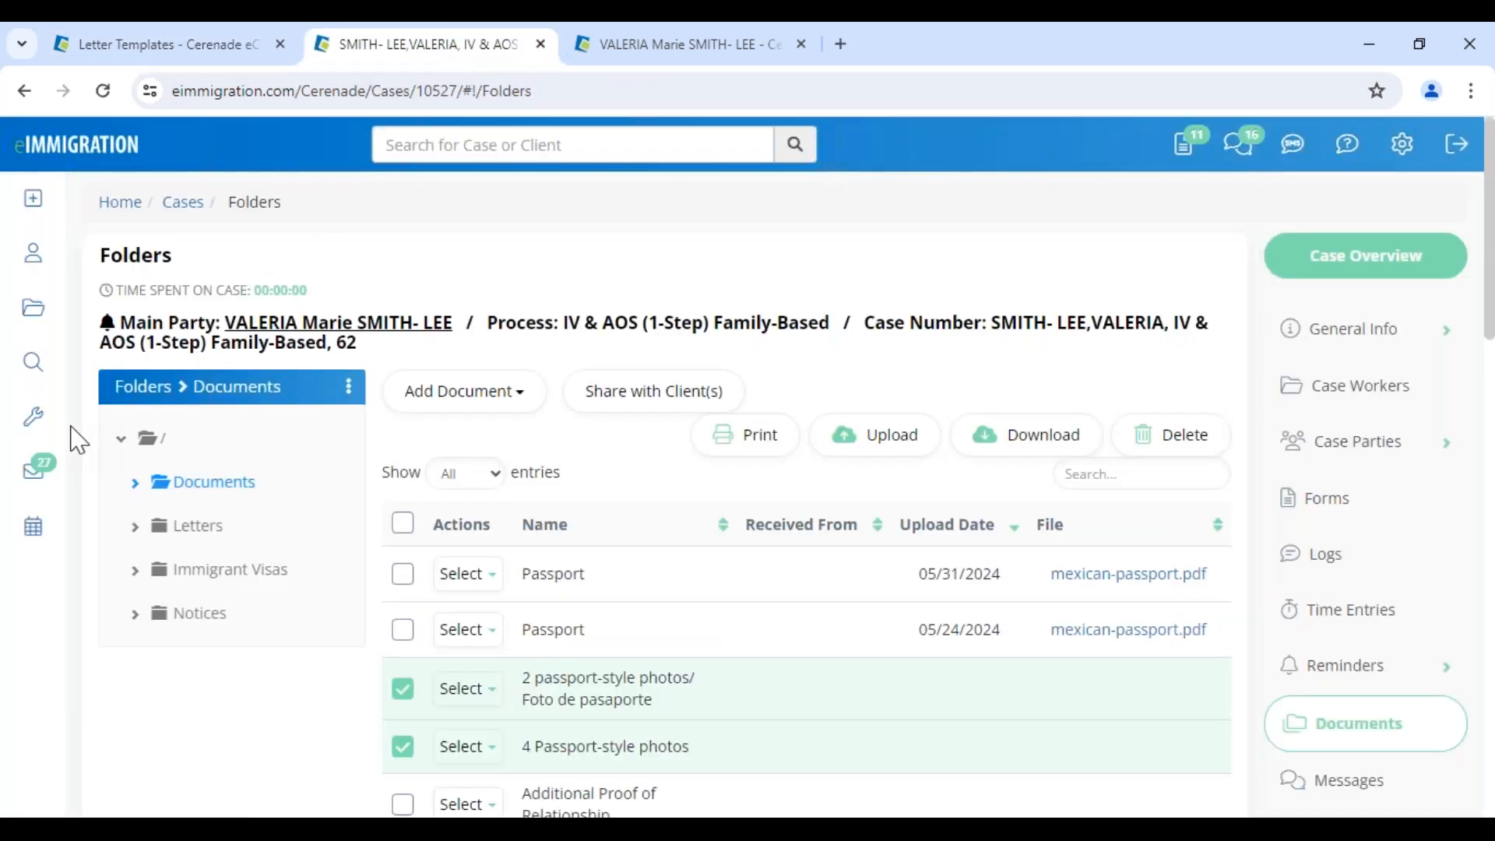
Search the Tag Helper for ssn and copy the Individual Client - SSN tag
{"action": "mouse_move", "coordinate": [60, 437]}
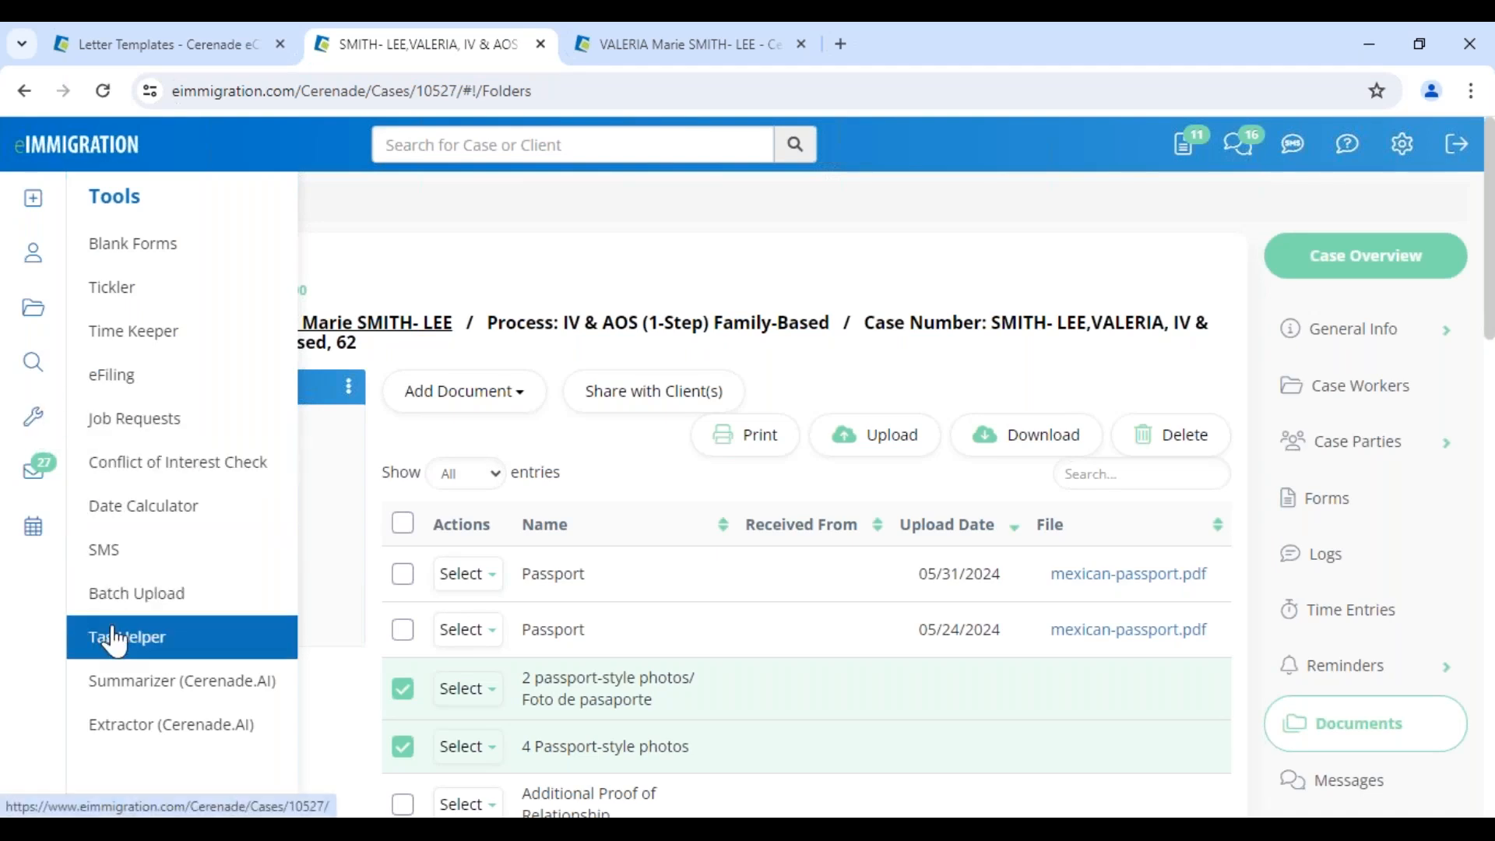
{"action": "left_click", "coordinate": [185, 654]}
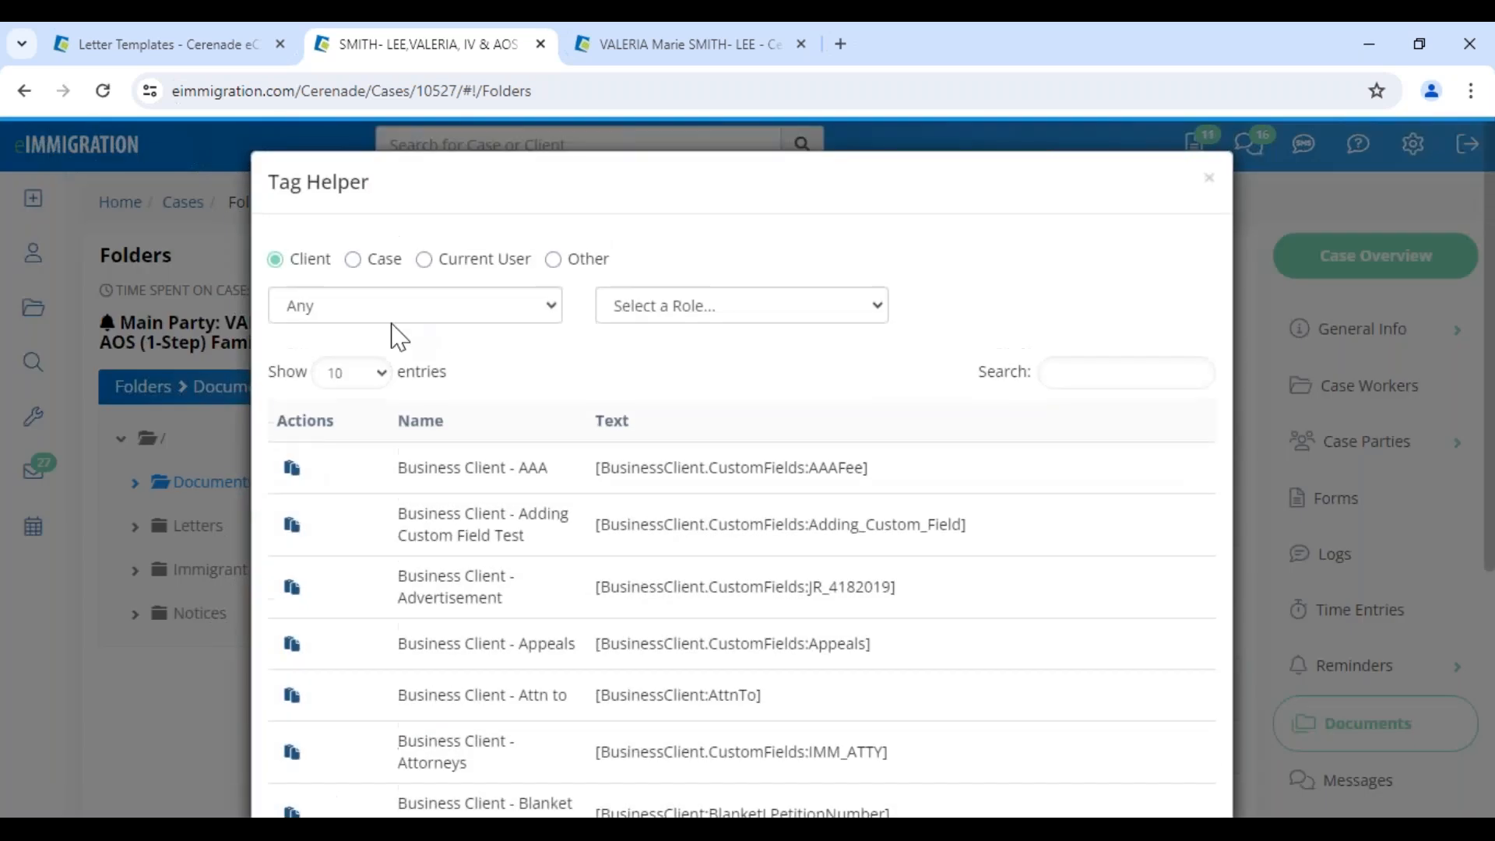
{"action": "left_click", "coordinate": [1088, 375]}
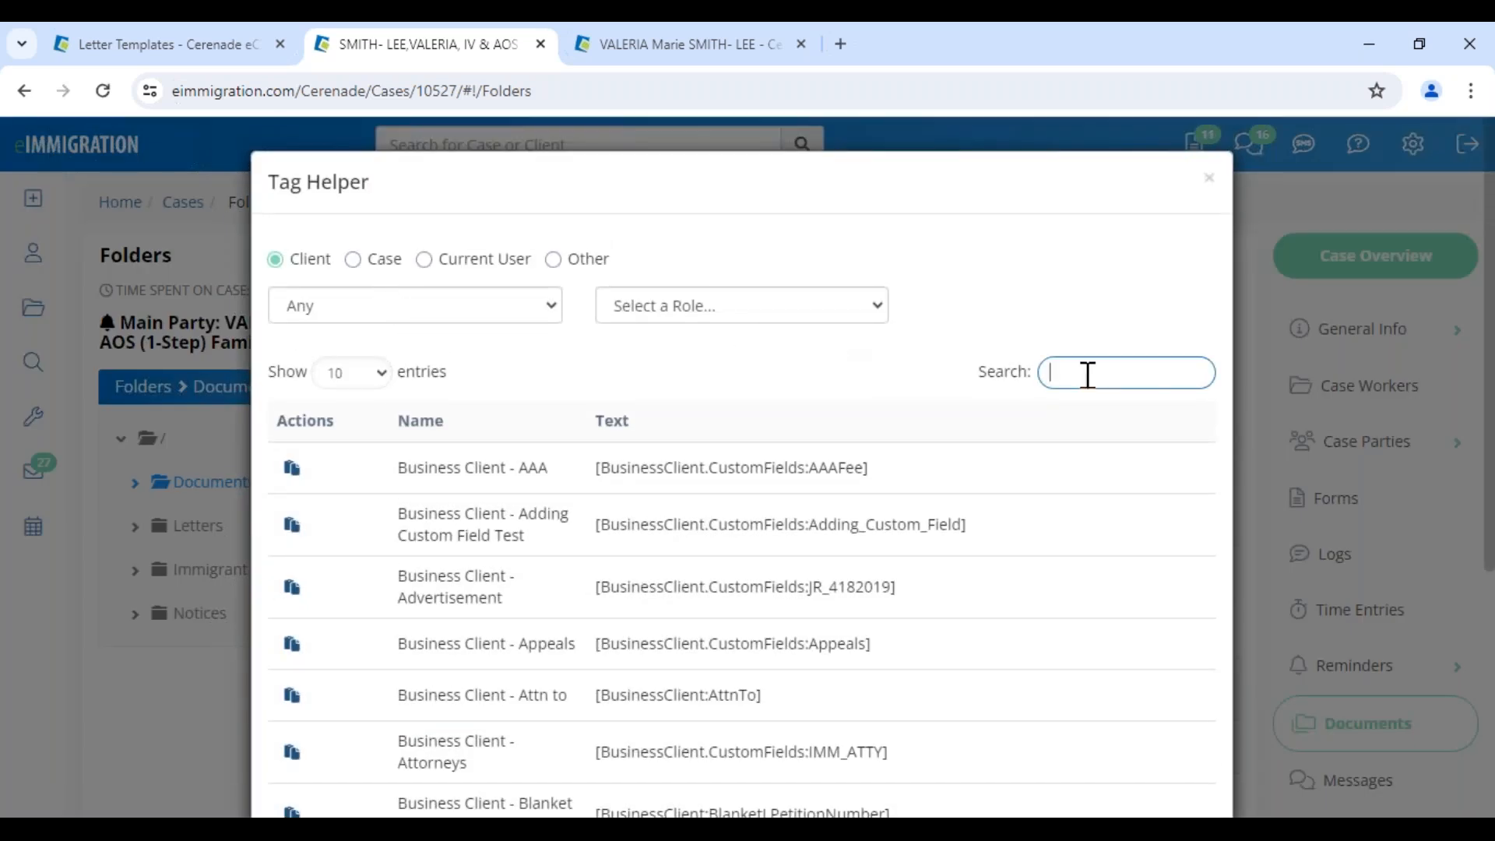
{"action": "type", "text": "ssn"}
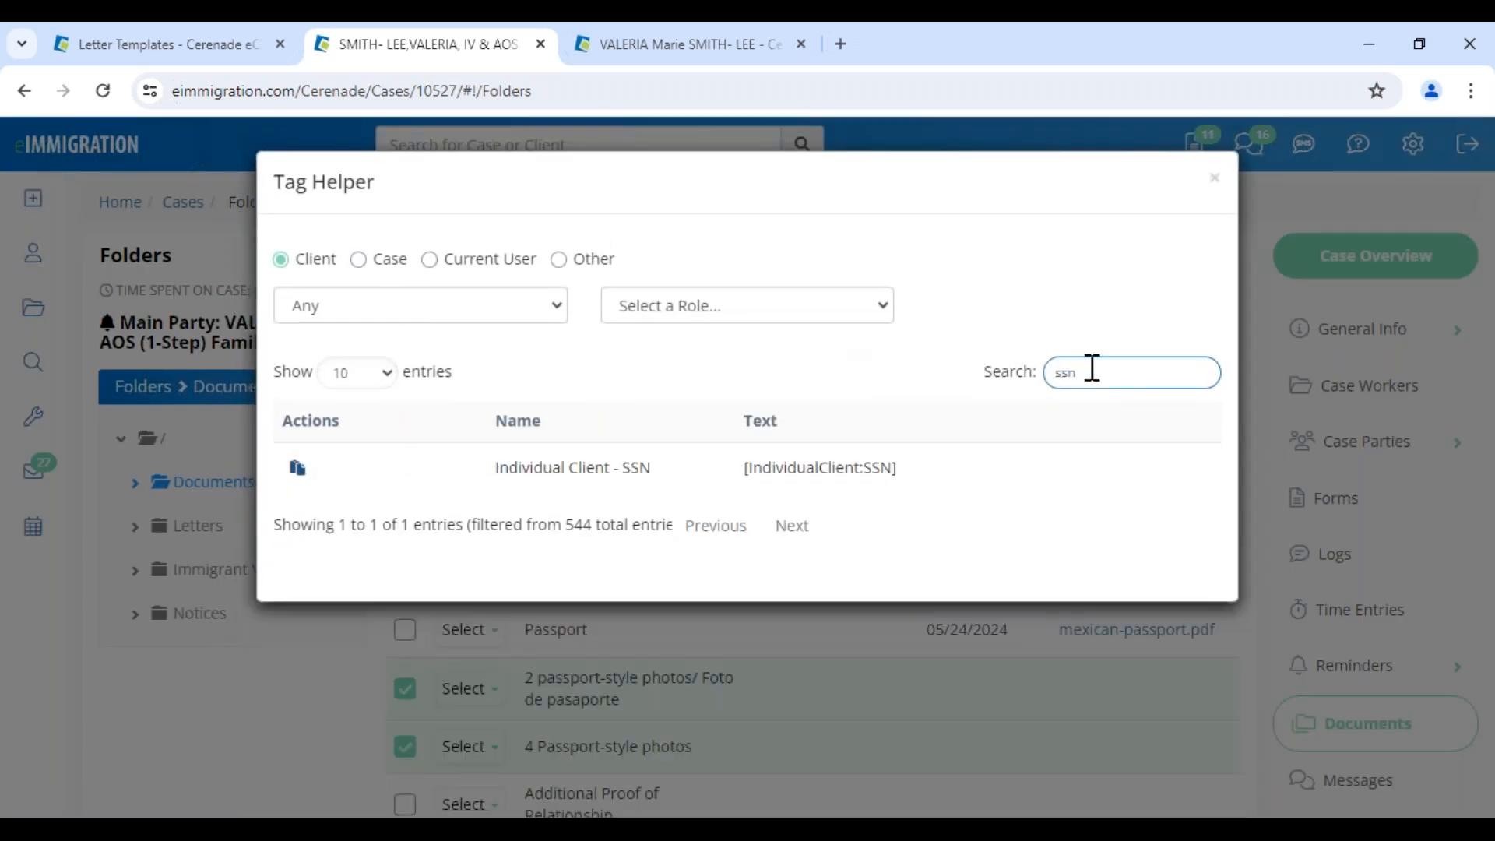
{"action": "left_click", "coordinate": [297, 467]}
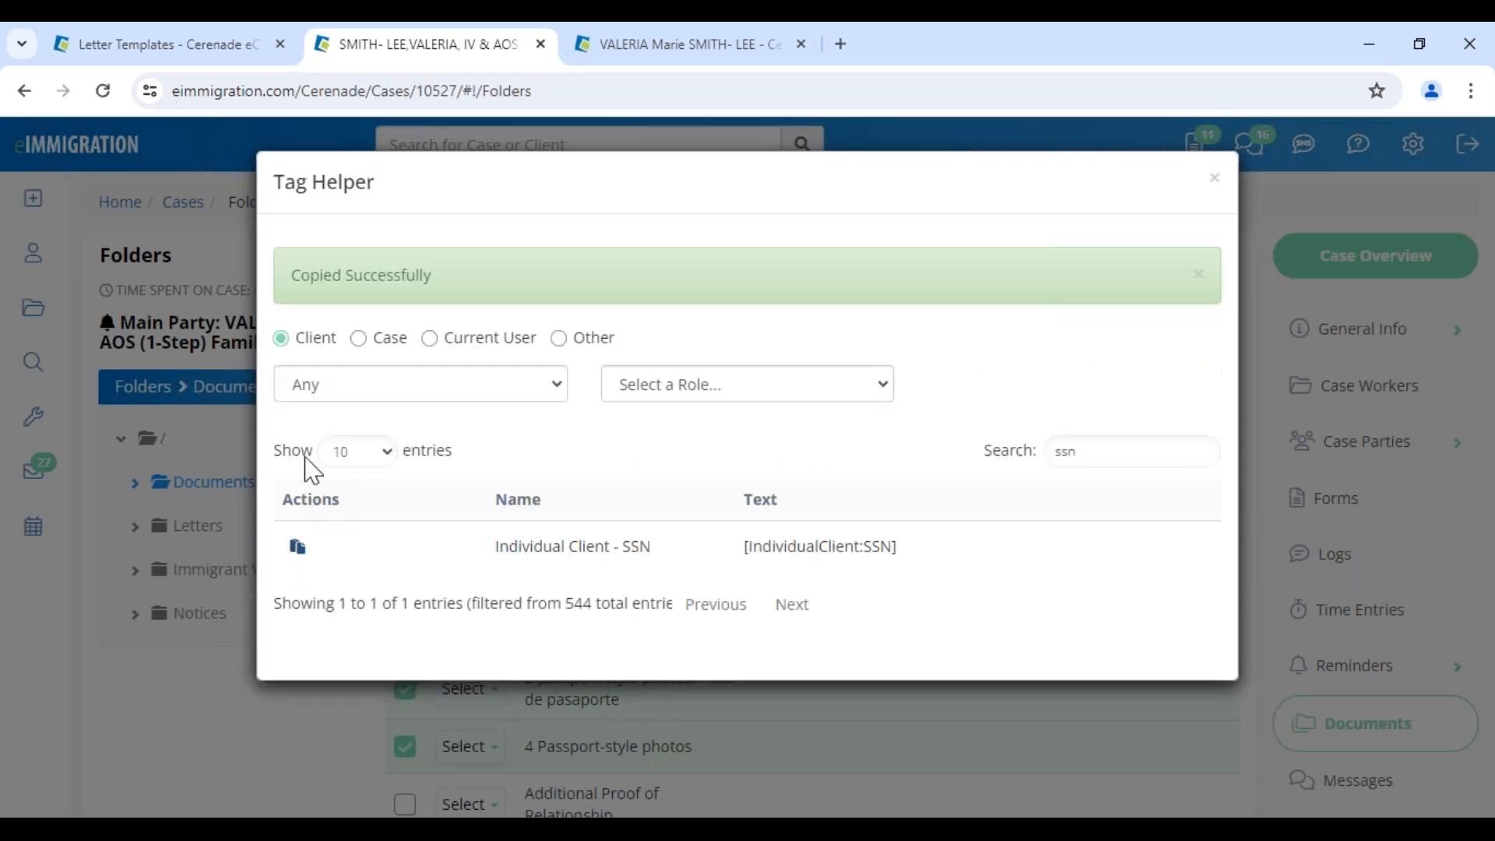
Paste the SSN tag after the template's greeting, then delete it again
{"action": "left_click", "coordinate": [198, 44]}
{"action": "left_click", "coordinate": [535, 697]}
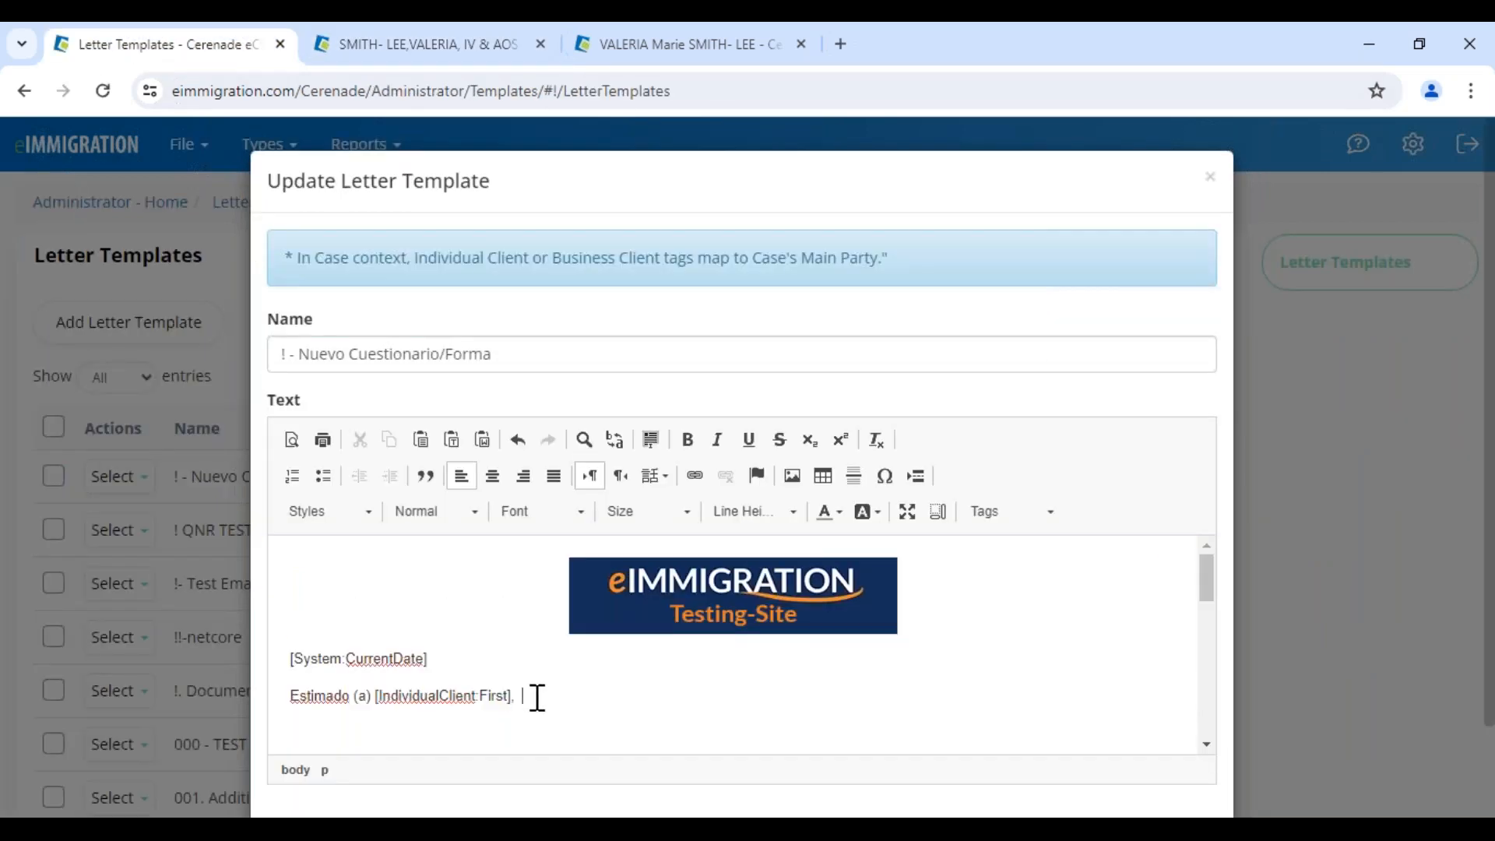
{"action": "key", "text": "ctrl+v"}
{"action": "left_click_drag", "start_coordinate": [688, 695], "coordinate": [569, 696]}
{"action": "key", "text": "BackSpace"}
{"action": "left_click_drag", "start_coordinate": [569, 696], "coordinate": [515, 696]}
{"action": "left_click", "coordinate": [766, 700]}
Close the template editor without saving and bring up the training slideshow
{"action": "left_click", "coordinate": [1210, 178]}
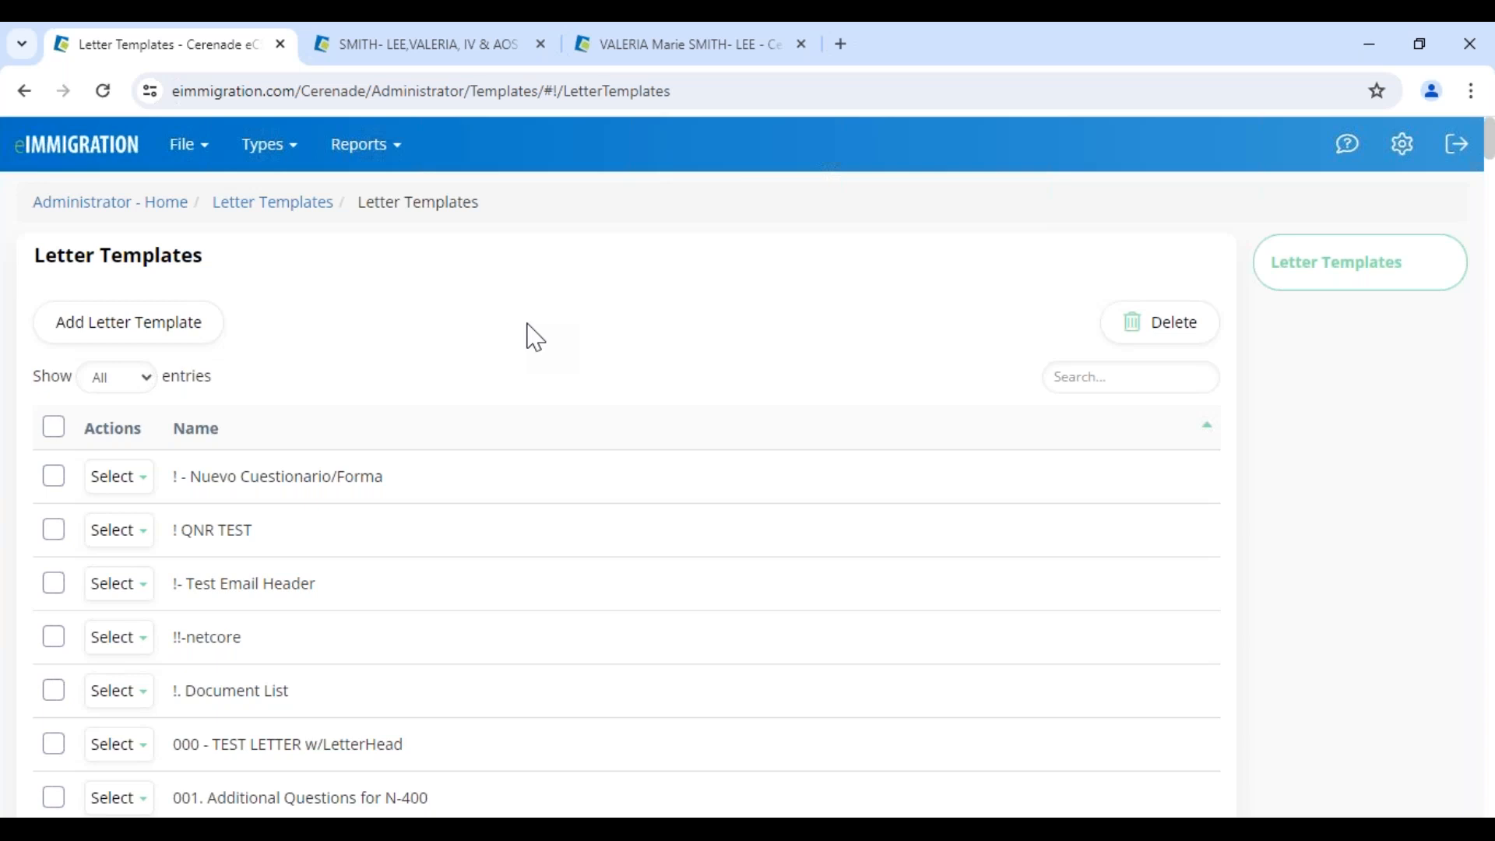
{"action": "mouse_move", "coordinate": [745, 810]}
{"action": "left_click", "coordinate": [827, 760]}
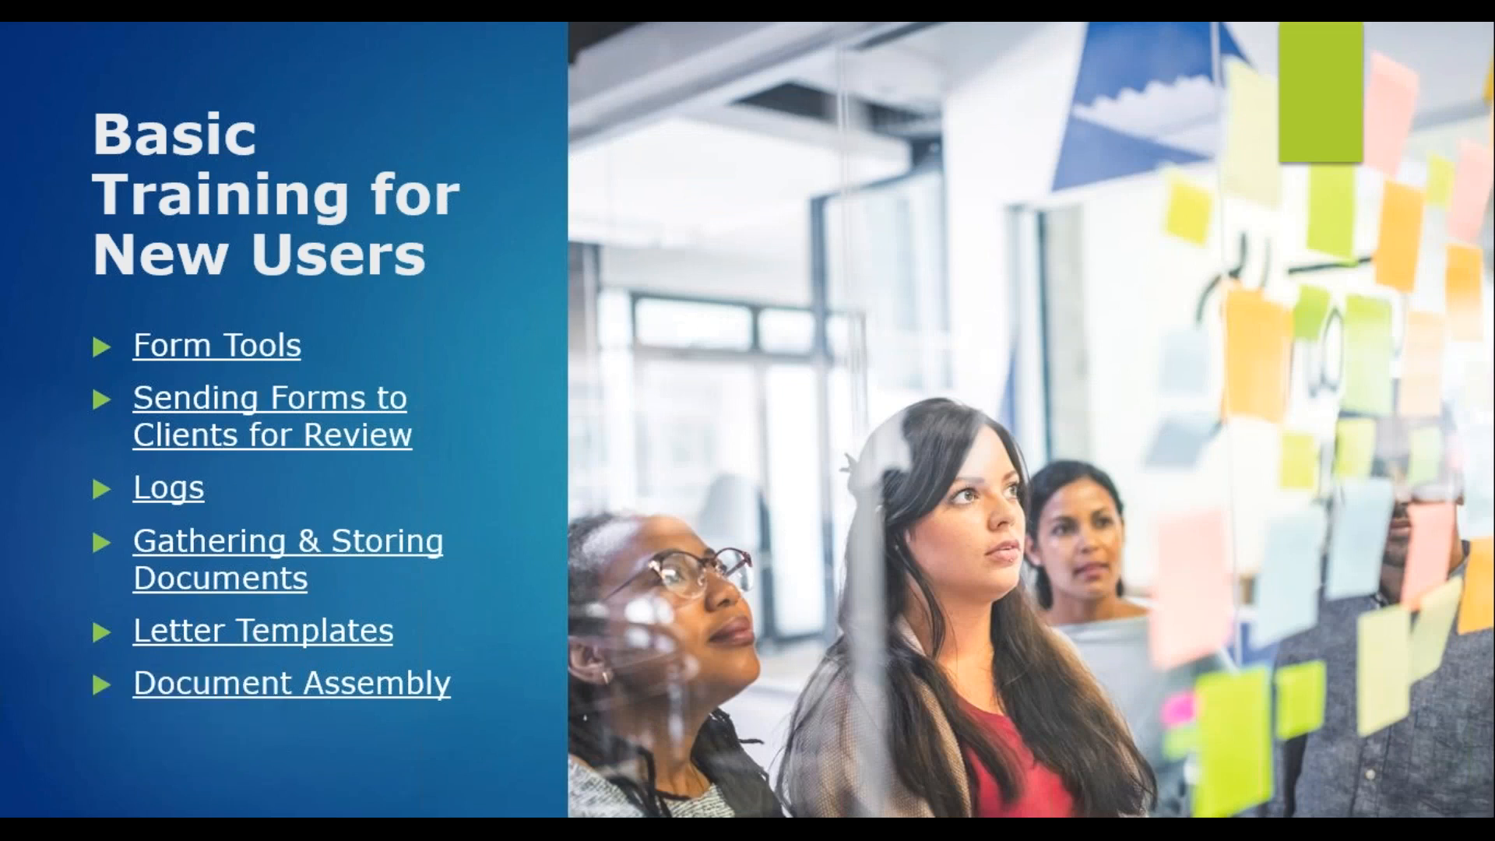
Close the case's Tag Helper, send the Spanish credentials email, and open the client's logs
{"action": "key", "text": "alt+Tab"}
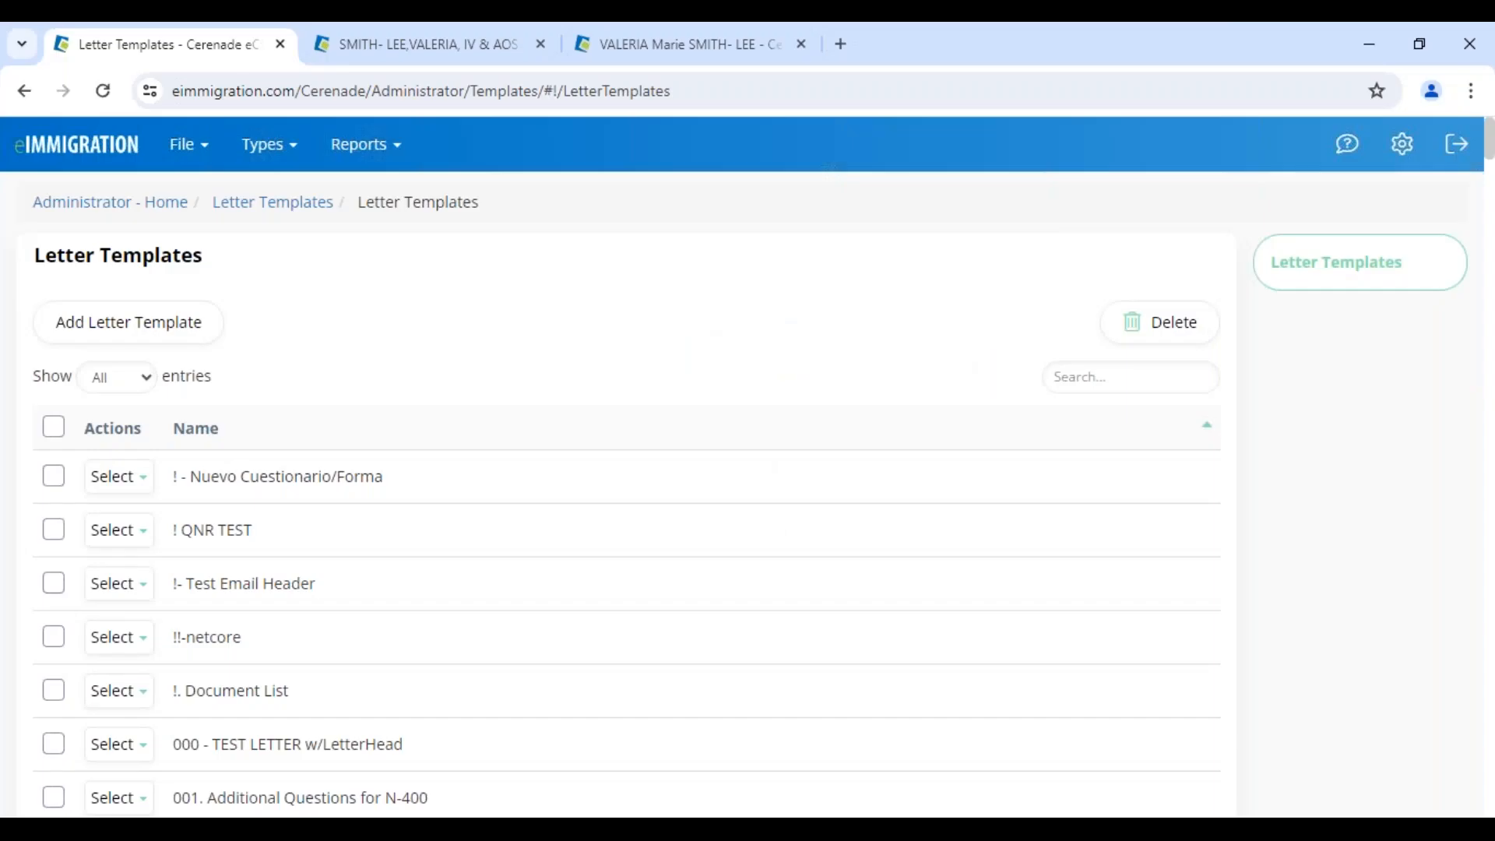
{"action": "left_click", "coordinate": [401, 47]}
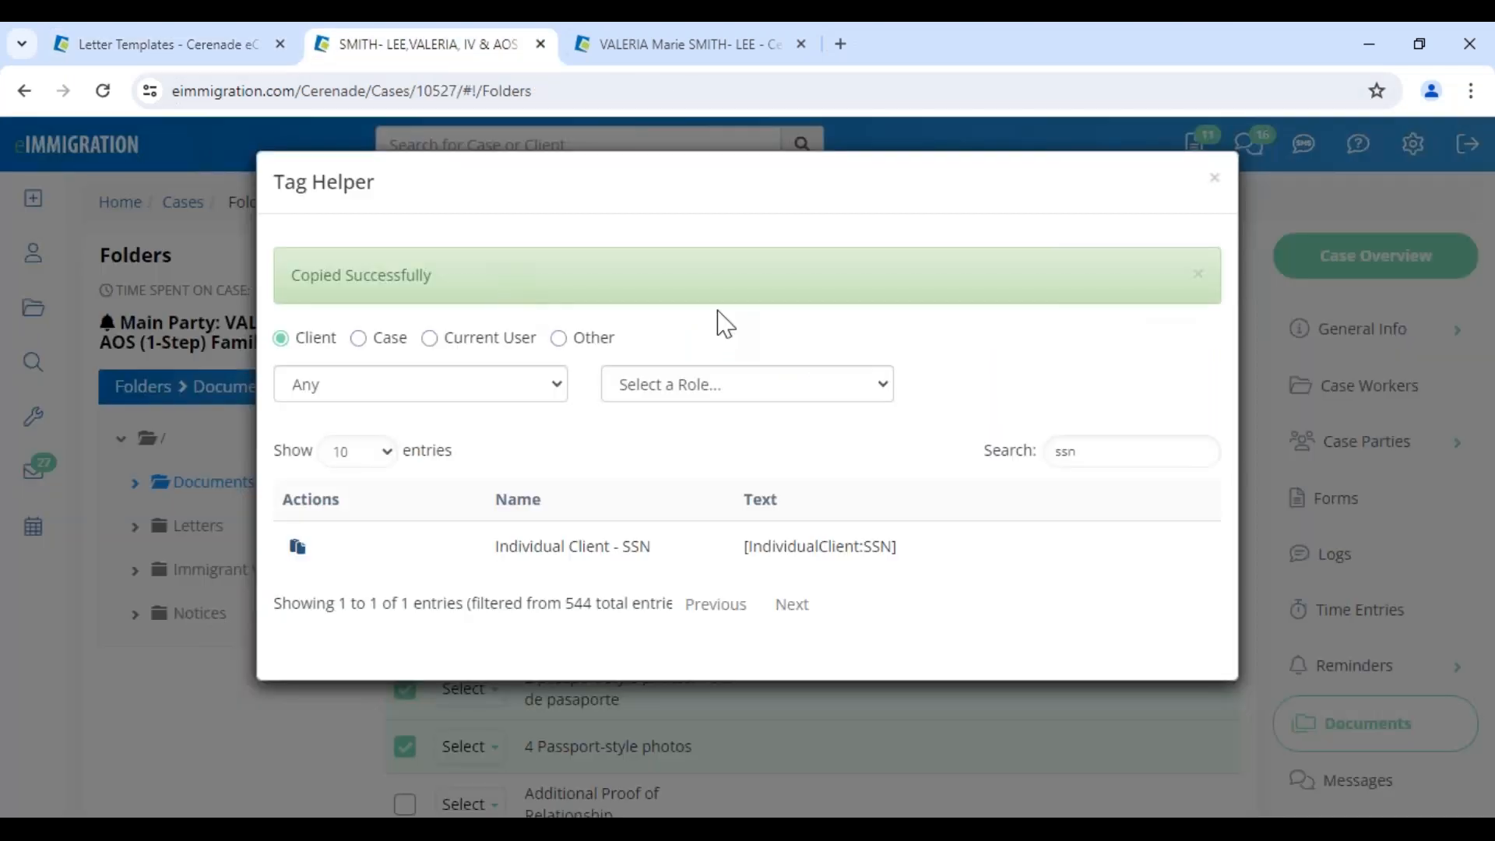
{"action": "left_click", "coordinate": [1215, 179]}
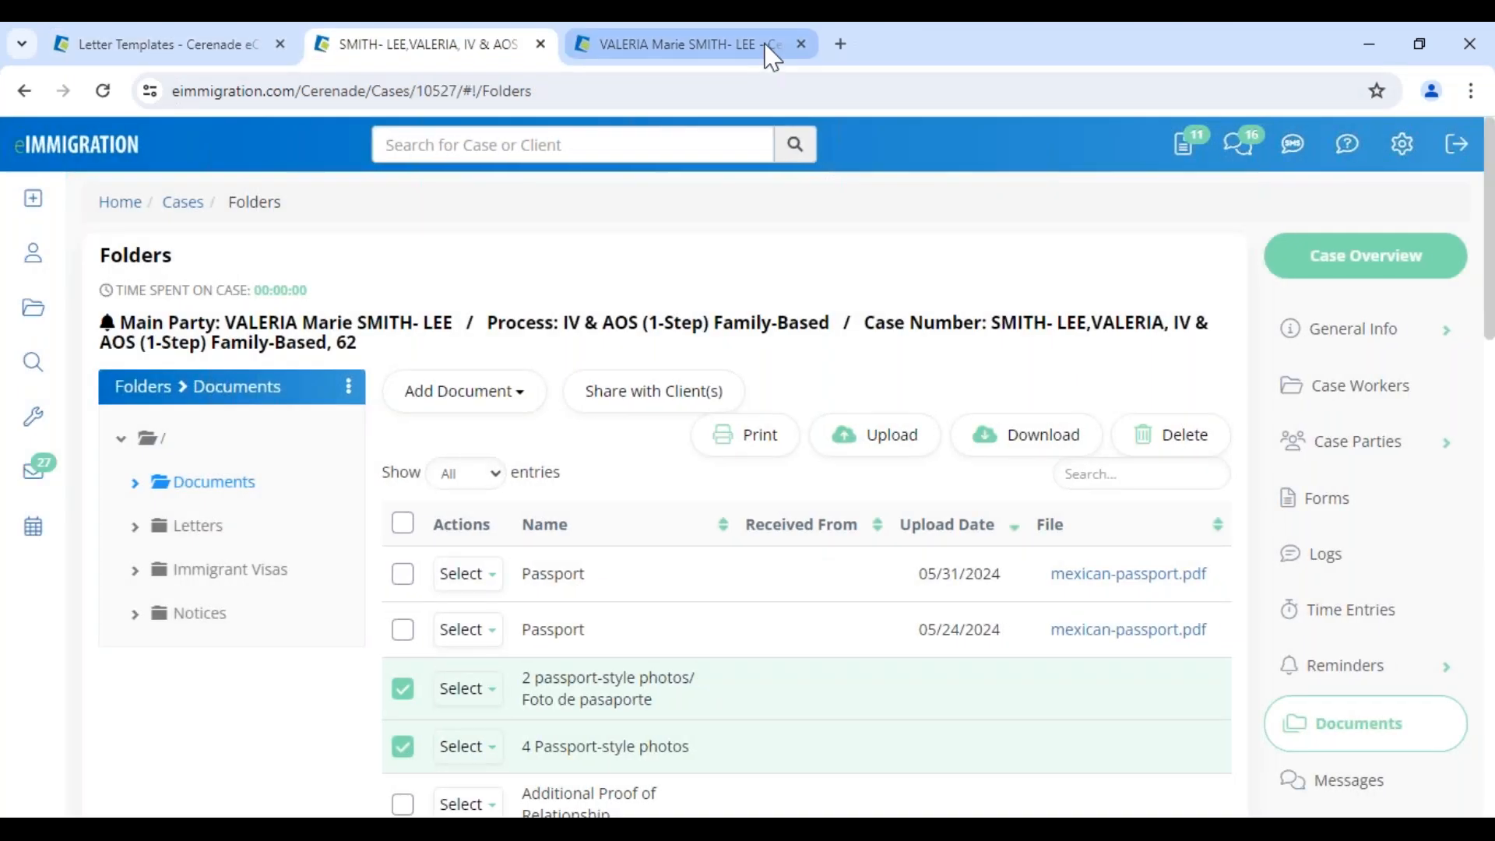
{"action": "left_click", "coordinate": [764, 47]}
{"action": "scroll", "coordinate": [1145, 689], "scroll_direction": "down", "scroll_amount": 8}
{"action": "left_click", "coordinate": [1202, 750]}
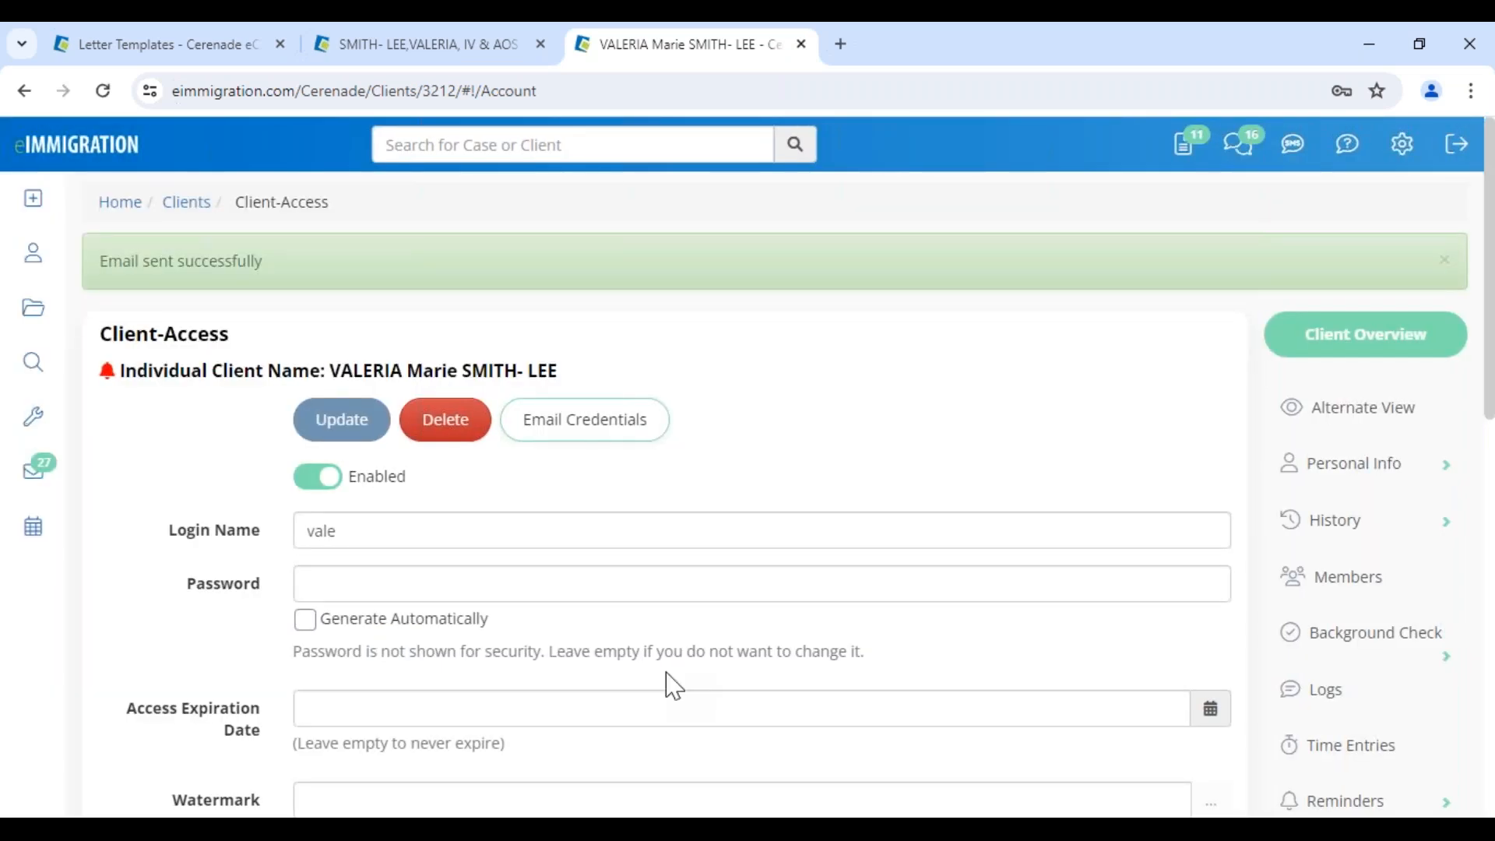
{"action": "left_click", "coordinate": [1339, 696]}
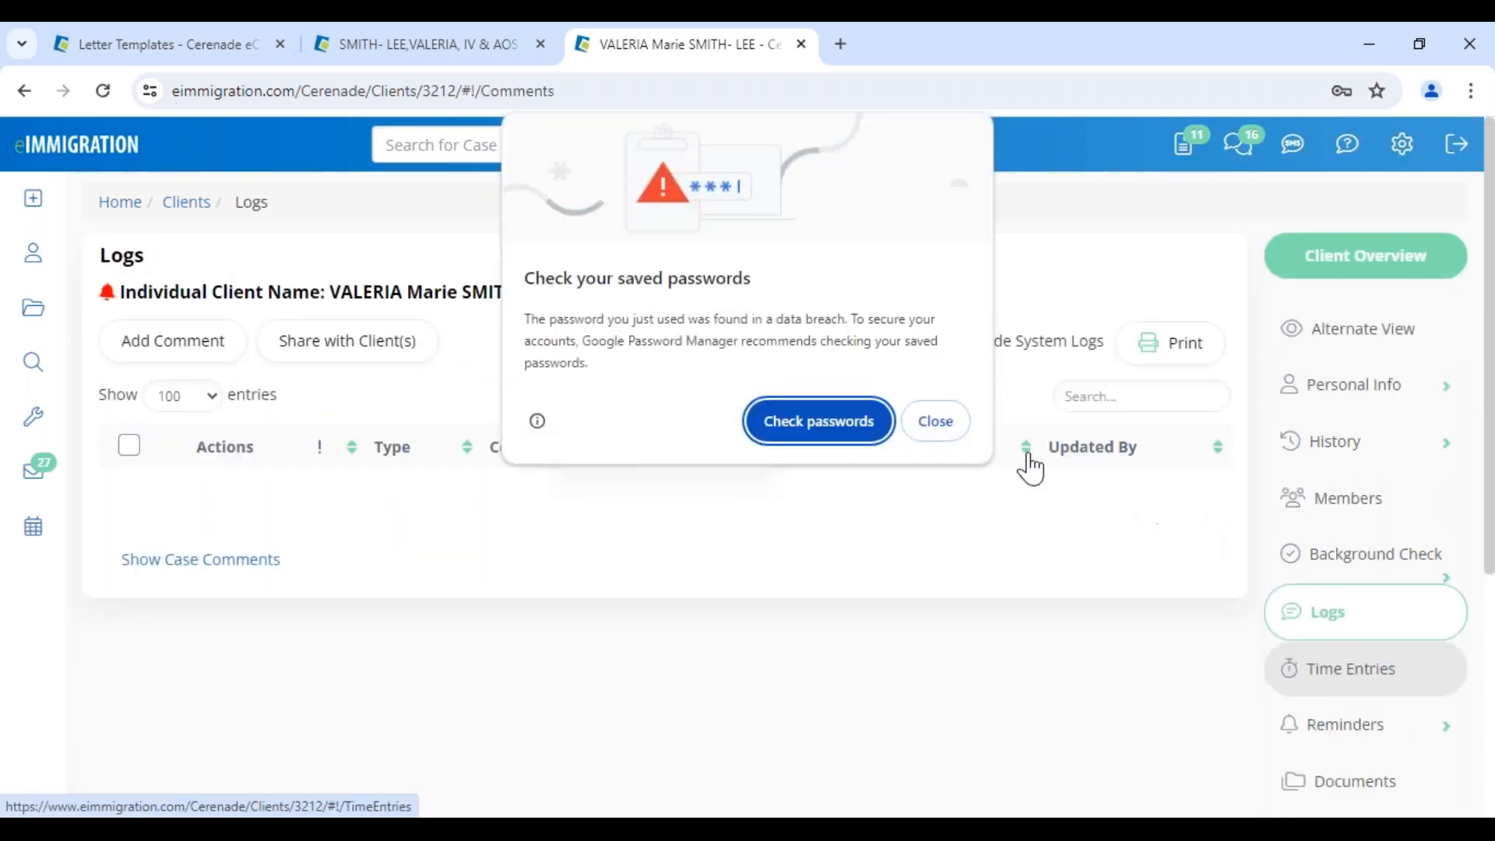
{"action": "left_click", "coordinate": [940, 424]}
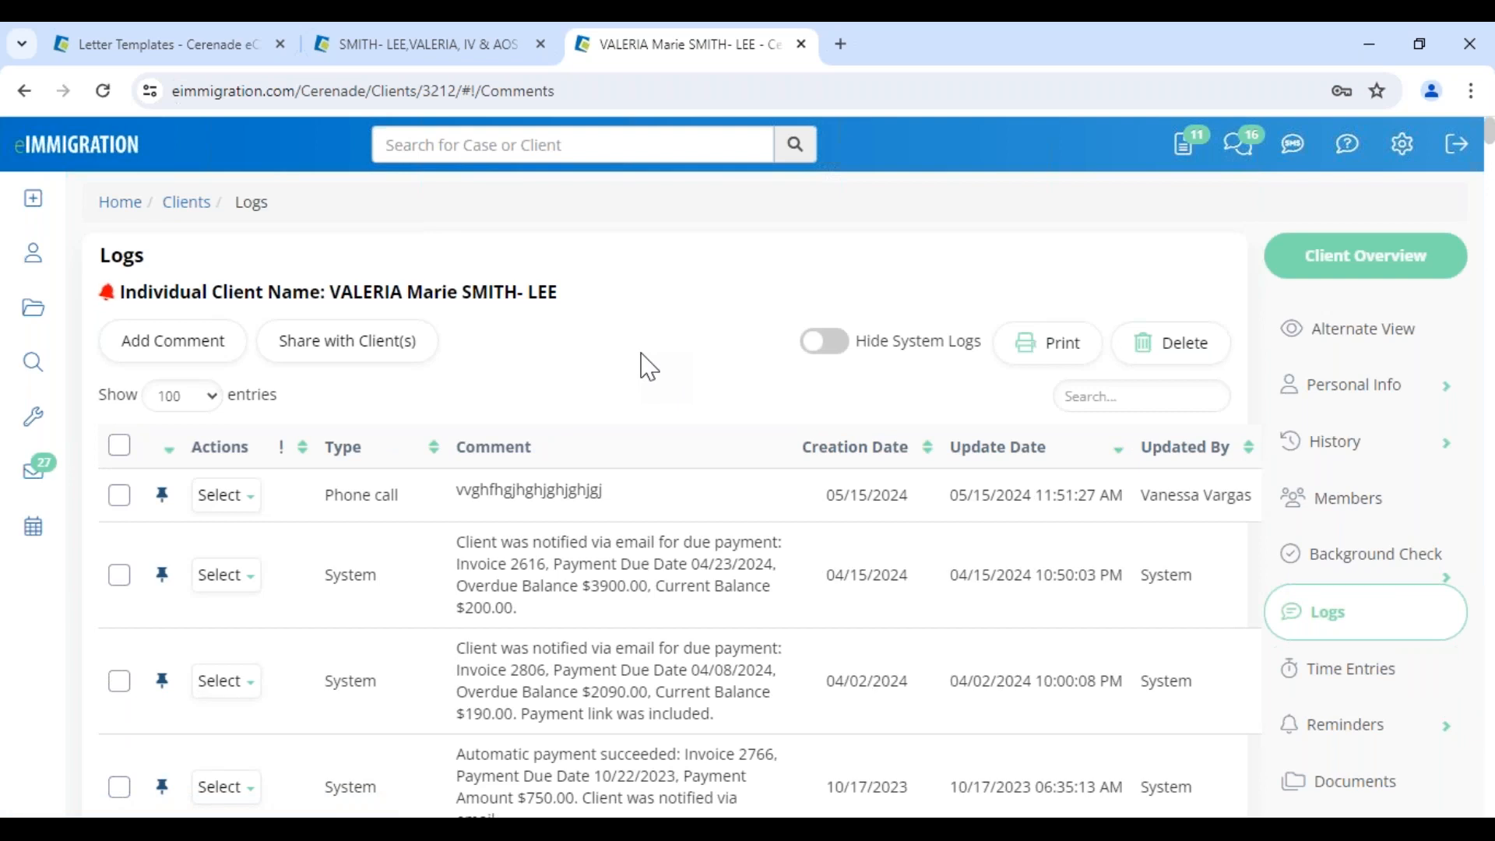
{"action": "left_click_drag", "start_coordinate": [498, 648], "coordinate": [683, 649]}
{"action": "scroll", "coordinate": [584, 695], "scroll_direction": "down", "scroll_amount": 4}
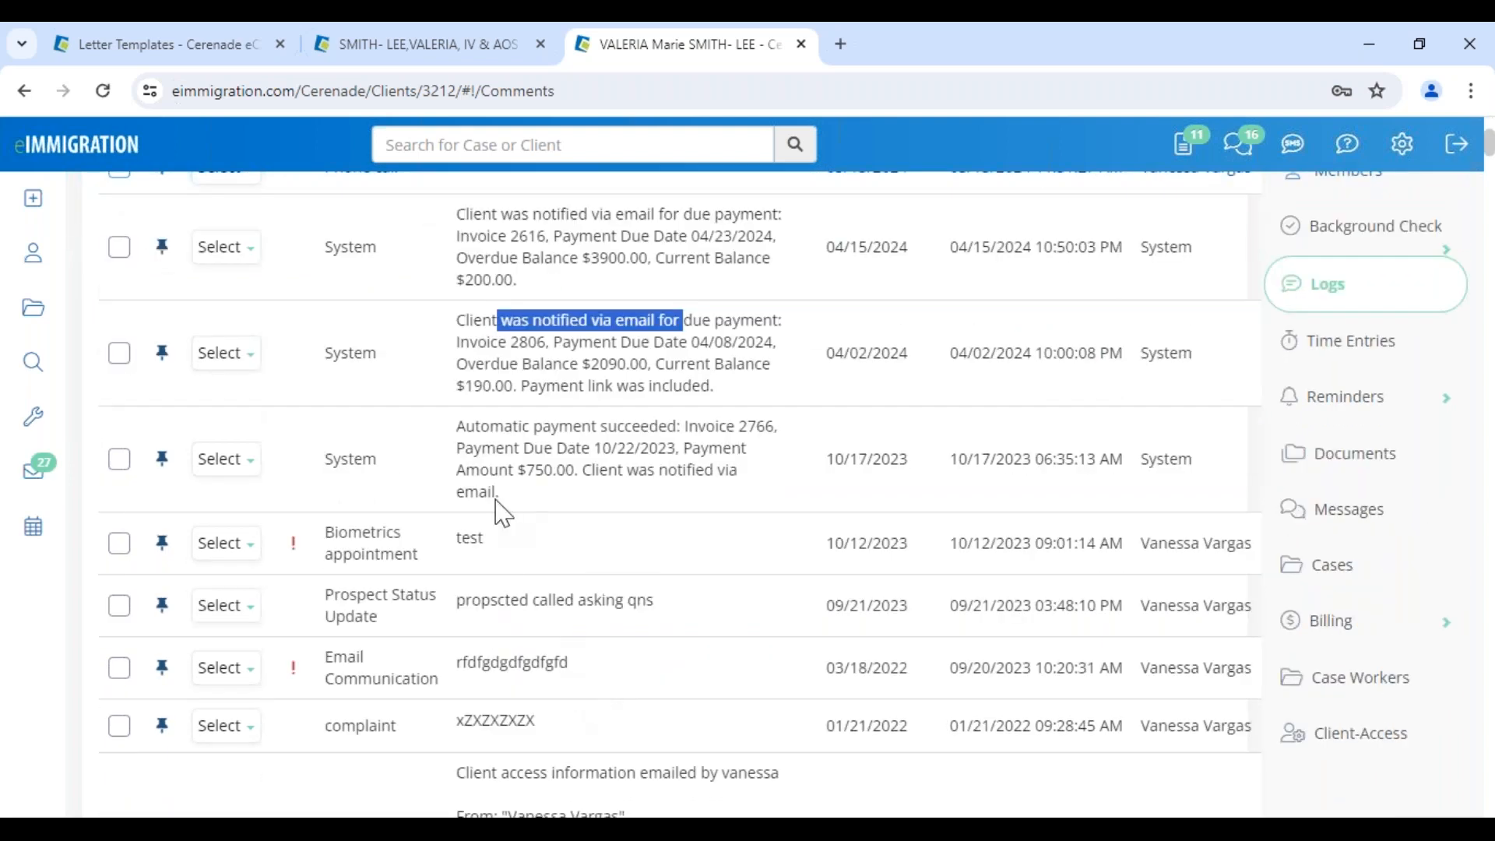
{"action": "left_click_drag", "start_coordinate": [552, 426], "coordinate": [685, 426]}
{"action": "left_click_drag", "start_coordinate": [508, 321], "coordinate": [681, 363]}
{"action": "left_click", "coordinate": [465, 604]}
{"action": "scroll", "coordinate": [465, 604], "scroll_direction": "down", "scroll_amount": 8}
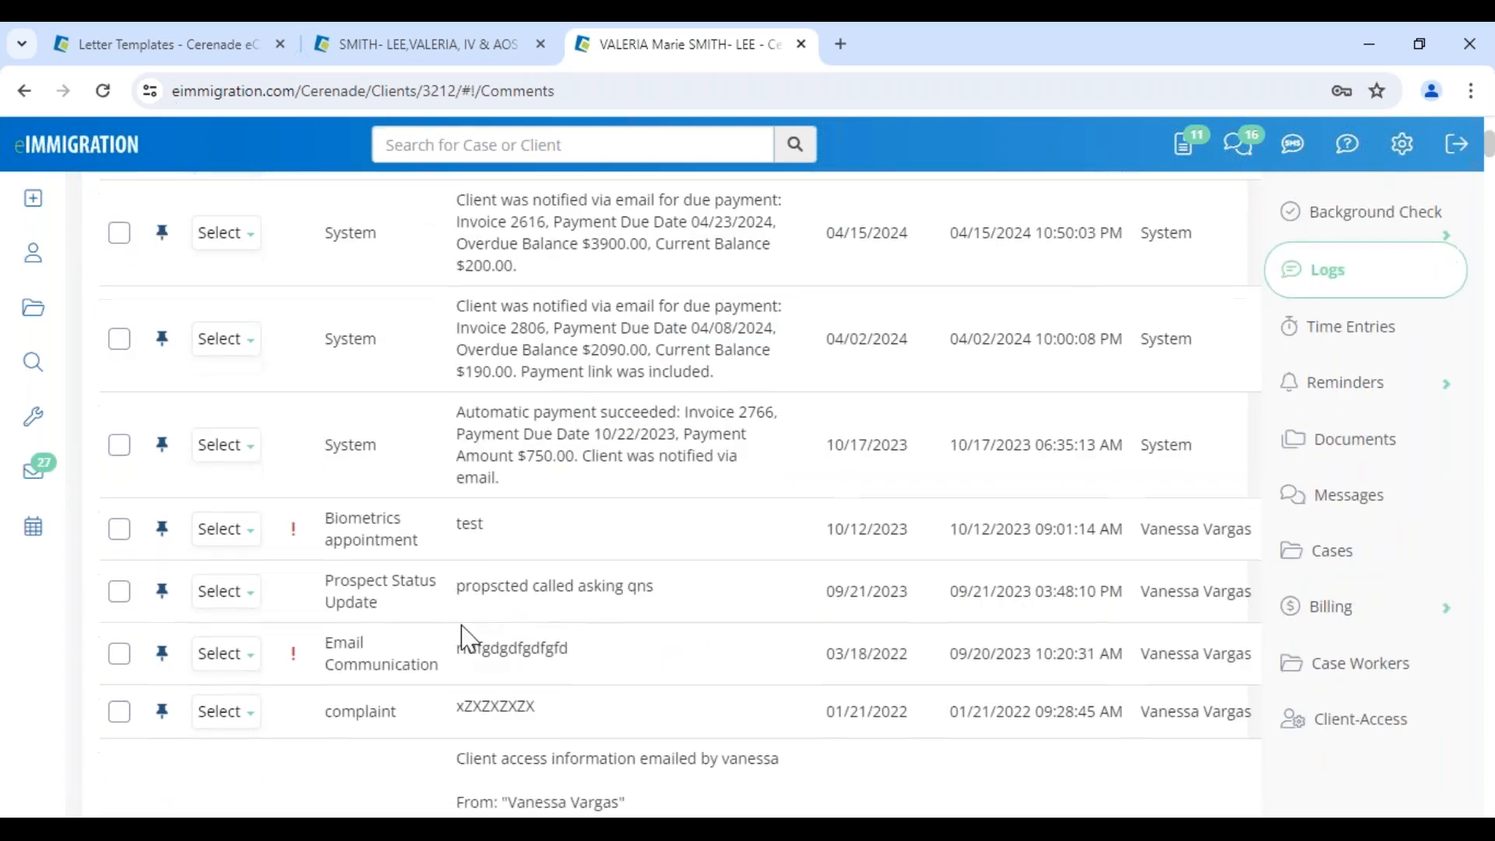
{"action": "left_click_drag", "start_coordinate": [798, 477], "coordinate": [1188, 474]}
{"action": "left_click", "coordinate": [1047, 506]}
{"action": "left_click_drag", "start_coordinate": [1034, 452], "coordinate": [1224, 452]}
{"action": "left_click_drag", "start_coordinate": [874, 451], "coordinate": [1053, 452]}
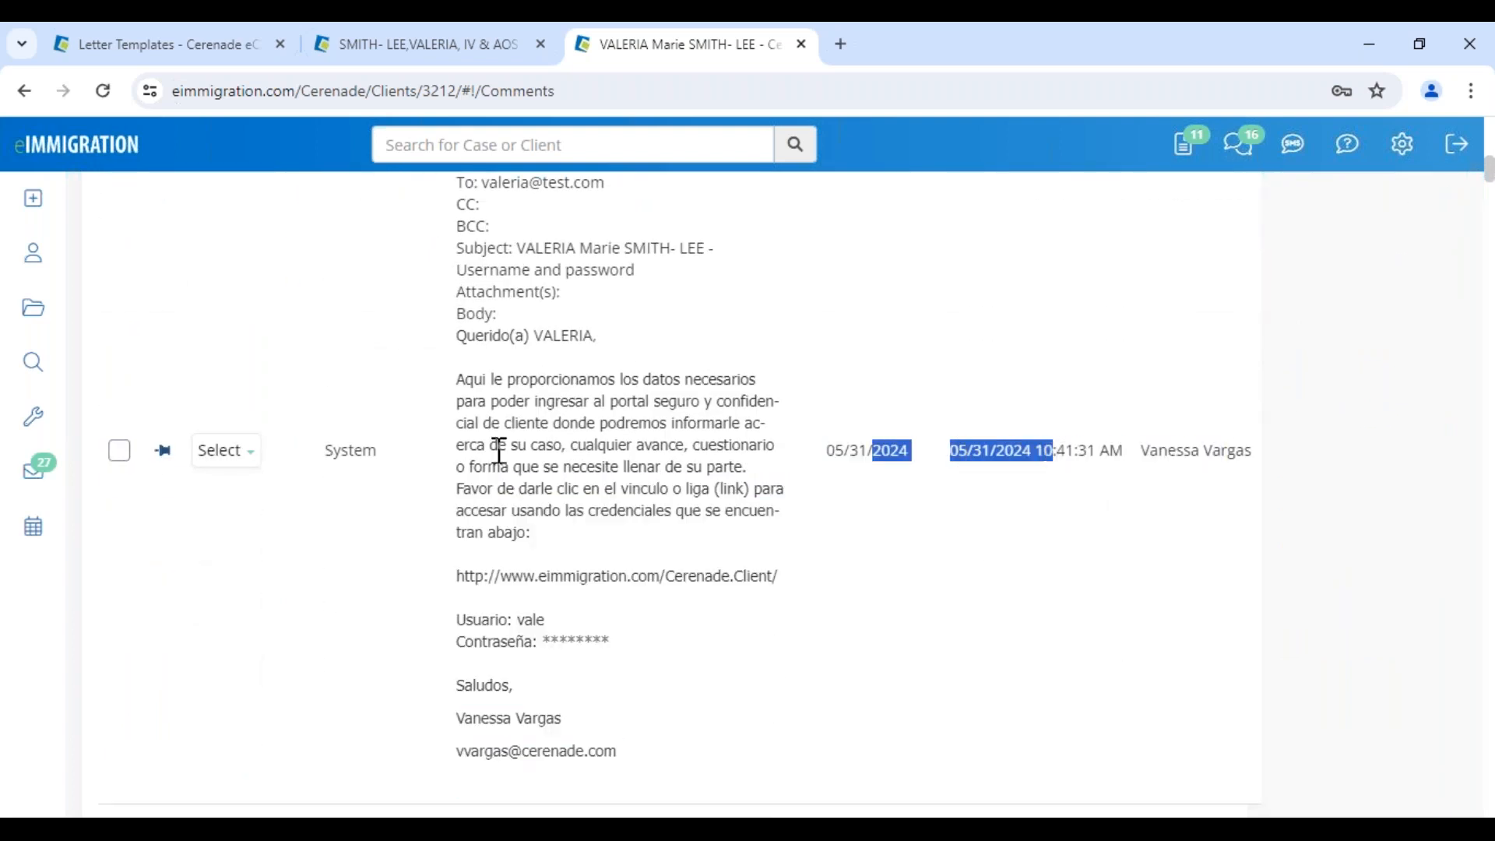
{"action": "left_click_drag", "start_coordinate": [487, 380], "coordinate": [656, 650]}
{"action": "left_click", "coordinate": [660, 699]}
{"action": "scroll", "coordinate": [652, 698], "scroll_direction": "down", "scroll_amount": 3}
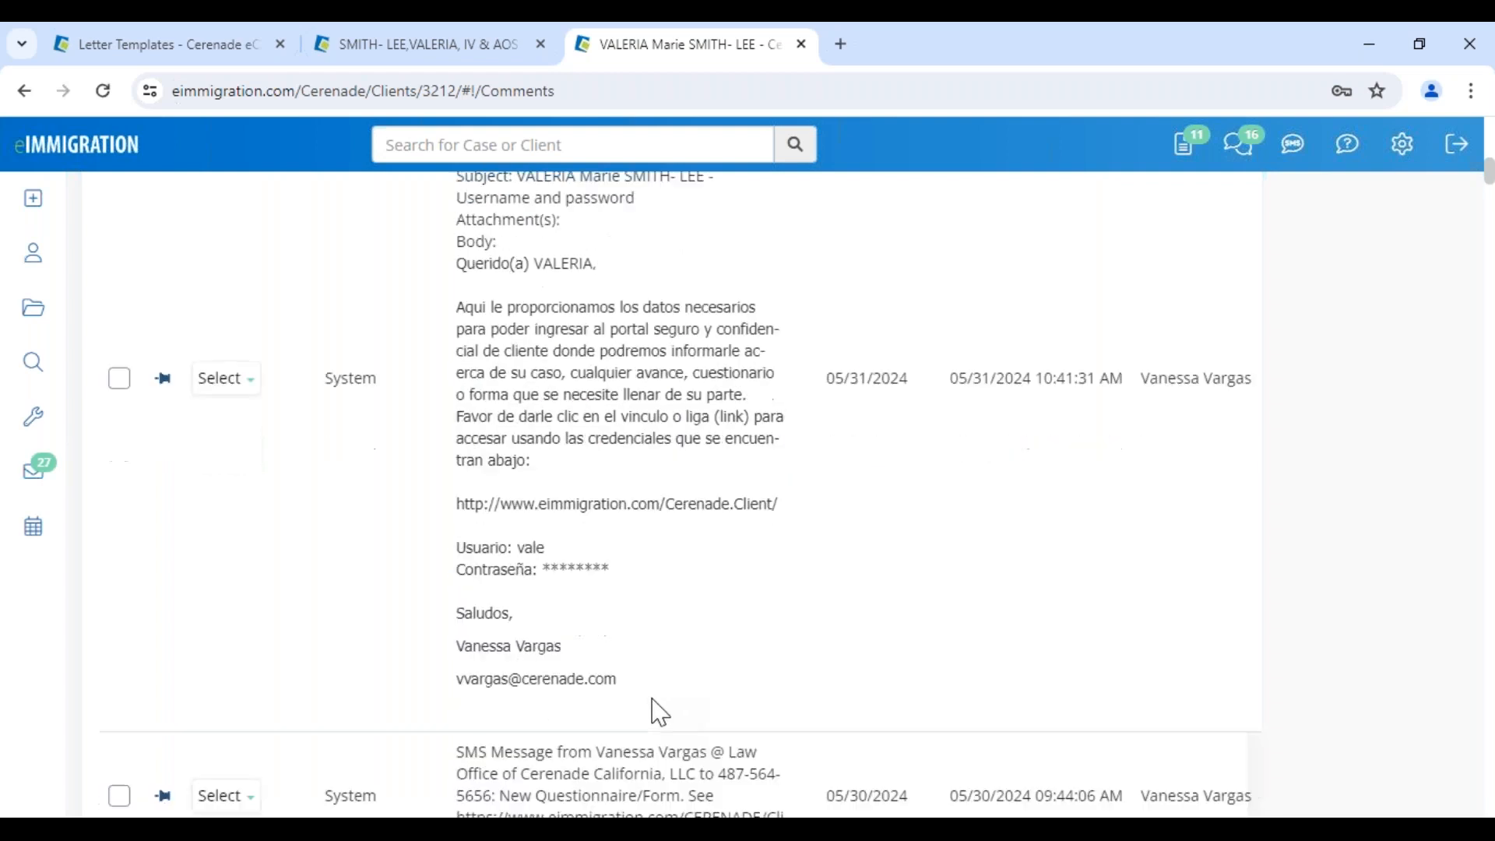
{"action": "scroll", "coordinate": [661, 710], "scroll_direction": "up", "scroll_amount": 2}
{"action": "scroll", "coordinate": [658, 711], "scroll_direction": "down", "scroll_amount": 3}
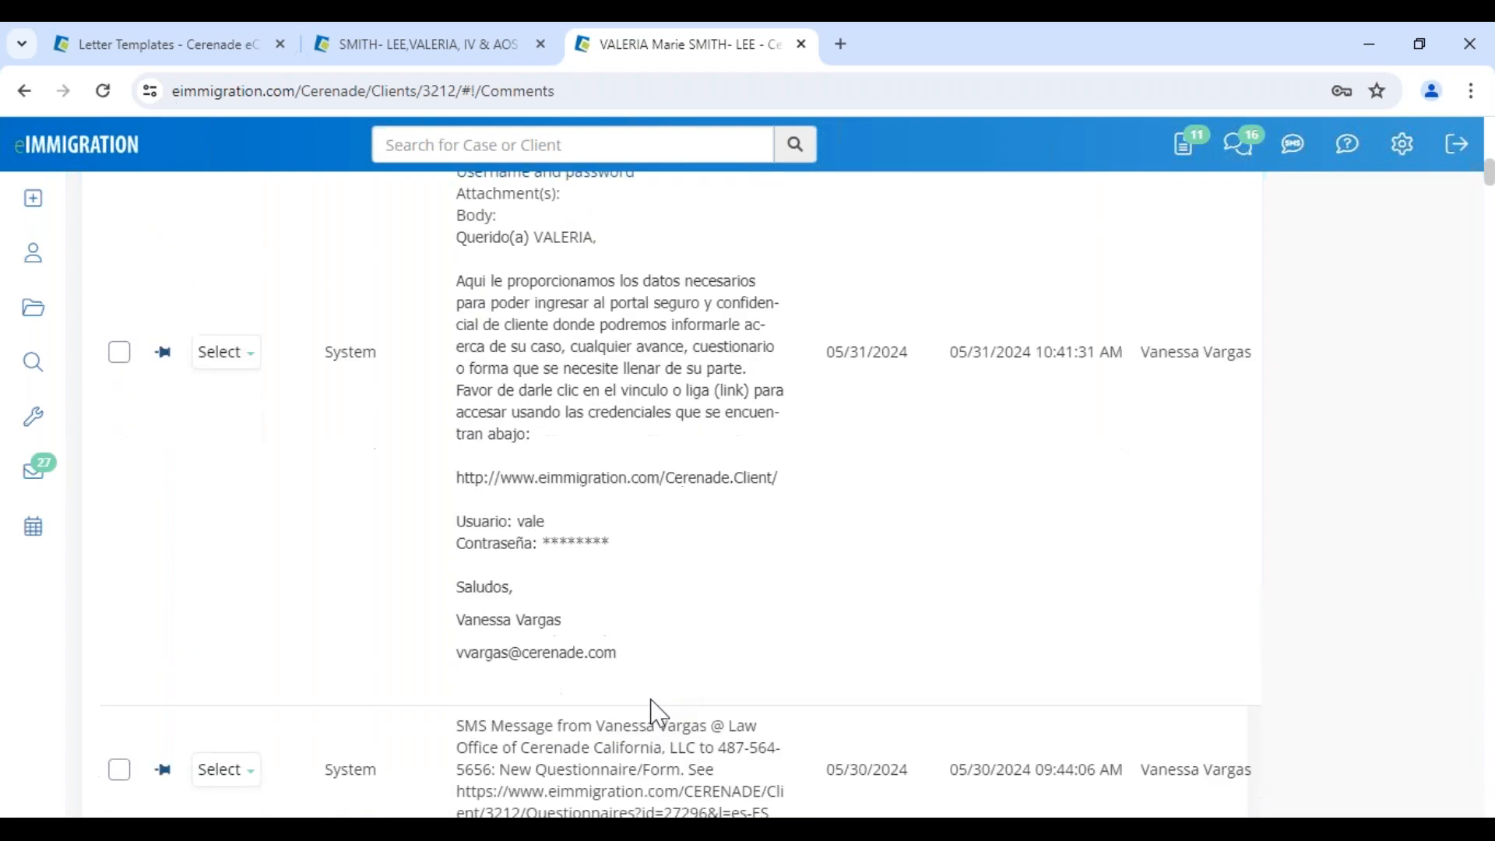
{"action": "left_click_drag", "start_coordinate": [458, 496], "coordinate": [453, 566]}
{"action": "left_click", "coordinate": [794, 600]}
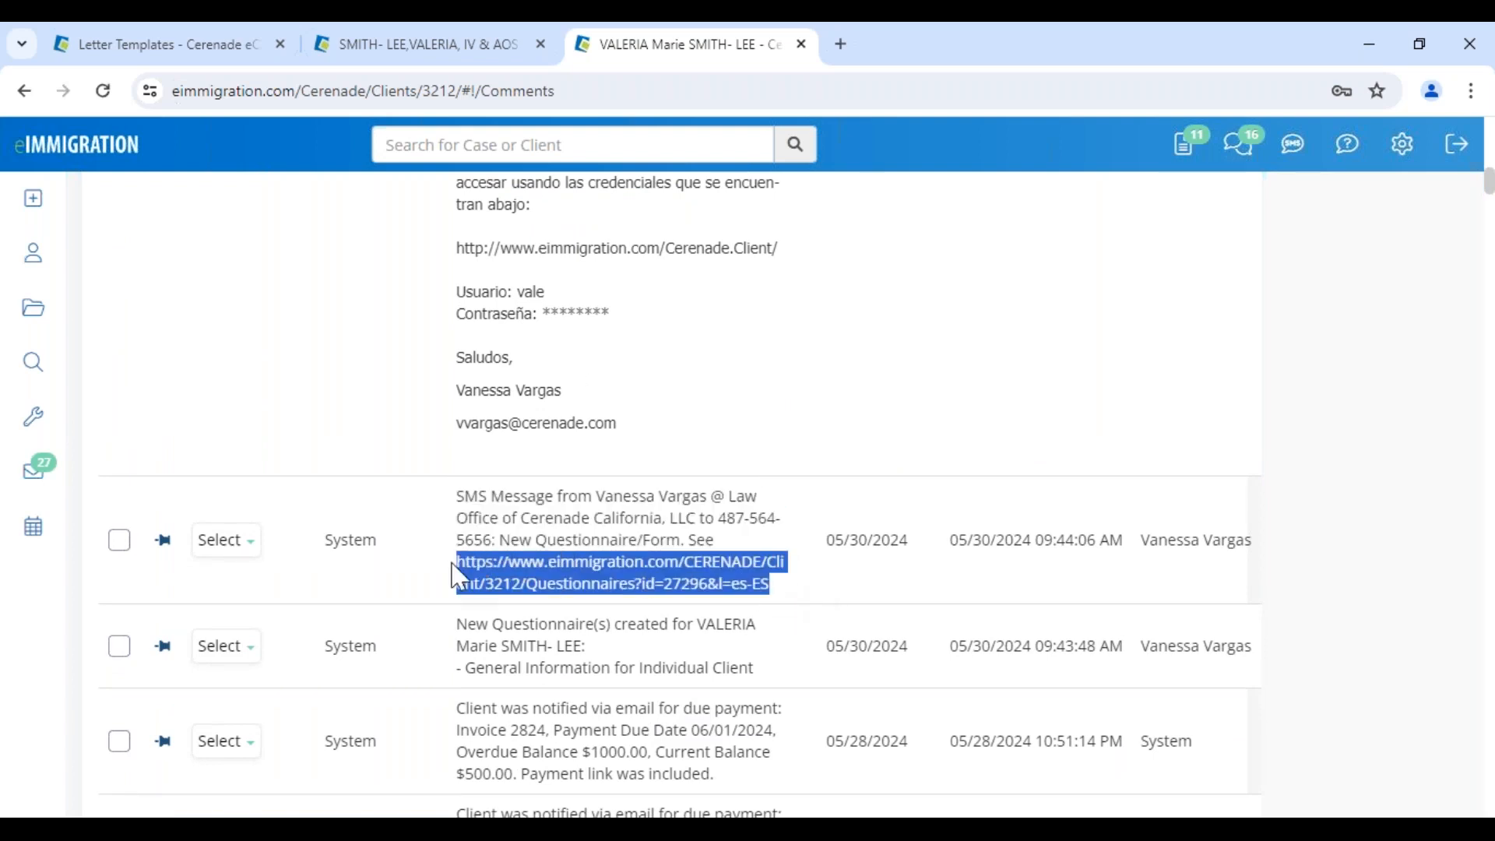
{"action": "left_click", "coordinate": [794, 558]}
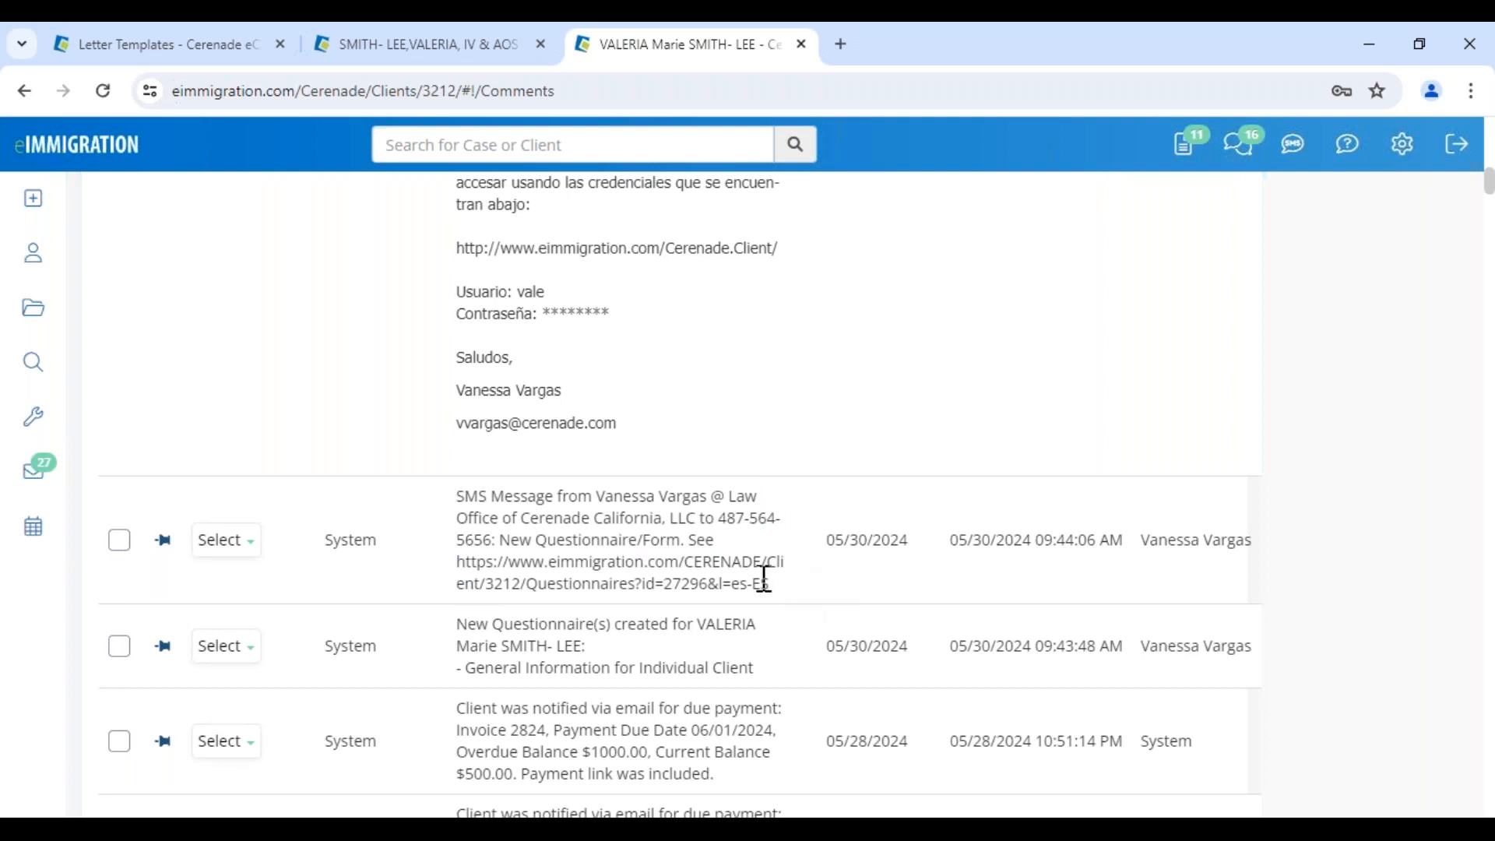
{"action": "double_click", "coordinate": [329, 545]}
{"action": "left_click", "coordinate": [519, 520]}
{"action": "left_click_drag", "start_coordinate": [508, 627], "coordinate": [741, 662]}
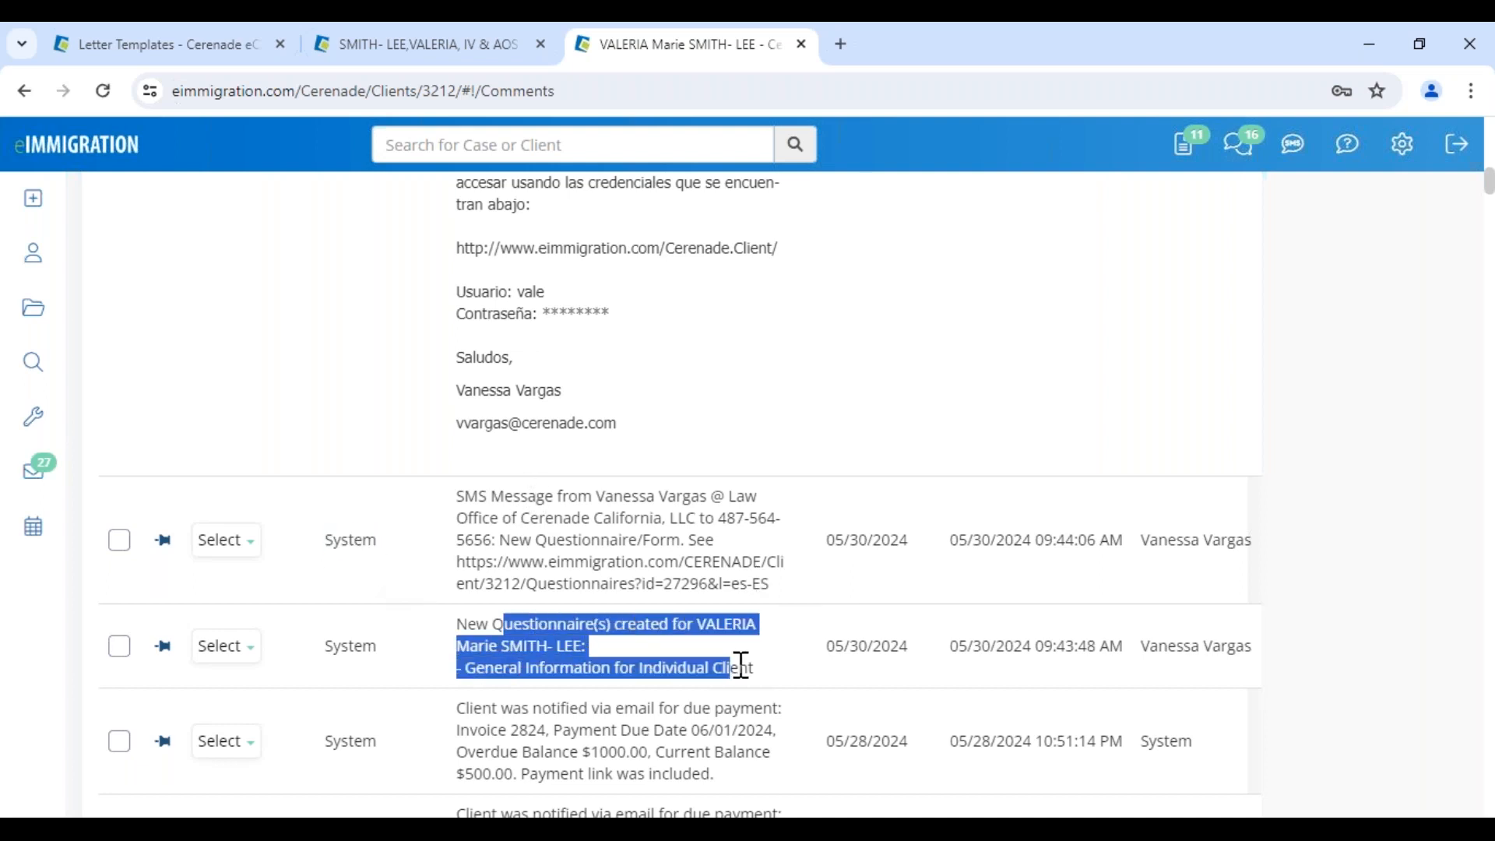
{"action": "left_click_drag", "start_coordinate": [950, 646], "coordinate": [1234, 644]}
{"action": "scroll", "coordinate": [1234, 643], "scroll_direction": "up", "scroll_amount": 15}
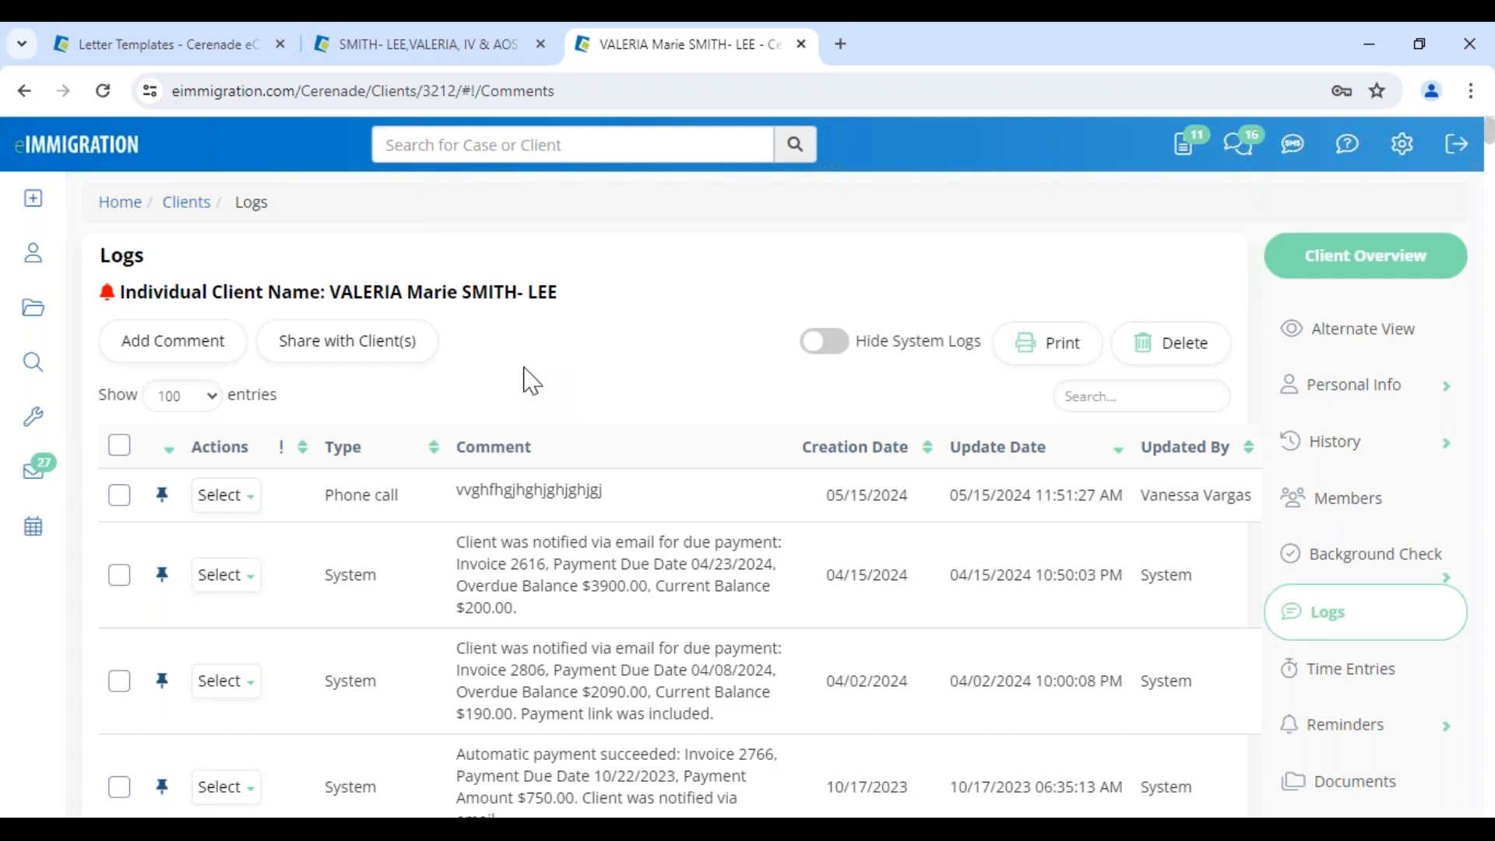
Create a new document assembly named AOS -VV for the case
{"action": "left_click", "coordinate": [801, 45]}
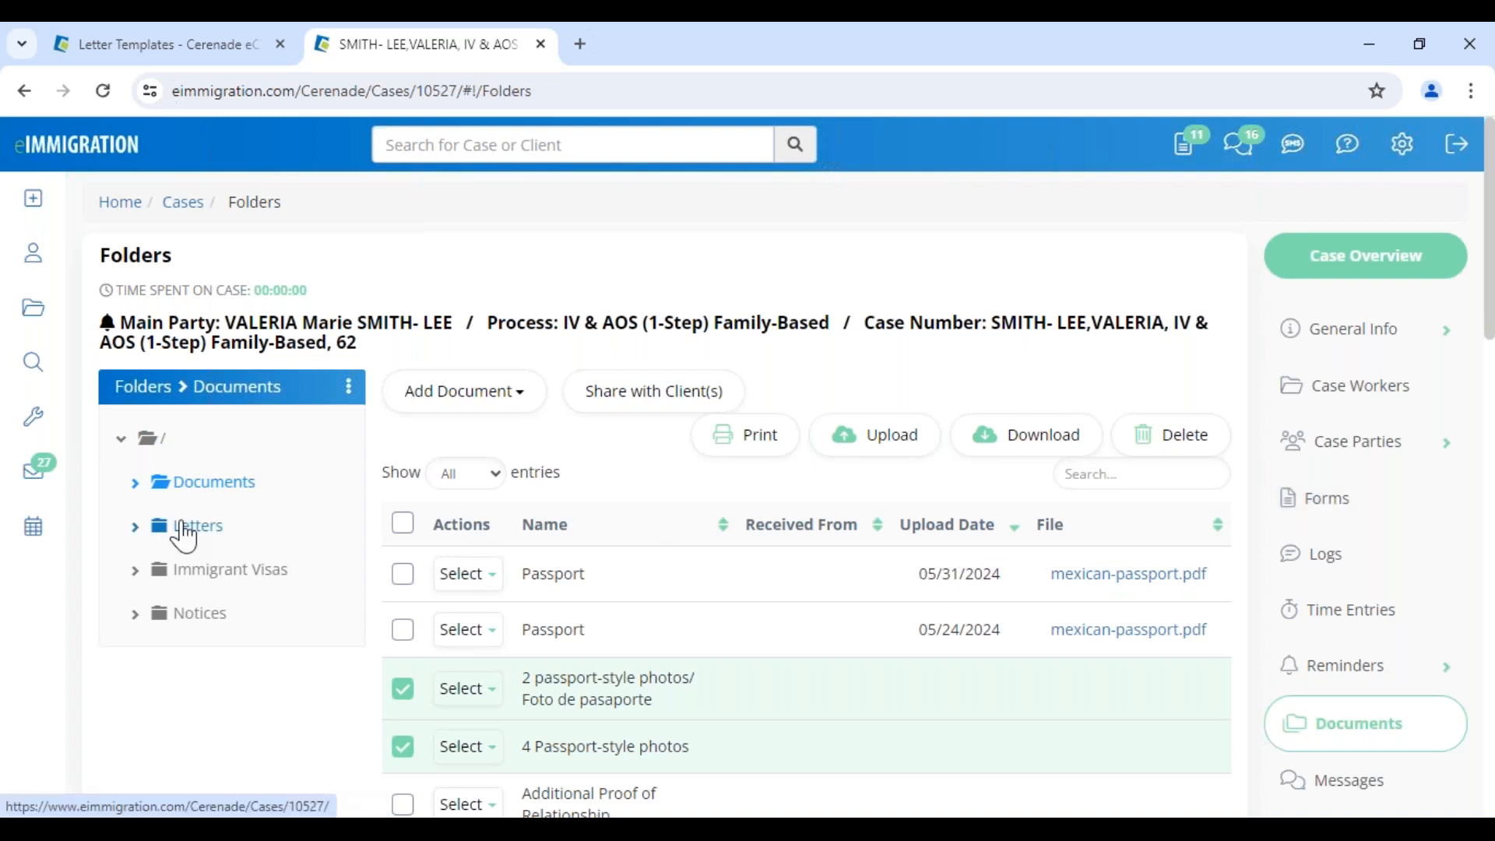
{"action": "scroll", "coordinate": [1271, 672], "scroll_direction": "down", "scroll_amount": 4}
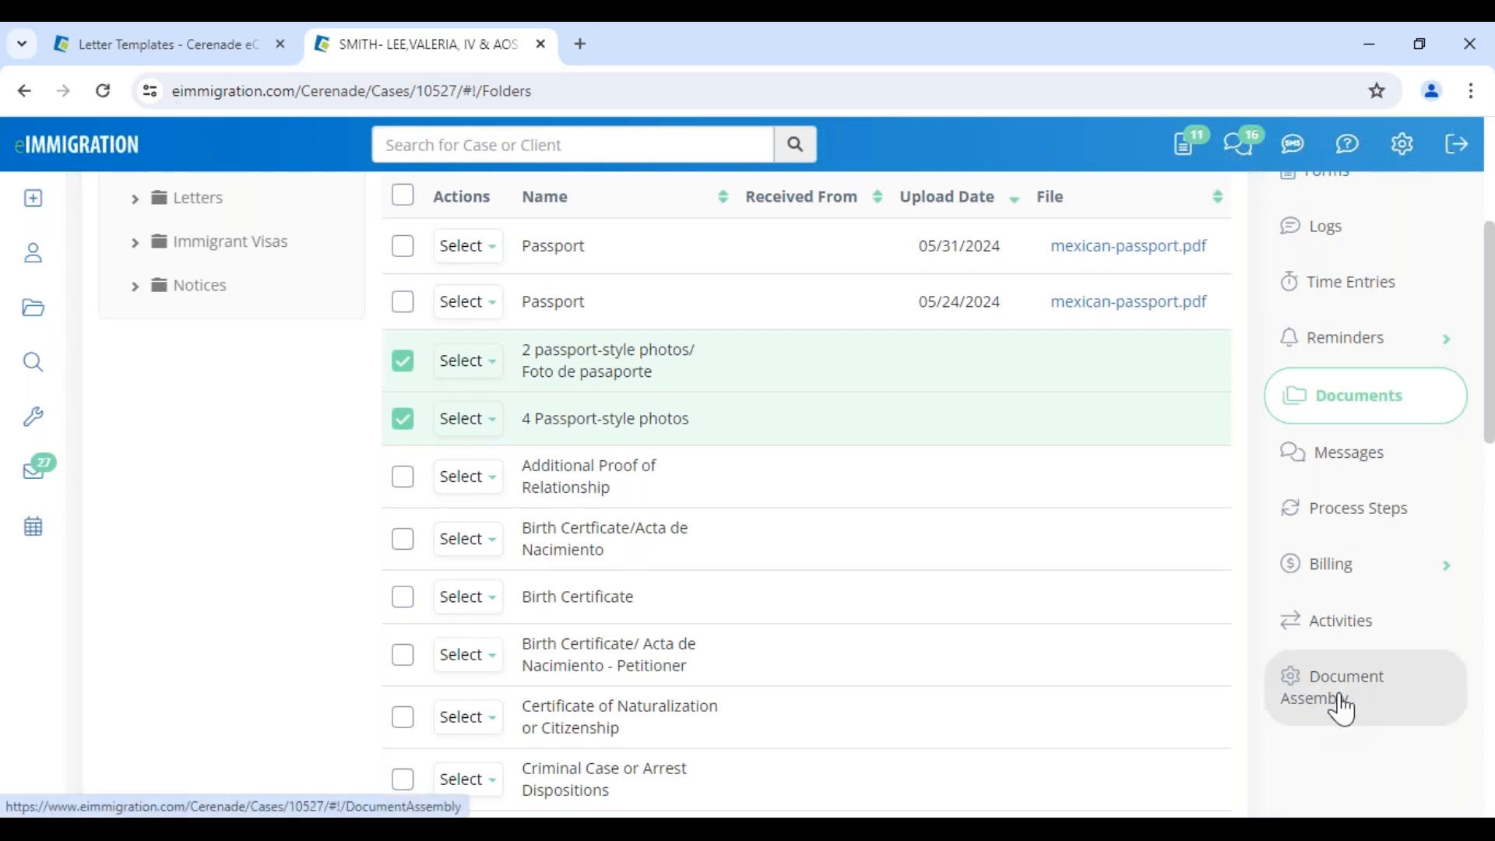
{"action": "left_click", "coordinate": [1378, 702]}
{"action": "left_click", "coordinate": [136, 502]}
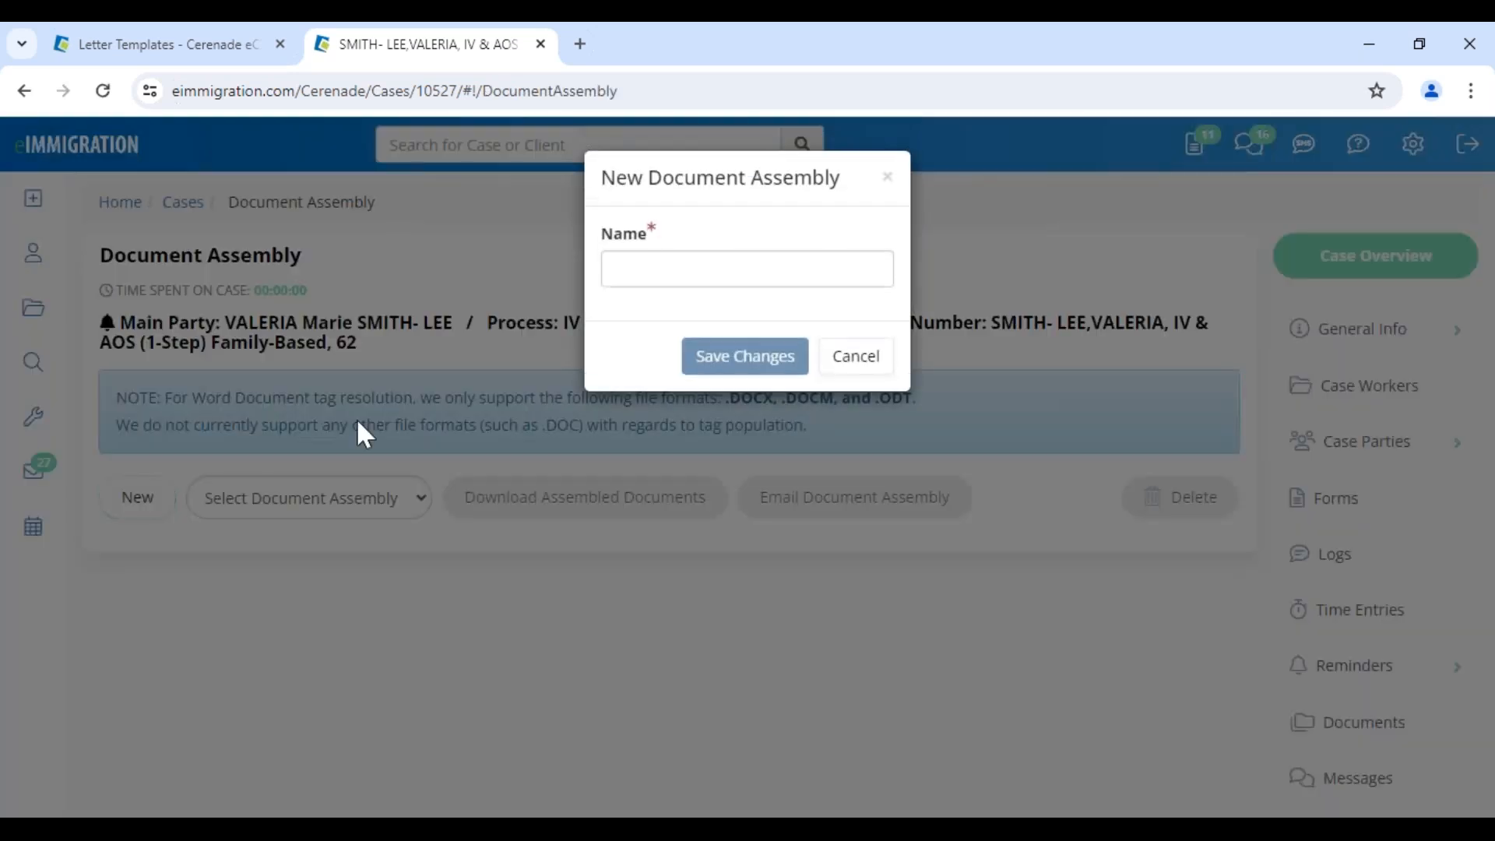
{"action": "left_click", "coordinate": [637, 270]}
{"action": "left_click", "coordinate": [743, 323]}
{"action": "left_click", "coordinate": [740, 358]}
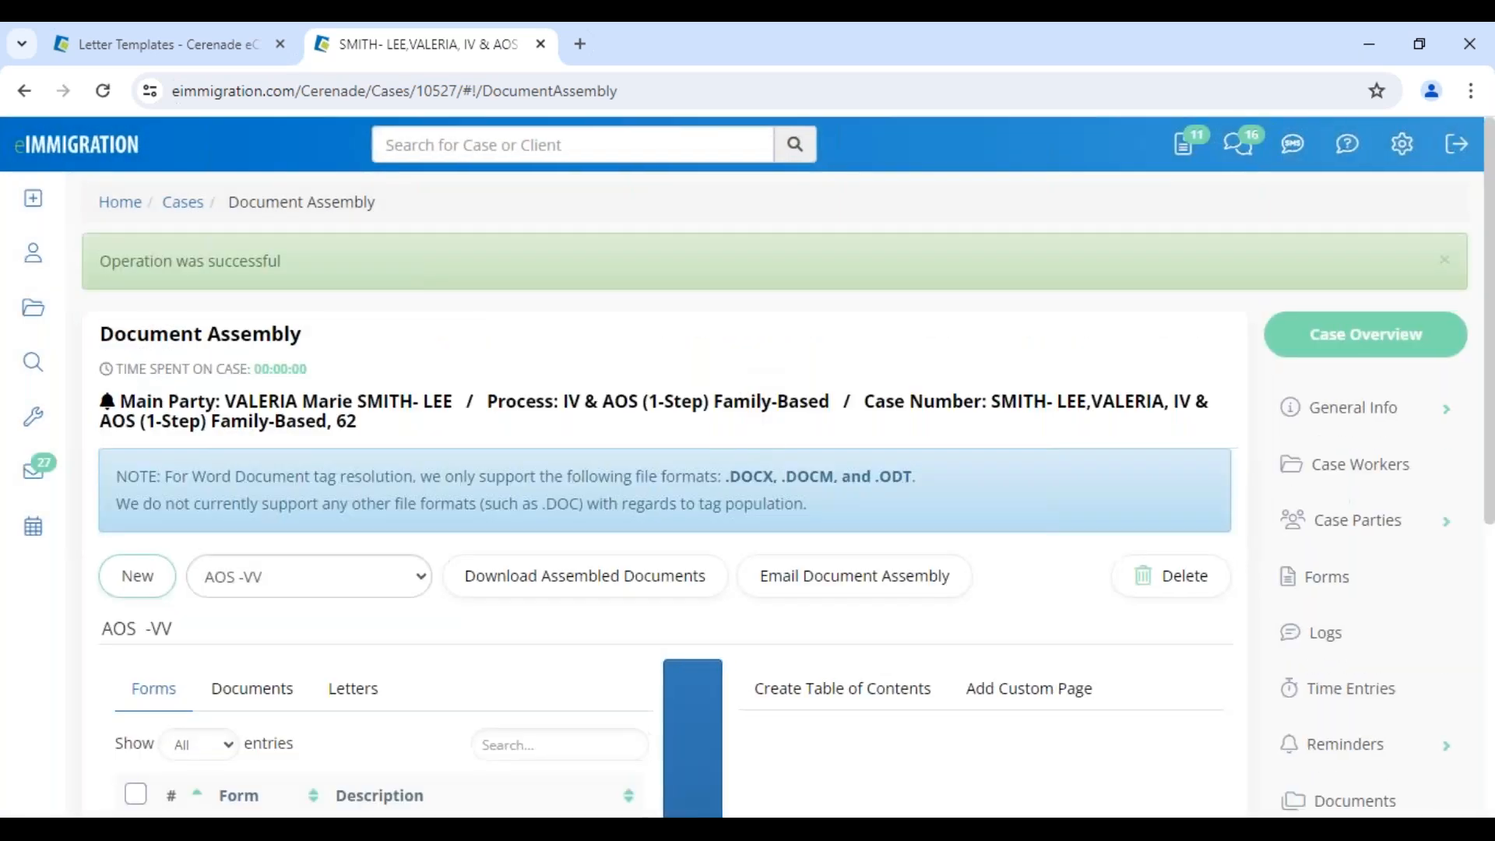
Add all the case's forms, both Passport documents and all 14 letters to the assembly
{"action": "scroll", "coordinate": [471, 712], "scroll_direction": "down", "scroll_amount": 5}
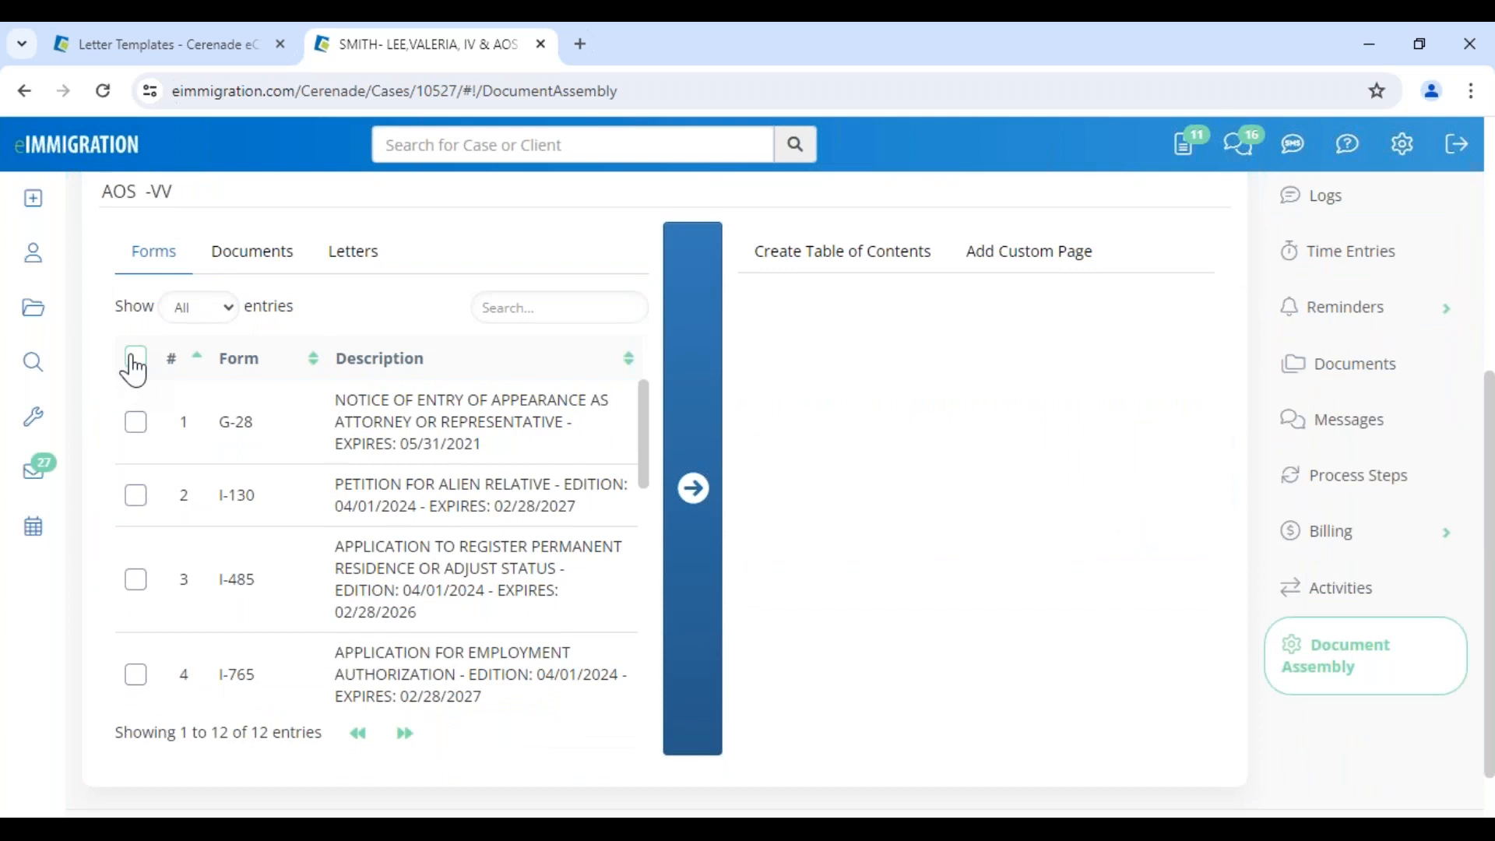
{"action": "left_click", "coordinate": [135, 359]}
{"action": "left_click", "coordinate": [693, 489]}
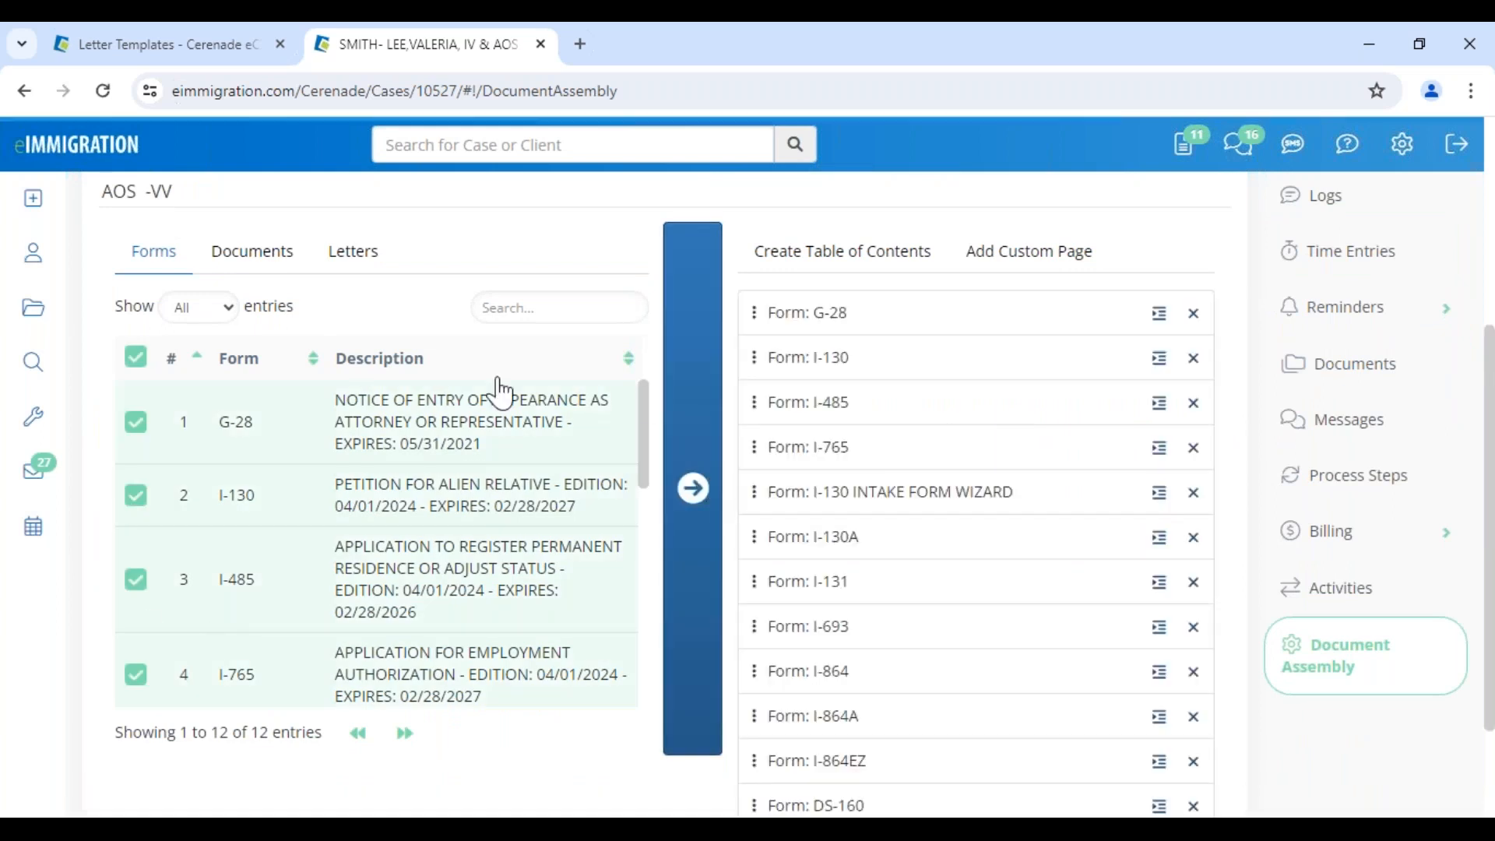
{"action": "left_click", "coordinate": [257, 251]}
{"action": "left_click", "coordinate": [136, 359]}
{"action": "left_click", "coordinate": [692, 368]}
{"action": "left_click", "coordinate": [355, 257]}
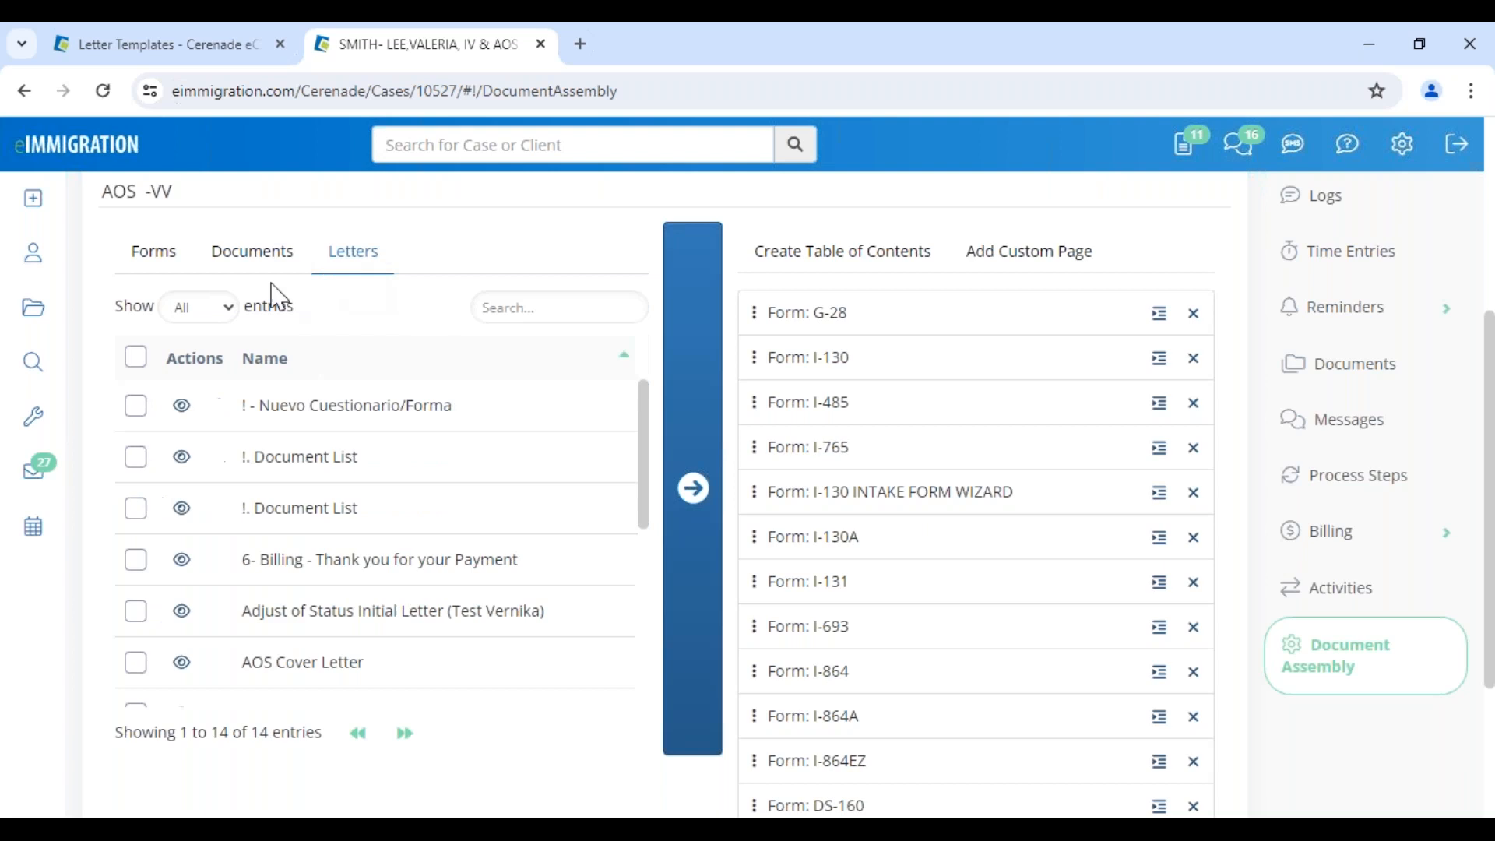
{"action": "left_click", "coordinate": [131, 361]}
{"action": "left_click", "coordinate": [685, 413]}
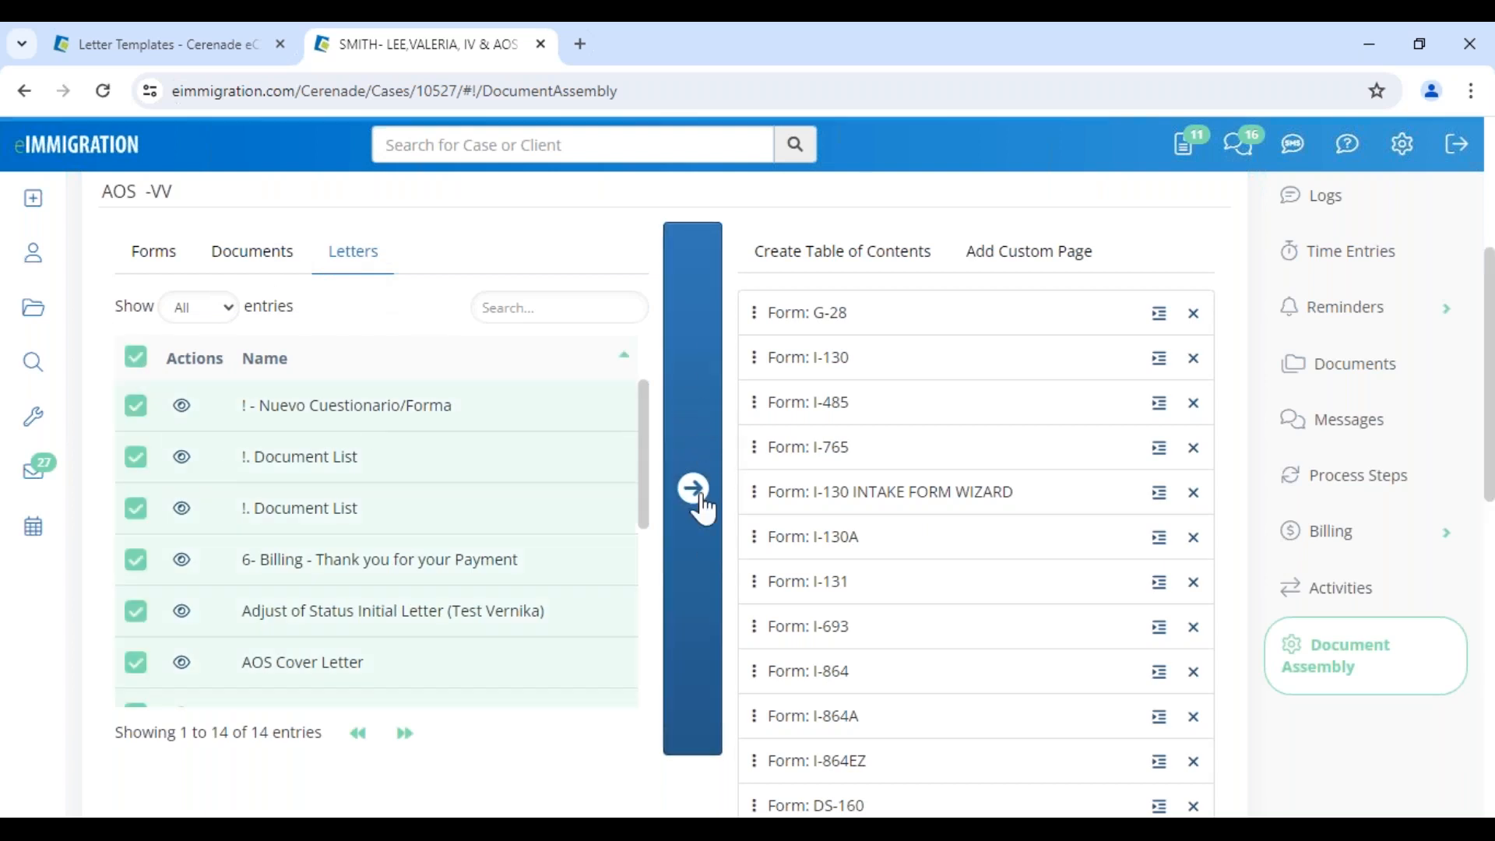
Move a Passport after Form I-485, Nuevo Cuestionario after I-765, Document List after I-130A
{"action": "scroll", "coordinate": [788, 795], "scroll_direction": "down", "scroll_amount": 3}
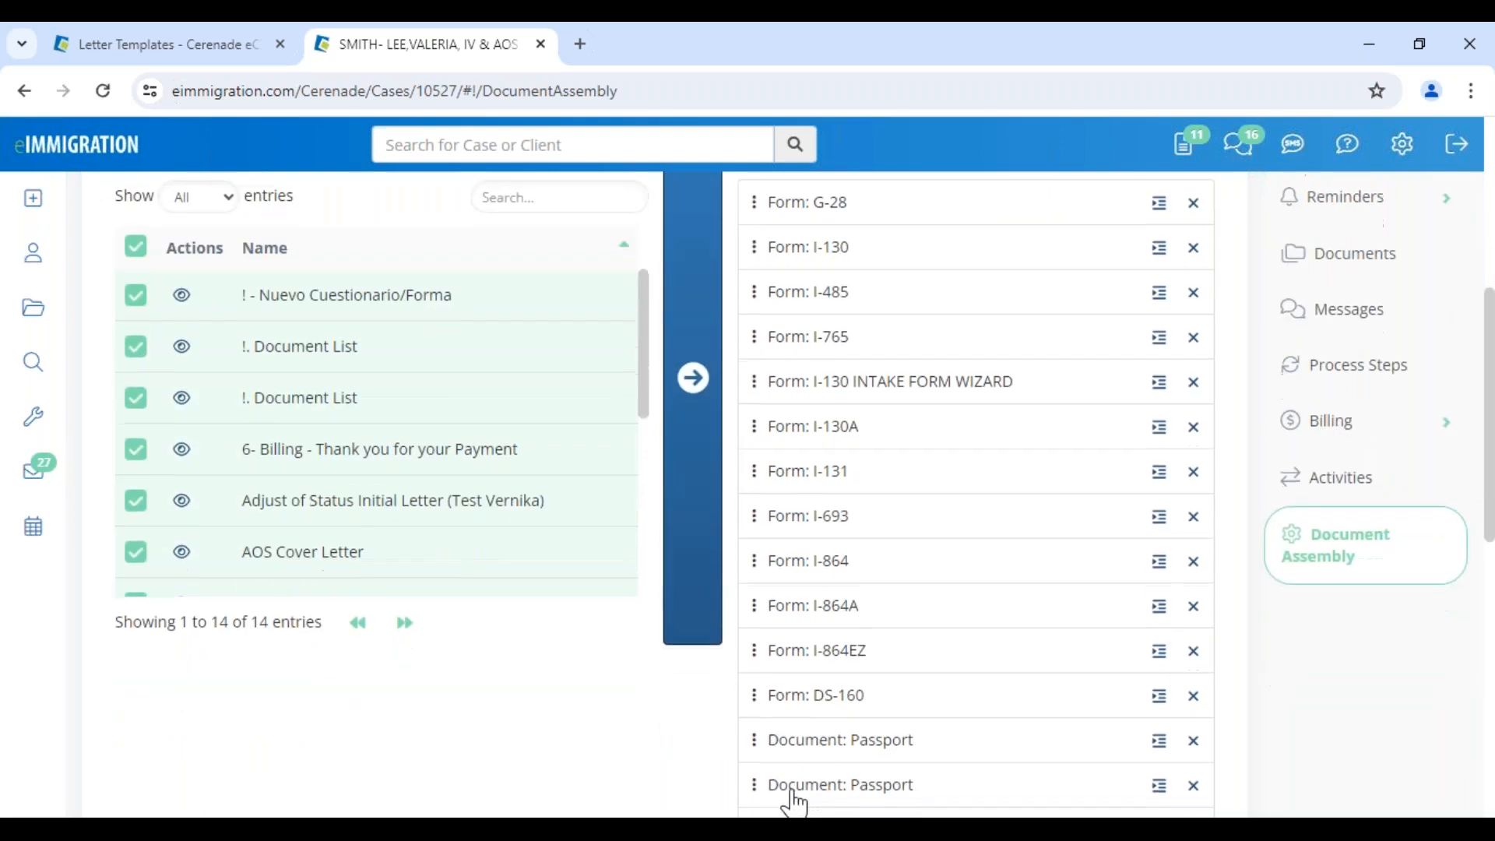
{"action": "left_click_drag", "start_coordinate": [778, 679], "coordinate": [779, 230]}
{"action": "left_click_drag", "start_coordinate": [824, 732], "coordinate": [787, 315]}
{"action": "left_click_drag", "start_coordinate": [840, 778], "coordinate": [847, 447]}
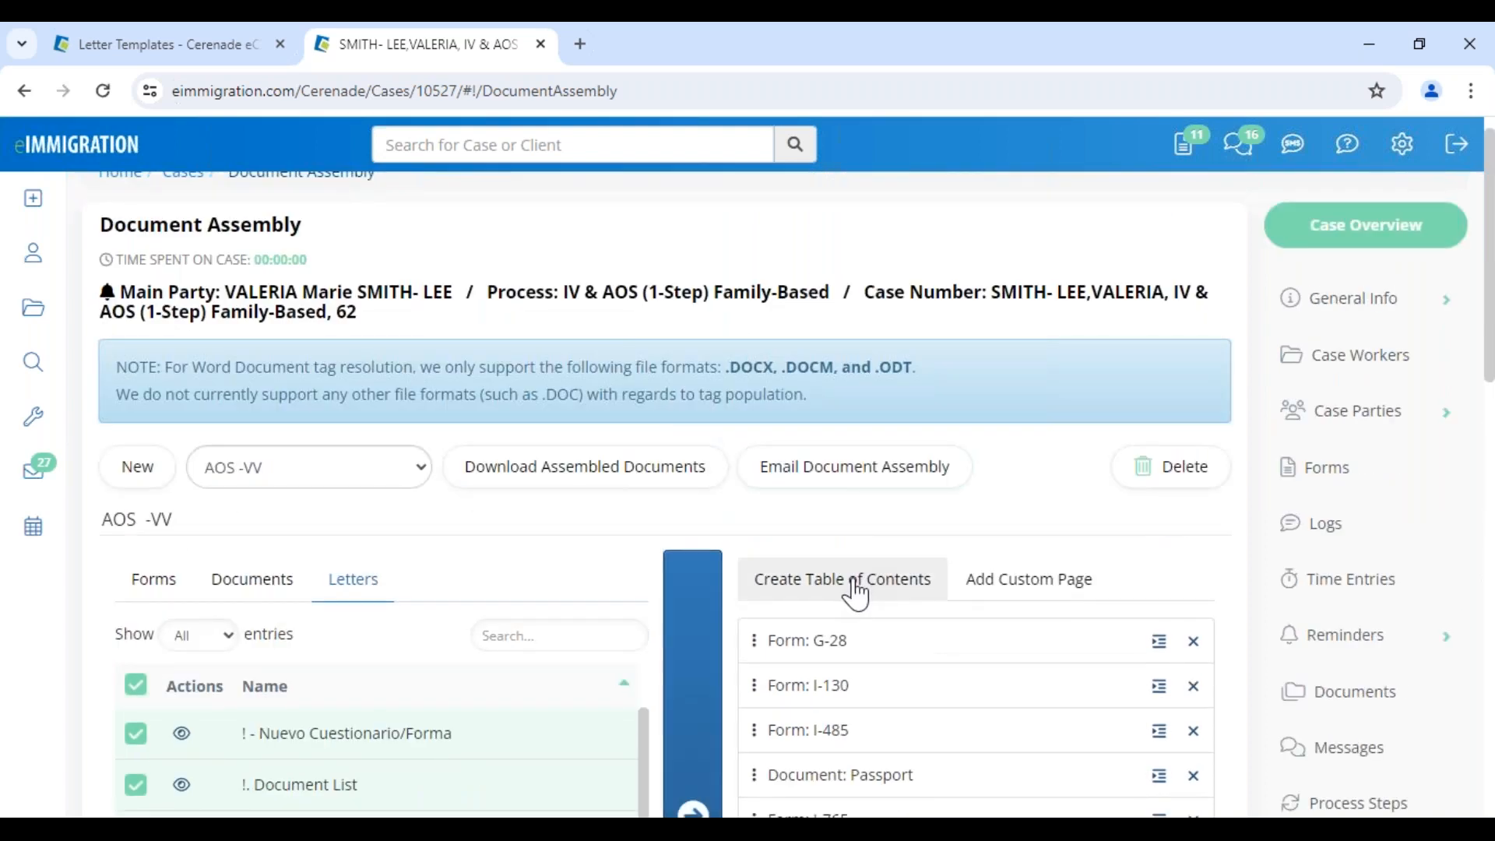
Generate and save a Table of Contents for AOS -VV, then request the assembled download
{"action": "left_click", "coordinate": [854, 587]}
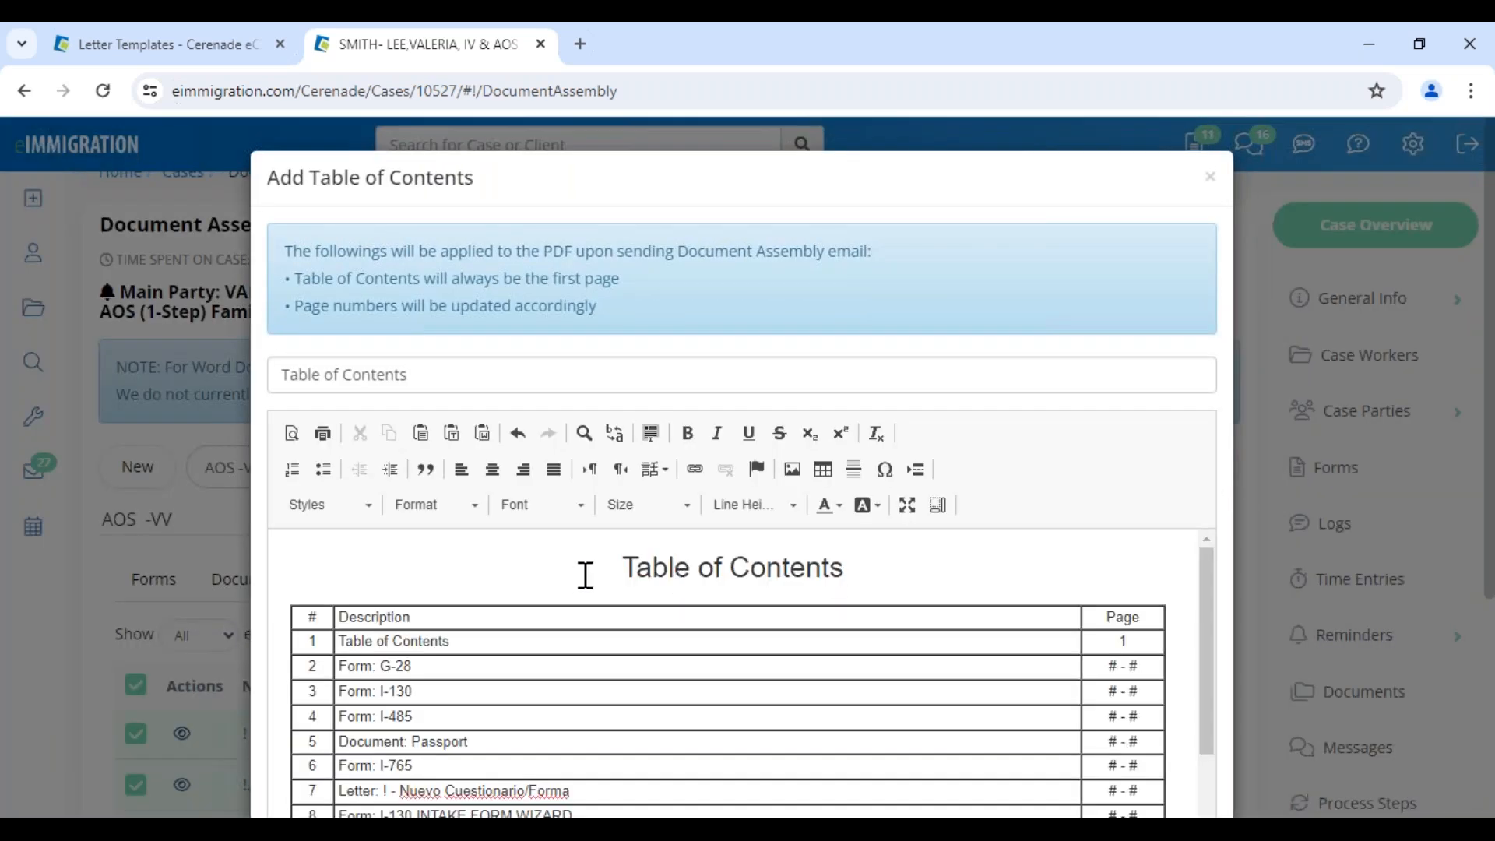
{"action": "left_click_drag", "start_coordinate": [620, 568], "coordinate": [923, 571]}
{"action": "left_click", "coordinate": [999, 570]}
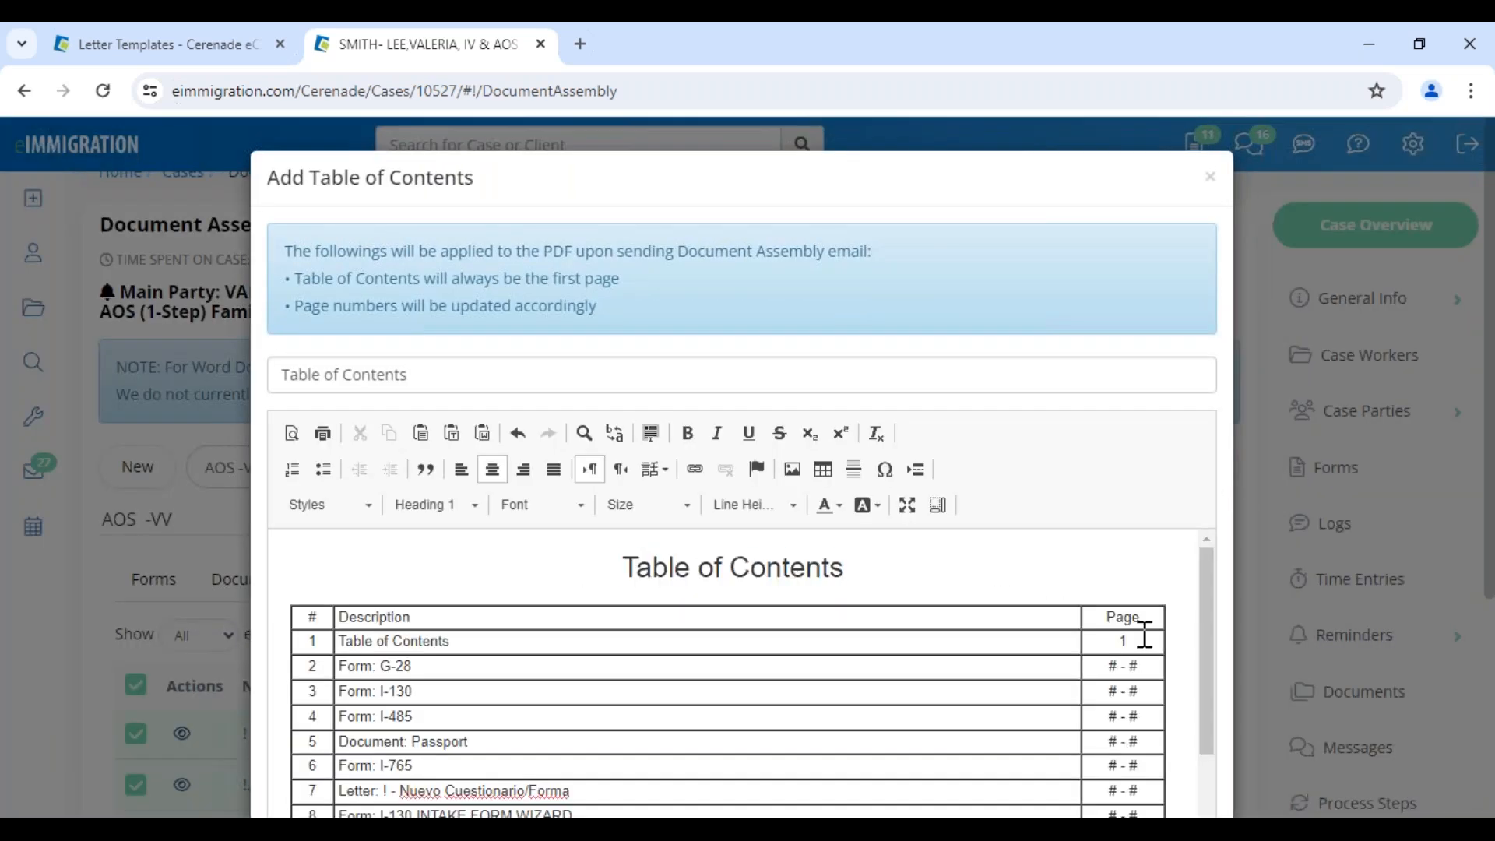
{"action": "scroll", "coordinate": [1145, 654], "scroll_direction": "down", "scroll_amount": 5}
{"action": "scroll", "coordinate": [1142, 710], "scroll_direction": "down", "scroll_amount": 4}
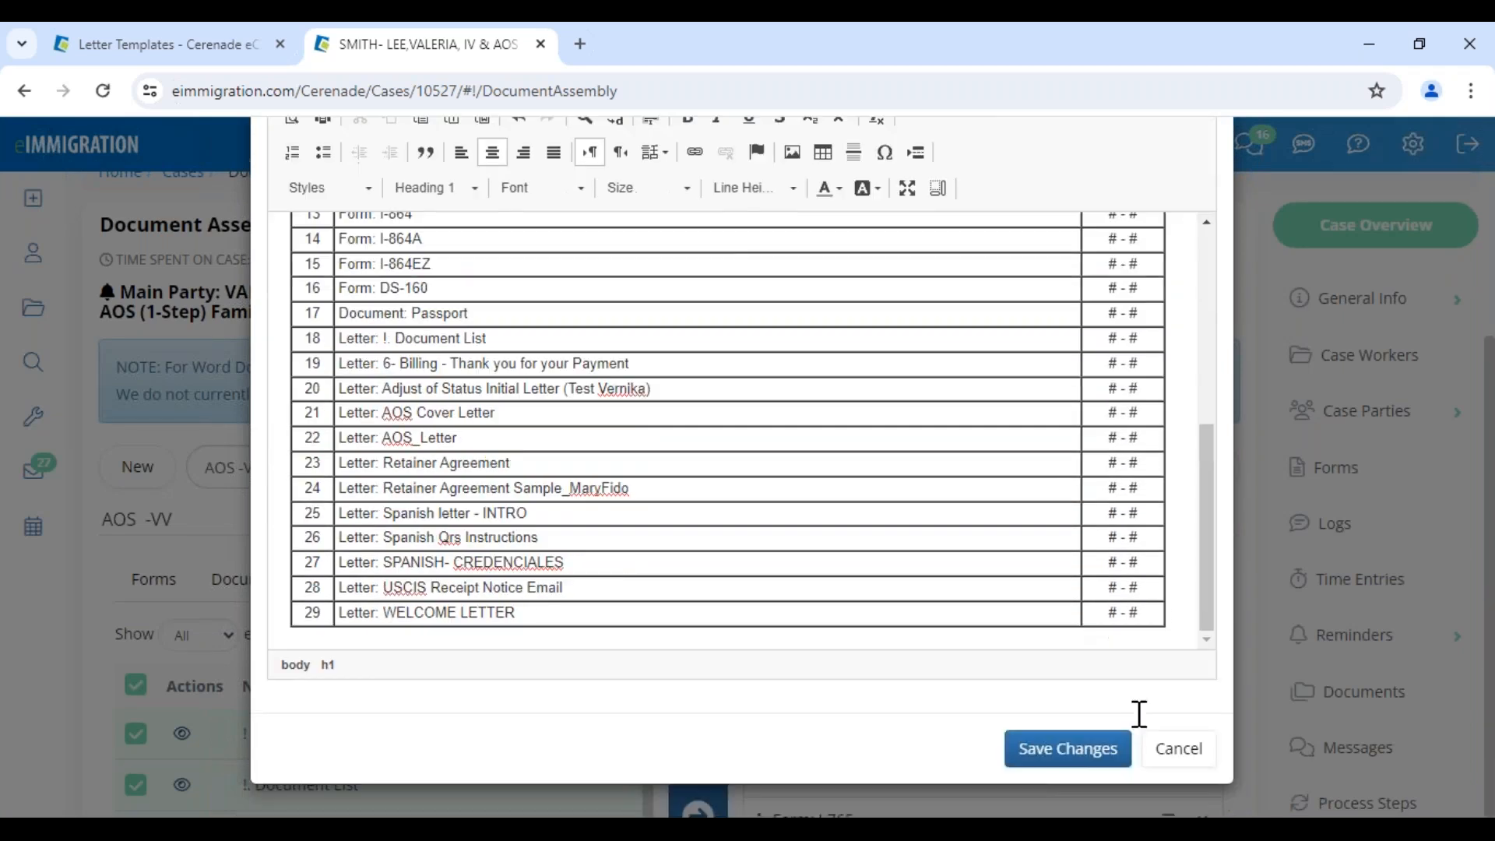
{"action": "left_click", "coordinate": [1071, 748]}
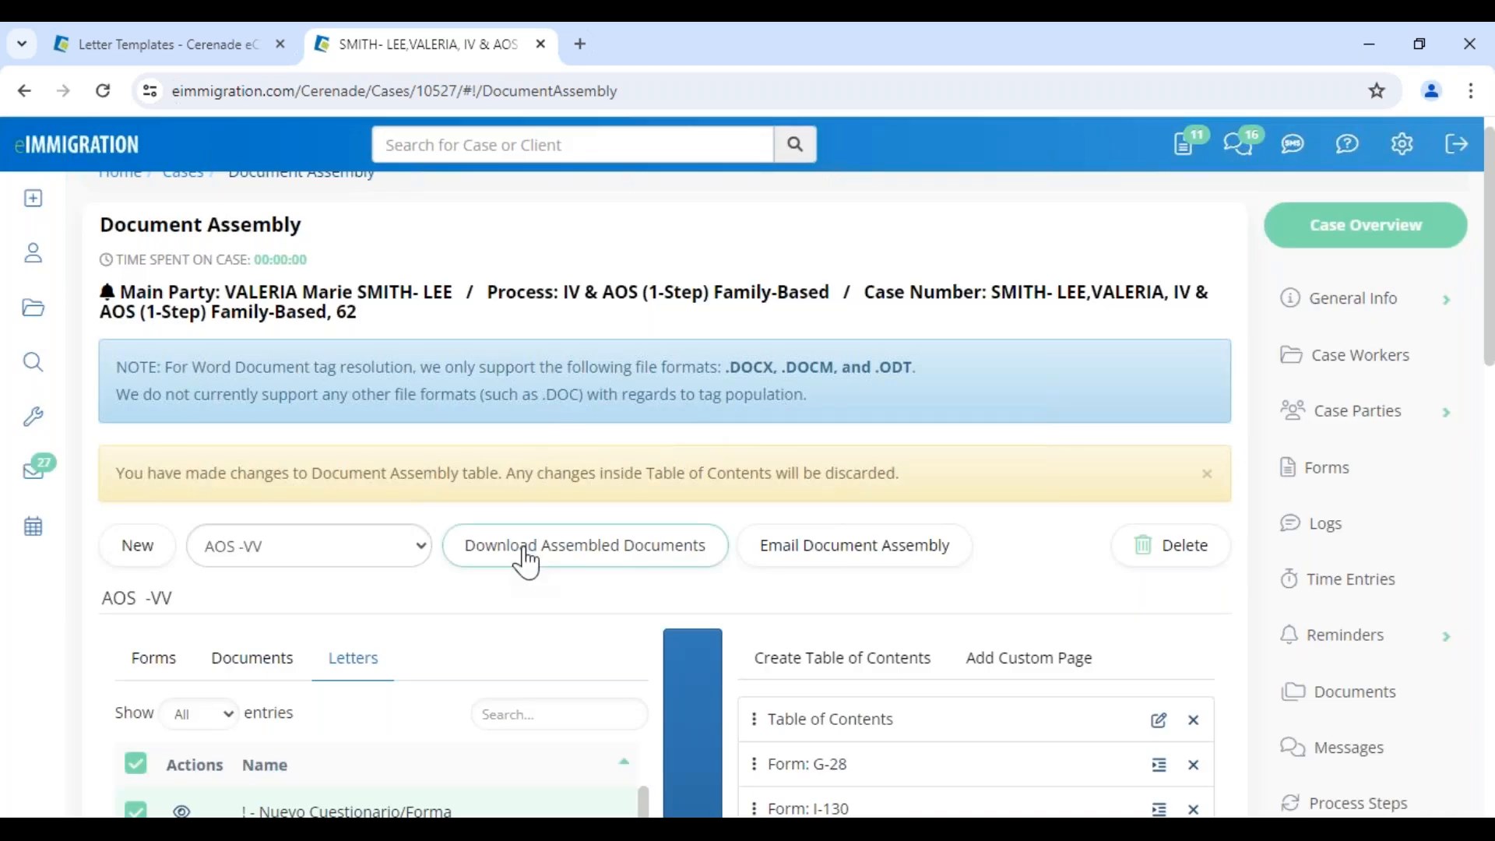
{"action": "left_click", "coordinate": [526, 555]}
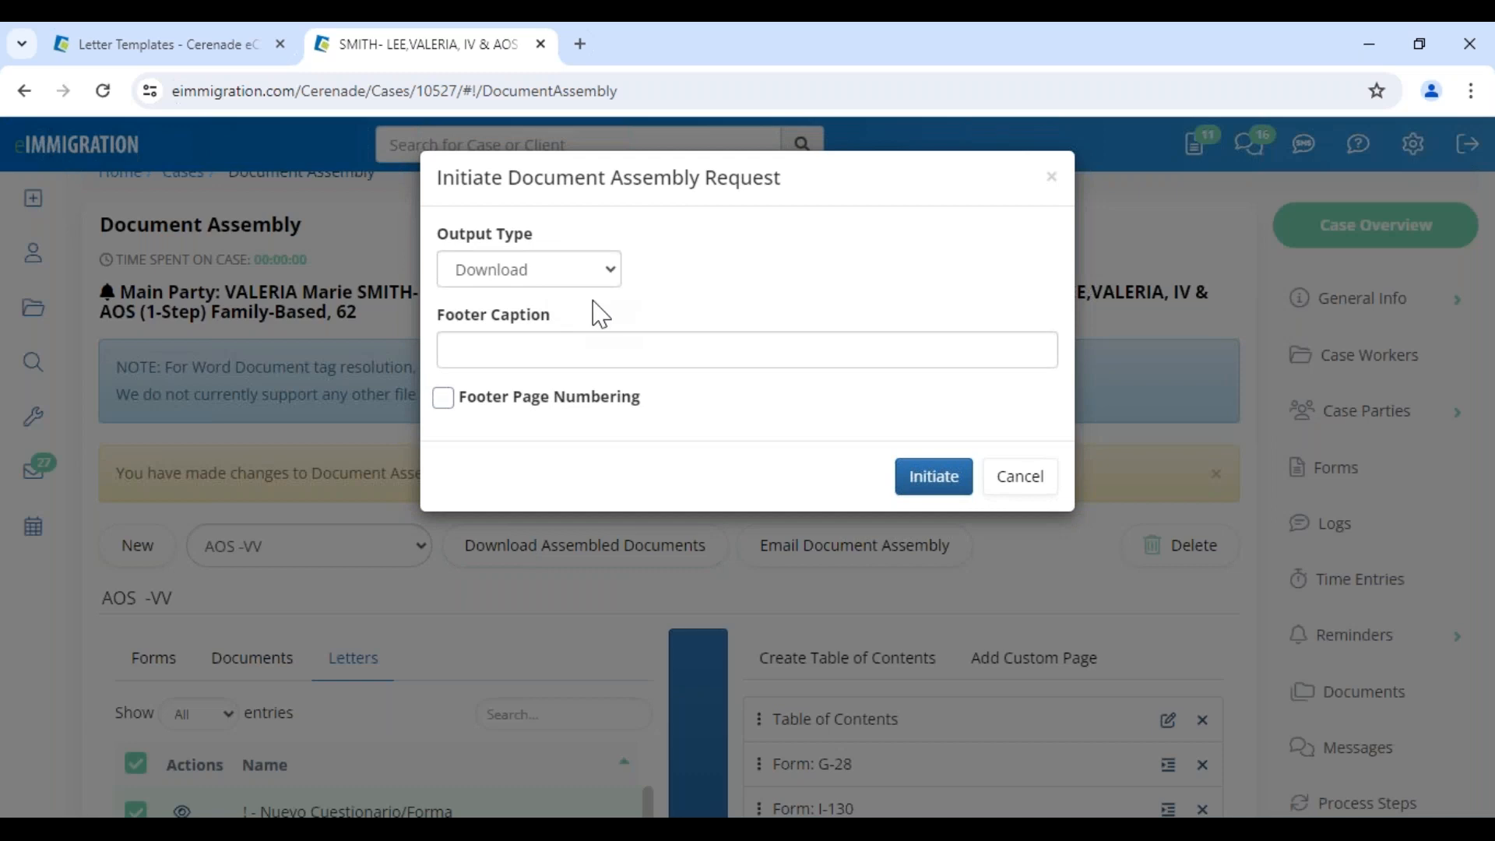
Fill the footer caption from the suggestion and enable footer page numbering
{"action": "left_click", "coordinate": [577, 342]}
{"action": "left_click", "coordinate": [610, 403]}
{"action": "left_click", "coordinate": [528, 416]}
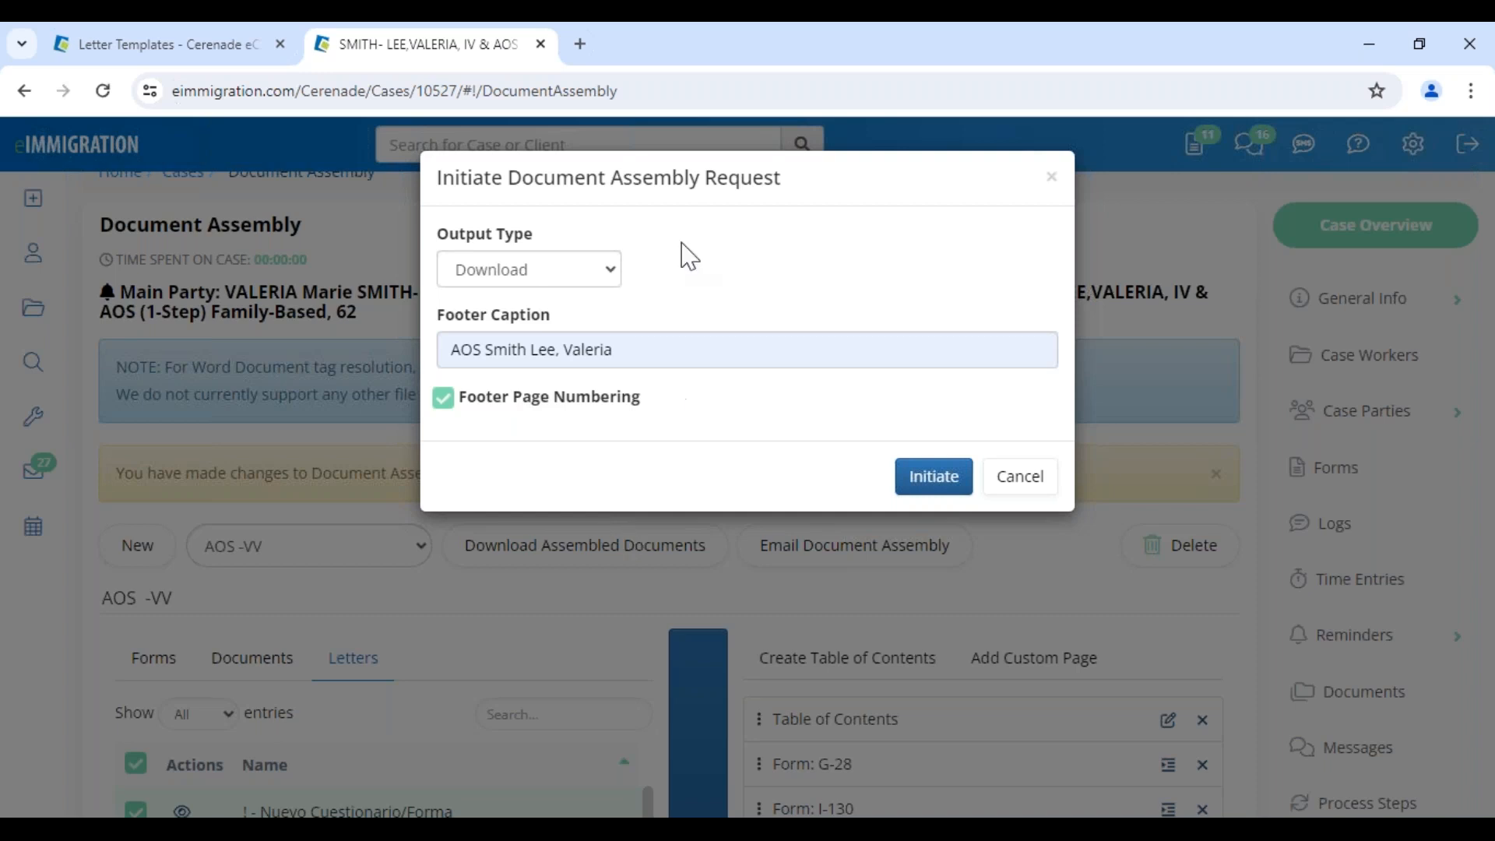
{"action": "left_click_drag", "start_coordinate": [519, 178], "coordinate": [705, 179]}
Advance the training slideshow one slide, then return to the browser
{"action": "mouse_move", "coordinate": [752, 814]}
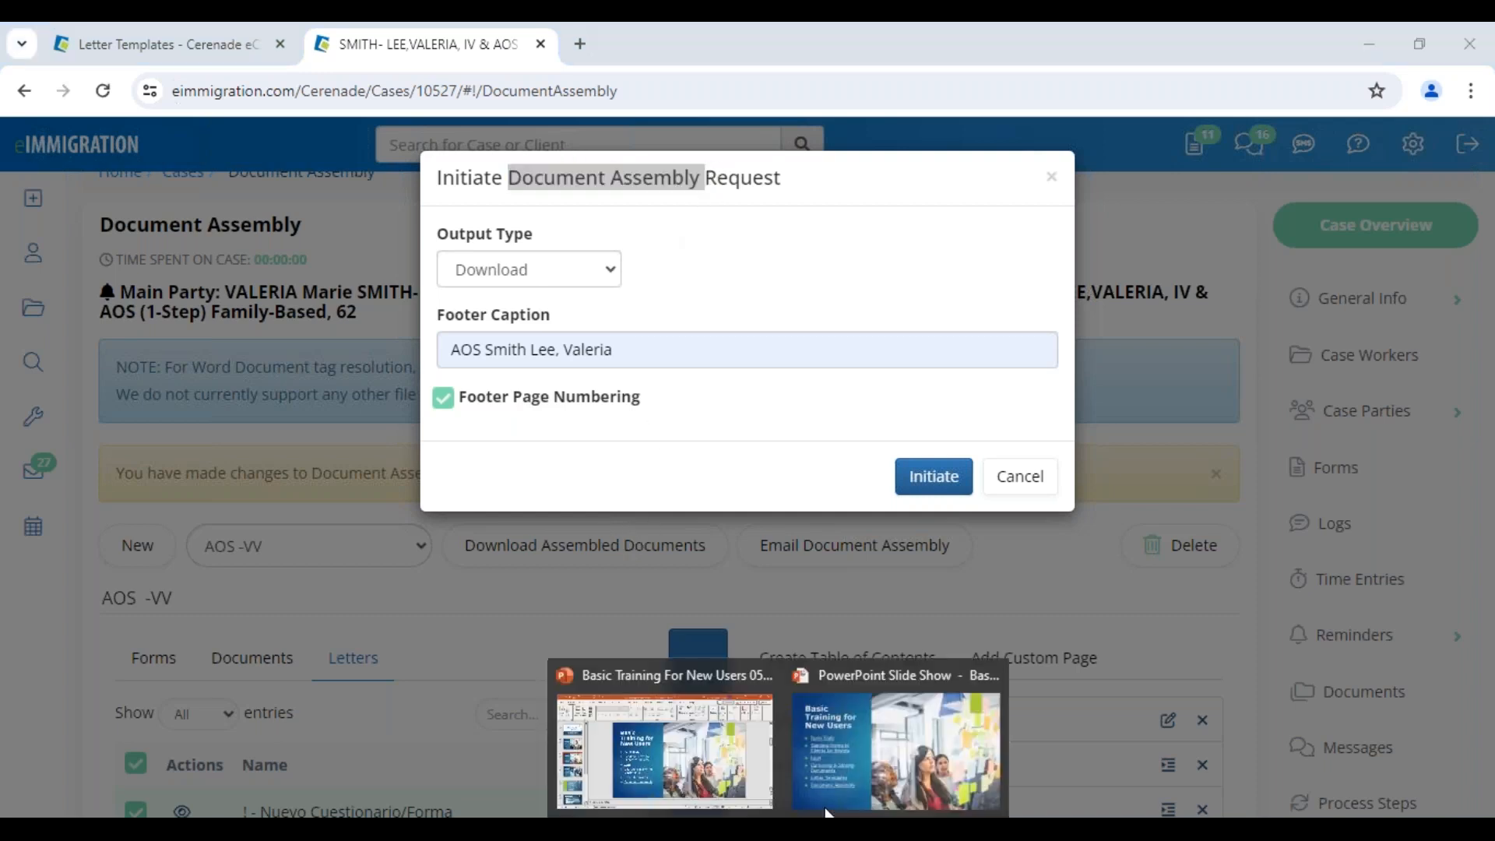
{"action": "left_click", "coordinate": [834, 774]}
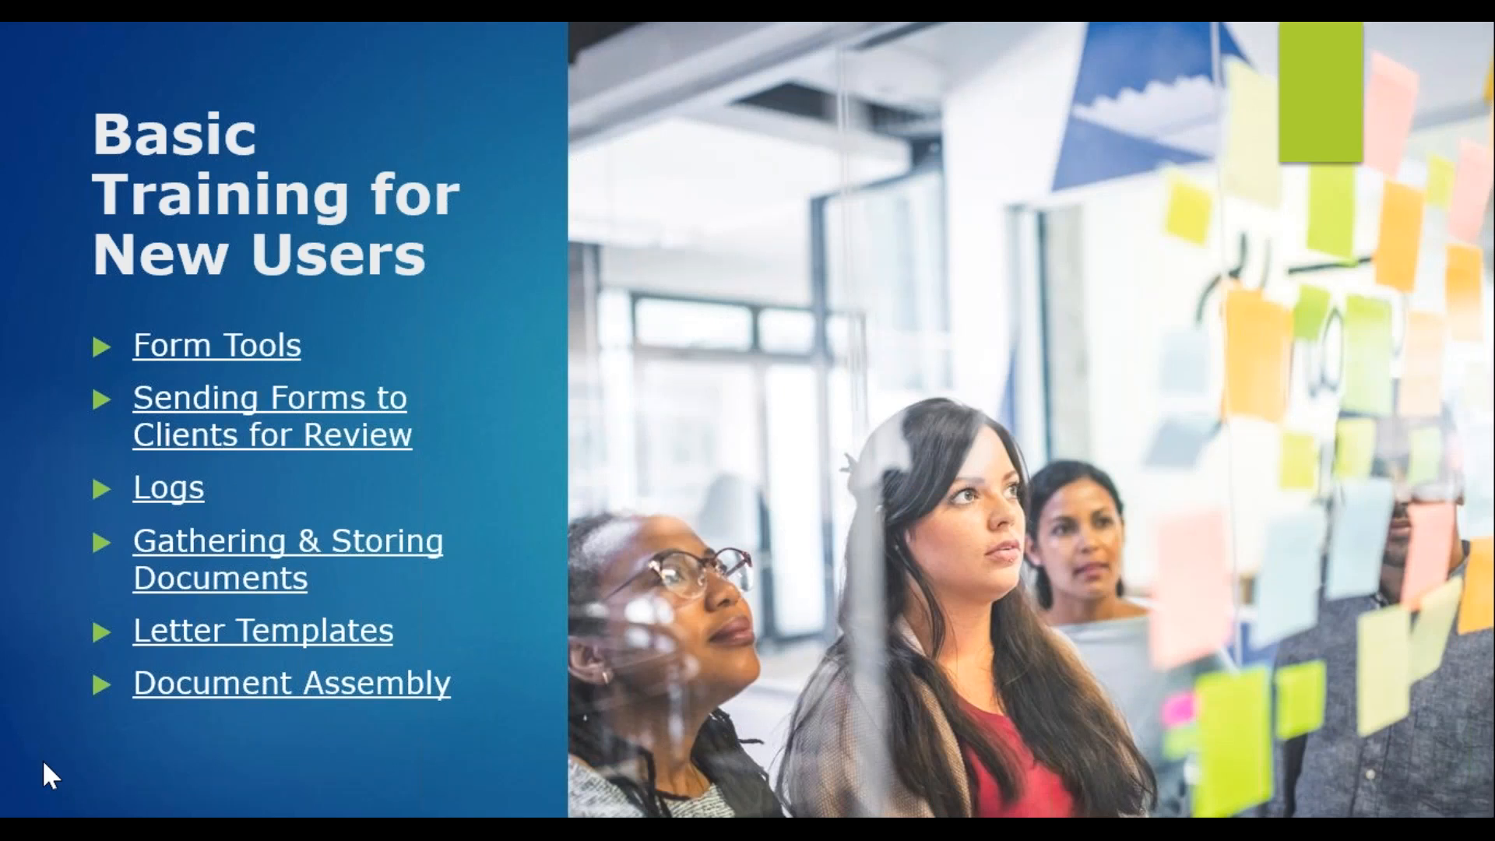
{"action": "key", "text": "Right"}
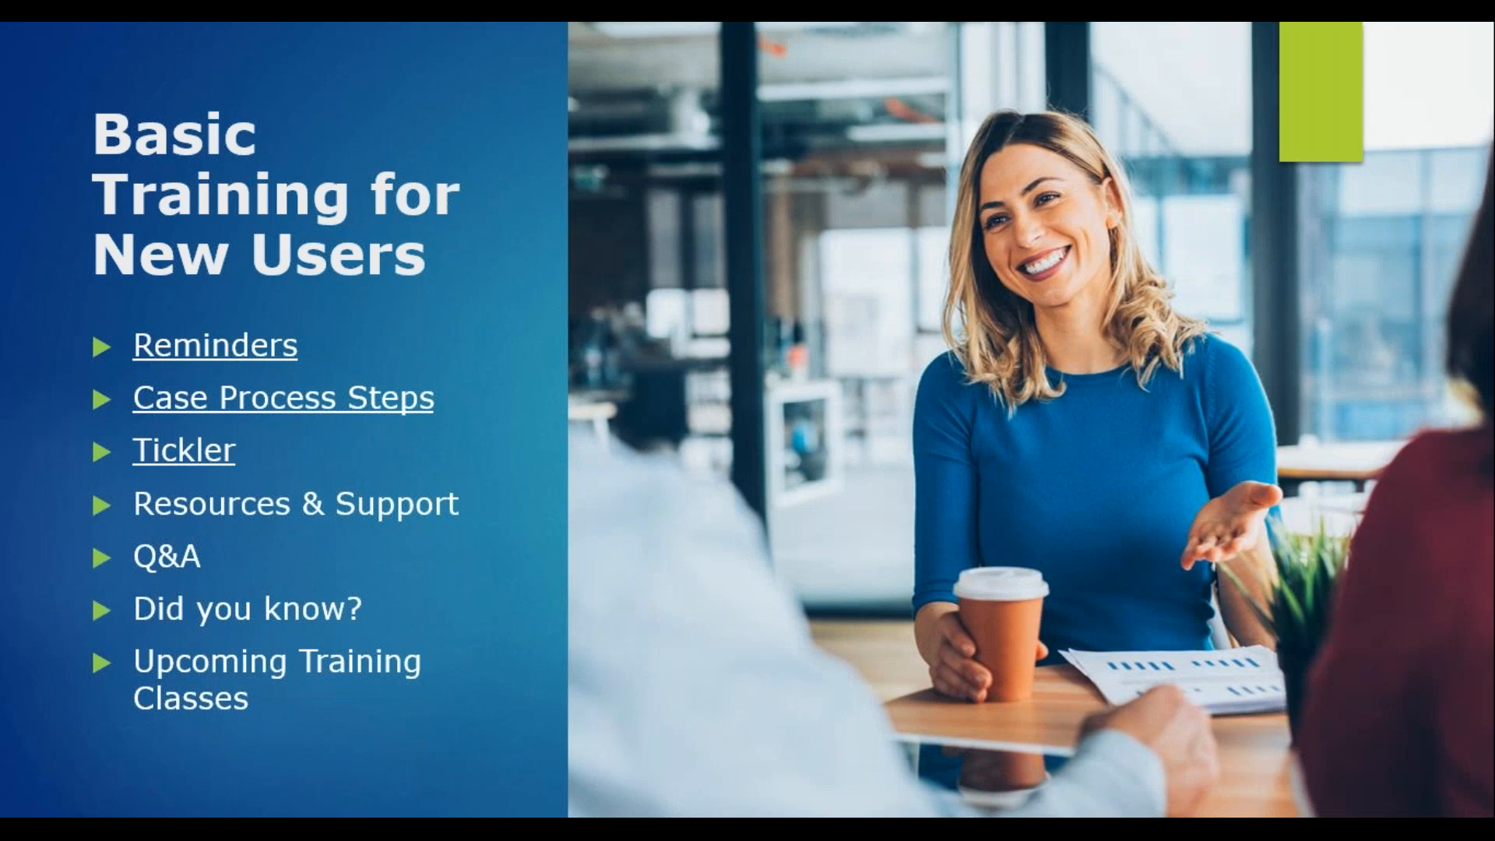
{"action": "key", "text": "alt+Tab"}
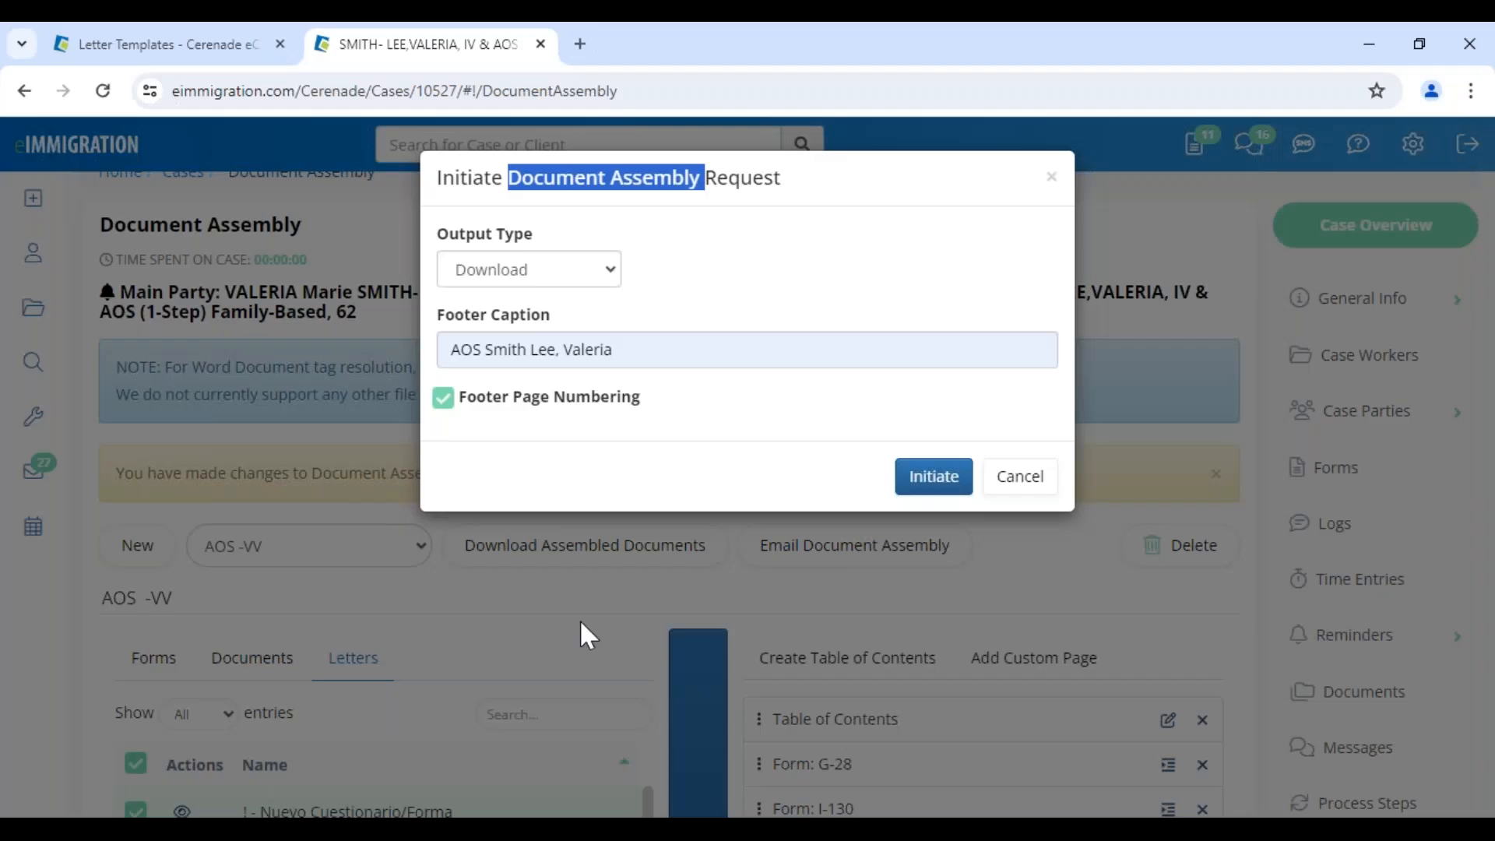
Cancel the download request and open the case's reminders page
{"action": "left_click", "coordinate": [1014, 479]}
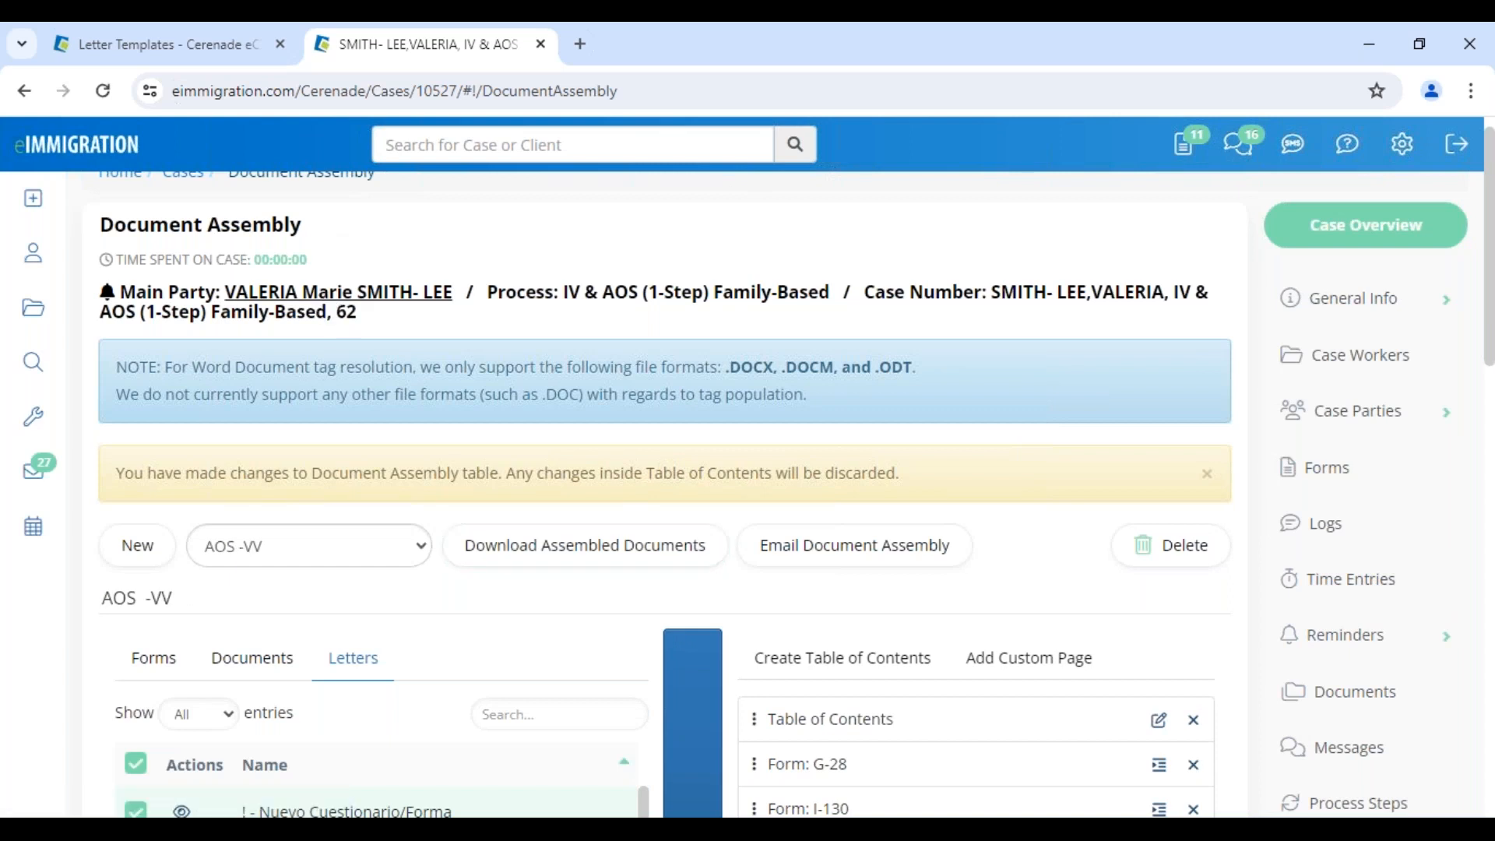
{"action": "left_click", "coordinate": [327, 299]}
{"action": "left_click", "coordinate": [475, 51]}
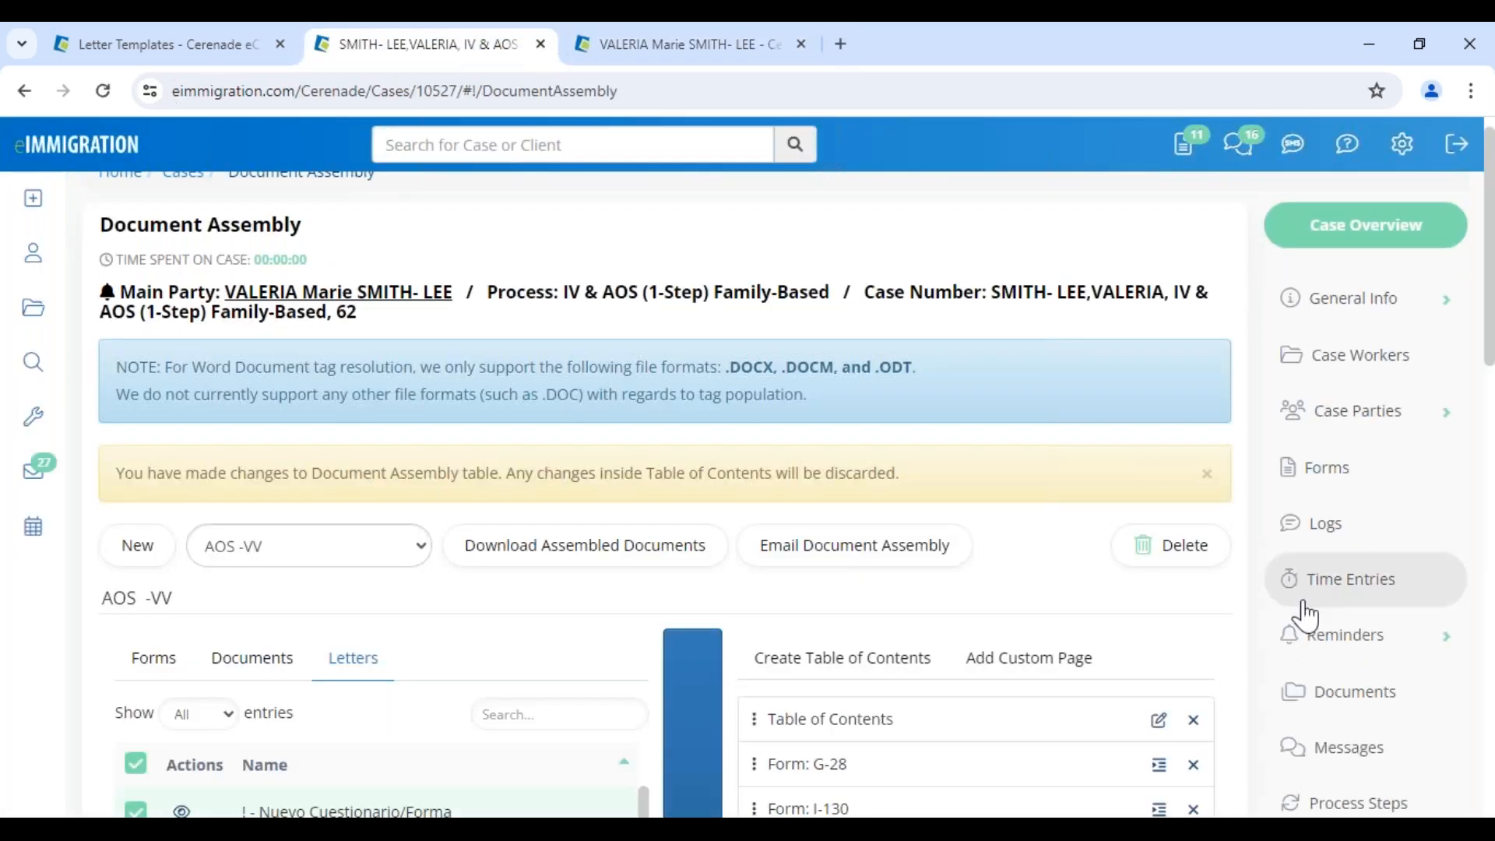
{"action": "left_click", "coordinate": [1340, 662]}
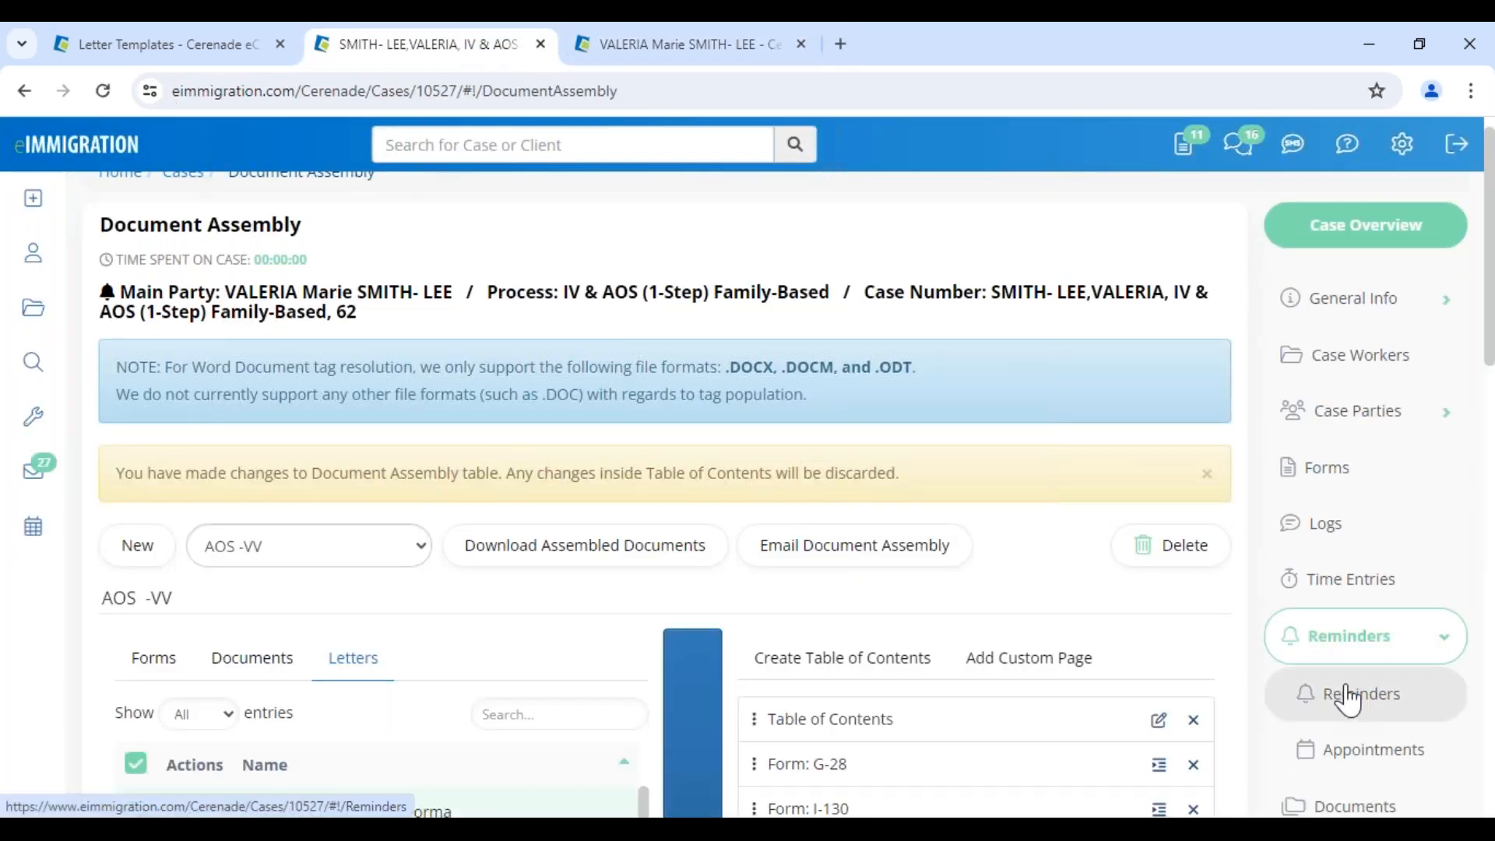
{"action": "left_click", "coordinate": [1349, 695]}
{"action": "left_click_drag", "start_coordinate": [516, 322], "coordinate": [821, 352]}
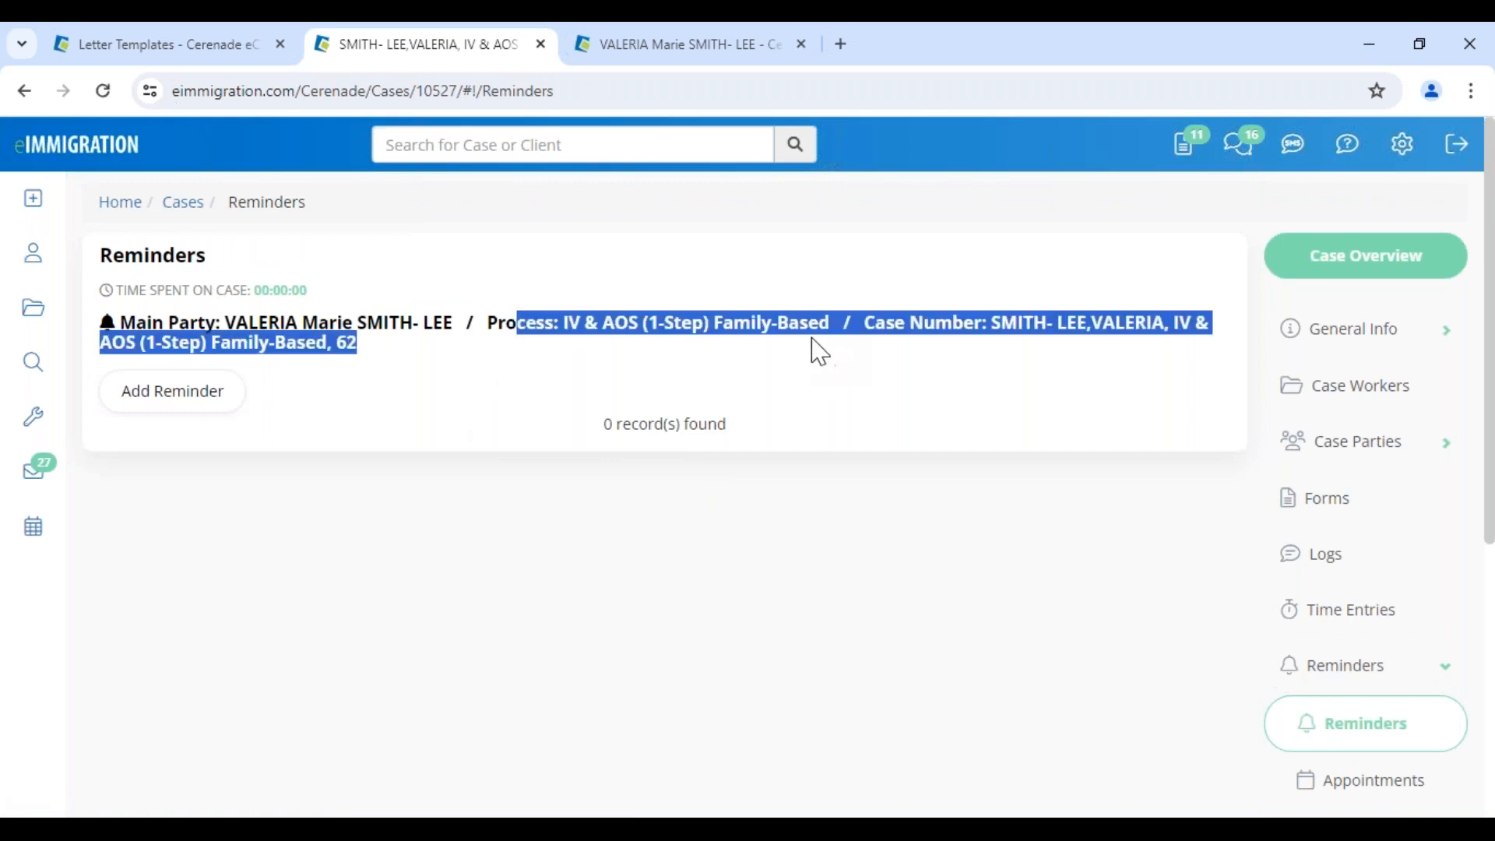
Start a new reminder, trying Court Date, Deadline and a divorce category before choosing Documents Checklist - Update
{"action": "left_click", "coordinate": [187, 397]}
{"action": "left_click", "coordinate": [389, 272]}
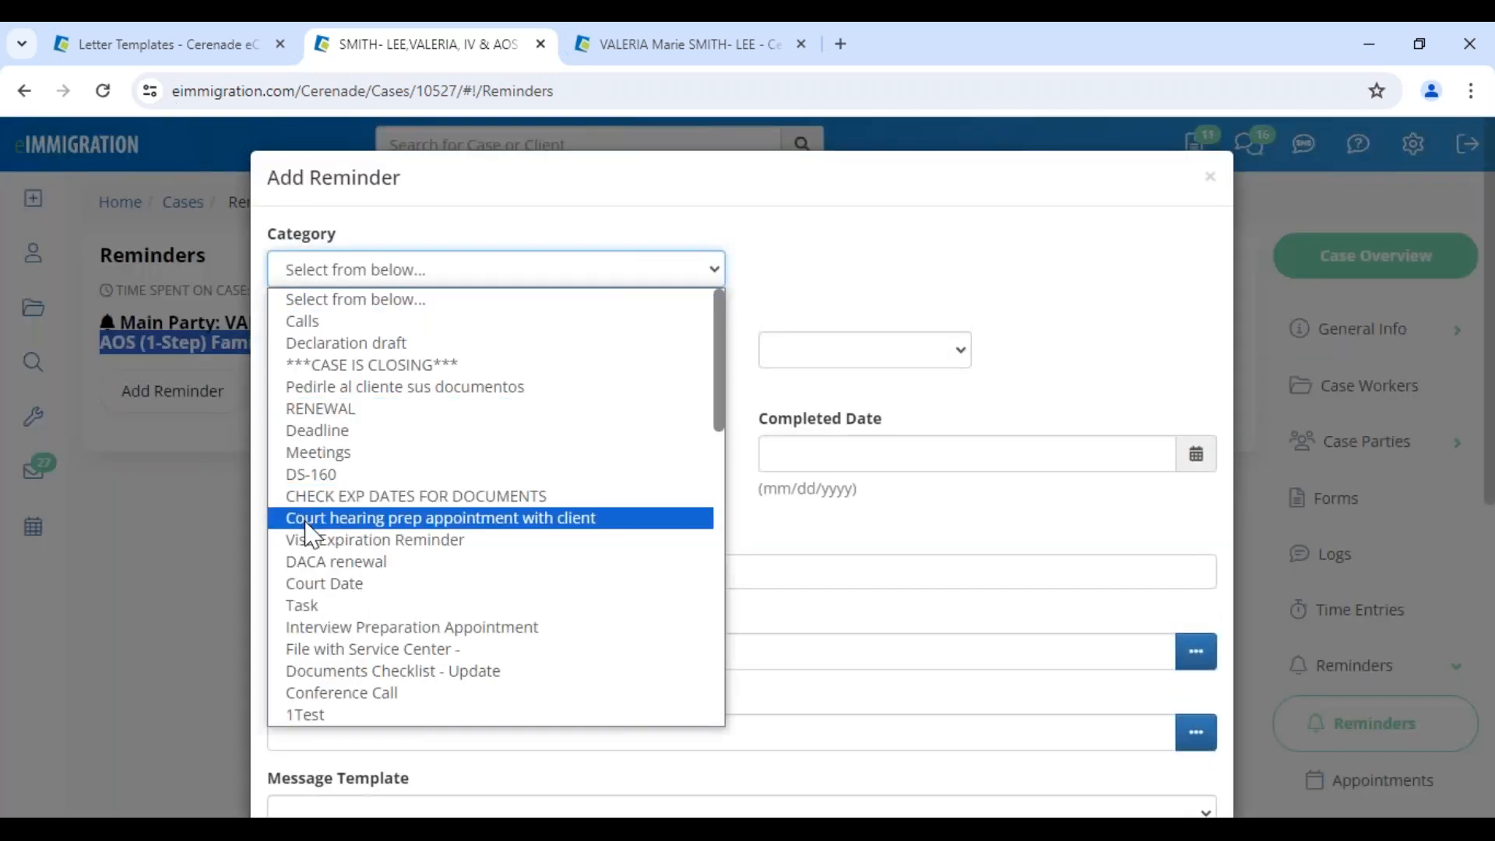
{"action": "left_click", "coordinate": [316, 584]}
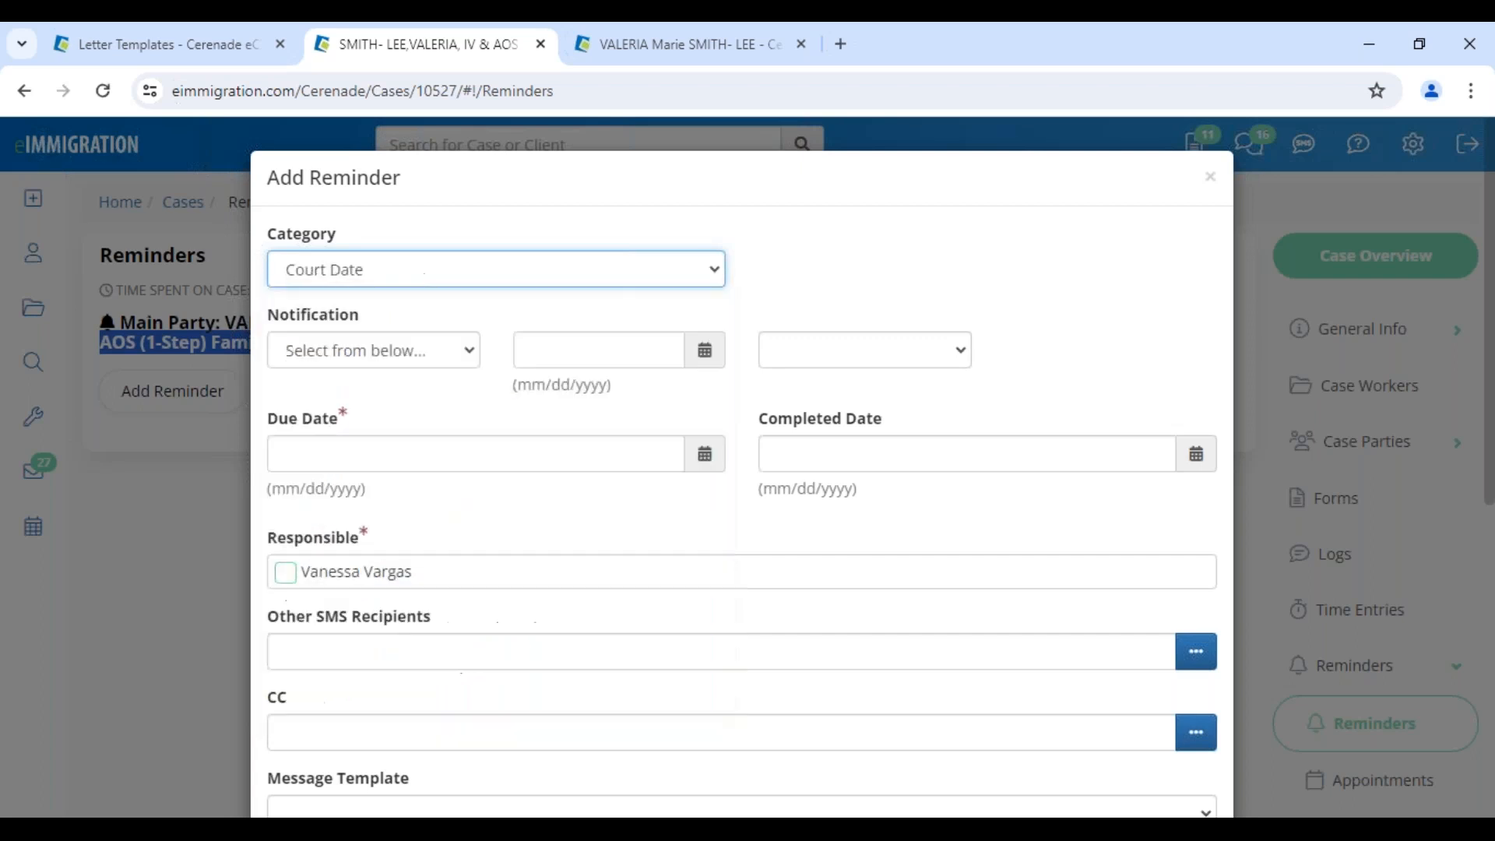
{"action": "left_click", "coordinate": [359, 456]}
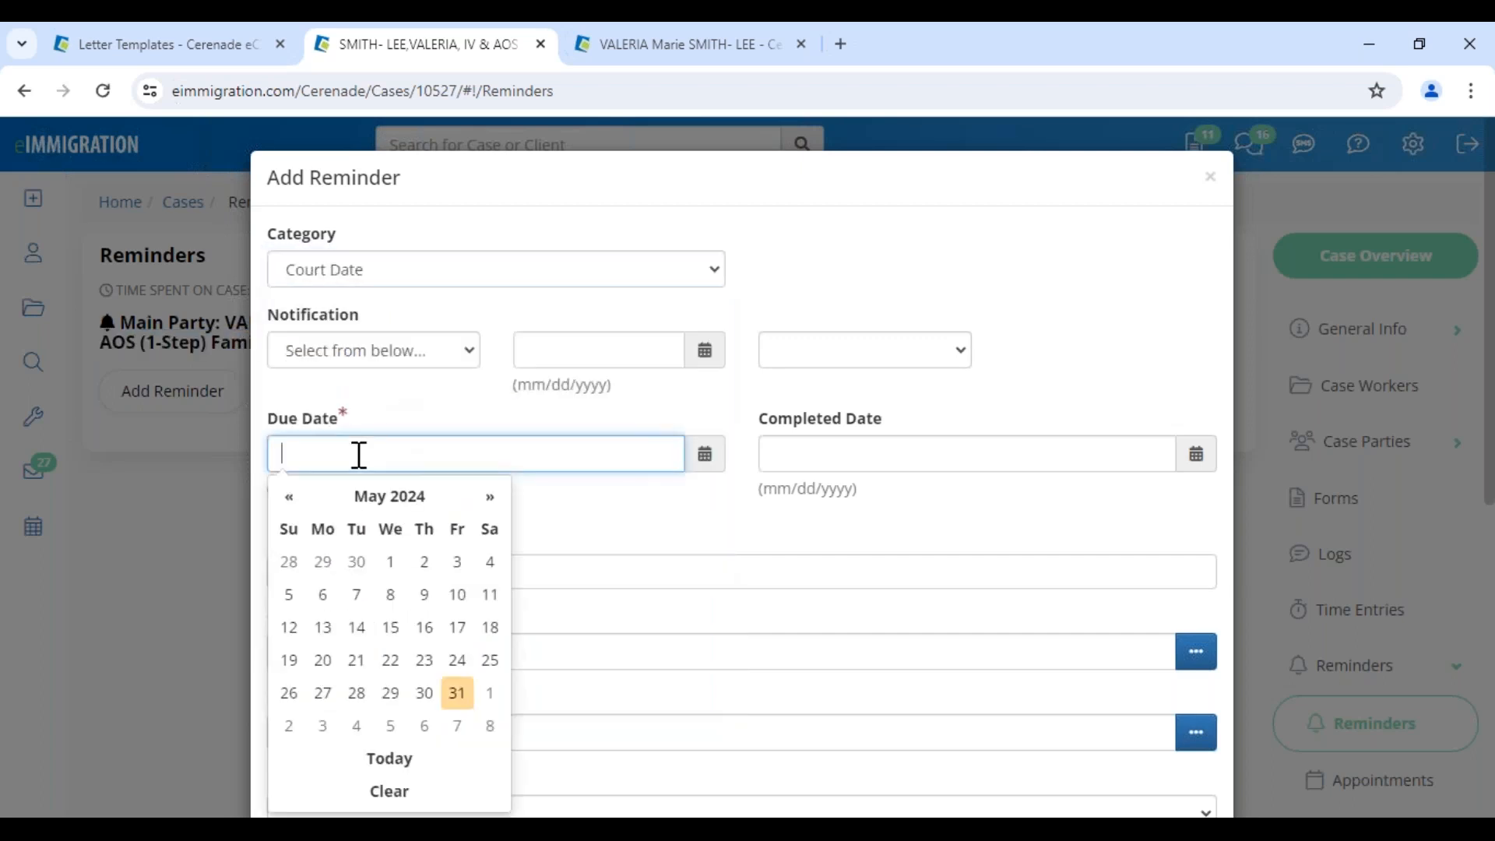
{"action": "left_click", "coordinate": [384, 269]}
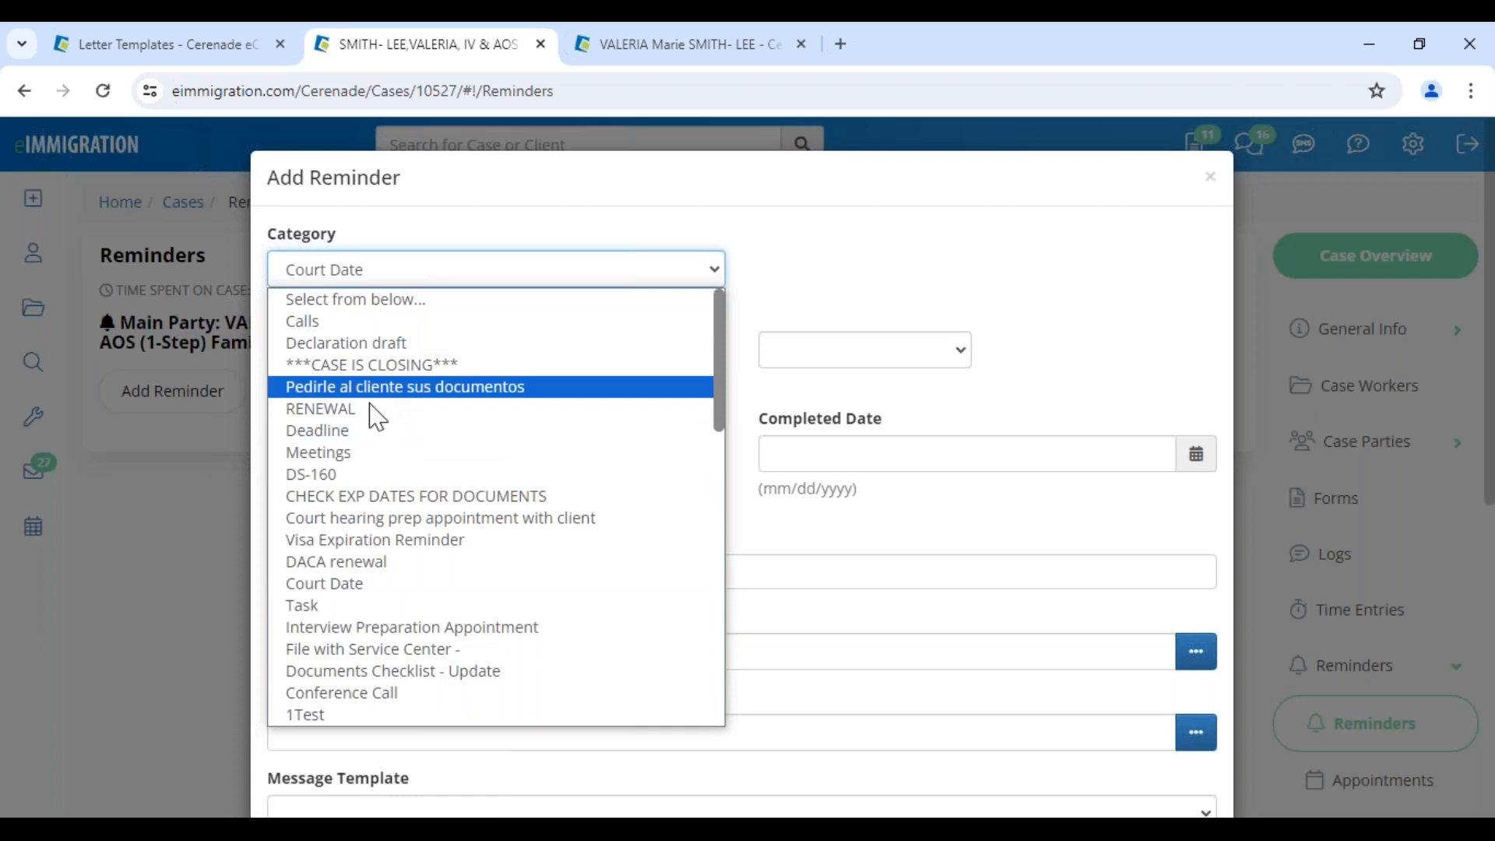
{"action": "left_click", "coordinate": [372, 430]}
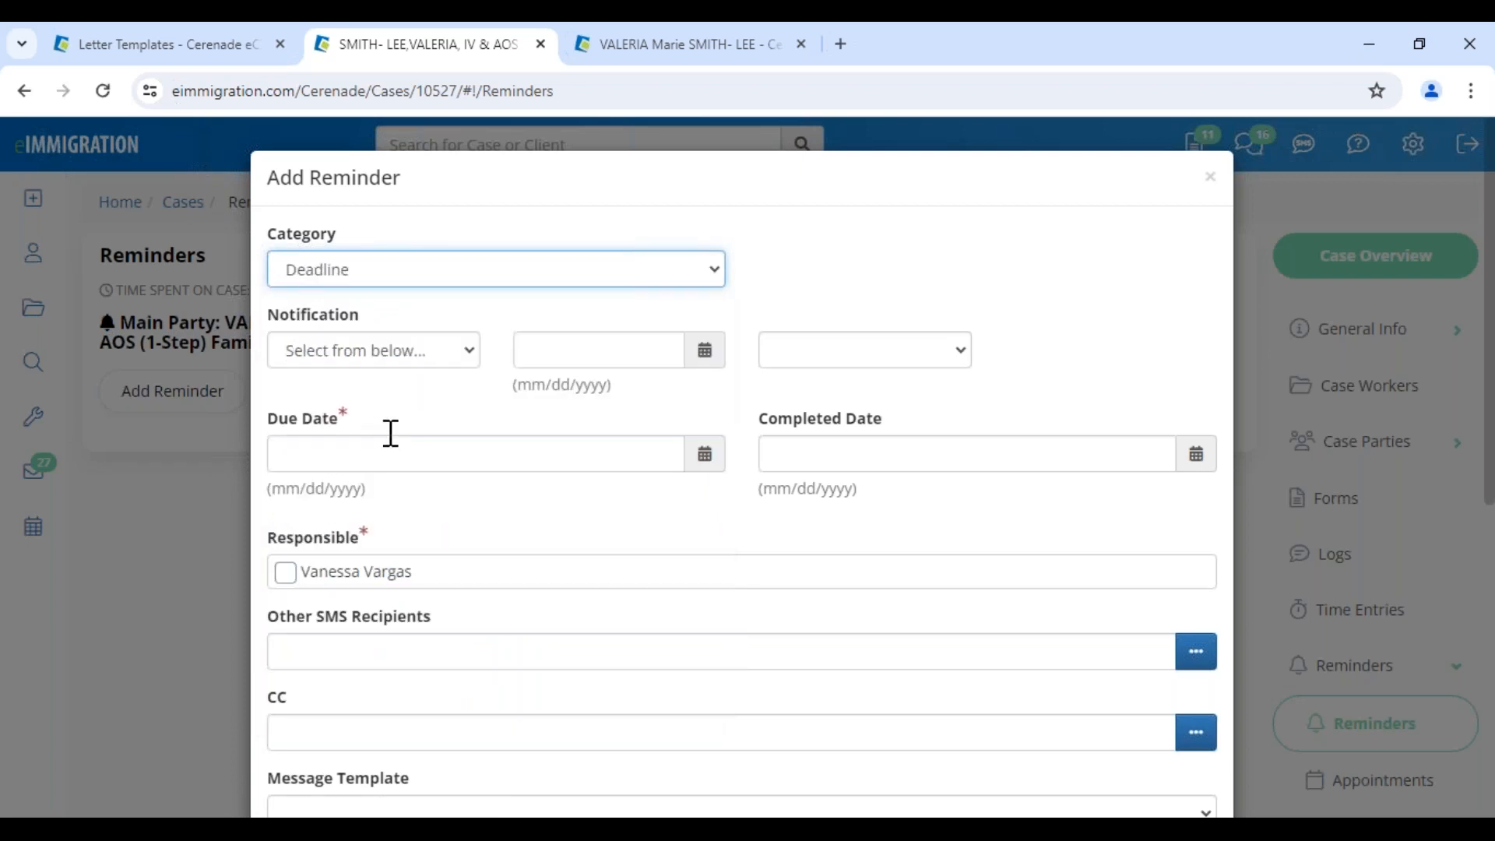
{"action": "left_click", "coordinate": [399, 277]}
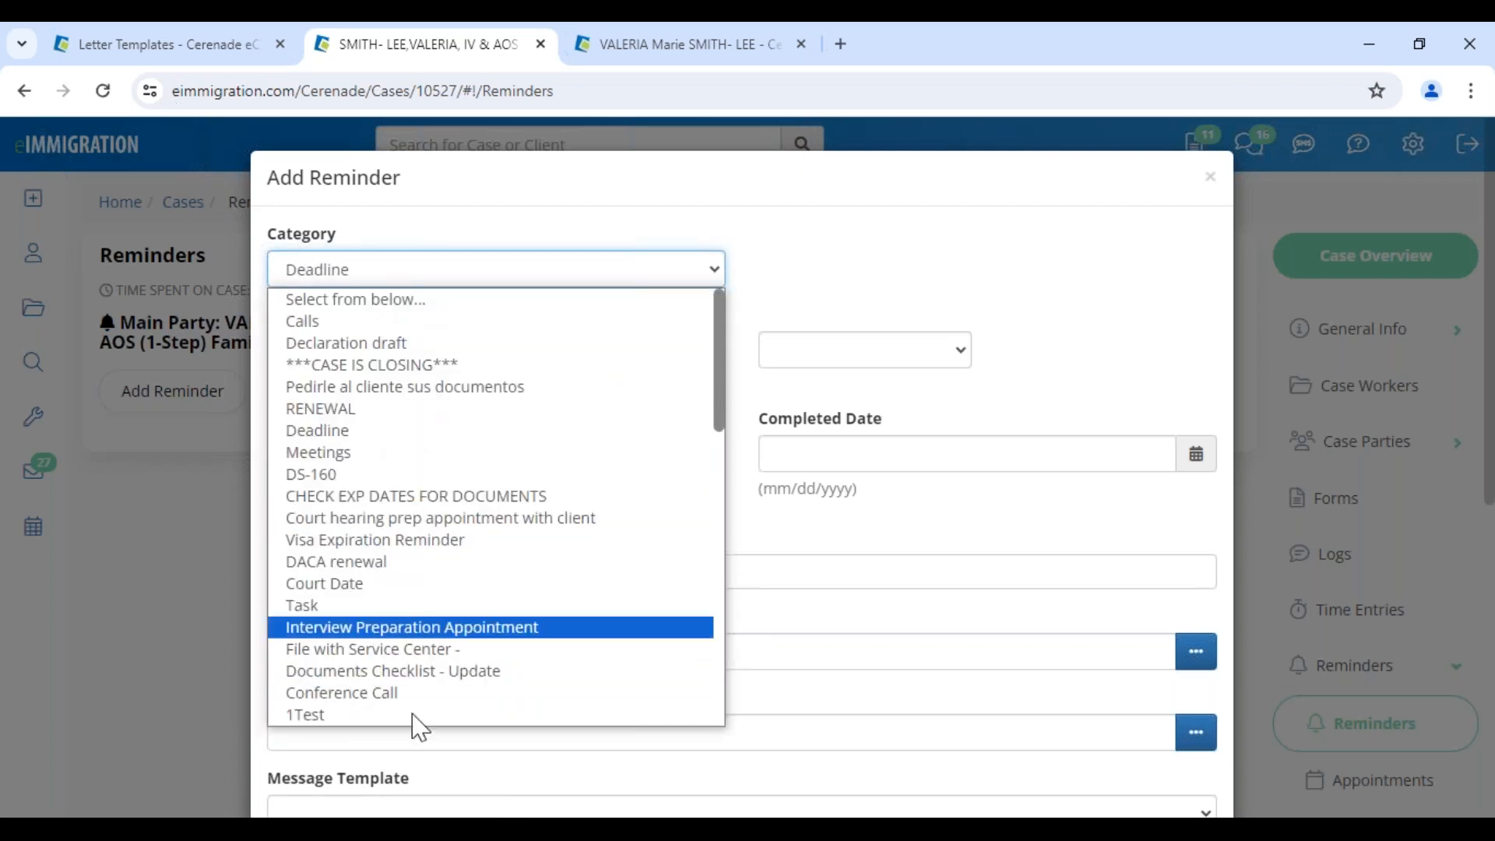
{"action": "scroll", "coordinate": [409, 670], "scroll_direction": "down", "scroll_amount": 10}
{"action": "scroll", "coordinate": [394, 611], "scroll_direction": "up", "scroll_amount": 8}
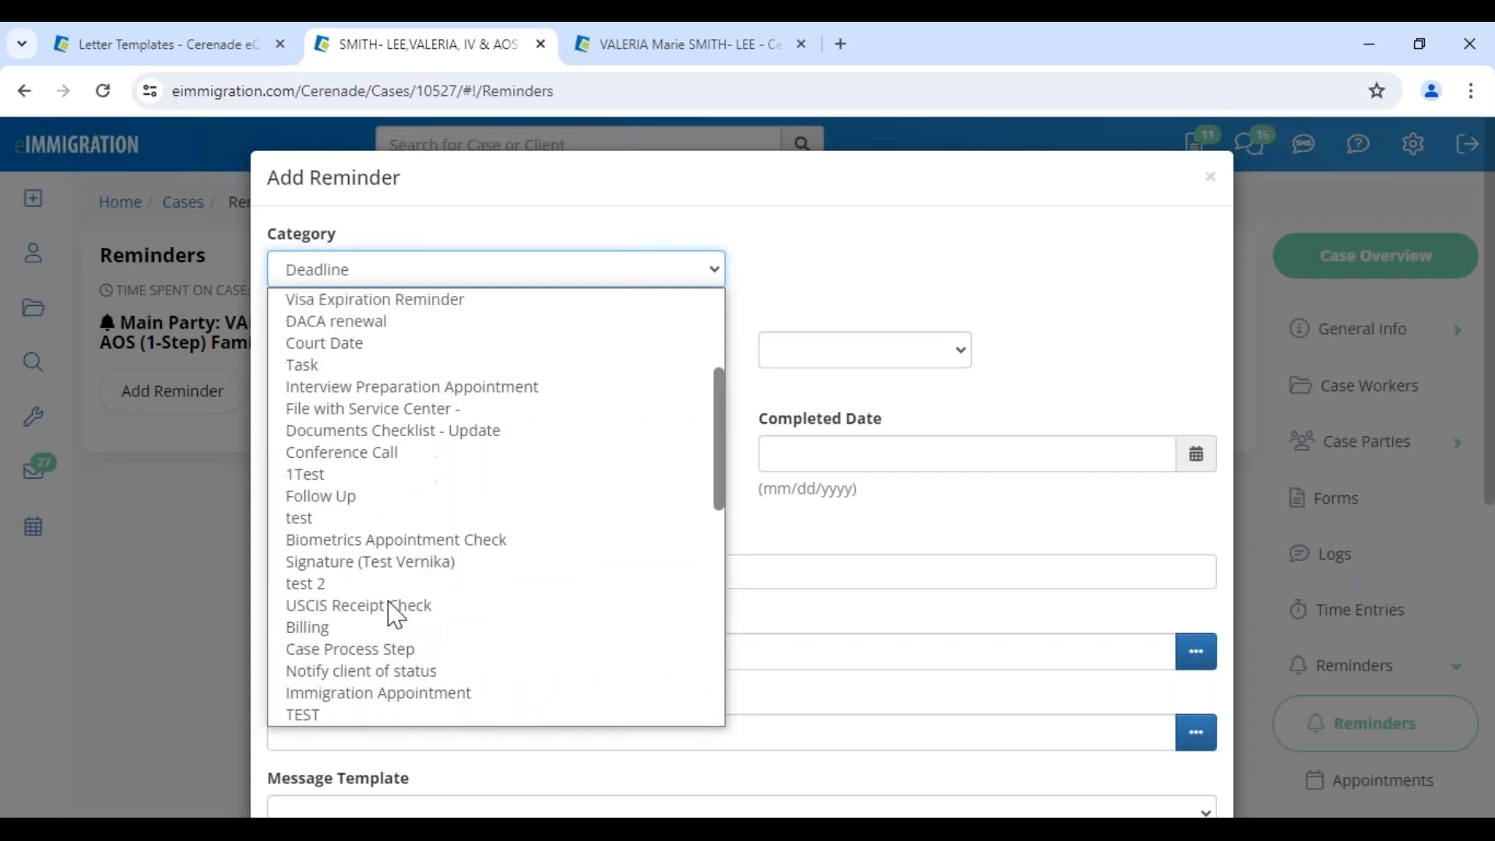
{"action": "scroll", "coordinate": [396, 615], "scroll_direction": "up", "scroll_amount": 3}
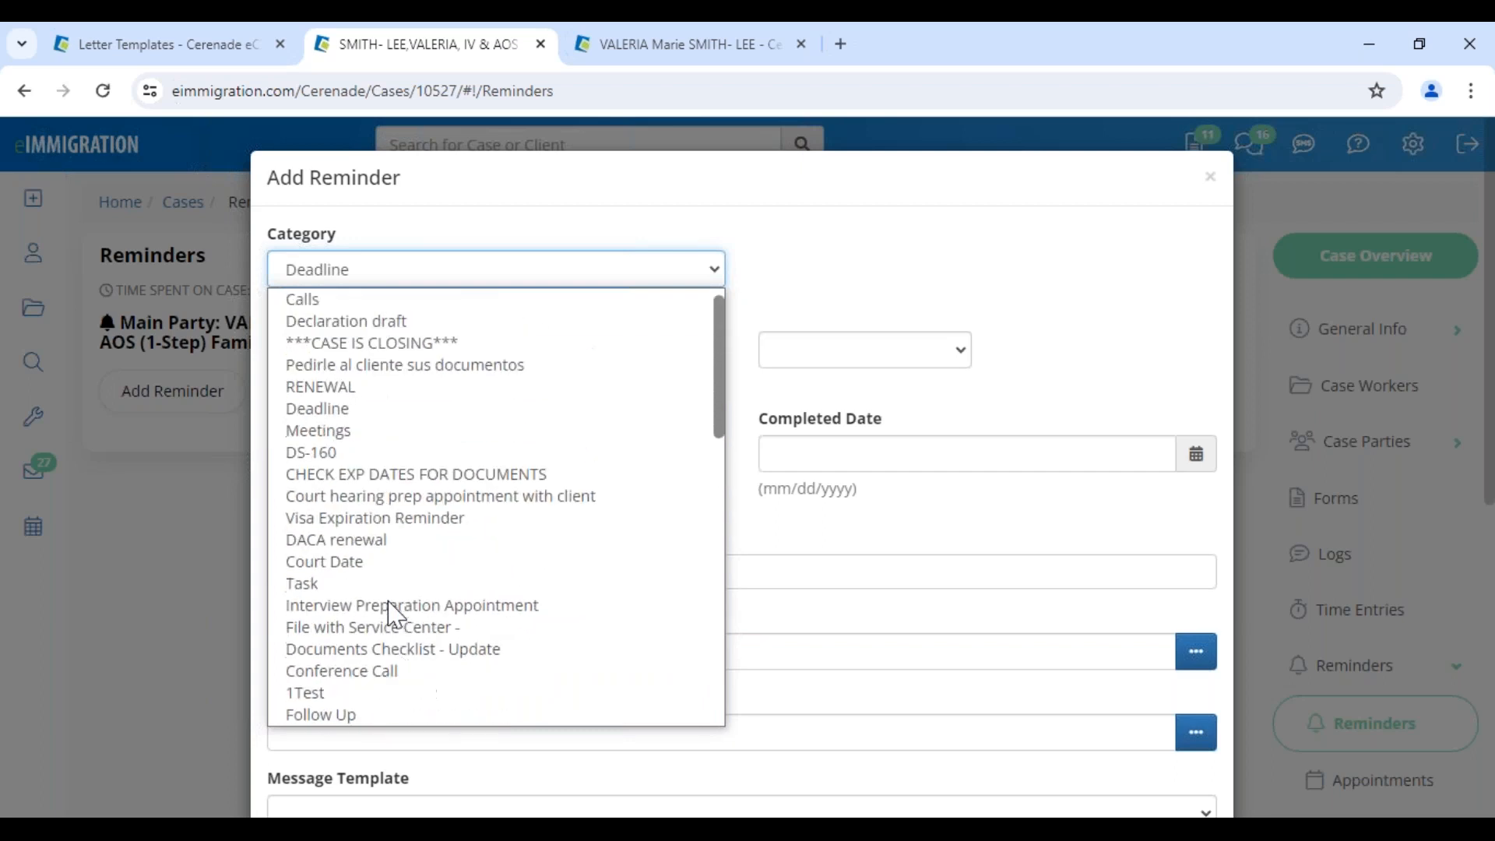
{"action": "scroll", "coordinate": [396, 615], "scroll_direction": "down", "scroll_amount": 12}
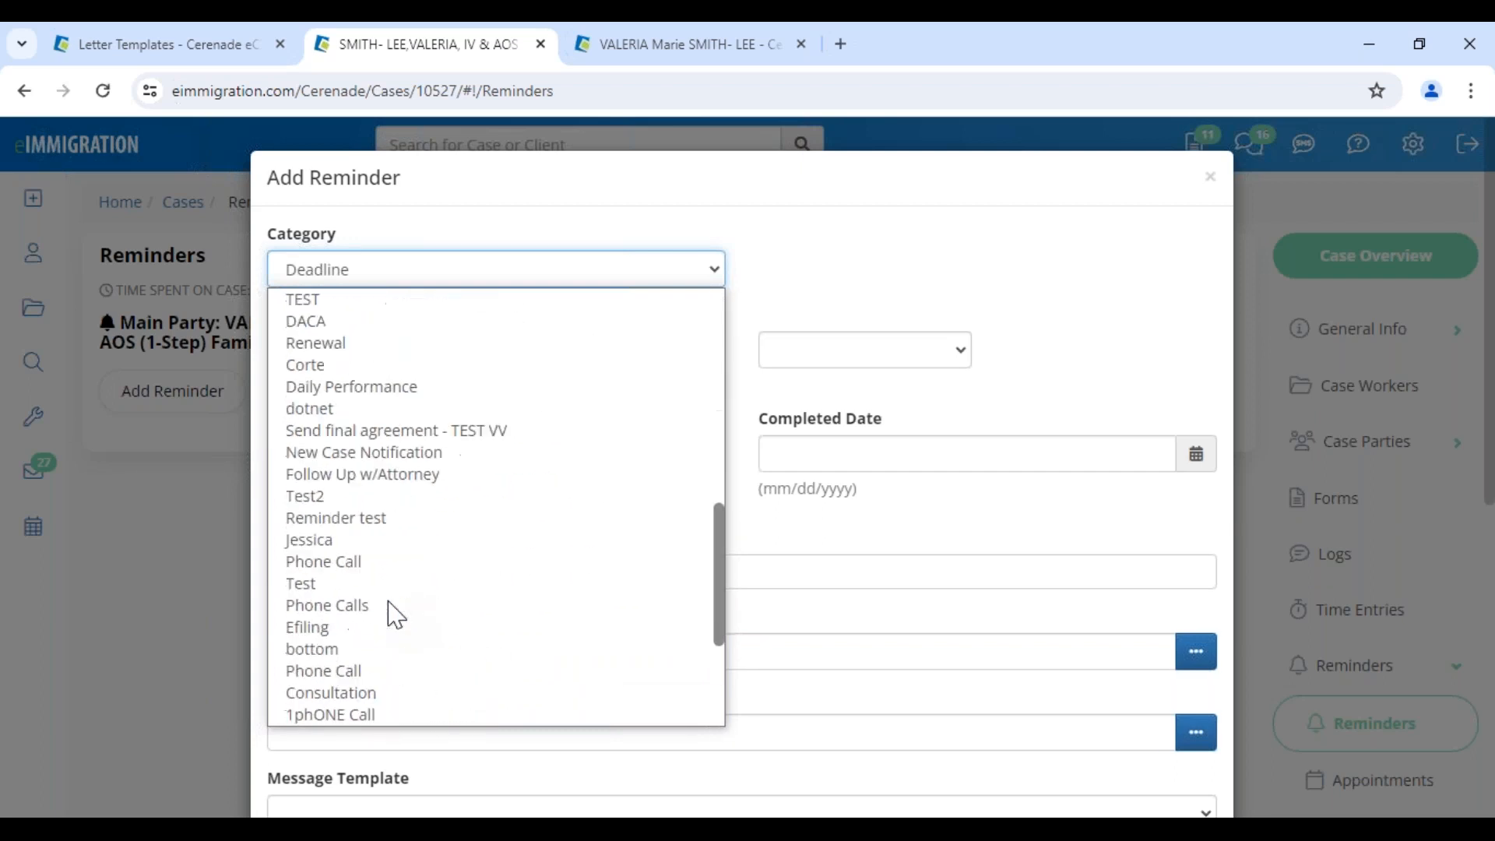
{"action": "scroll", "coordinate": [395, 613], "scroll_direction": "down", "scroll_amount": 2}
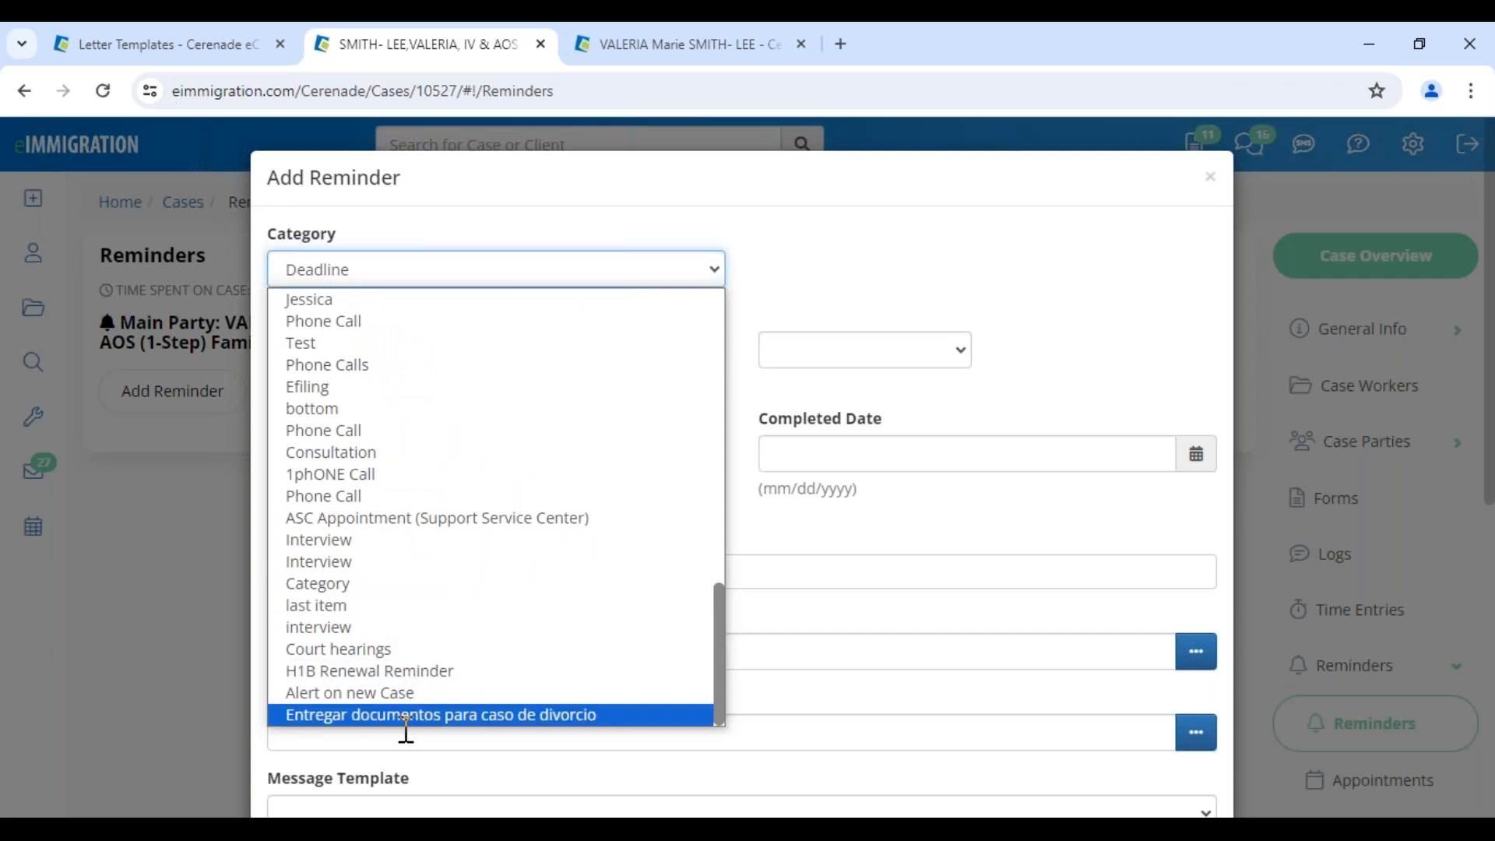
{"action": "left_click", "coordinate": [421, 717]}
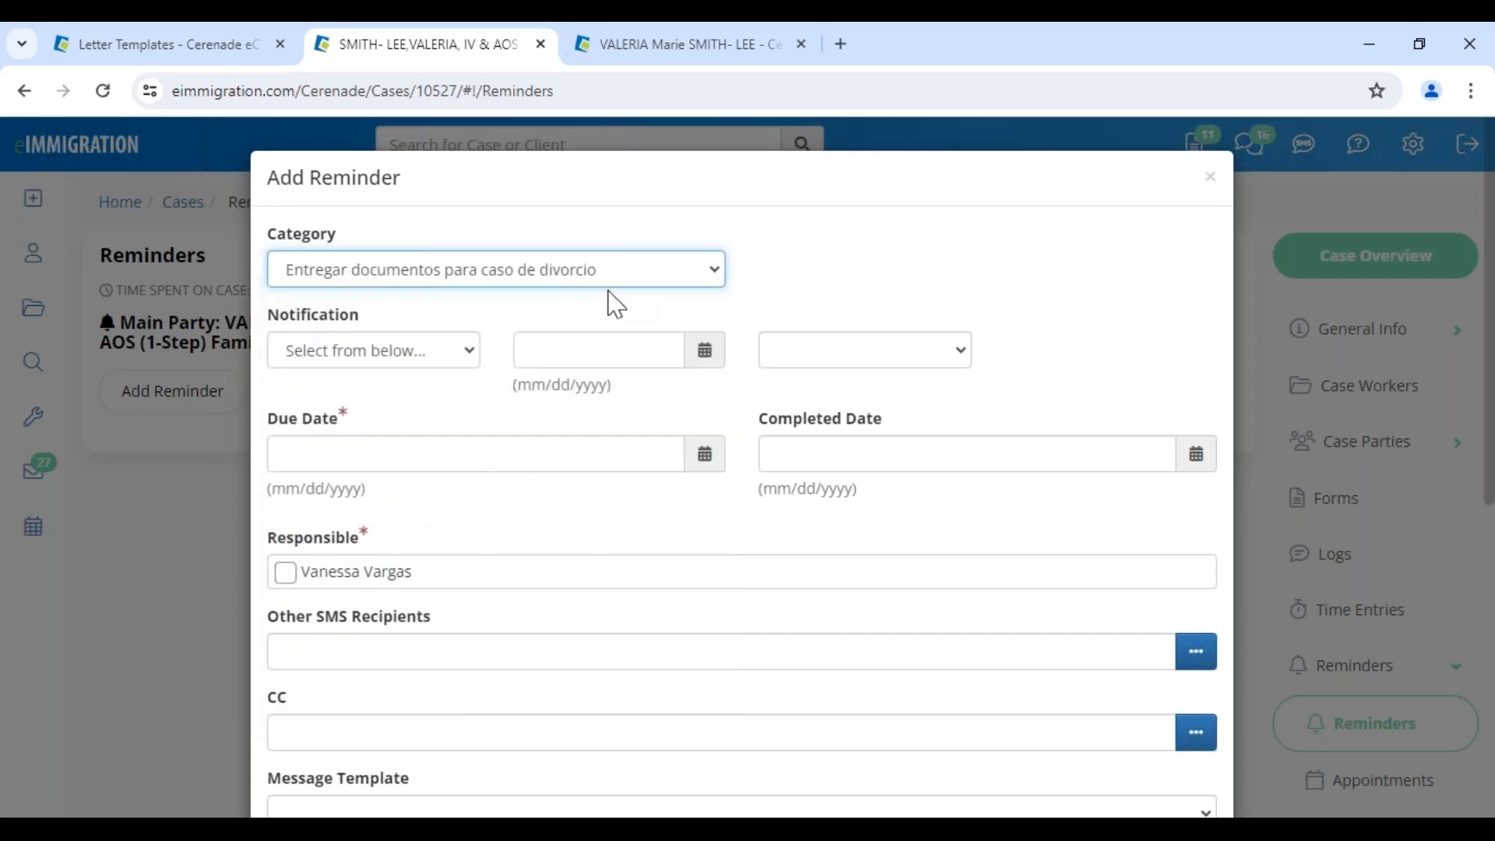
{"action": "left_click", "coordinate": [495, 270]}
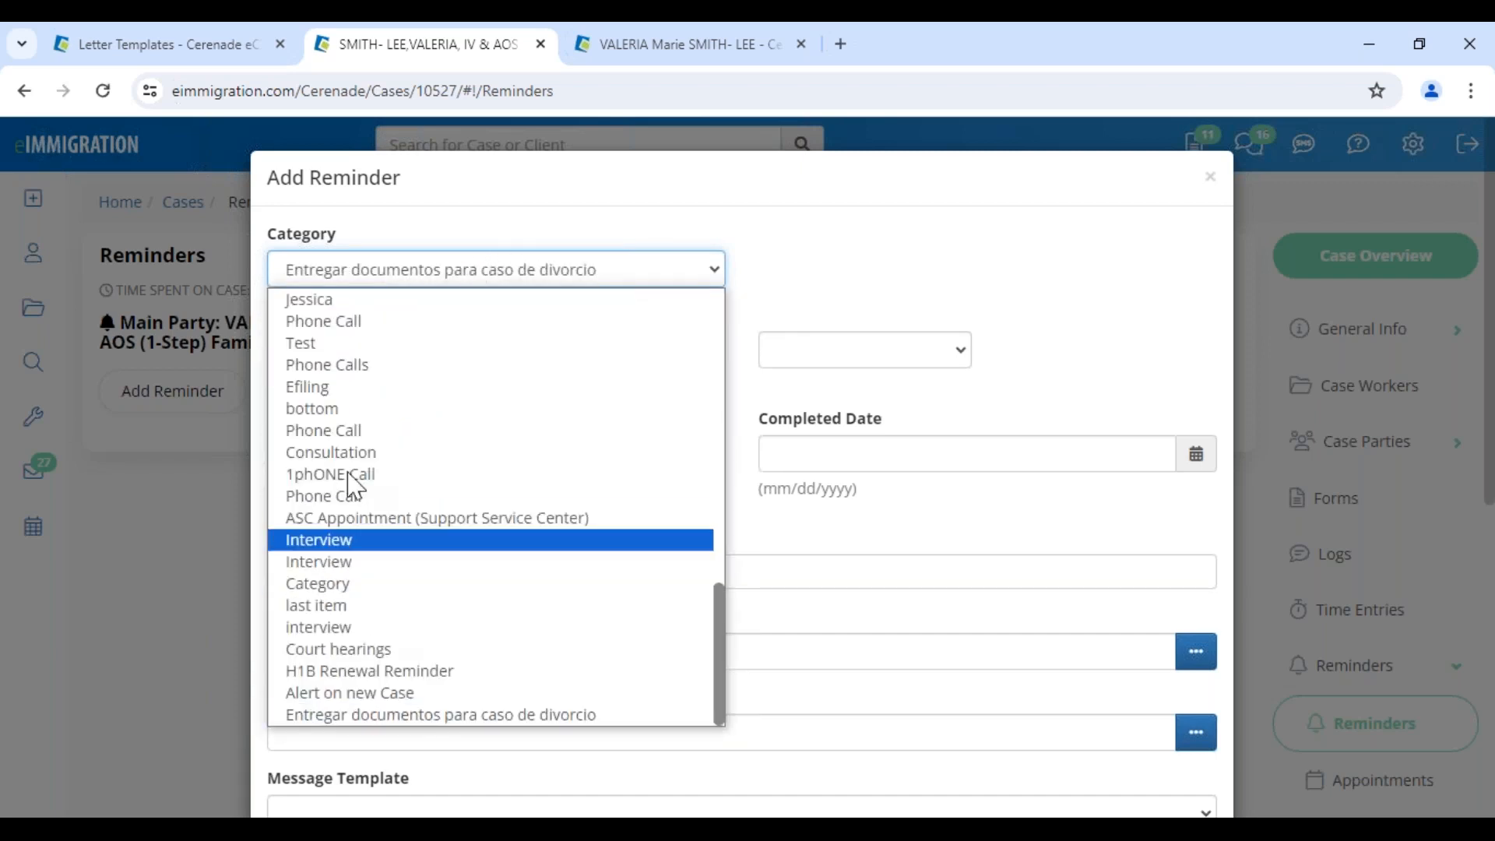
{"action": "scroll", "coordinate": [381, 538], "scroll_direction": "up", "scroll_amount": 10}
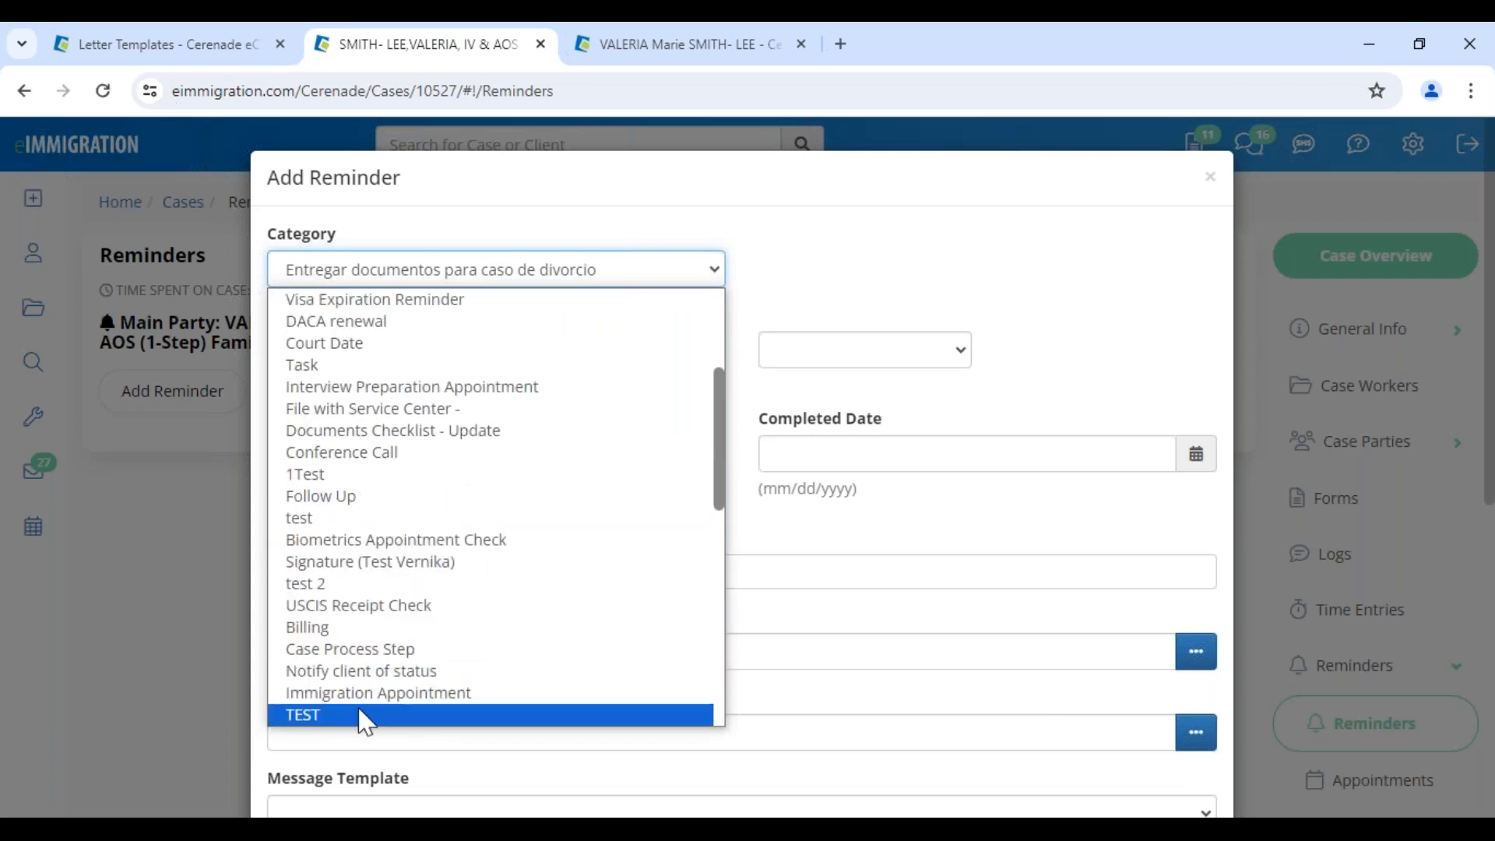
{"action": "left_click", "coordinate": [381, 435]}
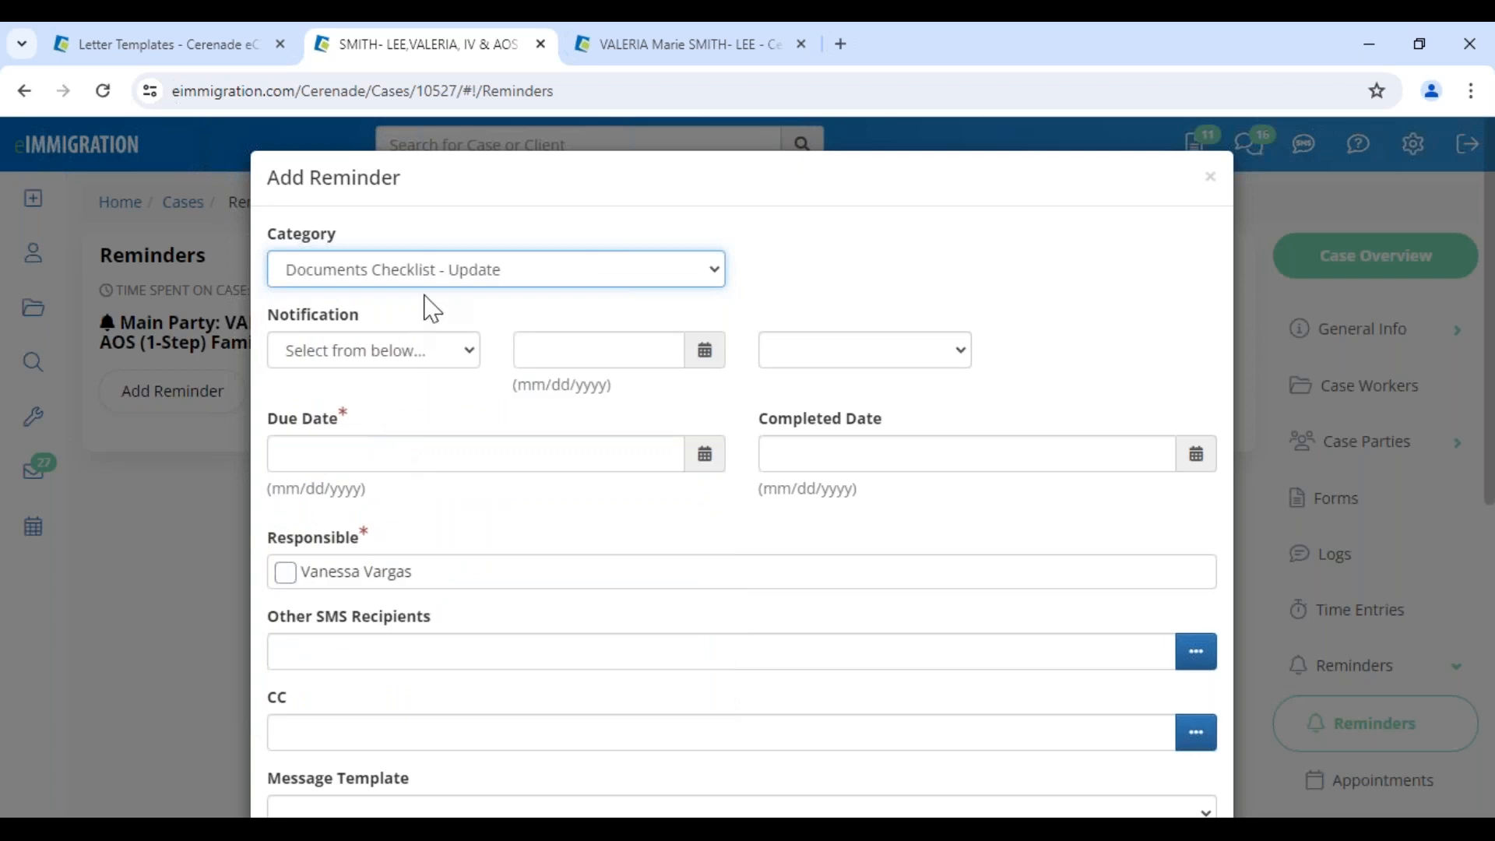
Set the reminder's notification to Email and SMS and its due date to 06/07/2024
{"action": "left_click", "coordinate": [394, 355]}
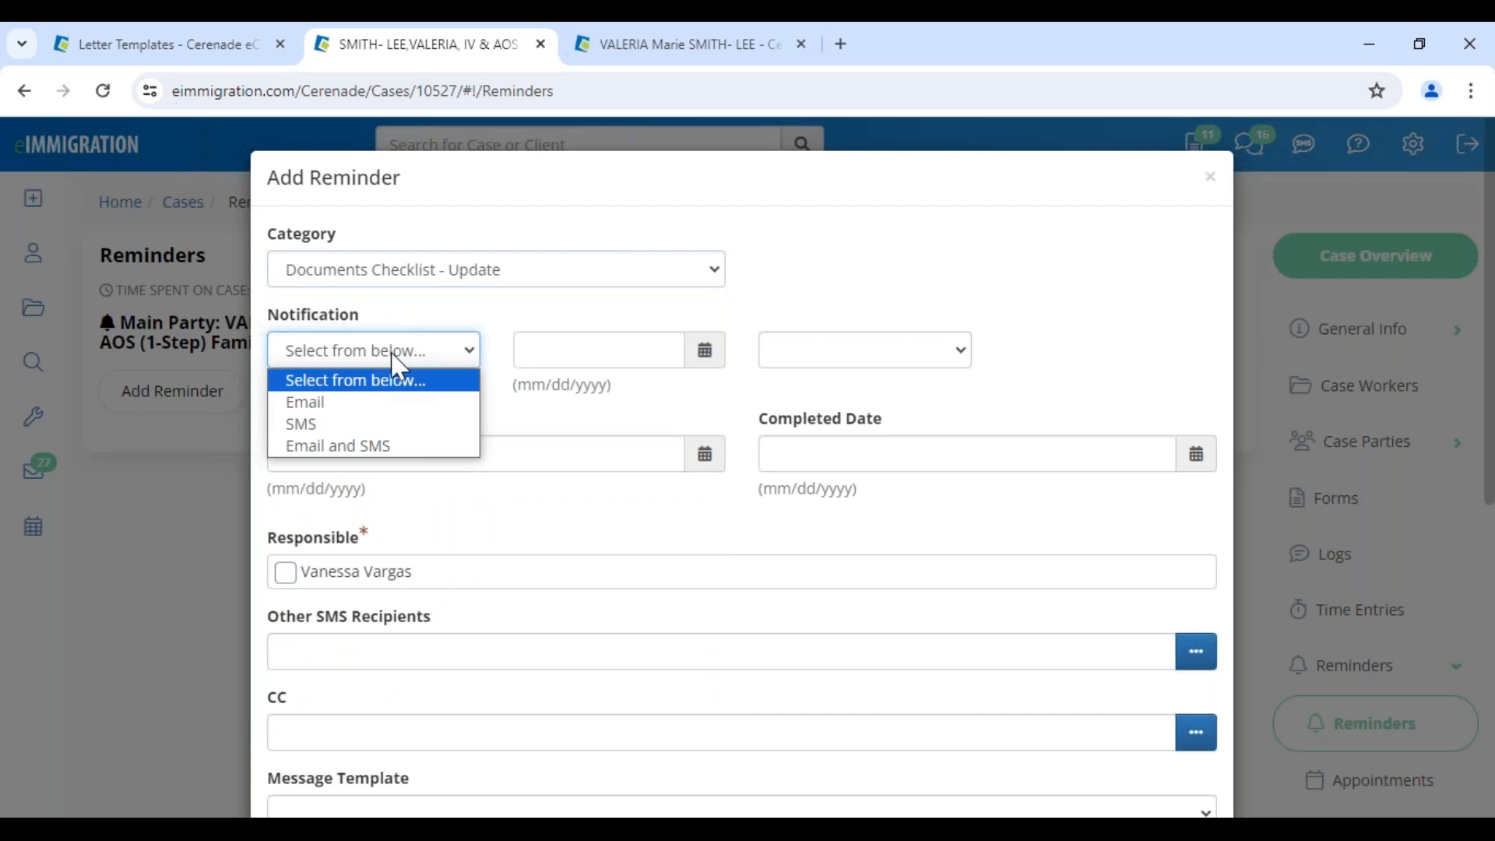
{"action": "left_click", "coordinate": [346, 404]}
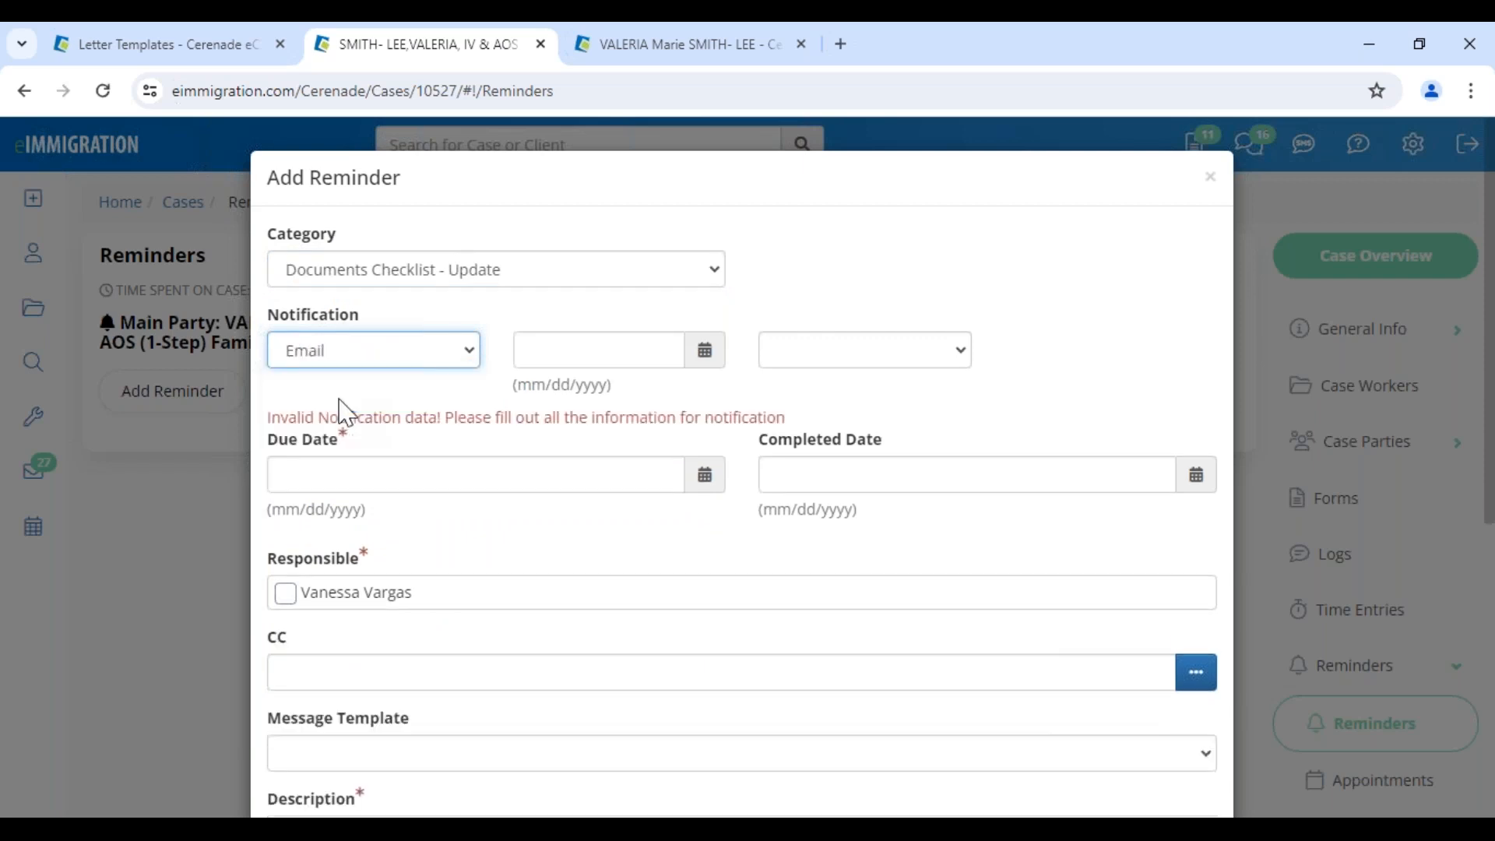
{"action": "left_click", "coordinate": [338, 467]}
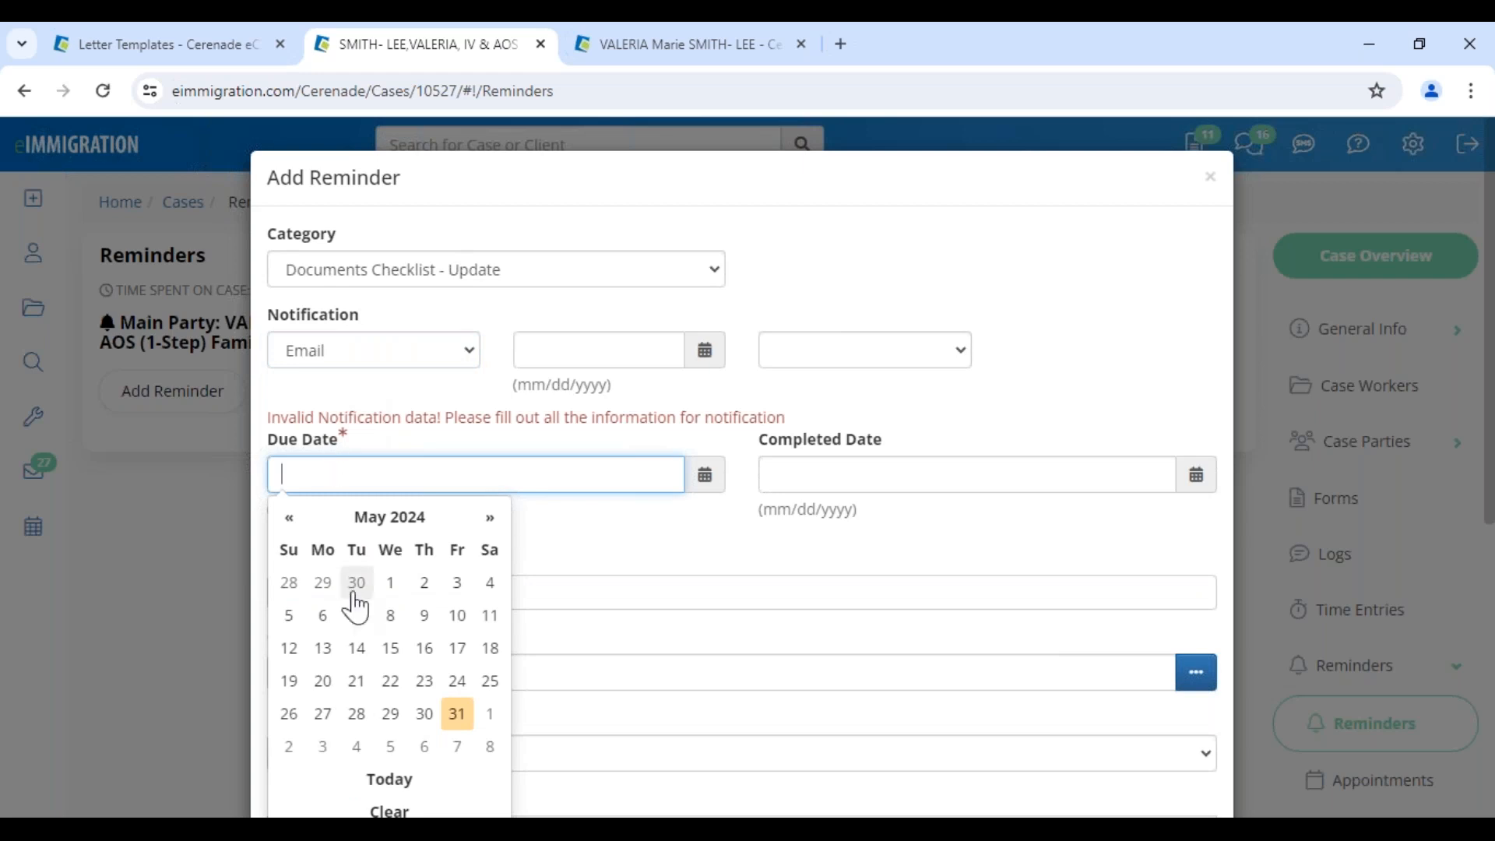
{"action": "left_click", "coordinate": [459, 748]}
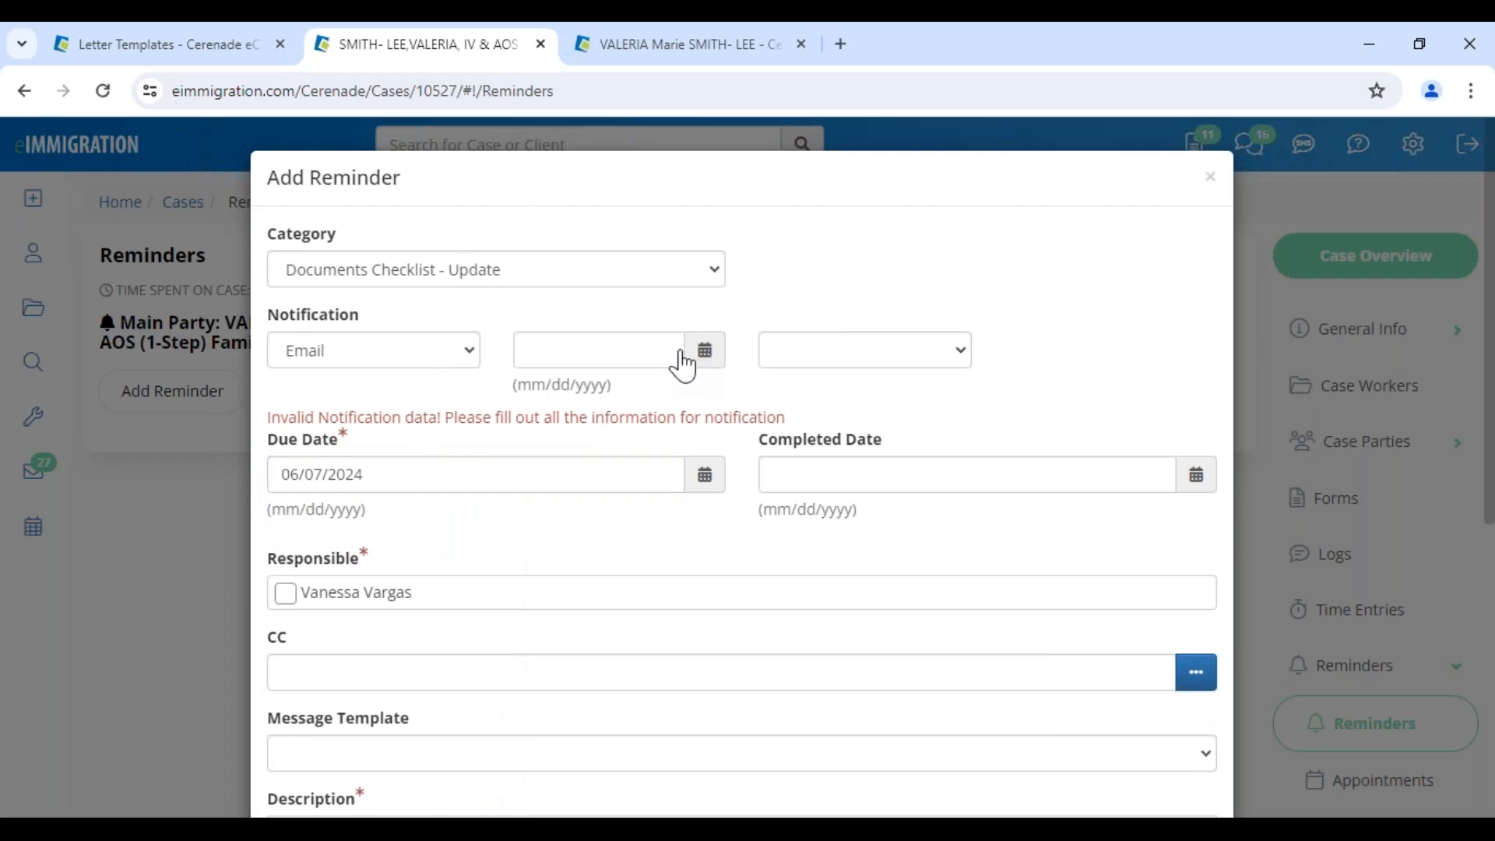
{"action": "left_click", "coordinate": [445, 360]}
{"action": "left_click", "coordinate": [408, 446]}
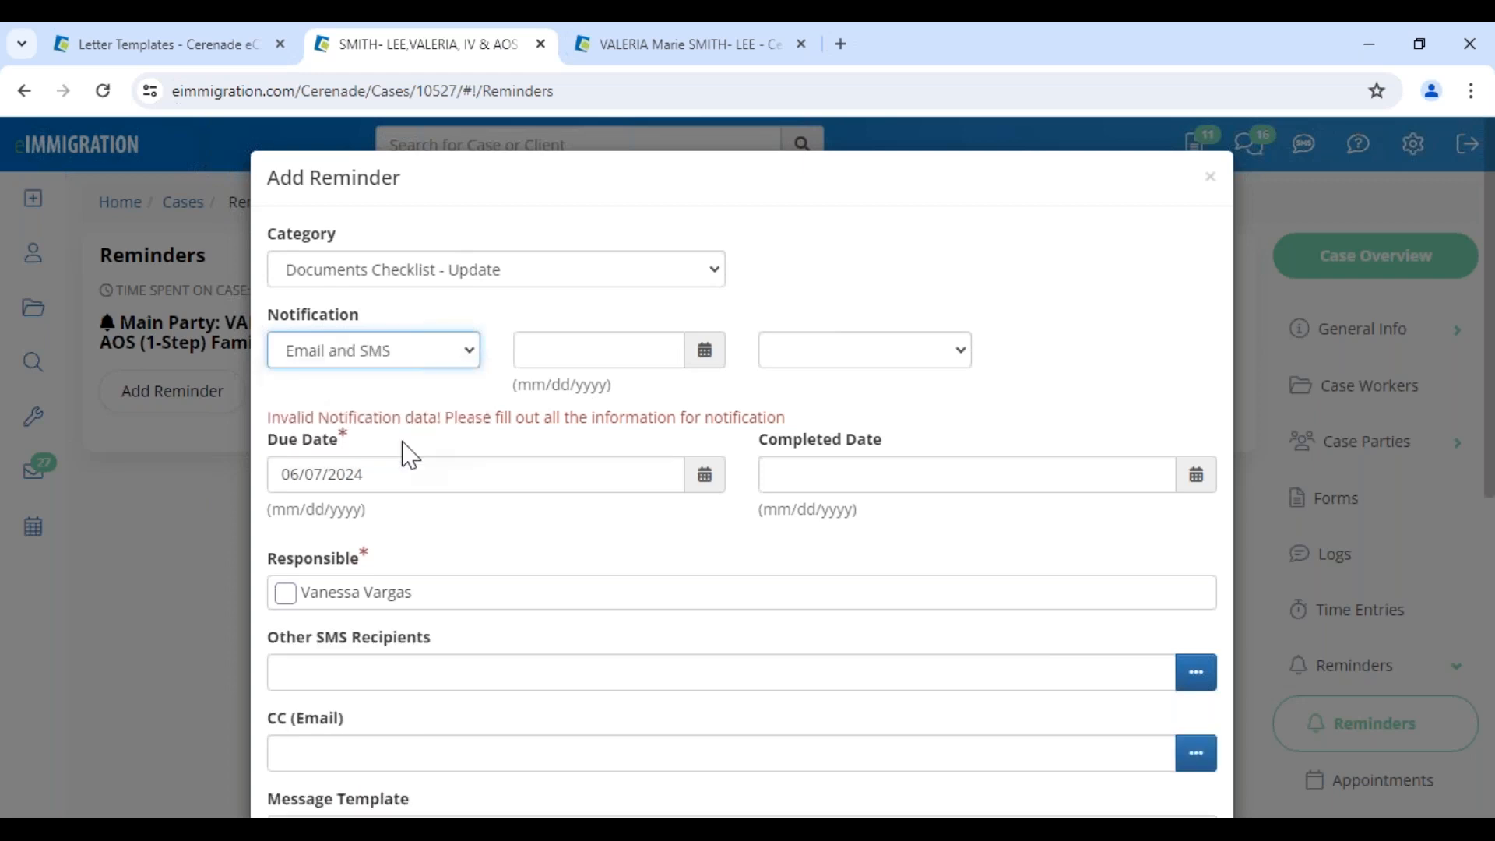
Schedule the notification for 06/06/2024 at 08:30 AM and make the caseworker responsible
{"action": "left_click", "coordinate": [708, 355]}
{"action": "left_click", "coordinate": [671, 623]}
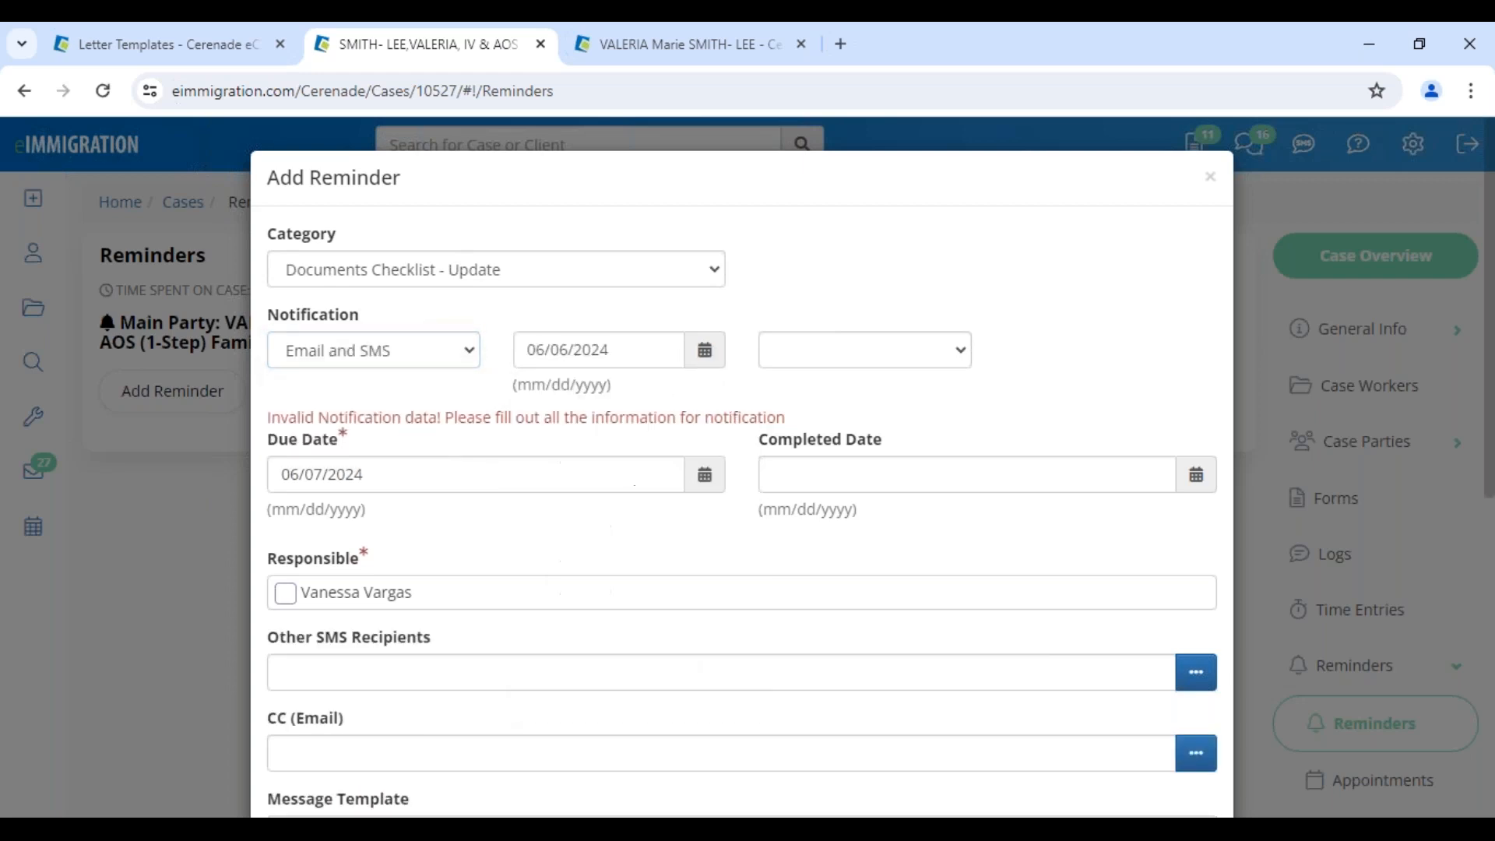
{"action": "left_click", "coordinate": [905, 364]}
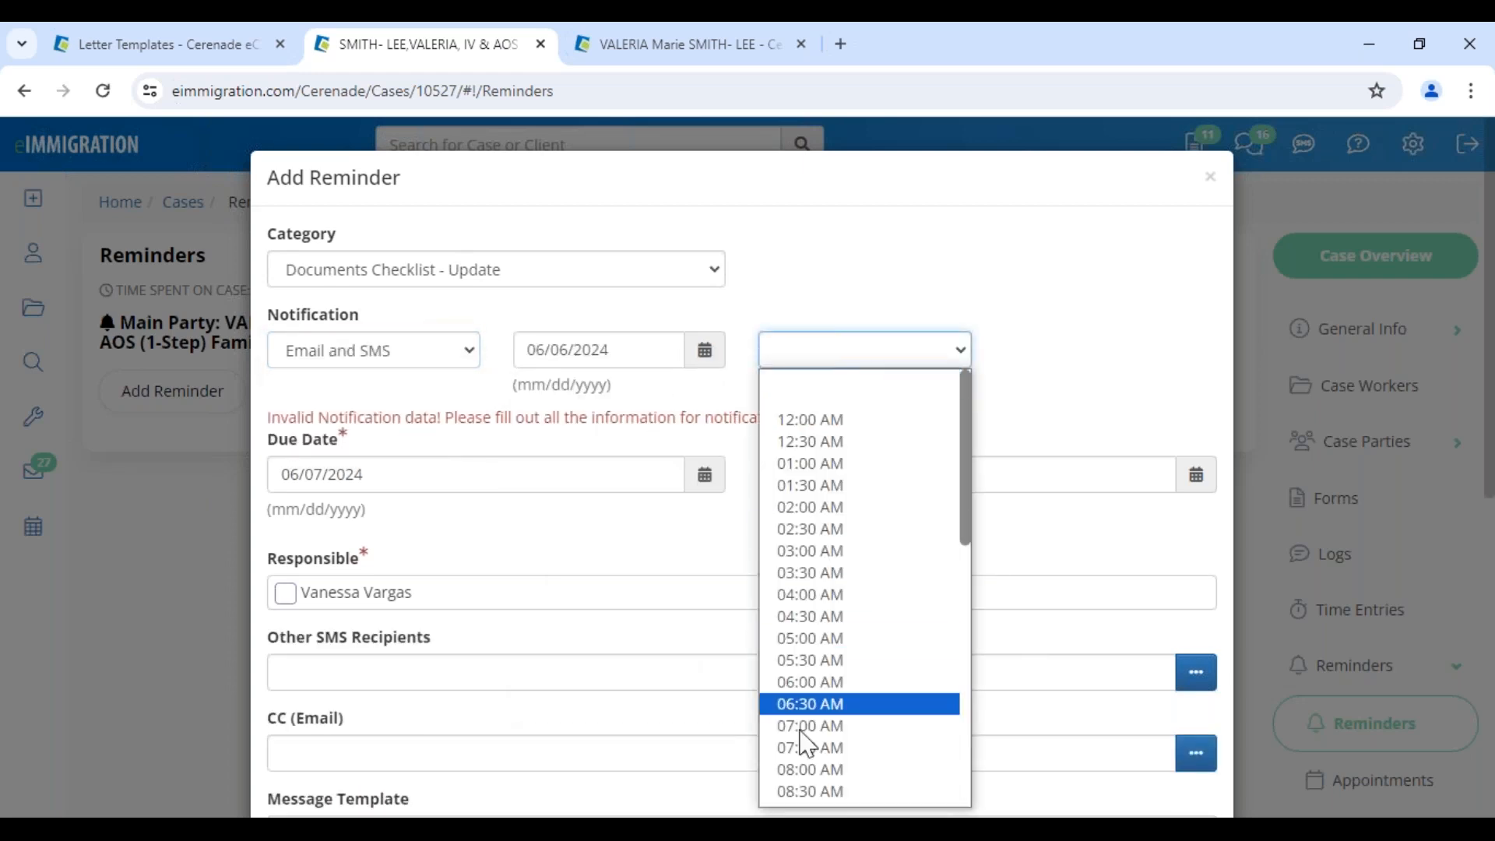
{"action": "left_click", "coordinate": [808, 792]}
{"action": "left_click", "coordinate": [286, 574]}
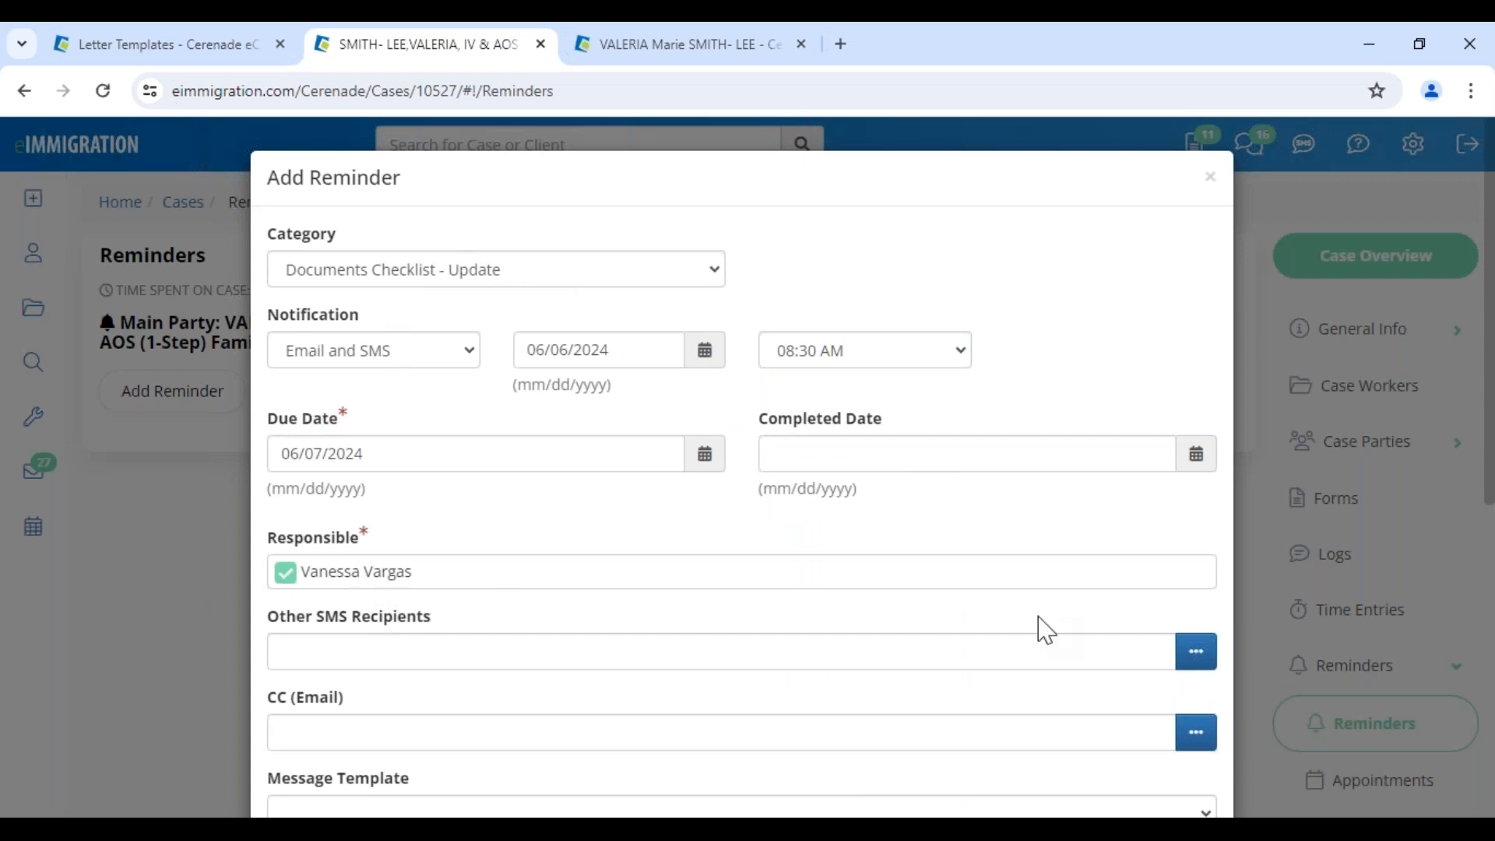
{"action": "left_click", "coordinate": [1196, 651]}
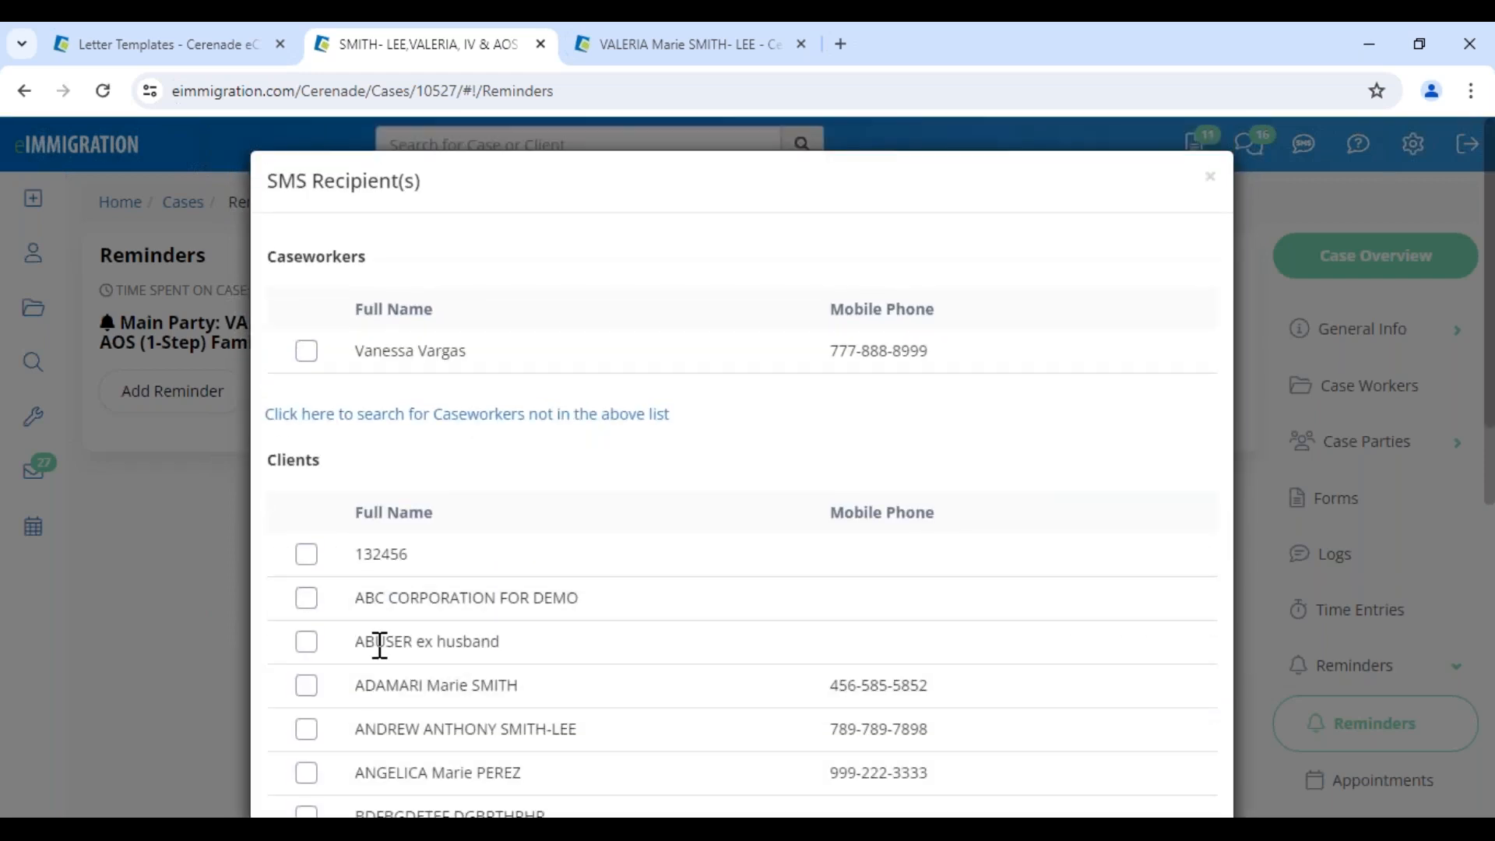
Add the client as both an SMS recipient and a CC email recipient
{"action": "scroll", "coordinate": [376, 641], "scroll_direction": "down", "scroll_amount": 10}
{"action": "left_click", "coordinate": [307, 664]}
{"action": "scroll", "coordinate": [1090, 771], "scroll_direction": "down", "scroll_amount": 2}
{"action": "left_click", "coordinate": [1182, 747]}
{"action": "scroll", "coordinate": [814, 496], "scroll_direction": "down", "scroll_amount": 4}
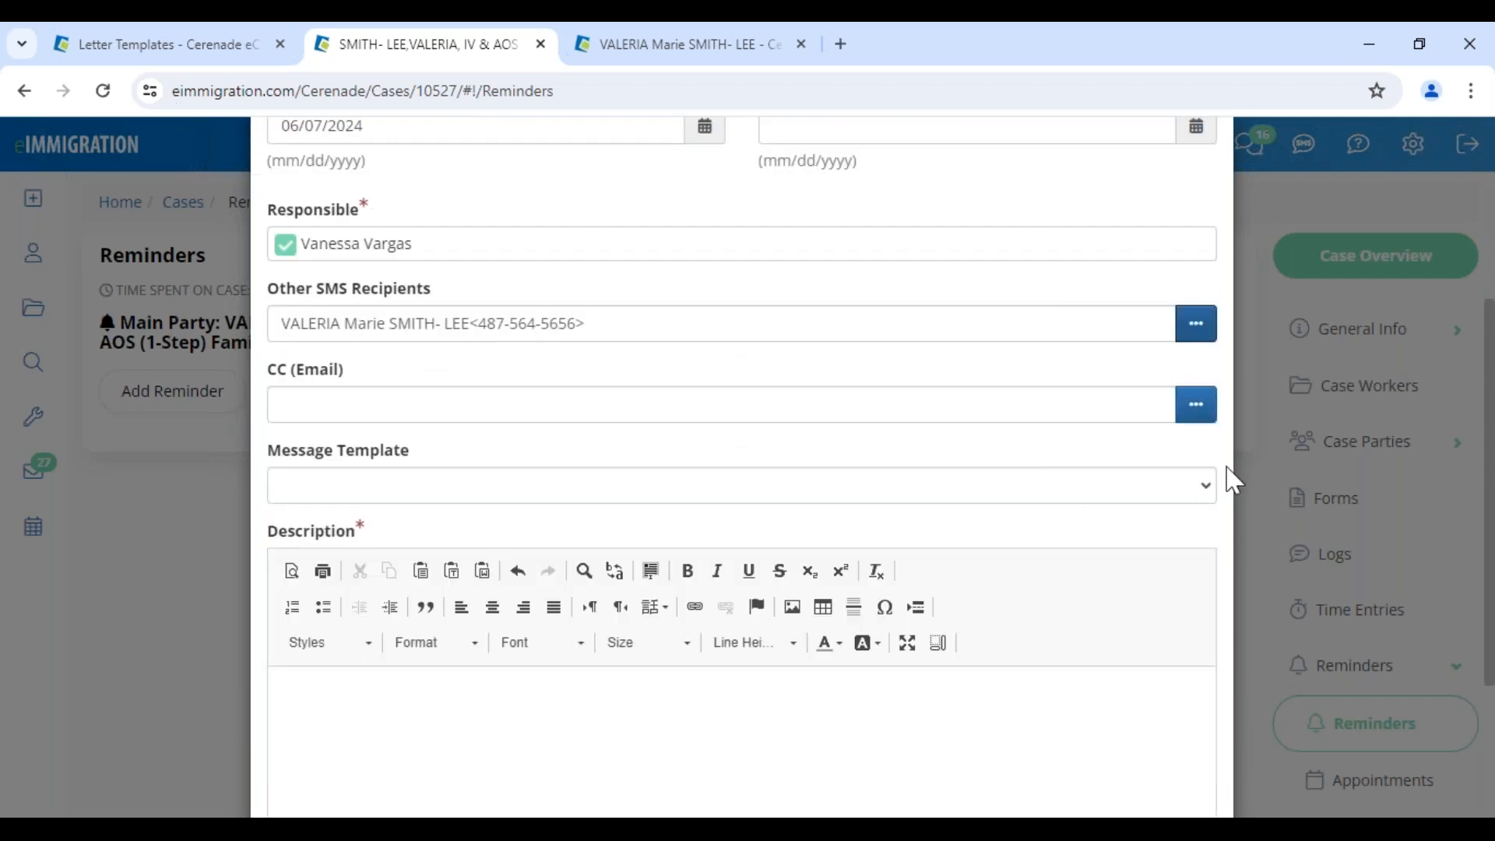
{"action": "left_click", "coordinate": [1196, 404]}
{"action": "scroll", "coordinate": [444, 627], "scroll_direction": "down", "scroll_amount": 10}
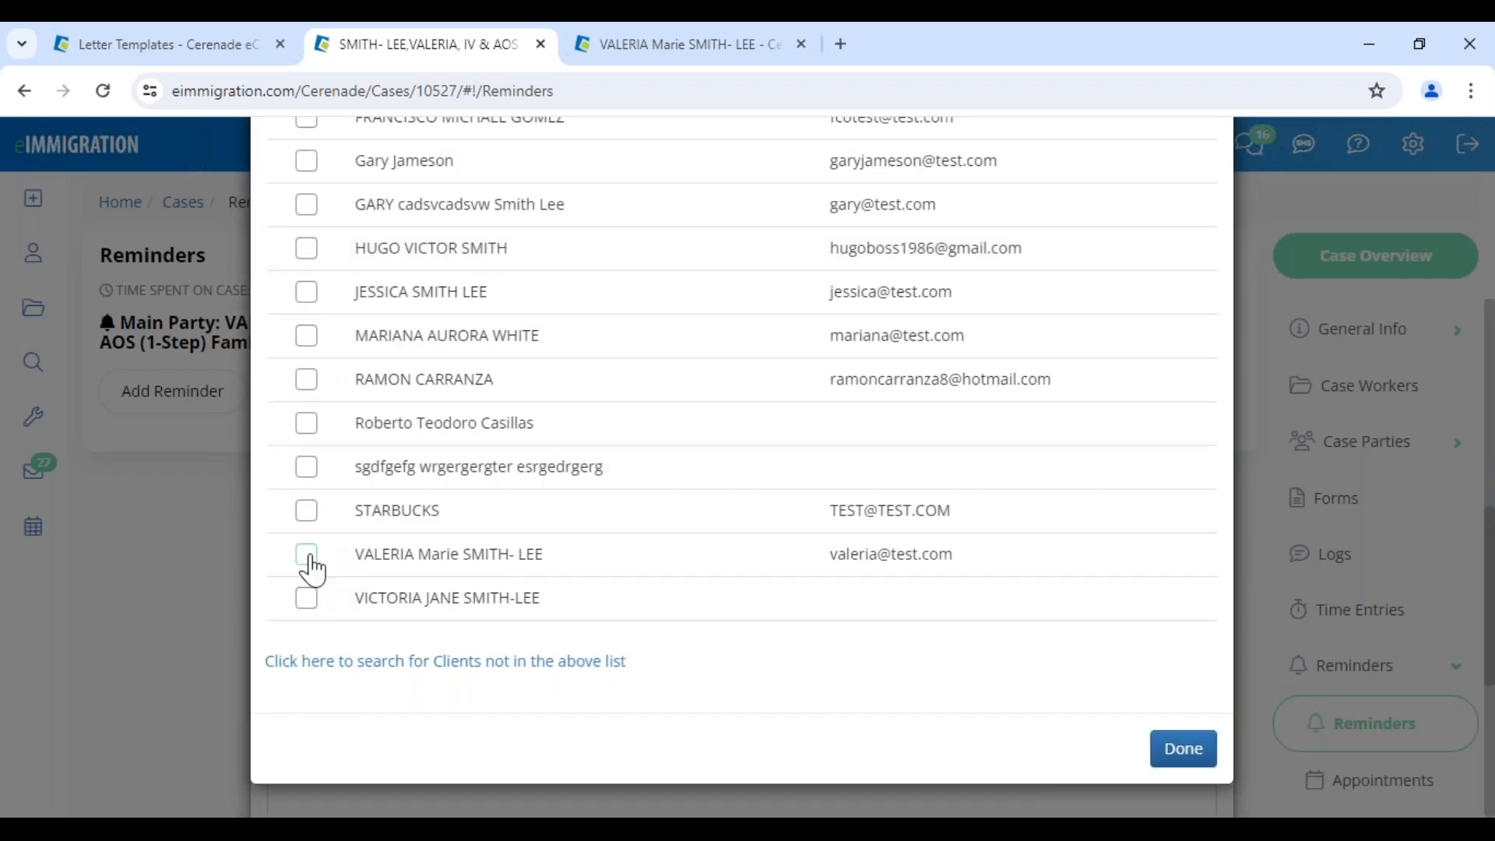
{"action": "left_click", "coordinate": [307, 556]}
{"action": "left_click", "coordinate": [1161, 779]}
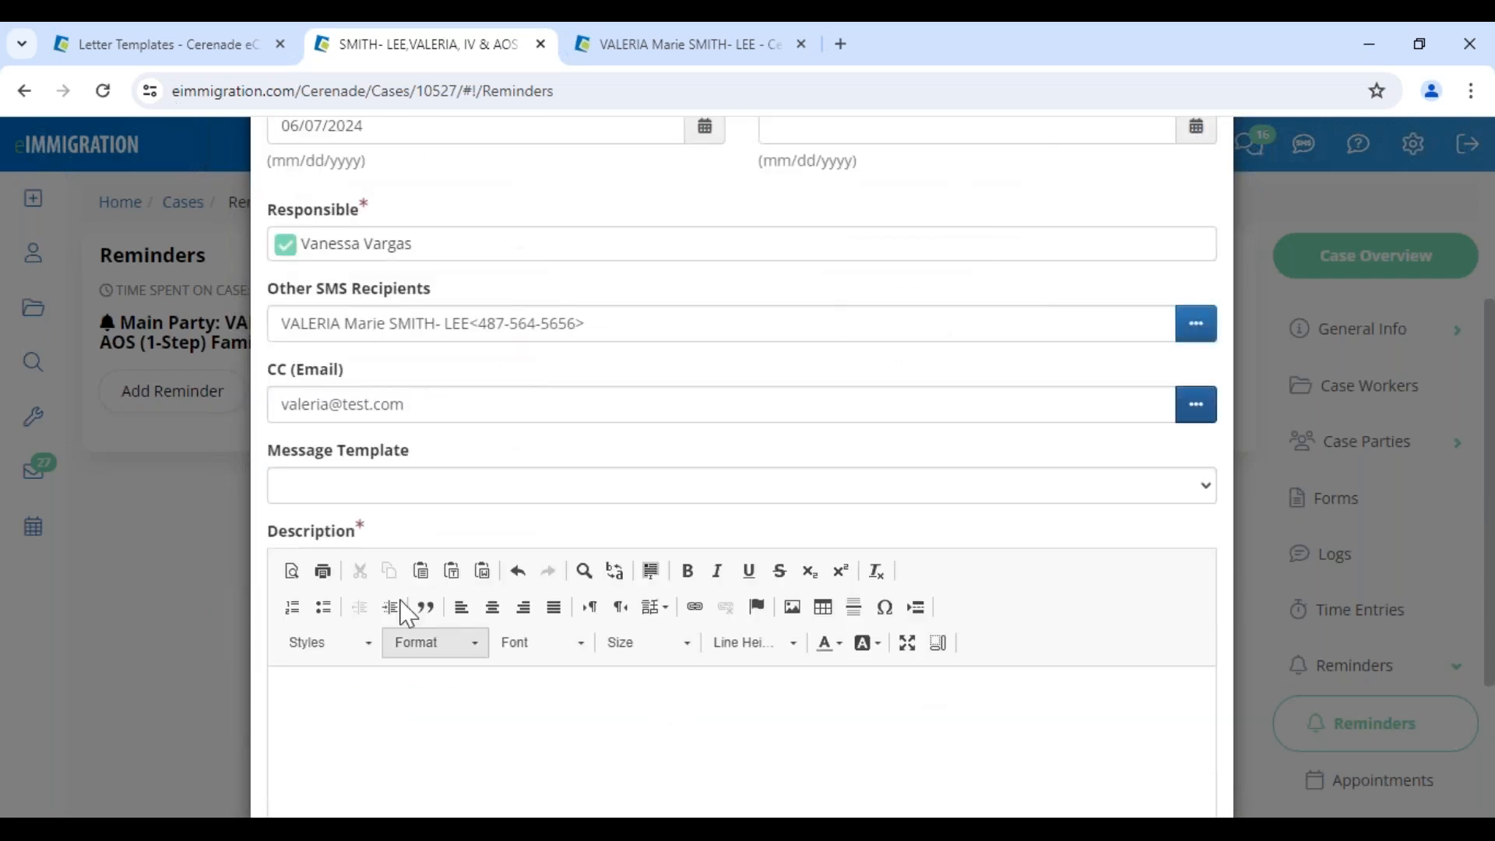
Apply the '!. Document List' message template and save the reminder
{"action": "left_click", "coordinate": [378, 491]}
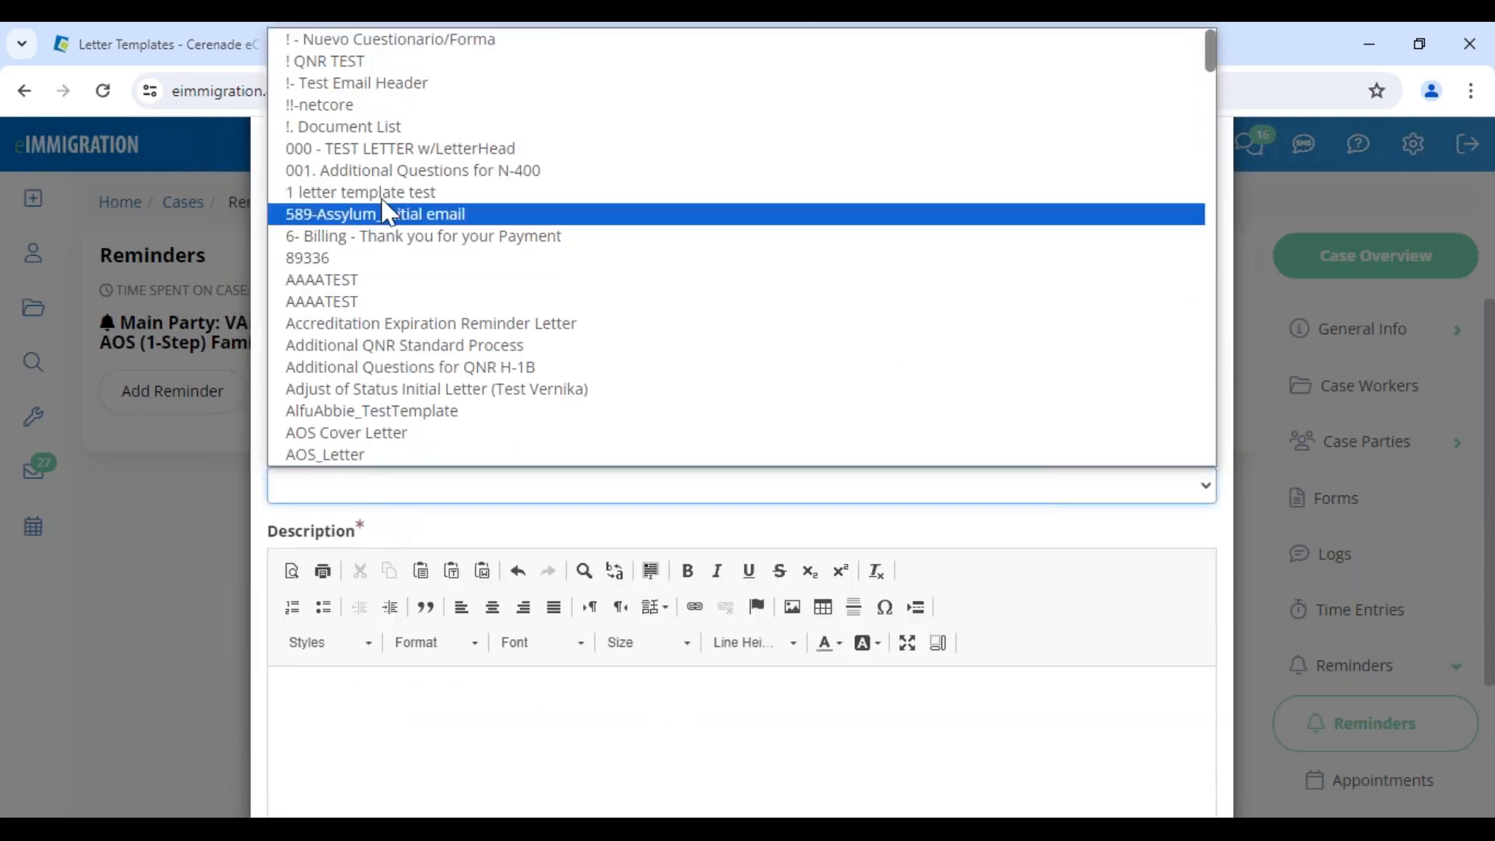
{"action": "left_click", "coordinate": [378, 58]}
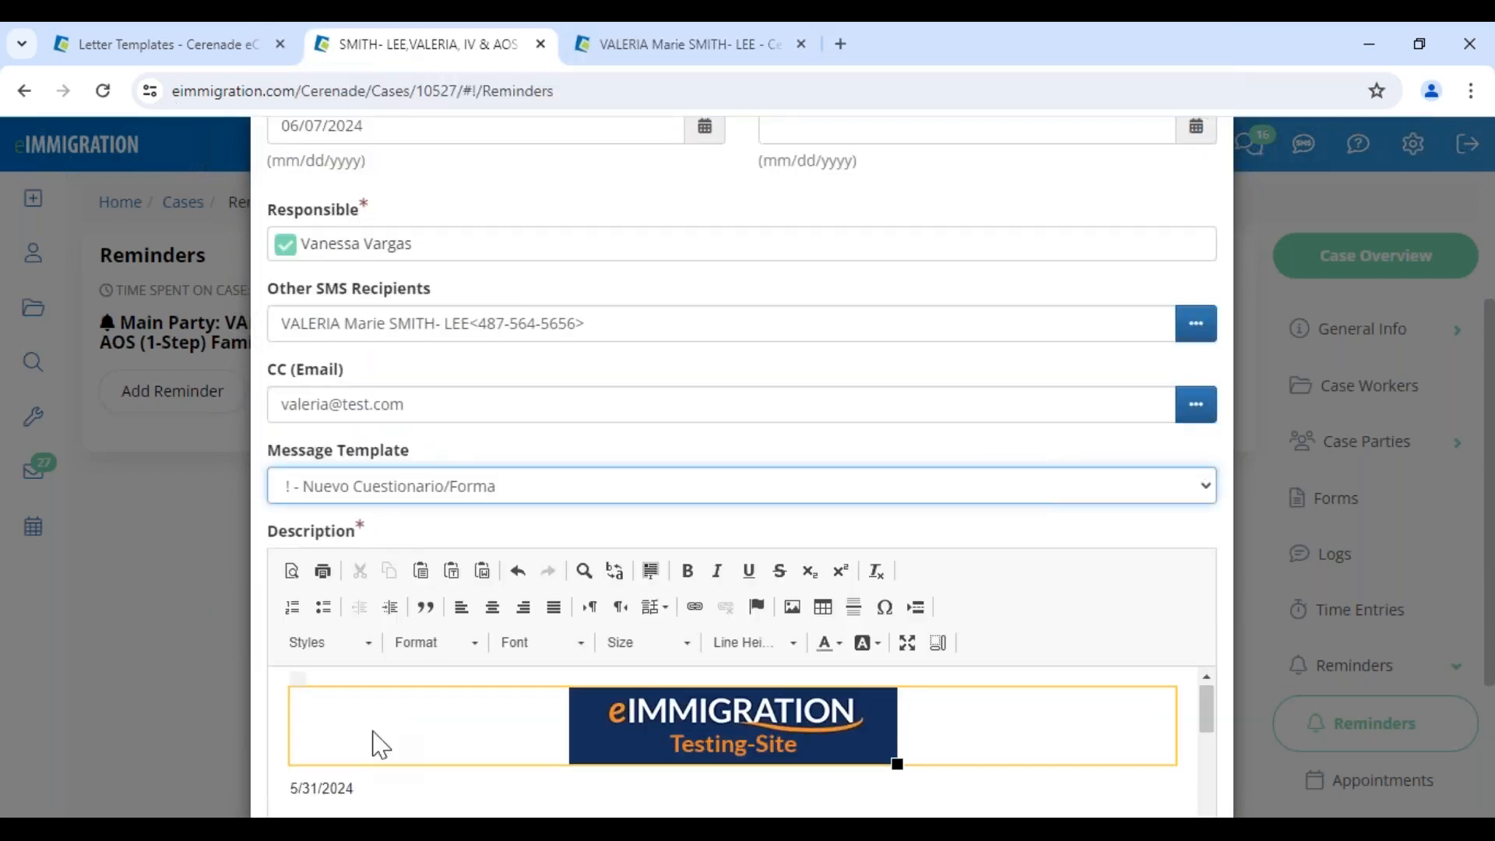
{"action": "scroll", "coordinate": [375, 741], "scroll_direction": "down", "scroll_amount": 1}
{"action": "left_click_drag", "start_coordinate": [345, 785], "coordinate": [903, 800]}
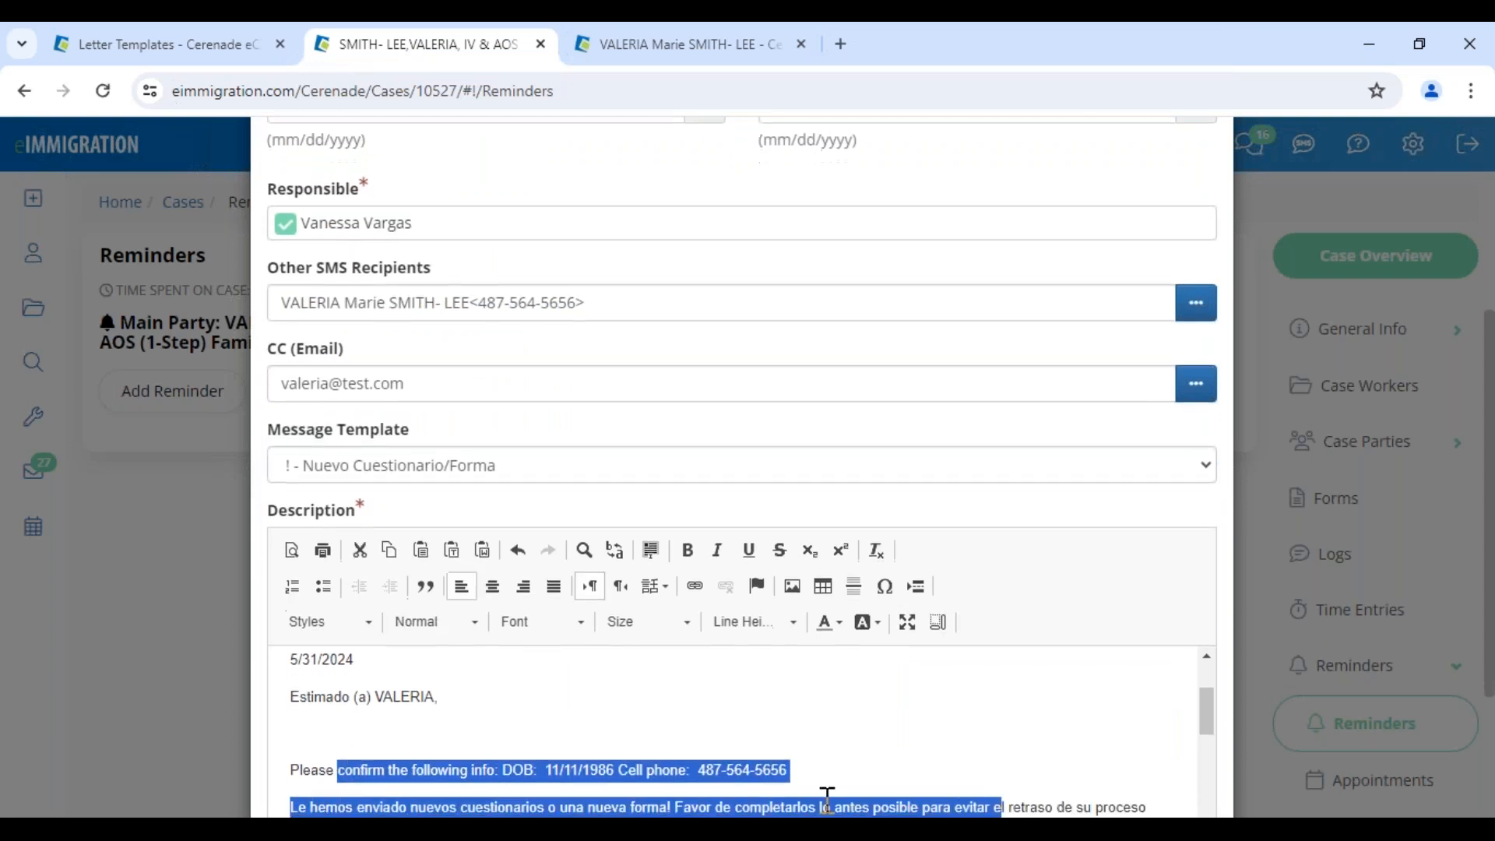
{"action": "scroll", "coordinate": [711, 761], "scroll_direction": "down", "scroll_amount": 10}
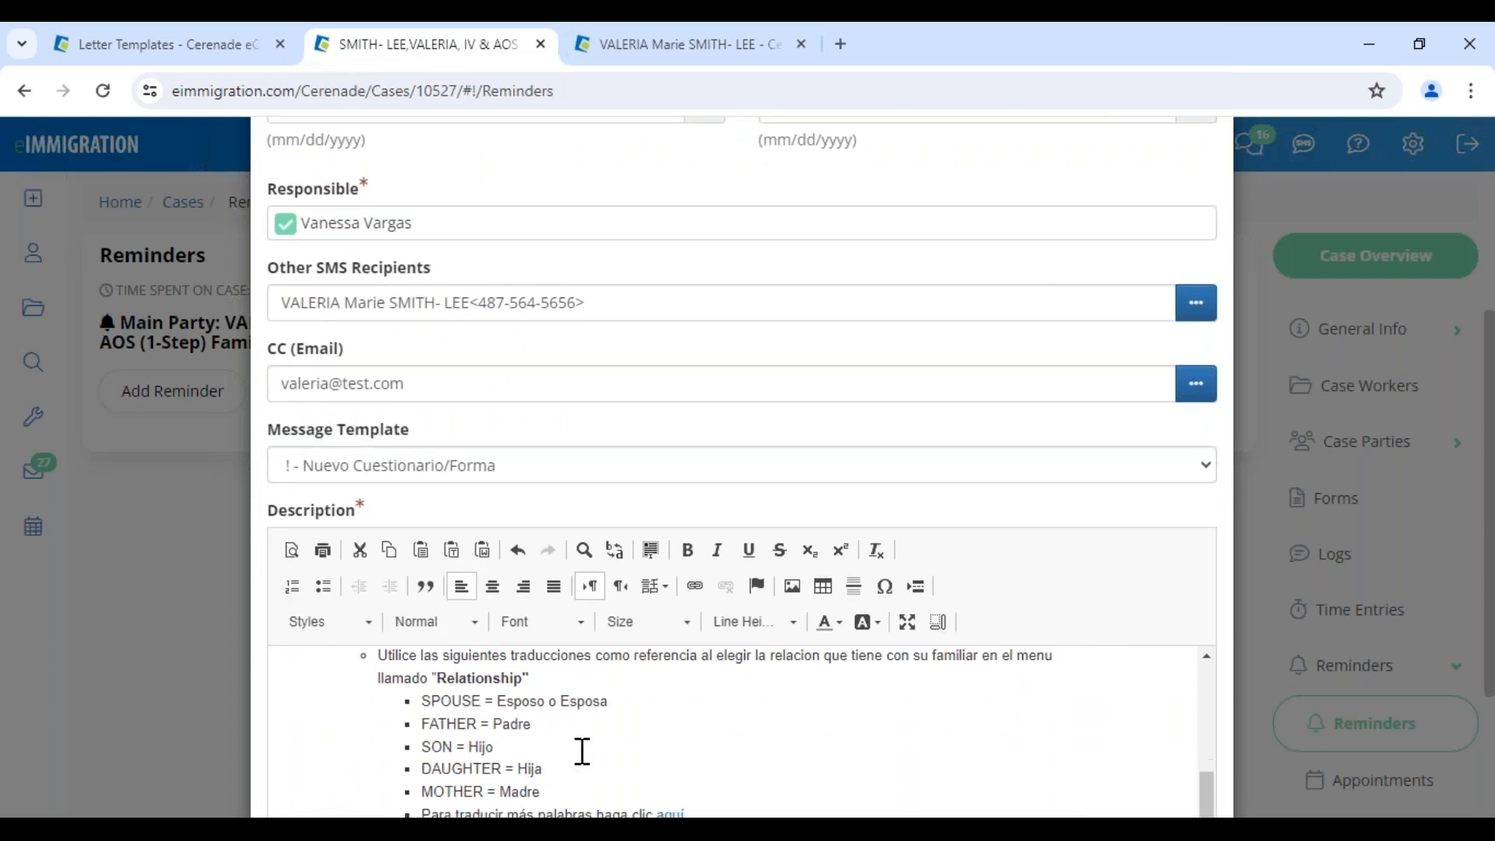
{"action": "scroll", "coordinate": [583, 754], "scroll_direction": "down", "scroll_amount": 3}
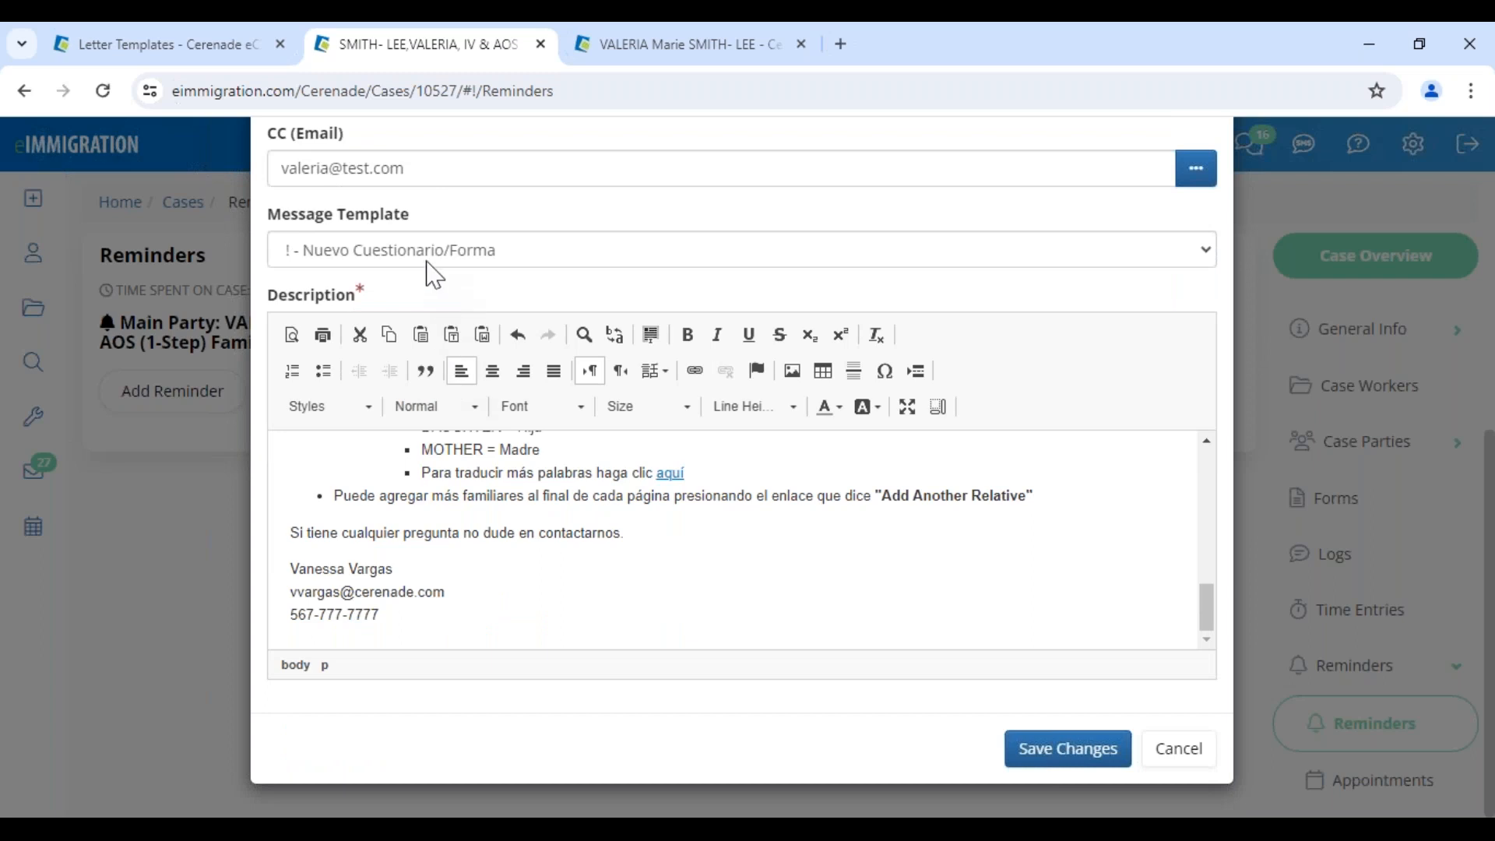
{"action": "left_click", "coordinate": [433, 261]}
{"action": "left_click", "coordinate": [374, 387]}
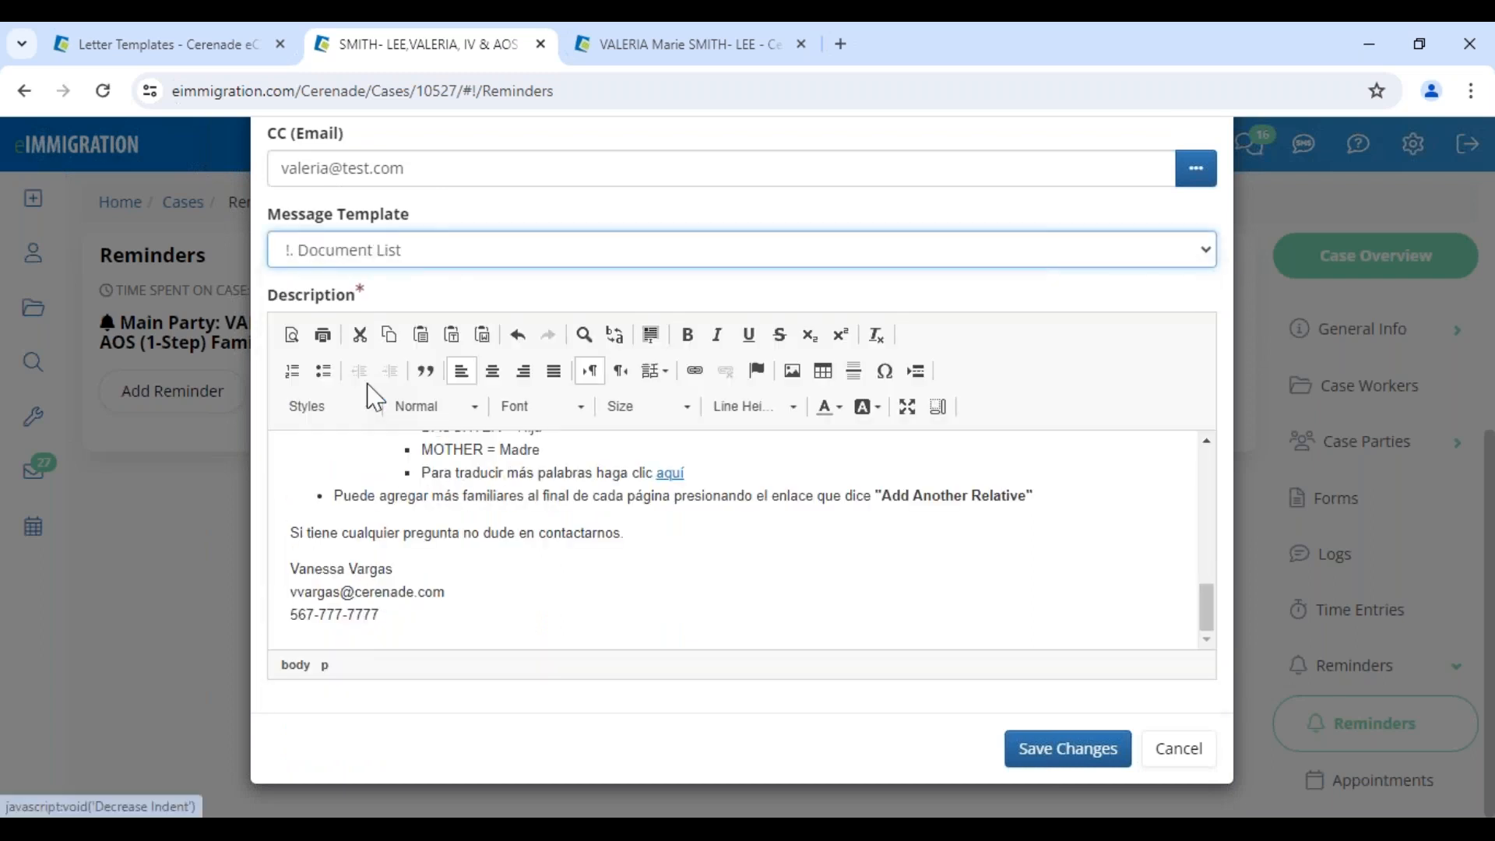
{"action": "left_click", "coordinate": [1042, 749]}
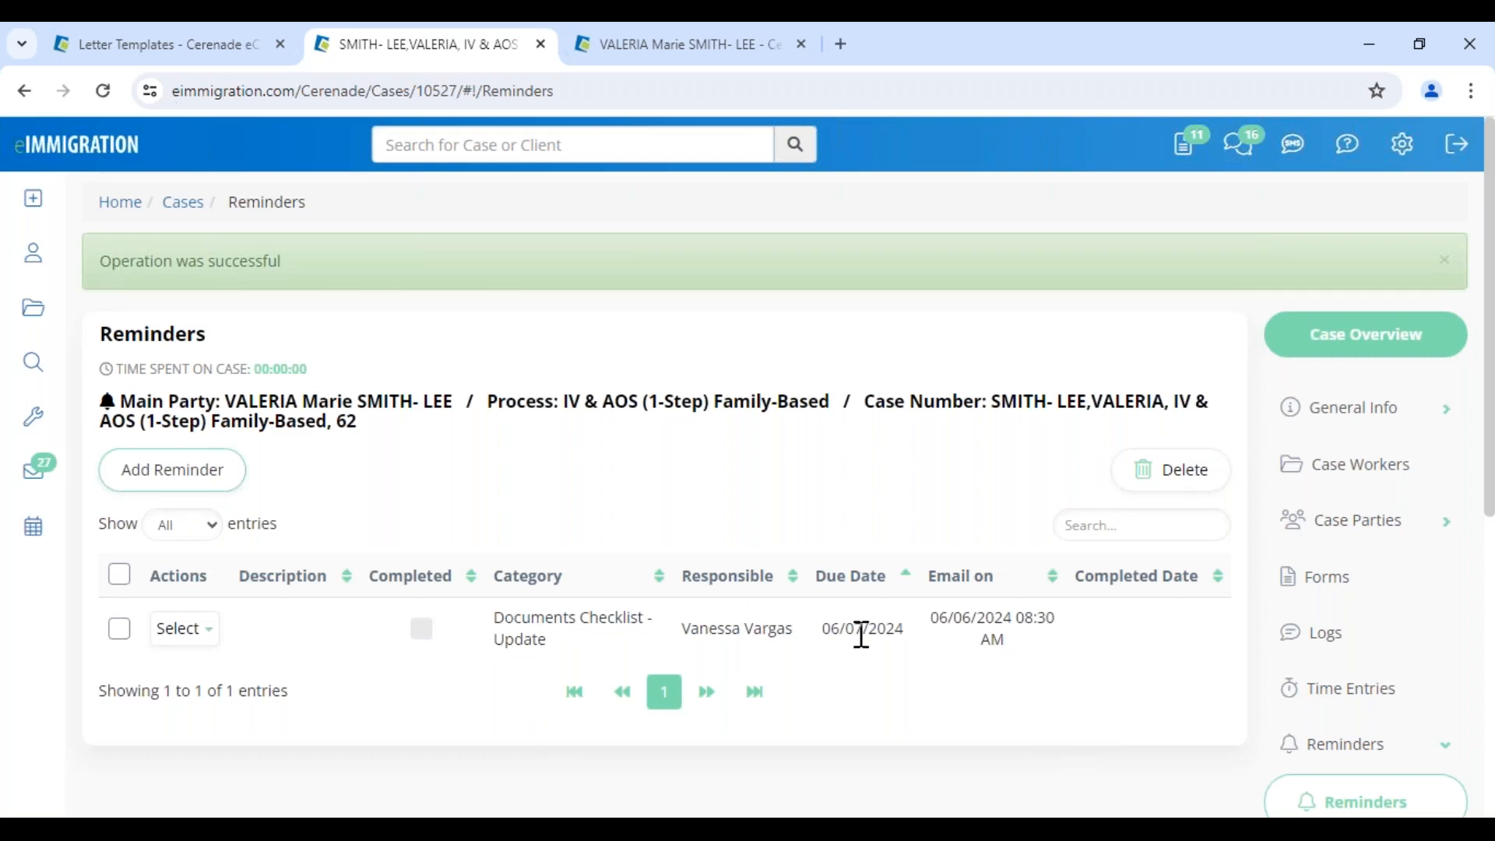
Switch to the client's record, dismiss the client alerts, and open its Documents
{"action": "left_click_drag", "start_coordinate": [685, 632], "coordinate": [775, 631]}
{"action": "left_click_drag", "start_coordinate": [931, 623], "coordinate": [814, 645]}
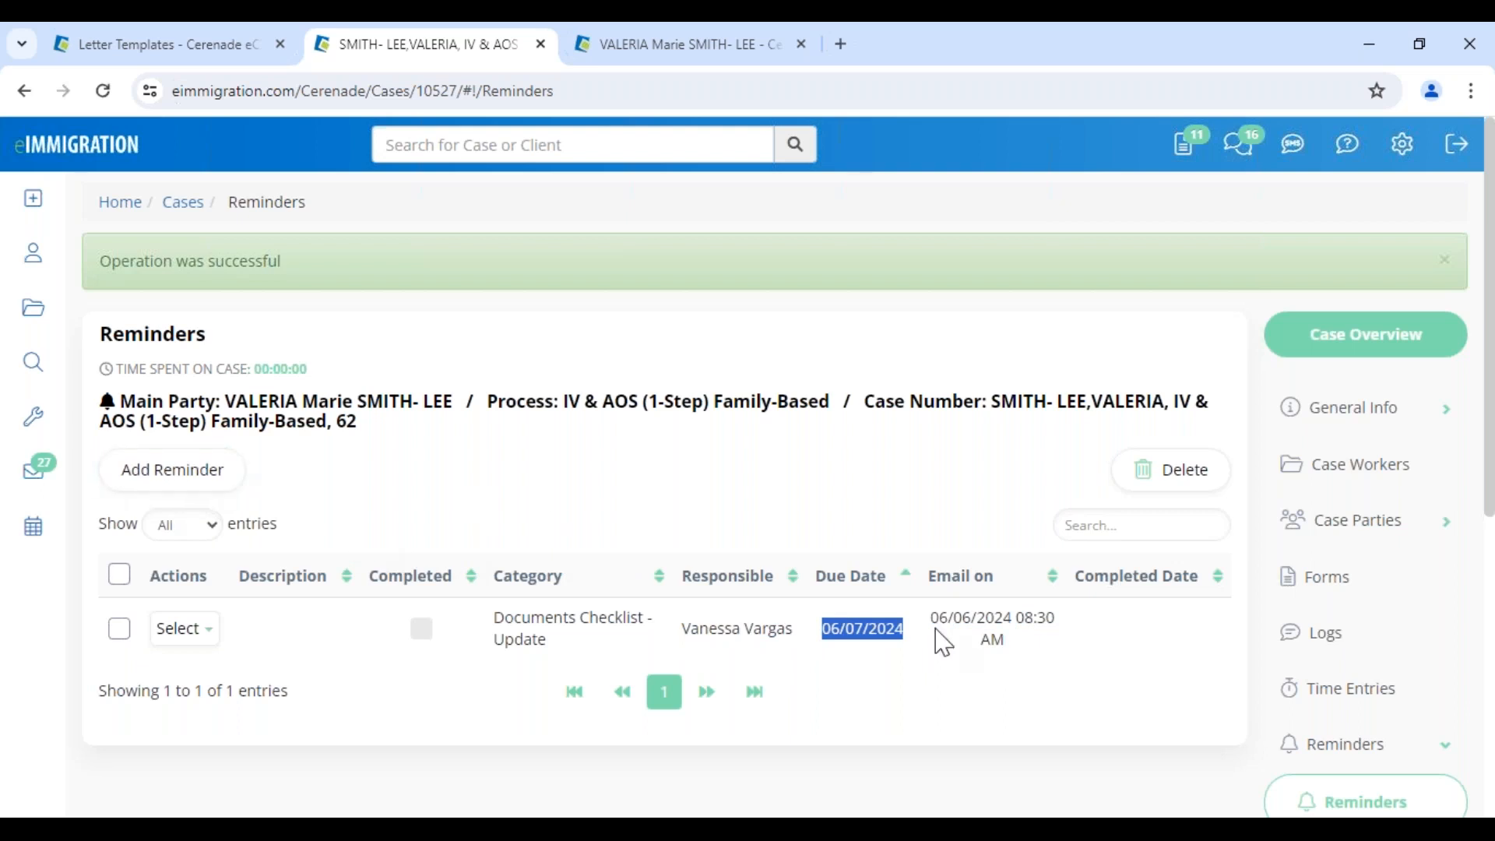
{"action": "left_click", "coordinate": [728, 47]}
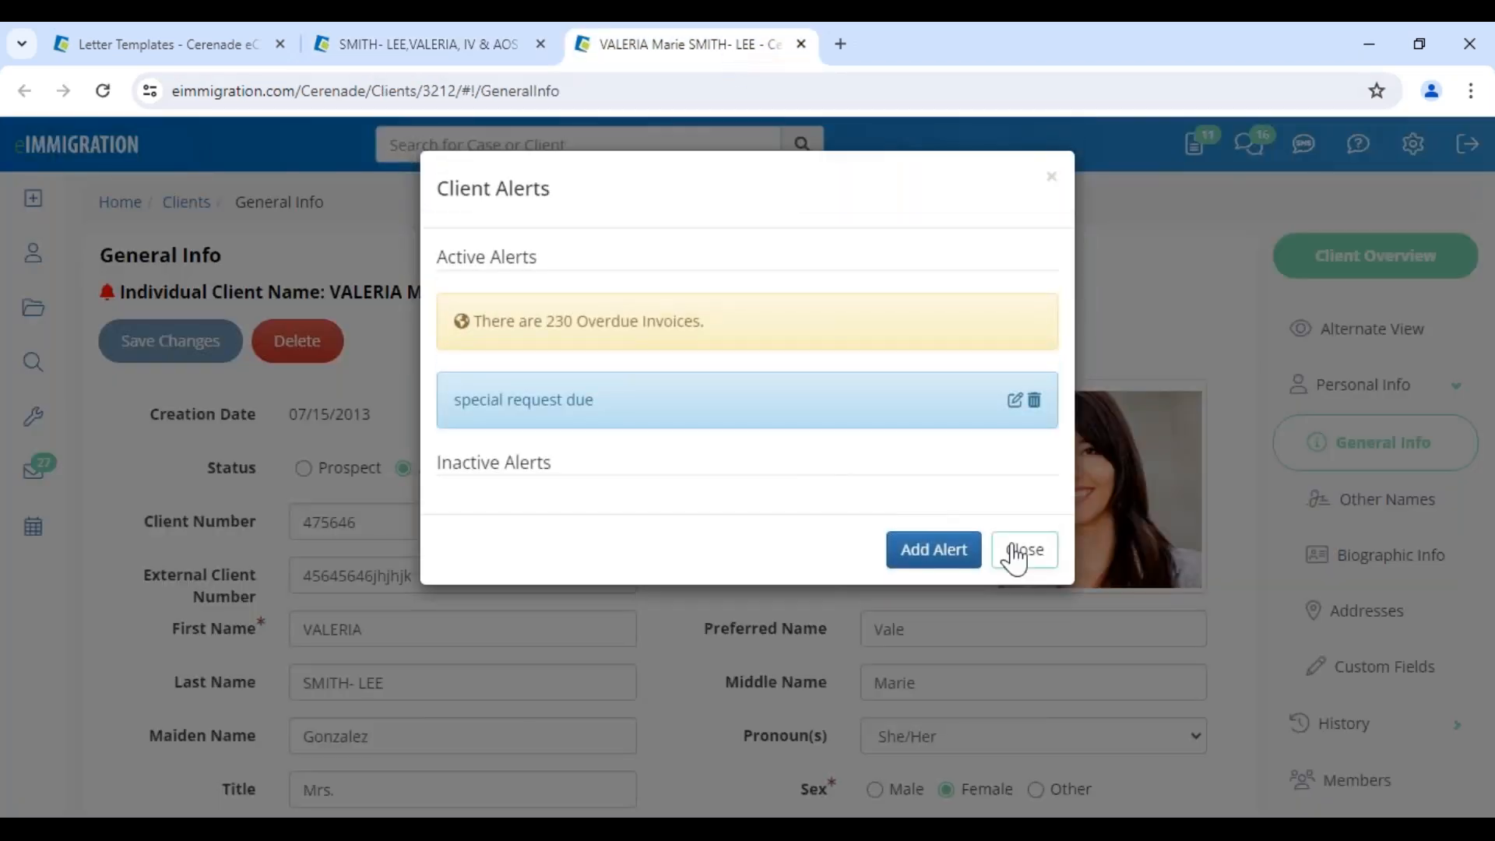
{"action": "left_click", "coordinate": [1016, 550]}
{"action": "scroll", "coordinate": [1394, 685], "scroll_direction": "down", "scroll_amount": 4}
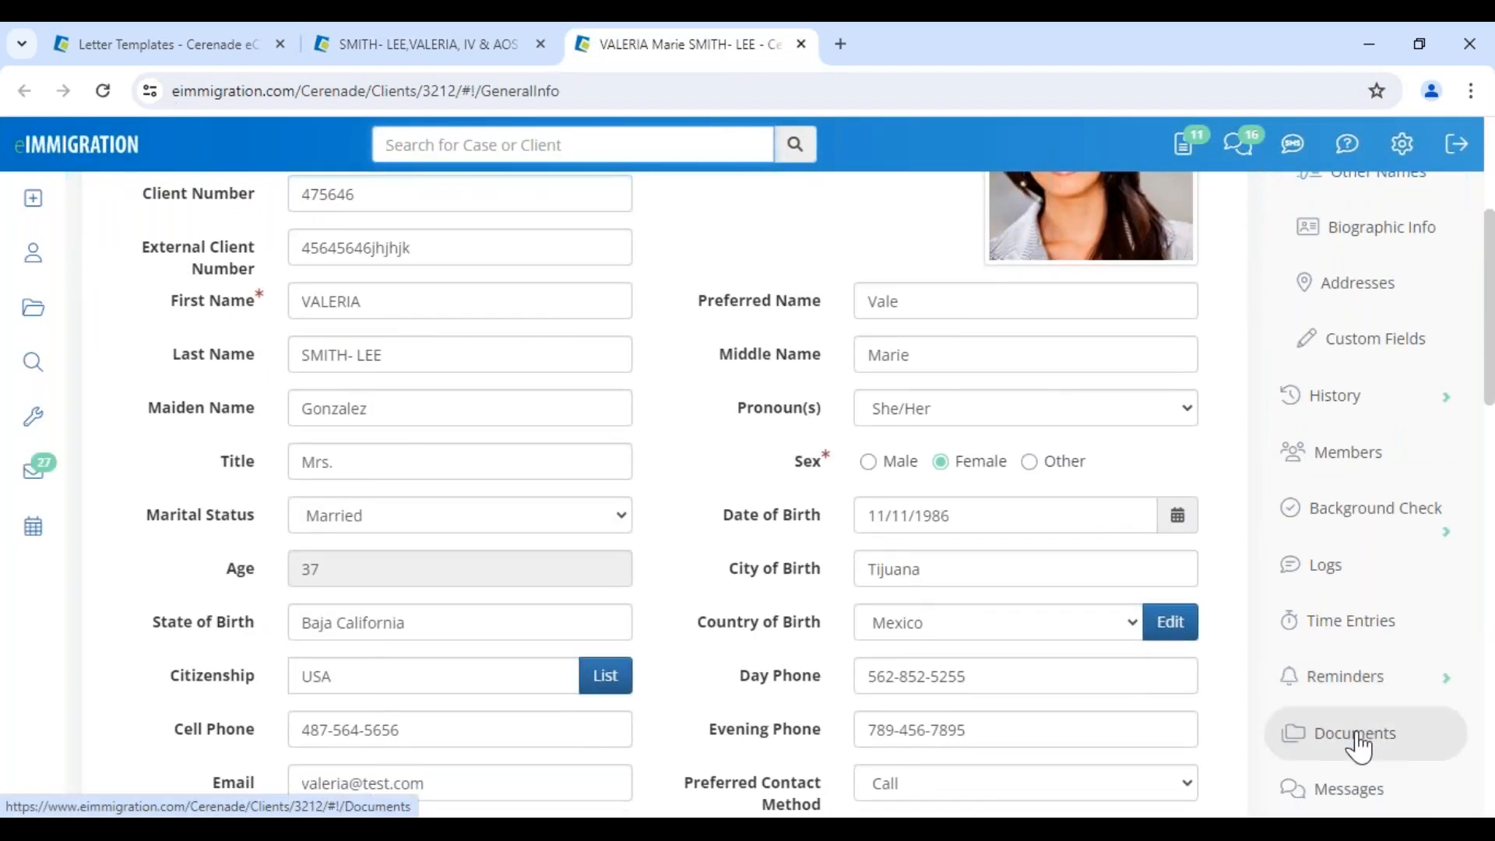
{"action": "left_click", "coordinate": [1358, 740]}
Browse the Passports, I-94s/Entries, Visas and User-Defined document folders
{"action": "left_click", "coordinate": [207, 430]}
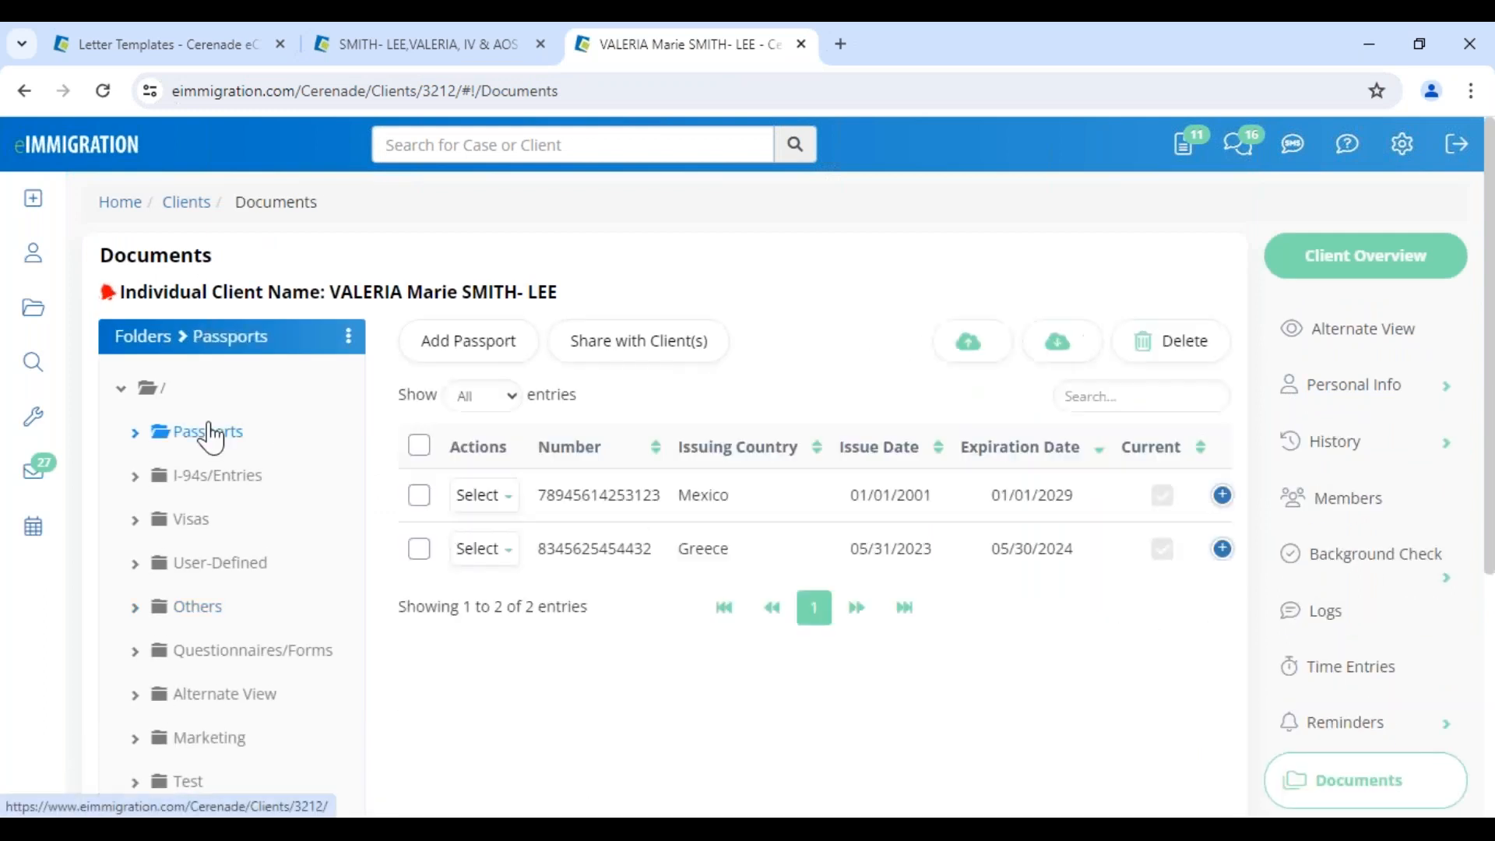
{"action": "left_click", "coordinate": [198, 477]}
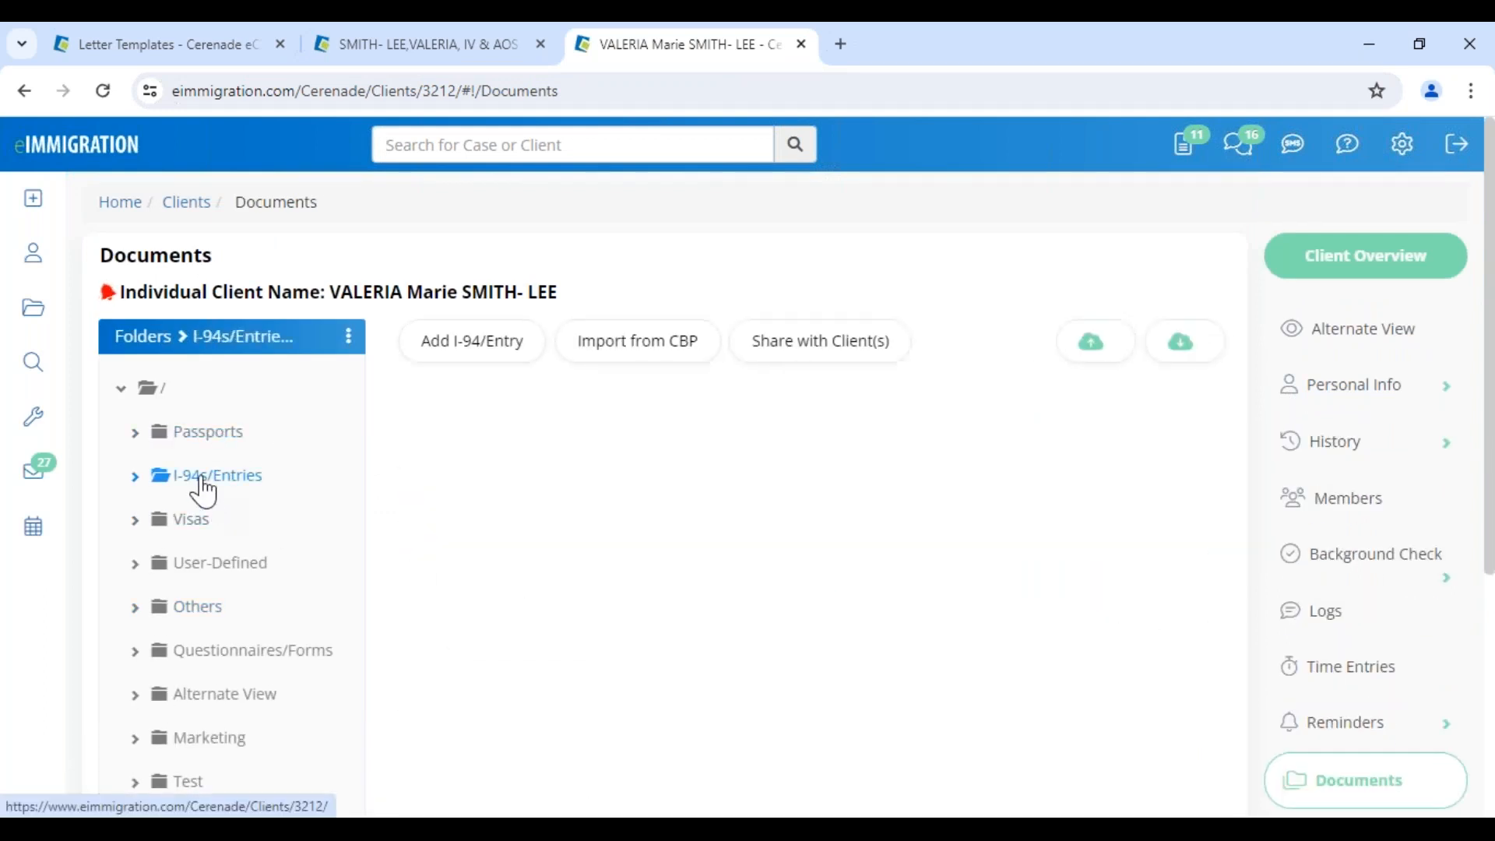
{"action": "left_click", "coordinate": [197, 527]}
{"action": "left_click", "coordinate": [215, 565]}
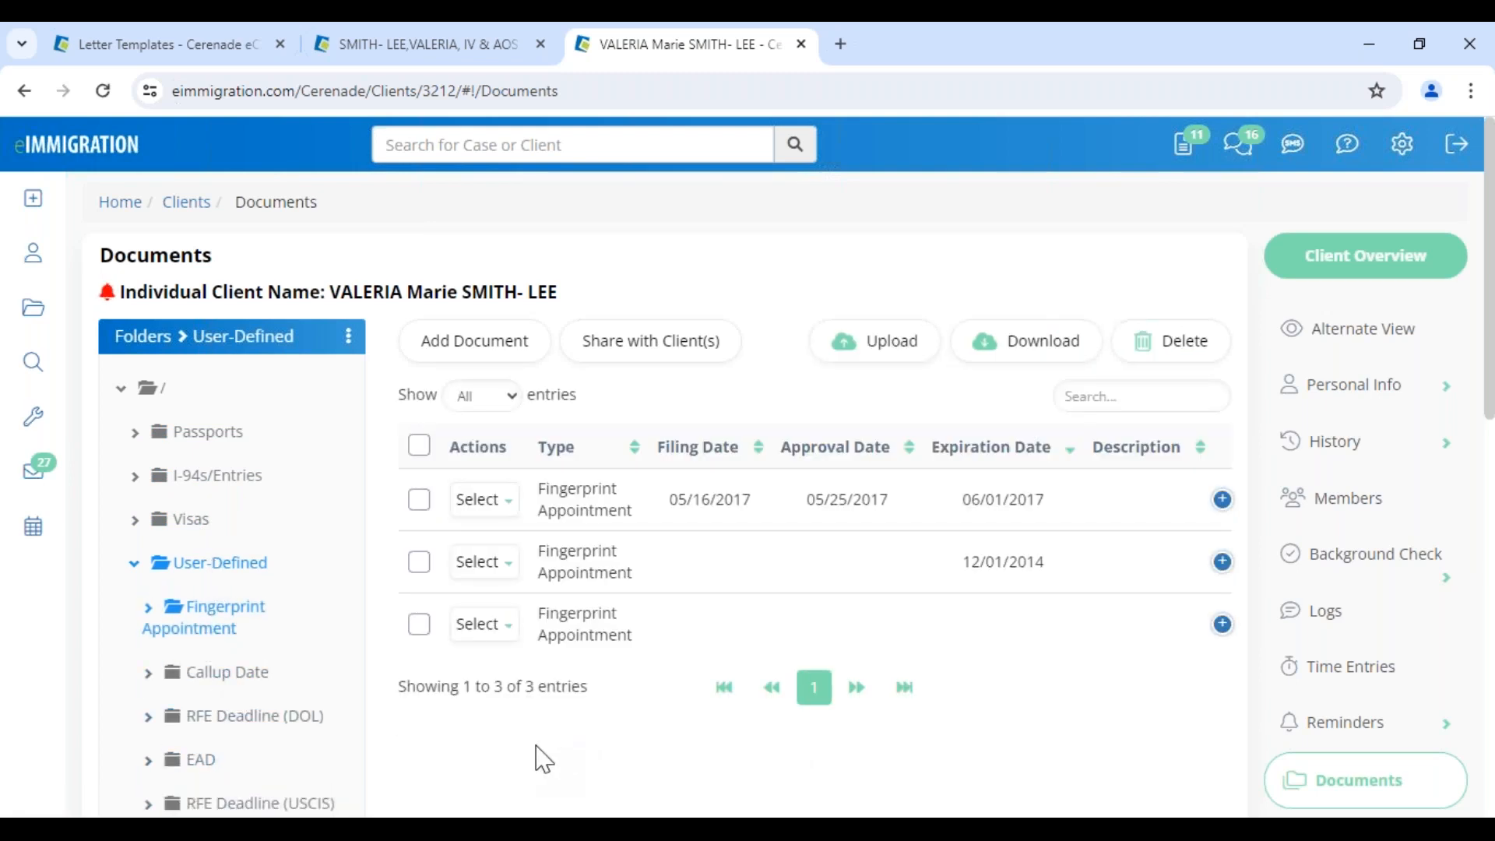
{"action": "left_click_drag", "start_coordinate": [960, 500], "coordinate": [1118, 507]}
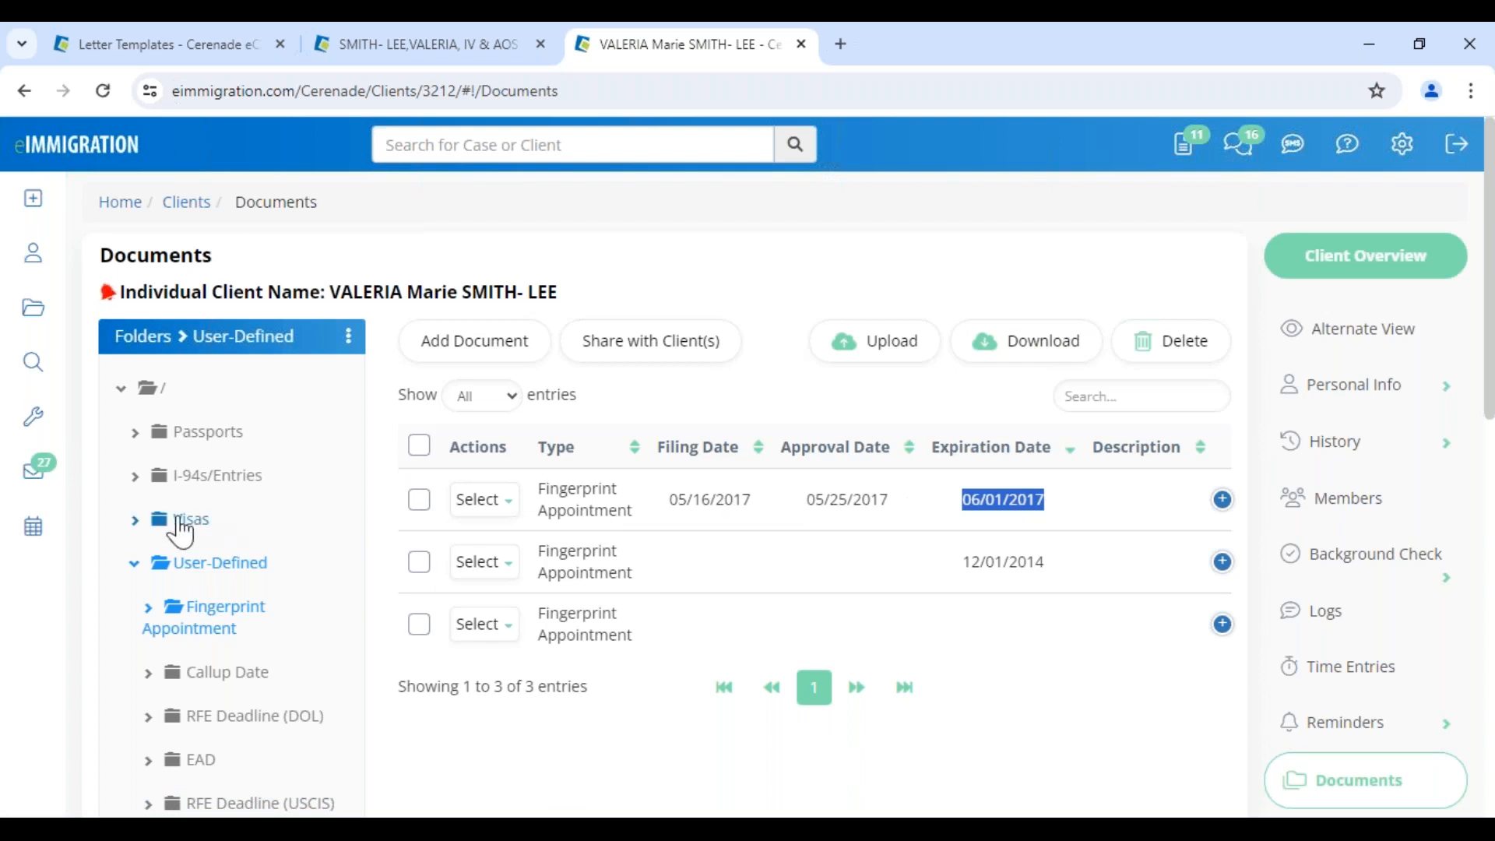
Open the Tickler dashboard from the Tools menu
{"action": "mouse_move", "coordinate": [59, 440]}
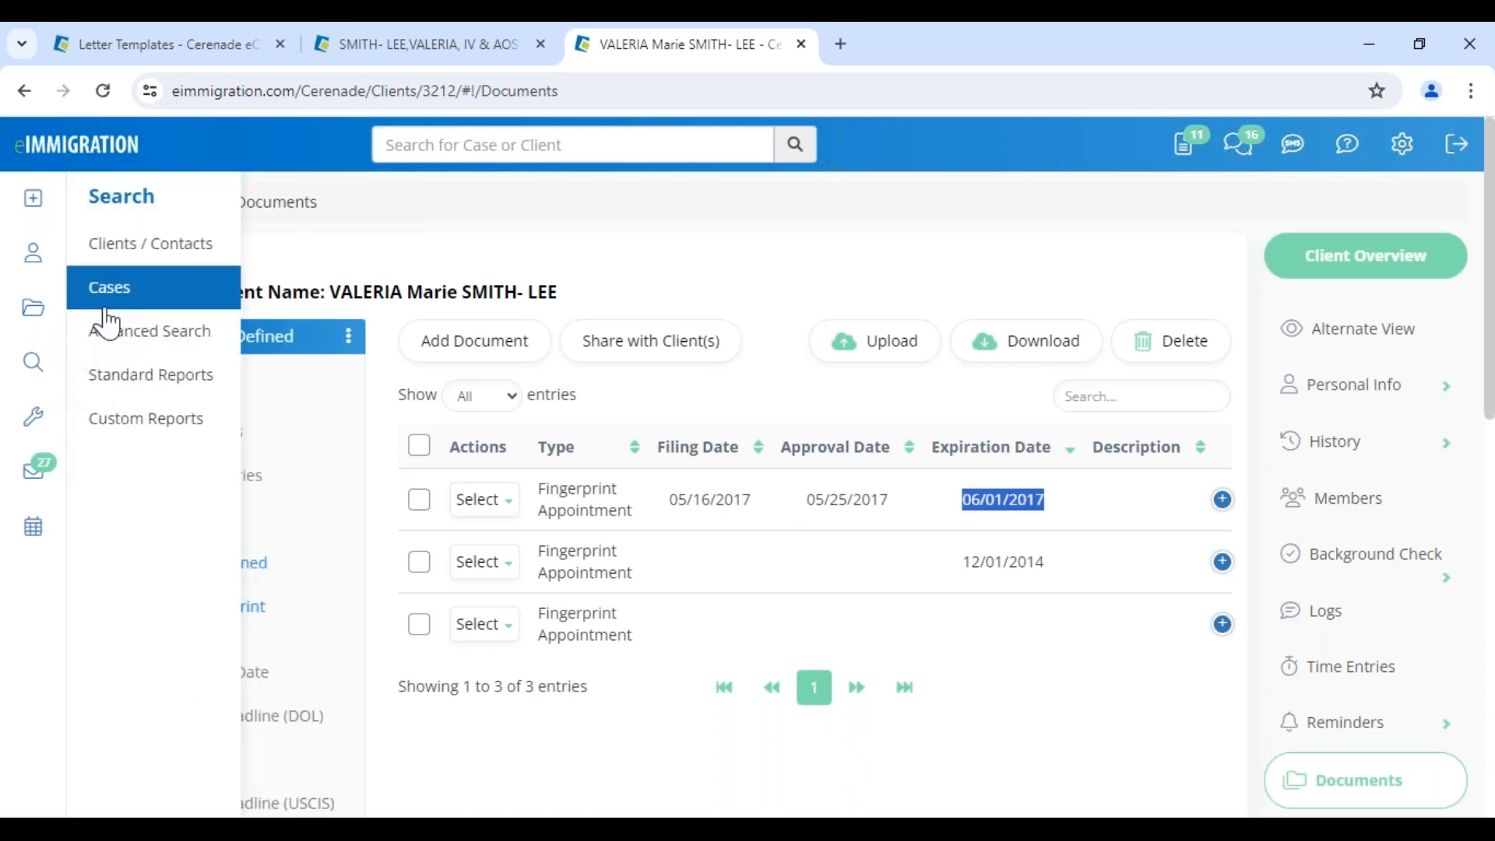
{"action": "mouse_move", "coordinate": [40, 368]}
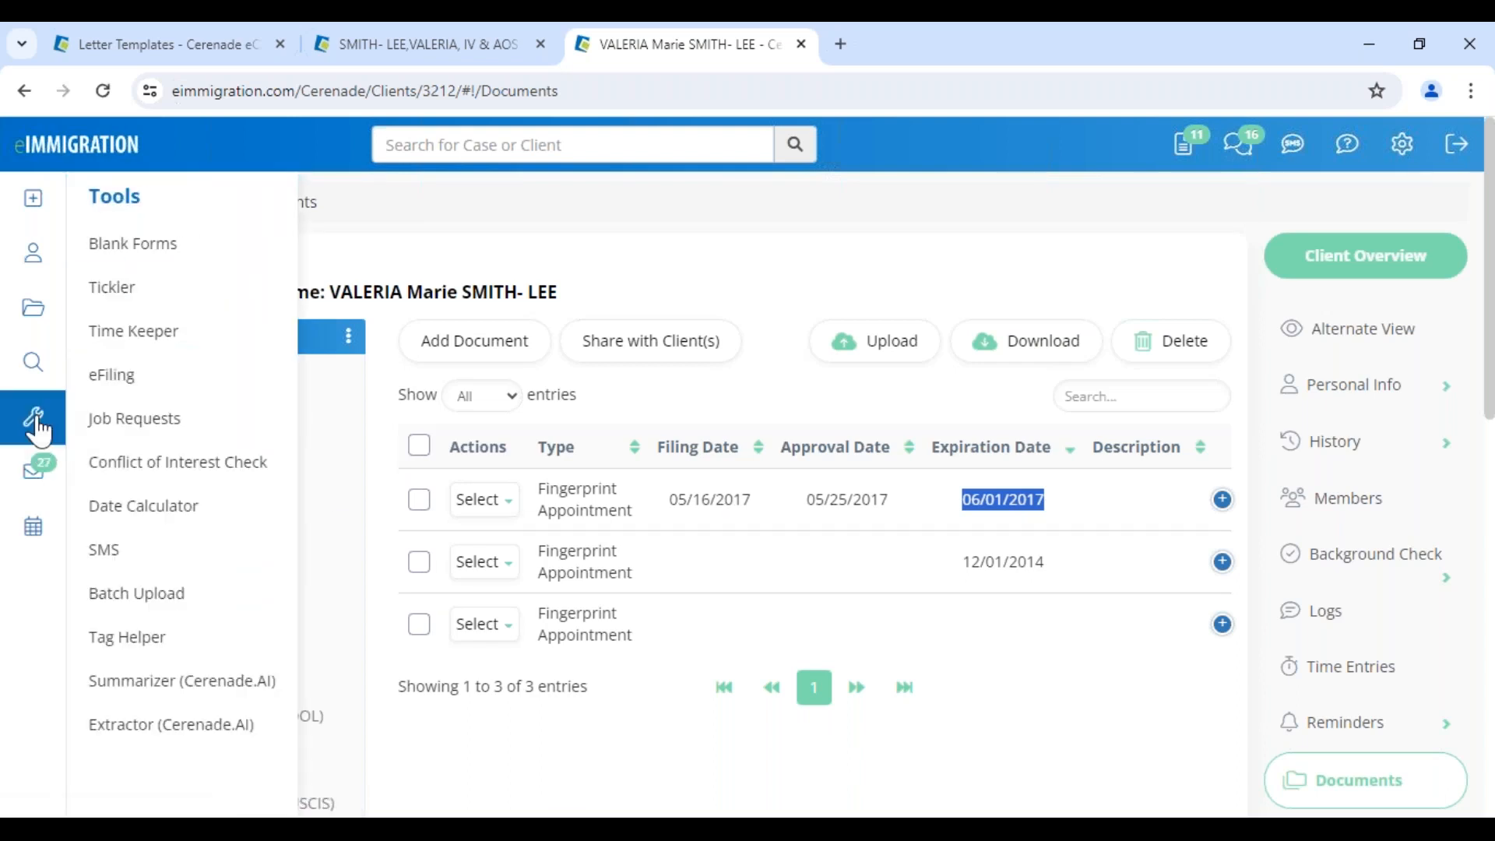
{"action": "left_click", "coordinate": [117, 302]}
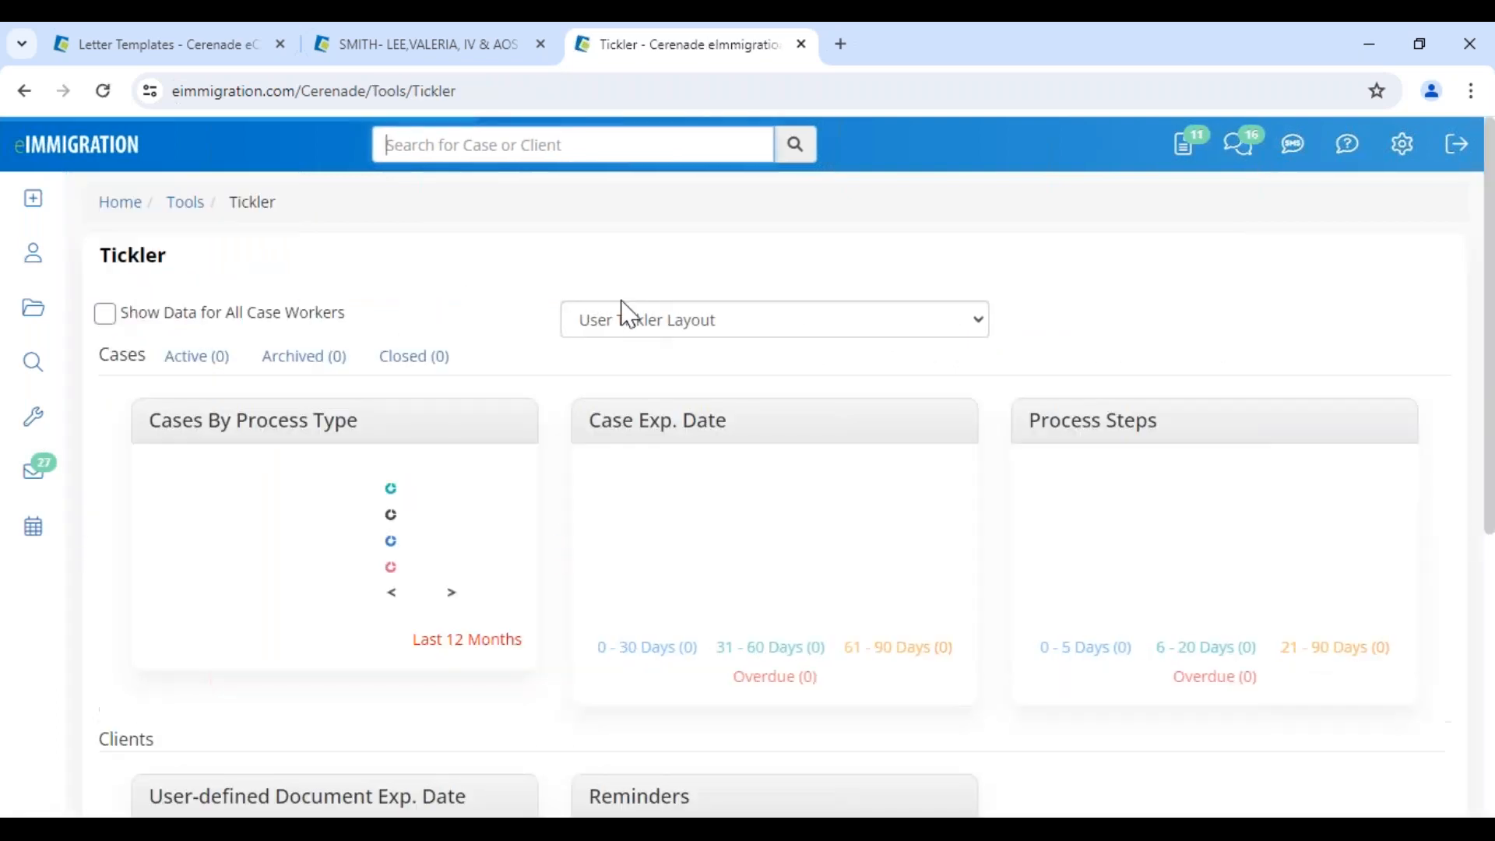
Switch to the Default Tickler Layout and show data for all case workers
{"action": "left_click", "coordinate": [631, 331]}
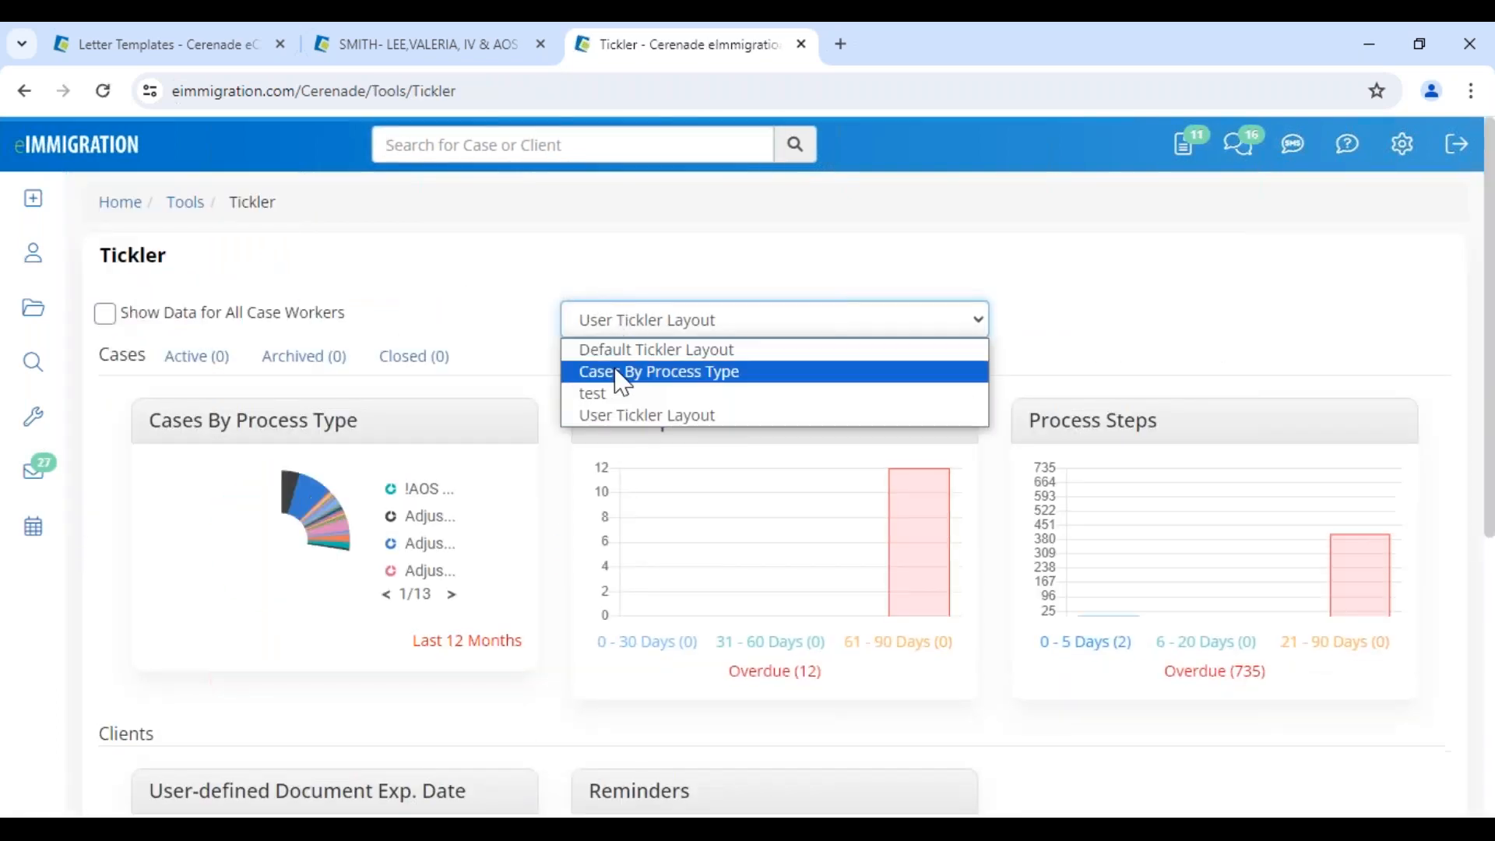
{"action": "left_click", "coordinate": [624, 352]}
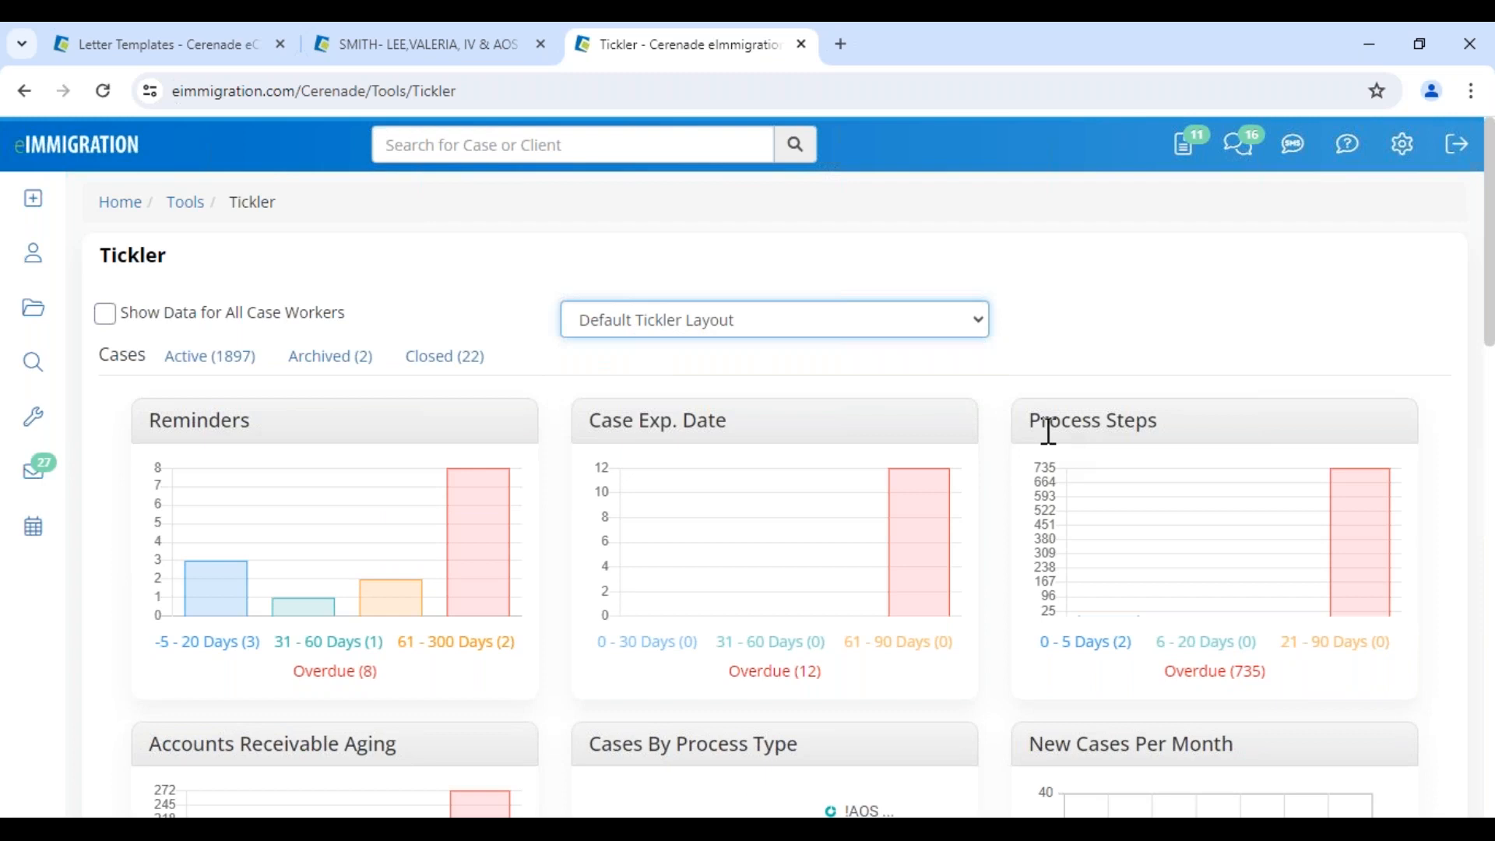
{"action": "left_click_drag", "start_coordinate": [1042, 424], "coordinate": [1212, 435]}
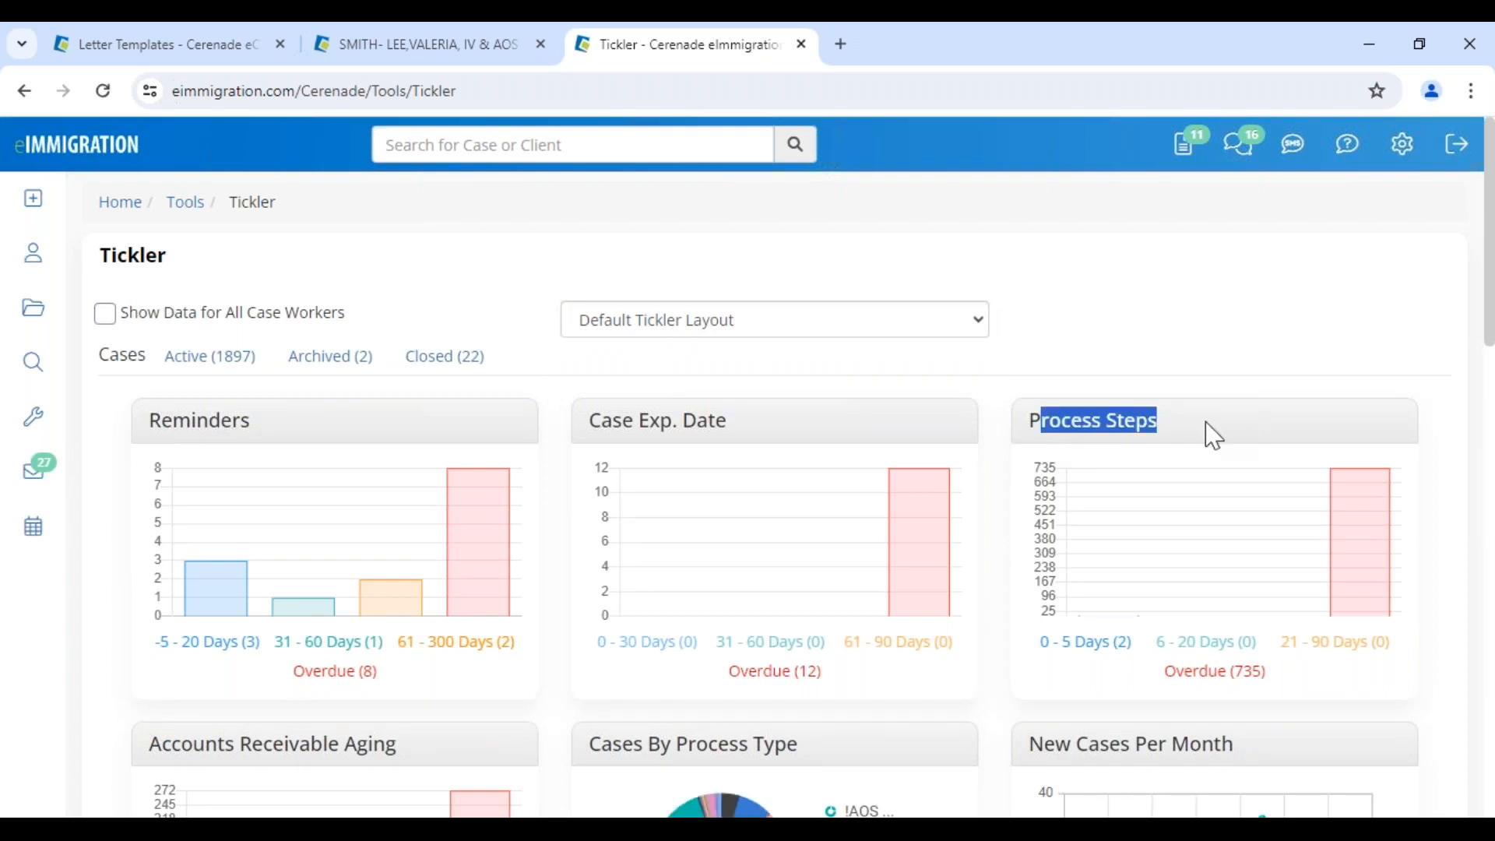
{"action": "left_click_drag", "start_coordinate": [142, 425], "coordinate": [306, 427]}
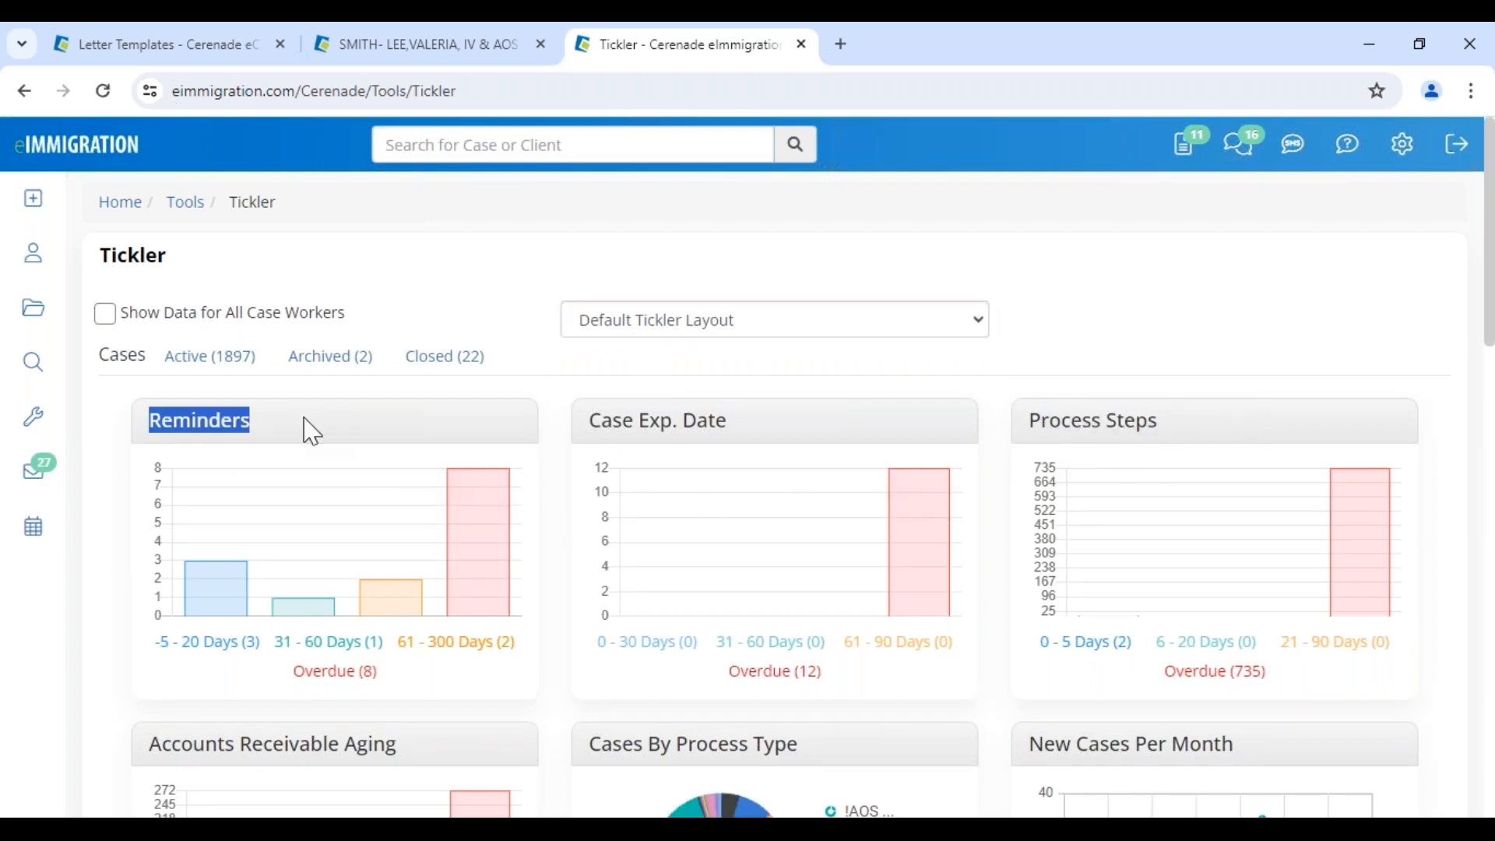
{"action": "left_click", "coordinate": [141, 315]}
{"action": "left_click_drag", "start_coordinate": [139, 316], "coordinate": [361, 307]}
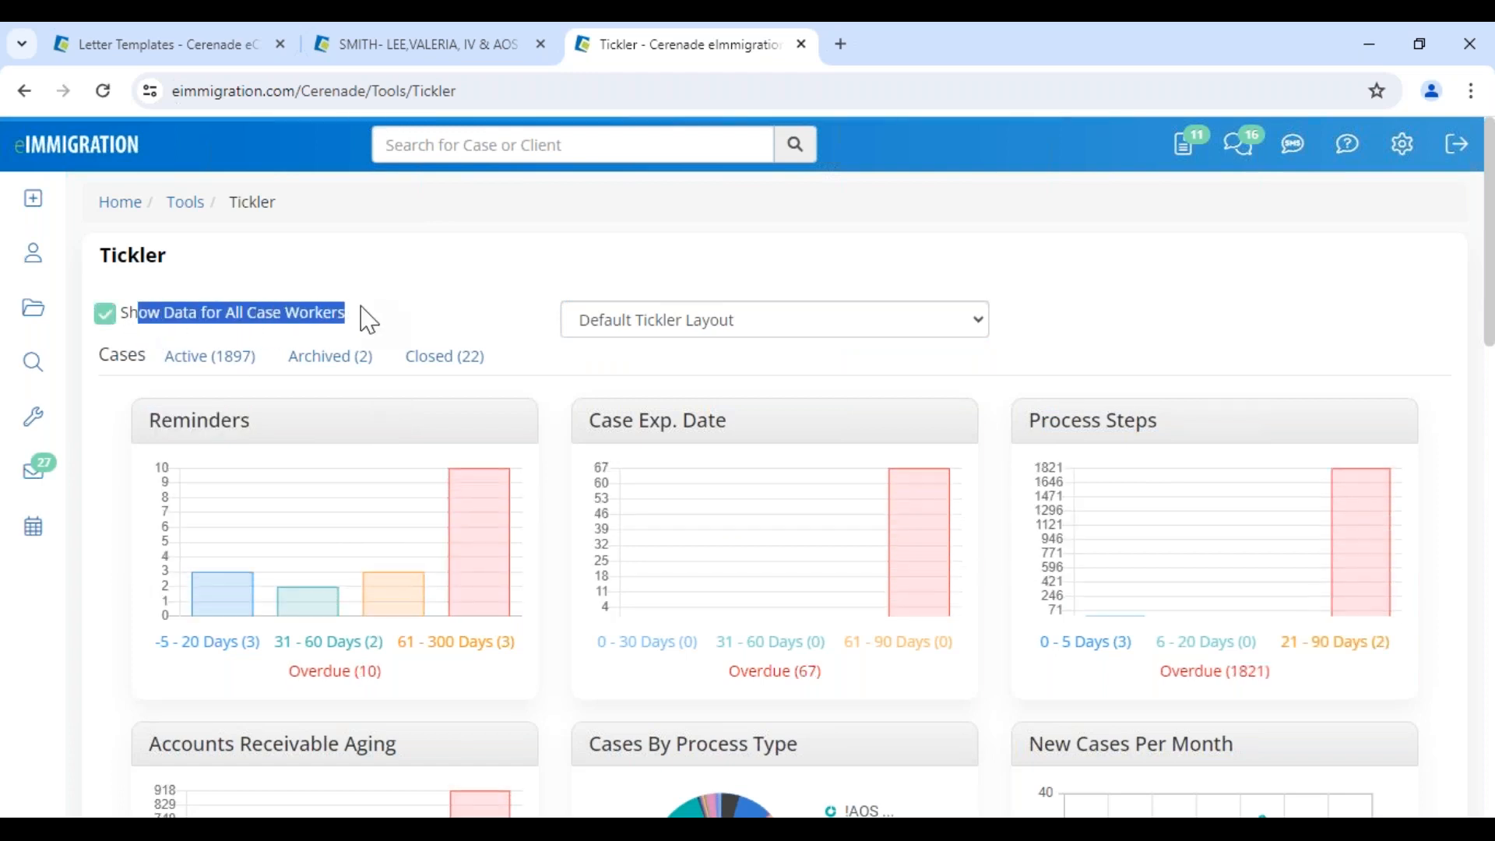
Review the -5 to 20 days reminders list, including the 06/07/2024 case reminder, then close it
{"action": "left_click", "coordinate": [208, 644]}
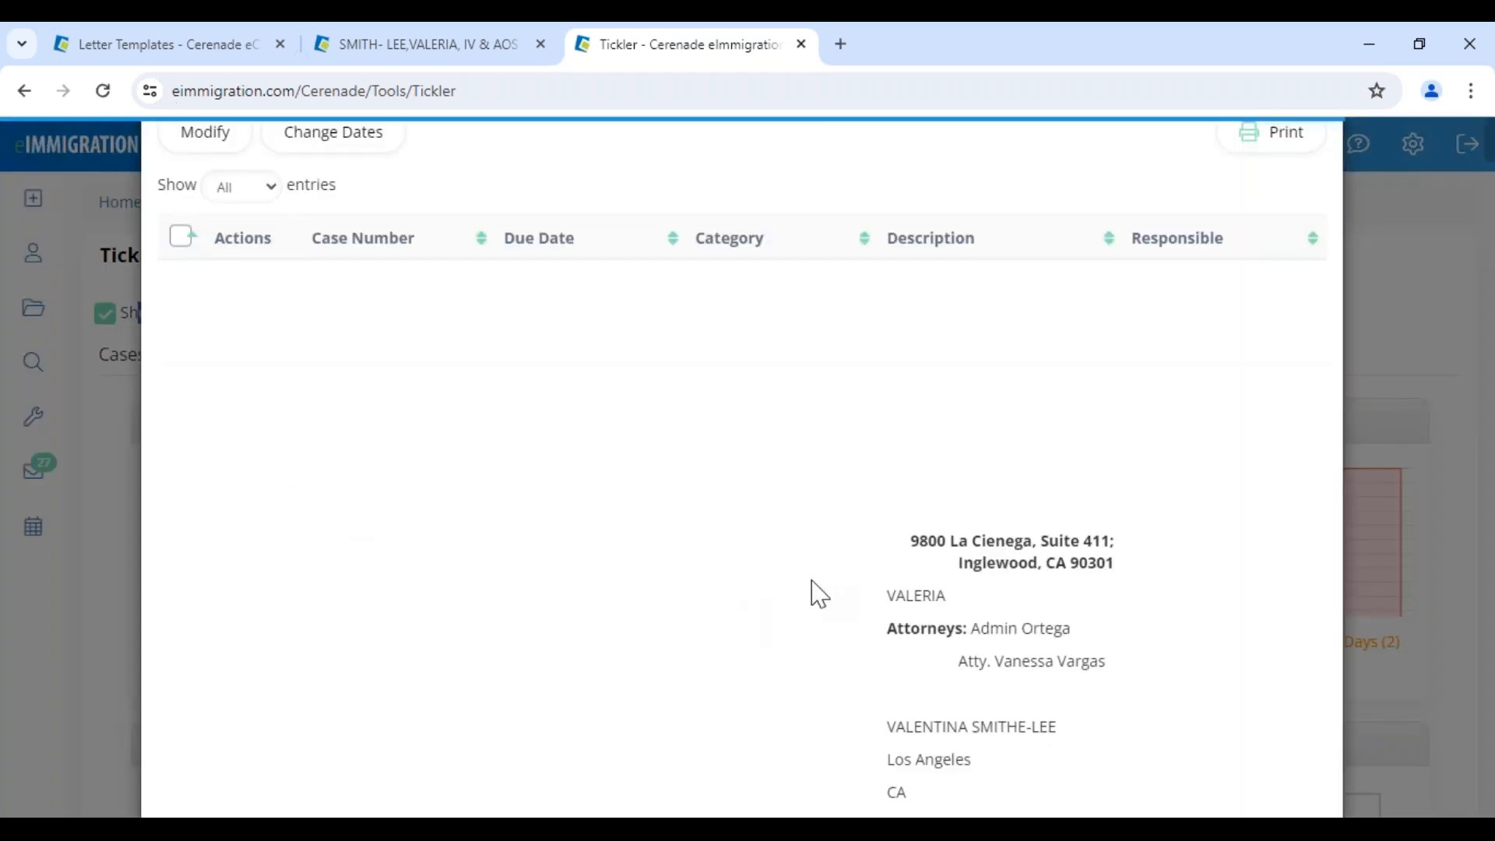
{"action": "scroll", "coordinate": [812, 606], "scroll_direction": "down", "scroll_amount": 20}
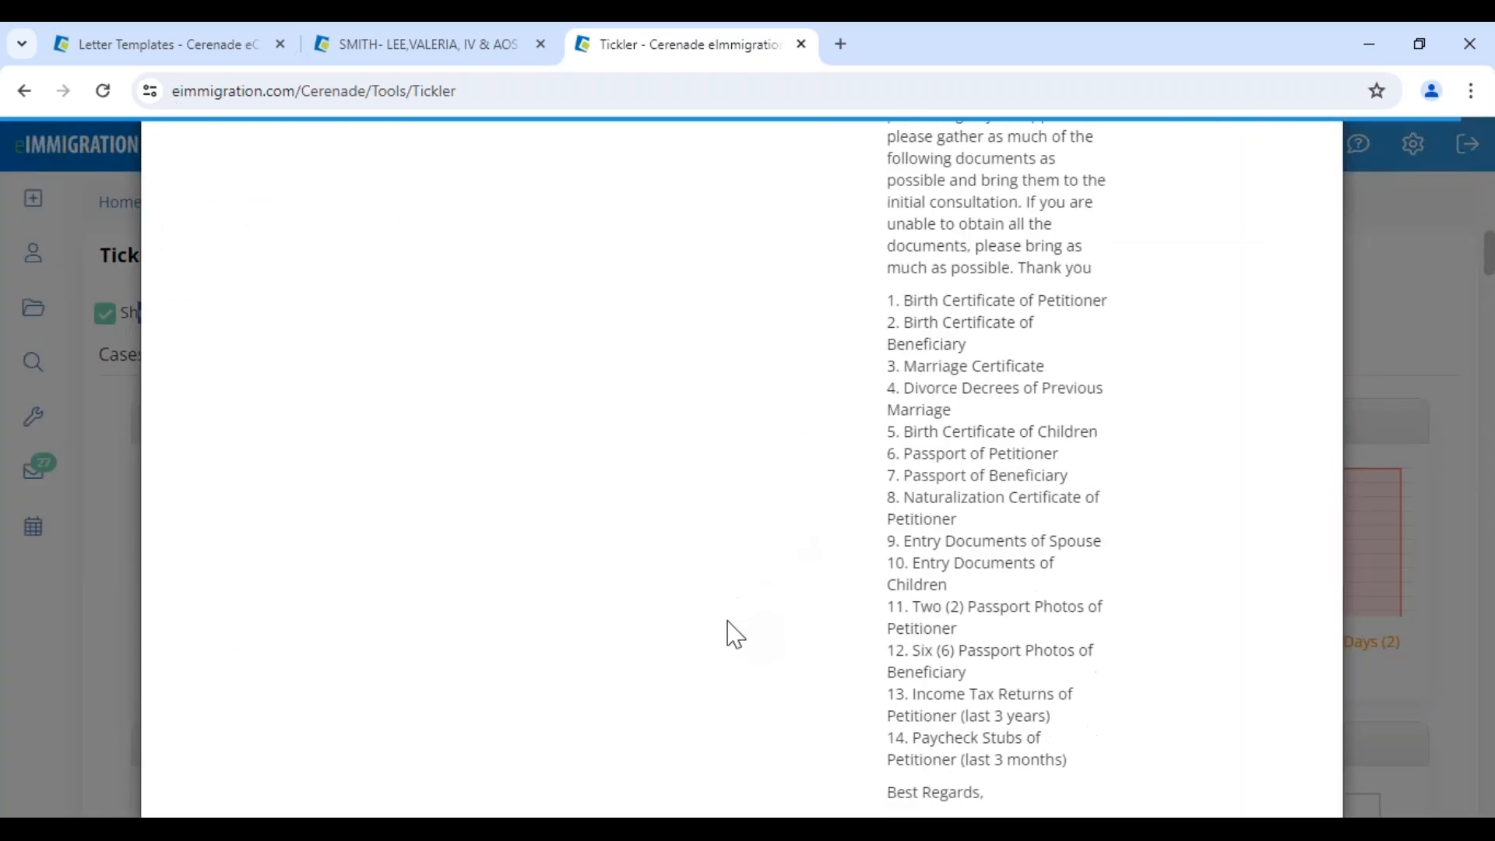
{"action": "scroll", "coordinate": [713, 664], "scroll_direction": "down", "scroll_amount": 5}
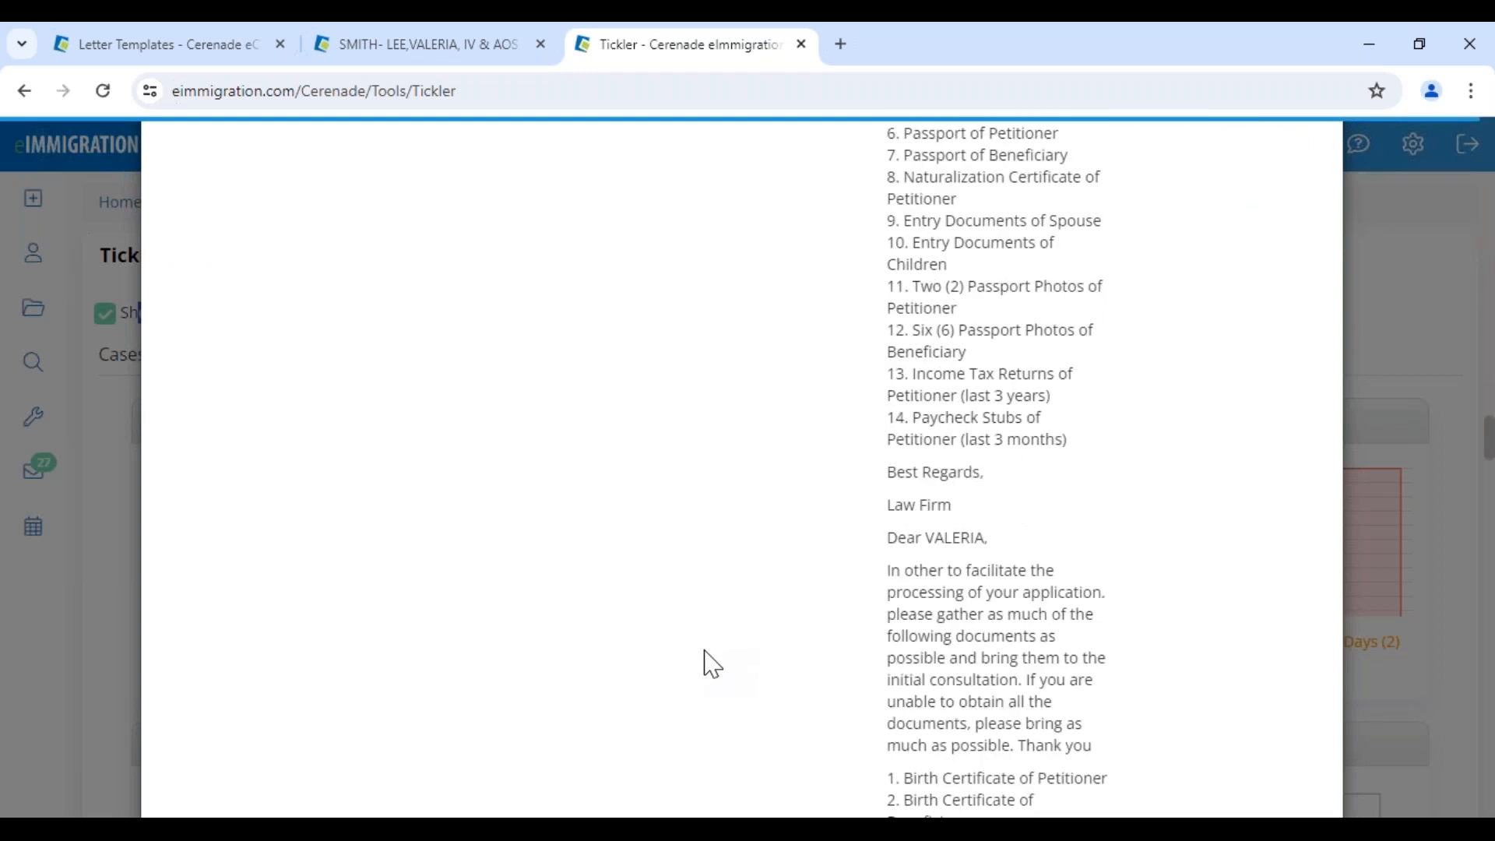
{"action": "triple_click", "coordinate": [532, 461]}
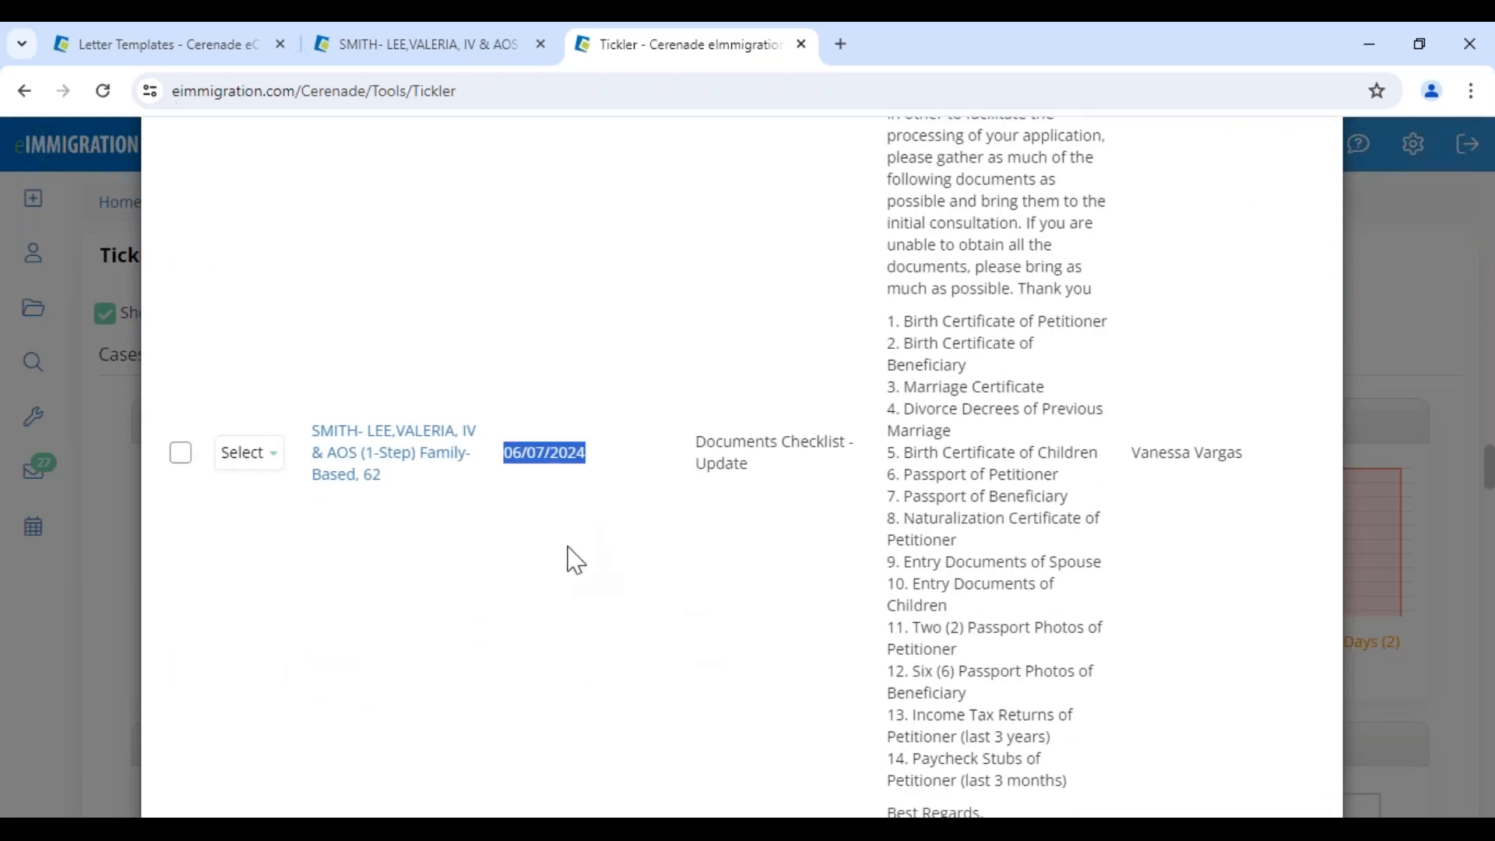
{"action": "scroll", "coordinate": [561, 598], "scroll_direction": "down", "scroll_amount": 8}
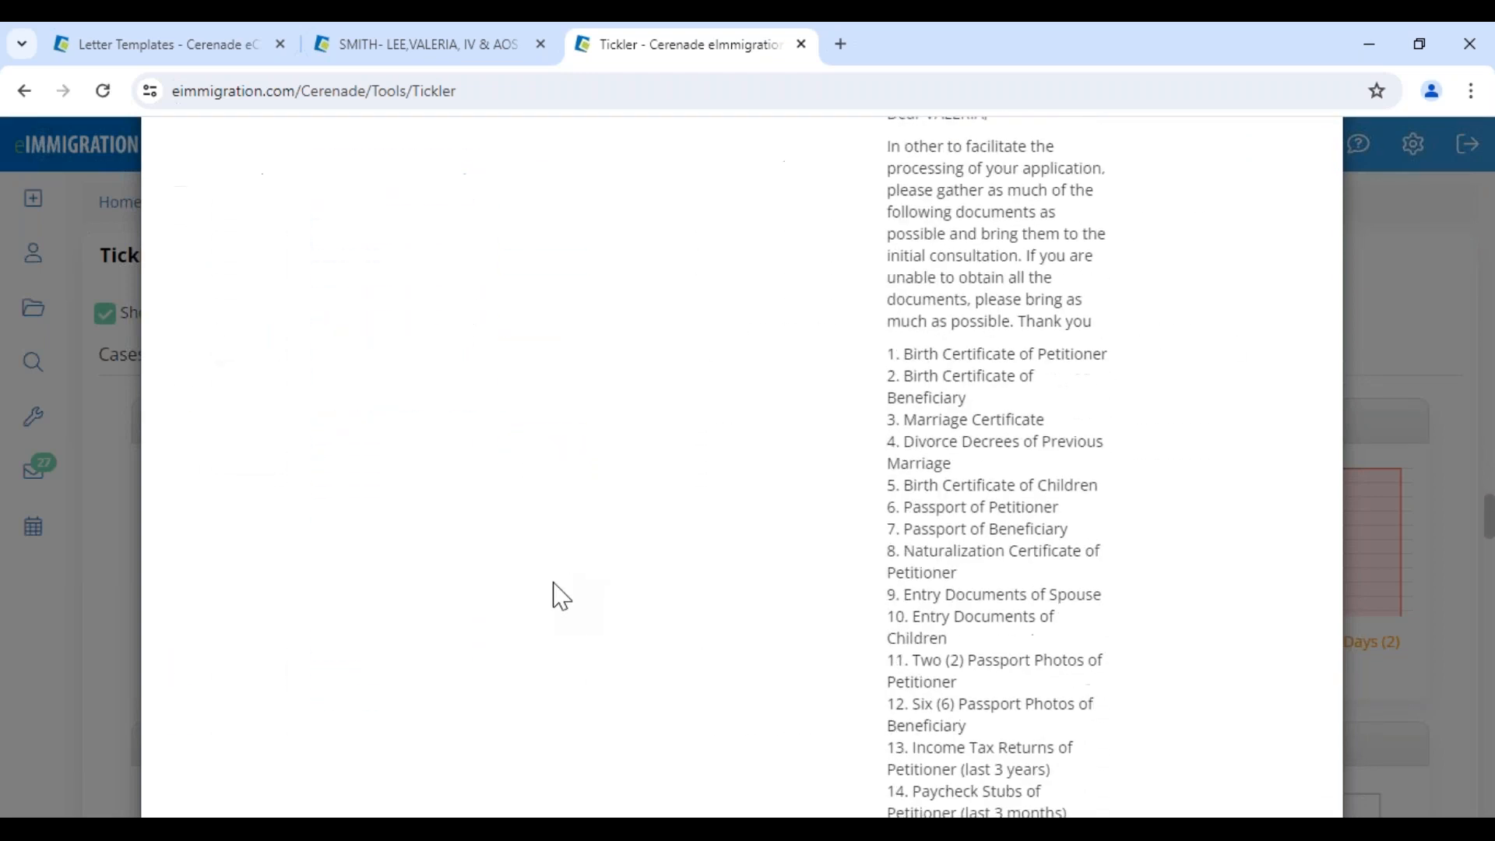
{"action": "scroll", "coordinate": [561, 598], "scroll_direction": "down", "scroll_amount": 10}
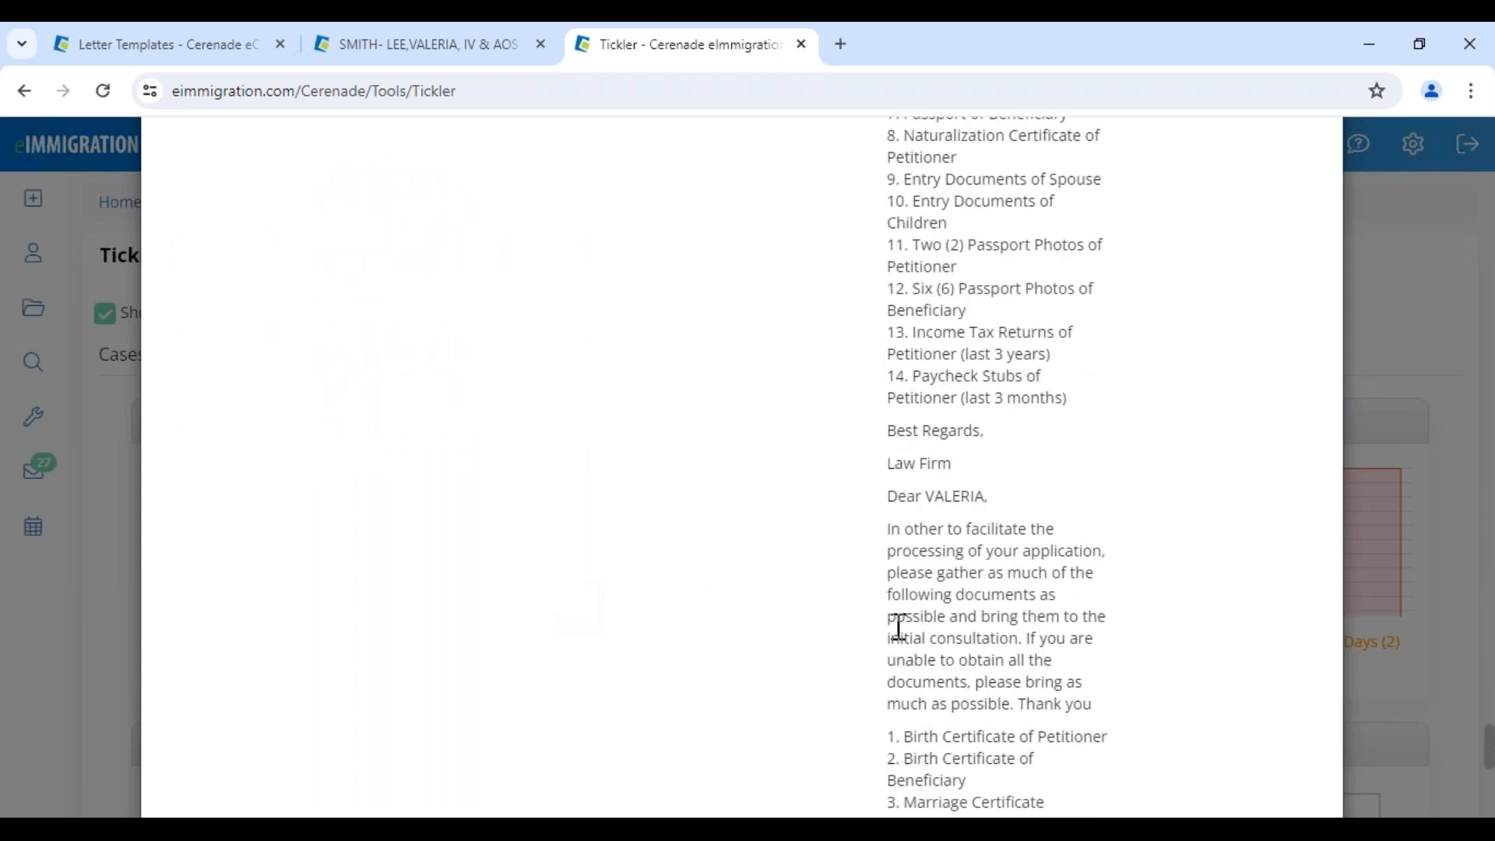
{"action": "left_click_drag", "start_coordinate": [498, 592], "coordinate": [818, 659]}
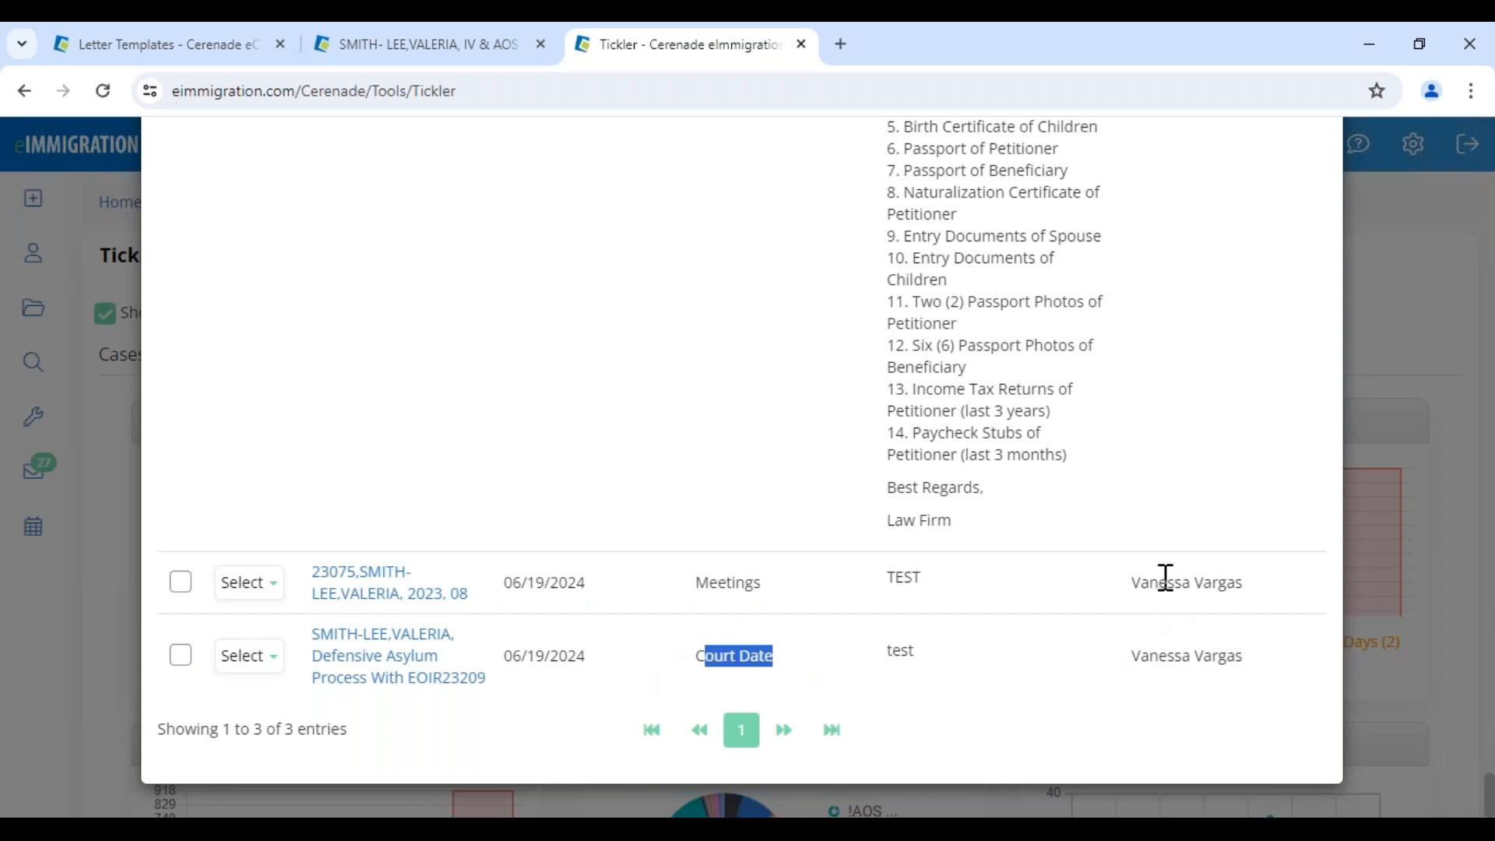
{"action": "left_click", "coordinate": [1395, 538]}
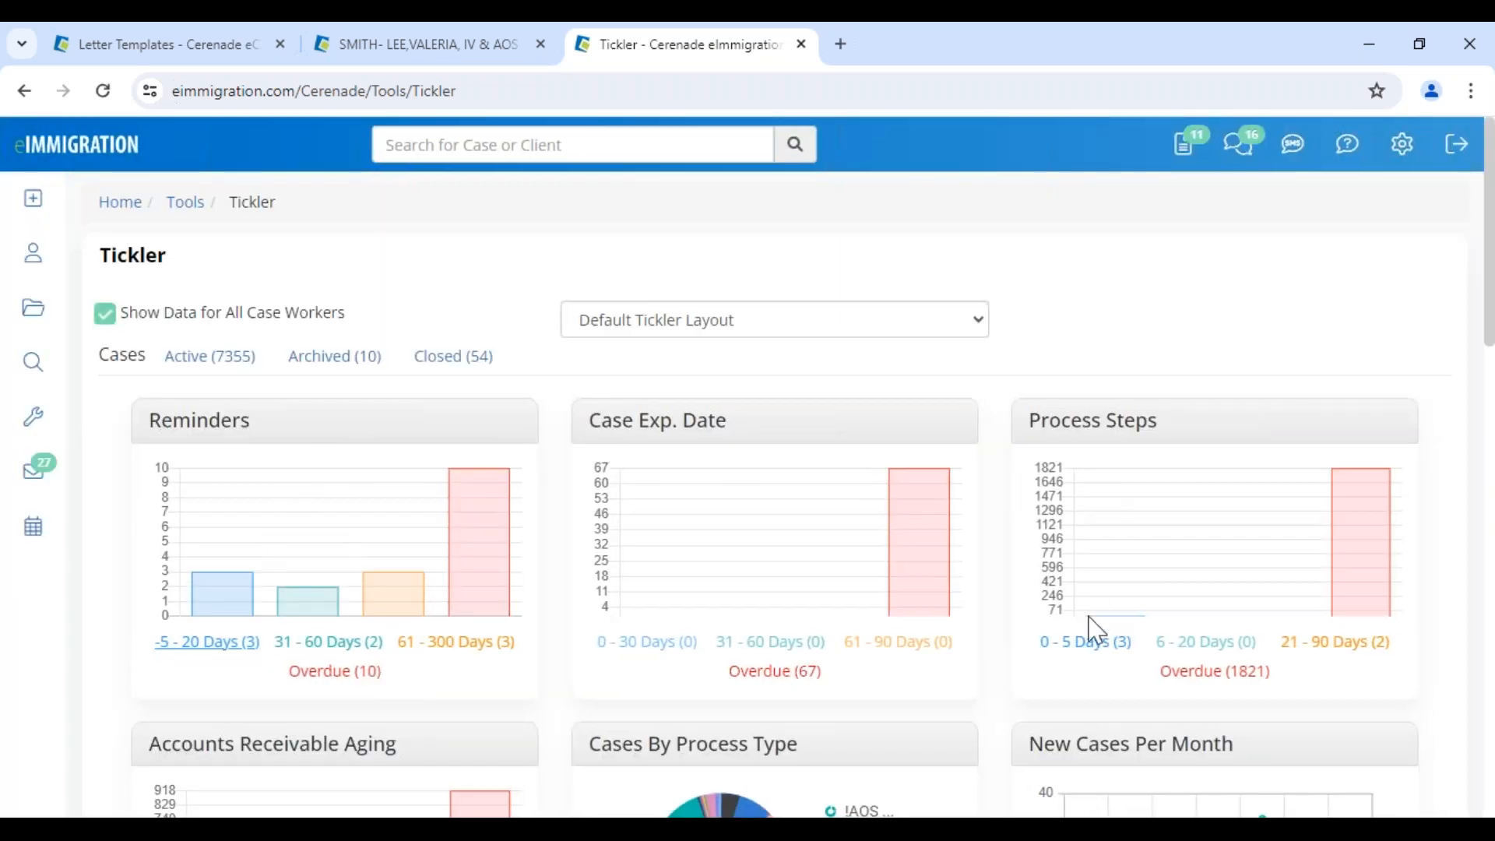
Review the process steps due within 0–5 days, then close the list
{"action": "left_click", "coordinate": [1086, 643]}
{"action": "left_click_drag", "start_coordinate": [680, 398], "coordinate": [890, 452]}
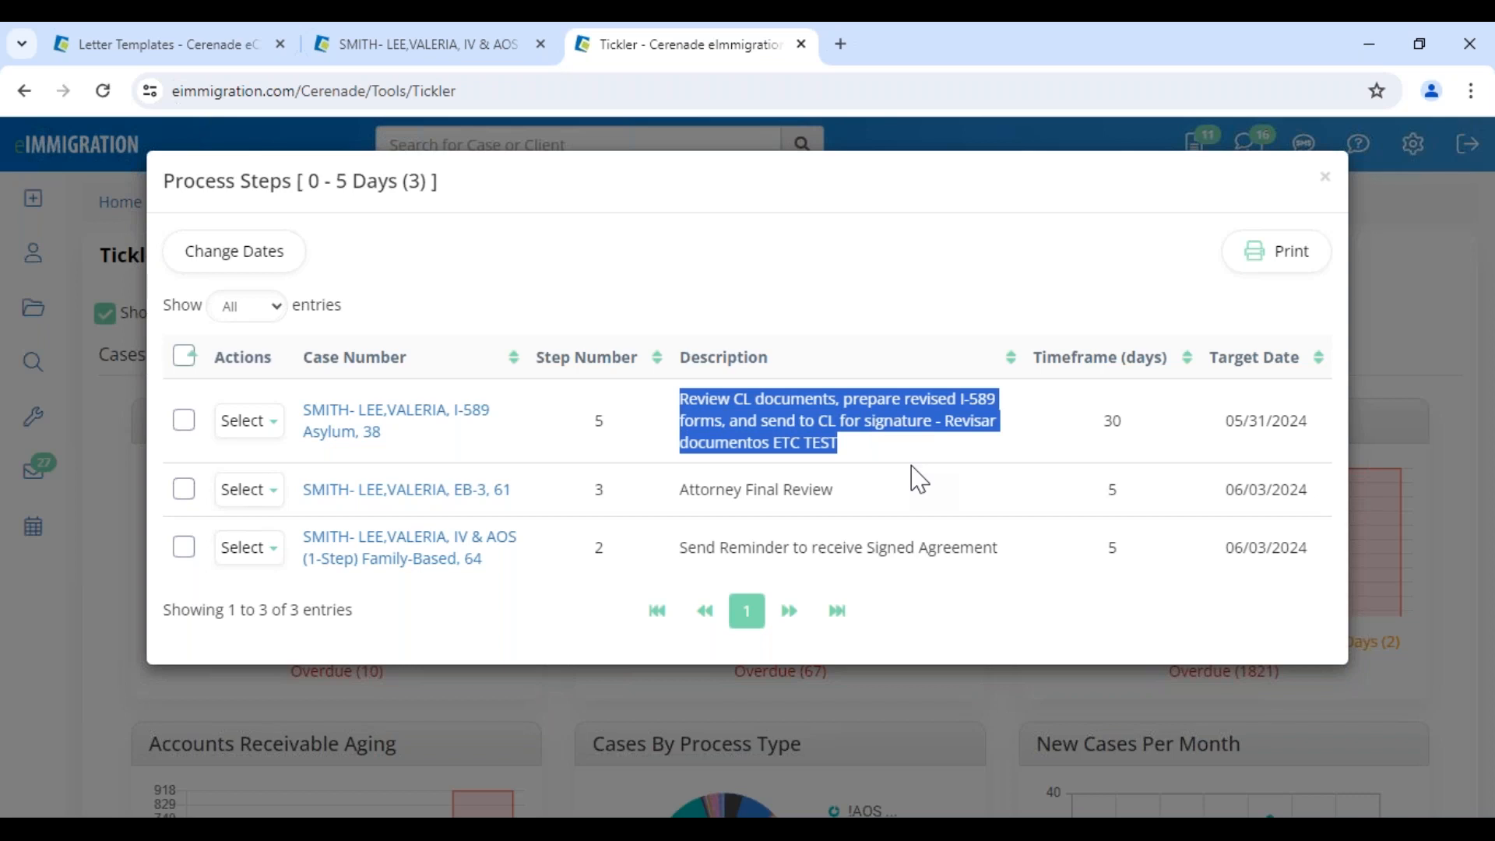
{"action": "left_click", "coordinate": [1324, 179]}
Review the invoices 0–30 days overdue and their amounts due, then close the list
{"action": "scroll", "coordinate": [677, 657], "scroll_direction": "down", "scroll_amount": 8}
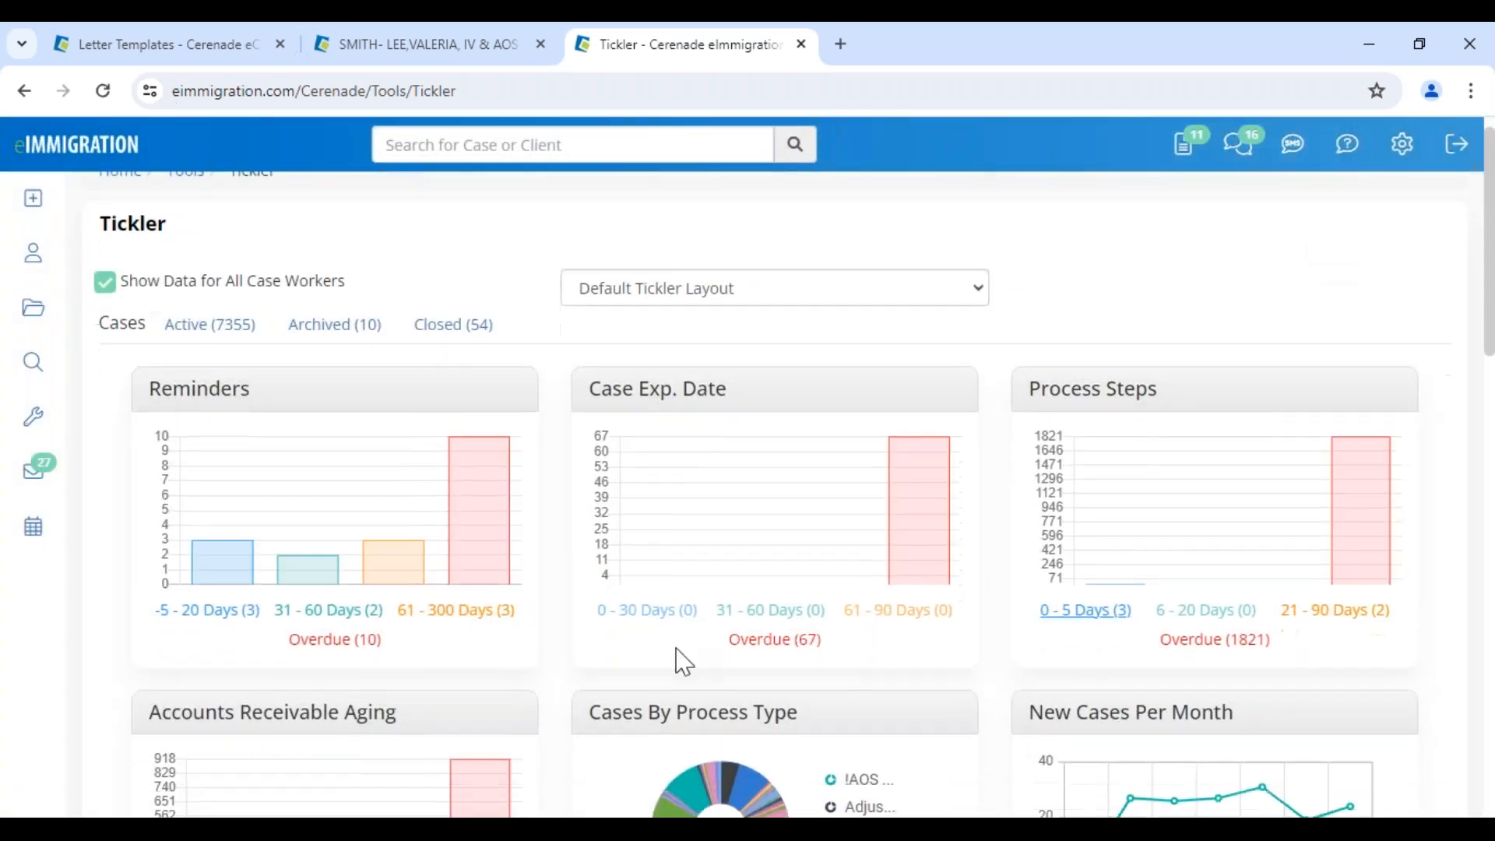
{"action": "left_click_drag", "start_coordinate": [628, 459], "coordinate": [791, 478]}
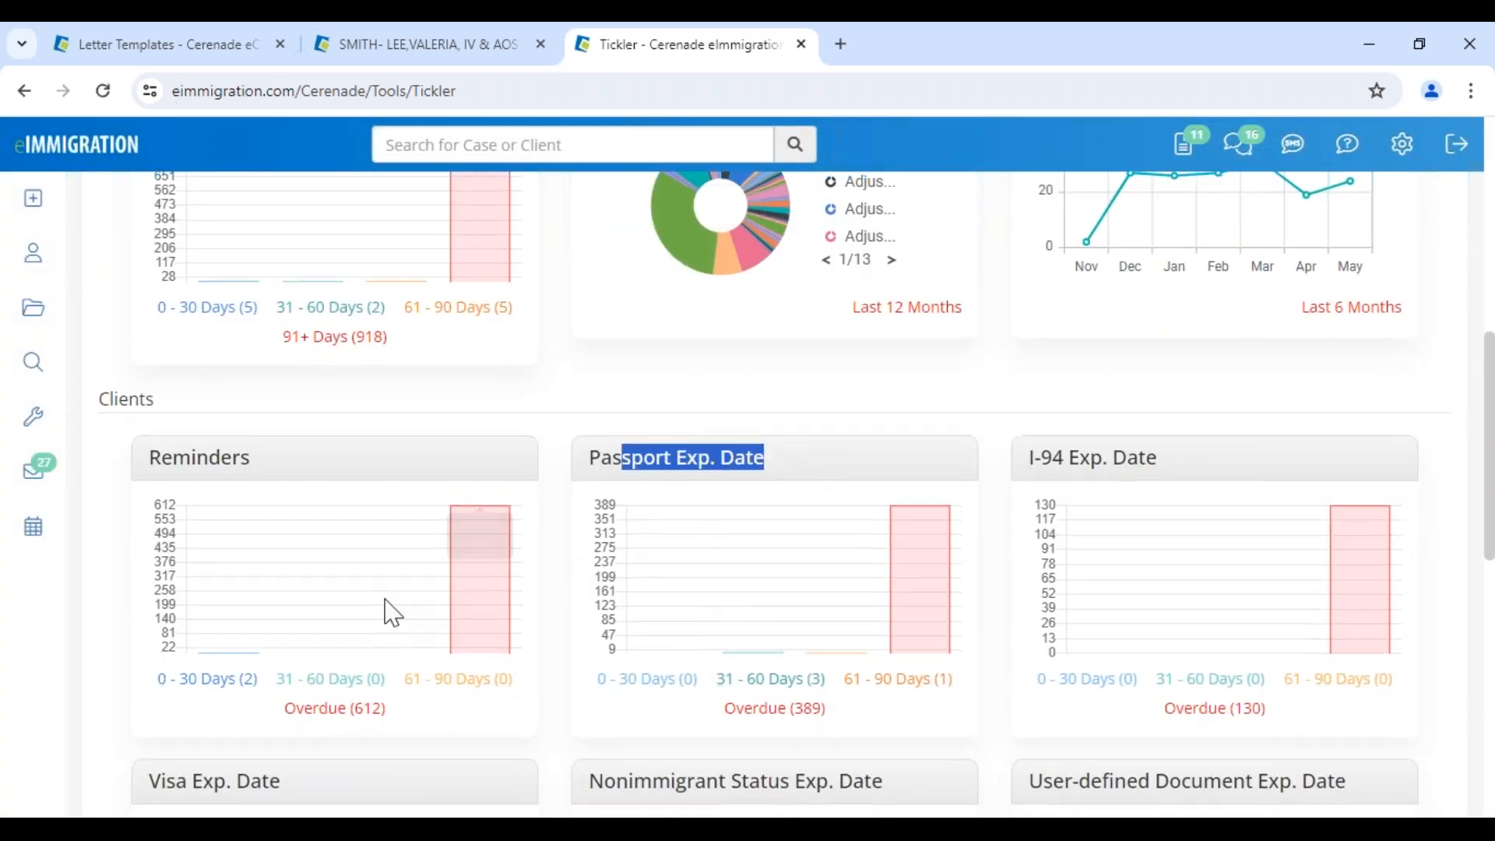
{"action": "scroll", "coordinate": [327, 662], "scroll_direction": "down", "scroll_amount": 4}
{"action": "scroll", "coordinate": [234, 662], "scroll_direction": "down", "scroll_amount": 2}
{"action": "left_click_drag", "start_coordinate": [195, 561], "coordinate": [395, 559]}
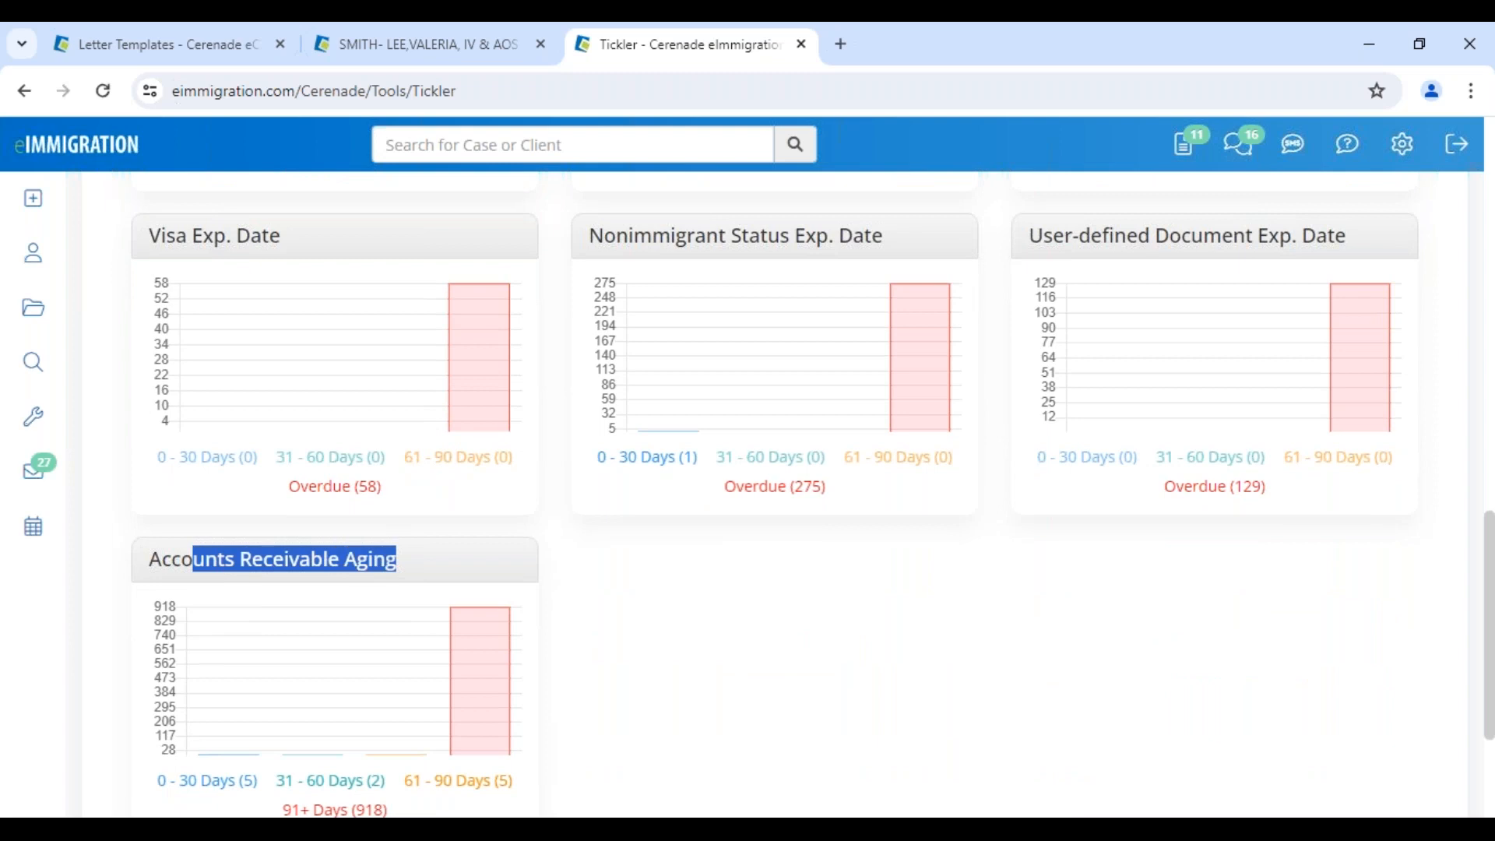
{"action": "scroll", "coordinate": [394, 596], "scroll_direction": "down", "scroll_amount": 3}
{"action": "left_click", "coordinate": [224, 564]}
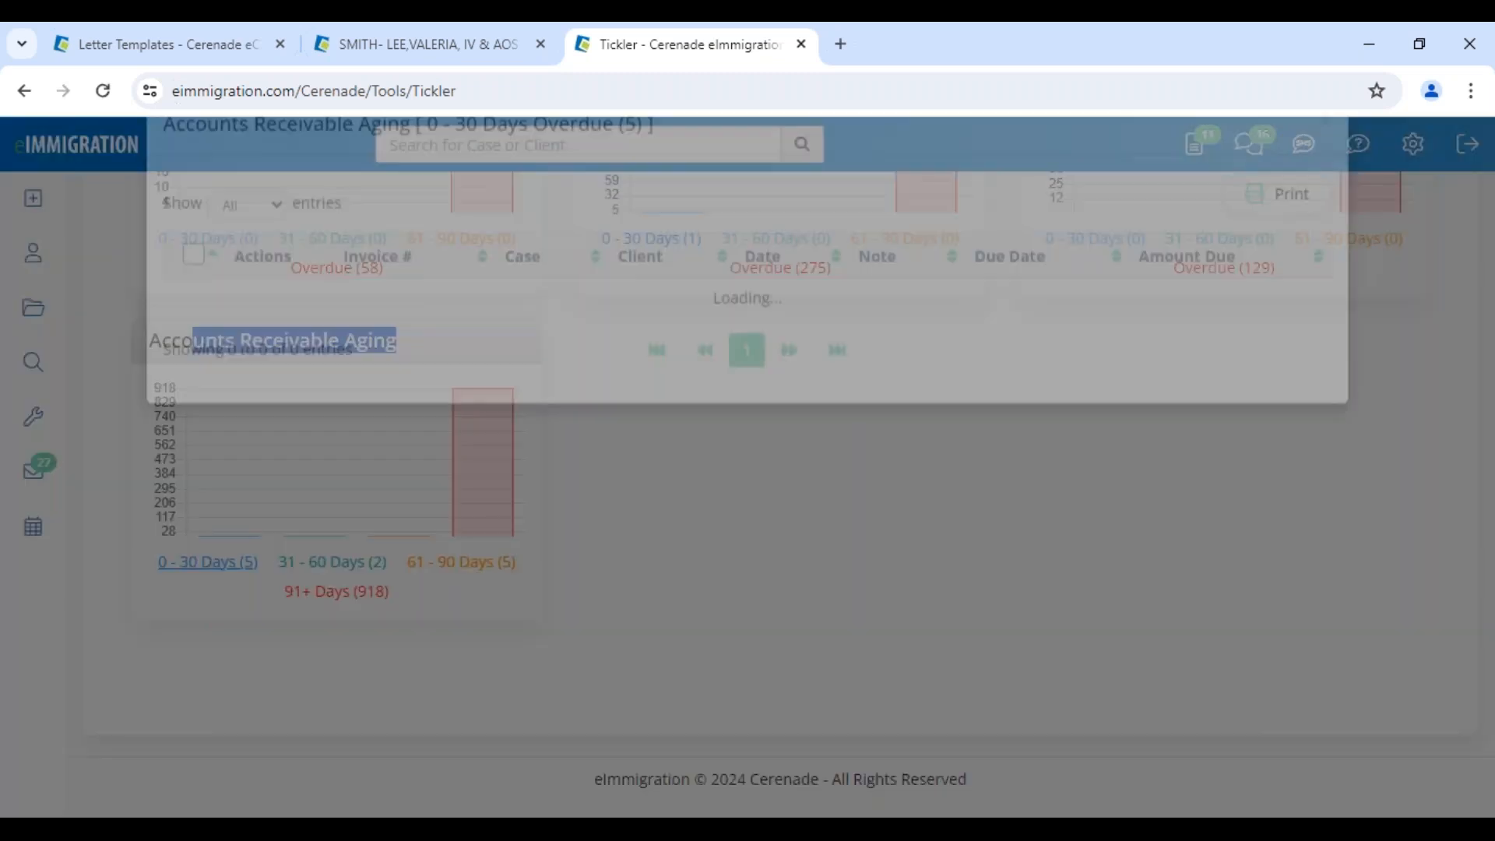
{"action": "left_click_drag", "start_coordinate": [1250, 410], "coordinate": [1326, 407]}
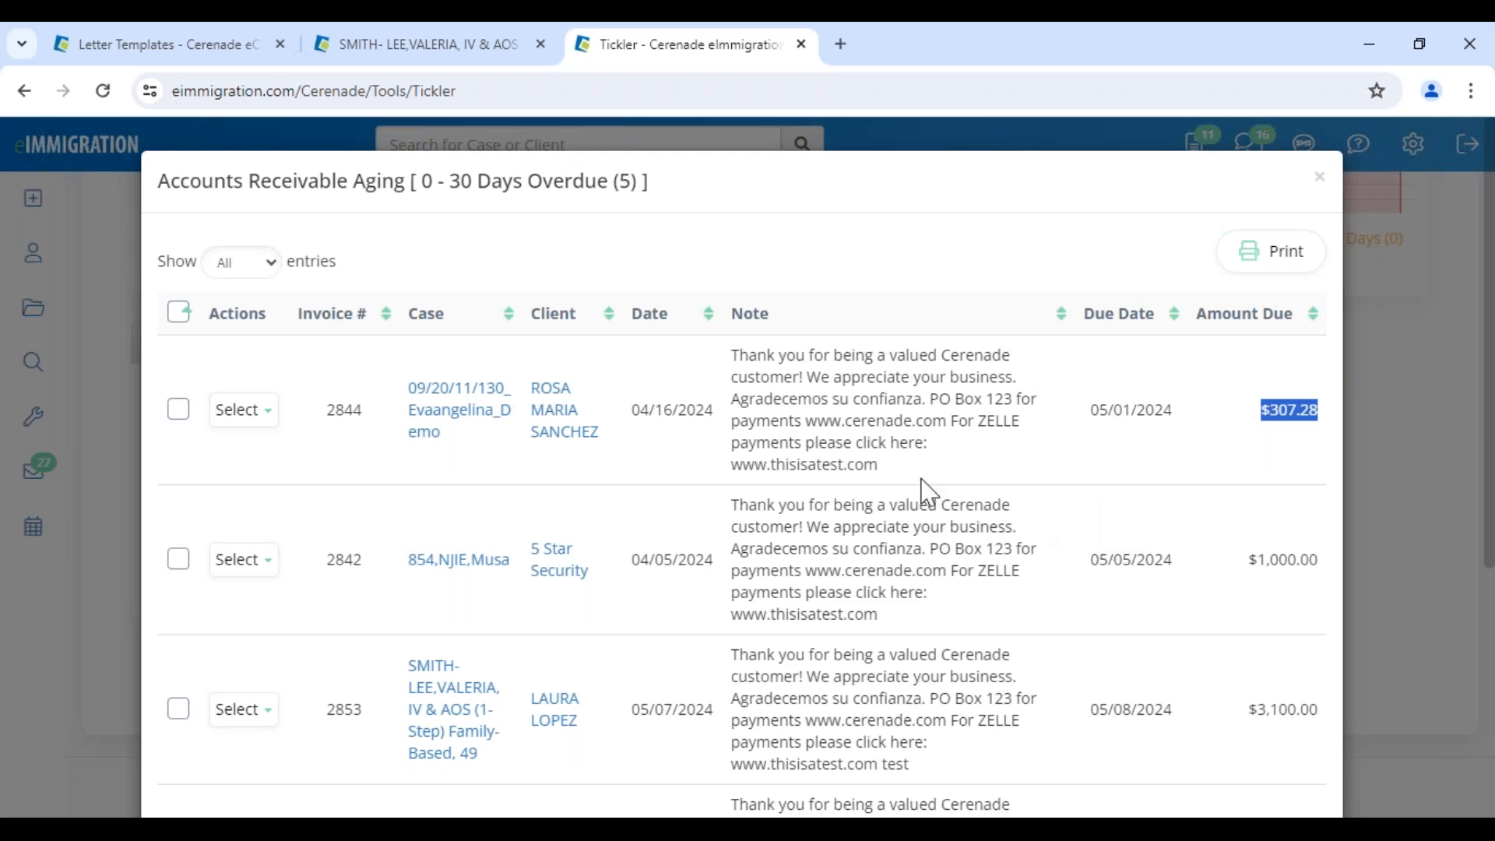
{"action": "left_click", "coordinate": [1319, 178]}
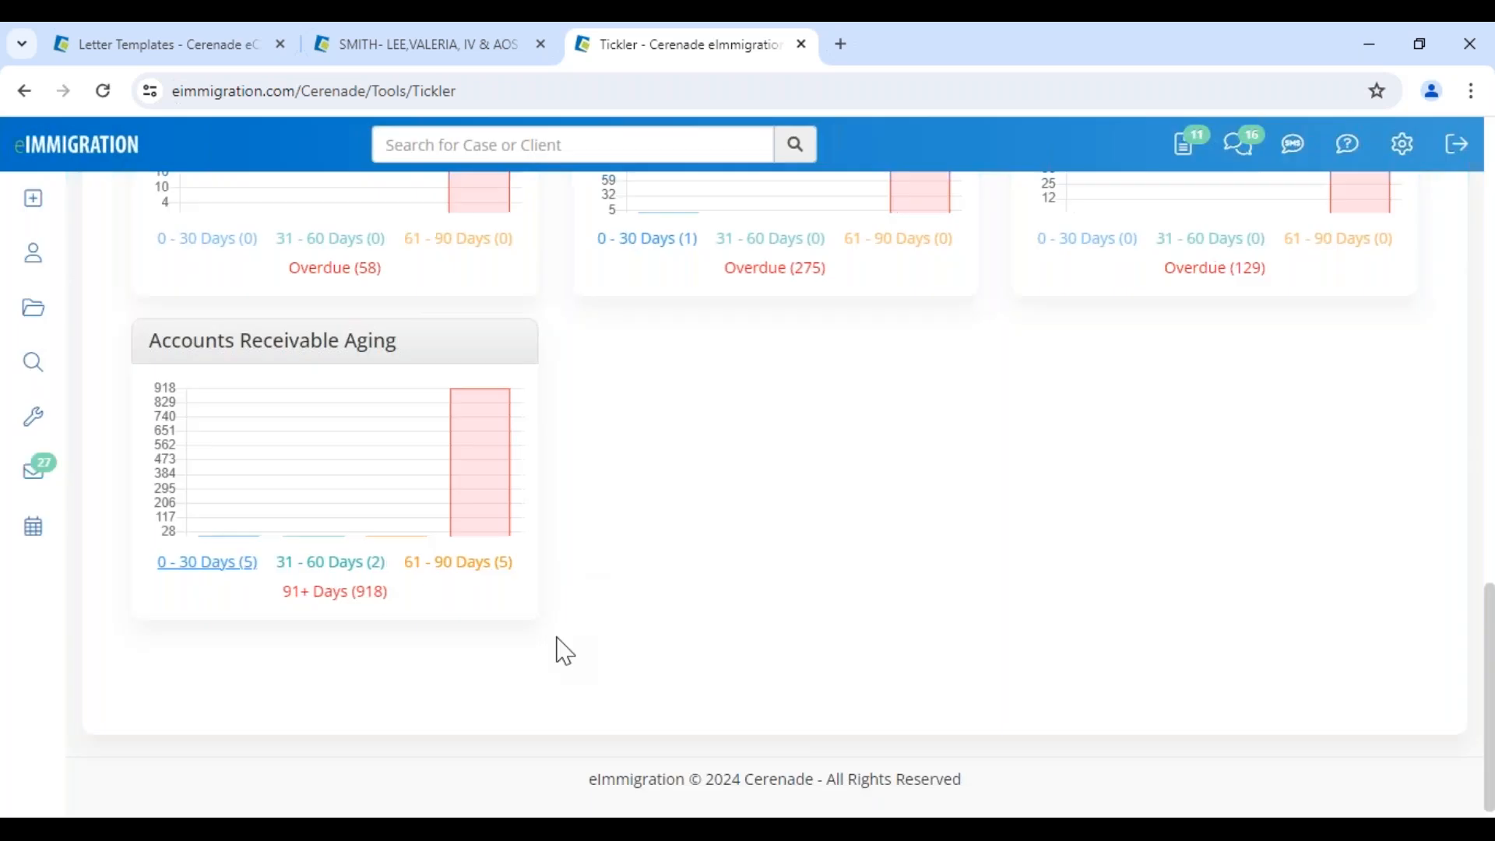
Return to the client case's Reminders page
{"action": "scroll", "coordinate": [564, 651], "scroll_direction": "up", "scroll_amount": 15}
{"action": "left_click_drag", "start_coordinate": [112, 257], "coordinate": [204, 273]}
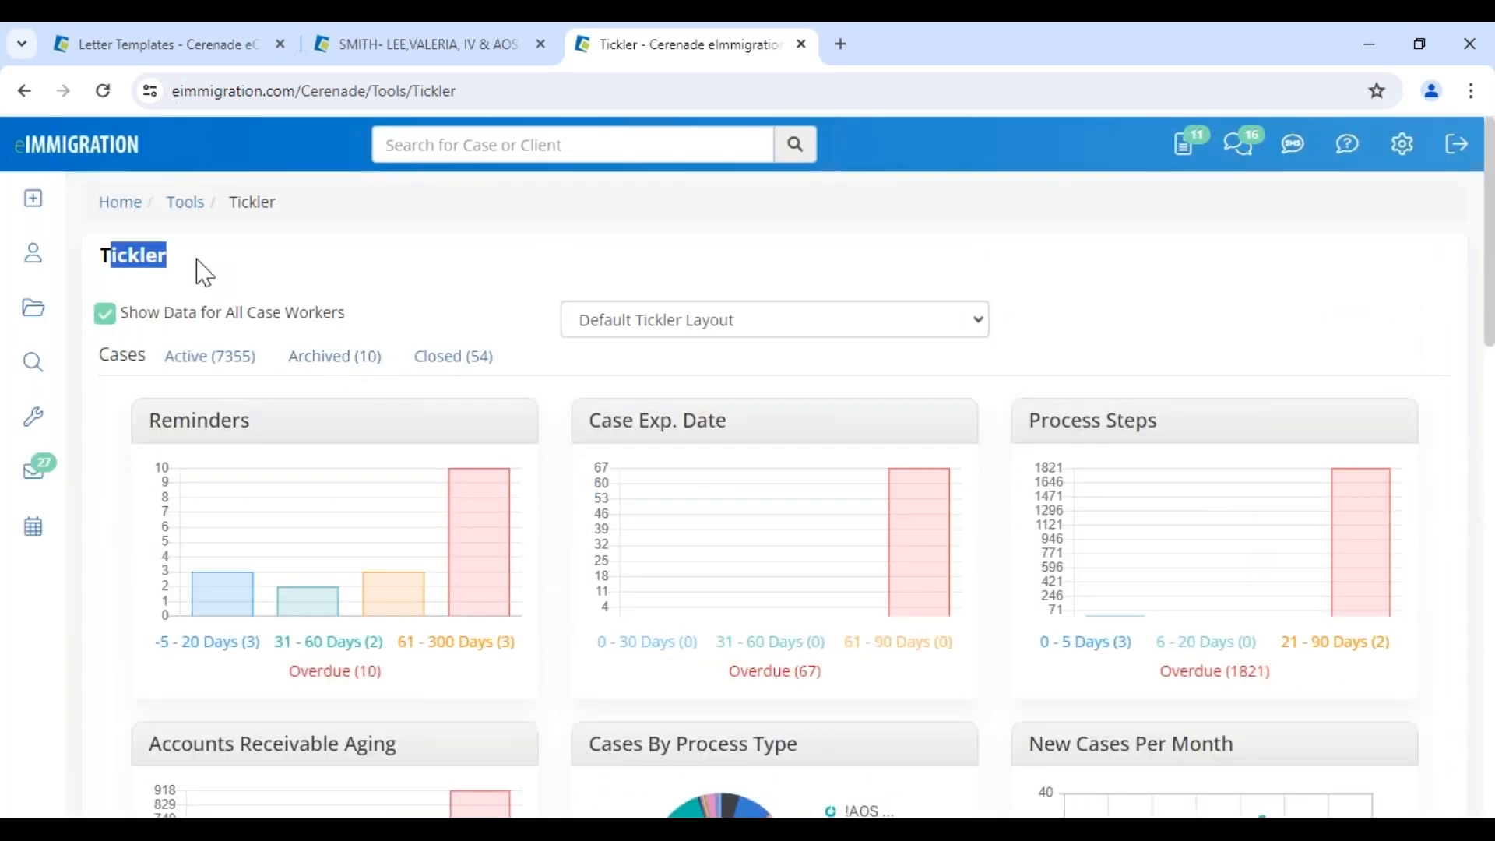
{"action": "left_click", "coordinate": [224, 276]}
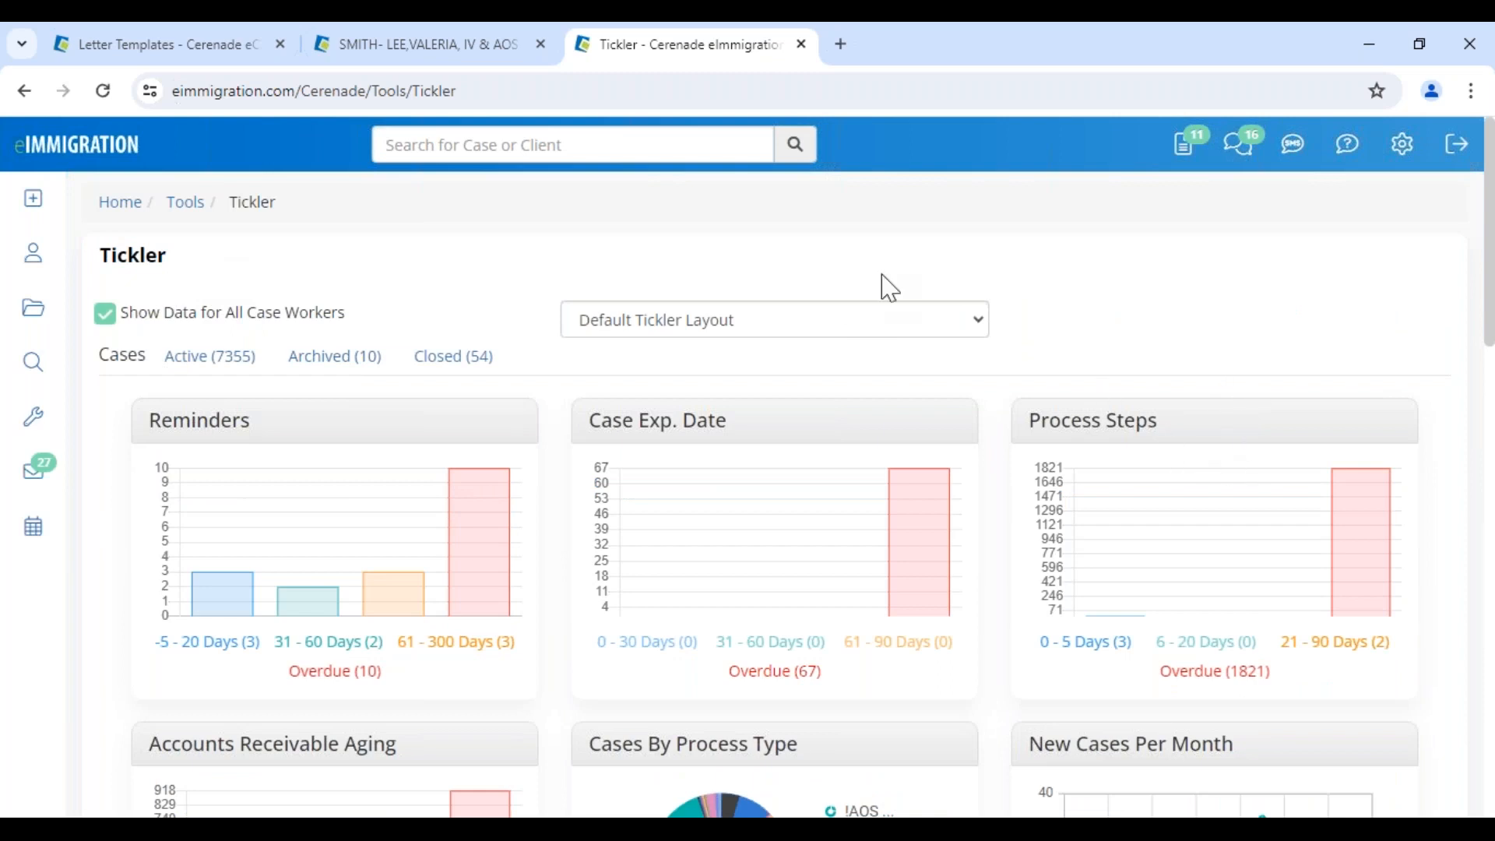
{"action": "left_click", "coordinate": [417, 45]}
{"action": "scroll", "coordinate": [1352, 741], "scroll_direction": "down", "scroll_amount": 5}
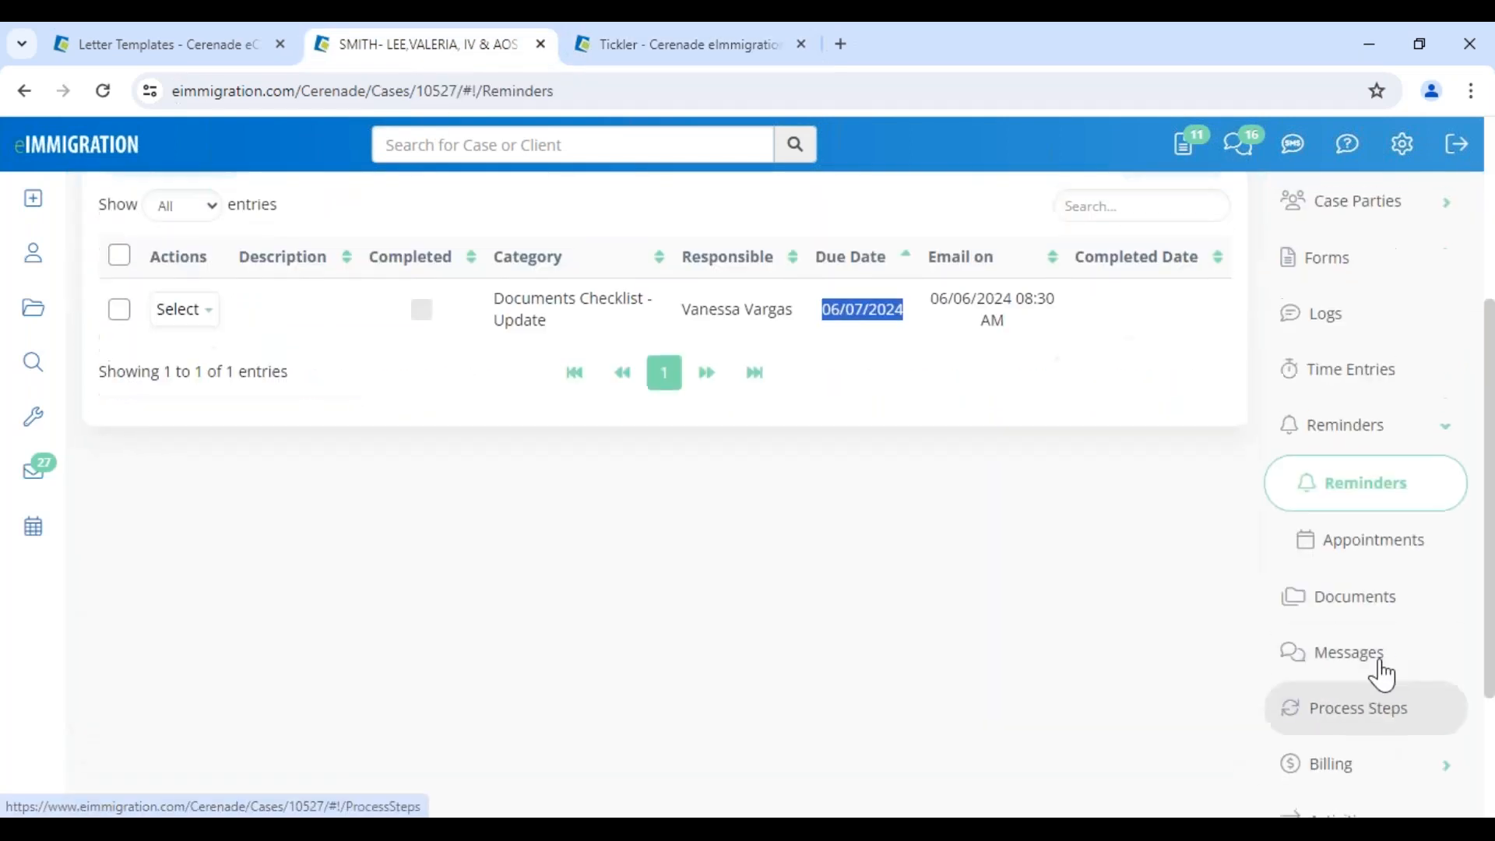
Give process step 1 a 06/03/2024 start date and a caseworker, and save
{"action": "left_click", "coordinate": [1385, 714]}
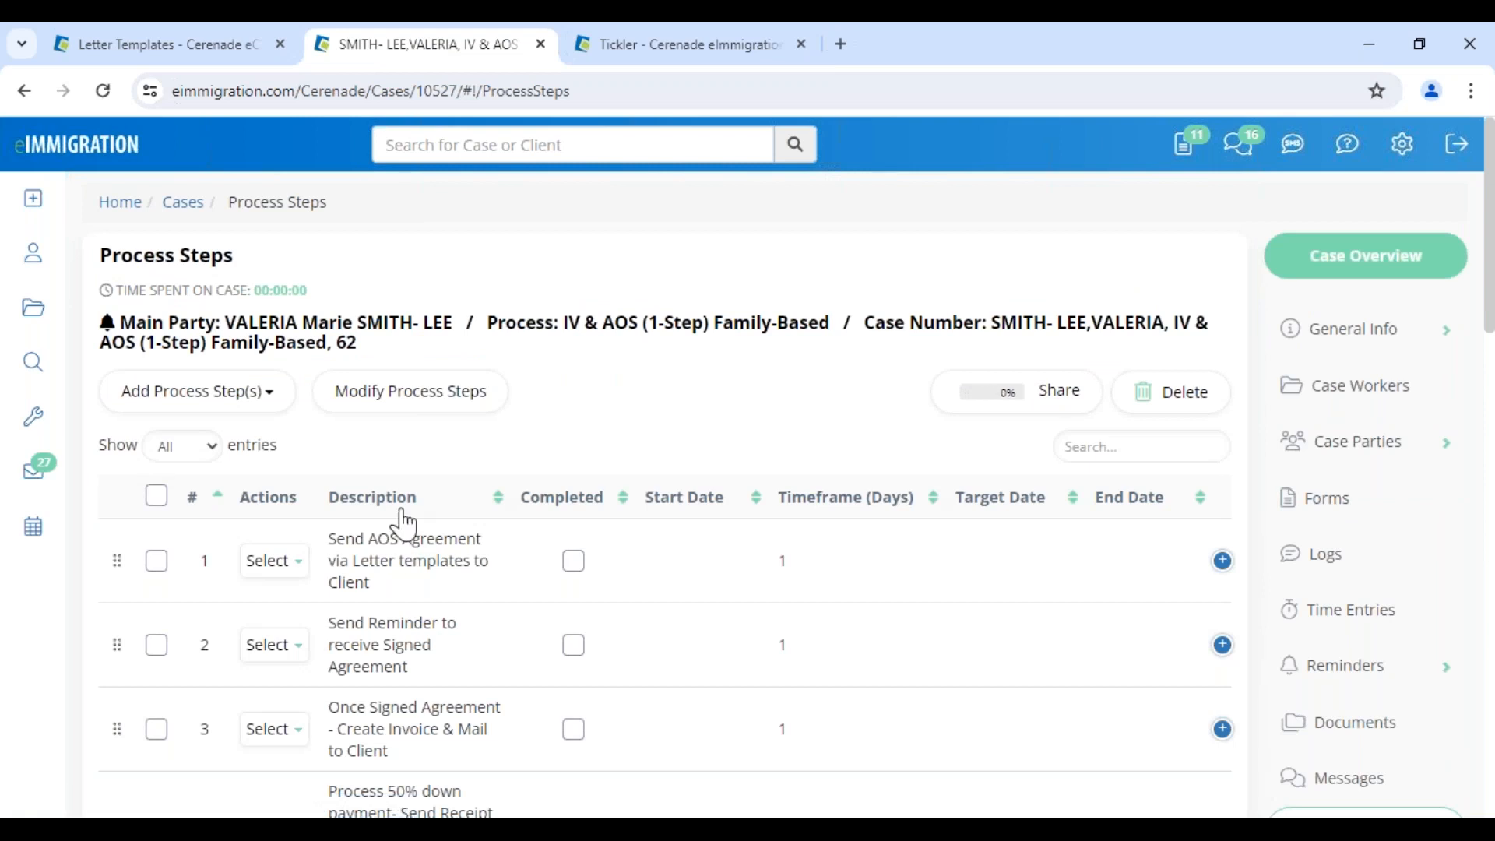
{"action": "left_click", "coordinate": [414, 408]}
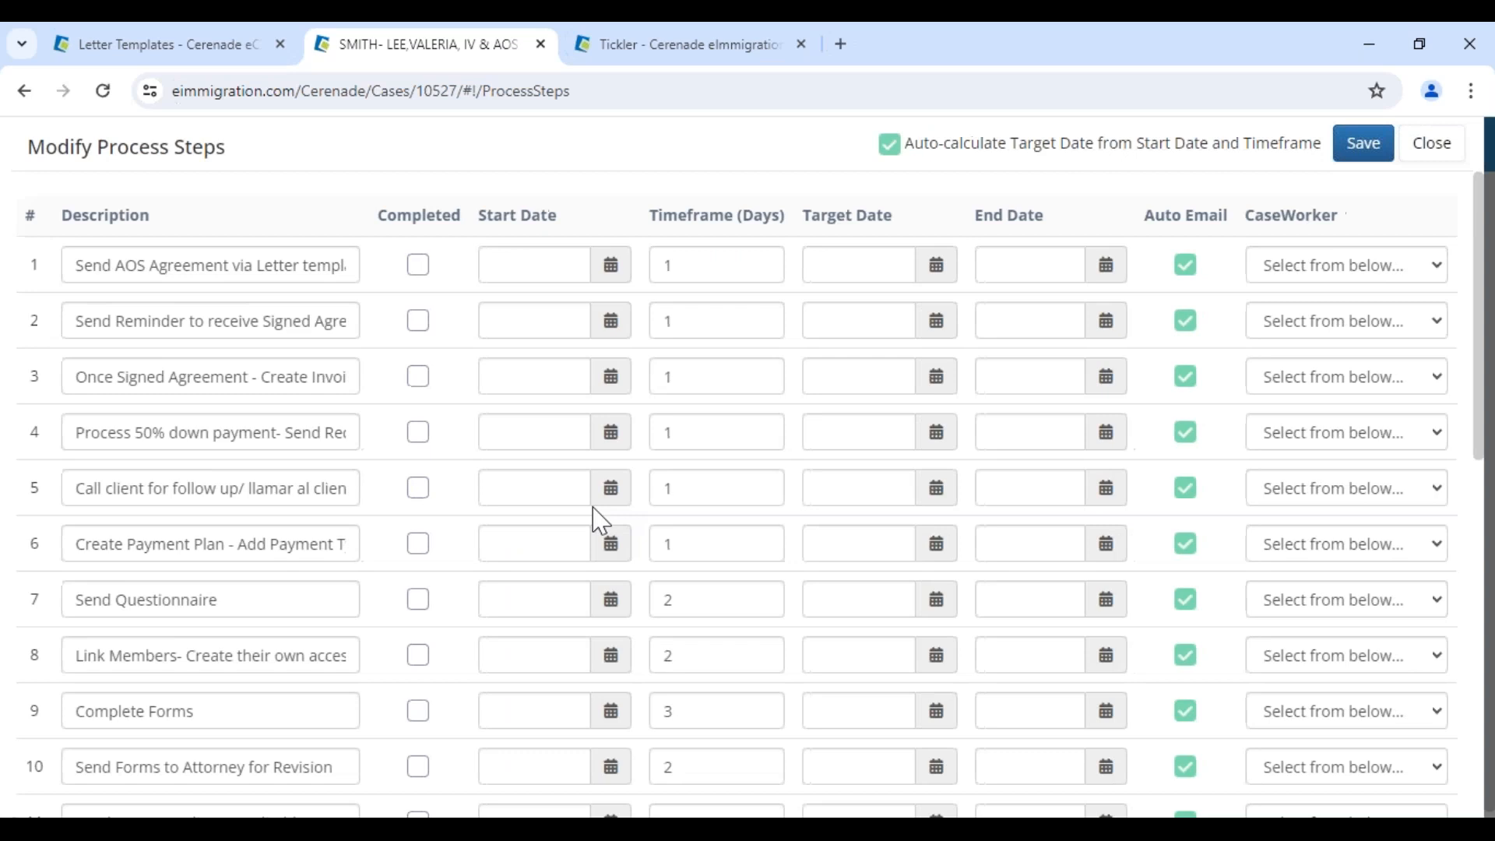
{"action": "left_click", "coordinate": [612, 265]}
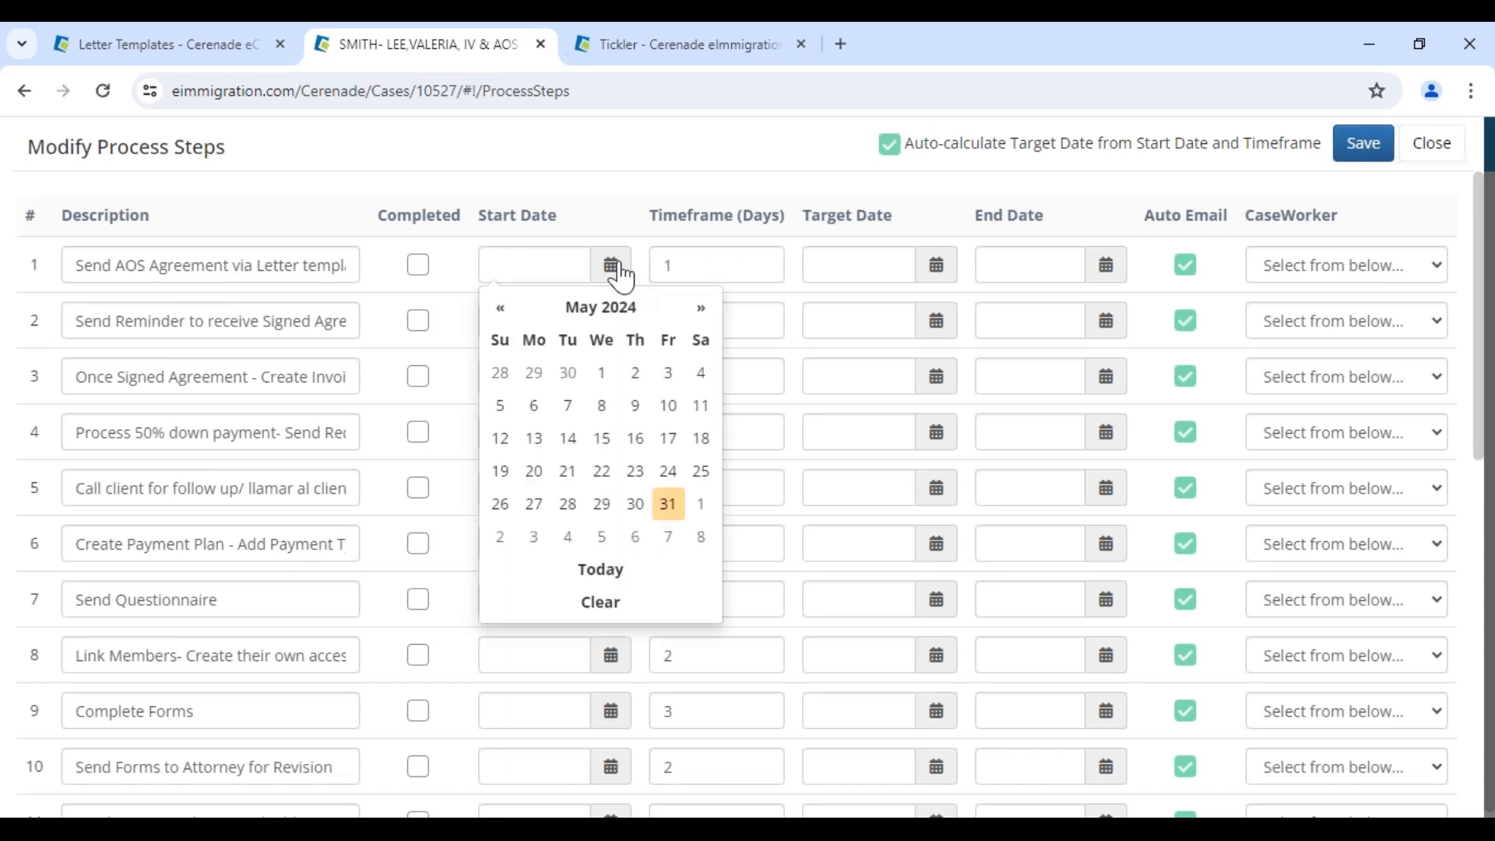
{"action": "left_click", "coordinate": [534, 539]}
{"action": "left_click_drag", "start_coordinate": [78, 265], "coordinate": [296, 272]}
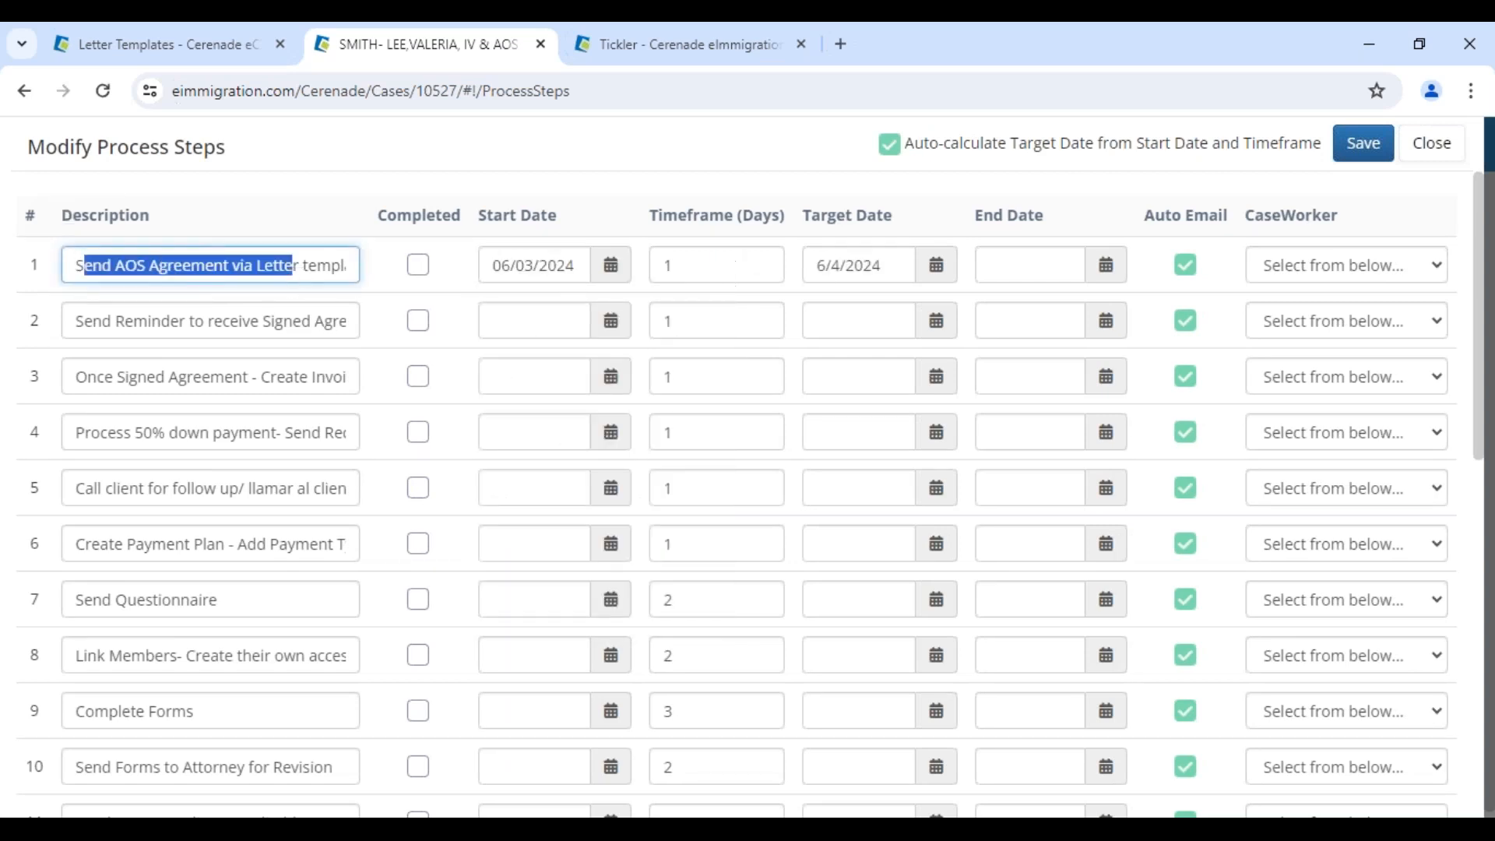
{"action": "left_click_drag", "start_coordinate": [826, 265], "coordinate": [891, 265]}
{"action": "left_click", "coordinate": [1297, 274]}
{"action": "left_click", "coordinate": [1299, 320]}
{"action": "left_click", "coordinate": [1363, 143]}
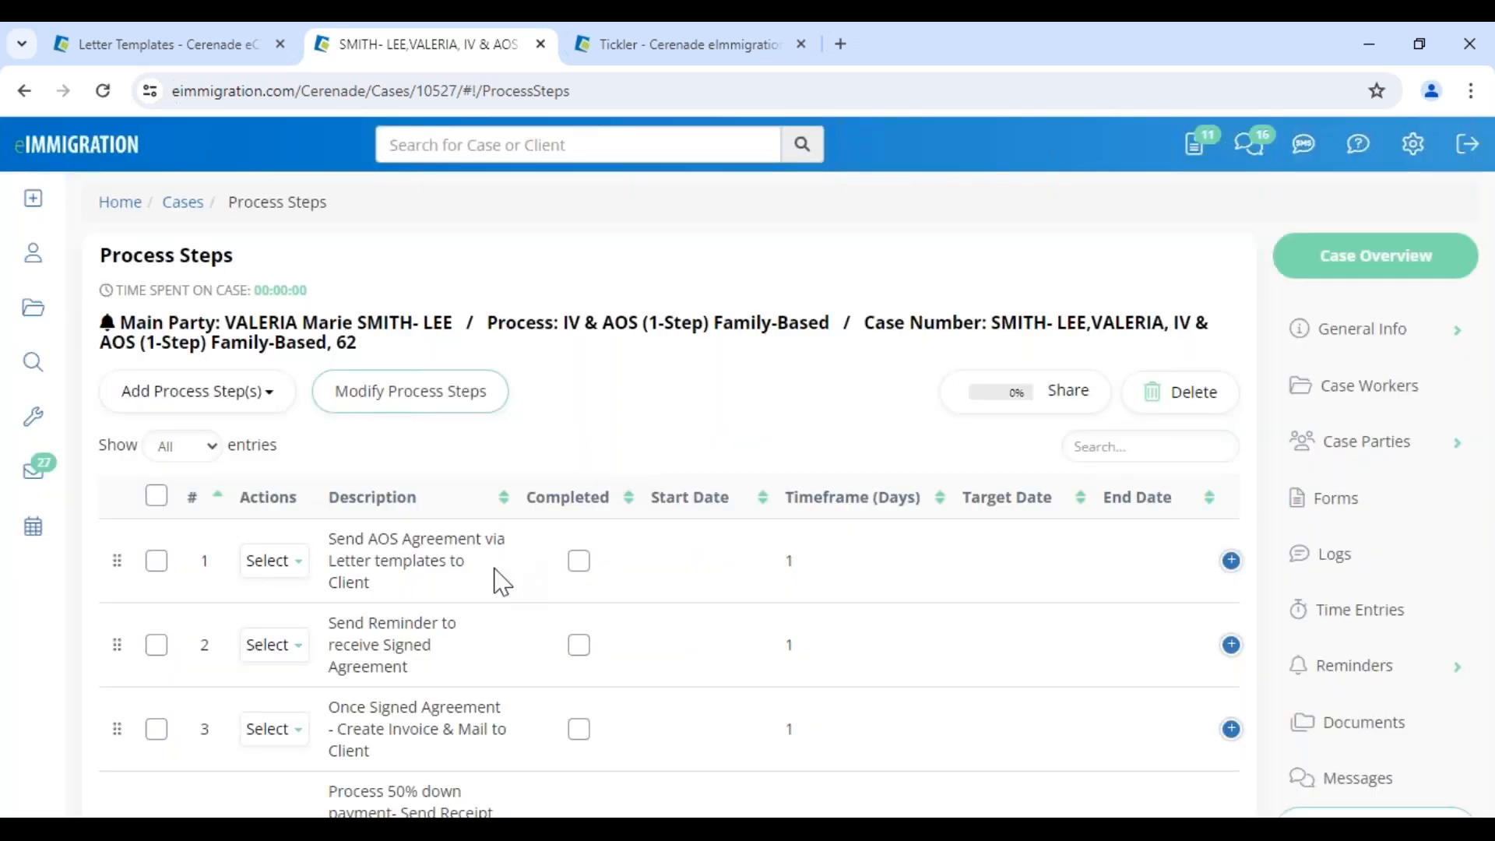
Mark step 1 as completed and return to the home dashboard
{"action": "left_click", "coordinate": [575, 564]}
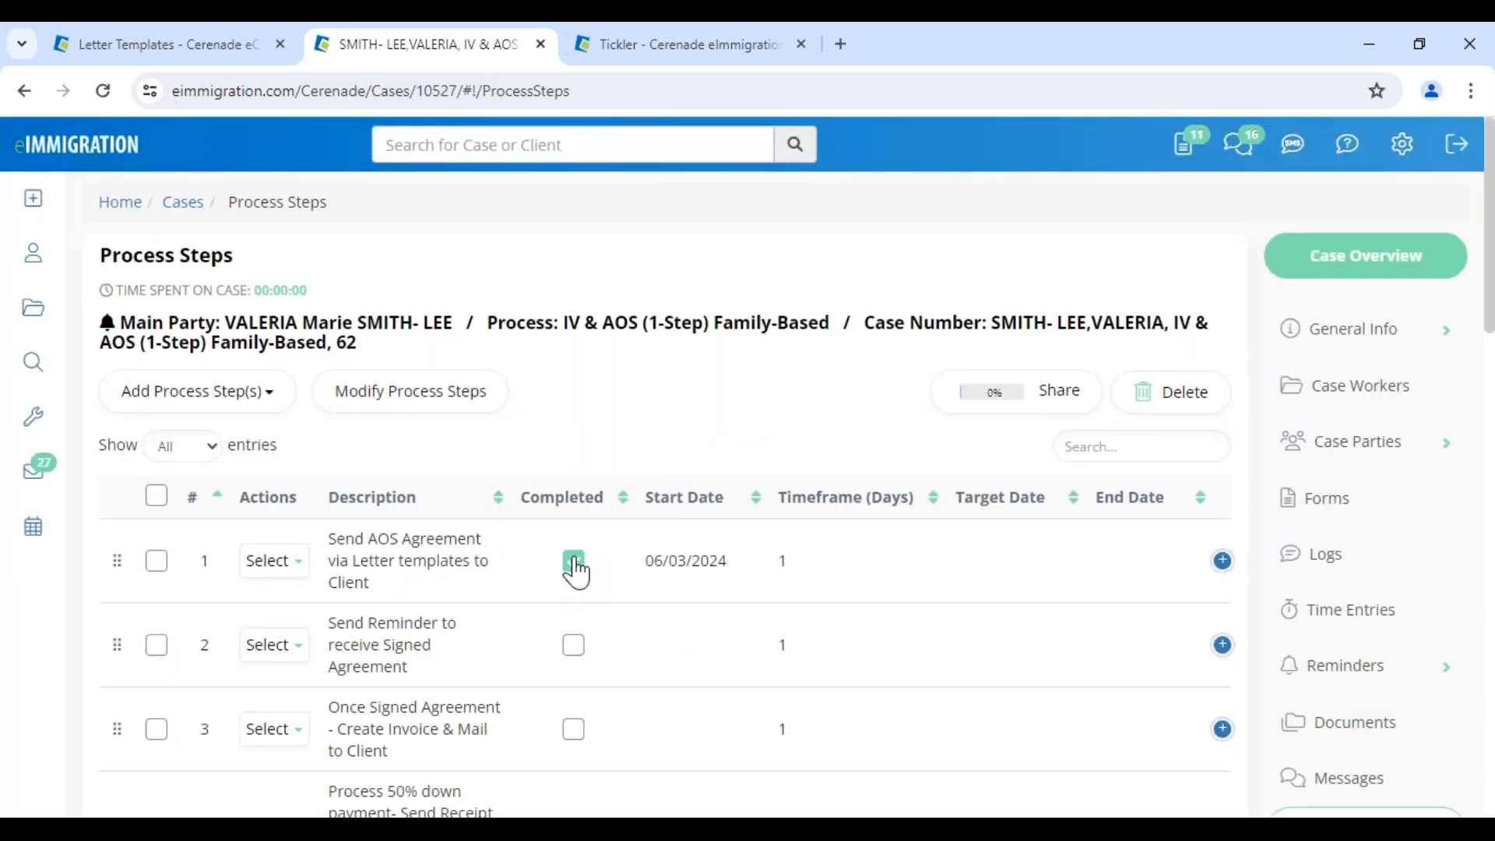
{"action": "left_click_drag", "start_coordinate": [1098, 561], "coordinate": [1181, 561]}
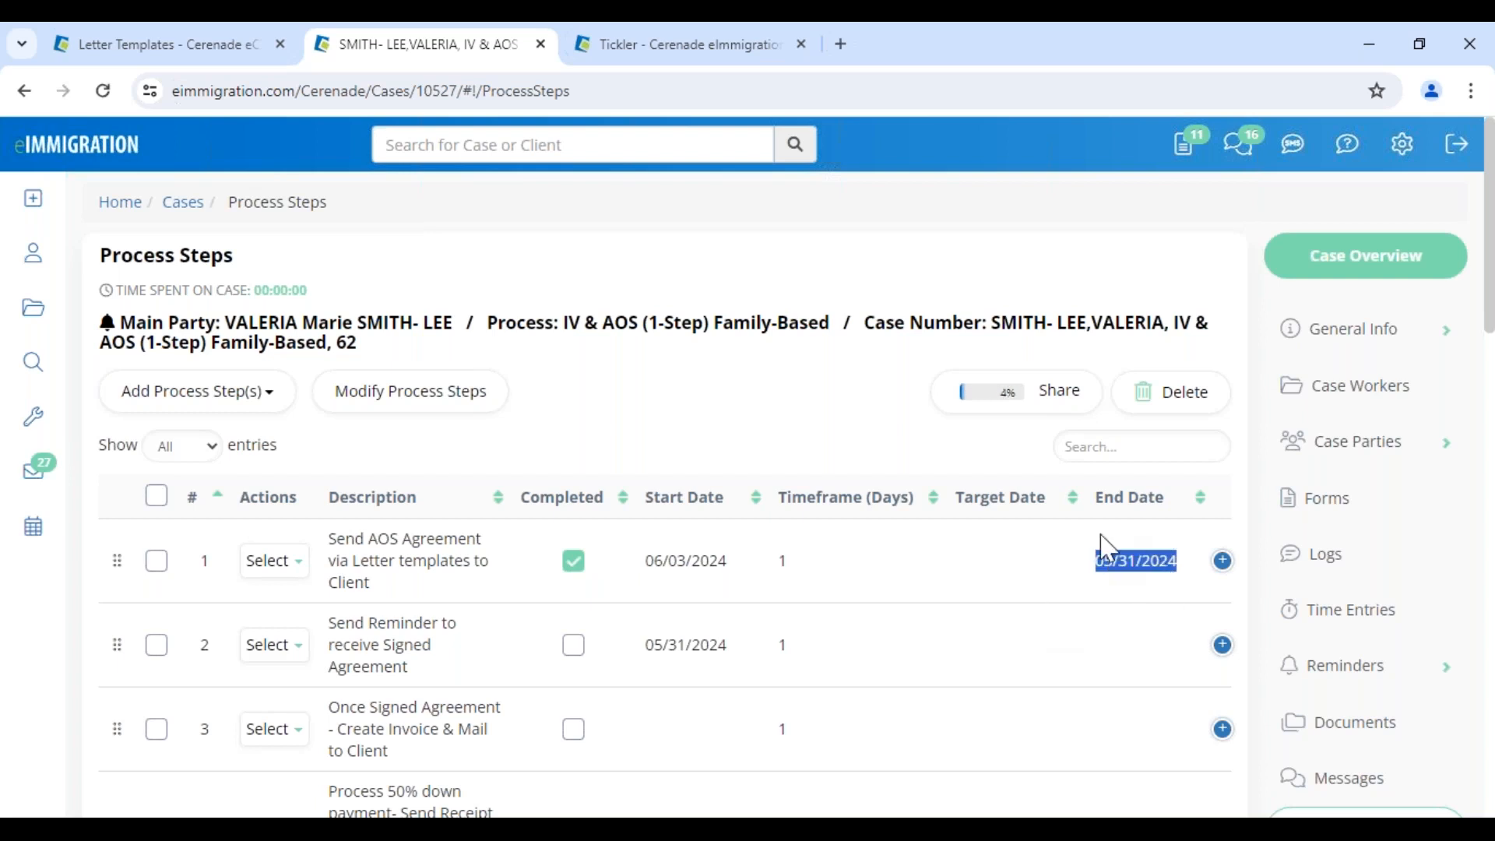
{"action": "left_click_drag", "start_coordinate": [366, 538], "coordinate": [474, 594]}
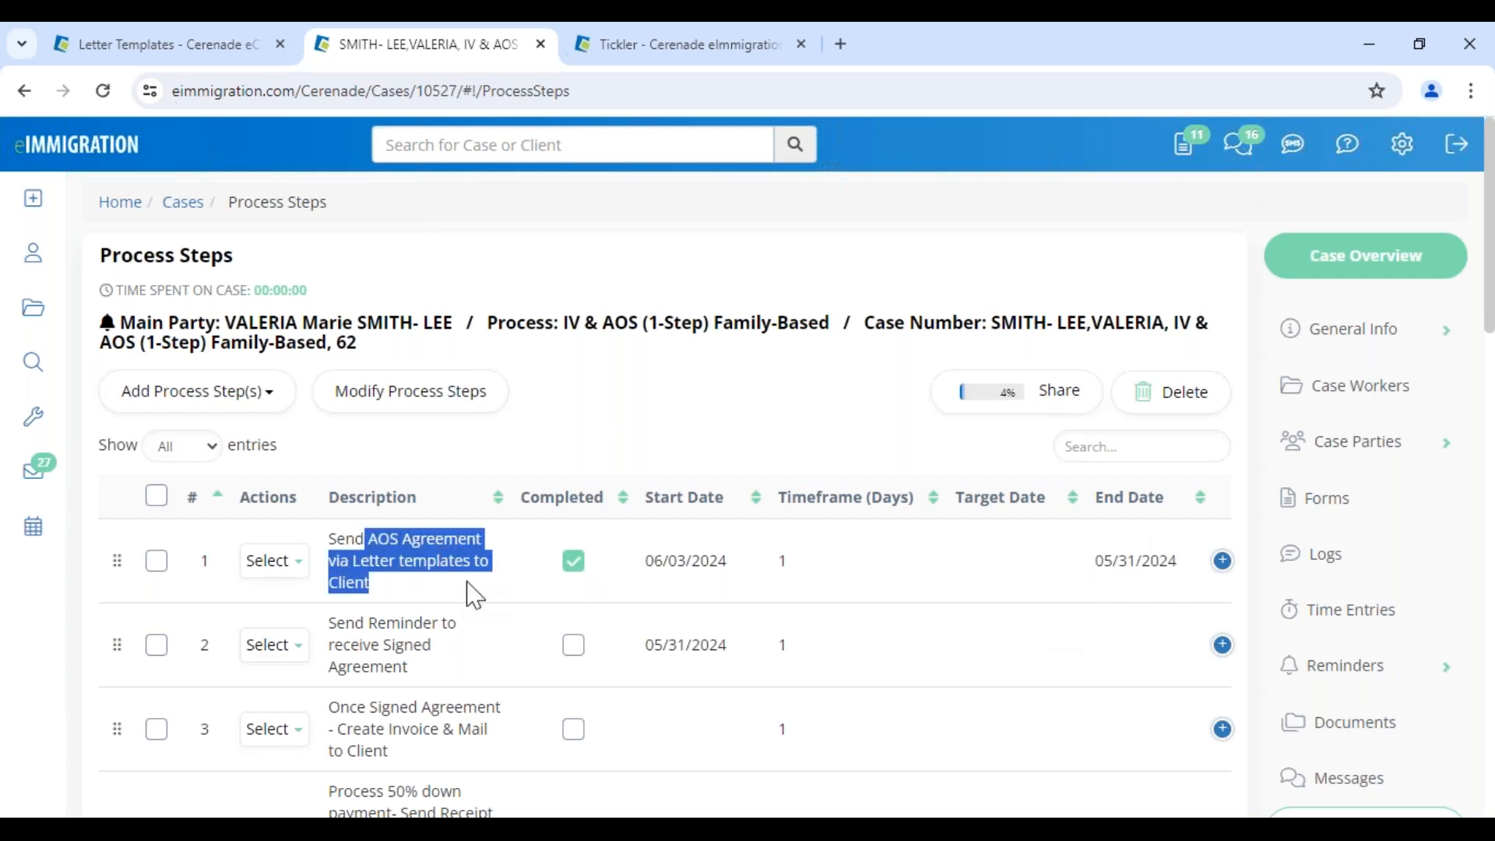
{"action": "left_click_drag", "start_coordinate": [1114, 561], "coordinate": [1203, 564]}
{"action": "left_click", "coordinate": [750, 446]}
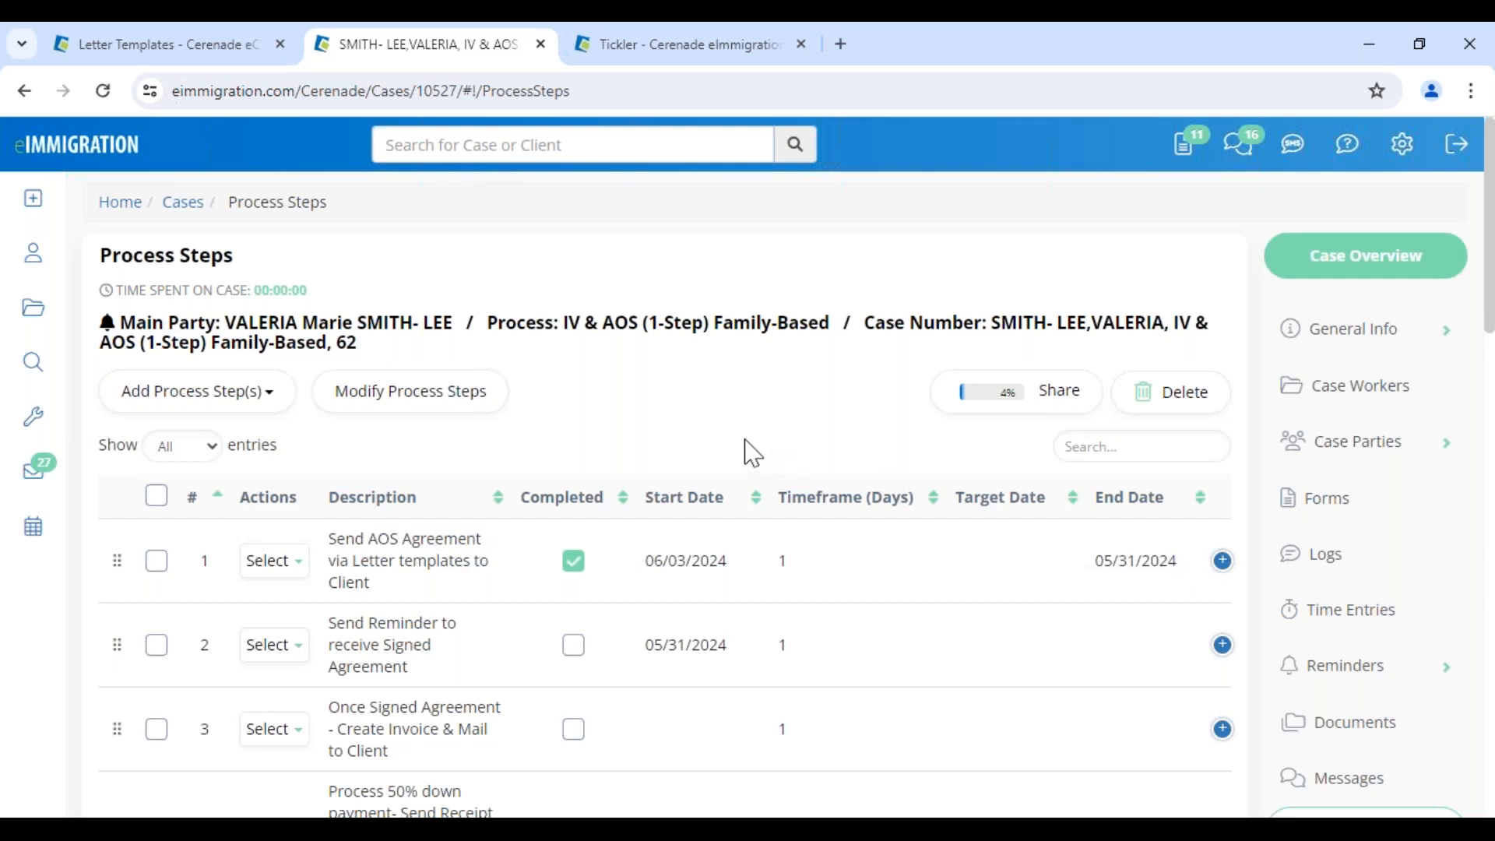
{"action": "left_click", "coordinate": [104, 158]}
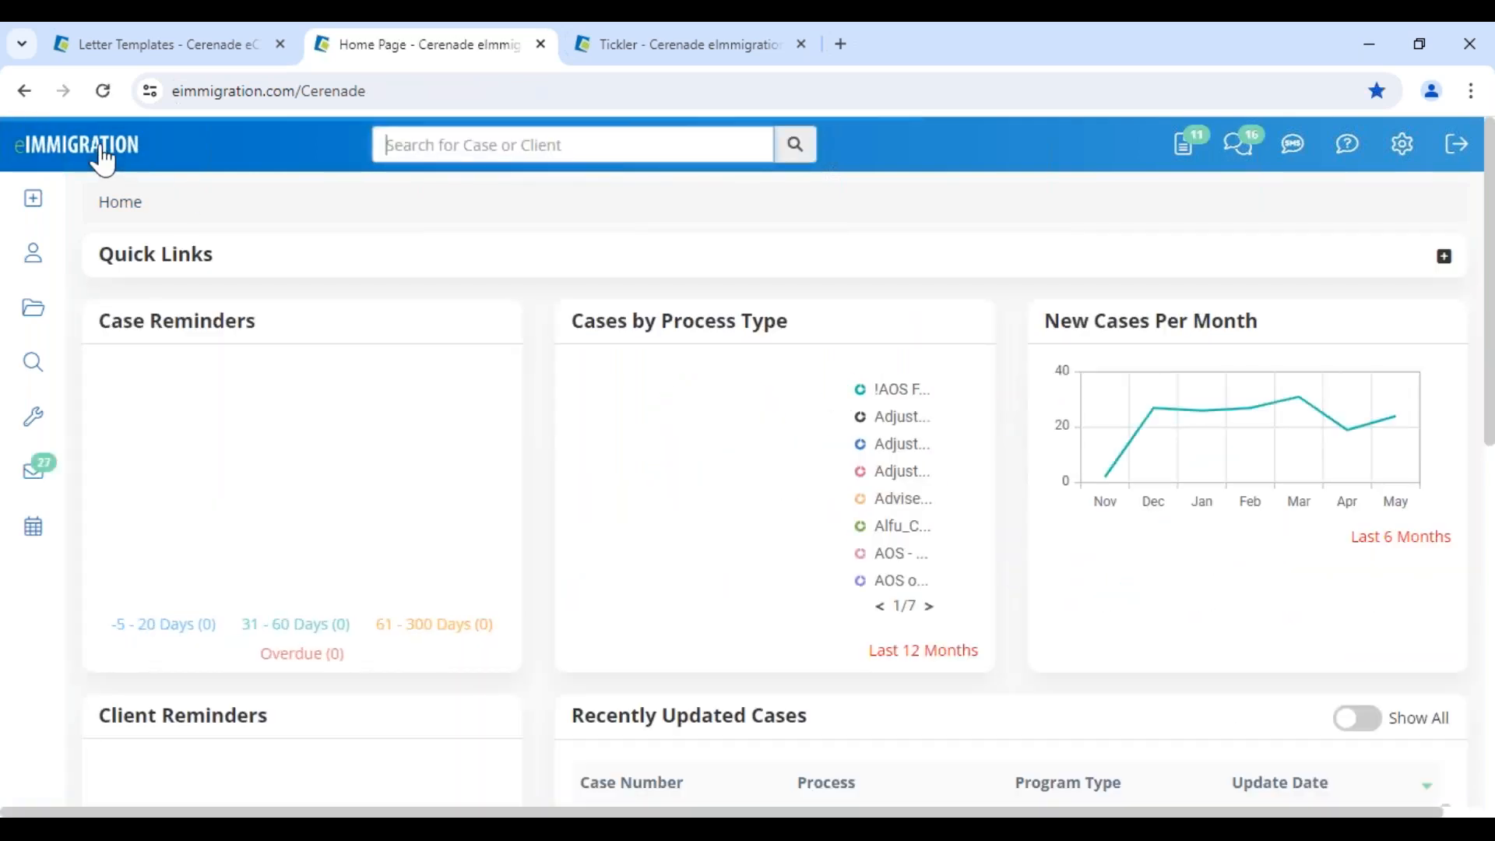
{"action": "mouse_move", "coordinate": [23, 384]}
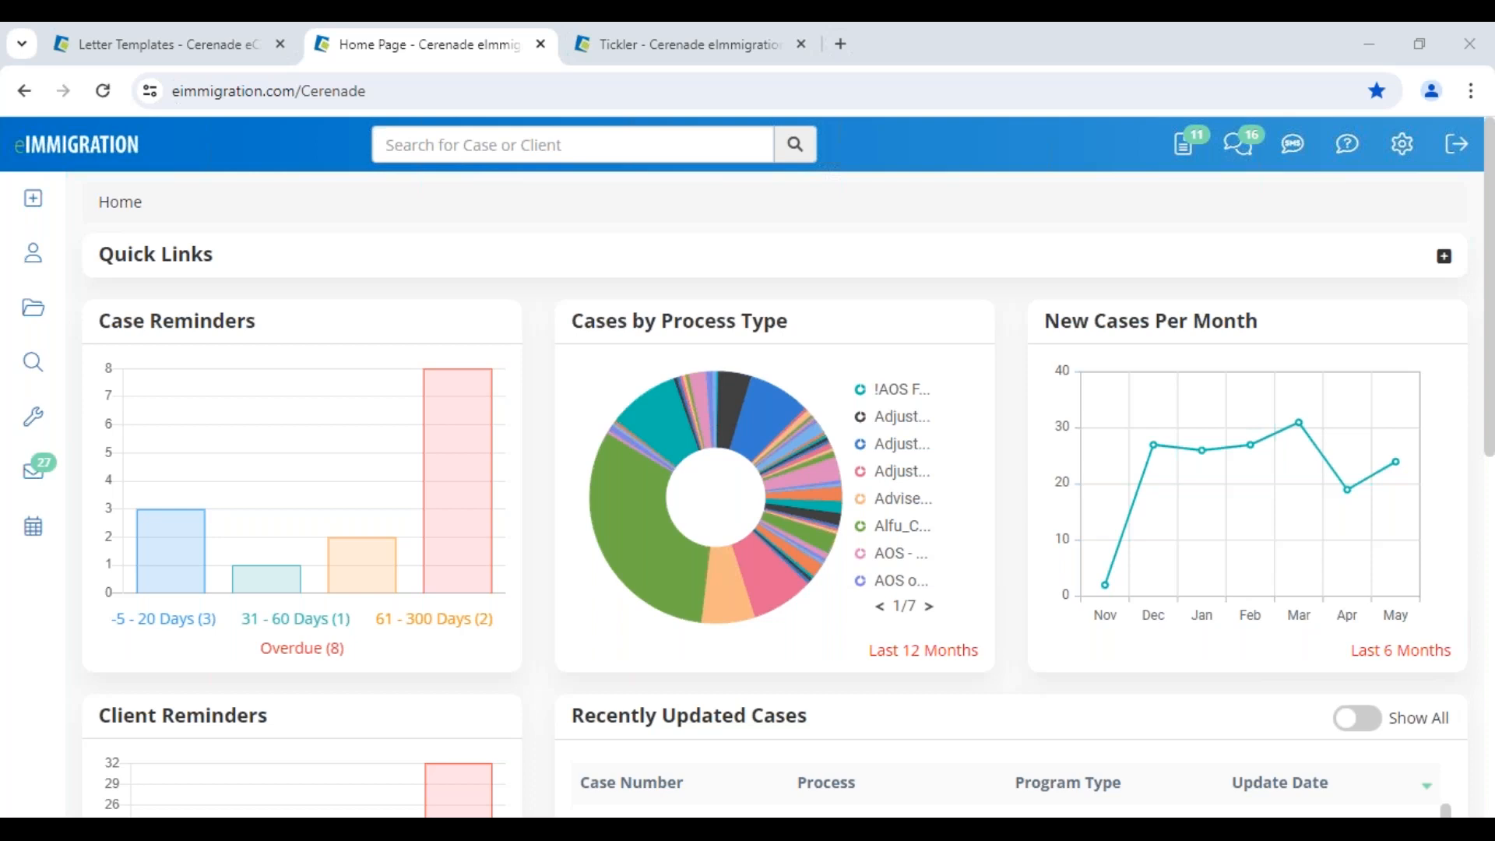
{"action": "mouse_move", "coordinate": [35, 374]}
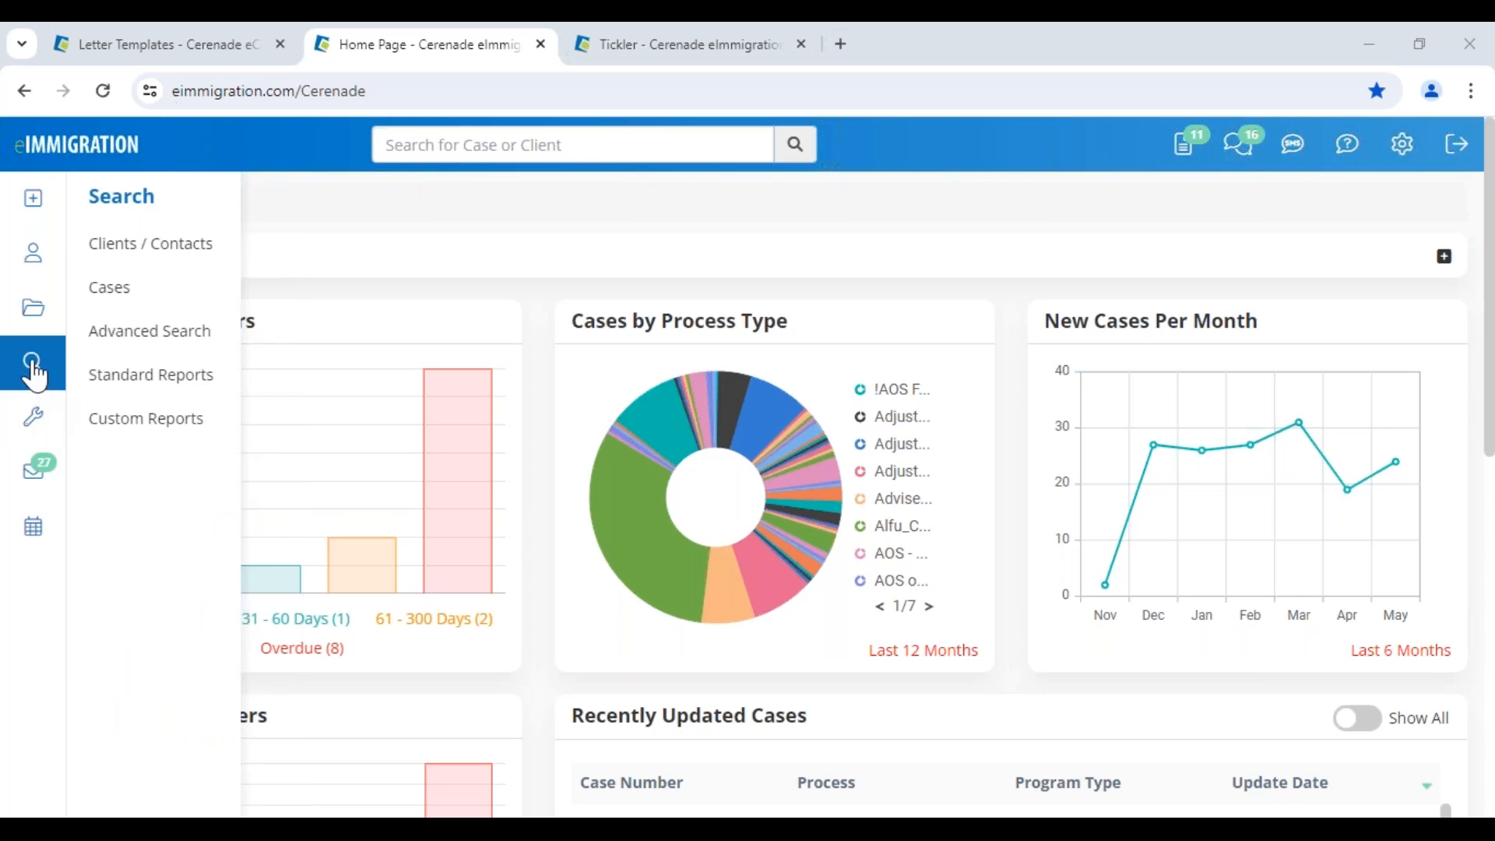
Run the Overdue process steps report from the Standard Case Reports list
{"action": "left_click", "coordinate": [166, 376]}
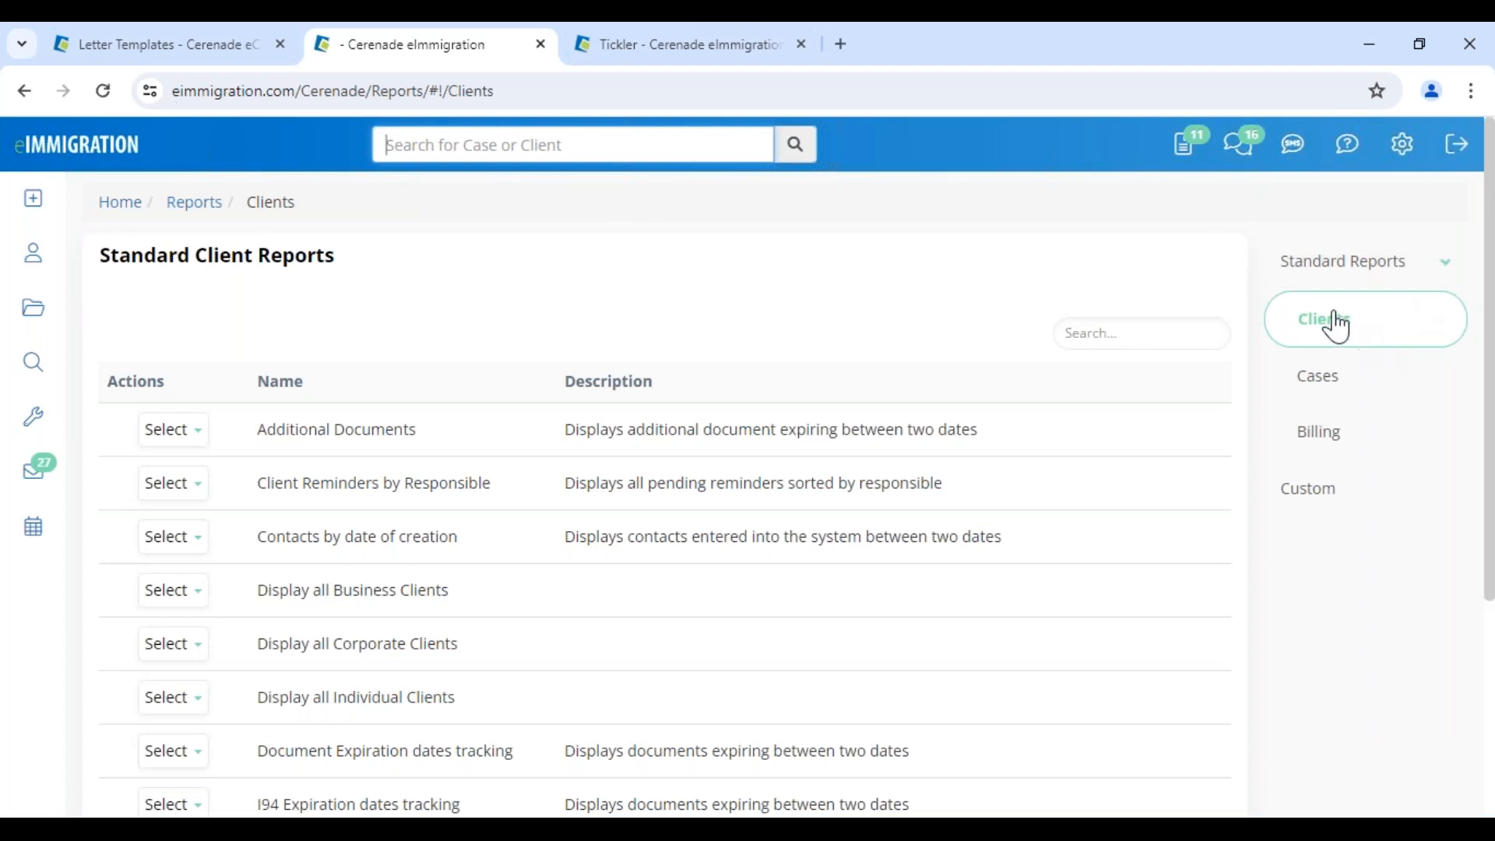
{"action": "left_click", "coordinate": [1334, 387]}
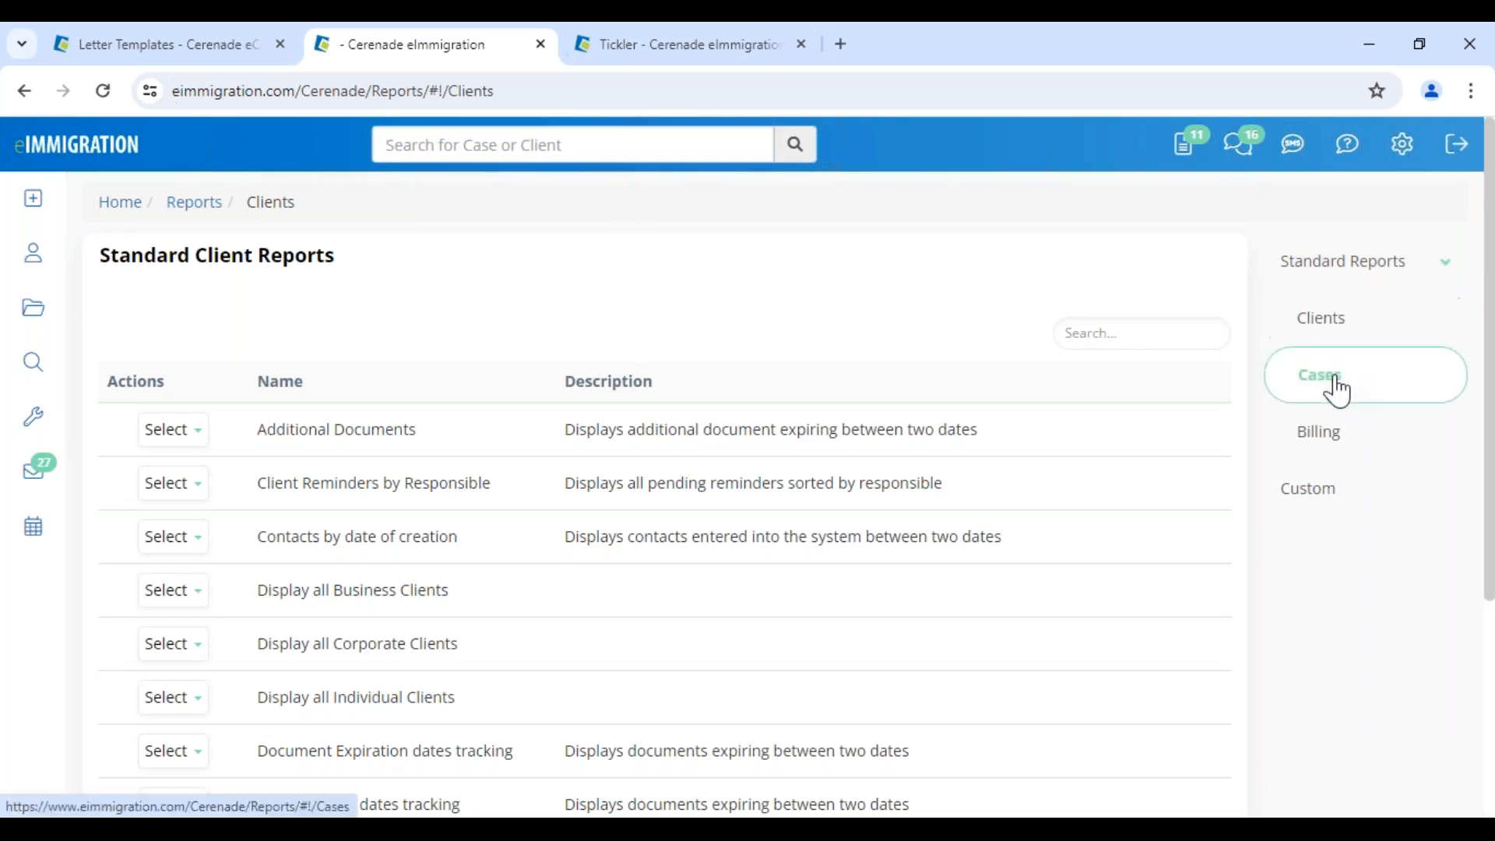
{"action": "left_click", "coordinate": [1335, 440]}
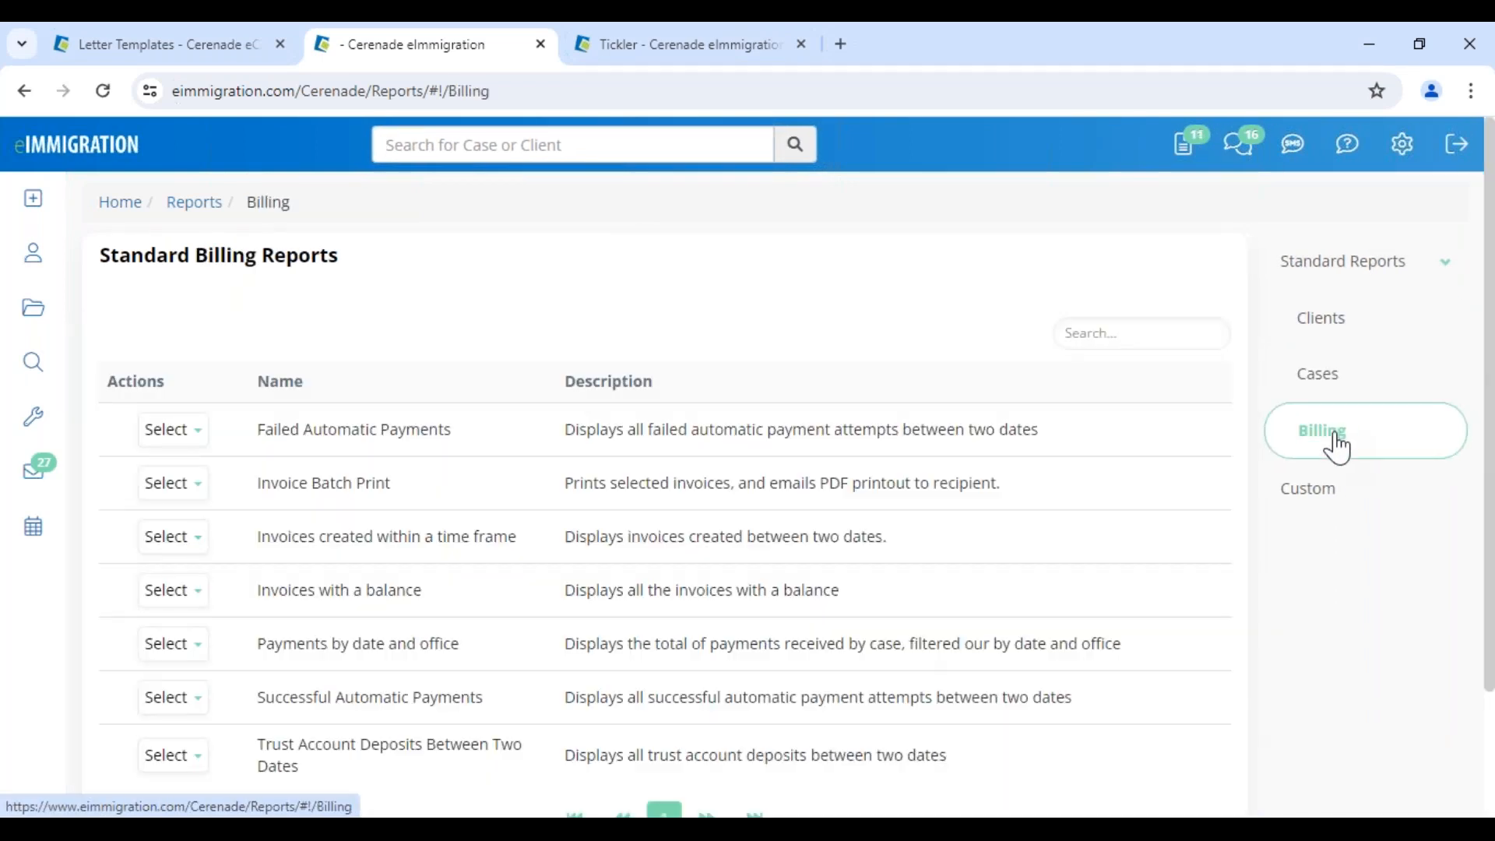
{"action": "left_click", "coordinate": [1352, 377]}
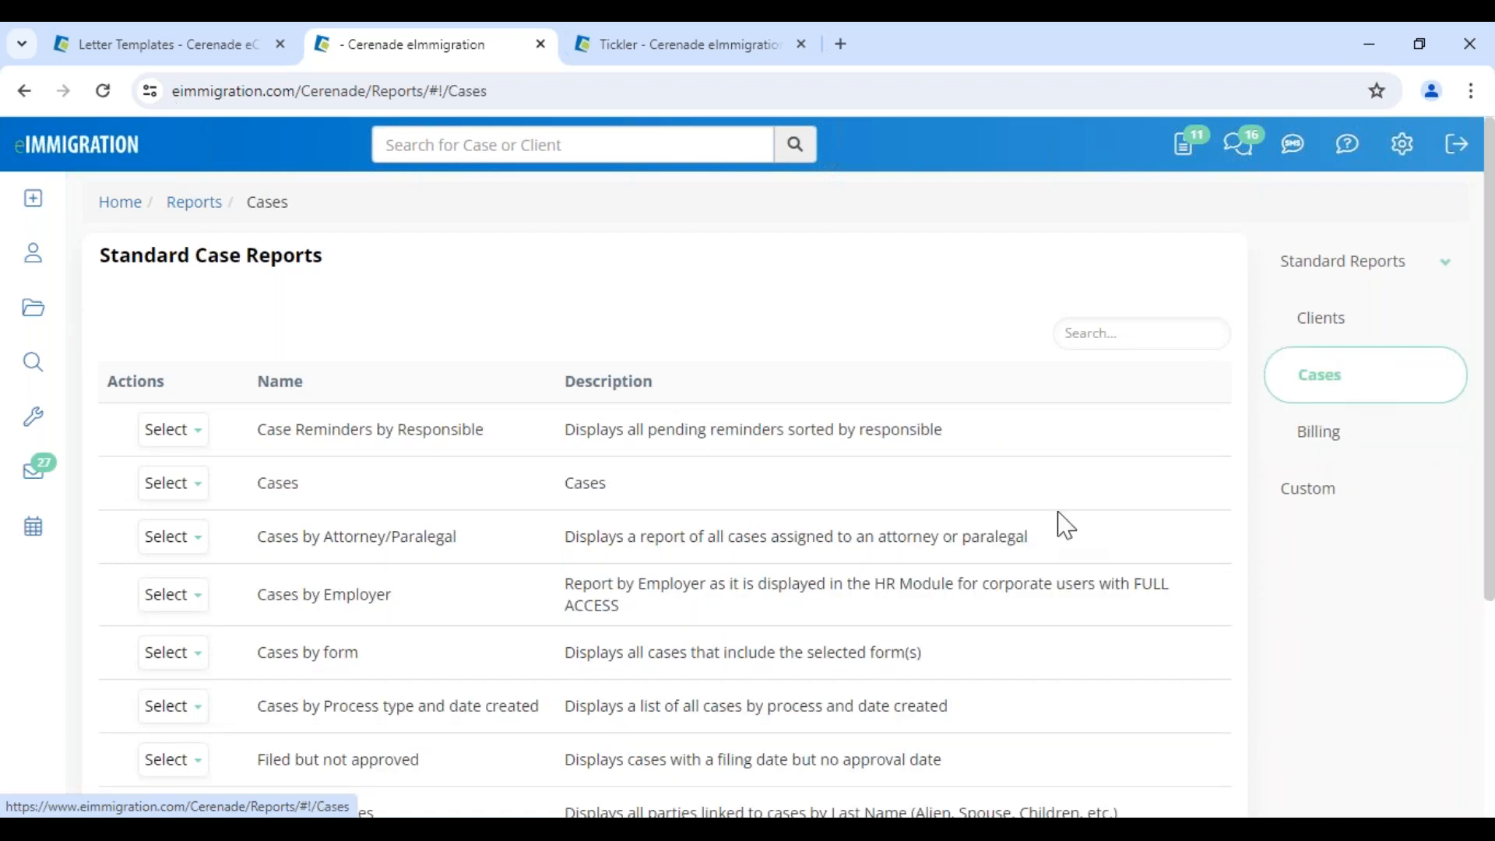
{"action": "scroll", "coordinate": [296, 683], "scroll_direction": "down", "scroll_amount": 4}
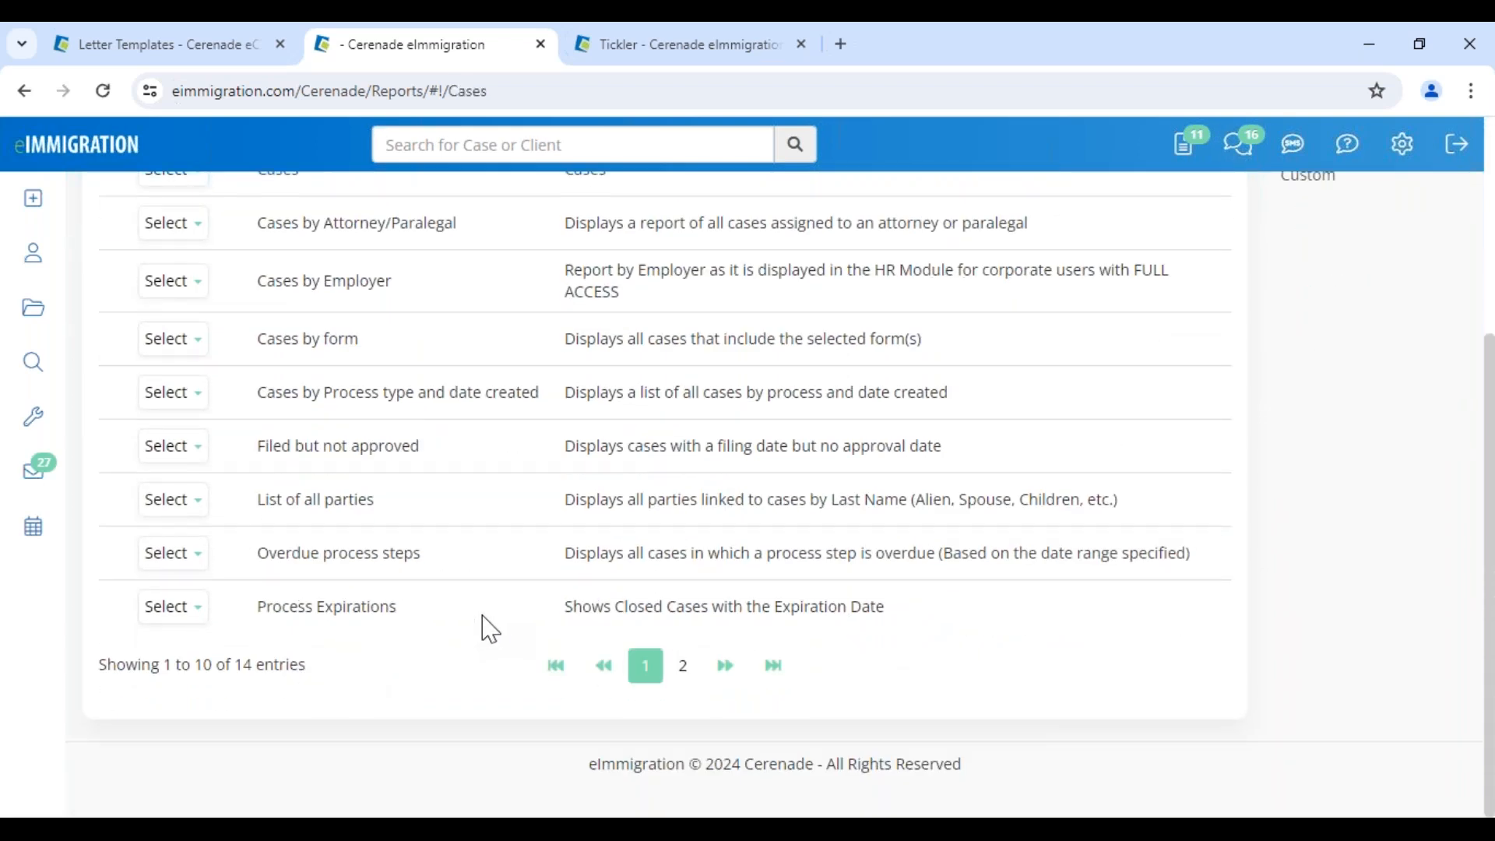
{"action": "left_click_drag", "start_coordinate": [258, 555], "coordinate": [450, 564]}
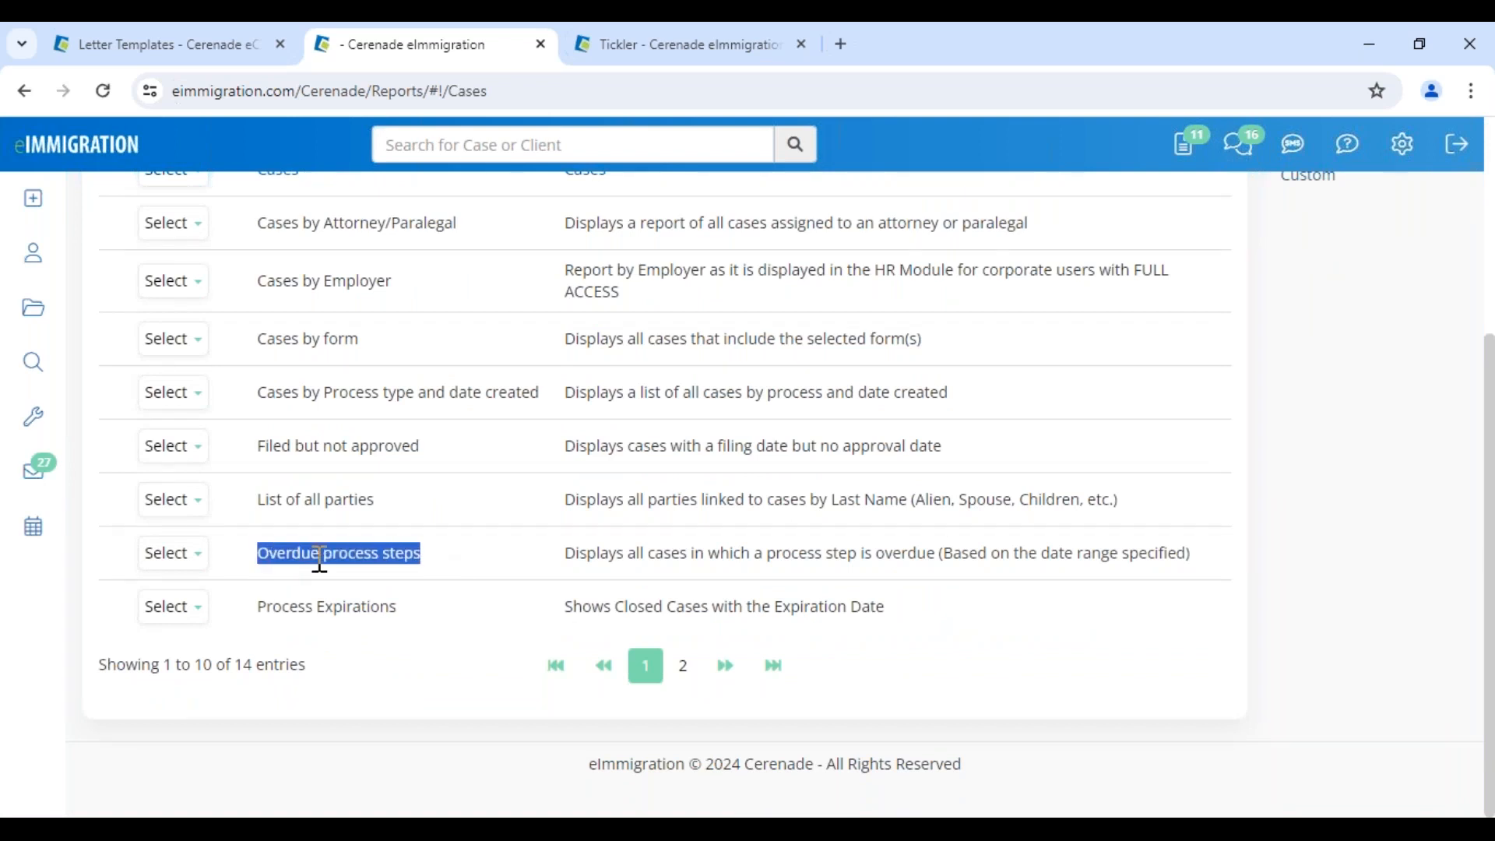
{"action": "left_click", "coordinate": [169, 554]}
{"action": "left_click", "coordinate": [182, 591]}
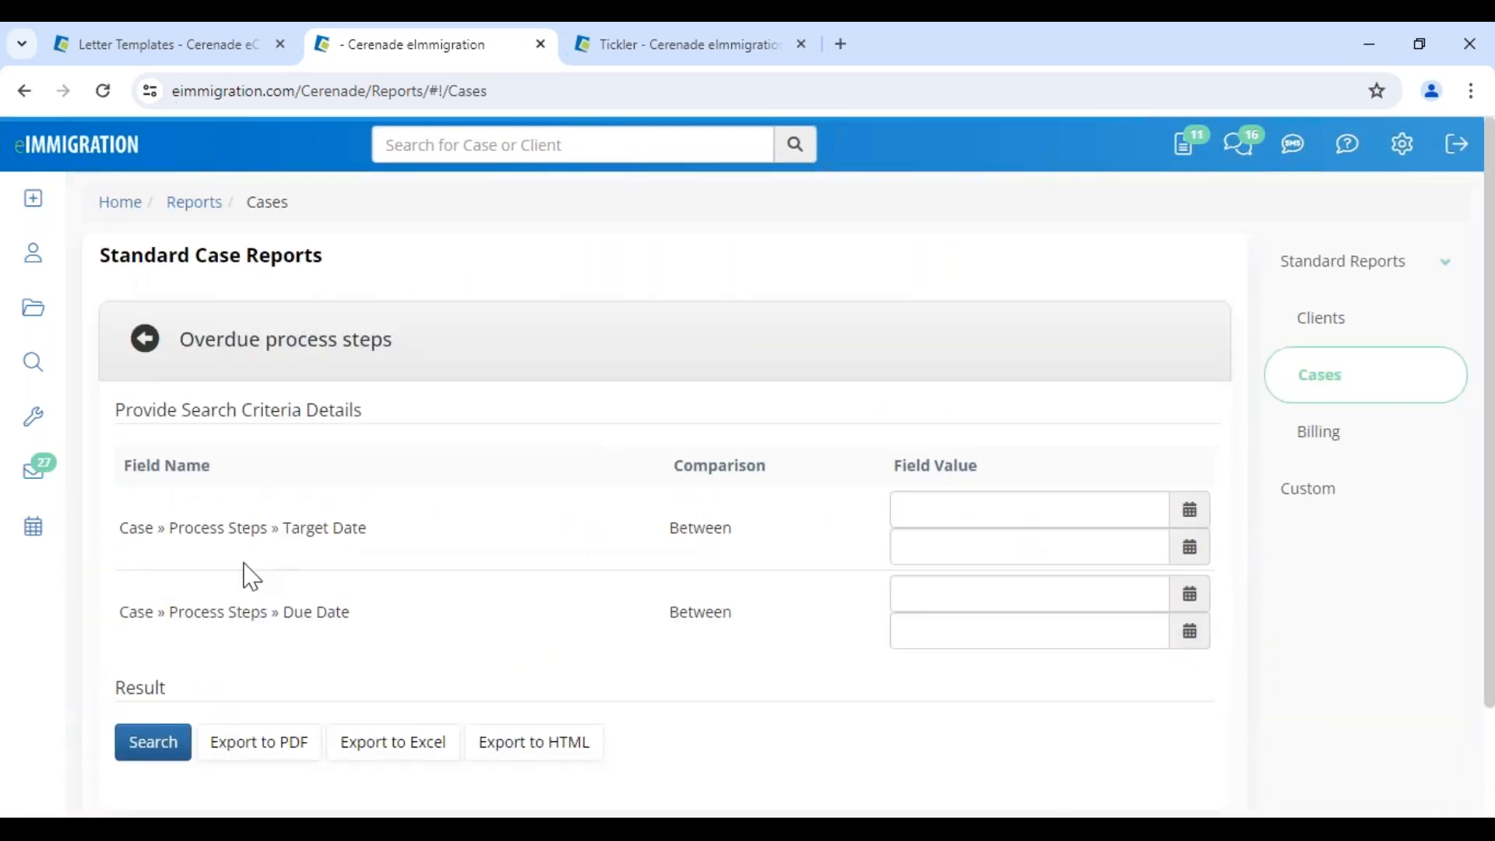
Set the Target Date range from 01/01/2024 to 06/07/2024 and search
{"action": "left_click", "coordinate": [914, 506]}
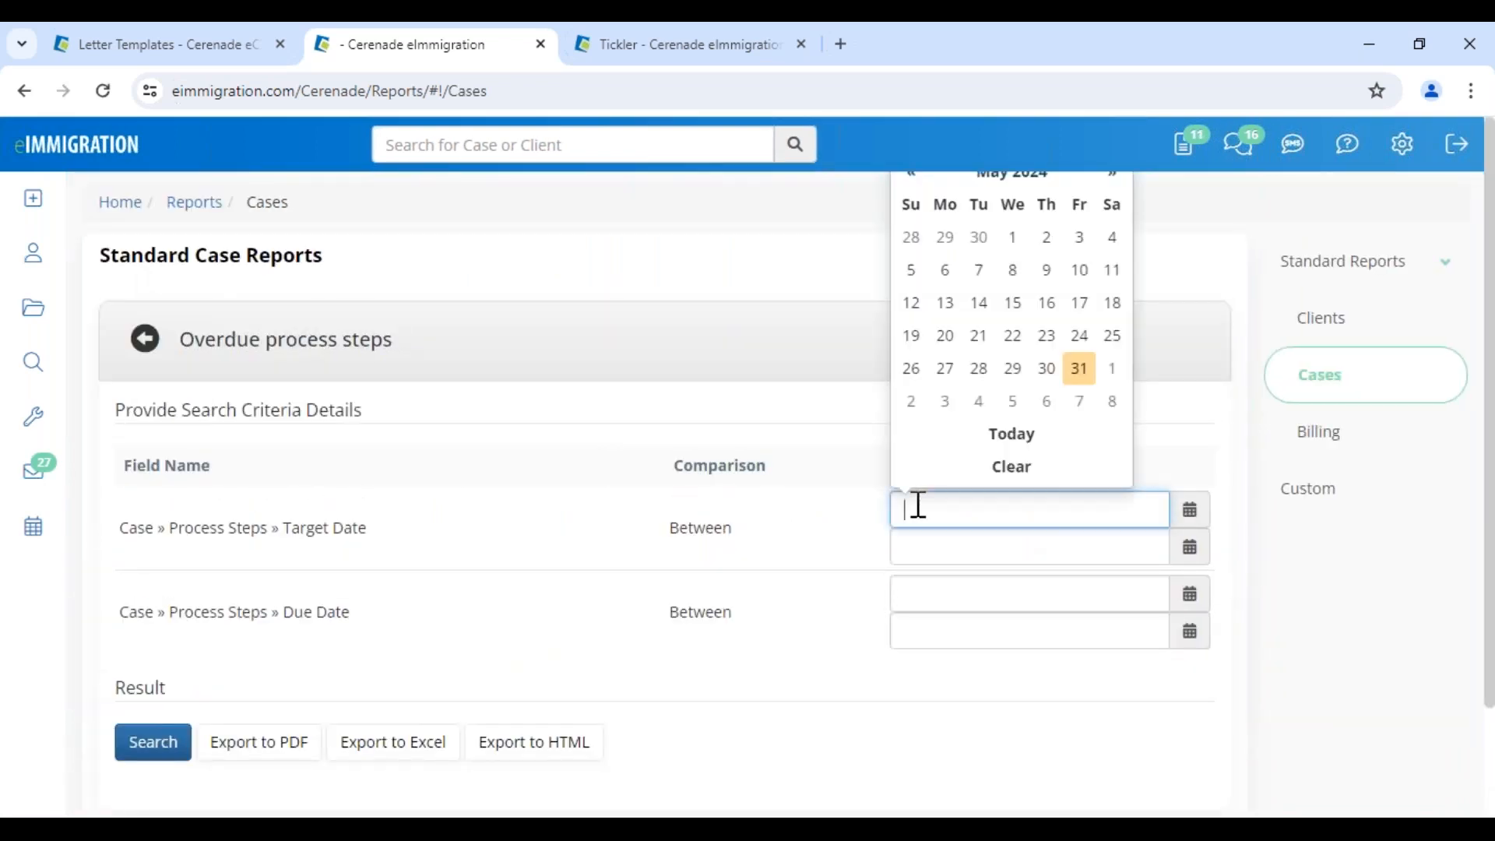
{"action": "left_click", "coordinate": [1004, 178]}
{"action": "left_click", "coordinate": [931, 257]}
{"action": "left_click", "coordinate": [946, 238]}
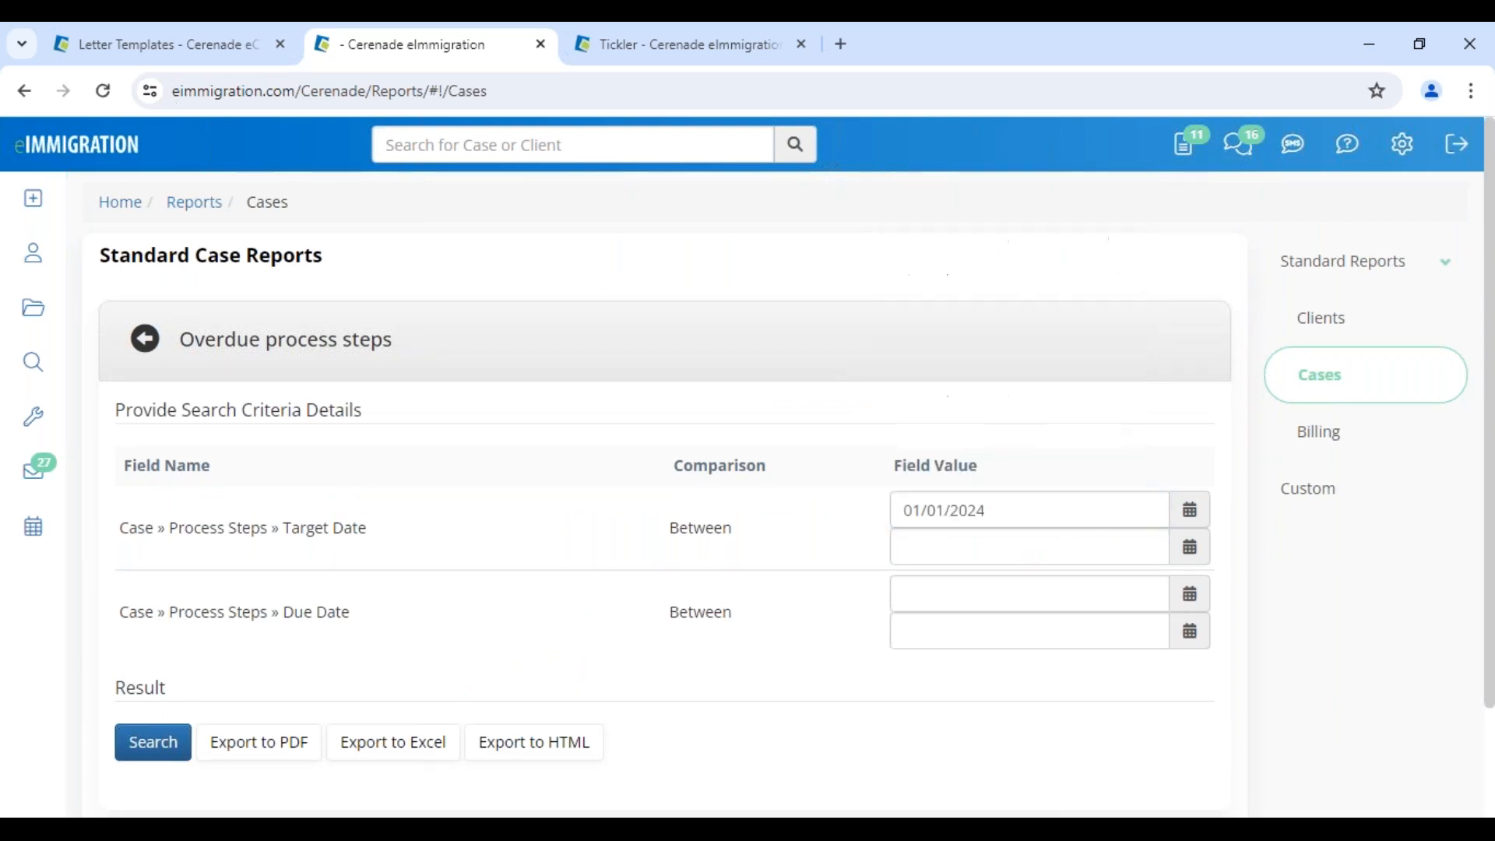
{"action": "left_click", "coordinate": [962, 546]}
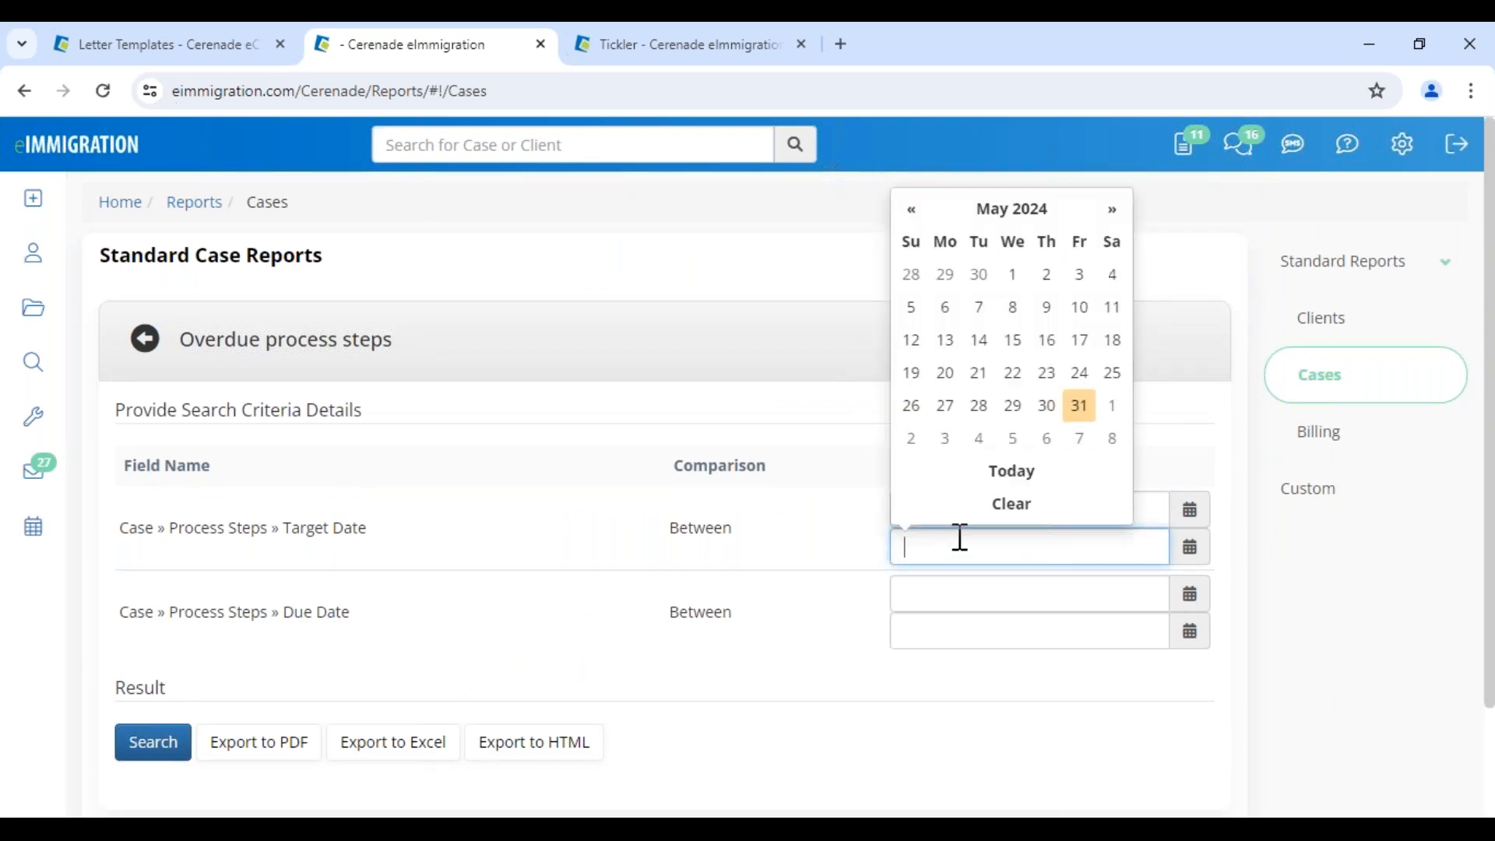
{"action": "left_click", "coordinate": [1082, 441]}
{"action": "left_click", "coordinate": [153, 742]}
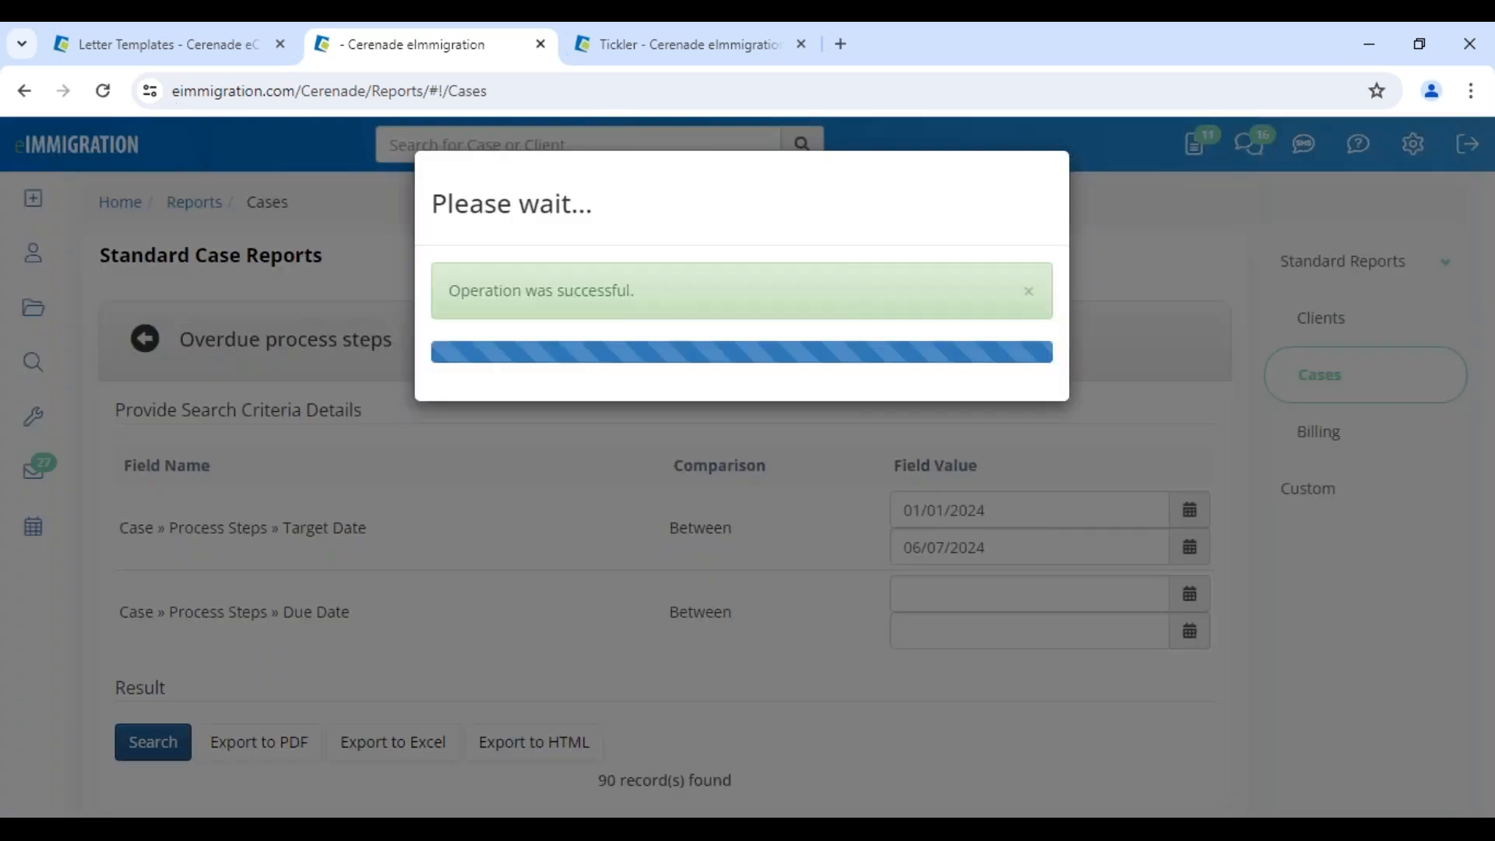
Review the 90 overdue process steps, then return to the case reports list
{"action": "scroll", "coordinate": [381, 496], "scroll_direction": "down", "scroll_amount": 5}
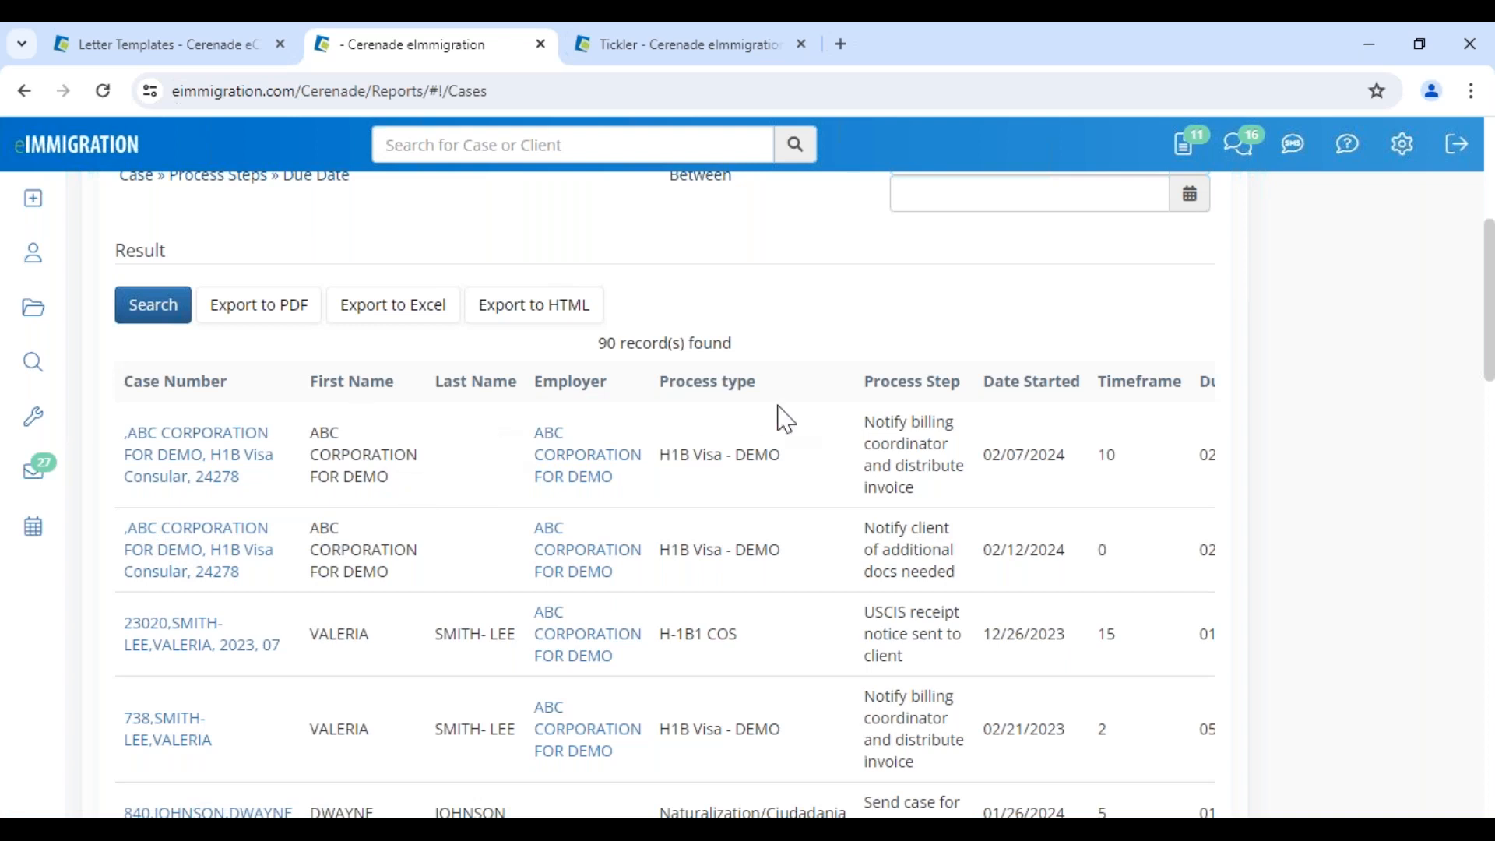
{"action": "left_click_drag", "start_coordinate": [884, 426], "coordinate": [938, 549]}
{"action": "left_click", "coordinate": [934, 556]}
{"action": "left_click_drag", "start_coordinate": [894, 606], "coordinate": [925, 676]}
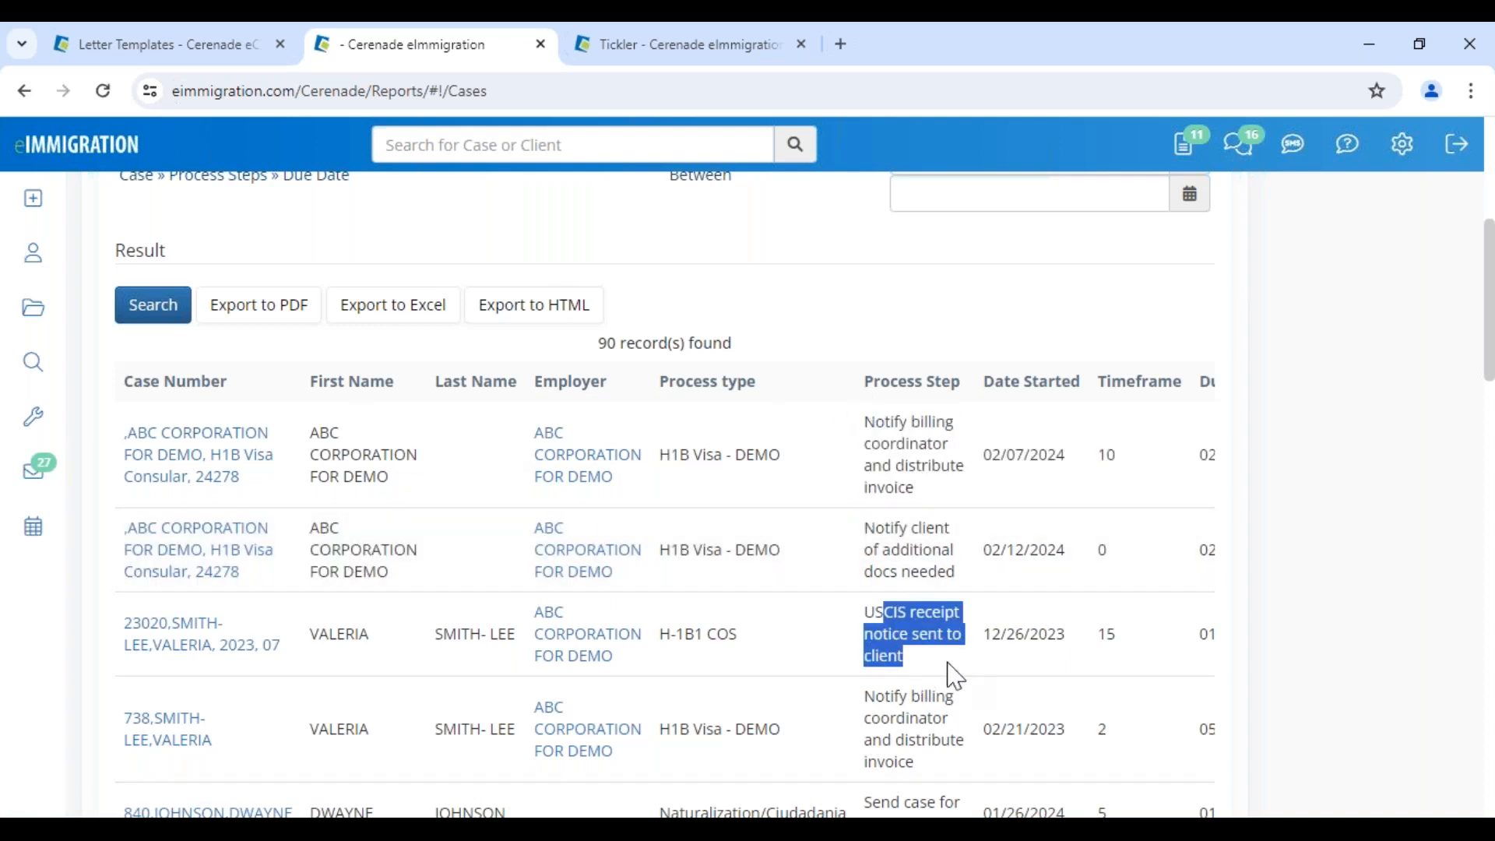
{"action": "left_click_drag", "start_coordinate": [992, 634], "coordinate": [1070, 661]}
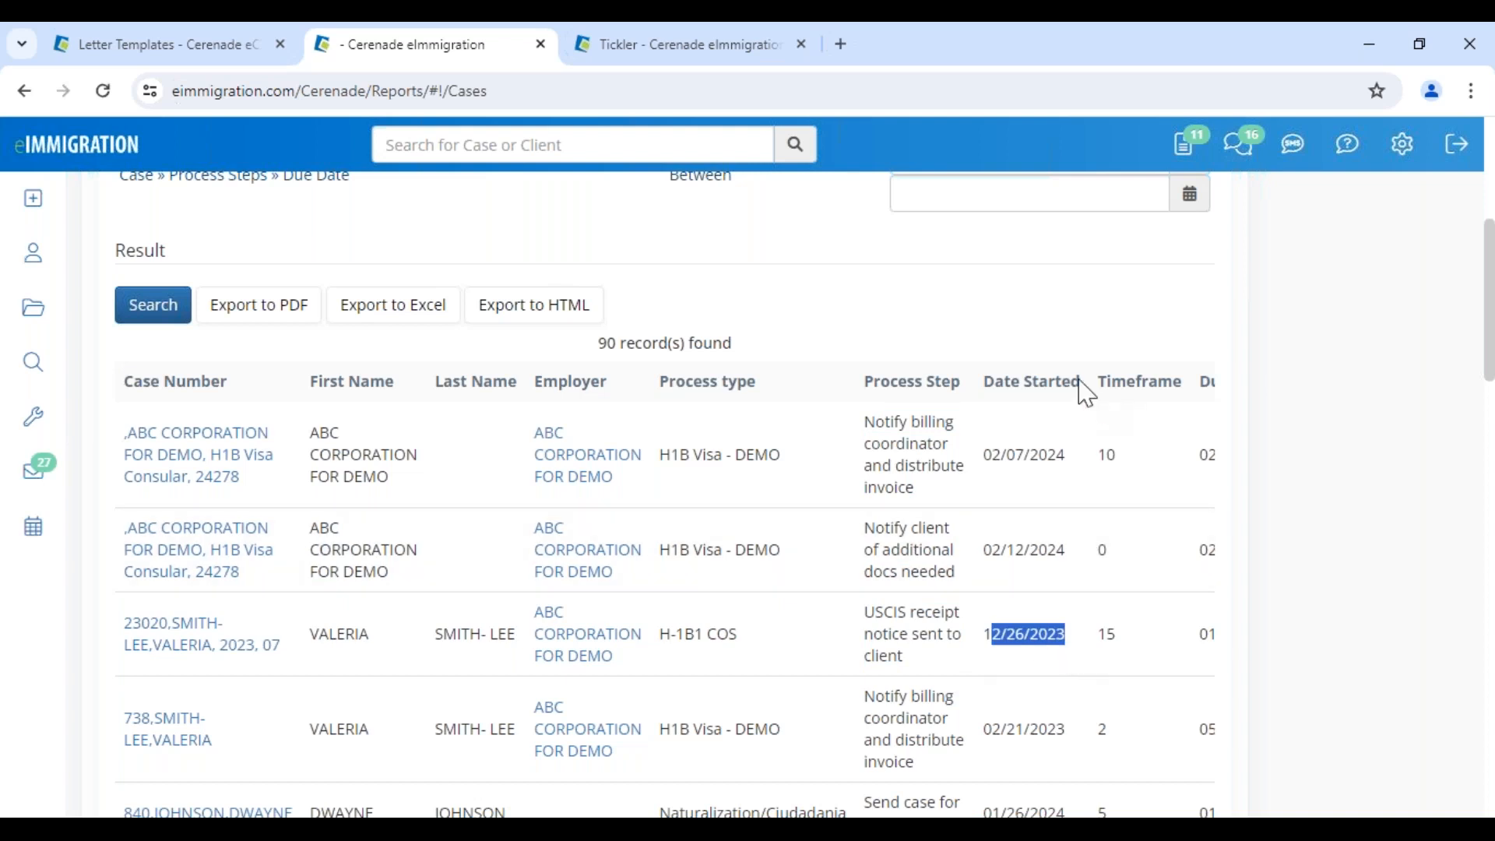
{"action": "scroll", "coordinate": [654, 507], "scroll_direction": "up", "scroll_amount": 5}
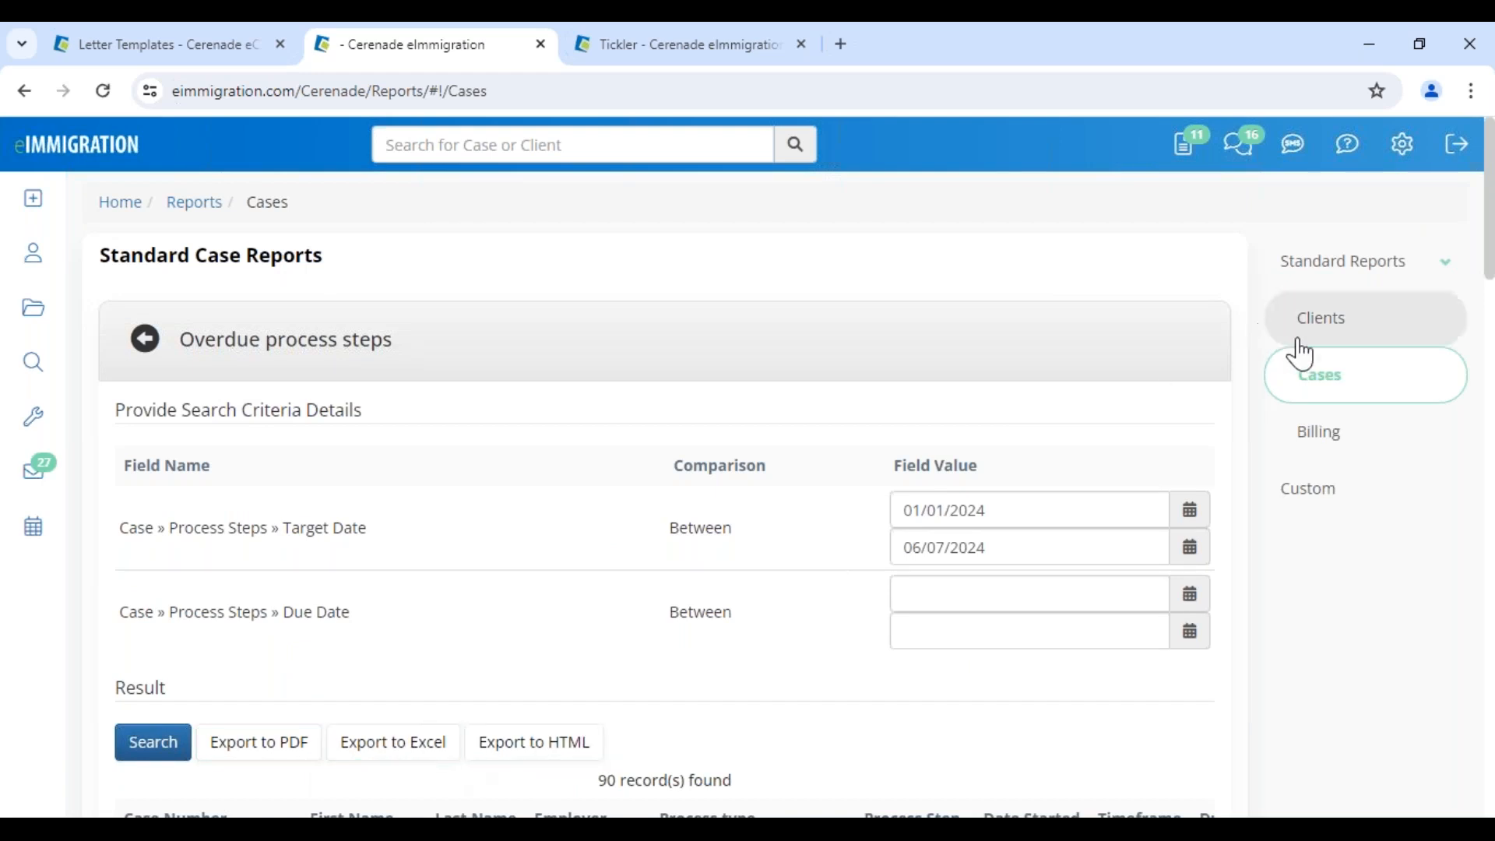
{"action": "left_click", "coordinate": [1352, 399]}
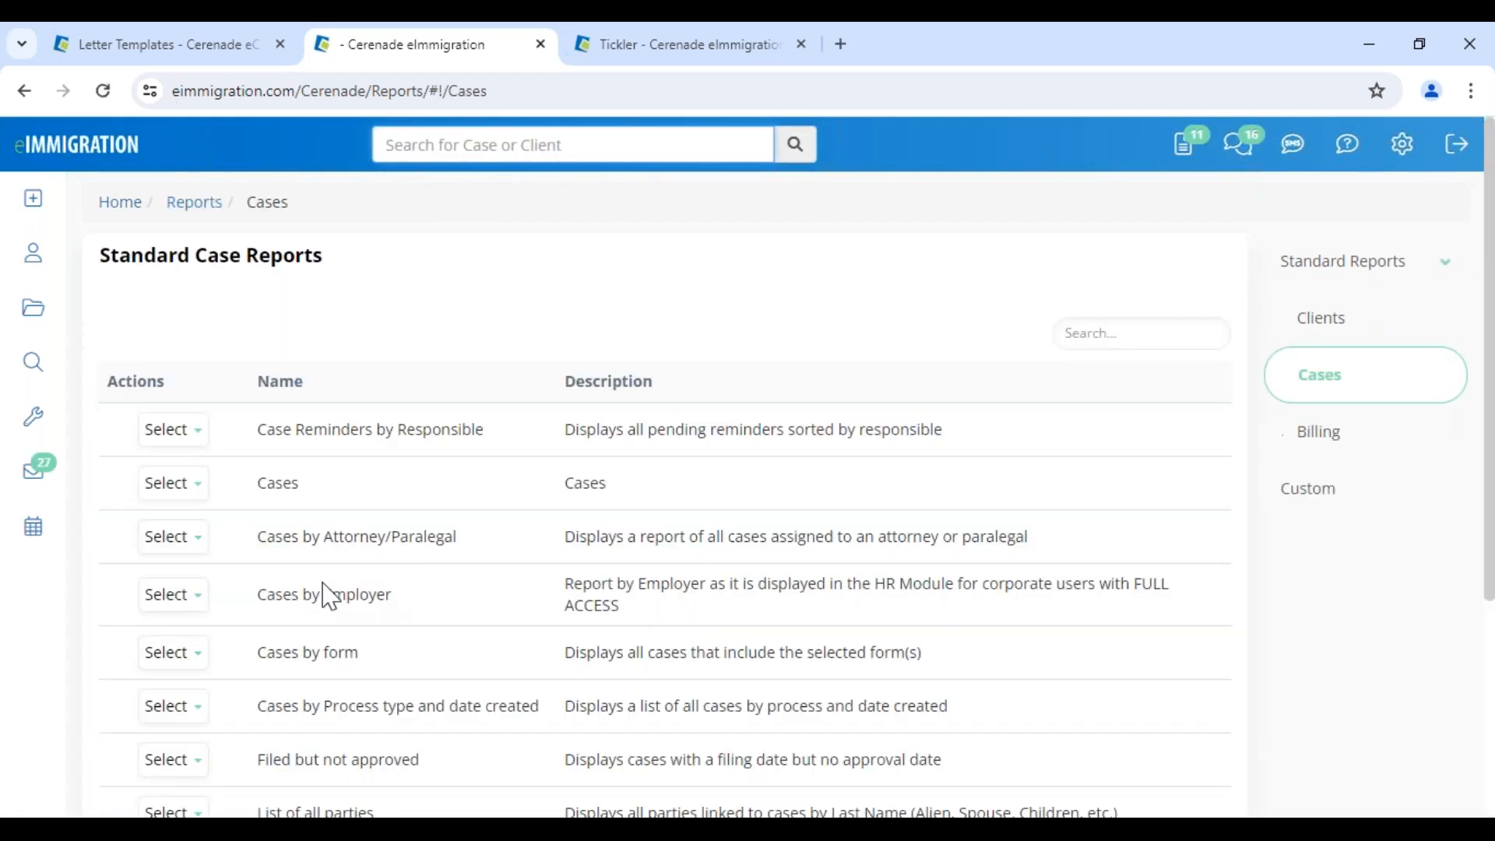
Run the Cases by Attorney/Paralegal report and search all cases
{"action": "left_click_drag", "start_coordinate": [267, 537], "coordinate": [490, 557]}
{"action": "left_click", "coordinate": [193, 545]}
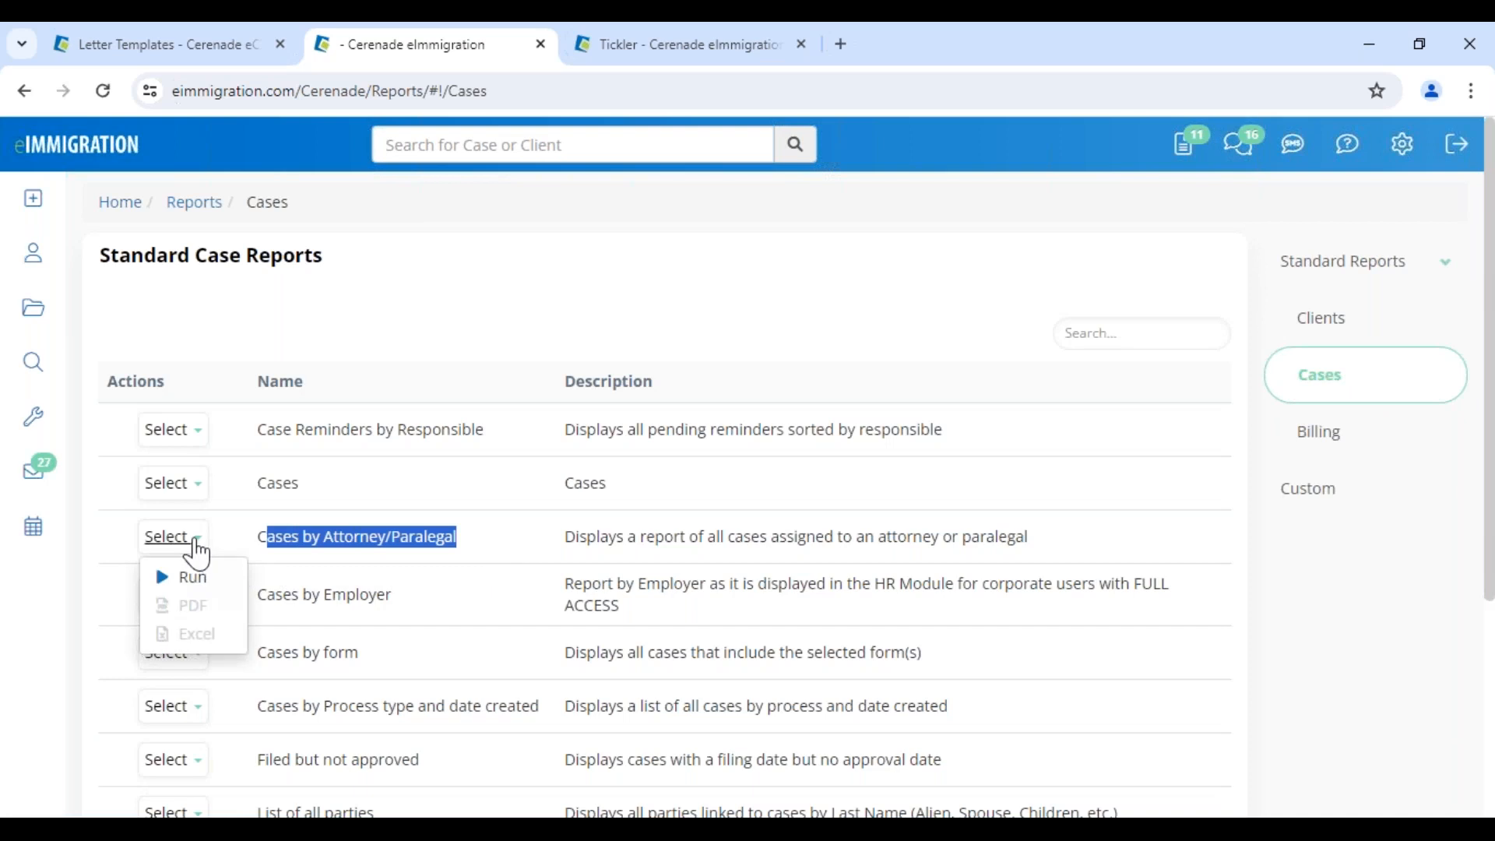
{"action": "left_click", "coordinate": [167, 577]}
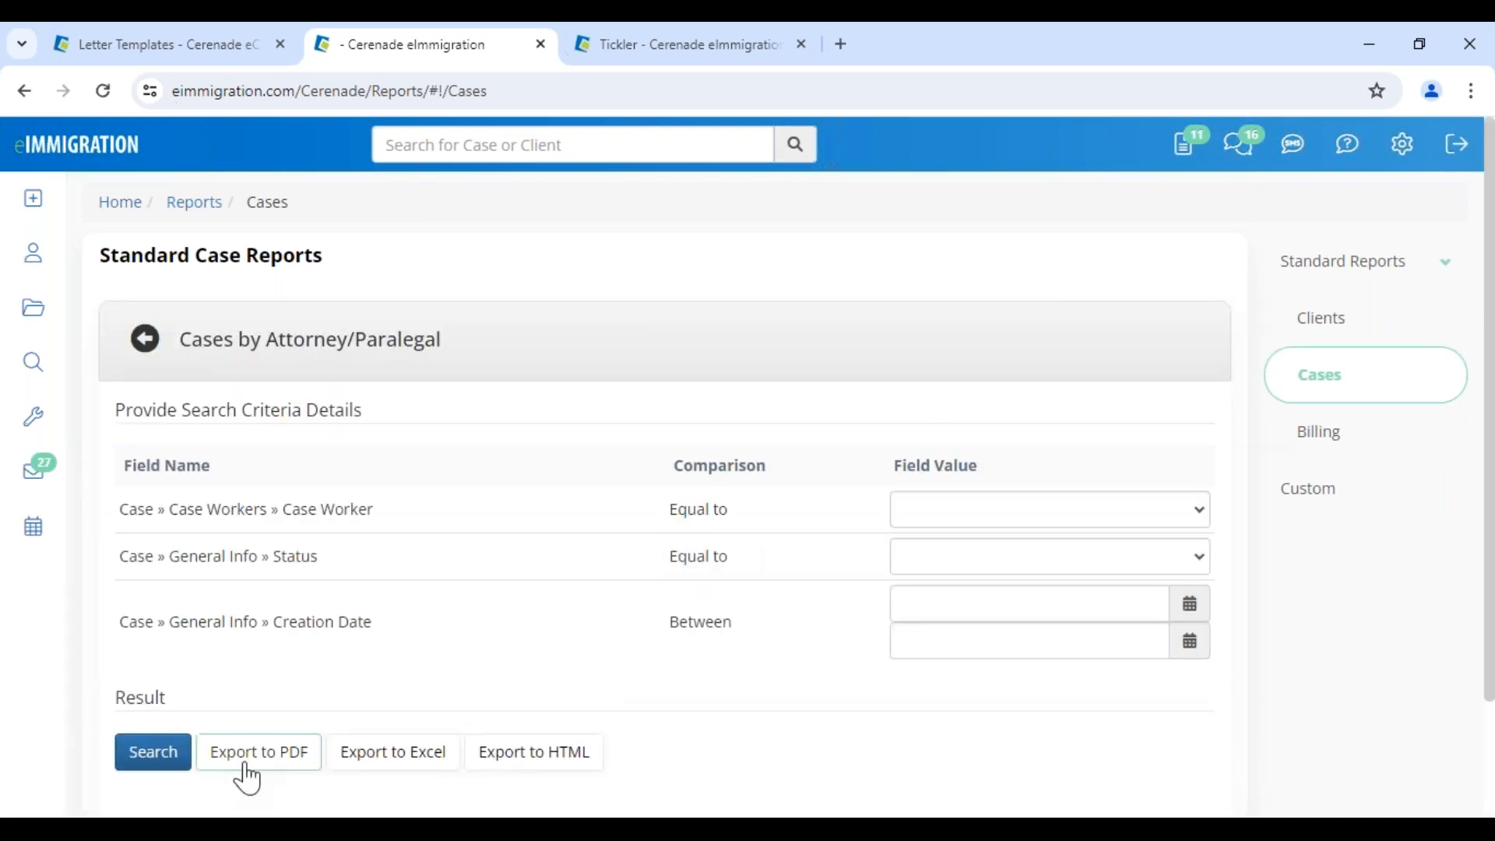
{"action": "left_click", "coordinate": [152, 758]}
{"action": "scroll", "coordinate": [397, 709], "scroll_direction": "down", "scroll_amount": 4}
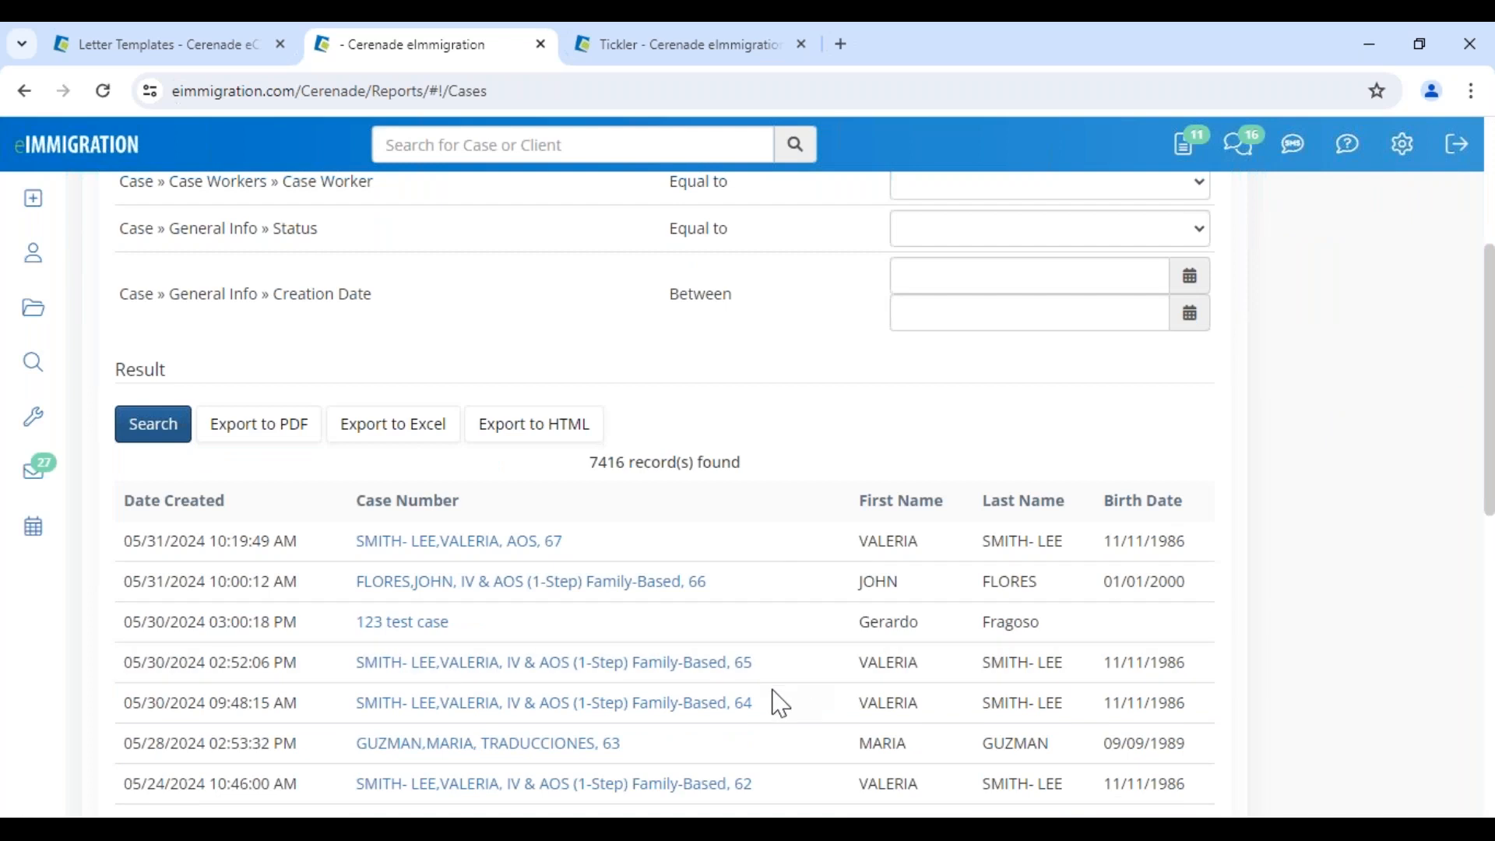
{"action": "scroll", "coordinate": [778, 701], "scroll_direction": "up", "scroll_amount": 4}
Filter the report to the chosen case worker's Active cases
{"action": "left_click", "coordinate": [926, 524]}
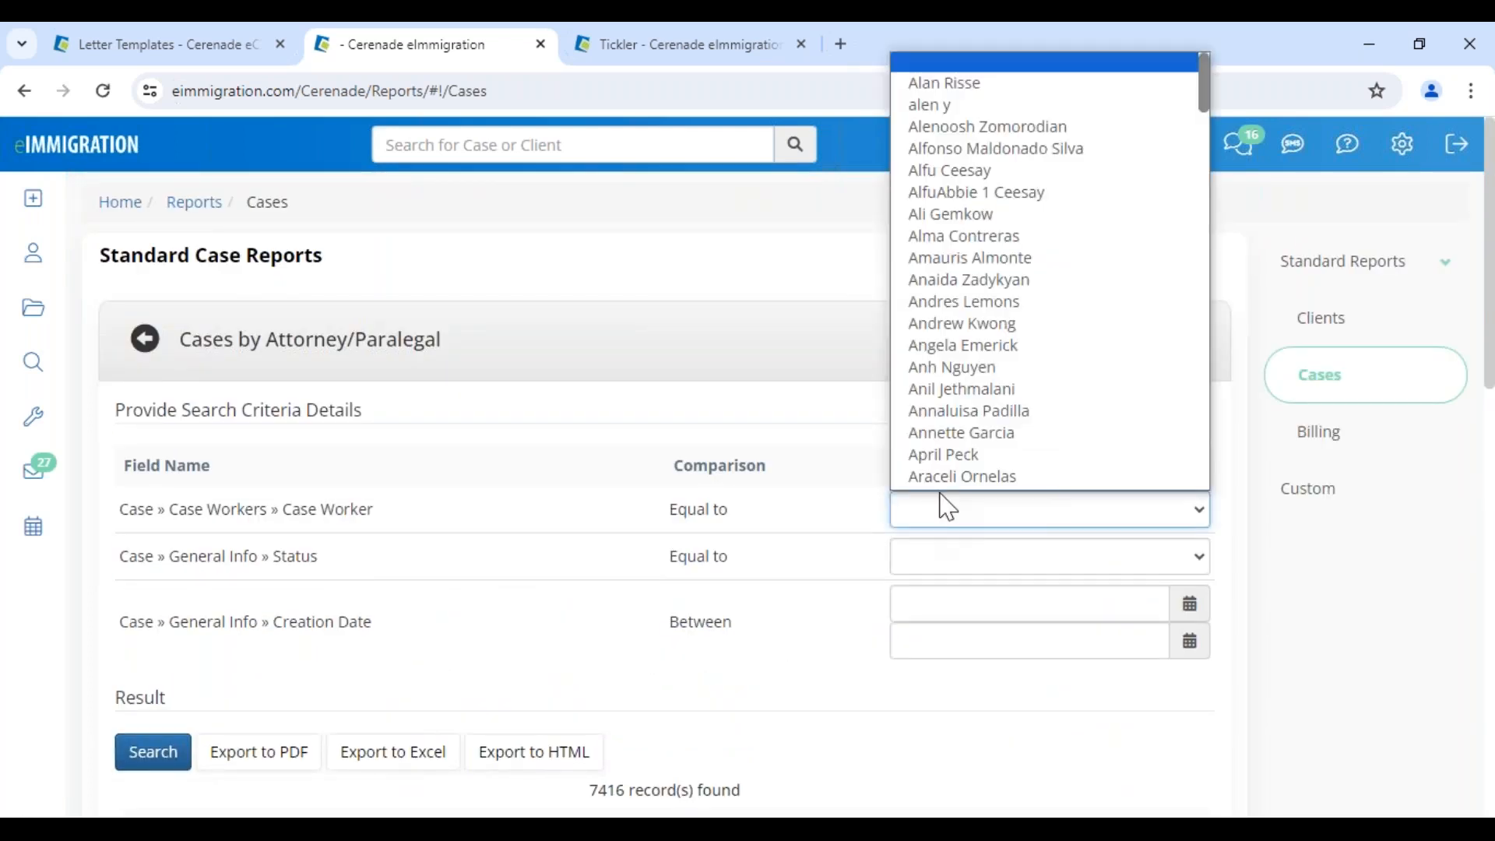
{"action": "scroll", "coordinate": [961, 482], "scroll_direction": "down", "scroll_amount": 15}
{"action": "scroll", "coordinate": [966, 479], "scroll_direction": "down", "scroll_amount": 10}
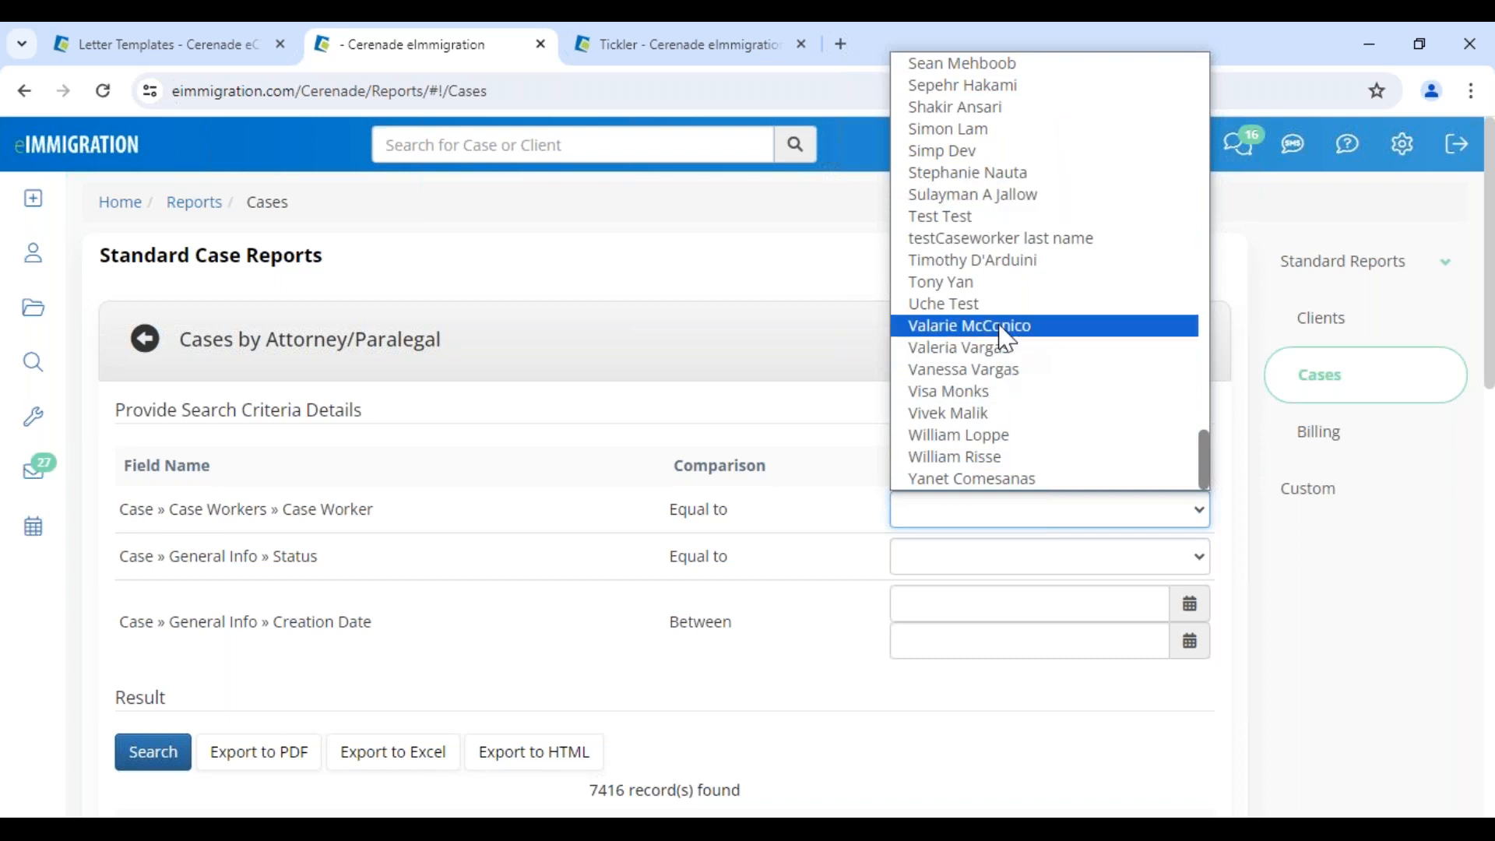
{"action": "left_click", "coordinate": [1007, 371]}
{"action": "left_click", "coordinate": [953, 559]}
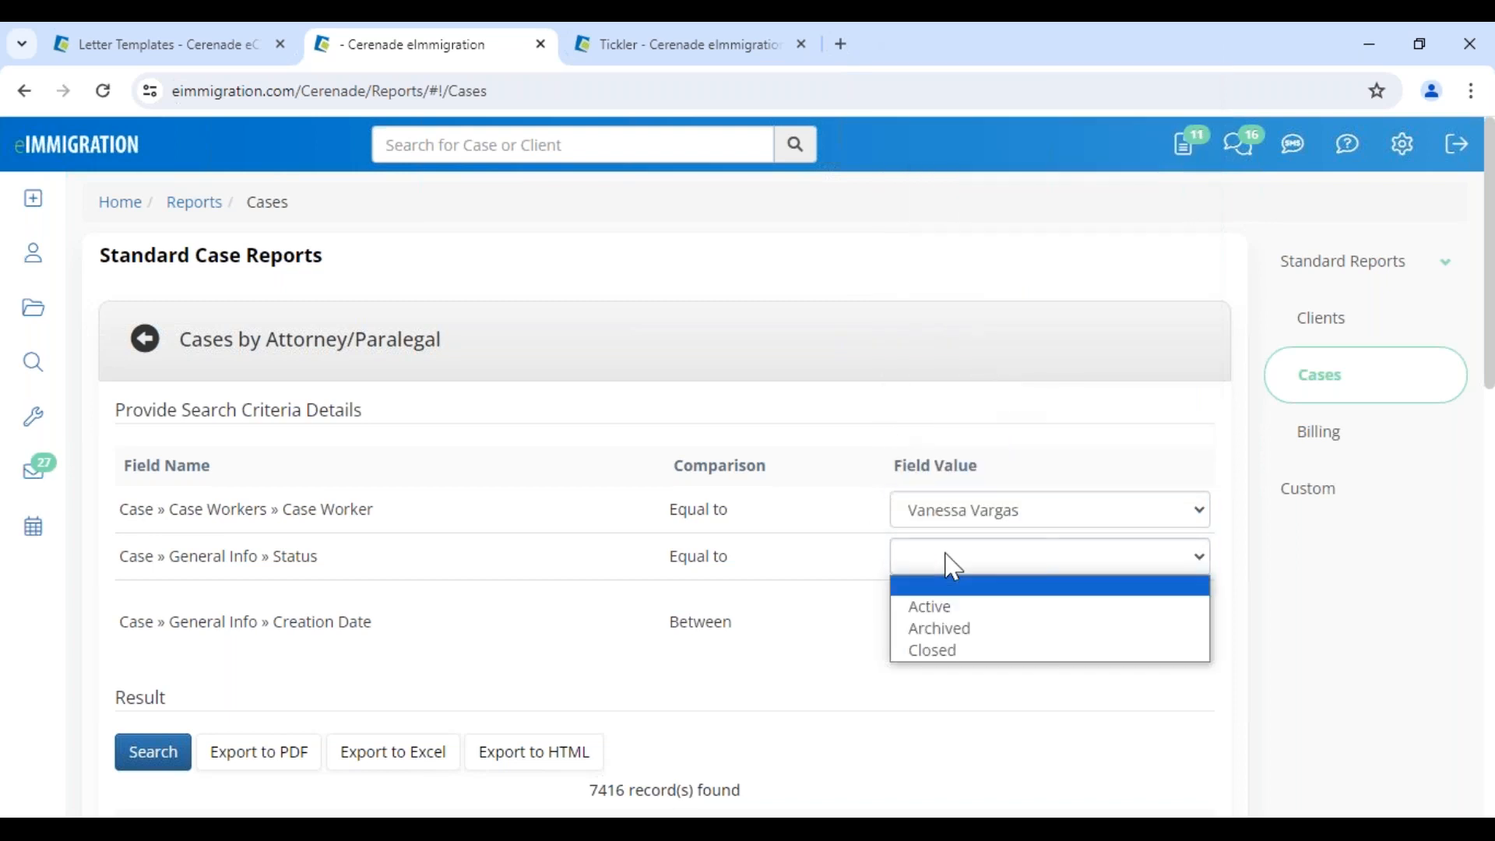
{"action": "left_click", "coordinate": [951, 610]}
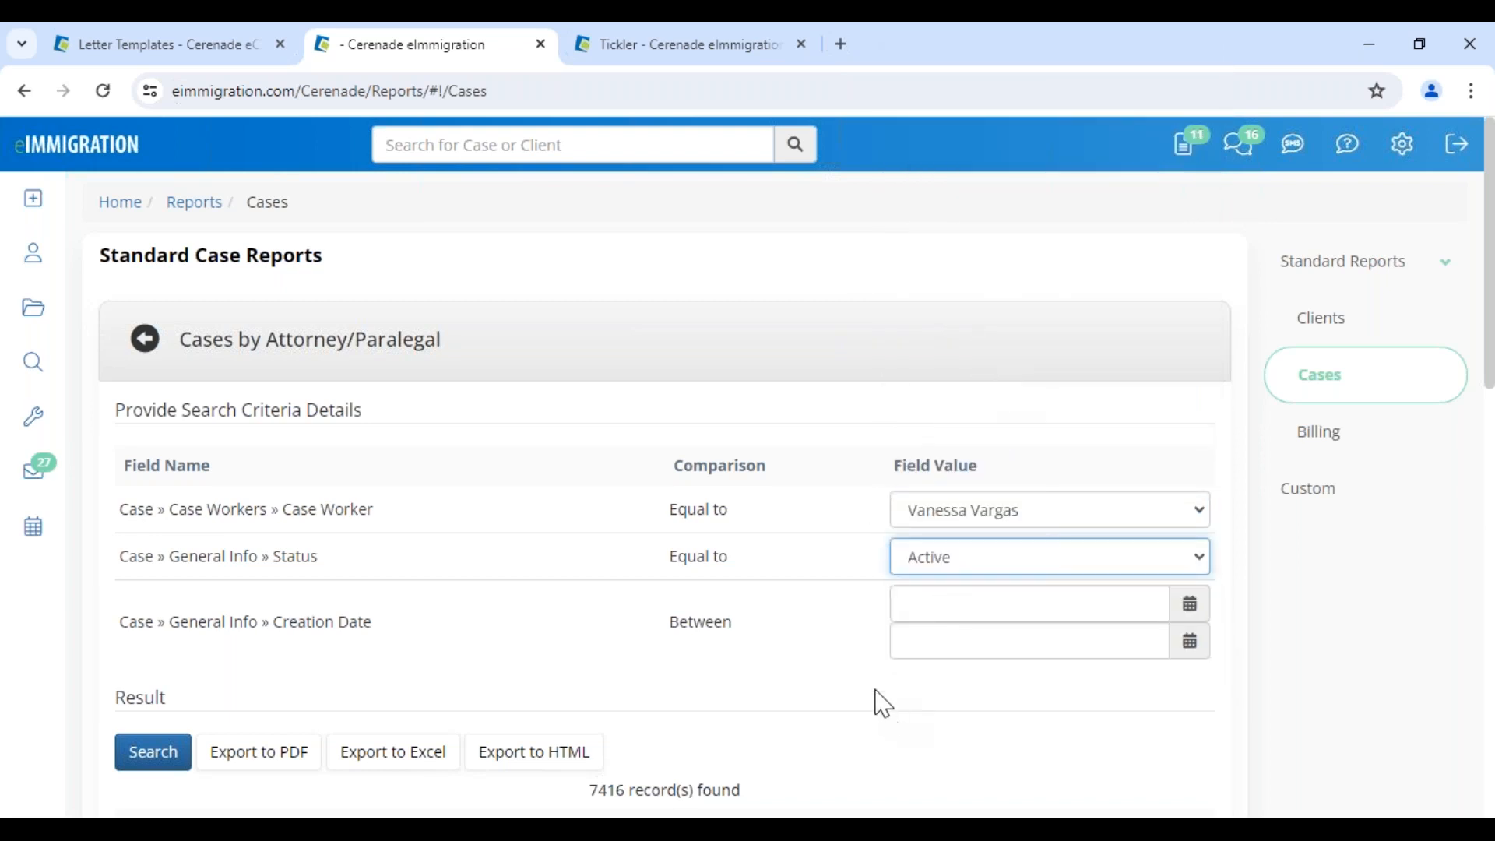
Set the Creation Date range from 01/01/2024 to today, 05/31/2024, and search
{"action": "left_click", "coordinate": [914, 598]}
{"action": "left_click", "coordinate": [959, 269]}
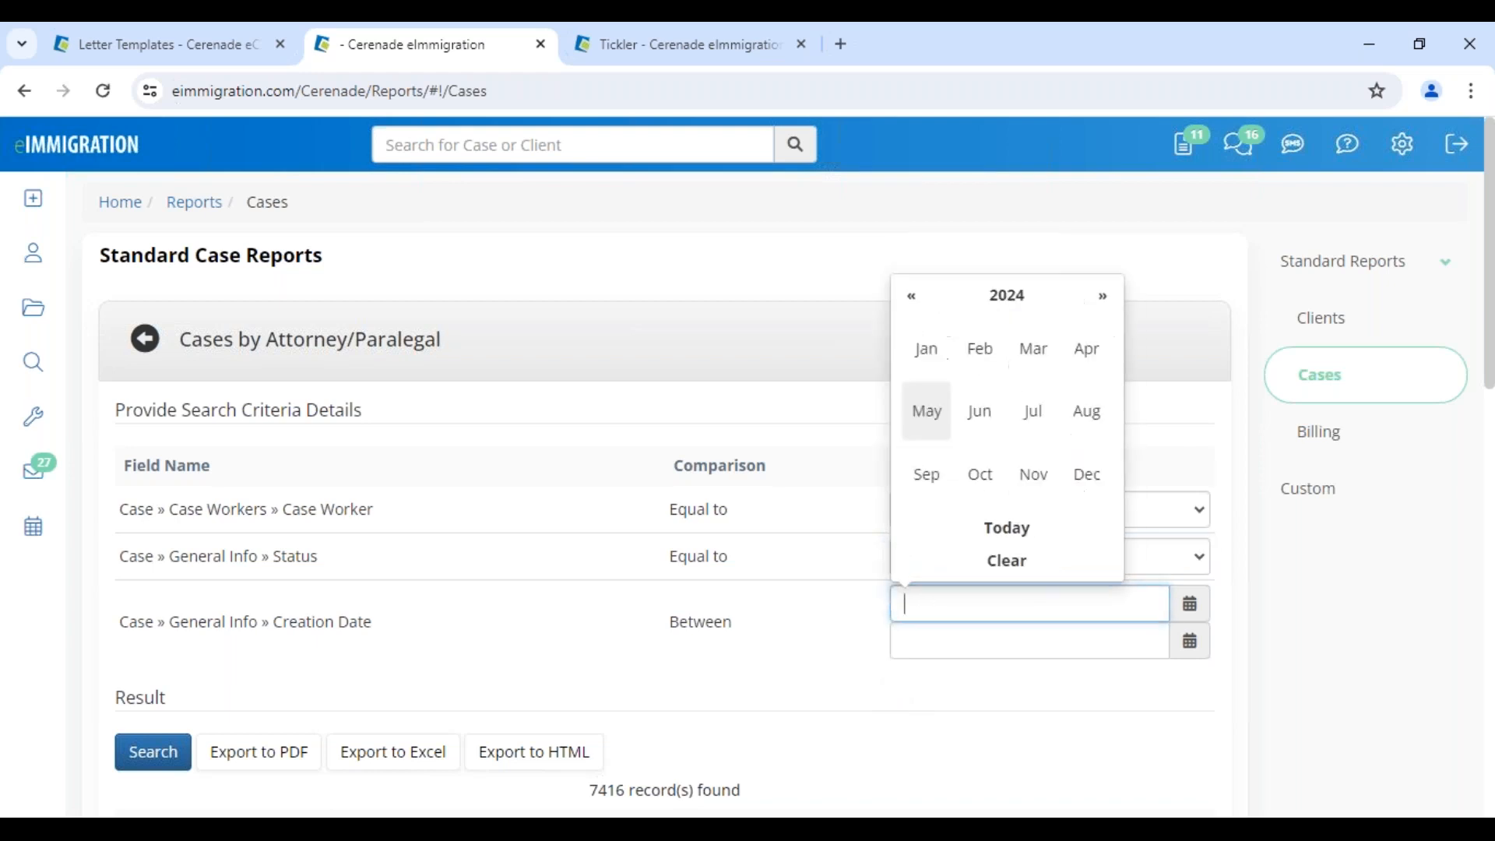
{"action": "left_click", "coordinate": [937, 348]}
{"action": "left_click", "coordinate": [946, 331]}
{"action": "left_click", "coordinate": [963, 648]}
{"action": "left_click", "coordinate": [979, 575]}
{"action": "left_click", "coordinate": [173, 759]}
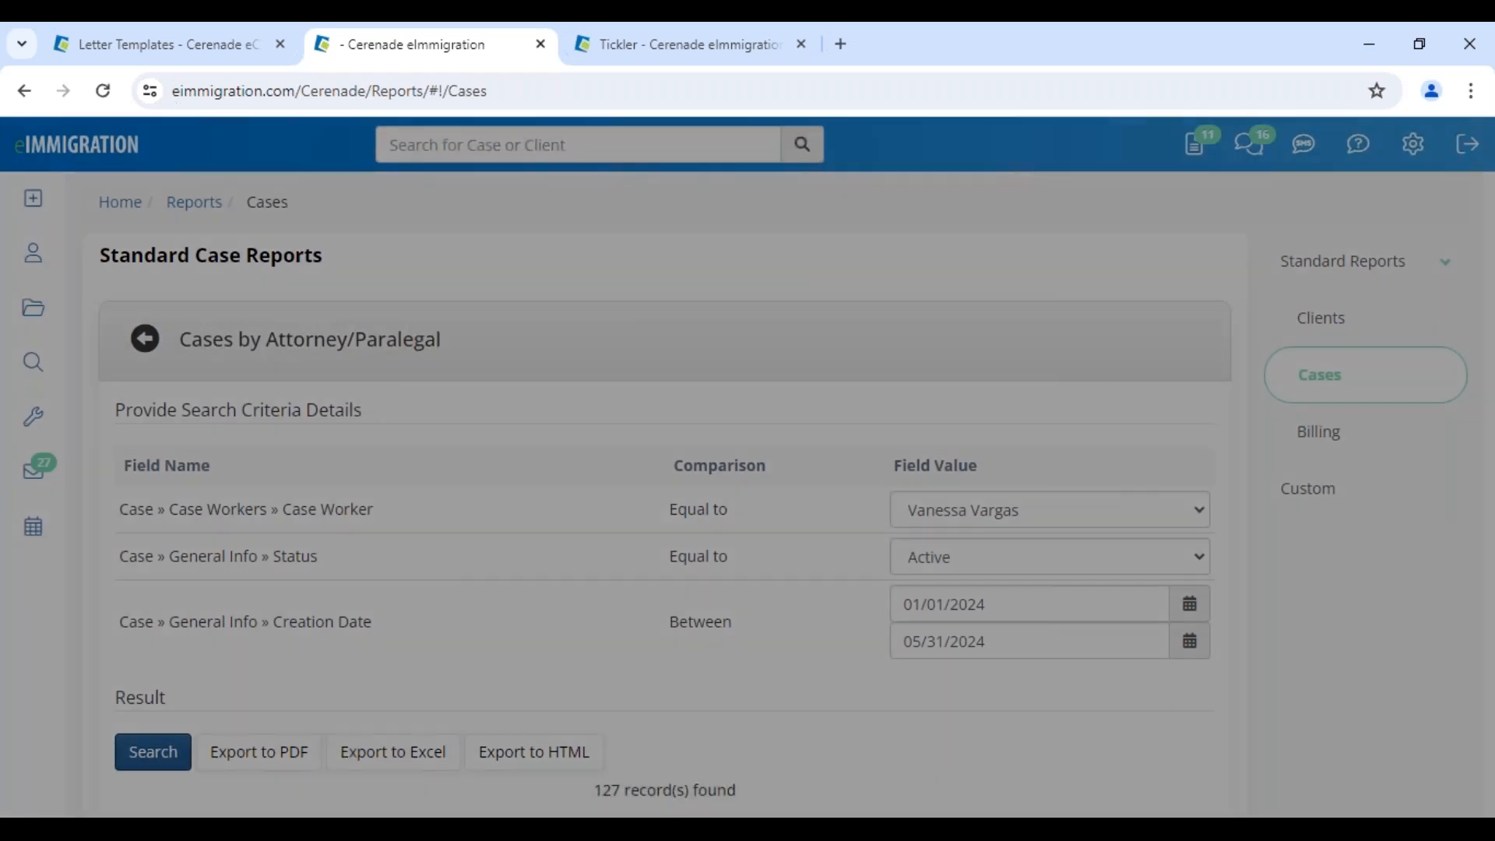
Review the 127 records found and their creation dates
{"action": "scroll", "coordinate": [857, 701], "scroll_direction": "down", "scroll_amount": 3}
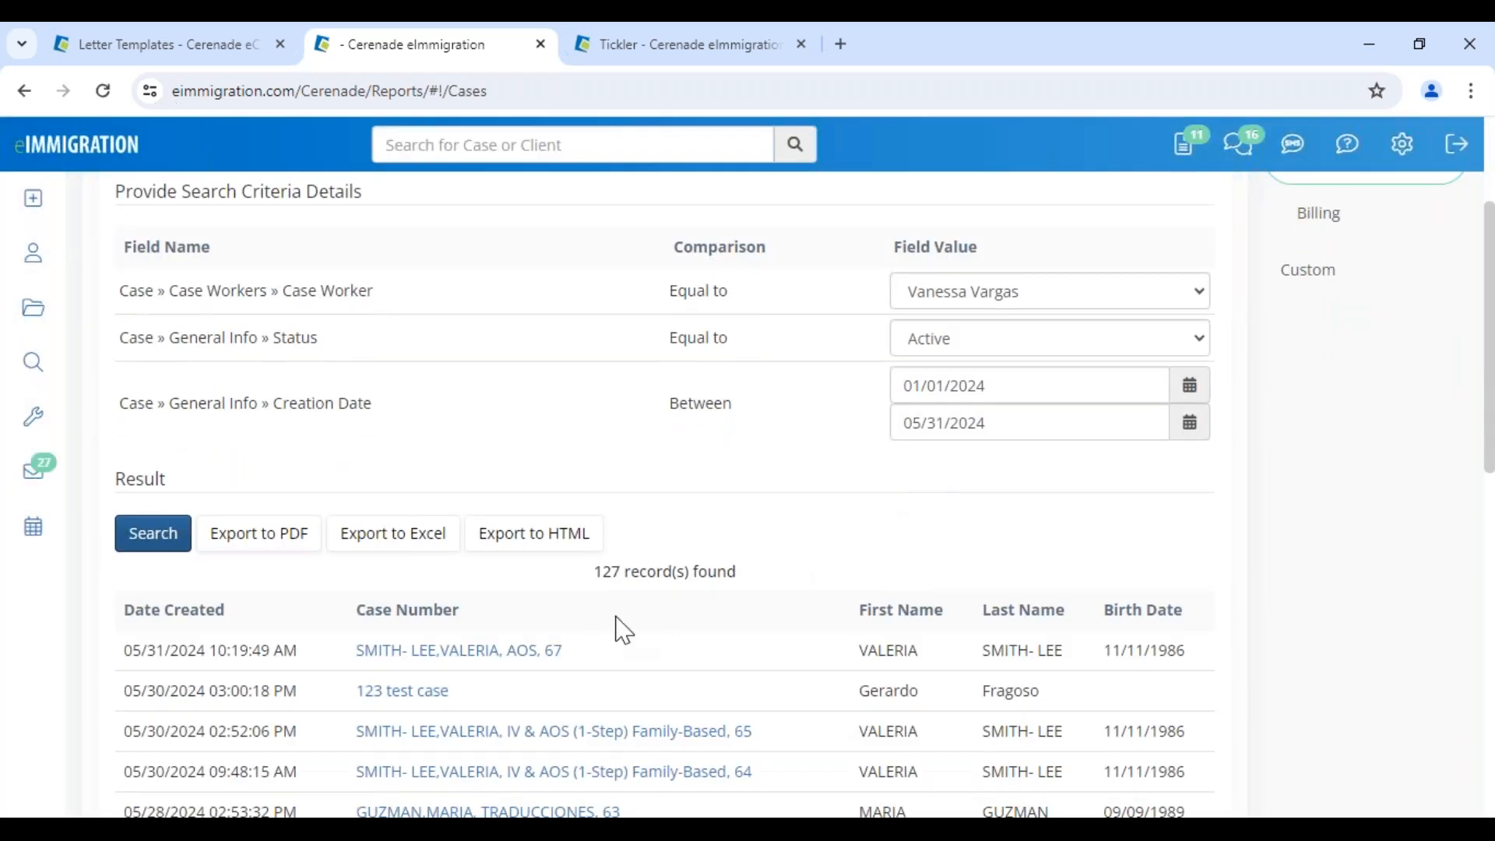
{"action": "left_click_drag", "start_coordinate": [583, 589], "coordinate": [790, 578]}
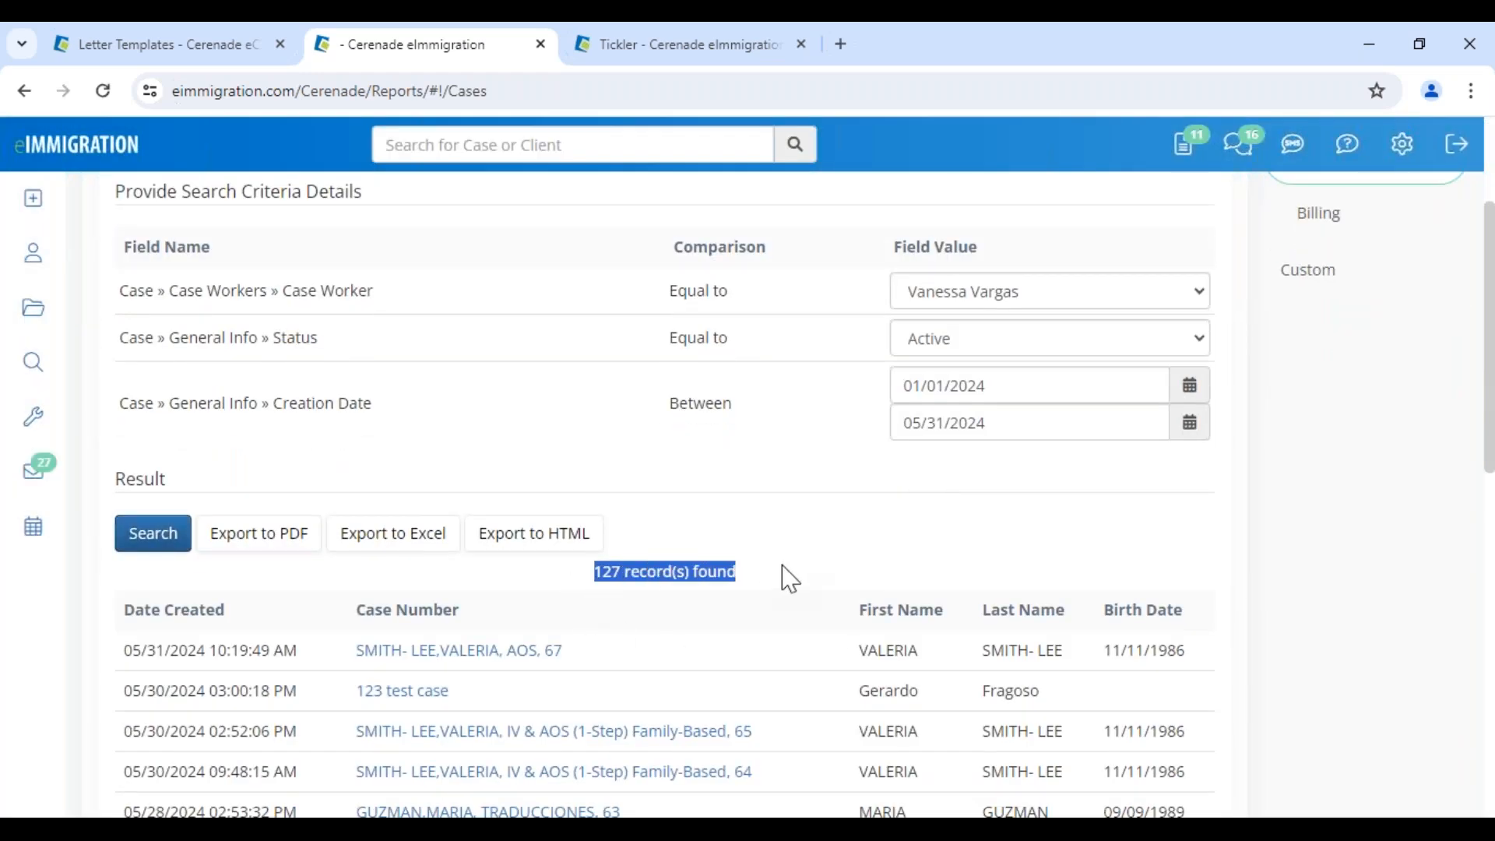
{"action": "left_click", "coordinate": [792, 579]}
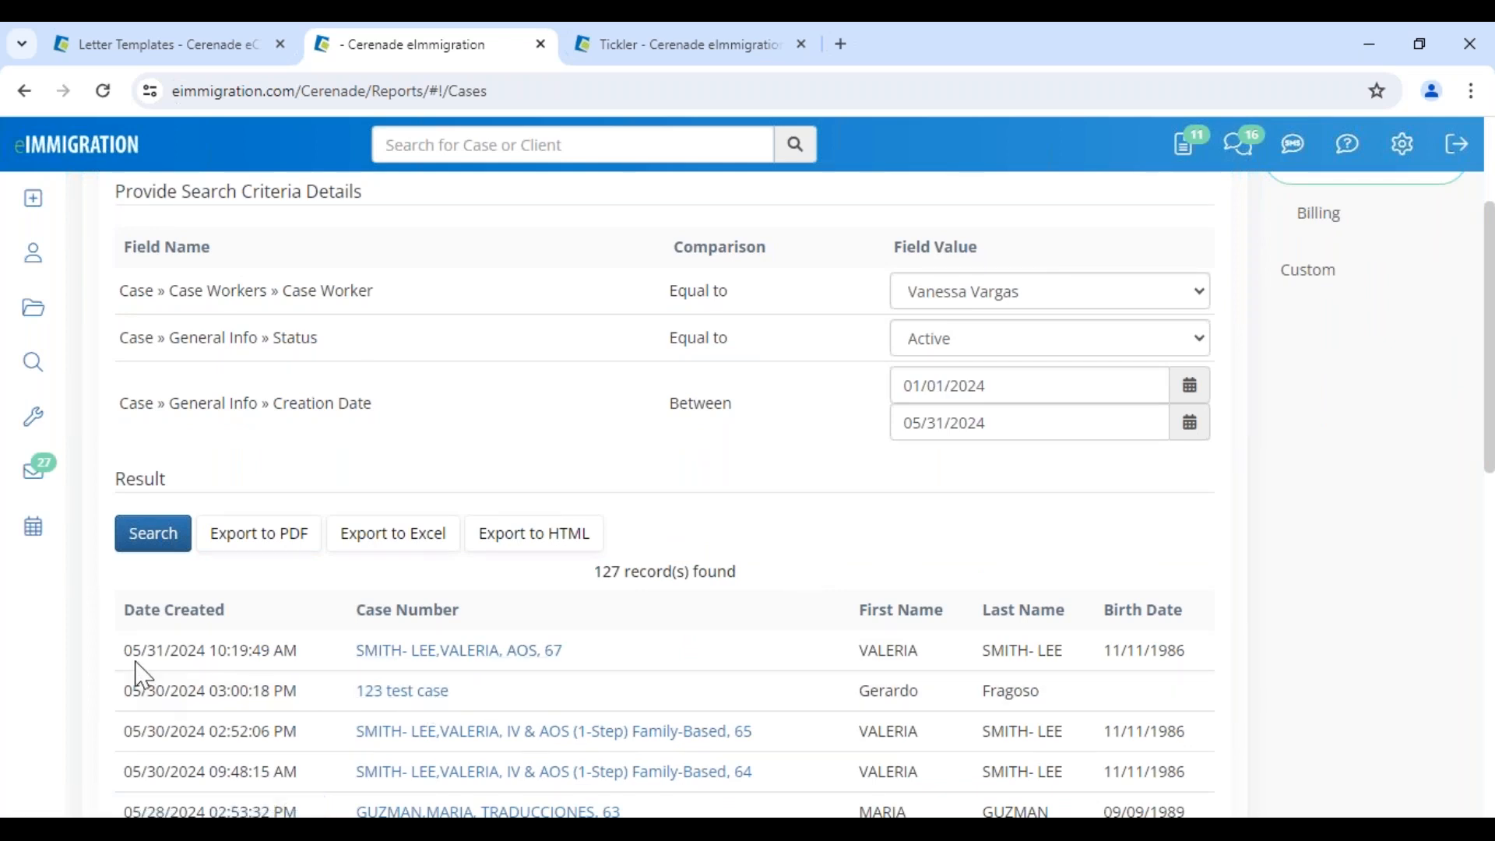
{"action": "left_click_drag", "start_coordinate": [122, 653], "coordinate": [297, 652]}
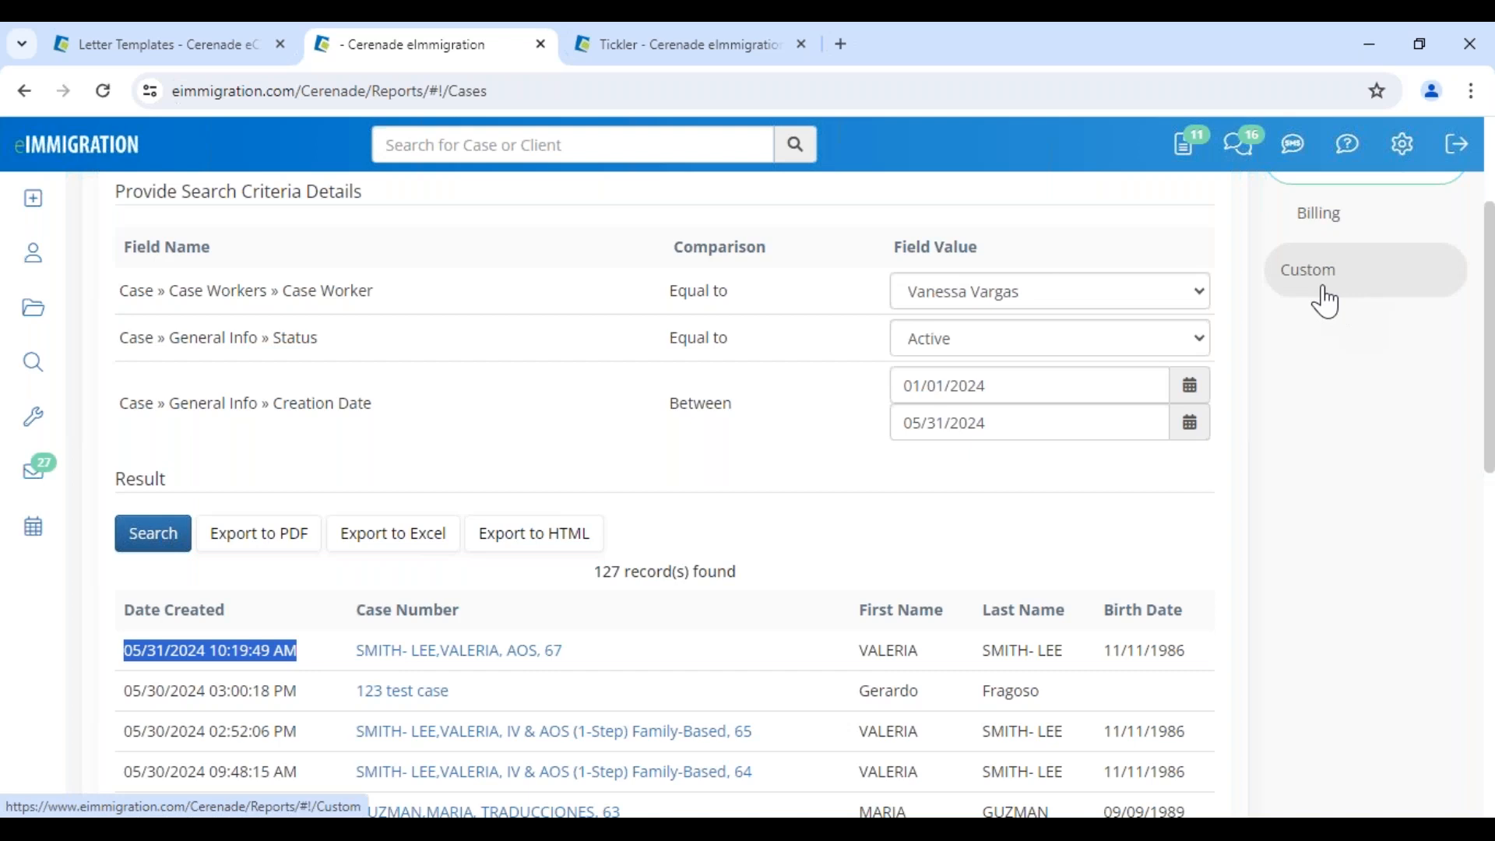
{"action": "left_click", "coordinate": [160, 47]}
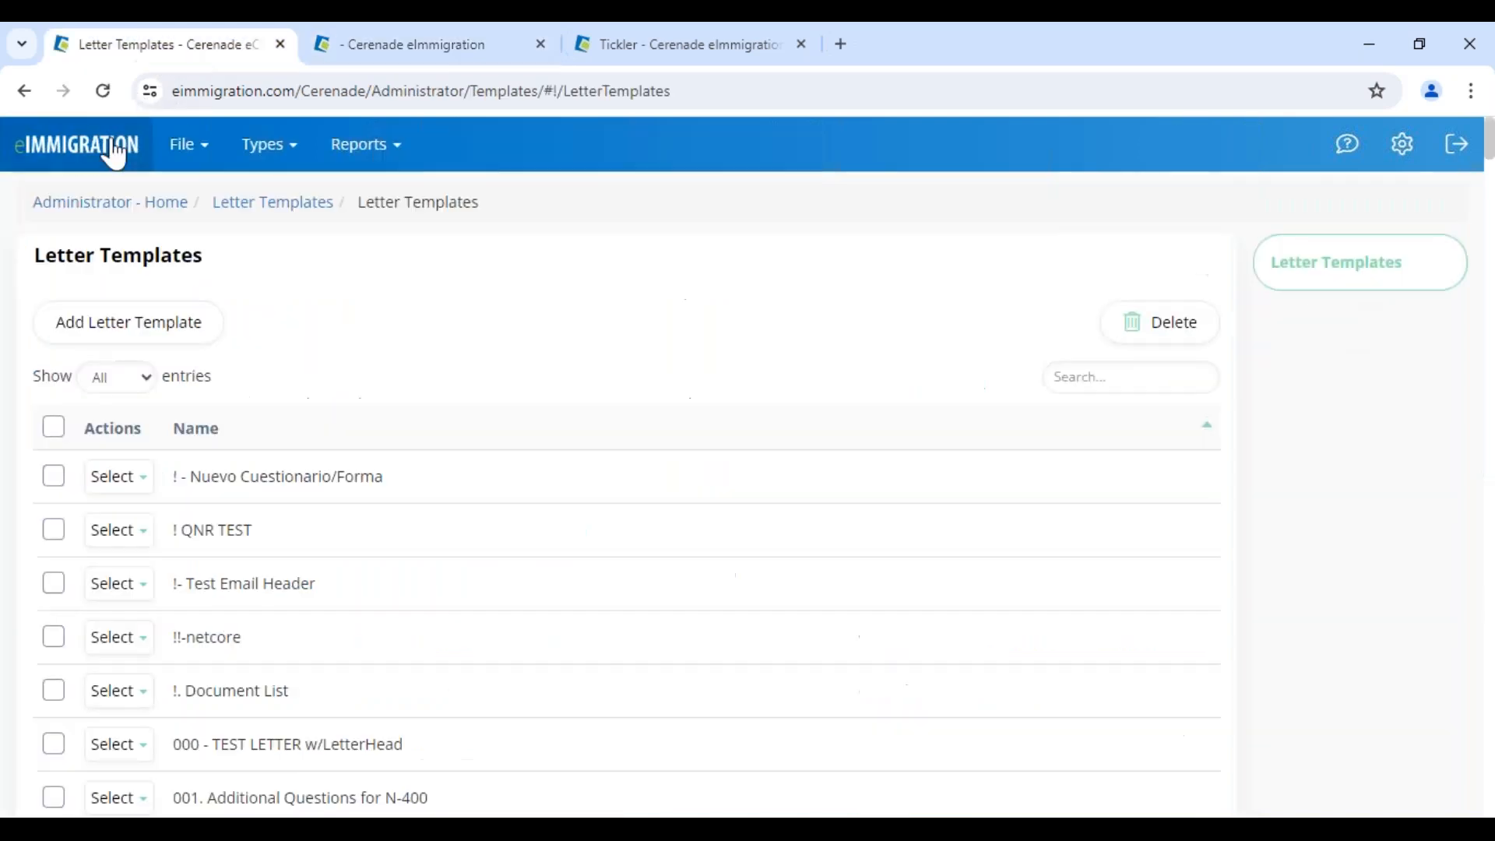
{"action": "left_click", "coordinate": [70, 161]}
{"action": "scroll", "coordinate": [97, 623], "scroll_direction": "down", "scroll_amount": 5}
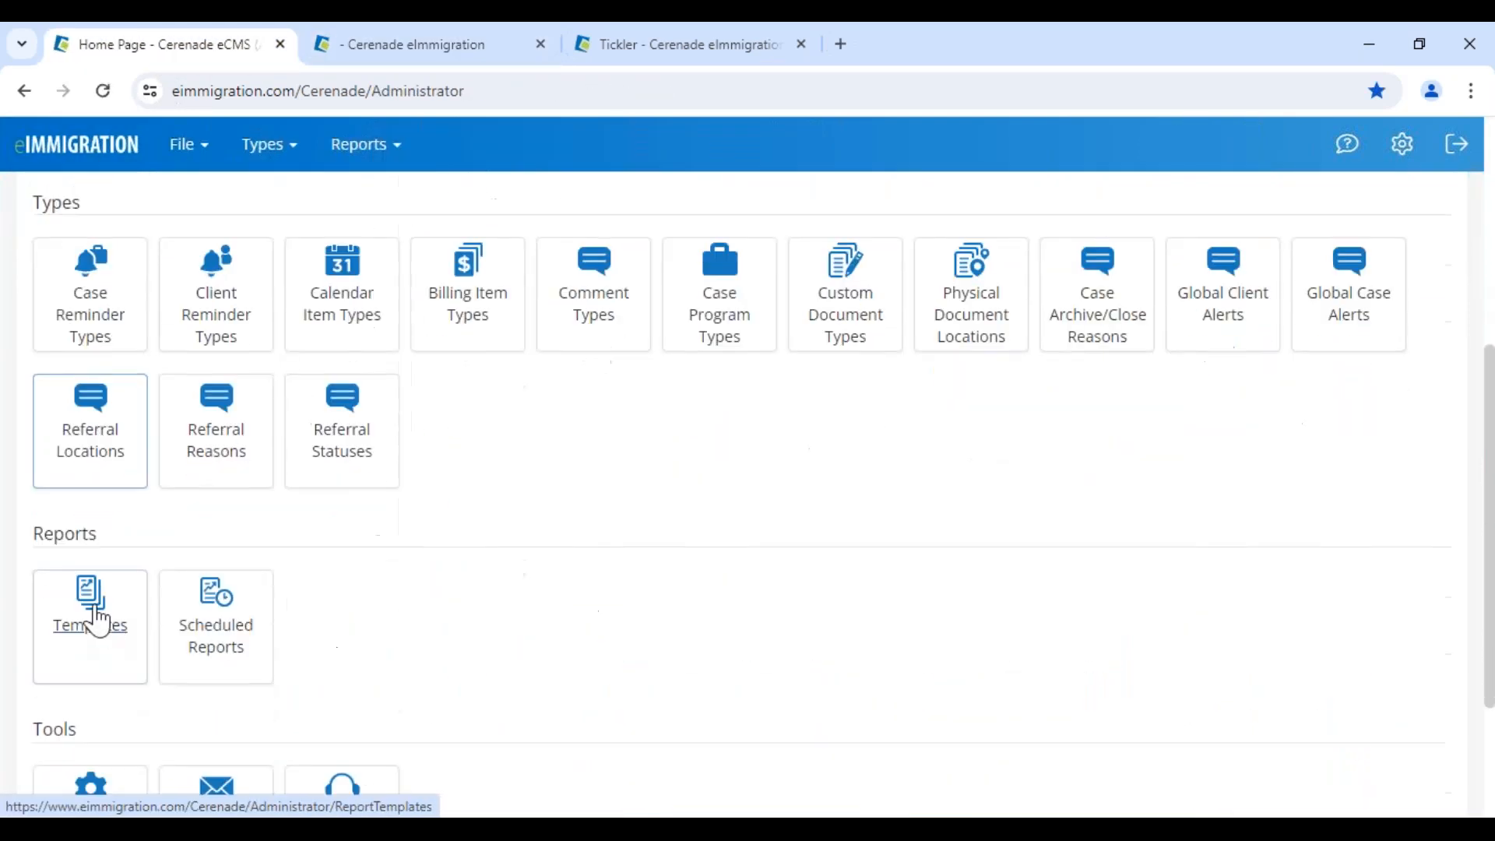
{"action": "double_click", "coordinate": [65, 535]}
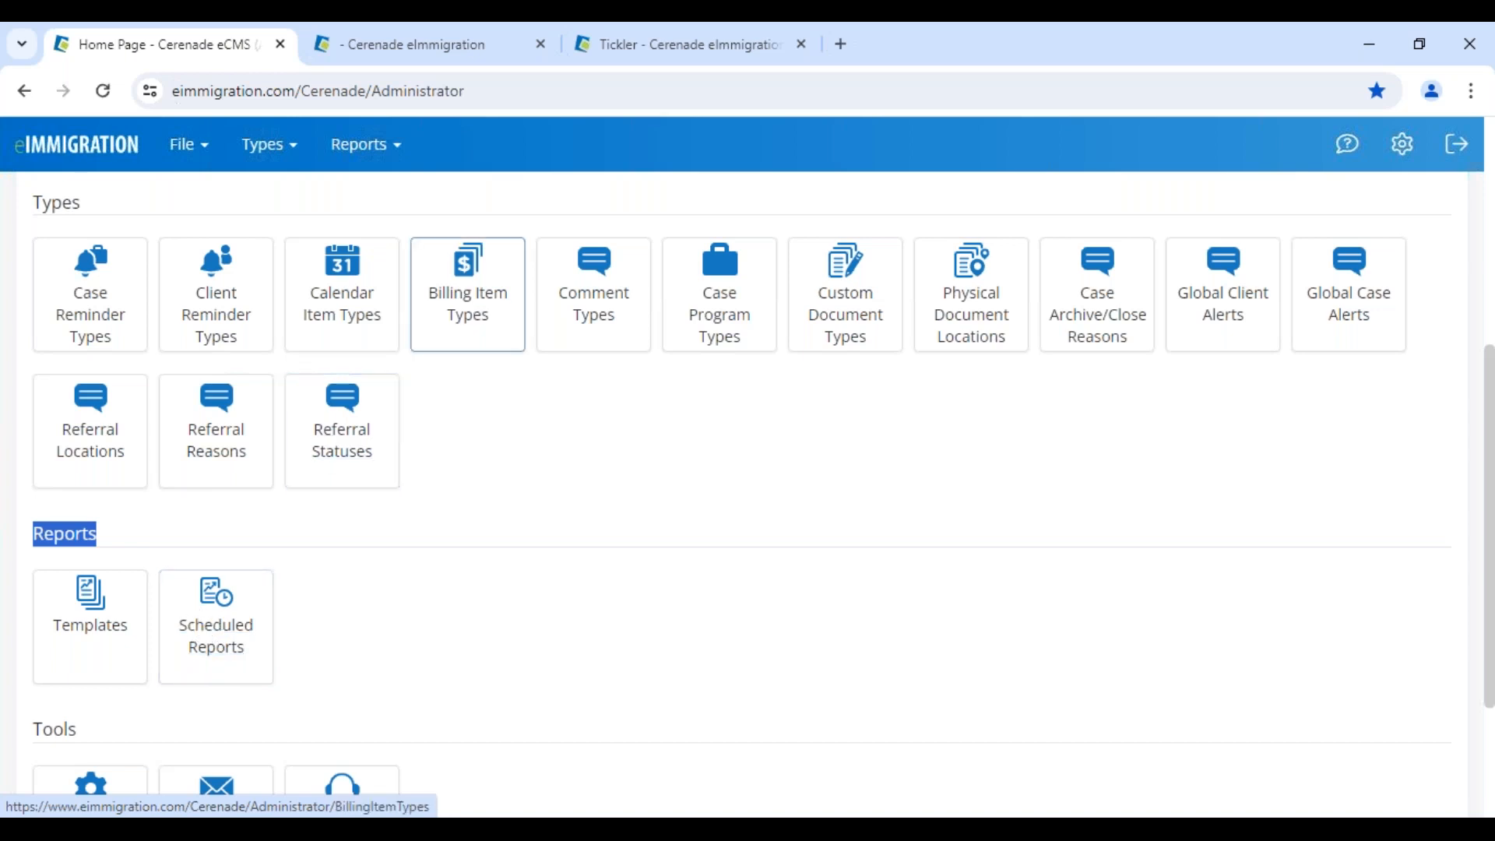
{"action": "left_click", "coordinate": [554, 54]}
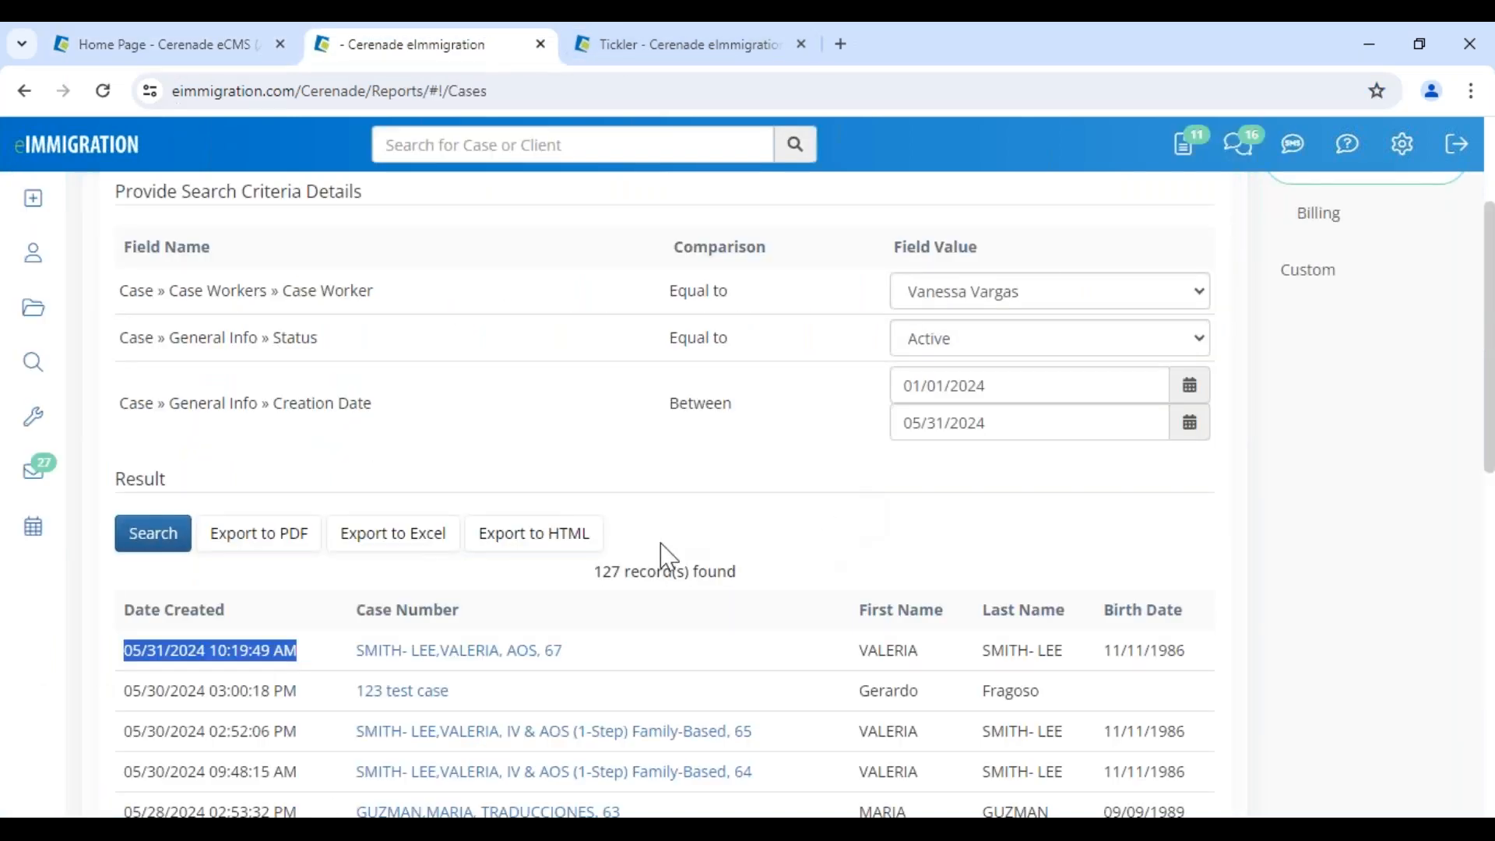
List all cases, load more data for the first case, and show its process steps
{"action": "left_click", "coordinate": [34, 315]}
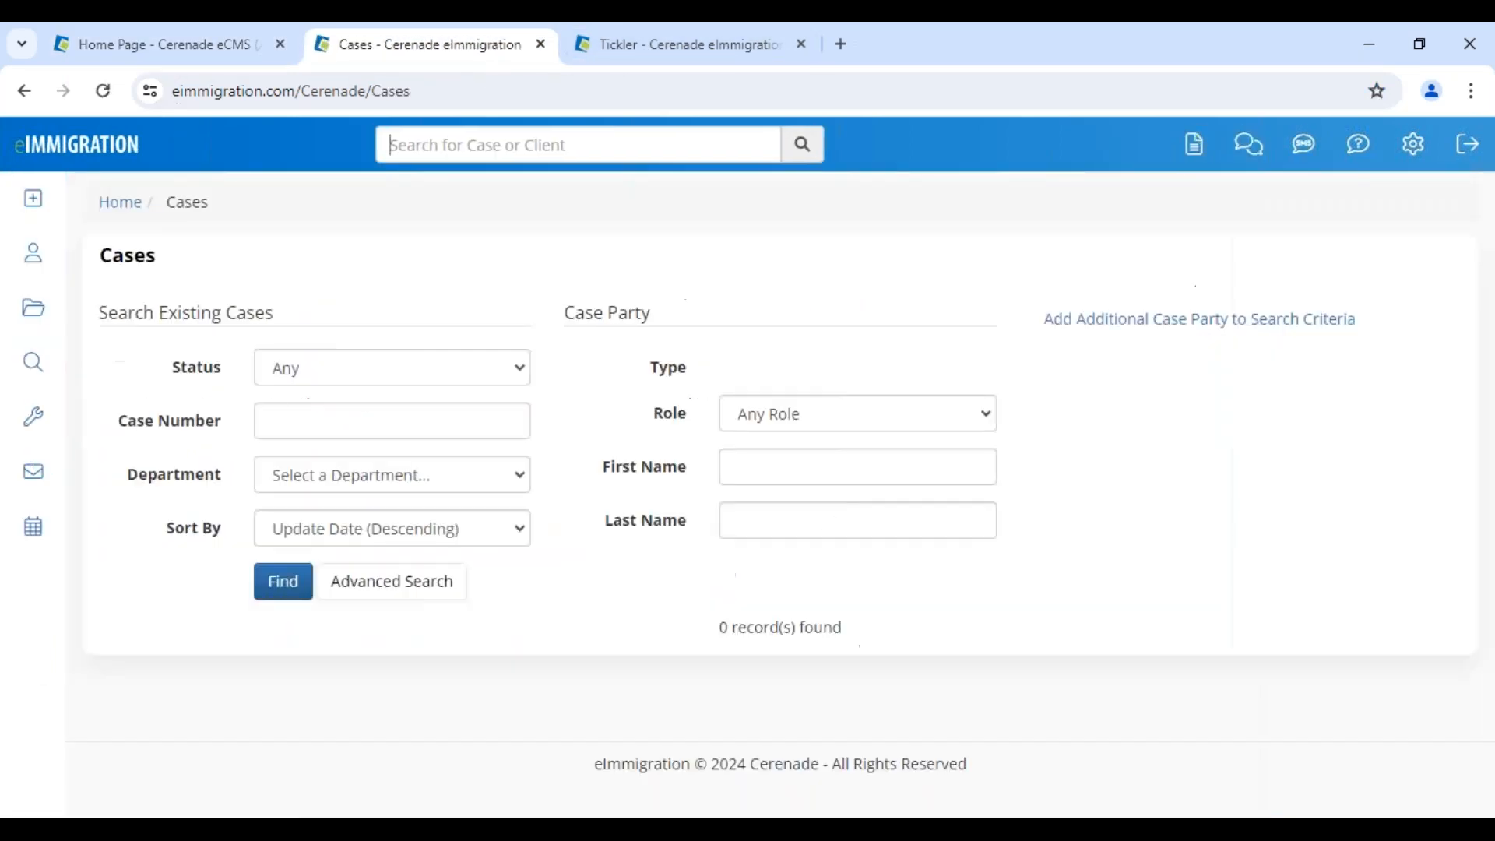
{"action": "left_click", "coordinate": [284, 582]}
{"action": "scroll", "coordinate": [568, 654], "scroll_direction": "down", "scroll_amount": 5}
{"action": "left_click", "coordinate": [142, 306]}
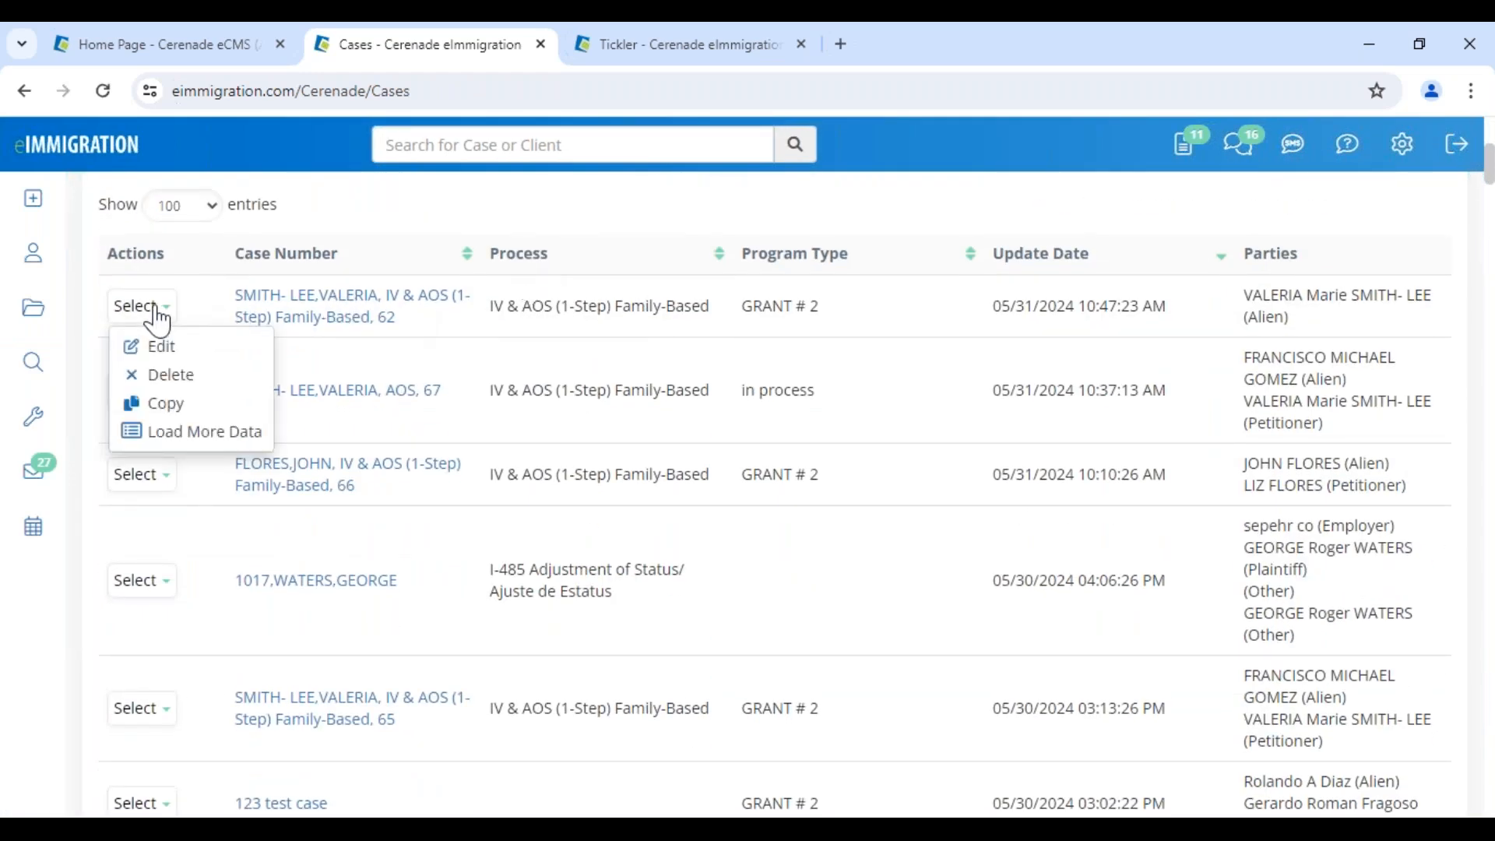
{"action": "left_click", "coordinate": [156, 434]}
{"action": "left_click", "coordinate": [1082, 450]}
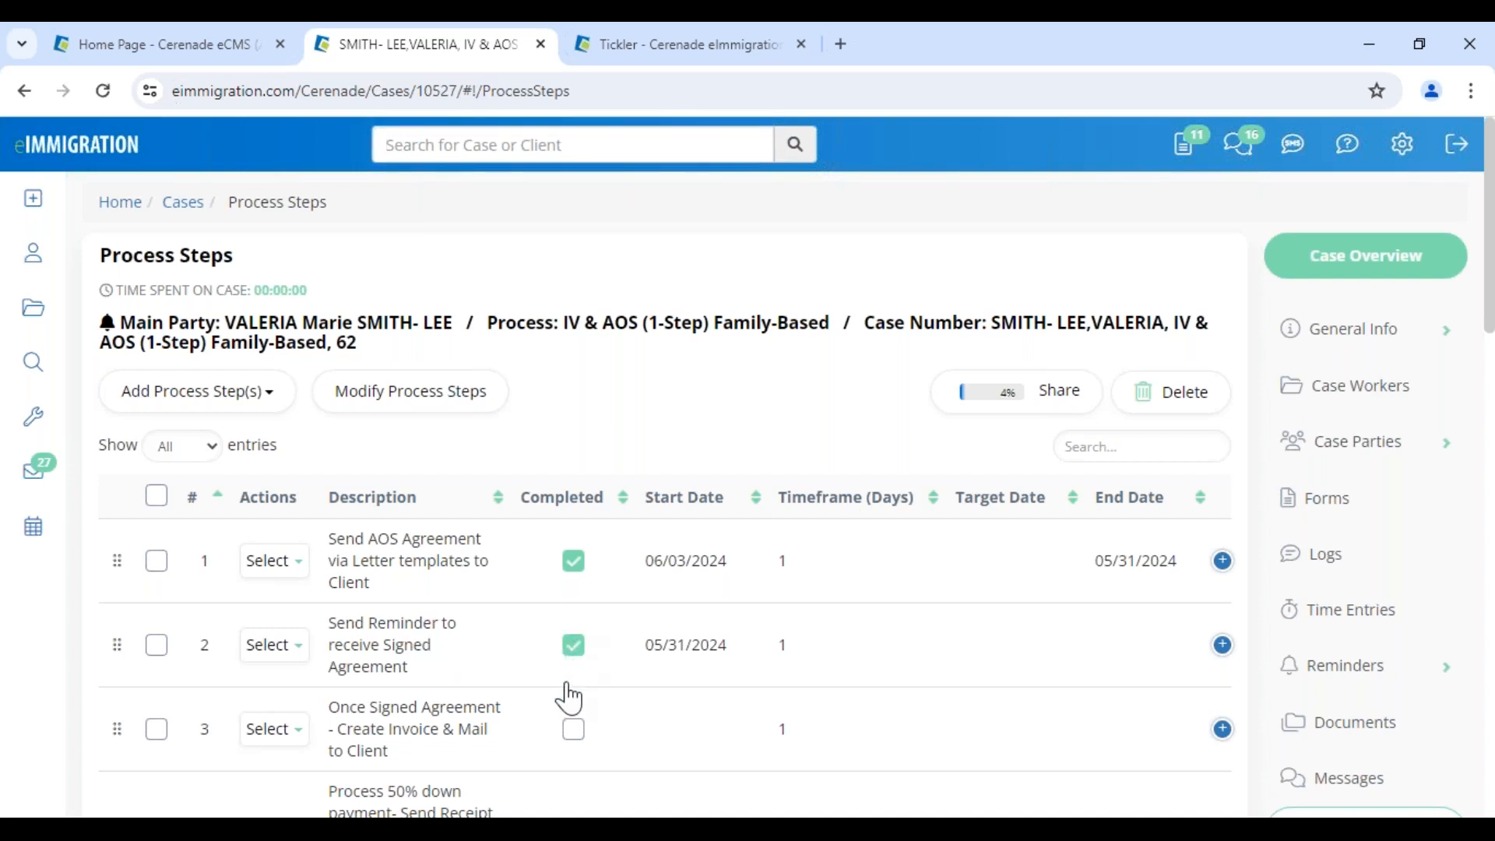
Mark process steps 3 and 4 as completed
{"action": "scroll", "coordinate": [554, 724], "scroll_direction": "down", "scroll_amount": 3}
{"action": "left_click", "coordinate": [574, 510]}
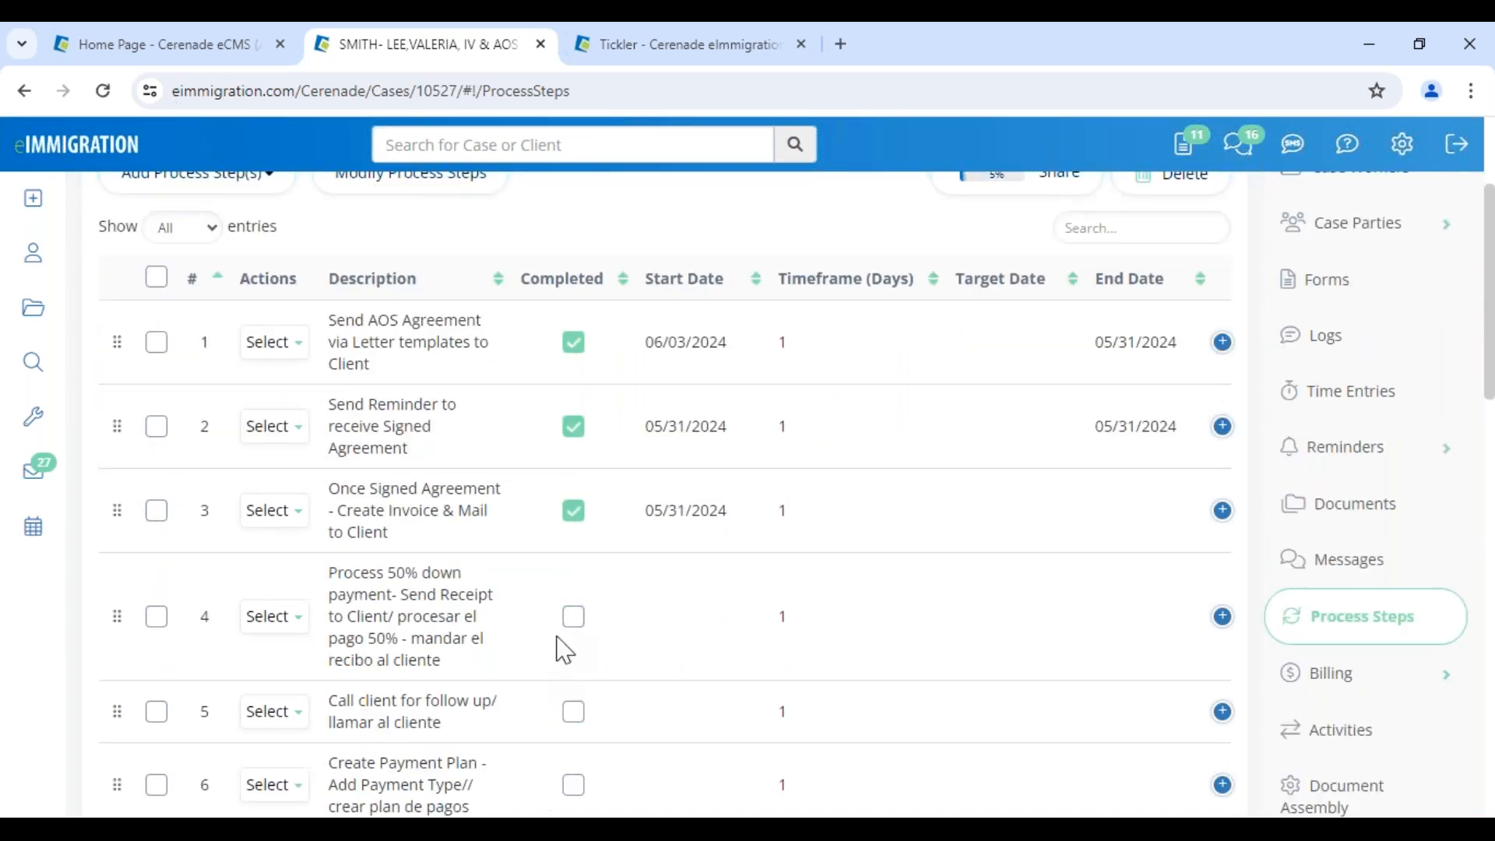
{"action": "left_click_drag", "start_coordinate": [366, 577], "coordinate": [514, 650]}
{"action": "left_click", "coordinate": [573, 618]}
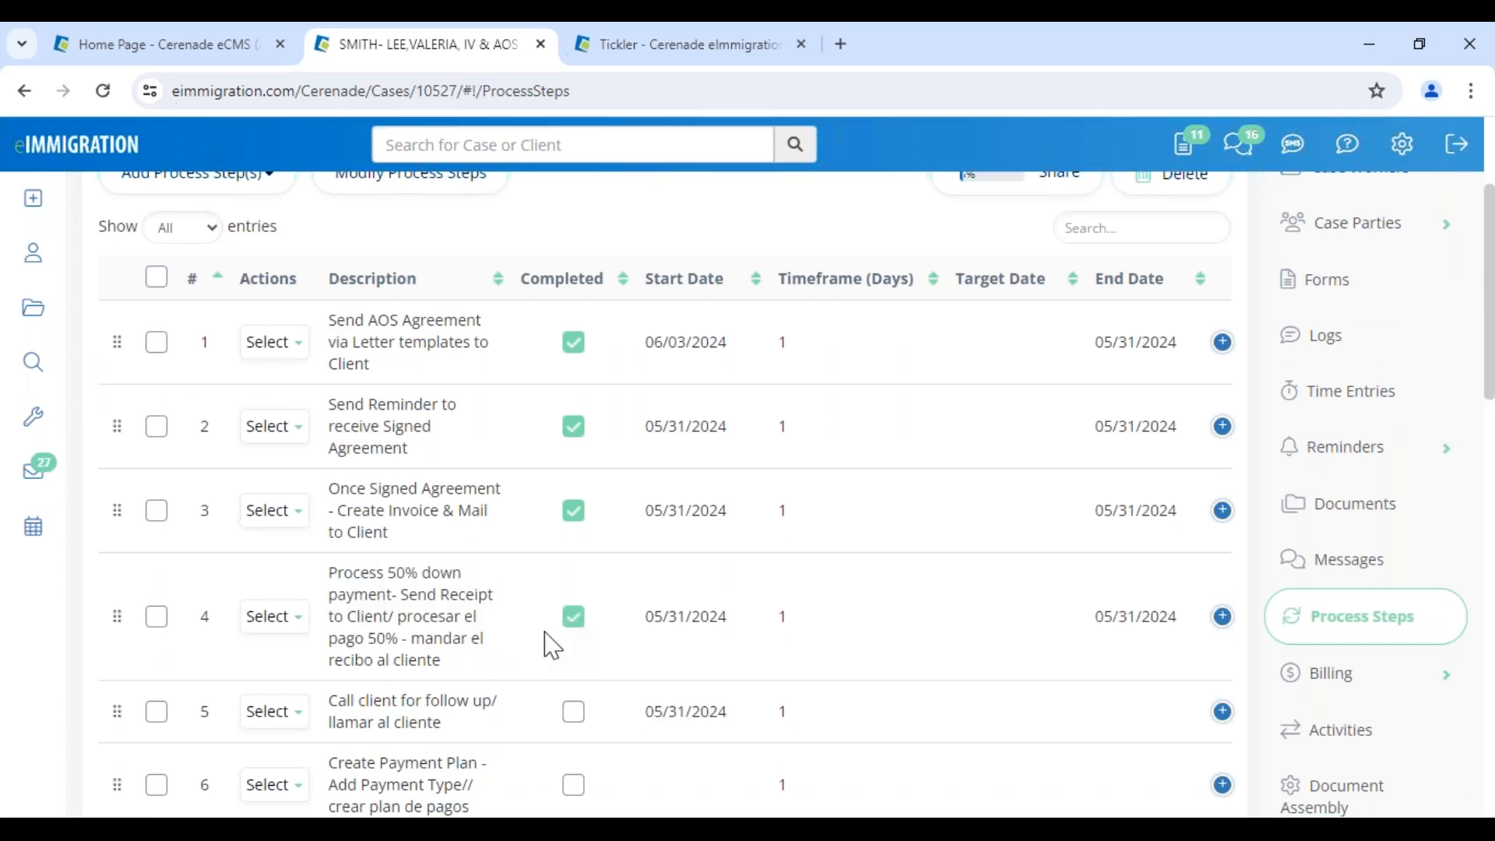
{"action": "left_click", "coordinate": [45, 419]}
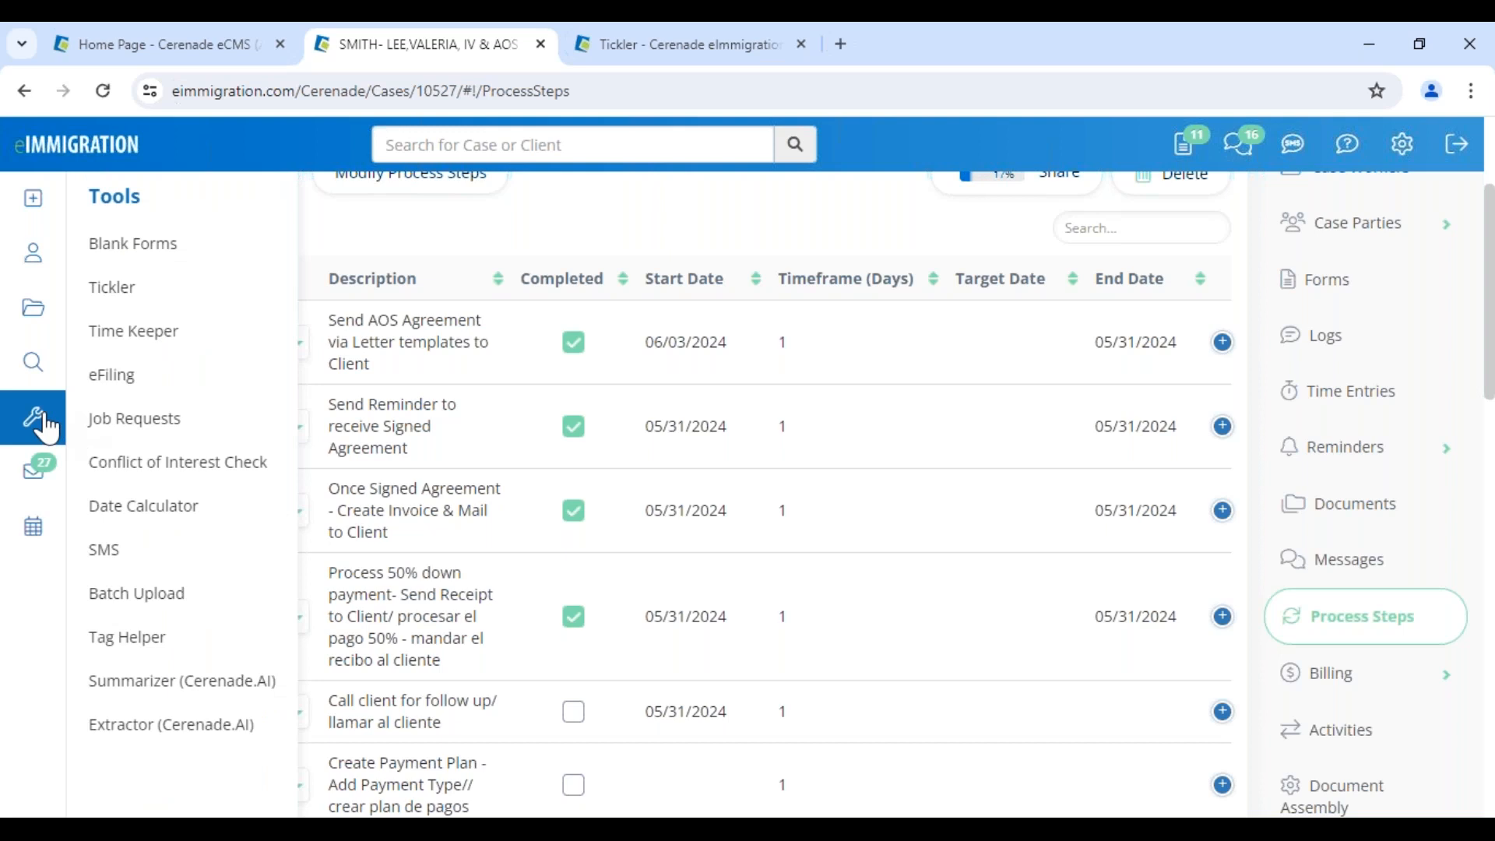
Review the 2 process steps due in 0–5 days on the Tickler, then close the list
{"action": "left_click", "coordinate": [113, 287]}
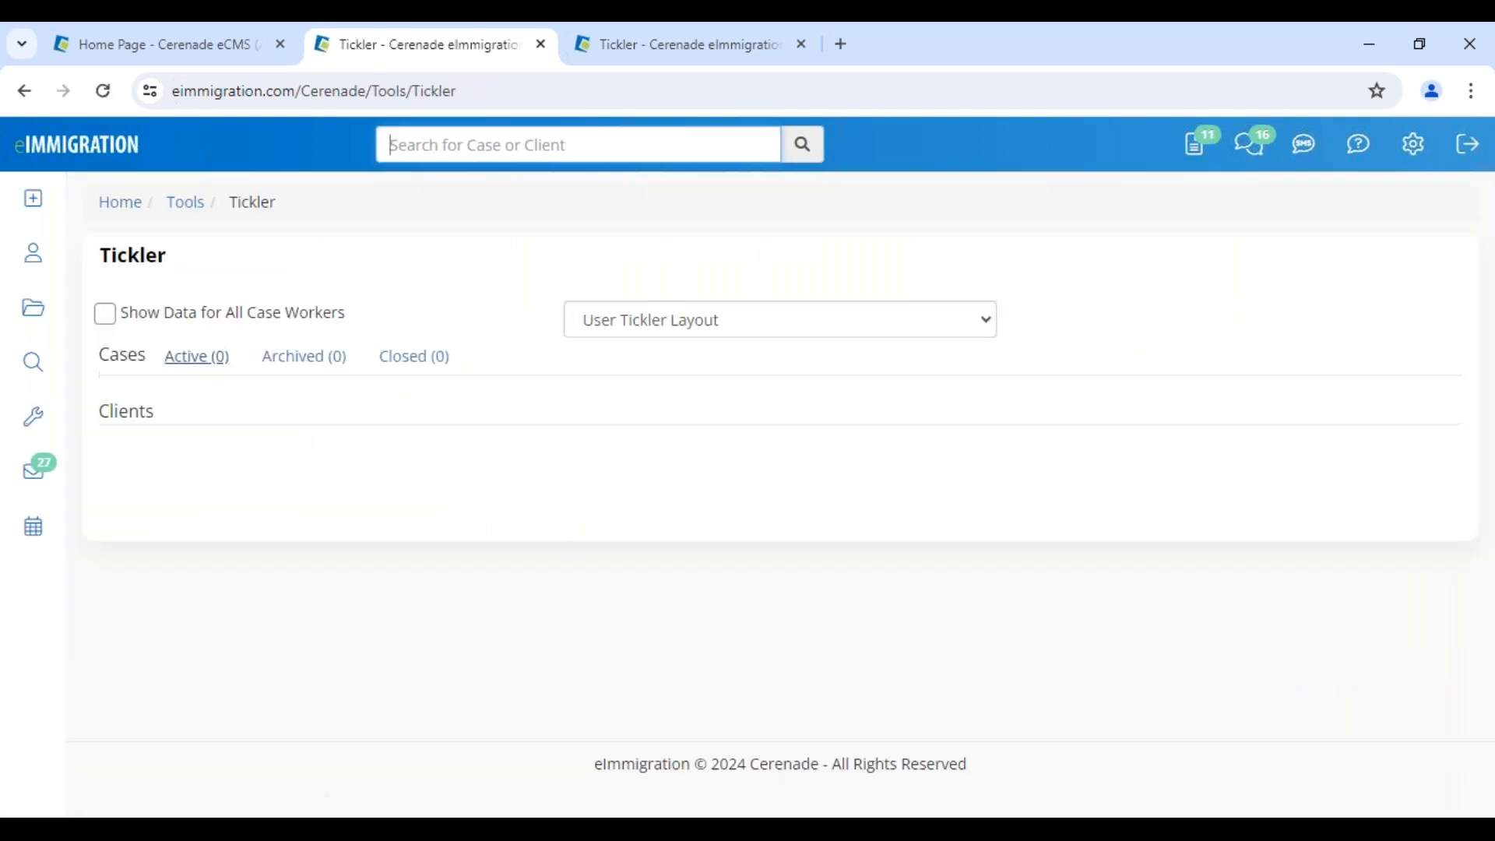
{"action": "left_click_drag", "start_coordinate": [1049, 422], "coordinate": [1159, 425]}
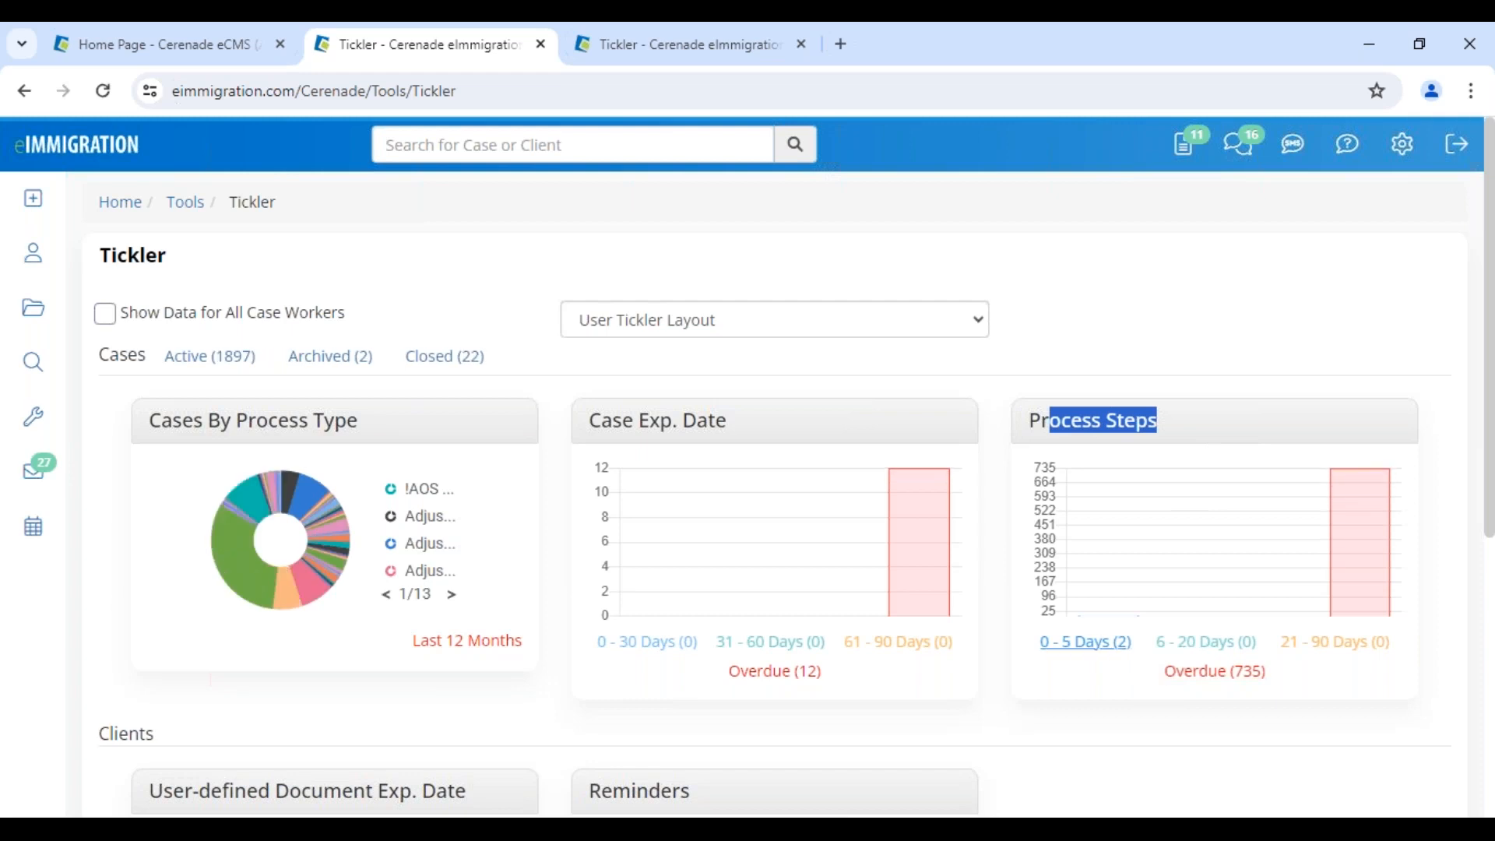
{"action": "left_click", "coordinate": [1091, 643]}
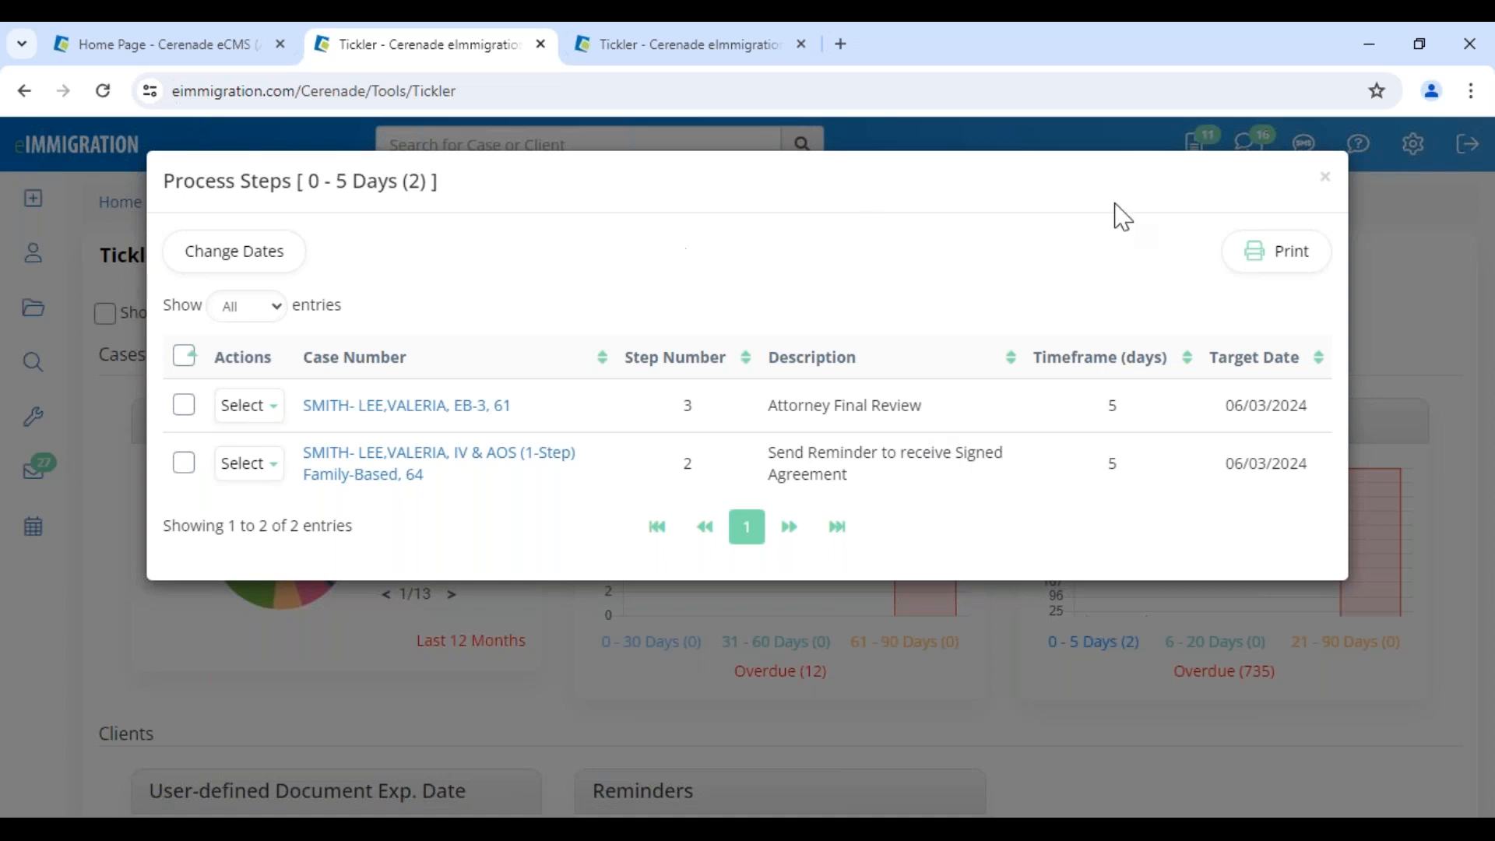
{"action": "left_click", "coordinate": [1328, 184]}
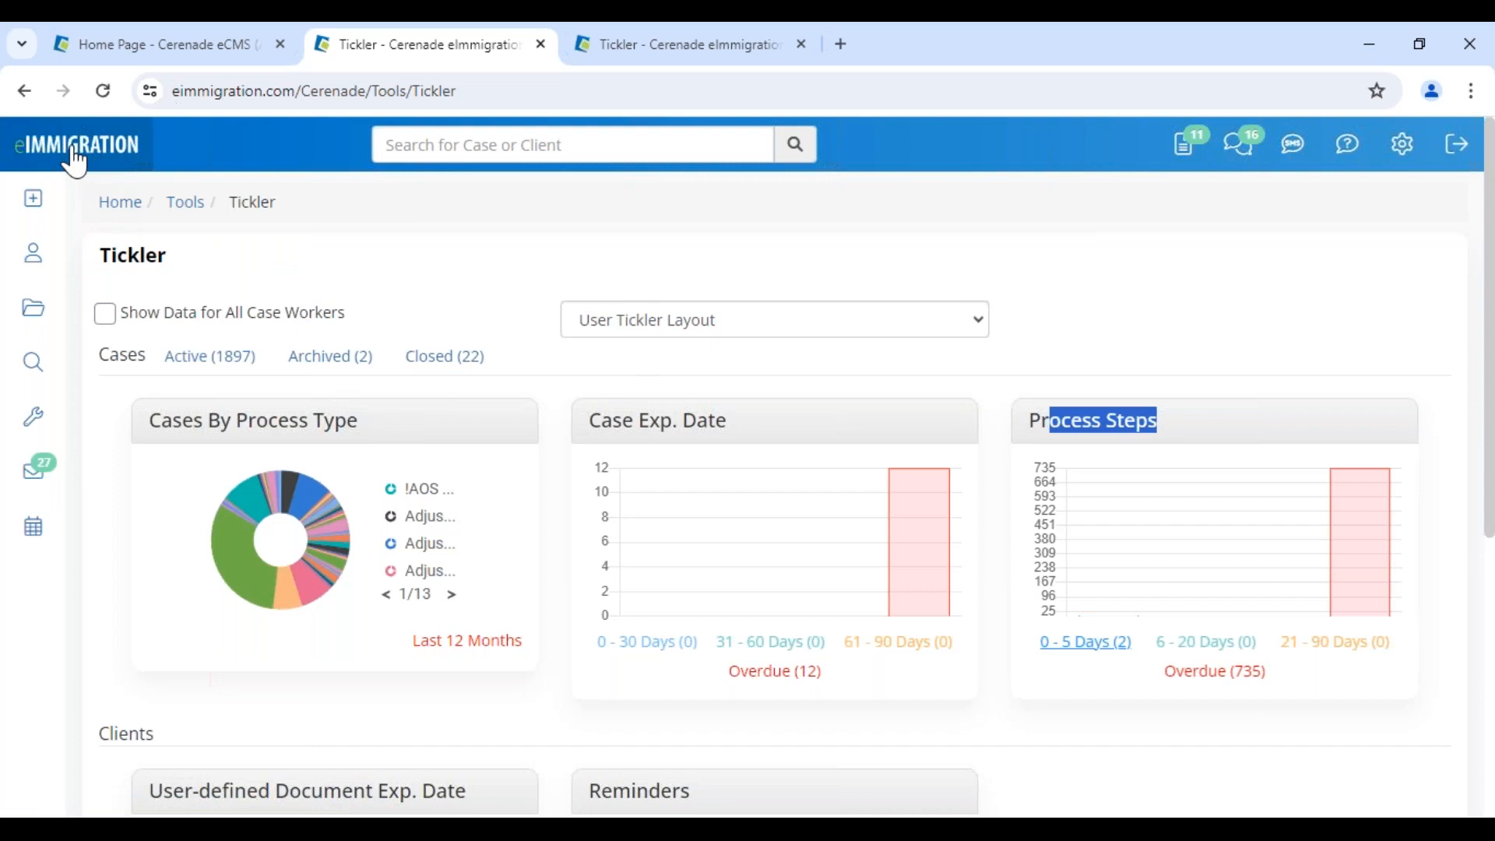
In the third tab, list the Cases and scroll down toward the I-589 Asylum, 40 row
{"action": "left_click", "coordinate": [805, 48]}
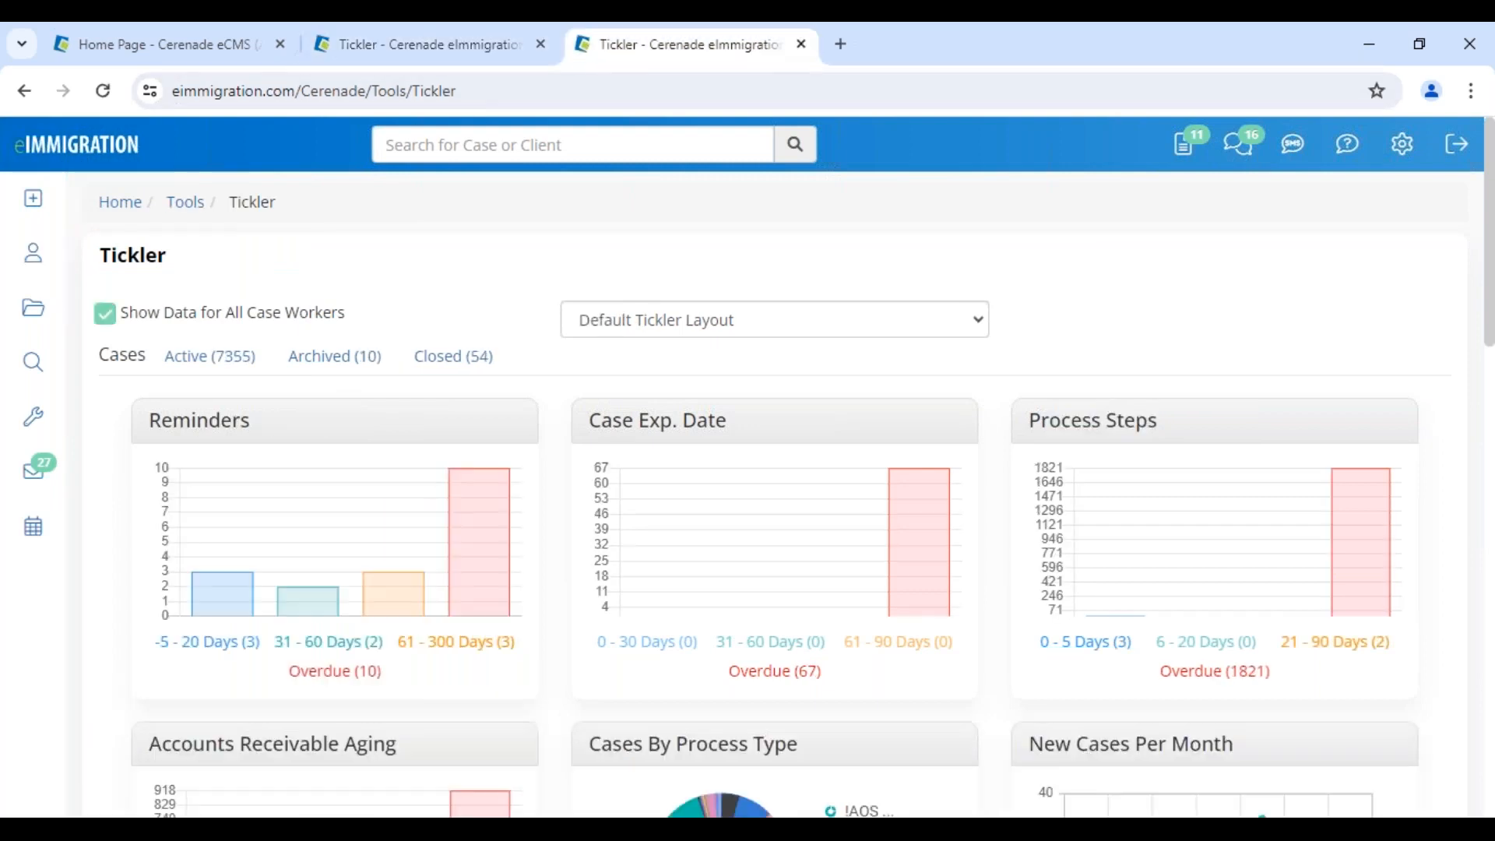
{"action": "left_click", "coordinate": [32, 310]}
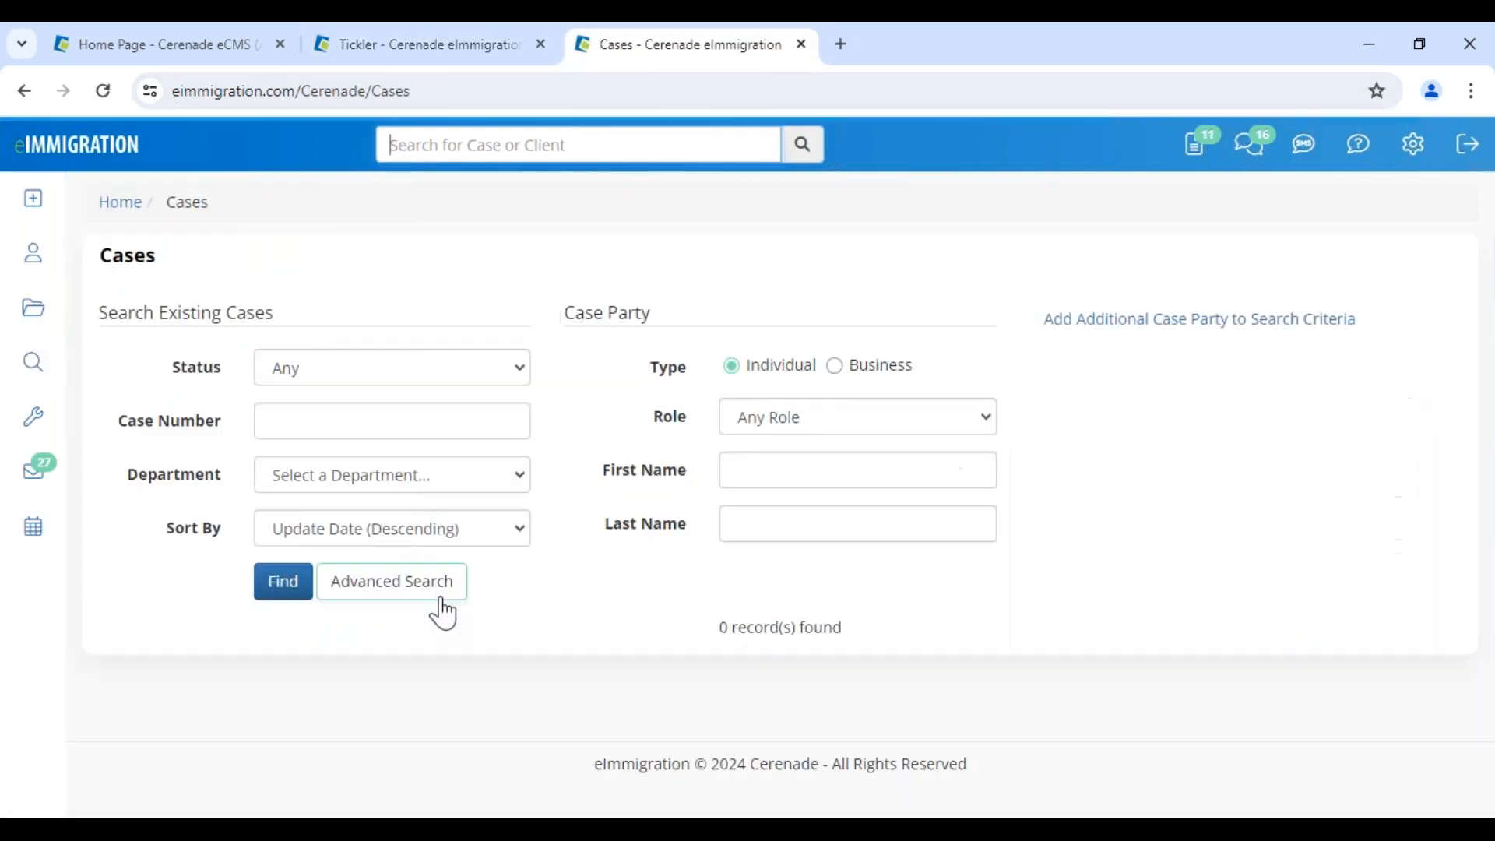
{"action": "scroll", "coordinate": [436, 677], "scroll_direction": "down", "scroll_amount": 1}
{"action": "left_click_drag", "start_coordinate": [522, 638], "coordinate": [671, 636]}
{"action": "scroll", "coordinate": [654, 654], "scroll_direction": "down", "scroll_amount": 5}
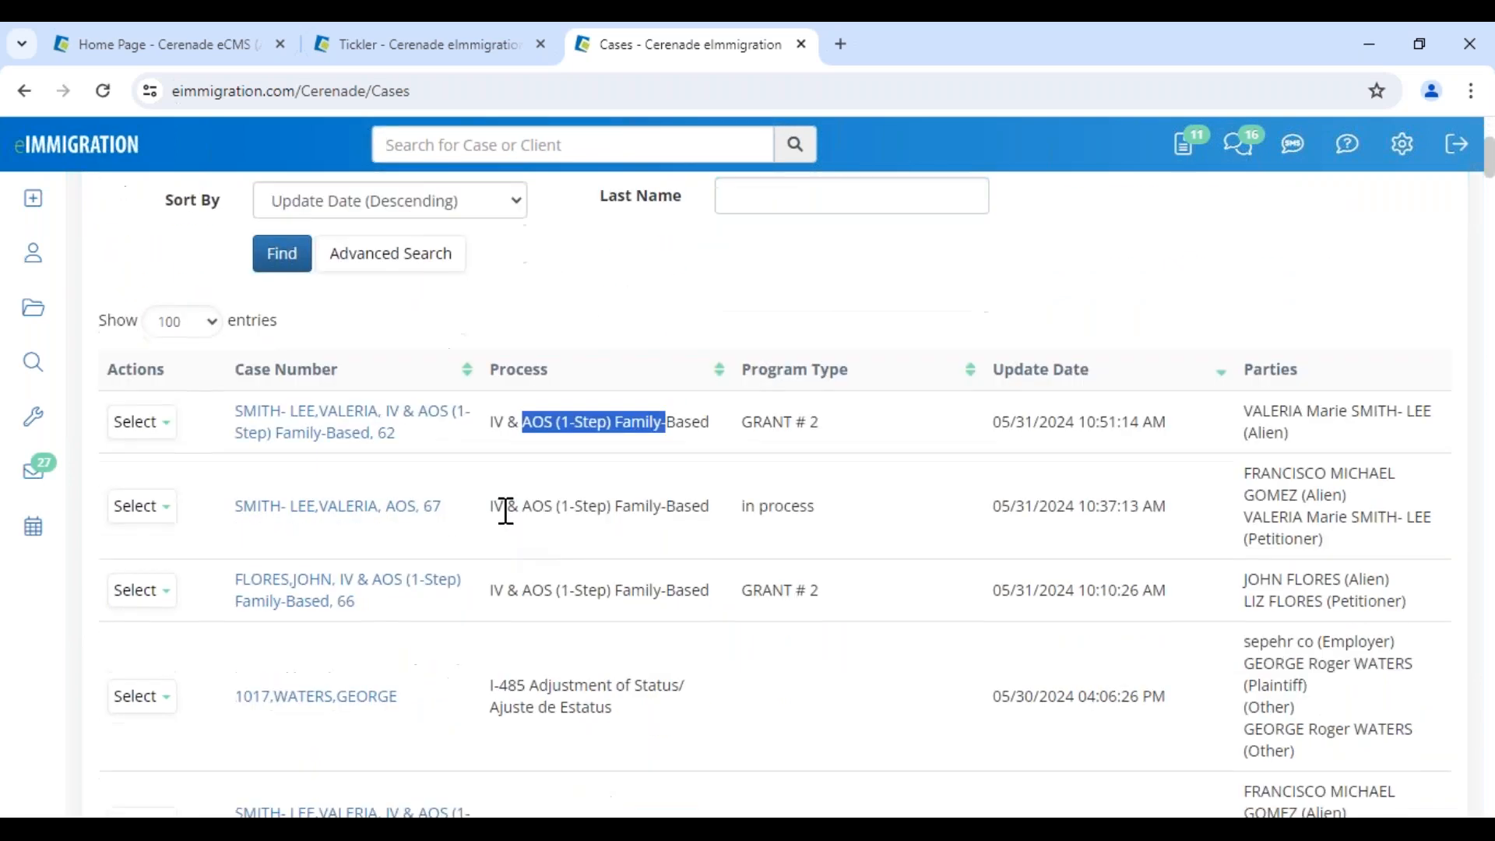
{"action": "scroll", "coordinate": [516, 679], "scroll_direction": "down", "scroll_amount": 1}
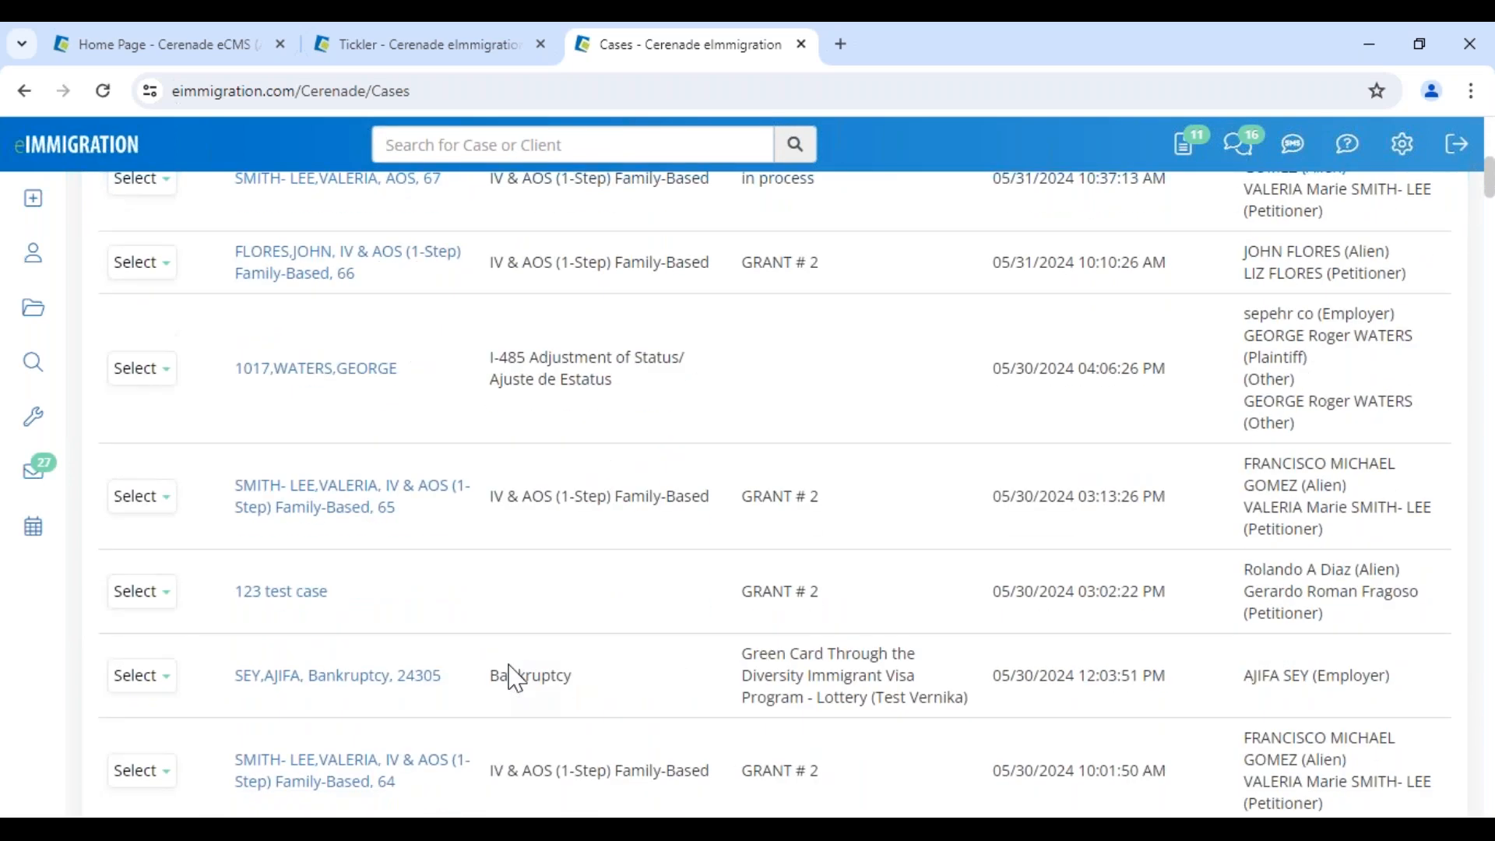
{"action": "scroll", "coordinate": [516, 679], "scroll_direction": "down", "scroll_amount": 5}
{"action": "scroll", "coordinate": [517, 679], "scroll_direction": "down", "scroll_amount": 7}
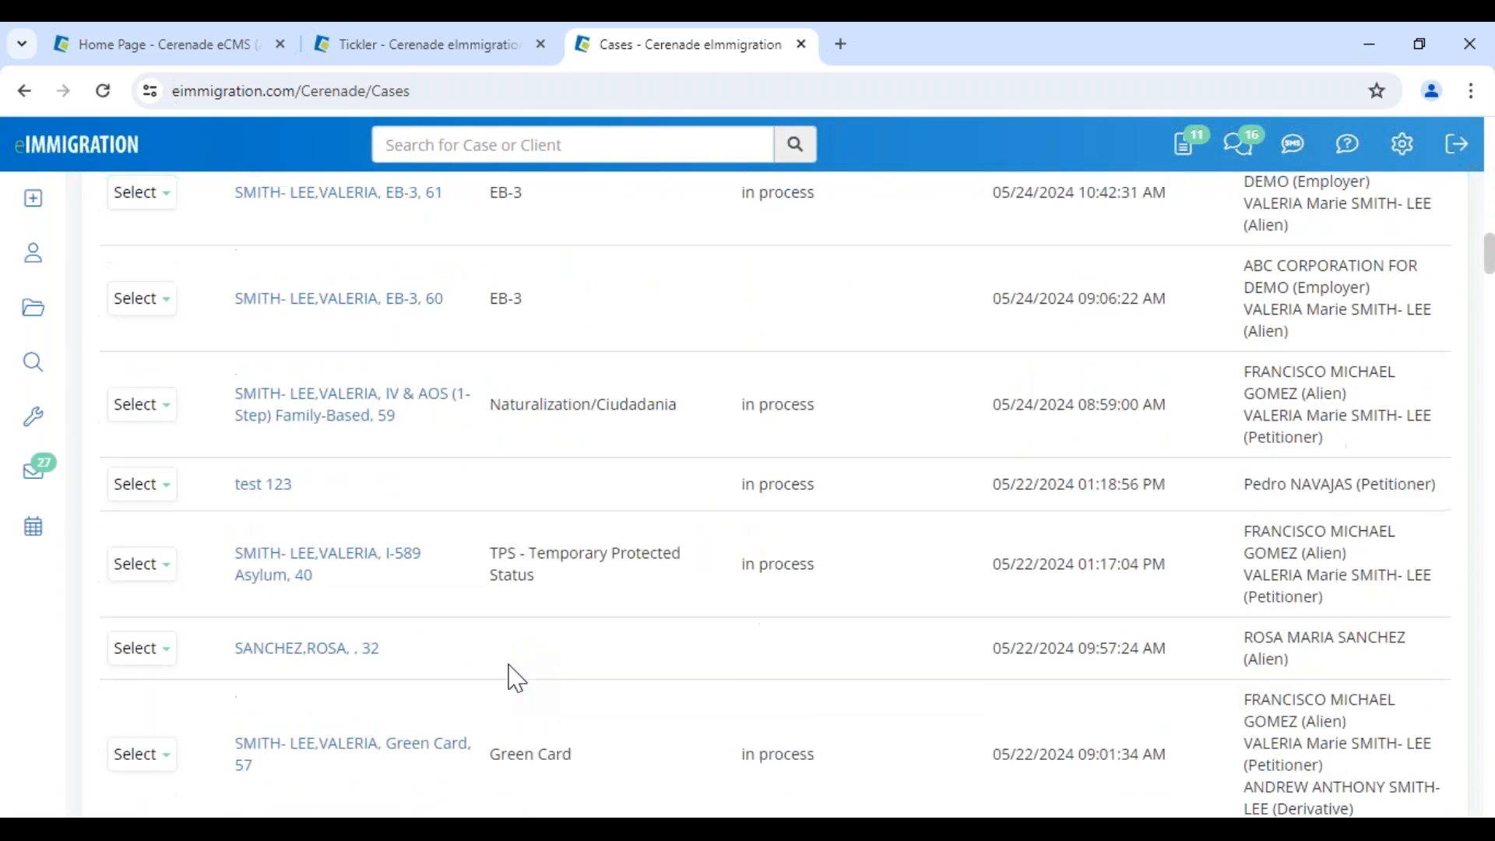
{"action": "scroll", "coordinate": [516, 679], "scroll_direction": "down", "scroll_amount": 1}
Start copying the I-589 Asylum, 40 case from its Select menu
{"action": "left_click_drag", "start_coordinate": [489, 420], "coordinate": [615, 447]}
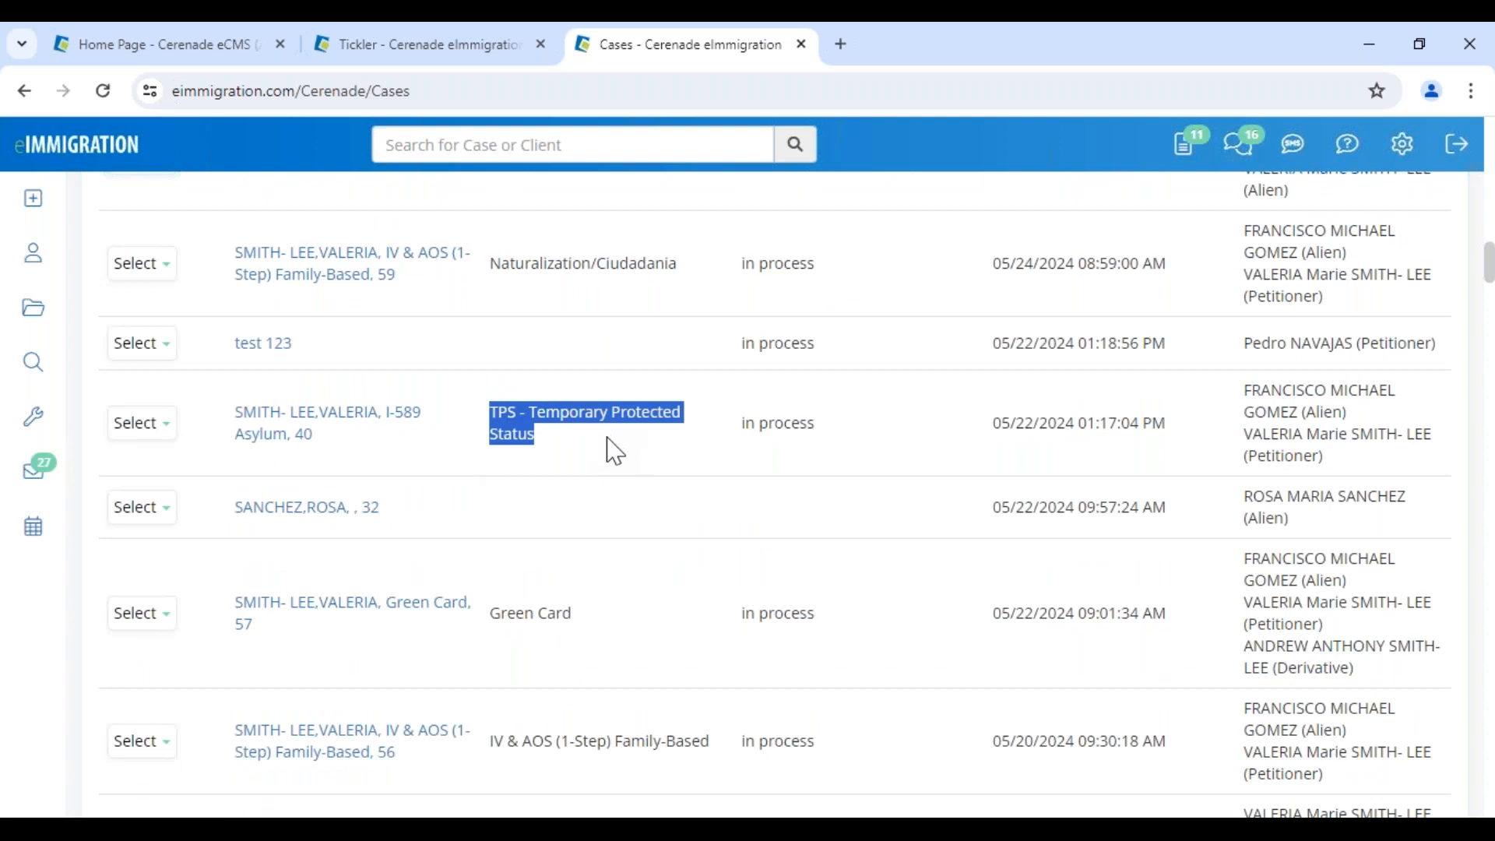
{"action": "left_click", "coordinate": [142, 423]}
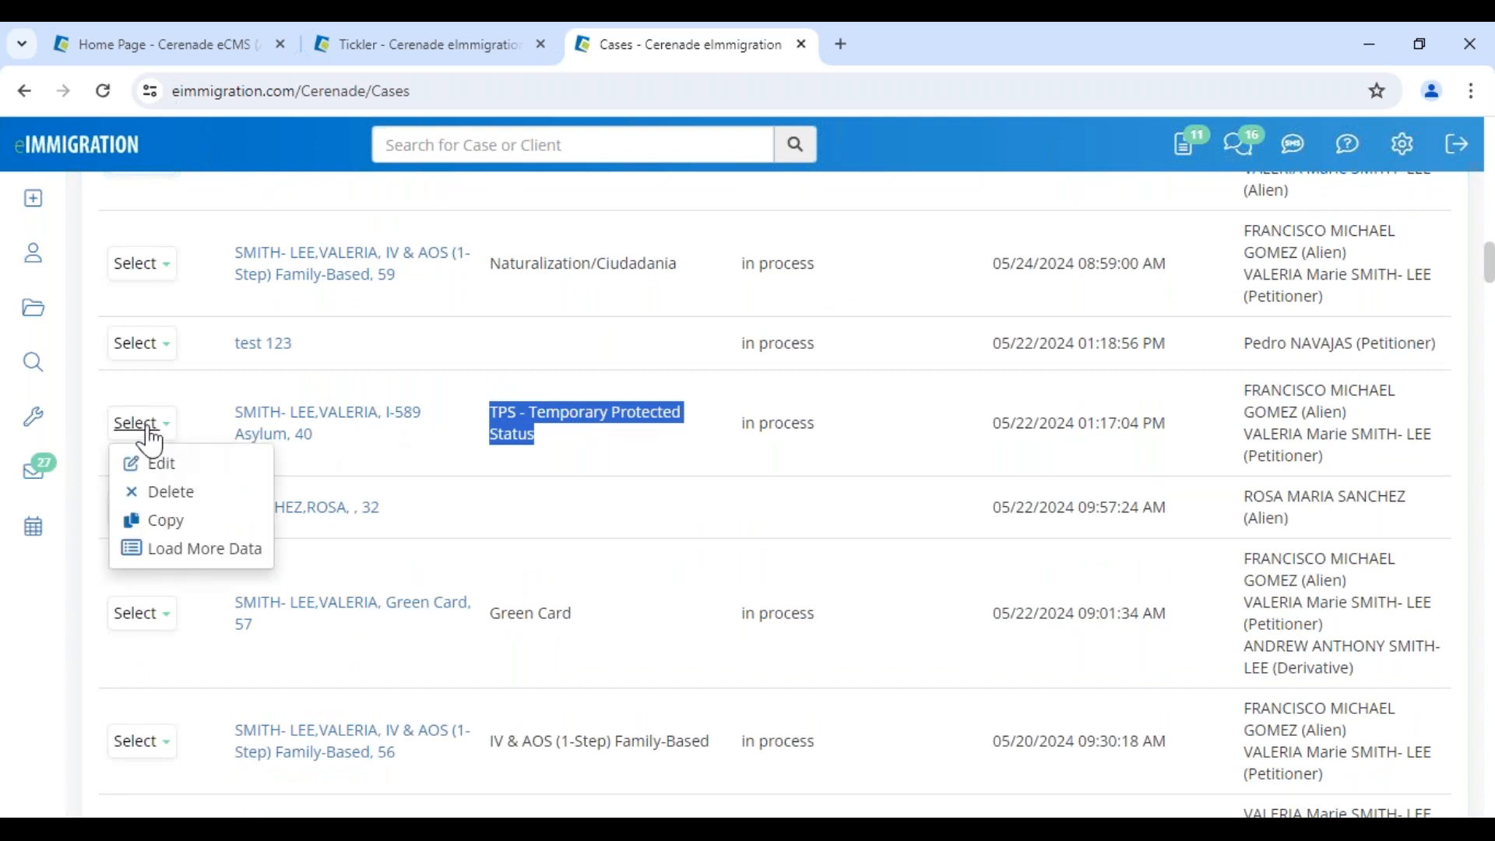
{"action": "left_click", "coordinate": [164, 524]}
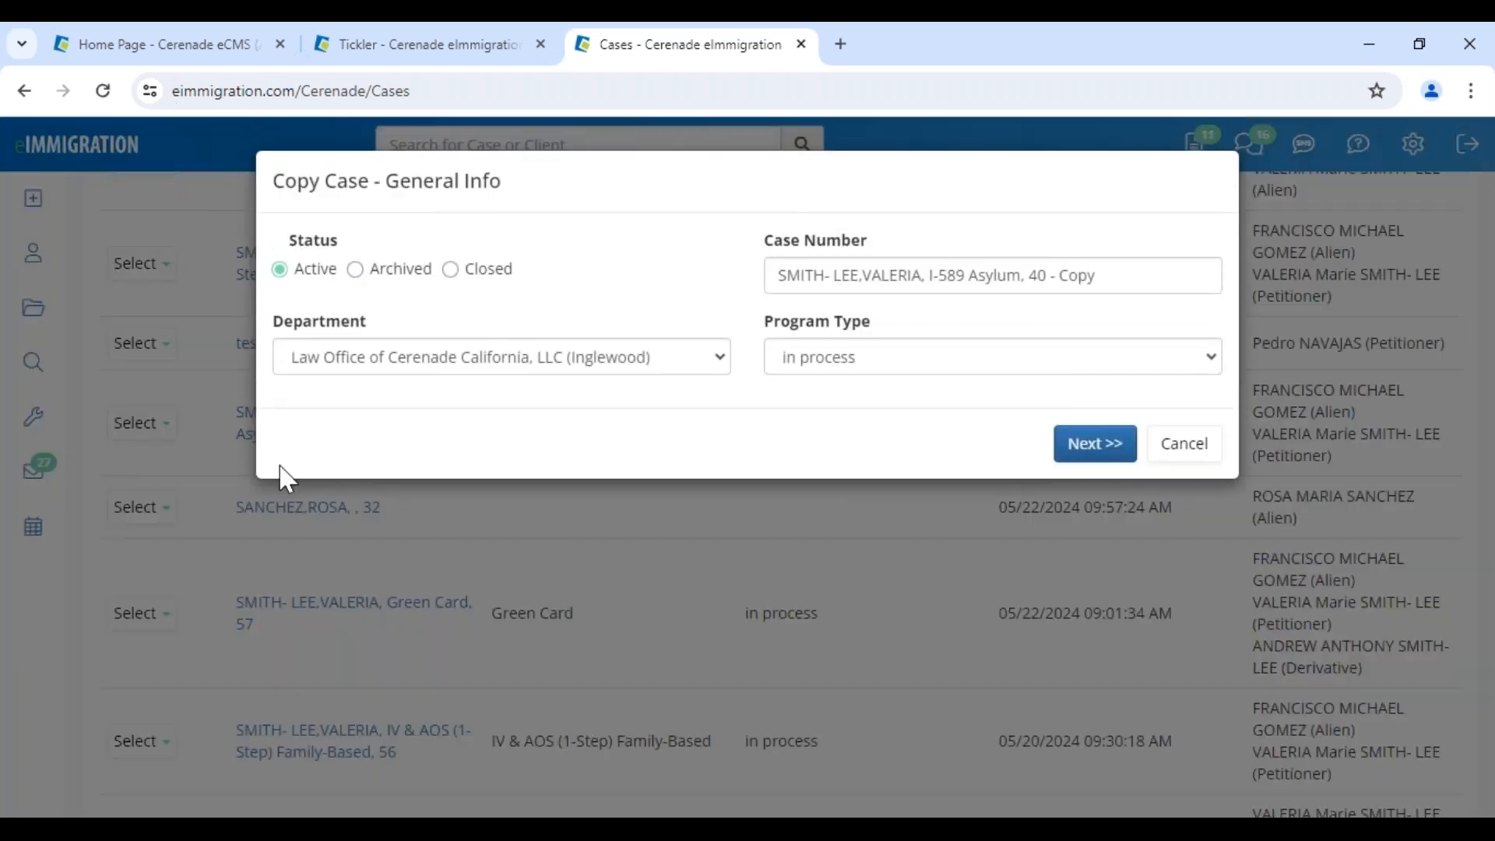
Replace the client name in the copy's case number with the new client's name, then cancel the copy
{"action": "left_click_drag", "start_coordinate": [1007, 276], "coordinate": [744, 288]}
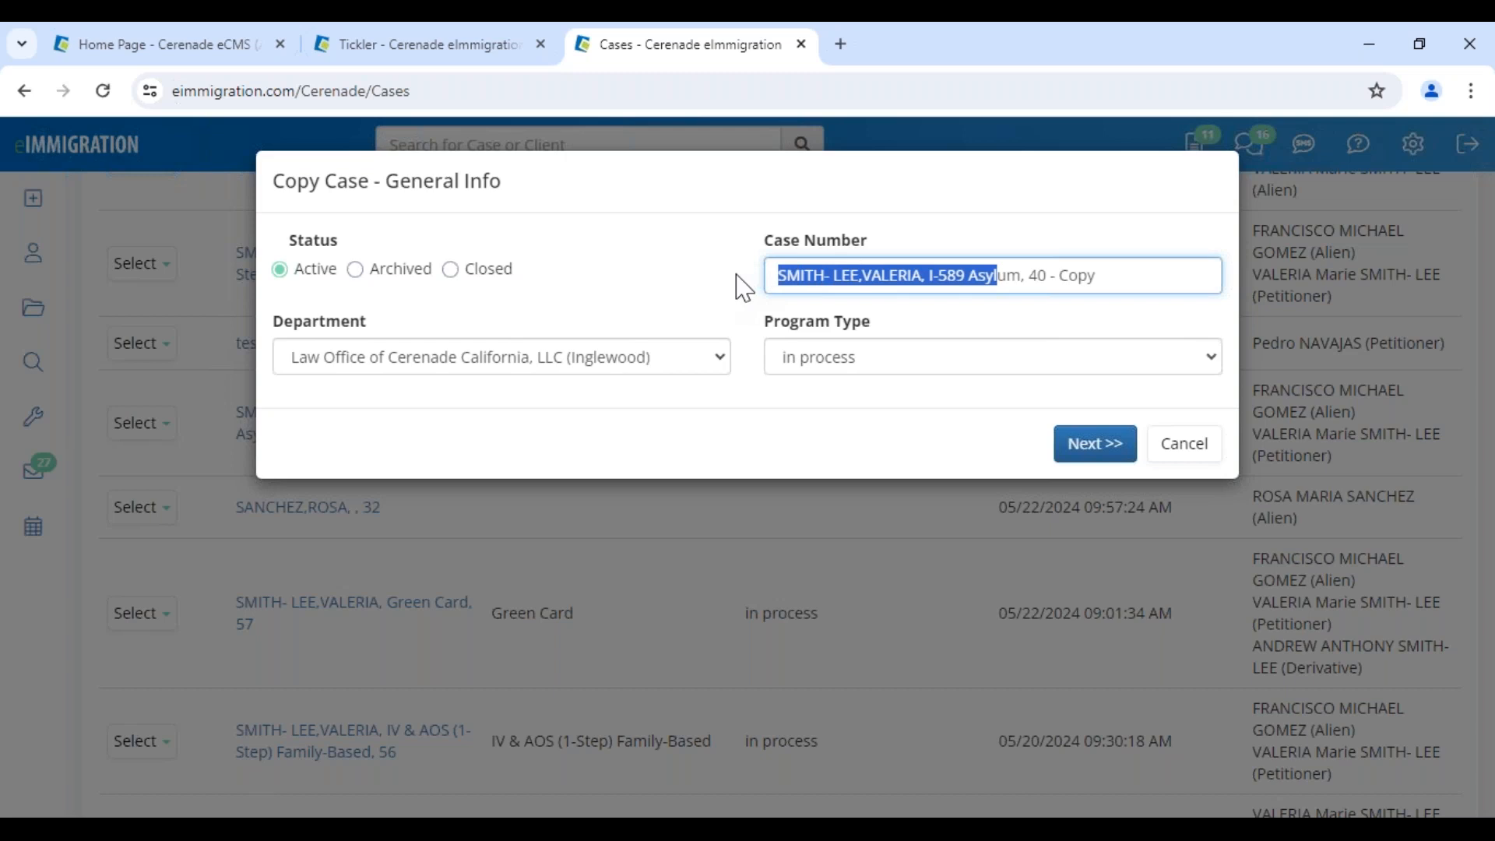
{"action": "left_click_drag", "start_coordinate": [924, 276], "coordinate": [233, 183]}
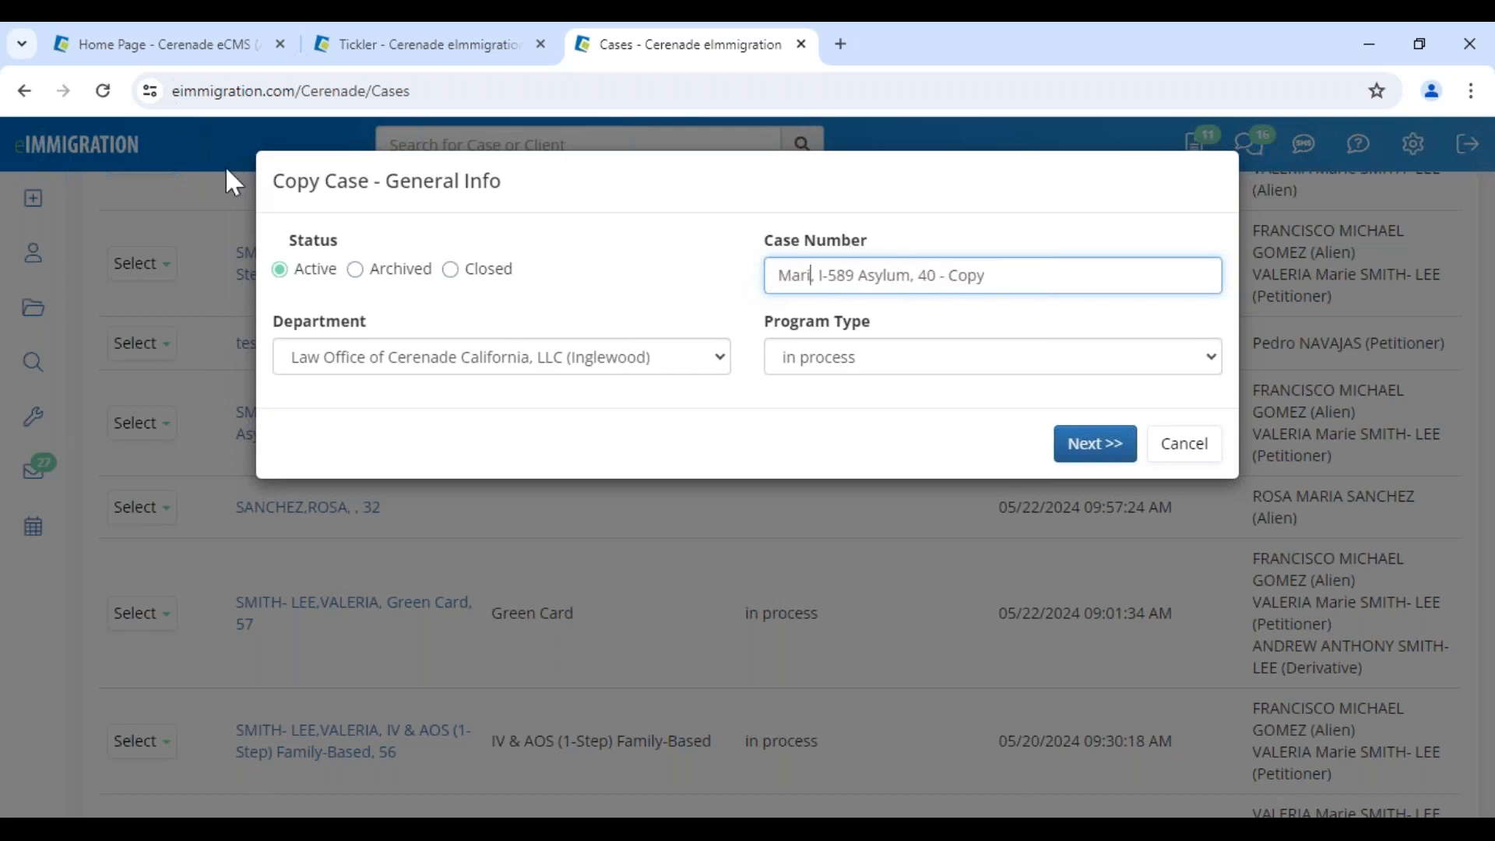
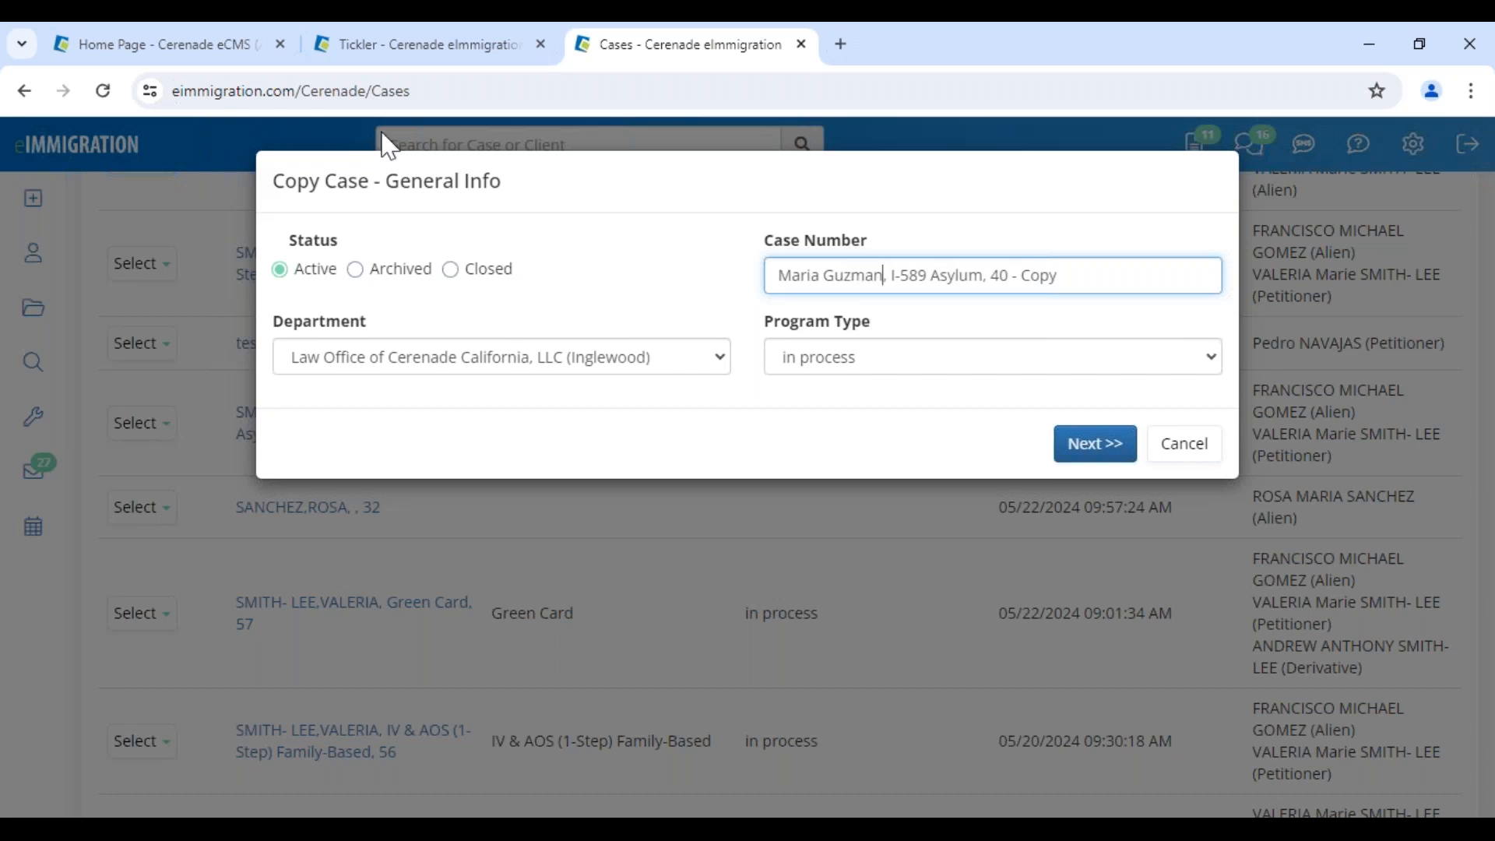
{"action": "left_click", "coordinate": [1184, 444]}
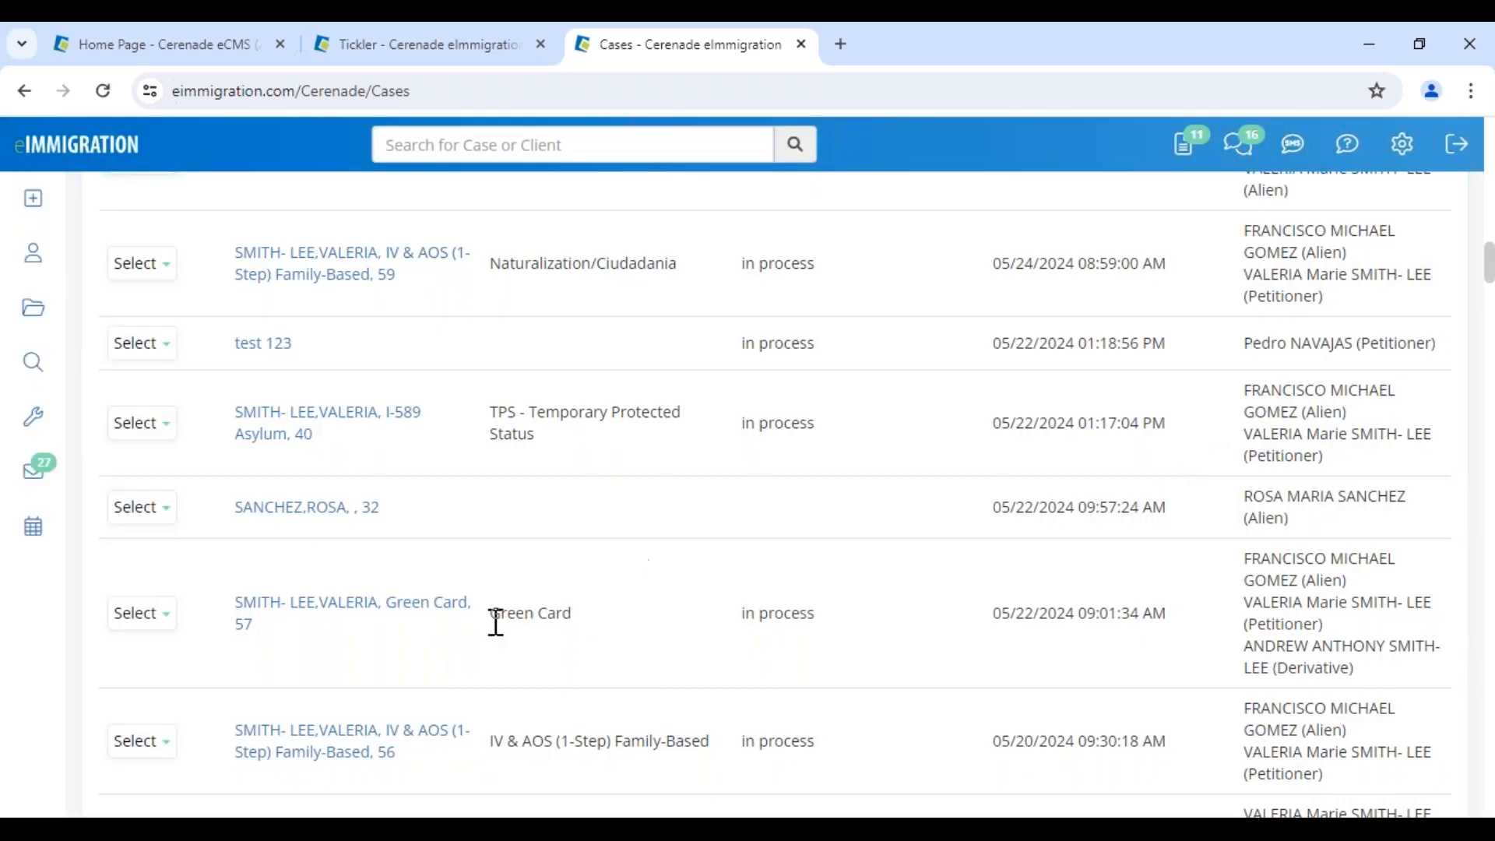
Open the I-589 Asylum, 40 case and its I-821 form from the case's Forms list
{"action": "left_click", "coordinate": [297, 428]}
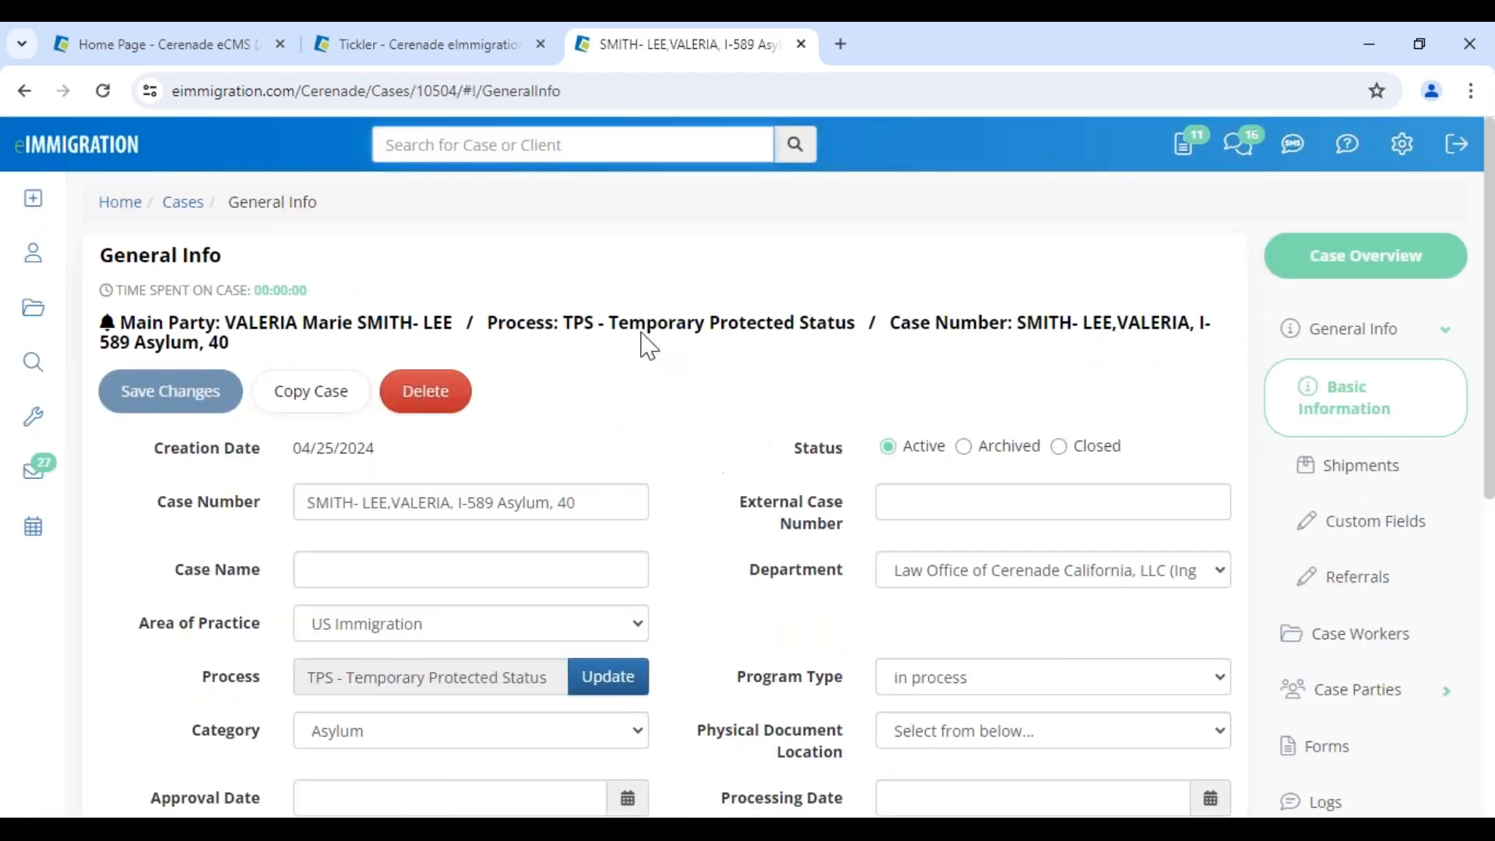
{"action": "left_click_drag", "start_coordinate": [552, 321], "coordinate": [870, 320]}
{"action": "left_click_drag", "start_coordinate": [975, 322], "coordinate": [1173, 311]}
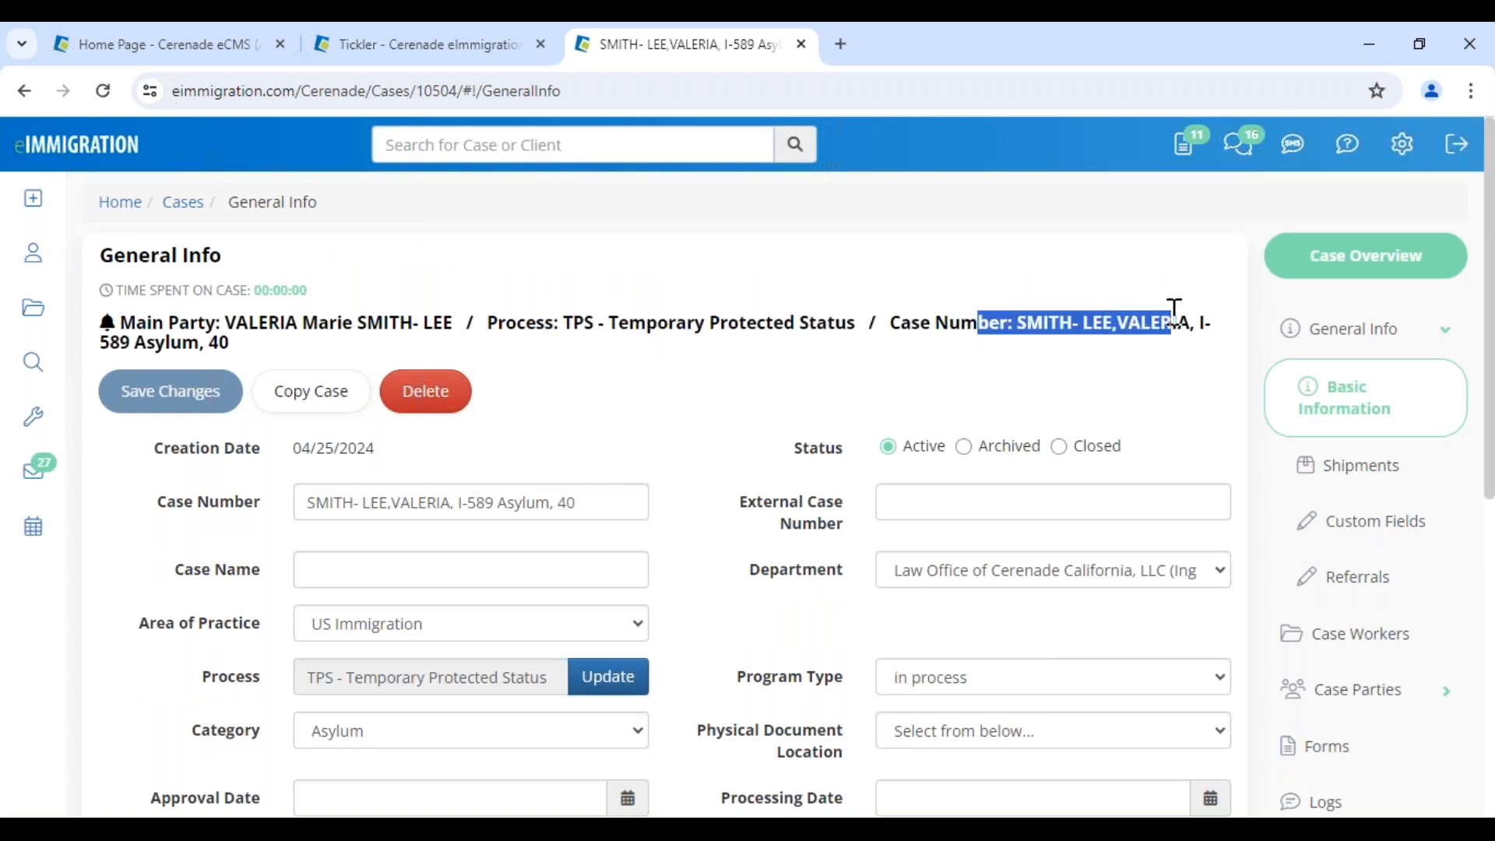
{"action": "left_click", "coordinate": [1315, 749]}
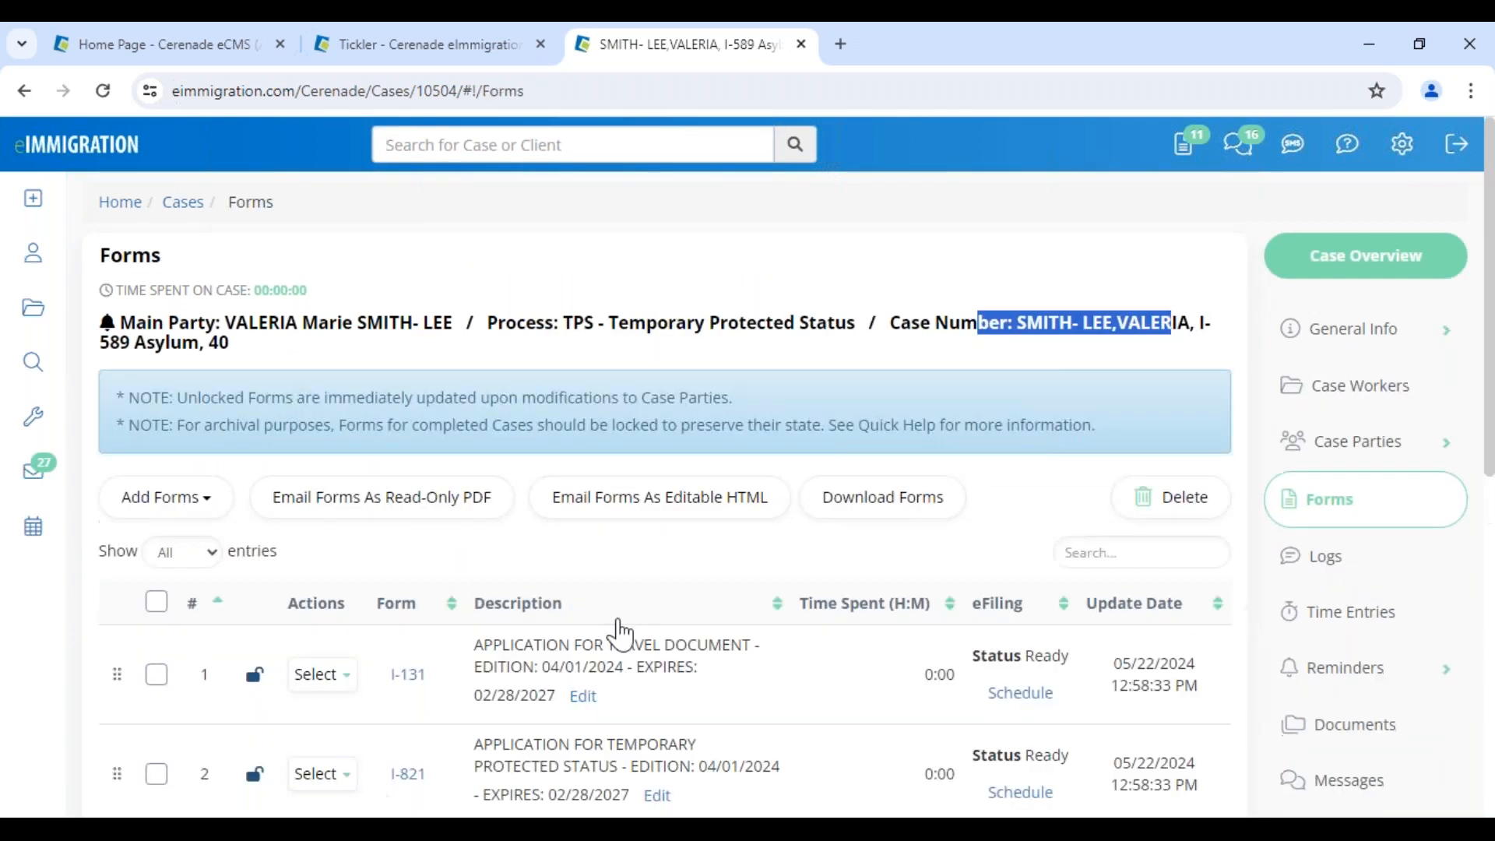
{"action": "scroll", "coordinate": [595, 661], "scroll_direction": "down", "scroll_amount": 4}
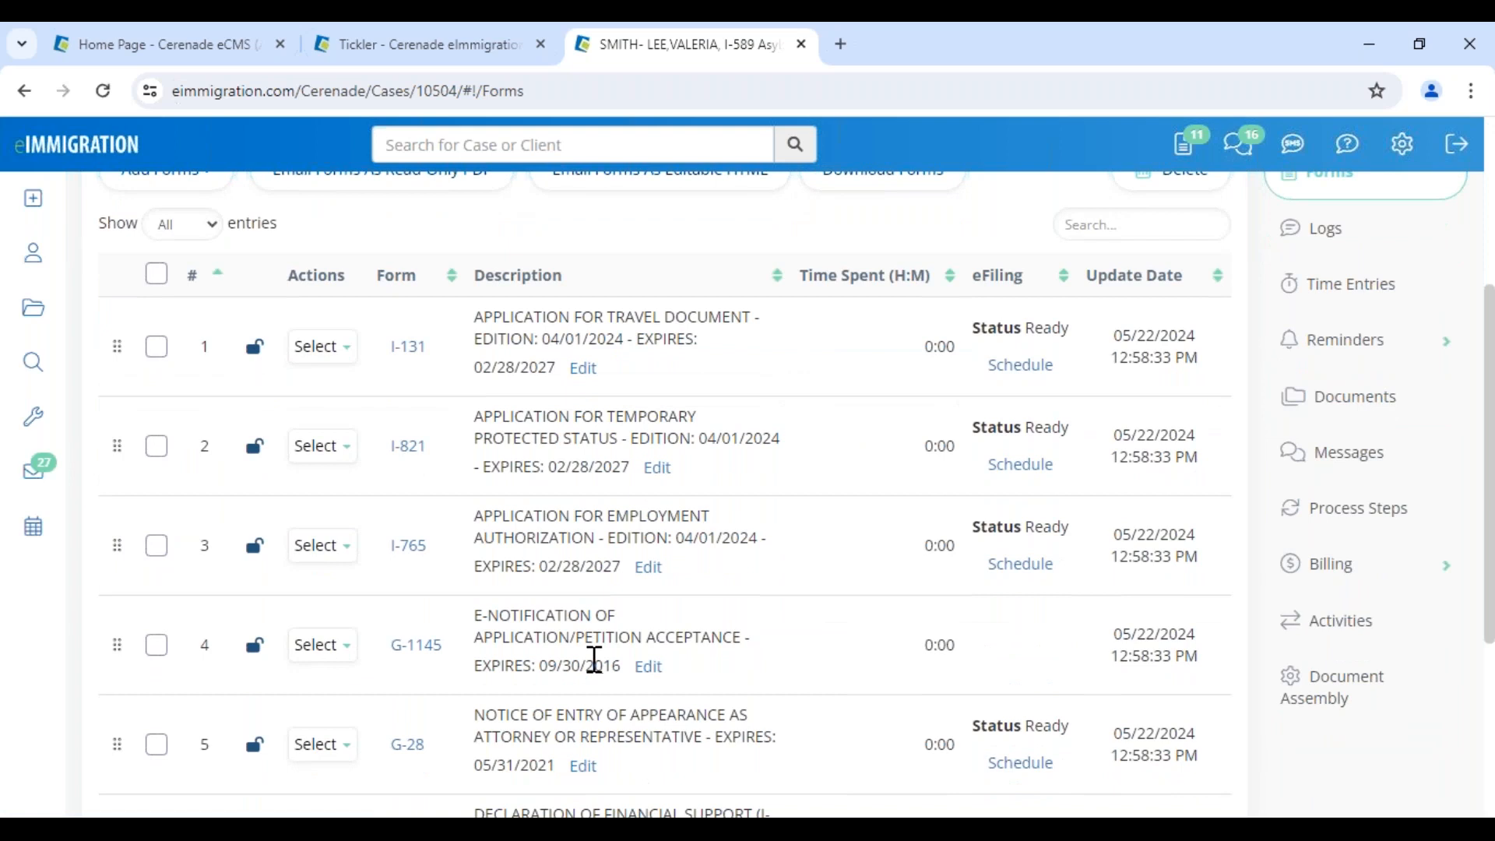
{"action": "left_click", "coordinate": [407, 452]}
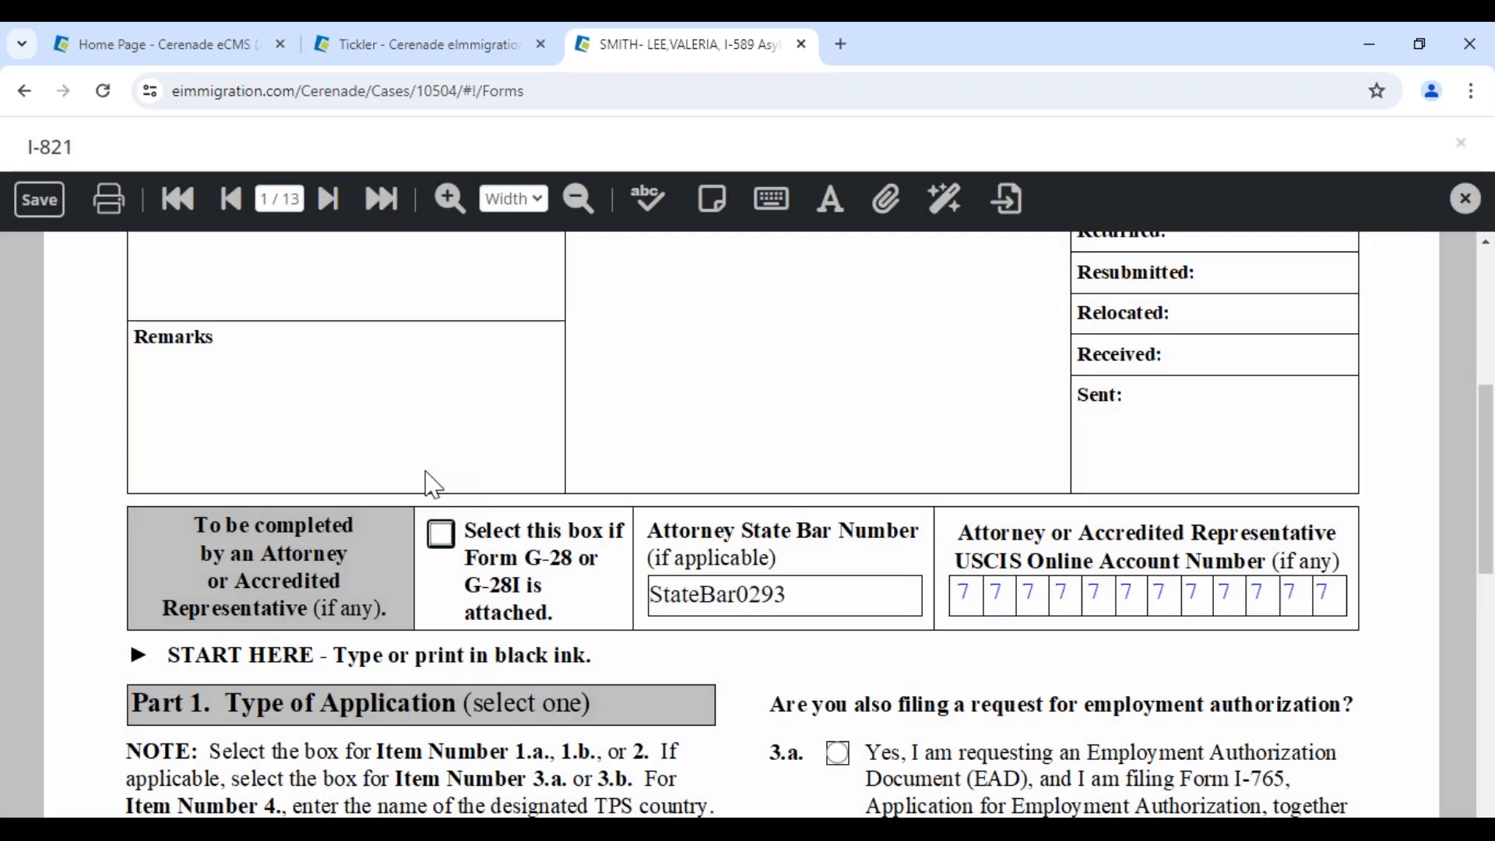
Review I-821 pages 1 through 4, checking the Ecuador citizenship entry on page 2
{"action": "scroll", "coordinate": [434, 483], "scroll_direction": "down", "scroll_amount": 9}
{"action": "left_click", "coordinate": [331, 200]}
{"action": "scroll", "coordinate": [618, 542], "scroll_direction": "down", "scroll_amount": 12}
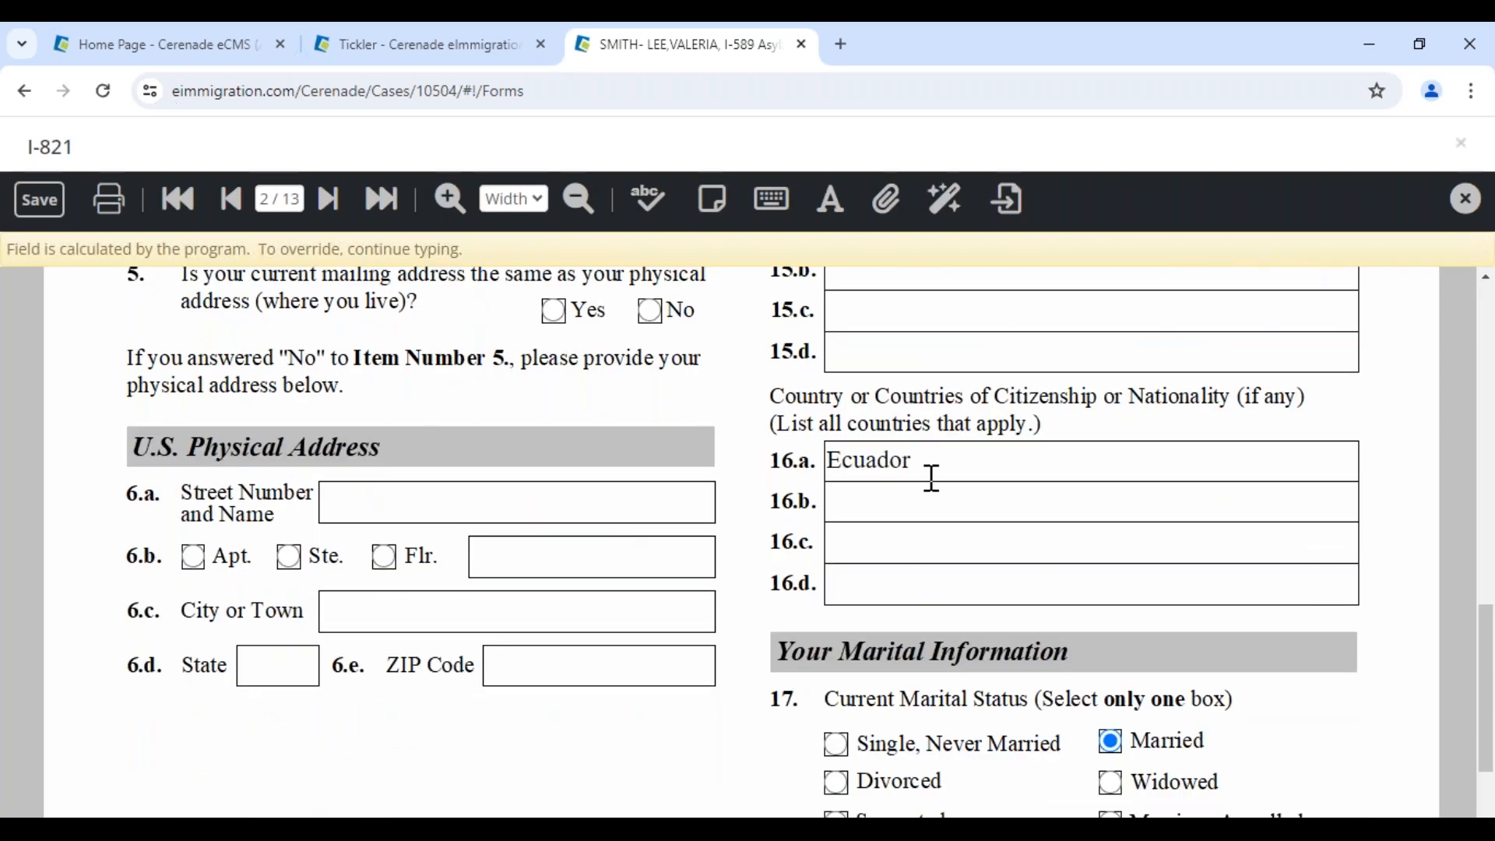
{"action": "left_click", "coordinate": [932, 477]}
{"action": "left_click", "coordinate": [330, 199]}
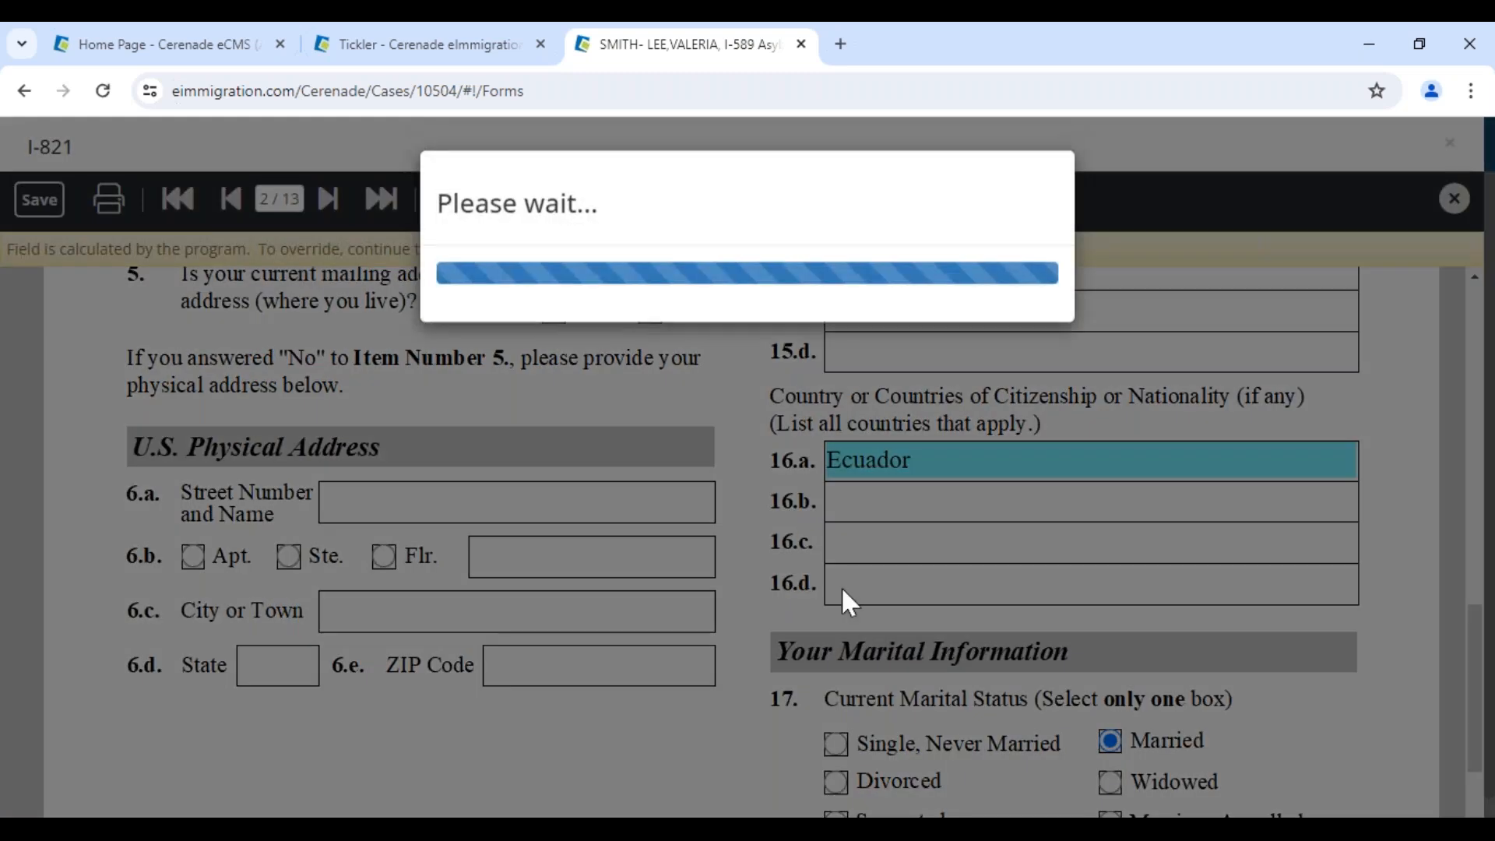
{"action": "scroll", "coordinate": [428, 628], "scroll_direction": "down", "scroll_amount": 9}
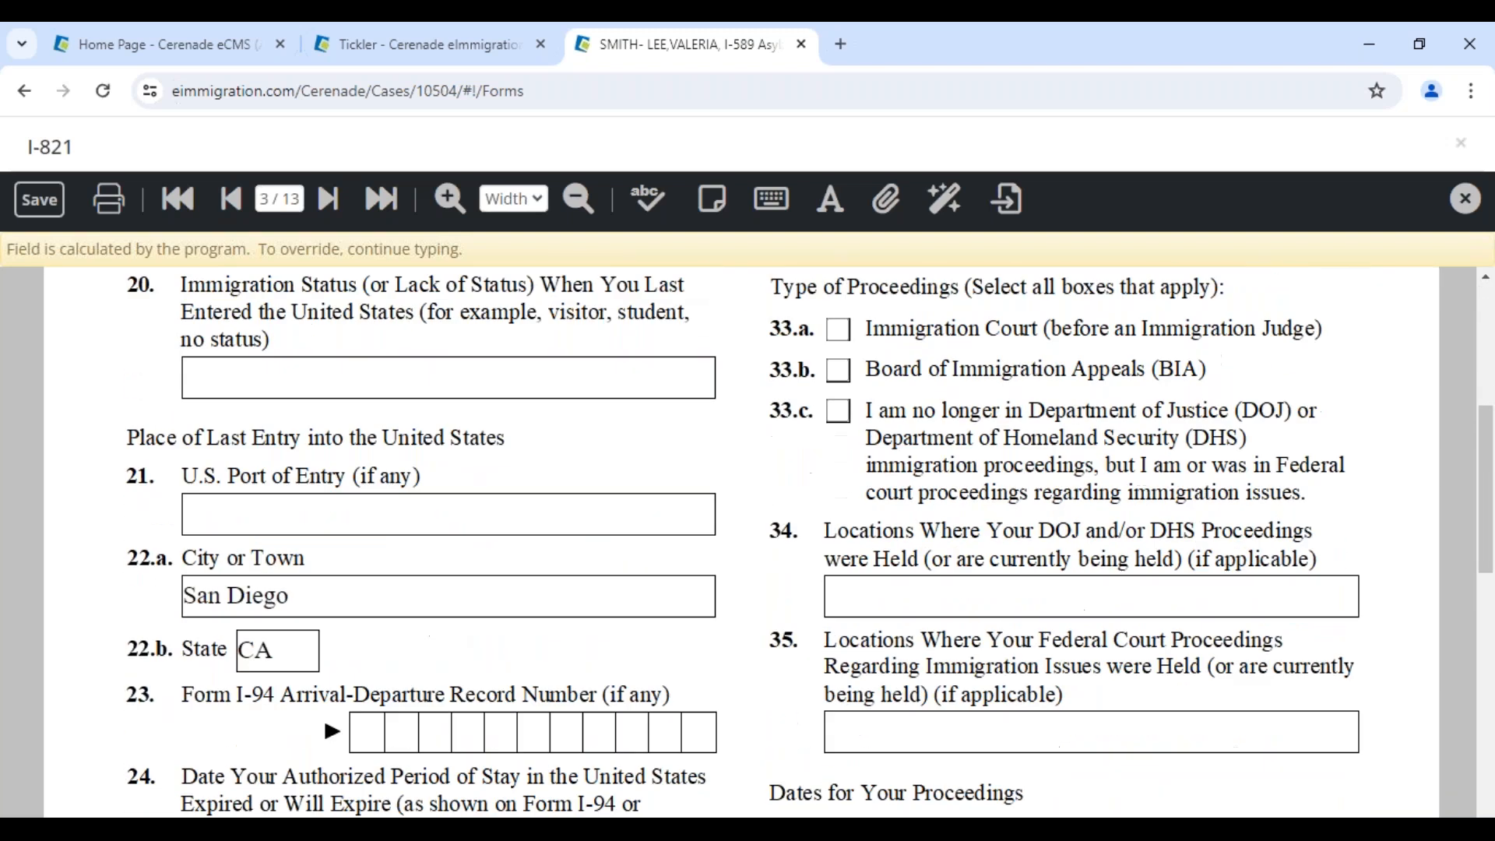
{"action": "left_click", "coordinate": [328, 199]}
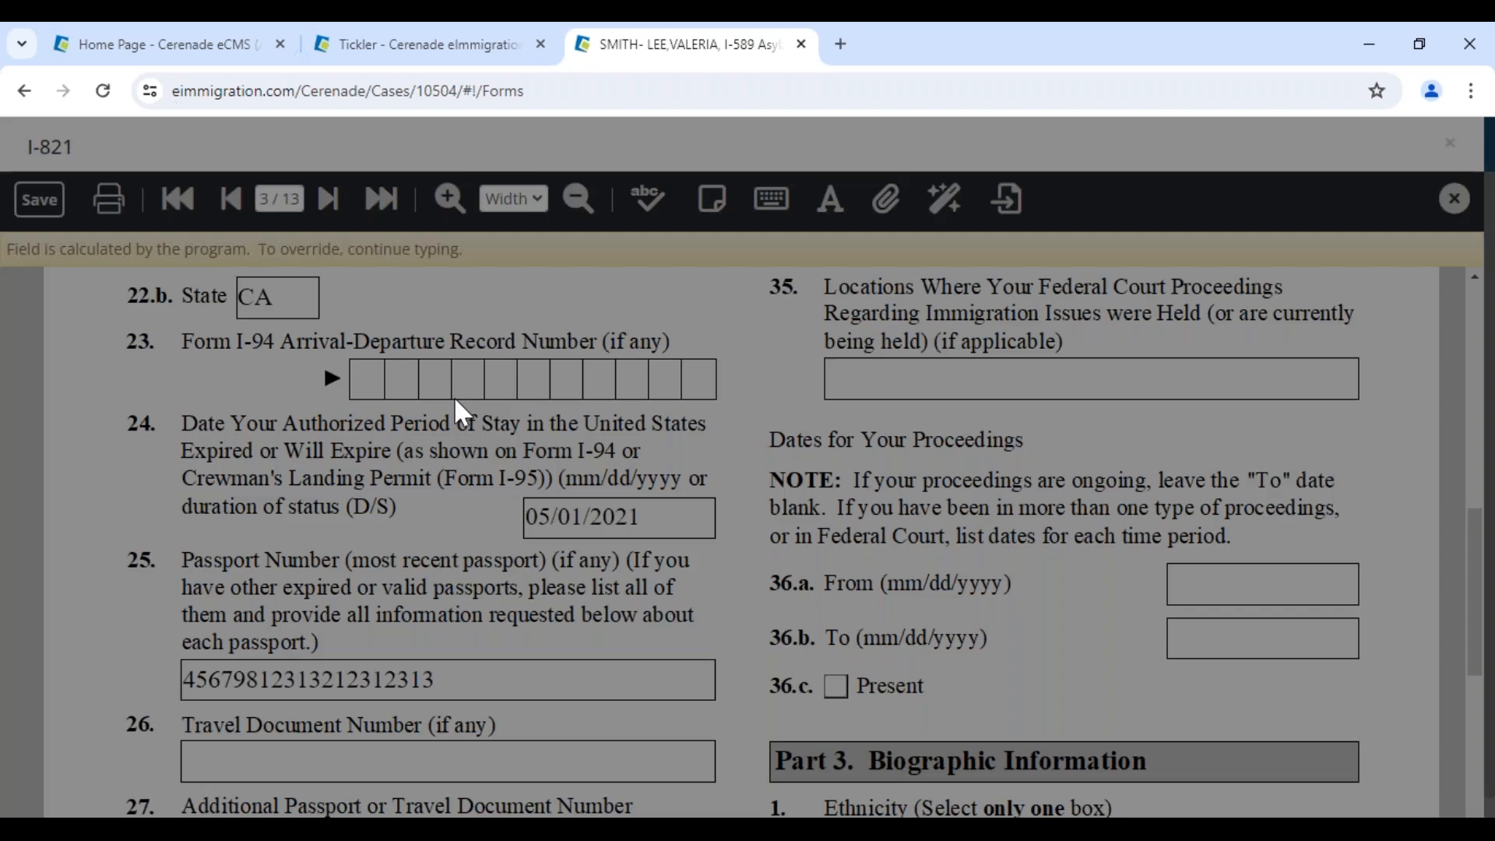
Continue reviewing pages 4 through 8, including the children section on page 6
{"action": "scroll", "coordinate": [591, 676], "scroll_direction": "down", "scroll_amount": 6}
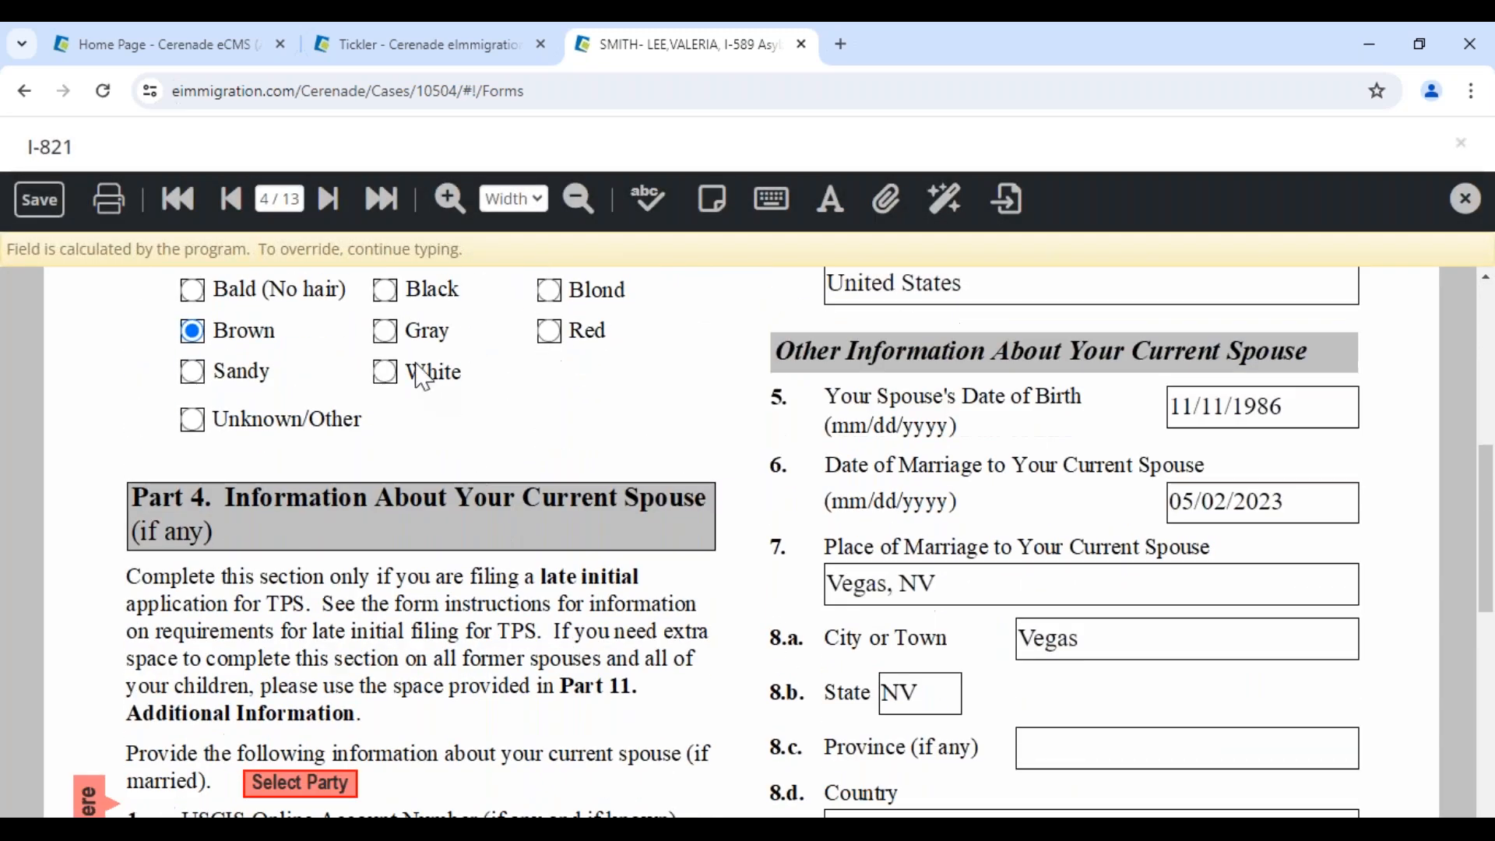
{"action": "left_click", "coordinate": [330, 201]}
{"action": "scroll", "coordinate": [424, 525], "scroll_direction": "down", "scroll_amount": 3}
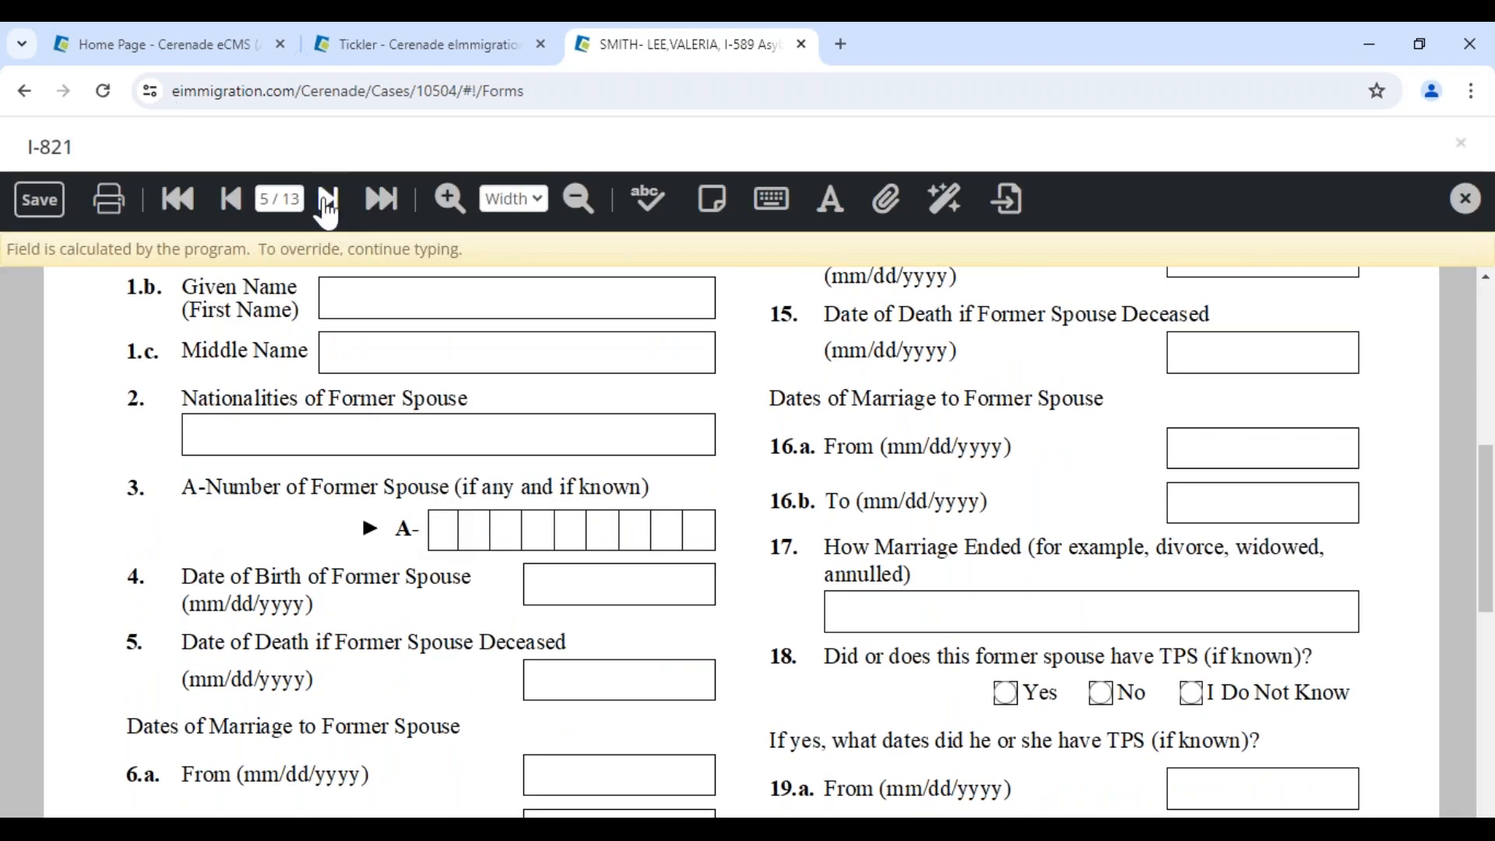
{"action": "left_click", "coordinate": [328, 200]}
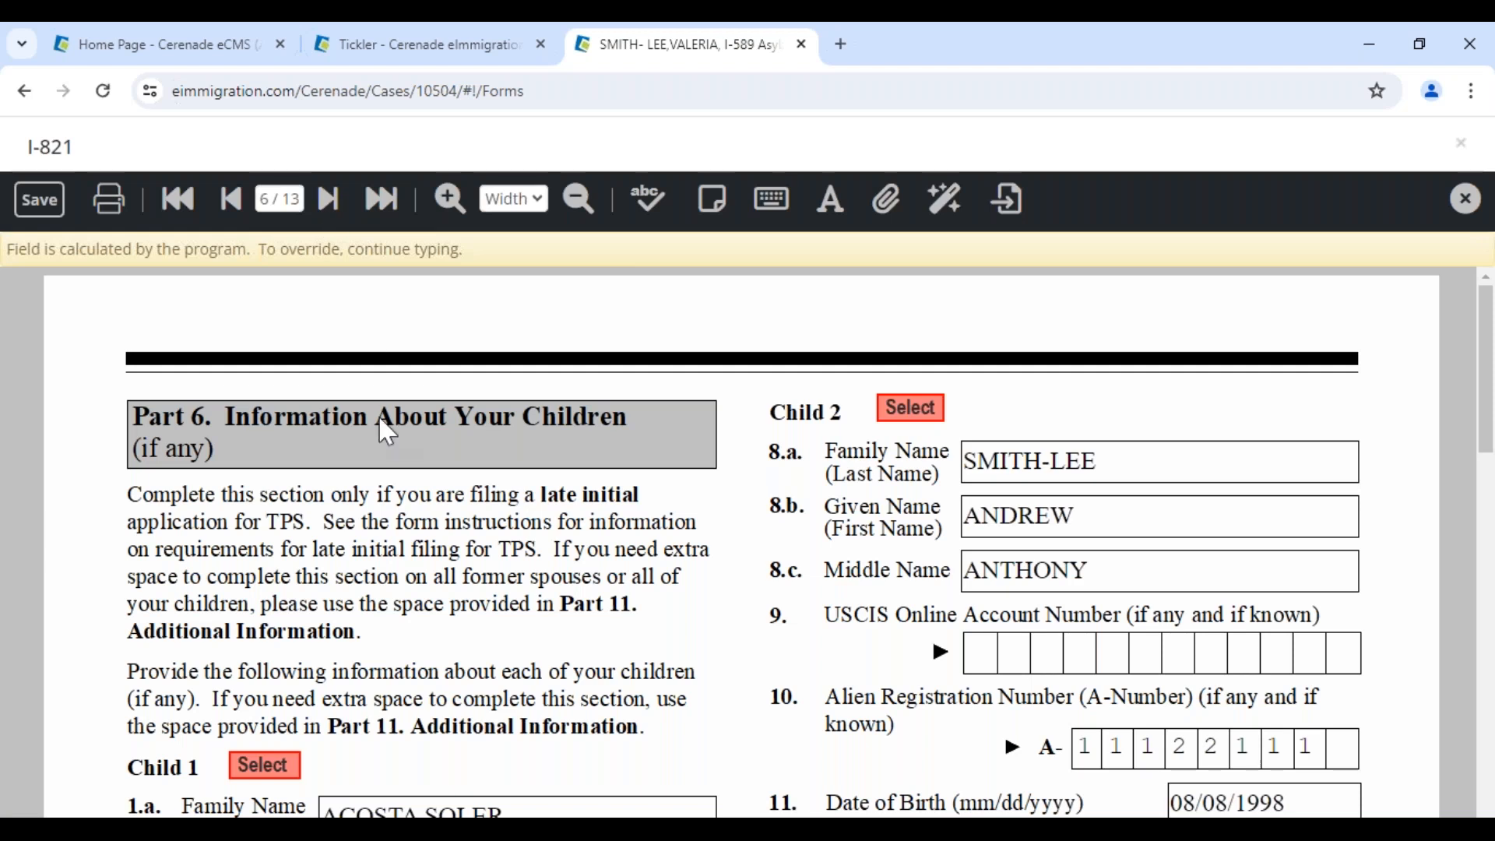
{"action": "scroll", "coordinate": [388, 436], "scroll_direction": "down", "scroll_amount": 10}
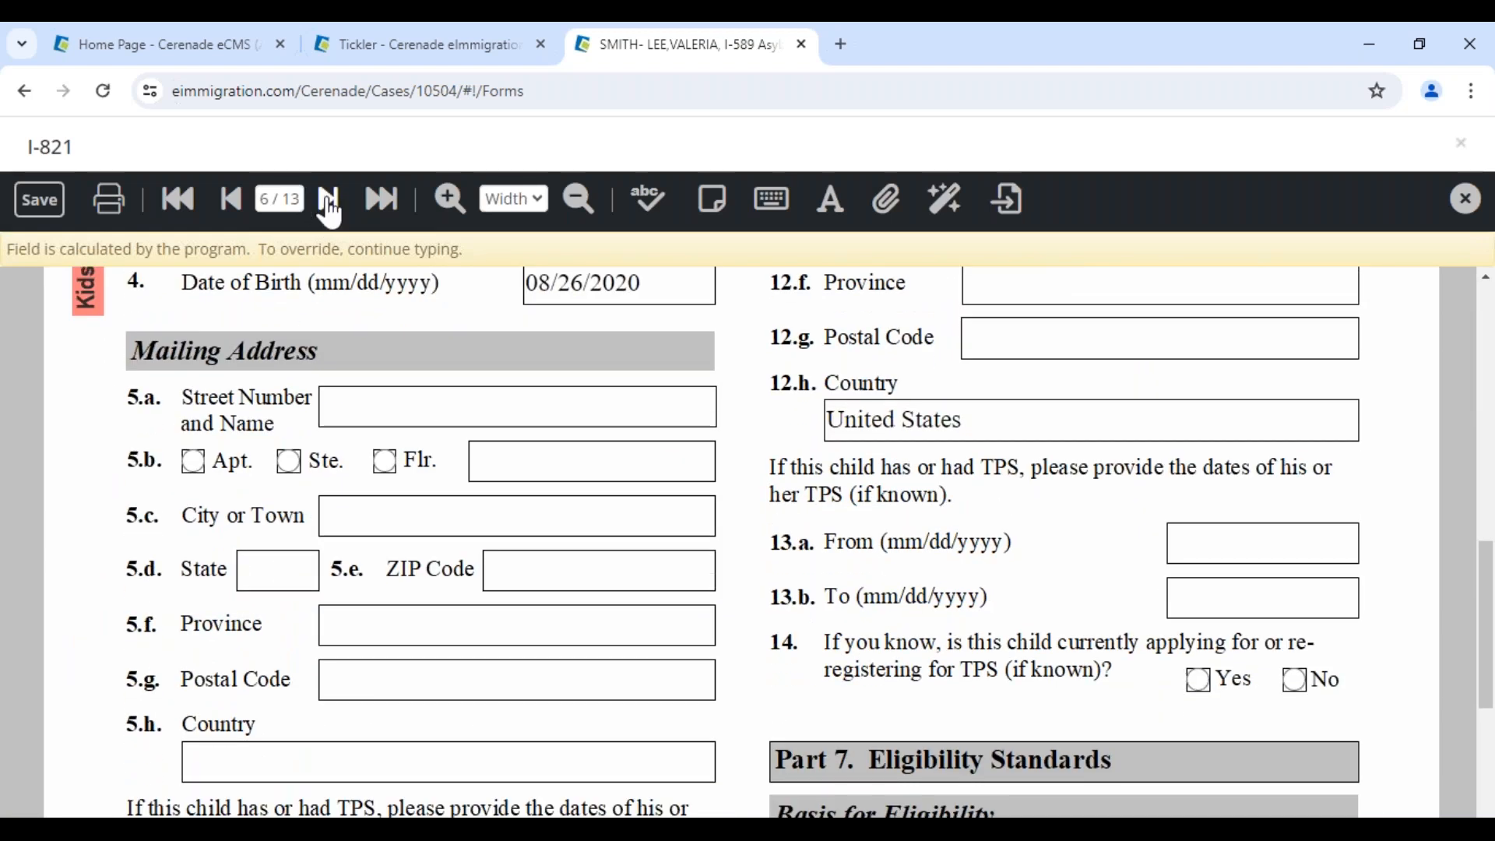
{"action": "left_click", "coordinate": [324, 207]}
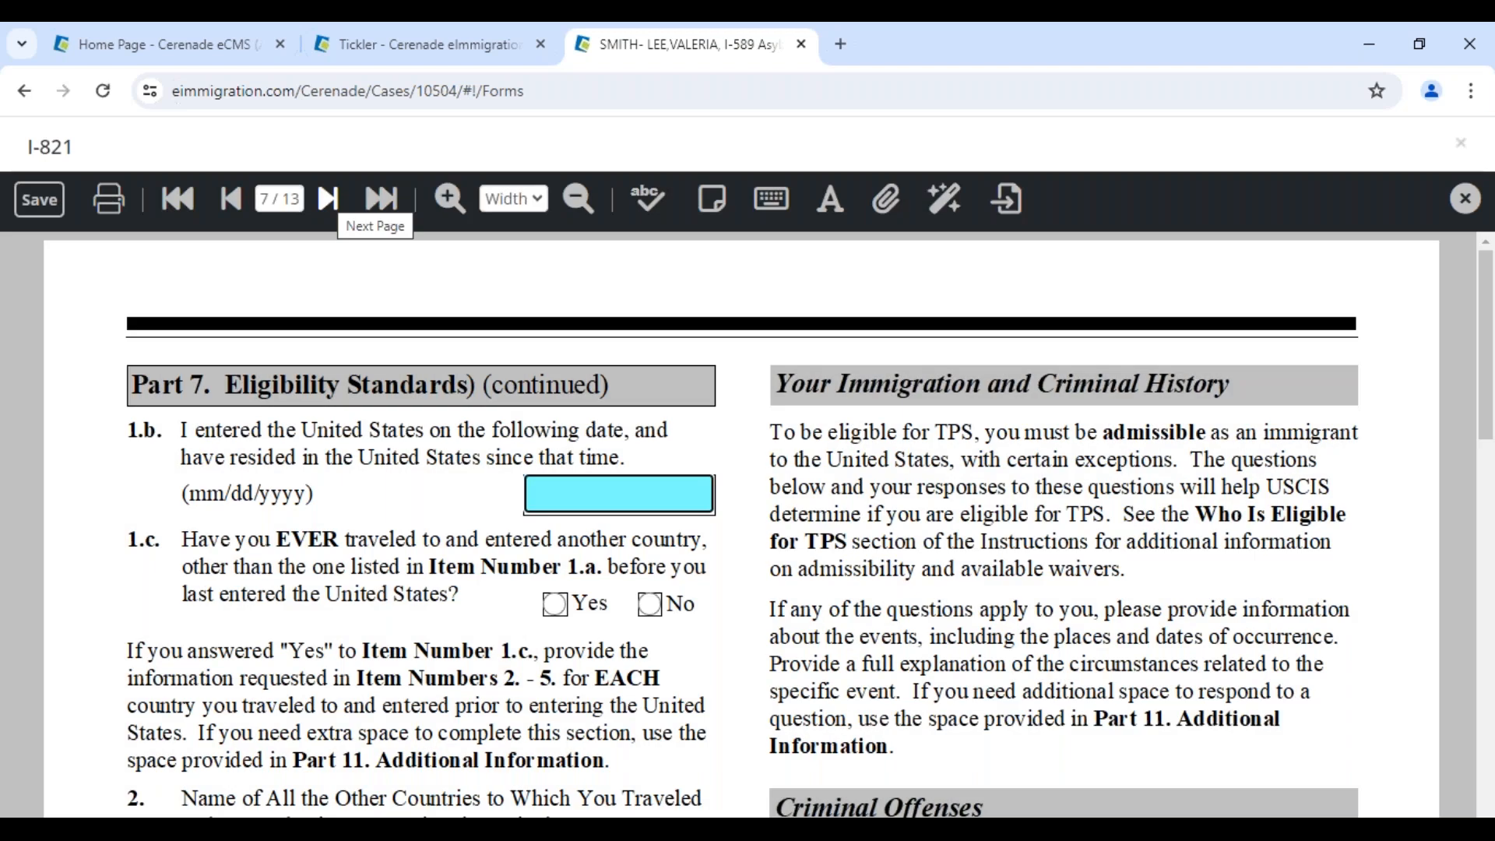
{"action": "scroll", "coordinate": [397, 449], "scroll_direction": "down", "scroll_amount": 7}
{"action": "scroll", "coordinate": [396, 444], "scroll_direction": "down", "scroll_amount": 4}
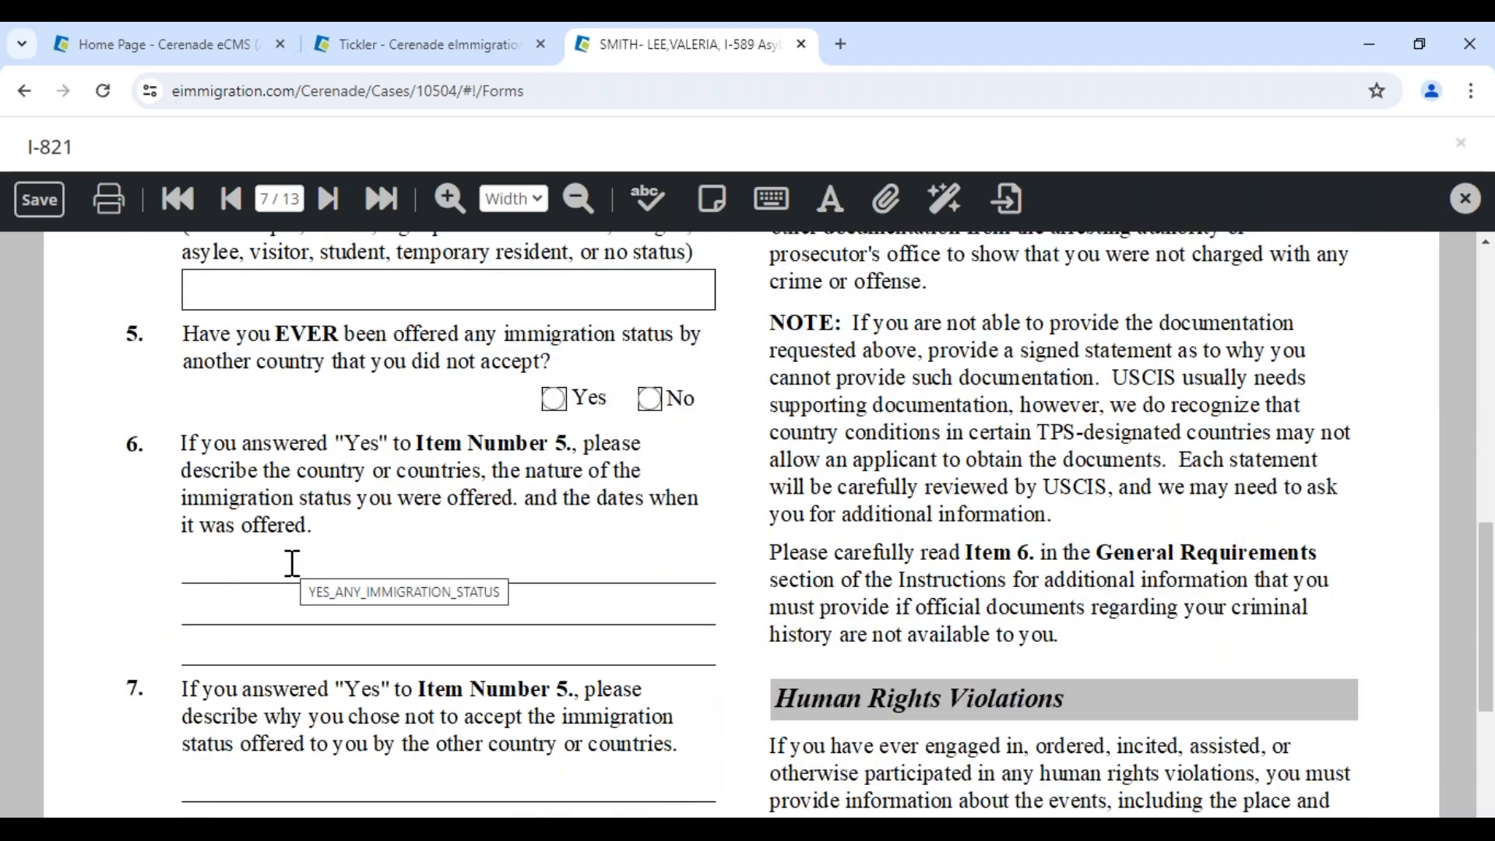
{"action": "left_click", "coordinate": [327, 199]}
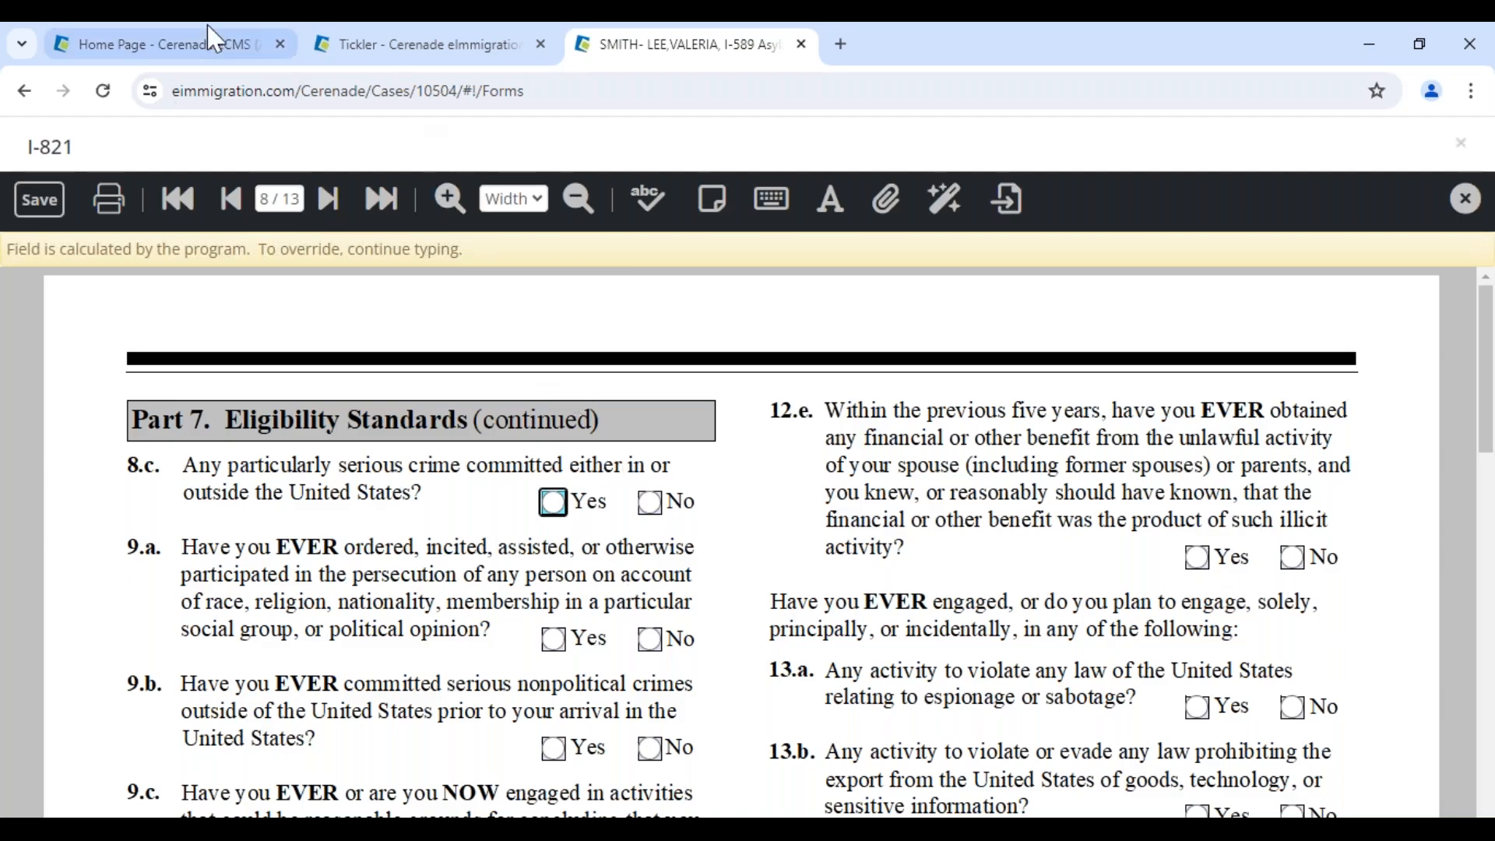
Glance at the Home Page tab, return to the I-821, and answer No to item 8.c
{"action": "left_click", "coordinate": [142, 51]}
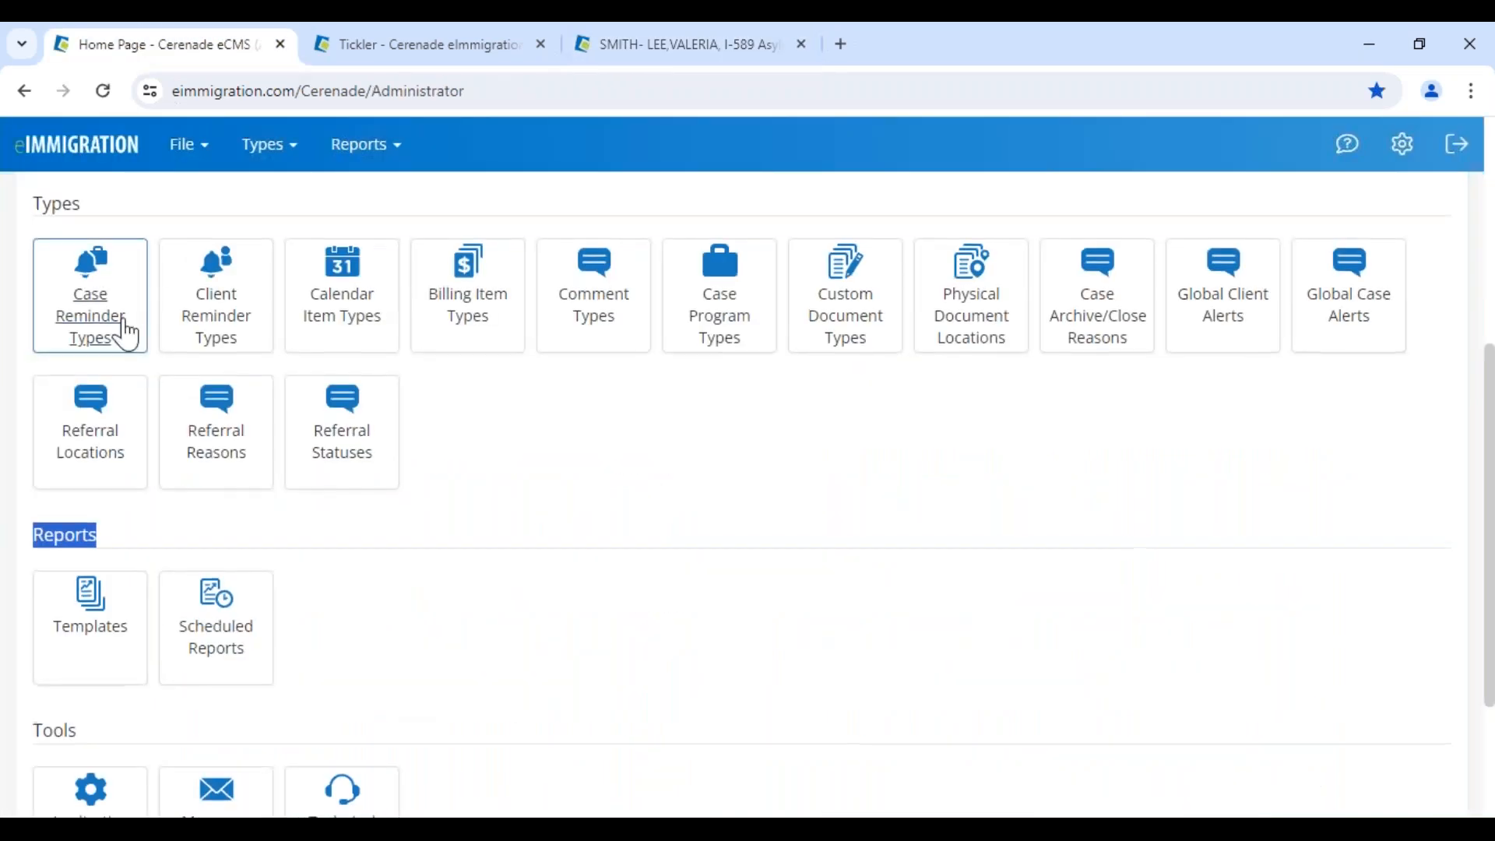
{"action": "scroll", "coordinate": [101, 312], "scroll_direction": "up", "scroll_amount": 4}
{"action": "scroll", "coordinate": [58, 276], "scroll_direction": "up", "scroll_amount": 2}
{"action": "left_click_drag", "start_coordinate": [60, 261], "coordinate": [239, 257]}
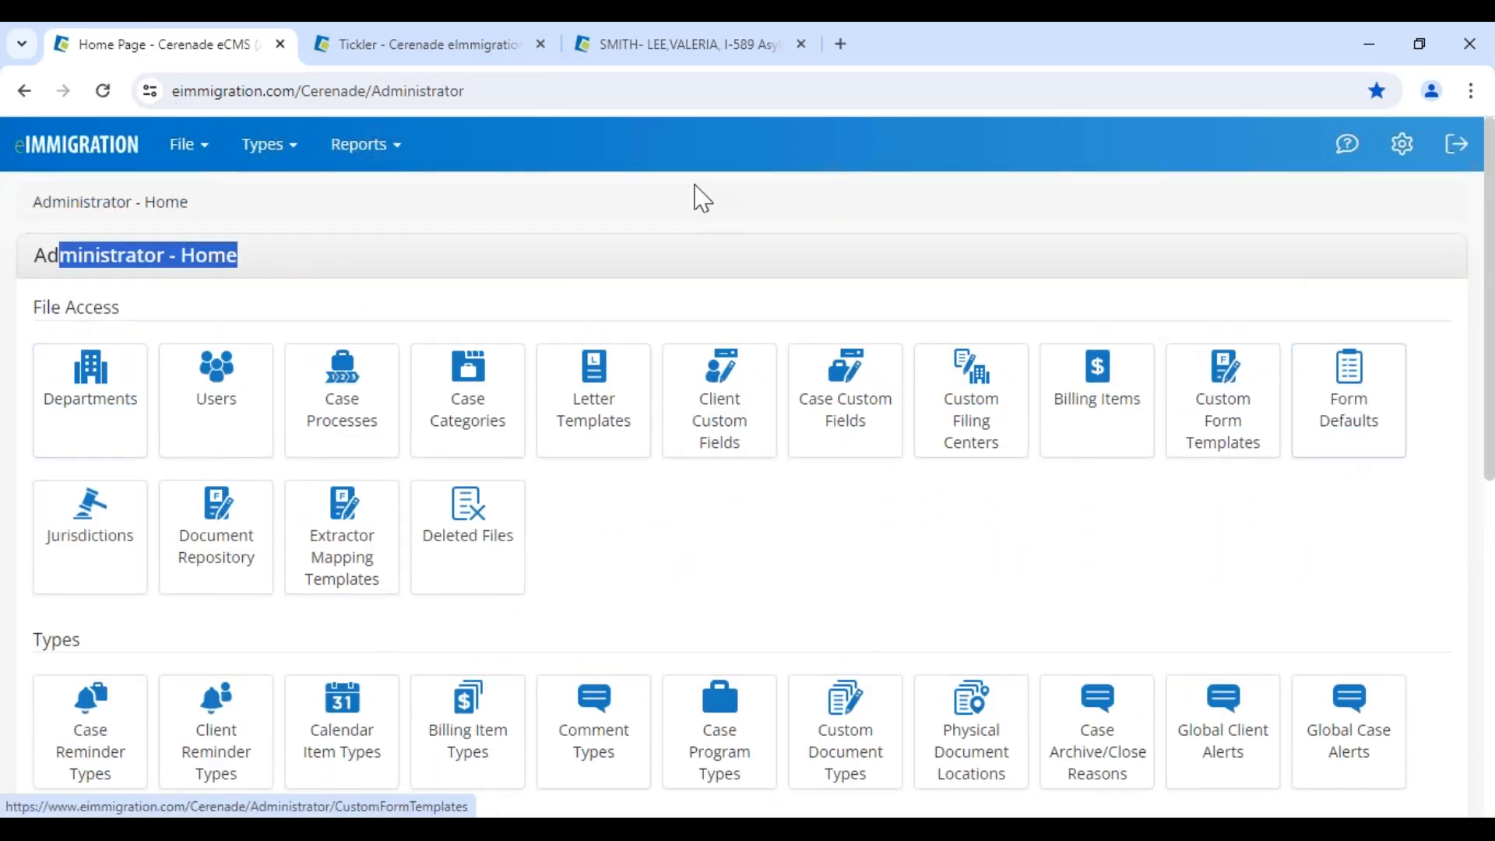
{"action": "left_click", "coordinate": [649, 48]}
{"action": "left_click", "coordinate": [649, 505]}
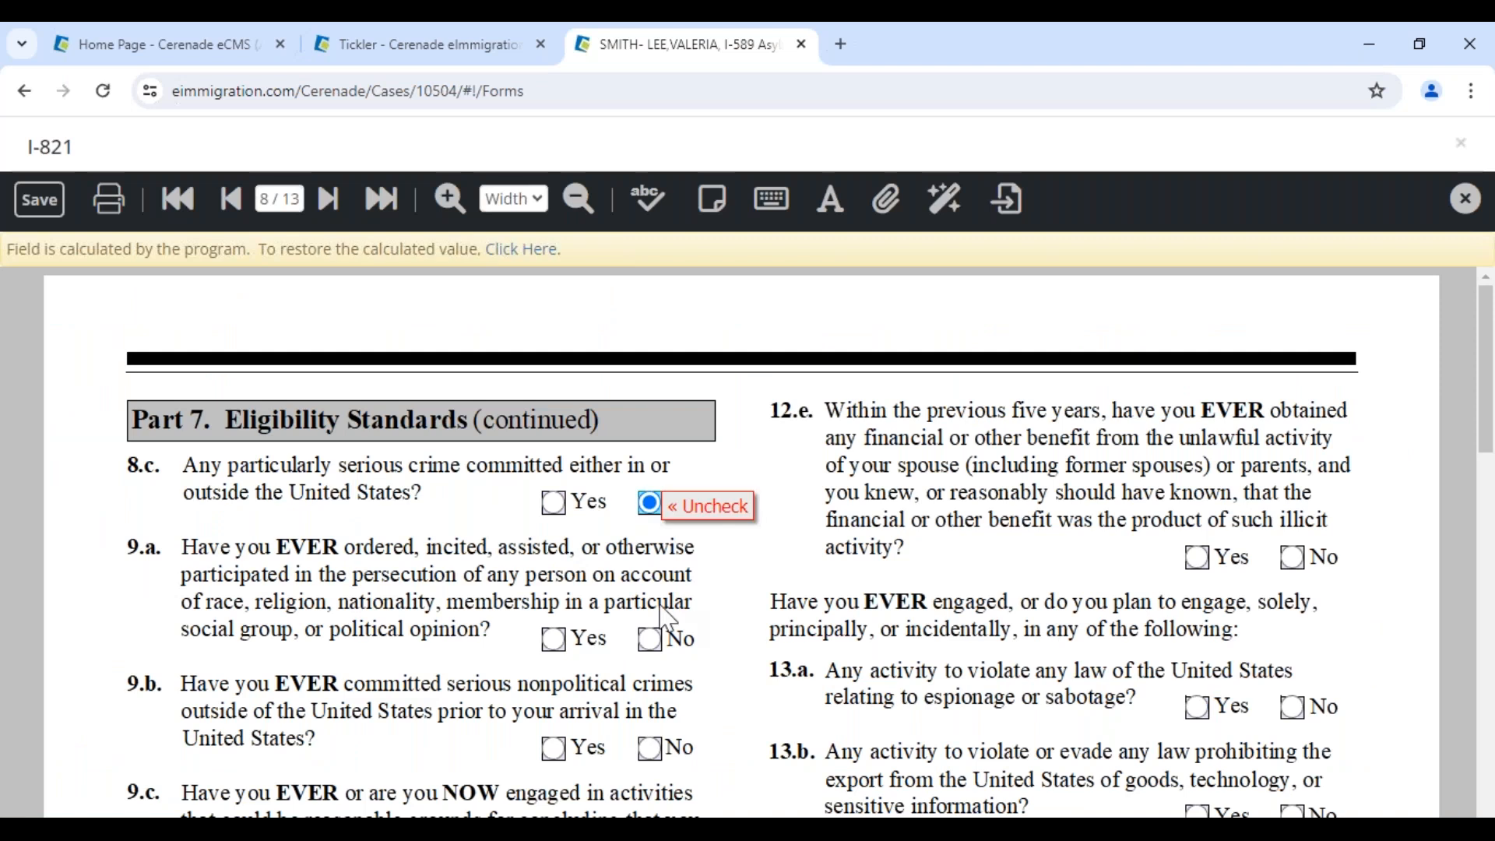
Answer No to questions 9.a, 9.b, 16, 17 and 18.a
{"action": "left_click", "coordinate": [650, 640]}
{"action": "left_click", "coordinate": [670, 754]}
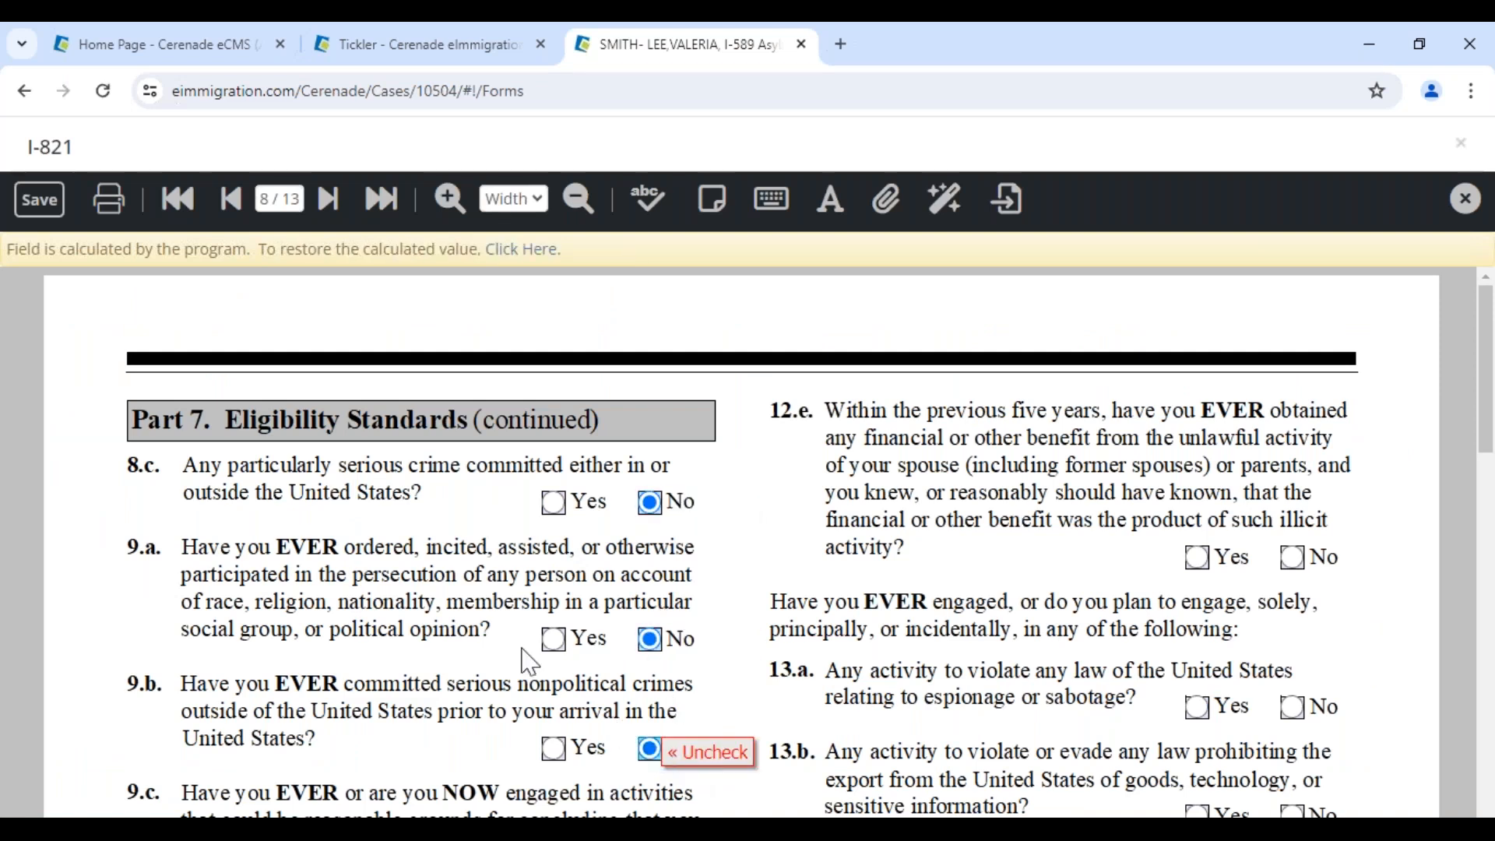
{"action": "scroll", "coordinate": [311, 588], "scroll_direction": "down", "scroll_amount": 9}
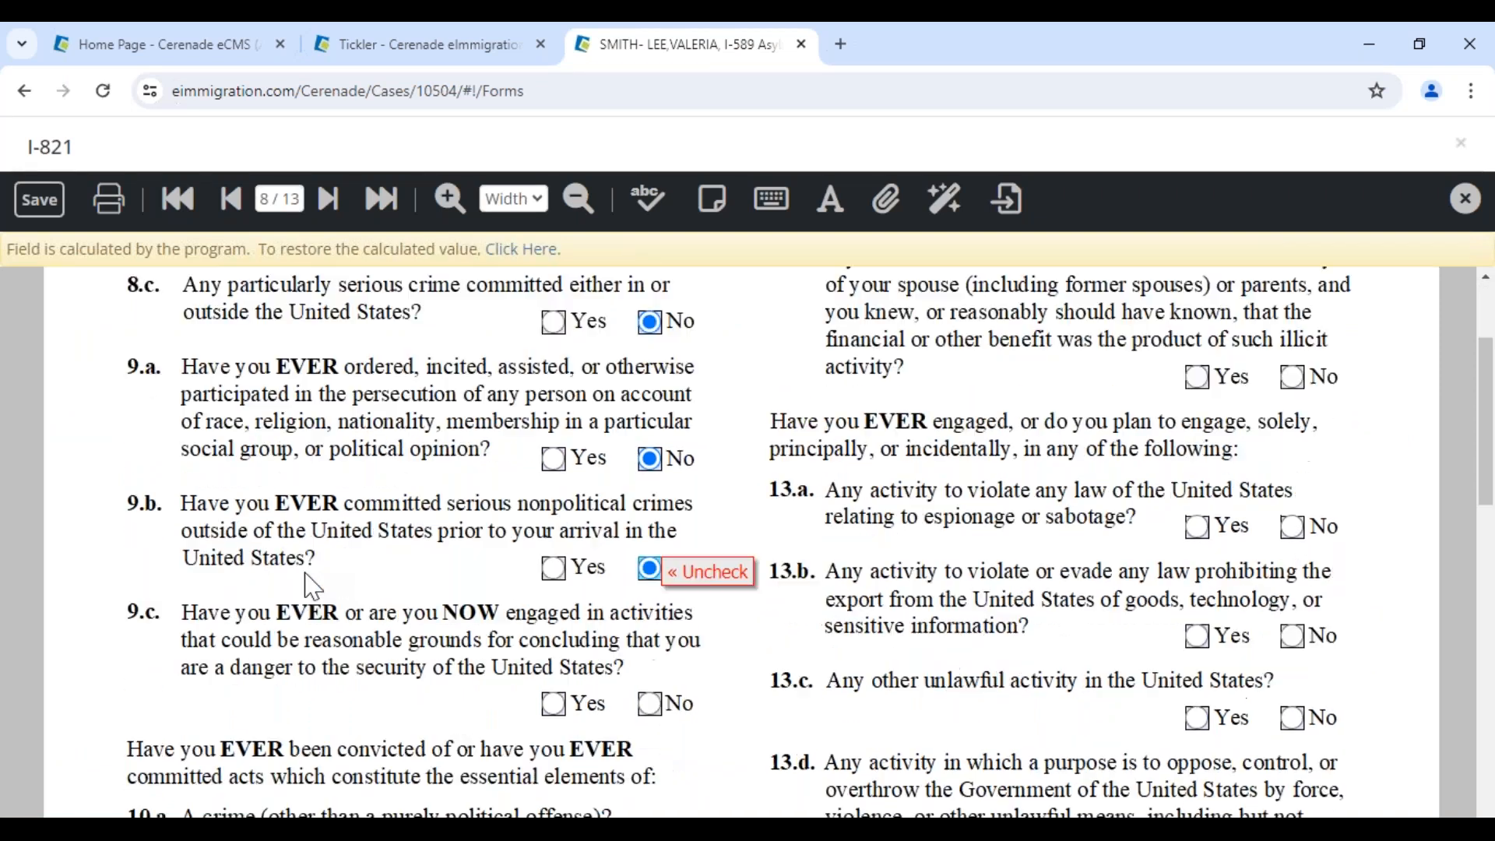
{"action": "scroll", "coordinate": [400, 502], "scroll_direction": "down", "scroll_amount": 3}
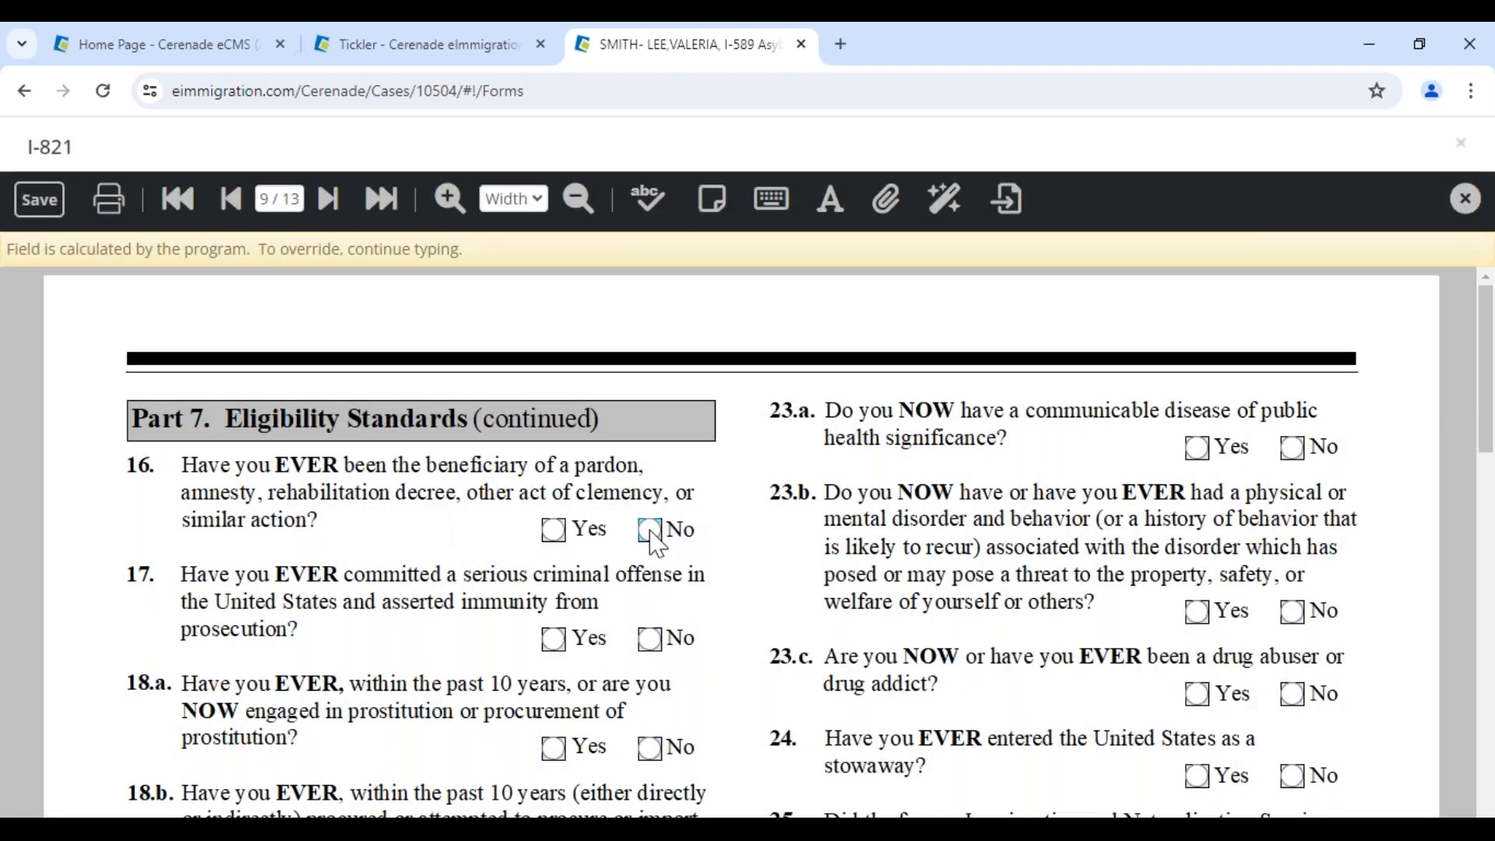
{"action": "left_click", "coordinate": [652, 533]}
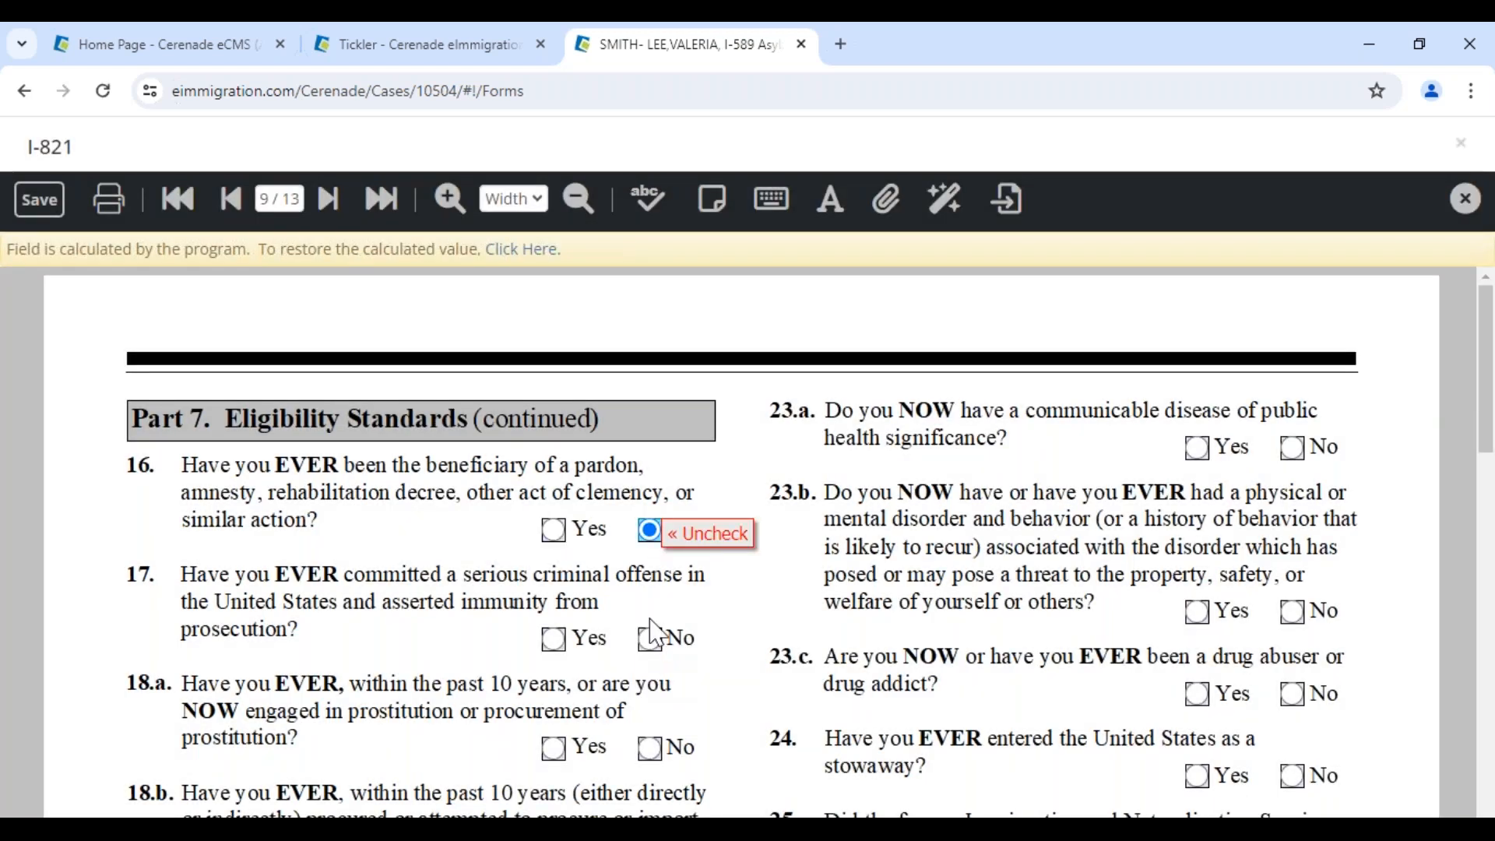
{"action": "left_click", "coordinate": [652, 641]}
{"action": "left_click", "coordinate": [648, 746]}
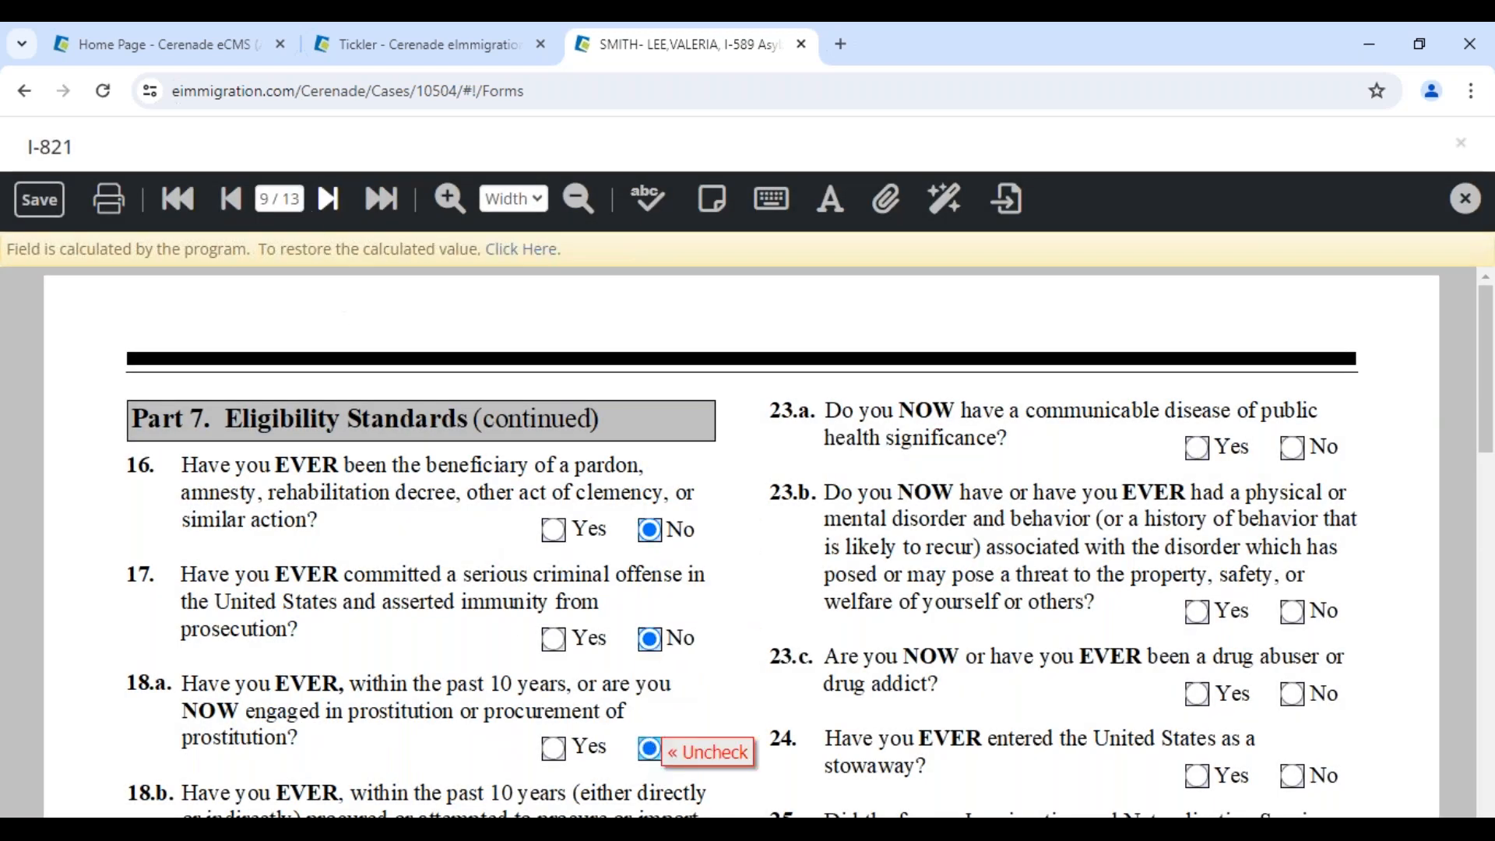
Page ahead to page 11, then jump back to page 5 and then page 2
{"action": "left_click", "coordinate": [326, 204]}
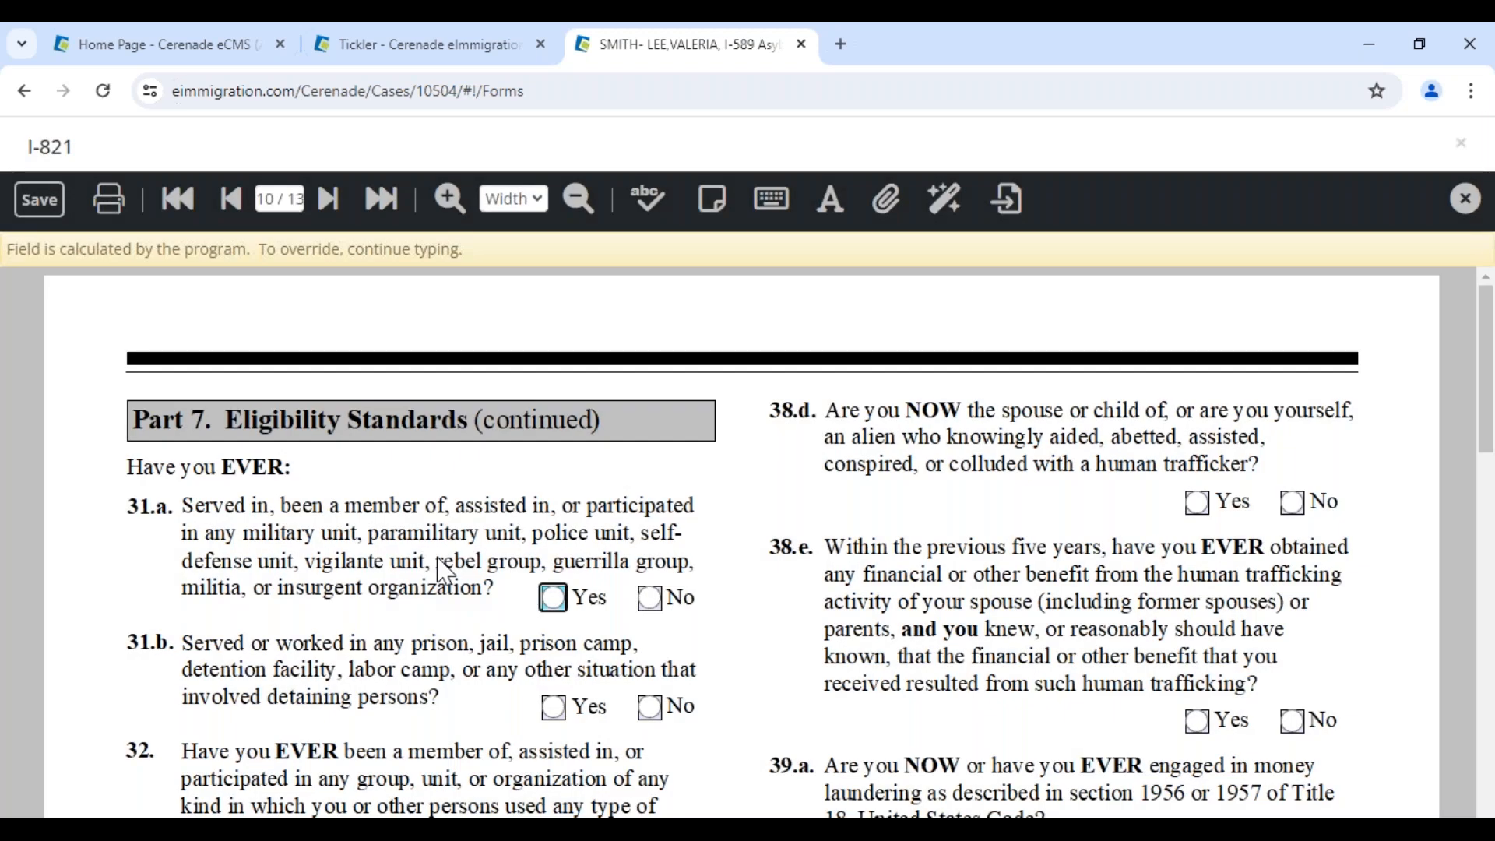
{"action": "scroll", "coordinate": [442, 571], "scroll_direction": "down", "scroll_amount": 15}
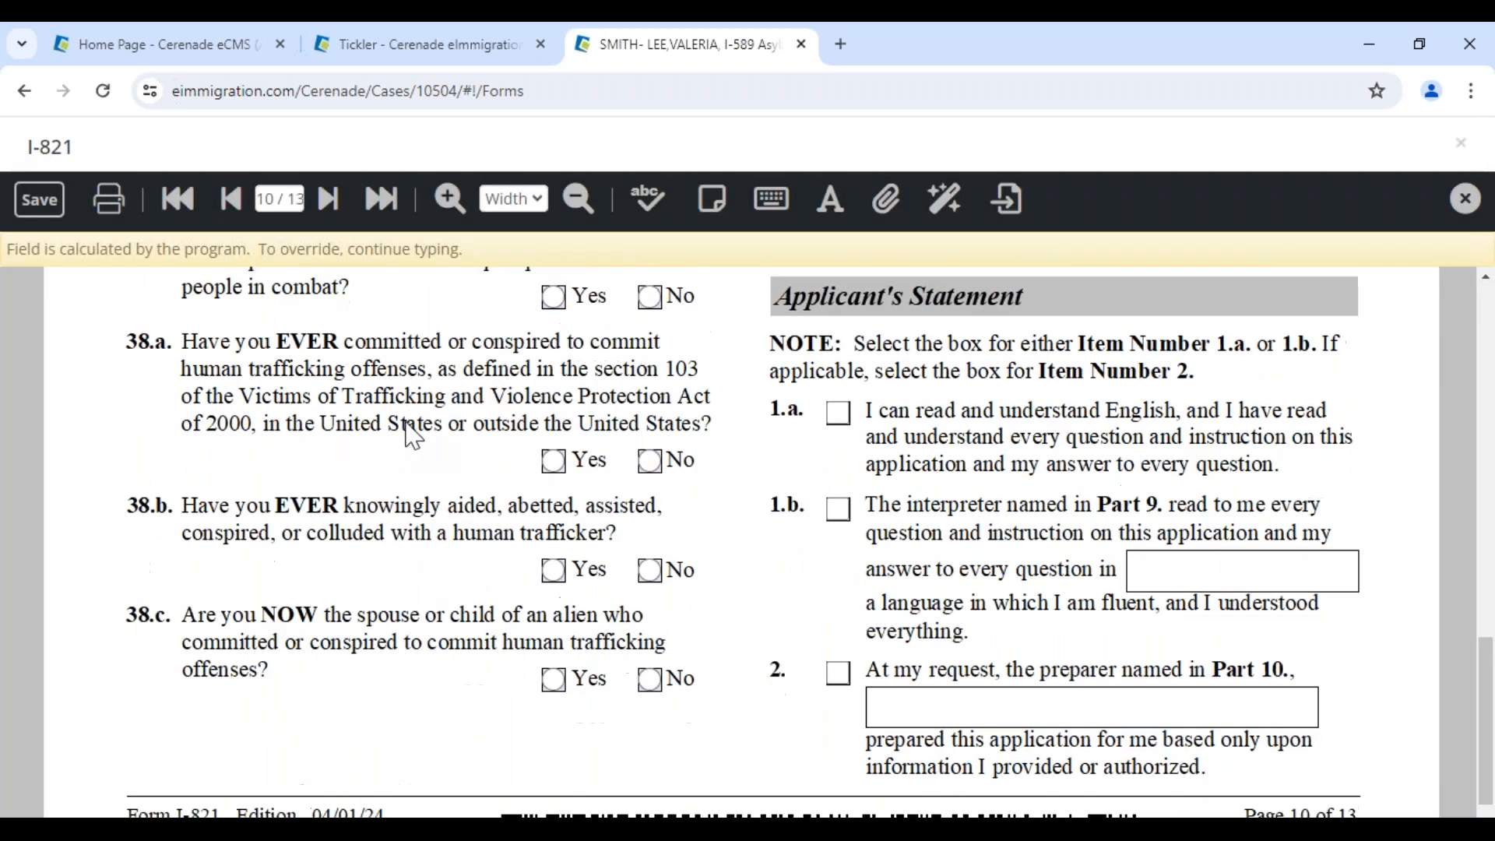
{"action": "left_click", "coordinate": [328, 199]}
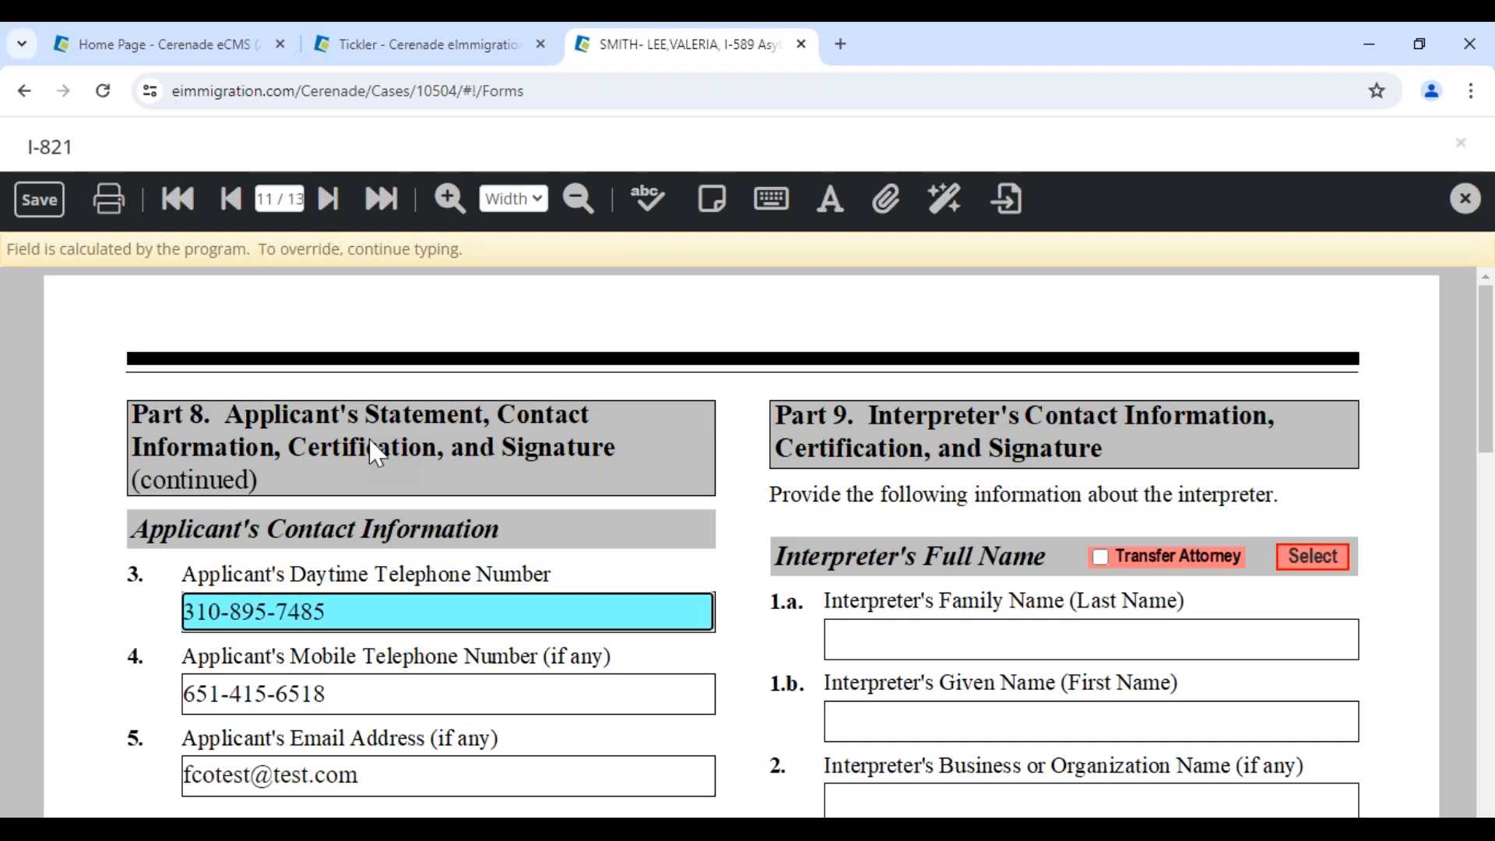
{"action": "left_click", "coordinate": [277, 199]}
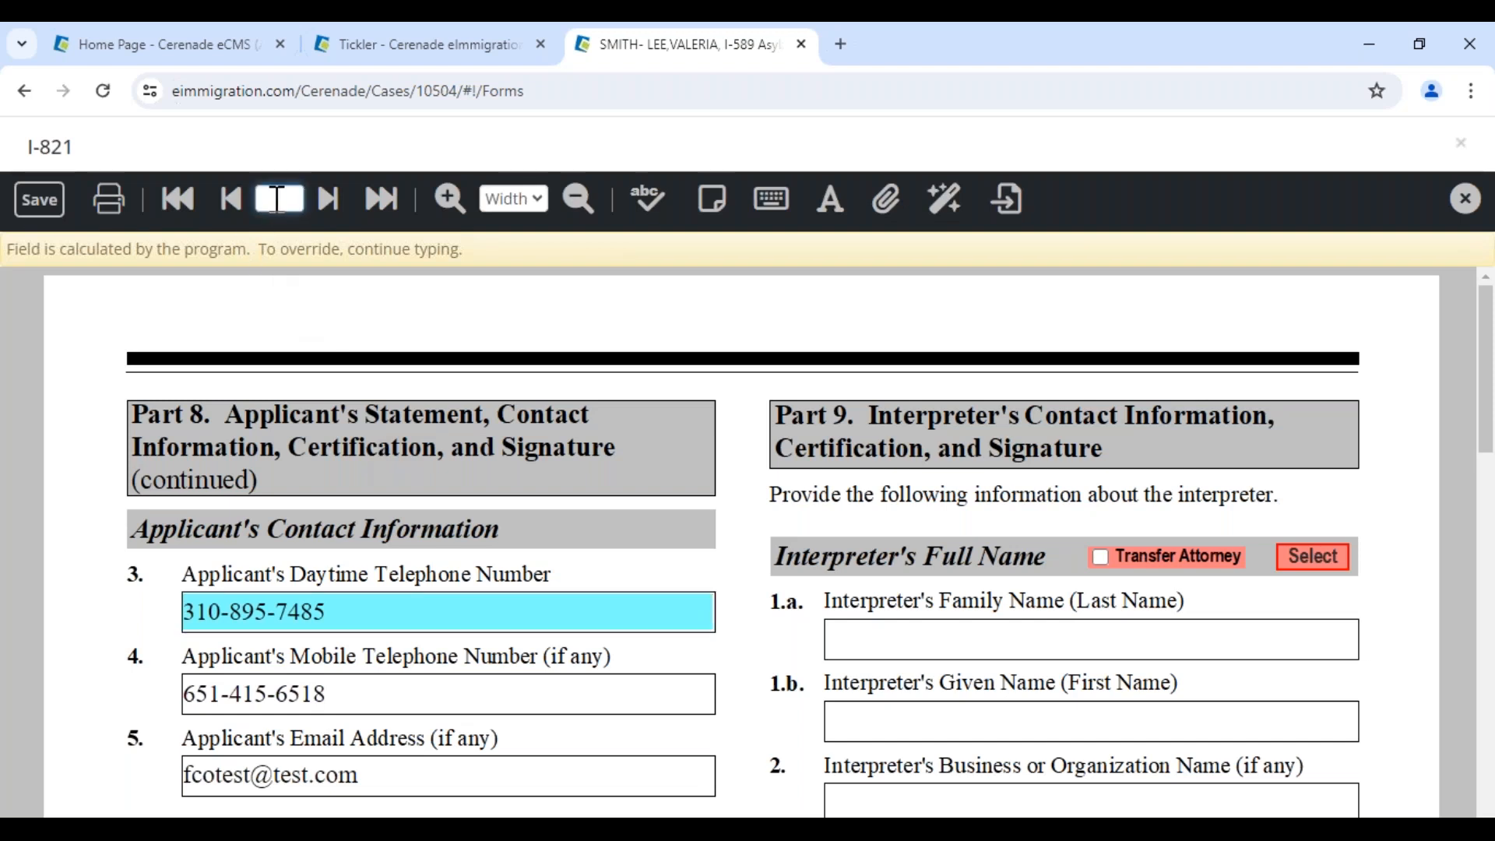
{"action": "type", "text": "5"}
{"action": "key", "text": "Return"}
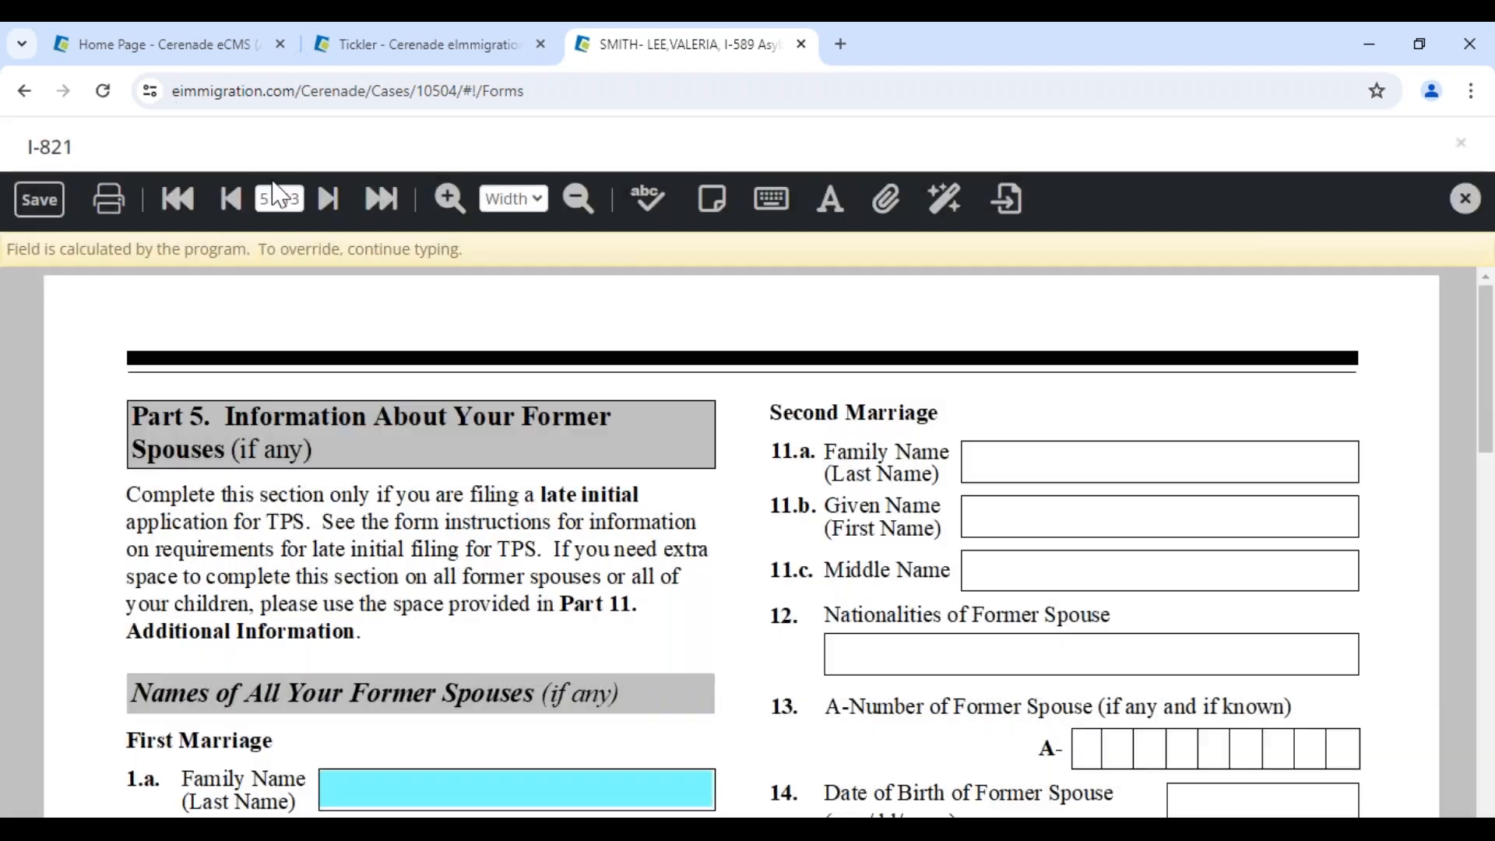
{"action": "type", "text": "2"}
{"action": "key", "text": "Return"}
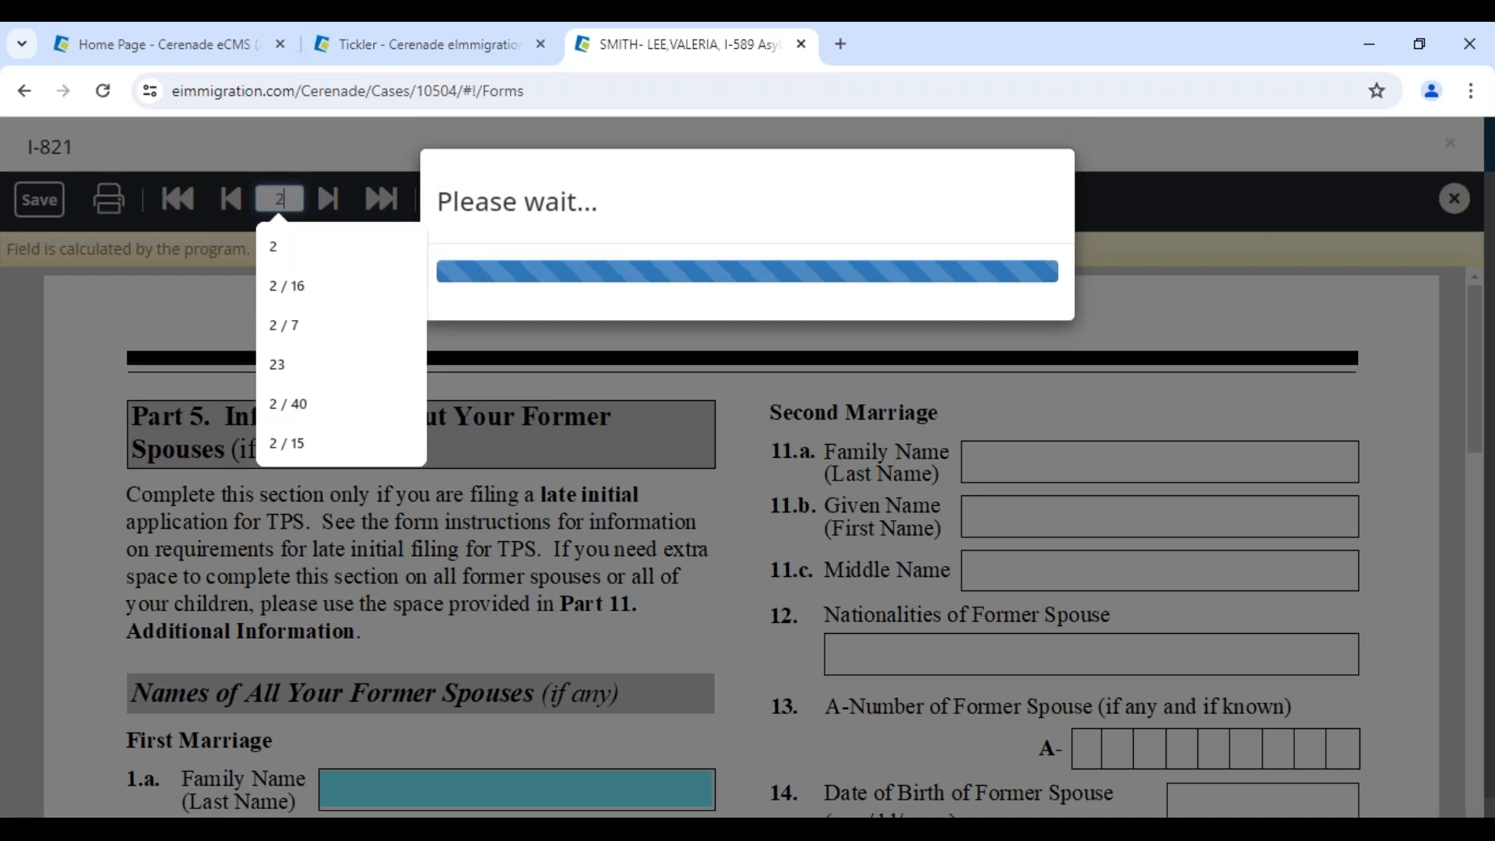
Enter Peru as the first country of residence in 15.a, save the I-821 and close it
{"action": "scroll", "coordinate": [499, 475], "scroll_direction": "down", "scroll_amount": 8}
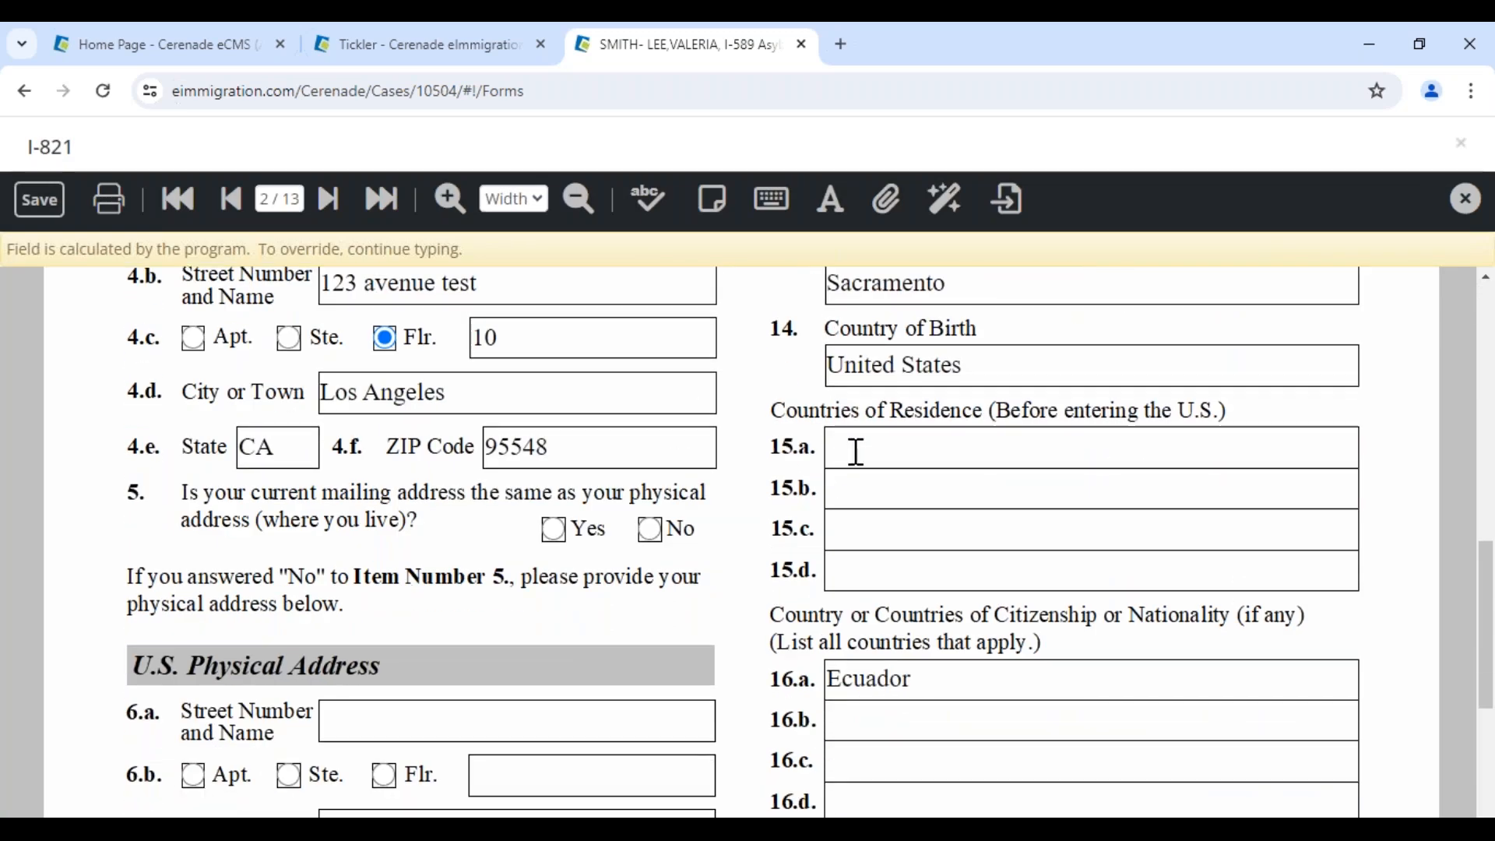
{"action": "left_click", "coordinate": [855, 448]}
{"action": "type", "text": "Peru"}
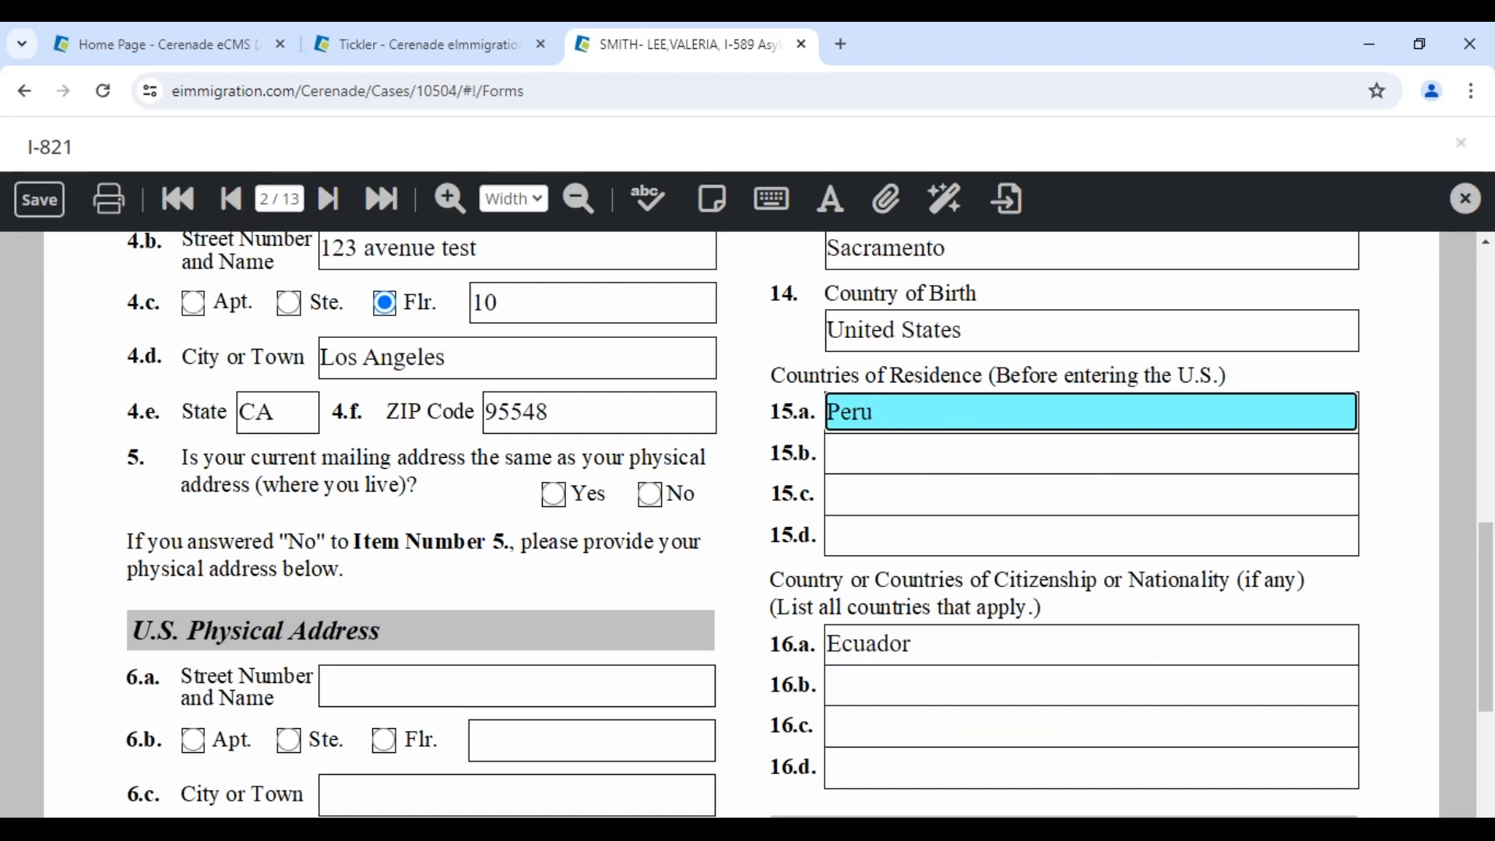
{"action": "left_click", "coordinate": [39, 199]}
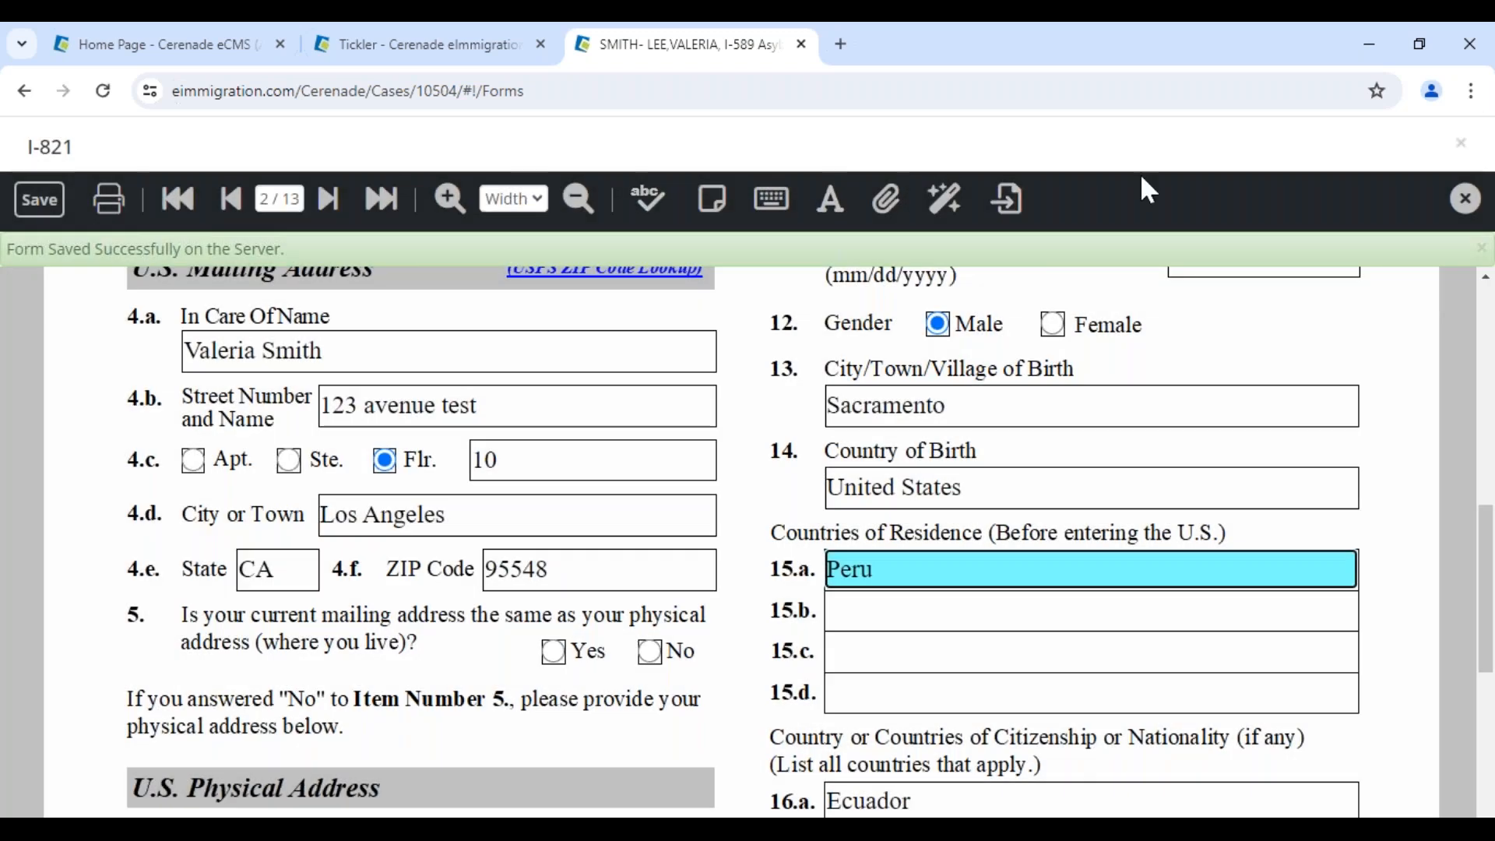
{"action": "left_click", "coordinate": [1464, 201]}
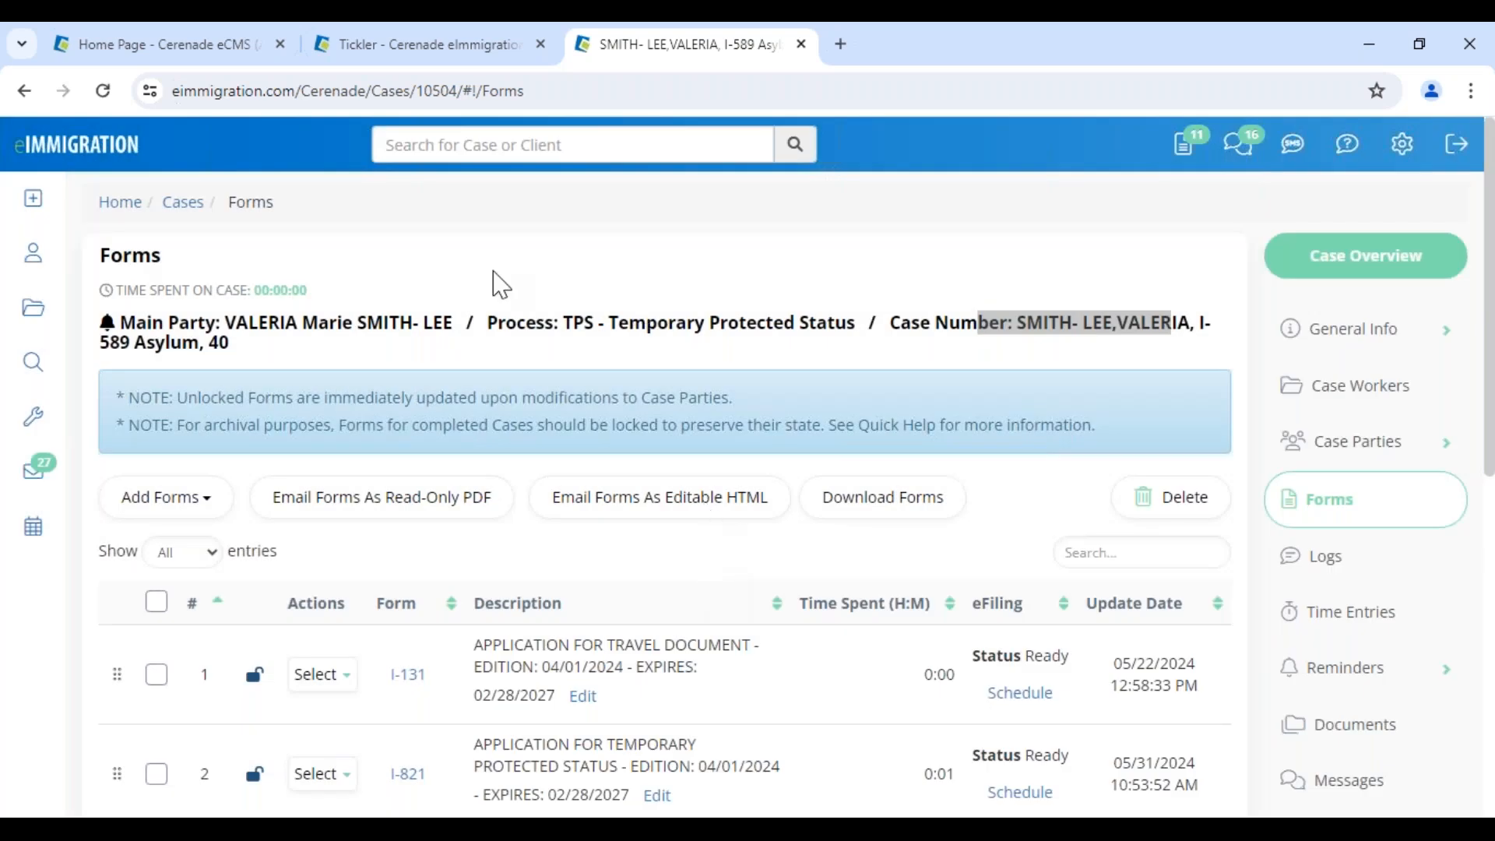
{"action": "left_click", "coordinate": [488, 270]}
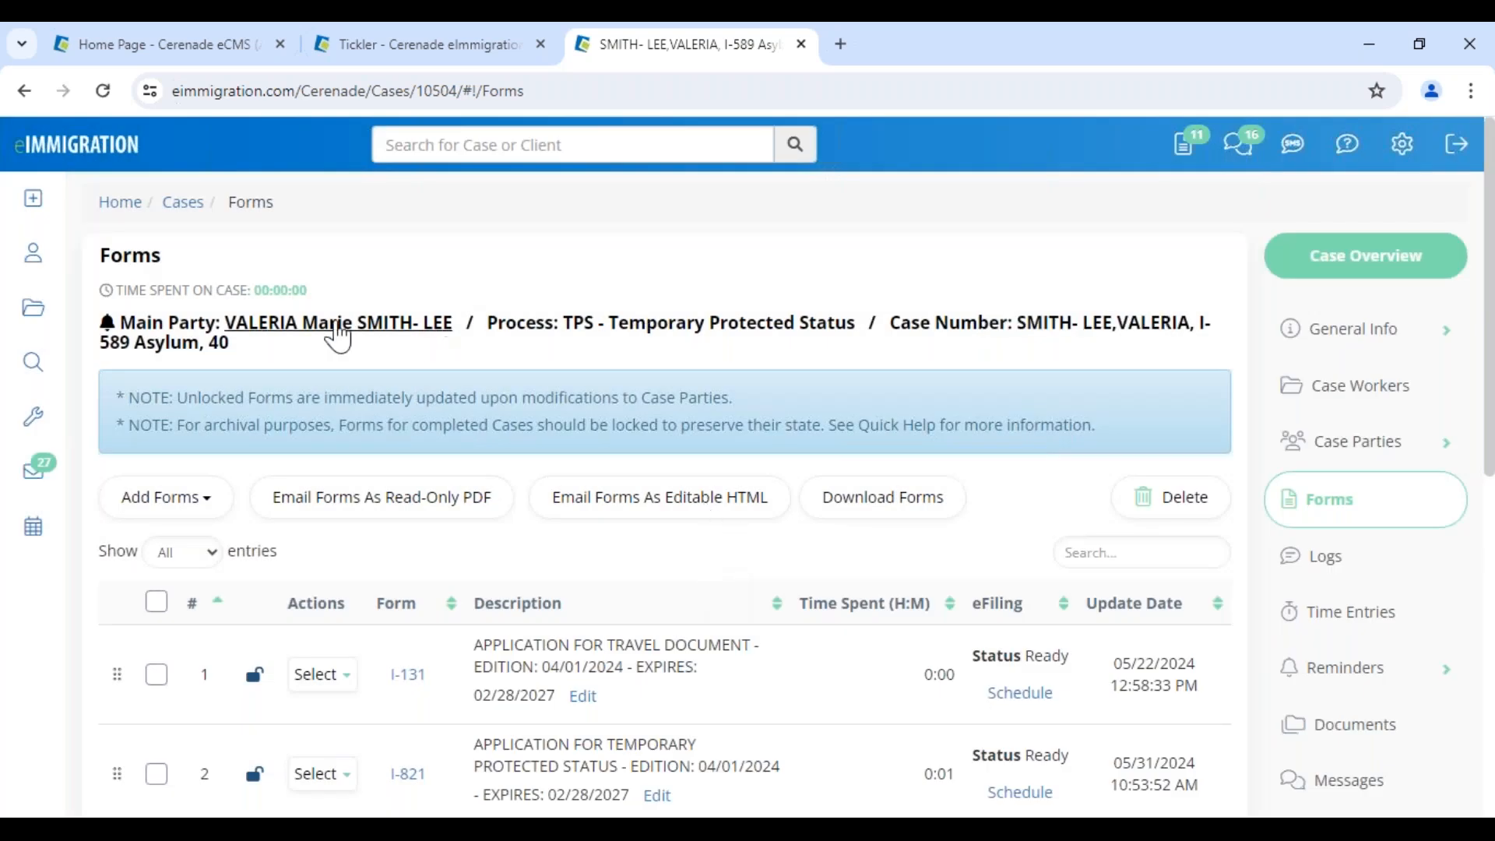
Copy the case with all its forms, replacing the client name in the case number with the new client's
{"action": "left_click", "coordinate": [1326, 344]}
{"action": "left_click", "coordinate": [1338, 390]}
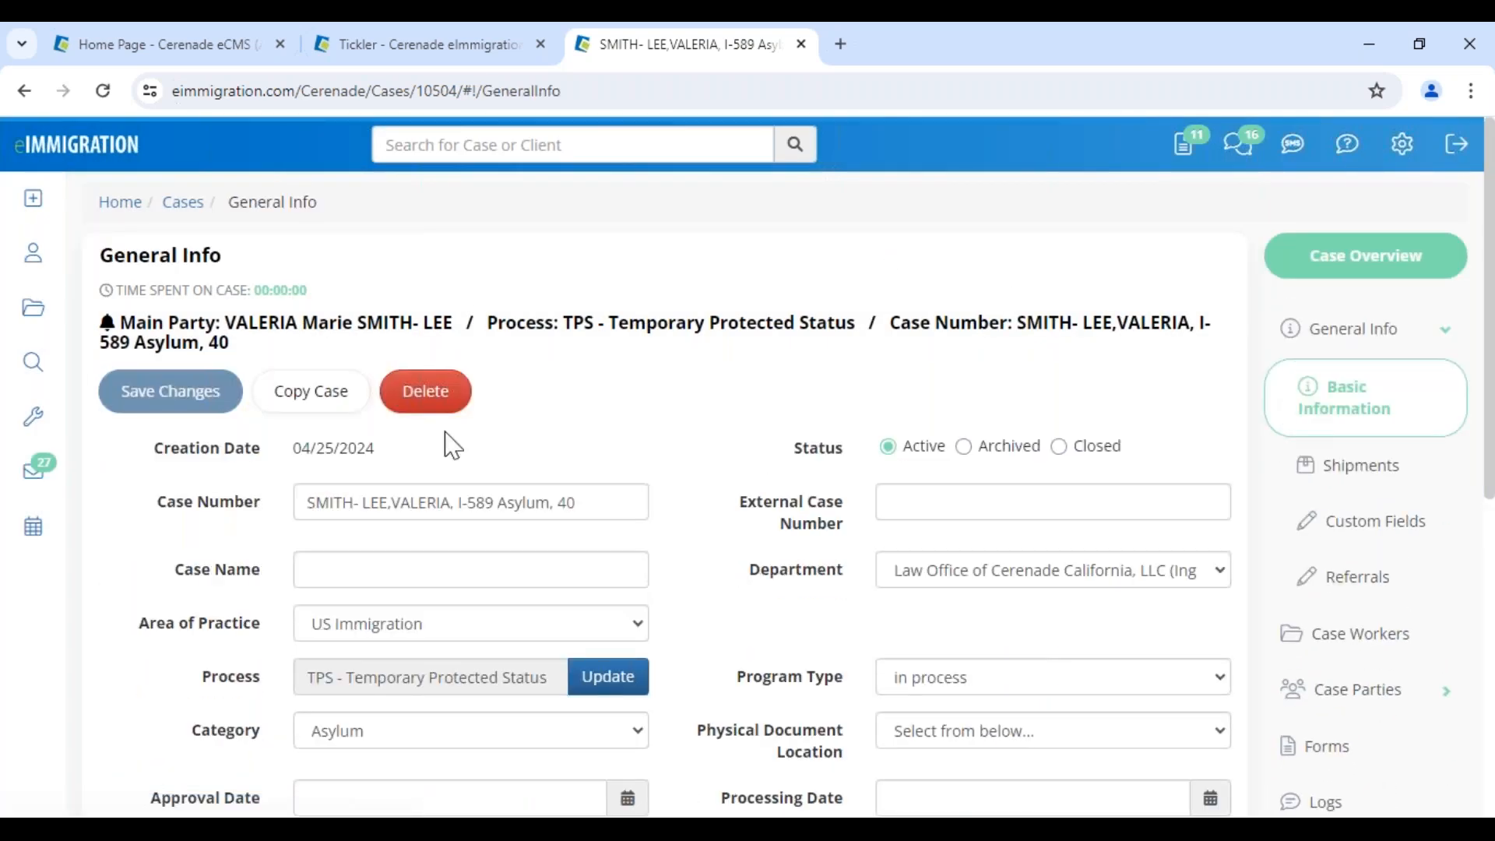
{"action": "left_click", "coordinate": [313, 391]}
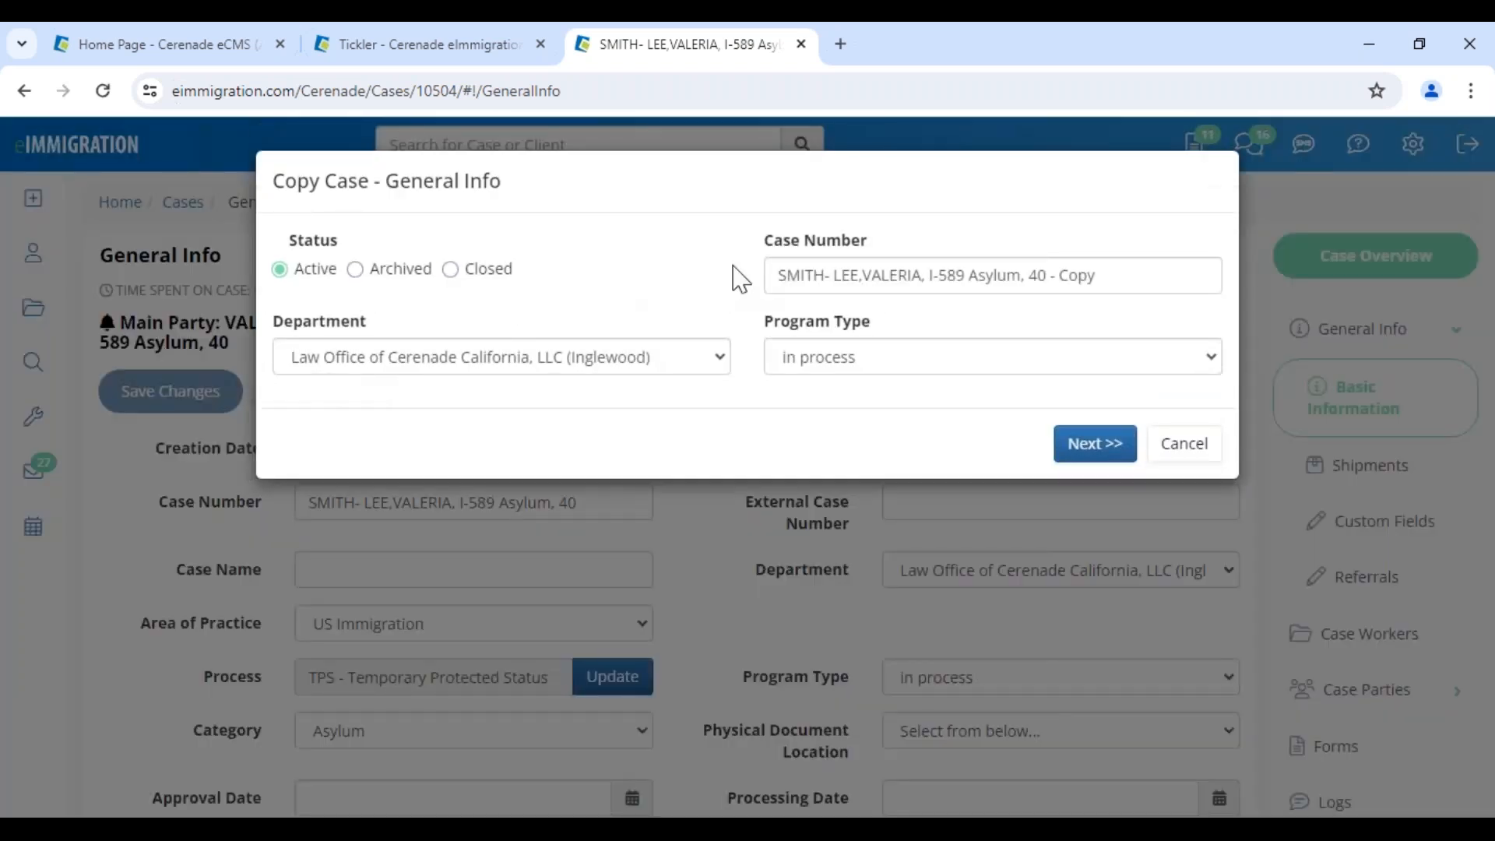
{"action": "left_click_drag", "start_coordinate": [917, 274], "coordinate": [567, 274]}
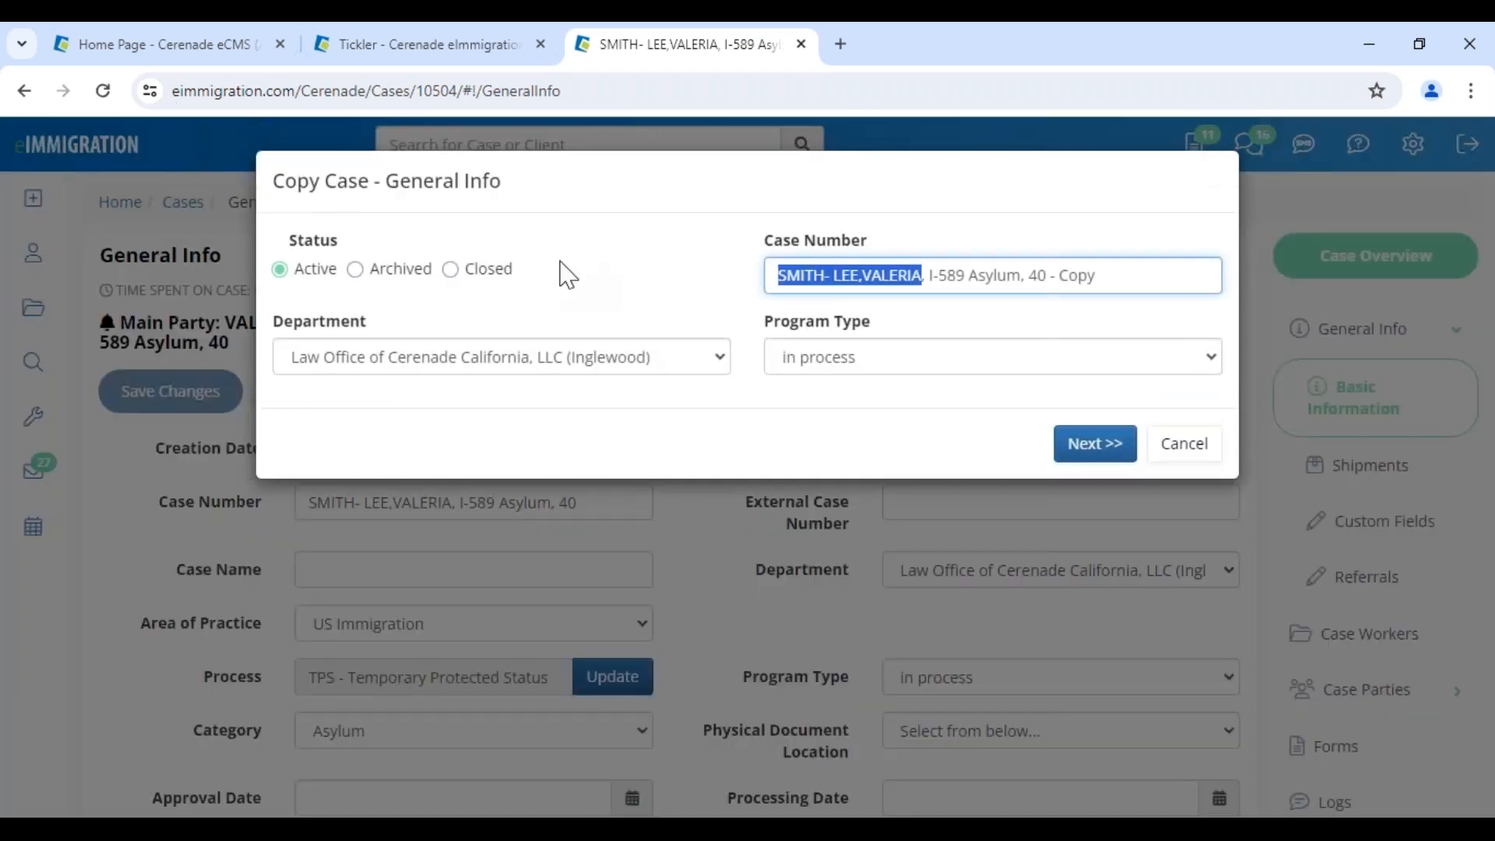
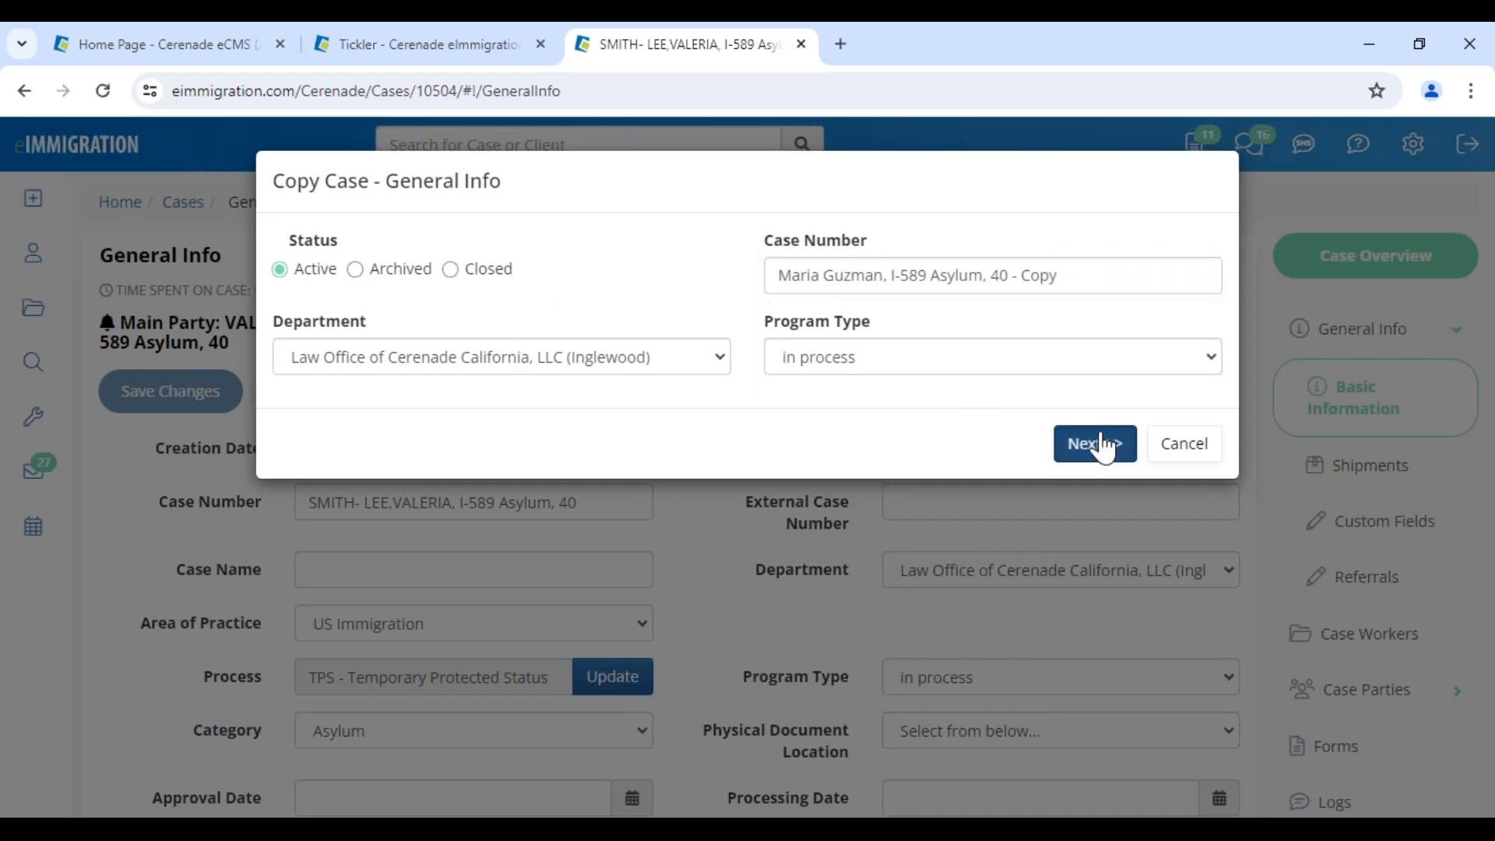
{"action": "left_click", "coordinate": [1098, 444]}
{"action": "left_click_drag", "start_coordinate": [402, 266], "coordinate": [569, 269]}
{"action": "left_click", "coordinate": [1103, 573]}
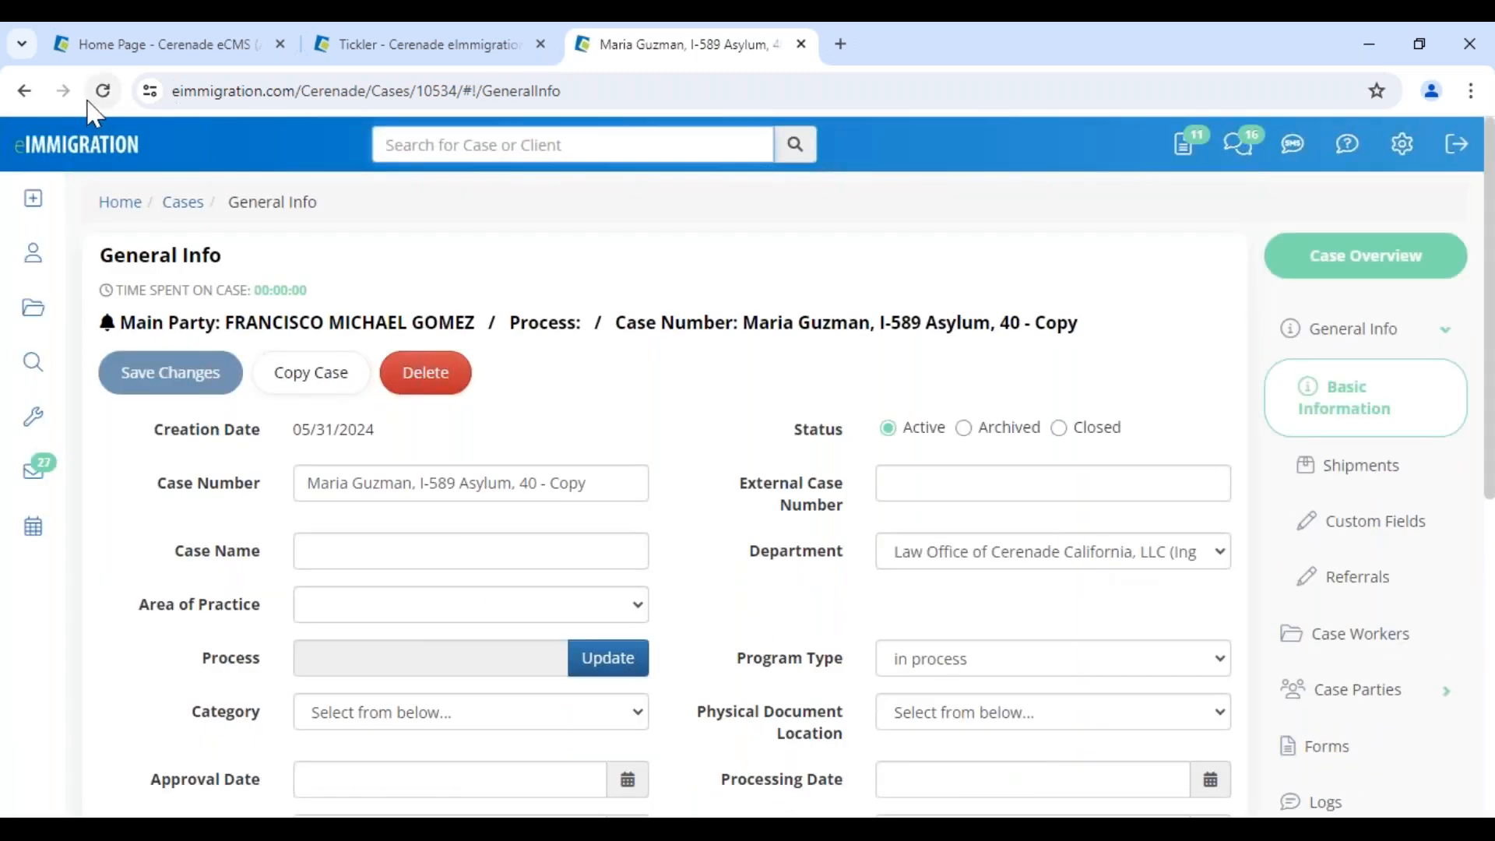
Look at the process list without changing it, then open the copy's forms and expand Case Parties
{"action": "left_click", "coordinate": [635, 672]}
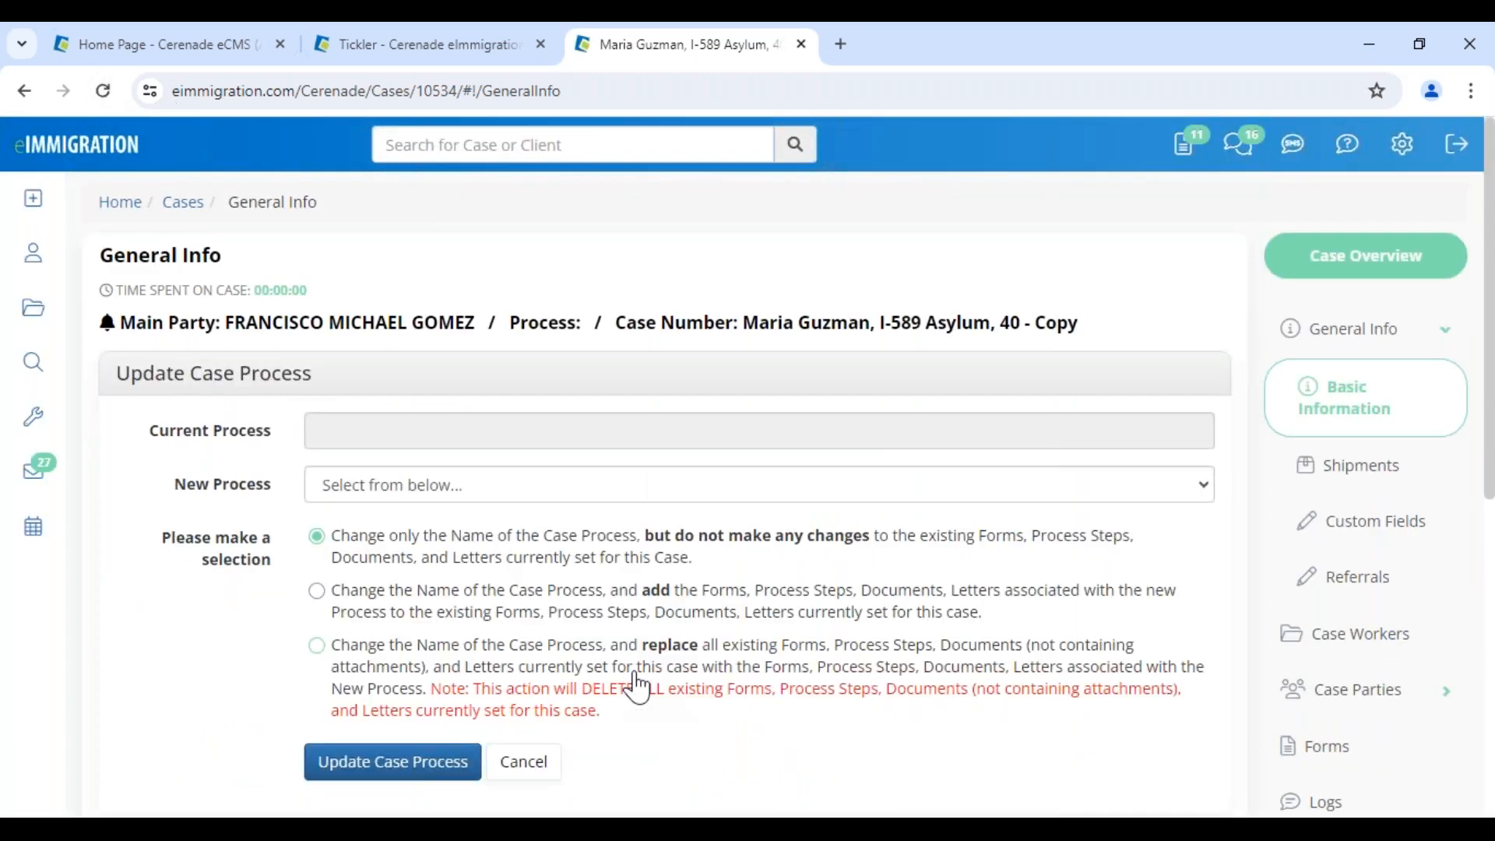
{"action": "left_click", "coordinate": [390, 485]}
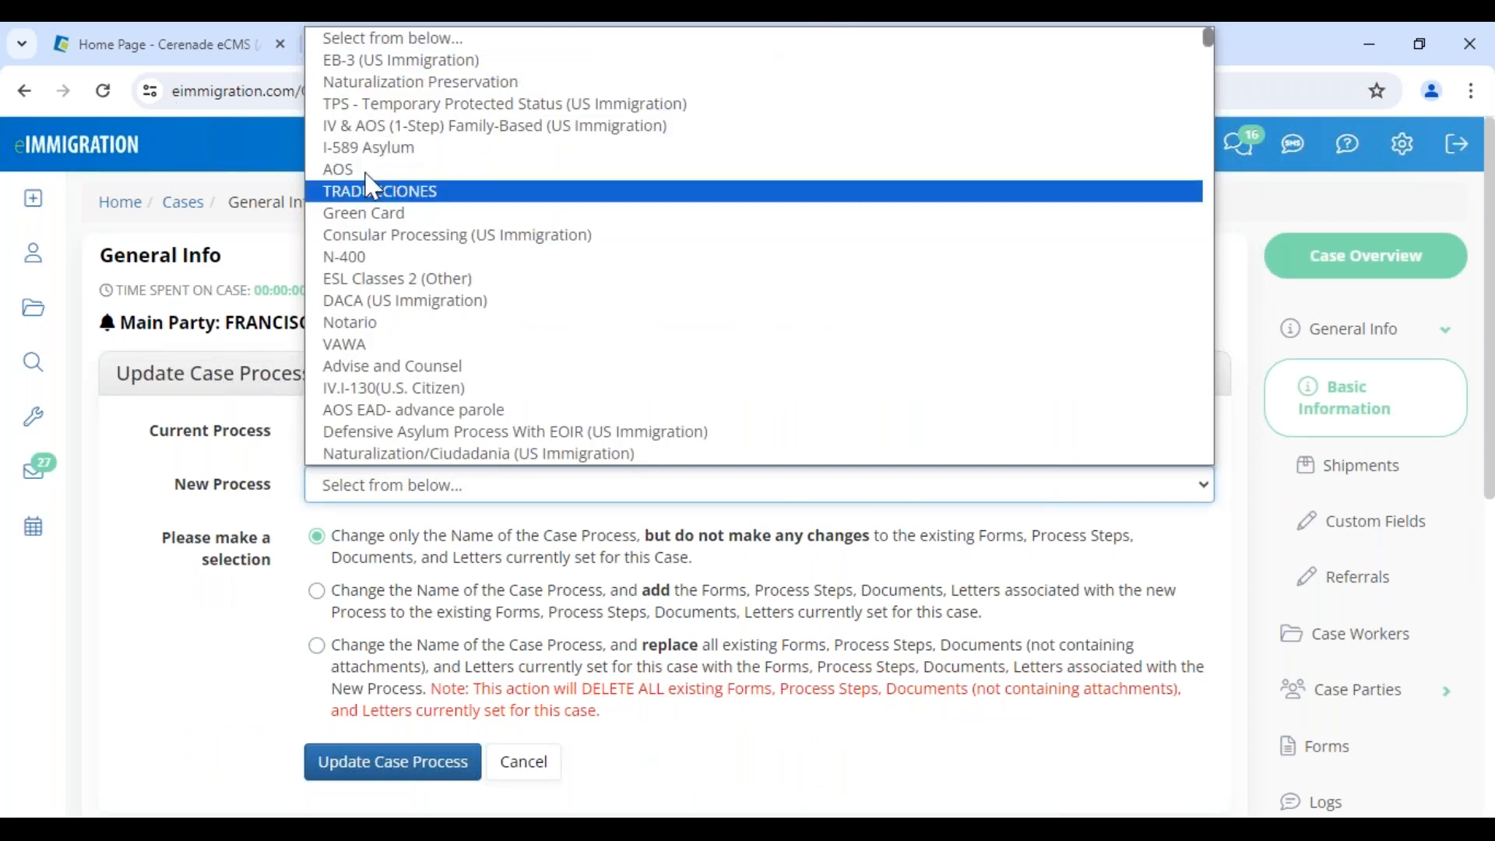
{"action": "left_click", "coordinate": [247, 678]}
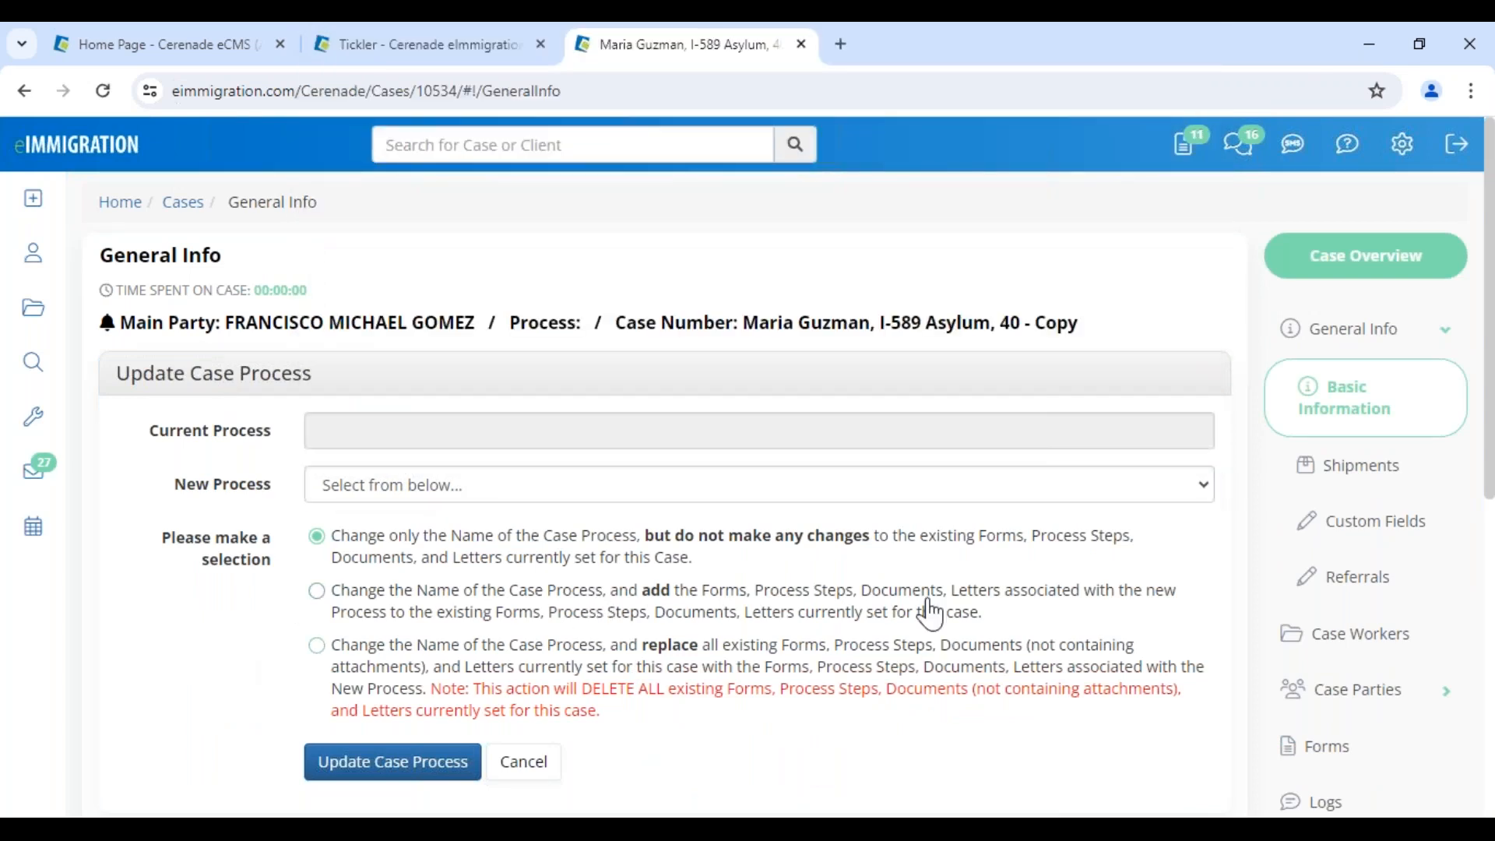
{"action": "scroll", "coordinate": [1333, 641], "scroll_direction": "down", "scroll_amount": 2}
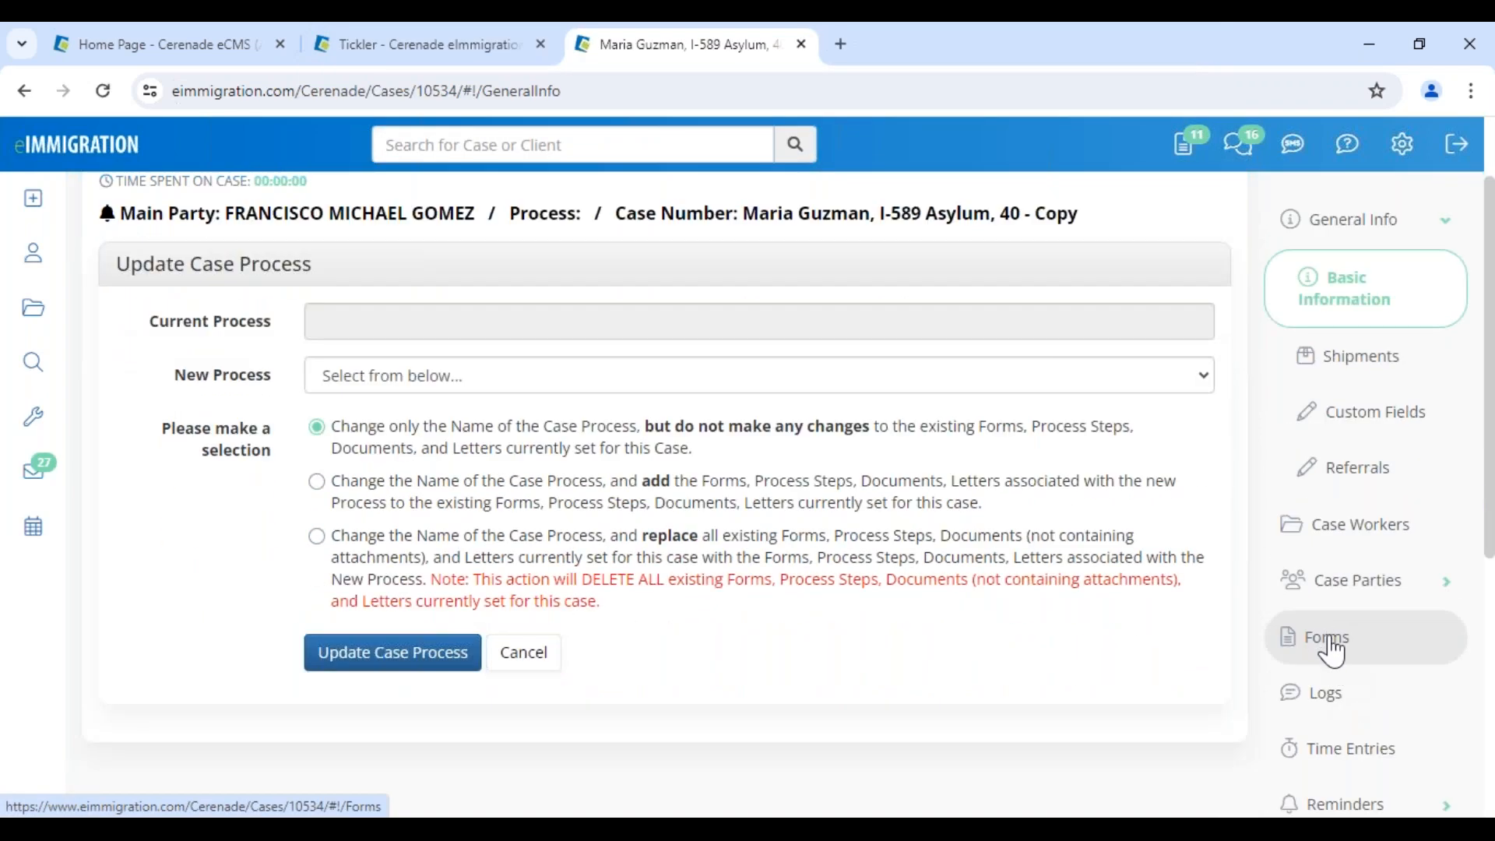
{"action": "left_click", "coordinate": [1333, 650]}
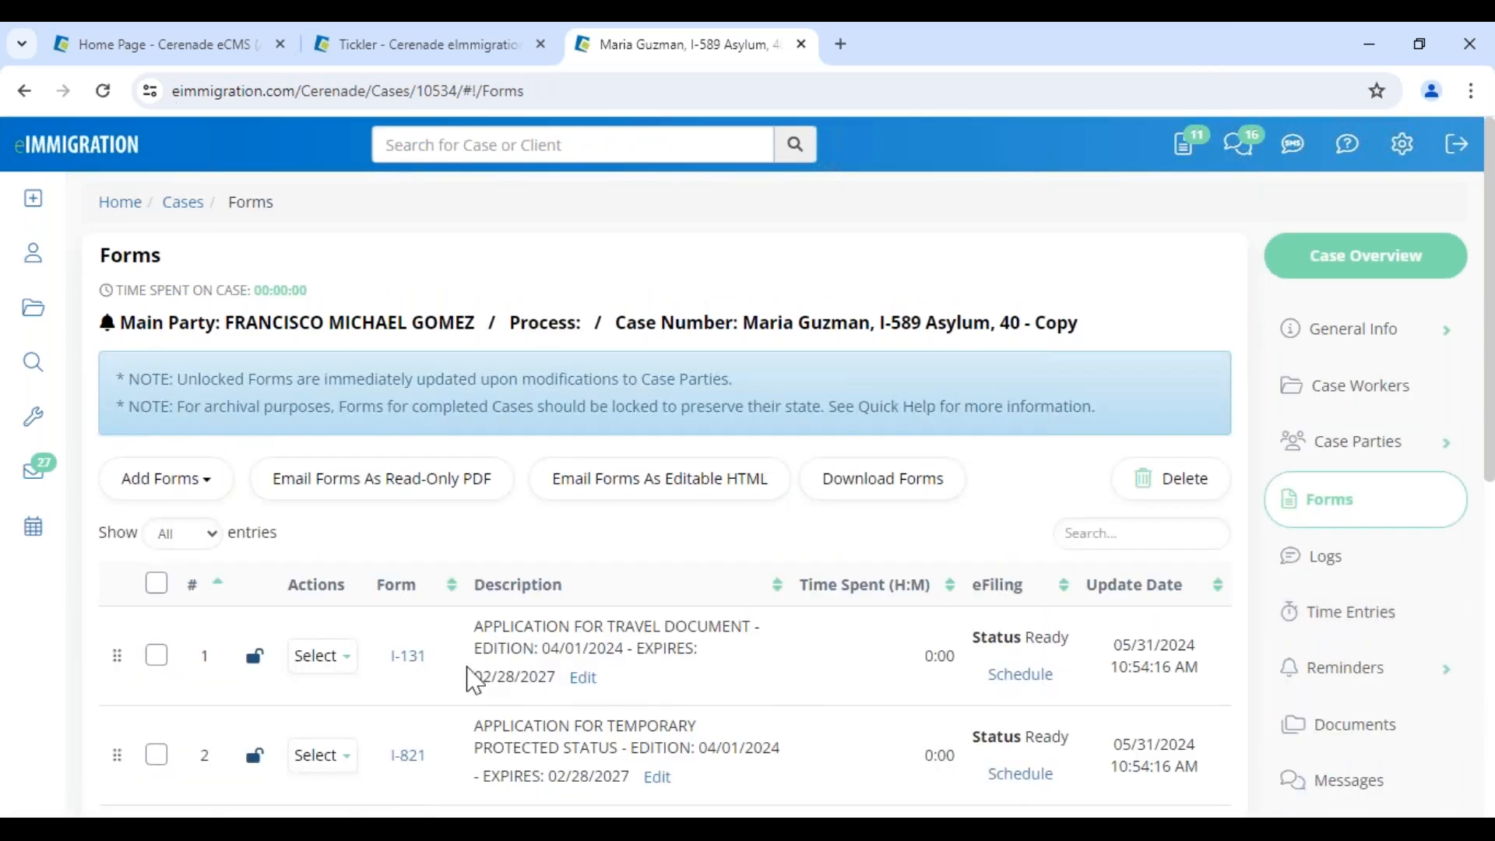
{"action": "scroll", "coordinate": [477, 675], "scroll_direction": "down", "scroll_amount": 5}
{"action": "scroll", "coordinate": [475, 685], "scroll_direction": "up", "scroll_amount": 5}
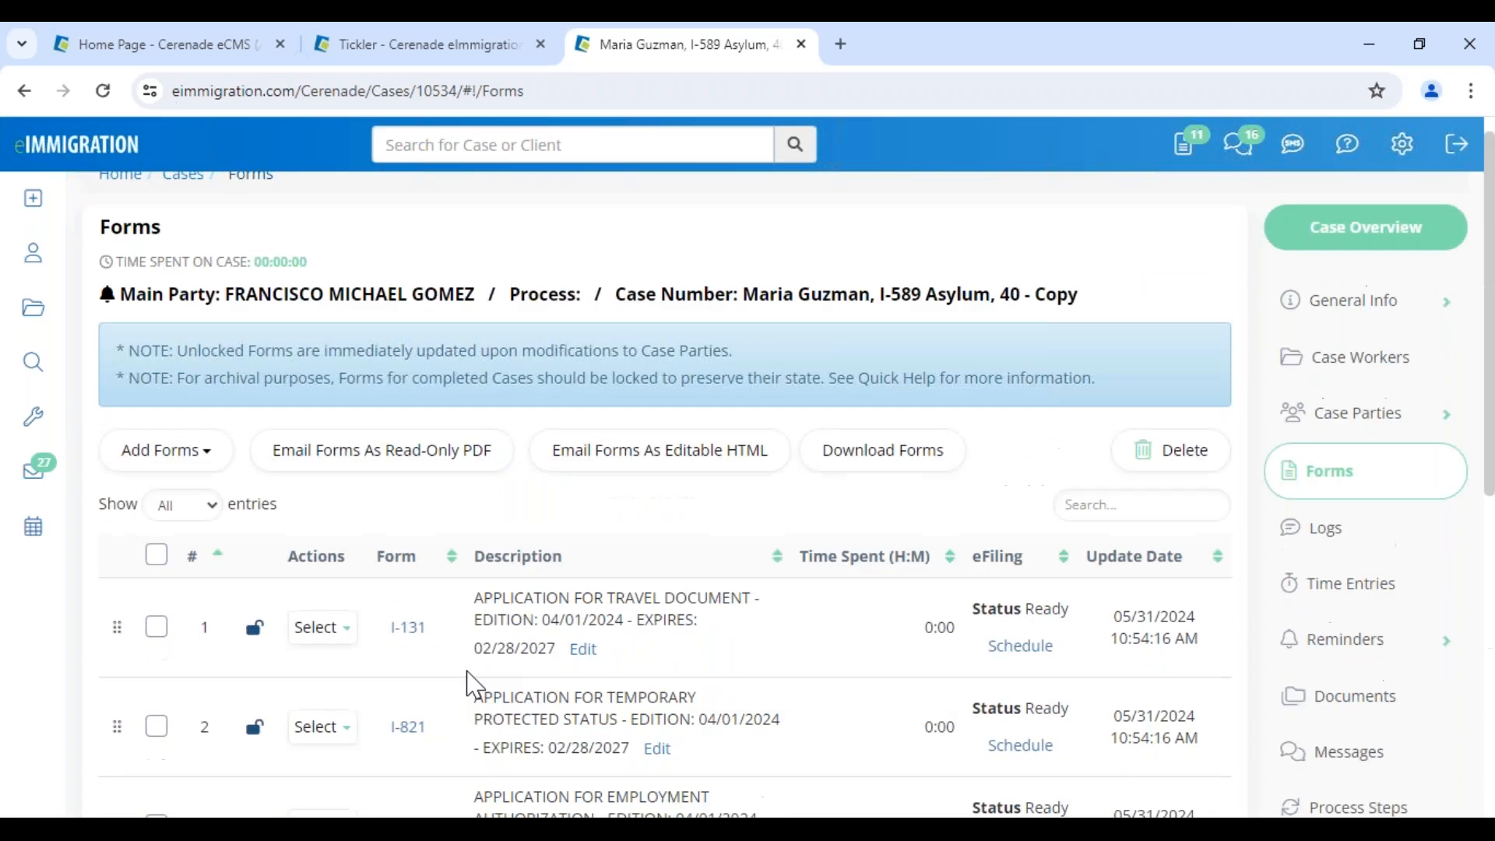
{"action": "left_click", "coordinate": [1369, 456]}
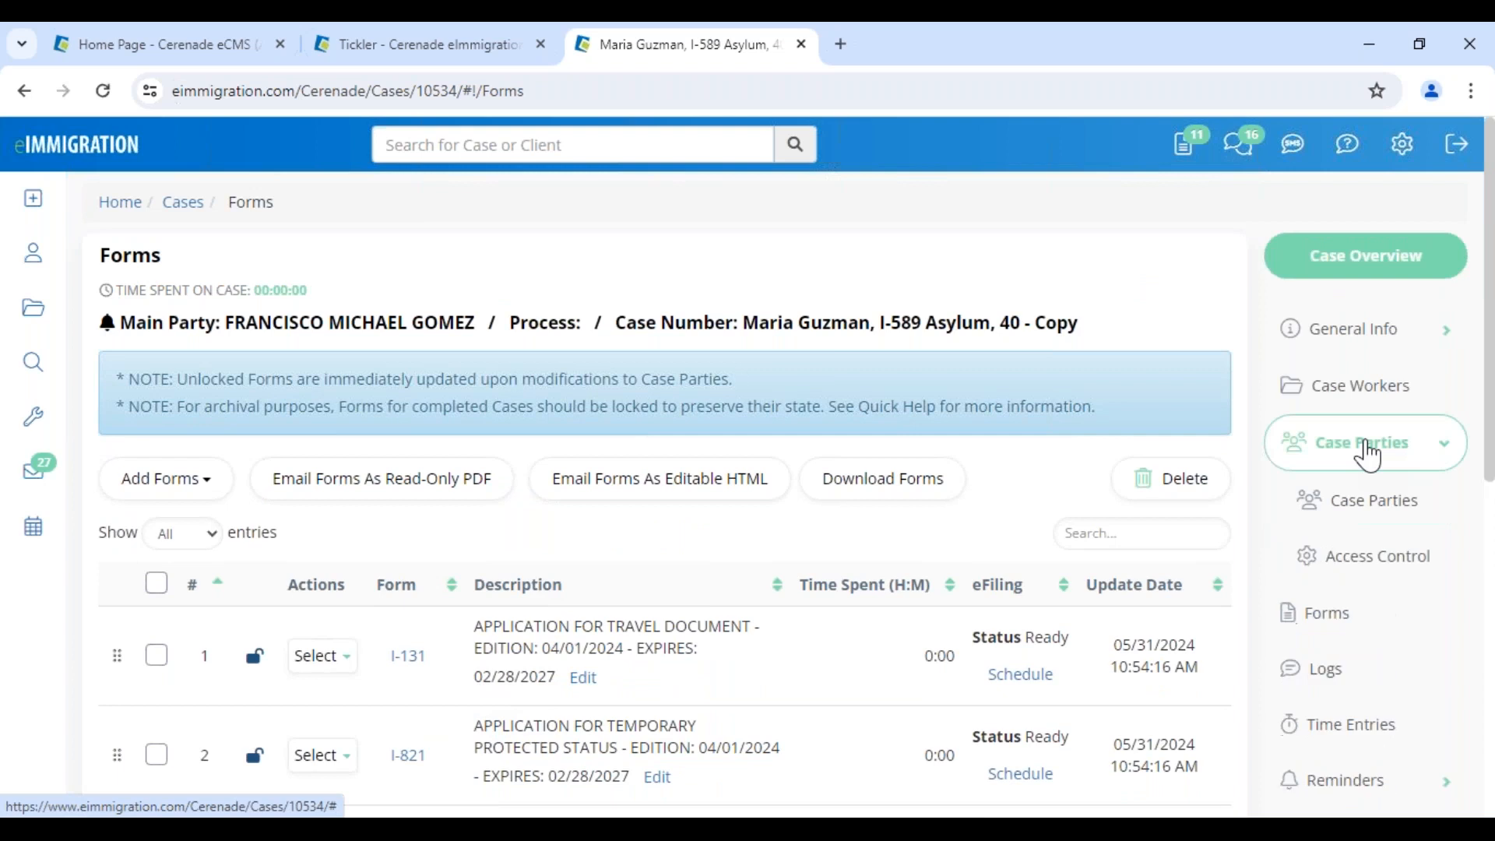
Unlink both the petitioner and the Alien party from the copied case
{"action": "left_click", "coordinate": [1347, 500]}
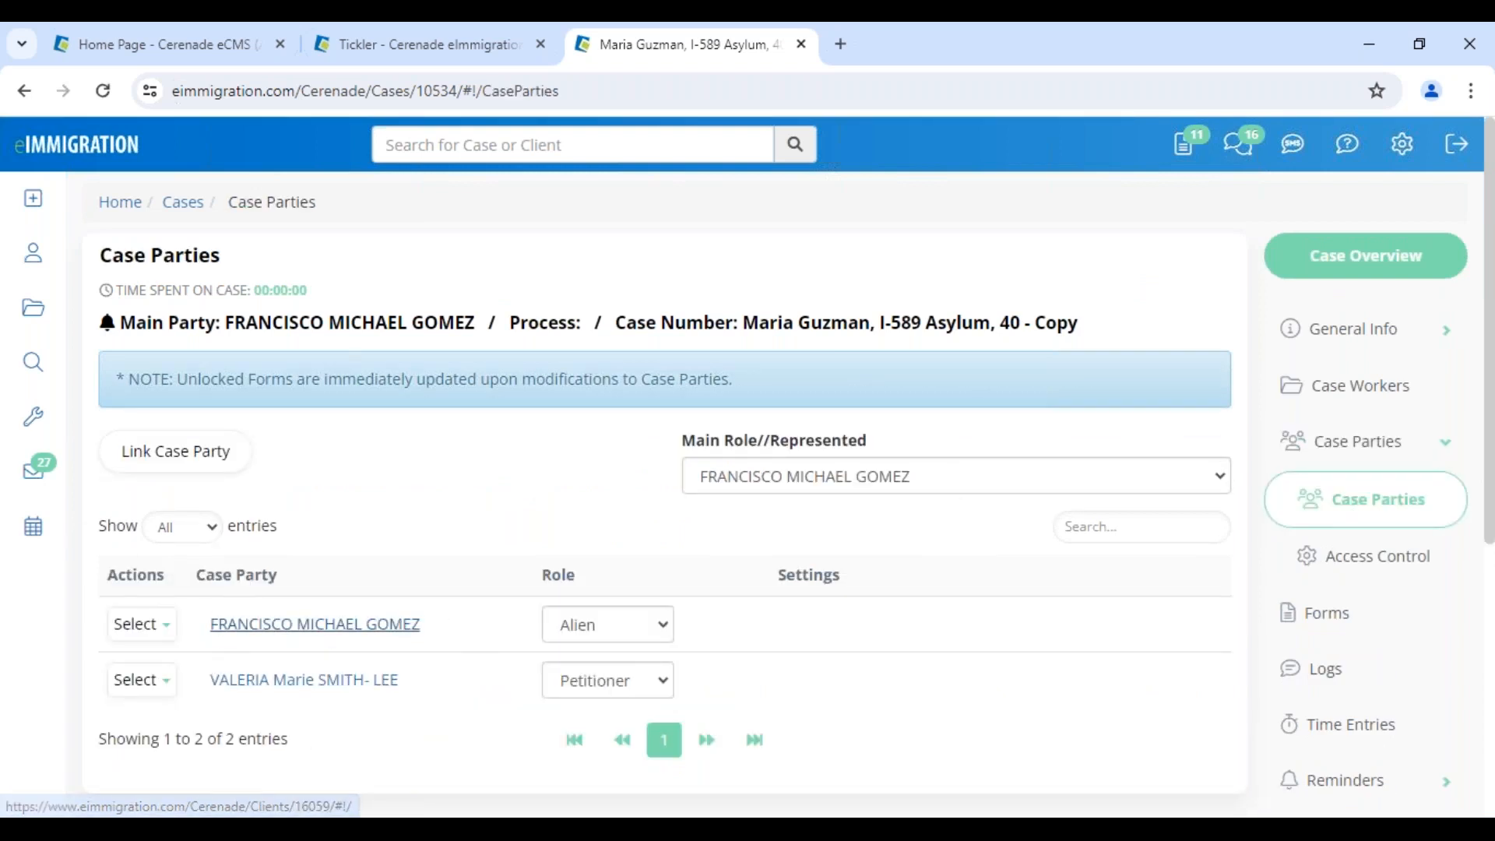
{"action": "left_click", "coordinate": [142, 680]}
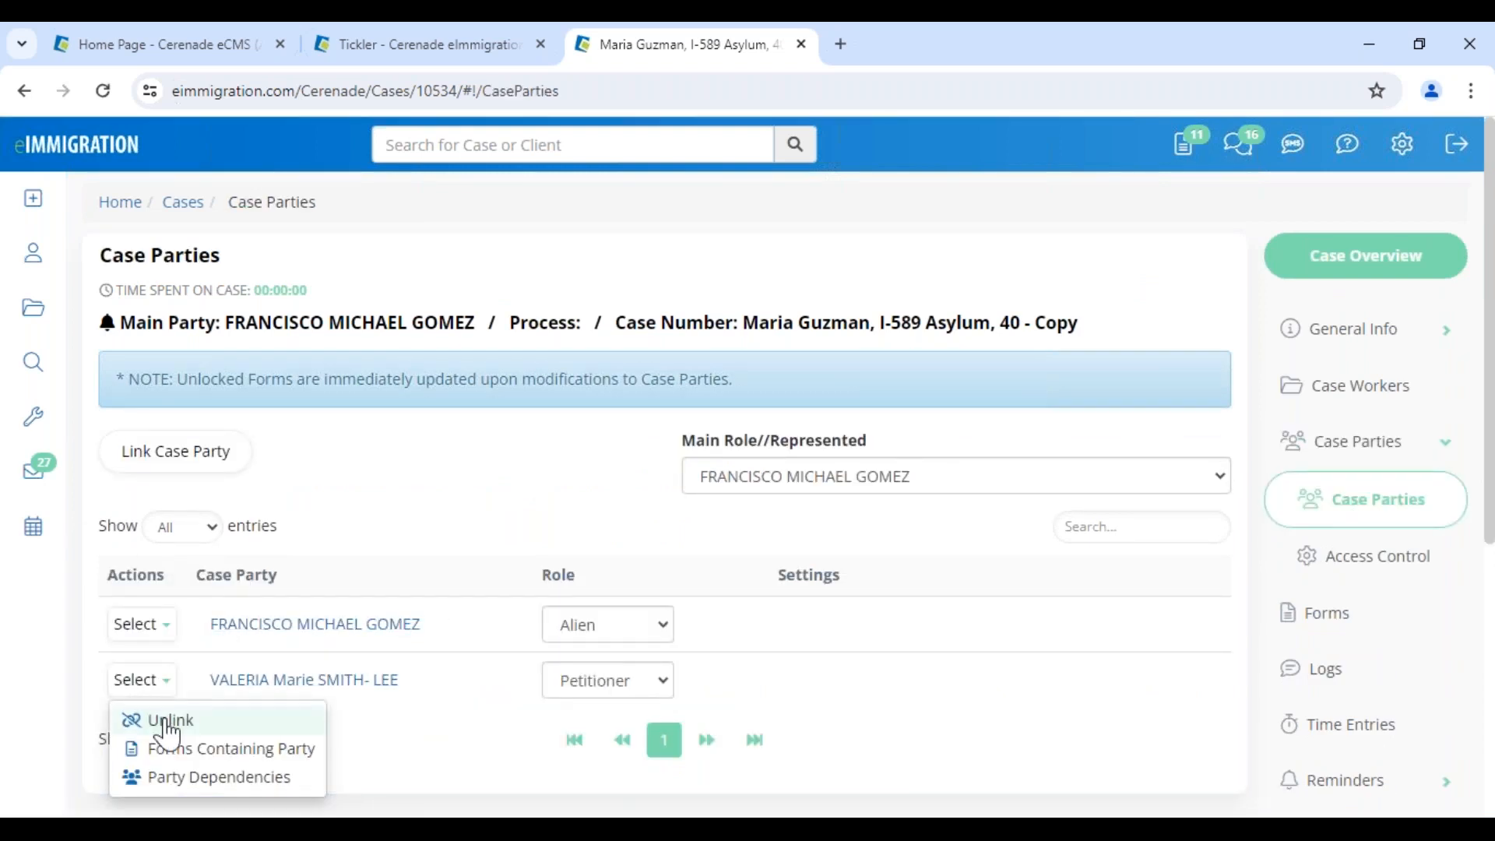
{"action": "left_click", "coordinate": [167, 724]}
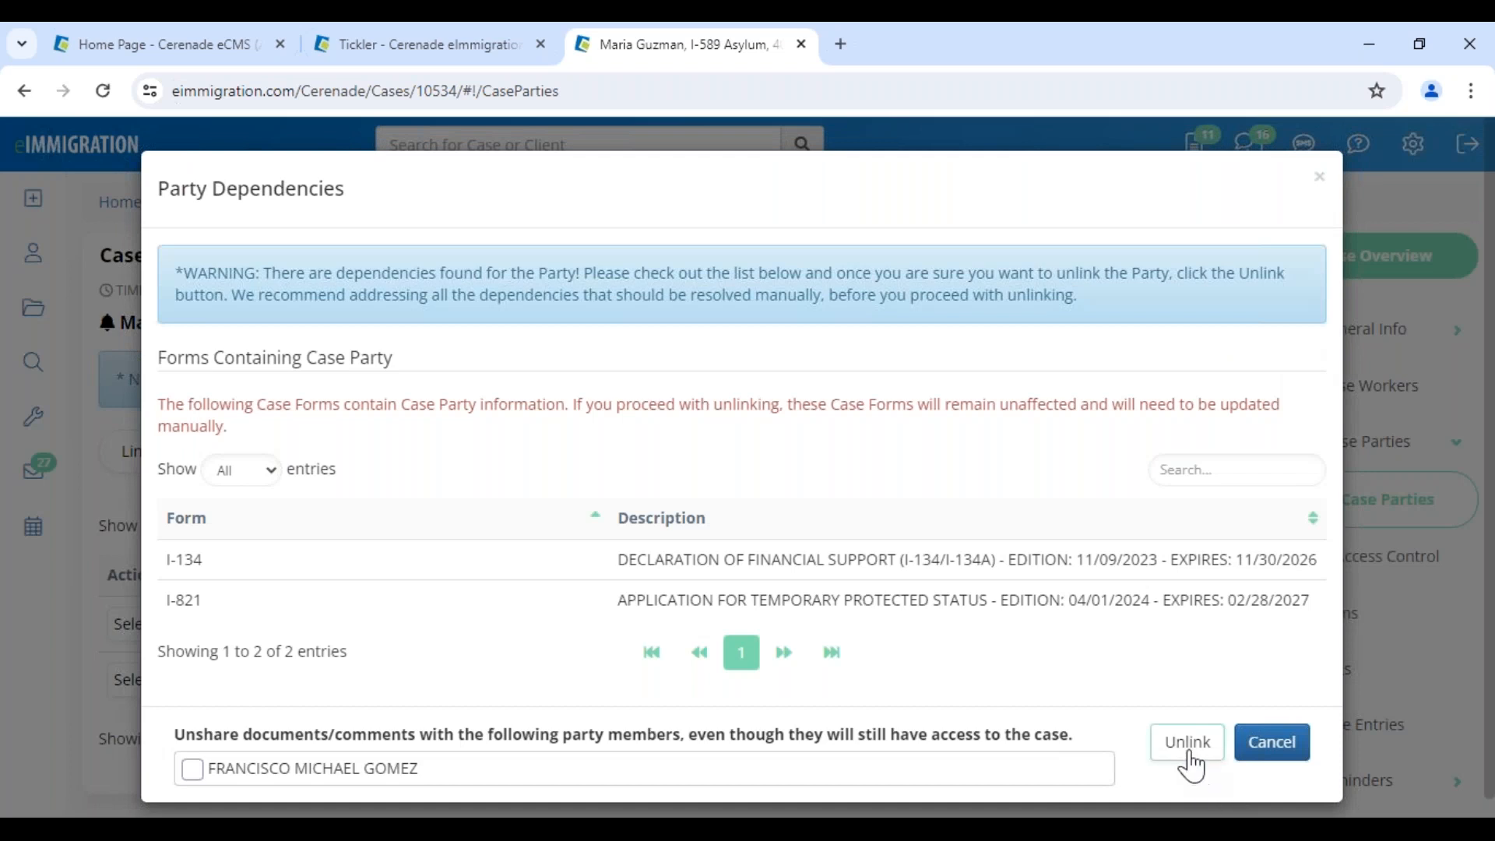
{"action": "left_click", "coordinate": [1183, 750]}
{"action": "left_click", "coordinate": [143, 703]}
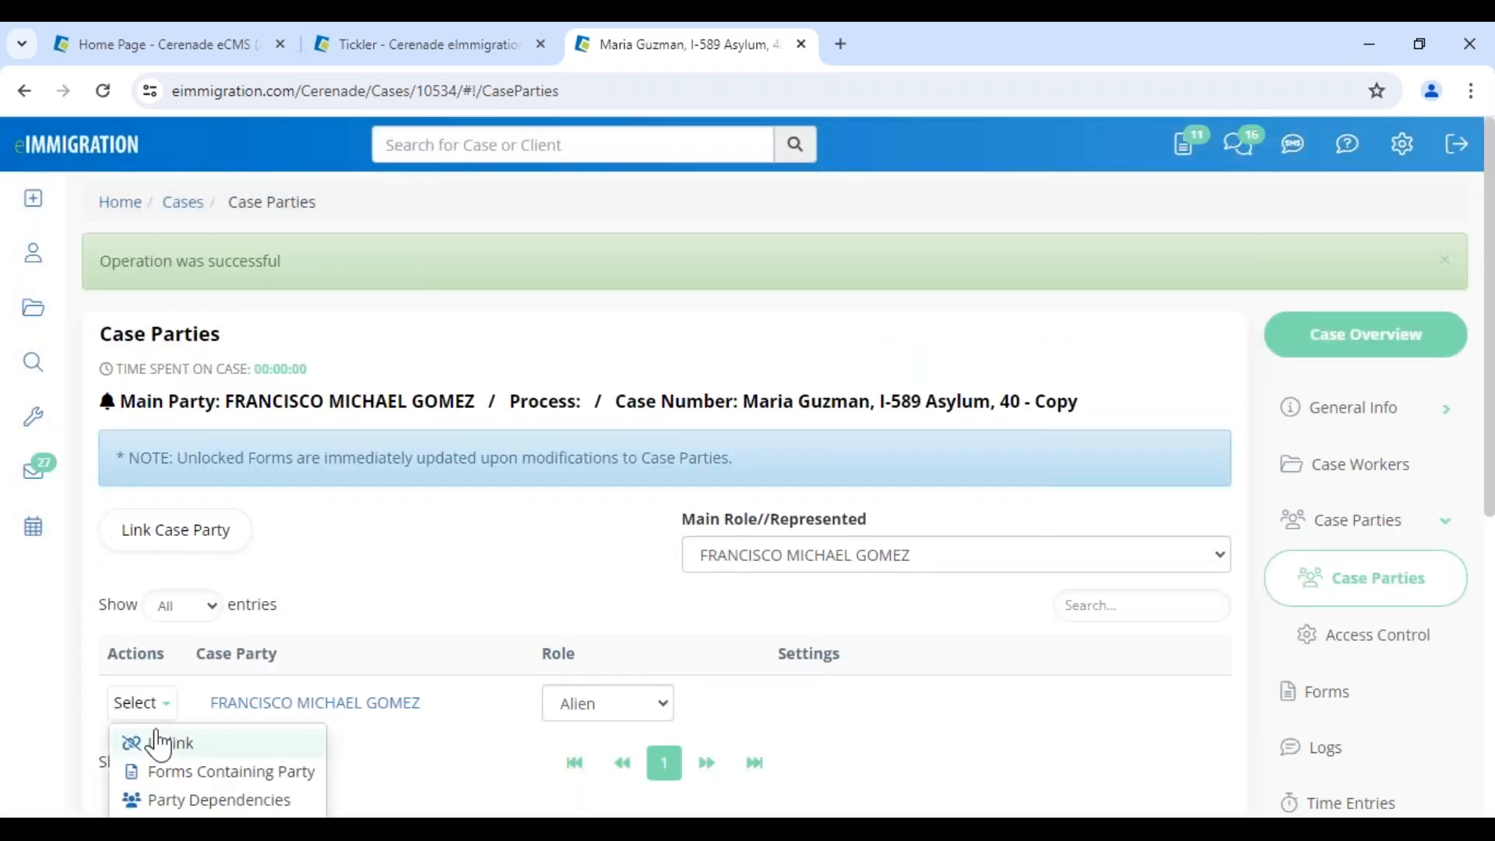
{"action": "left_click", "coordinate": [141, 740]}
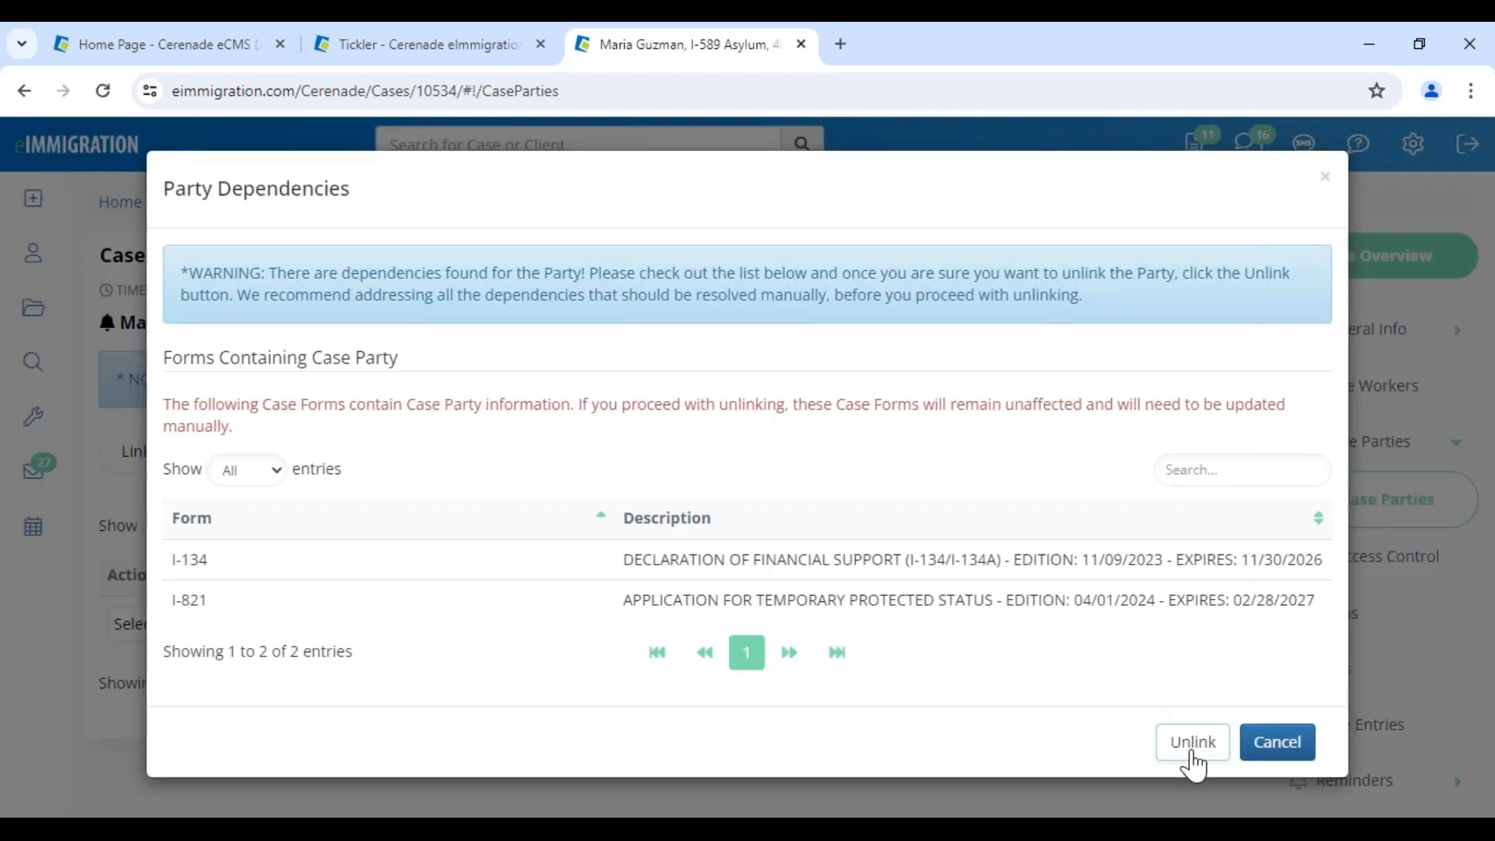
{"action": "left_click", "coordinate": [1188, 744]}
Link the new client with the Alien role, make them the main party, and return to Forms
{"action": "left_click", "coordinate": [221, 545]}
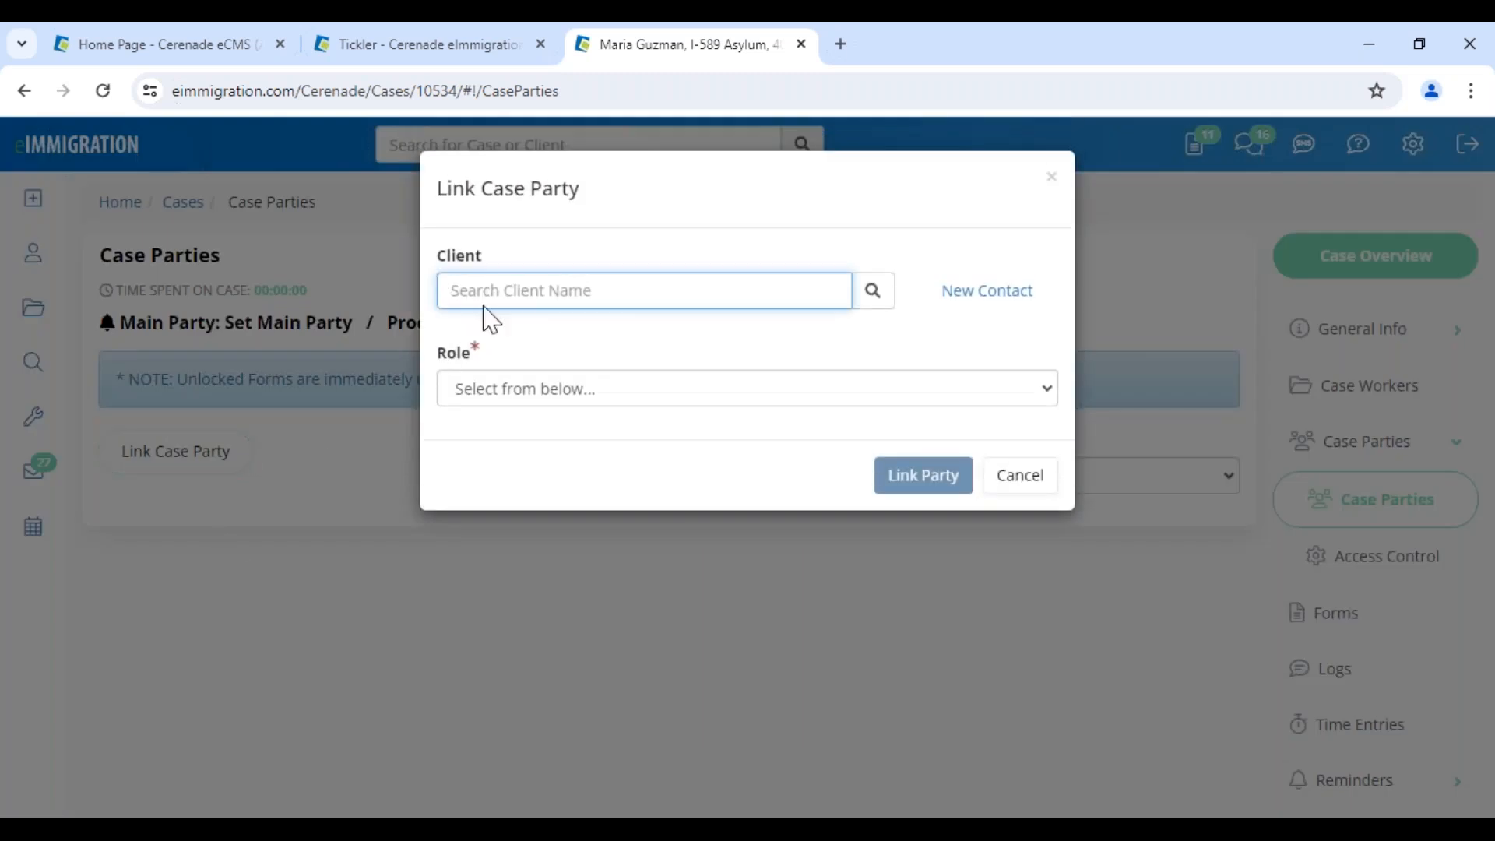
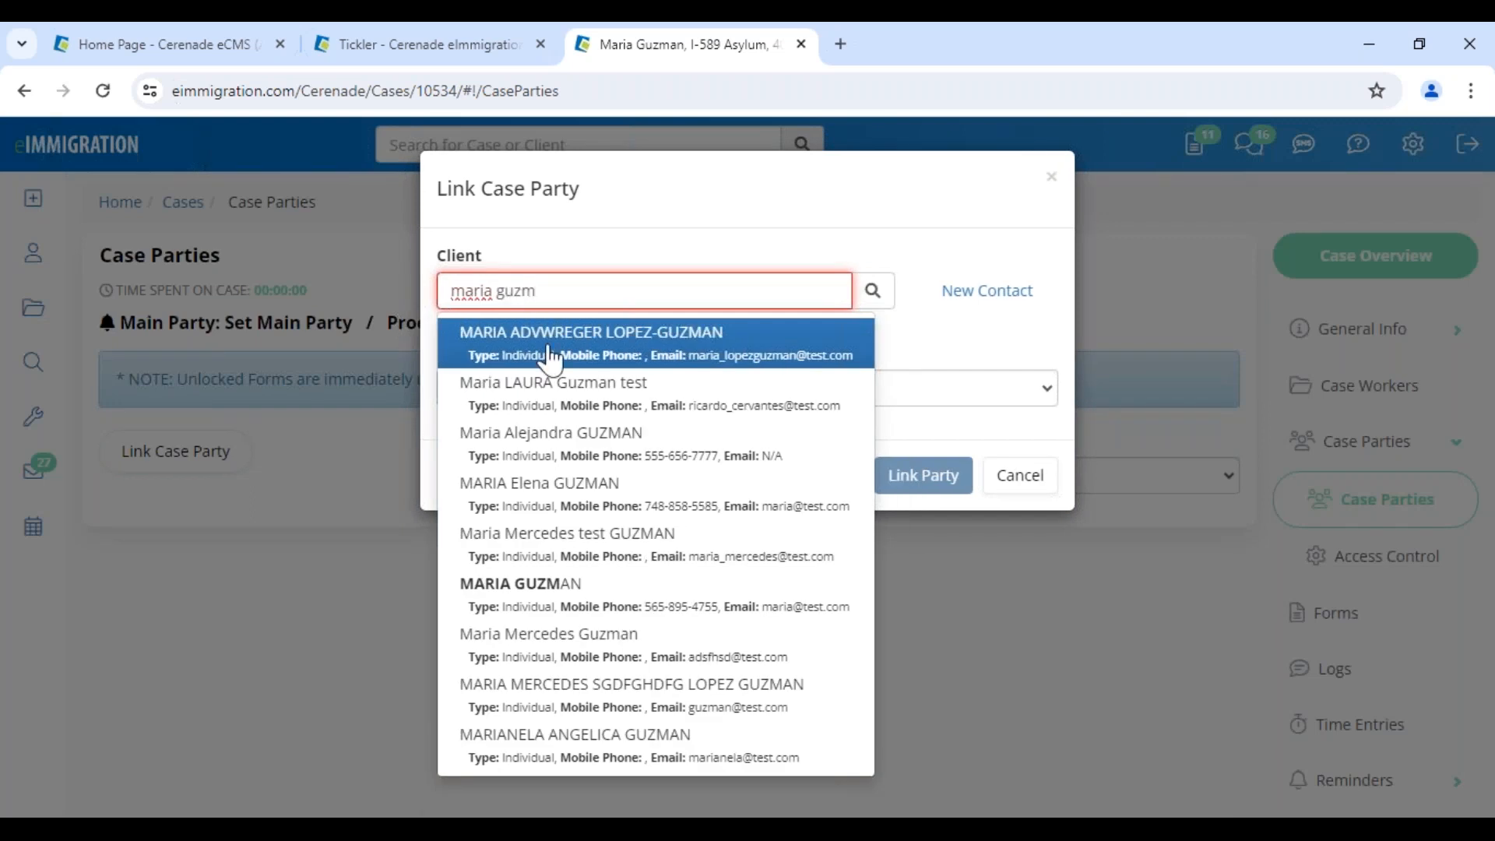
{"action": "left_click", "coordinate": [556, 594]}
{"action": "left_click", "coordinate": [545, 380]}
{"action": "left_click", "coordinate": [507, 448]}
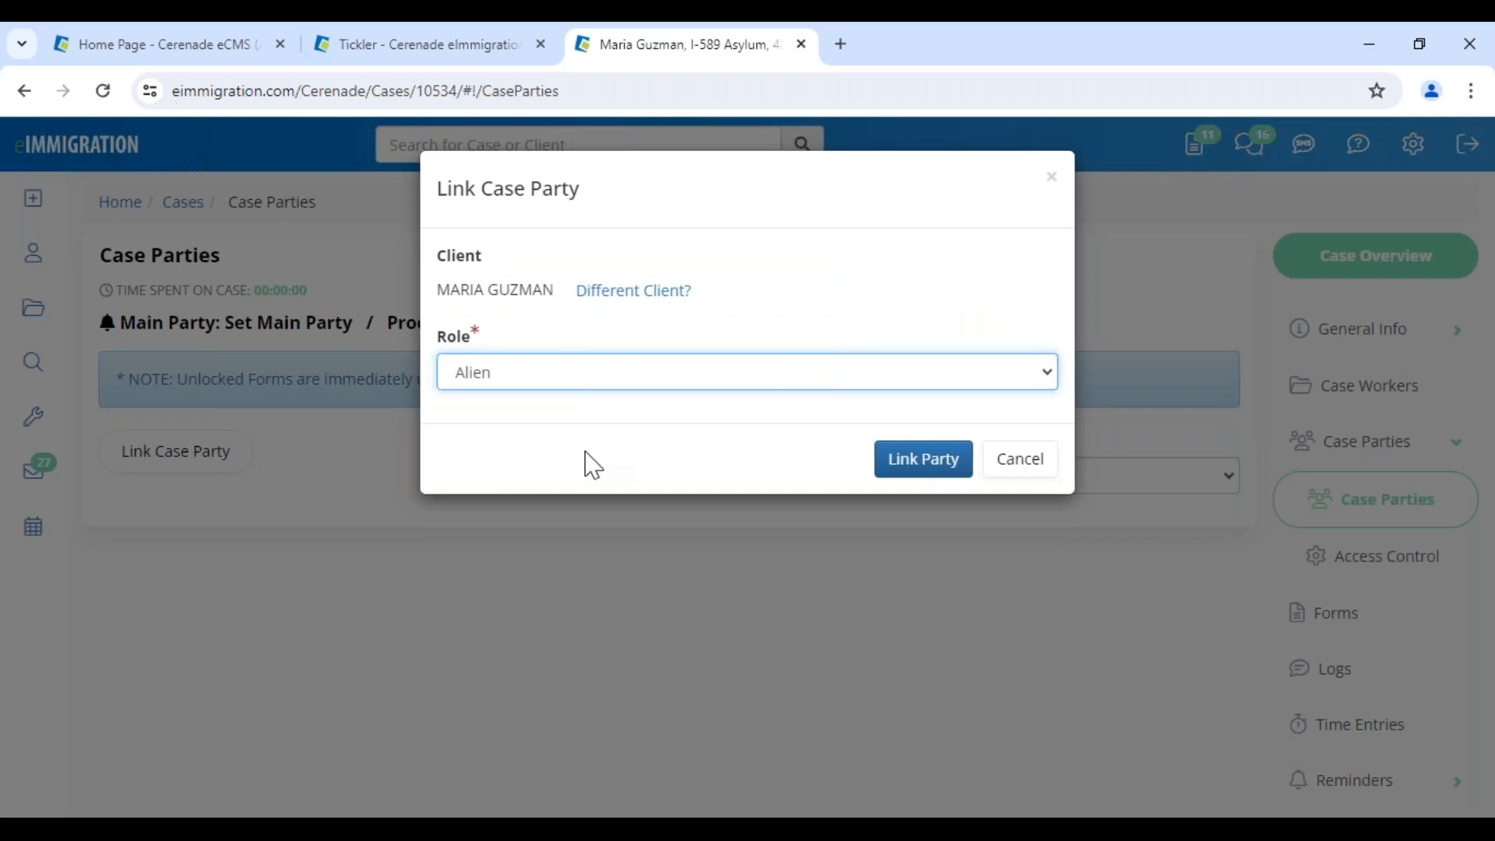
{"action": "left_click", "coordinate": [897, 466]}
{"action": "left_click", "coordinate": [802, 559]}
{"action": "left_click", "coordinate": [773, 606]}
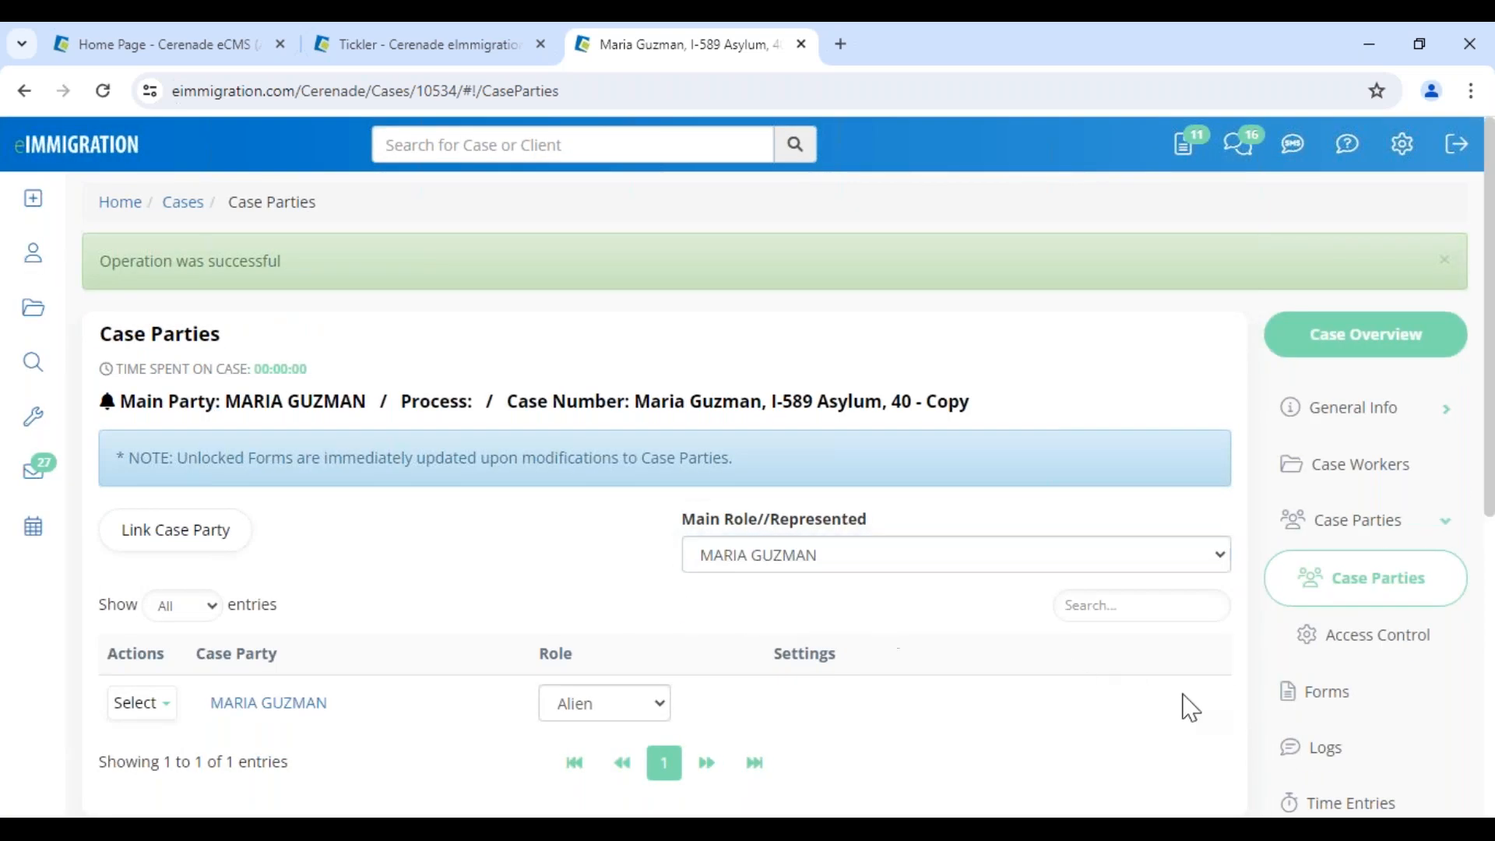
{"action": "left_click", "coordinate": [1316, 692]}
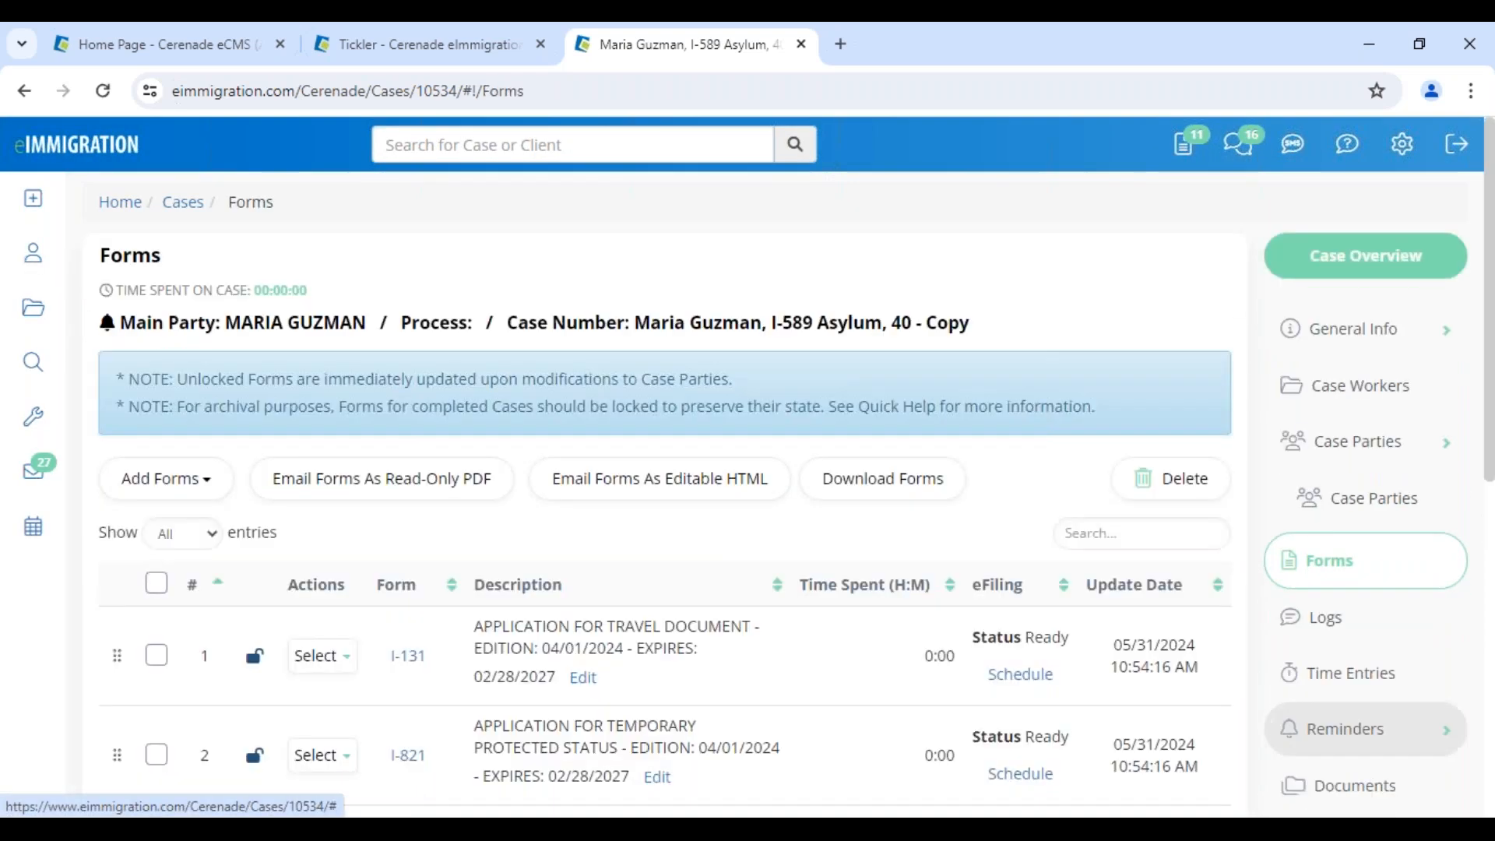
Open the copy's I-821 and check the prefilled given name in Part 2
{"action": "left_click", "coordinate": [406, 756]}
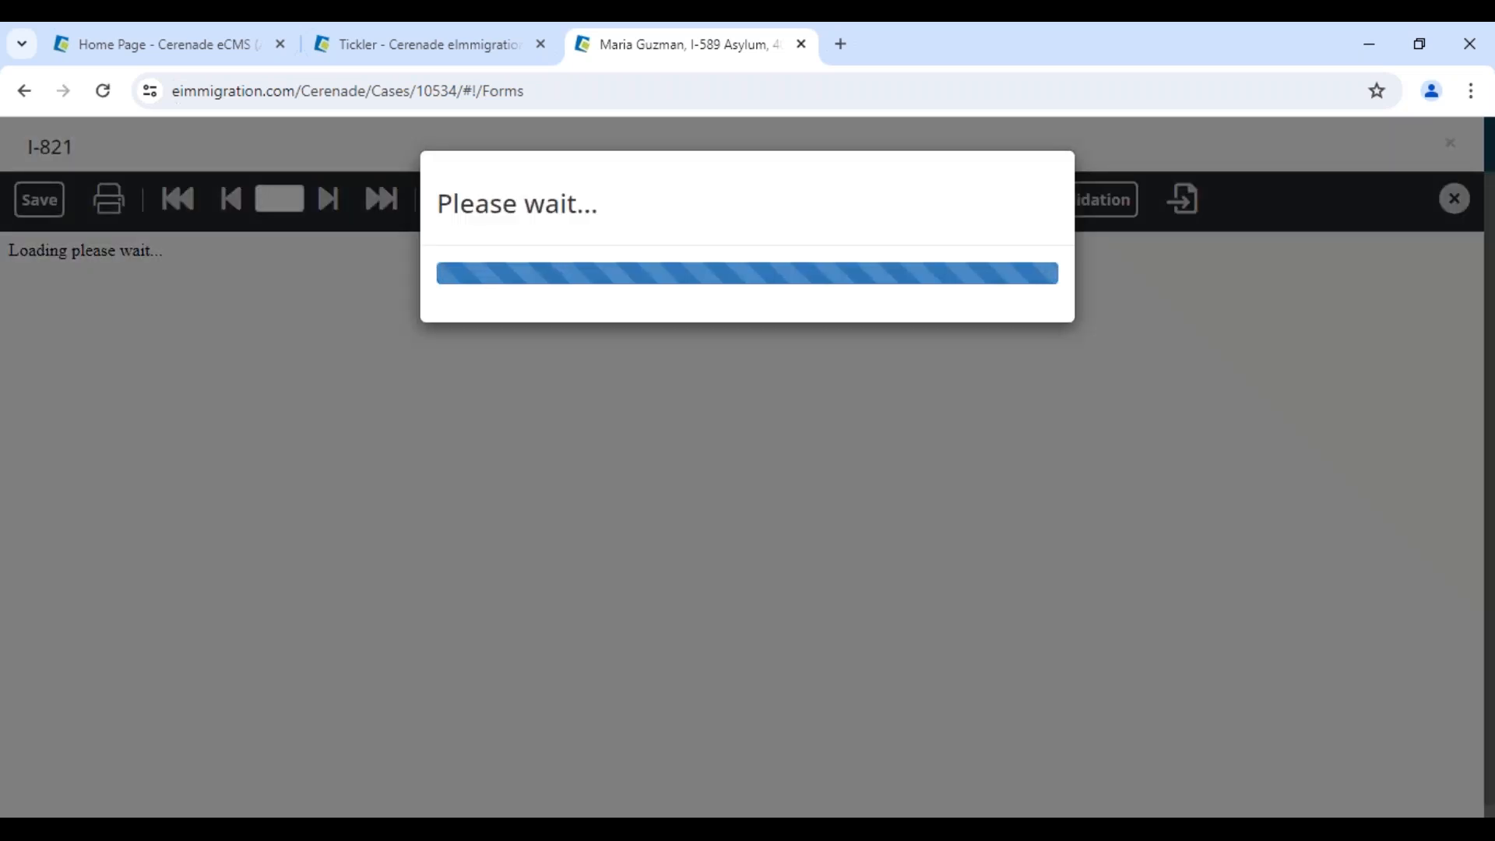
{"action": "scroll", "coordinate": [445, 690], "scroll_direction": "down", "scroll_amount": 1}
{"action": "scroll", "coordinate": [449, 696], "scroll_direction": "down", "scroll_amount": 10}
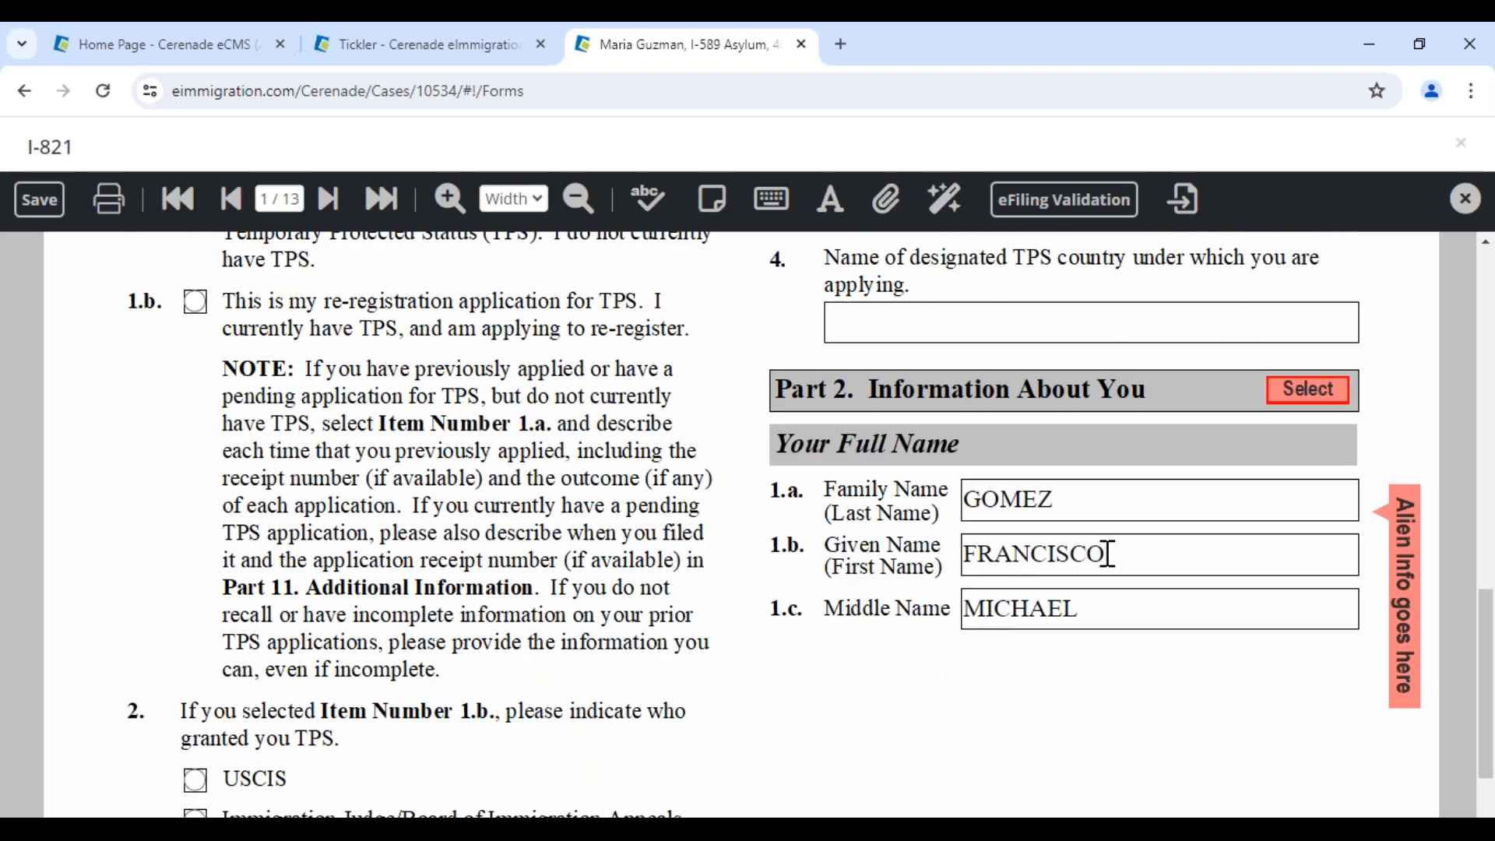
{"action": "left_click", "coordinate": [1106, 554]}
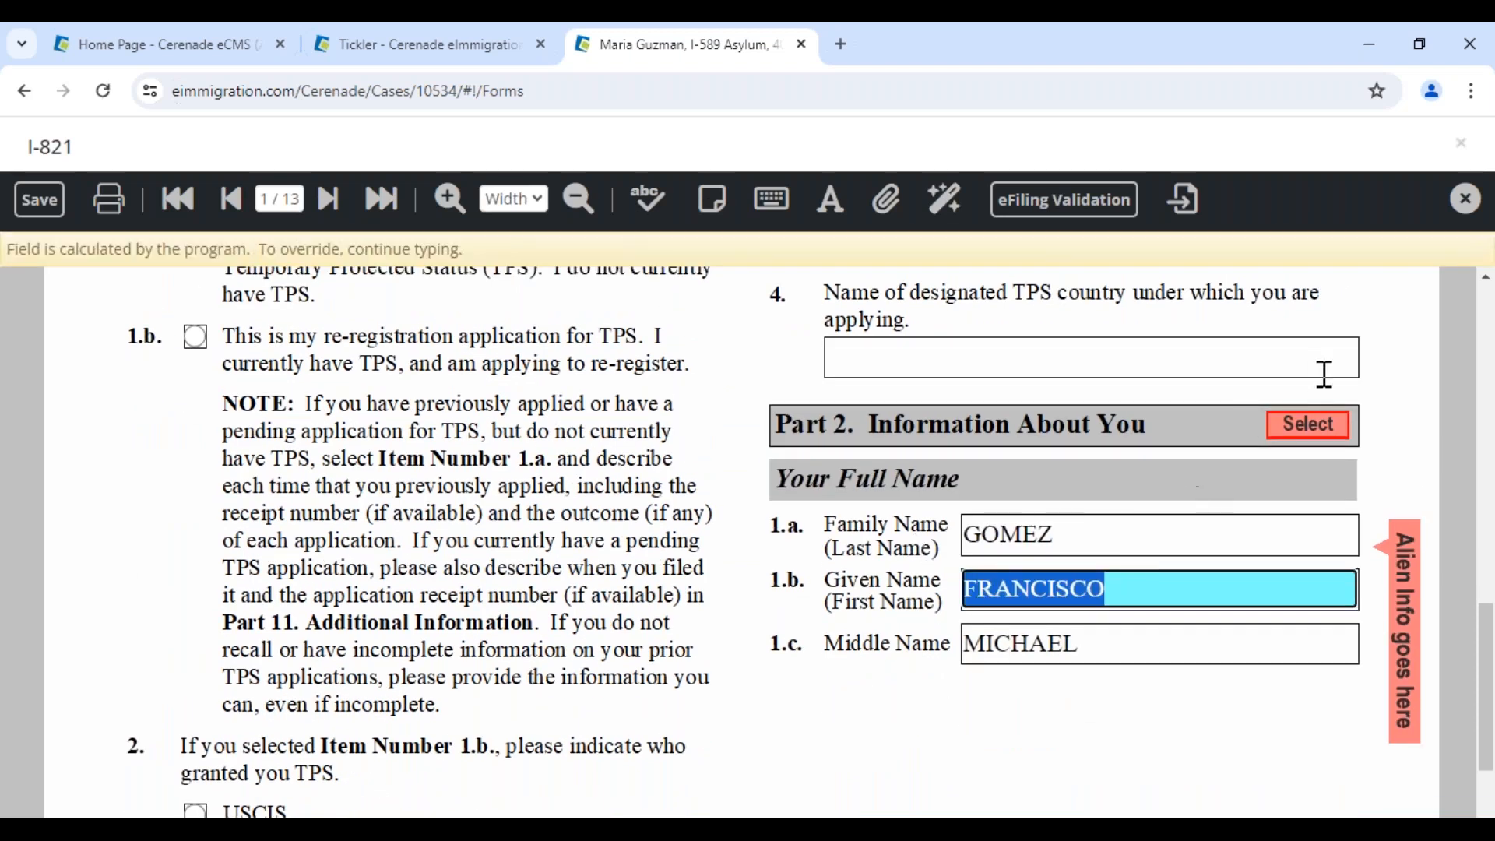
{"action": "left_click", "coordinate": [1316, 434]}
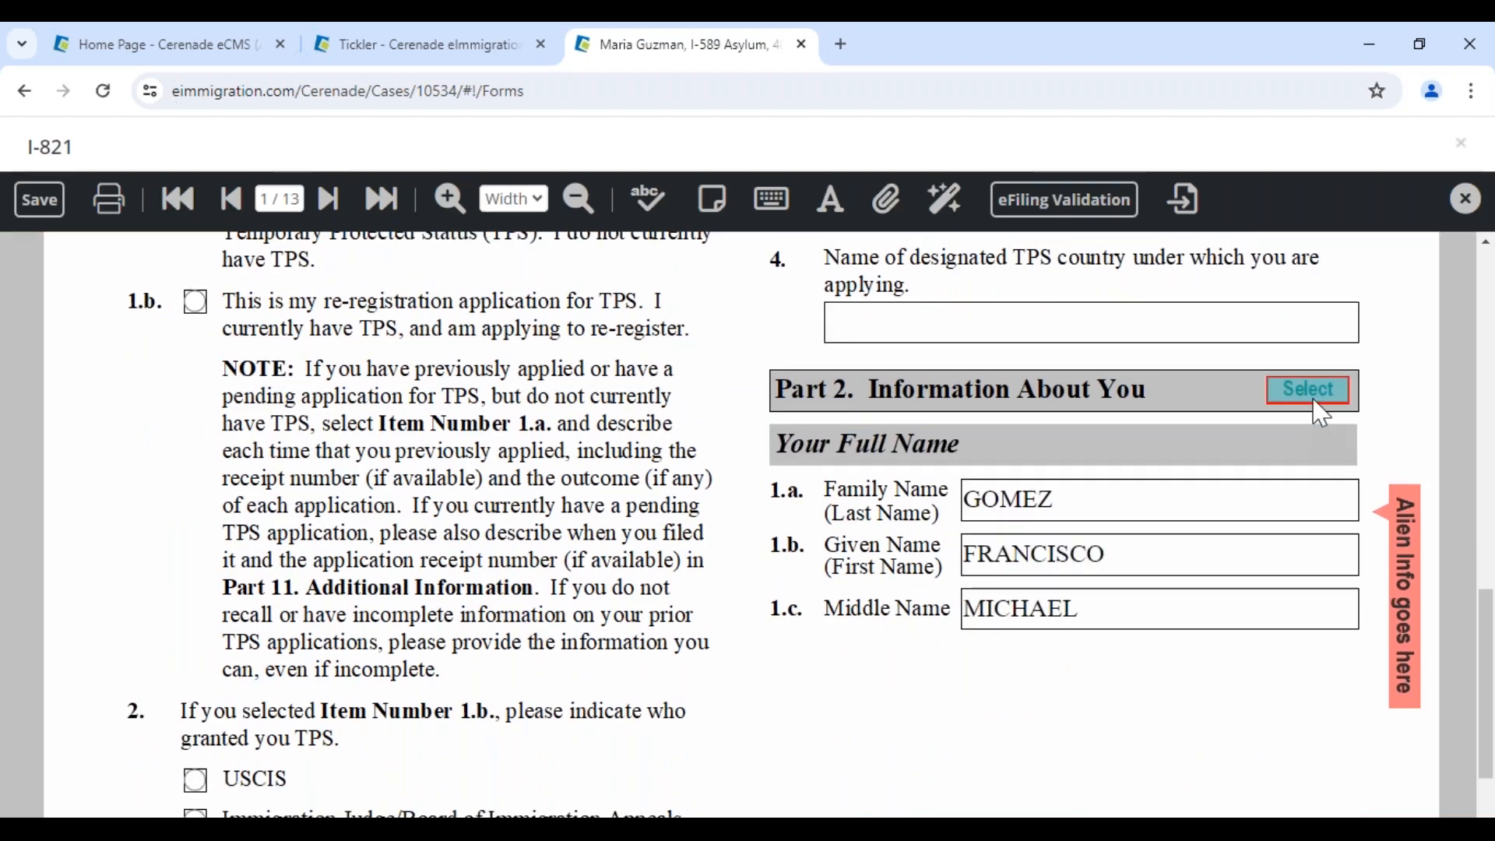
Repopulate Part 2 from the Alien party and check the new family and given names
{"action": "left_click", "coordinate": [1318, 401]}
{"action": "left_click", "coordinate": [420, 378]}
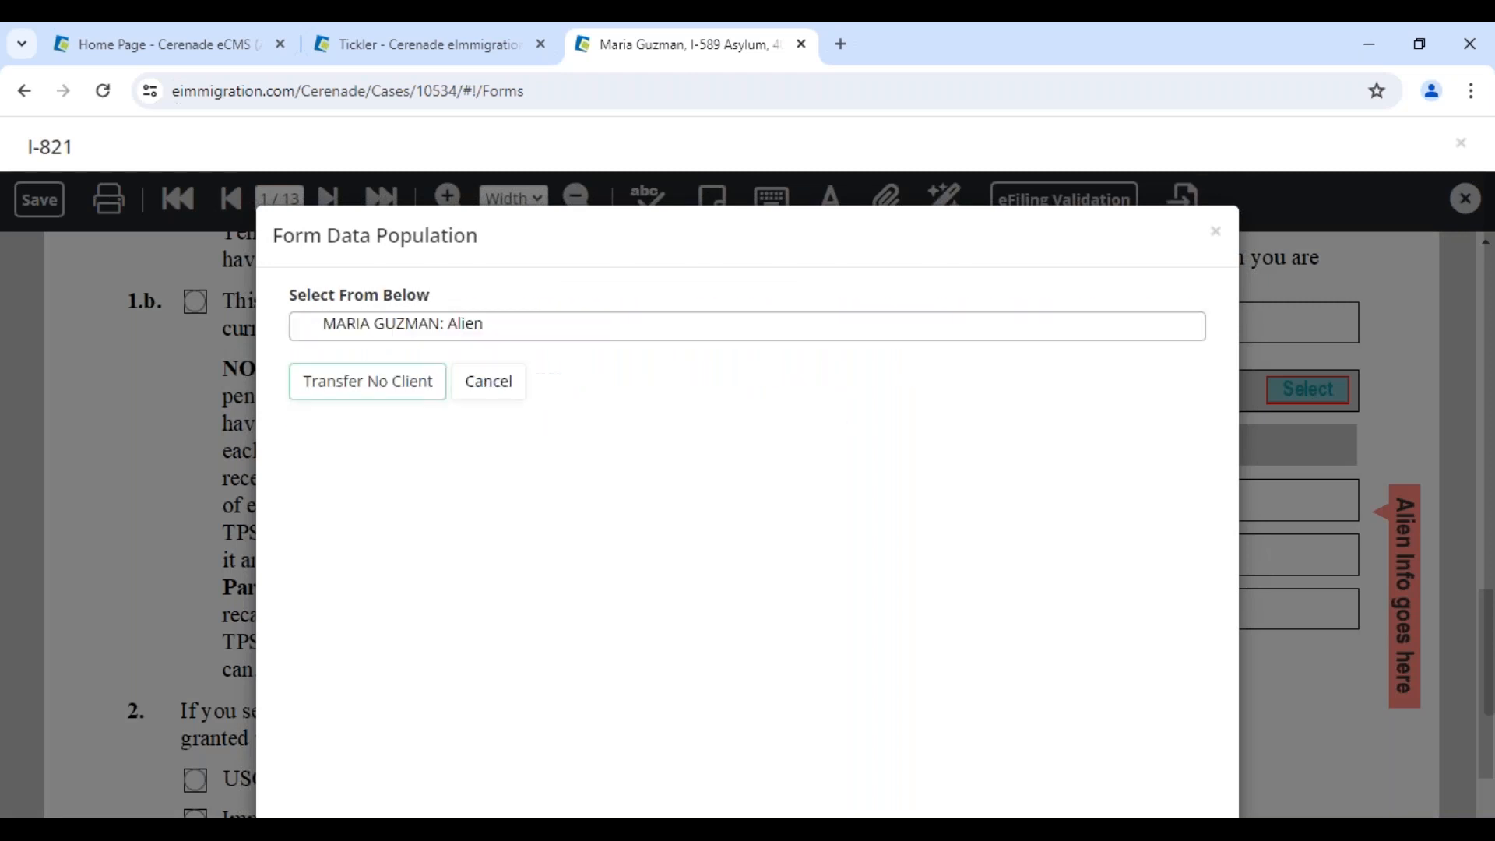
{"action": "left_click", "coordinate": [355, 325]}
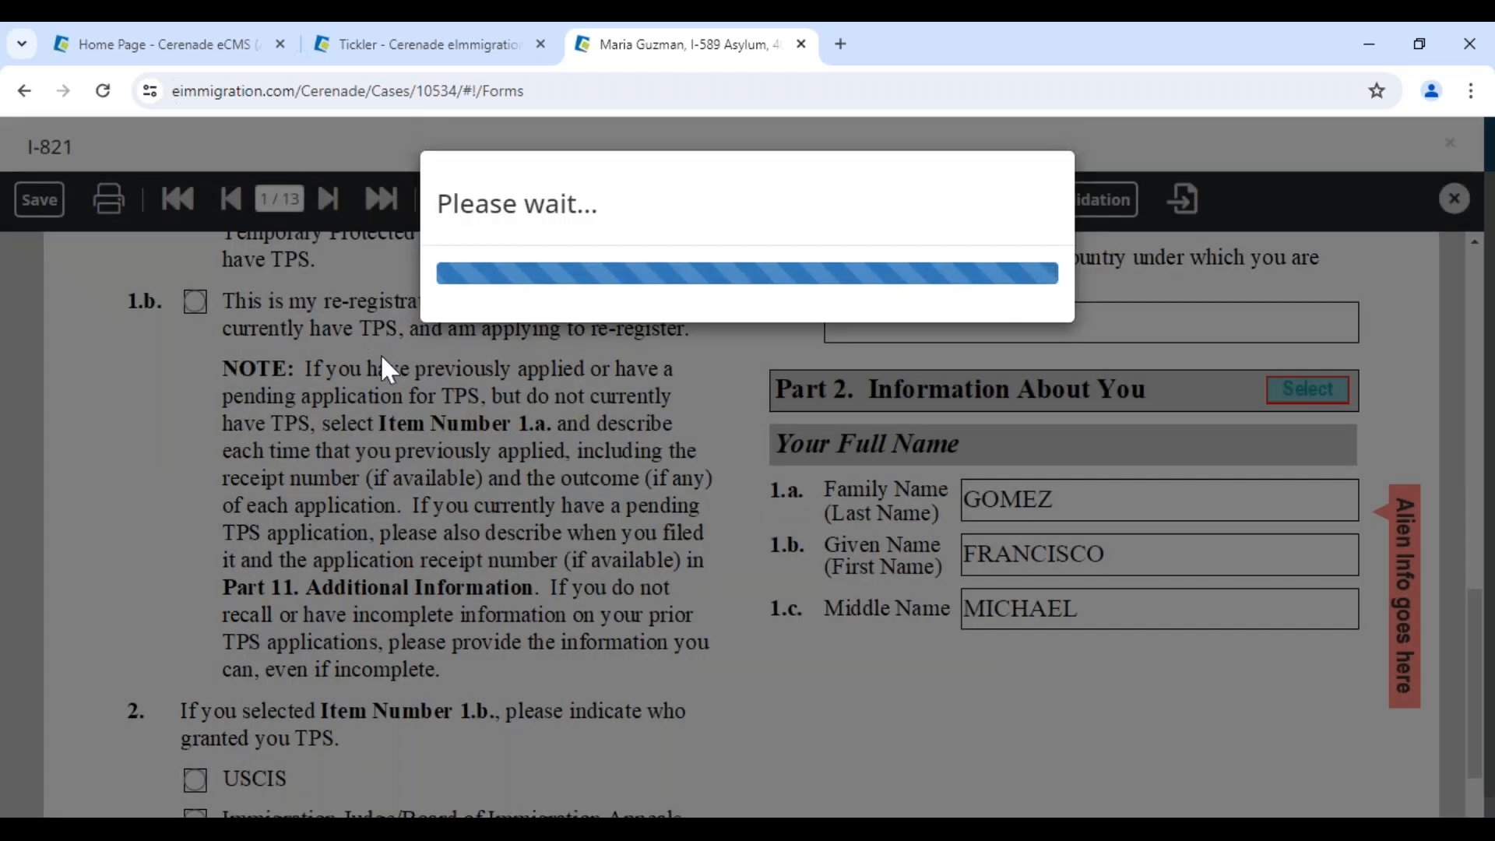
{"action": "scroll", "coordinate": [1115, 664], "scroll_direction": "down", "scroll_amount": 10}
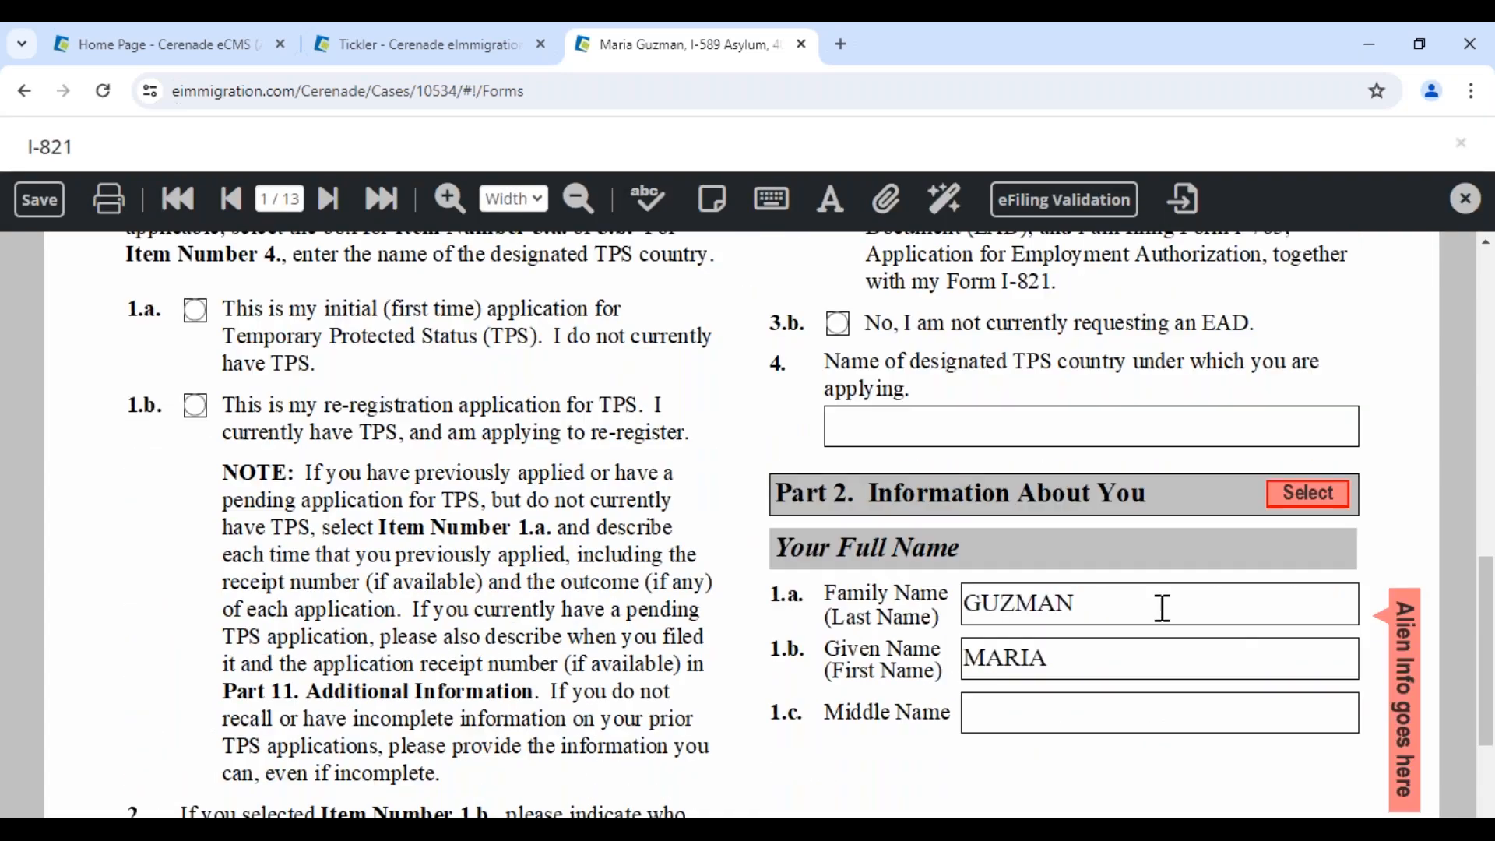
{"action": "left_click", "coordinate": [1162, 605]}
{"action": "left_click", "coordinate": [1074, 704]}
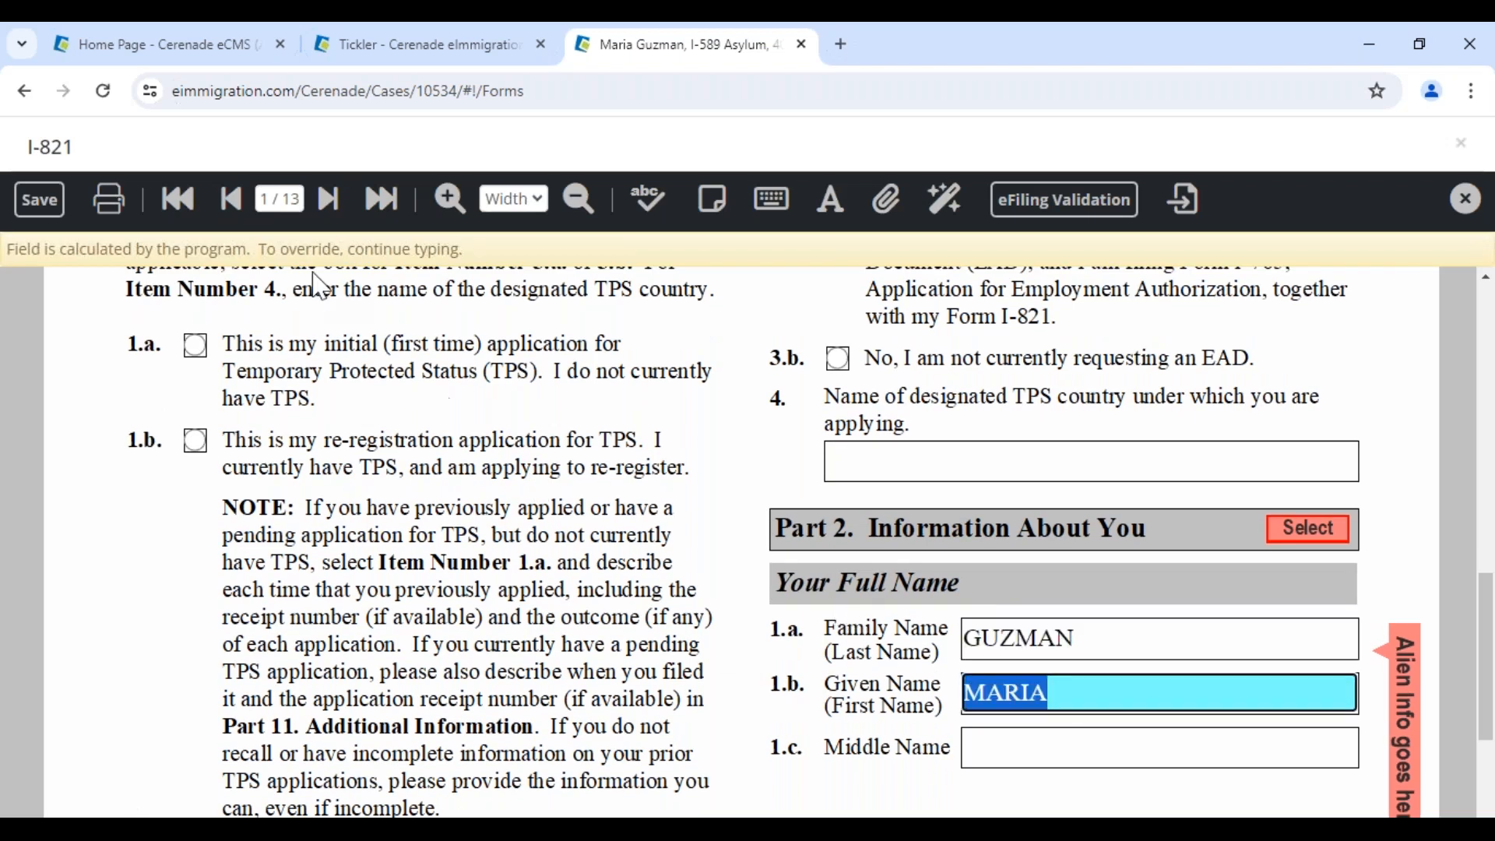
Confirm Peru carried over in 15.a on page 2, then close the form without saving
{"action": "left_click", "coordinate": [328, 200]}
{"action": "scroll", "coordinate": [733, 584], "scroll_direction": "down", "scroll_amount": 1}
{"action": "scroll", "coordinate": [736, 595], "scroll_direction": "down", "scroll_amount": 8}
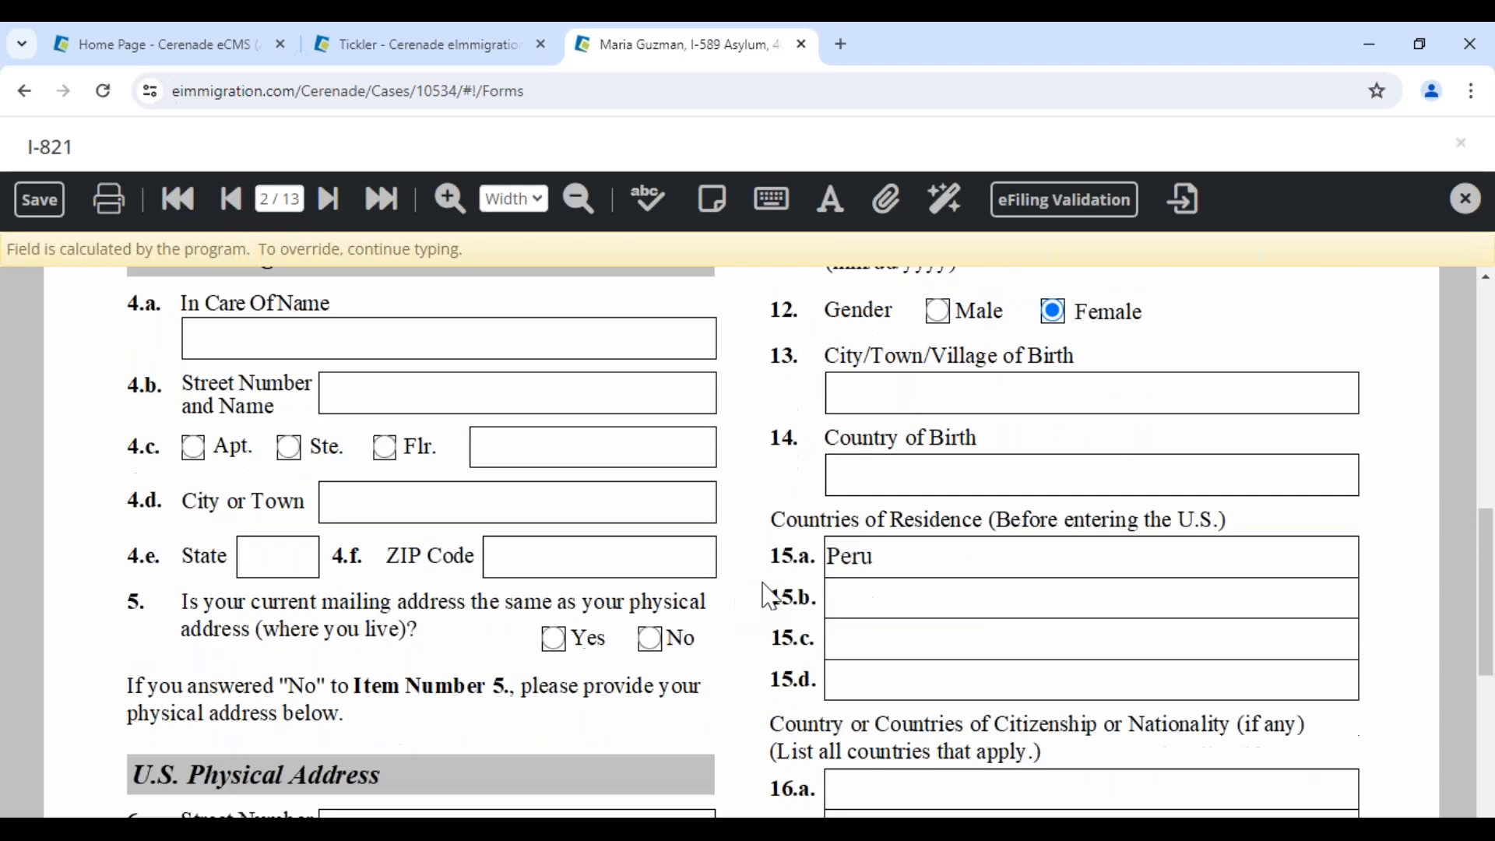
{"action": "left_click", "coordinate": [877, 562]}
{"action": "left_click_drag", "start_coordinate": [877, 563], "coordinate": [767, 545]}
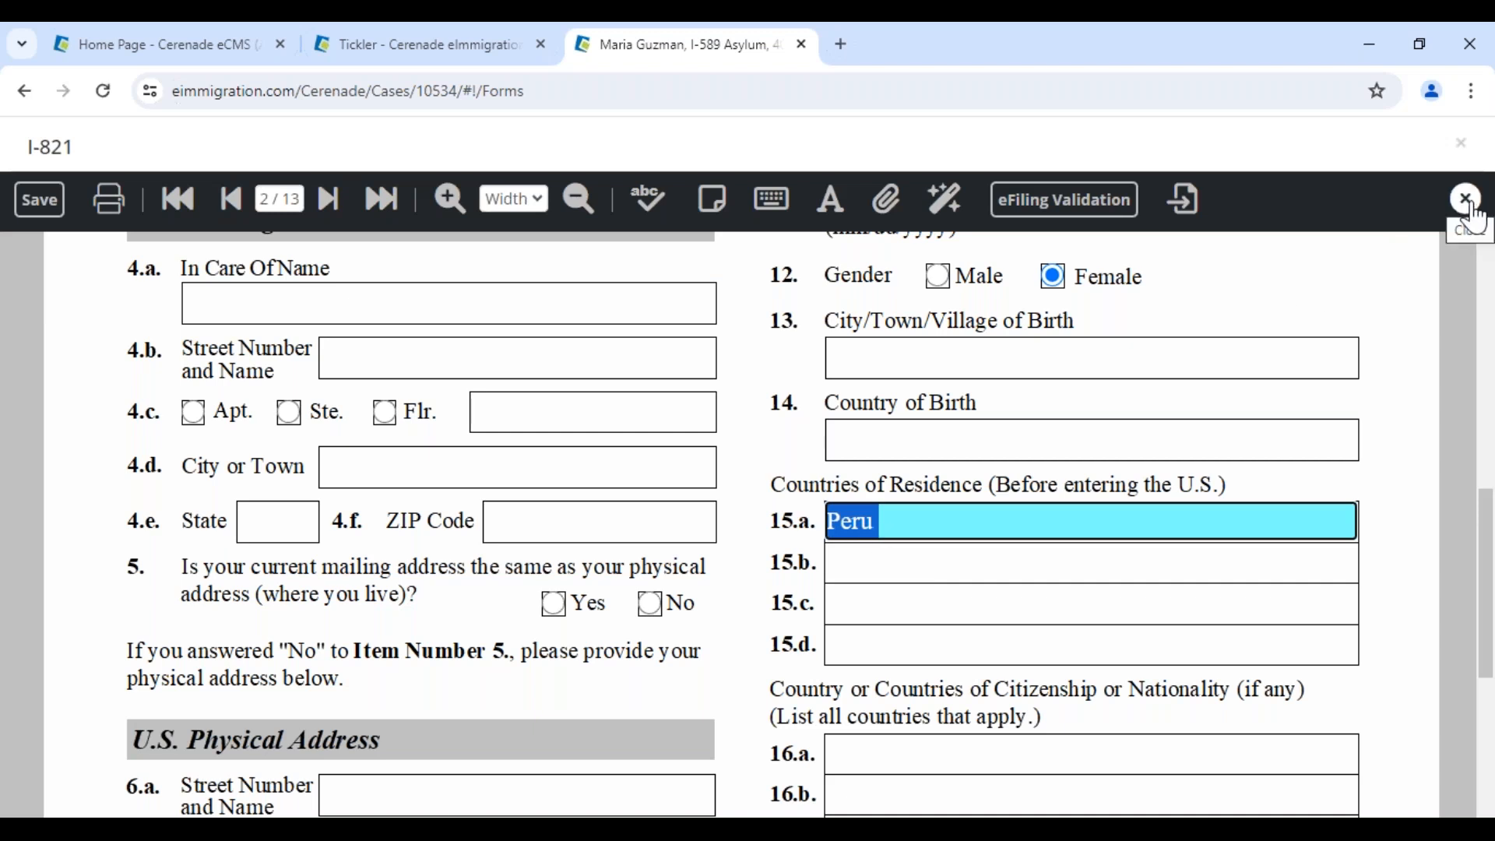
{"action": "left_click", "coordinate": [1469, 204]}
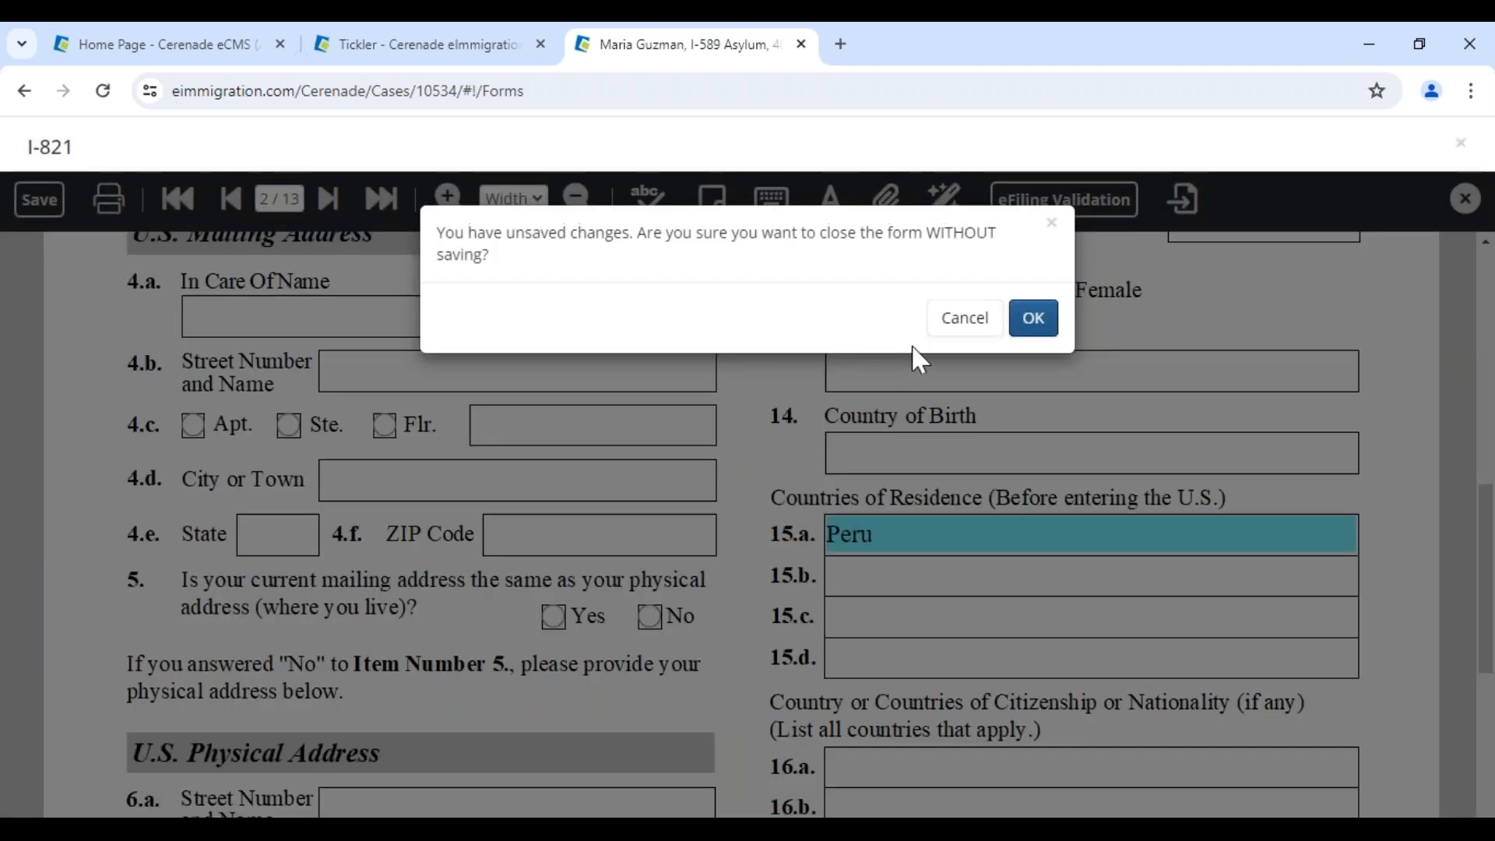
{"action": "left_click", "coordinate": [1032, 320]}
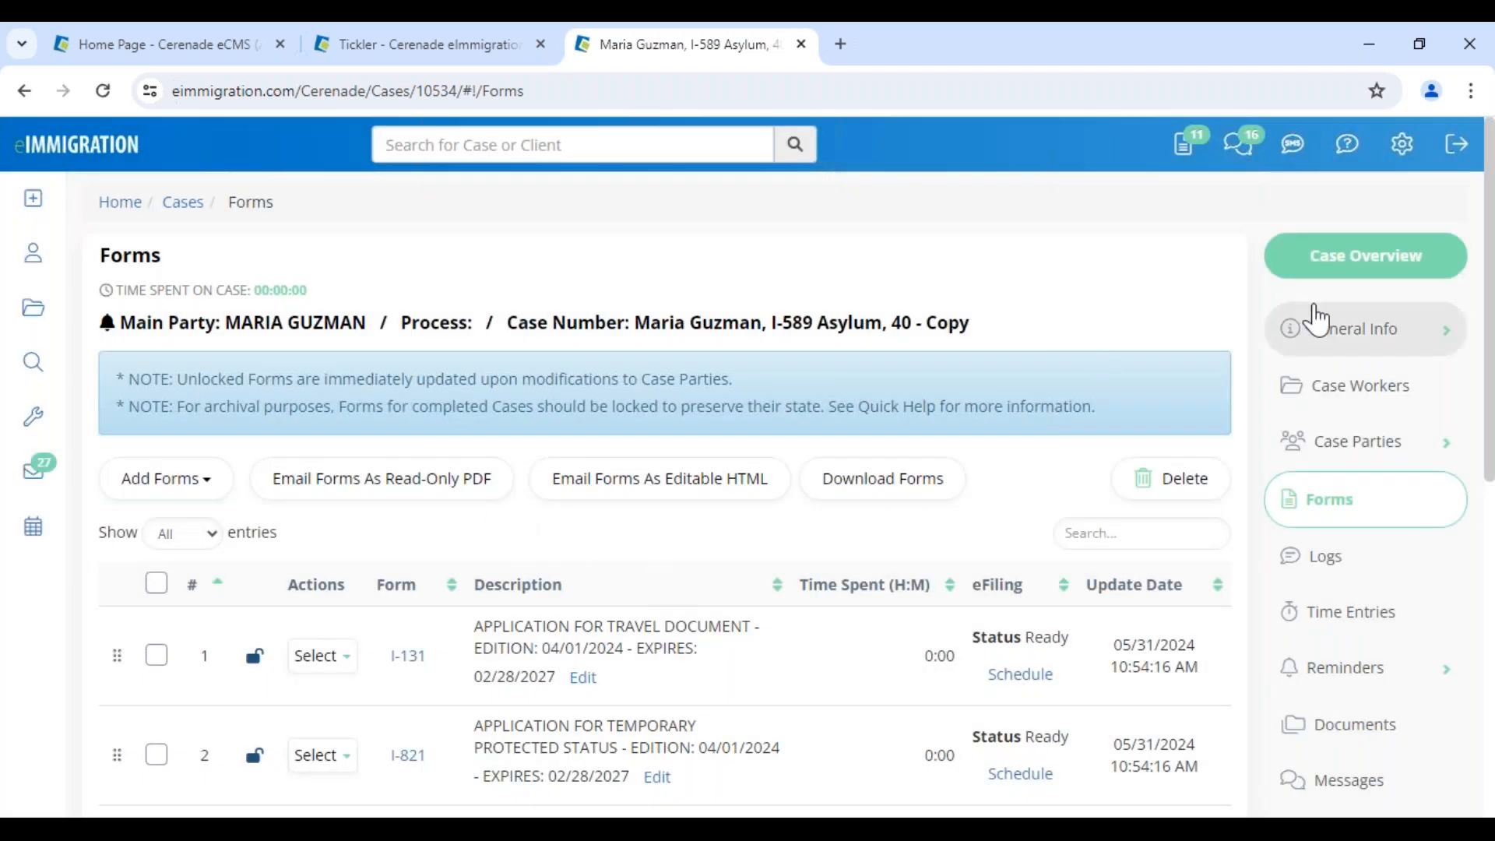
Check the copy's linked case parties, then reopen its I-821 form
{"action": "left_click", "coordinate": [1343, 401]}
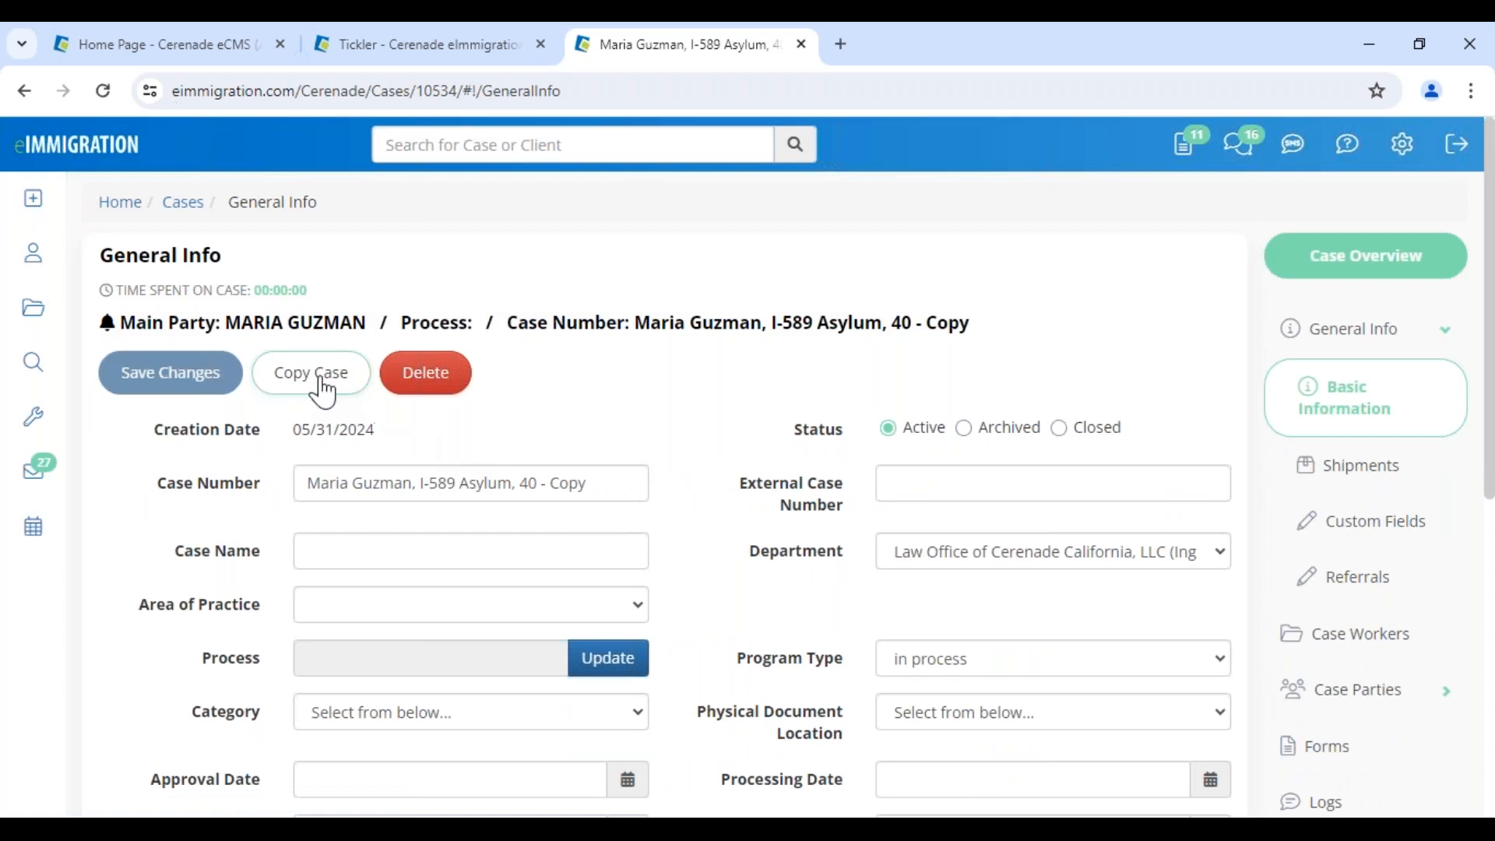
{"action": "left_click", "coordinate": [1352, 691]}
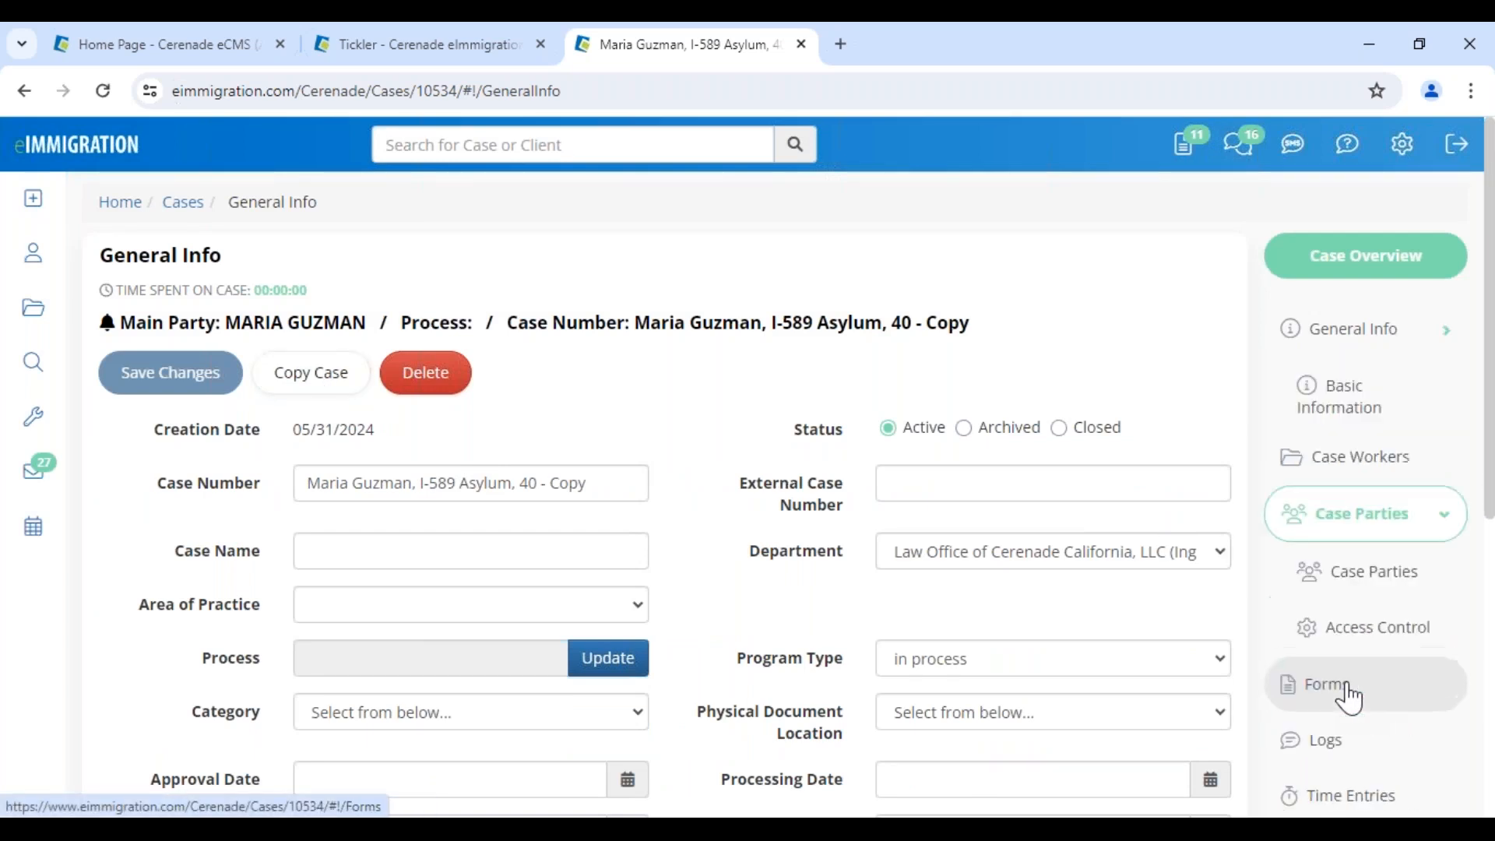
{"action": "left_click", "coordinate": [1338, 516]}
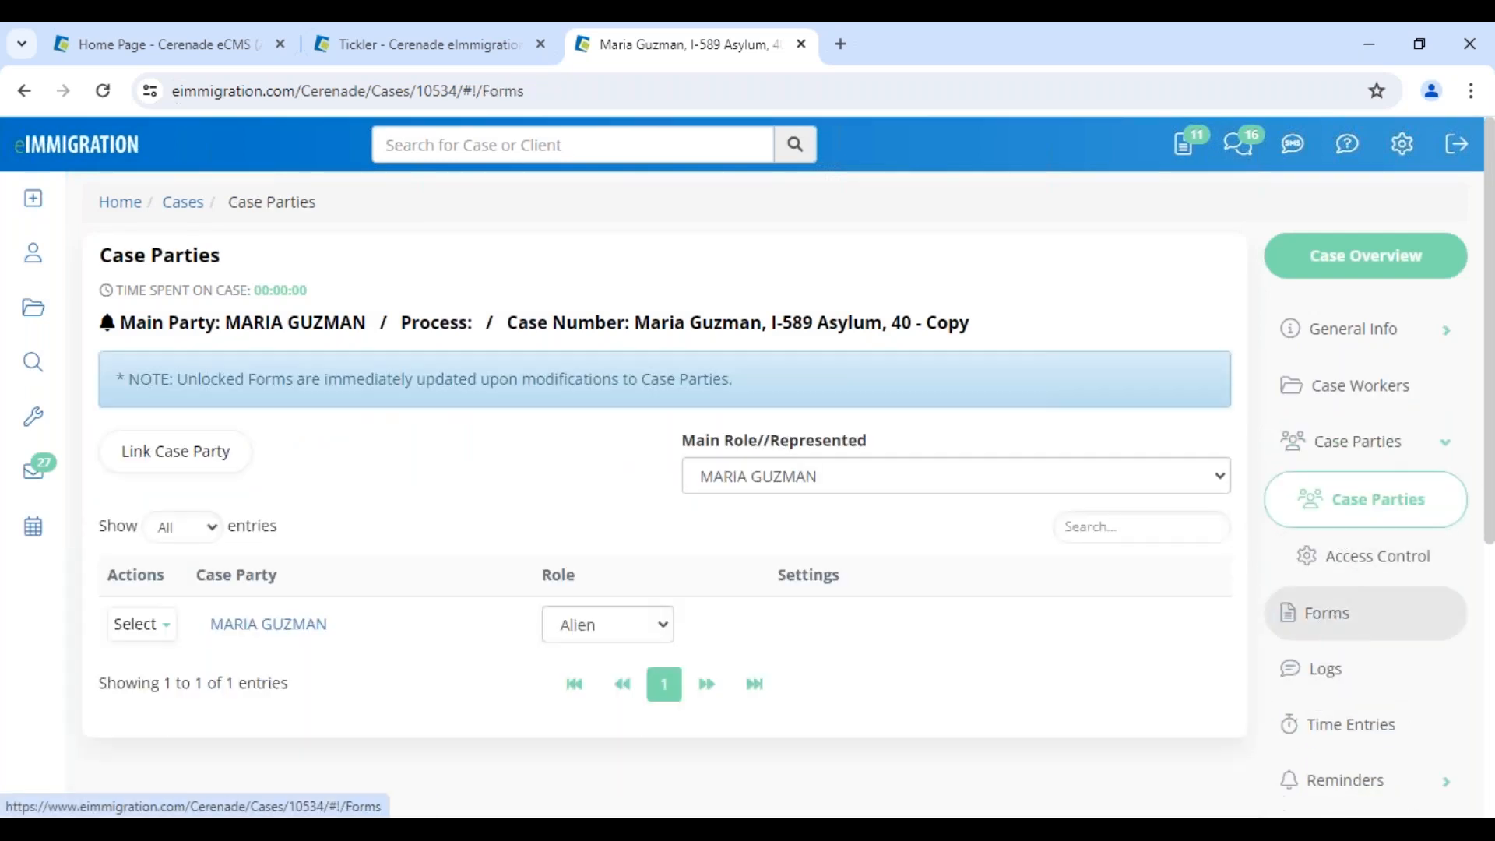
{"action": "left_click", "coordinate": [1324, 613]}
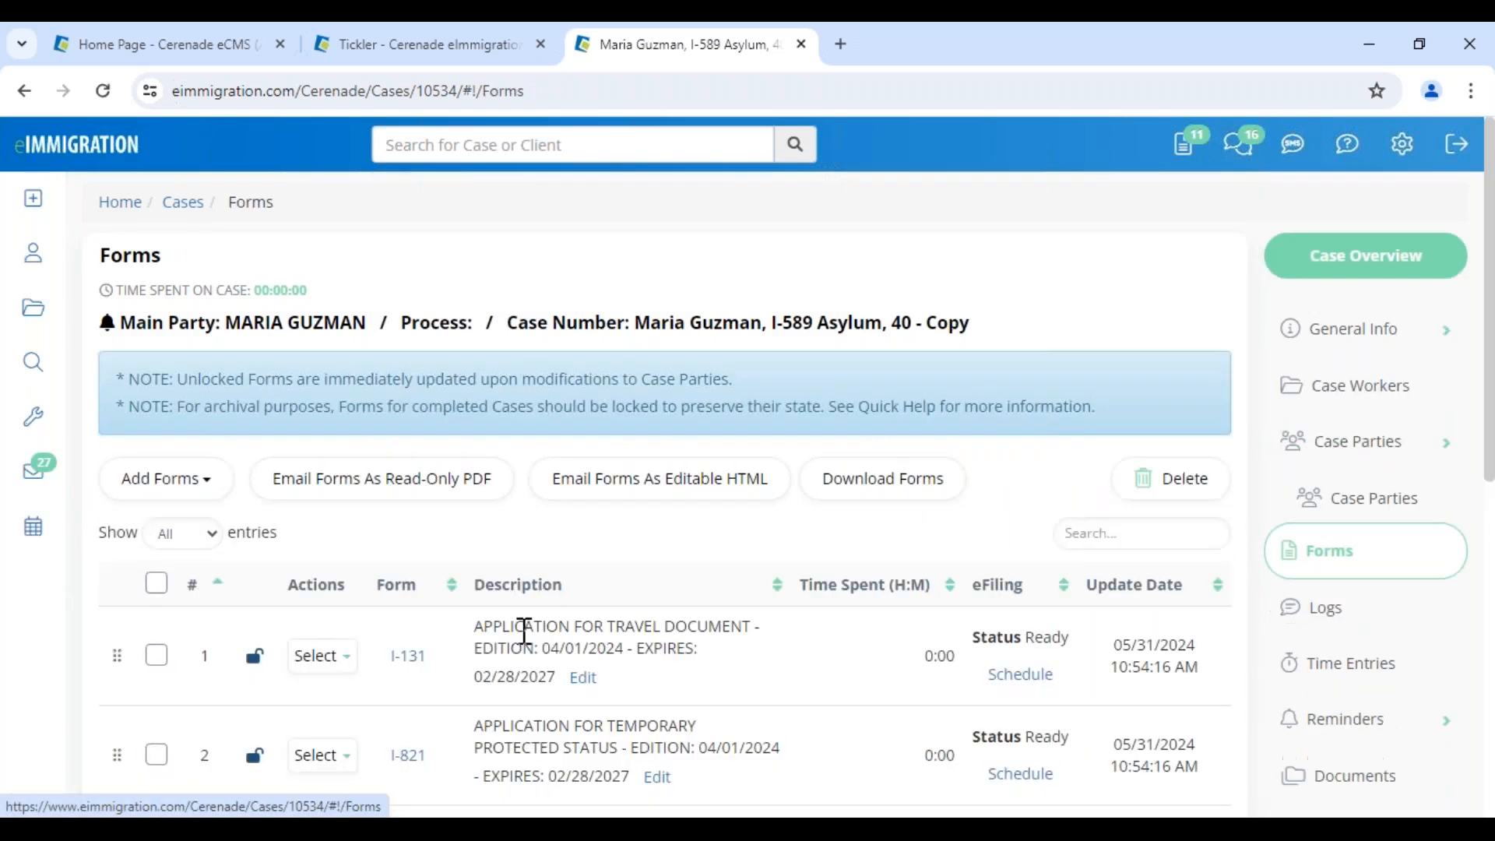
{"action": "left_click", "coordinate": [434, 760]}
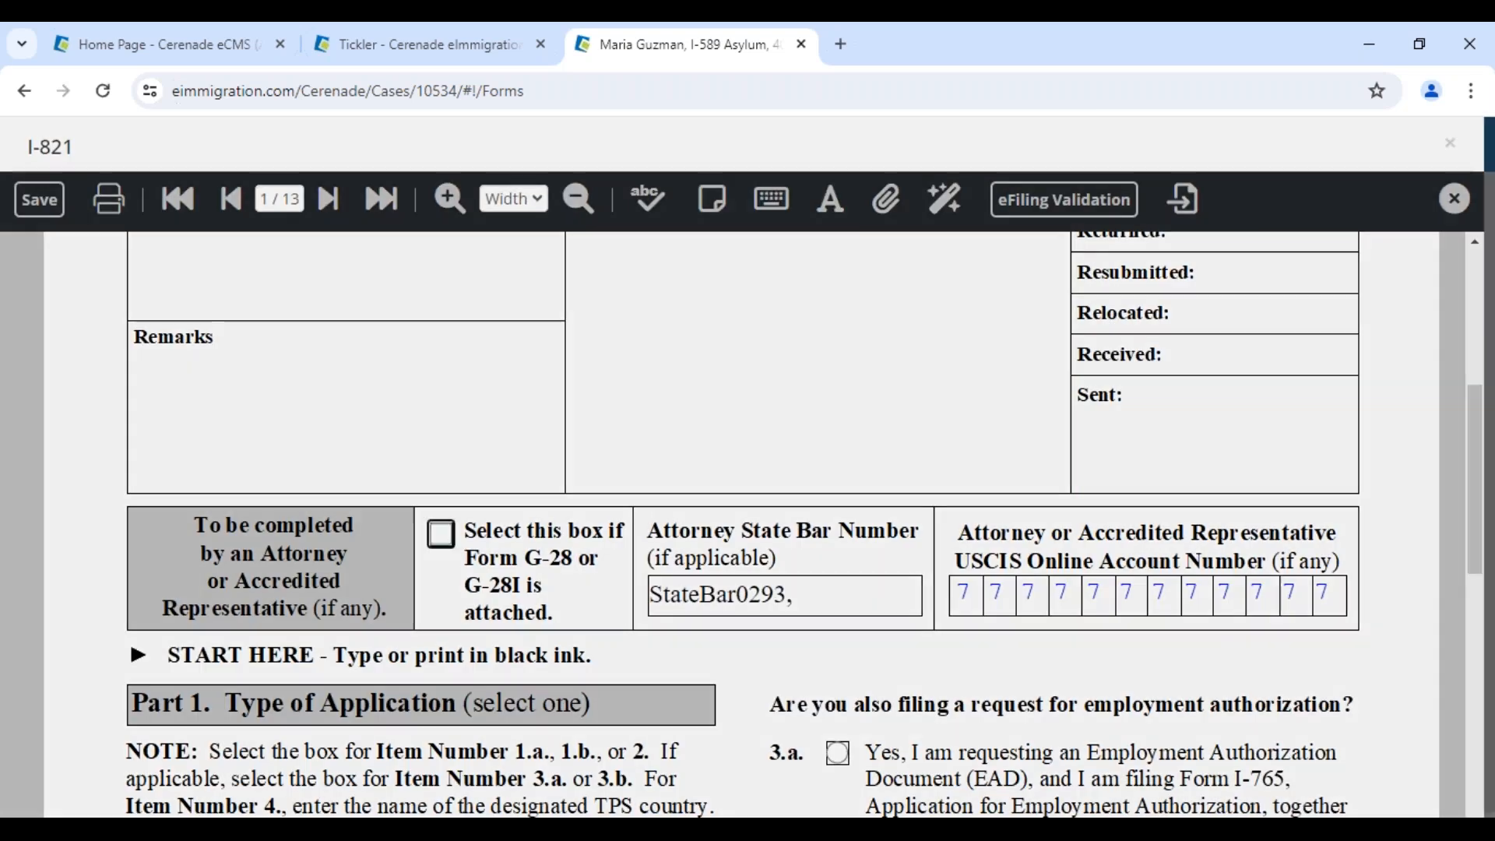
Check field 15.a on page 2, then go back to page 1
{"action": "left_click", "coordinate": [327, 205]}
{"action": "scroll", "coordinate": [1158, 732], "scroll_direction": "down", "scroll_amount": 7}
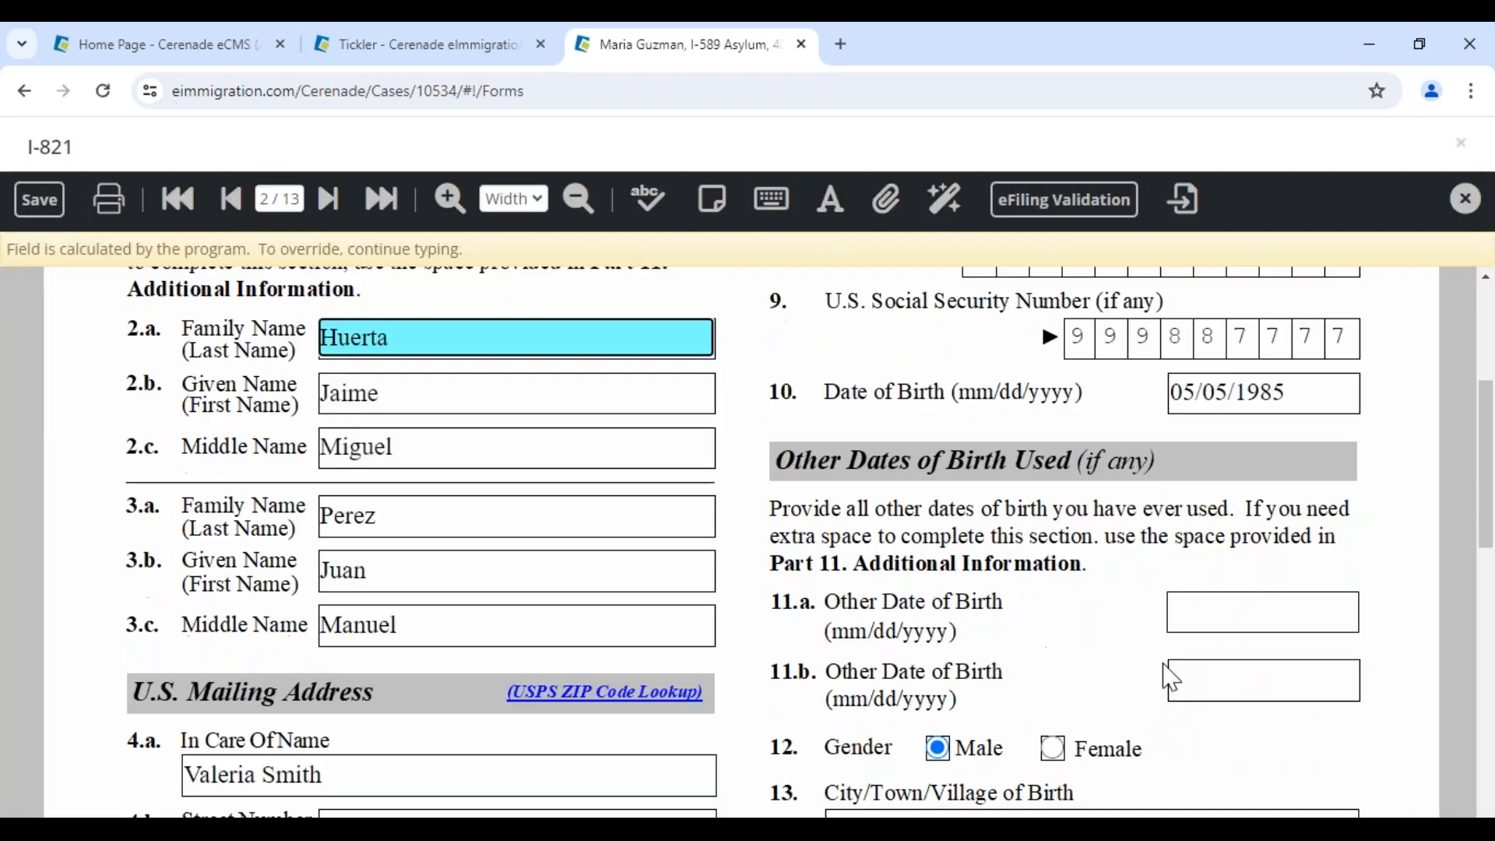
{"action": "left_click", "coordinate": [896, 666]}
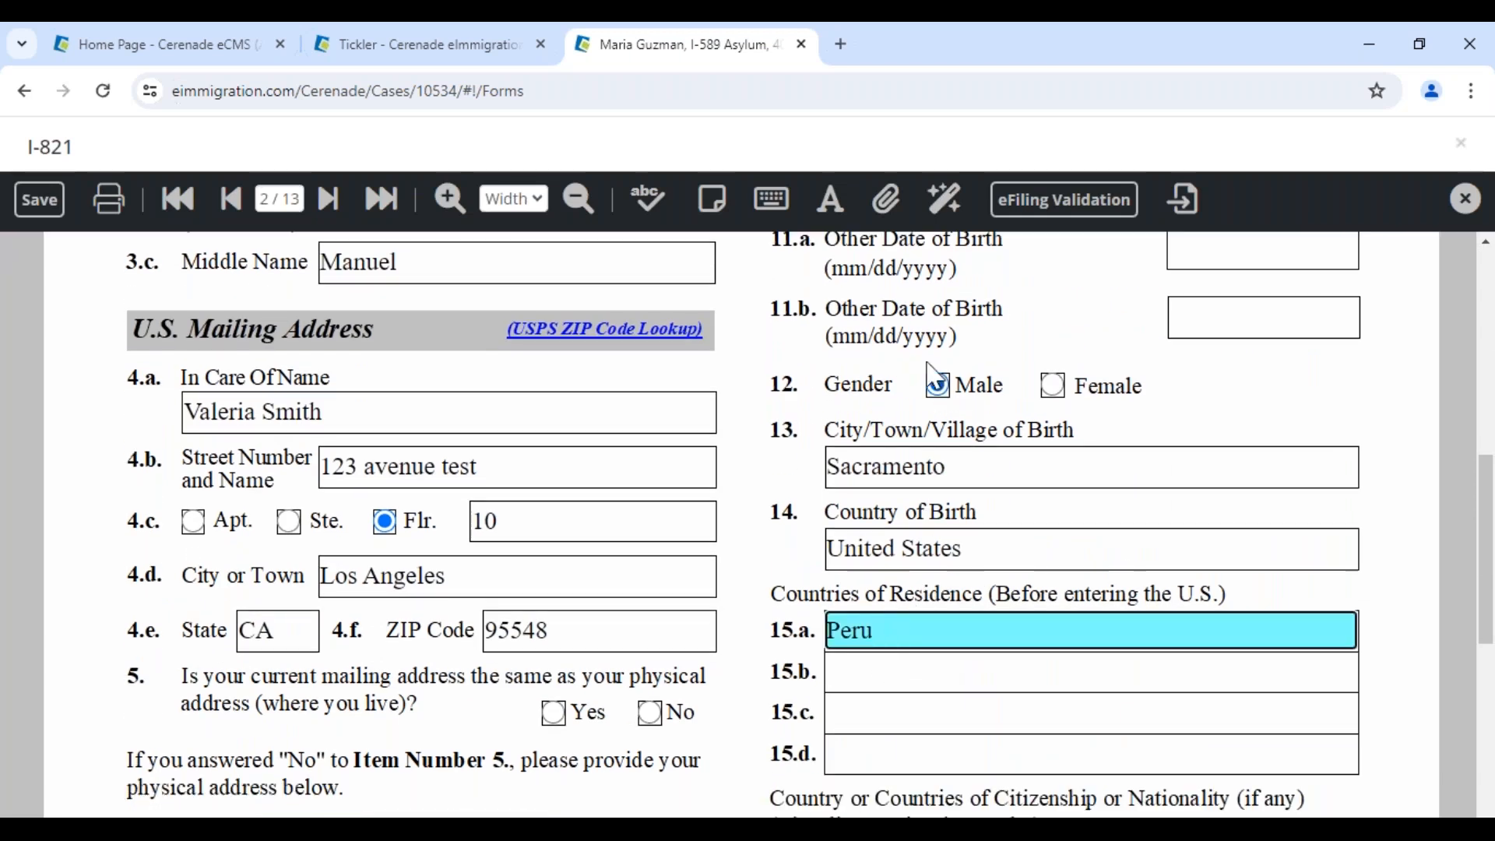
{"action": "left_click", "coordinate": [281, 201]}
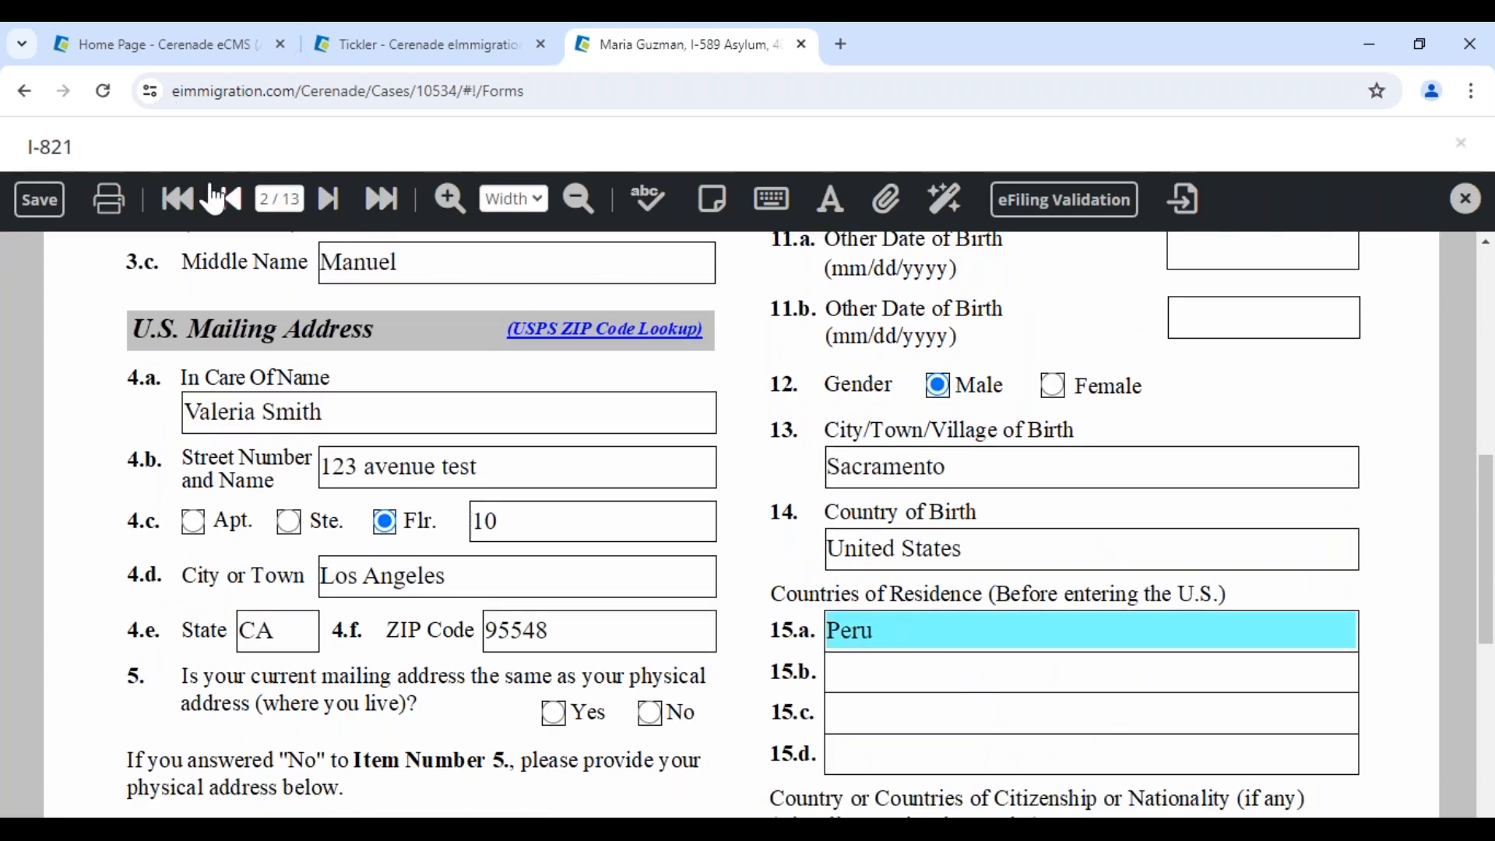
{"action": "left_click", "coordinate": [228, 204]}
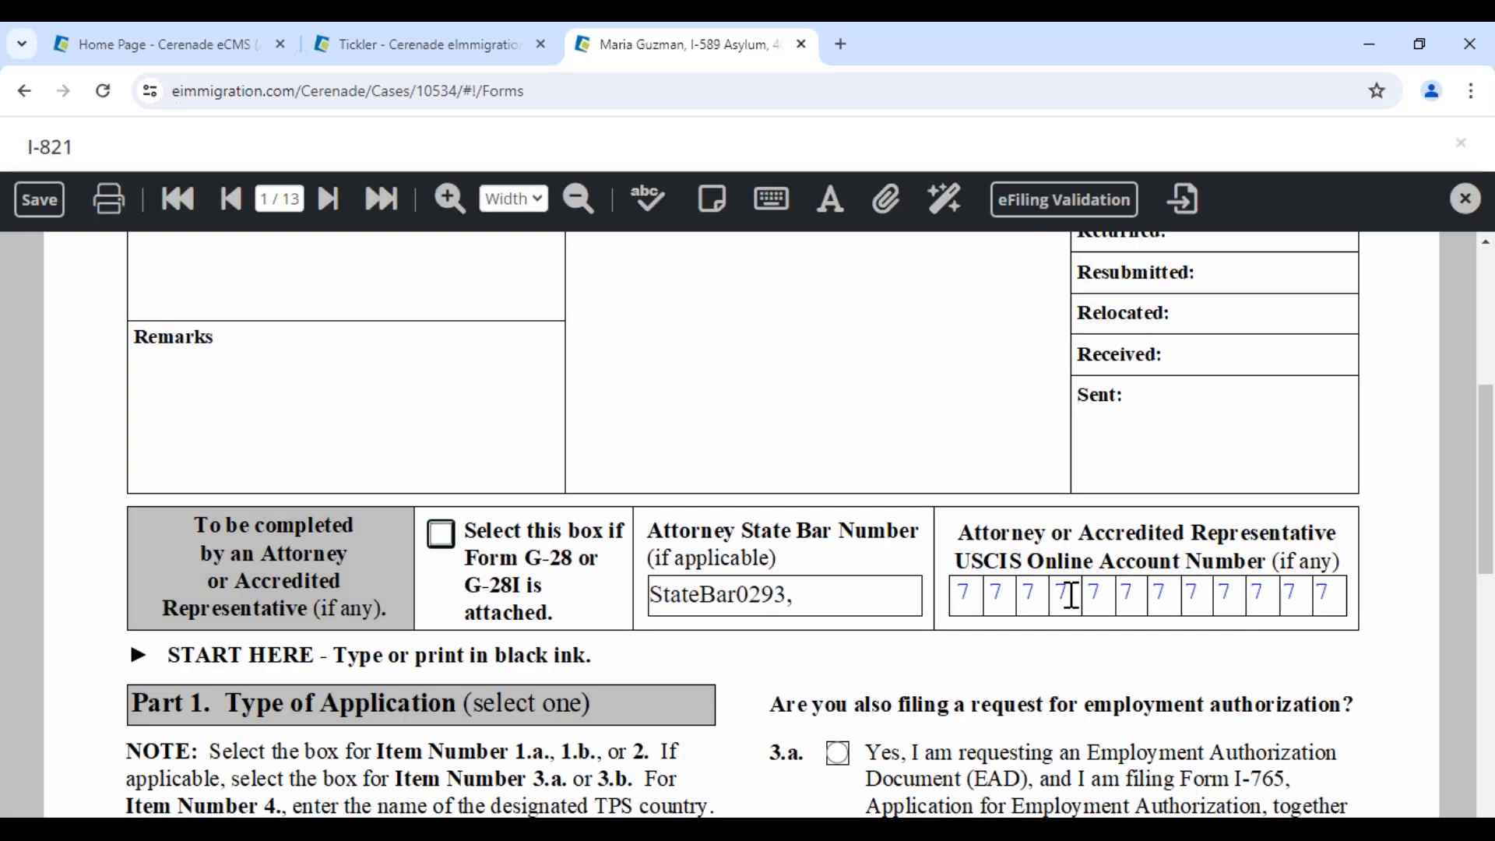
Restore the calculated representative account number and Family Name, then close the form
{"action": "left_click", "coordinate": [1067, 592]}
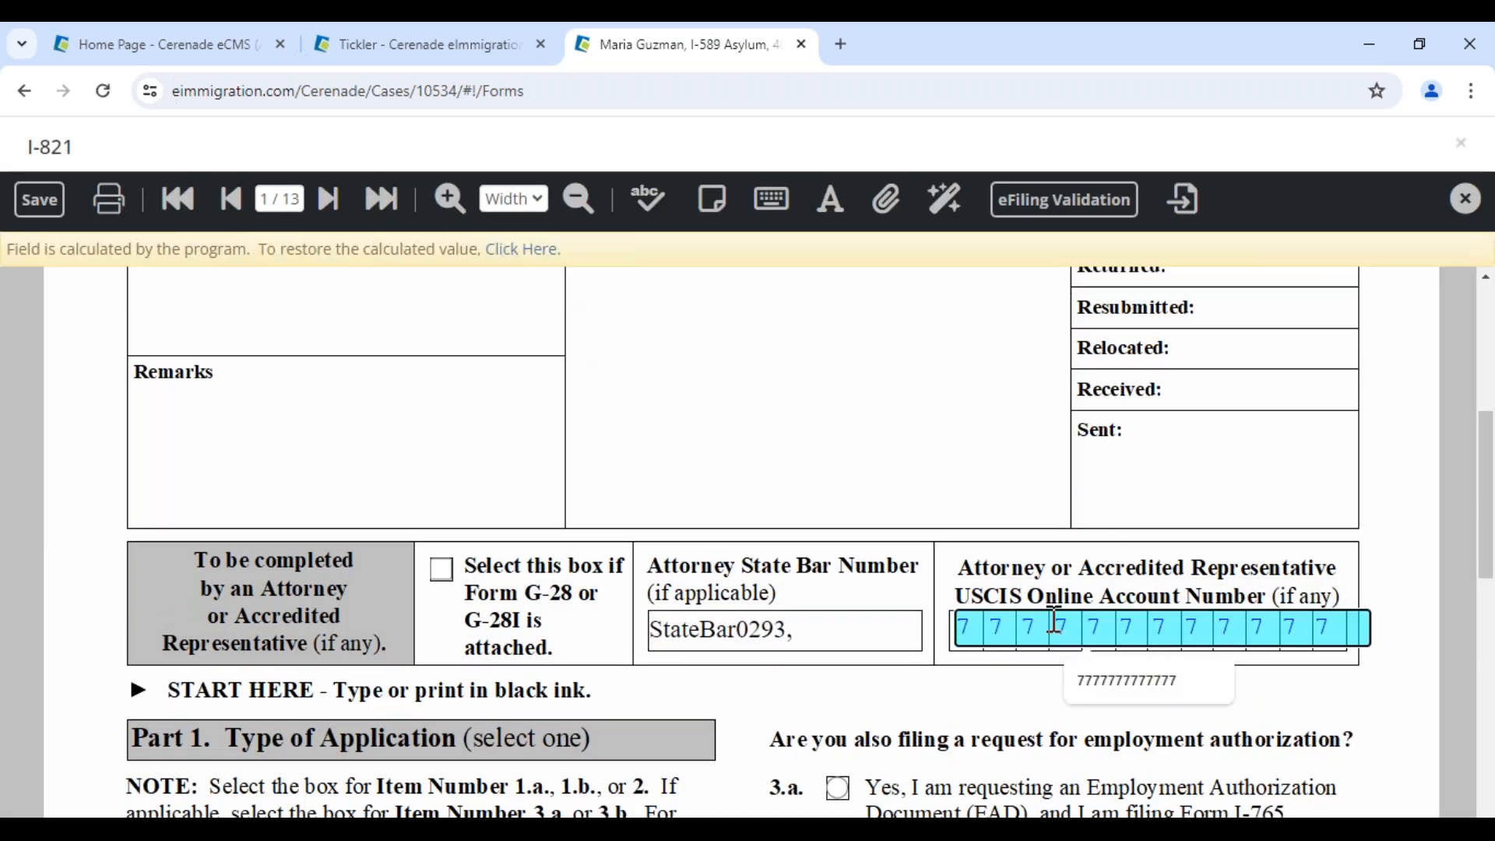
{"action": "left_click", "coordinate": [520, 250]}
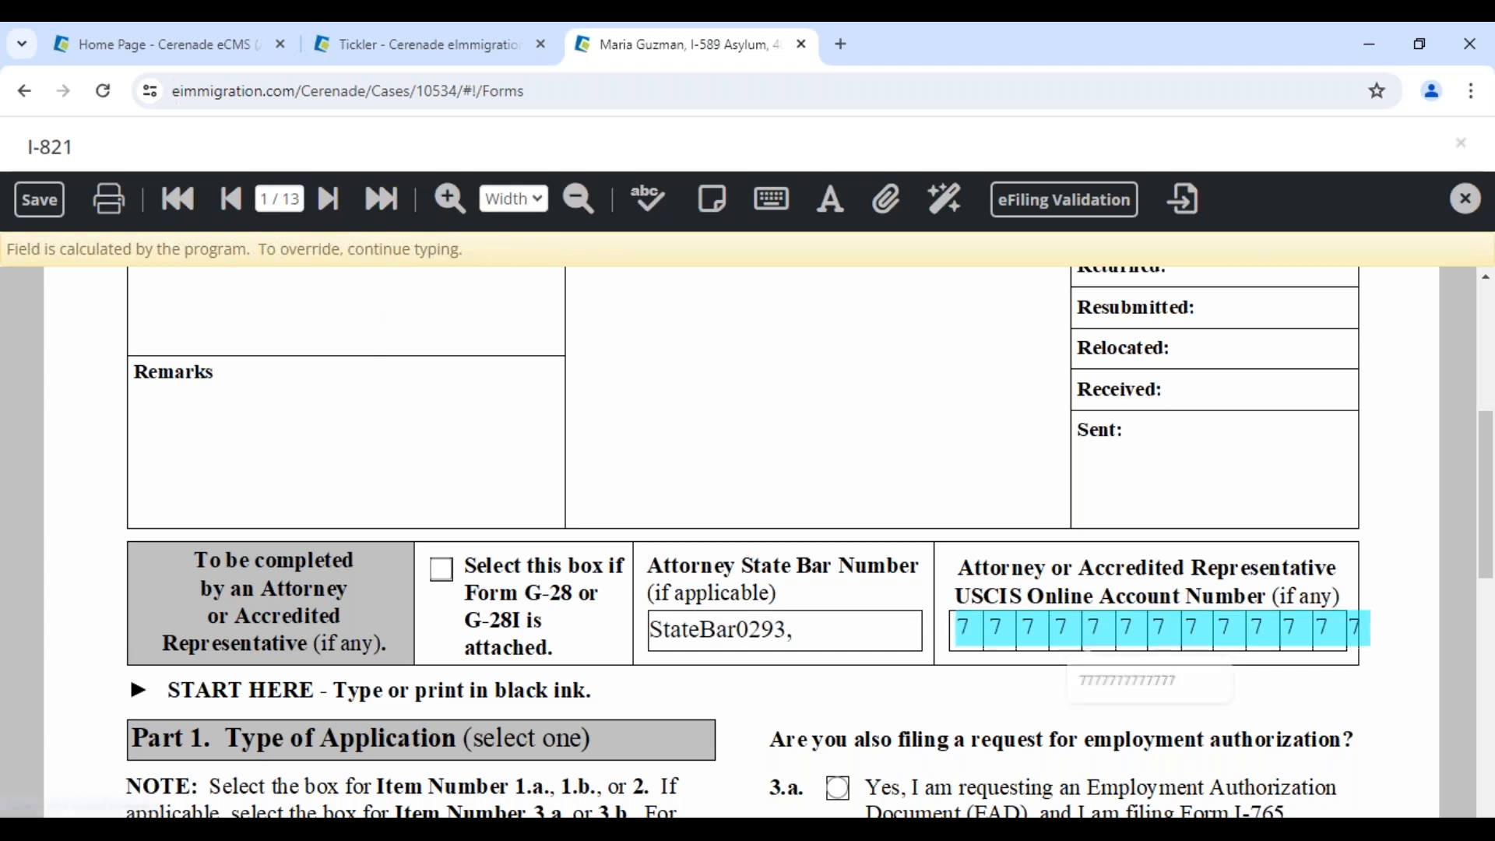
{"action": "scroll", "coordinate": [671, 611], "scroll_direction": "down", "scroll_amount": 7}
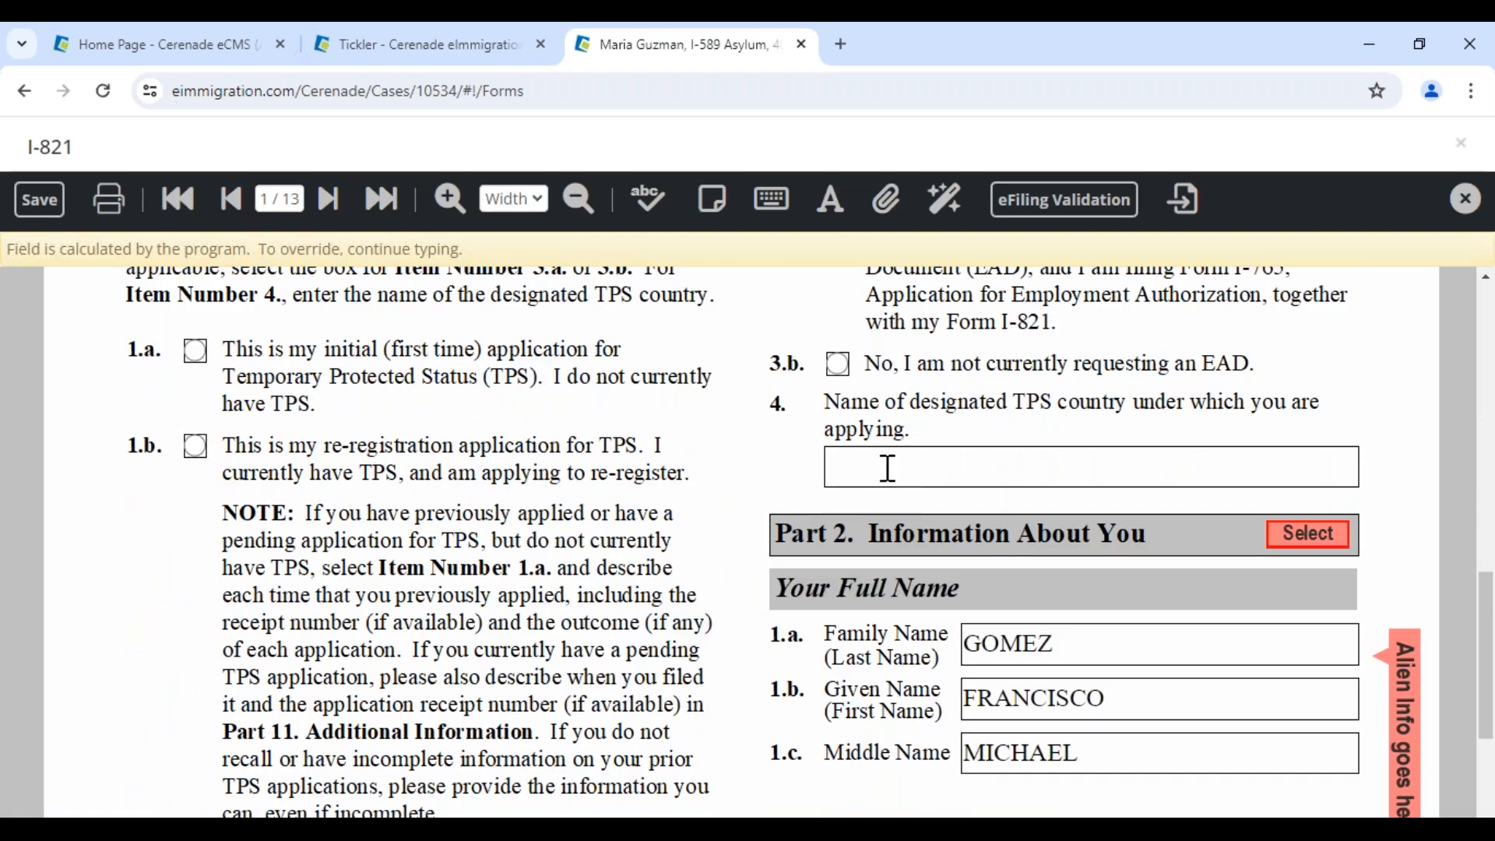
{"action": "left_click", "coordinate": [1086, 646]}
{"action": "type", "text": "asdasdasdasd"}
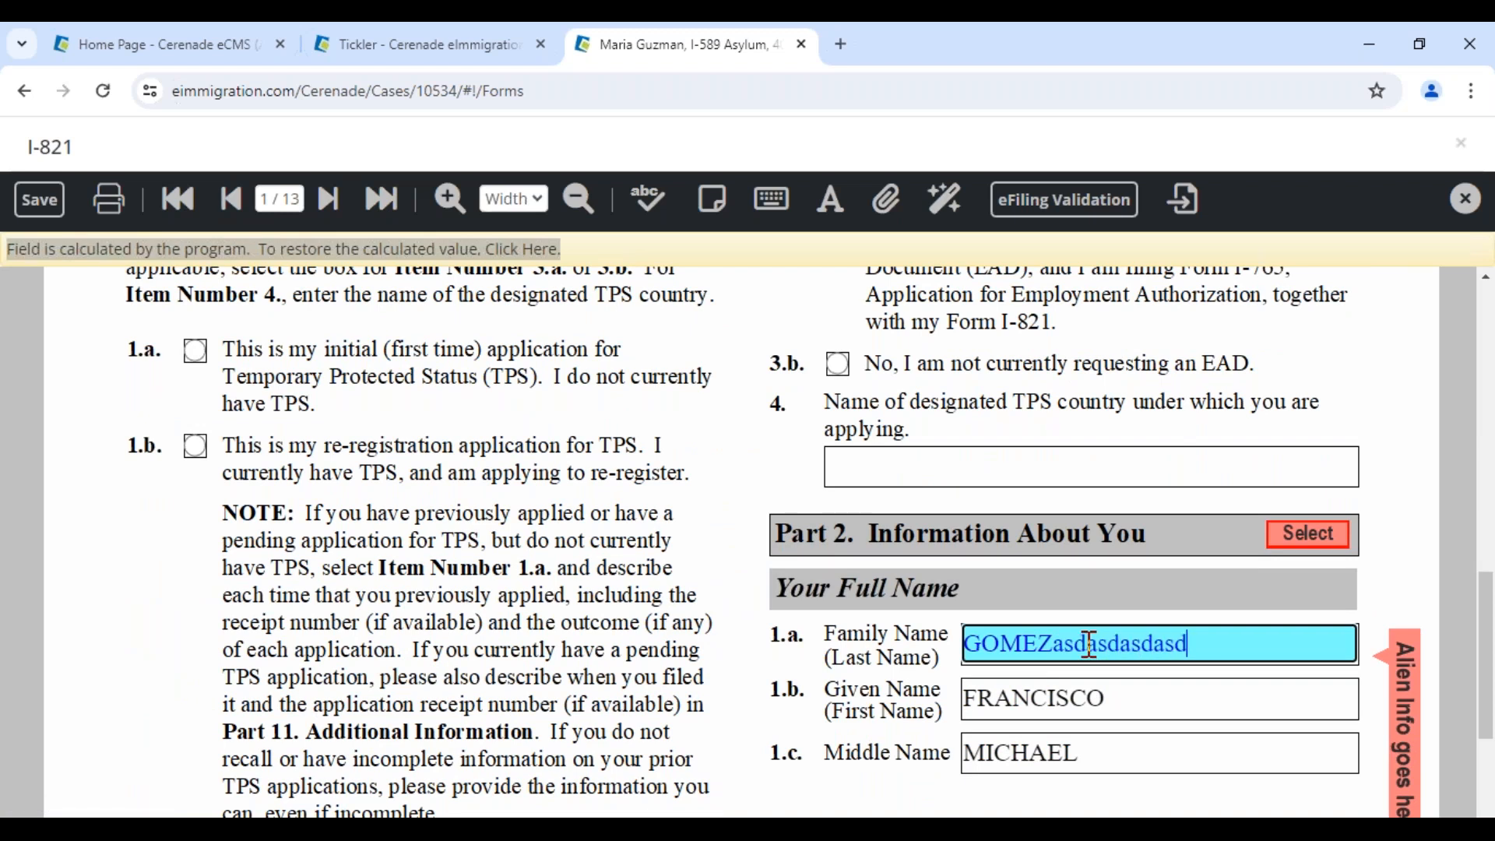
{"action": "left_click", "coordinate": [530, 250]}
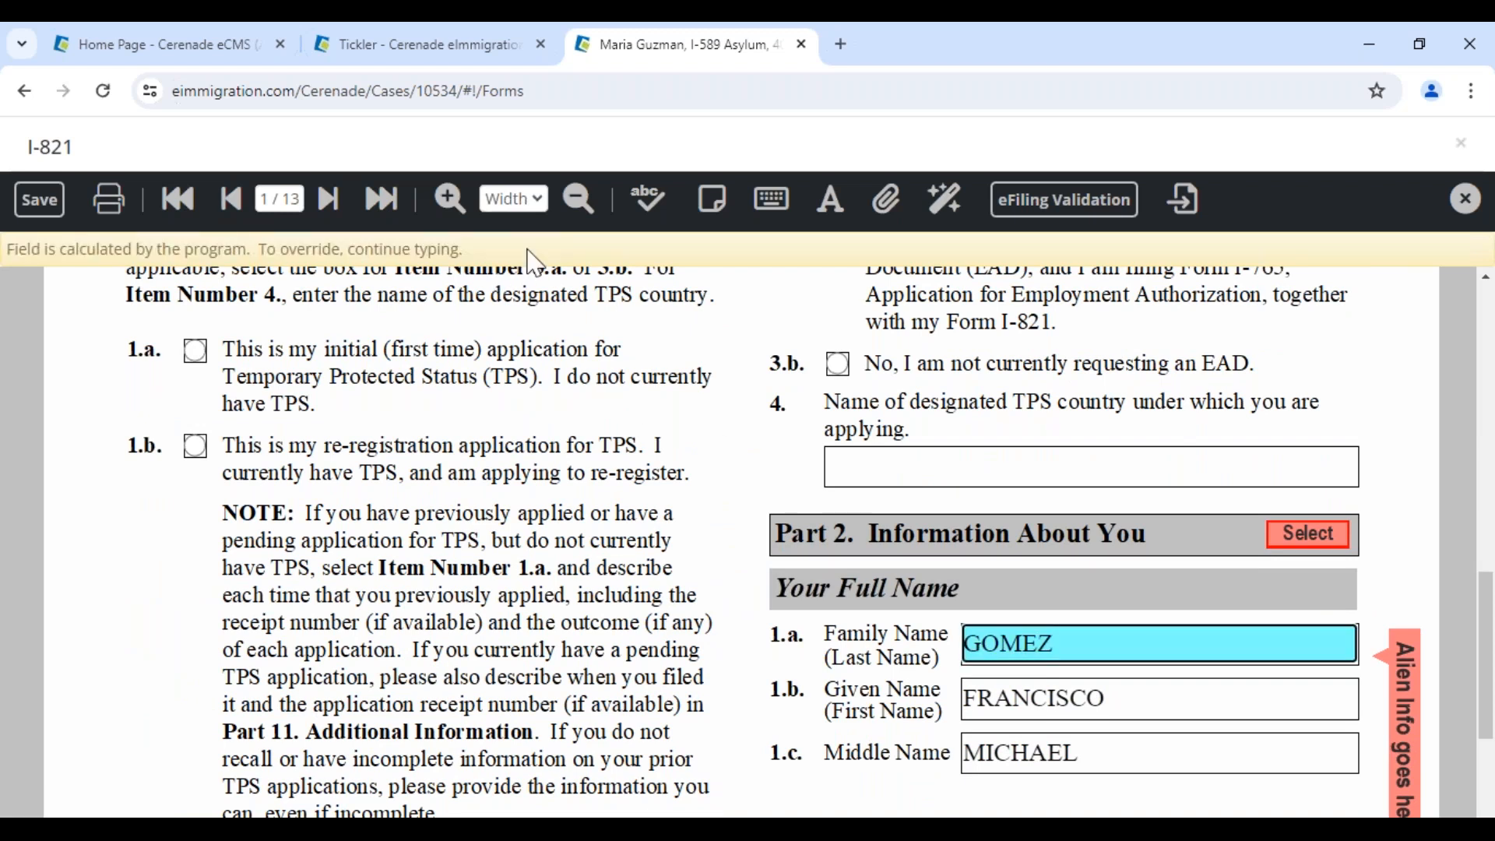
{"action": "left_click", "coordinate": [1461, 145]}
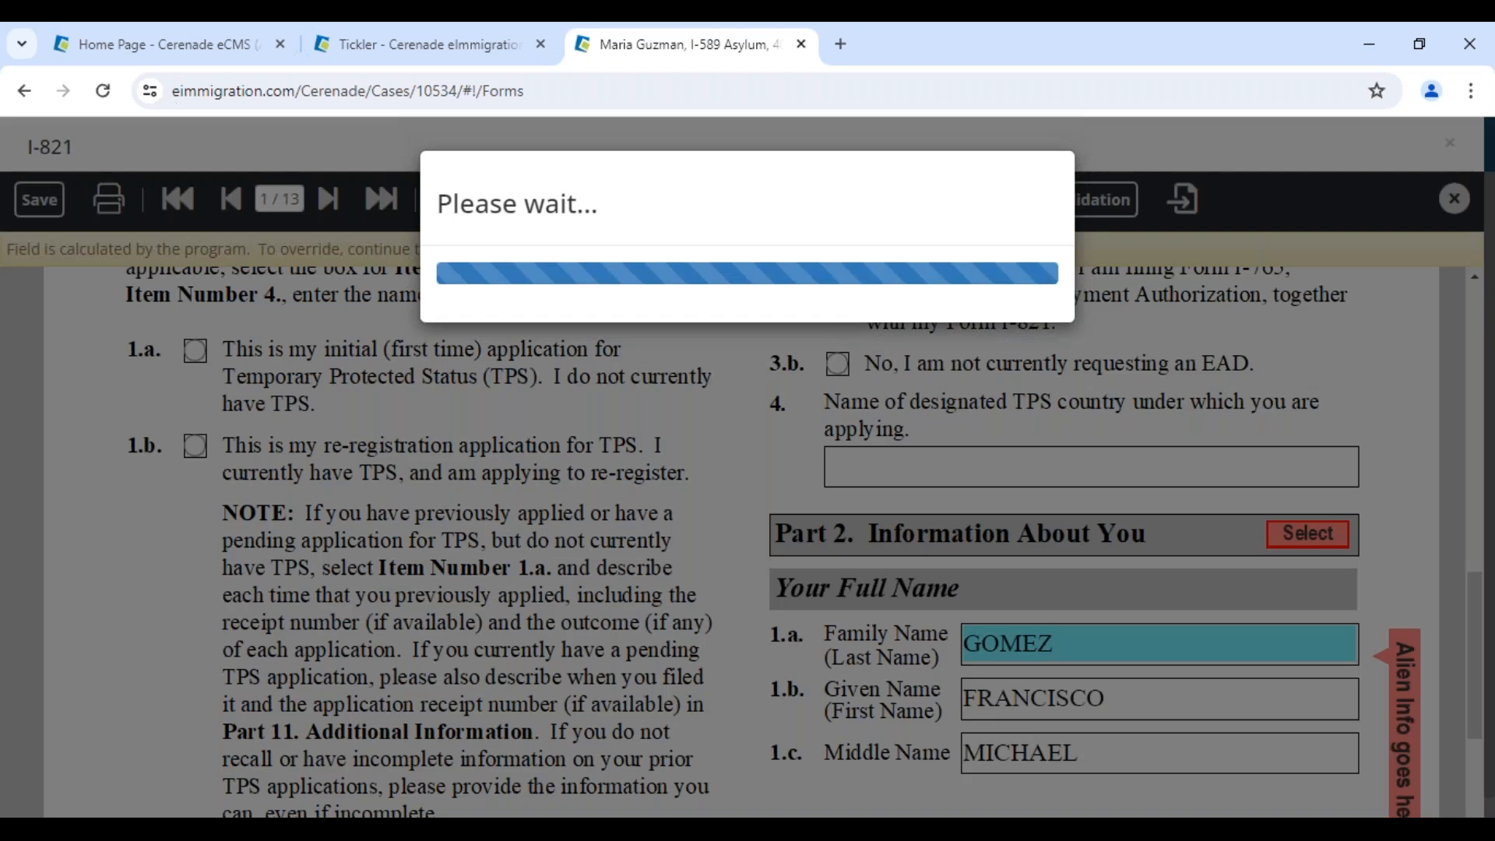